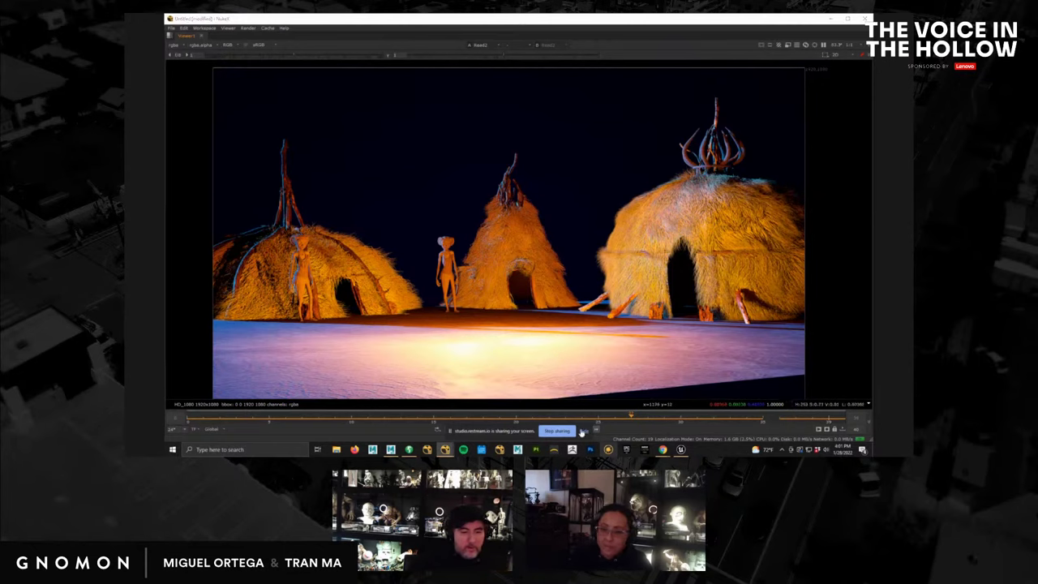
# Play back the firelit hut render, examine the grass huts and standing figures up close, and stop playback.
pyautogui.click(581, 432)
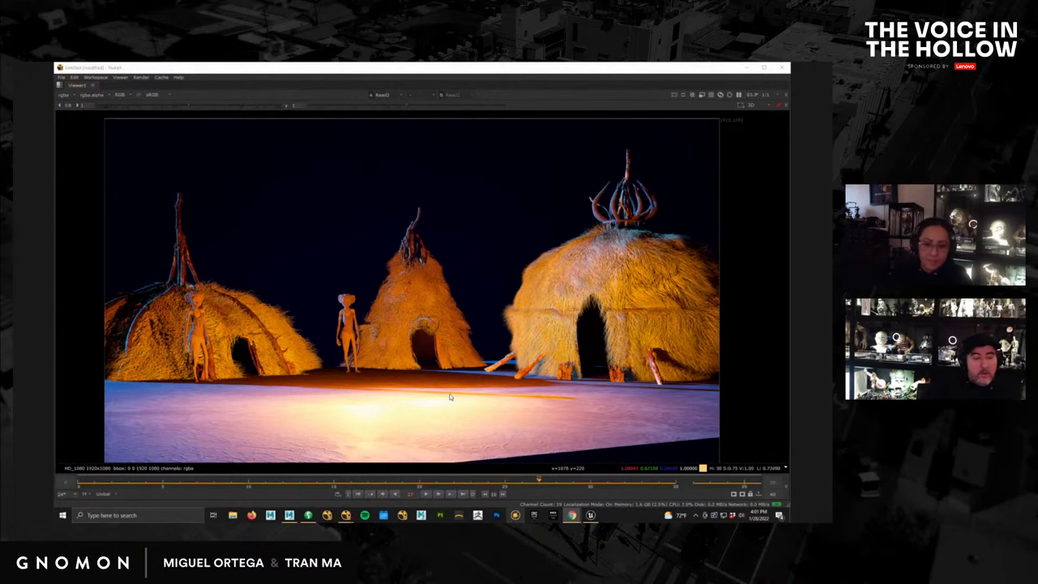
pyautogui.click(426, 494)
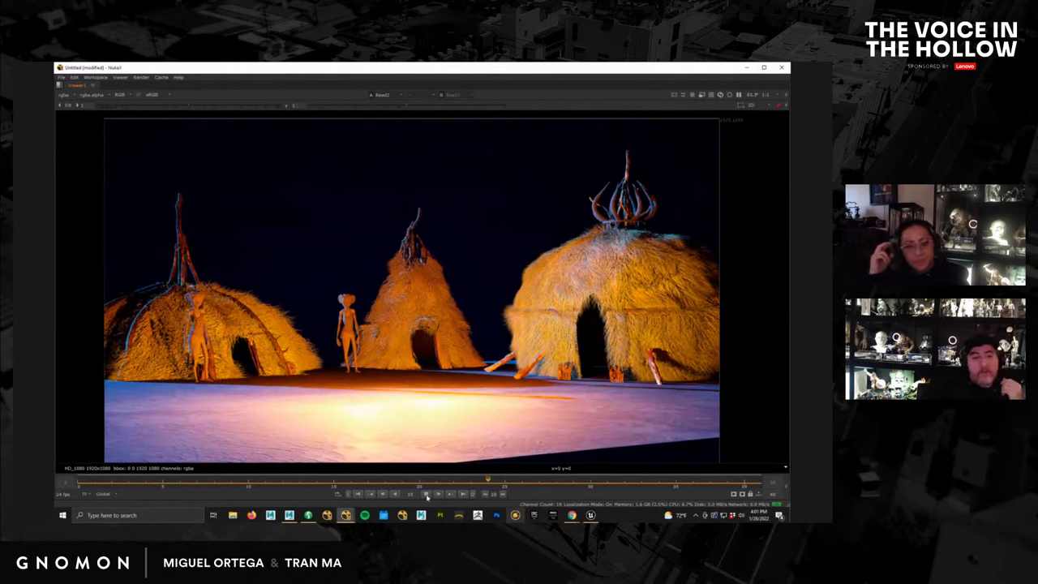
pyautogui.scroll(5, 610, 305)
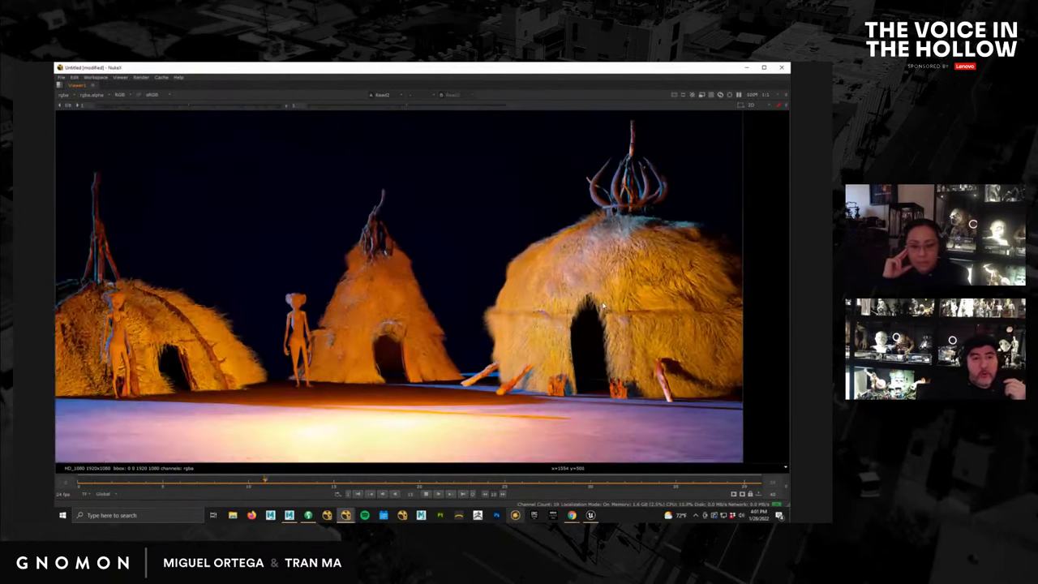
pyautogui.scroll(-1, 614, 309)
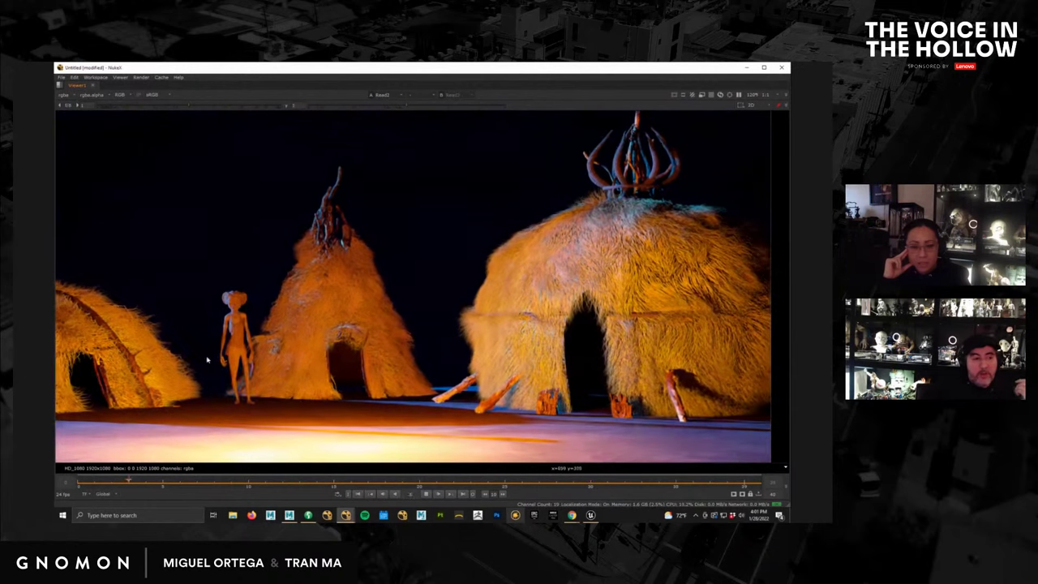
pyautogui.moveTo(235, 368); pyautogui.dragTo(359, 363, button='middle')
pyautogui.scroll(-2, 275, 367)
pyautogui.scroll(1, 361, 361)
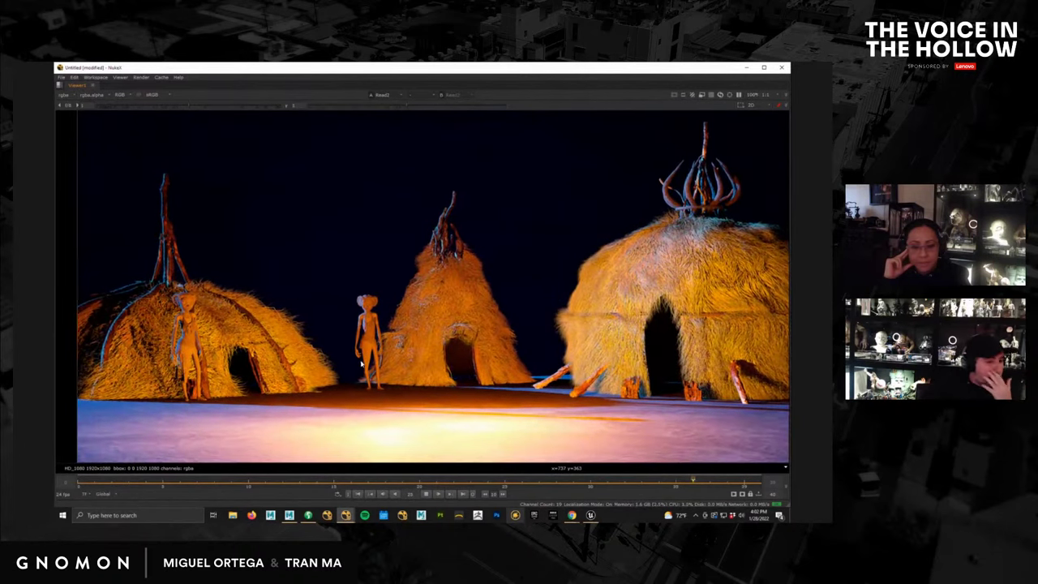
pyautogui.click(425, 493)
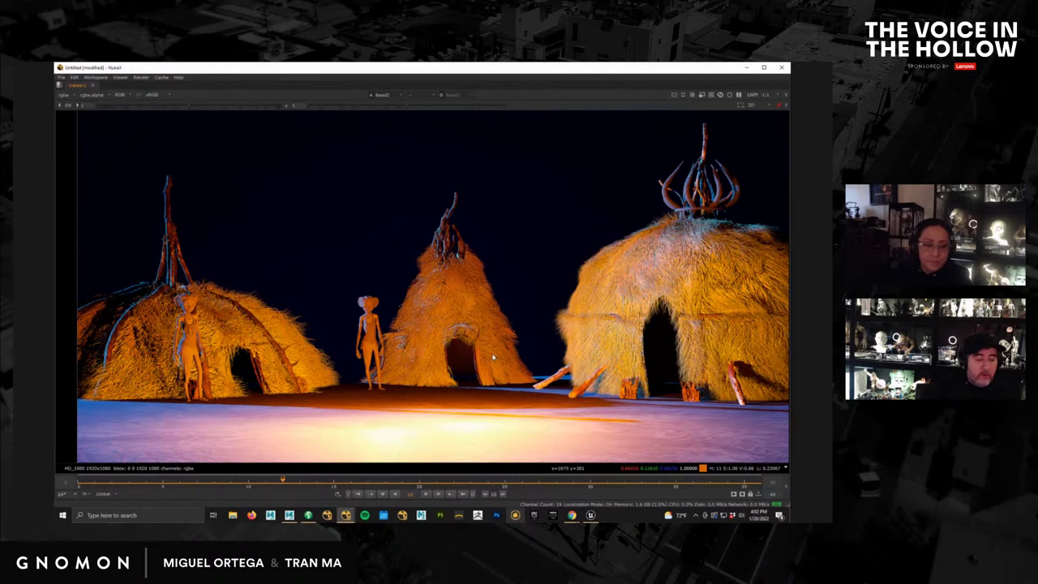
# Play the blue-lit village render and compare its large round hut with the one in the firelit hut render.
pyautogui.press('3')
pyautogui.press('1')
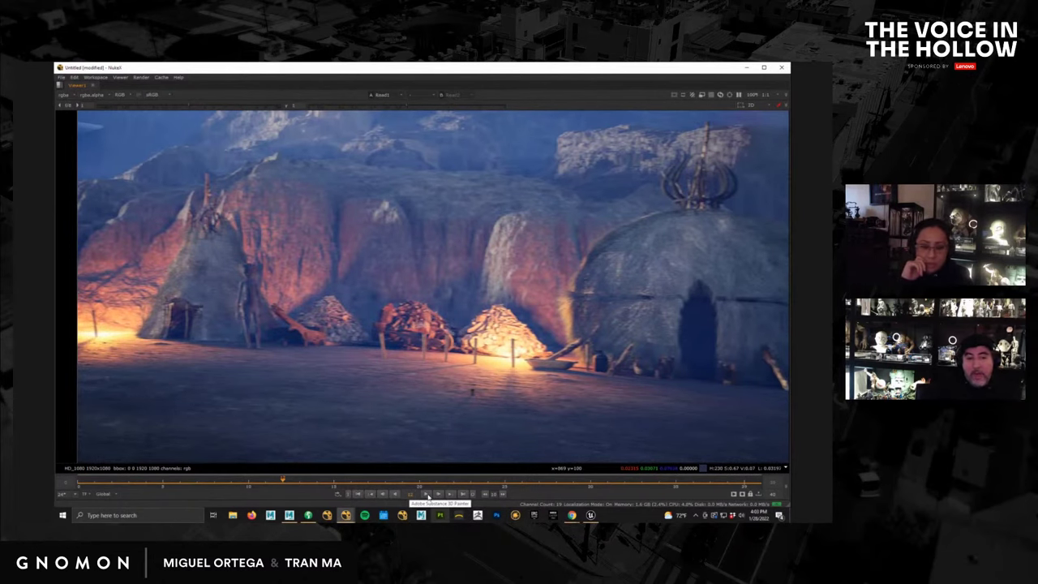
pyautogui.click(428, 495)
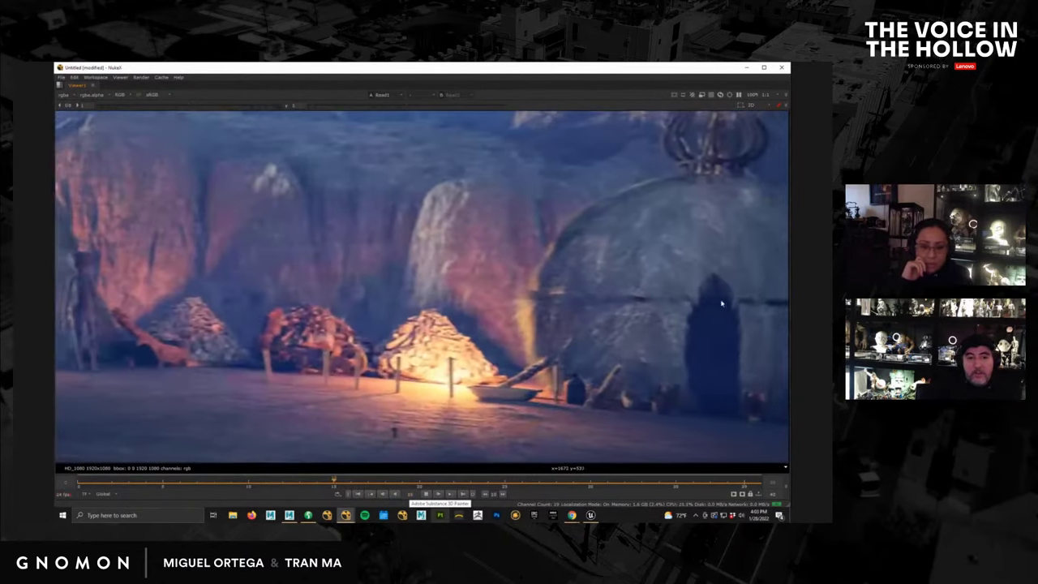
pyautogui.moveTo(722, 304); pyautogui.dragTo(517, 310, button='middle')
pyautogui.press('2')
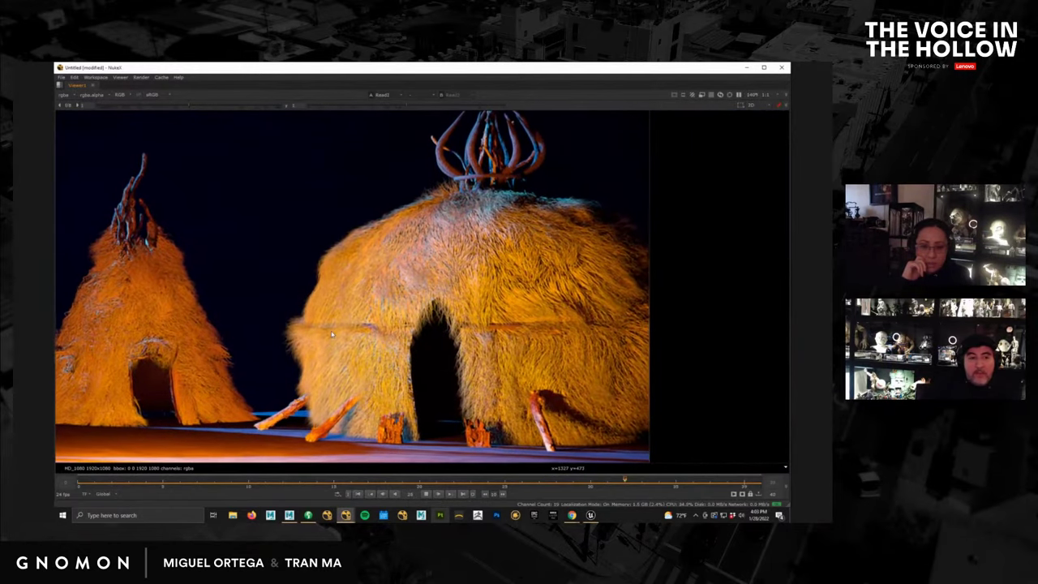
pyautogui.press('1')
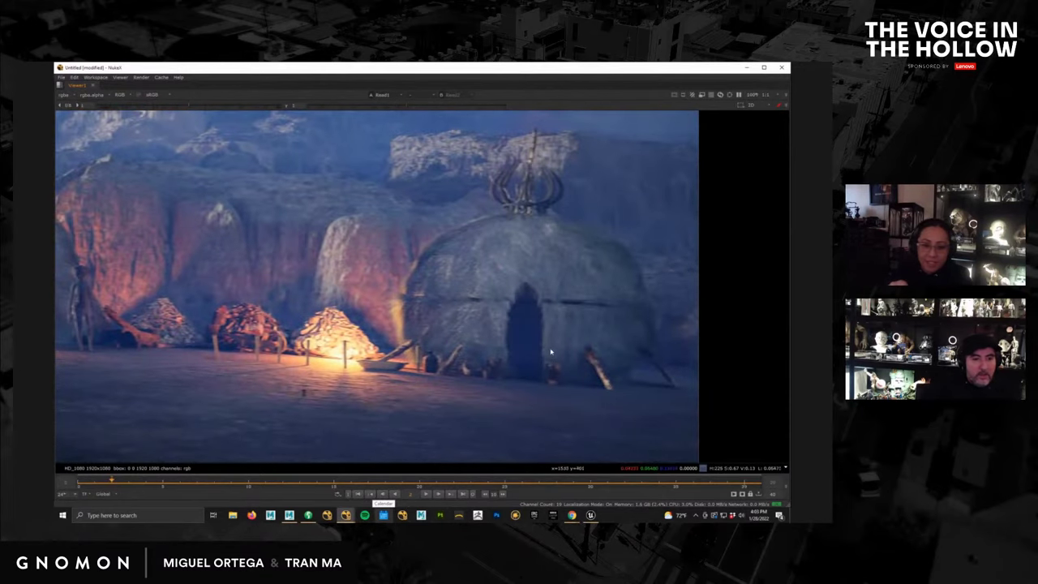
# Scrub the village render to frame 6 and examine the figure beside the conical hut and the neighbouring wood piles.
pyautogui.scroll(2, 551, 352)
pyautogui.moveTo(384, 485); pyautogui.dragTo(183, 484)
pyautogui.moveTo(81, 325); pyautogui.dragTo(519, 334, button='middle')
pyautogui.scroll(1, 466, 334)
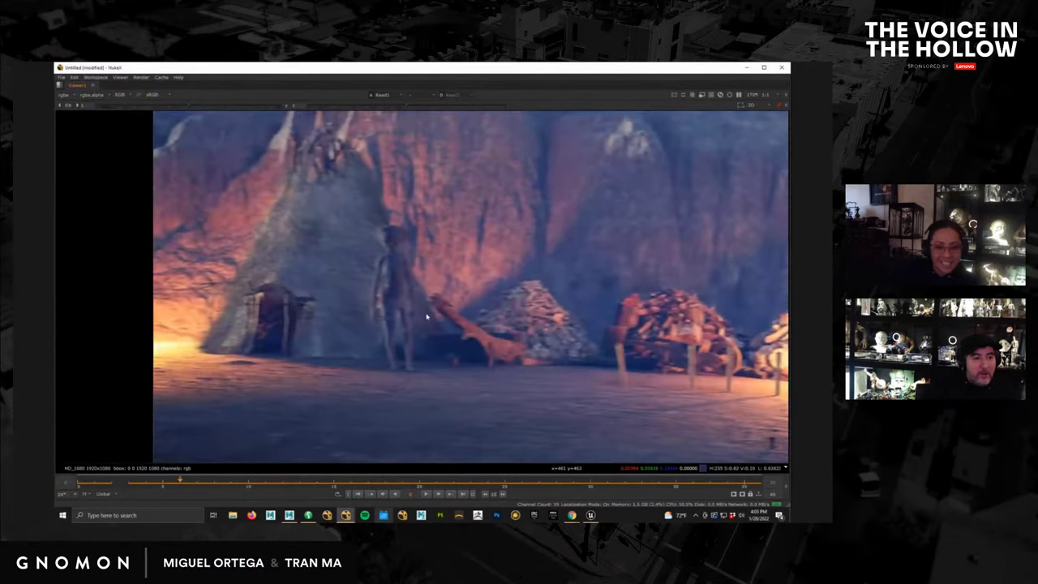
pyautogui.scroll(1, 307, 266)
pyautogui.moveTo(334, 285); pyautogui.dragTo(408, 317, button='middle')
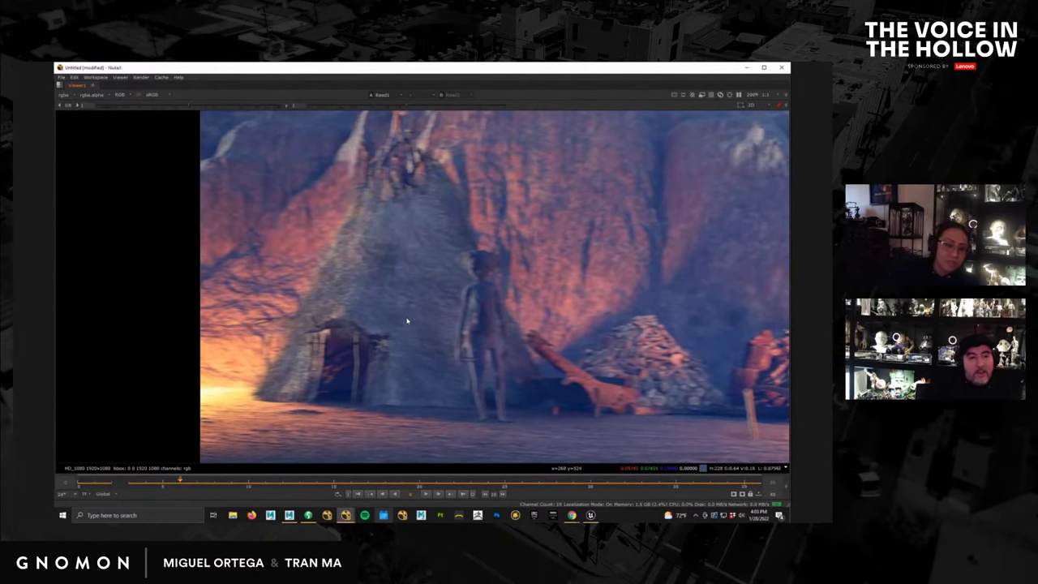
pyautogui.scroll(1, 408, 317)
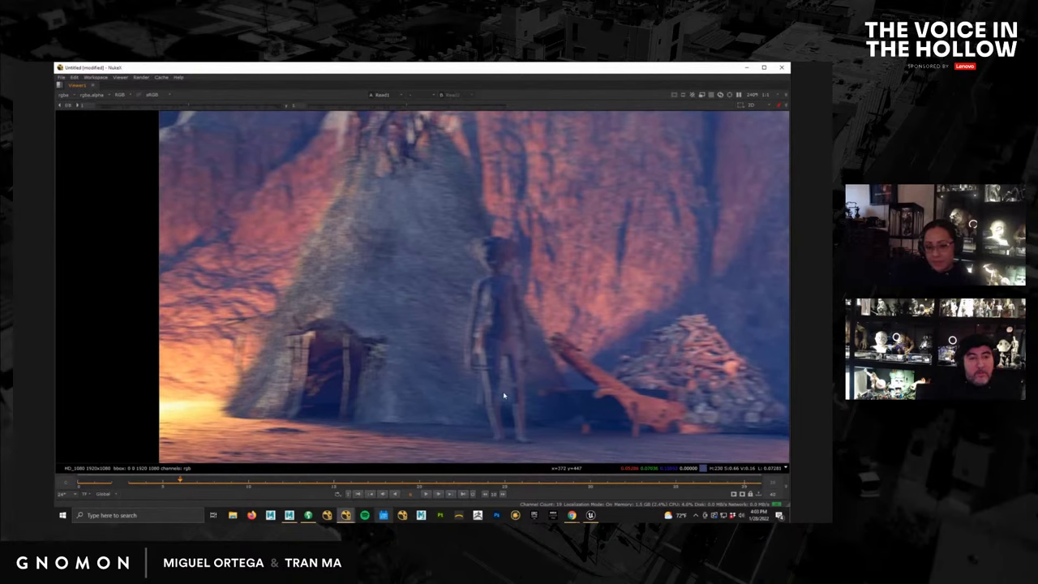
pyautogui.scroll(-3, 503, 395)
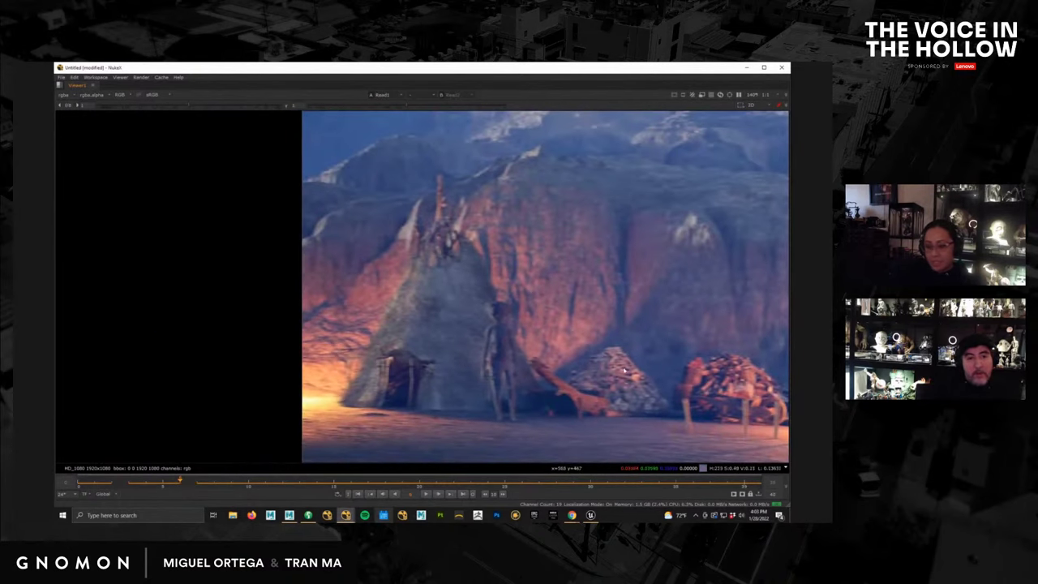
pyautogui.moveTo(643, 322); pyautogui.dragTo(419, 291, button='middle')
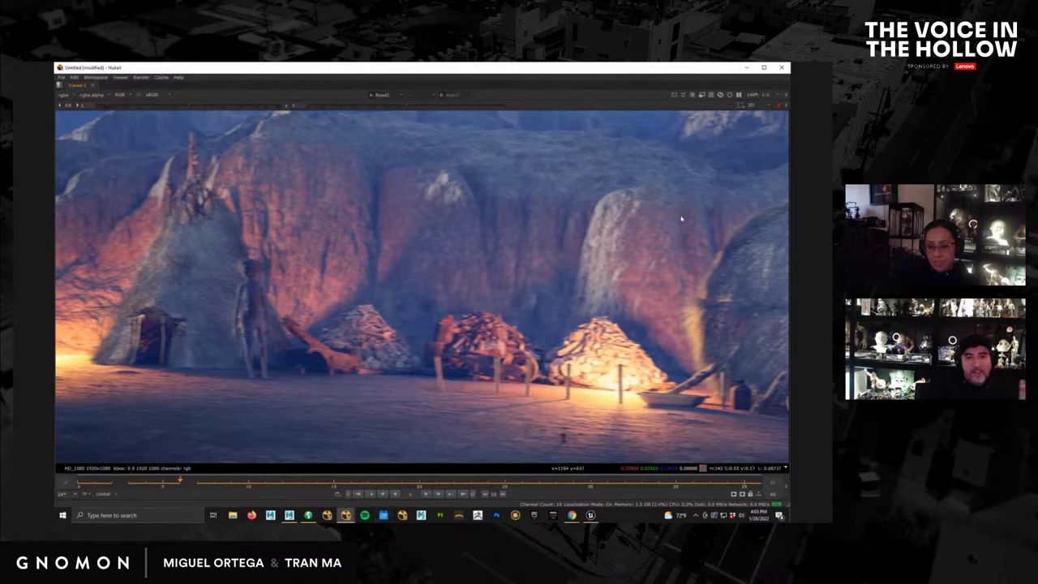
# Switch to Unreal Editor, play the dusk village camera shot, rewind it to the start and play it again.
pyautogui.moveTo(591, 515)
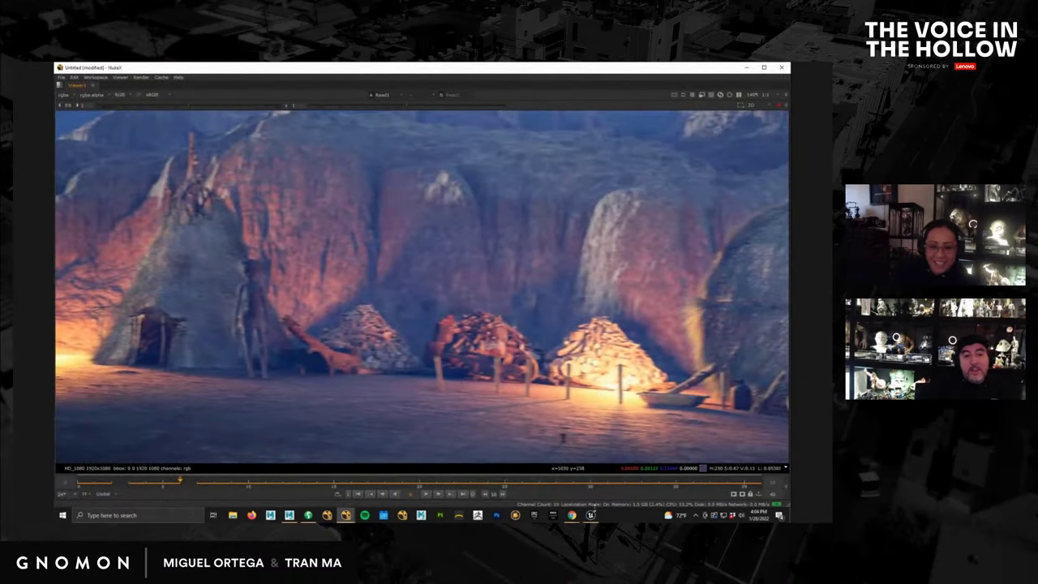
pyautogui.moveTo(594, 515)
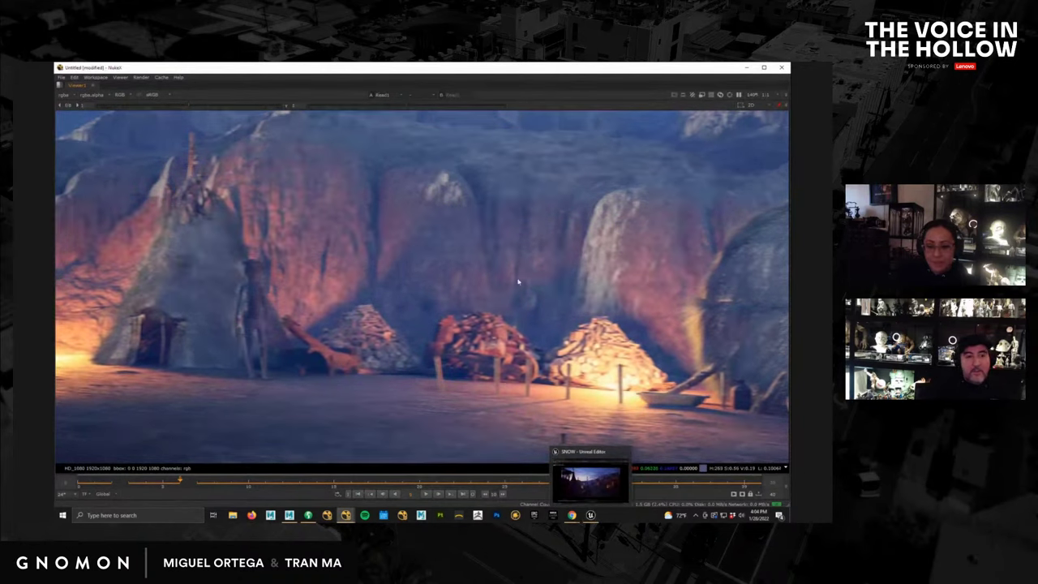
pyautogui.click(589, 515)
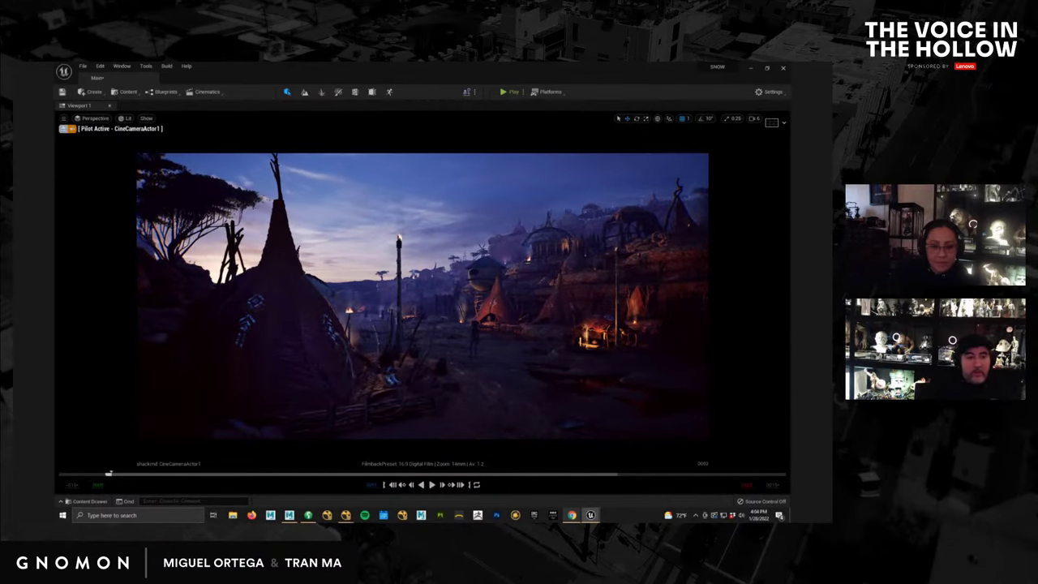
pyautogui.press('space')
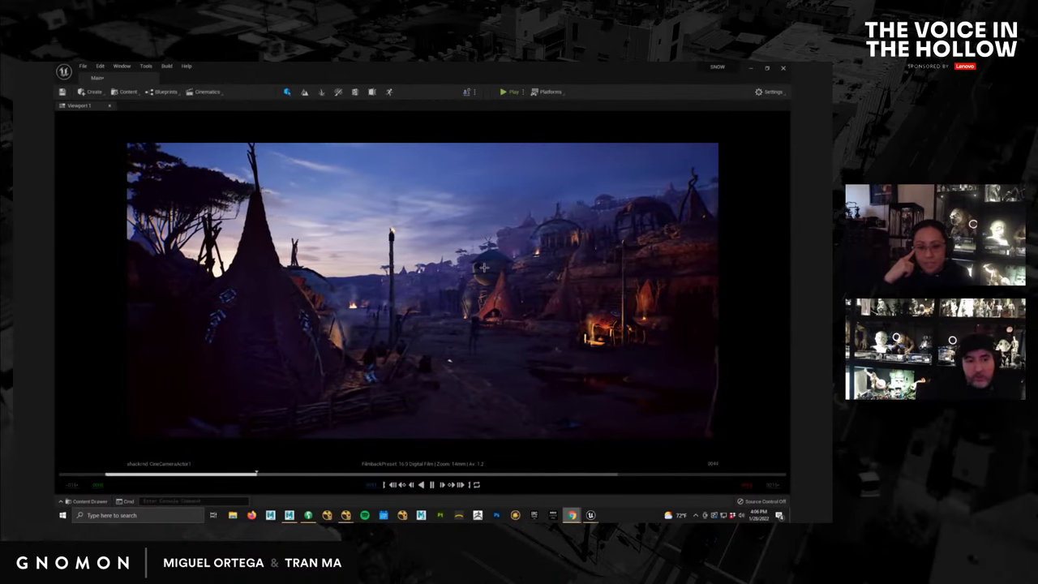
pyautogui.click(432, 484)
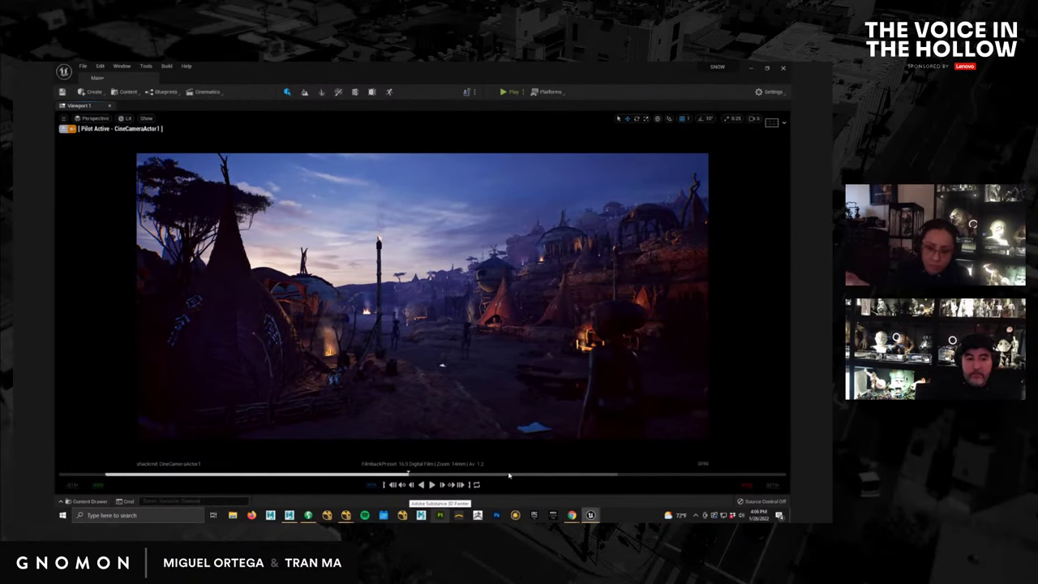
pyautogui.moveTo(408, 473); pyautogui.dragTo(107, 473)
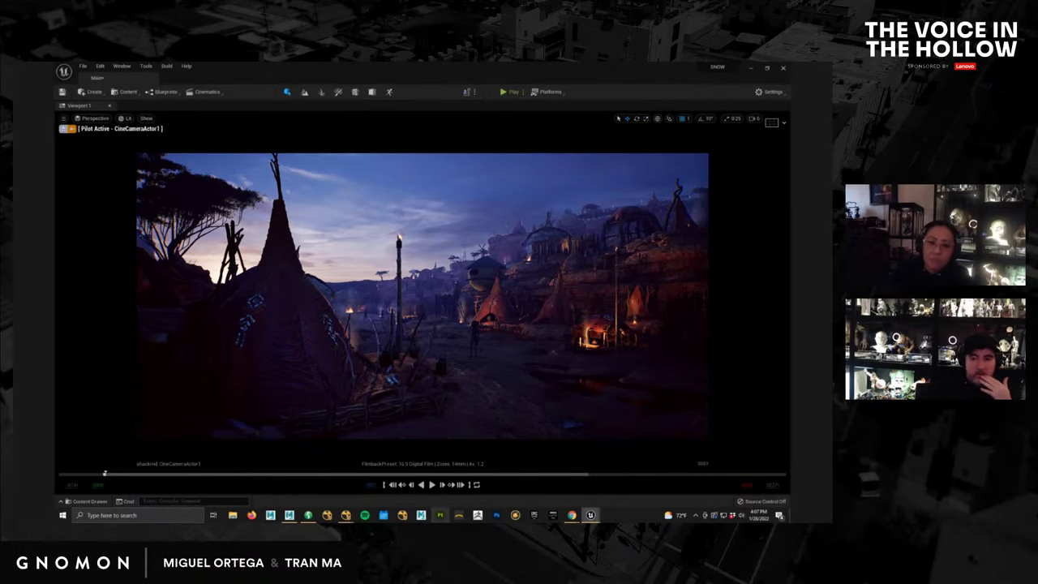
pyautogui.press('space')
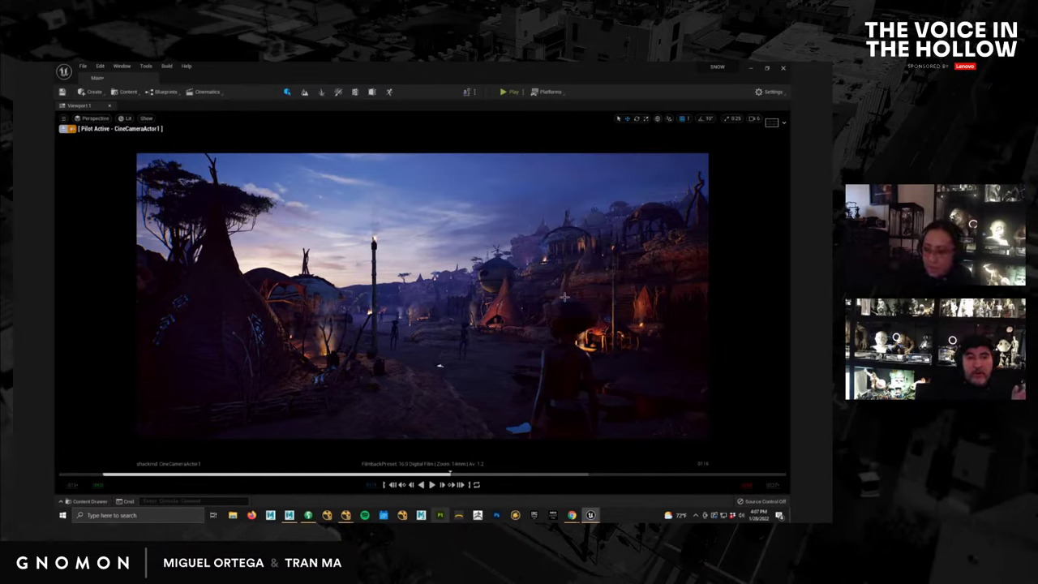
# Fly the piloted camera through the dusk village to examine its huts and fires, and replay the camera shot.
pyautogui.scroll(5, 551, 361)
pyautogui.keyDown('alt'); pyautogui.moveTo(550, 360); pyautogui.dragTo(613, 373); pyautogui.keyUp('alt')
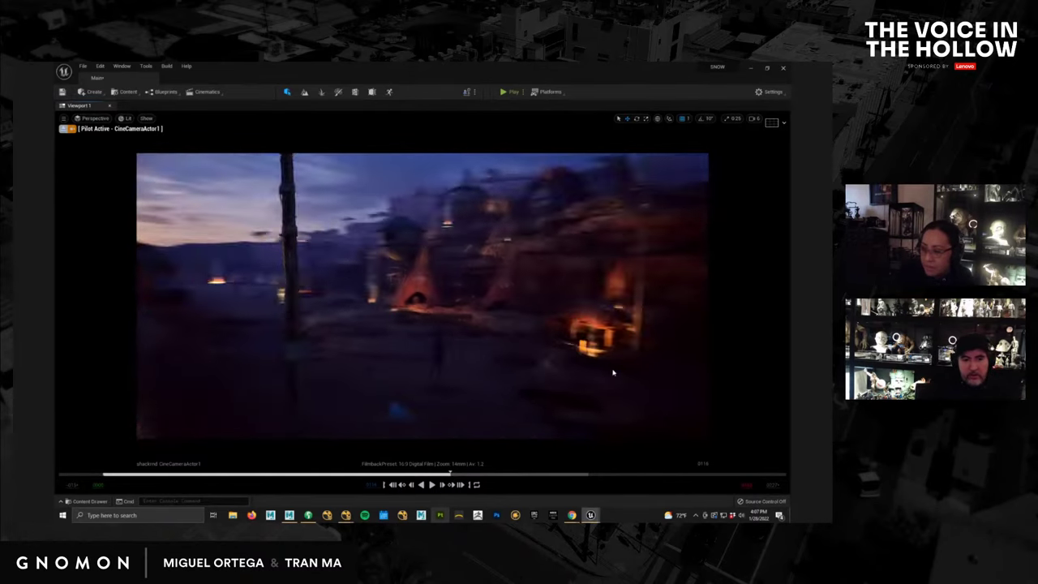
pyautogui.scroll(3, 422, 272)
pyautogui.moveTo(422, 271)
pyautogui.mouseDown(button='right')
pyautogui.moveTo(492, 287)
pyautogui.moveTo(443, 277)
pyautogui.moveTo(470, 262)
pyautogui.moveTo(425, 263)
pyautogui.moveTo(419, 284)
pyautogui.moveTo(370, 297)
pyautogui.moveTo(406, 324)
pyautogui.moveTo(445, 252)
pyautogui.moveTo(473, 232)
pyautogui.moveTo(469, 248)
pyautogui.moveTo(470, 236)
pyautogui.moveTo(419, 235)
pyautogui.moveTo(459, 230)
pyautogui.moveTo(413, 268)
pyautogui.moveTo(438, 272)
pyautogui.mouseUp(button='right')
pyautogui.moveTo(485, 297); pyautogui.dragTo(504, 325, button='right')
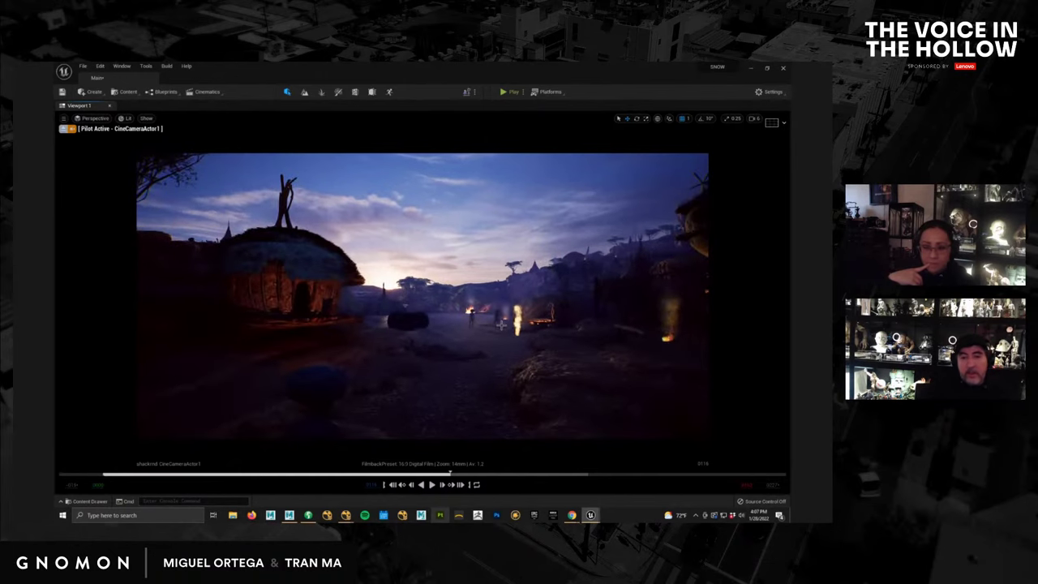
pyautogui.moveTo(450, 474); pyautogui.dragTo(513, 473)
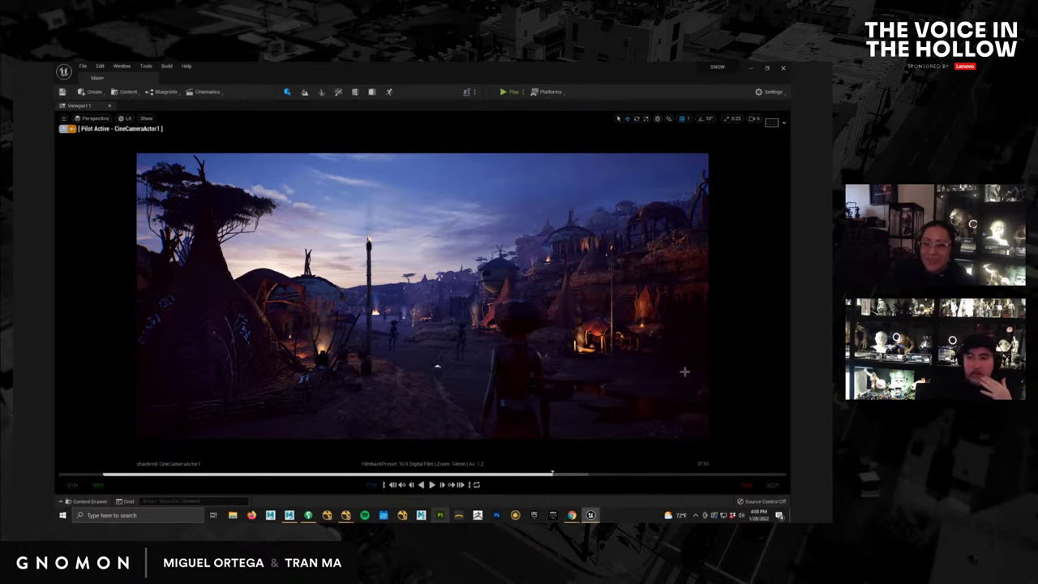
pyautogui.press('space')
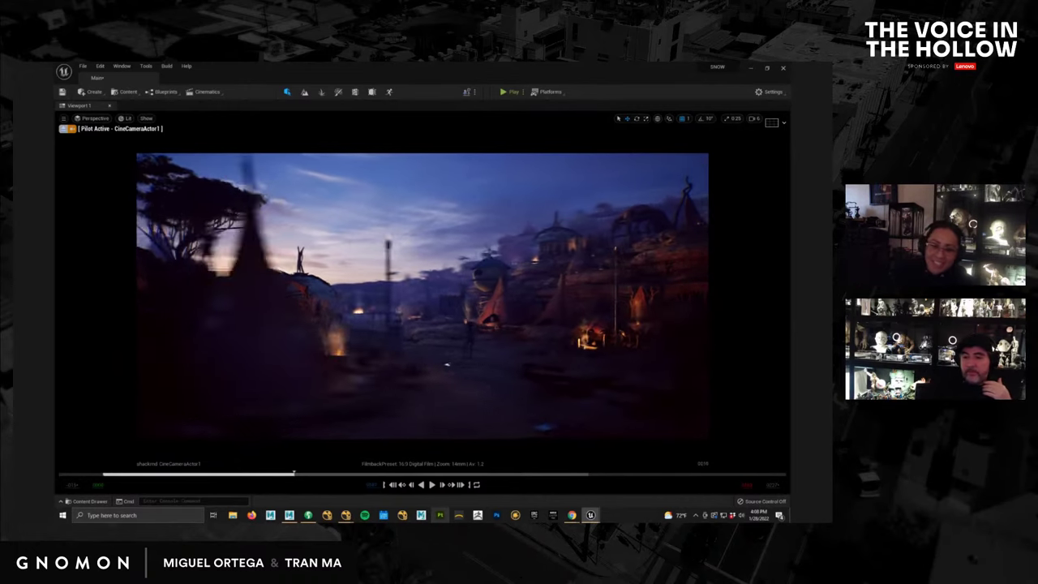
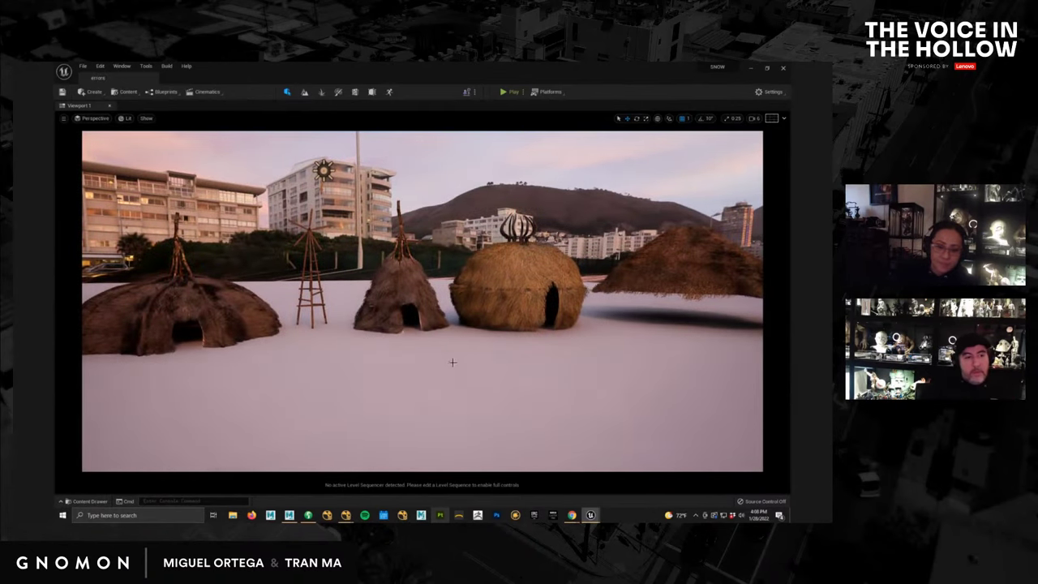
# Examine the lineup of hut assets in the errors level, including the raised hut, ladder and domed hut.
pyautogui.keyDown('alt'); pyautogui.moveTo(453, 362); pyautogui.dragTo(486, 370); pyautogui.keyUp('alt')
pyautogui.keyDown('alt'); pyautogui.moveTo(389, 359); pyautogui.dragTo(423, 364, button='middle'); pyautogui.keyUp('alt')
pyautogui.keyDown('alt'); pyautogui.moveTo(420, 364); pyautogui.dragTo(359, 349, button='right'); pyautogui.keyUp('alt')
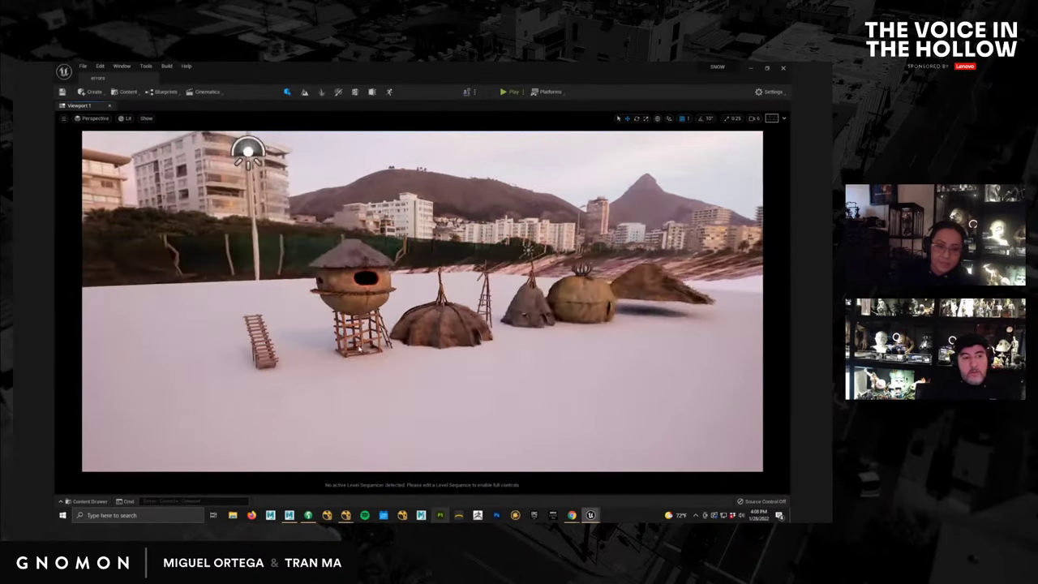
pyautogui.scroll(4, 359, 348)
pyautogui.moveTo(414, 367); pyautogui.dragTo(388, 366)
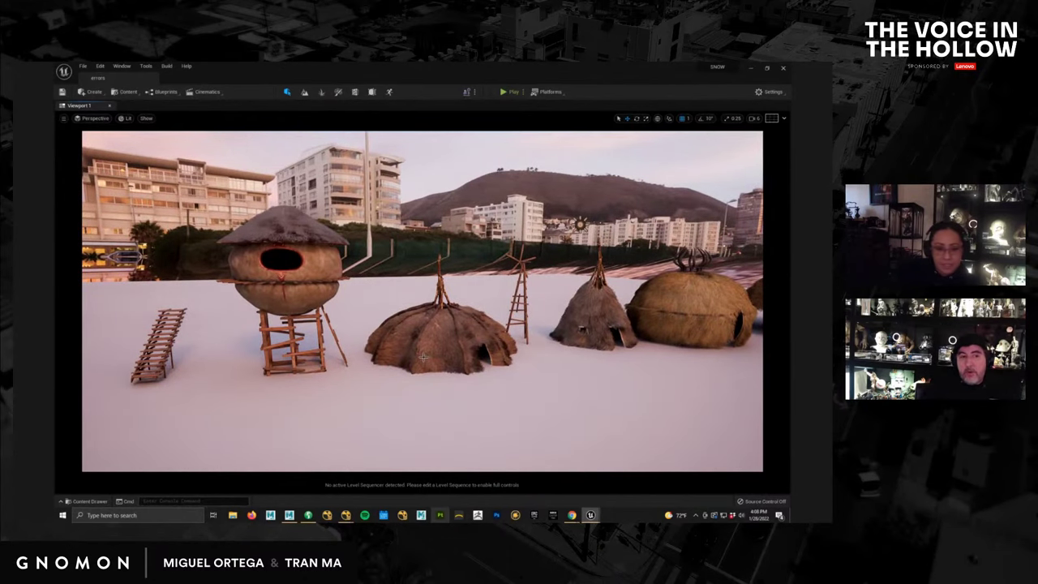
pyautogui.keyDown('alt'); pyautogui.moveTo(456, 356); pyautogui.dragTo(462, 359, button='middle'); pyautogui.keyUp('alt')
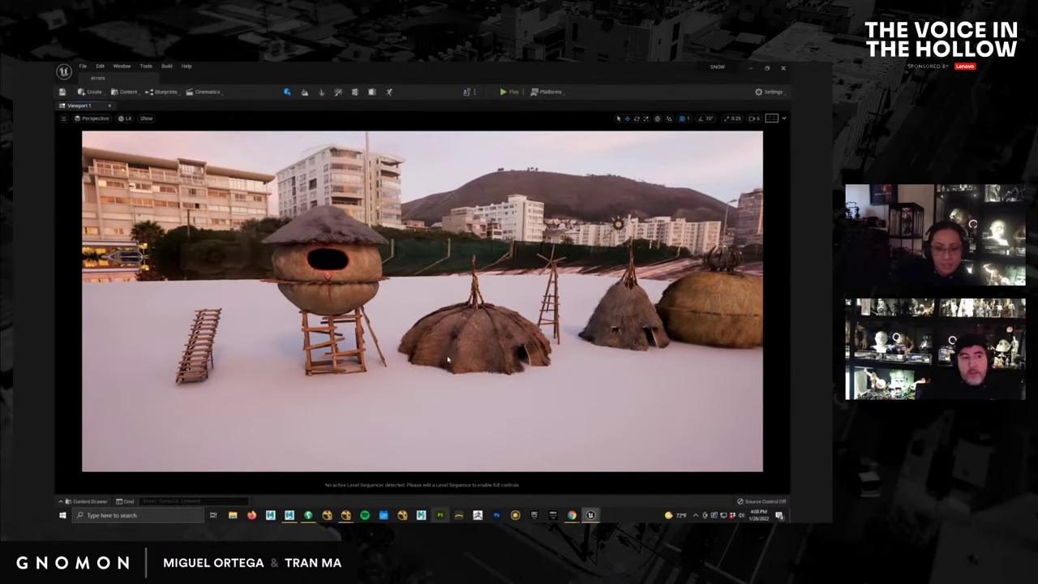
# Inspect the fur and grass covering on the domed, conical and large round huts up close.
pyautogui.keyDown('alt'); pyautogui.moveTo(447, 361); pyautogui.dragTo(416, 344); pyautogui.keyUp('alt')
pyautogui.keyDown('alt'); pyautogui.moveTo(417, 344); pyautogui.dragTo(428, 348, button='middle'); pyautogui.keyUp('alt')
pyautogui.moveTo(428, 348)
pyautogui.keyDown('alt'); pyautogui.mouseDown(button='right')
pyautogui.moveTo(438, 348)
pyautogui.moveTo(408, 346)
pyautogui.mouseUp(button='right'); pyautogui.keyUp('alt')
pyautogui.moveTo(408, 348); pyautogui.dragTo(577, 387)
pyautogui.moveTo(534, 380)
pyautogui.keyDown('alt'); pyautogui.mouseDown(button='middle')
pyautogui.moveTo(546, 368)
pyautogui.moveTo(531, 372)
pyautogui.mouseUp(button='middle'); pyautogui.keyUp('alt')
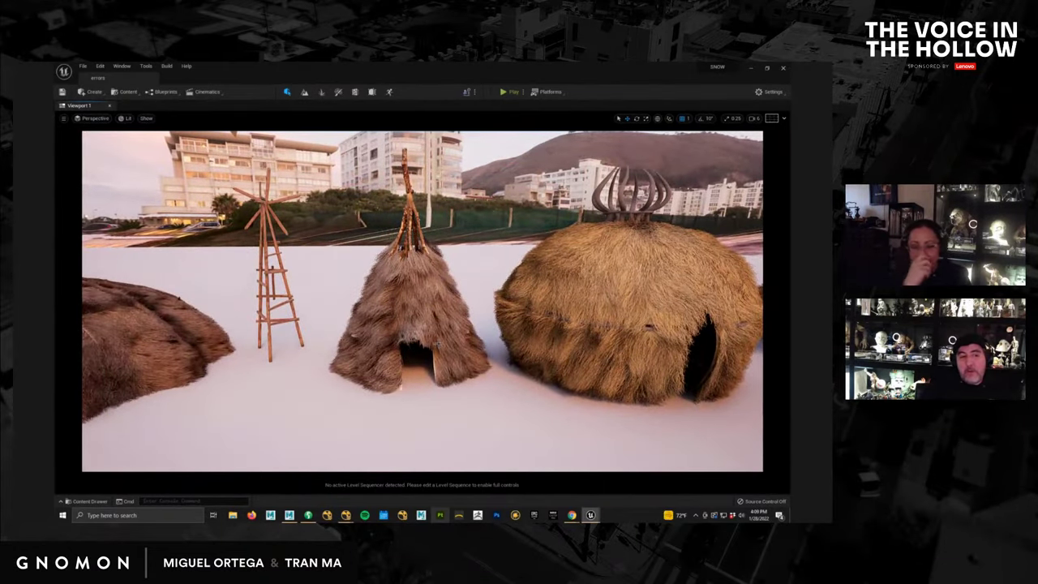
pyautogui.keyDown('alt'); pyautogui.moveTo(439, 345); pyautogui.dragTo(470, 349); pyautogui.keyUp('alt')
# Switch to Nuke to check the firelit hut render, return to Unreal Editor and examine the furry canopy beyond the round hut.
pyautogui.moveTo(348, 517)
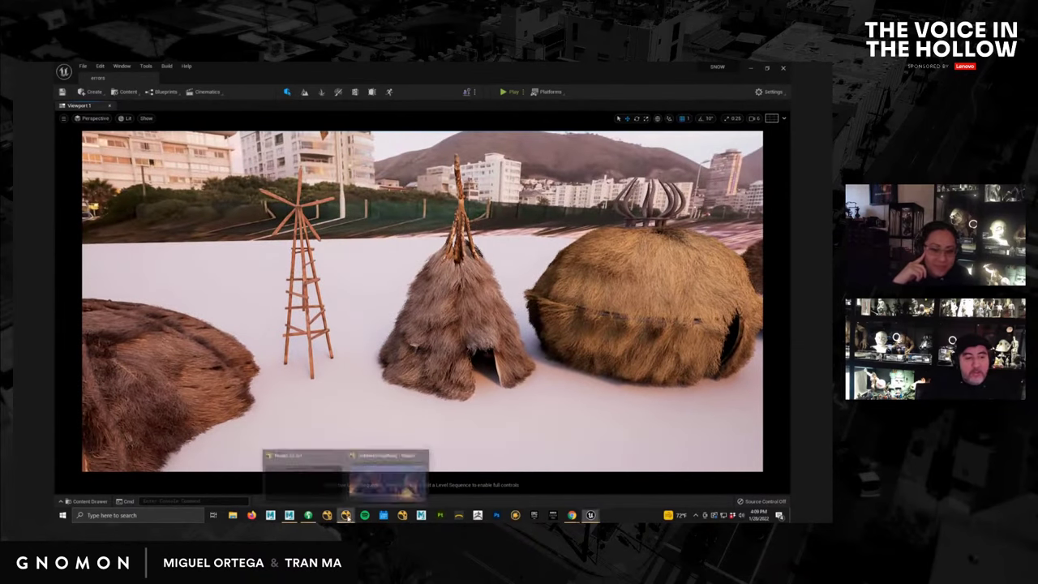
pyautogui.click(387, 483)
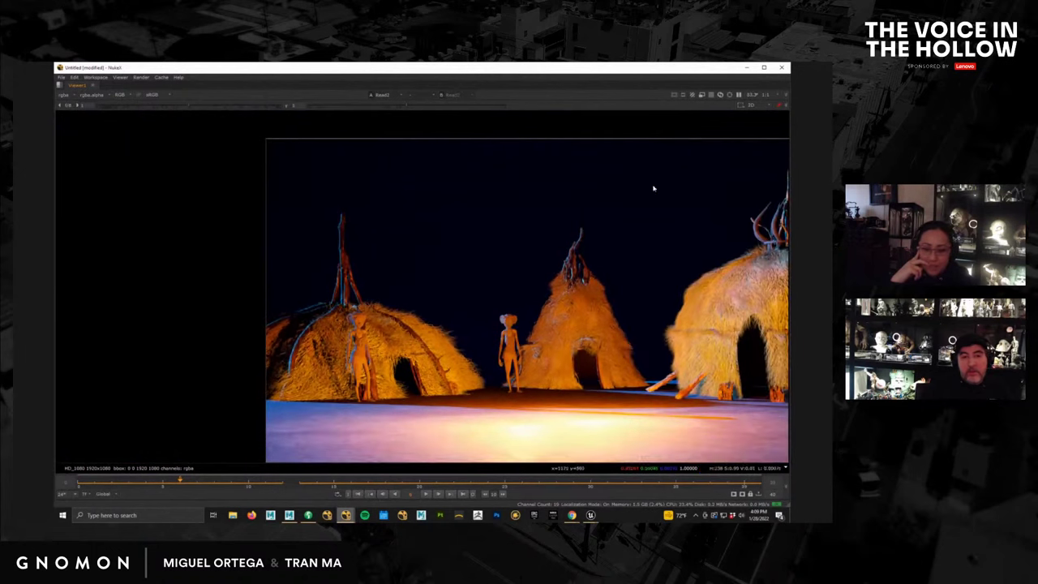
pyautogui.click(745, 68)
pyautogui.keyDown('alt'); pyautogui.moveTo(525, 366); pyautogui.dragTo(518, 363); pyautogui.keyUp('alt')
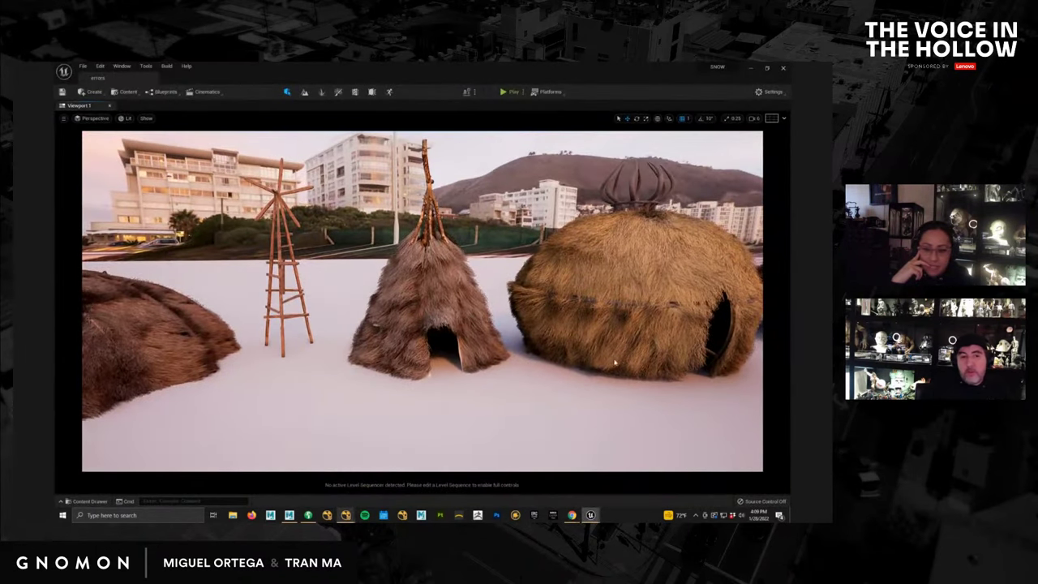
pyautogui.moveTo(614, 363); pyautogui.dragTo(553, 351, button='right')
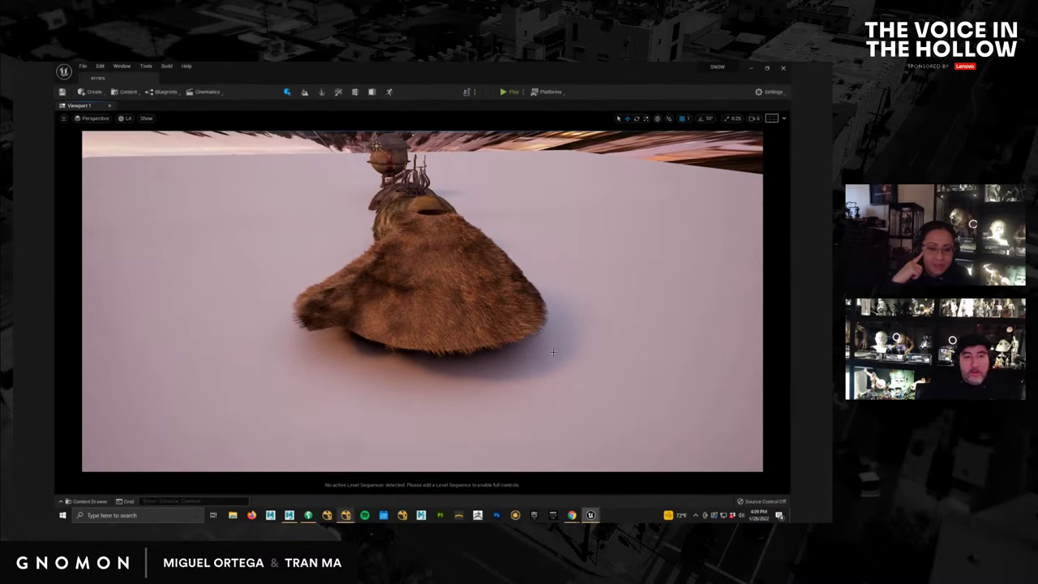
# Orbit the furry canopy beside the round hut and inspect its fur strands up close.
pyautogui.moveTo(440, 282); pyautogui.dragTo(432, 314, button='right')
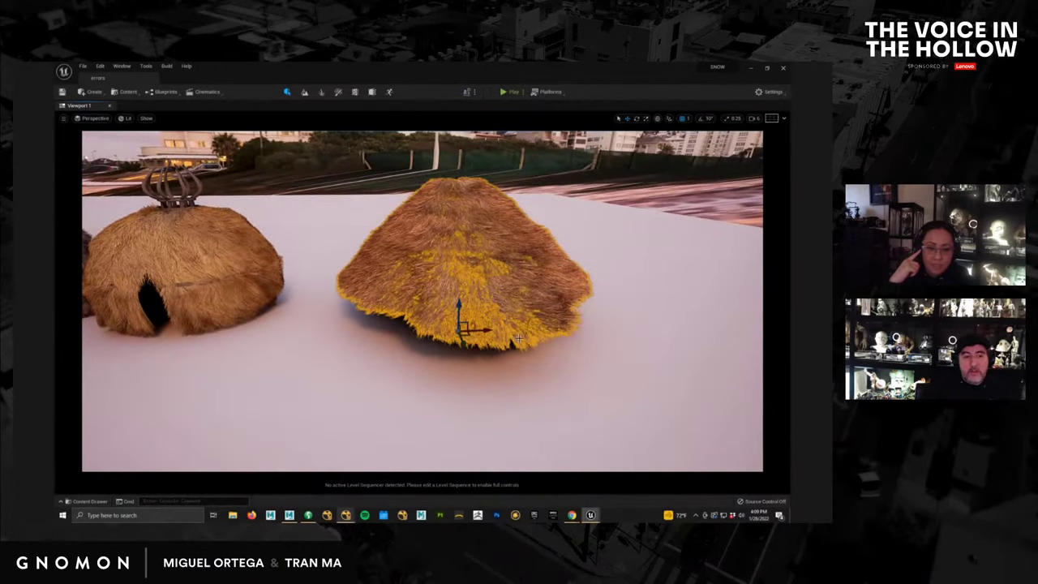
pyautogui.keyDown('alt'); pyautogui.moveTo(601, 314); pyautogui.dragTo(519, 326); pyautogui.keyUp('alt')
pyautogui.click(646, 315)
pyautogui.keyDown('alt'); pyautogui.moveTo(646, 315); pyautogui.dragTo(618, 320); pyautogui.keyUp('alt')
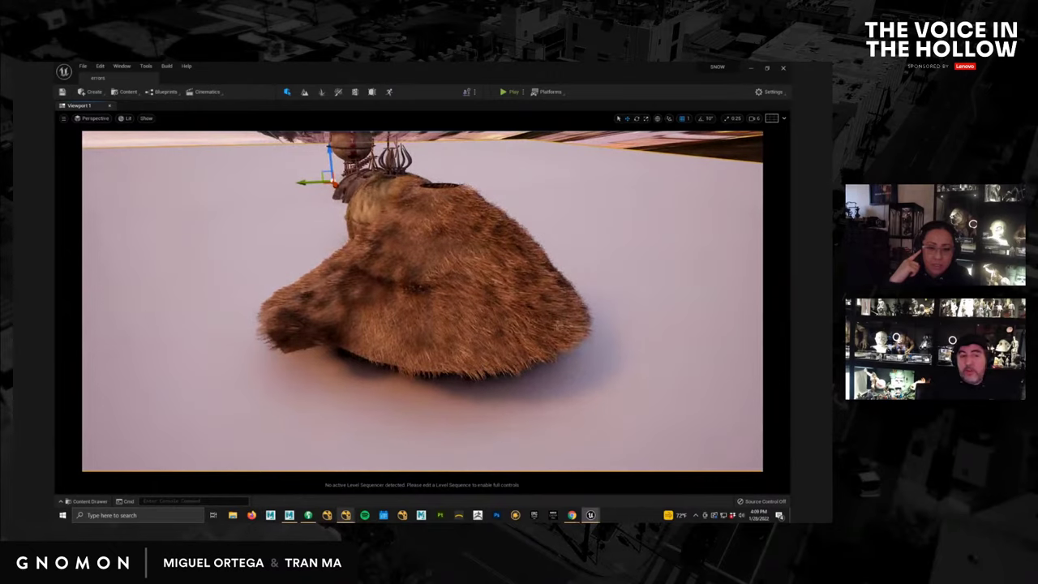
pyautogui.keyDown('alt'); pyautogui.moveTo(495, 286); pyautogui.dragTo(467, 305, button='right'); pyautogui.keyUp('alt')
pyautogui.keyDown('alt'); pyautogui.moveTo(466, 305); pyautogui.dragTo(463, 317); pyautogui.keyUp('alt')
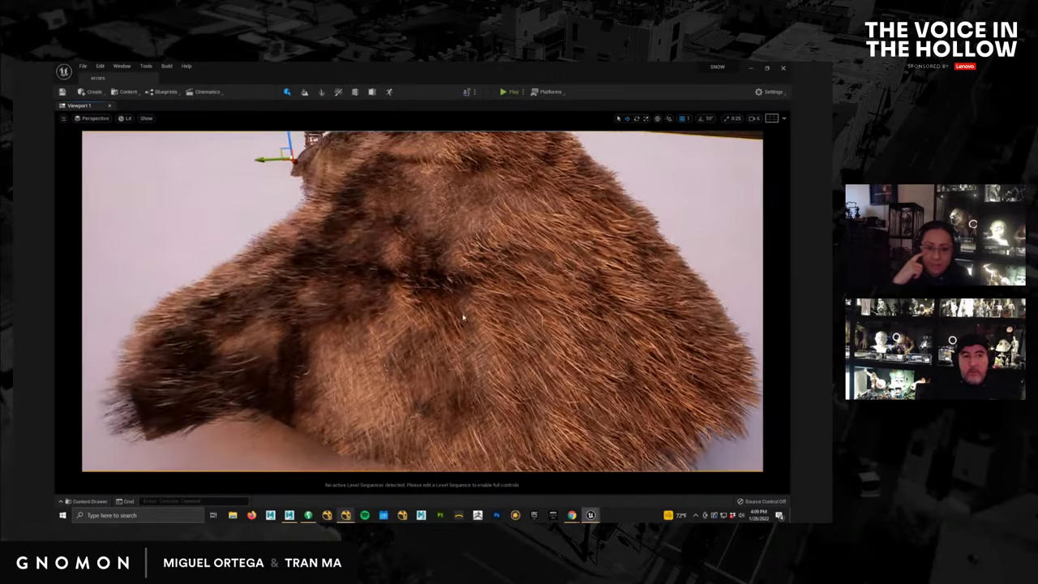
pyautogui.keyDown('alt'); pyautogui.moveTo(463, 317); pyautogui.dragTo(481, 338, button='right'); pyautogui.keyUp('alt')
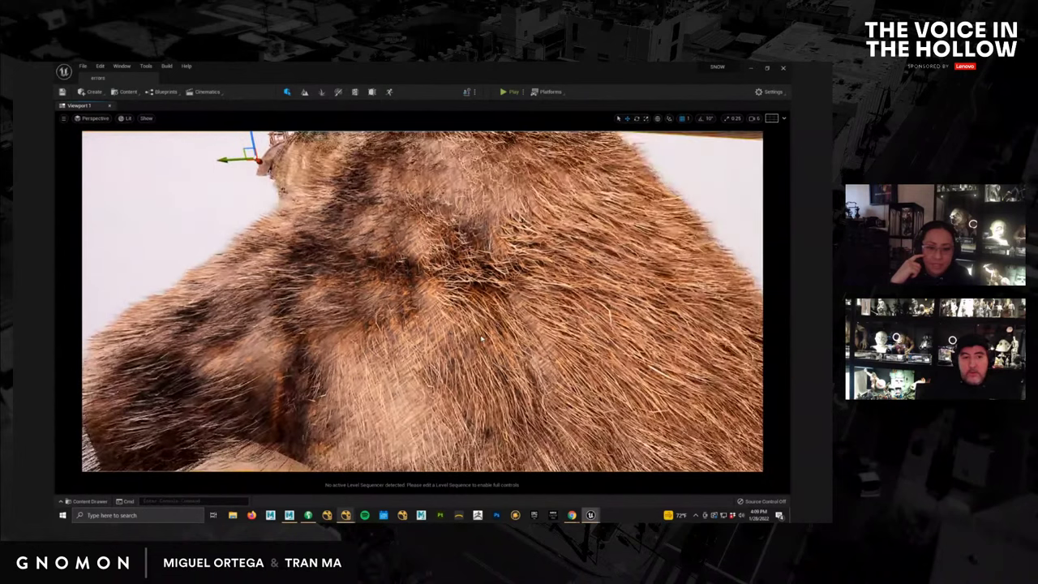
pyautogui.scroll(-5, 539, 331)
# Move the fur sideways off the canopy to expose the base mesh, undo the move and deselect the fur.
pyautogui.click(539, 326)
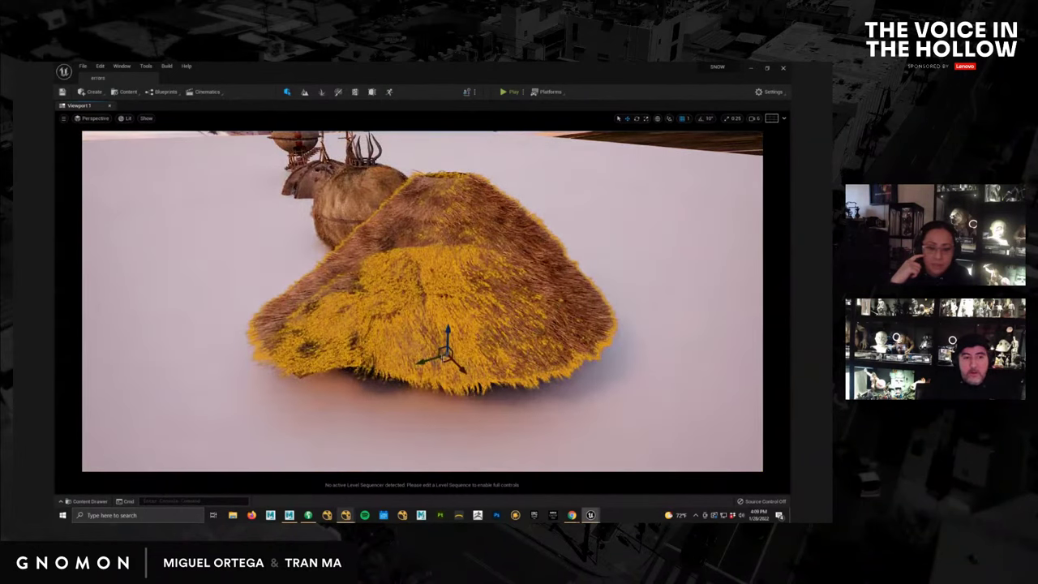
pyautogui.moveTo(409, 360); pyautogui.dragTo(282, 363)
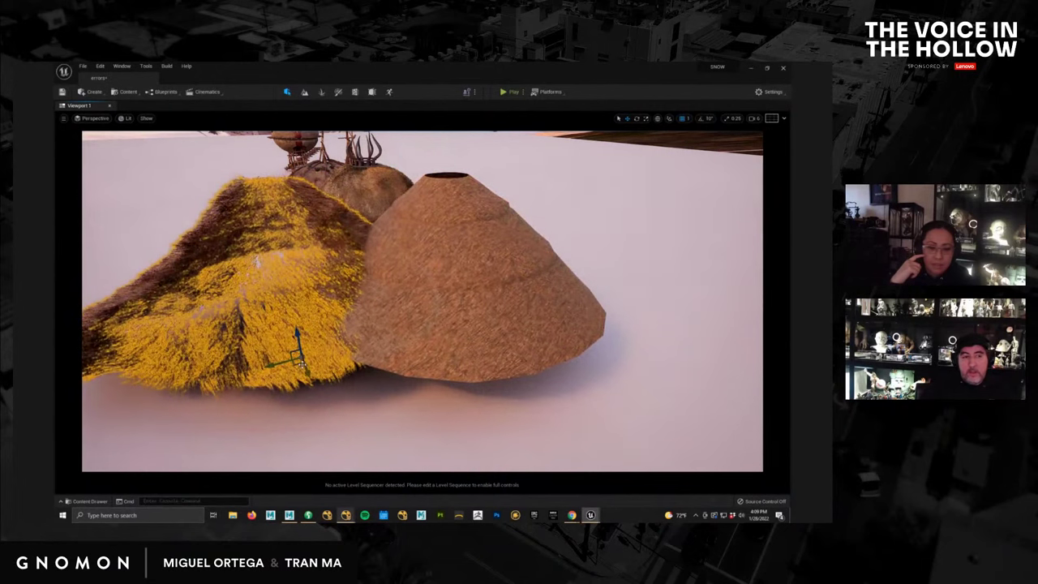
pyautogui.hotkey('ctrl', 'z')
pyautogui.click(620, 256)
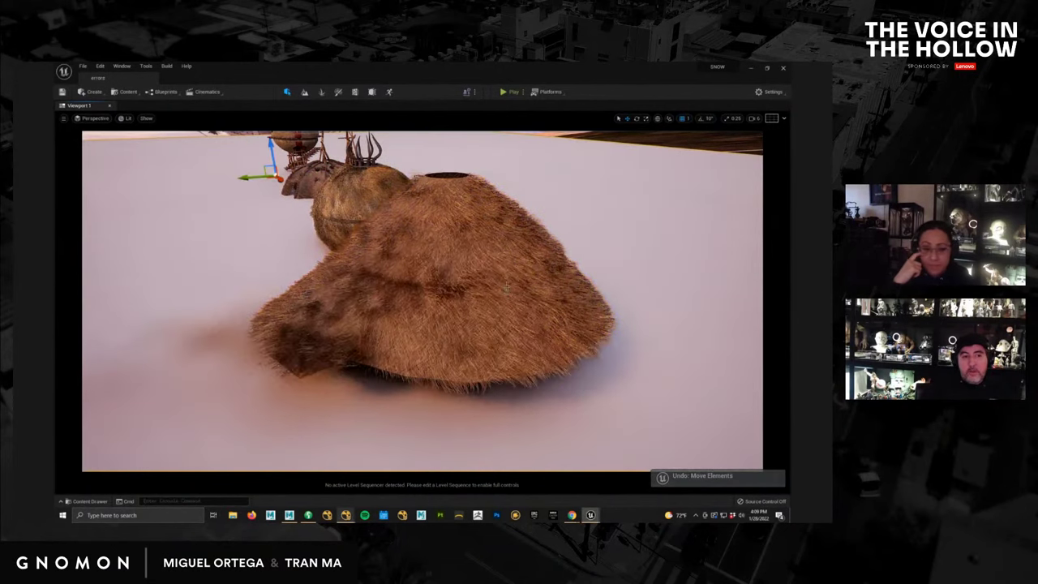
# Examine the canopy's fur at close range around its front flap and from its shaded side.
pyautogui.scroll(8, 513, 292)
pyautogui.moveTo(481, 308)
pyautogui.keyDown('alt'); pyautogui.mouseDown()
pyautogui.moveTo(500, 315)
pyautogui.moveTo(463, 305)
pyautogui.mouseUp(); pyautogui.keyUp('alt')
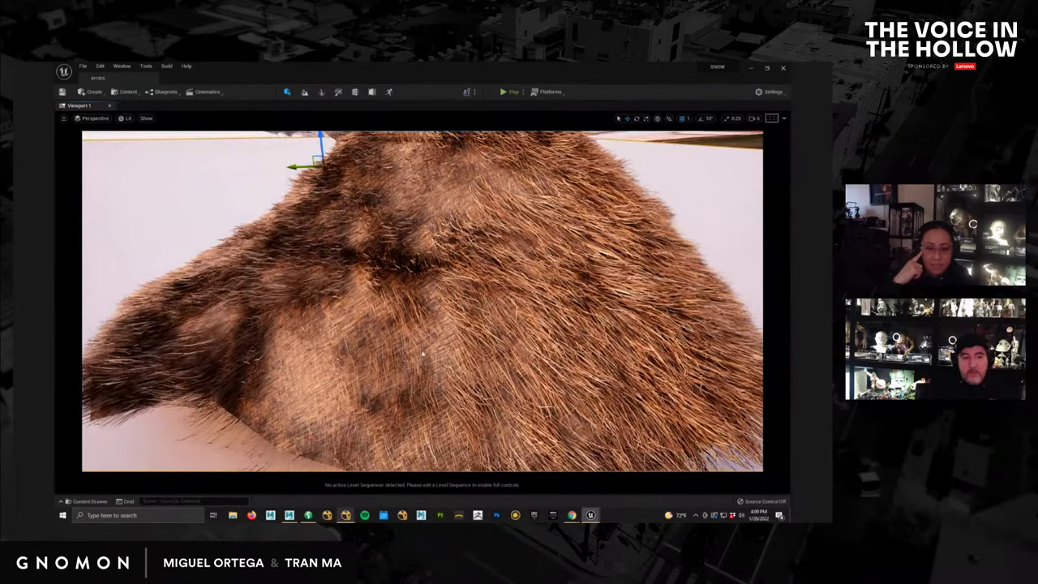
pyautogui.moveTo(532, 337); pyautogui.dragTo(525, 337)
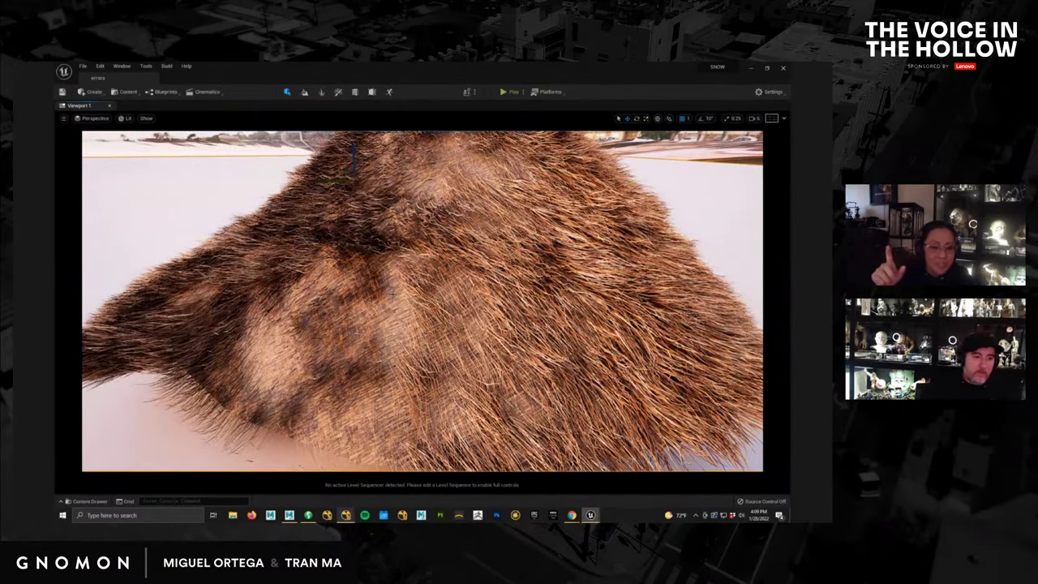
pyautogui.keyDown('alt'); pyautogui.moveTo(309, 375); pyautogui.dragTo(536, 334); pyautogui.keyUp('alt')
pyautogui.scroll(-3, 551, 376)
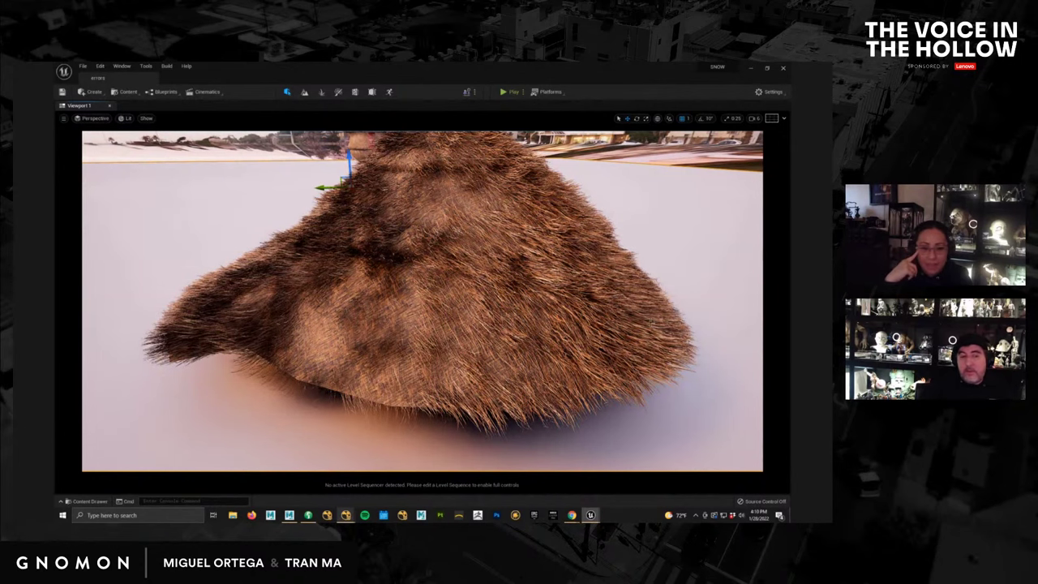
pyautogui.keyDown('alt'); pyautogui.moveTo(652, 322); pyautogui.dragTo(563, 366); pyautogui.keyUp('alt')
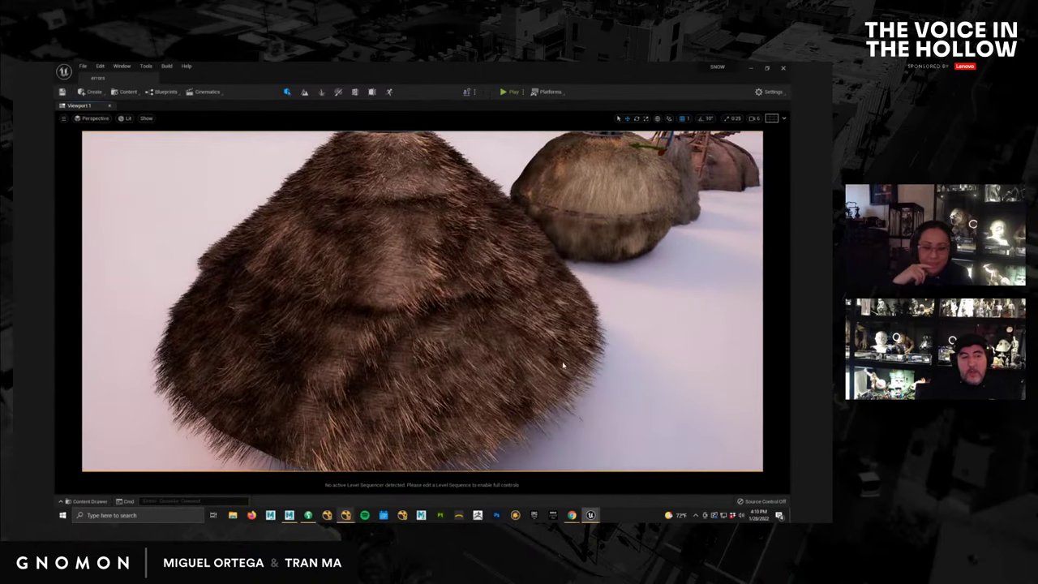
# View the whole hut lineup from a distance and from above, and return to the canopy and round hut.
pyautogui.keyDown('alt'); pyautogui.moveTo(563, 365); pyautogui.dragTo(481, 355, button='right'); pyautogui.keyUp('alt')
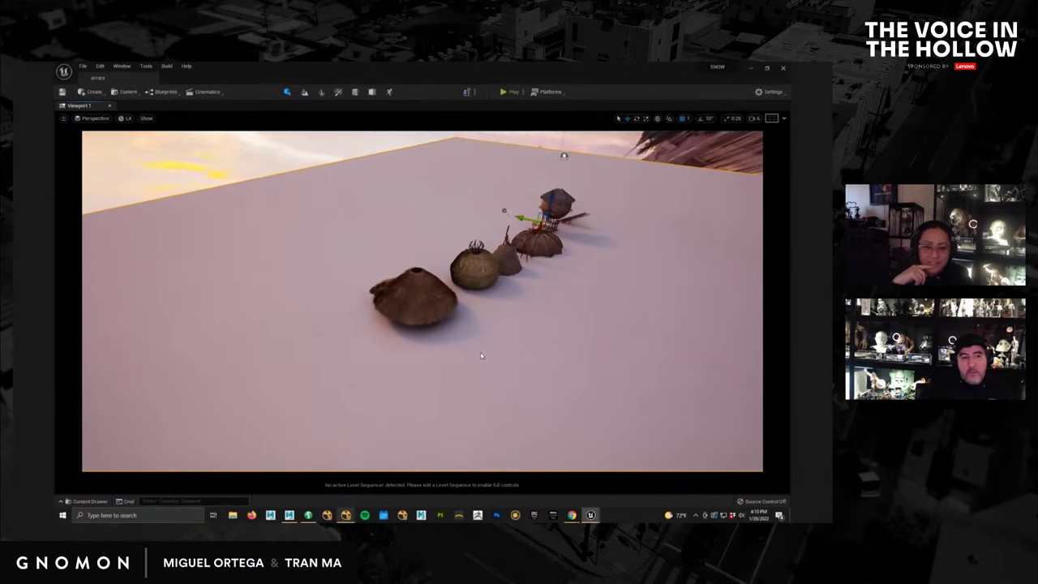
pyautogui.moveTo(481, 356); pyautogui.dragTo(428, 350)
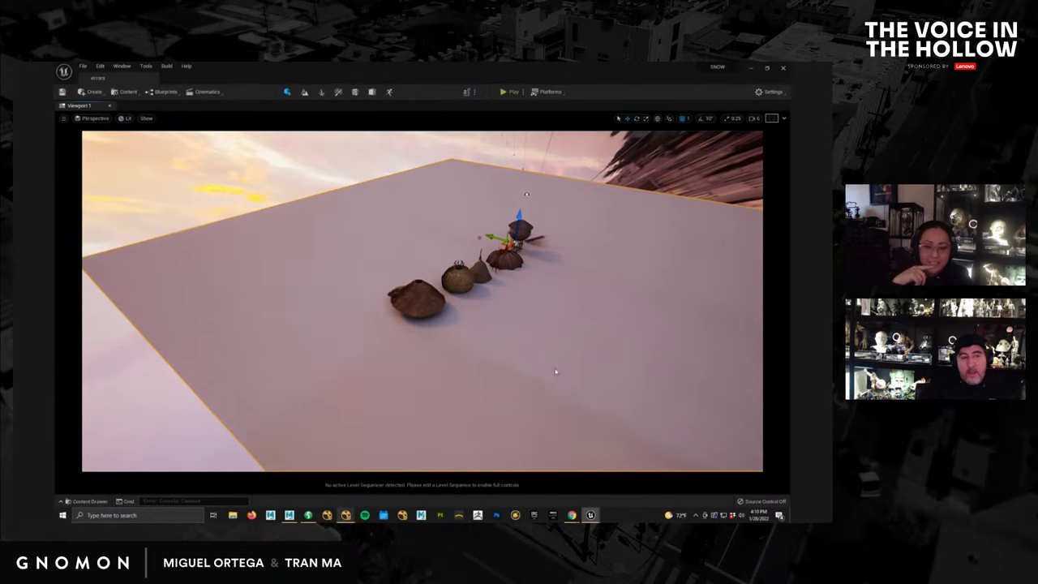
pyautogui.moveTo(555, 371); pyautogui.dragTo(651, 383)
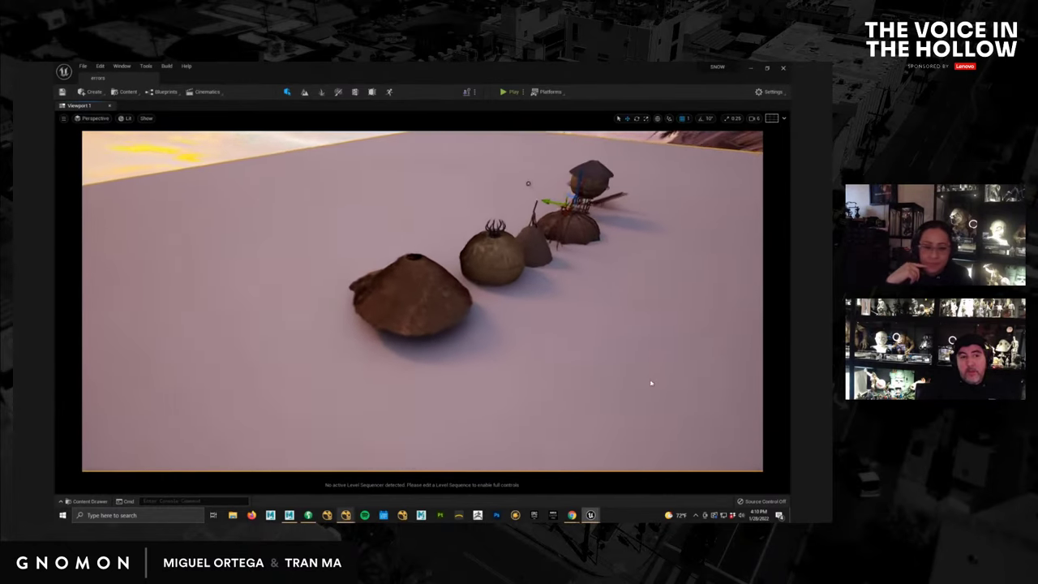
pyautogui.keyDown('alt'); pyautogui.moveTo(651, 383); pyautogui.dragTo(694, 387, button='right'); pyautogui.keyUp('alt')
pyautogui.keyDown('alt'); pyautogui.moveTo(605, 357); pyautogui.dragTo(592, 356); pyautogui.keyUp('alt')
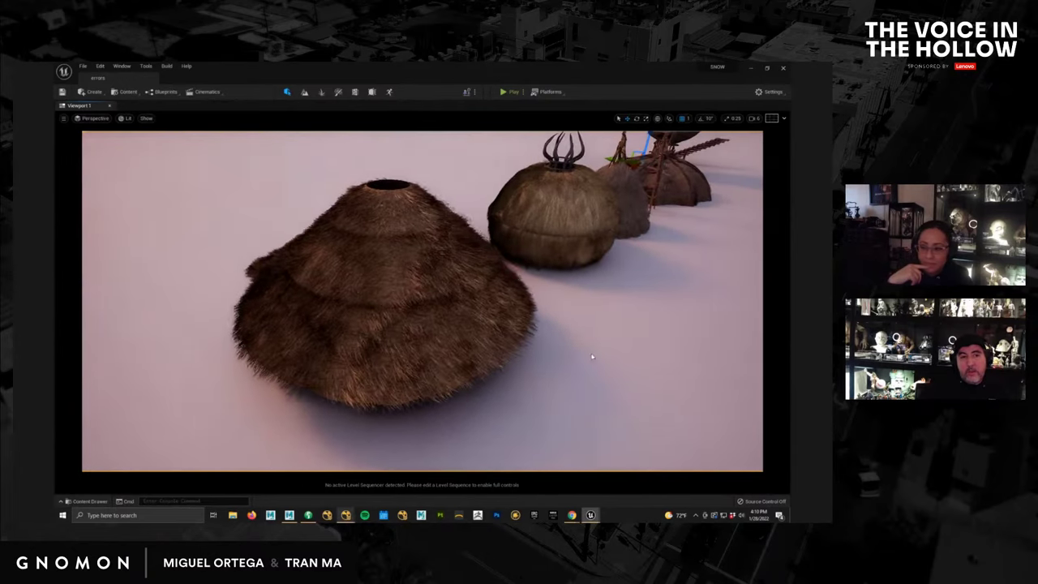
pyautogui.keyDown('alt'); pyautogui.moveTo(592, 357); pyautogui.dragTo(572, 363, button='middle'); pyautogui.keyUp('alt')
pyautogui.keyDown('alt'); pyautogui.moveTo(490, 317); pyautogui.dragTo(503, 322, button='right'); pyautogui.keyUp('alt')
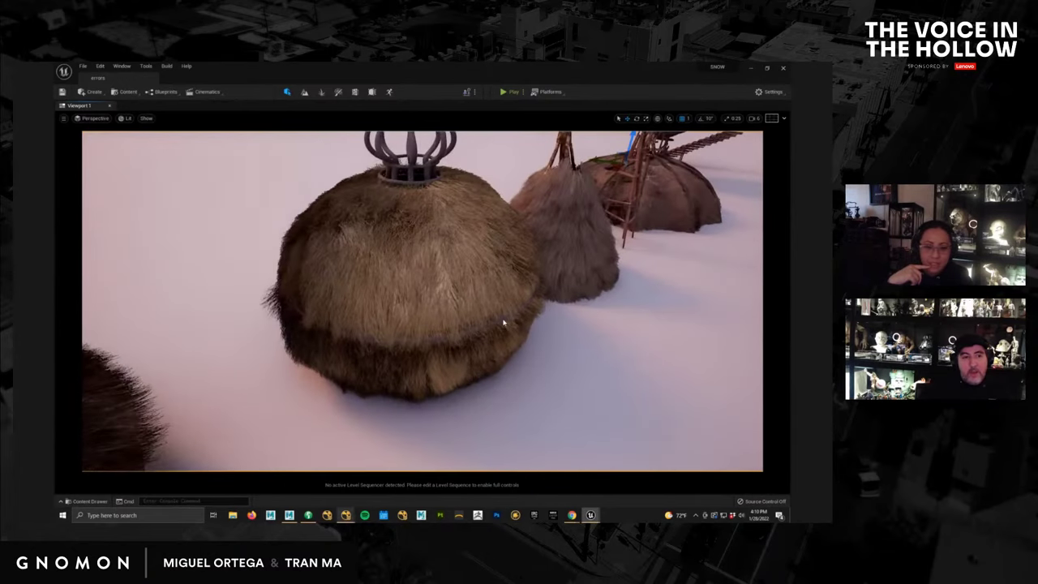
# Inspect the round hut's straw covering, seam and doorway up close, and compare it with the neighbouring huts.
pyautogui.moveTo(503, 322); pyautogui.dragTo(454, 333)
pyautogui.keyDown('alt'); pyautogui.moveTo(243, 324); pyautogui.dragTo(313, 340, button='right'); pyautogui.keyUp('alt')
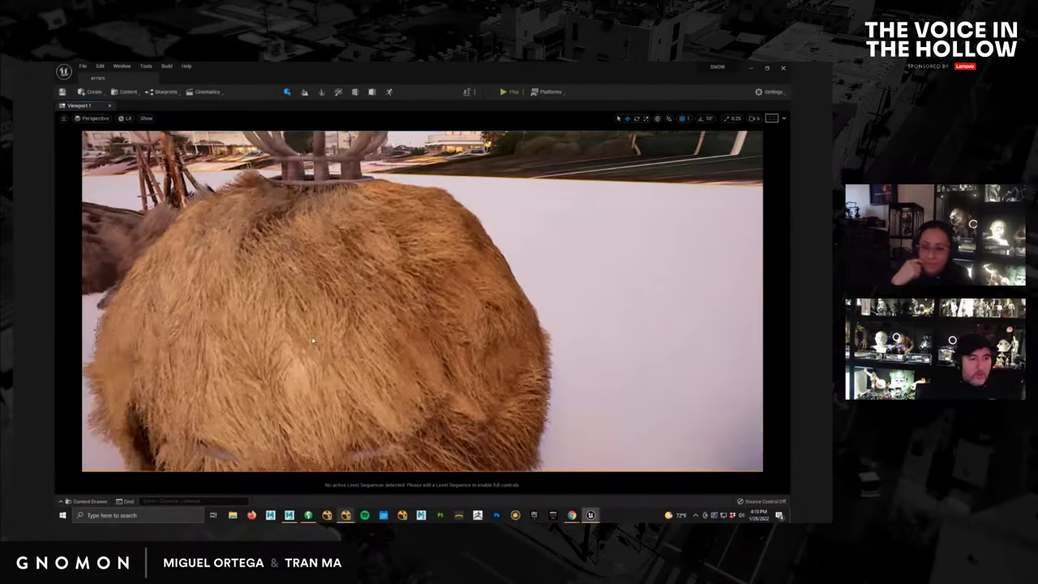
pyautogui.keyDown('alt'); pyautogui.moveTo(313, 341); pyautogui.dragTo(442, 345, button='middle'); pyautogui.keyUp('alt')
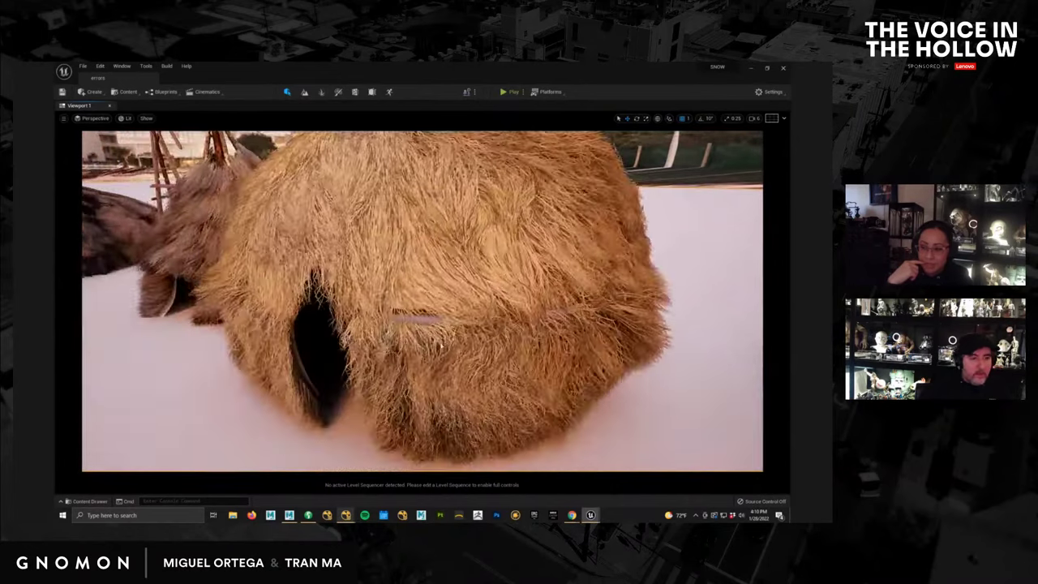
pyautogui.moveTo(440, 345); pyautogui.dragTo(440, 358)
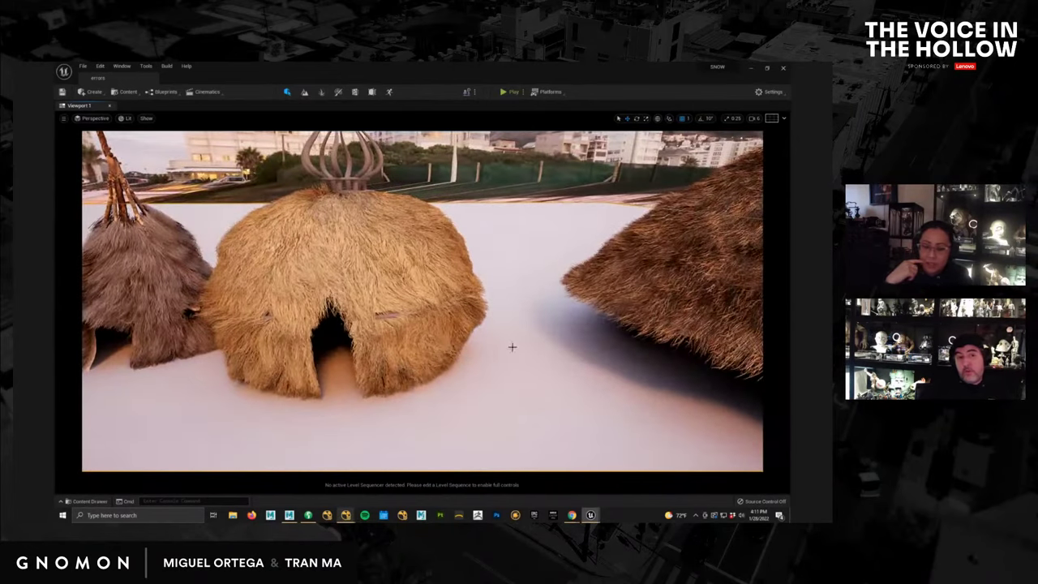
pyautogui.scroll(-6, 513, 347)
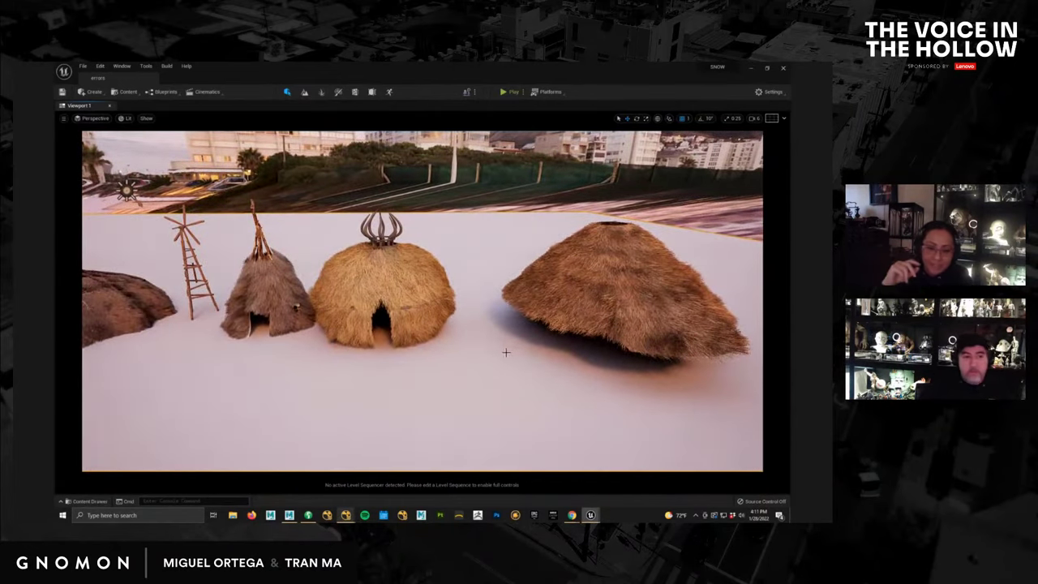
pyautogui.moveTo(506, 352); pyautogui.dragTo(502, 355)
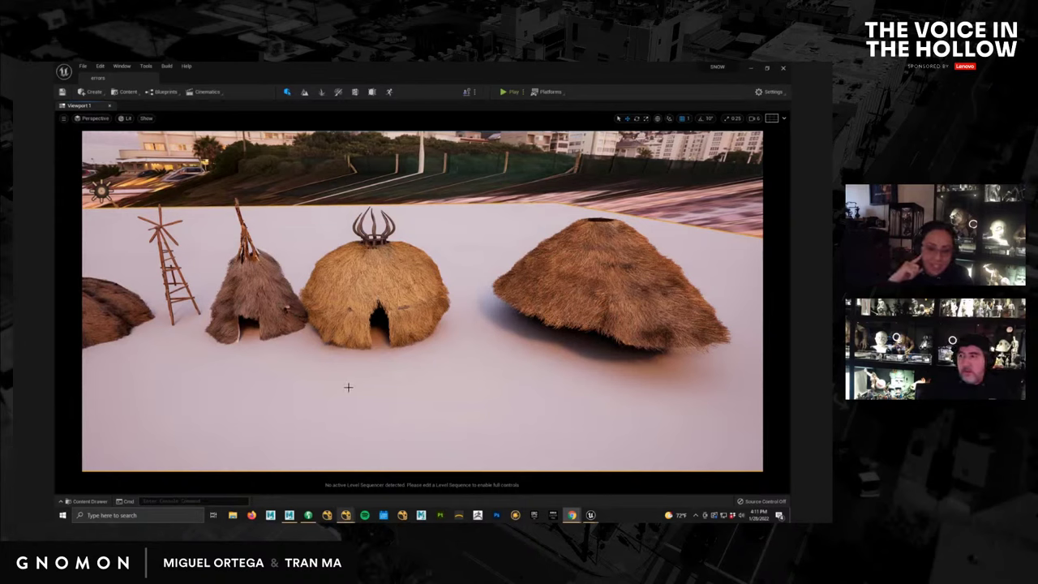
# Survey the lineup from the raised hut and ladder back to the furry canopy at ground level.
pyautogui.keyDown('alt'); pyautogui.moveTo(373, 396); pyautogui.dragTo(458, 216); pyautogui.keyUp('alt')
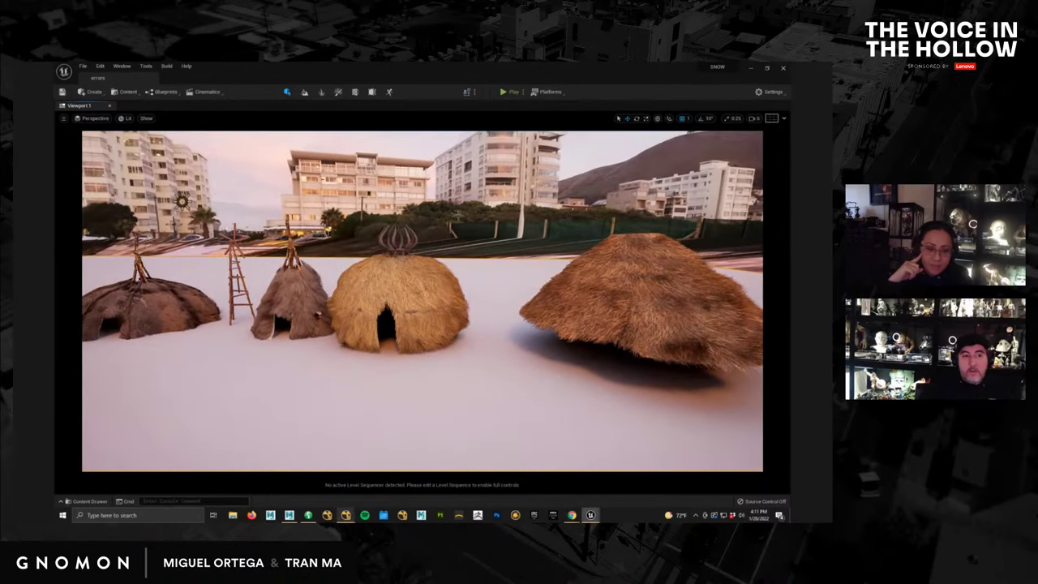
pyautogui.keyDown('alt'); pyautogui.moveTo(404, 325); pyautogui.dragTo(464, 361); pyautogui.keyUp('alt')
pyautogui.keyDown('alt'); pyautogui.moveTo(301, 331); pyautogui.dragTo(391, 323, button='middle'); pyautogui.keyUp('alt')
pyautogui.moveTo(391, 323); pyautogui.dragTo(221, 331, button='right')
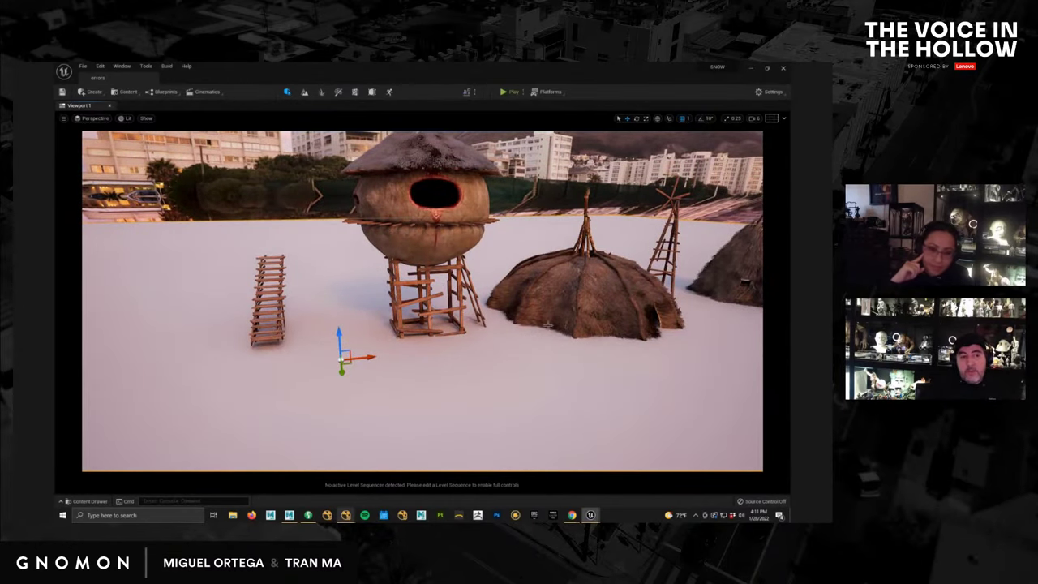
pyautogui.moveTo(547, 325); pyautogui.dragTo(628, 301, button='right')
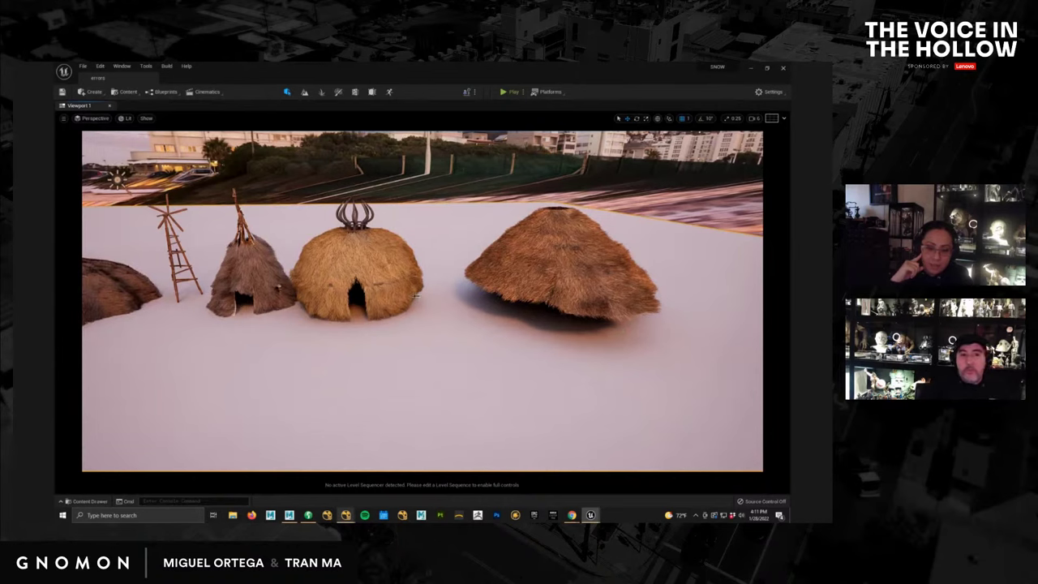
pyautogui.moveTo(518, 324); pyautogui.dragTo(554, 316, button='right')
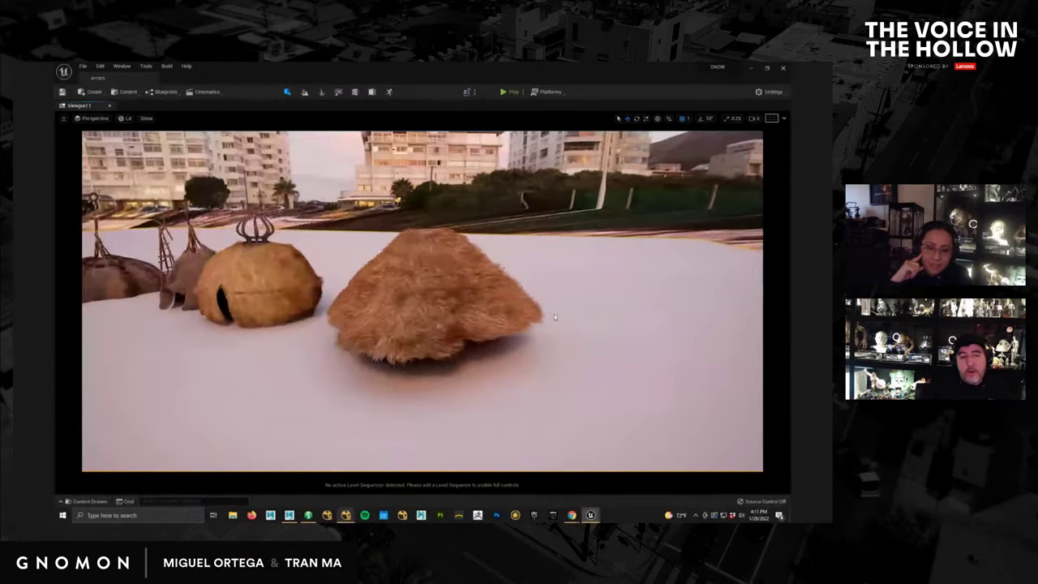
# Compare the canopy's fur density at near and far viewing distances, and view it from above.
pyautogui.keyDown('alt'); pyautogui.moveTo(493, 292); pyautogui.dragTo(431, 306); pyautogui.keyUp('alt')
pyautogui.moveTo(431, 305); pyautogui.dragTo(491, 288, button='right')
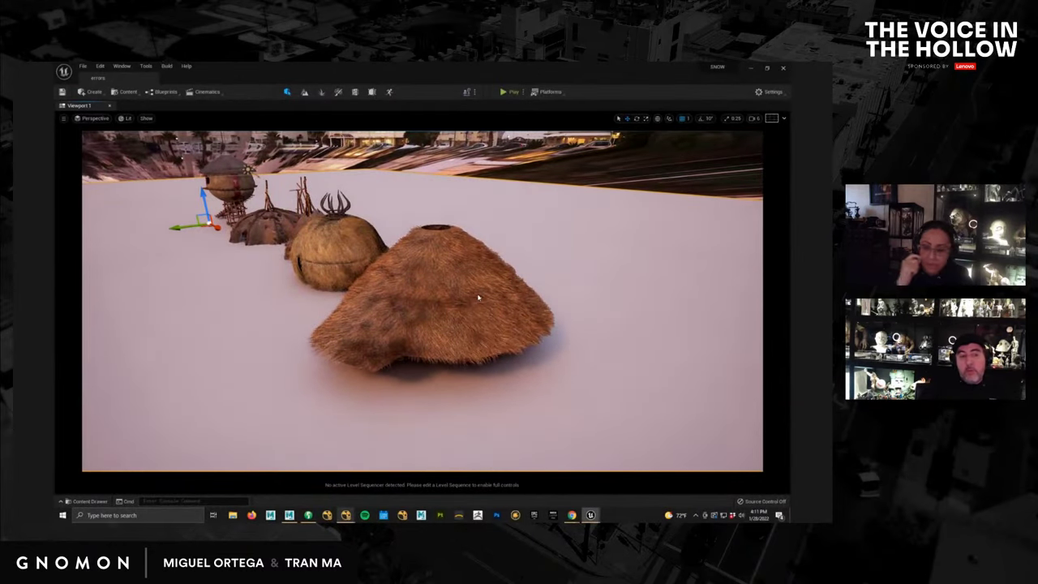
pyautogui.scroll(6, 479, 298)
pyautogui.scroll(-5, 477, 309)
pyautogui.scroll(2, 473, 323)
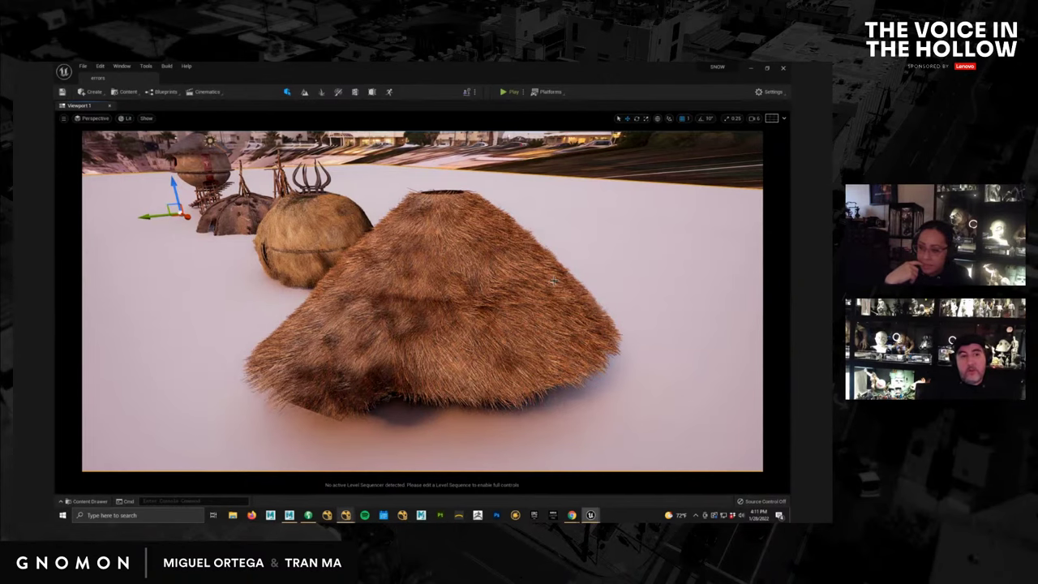
pyautogui.keyDown('alt'); pyautogui.moveTo(523, 290); pyautogui.dragTo(534, 294); pyautogui.keyUp('alt')
pyautogui.keyDown('alt'); pyautogui.moveTo(564, 294); pyautogui.dragTo(502, 288); pyautogui.keyUp('alt')
pyautogui.moveTo(502, 287); pyautogui.dragTo(509, 319, button='right')
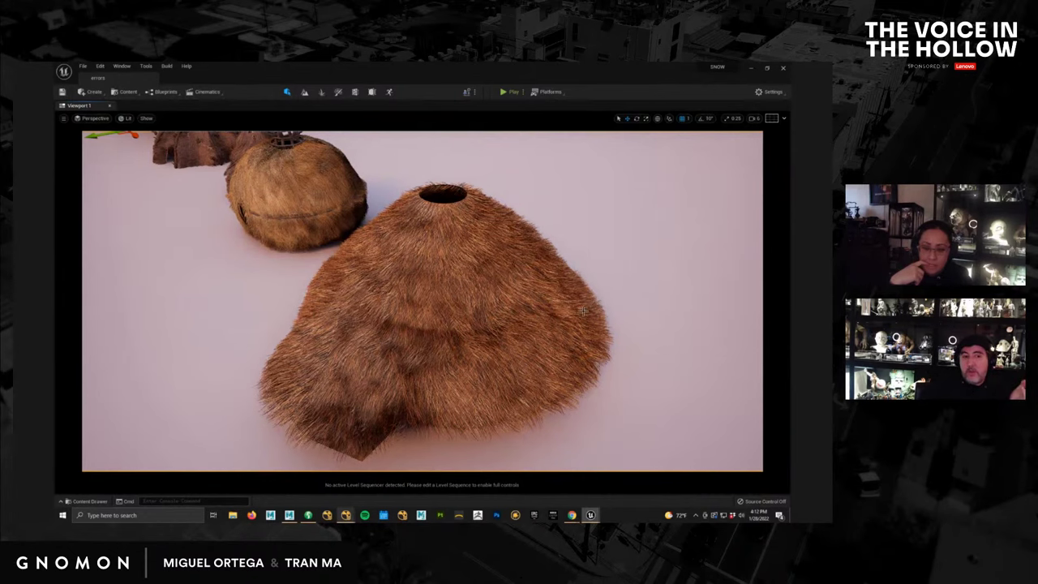
# Circle the canopy to check its fur from overhead and from the front beside the round hut.
pyautogui.click(516, 342)
pyautogui.keyDown('alt'); pyautogui.moveTo(462, 360); pyautogui.dragTo(583, 312); pyautogui.keyUp('alt')
pyautogui.click(616, 274)
pyautogui.scroll(-3, 547, 376)
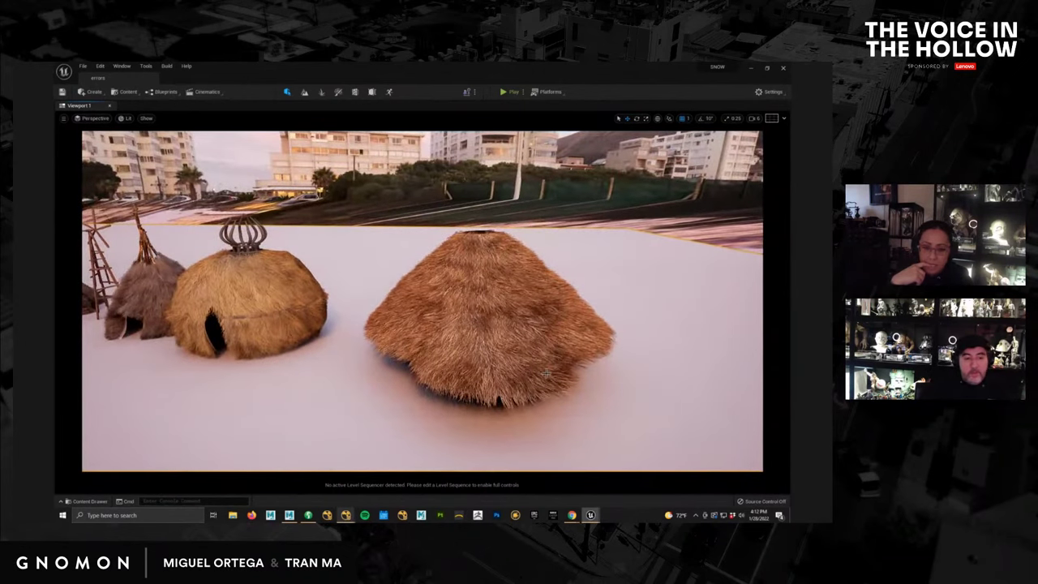
# Switch to Maya and examine the straw roof up close along with its description's Face Camera option.
pyautogui.click(289, 515)
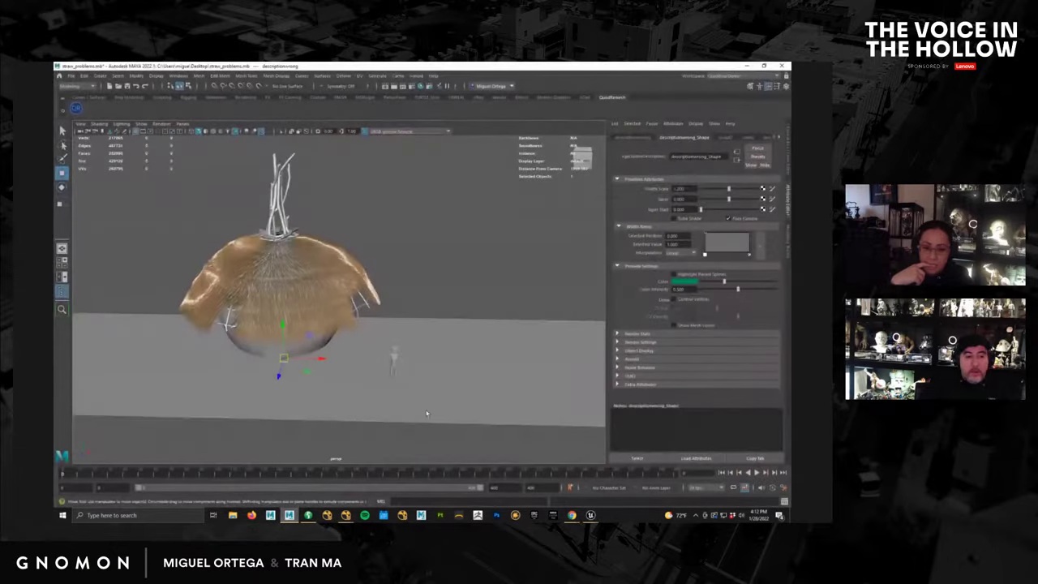
pyautogui.moveTo(392, 362)
pyautogui.keyDown('alt'); pyautogui.mouseDown()
pyautogui.moveTo(407, 345)
pyautogui.moveTo(402, 376)
pyautogui.mouseUp(); pyautogui.keyUp('alt')
pyautogui.keyDown('alt'); pyautogui.moveTo(414, 340); pyautogui.dragTo(503, 361, button='right'); pyautogui.keyUp('alt')
pyautogui.keyDown('alt'); pyautogui.moveTo(503, 362); pyautogui.dragTo(479, 353, button='middle'); pyautogui.keyUp('alt')
pyautogui.keyDown('alt'); pyautogui.moveTo(479, 352); pyautogui.dragTo(469, 361); pyautogui.keyUp('alt')
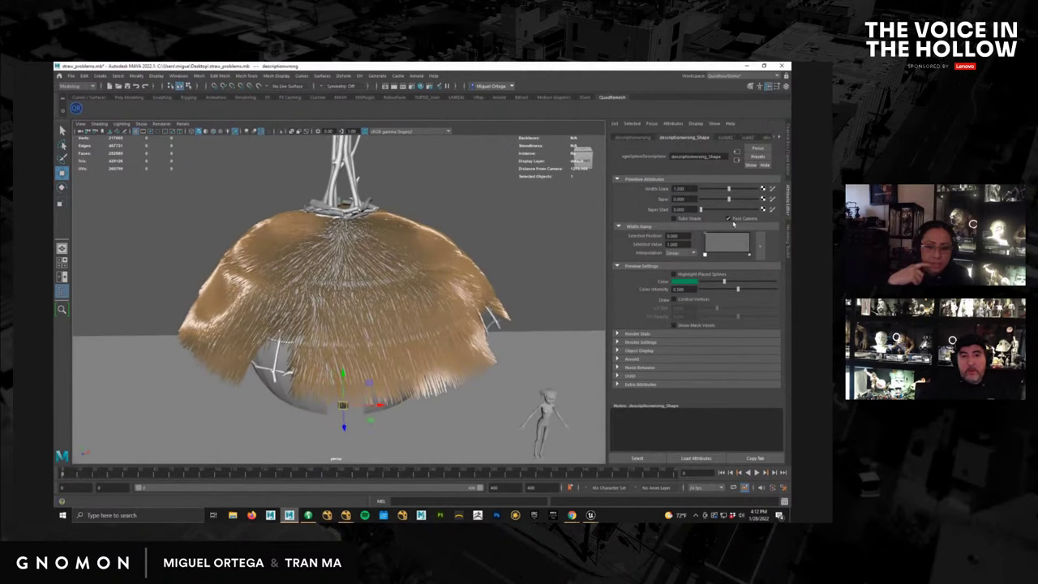
pyautogui.click(728, 219)
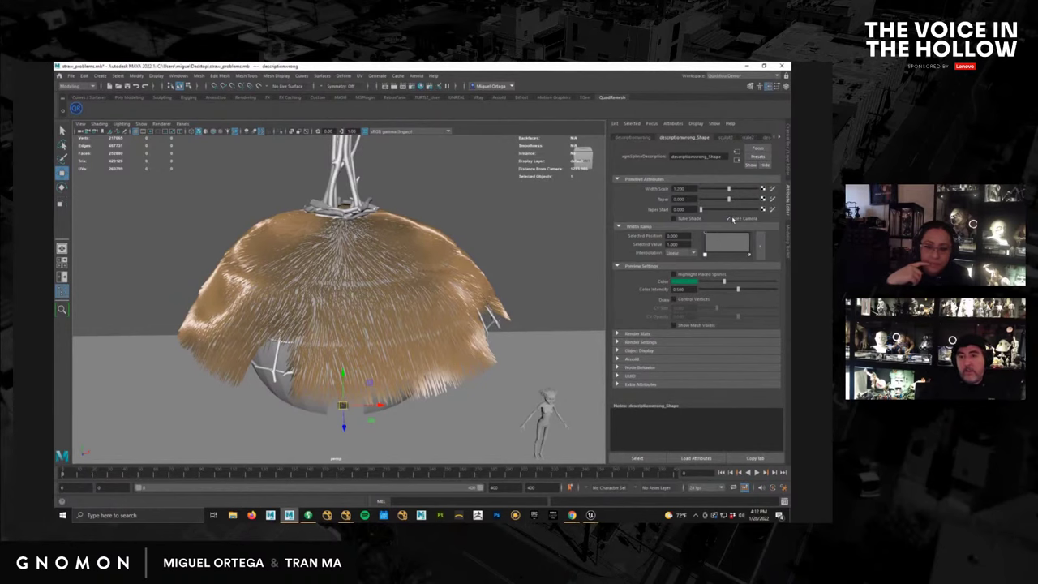
# Check the fur huts again in Unreal Editor, return to Maya and deselect the straw roof's description.
pyautogui.click(591, 516)
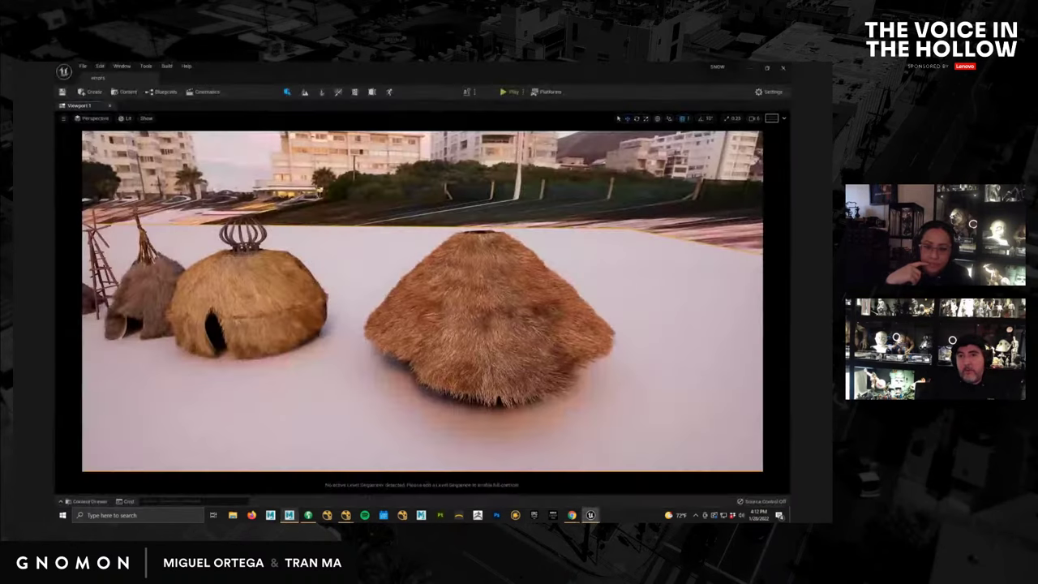
pyautogui.hotkey('alt', 'Tab')
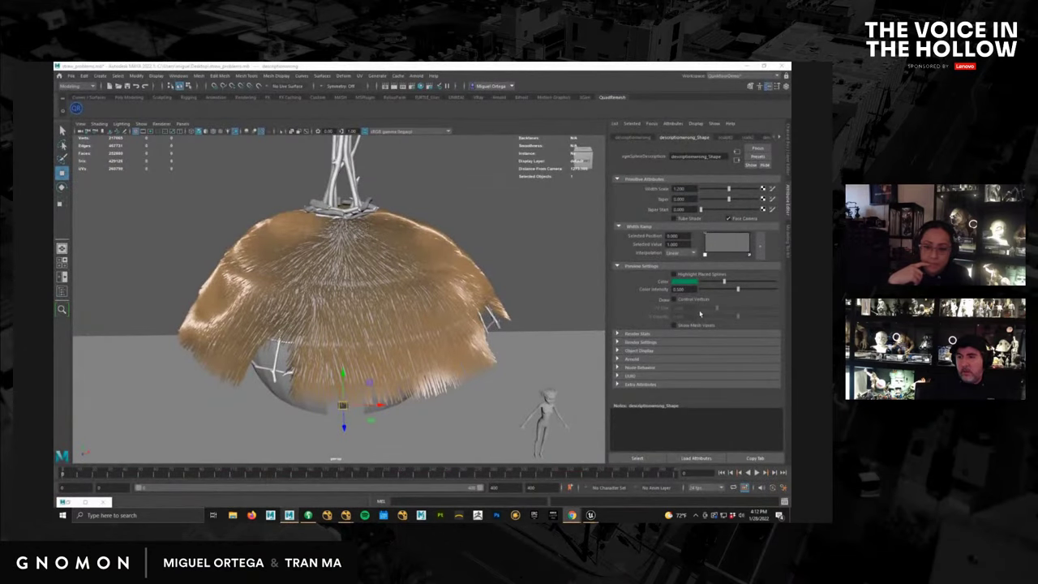
pyautogui.click(445, 283)
pyautogui.keyDown('alt'); pyautogui.moveTo(444, 284); pyautogui.dragTo(444, 327, button='right'); pyautogui.keyUp('alt')
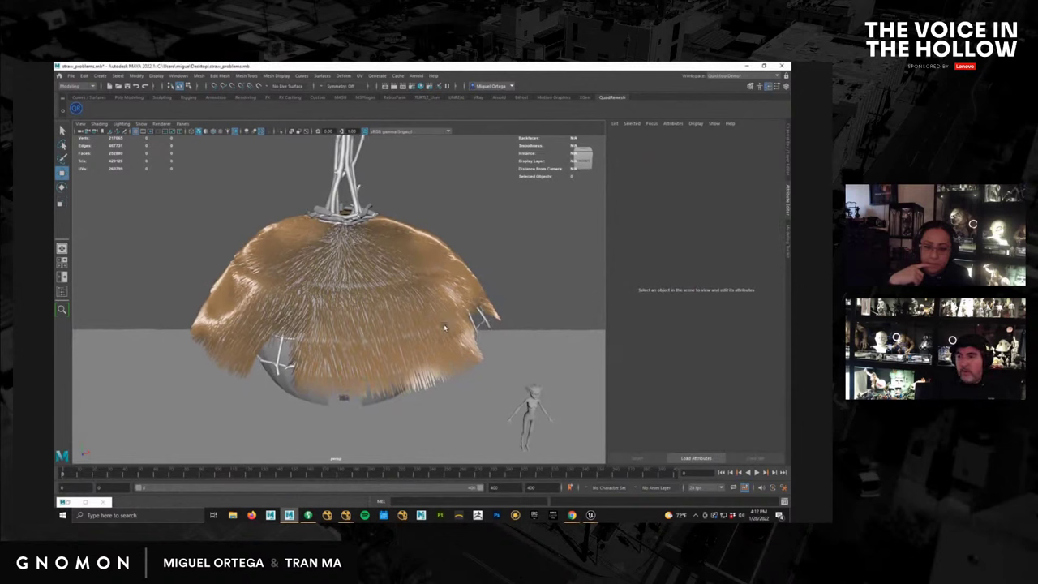
# Select the straw roof's description through the Outliner and compare its straw with Face Camera disabled and enabled.
pyautogui.moveTo(445, 328)
pyautogui.keyDown('alt'); pyautogui.mouseDown()
pyautogui.moveTo(433, 338)
pyautogui.moveTo(463, 324)
pyautogui.mouseUp(); pyautogui.keyUp('alt')
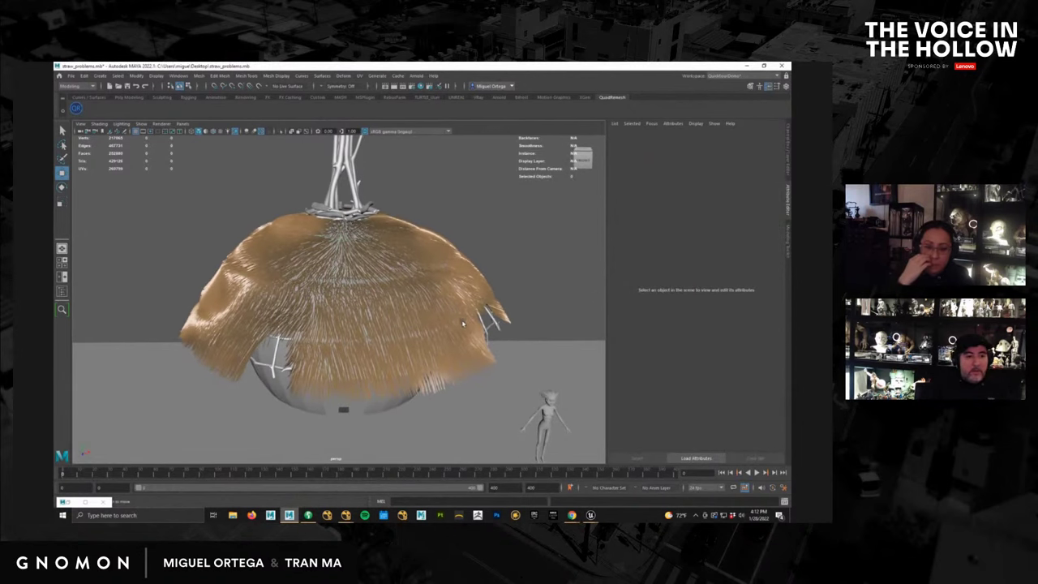
pyautogui.click(463, 323)
pyautogui.click(178, 76)
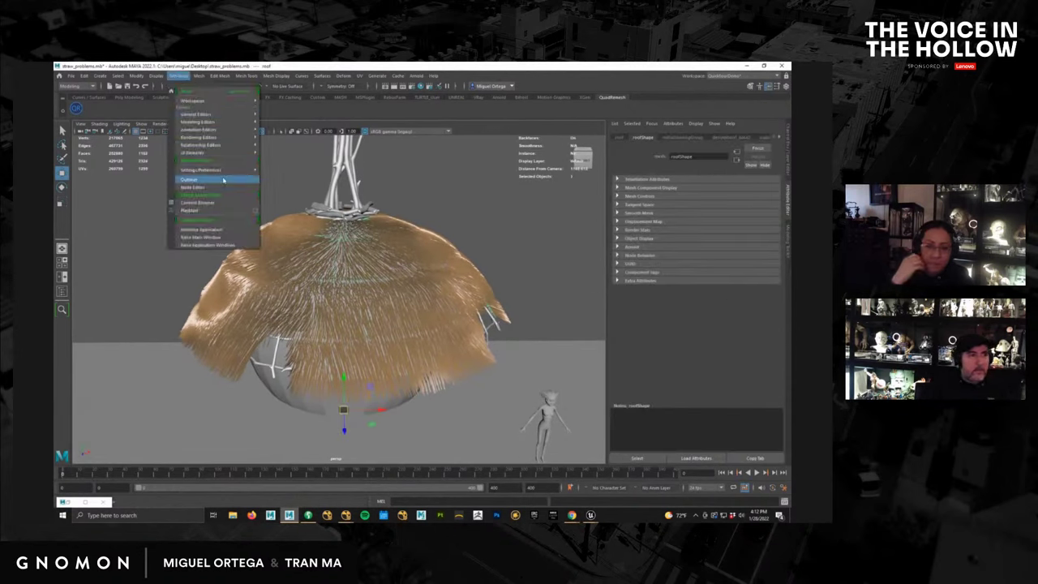
pyautogui.click(223, 179)
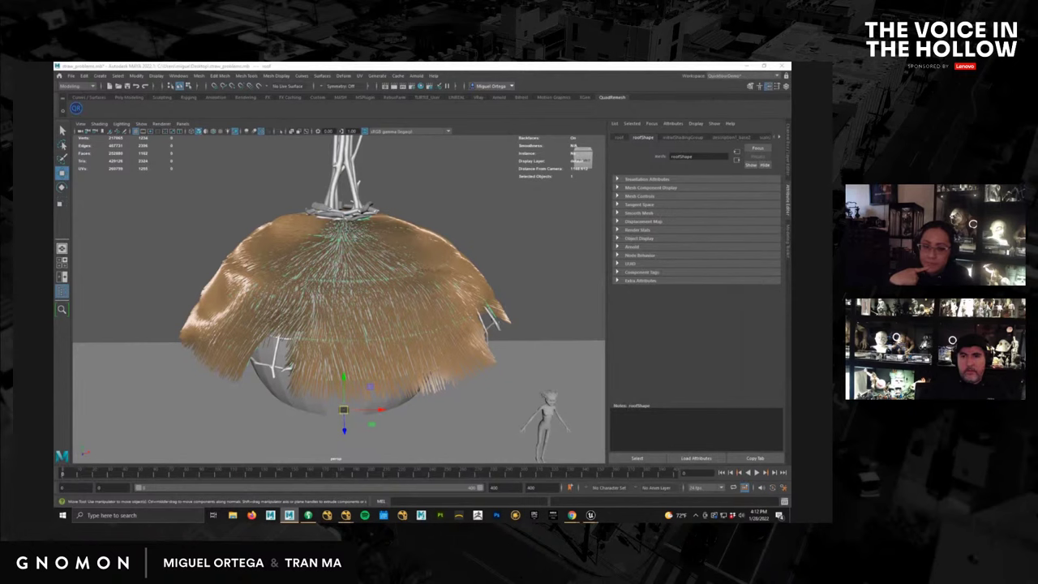
pyautogui.click(745, 219)
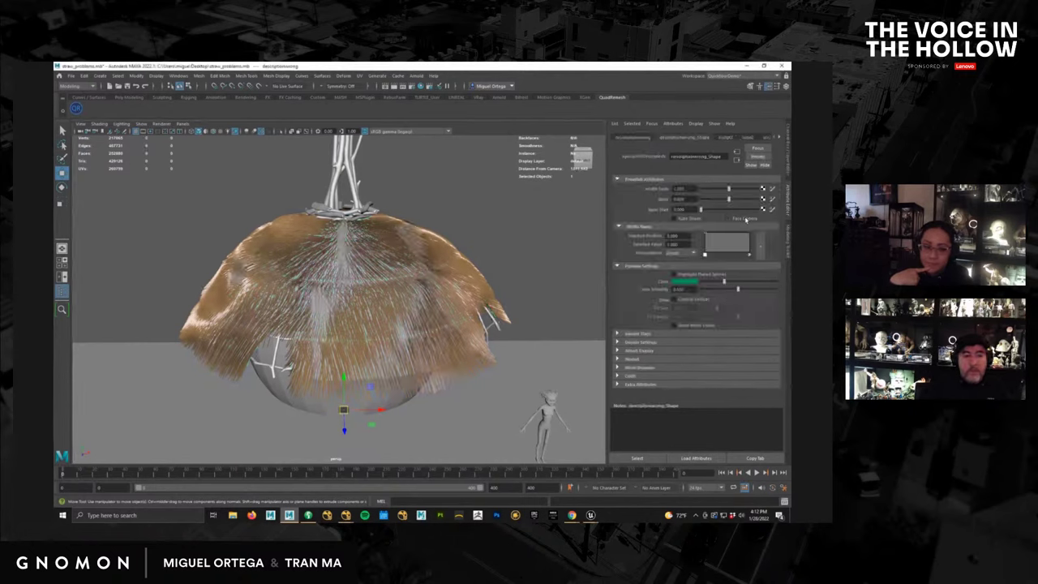
pyautogui.click(735, 220)
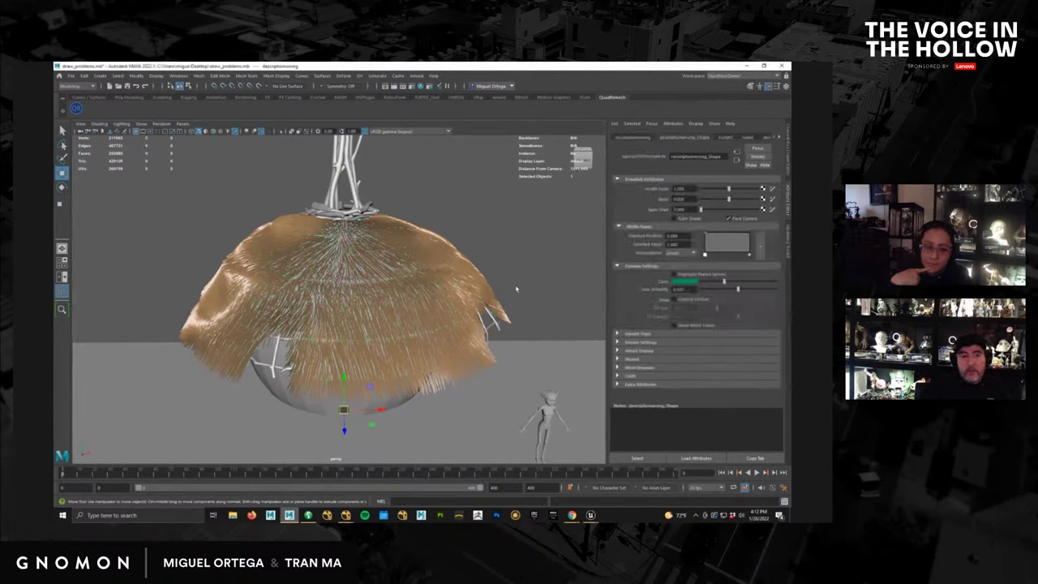
# Circle the straw roof to check it with Face Camera enabled, and disable the option on its description.
pyautogui.keyDown('alt'); pyautogui.moveTo(516, 289); pyautogui.dragTo(321, 332); pyautogui.keyUp('alt')
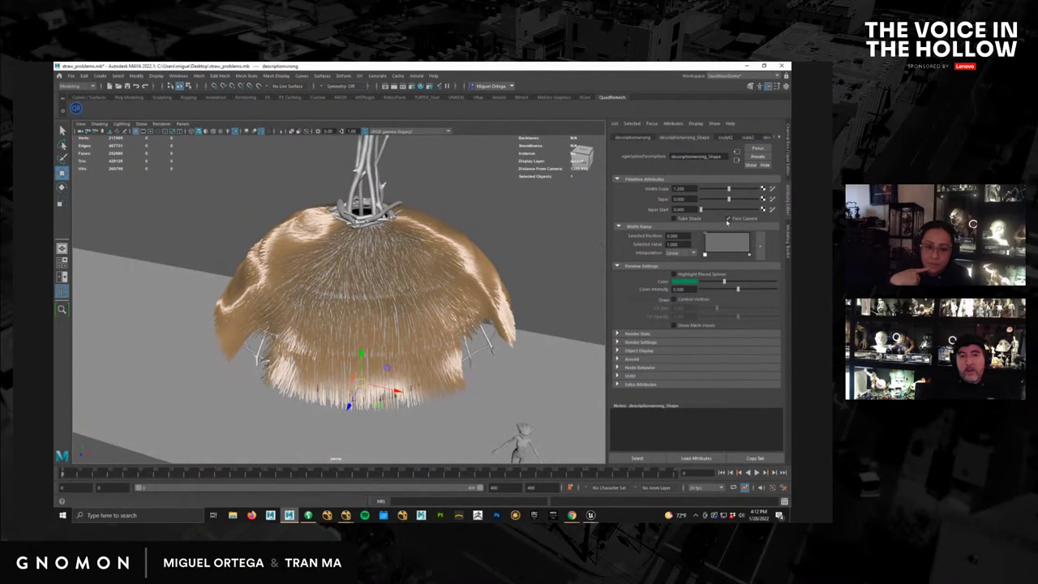
pyautogui.keyDown('alt'); pyautogui.moveTo(436, 349); pyautogui.dragTo(504, 216); pyautogui.keyUp('alt')
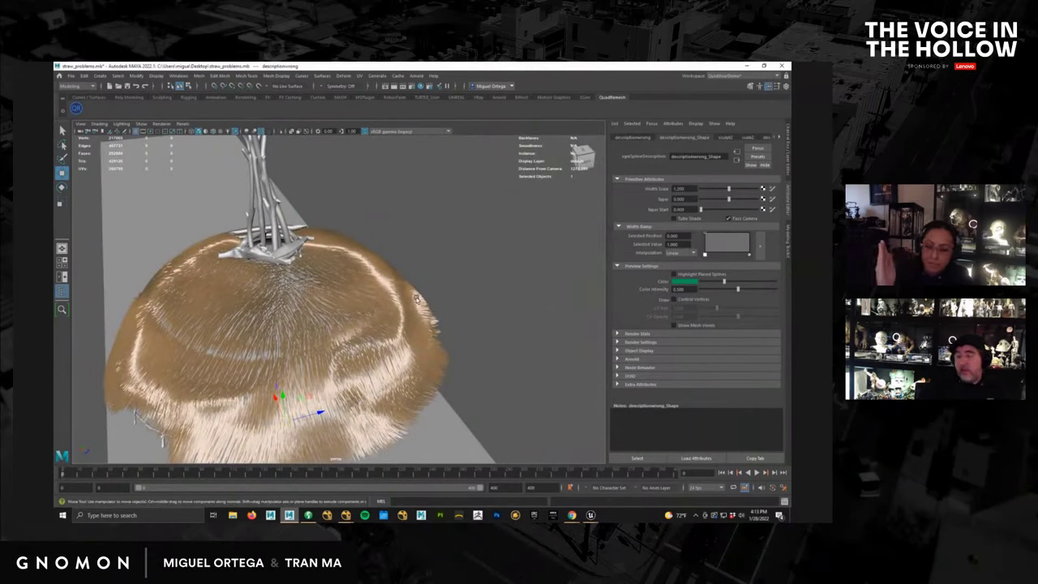
pyautogui.keyDown('alt'); pyautogui.moveTo(417, 299); pyautogui.dragTo(643, 293); pyautogui.keyUp('alt')
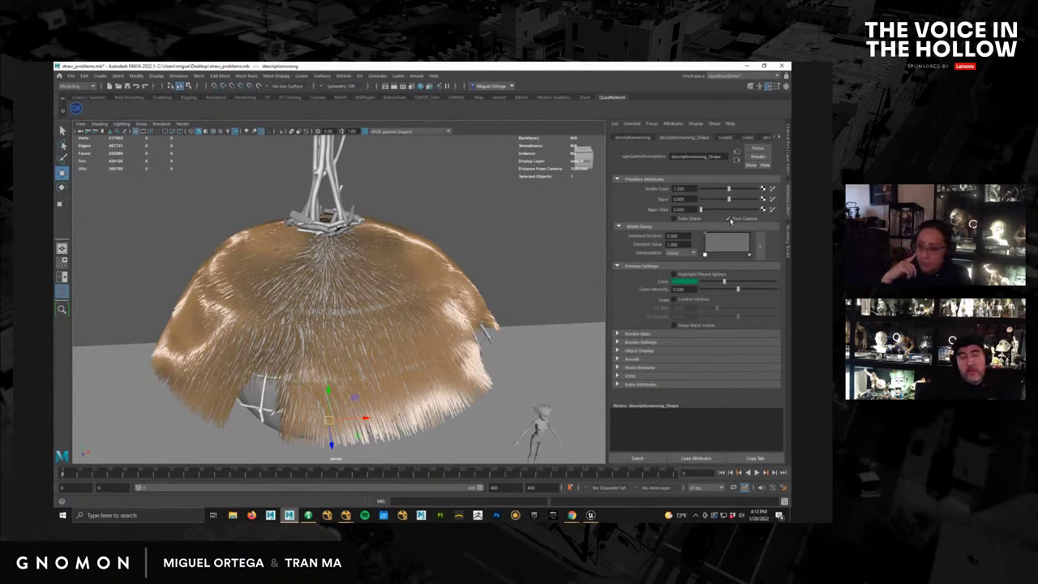
pyautogui.click(729, 219)
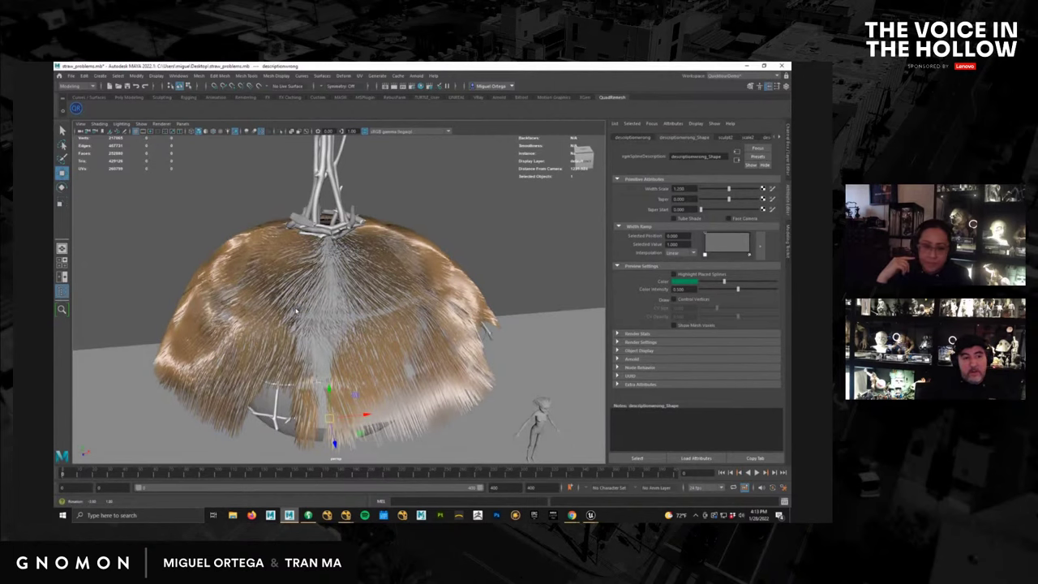
# Examine the straw roof without Face Camera from several angles, both close up and from far away.
pyautogui.scroll(-3, 296, 310)
pyautogui.keyDown('alt'); pyautogui.moveTo(298, 312); pyautogui.dragTo(635, 314); pyautogui.keyUp('alt')
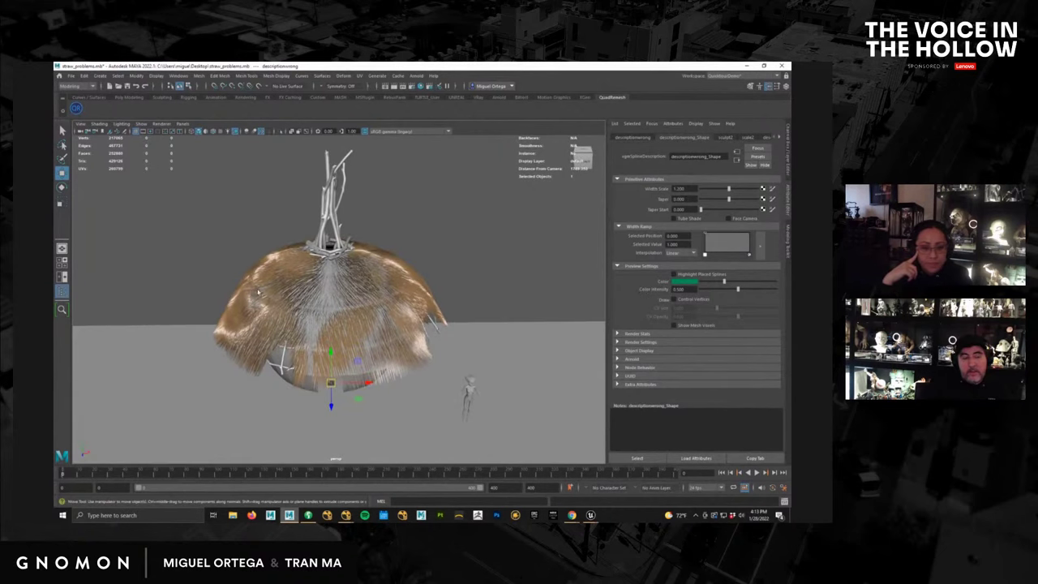
pyautogui.keyDown('alt'); pyautogui.moveTo(257, 291); pyautogui.dragTo(362, 327, button='right'); pyautogui.keyUp('alt')
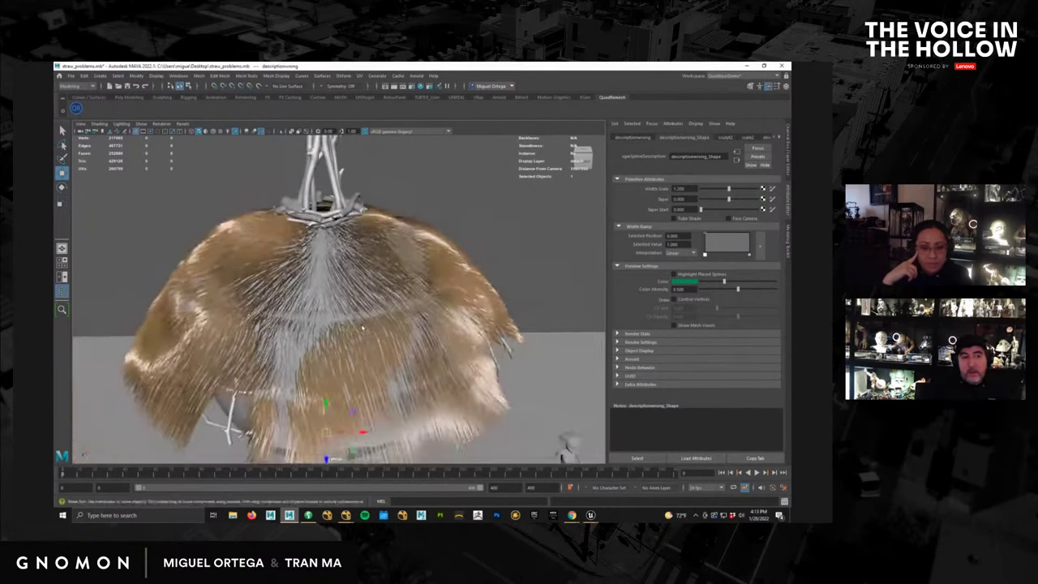
pyautogui.keyDown('alt'); pyautogui.moveTo(363, 328); pyautogui.dragTo(358, 379); pyautogui.keyUp('alt')
pyautogui.keyDown('alt'); pyautogui.moveTo(358, 379); pyautogui.dragTo(154, 296, button='right'); pyautogui.keyUp('alt')
pyautogui.keyDown('alt'); pyautogui.moveTo(283, 298); pyautogui.dragTo(283, 336); pyautogui.keyUp('alt')
pyautogui.keyDown('alt'); pyautogui.moveTo(283, 336); pyautogui.dragTo(449, 365, button='right'); pyautogui.keyUp('alt')
pyautogui.keyDown('alt'); pyautogui.moveTo(449, 365); pyautogui.dragTo(421, 338); pyautogui.keyUp('alt')
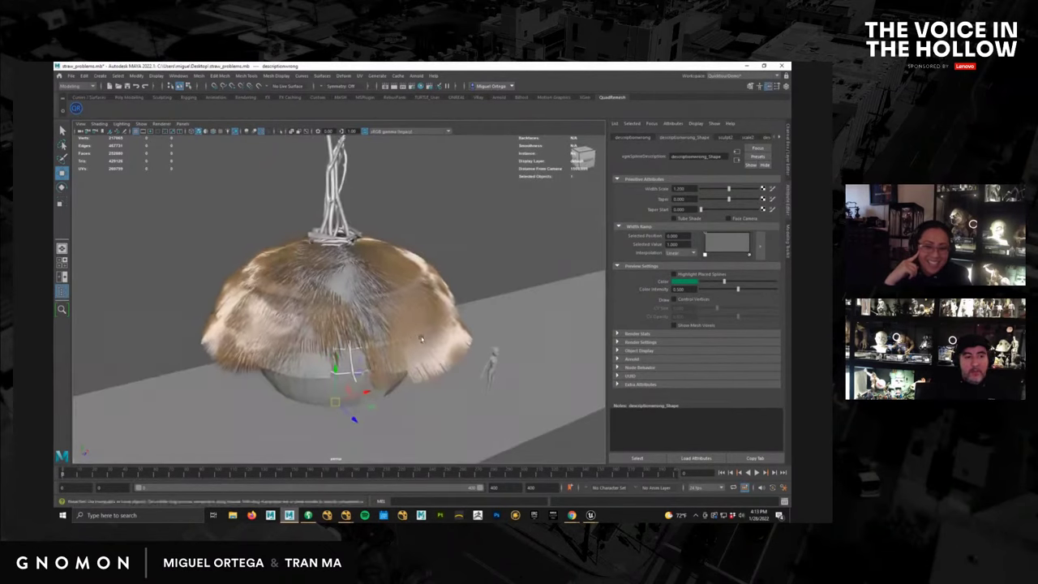
pyautogui.keyDown('alt'); pyautogui.moveTo(421, 339); pyautogui.dragTo(267, 306, button='right'); pyautogui.keyUp('alt')
pyautogui.keyDown('alt'); pyautogui.moveTo(268, 306); pyautogui.dragTo(234, 294); pyautogui.keyUp('alt')
pyautogui.keyDown('alt'); pyautogui.moveTo(234, 294); pyautogui.dragTo(371, 338, button='right'); pyautogui.keyUp('alt')
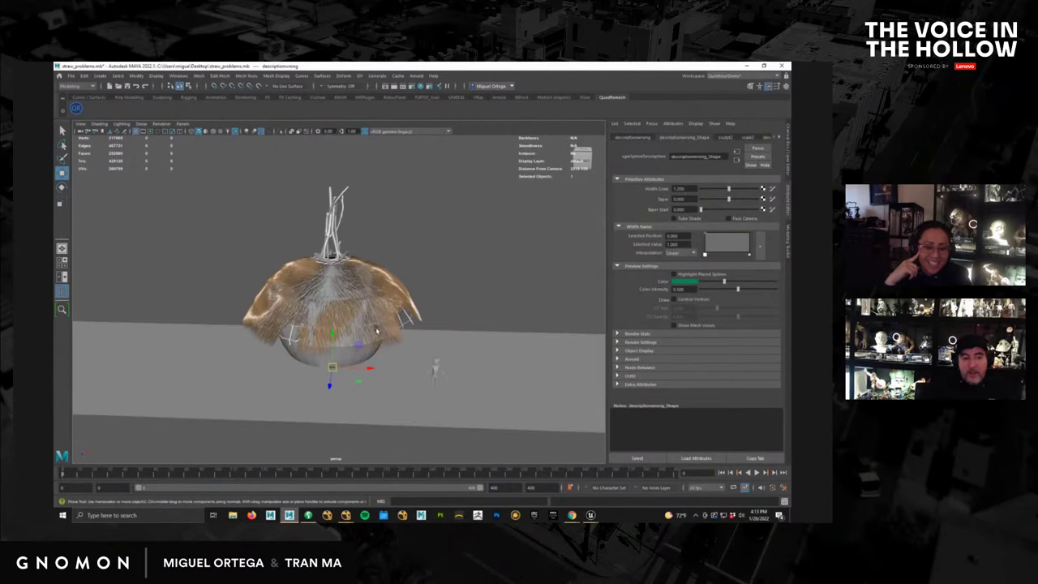
# Switch to Unreal Editor to view the fur huts from a slightly higher angle, and return to Maya.
pyautogui.hotkey('alt', 'Tab')
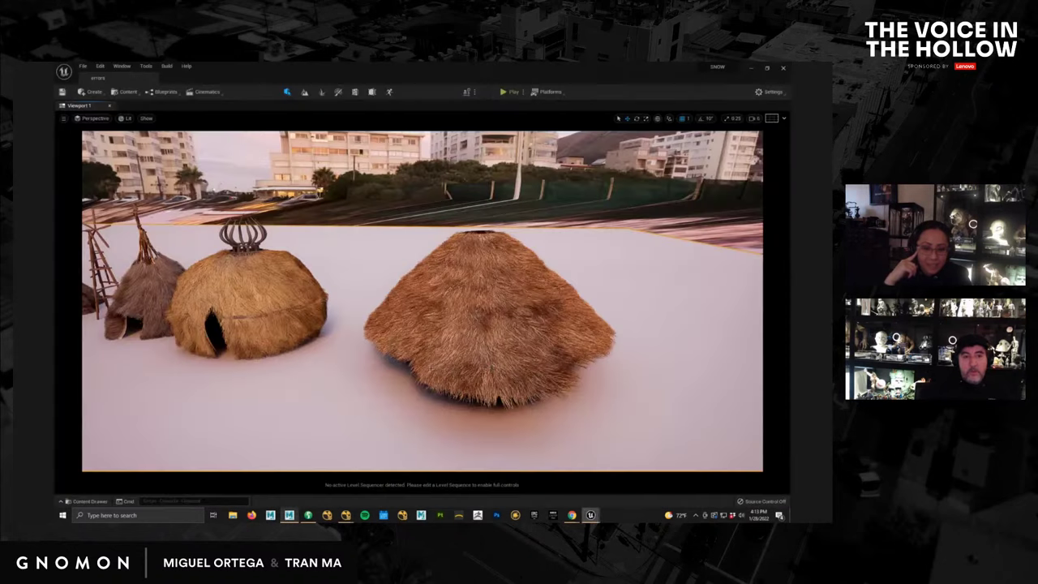
pyautogui.keyDown('alt'); pyautogui.moveTo(499, 365); pyautogui.dragTo(453, 333); pyautogui.keyUp('alt')
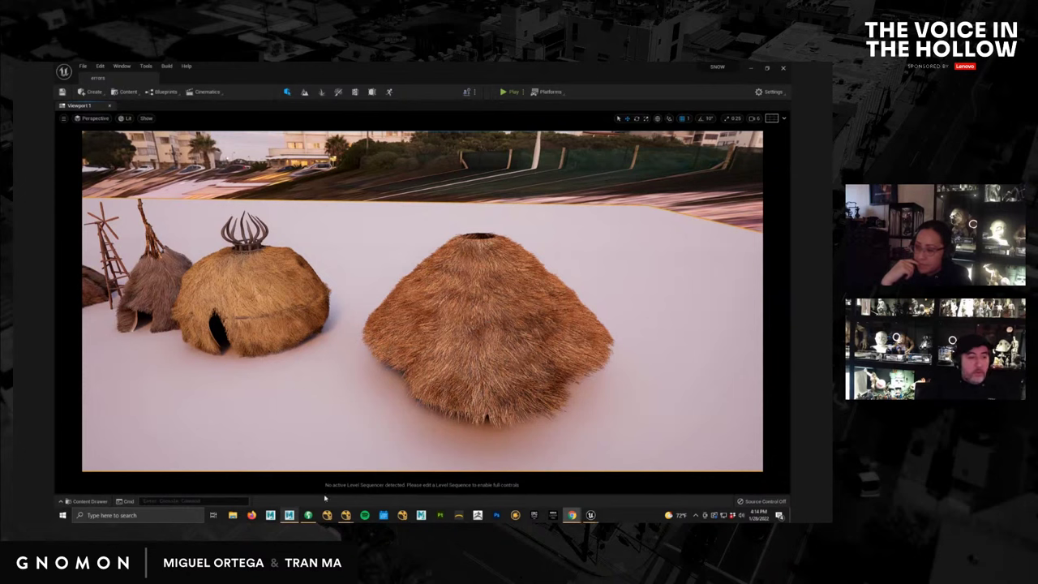
pyautogui.click(289, 515)
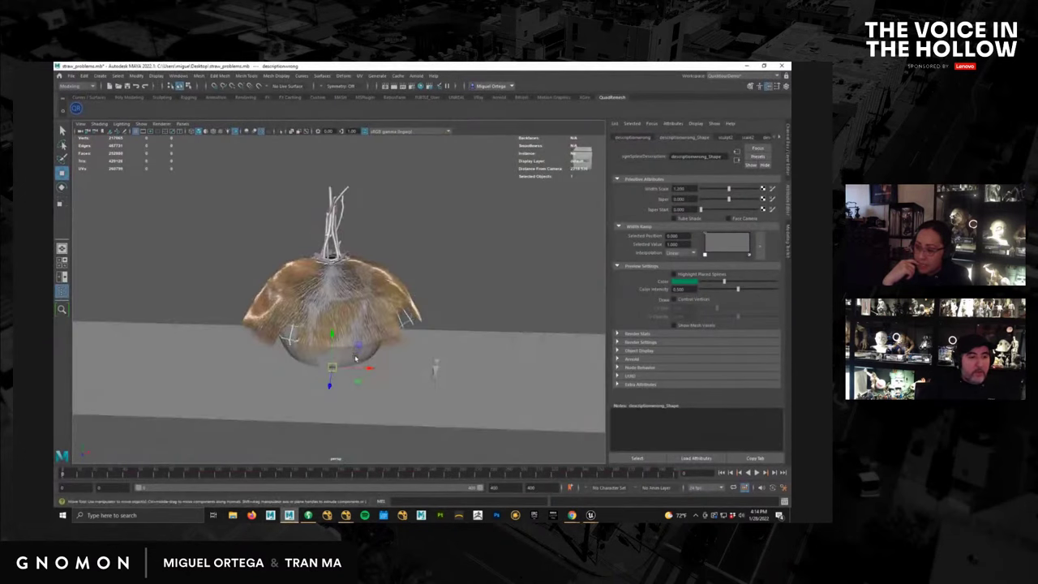
# Start a new empty scene in place of the straw roof scene.
pyautogui.click(71, 75)
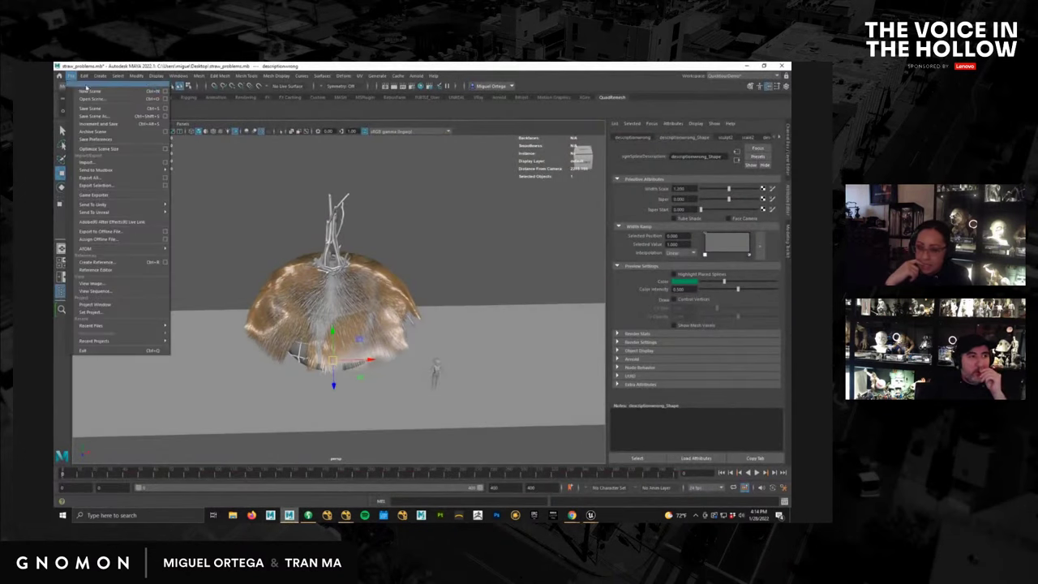
pyautogui.click(89, 90)
pyautogui.click(426, 292)
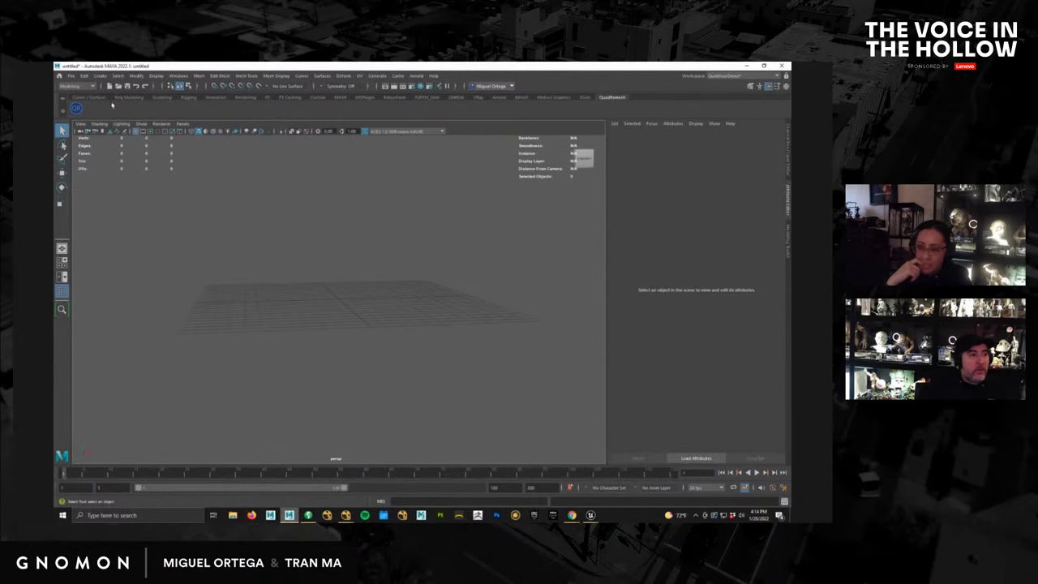
# Create a polygon sphere at the grid's centre.
pyautogui.click(100, 76)
pyautogui.moveTo(126, 104)
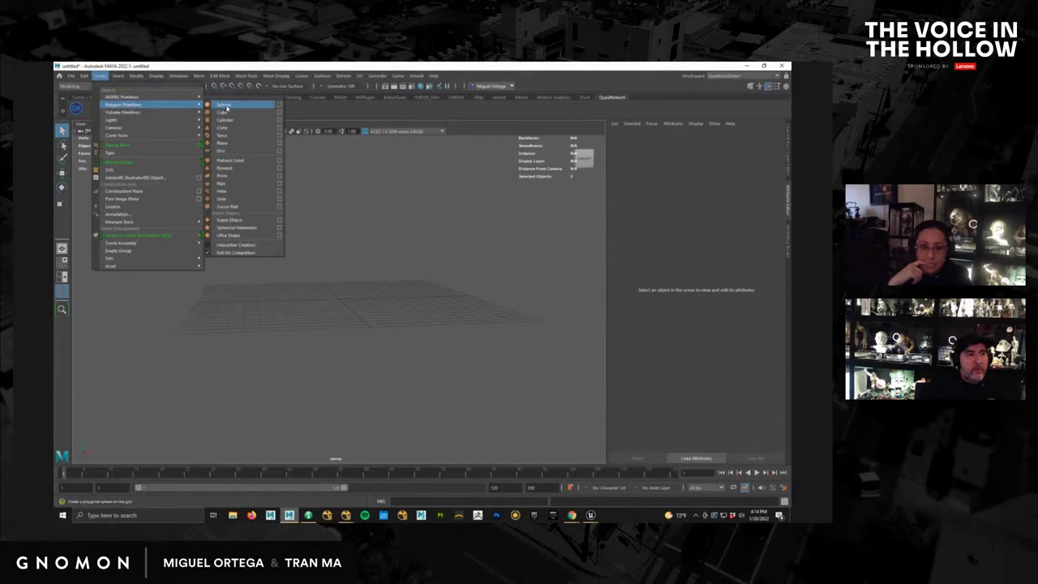
pyautogui.click(226, 108)
pyautogui.scroll(2, 540, 360)
pyautogui.scroll(3, 347, 324)
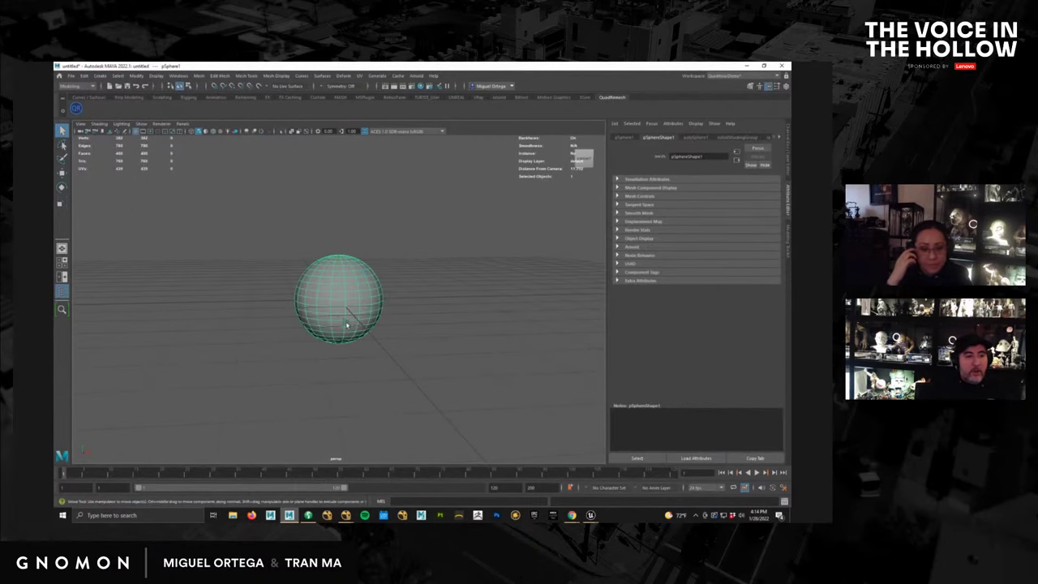
# Delete the lower half of the sphere's faces to leave an open dome, and display it shaded.
pyautogui.press('w')
pyautogui.moveTo(336, 303); pyautogui.dragTo(335, 323, button='right')
pyautogui.press('4')
pyautogui.keyDown('alt'); pyautogui.moveTo(333, 365); pyautogui.dragTo(445, 303); pyautogui.keyUp('alt')
pyautogui.press('Delete')
pyautogui.keyDown('alt'); pyautogui.moveTo(367, 259); pyautogui.dragTo(392, 240); pyautogui.keyUp('alt')
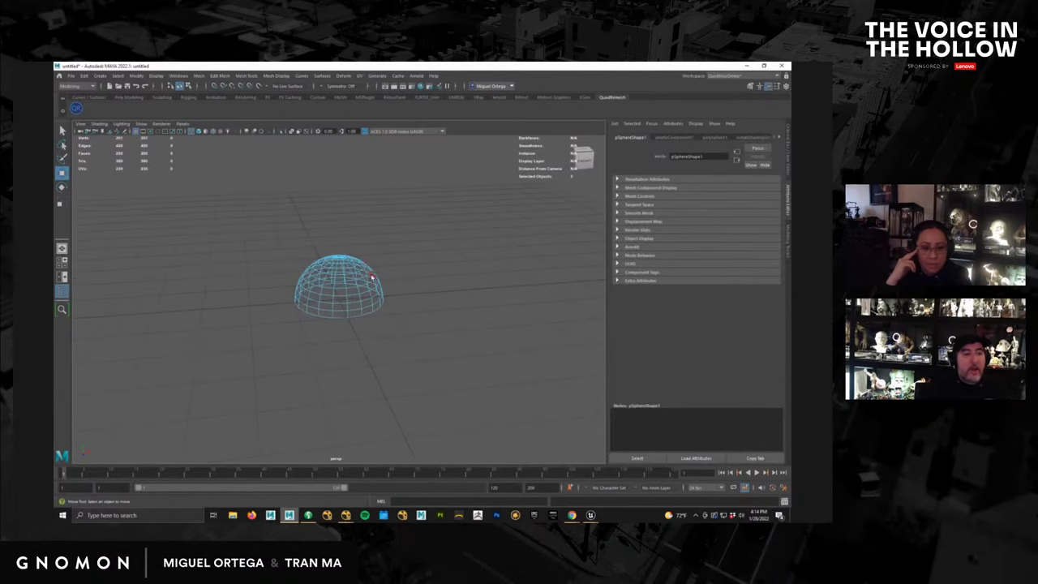
pyautogui.press('5')
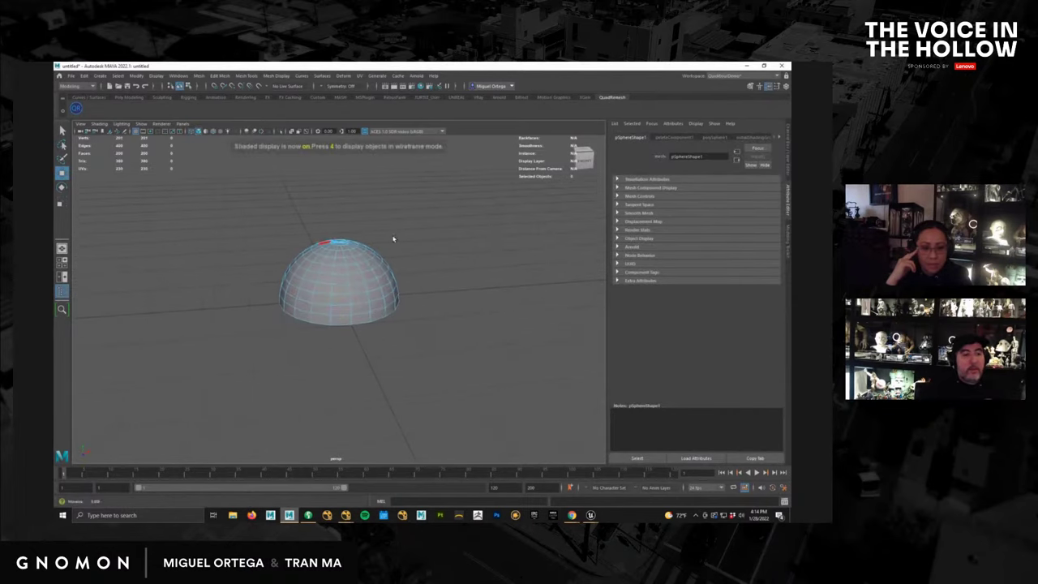
# Select the dome as an object, enlarge it well beyond the grid and flatten it slightly in height.
pyautogui.click(178, 87)
pyautogui.press('e')
pyautogui.press('r')
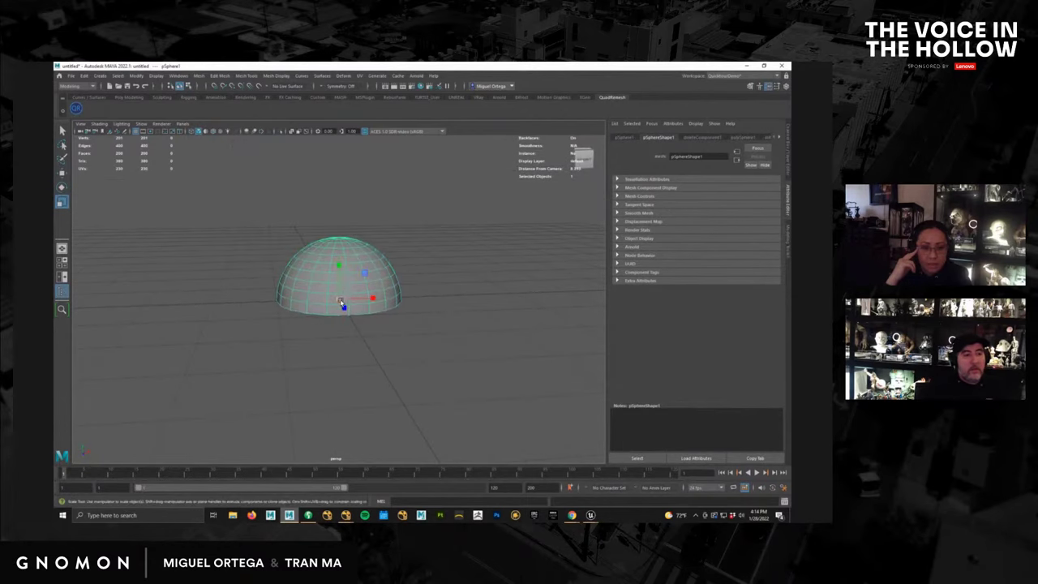
pyautogui.moveTo(341, 302); pyautogui.dragTo(578, 283)
pyautogui.keyDown('alt'); pyautogui.moveTo(492, 283); pyautogui.dragTo(186, 229, button='right'); pyautogui.keyUp('alt')
pyautogui.keyDown('alt'); pyautogui.moveTo(405, 274); pyautogui.dragTo(314, 262, button='right'); pyautogui.keyUp('alt')
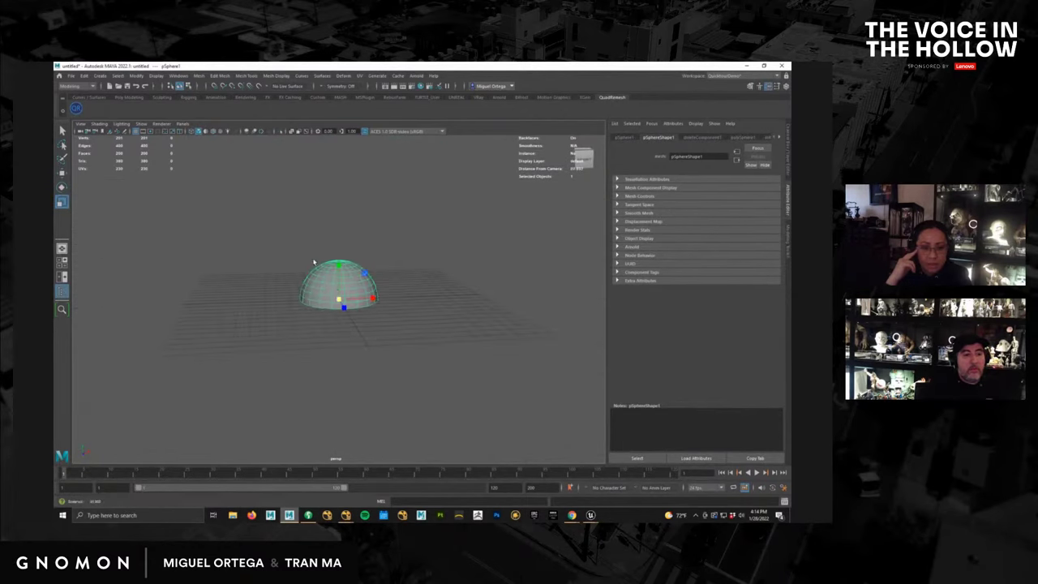
pyautogui.moveTo(339, 299); pyautogui.dragTo(398, 292)
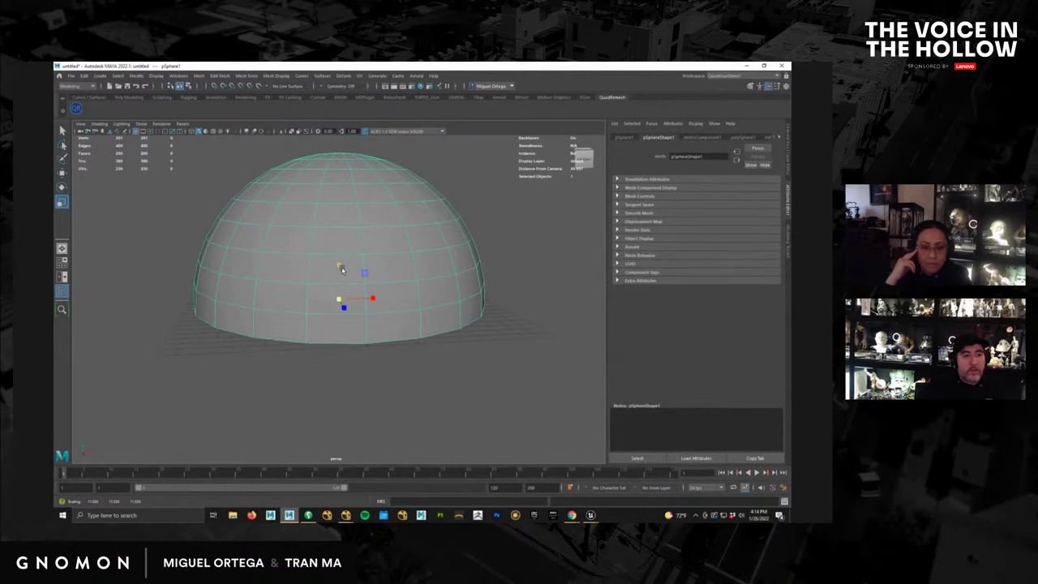
pyautogui.moveTo(340, 268); pyautogui.dragTo(341, 276)
pyautogui.keyDown('alt'); pyautogui.moveTo(428, 300); pyautogui.dragTo(347, 285, button='right'); pyautogui.keyUp('alt')
pyautogui.moveTo(339, 299); pyautogui.dragTo(426, 331)
pyautogui.press('w')
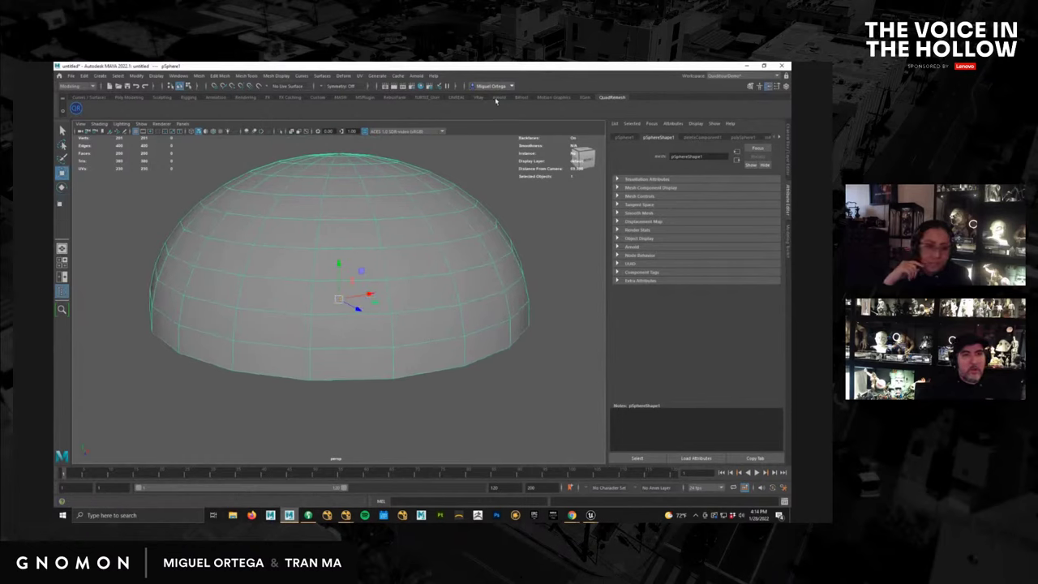
# Freeze the dome's transformations, delete its construction history and reselect it.
pyautogui.click(317, 98)
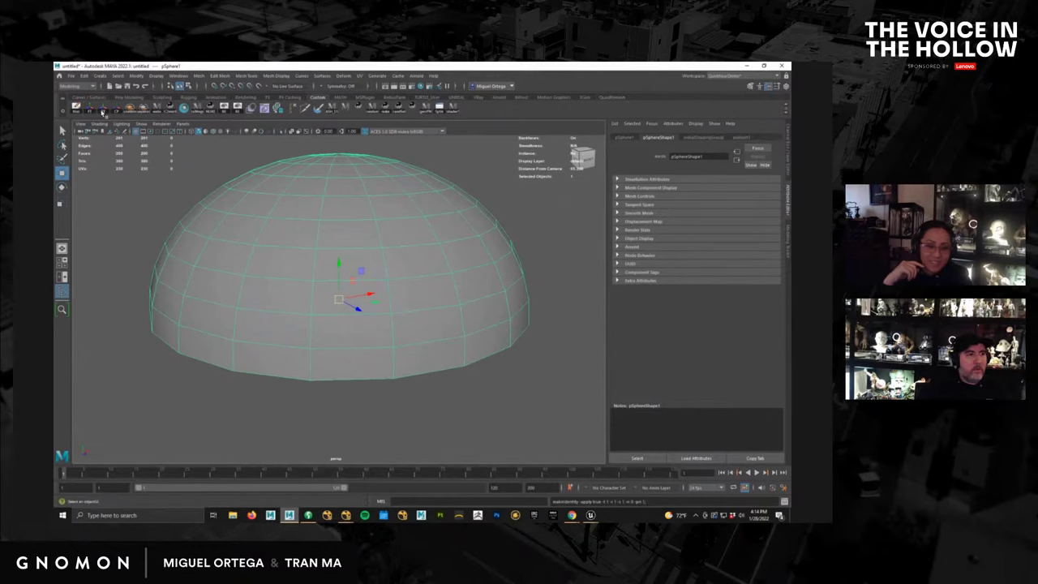
pyautogui.click(364, 451)
pyautogui.click(394, 374)
pyautogui.keyDown('alt'); pyautogui.moveTo(394, 375); pyautogui.dragTo(387, 357, button='right'); pyautogui.keyUp('alt')
pyautogui.keyDown('alt'); pyautogui.moveTo(387, 357); pyautogui.dragTo(412, 367); pyautogui.keyUp('alt')
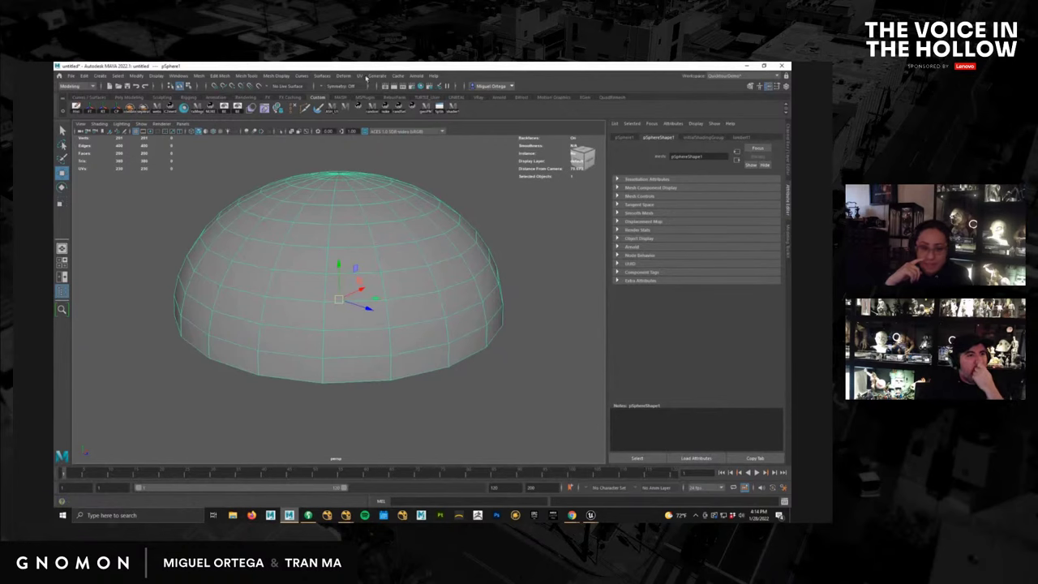
# Try creating interactive groom splines on the dome with density 0.1 and a longer spline length, and undo it.
pyautogui.click(377, 76)
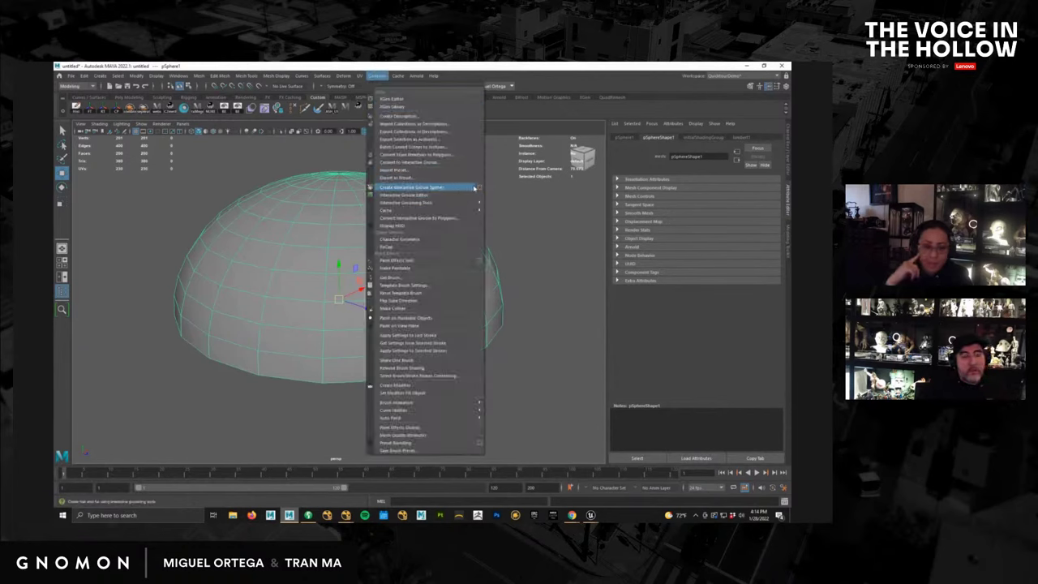
pyautogui.click(476, 187)
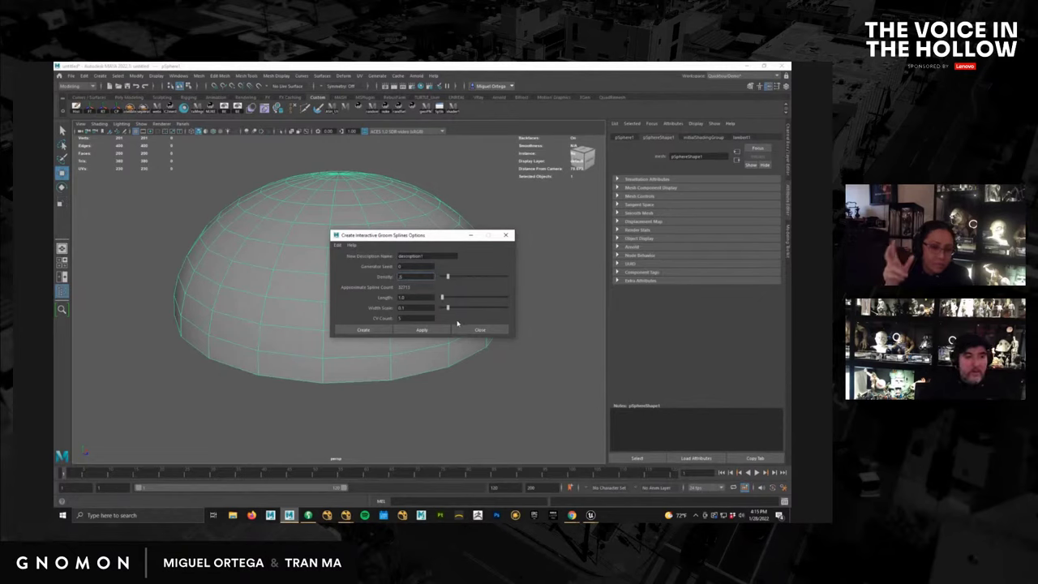
pyautogui.write('0.1')
pyautogui.click(416, 298)
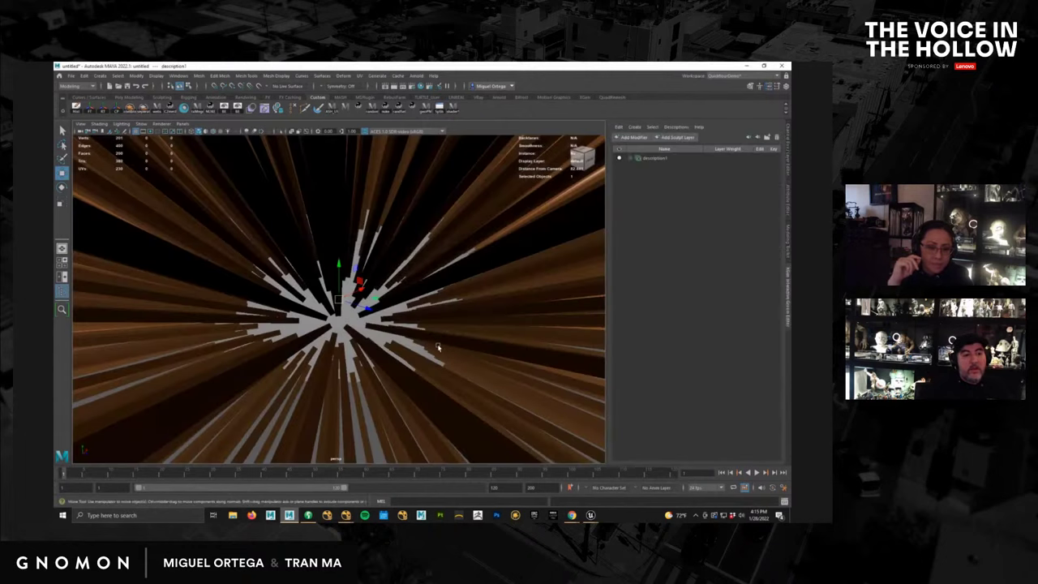
pyautogui.keyDown('alt'); pyautogui.moveTo(438, 347); pyautogui.dragTo(372, 321, button='right'); pyautogui.keyUp('alt')
pyautogui.keyDown('alt'); pyautogui.moveTo(390, 323); pyautogui.dragTo(420, 331); pyautogui.keyUp('alt')
pyautogui.hotkey('ctrl', 'z')
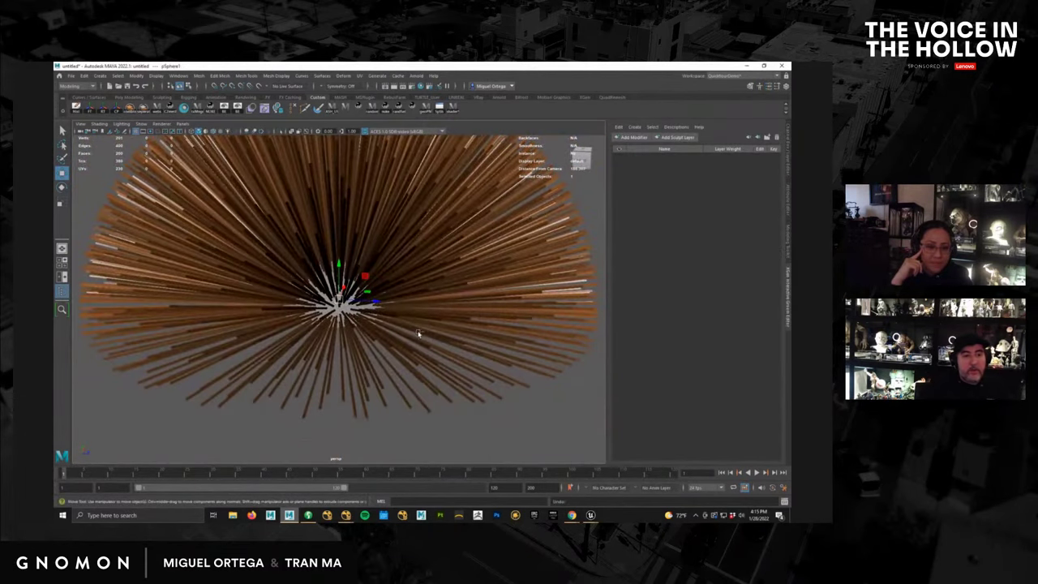
# Try interactive groom splines on the dome with density 0.5, length 30 and width scale 0.6, and undo them.
pyautogui.click(319, 76)
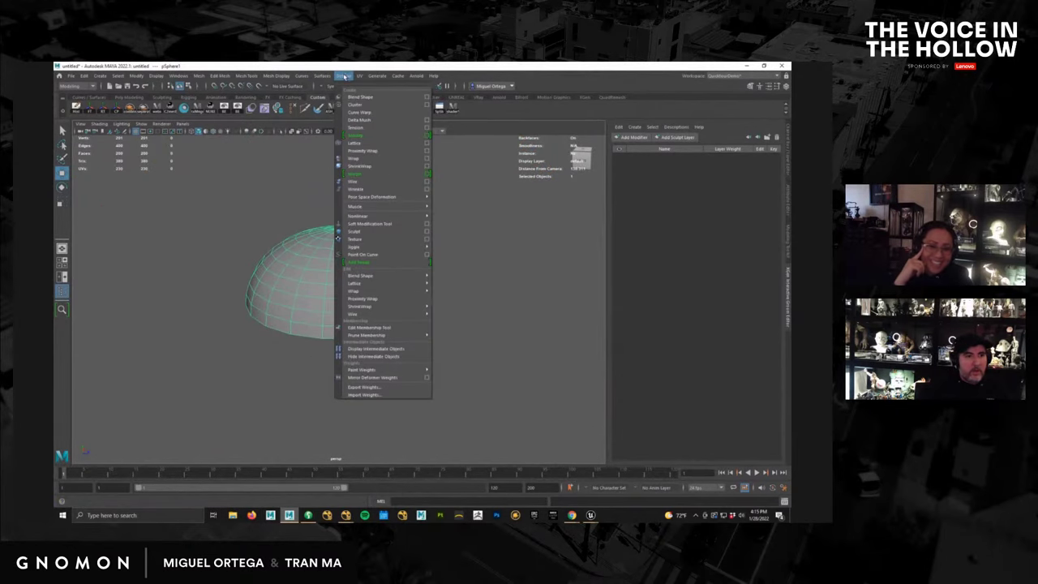
pyautogui.moveTo(327, 78)
pyautogui.moveTo(378, 76)
pyautogui.click(480, 187)
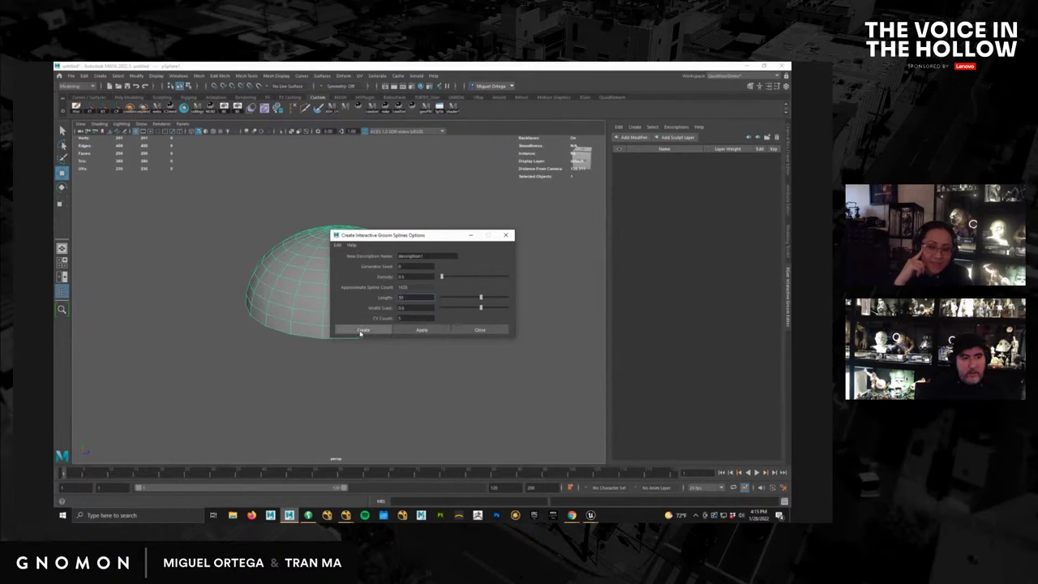
pyautogui.click(381, 329)
pyautogui.keyDown('alt'); pyautogui.moveTo(479, 334); pyautogui.dragTo(466, 341); pyautogui.keyUp('alt')
pyautogui.hotkey('ctrl', 'z')
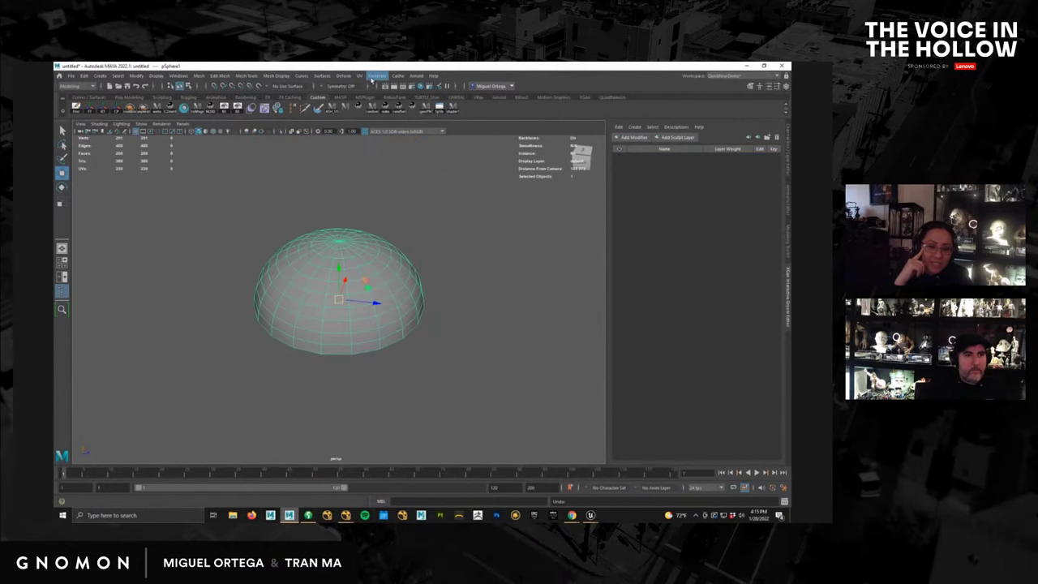
# Try interactive groom splines on the dome with density 0.5, length 15 and width scale 0.3, and undo them.
pyautogui.click(377, 75)
pyautogui.click(479, 187)
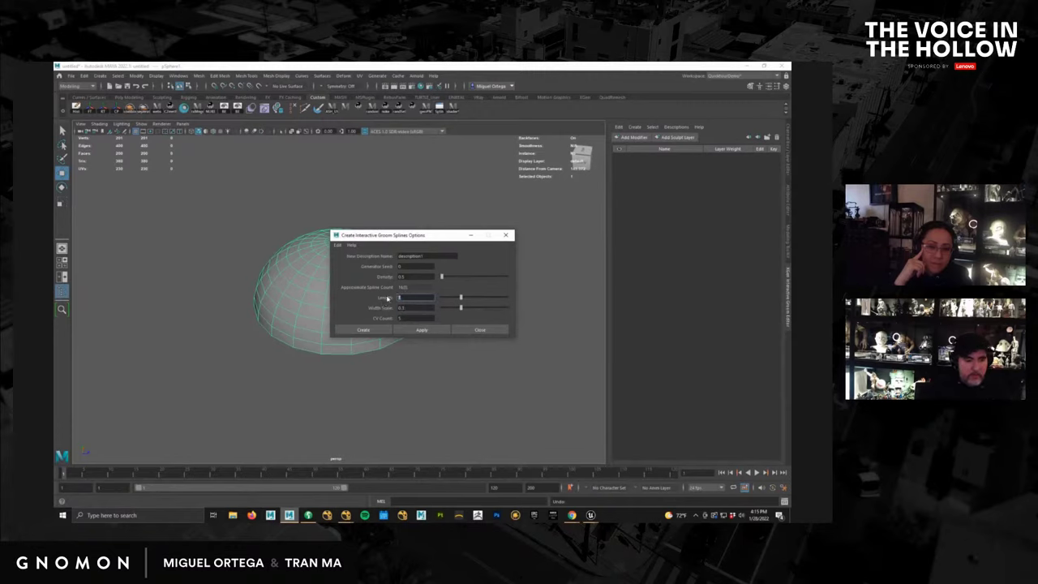
pyautogui.click(422, 329)
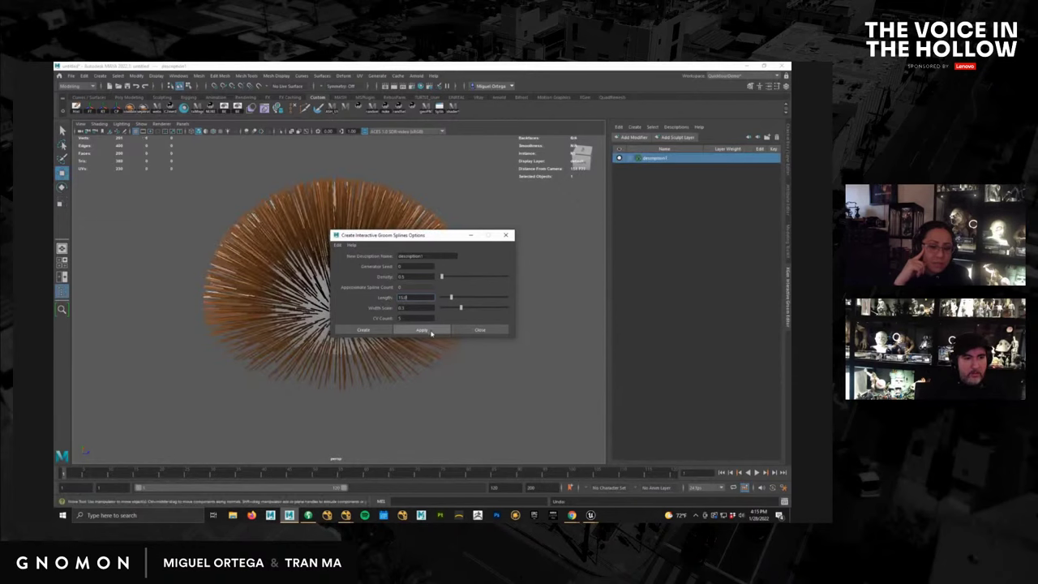
pyautogui.click(479, 330)
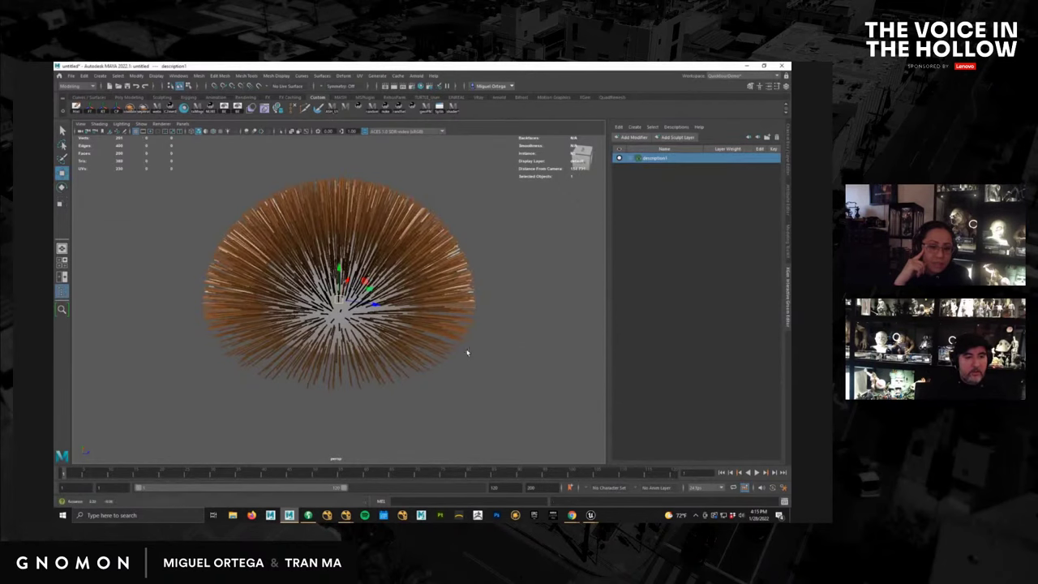
pyautogui.keyDown('alt'); pyautogui.moveTo(428, 345); pyautogui.dragTo(439, 340); pyautogui.keyUp('alt')
pyautogui.hotkey('ctrl', 'z')
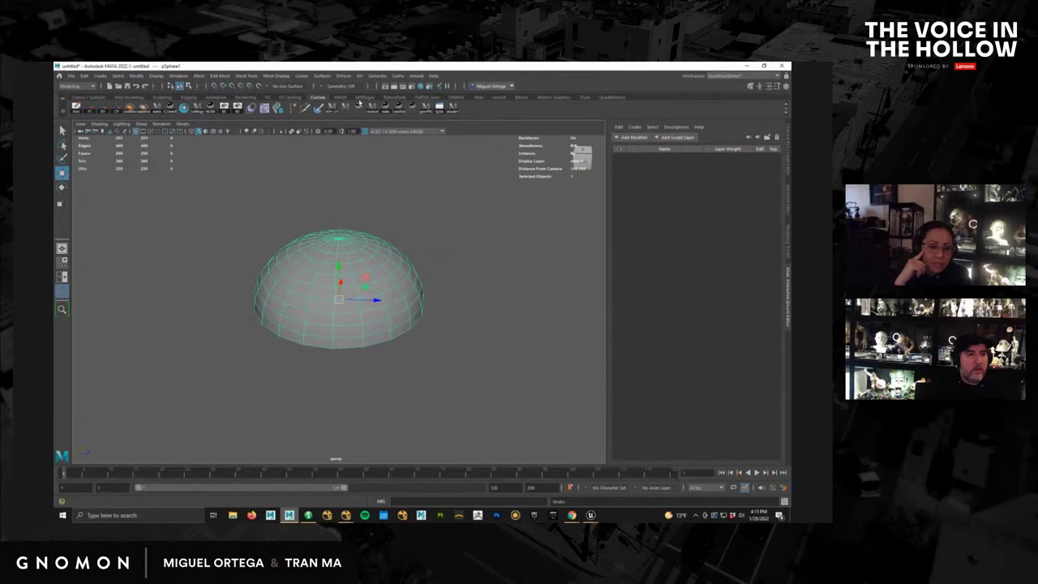
# Create interactive groom splines on the dome with density 0.5, width scale 0.3 and a shorter spline length.
pyautogui.click(377, 76)
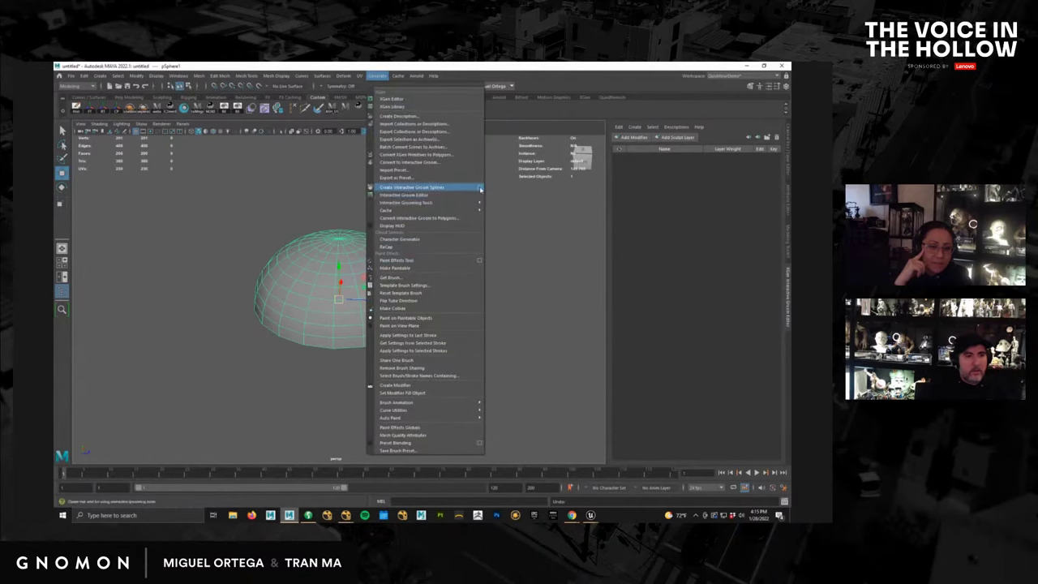
pyautogui.click(480, 188)
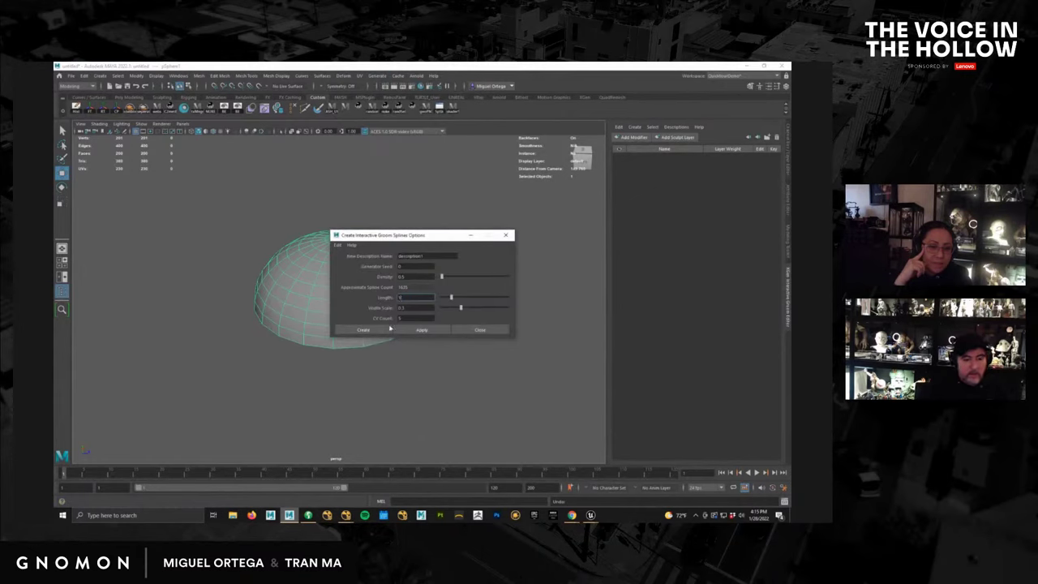
pyautogui.click(362, 330)
pyautogui.keyDown('alt'); pyautogui.moveTo(411, 355); pyautogui.dragTo(428, 410); pyautogui.keyUp('alt')
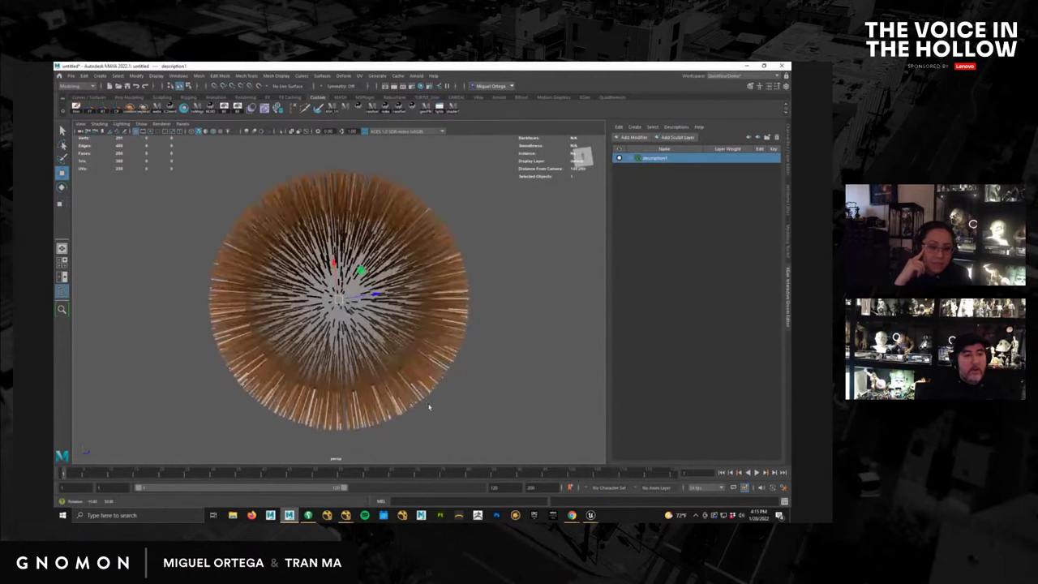
# Select the groom description's sculpt modifier, expand its layers and show the Interactive Grooming Tools as a floating list.
pyautogui.click(630, 158)
pyautogui.click(655, 169)
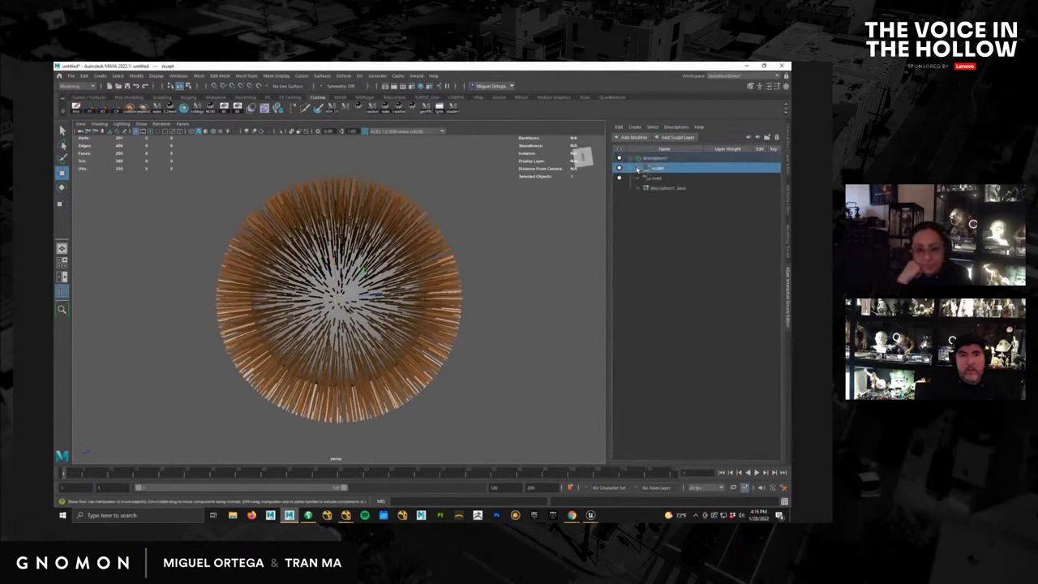
pyautogui.click(639, 168)
pyautogui.click(327, 77)
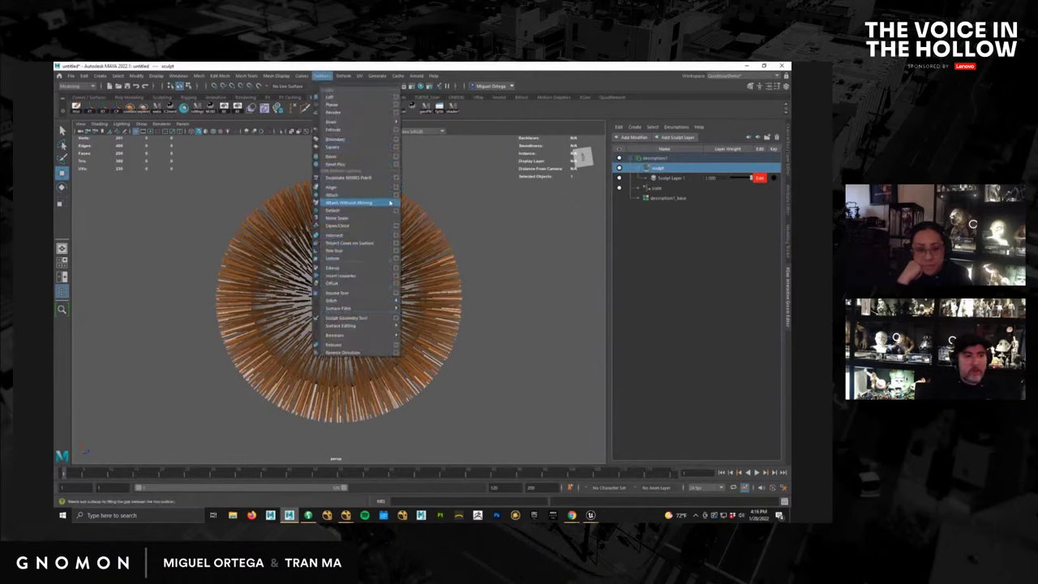
pyautogui.moveTo(377, 75)
pyautogui.moveTo(454, 203)
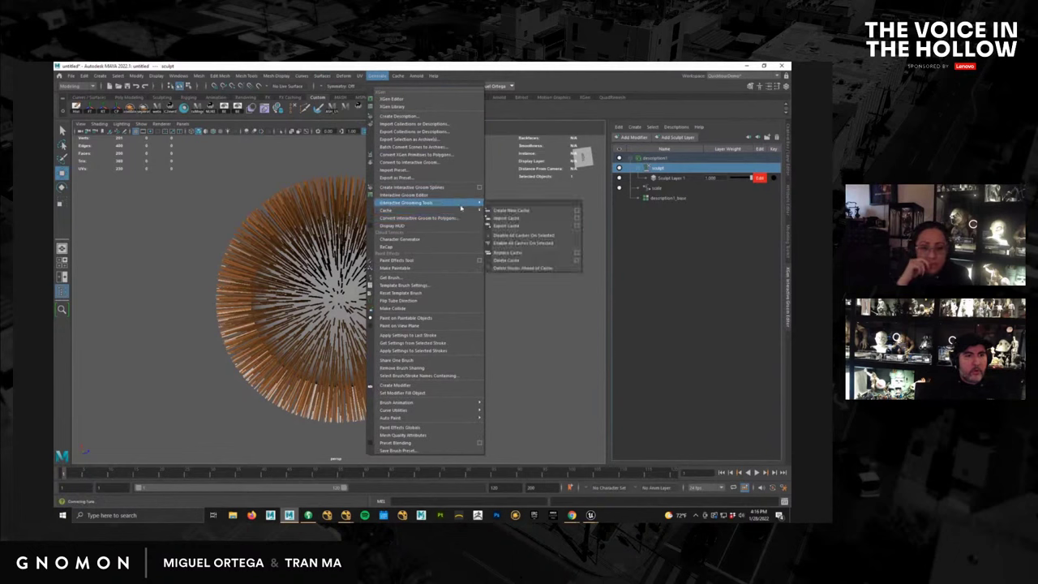
pyautogui.click(519, 196)
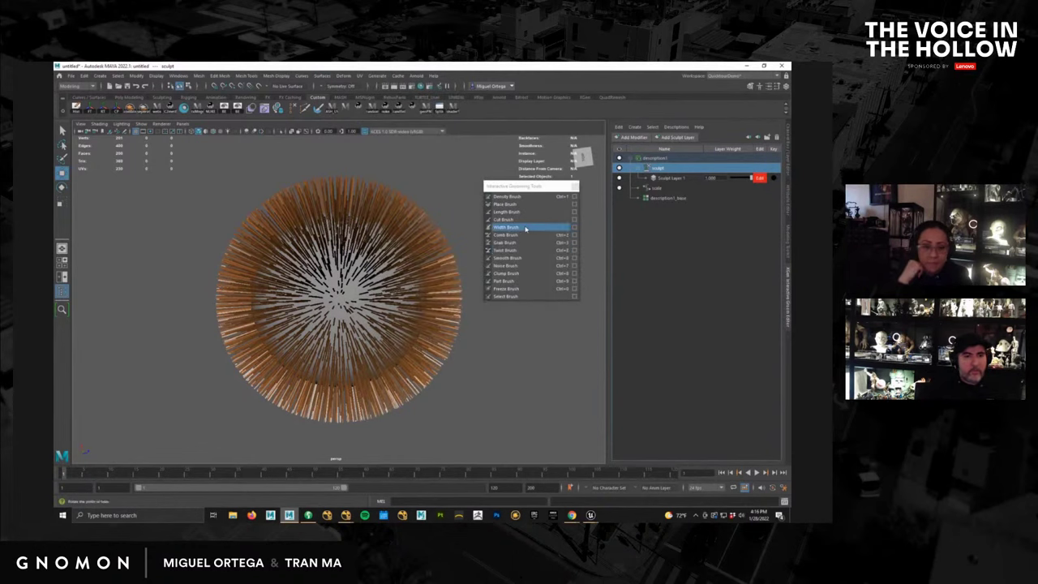
# Comb the splines outward from the dome's crown all around with the Comb Brush.
pyautogui.click(525, 235)
pyautogui.moveTo(354, 299)
pyautogui.mouseDown()
pyautogui.moveTo(538, 306)
pyautogui.moveTo(466, 311)
pyautogui.mouseUp()
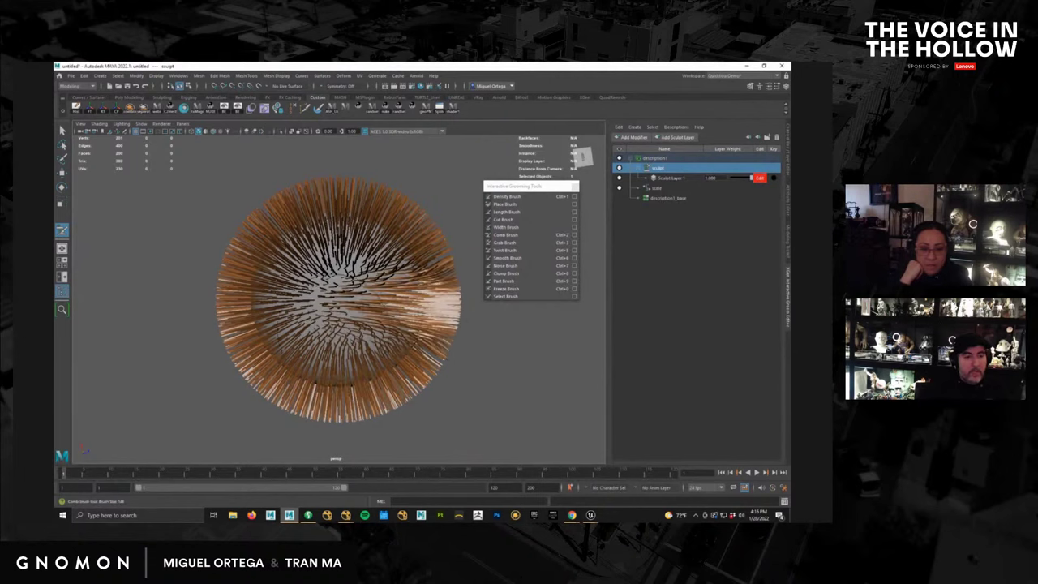
pyautogui.moveTo(339, 329)
pyautogui.mouseDown()
pyautogui.moveTo(429, 369)
pyautogui.moveTo(410, 418)
pyautogui.mouseUp()
pyautogui.moveTo(316, 331)
pyautogui.mouseDown()
pyautogui.moveTo(314, 413)
pyautogui.moveTo(281, 355)
pyautogui.moveTo(252, 405)
pyautogui.mouseUp()
pyautogui.moveTo(287, 323)
pyautogui.mouseDown()
pyautogui.moveTo(196, 334)
pyautogui.moveTo(187, 255)
pyautogui.mouseUp()
pyautogui.moveTo(325, 272)
pyautogui.mouseDown()
pyautogui.moveTo(284, 211)
pyautogui.moveTo(268, 260)
pyautogui.moveTo(227, 243)
pyautogui.moveTo(337, 180)
pyautogui.moveTo(308, 212)
pyautogui.moveTo(394, 185)
pyautogui.mouseUp()
pyautogui.moveTo(357, 279); pyautogui.dragTo(450, 229)
pyautogui.moveTo(361, 304); pyautogui.dragTo(438, 324)
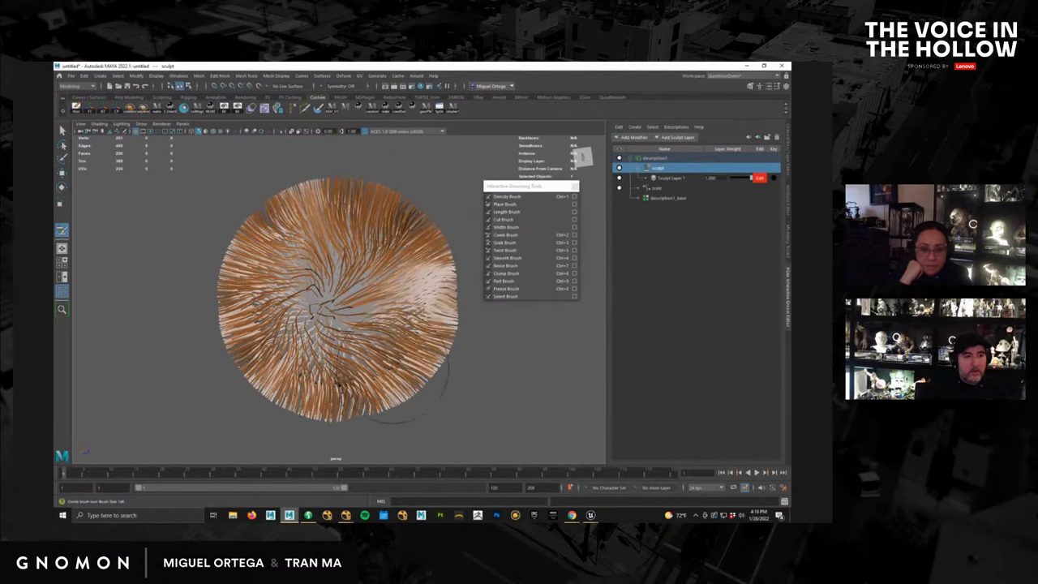
pyautogui.moveTo(394, 385)
pyautogui.keyDown('alt'); pyautogui.mouseDown()
pyautogui.moveTo(375, 328)
pyautogui.moveTo(340, 381)
pyautogui.moveTo(266, 428)
pyautogui.mouseUp(); pyautogui.keyUp('alt')
pyautogui.moveTo(296, 324); pyautogui.dragTo(202, 366)
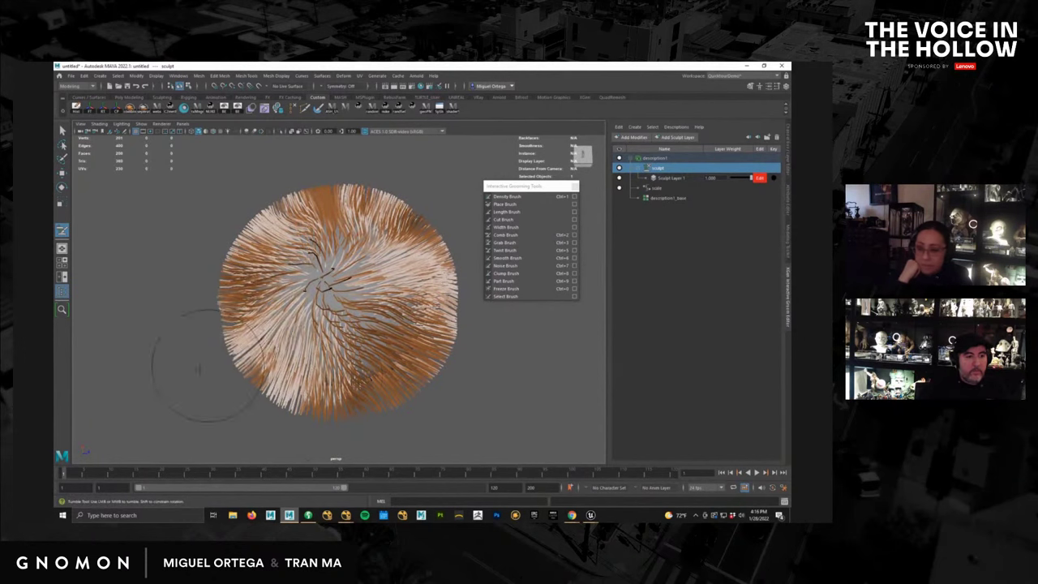
pyautogui.moveTo(349, 365)
pyautogui.keyDown('alt'); pyautogui.mouseDown()
pyautogui.moveTo(355, 324)
pyautogui.moveTo(363, 355)
pyautogui.moveTo(438, 392)
pyautogui.mouseUp(); pyautogui.keyUp('alt')
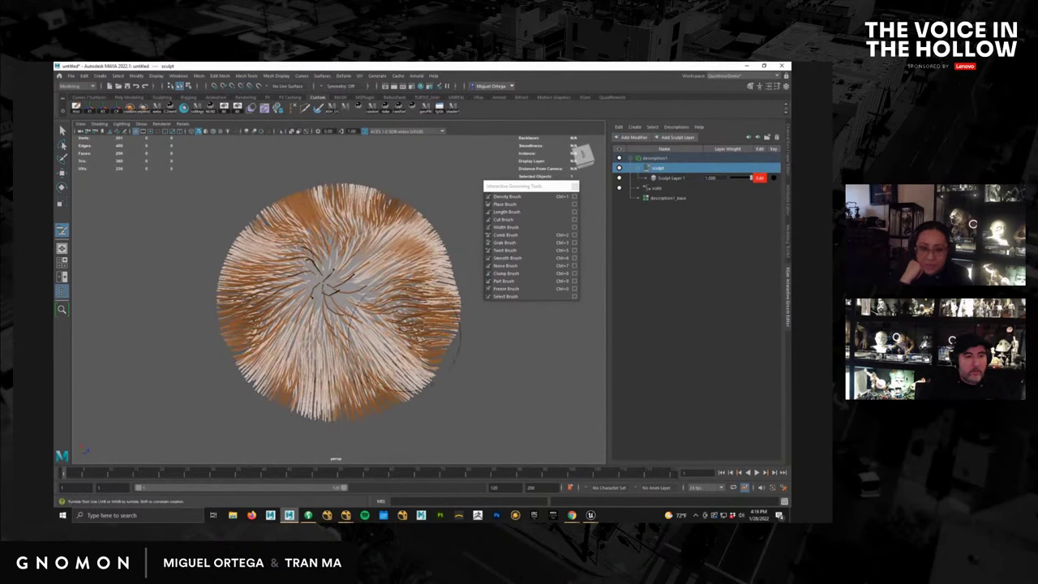
pyautogui.moveTo(397, 330); pyautogui.dragTo(472, 338)
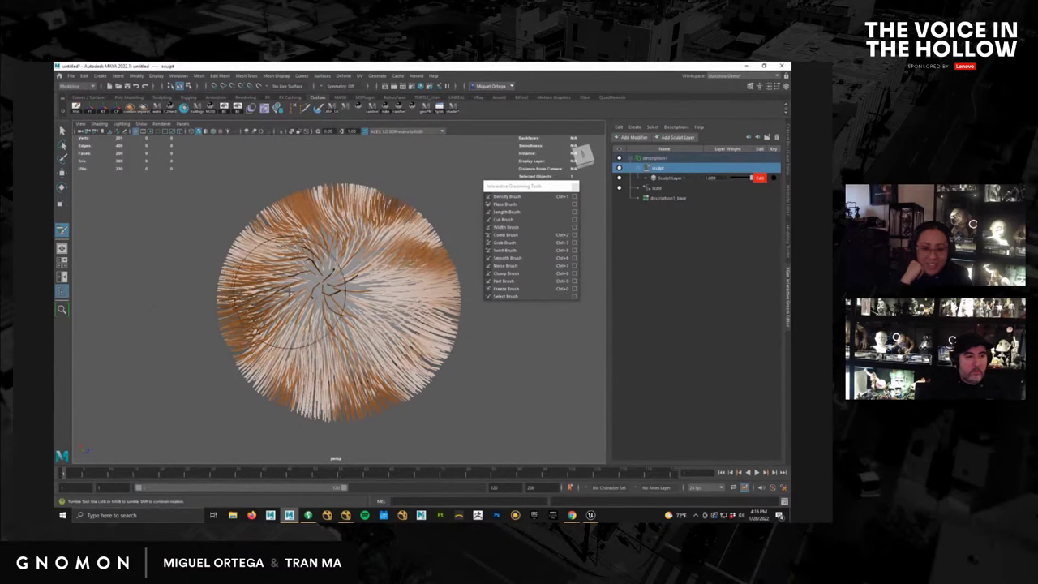
# Bend the splines around the dome's sides with the Grab Brush.
pyautogui.moveTo(186, 370)
pyautogui.keyDown('alt'); pyautogui.mouseDown()
pyautogui.moveTo(357, 323)
pyautogui.moveTo(411, 283)
pyautogui.moveTo(389, 302)
pyautogui.moveTo(305, 313)
pyautogui.mouseUp(); pyautogui.keyUp('alt')
pyautogui.click(506, 243)
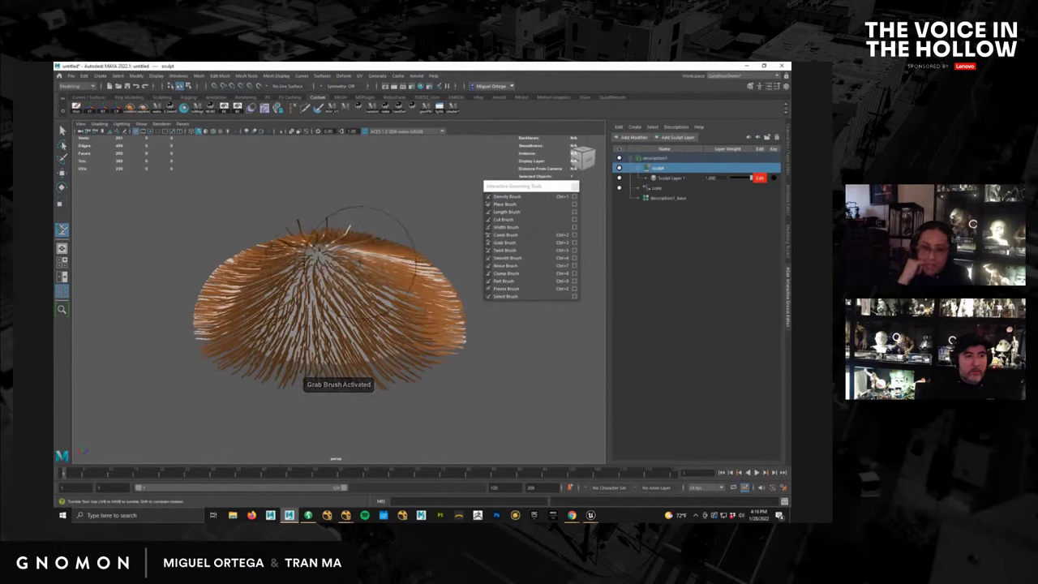
pyautogui.keyDown('alt'); pyautogui.moveTo(409, 268); pyautogui.dragTo(410, 373); pyautogui.keyUp('alt')
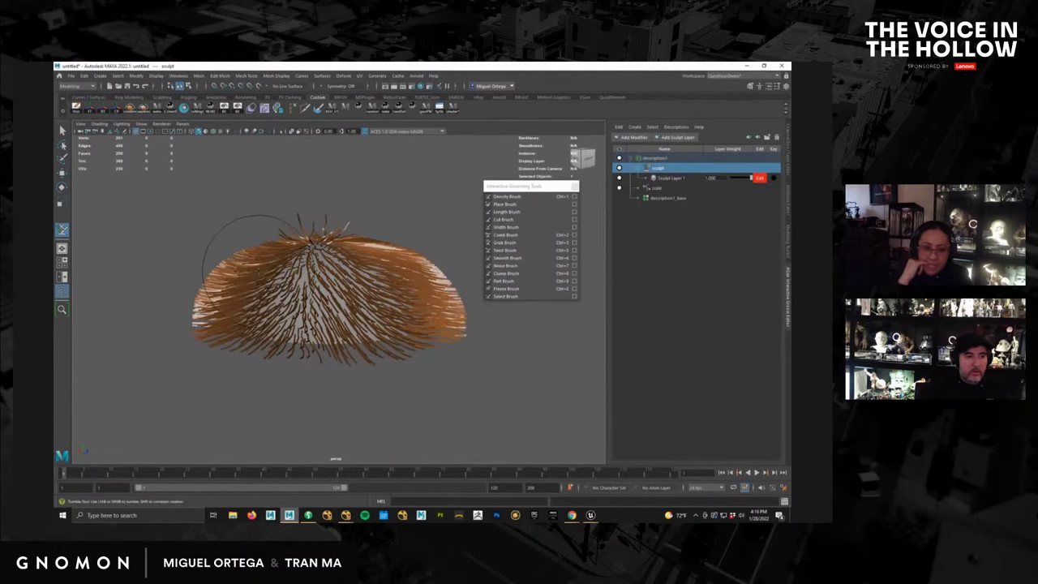
pyautogui.moveTo(258, 270)
pyautogui.keyDown('alt'); pyautogui.mouseDown()
pyautogui.moveTo(364, 322)
pyautogui.moveTo(368, 338)
pyautogui.mouseUp(); pyautogui.keyUp('alt')
# Switch the Face Camera option of the description's shape off and on repeatedly, leaving it enabled.
pyautogui.hotkey('ctrl', 'a')
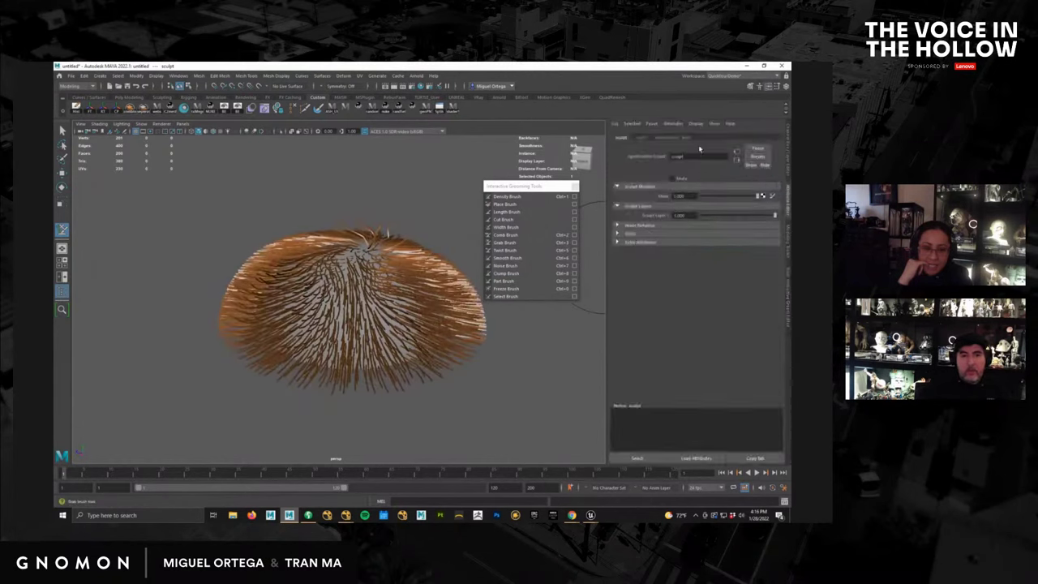
pyautogui.click(373, 248)
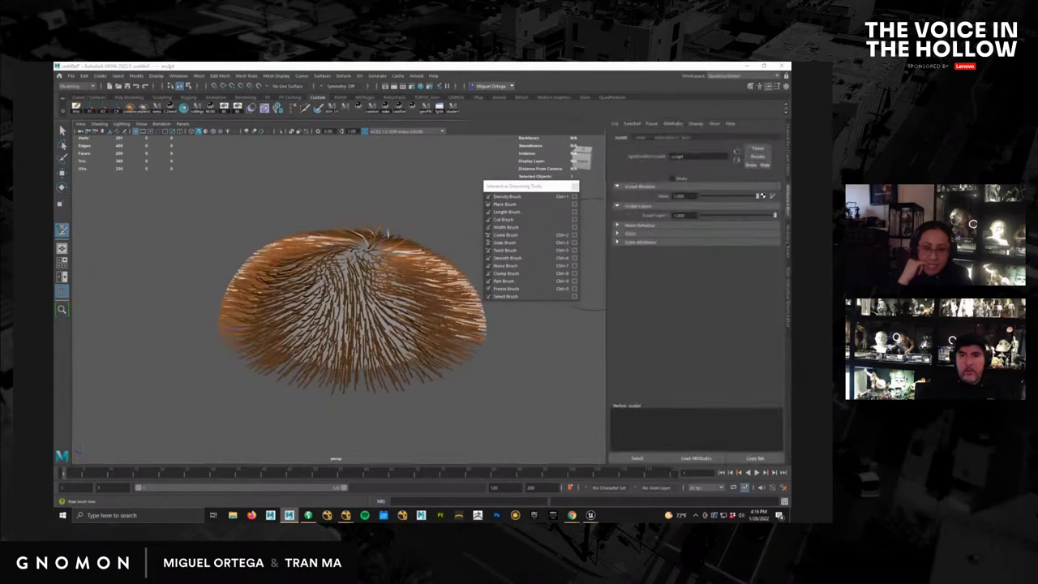
pyautogui.click(750, 219)
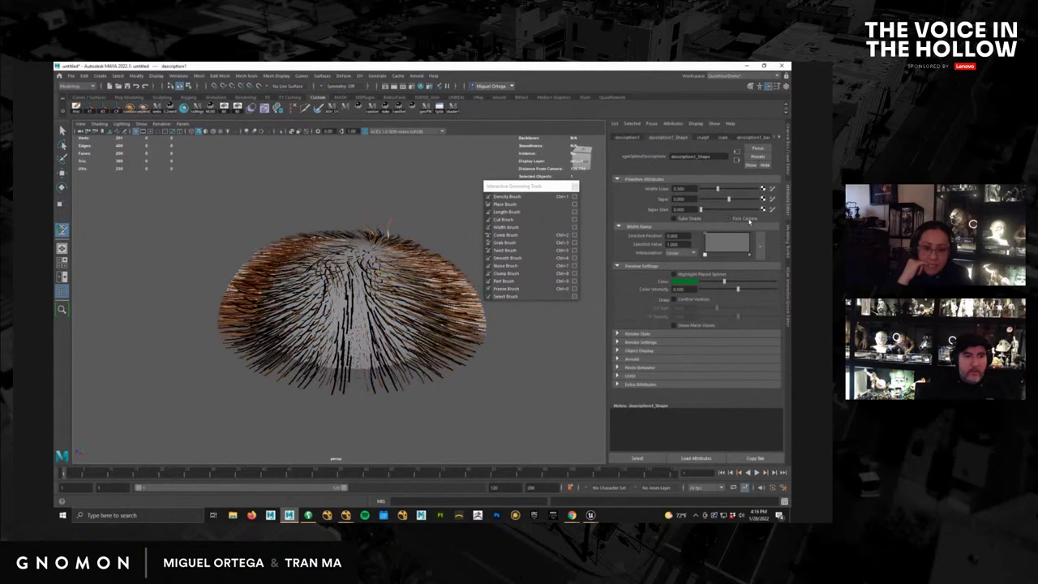
pyautogui.click(749, 219)
pyautogui.click(749, 219)
pyautogui.click(749, 219)
pyautogui.click(749, 219)
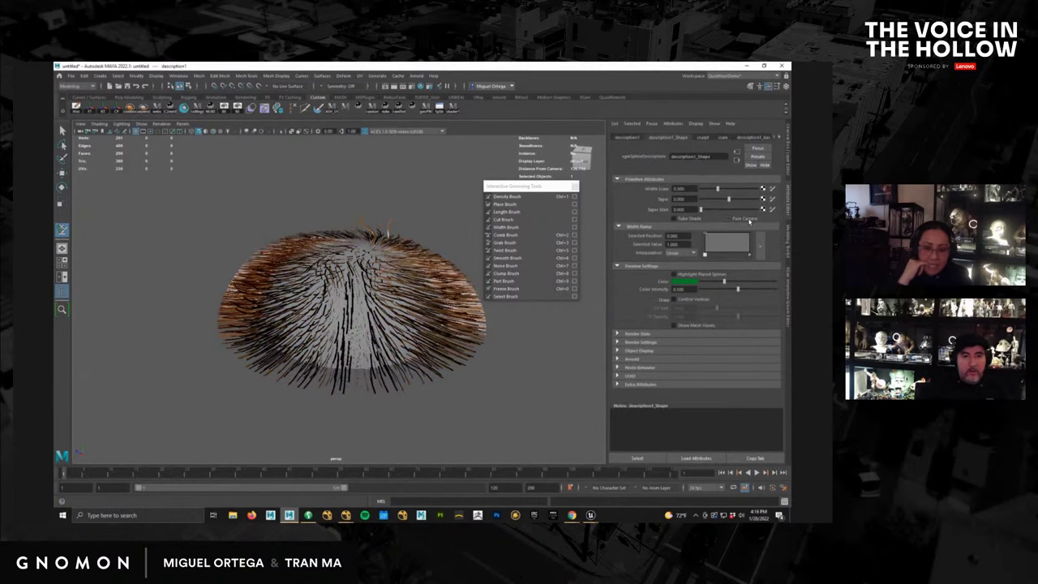
pyautogui.click(749, 219)
# Comb the splines from the dome's crown down over its front with the Comb Brush.
pyautogui.moveTo(510, 316)
pyautogui.keyDown('alt'); pyautogui.mouseDown()
pyautogui.moveTo(438, 389)
pyautogui.moveTo(397, 357)
pyautogui.moveTo(378, 375)
pyautogui.moveTo(409, 406)
pyautogui.moveTo(395, 374)
pyautogui.moveTo(405, 402)
pyautogui.mouseUp(); pyautogui.keyUp('alt')
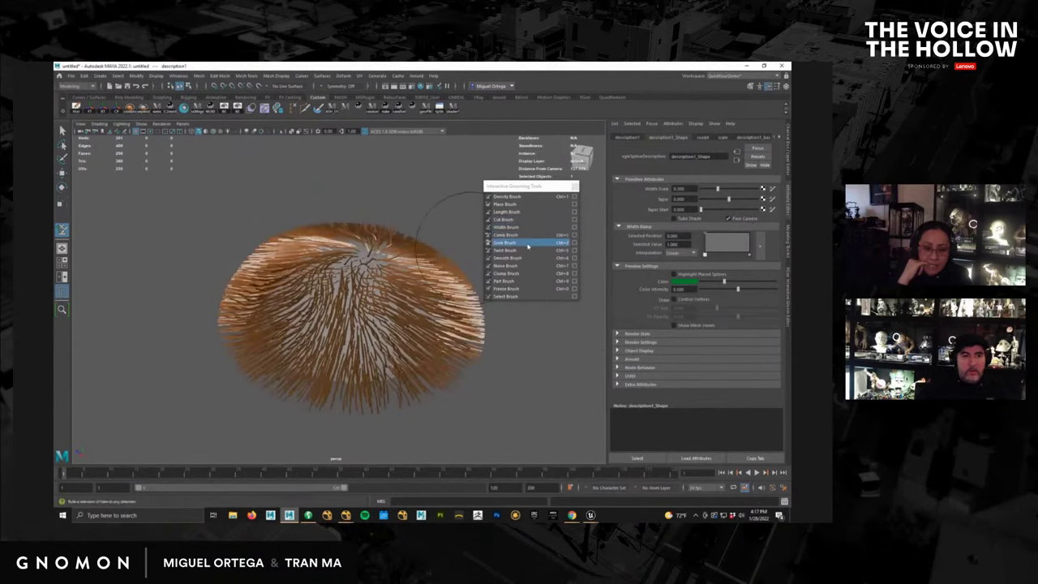
pyautogui.click(530, 235)
pyautogui.keyDown('alt'); pyautogui.moveTo(304, 296); pyautogui.dragTo(328, 280); pyautogui.keyUp('alt')
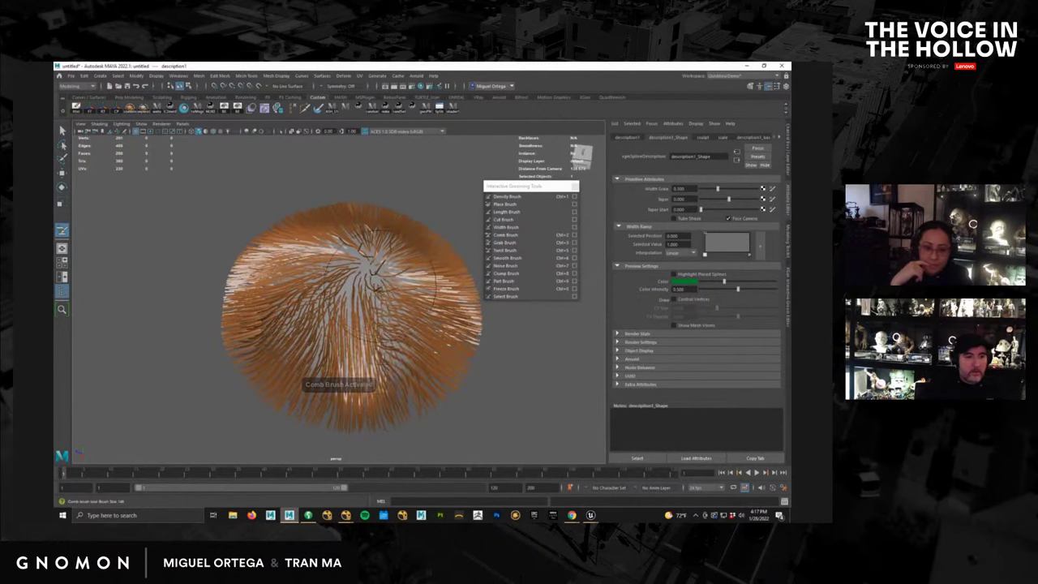
pyautogui.keyDown('alt'); pyautogui.moveTo(418, 381); pyautogui.dragTo(344, 345); pyautogui.keyUp('alt')
pyautogui.keyDown('alt'); pyautogui.moveTo(418, 394); pyautogui.dragTo(322, 319); pyautogui.keyUp('alt')
pyautogui.keyDown('alt'); pyautogui.moveTo(353, 396); pyautogui.dragTo(371, 381); pyautogui.keyUp('alt')
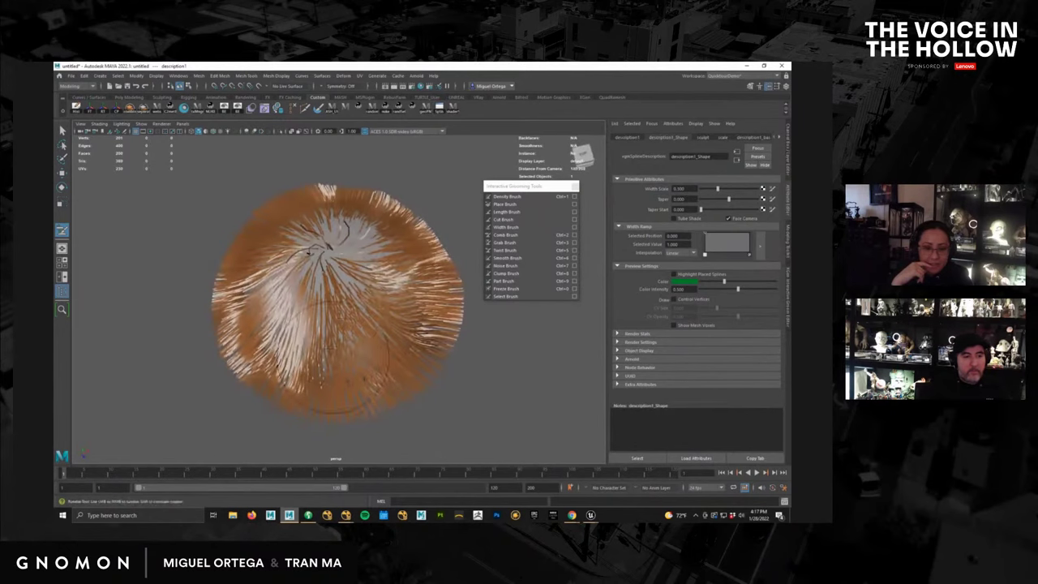
pyautogui.moveTo(347, 280)
pyautogui.mouseDown()
pyautogui.moveTo(357, 318)
pyautogui.moveTo(424, 394)
pyautogui.moveTo(342, 305)
pyautogui.moveTo(349, 313)
pyautogui.mouseUp()
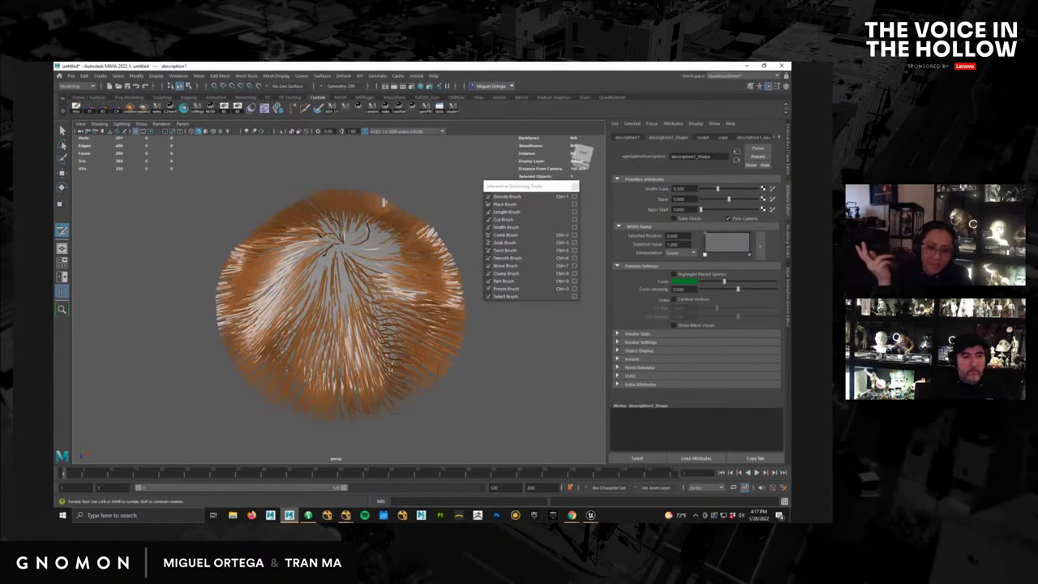
# Comb the splines on the dome's side downward and adjust their shape with the Grab Brush.
pyautogui.moveTo(480, 380)
pyautogui.keyDown('alt'); pyautogui.mouseDown()
pyautogui.moveTo(520, 323)
pyautogui.moveTo(544, 331)
pyautogui.mouseUp(); pyautogui.keyUp('alt')
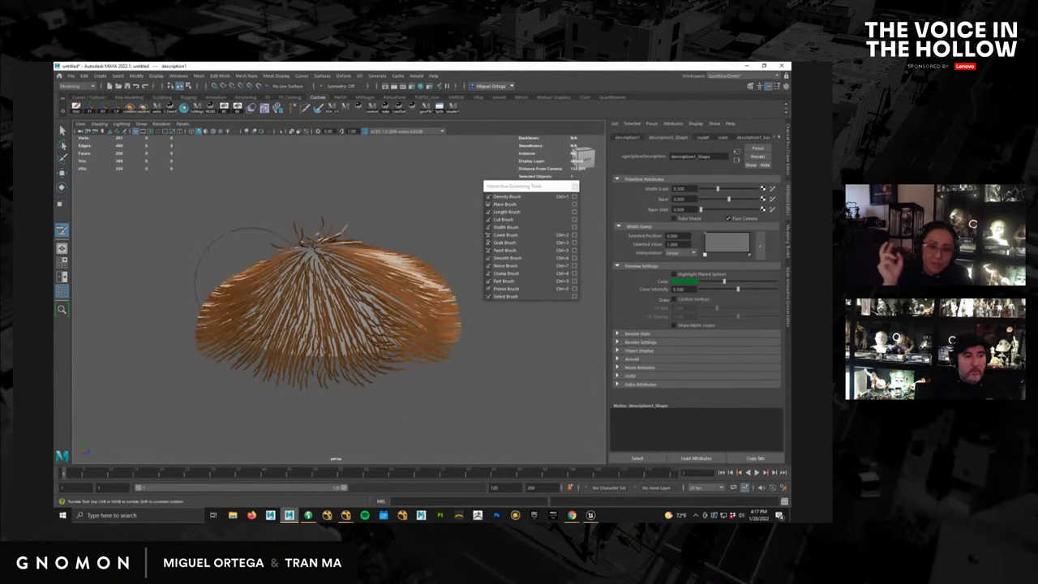
pyautogui.moveTo(241, 274); pyautogui.dragTo(270, 341)
pyautogui.keyDown('alt'); pyautogui.moveTo(272, 343); pyautogui.dragTo(299, 344); pyautogui.keyUp('alt')
pyautogui.moveTo(281, 291)
pyautogui.mouseDown()
pyautogui.moveTo(262, 344)
pyautogui.moveTo(280, 347)
pyautogui.mouseUp()
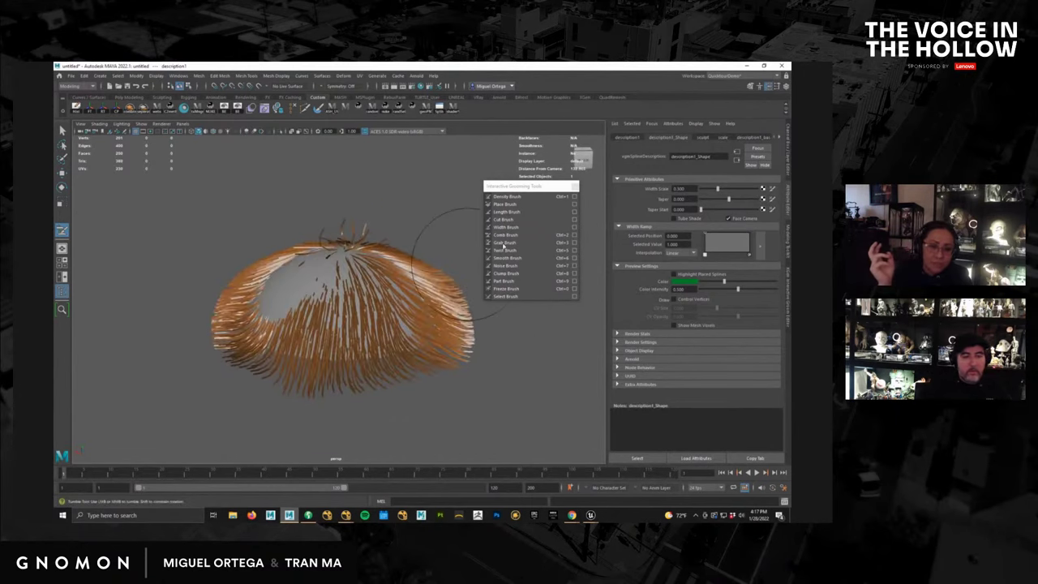
pyautogui.click(519, 243)
pyautogui.moveTo(381, 276)
pyautogui.keyDown('alt'); pyautogui.mouseDown()
pyautogui.moveTo(282, 271)
pyautogui.moveTo(328, 249)
pyautogui.moveTo(311, 266)
pyautogui.moveTo(333, 328)
pyautogui.moveTo(327, 302)
pyautogui.mouseUp(); pyautogui.keyUp('alt')
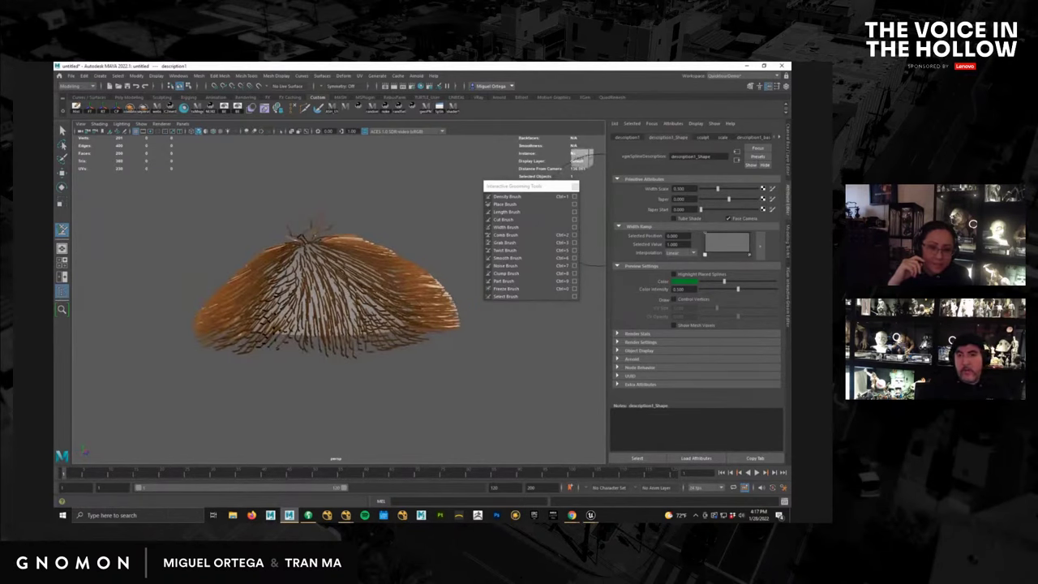
# Add a Clump modifier to the groom description and open the description's attributes.
pyautogui.click(788, 296)
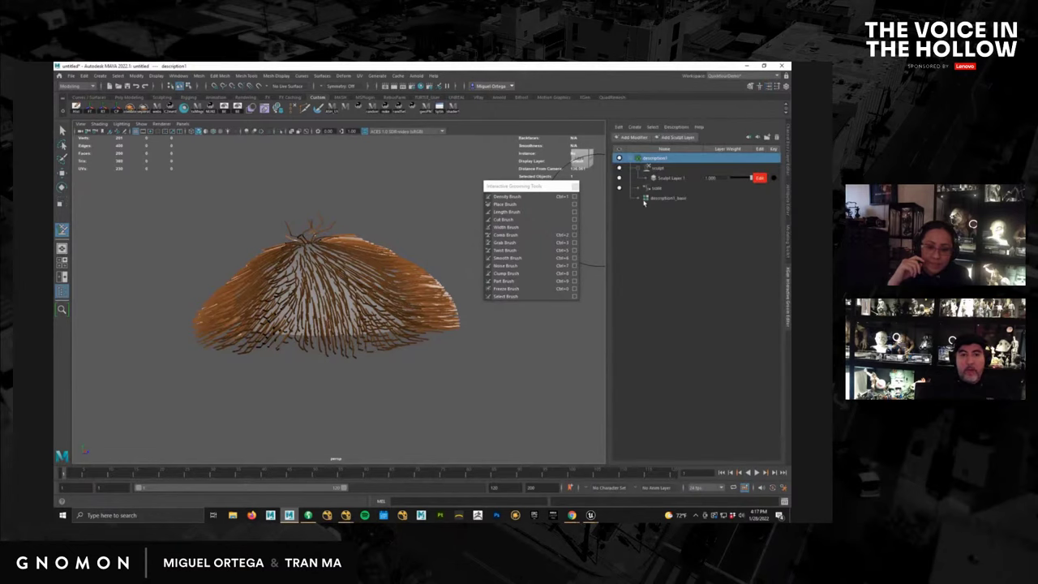
pyautogui.click(629, 136)
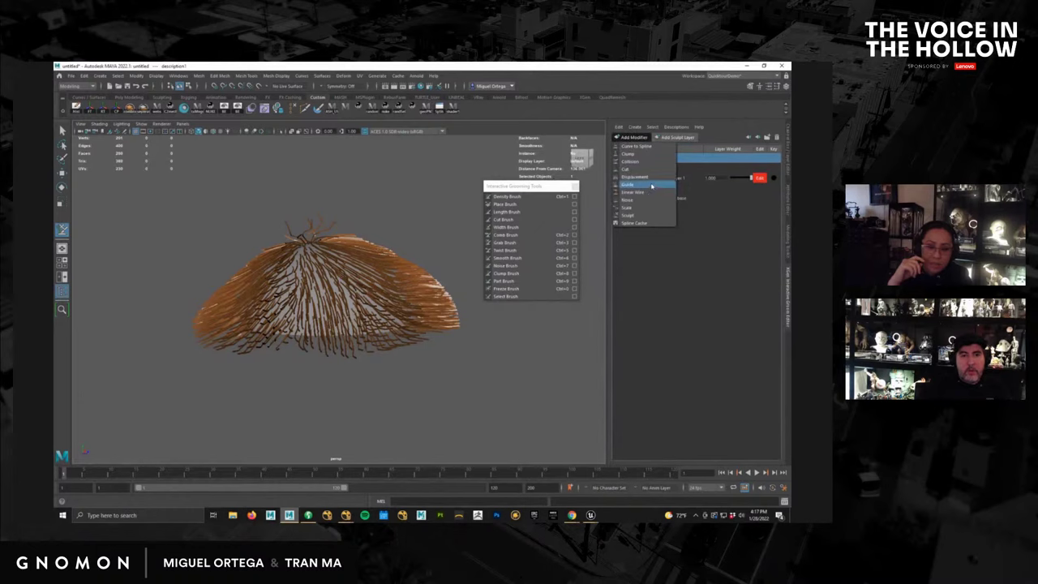
pyautogui.click(628, 154)
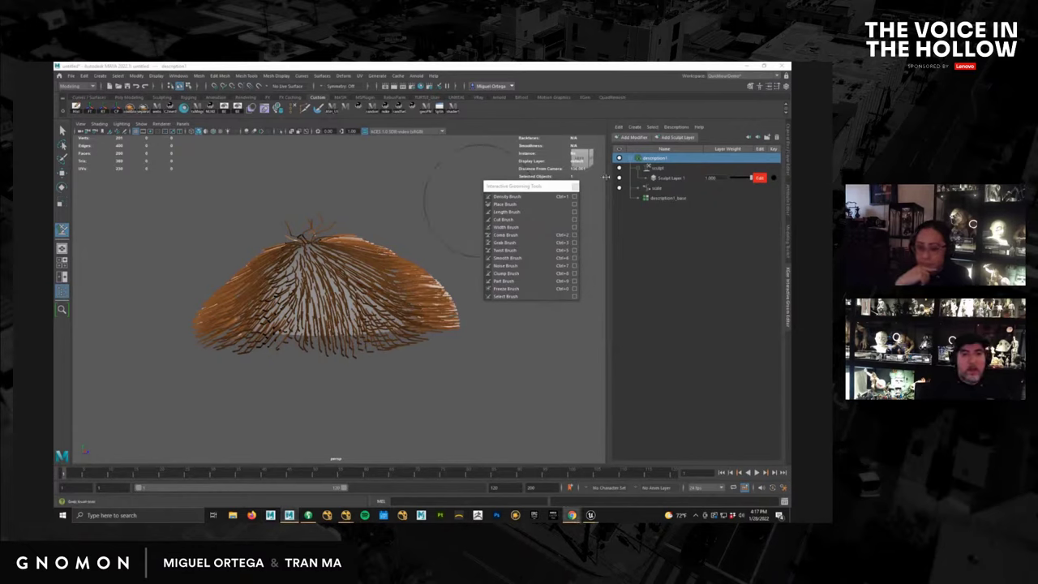
pyautogui.click(650, 139)
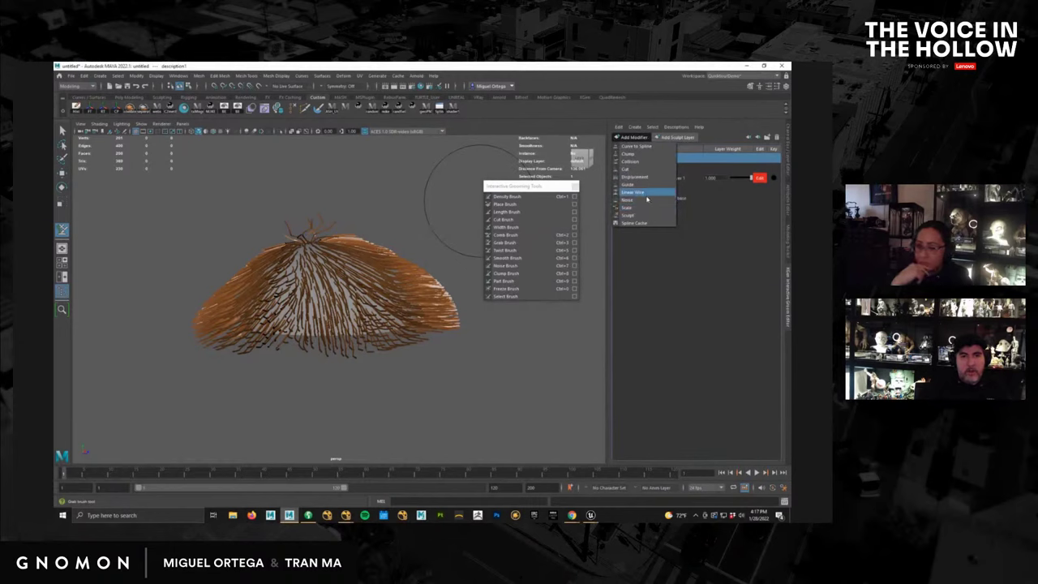
pyautogui.click(636, 153)
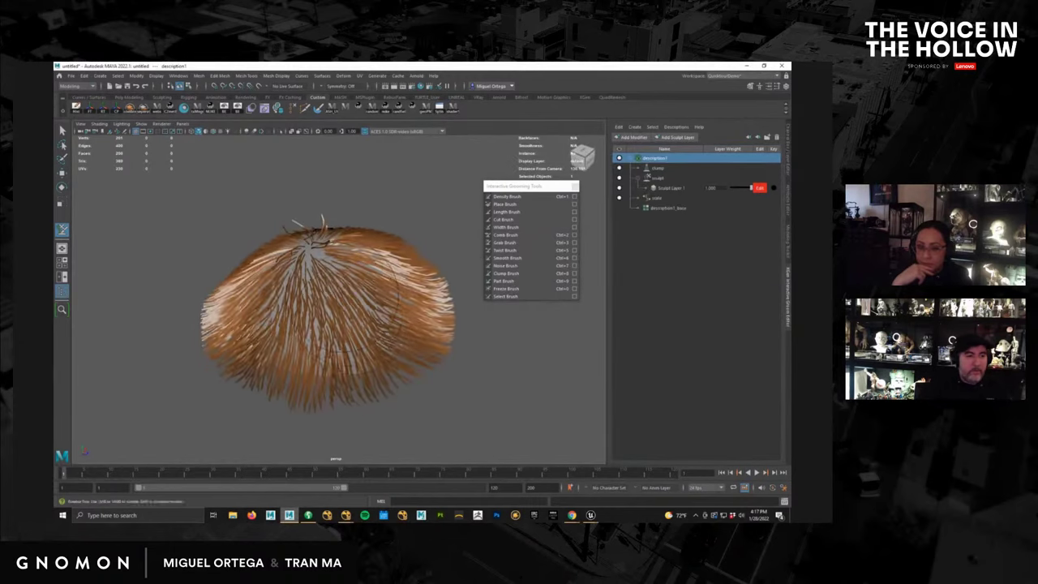
pyautogui.keyDown('alt'); pyautogui.moveTo(345, 300); pyautogui.dragTo(398, 260); pyautogui.keyUp('alt')
pyautogui.hotkey('ctrl', 'a')
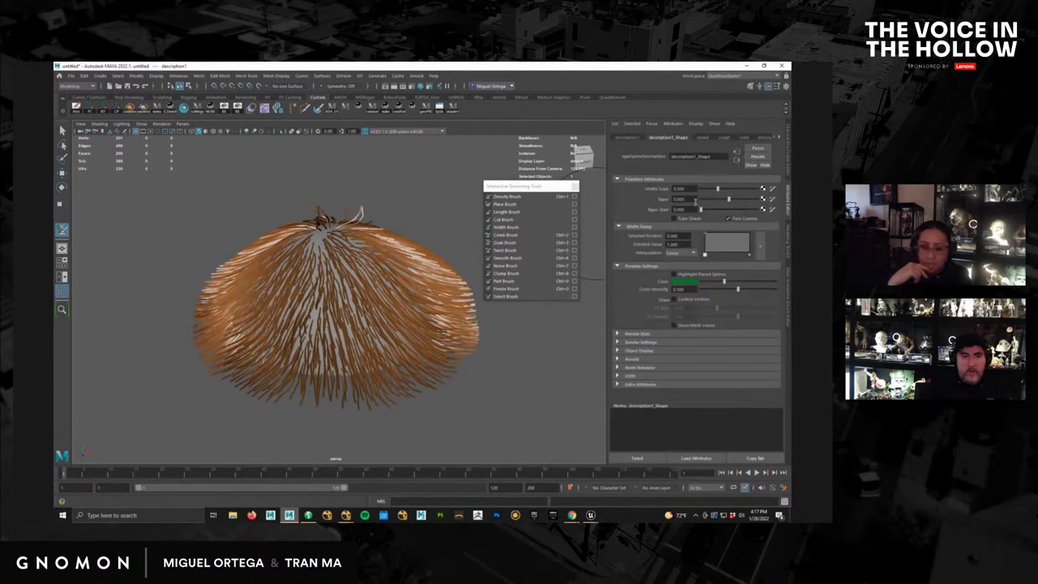
# Open the clump modifier's attributes with more room for the panel and set the clump points' Density Mask to 0.5.
pyautogui.click(704, 138)
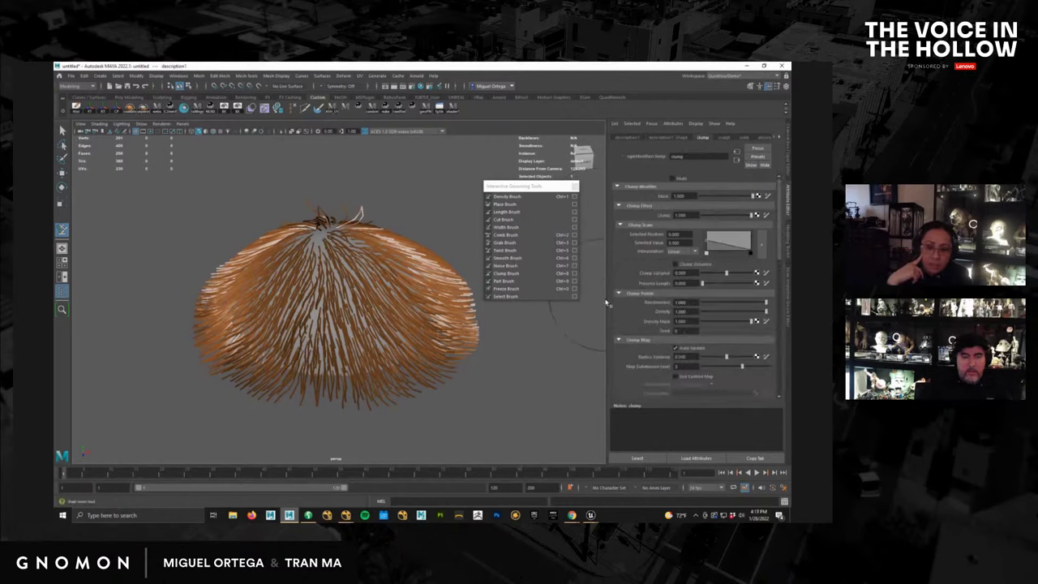
pyautogui.moveTo(606, 296); pyautogui.dragTo(573, 297)
pyautogui.moveTo(519, 186); pyautogui.dragTo(162, 172)
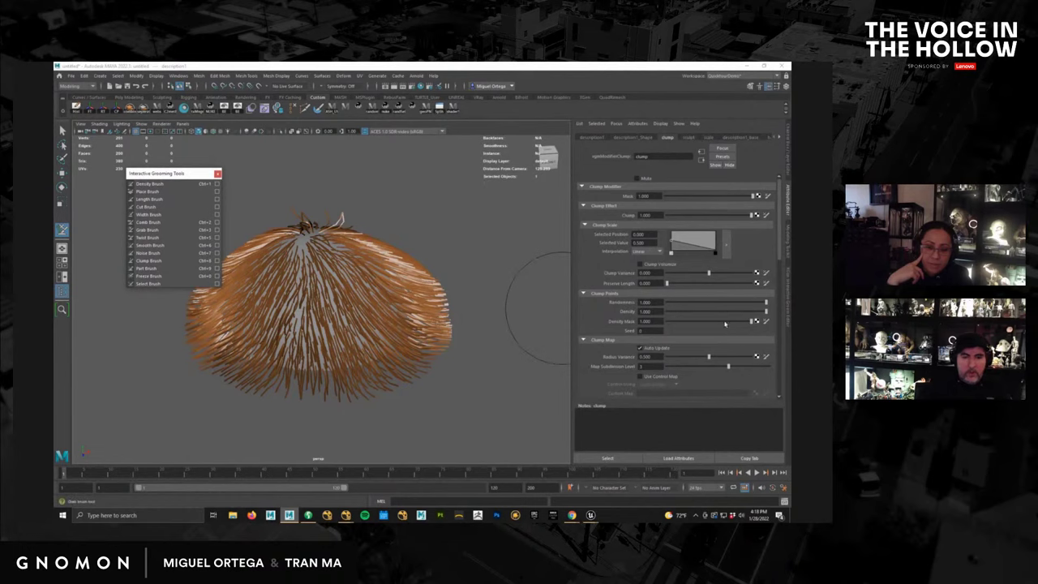
pyautogui.moveTo(658, 321); pyautogui.dragTo(598, 317)
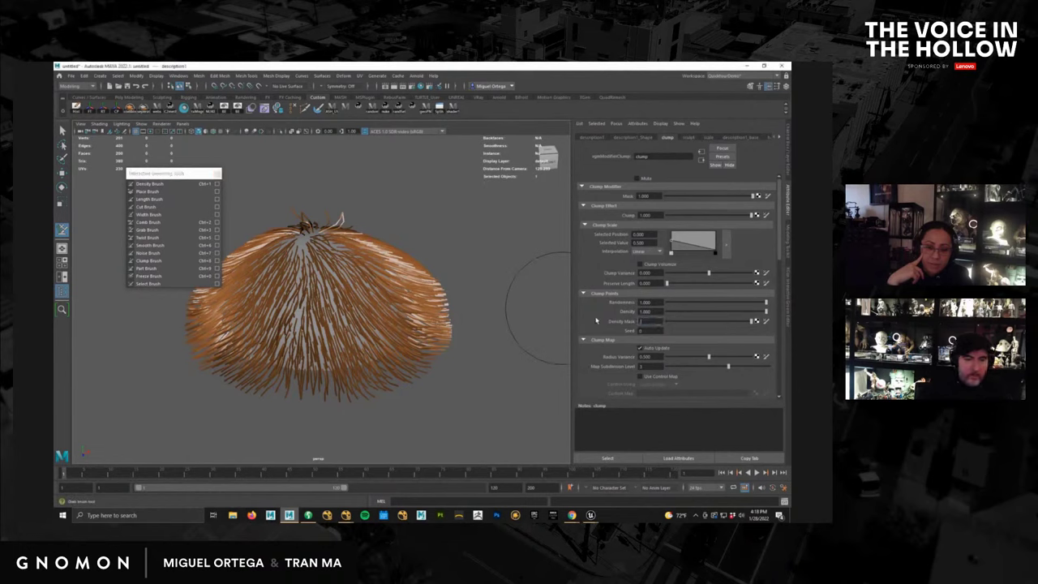
pyautogui.press('Return')
# Set the clump points' Density to 0.04 and view the resulting tufts on the dome.
pyautogui.moveTo(660, 312); pyautogui.dragTo(625, 309)
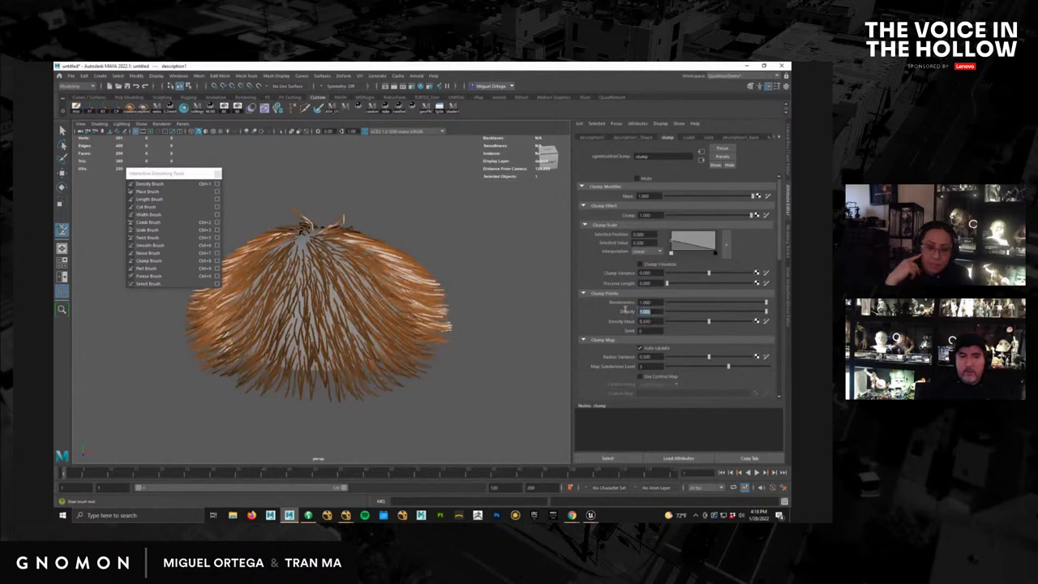
pyautogui.write('2')
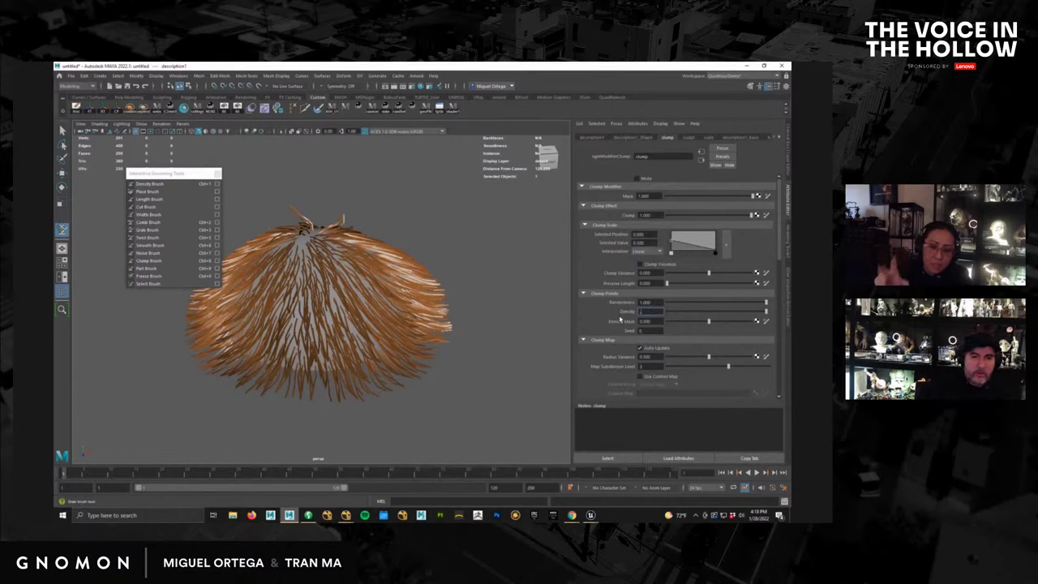
pyautogui.write('05')
pyautogui.press('Return')
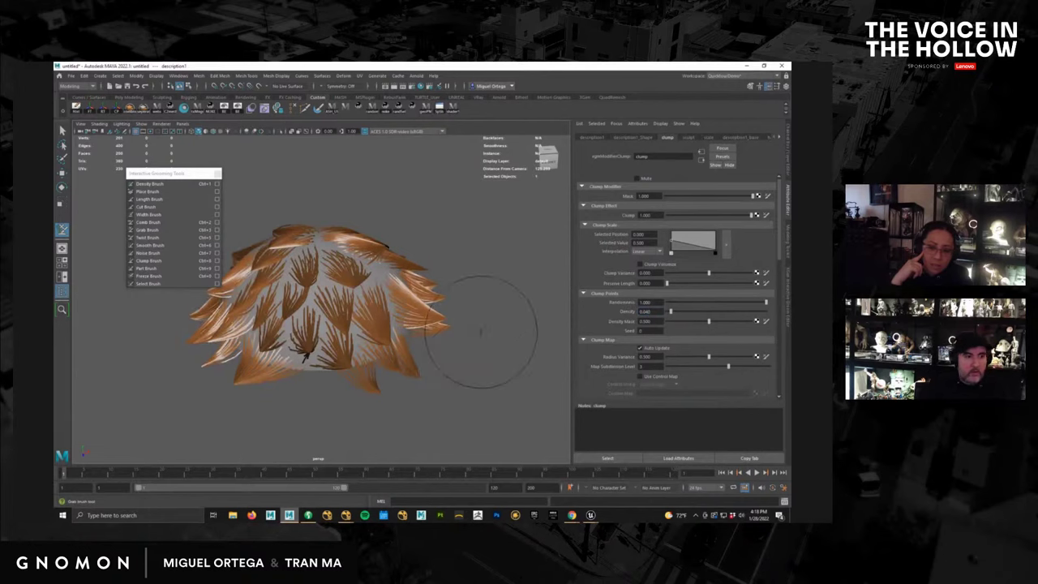
pyautogui.keyDown('alt'); pyautogui.moveTo(479, 371); pyautogui.dragTo(552, 341); pyautogui.keyUp('alt')
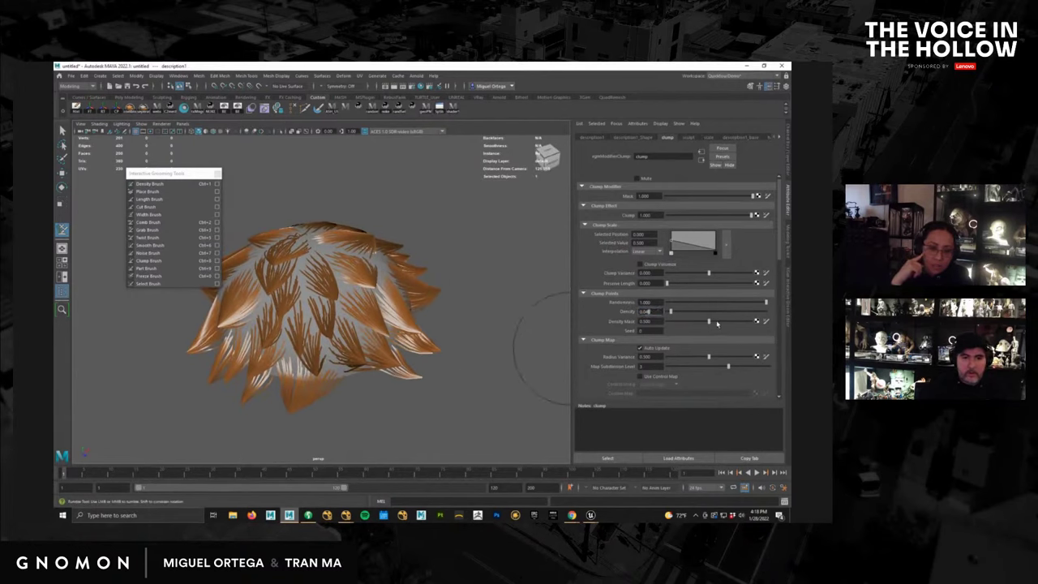
# Raise the clump points' Density Mask to 1 and check the tufts around the dome.
pyautogui.moveTo(717, 323); pyautogui.dragTo(750, 320)
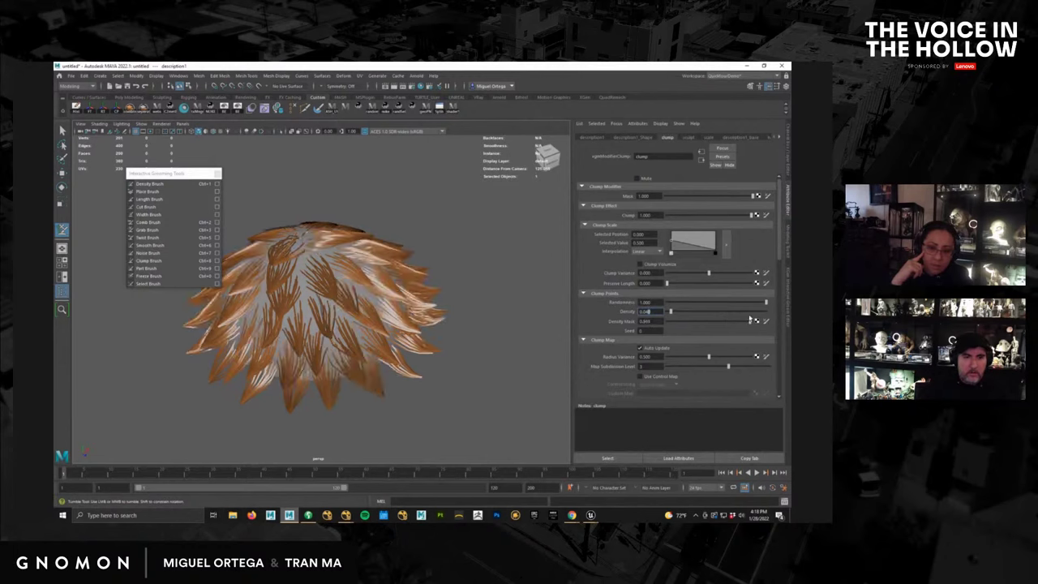
pyautogui.moveTo(451, 347)
pyautogui.keyDown('alt'); pyautogui.mouseDown()
pyautogui.moveTo(438, 310)
pyautogui.moveTo(458, 330)
pyautogui.mouseUp(); pyautogui.keyUp('alt')
pyautogui.keyDown('alt'); pyautogui.moveTo(450, 296); pyautogui.dragTo(561, 324); pyautogui.keyUp('alt')
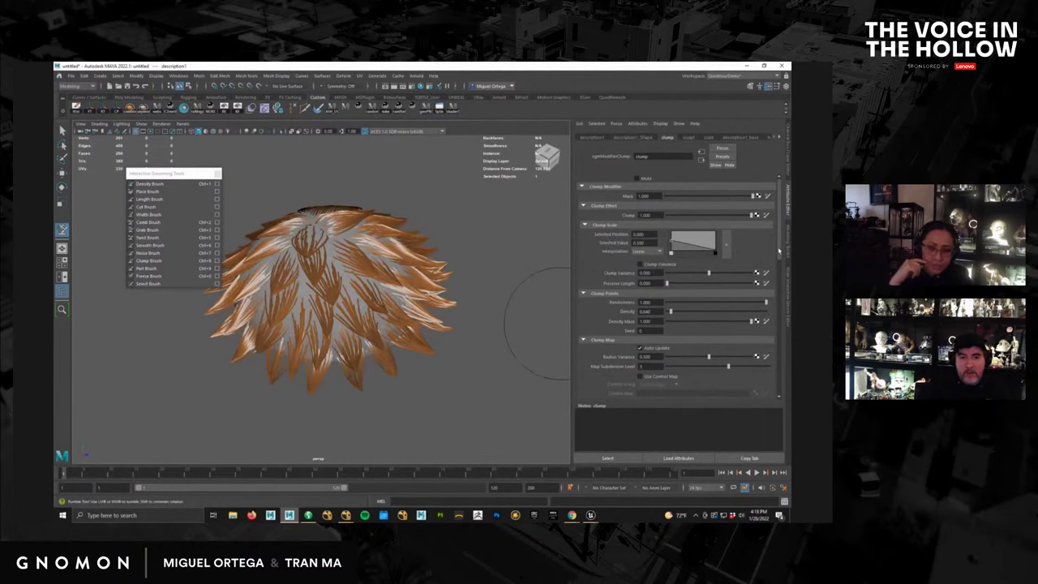
# Set the clump's Noise to about 0.68 and Noise Frequency to about 0.82, with the Noise Scale ramp rising to 1 at its end.
pyautogui.scroll(-10, 779, 249)
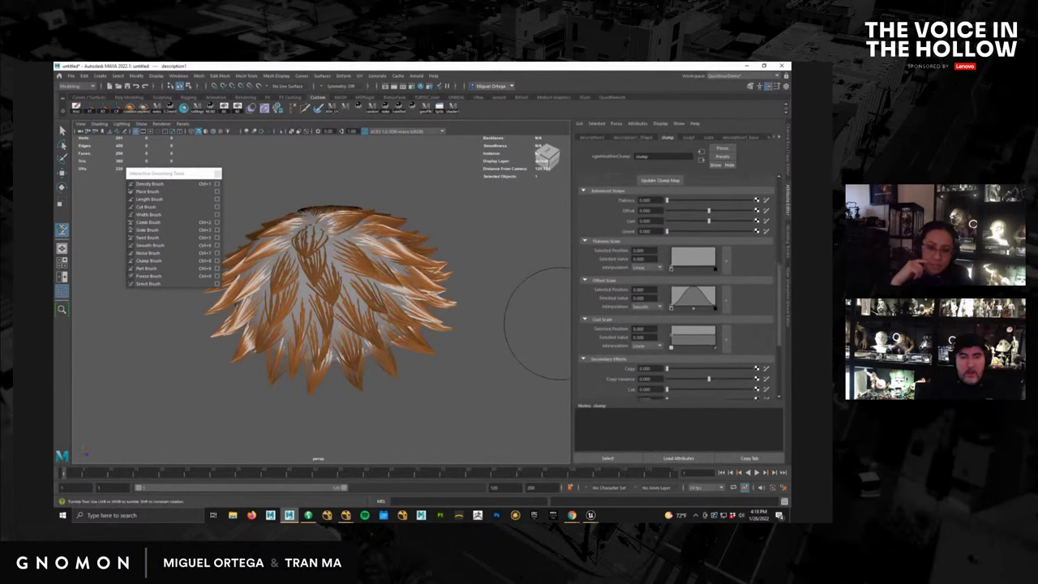
pyautogui.scroll(-4, 665, 343)
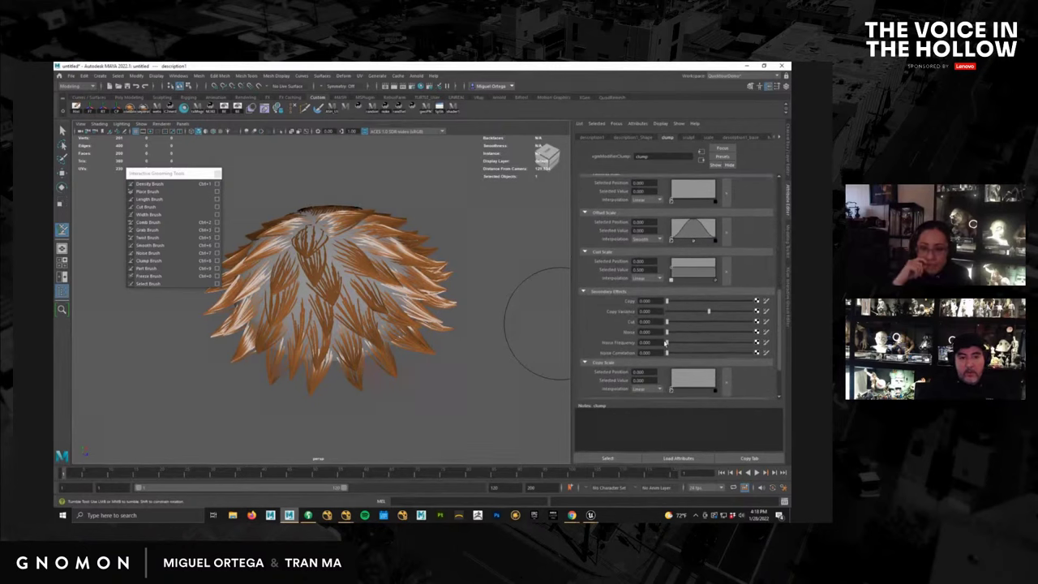
pyautogui.moveTo(666, 332); pyautogui.dragTo(673, 334)
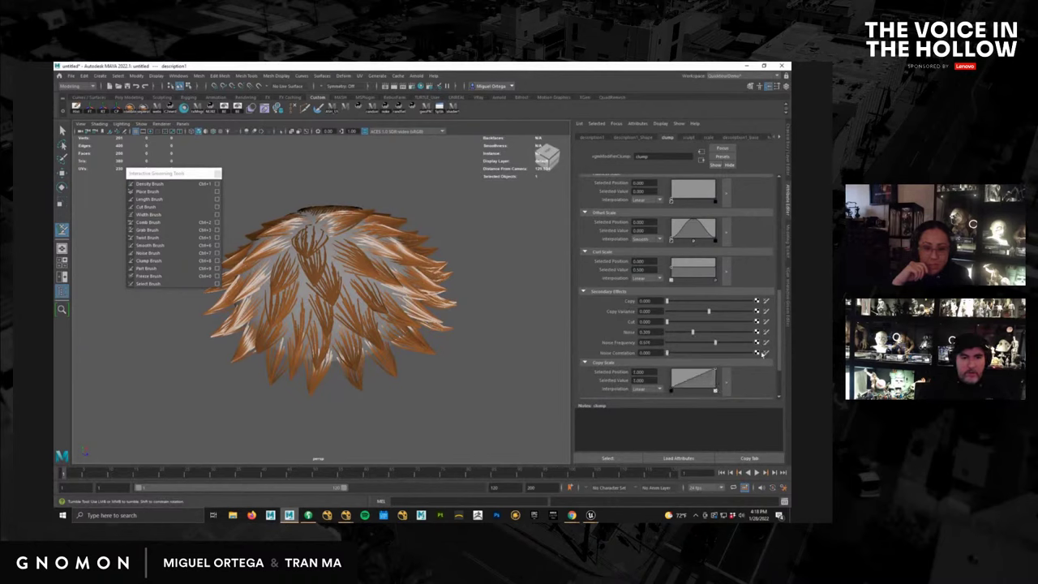
pyautogui.moveTo(780, 344); pyautogui.dragTo(781, 367)
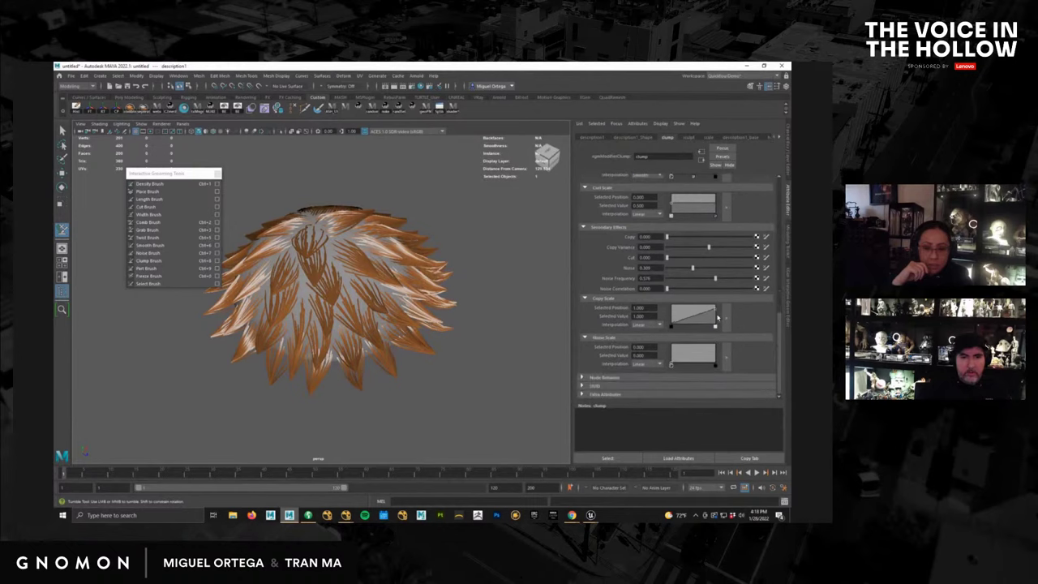
pyautogui.moveTo(716, 362); pyautogui.dragTo(726, 328)
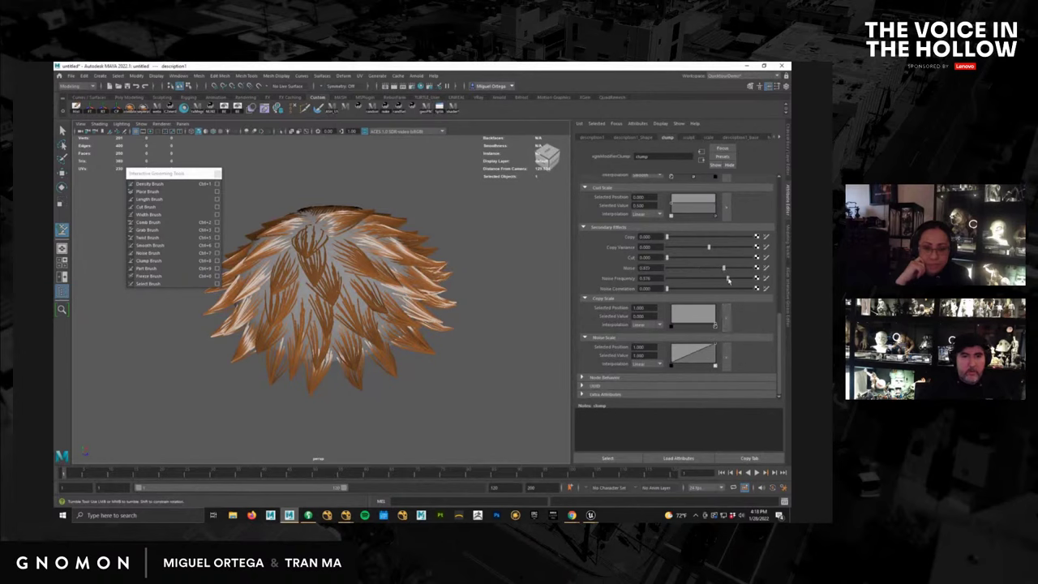
pyautogui.moveTo(536, 310)
pyautogui.keyDown('alt'); pyautogui.mouseDown()
pyautogui.moveTo(519, 315)
pyautogui.moveTo(547, 307)
pyautogui.mouseUp(); pyautogui.keyUp('alt')
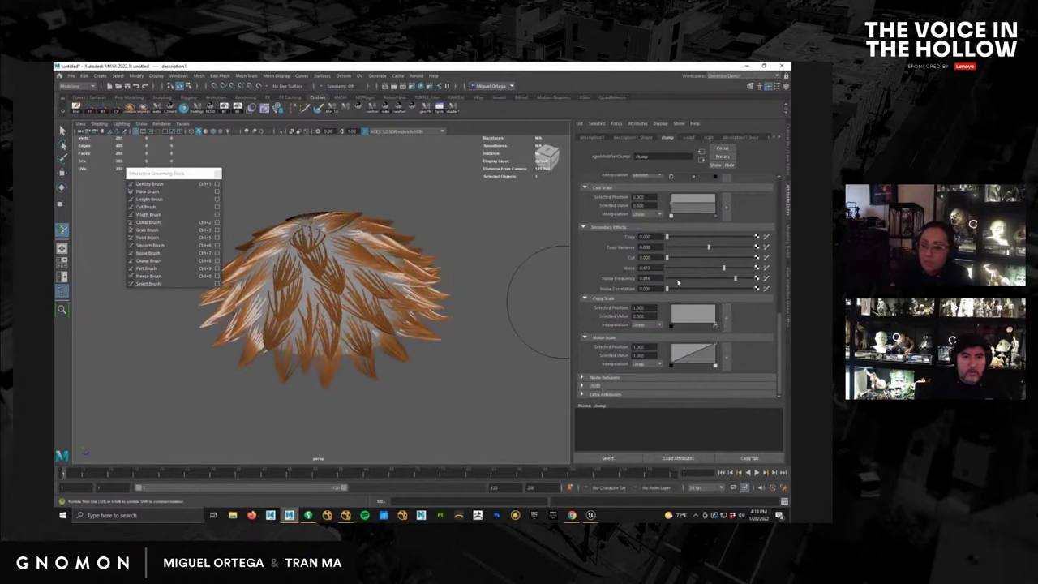
# Try clump Noise values of 50 and 20, settle on 10, and raise Noise Frequency to about 0.88.
pyautogui.doubleClick(645, 268)
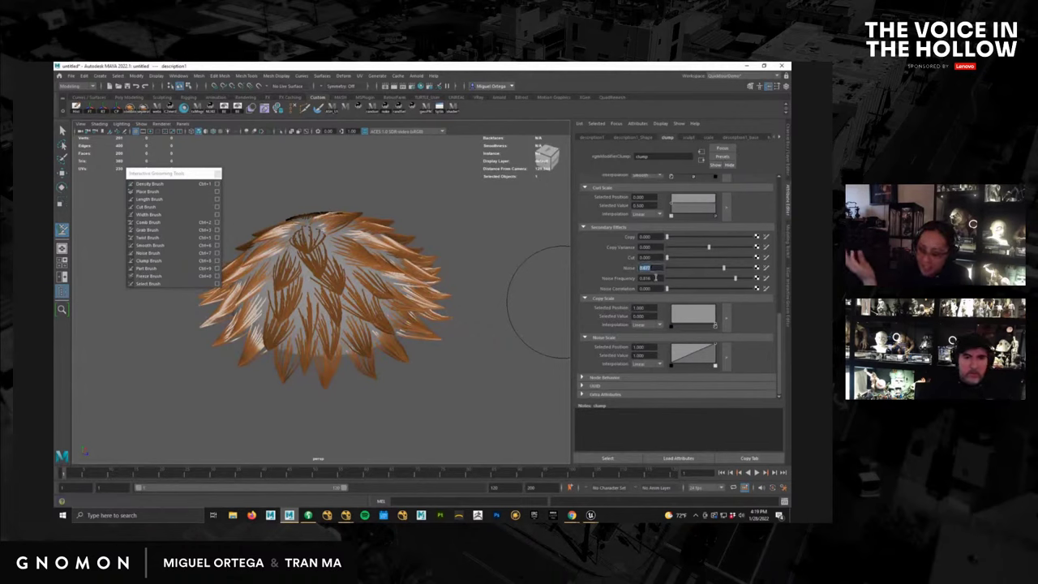
pyautogui.moveTo(654, 277); pyautogui.dragTo(614, 274)
pyautogui.doubleClick(654, 268)
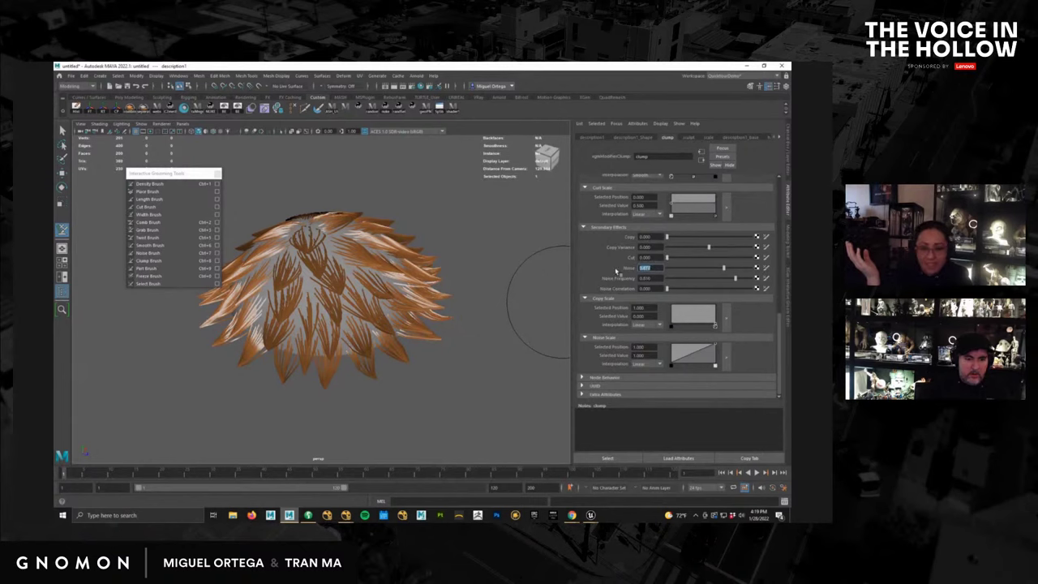
pyautogui.write('50')
pyautogui.press('Return')
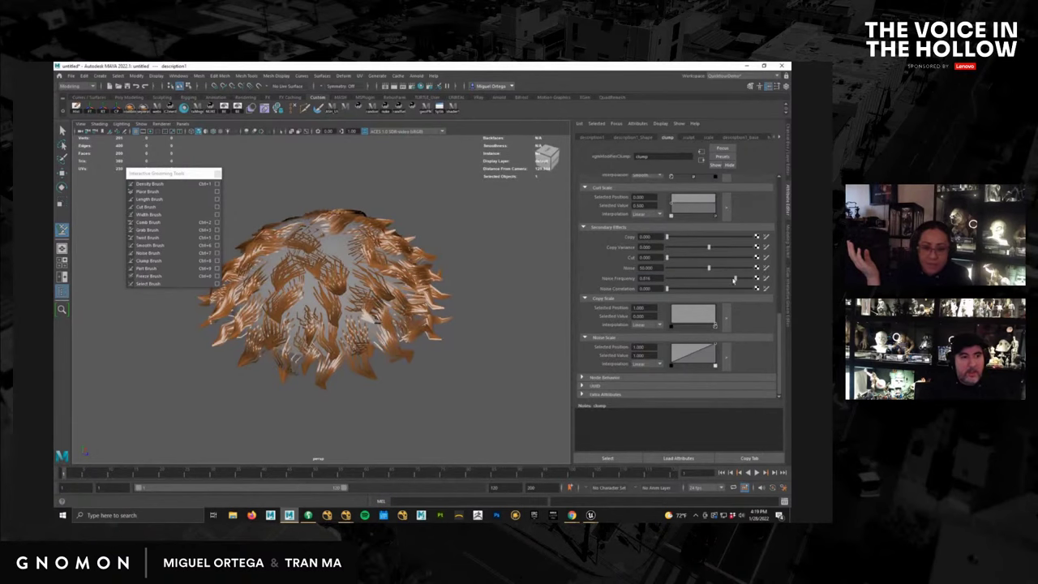
pyautogui.write('20')
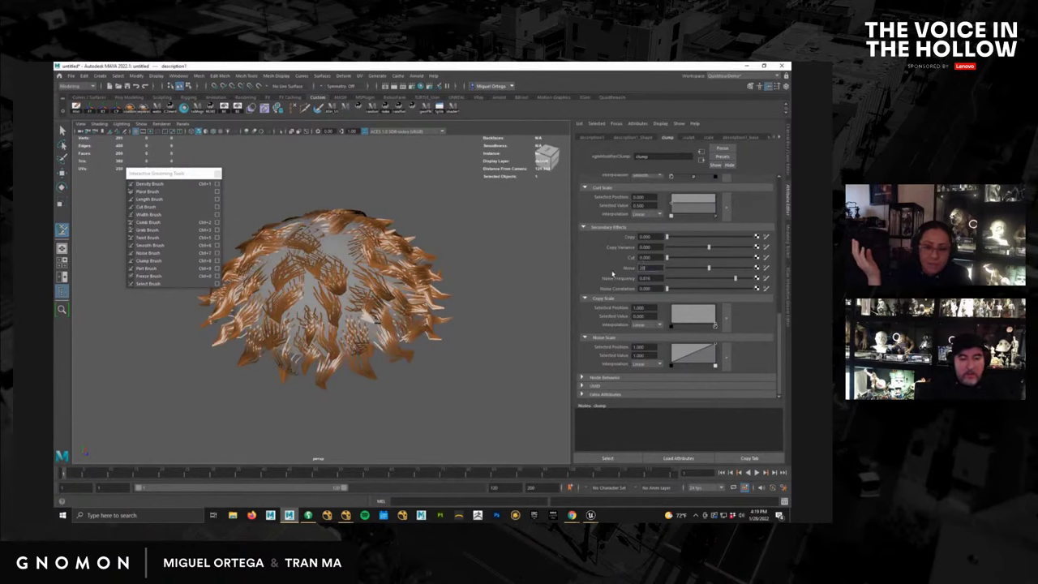
pyautogui.press('Return')
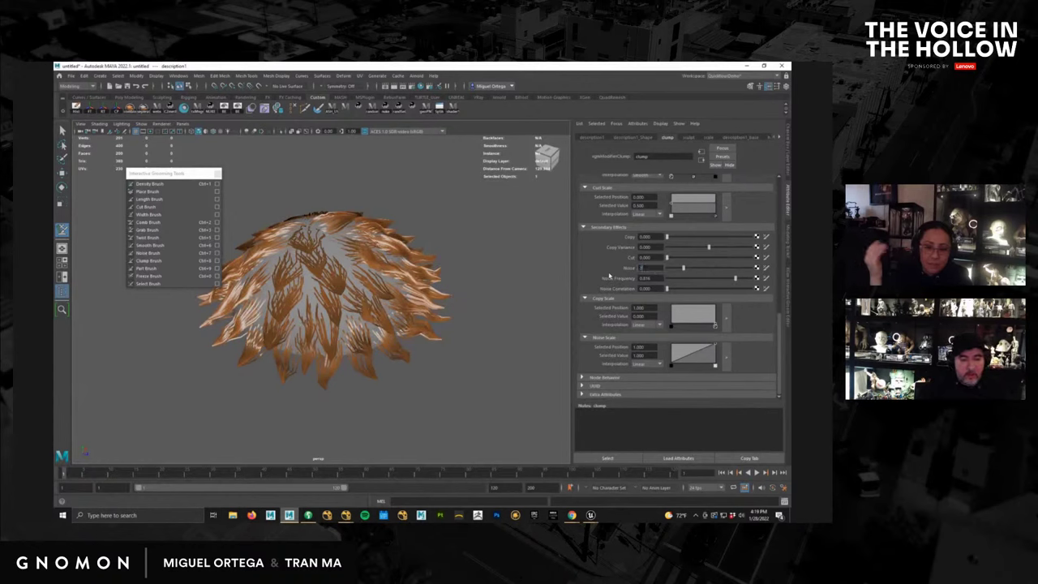
pyautogui.moveTo(463, 339)
pyautogui.keyDown('alt'); pyautogui.mouseDown()
pyautogui.moveTo(466, 318)
pyautogui.moveTo(482, 317)
pyautogui.moveTo(492, 297)
pyautogui.moveTo(500, 324)
pyautogui.moveTo(535, 312)
pyautogui.mouseUp(); pyautogui.keyUp('alt')
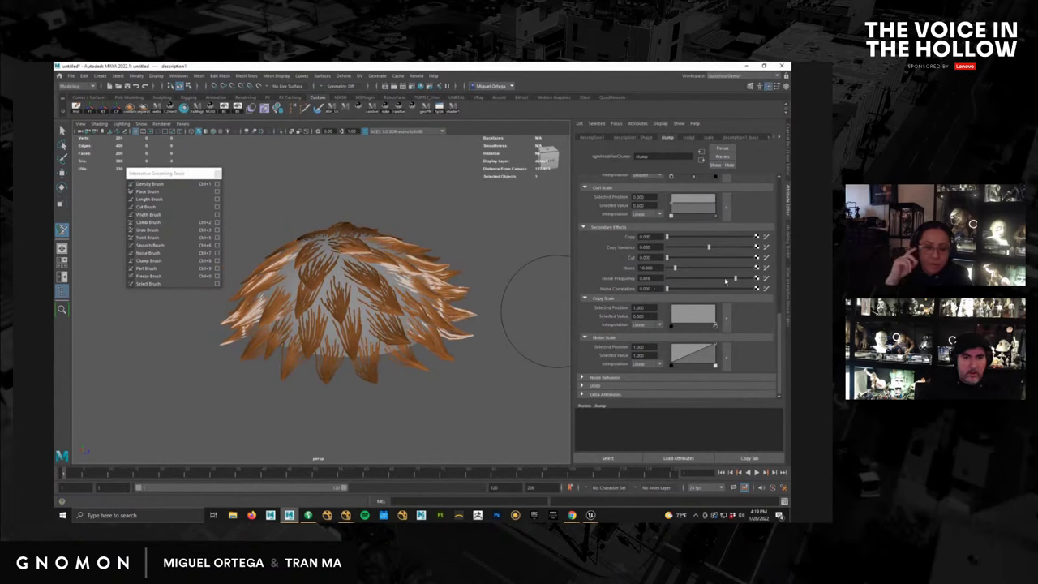
pyautogui.moveTo(735, 278)
pyautogui.mouseDown()
pyautogui.moveTo(724, 281)
pyautogui.moveTo(740, 280)
pyautogui.mouseUp()
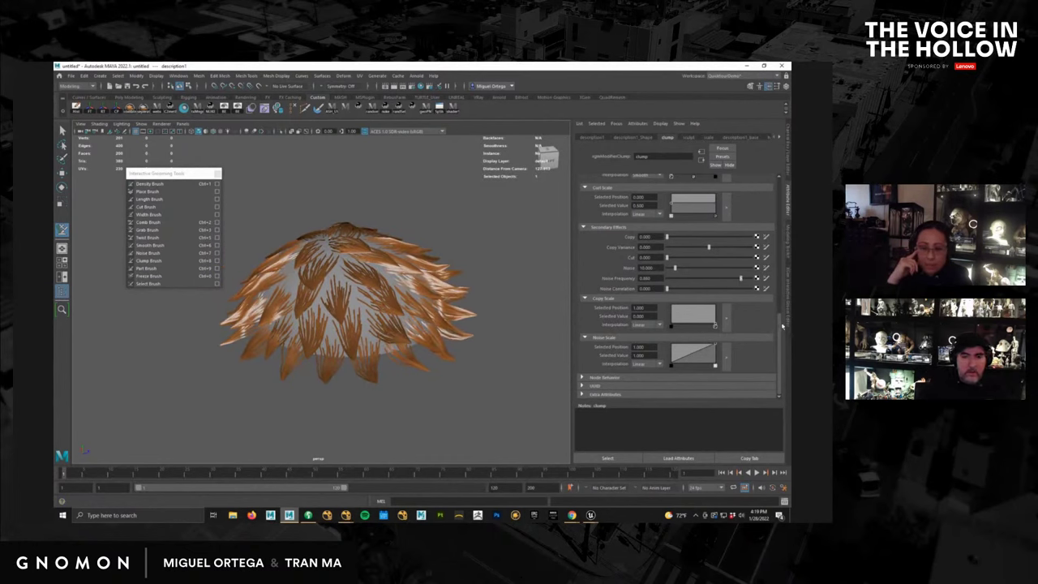
# Raise the end point of the Clump Scale ramp to about the level of its start point.
pyautogui.scroll(10, 780, 329)
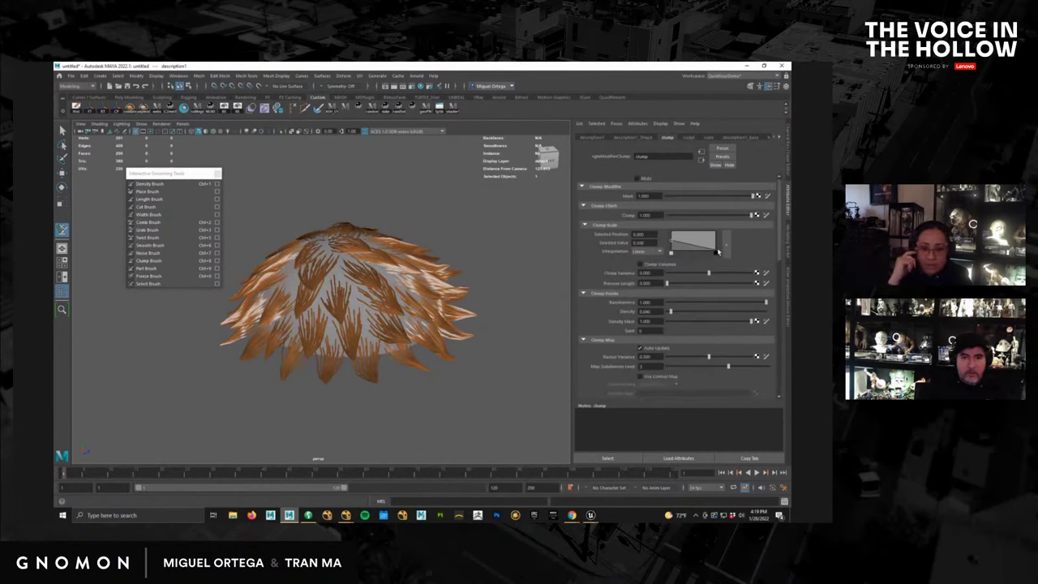
pyautogui.moveTo(716, 252); pyautogui.dragTo(721, 245)
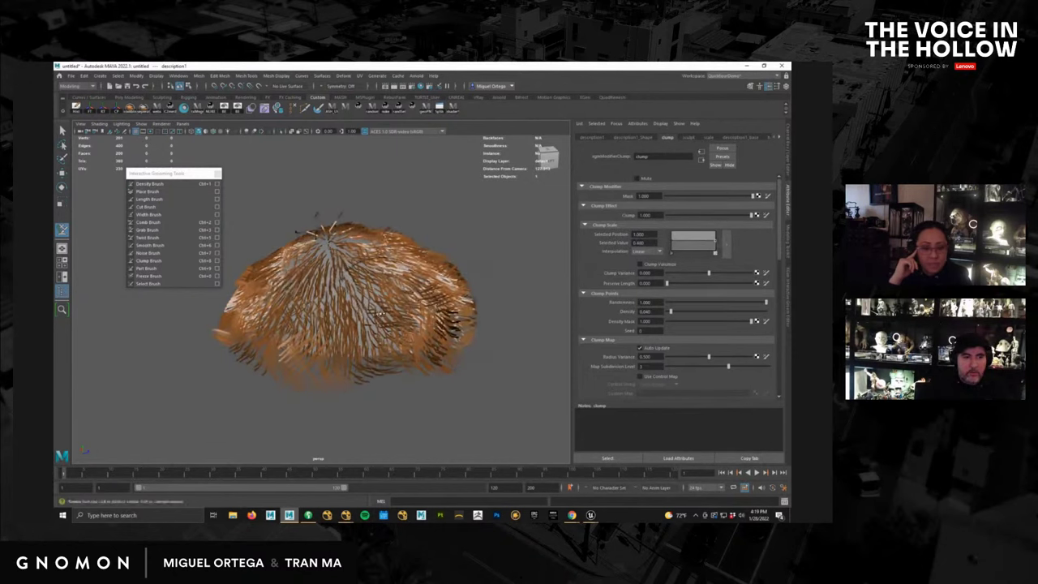
pyautogui.keyDown('alt'); pyautogui.moveTo(503, 324); pyautogui.dragTo(362, 225); pyautogui.keyUp('alt')
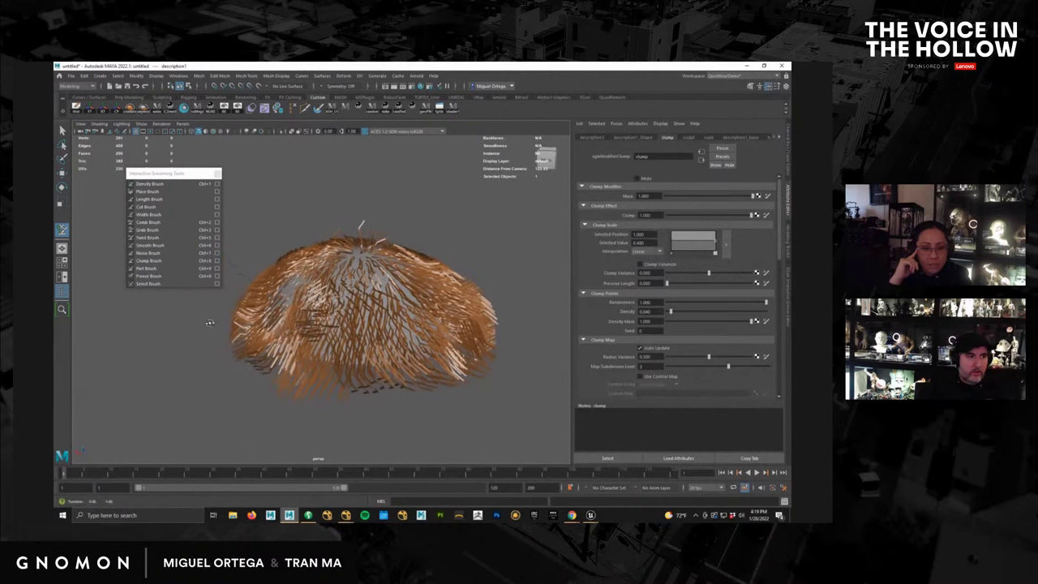
# Activate the Grab Brush and look over the dome's splines from several sides.
pyautogui.click(139, 231)
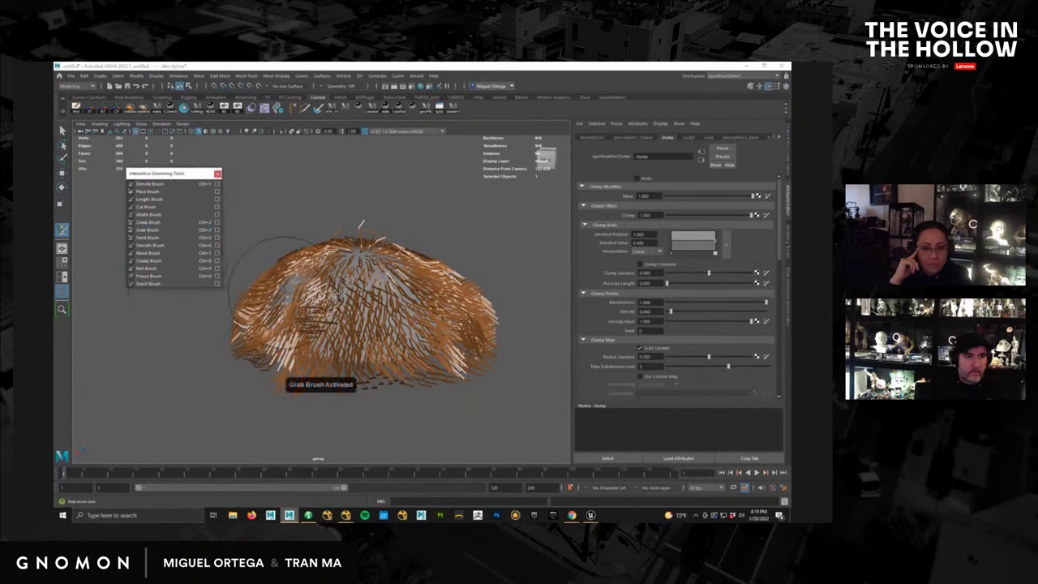
pyautogui.keyDown('alt'); pyautogui.moveTo(326, 295); pyautogui.dragTo(415, 287); pyautogui.keyUp('alt')
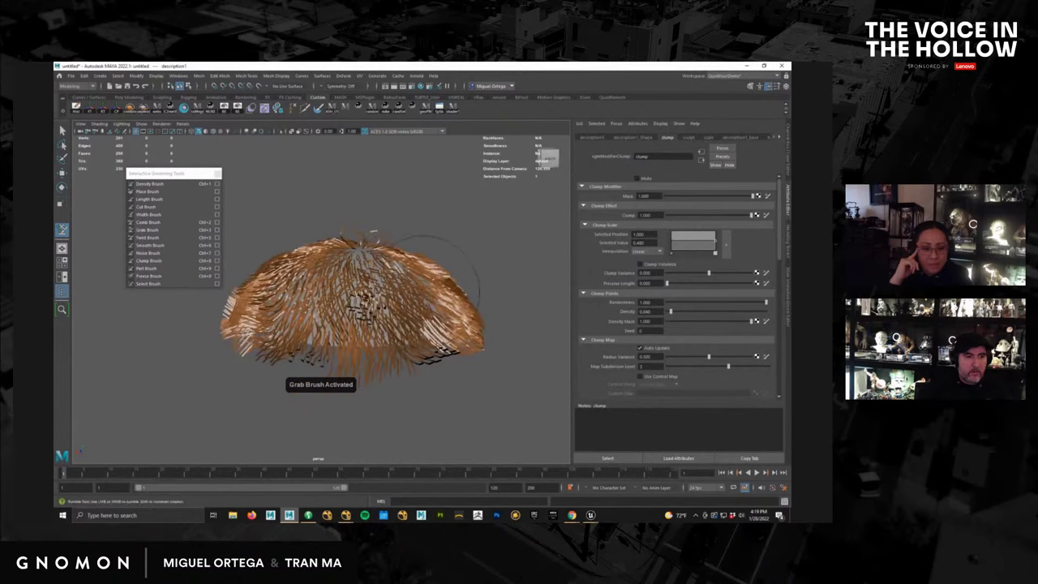
pyautogui.moveTo(373, 233)
pyautogui.keyDown('alt'); pyautogui.mouseDown()
pyautogui.moveTo(369, 263)
pyautogui.moveTo(362, 225)
pyautogui.mouseUp(); pyautogui.keyUp('alt')
pyautogui.moveTo(397, 302)
pyautogui.keyDown('alt'); pyautogui.mouseDown()
pyautogui.moveTo(426, 303)
pyautogui.moveTo(442, 322)
pyautogui.mouseUp(); pyautogui.keyUp('alt')
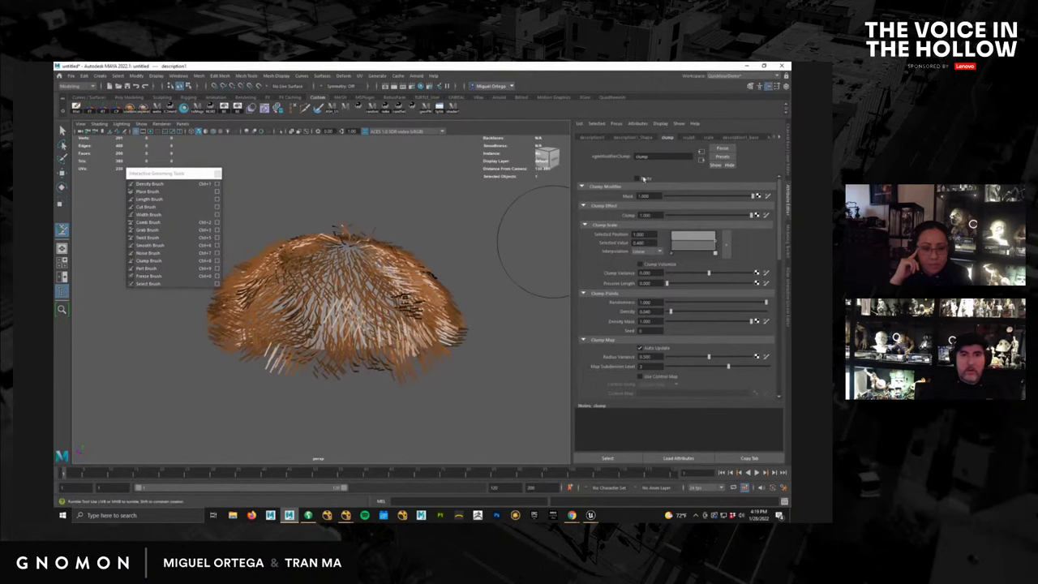
# In the description's shape attributes, set Taper to about 0.84, Taper Start to about 0.70 and Width Scale to about 0.39.
pyautogui.click(688, 137)
pyautogui.click(707, 137)
pyautogui.click(728, 138)
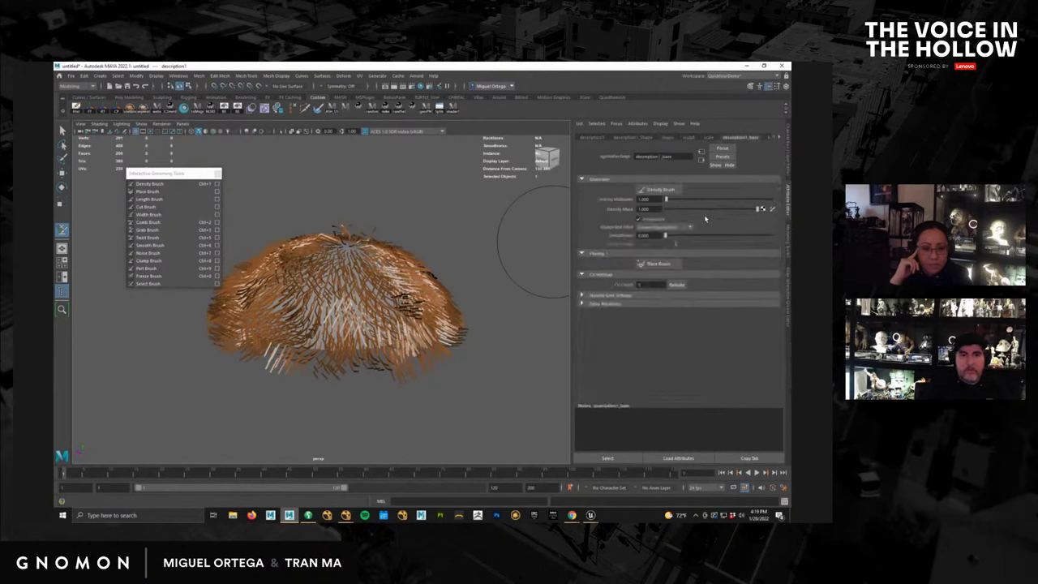
pyautogui.keyDown('alt'); pyautogui.moveTo(531, 257); pyautogui.dragTo(555, 246, button='right'); pyautogui.keyUp('alt')
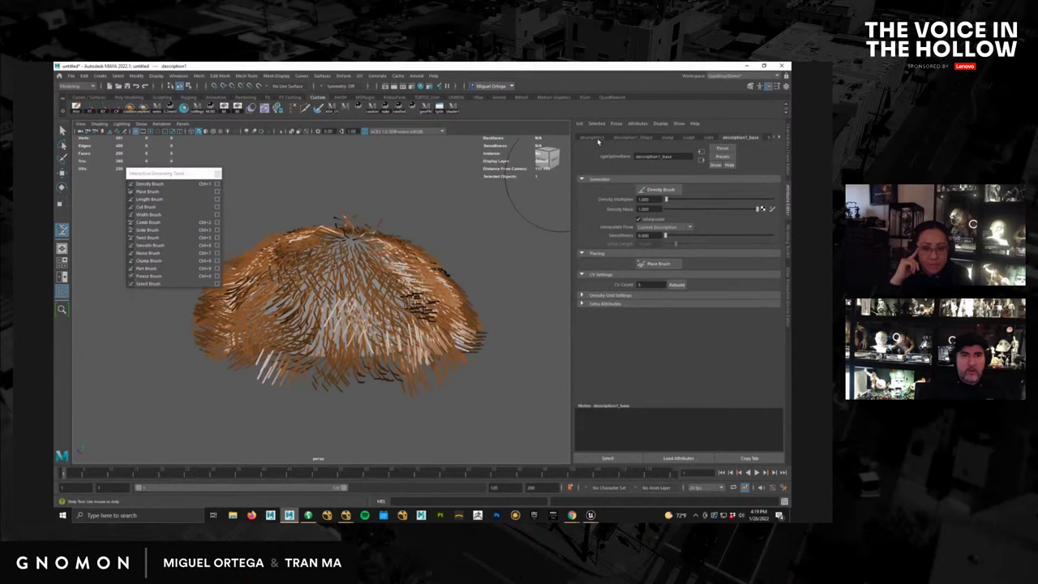
pyautogui.click(629, 138)
pyautogui.keyDown('alt'); pyautogui.moveTo(509, 273); pyautogui.dragTo(514, 284); pyautogui.keyUp('alt')
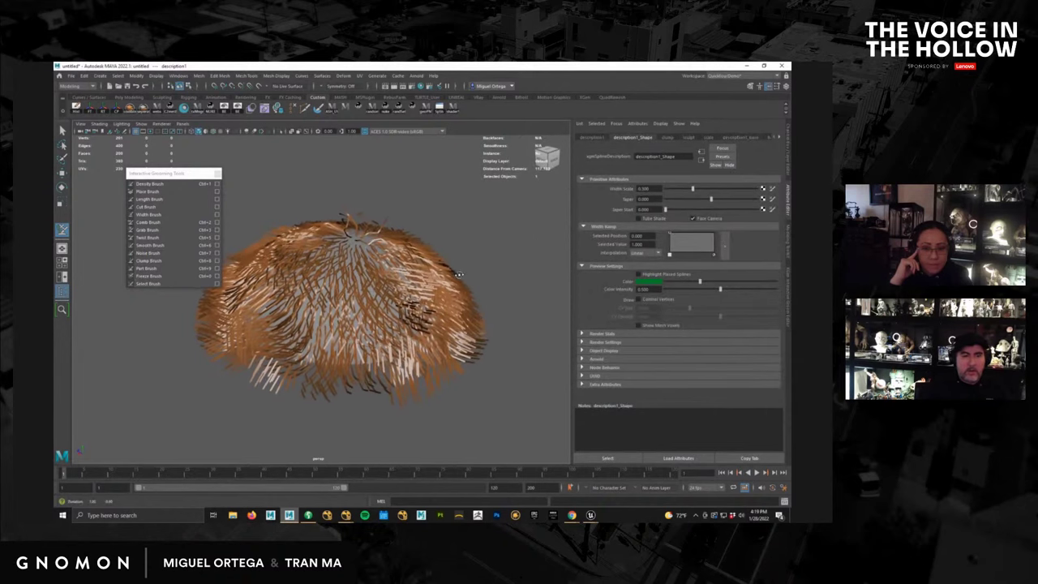
pyautogui.keyDown('alt'); pyautogui.moveTo(486, 292); pyautogui.dragTo(509, 308, button='right'); pyautogui.keyUp('alt')
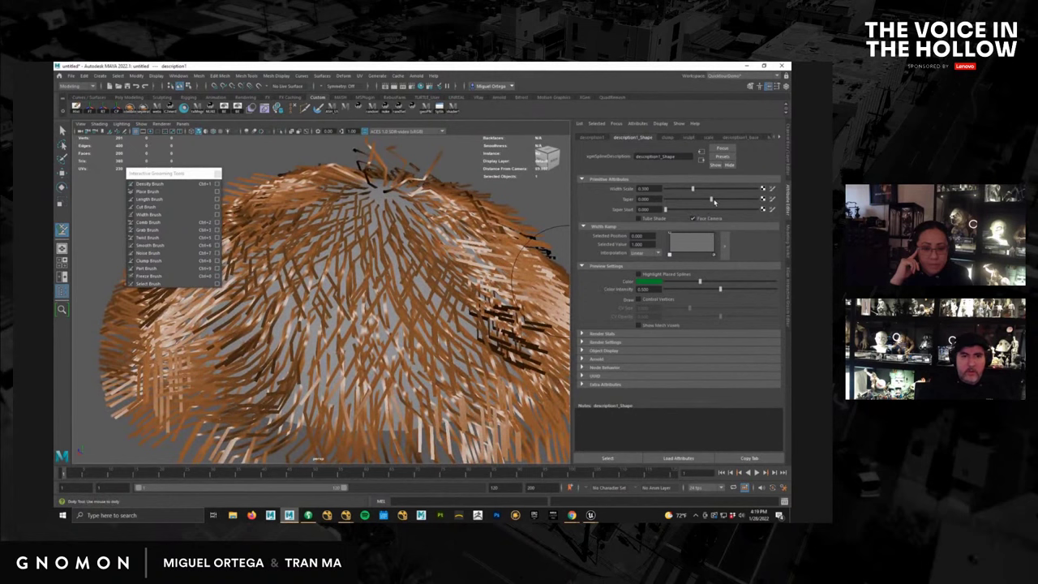
pyautogui.moveTo(715, 201); pyautogui.dragTo(741, 201)
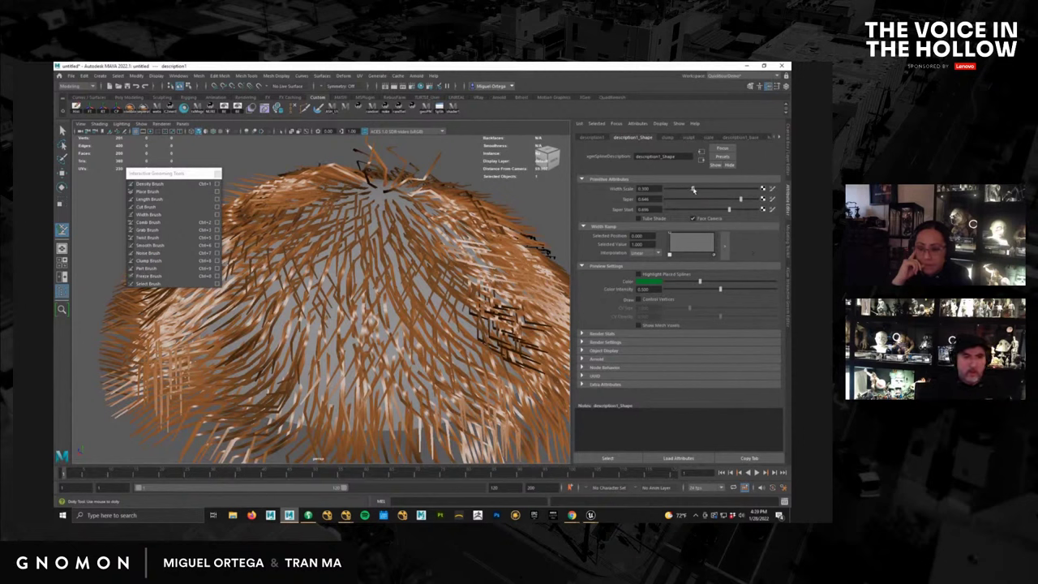
pyautogui.moveTo(695, 189); pyautogui.dragTo(699, 189)
pyautogui.keyDown('alt'); pyautogui.moveTo(455, 309); pyautogui.dragTo(393, 325, button='right'); pyautogui.keyUp('alt')
pyautogui.moveTo(394, 348)
pyautogui.keyDown('alt'); pyautogui.mouseDown()
pyautogui.moveTo(362, 331)
pyautogui.moveTo(357, 357)
pyautogui.moveTo(389, 364)
pyautogui.mouseUp(); pyautogui.keyUp('alt')
pyautogui.keyDown('alt'); pyautogui.moveTo(390, 363); pyautogui.dragTo(342, 350, button='right'); pyautogui.keyUp('alt')
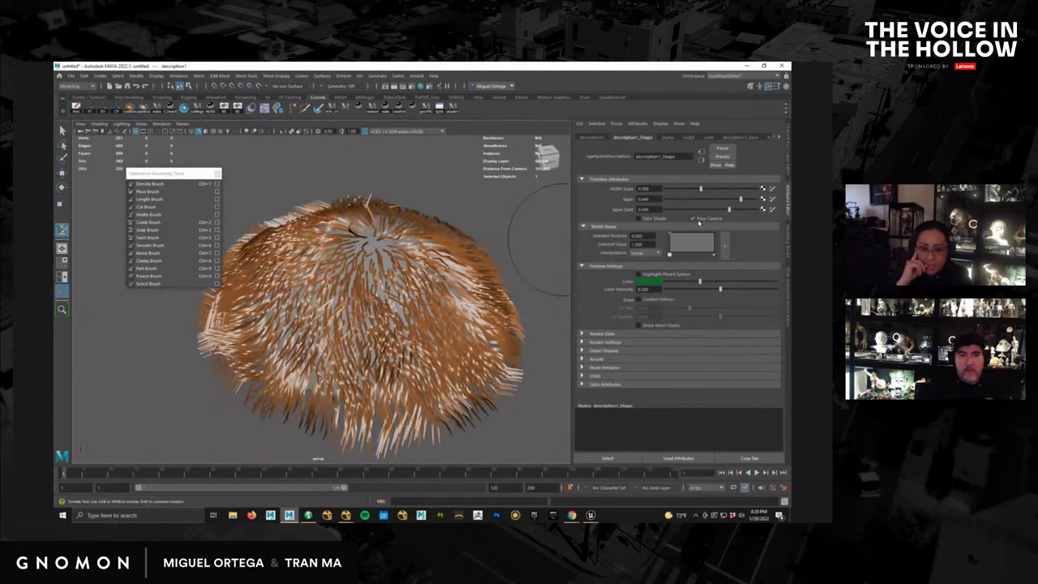
# Switch the Face Camera option off to compare the splines' look, and switch it back on.
pyautogui.click(701, 221)
pyautogui.moveTo(537, 304)
pyautogui.keyDown('alt'); pyautogui.mouseDown()
pyautogui.moveTo(523, 333)
pyautogui.moveTo(512, 294)
pyautogui.moveTo(528, 318)
pyautogui.mouseUp(); pyautogui.keyUp('alt')
pyautogui.click(712, 220)
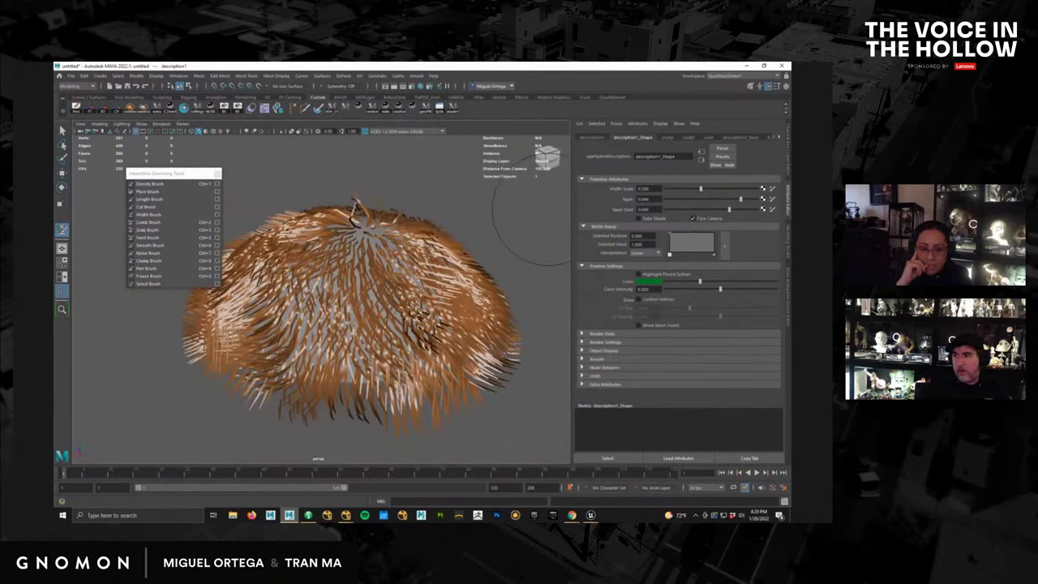
# Add a Noise modifier to the groom description and open its attributes.
pyautogui.click(667, 138)
pyautogui.click(708, 139)
pyautogui.click(740, 139)
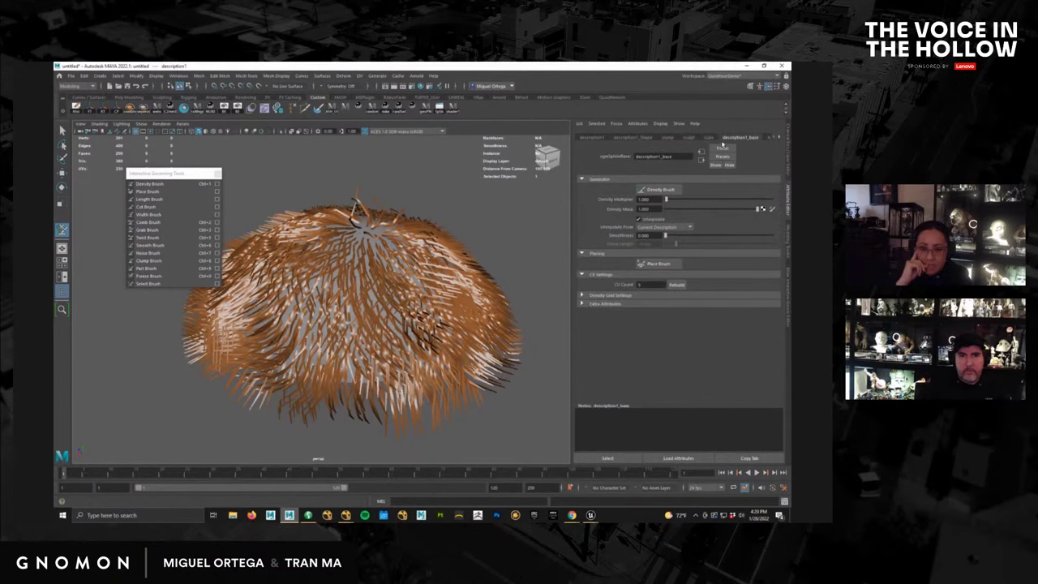
pyautogui.click(784, 300)
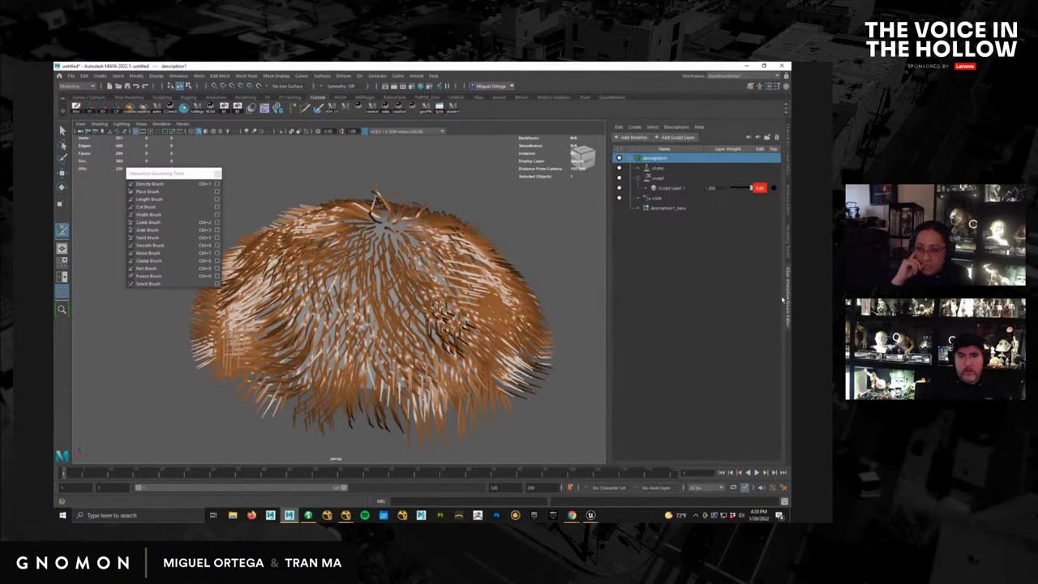
pyautogui.click(634, 137)
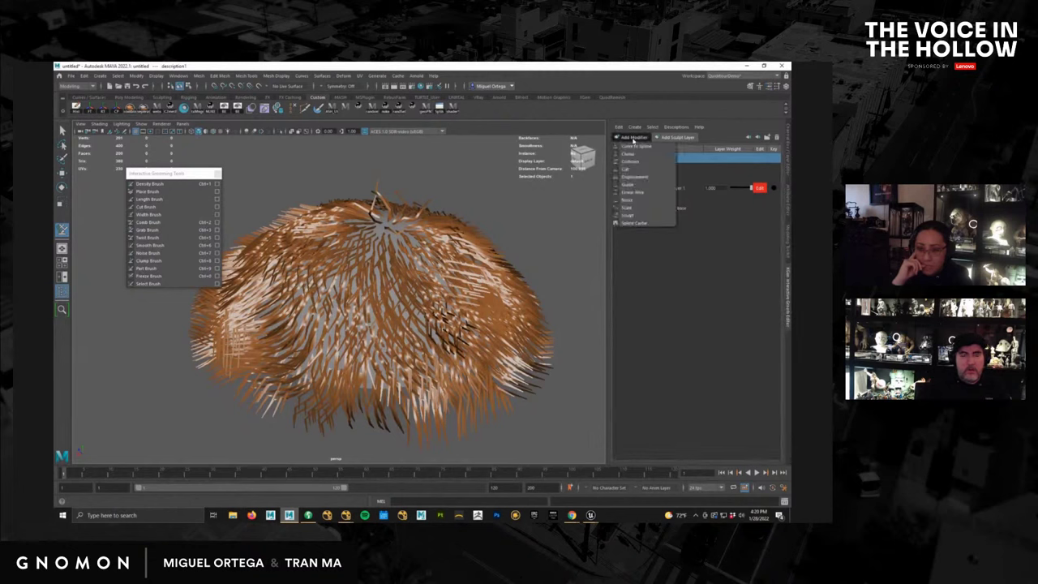
pyautogui.click(636, 200)
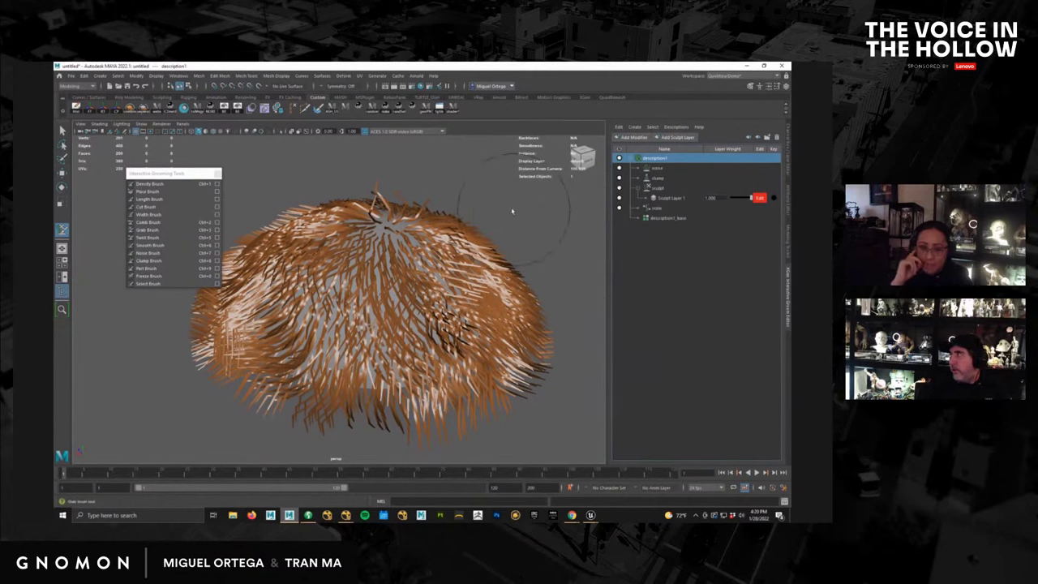
pyautogui.doubleClick(657, 168)
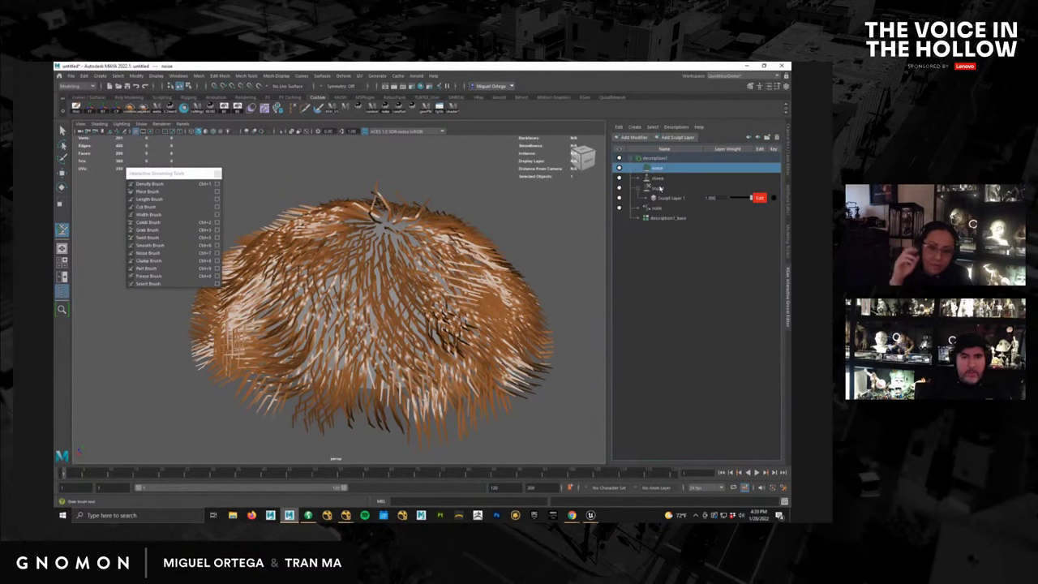
# Set the Noise modifier's Magnitude to about 5.4 and its Frequency to about 2.6, checking the dome's splines.
pyautogui.keyDown('alt'); pyautogui.moveTo(462, 299); pyautogui.dragTo(448, 305); pyautogui.keyUp('alt')
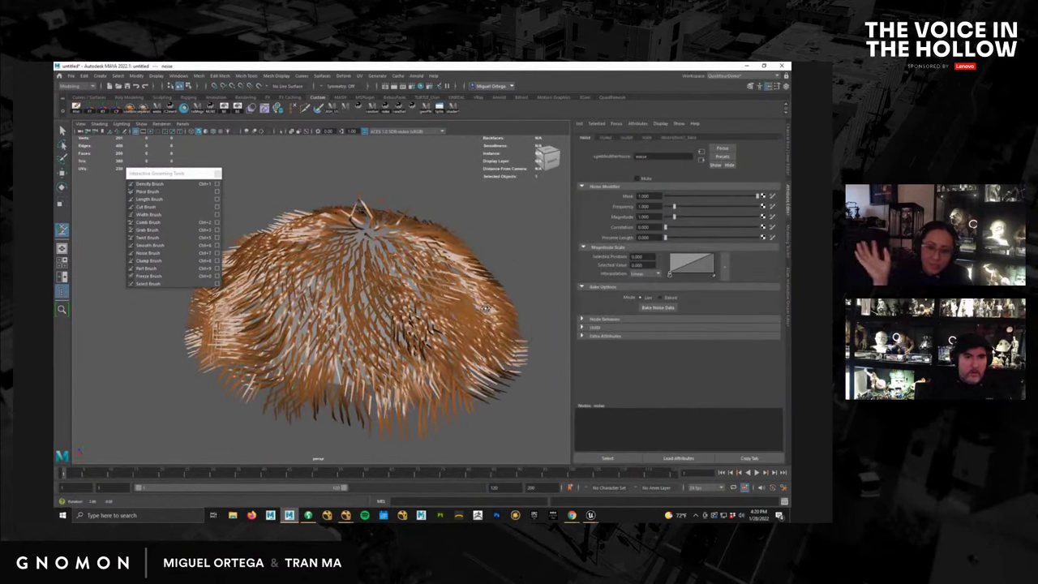
pyautogui.keyDown('alt'); pyautogui.moveTo(409, 304); pyautogui.dragTo(433, 307, button='right'); pyautogui.keyUp('alt')
pyautogui.keyDown('alt'); pyautogui.moveTo(426, 300); pyautogui.dragTo(432, 312); pyautogui.keyUp('alt')
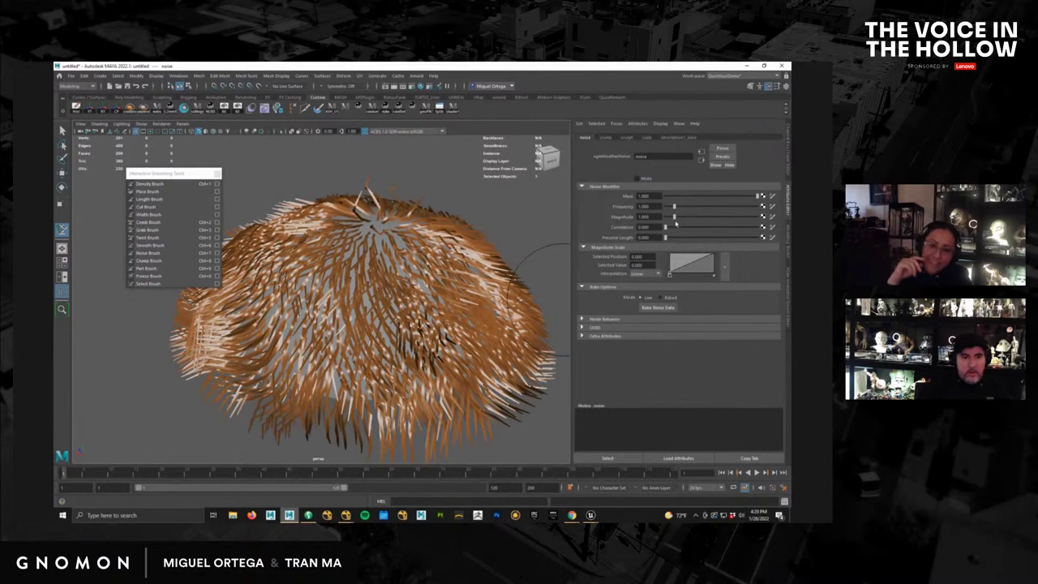
pyautogui.moveTo(674, 218); pyautogui.dragTo(726, 220)
pyautogui.keyDown('alt'); pyautogui.moveTo(446, 285); pyautogui.dragTo(414, 332, button='right'); pyautogui.keyUp('alt')
pyautogui.keyDown('alt'); pyautogui.moveTo(413, 347); pyautogui.dragTo(491, 389); pyautogui.keyUp('alt')
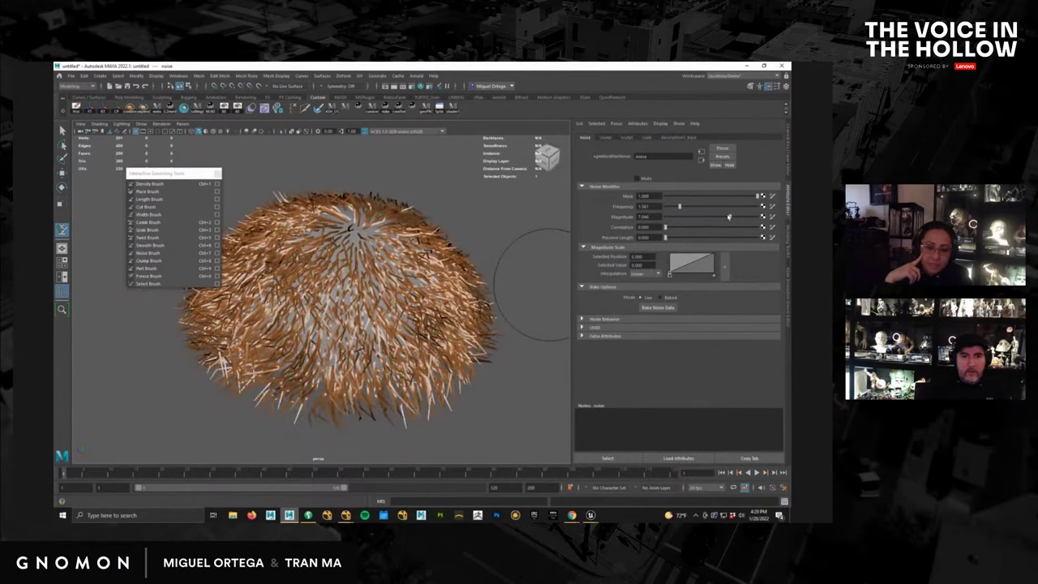
pyautogui.moveTo(729, 217); pyautogui.dragTo(691, 211)
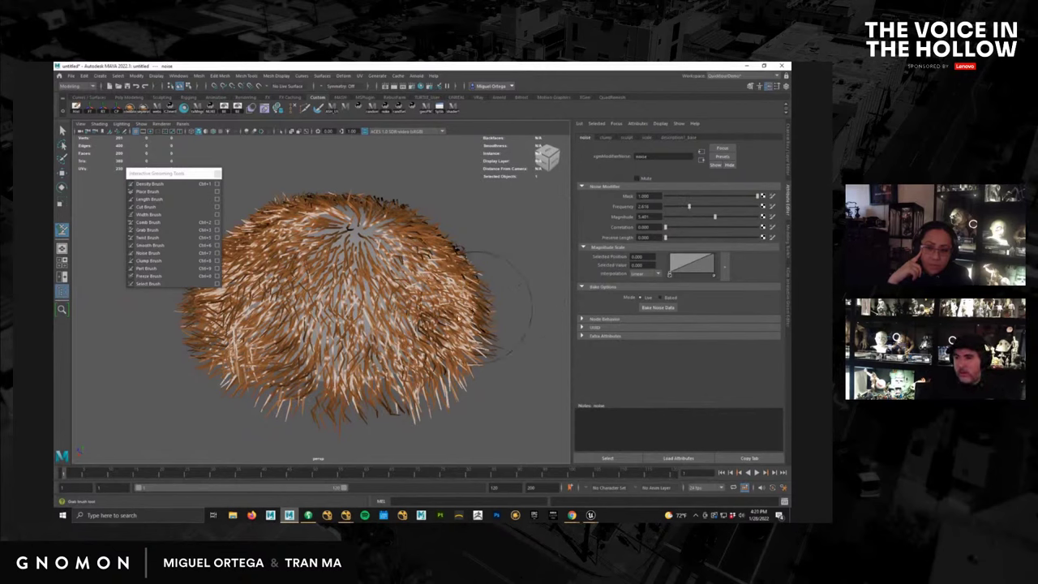
pyautogui.moveTo(478, 306)
pyautogui.keyDown('alt'); pyautogui.mouseDown()
pyautogui.moveTo(480, 285)
pyautogui.moveTo(486, 306)
pyautogui.moveTo(476, 290)
pyautogui.moveTo(540, 235)
pyautogui.mouseUp(); pyautogui.keyUp('alt')
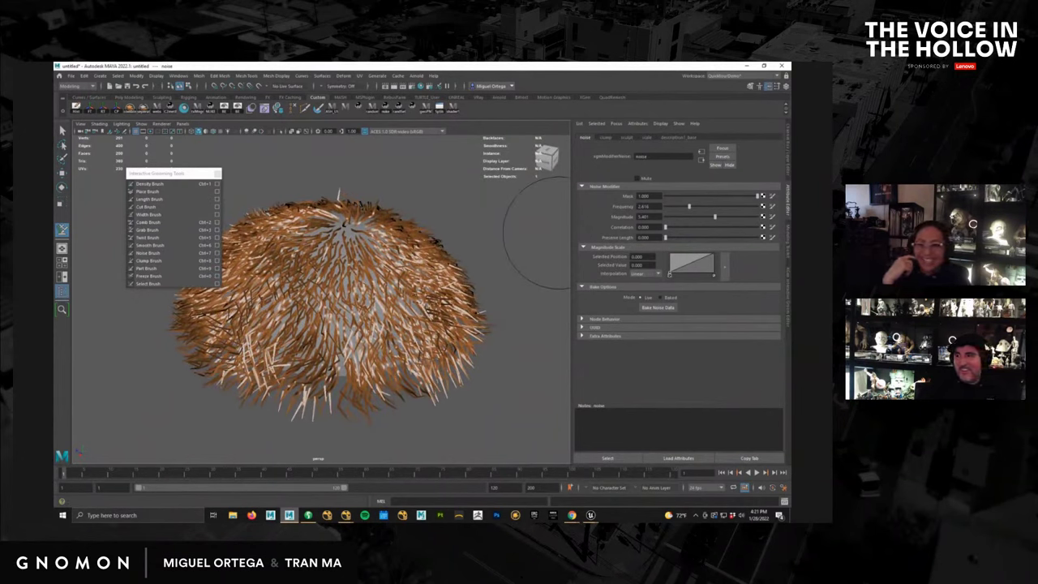
# Raise the Density Multiplier in the description's base attributes to 1.5.
pyautogui.click(643, 137)
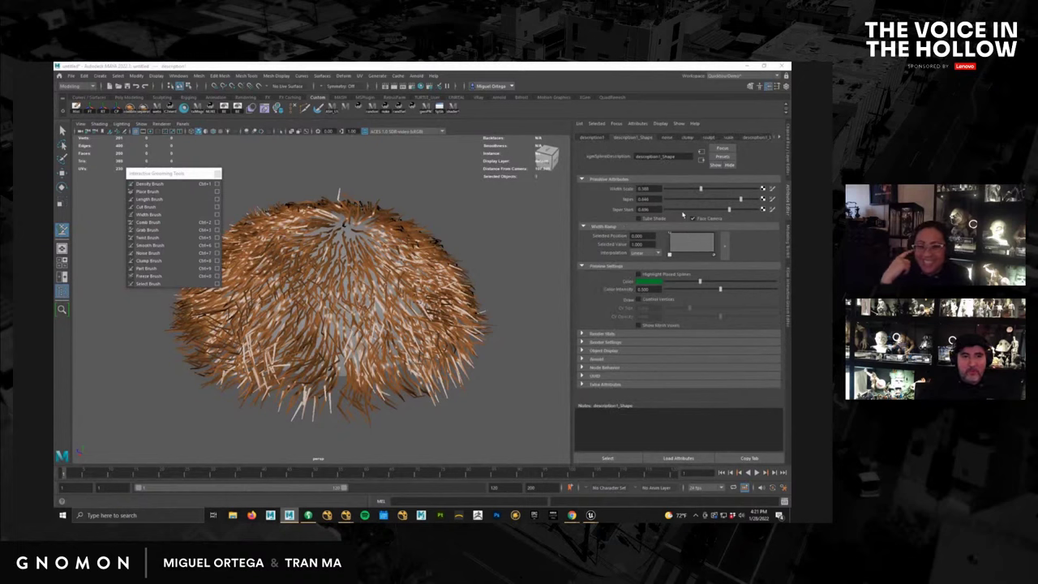
pyautogui.click(753, 138)
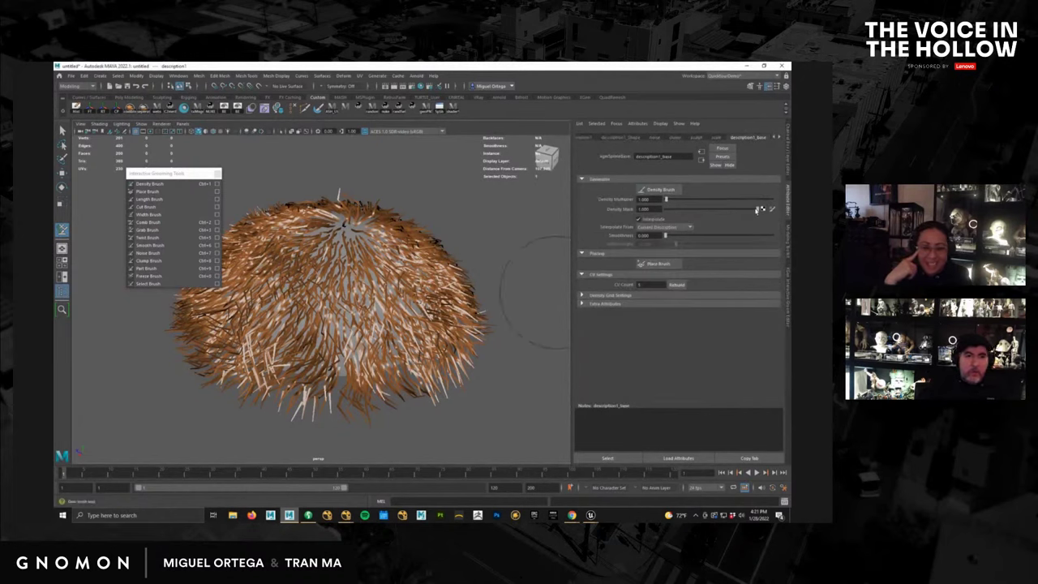
pyautogui.moveTo(758, 209)
pyautogui.mouseDown()
pyautogui.moveTo(719, 210)
pyautogui.moveTo(768, 215)
pyautogui.moveTo(668, 210)
pyautogui.moveTo(760, 209)
pyautogui.mouseUp()
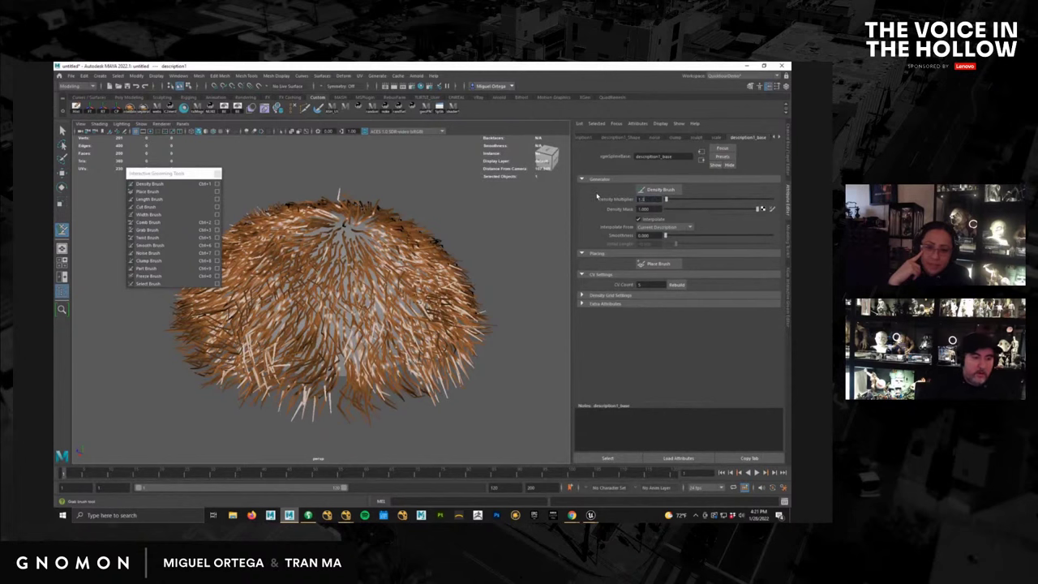
pyautogui.press('Return')
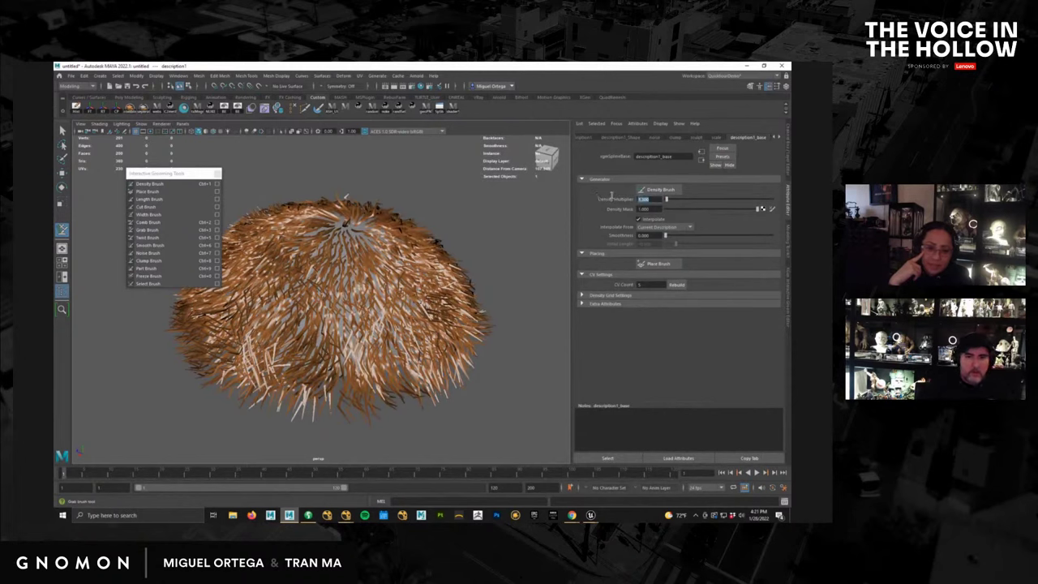
pyautogui.write('.5')
pyautogui.press('Return')
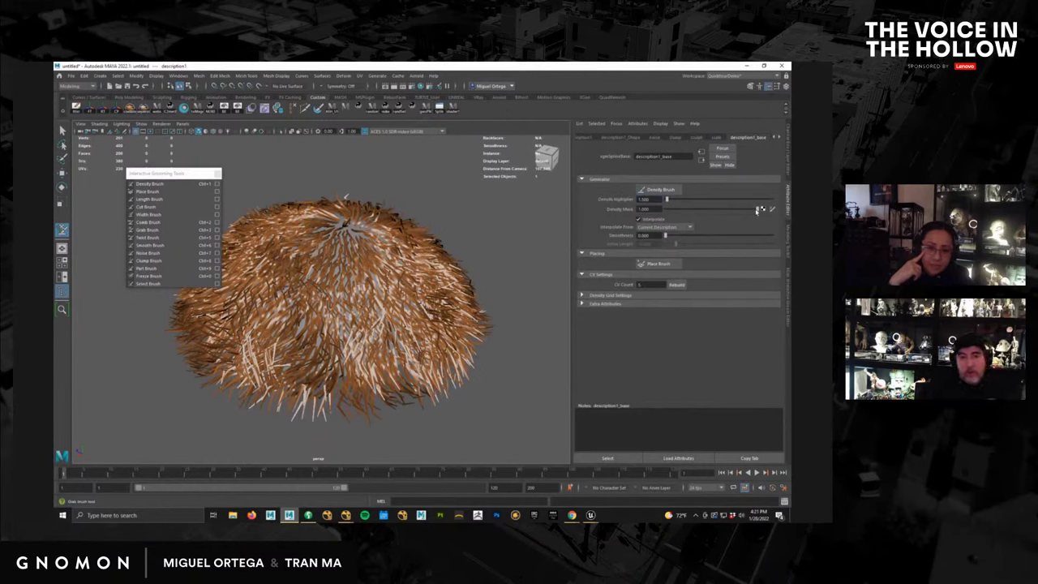
pyautogui.moveTo(757, 210)
pyautogui.mouseDown()
pyautogui.moveTo(652, 217)
pyautogui.moveTo(759, 209)
pyautogui.mouseUp()
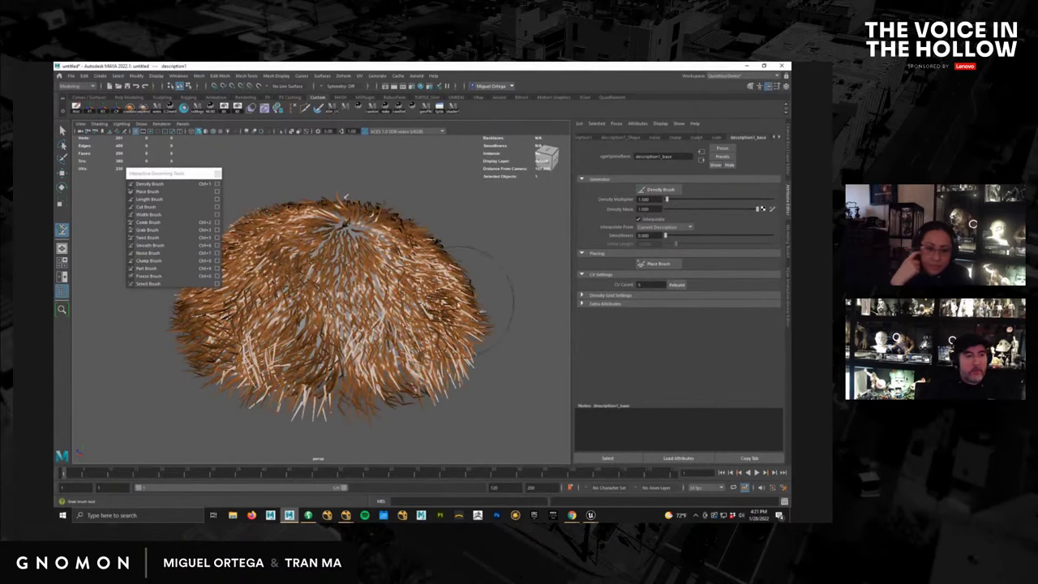
# Look over the denser dome and open the Convert Interactive Groom to Polygons options, leaving them without converting.
pyautogui.moveTo(459, 306)
pyautogui.keyDown('alt'); pyautogui.mouseDown()
pyautogui.moveTo(465, 298)
pyautogui.moveTo(462, 310)
pyautogui.mouseUp(); pyautogui.keyUp('alt')
pyautogui.keyDown('alt'); pyautogui.moveTo(462, 310); pyautogui.dragTo(436, 300, button='right'); pyautogui.keyUp('alt')
pyautogui.keyDown('alt'); pyautogui.moveTo(436, 300); pyautogui.dragTo(145, 334); pyautogui.keyUp('alt')
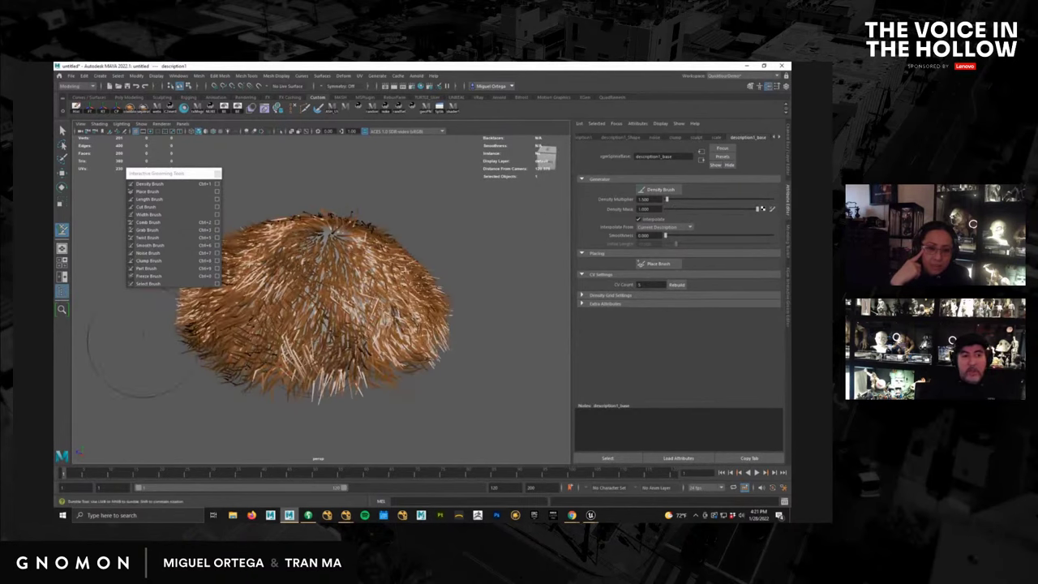
pyautogui.keyDown('alt'); pyautogui.moveTo(381, 243); pyautogui.dragTo(398, 268); pyautogui.keyUp('alt')
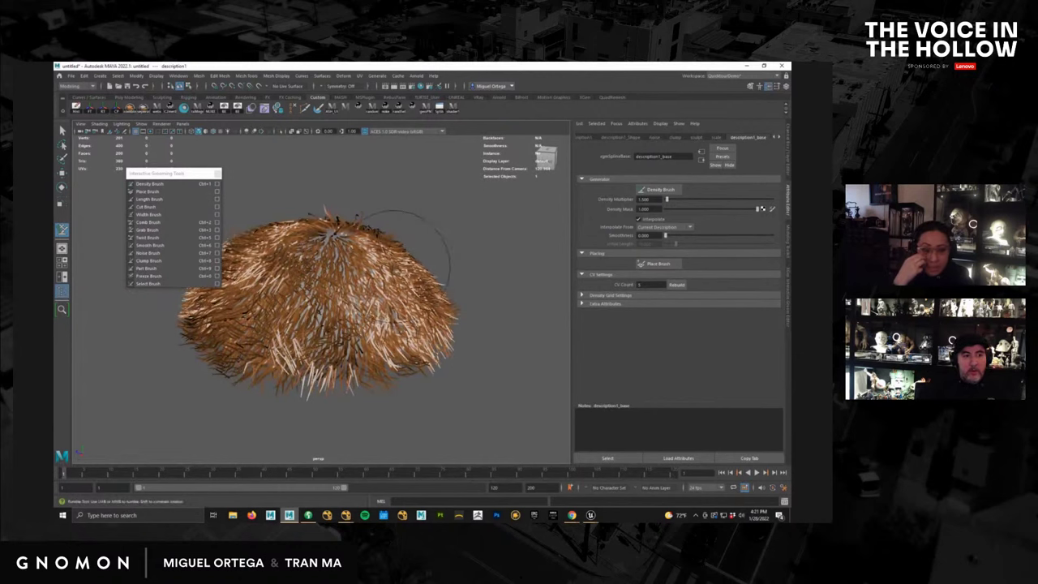
pyautogui.click(375, 76)
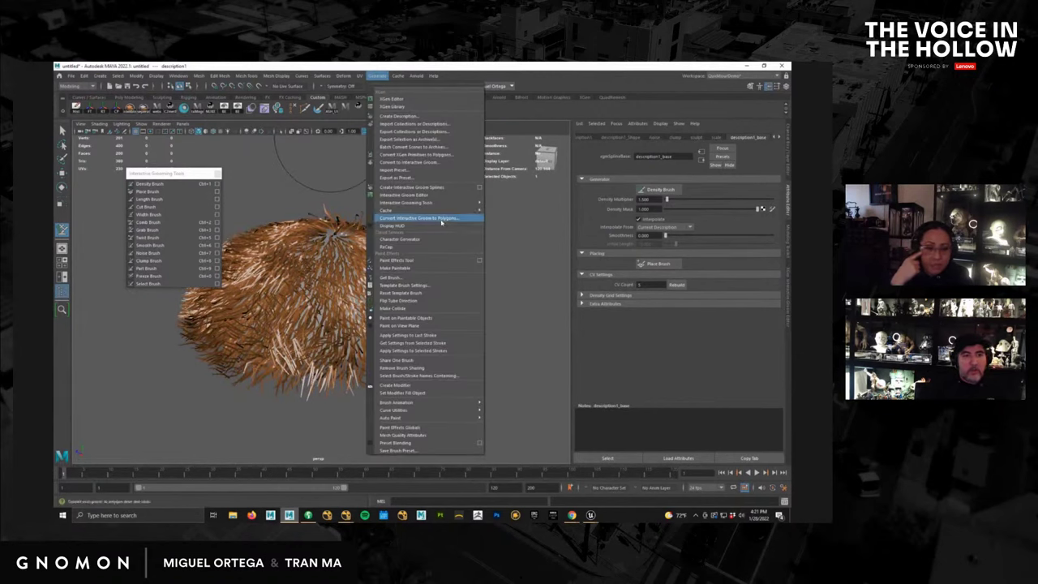
pyautogui.click(442, 221)
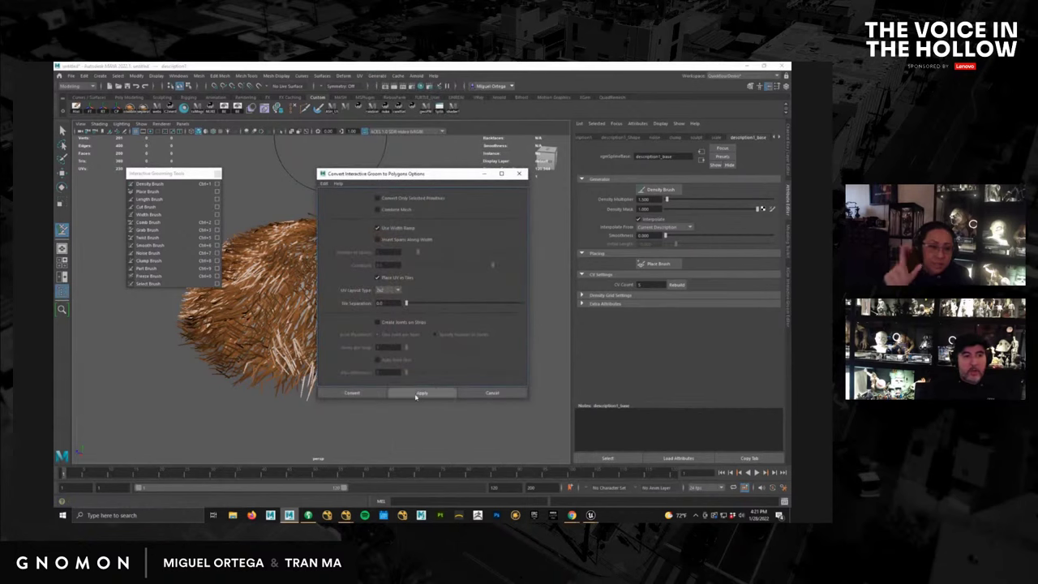
pyautogui.click(481, 394)
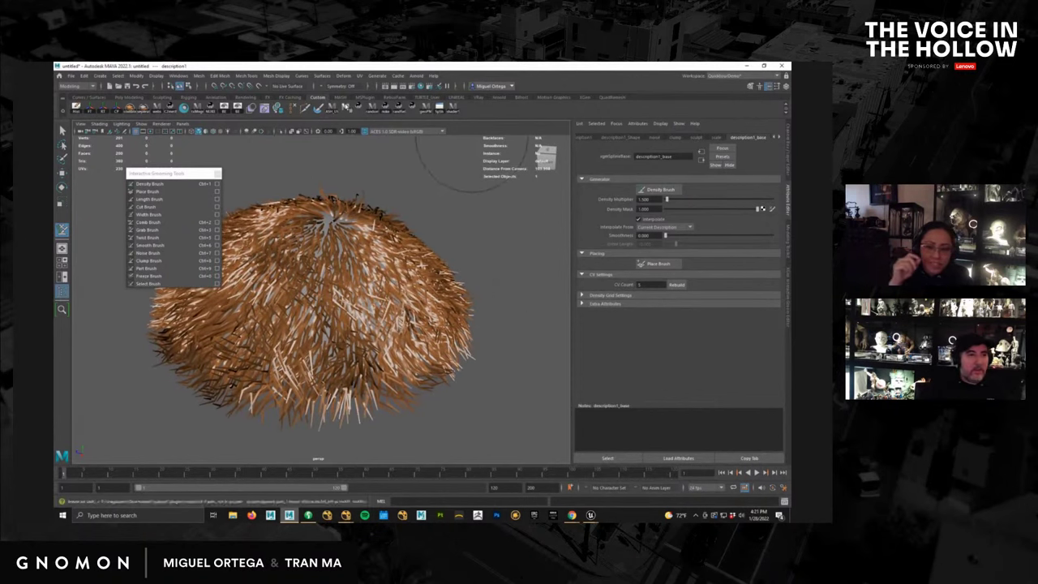
# Open the Twist Brush settings and arrange the grooming windows clear of the dome and the description's attributes.
pyautogui.keyDown('alt'); pyautogui.moveTo(502, 308); pyautogui.dragTo(438, 280); pyautogui.keyUp('alt')
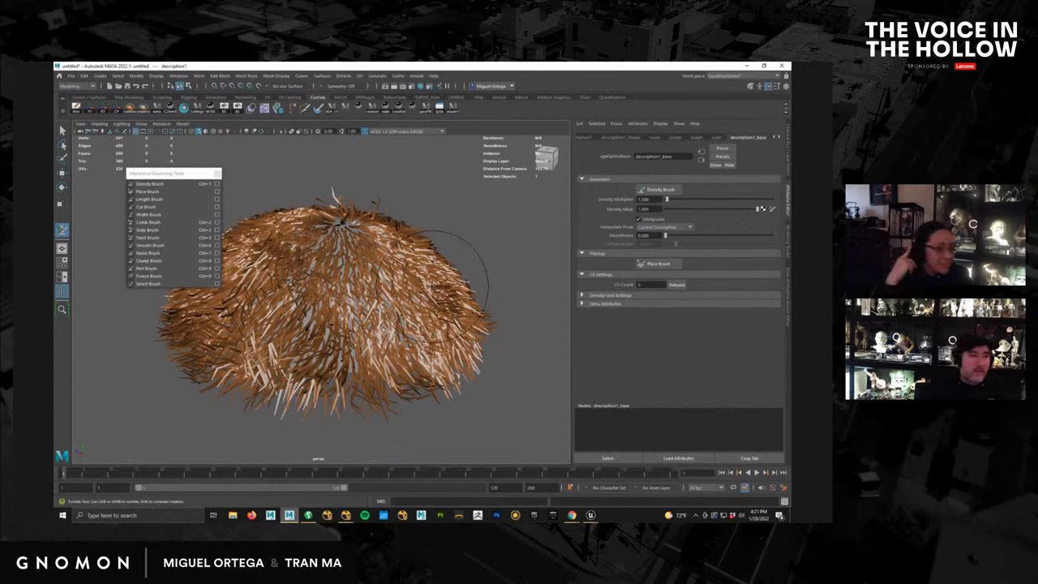
pyautogui.keyDown('alt'); pyautogui.moveTo(414, 300); pyautogui.dragTo(390, 305); pyautogui.keyUp('alt')
pyautogui.keyDown('alt'); pyautogui.moveTo(390, 304); pyautogui.dragTo(363, 310); pyautogui.keyUp('alt')
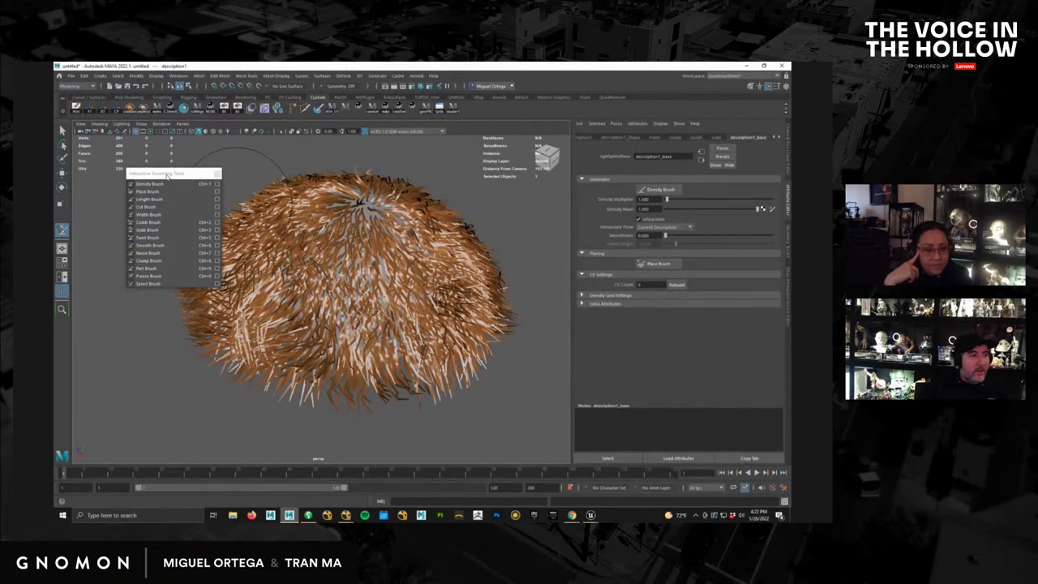
pyautogui.moveTo(166, 253); pyautogui.dragTo(663, 260)
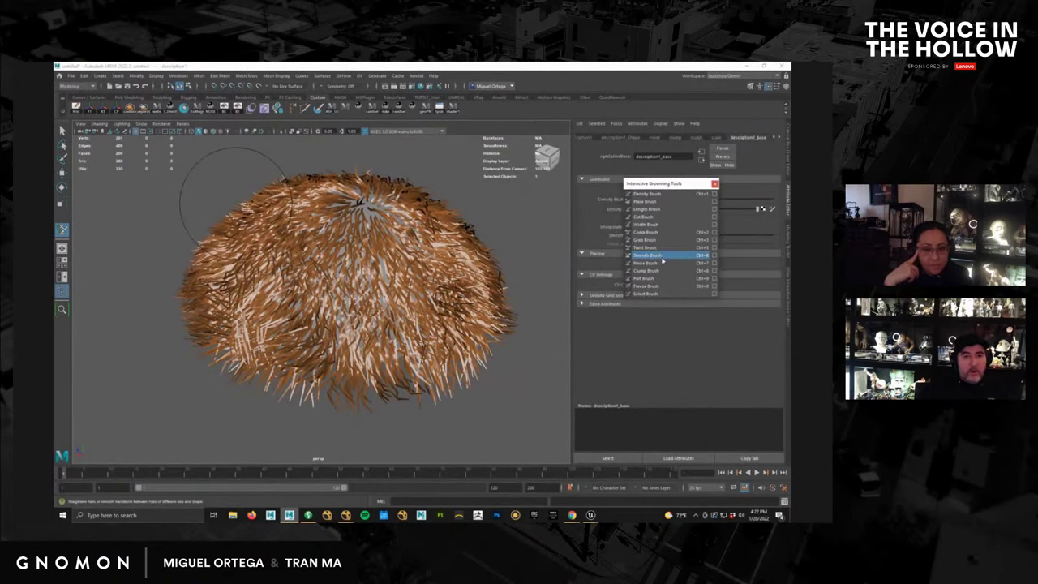
pyautogui.click(713, 248)
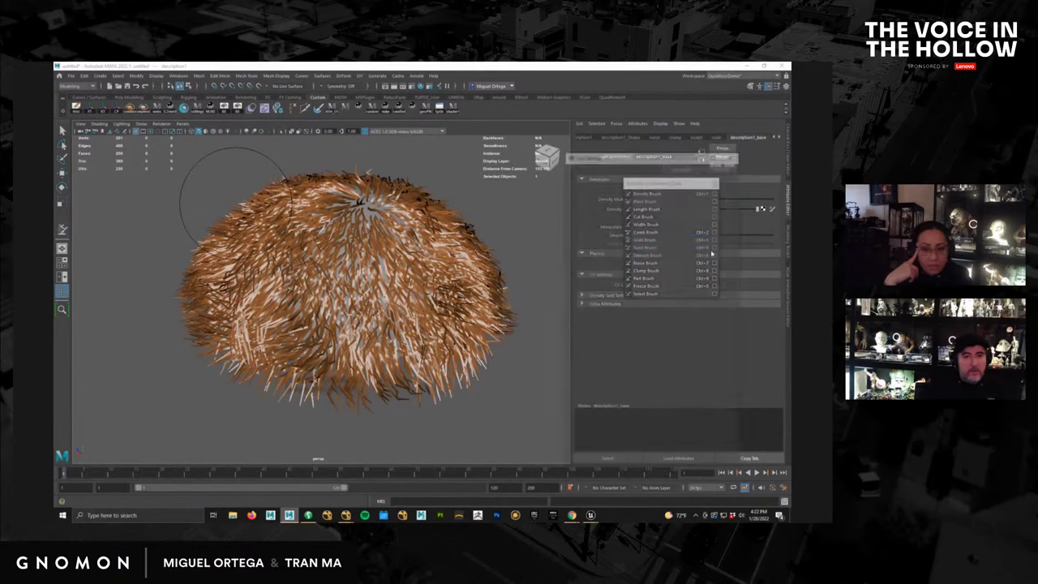
pyautogui.moveTo(636, 158); pyautogui.dragTo(603, 155)
pyautogui.keyDown('alt'); pyautogui.moveTo(378, 284); pyautogui.dragTo(417, 254); pyautogui.keyUp('alt')
pyautogui.moveTo(632, 154); pyautogui.dragTo(547, 275)
pyautogui.moveTo(684, 186); pyautogui.dragTo(791, 212)
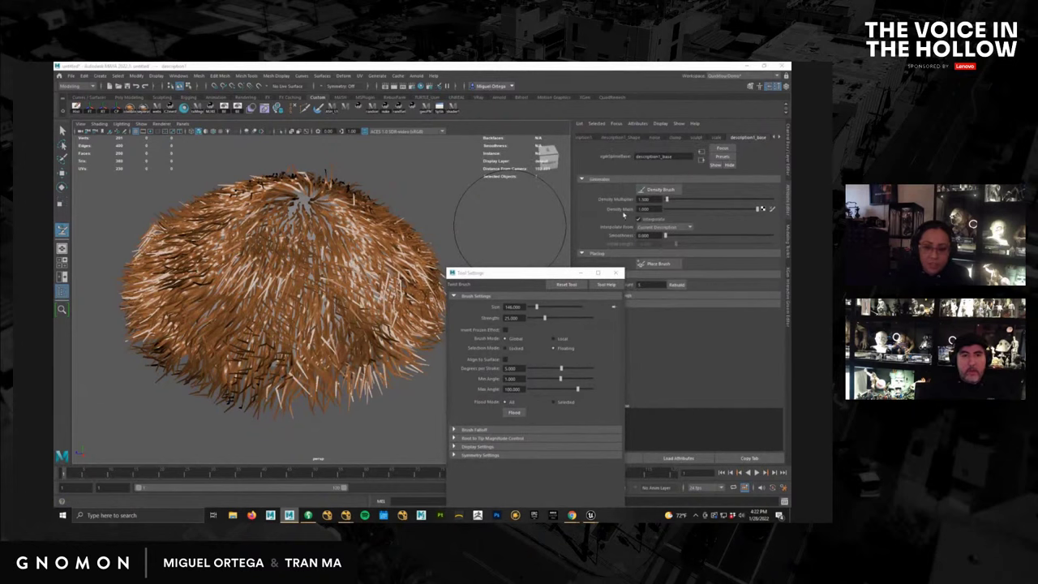
# Turn off Face Camera in the description's shape attributes and bring the list of grooming tools back into view.
pyautogui.click(622, 138)
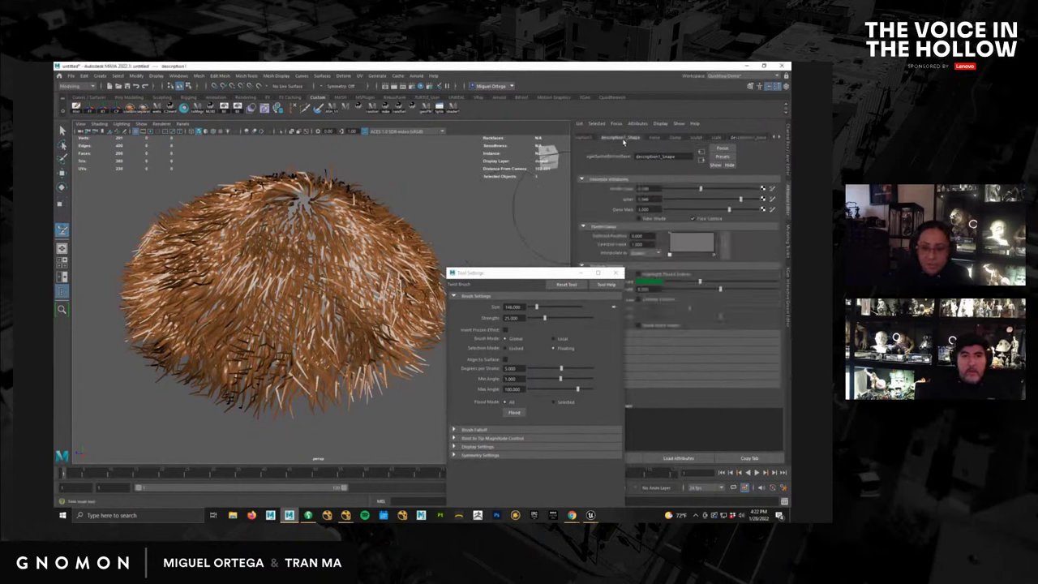
pyautogui.click(694, 217)
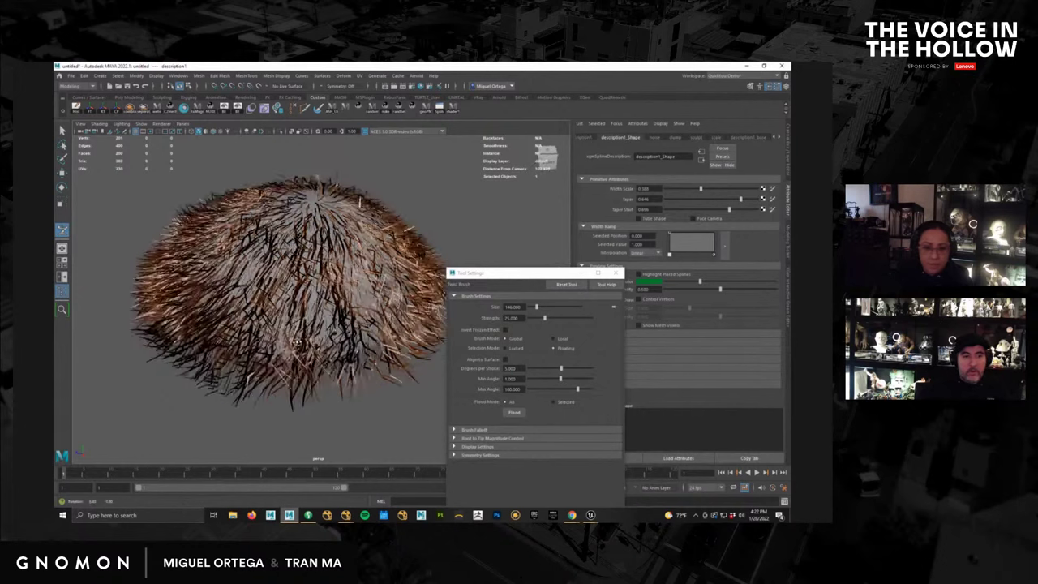
pyautogui.moveTo(567, 273); pyautogui.dragTo(691, 195)
pyautogui.moveTo(790, 202)
pyautogui.mouseDown()
pyautogui.moveTo(725, 209)
pyautogui.moveTo(596, 183)
pyautogui.mouseUp()
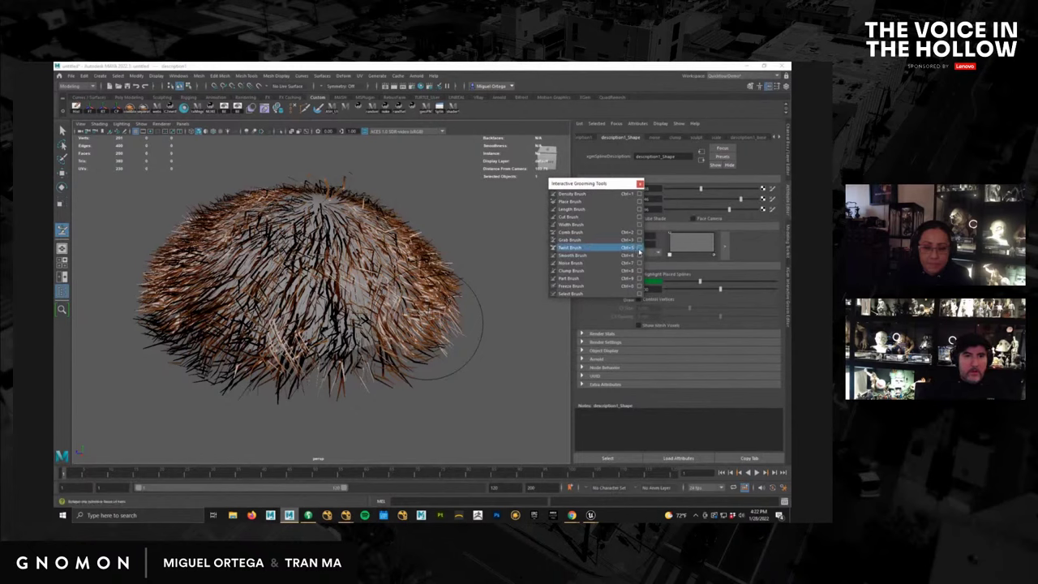
# Enable Align to Surface for the Twist Brush, flood it over all splines, inspect the dome and close the brush settings.
pyautogui.click(639, 248)
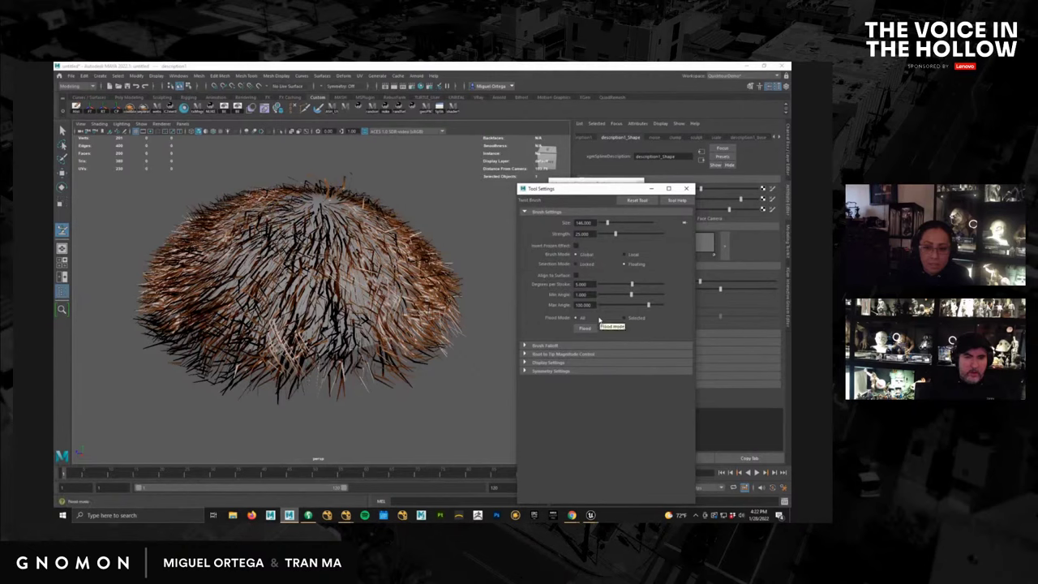
pyautogui.click(575, 276)
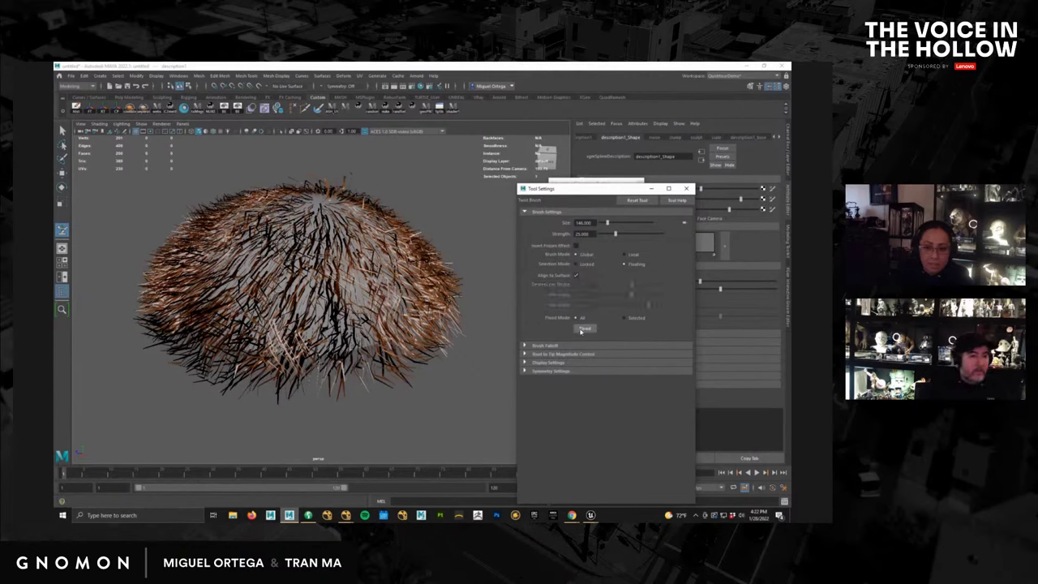
pyautogui.click(580, 329)
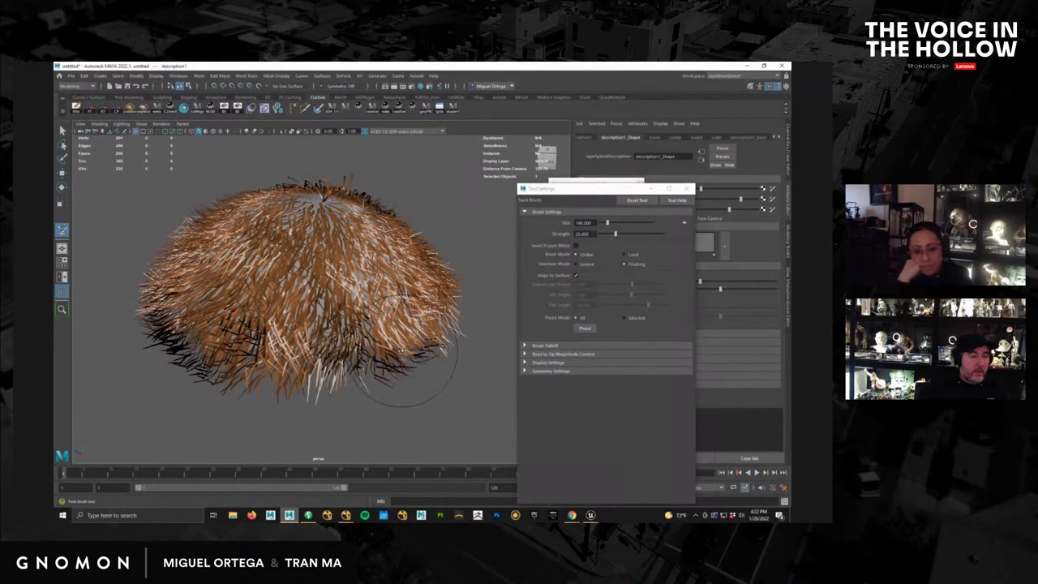
pyautogui.keyDown('alt'); pyautogui.moveTo(399, 371); pyautogui.dragTo(464, 353); pyautogui.keyUp('alt')
pyautogui.keyDown('alt'); pyautogui.moveTo(394, 334); pyautogui.dragTo(460, 320, button='middle'); pyautogui.keyUp('alt')
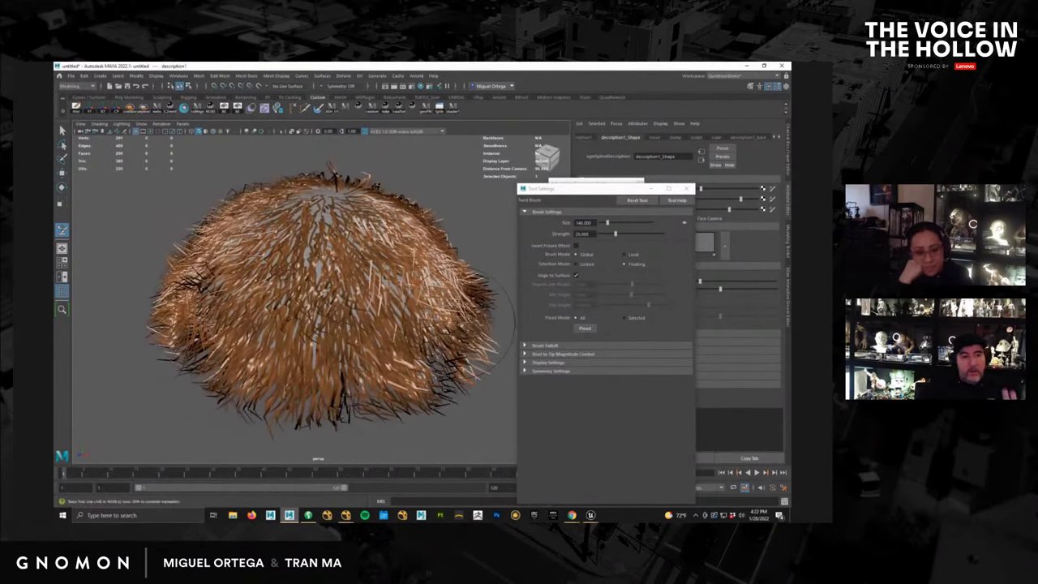
pyautogui.keyDown('alt'); pyautogui.moveTo(393, 292); pyautogui.dragTo(568, 275); pyautogui.keyUp('alt')
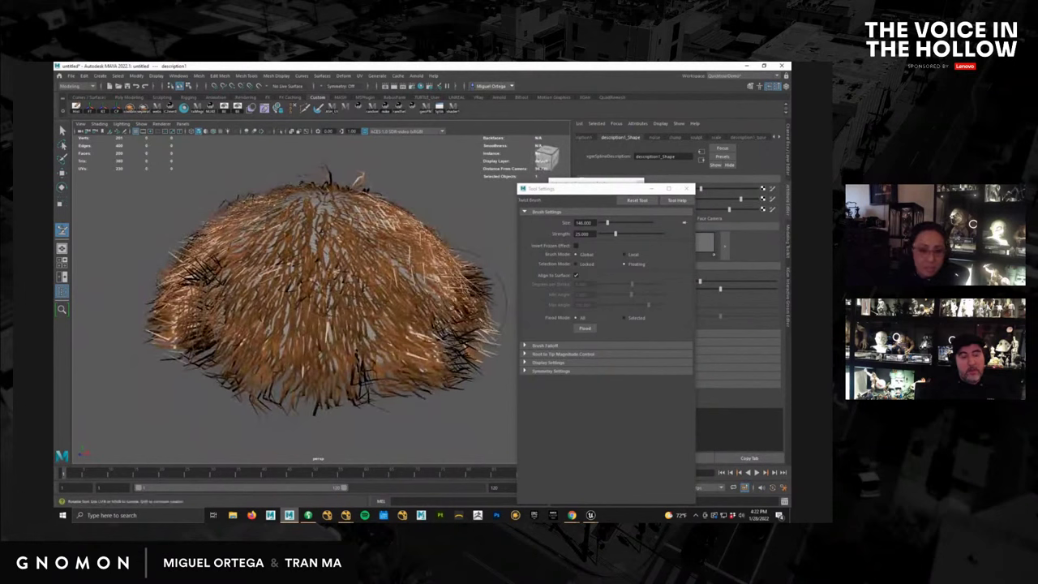
pyautogui.click(687, 189)
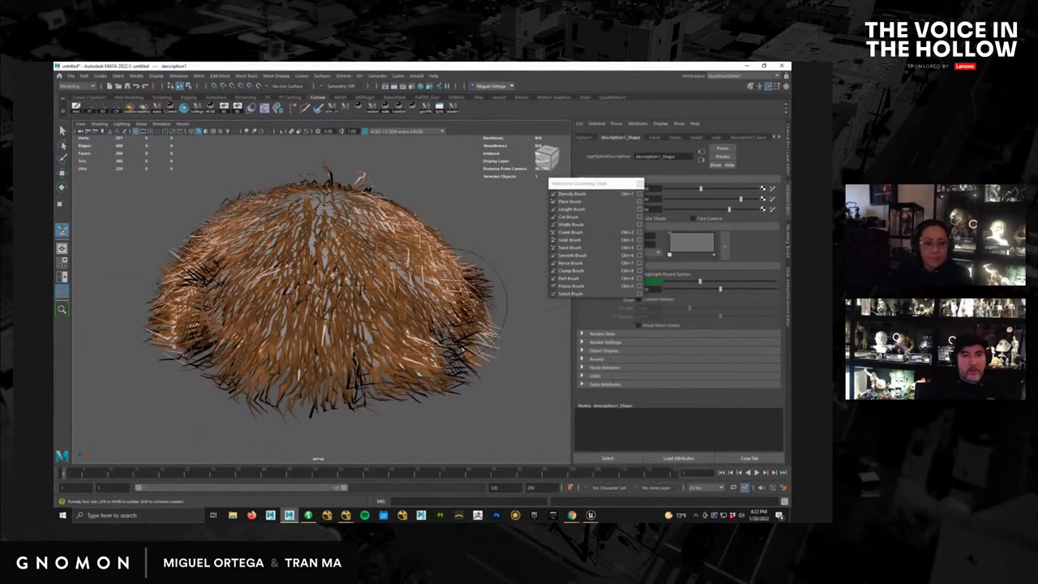
# Close the list of grooming tools and convert the dome's interactive groom to polygons.
pyautogui.click(640, 184)
pyautogui.keyDown('alt'); pyautogui.moveTo(455, 255); pyautogui.dragTo(405, 253); pyautogui.keyUp('alt')
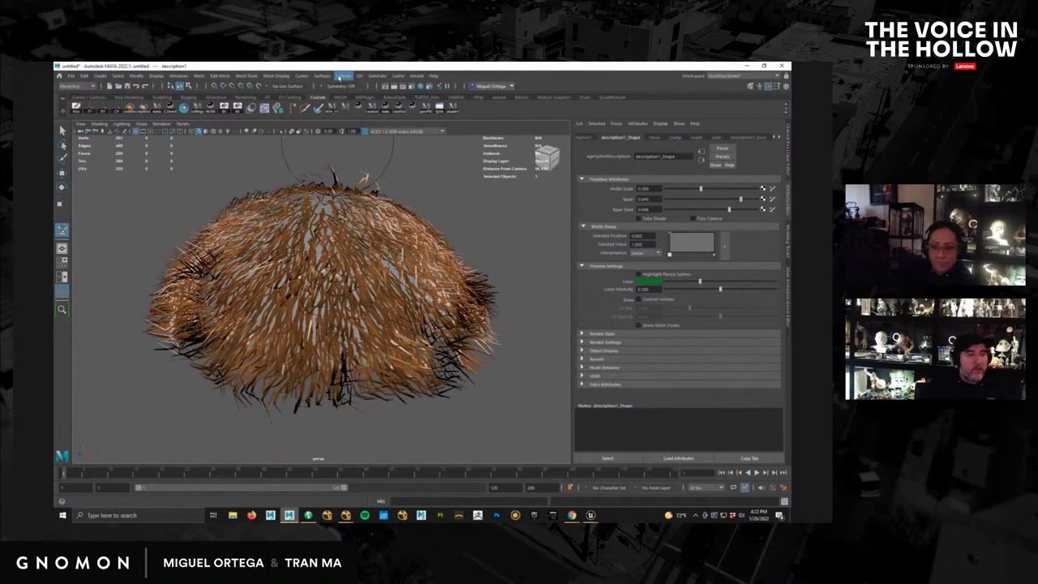
pyautogui.click(377, 75)
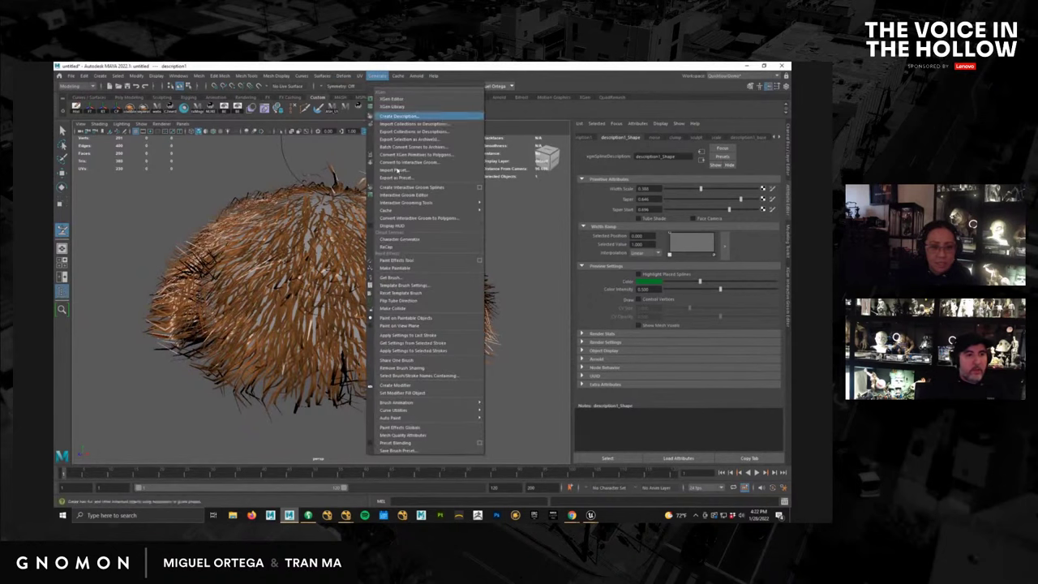
pyautogui.click(444, 219)
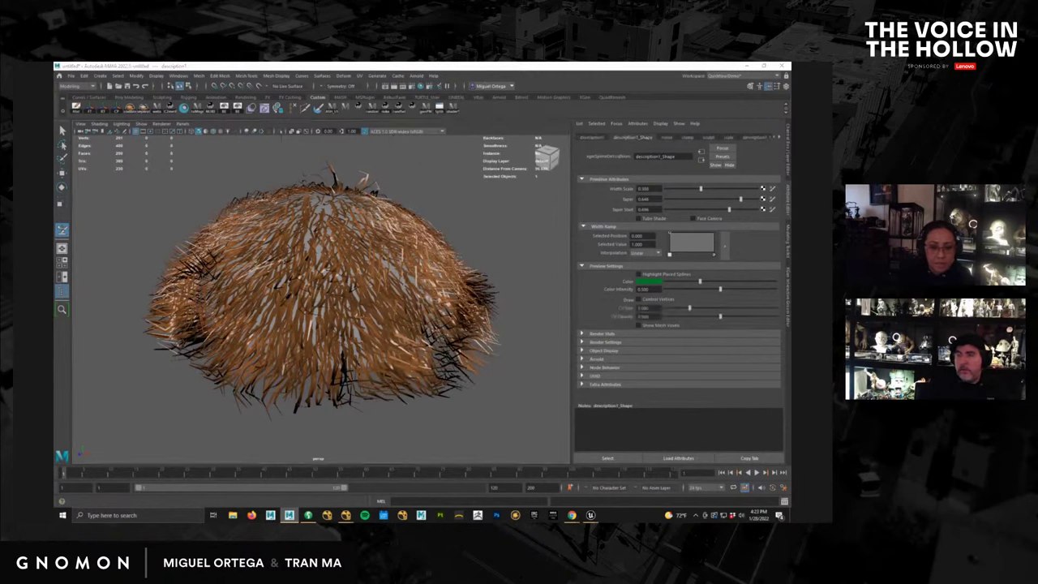
pyautogui.click(378, 75)
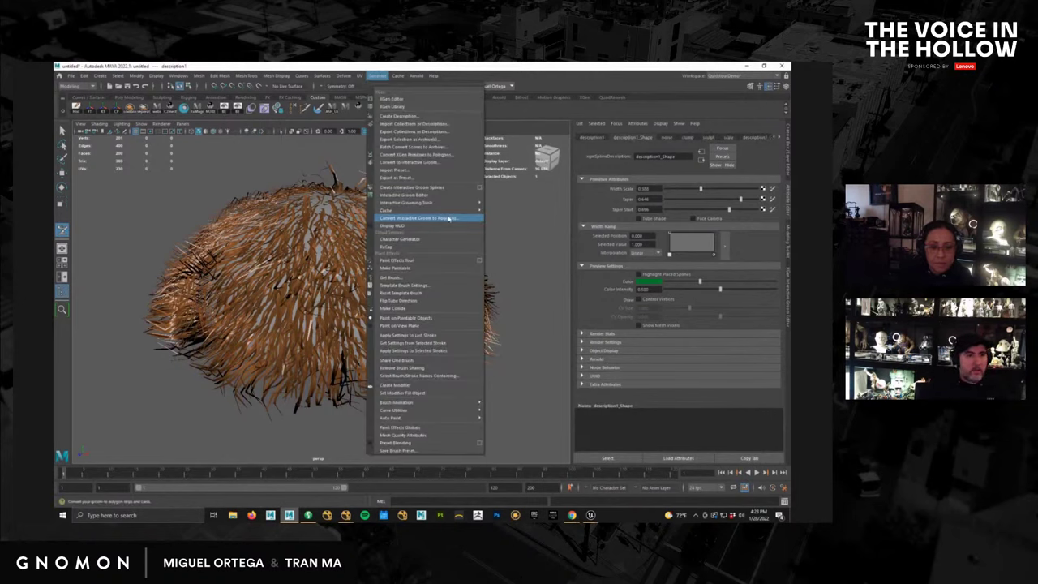
pyautogui.click(479, 218)
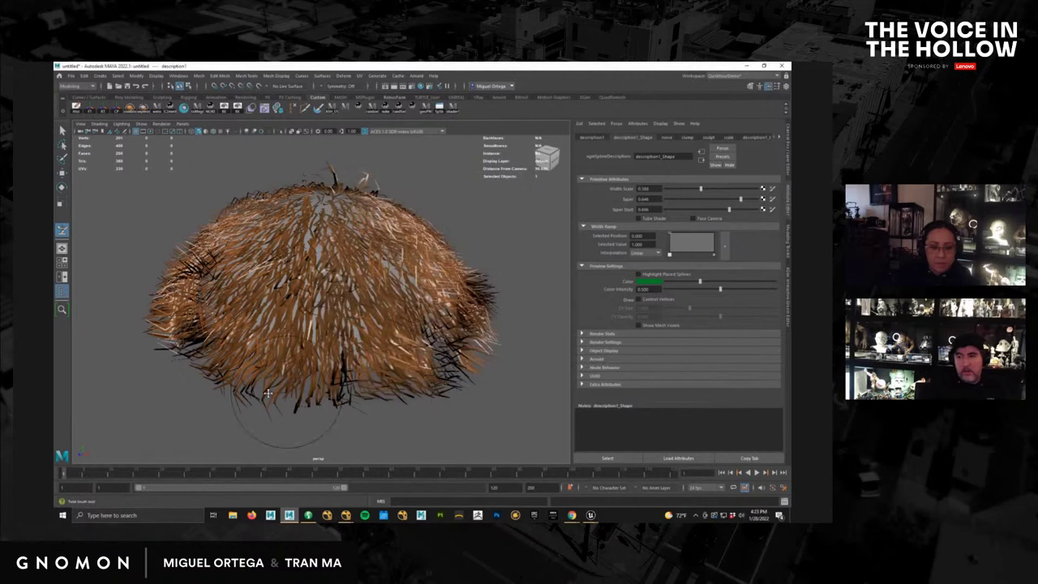
# Inspect the converted strips from several angles with the Move tool active, and undo the last selection change.
pyautogui.moveTo(346, 354)
pyautogui.keyDown('alt'); pyautogui.mouseDown()
pyautogui.moveTo(357, 372)
pyautogui.moveTo(365, 357)
pyautogui.mouseUp(); pyautogui.keyUp('alt')
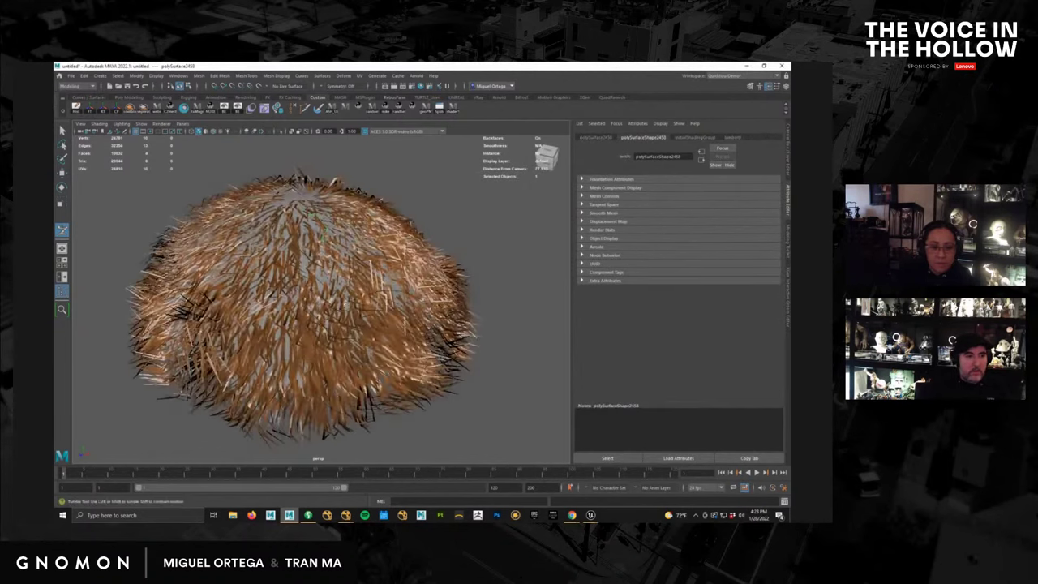
pyautogui.keyDown('alt'); pyautogui.moveTo(442, 357); pyautogui.dragTo(405, 360, button='right'); pyautogui.keyUp('alt')
pyautogui.keyDown('alt'); pyautogui.moveTo(412, 373); pyautogui.dragTo(407, 350); pyautogui.keyUp('alt')
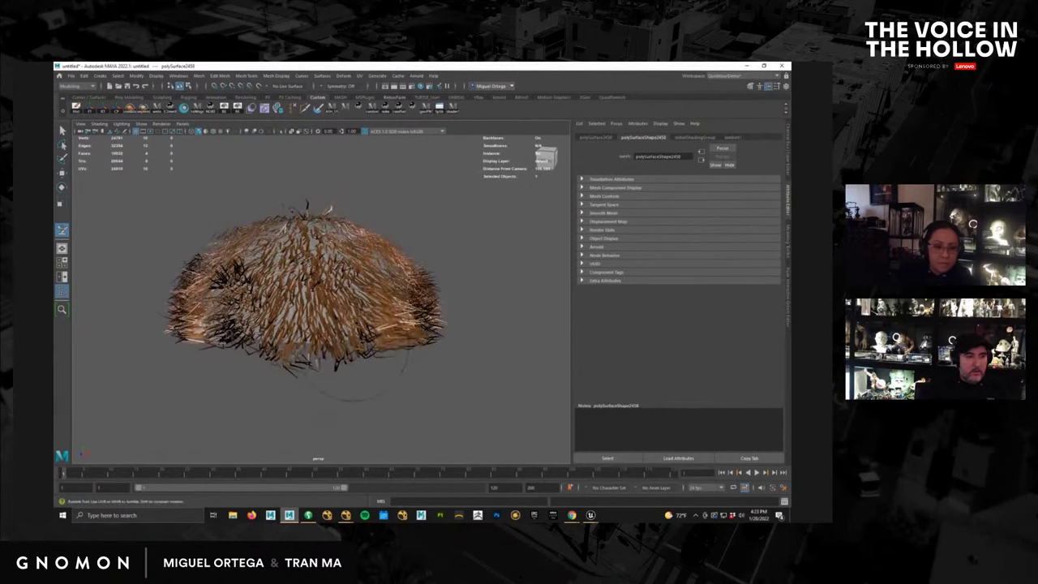
pyautogui.click(62, 173)
pyautogui.keyDown('alt'); pyautogui.moveTo(459, 323); pyautogui.dragTo(480, 352); pyautogui.keyUp('alt')
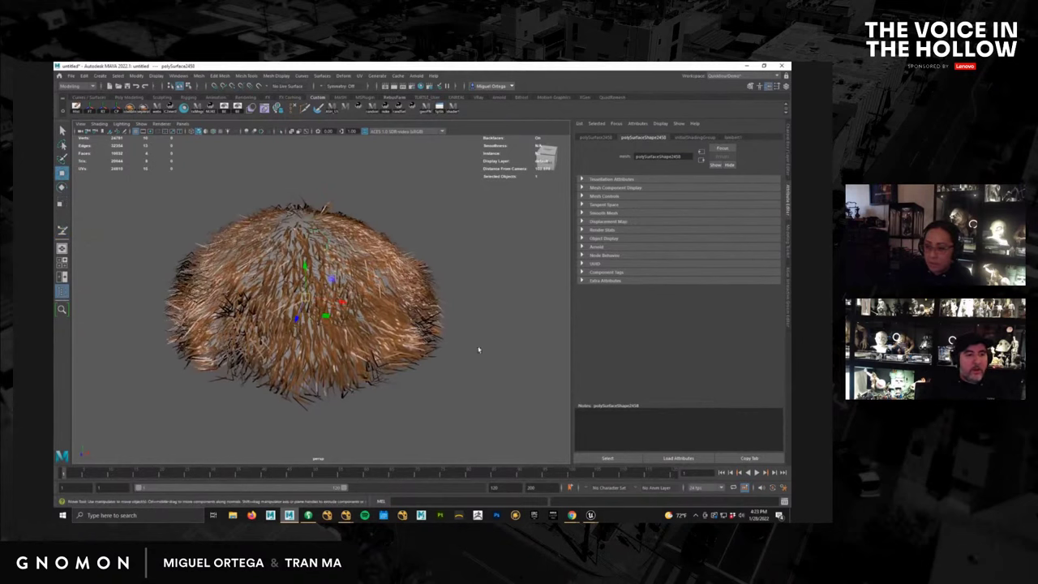
pyautogui.click(531, 313)
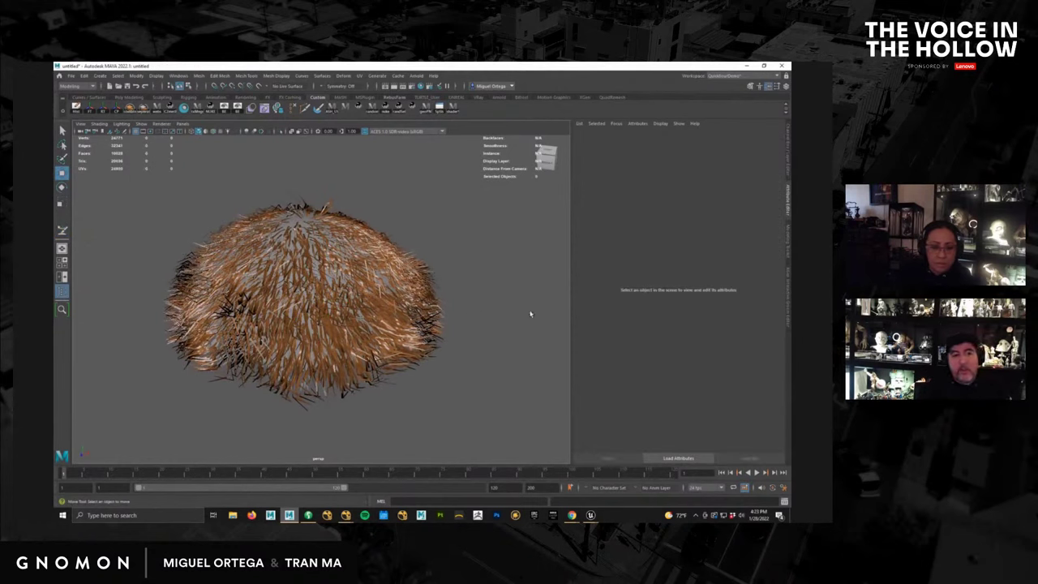
pyautogui.hotkey('ctrl', 'z')
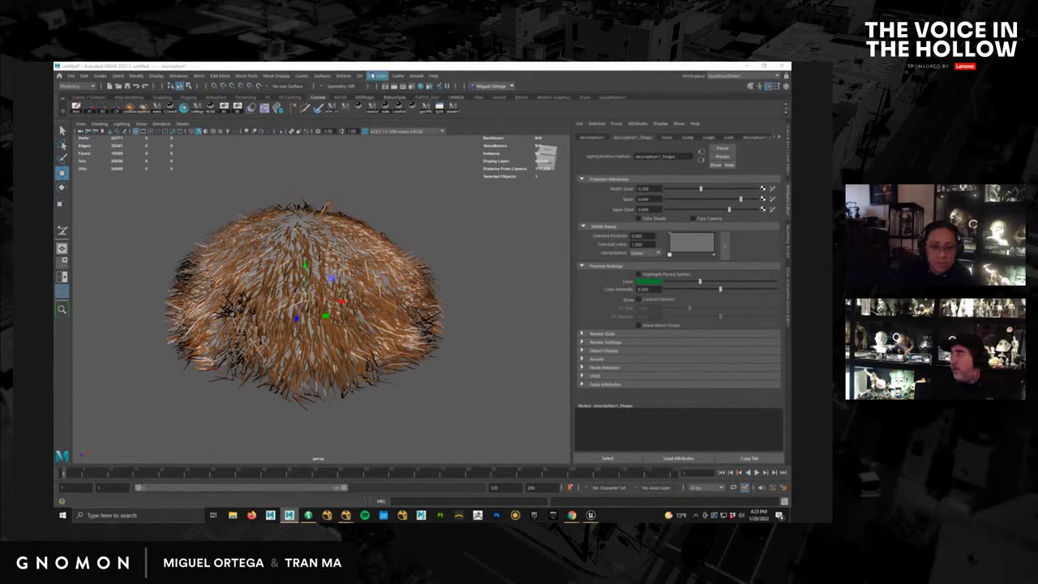
# Convert the groom to polygons again with Combine Mesh and Insert Spans Along Width enabled and the last UV Layout Type.
pyautogui.click(376, 75)
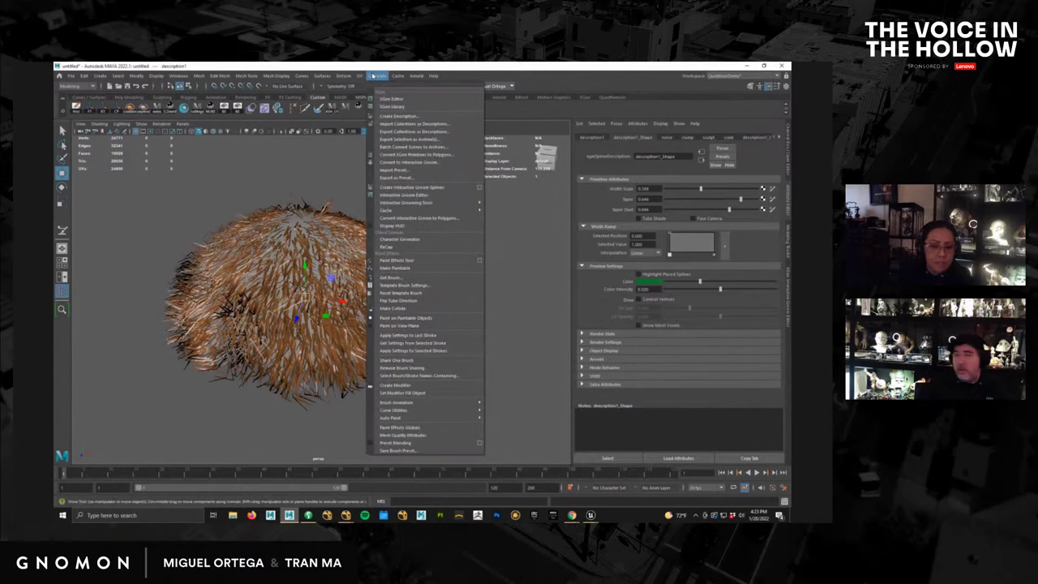
pyautogui.click(463, 220)
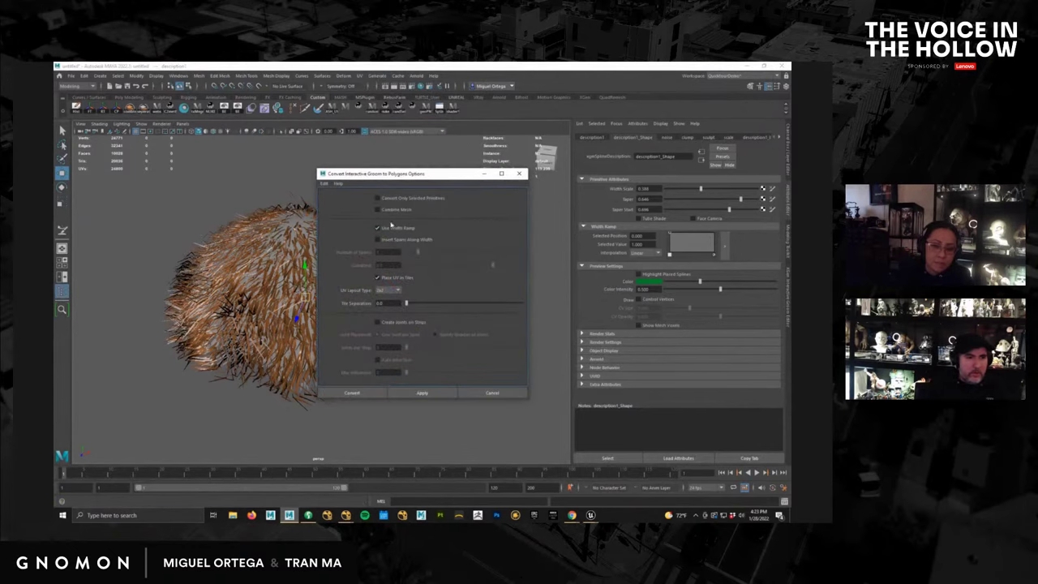
pyautogui.click(325, 184)
pyautogui.click(341, 197)
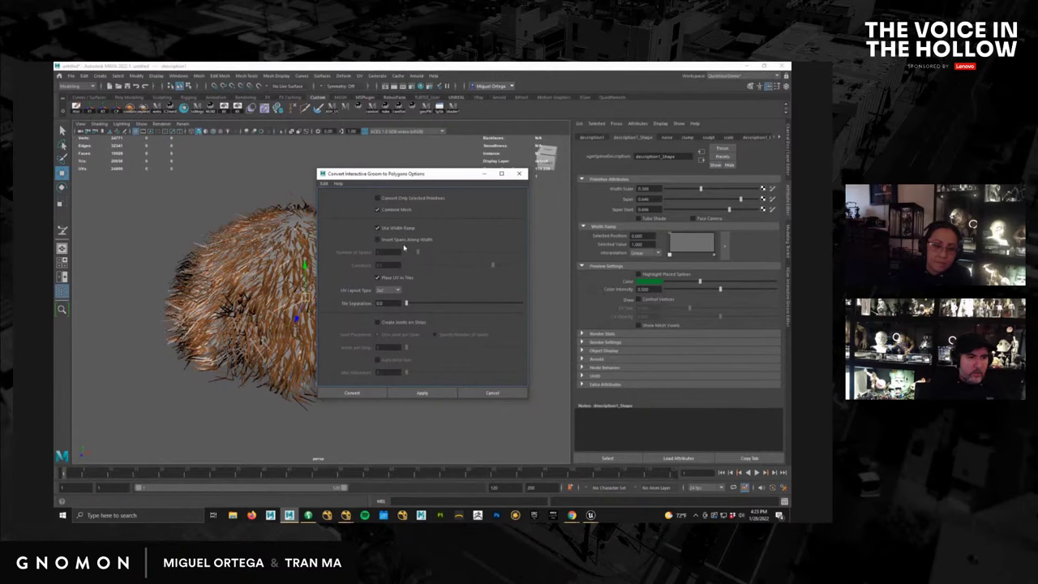
pyautogui.click(401, 240)
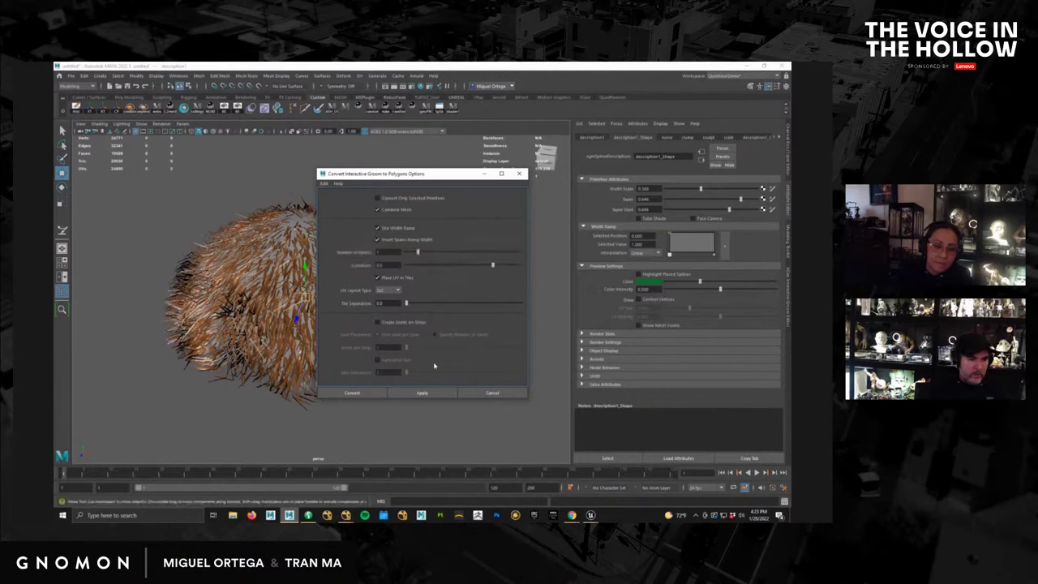
pyautogui.click(394, 292)
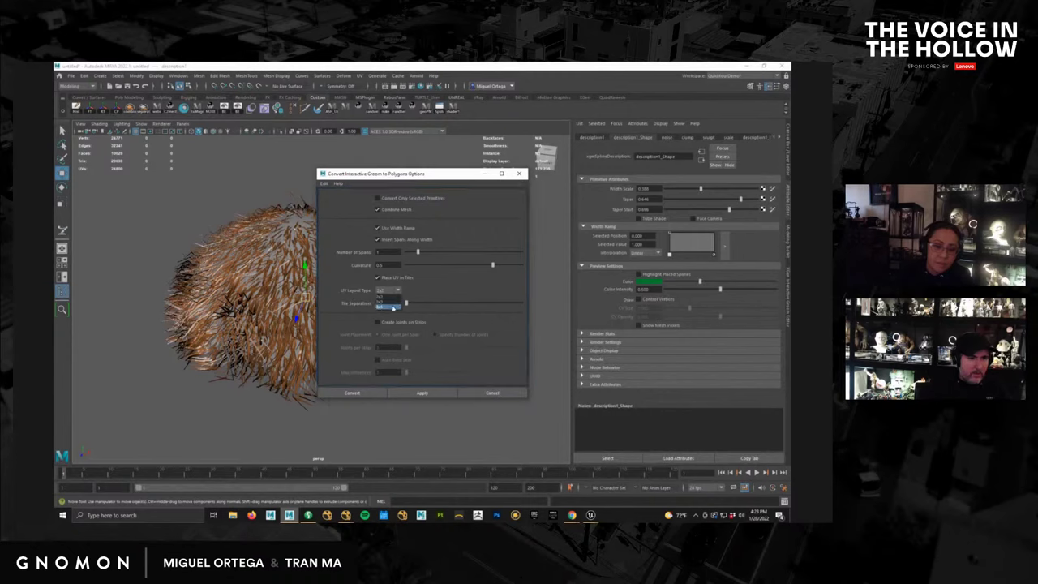
pyautogui.click(393, 306)
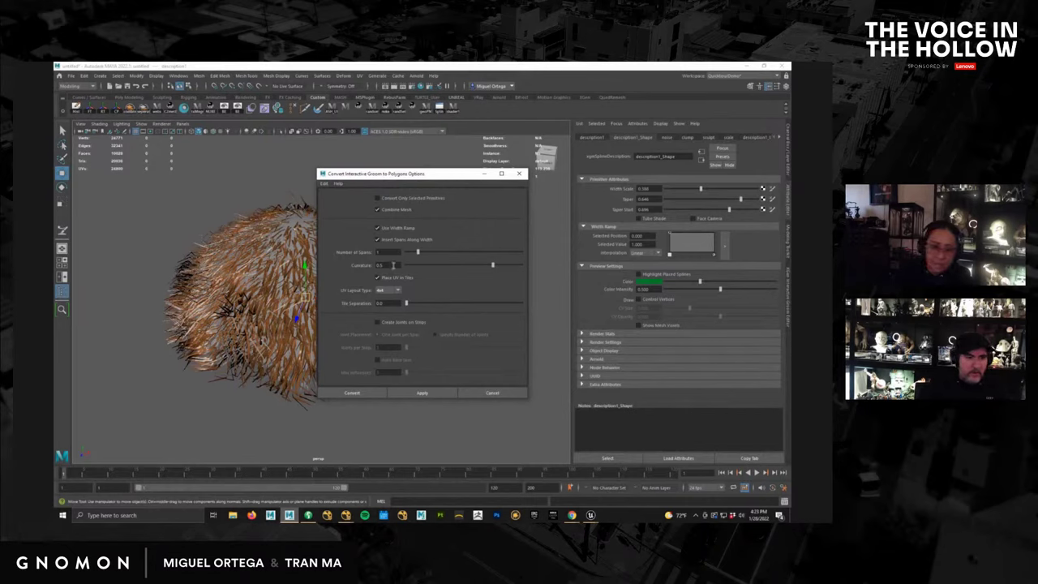
pyautogui.click(375, 393)
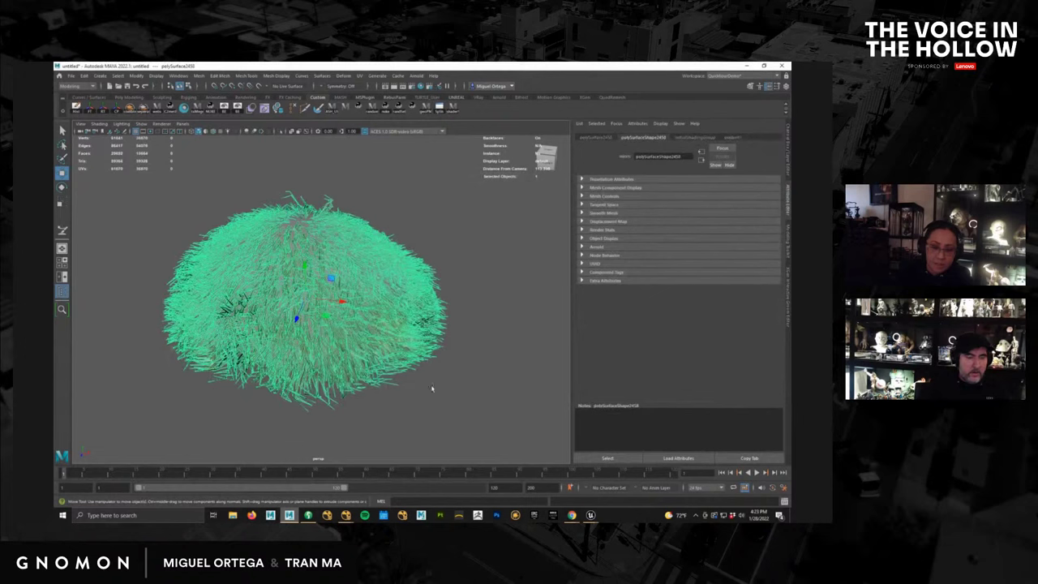
# Move the combined polygon dome sideways along its red axis until it stands beside the original groom.
pyautogui.keyDown('alt'); pyautogui.moveTo(431, 389); pyautogui.dragTo(487, 295); pyautogui.keyUp('alt')
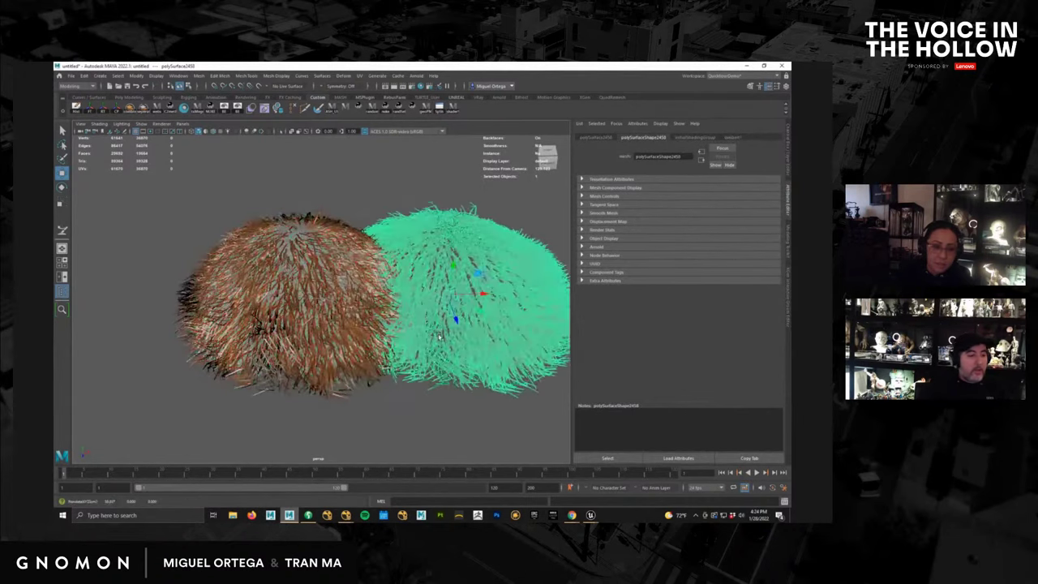
pyautogui.keyDown('alt'); pyautogui.moveTo(439, 336); pyautogui.dragTo(410, 337, button='middle'); pyautogui.keyUp('alt')
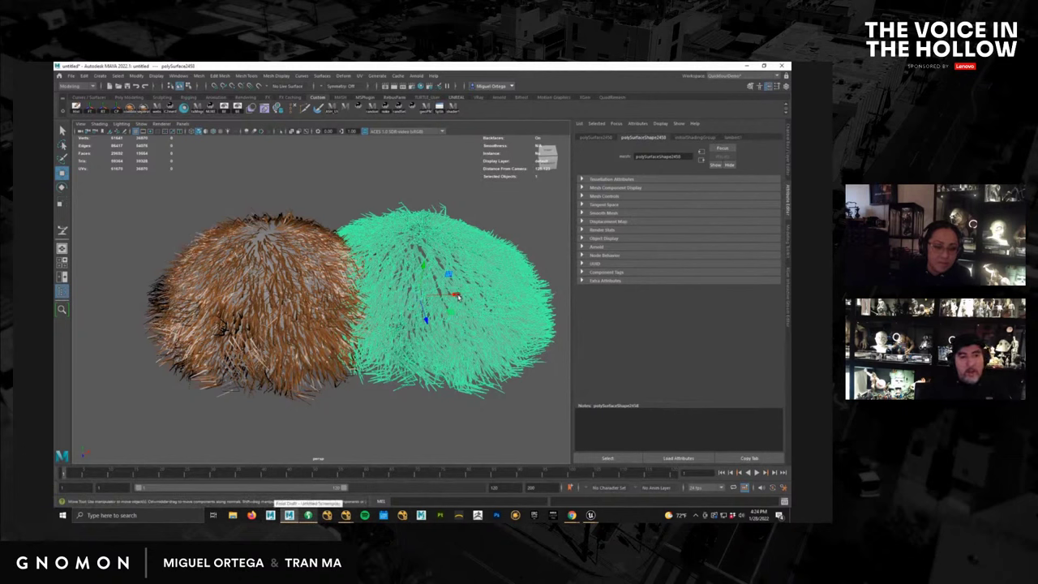
pyautogui.moveTo(458, 298); pyautogui.dragTo(504, 286)
pyautogui.keyDown('alt'); pyautogui.moveTo(428, 388); pyautogui.dragTo(386, 376, button='right'); pyautogui.keyUp('alt')
pyautogui.keyDown('alt'); pyautogui.moveTo(387, 376); pyautogui.dragTo(321, 380, button='middle'); pyautogui.keyUp('alt')
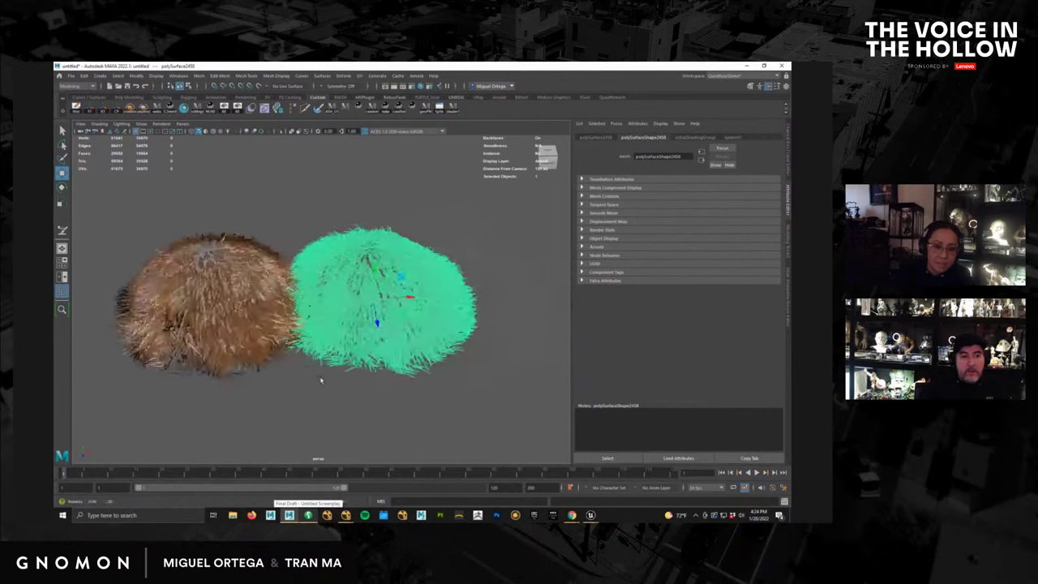
# Examine the converted blades up close against the original groom, with the polygon dome deselected and selected.
pyautogui.click(321, 380)
pyautogui.keyDown('alt'); pyautogui.moveTo(321, 380); pyautogui.dragTo(426, 398); pyautogui.keyUp('alt')
pyautogui.keyDown('alt'); pyautogui.moveTo(426, 398); pyautogui.dragTo(522, 435, button='right'); pyautogui.keyUp('alt')
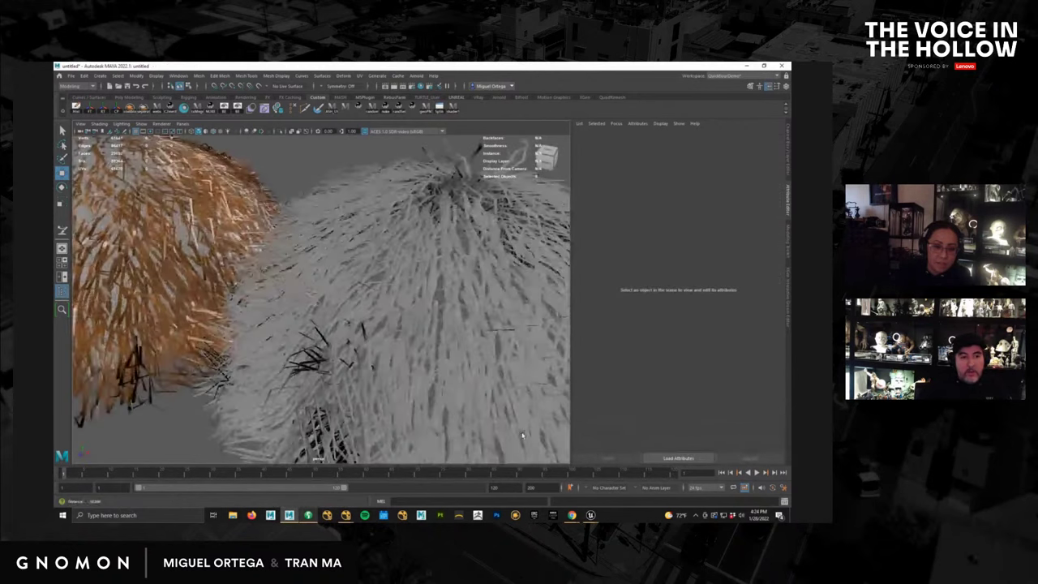
pyautogui.keyDown('alt'); pyautogui.moveTo(444, 375); pyautogui.dragTo(475, 412); pyautogui.keyUp('alt')
pyautogui.click(477, 381)
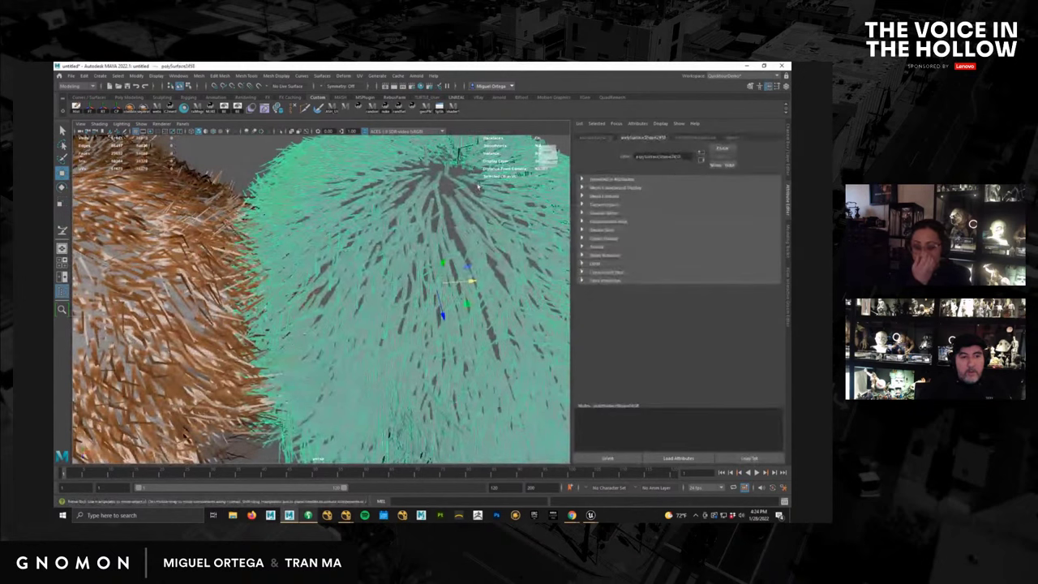
pyautogui.keyDown('alt'); pyautogui.moveTo(477, 187); pyautogui.dragTo(562, 140, button='middle'); pyautogui.keyUp('alt')
pyautogui.keyDown('alt'); pyautogui.moveTo(561, 140); pyautogui.dragTo(495, 144, button='right'); pyautogui.keyUp('alt')
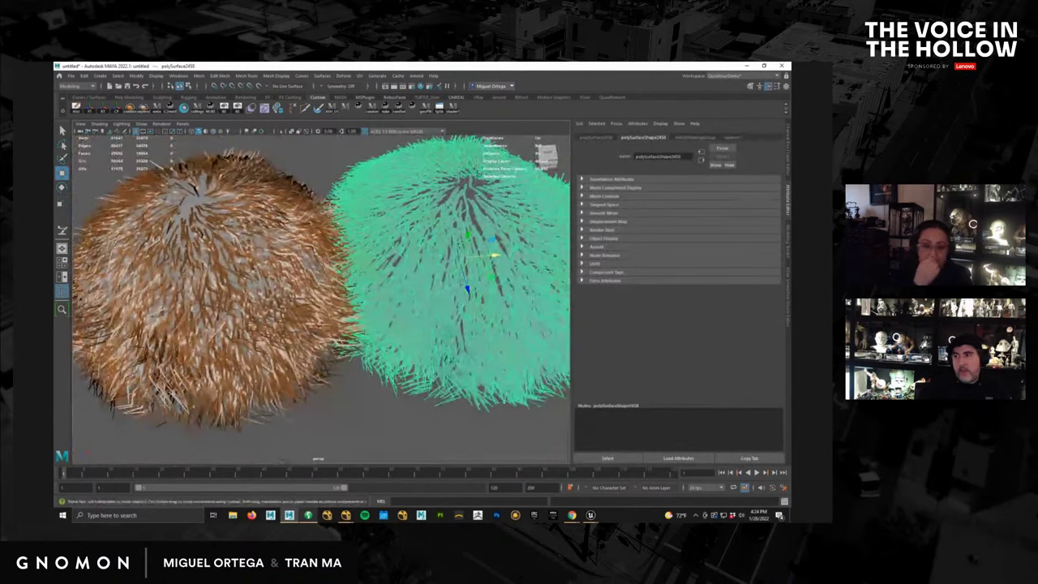
# Select the original groom and examine its base node's density and CV Count attributes, comparing both domes.
pyautogui.click(312, 235)
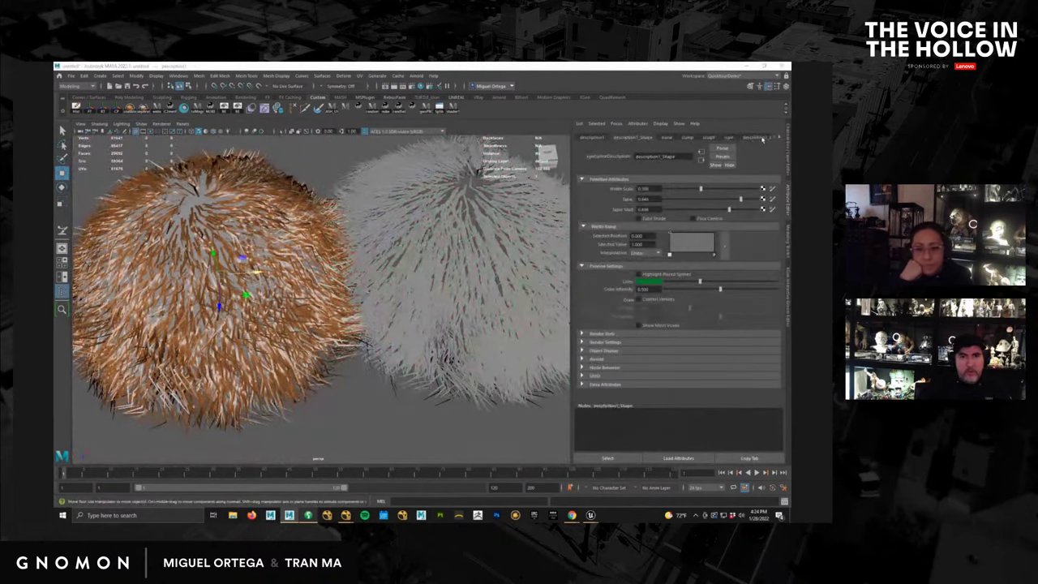
pyautogui.click(762, 138)
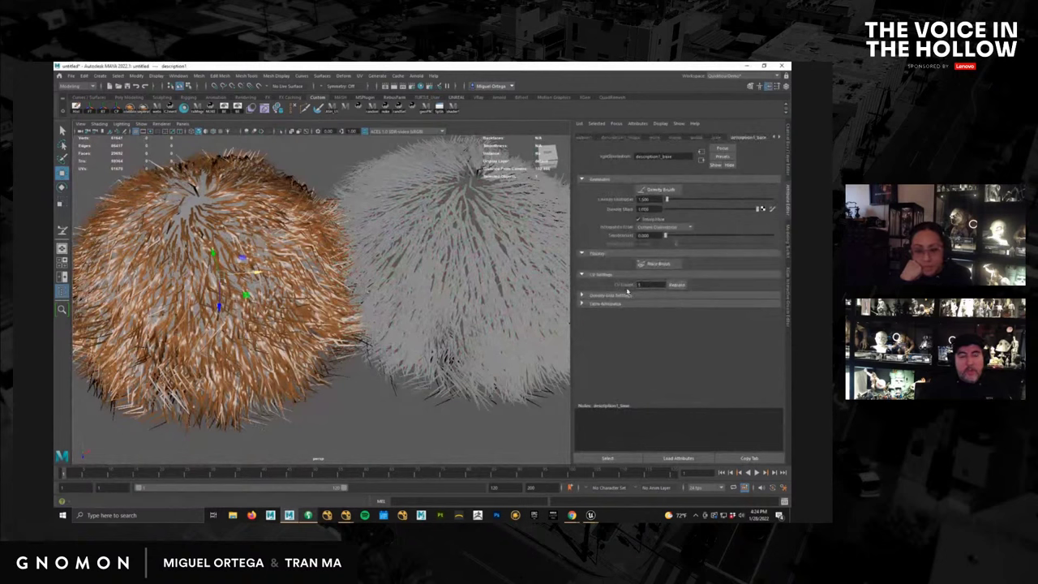
pyautogui.keyDown('alt'); pyautogui.moveTo(483, 371); pyautogui.dragTo(449, 347, button='right'); pyautogui.keyUp('alt')
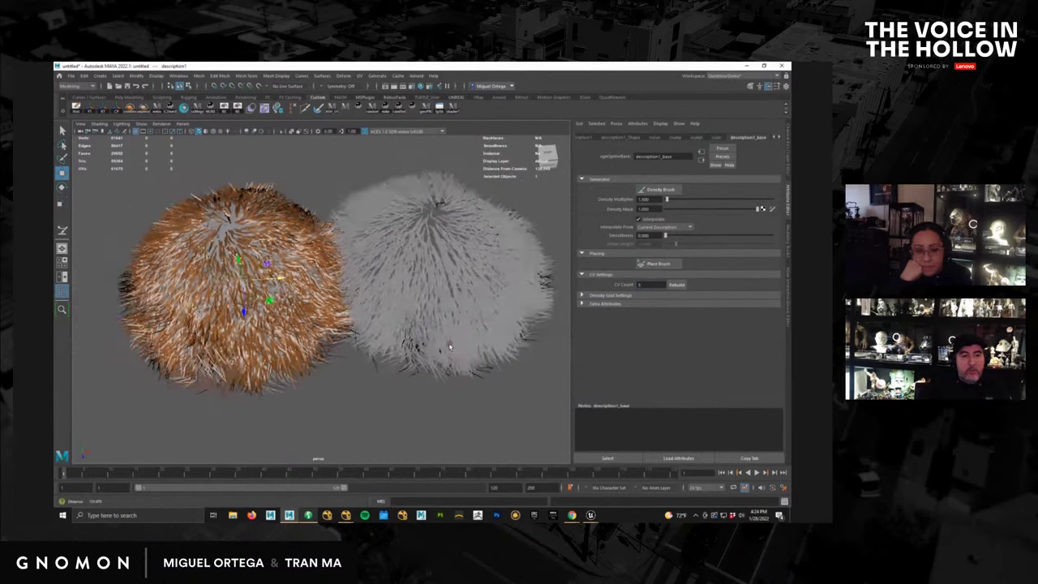
pyautogui.keyDown('alt'); pyautogui.moveTo(449, 346); pyautogui.dragTo(451, 389); pyautogui.keyUp('alt')
pyautogui.keyDown('alt'); pyautogui.moveTo(451, 389); pyautogui.dragTo(487, 388, button='right'); pyautogui.keyUp('alt')
pyautogui.keyDown('alt'); pyautogui.moveTo(487, 388); pyautogui.dragTo(391, 365, button='middle'); pyautogui.keyUp('alt')
pyautogui.moveTo(391, 365)
pyautogui.keyDown('alt'); pyautogui.mouseDown(button='right')
pyautogui.moveTo(435, 365)
pyautogui.moveTo(451, 392)
pyautogui.moveTo(391, 362)
pyautogui.mouseUp(button='right'); pyautogui.keyUp('alt')
pyautogui.keyDown('alt'); pyautogui.moveTo(391, 361); pyautogui.dragTo(422, 300); pyautogui.keyUp('alt')
# Select the combined polygon dome and switch to the Persp/UV Editor layout to examine its tiled UVs.
pyautogui.click(389, 315)
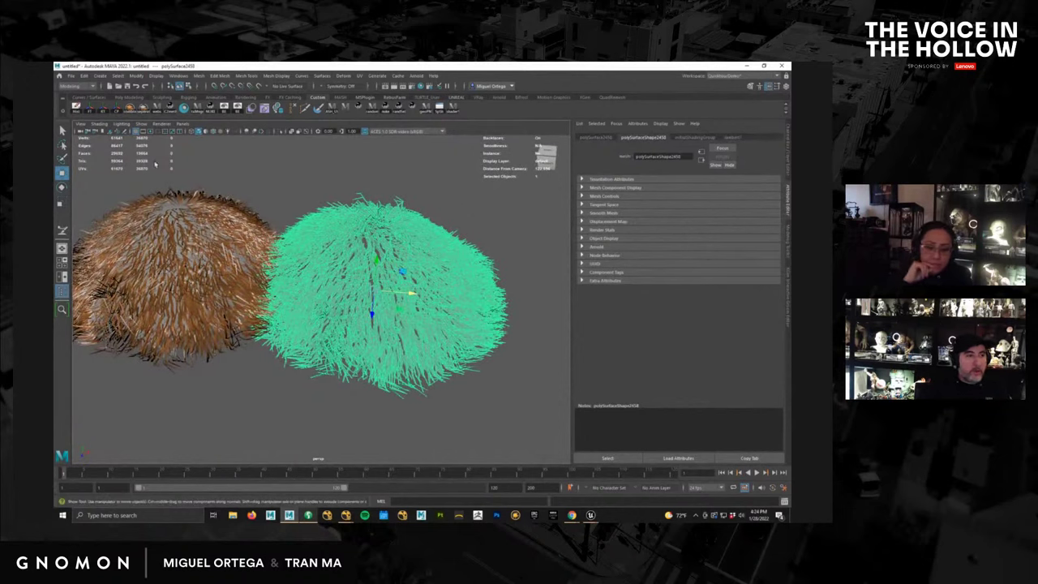
pyautogui.click(183, 123)
pyautogui.moveTo(227, 184)
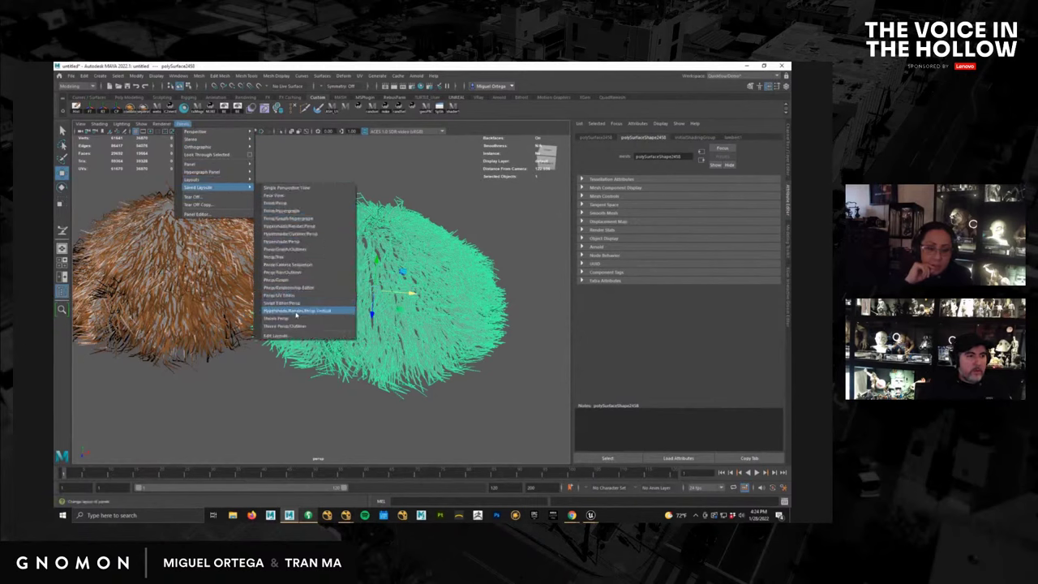
pyautogui.click(296, 295)
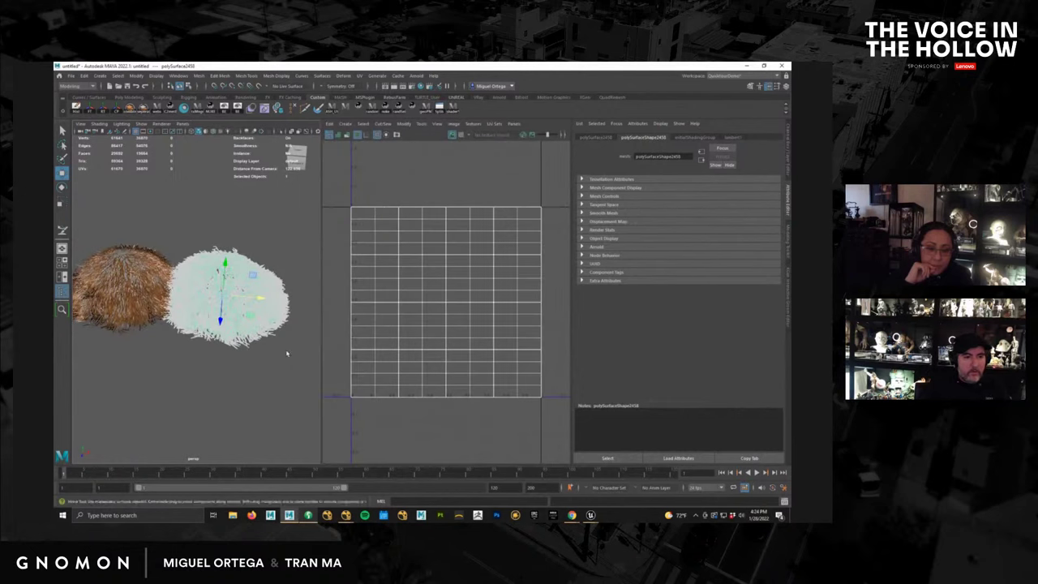
pyautogui.keyDown('alt'); pyautogui.moveTo(272, 366); pyautogui.dragTo(343, 362); pyautogui.keyUp('alt')
pyautogui.scroll(-3, 476, 328)
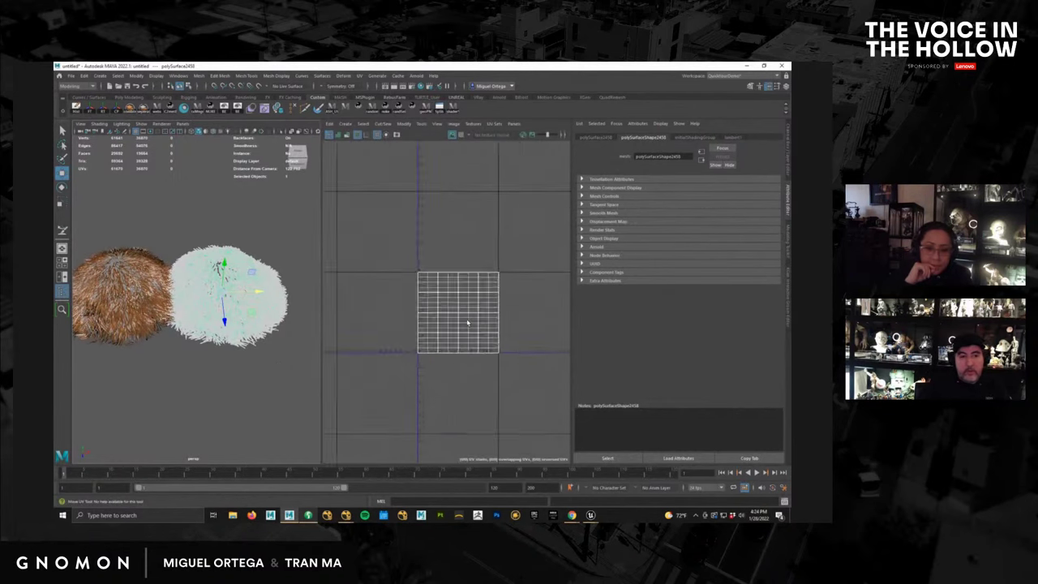
pyautogui.moveTo(446, 319); pyautogui.dragTo(477, 318, button='right')
pyautogui.click(180, 86)
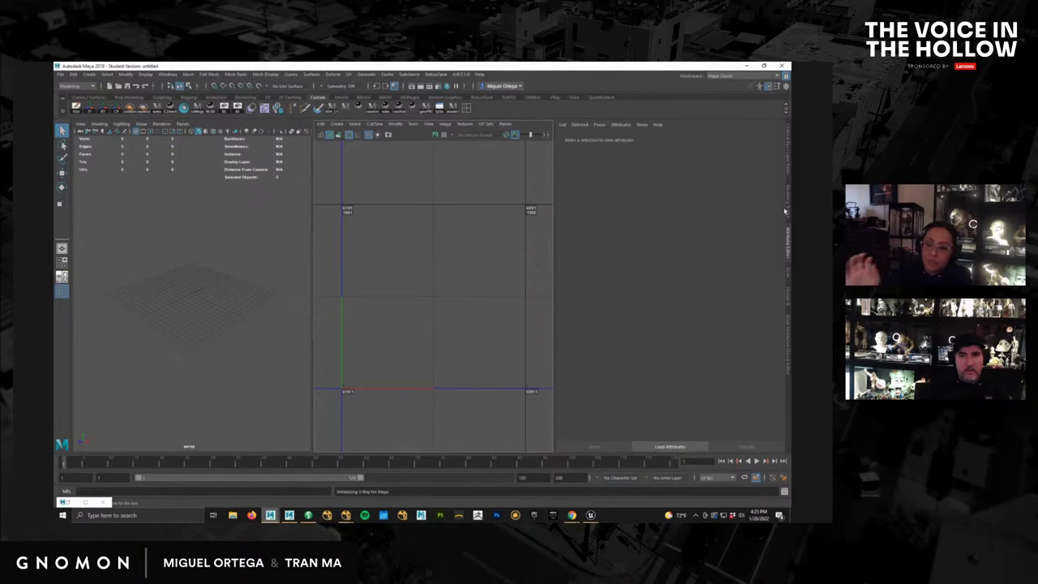
# Restore down the empty Maya 2019 window, move it aside and reselect the polygon dome in the hut scene.
pyautogui.click(764, 66)
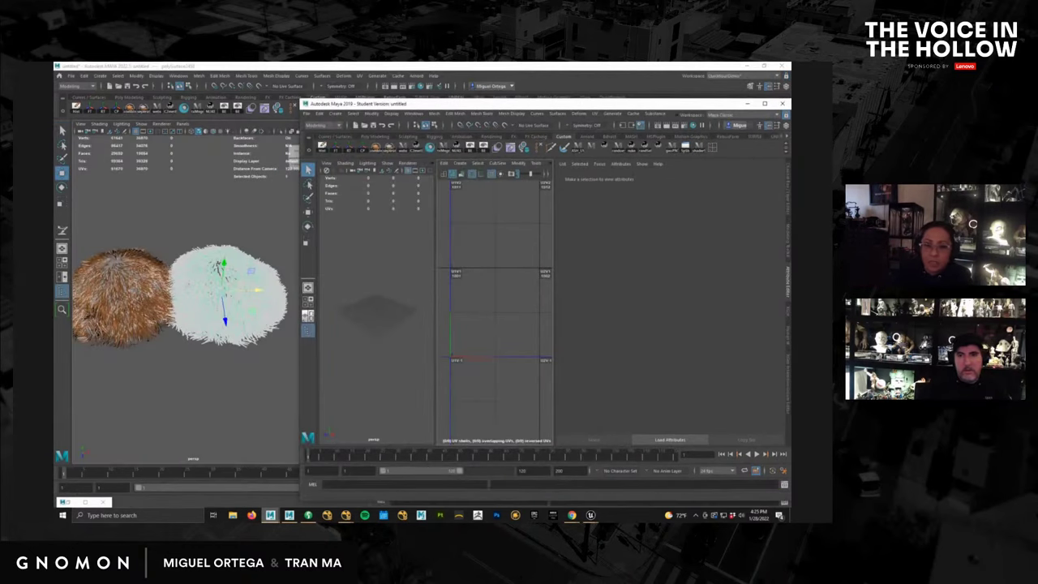
pyautogui.moveTo(649, 109); pyautogui.dragTo(716, 283)
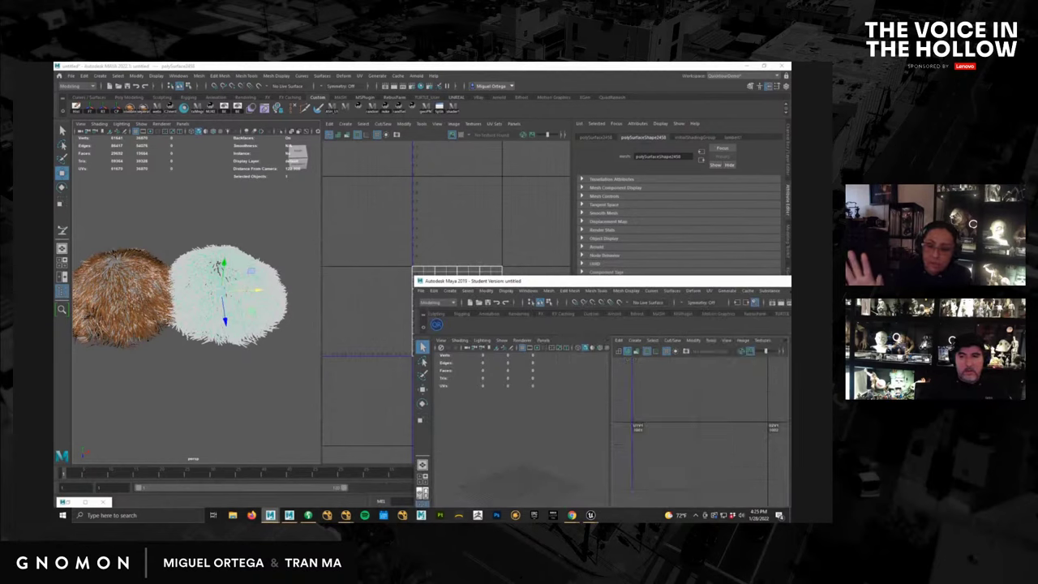
pyautogui.moveTo(550, 281); pyautogui.dragTo(709, 315)
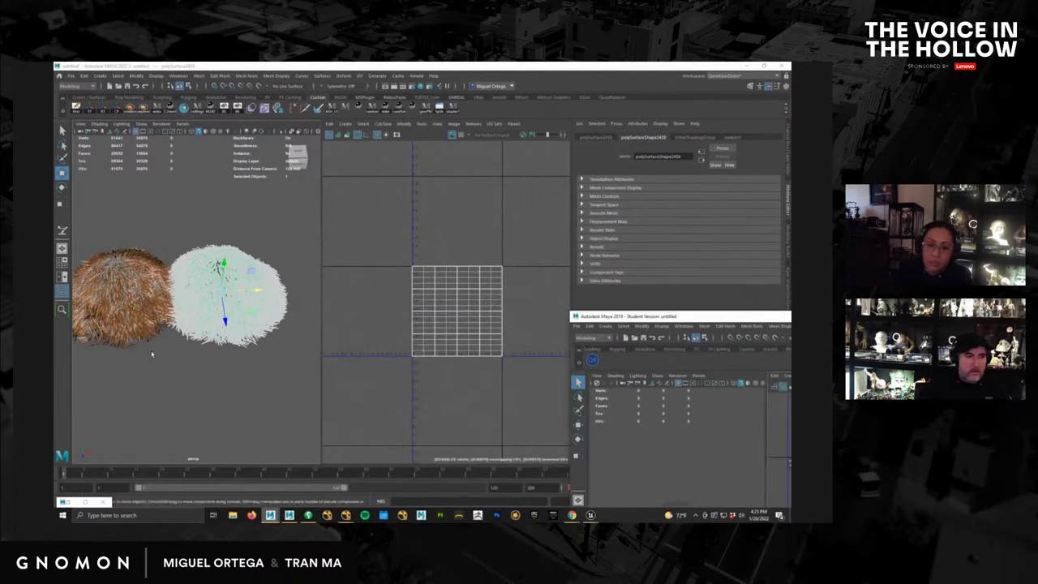
pyautogui.click(259, 377)
pyautogui.keyDown('alt'); pyautogui.moveTo(262, 381); pyautogui.dragTo(250, 369); pyautogui.keyUp('alt')
pyautogui.click(235, 311)
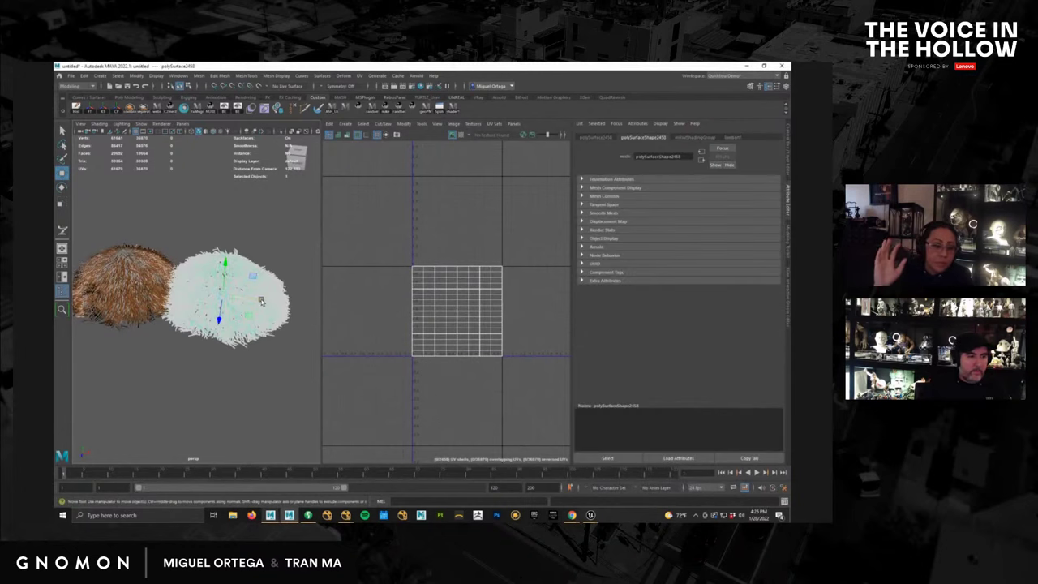
# Display the polygon dome's transform channels and set its Translate X to 0.
pyautogui.click(786, 87)
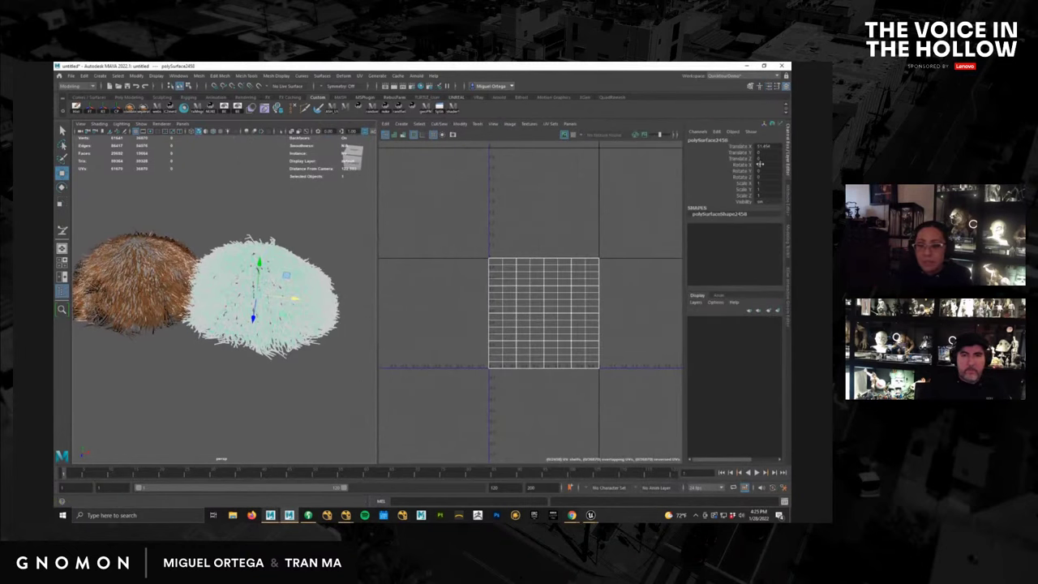
pyautogui.doubleClick(763, 146)
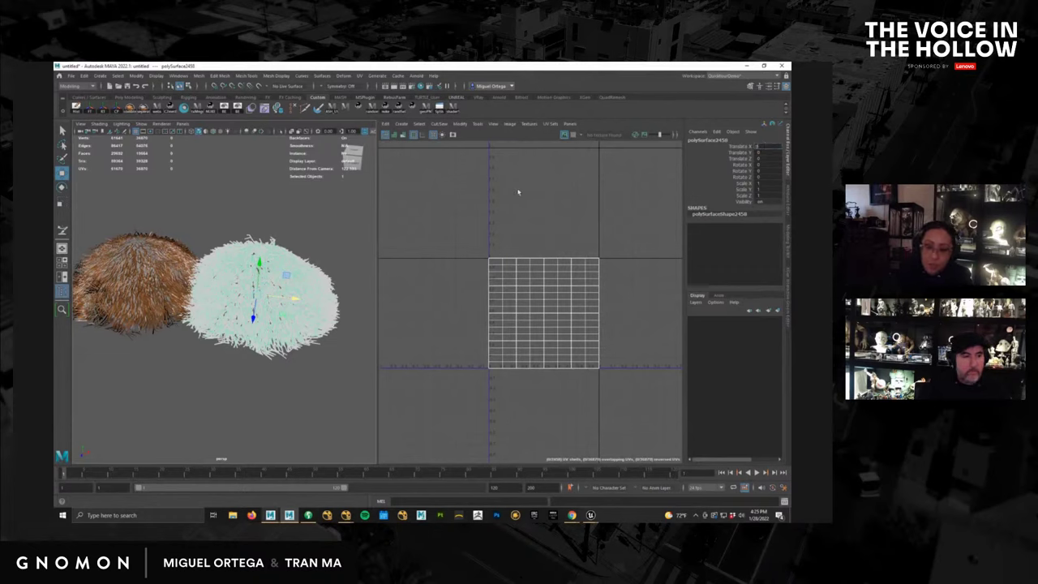
pyautogui.write('0')
pyautogui.press('Return')
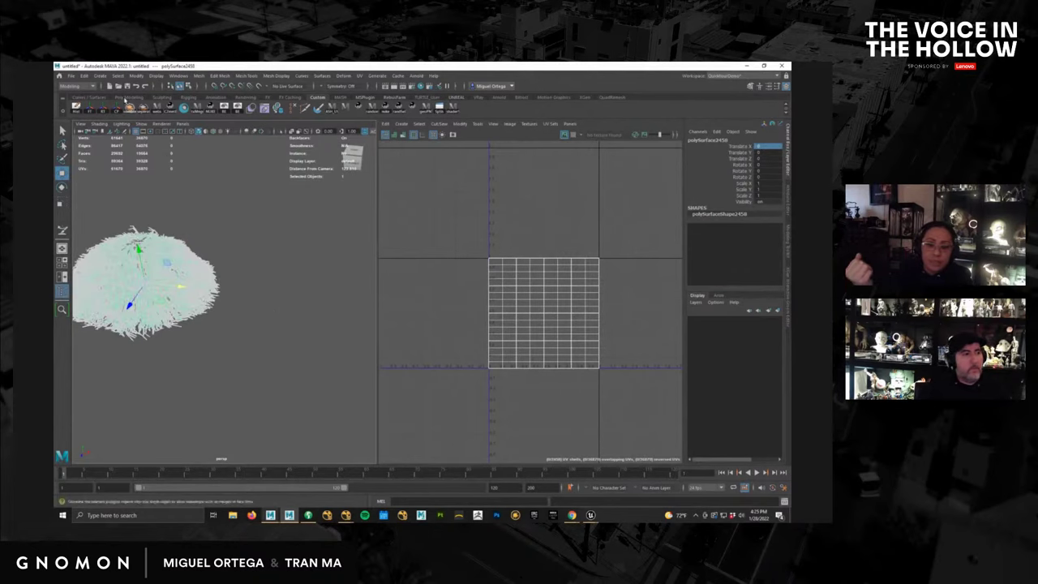
pyautogui.click(85, 76)
pyautogui.click(131, 133)
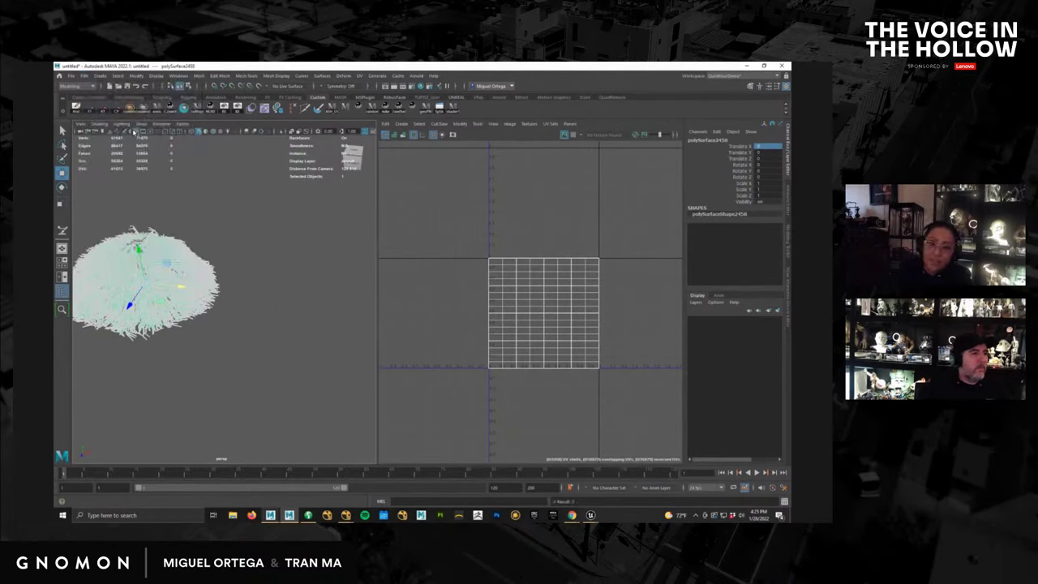
pyautogui.click(272, 516)
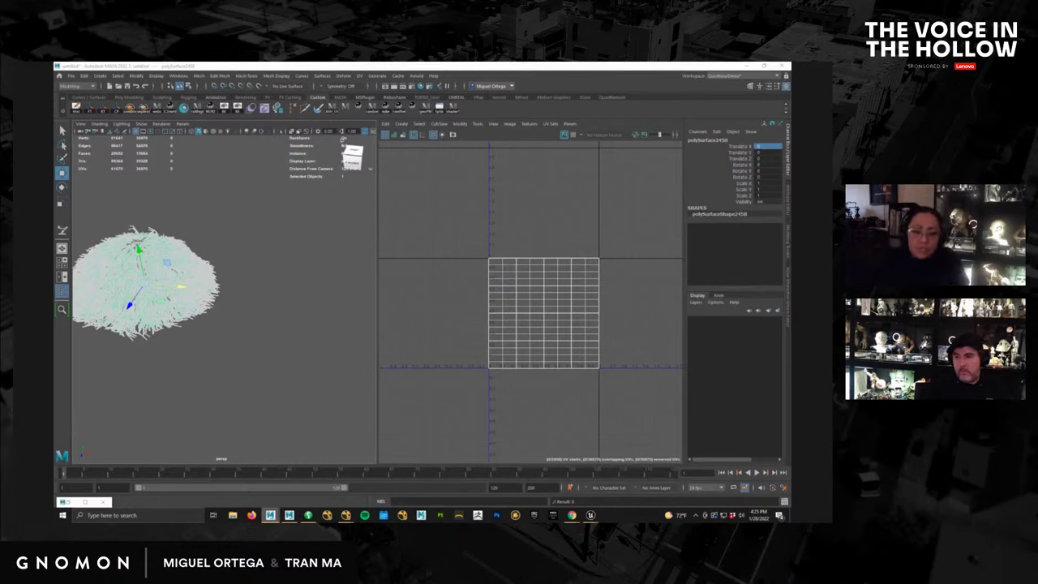
pyautogui.keyDown('alt'); pyautogui.moveTo(313, 326); pyautogui.dragTo(245, 340); pyautogui.keyUp('alt')
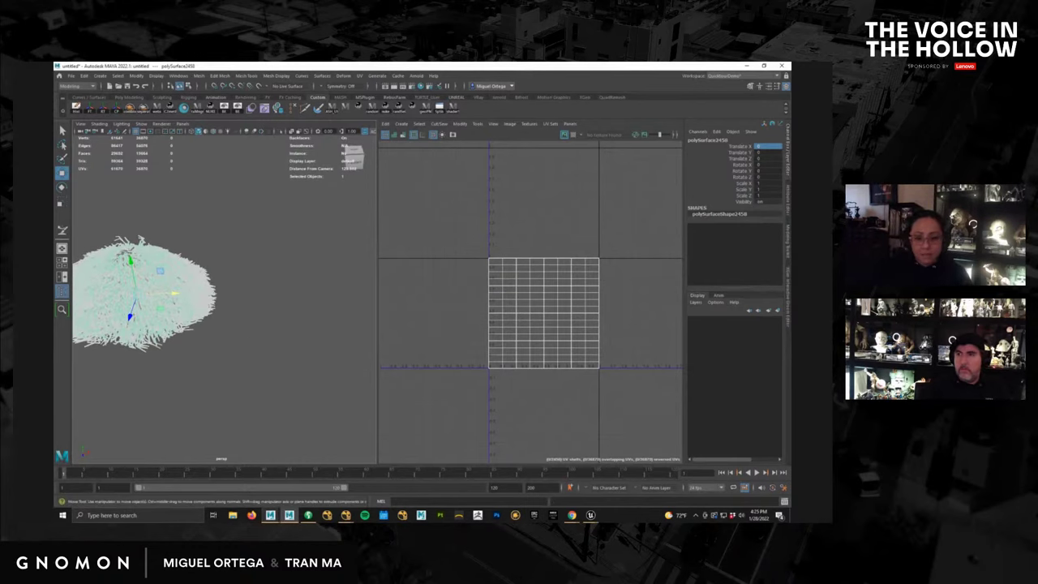
pyautogui.click(272, 517)
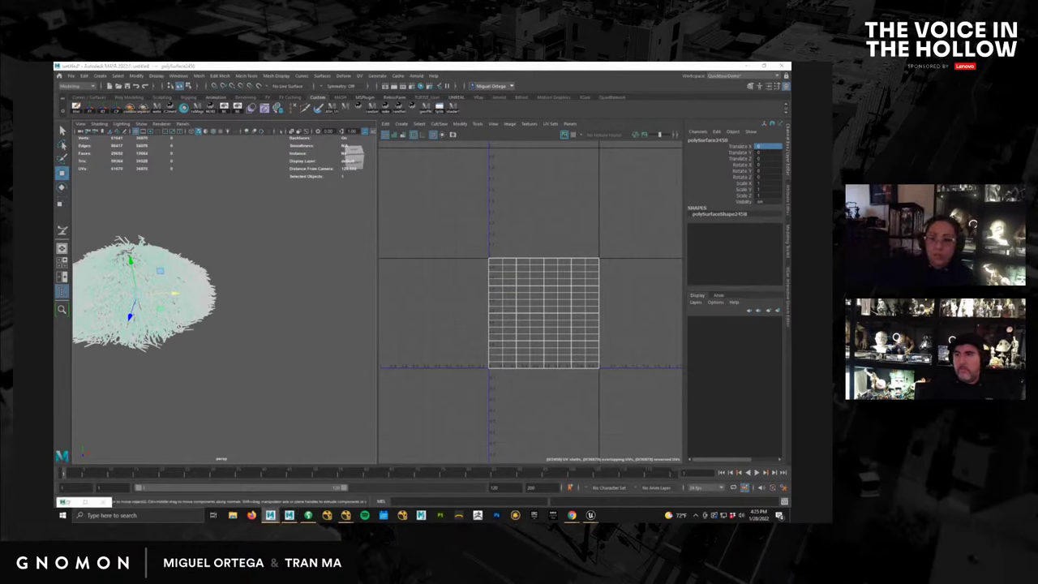
pyautogui.click(292, 365)
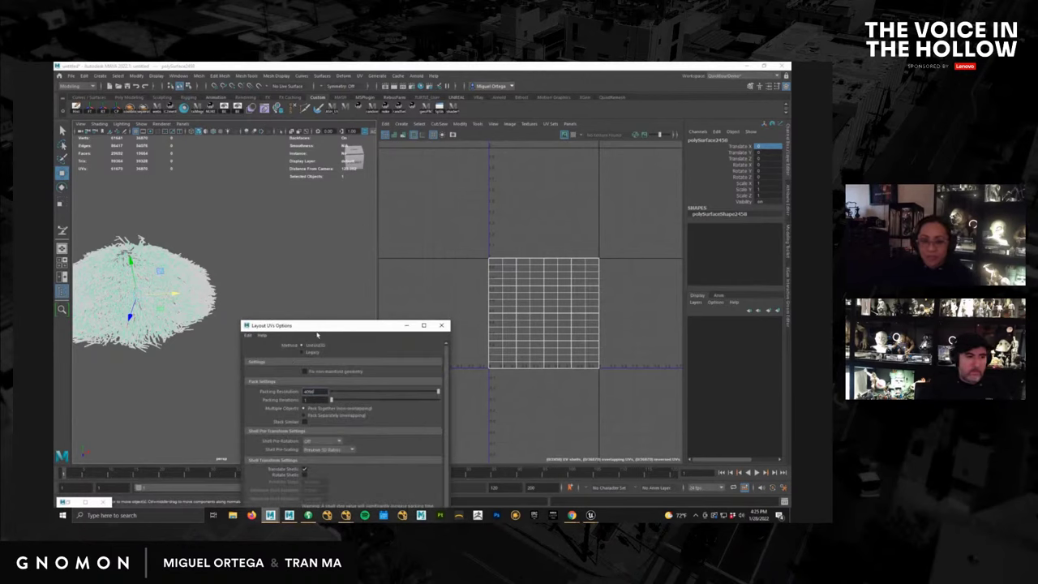
pyautogui.moveTo(317, 334); pyautogui.dragTo(347, 319)
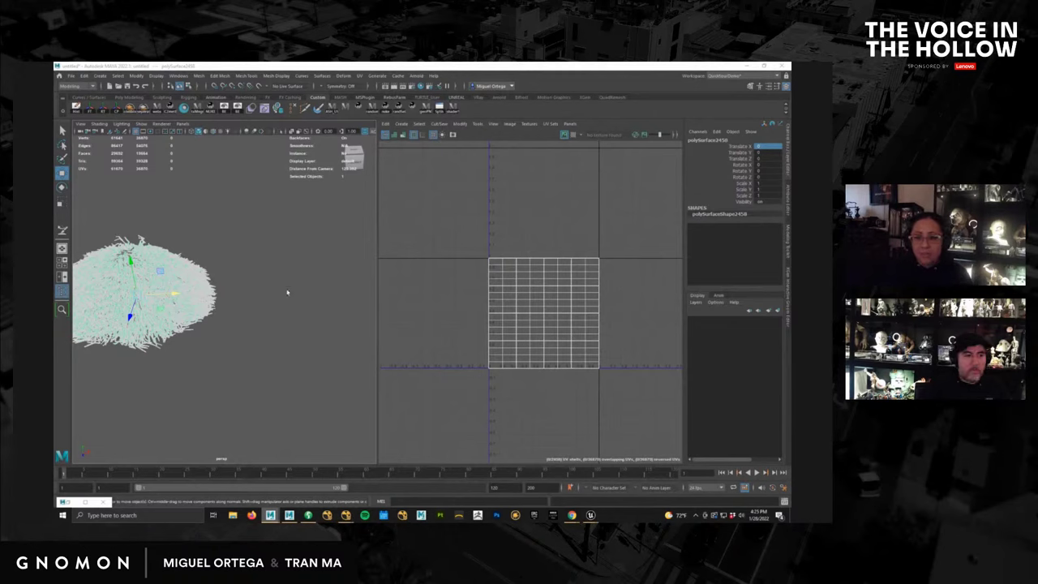
# Open the Layout UVs options for the polygon dome and set the packing resolution to 4096.
pyautogui.keyDown('alt'); pyautogui.moveTo(287, 292); pyautogui.dragTo(283, 273); pyautogui.keyUp('alt')
pyautogui.keyDown('alt'); pyautogui.moveTo(283, 273); pyautogui.dragTo(332, 284, button='middle'); pyautogui.keyUp('alt')
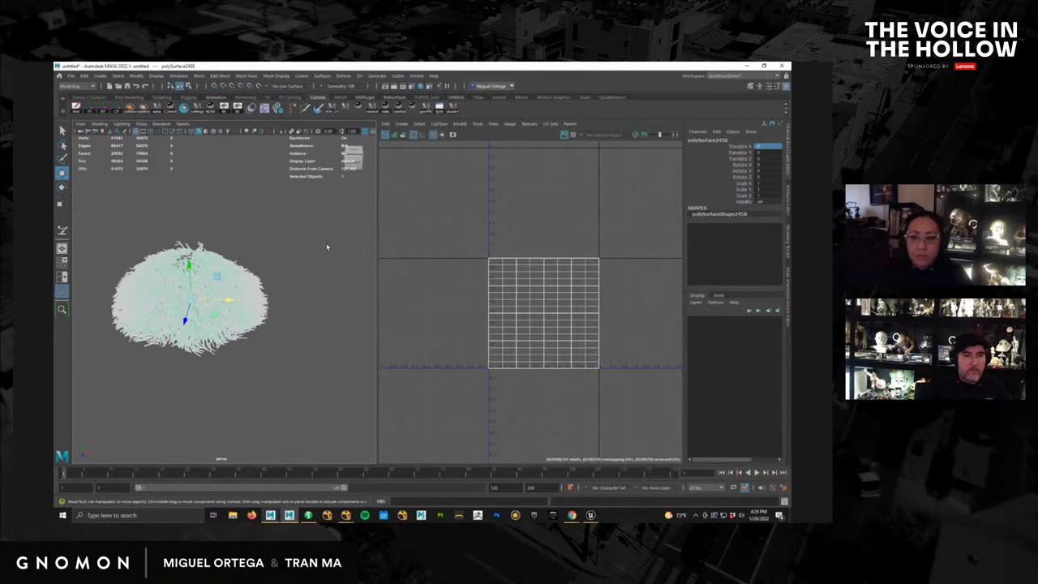
pyautogui.click(459, 126)
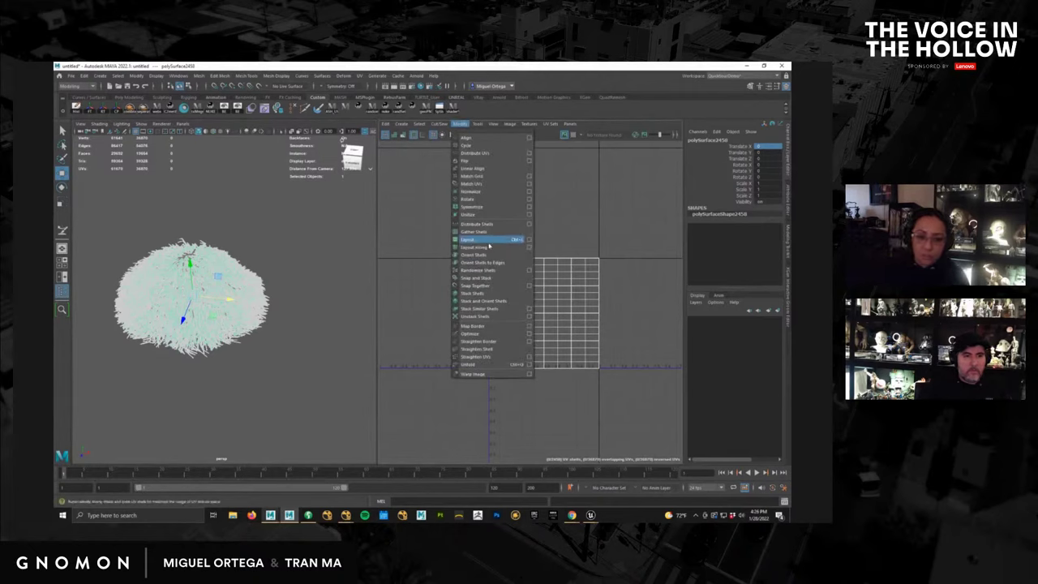
pyautogui.click(529, 241)
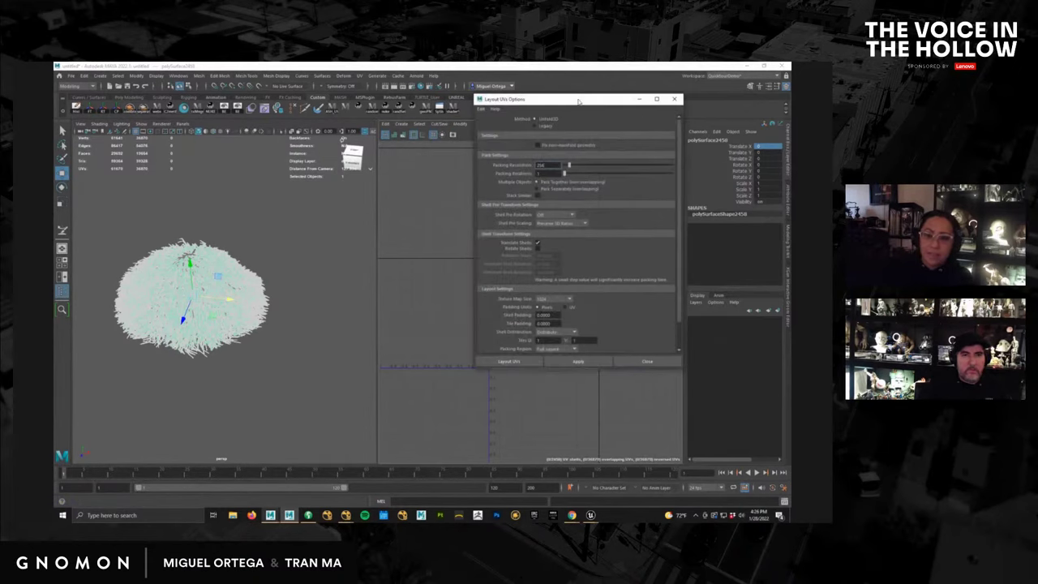
pyautogui.moveTo(578, 102); pyautogui.dragTo(345, 173)
pyautogui.moveTo(323, 236); pyautogui.dragTo(267, 229)
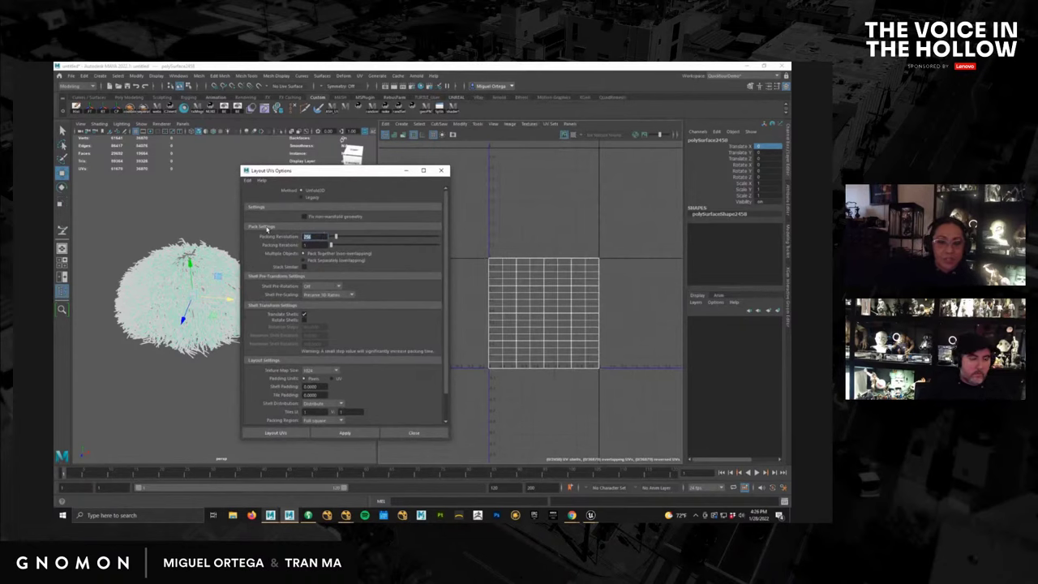
pyautogui.write('4096')
pyautogui.press('Return')
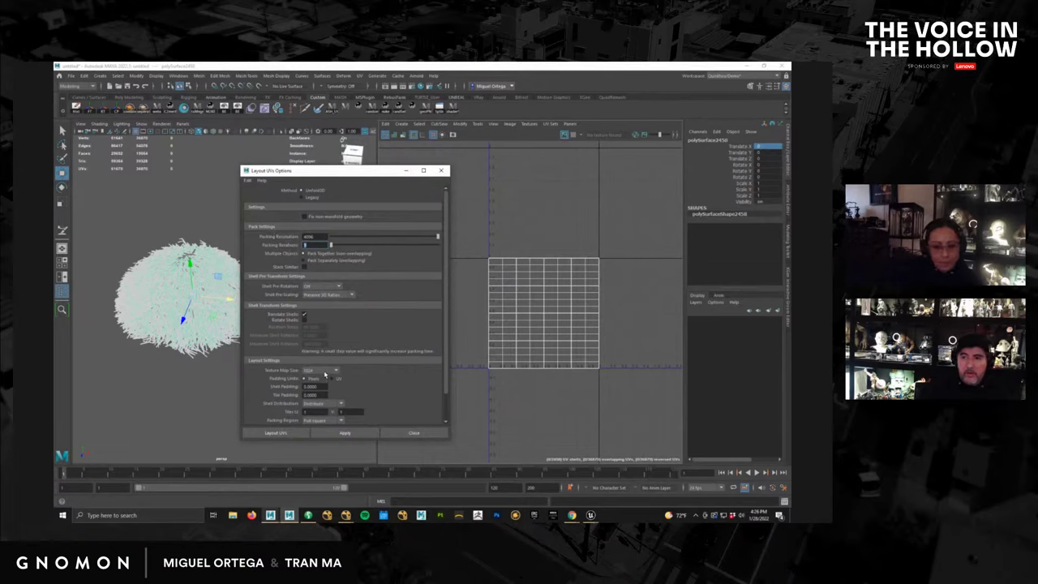
# Lay out the dome's UVs with a 4096 texture map size, shell padding of 5 and tile padding of 10 pixels.
pyautogui.click(324, 372)
pyautogui.click(324, 384)
pyautogui.scroll(-1, 355, 331)
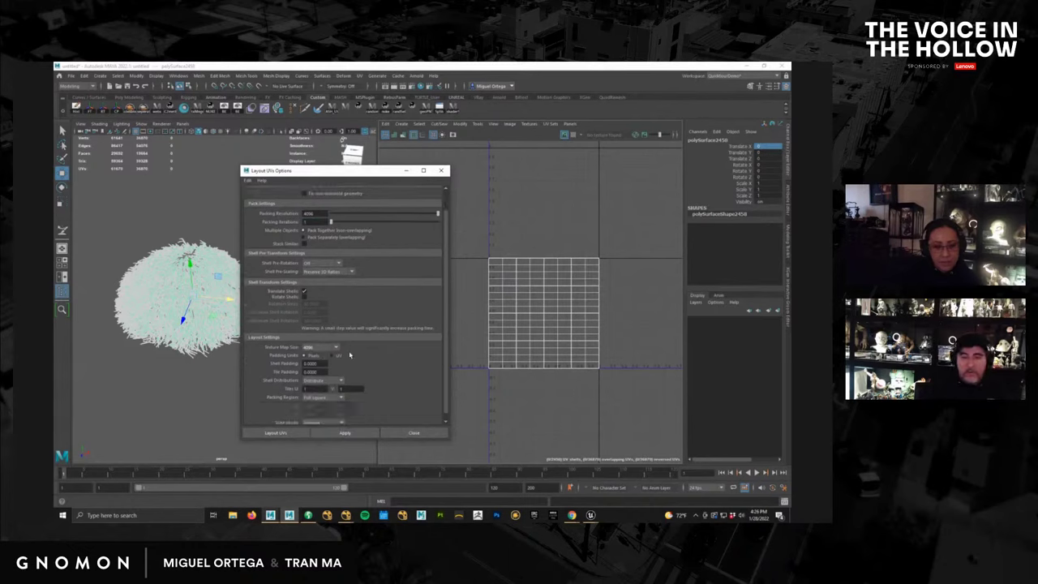
pyautogui.moveTo(320, 366); pyautogui.dragTo(287, 368)
pyautogui.click(322, 372)
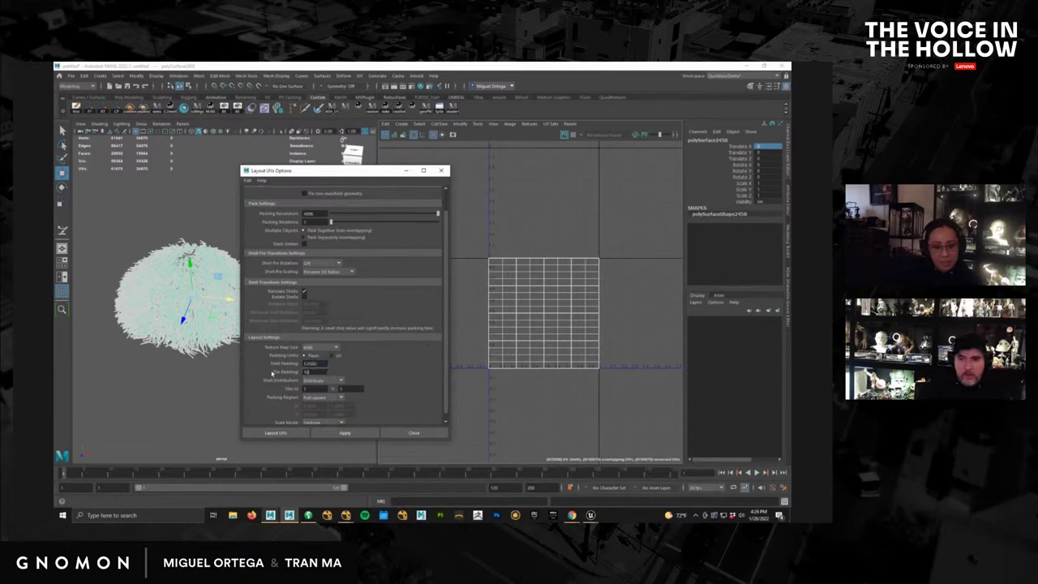
pyautogui.press('Return')
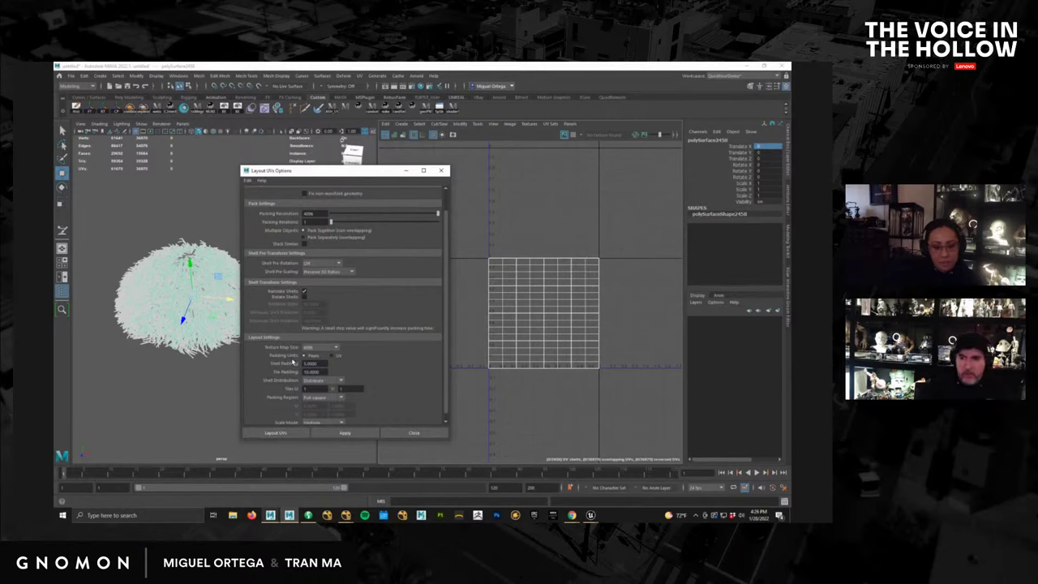
pyautogui.scroll(-1, 379, 371)
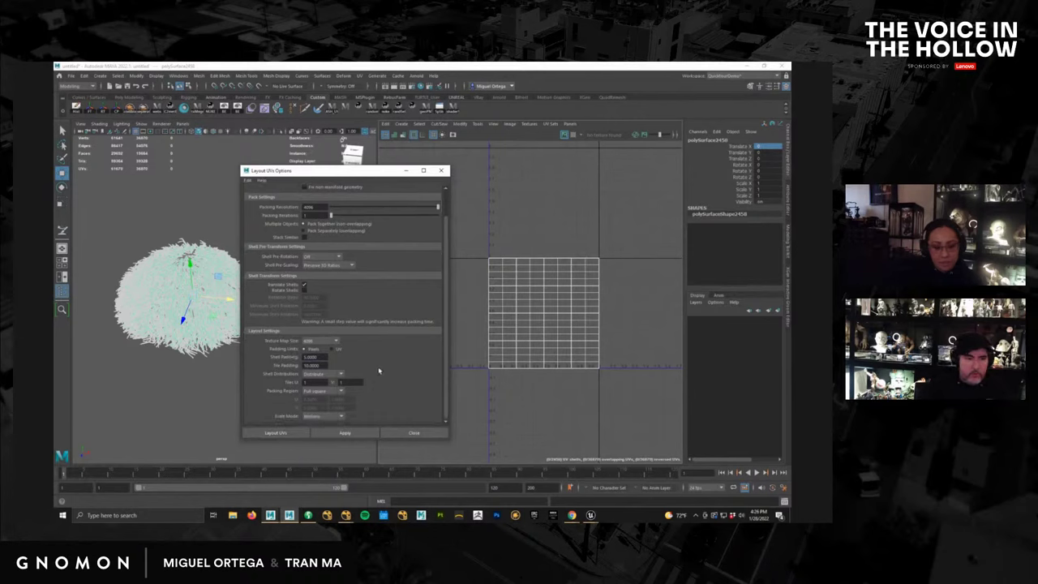
pyautogui.click(279, 433)
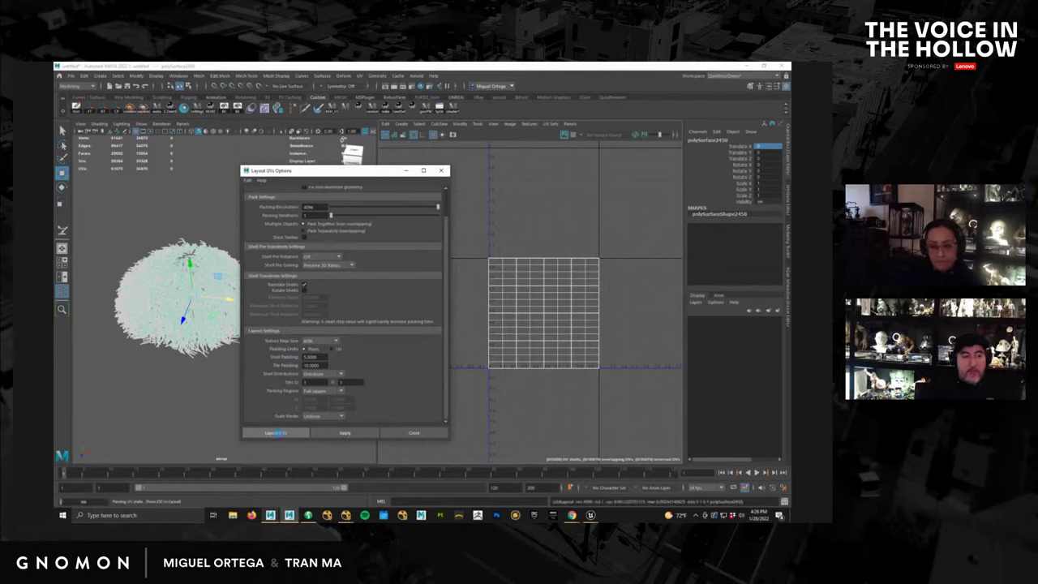
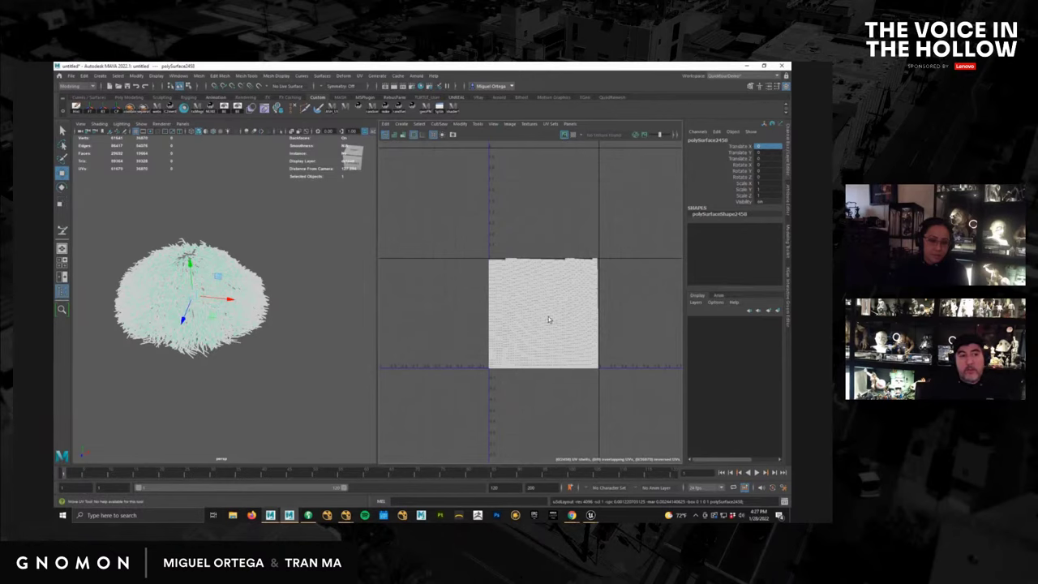
# Examine the packed UV shells up close and as a whole, along with the polygon dome.
pyautogui.press('f')
pyautogui.keyDown('alt'); pyautogui.moveTo(777, 395); pyautogui.dragTo(780, 395, button='right'); pyautogui.keyUp('alt')
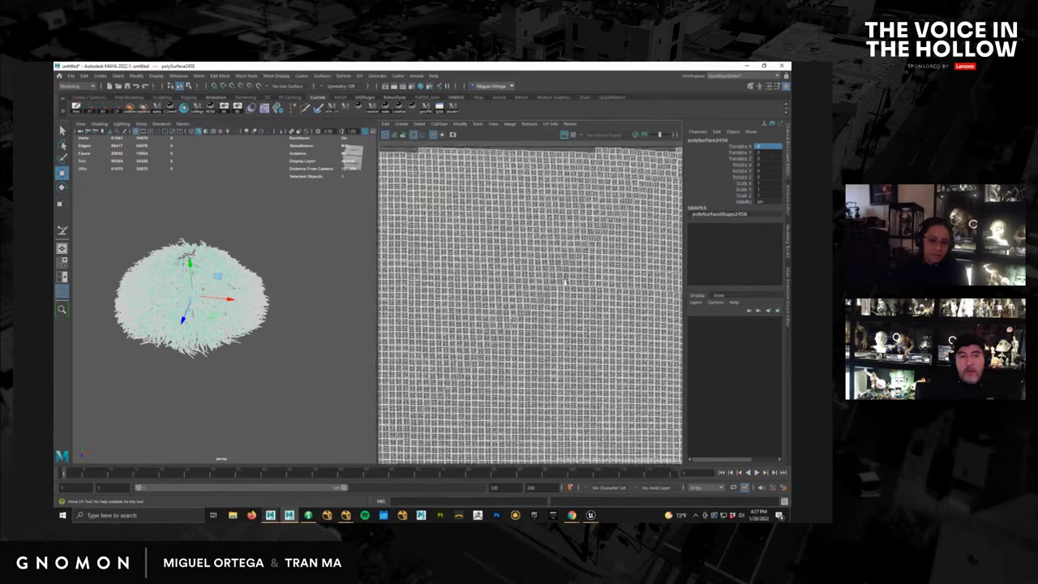
pyautogui.keyDown('alt'); pyautogui.moveTo(567, 281); pyautogui.dragTo(776, 341, button='right'); pyautogui.keyUp('alt')
pyautogui.keyDown('alt'); pyautogui.moveTo(502, 307); pyautogui.dragTo(311, 259, button='right'); pyautogui.keyUp('alt')
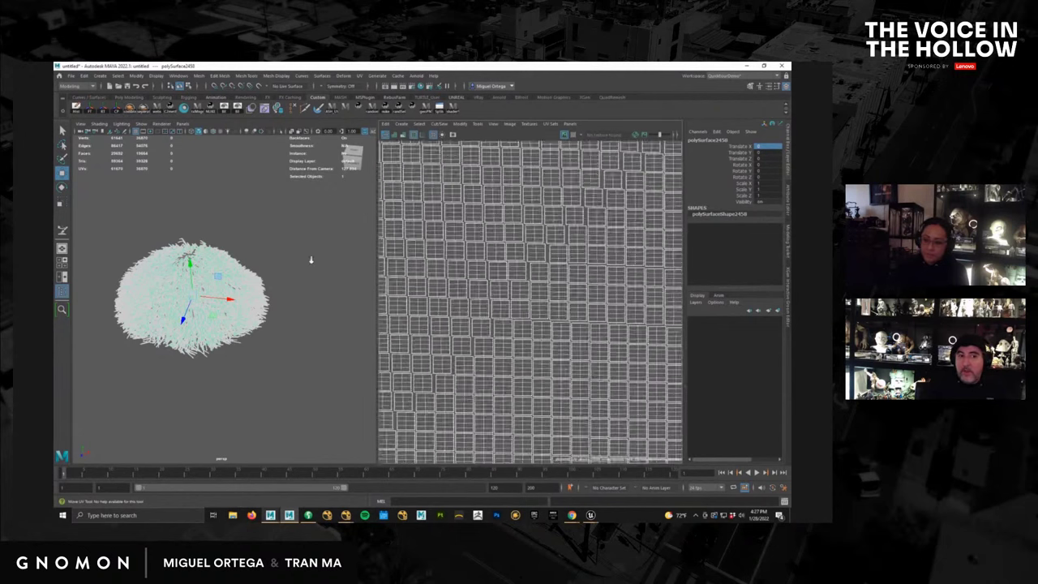
pyautogui.keyDown('alt'); pyautogui.moveTo(592, 317); pyautogui.dragTo(310, 268, button='right'); pyautogui.keyUp('alt')
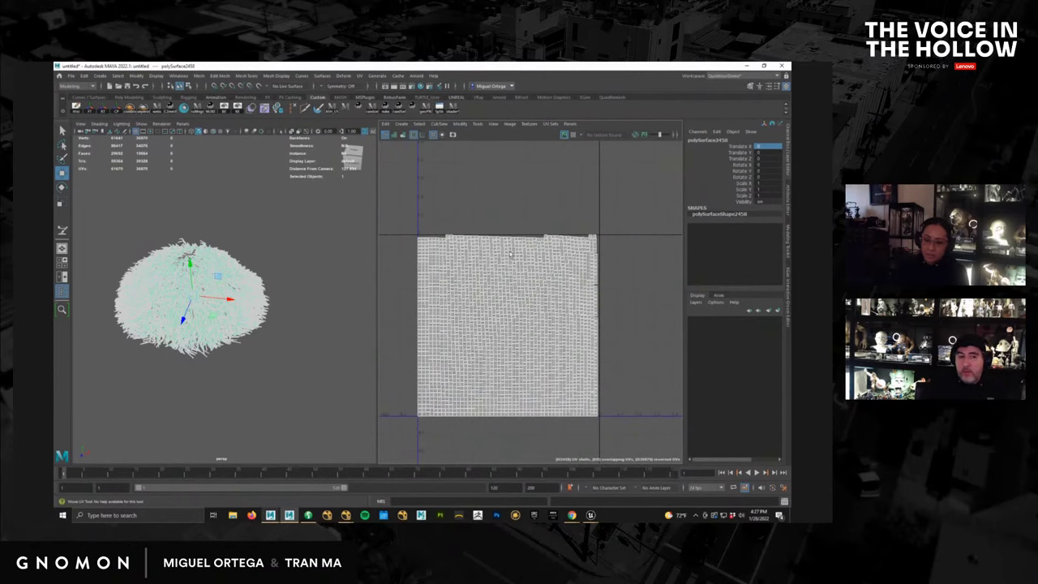
pyautogui.keyDown('alt'); pyautogui.moveTo(290, 331); pyautogui.dragTo(278, 327); pyautogui.keyUp('alt')
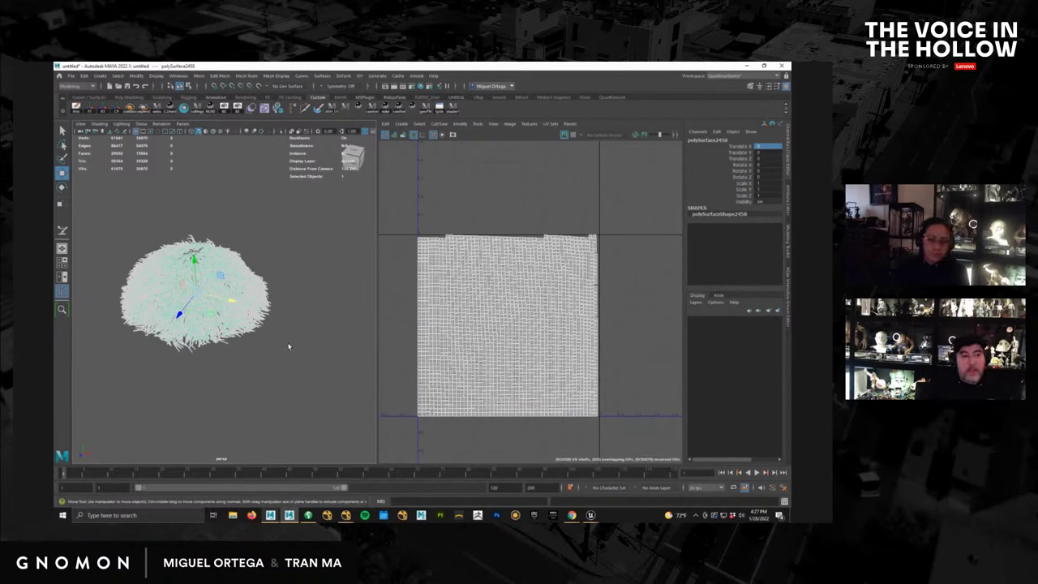
pyautogui.keyDown('alt'); pyautogui.moveTo(289, 346); pyautogui.dragTo(314, 340); pyautogui.keyUp('alt')
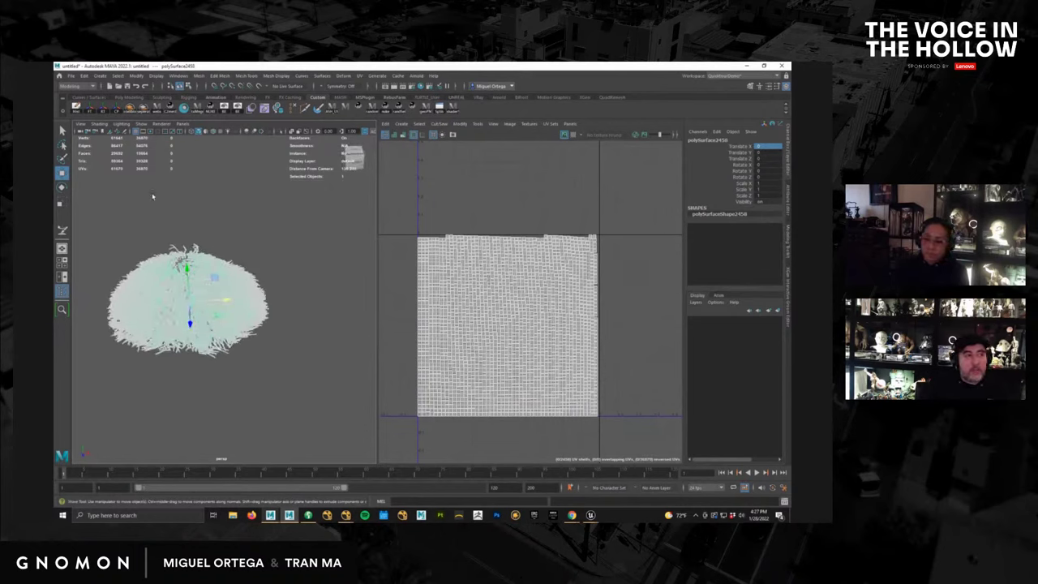
# Export the selected polygon dome to the Desktop as an OBJ file named furBall.
pyautogui.click(71, 75)
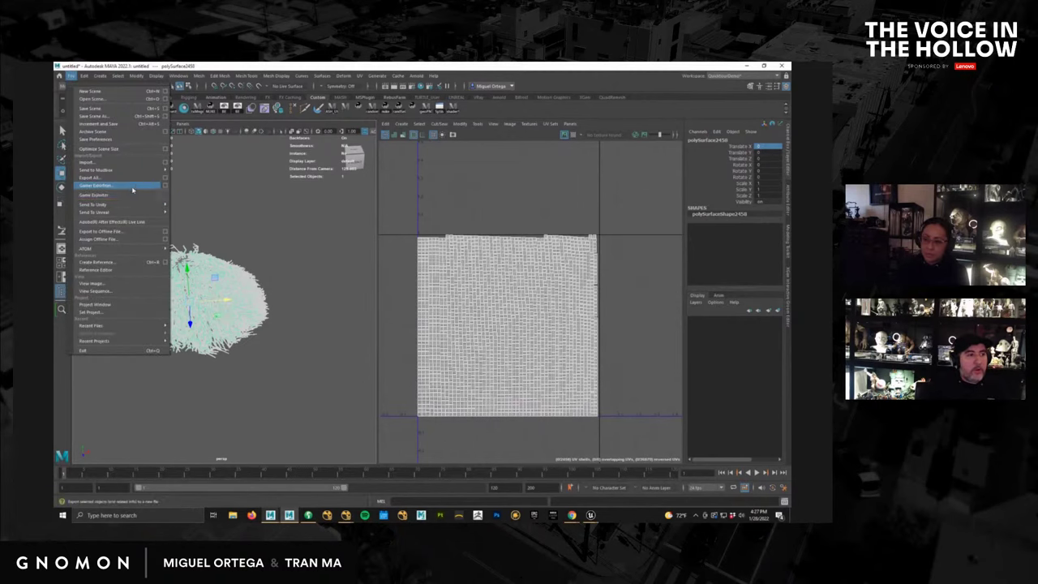
pyautogui.click(133, 186)
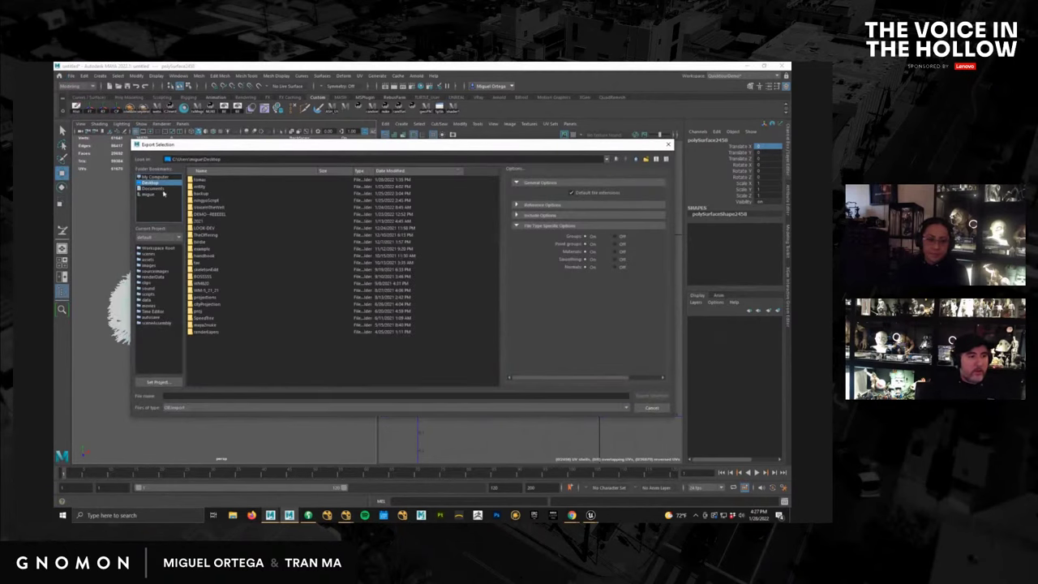
pyautogui.click(221, 395)
pyautogui.write('furBall')
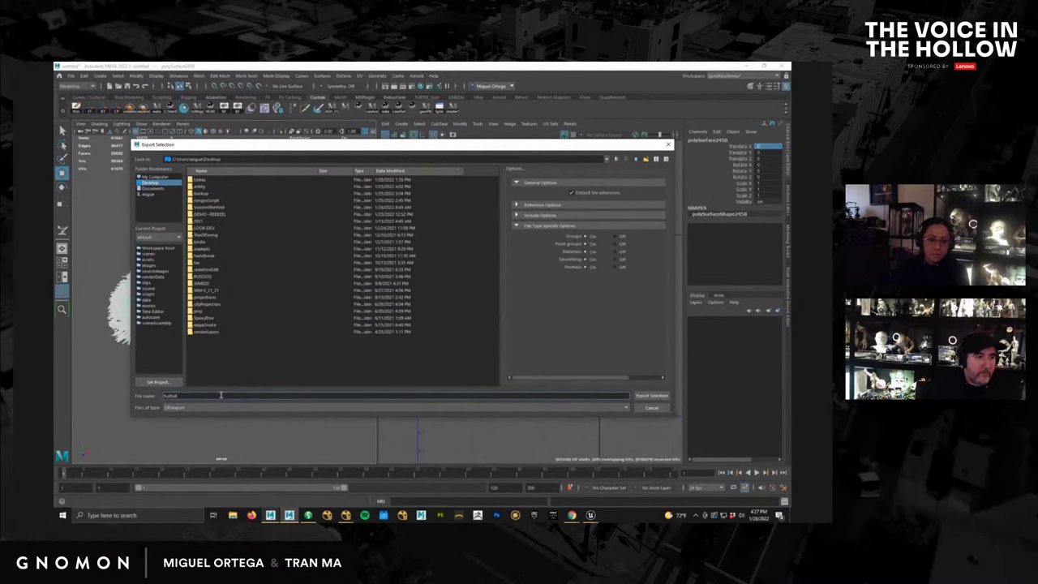
pyautogui.press('Return')
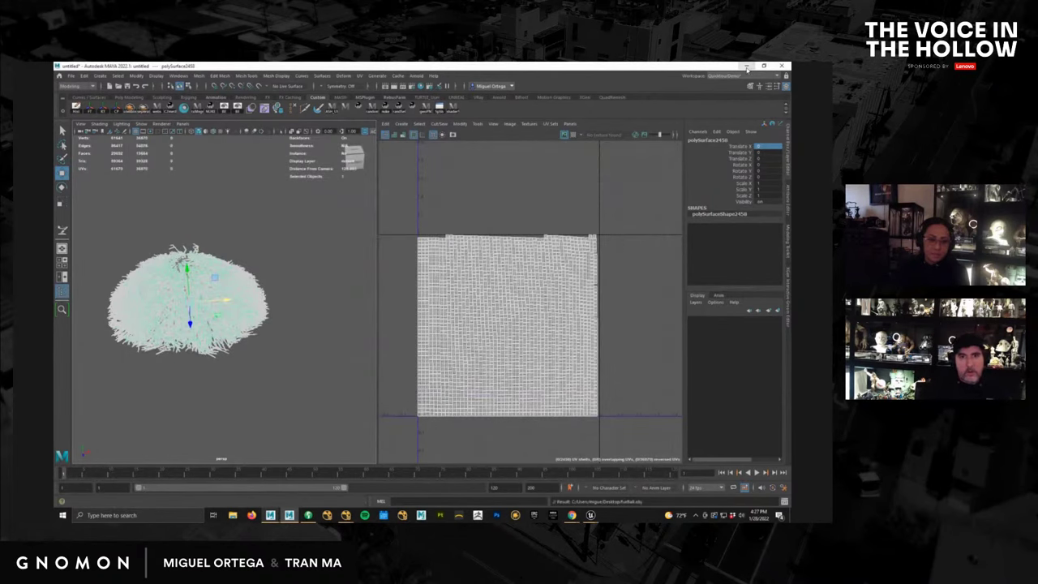
# Switch to Unreal Engine and open the project's root Content folder.
pyautogui.click(746, 66)
pyautogui.scroll(-5, 546, 393)
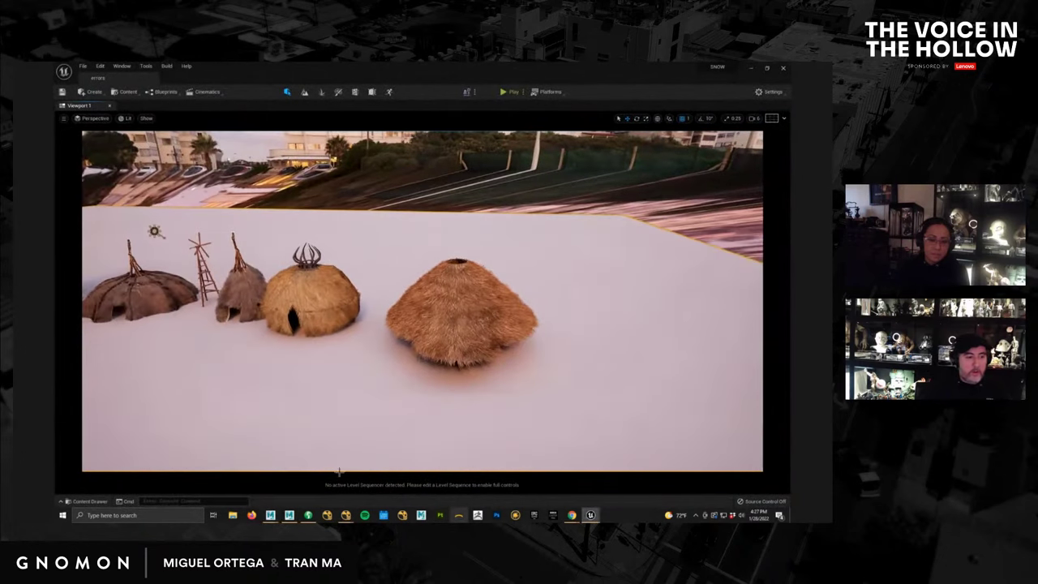
pyautogui.click(104, 500)
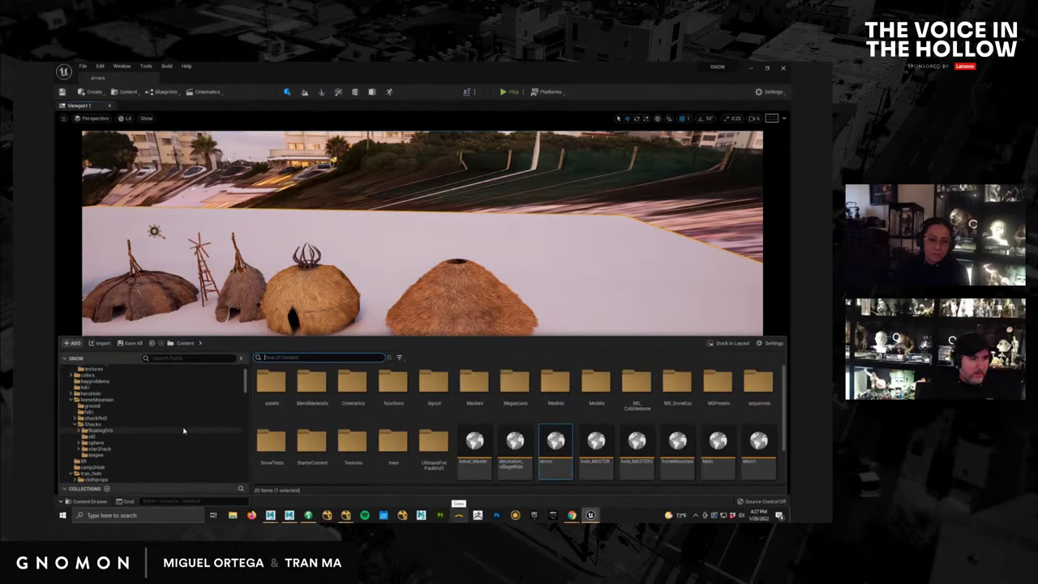
pyautogui.scroll(-2, 183, 430)
pyautogui.scroll(-10, 183, 431)
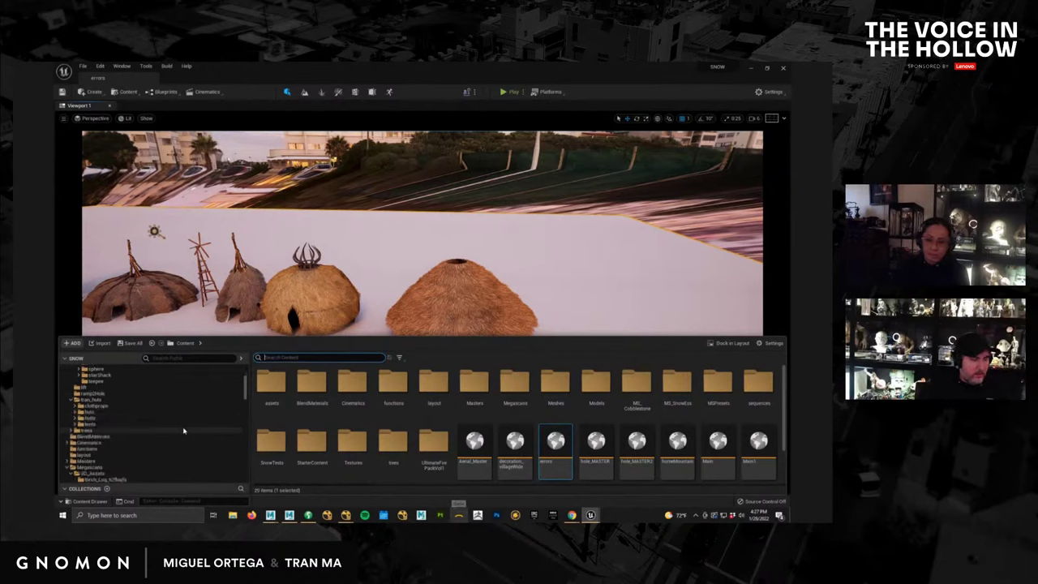
pyautogui.scroll(-8, 183, 431)
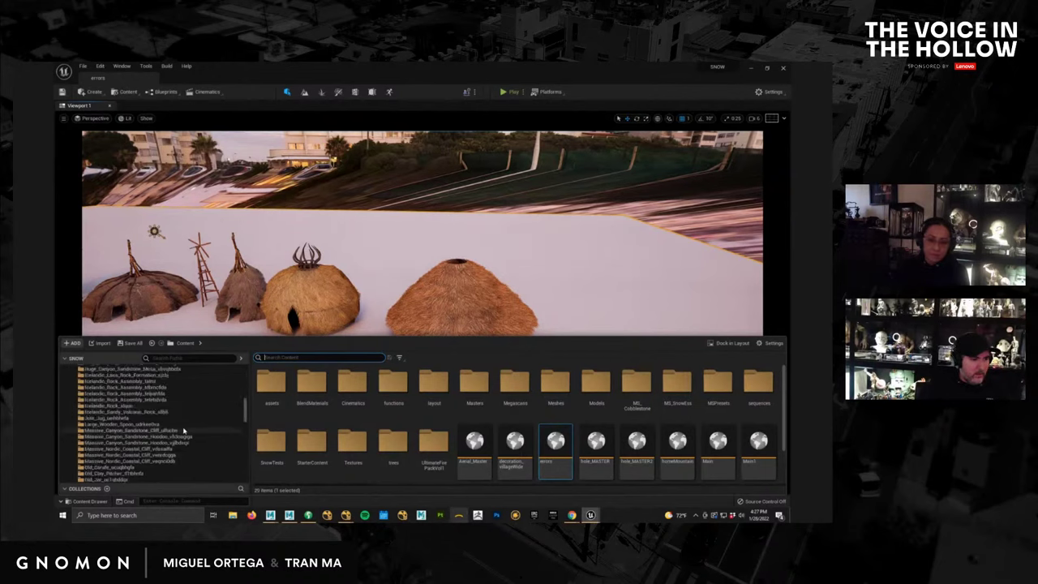
pyautogui.moveTo(246, 418); pyautogui.dragTo(246, 375)
pyautogui.scroll(-2, 525, 468)
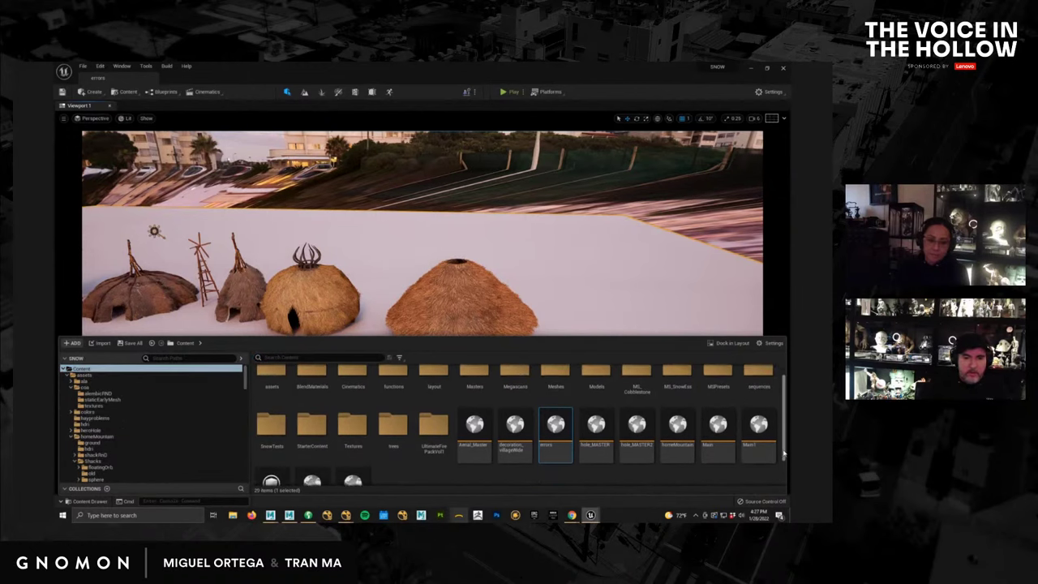
# Import furBall.obj from the Desktop into the Content folder, toggling the Build Nanite option and choosing to import all.
pyautogui.click(527, 468)
pyautogui.rightClick(527, 466)
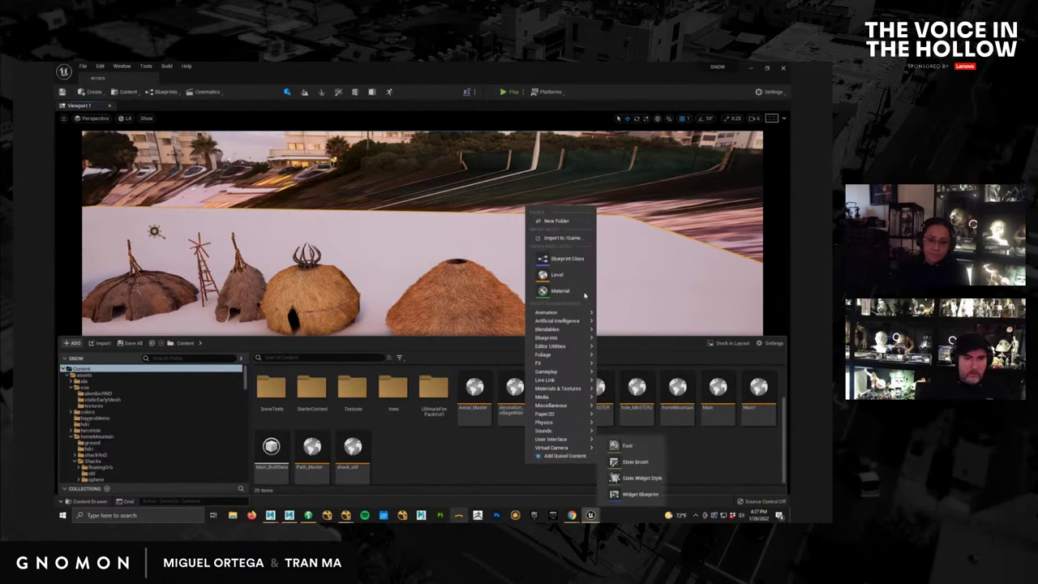
pyautogui.click(570, 240)
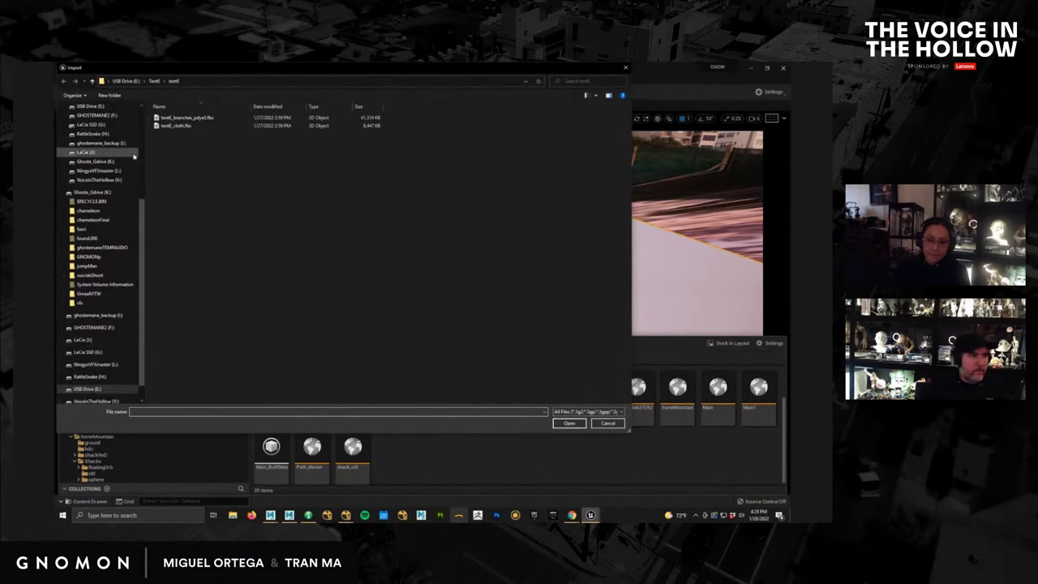
pyautogui.scroll(2, 132, 150)
pyautogui.click(86, 179)
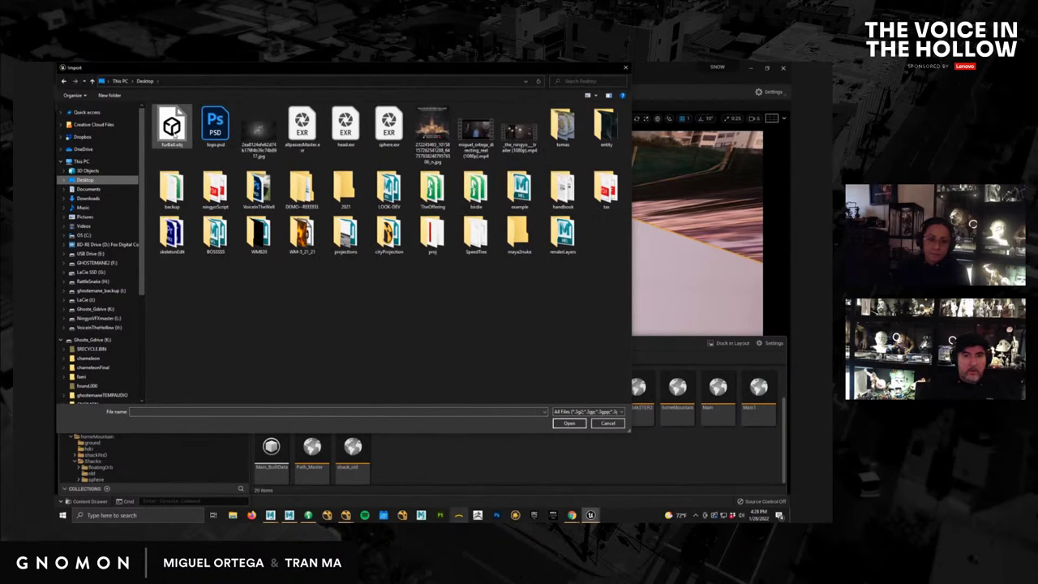
pyautogui.doubleClick(175, 136)
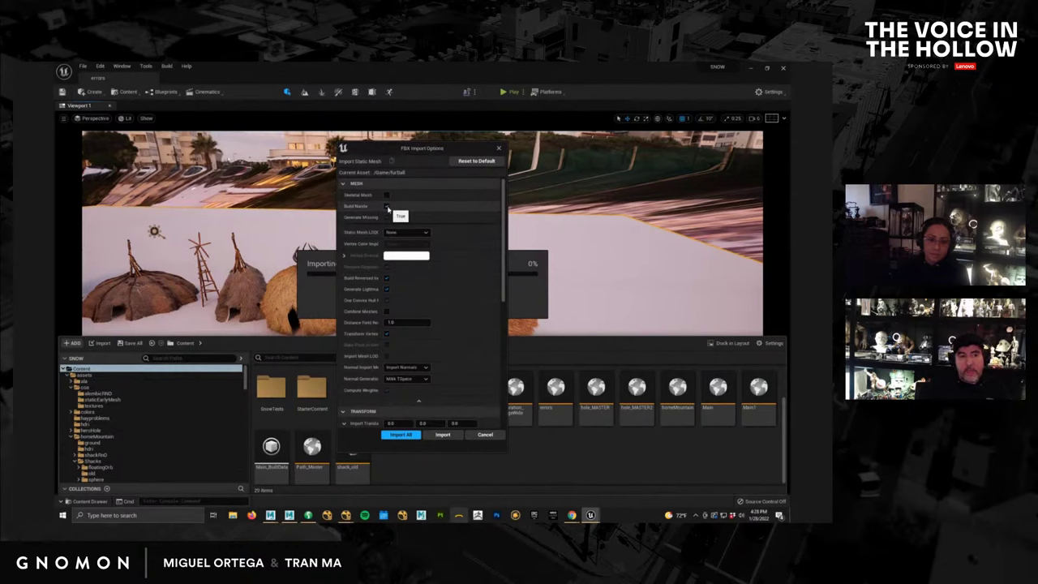
pyautogui.click(387, 206)
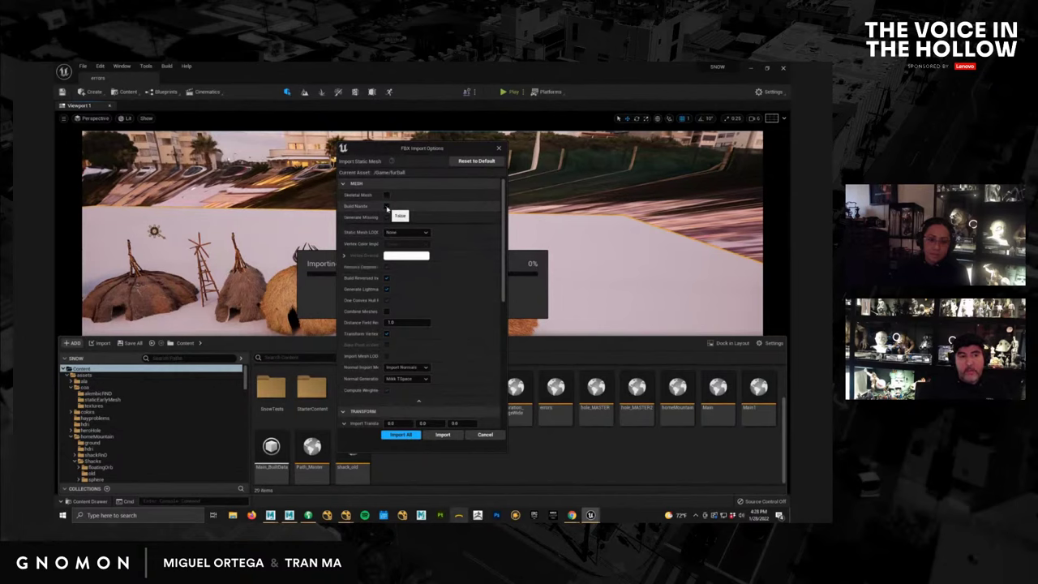
pyautogui.click(405, 435)
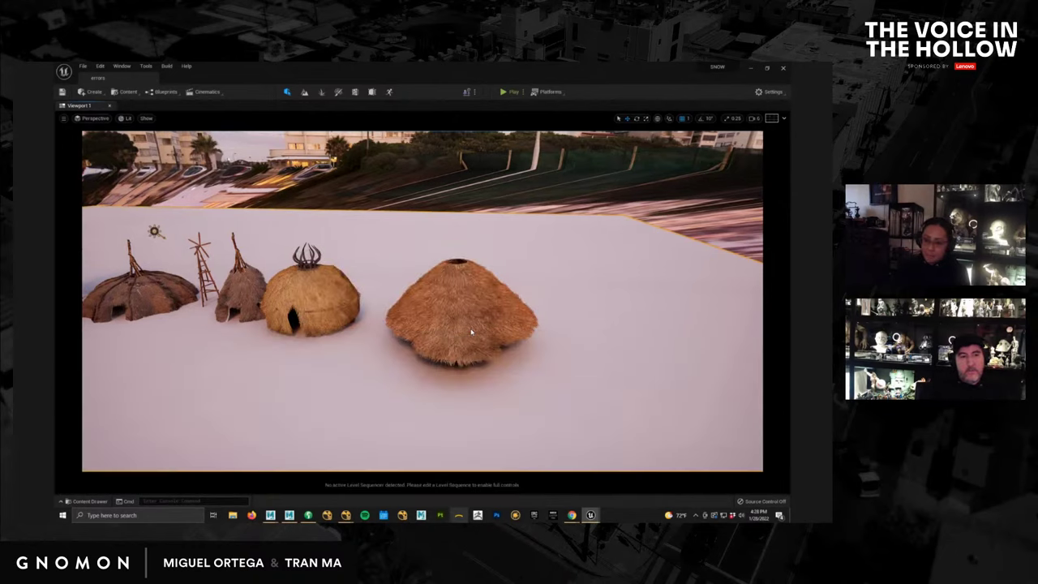
# Place the imported furBall mesh in the level and move it clear of the orange fur hut at the end of the row.
pyautogui.click(89, 502)
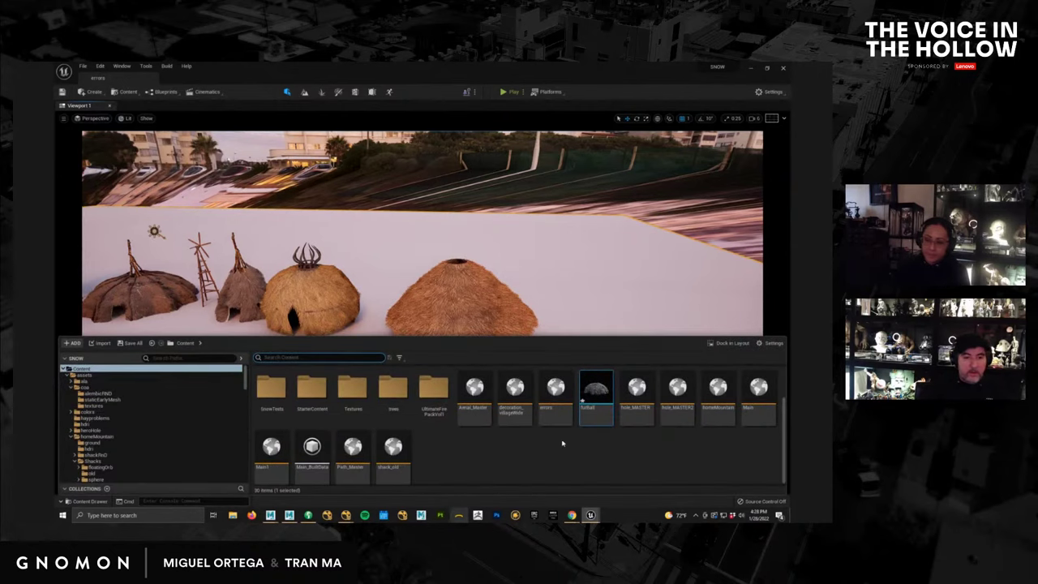
pyautogui.moveTo(593, 399); pyautogui.dragTo(592, 342)
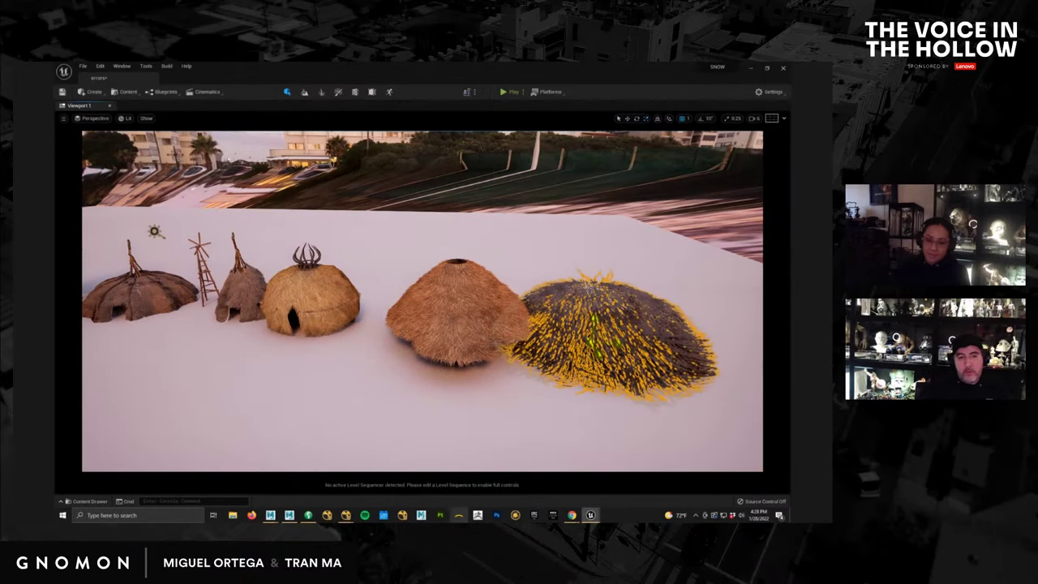
pyautogui.moveTo(618, 341); pyautogui.dragTo(660, 349)
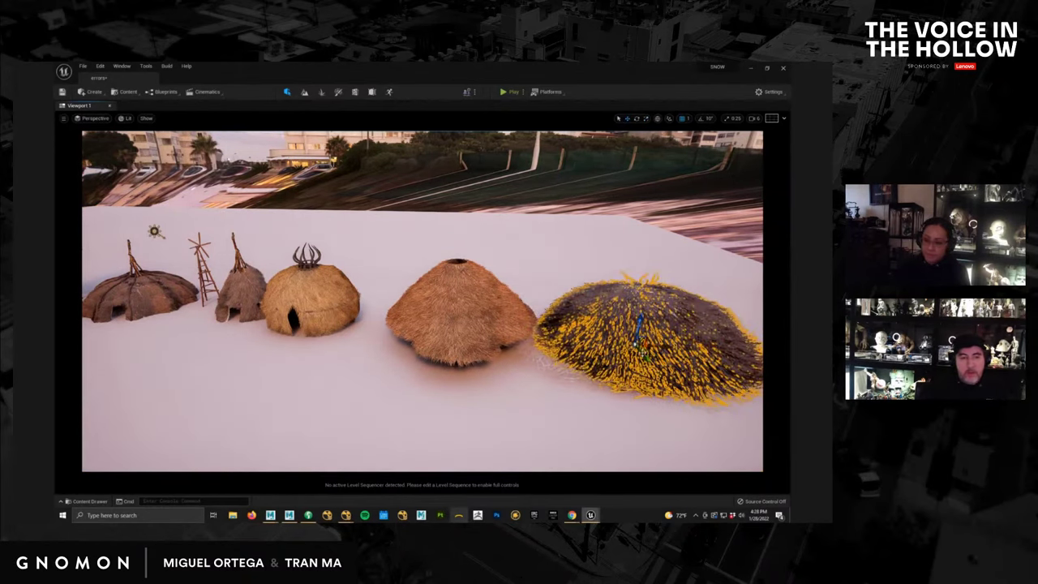
# Deselect the furBall dome and examine its strands and the orange hut's fur up close and from several angles.
pyautogui.moveTo(583, 366); pyautogui.dragTo(553, 272, button='middle')
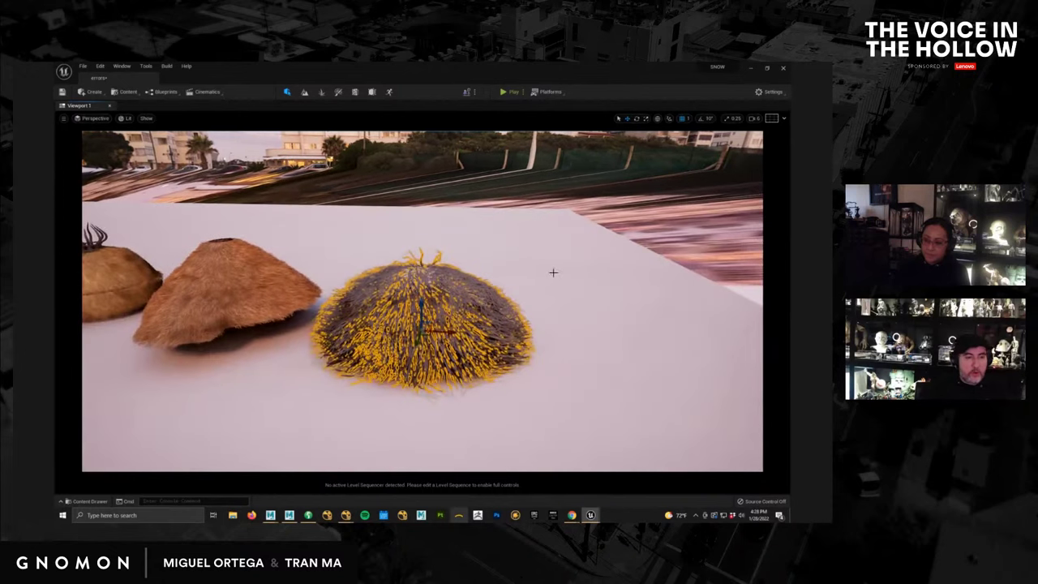
pyautogui.click(644, 234)
pyautogui.keyDown('alt'); pyautogui.moveTo(547, 337); pyautogui.dragTo(541, 397); pyautogui.keyUp('alt')
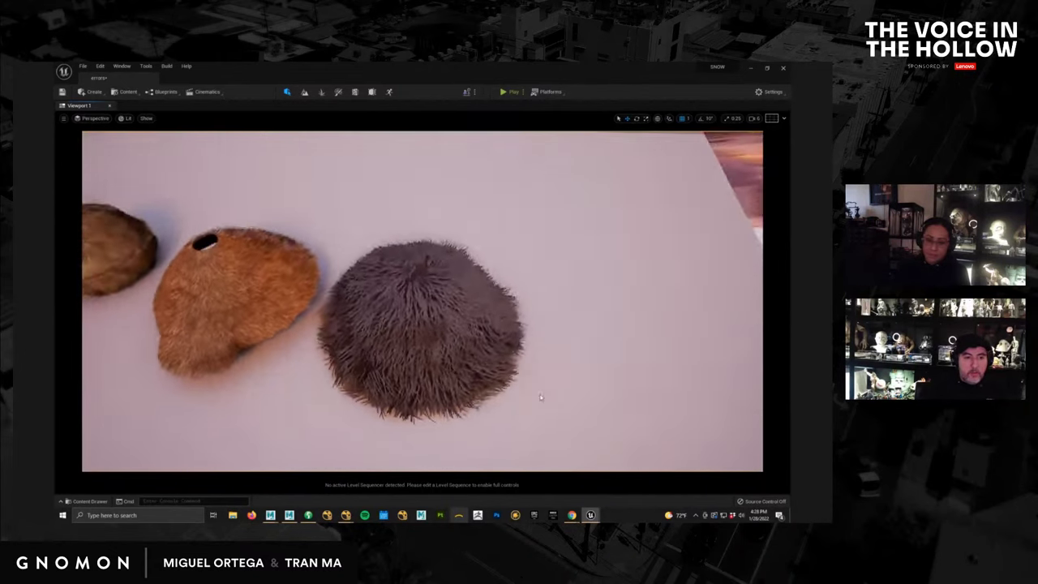
pyautogui.moveTo(540, 397); pyautogui.dragTo(443, 345, button='right')
pyautogui.keyDown('alt'); pyautogui.moveTo(359, 334); pyautogui.dragTo(445, 338); pyautogui.keyUp('alt')
pyautogui.keyDown('alt'); pyautogui.moveTo(445, 338); pyautogui.dragTo(511, 361, button='right'); pyautogui.keyUp('alt')
pyautogui.keyDown('alt'); pyautogui.moveTo(522, 348); pyautogui.dragTo(495, 397); pyautogui.keyUp('alt')
pyautogui.keyDown('alt'); pyautogui.moveTo(495, 398); pyautogui.dragTo(320, 354, button='right'); pyautogui.keyUp('alt')
pyautogui.keyDown('alt'); pyautogui.moveTo(410, 330); pyautogui.dragTo(386, 357); pyautogui.keyUp('alt')
pyautogui.moveTo(386, 357)
pyautogui.mouseDown(button='right')
pyautogui.moveTo(485, 369)
pyautogui.moveTo(356, 345)
pyautogui.moveTo(364, 332)
pyautogui.mouseUp(button='right')
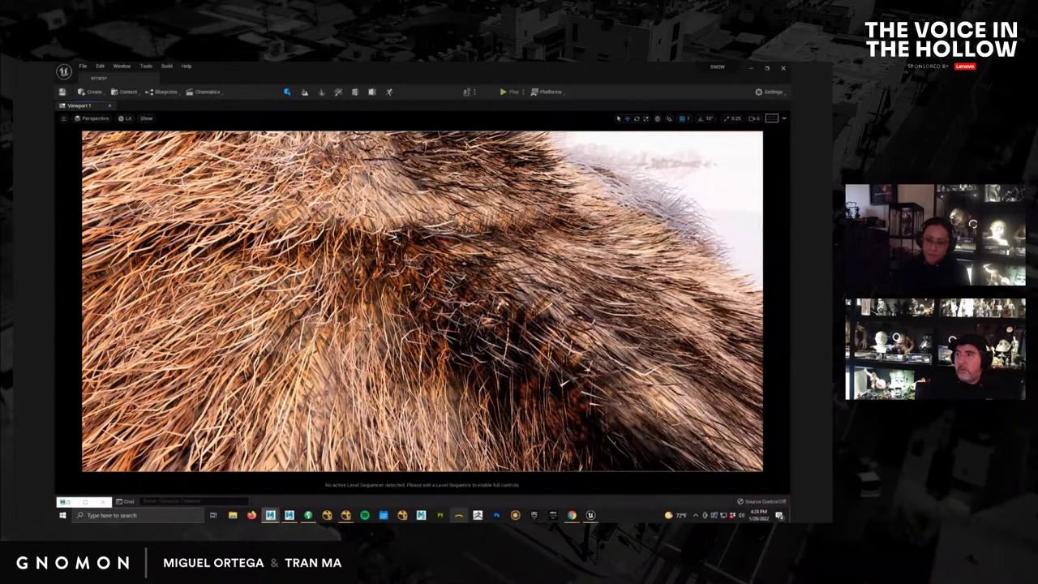
pyautogui.keyDown('alt'); pyautogui.moveTo(422, 317); pyautogui.dragTo(433, 294, button='right'); pyautogui.keyUp('alt')
pyautogui.keyDown('alt'); pyautogui.moveTo(433, 295); pyautogui.dragTo(398, 318); pyautogui.keyUp('alt')
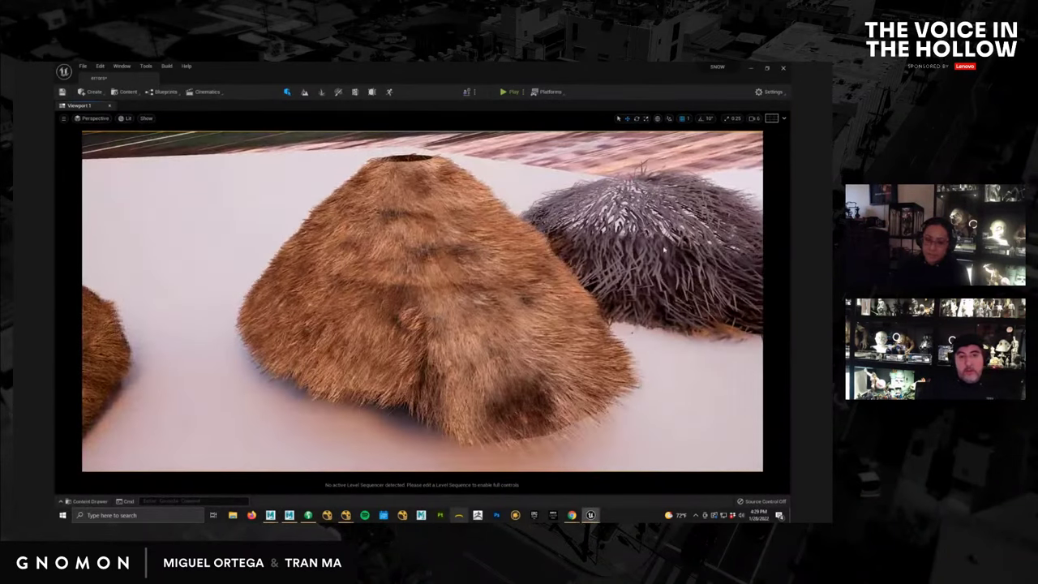
# Select the grey furBall dome and view it alongside the row of finished huts.
pyautogui.click(667, 269)
pyautogui.keyDown('alt'); pyautogui.moveTo(656, 288); pyautogui.dragTo(541, 319, button='right'); pyautogui.keyUp('alt')
pyautogui.keyDown('alt'); pyautogui.moveTo(511, 324); pyautogui.dragTo(493, 330); pyautogui.keyUp('alt')
pyautogui.moveTo(551, 325); pyautogui.dragTo(552, 325, button='right')
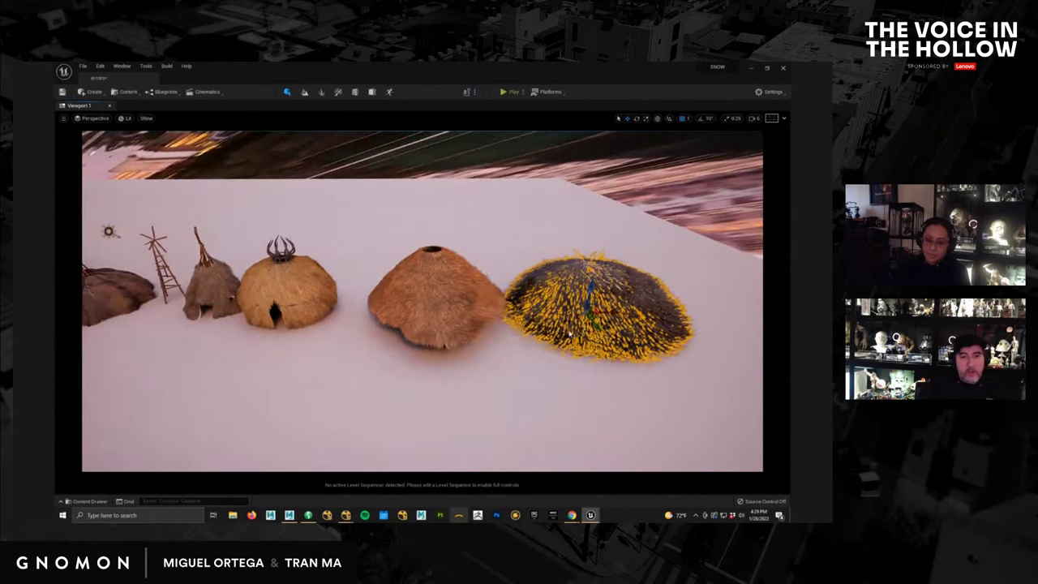
pyautogui.keyDown('alt'); pyautogui.moveTo(569, 333); pyautogui.dragTo(550, 335, button='middle'); pyautogui.keyUp('alt')
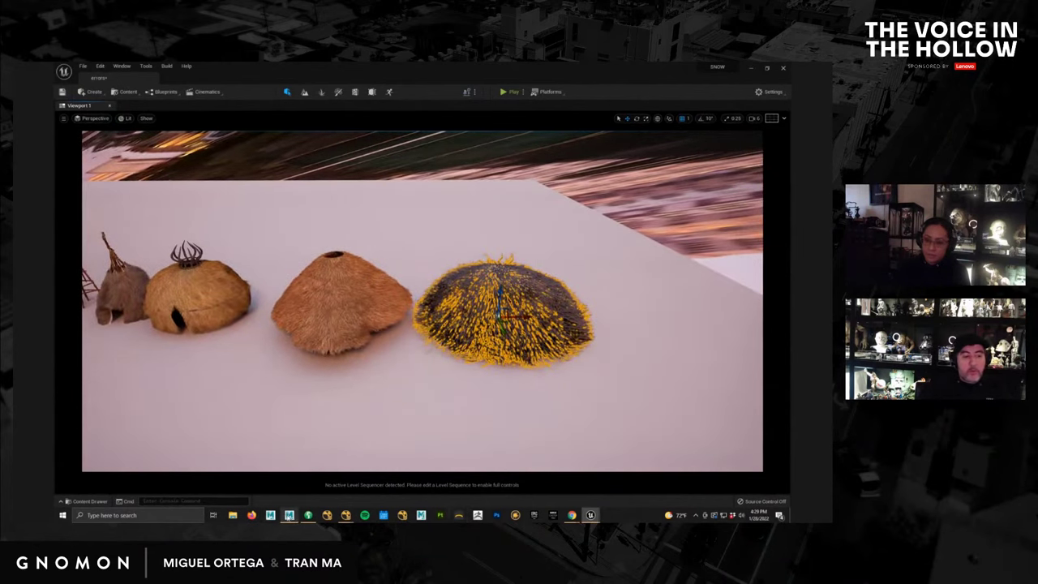
# Place the ala body mesh from the assets/ala folder on the ground between the orange hut and the furBall dome.
pyautogui.moveTo(289, 515)
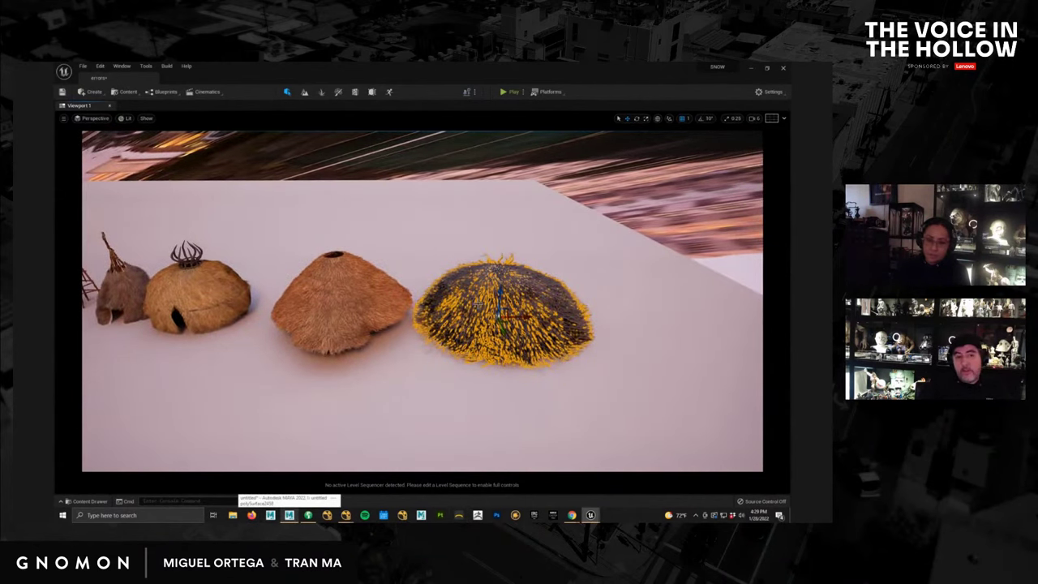
pyautogui.moveTo(338, 415); pyautogui.dragTo(364, 355, button='right')
pyautogui.click(106, 502)
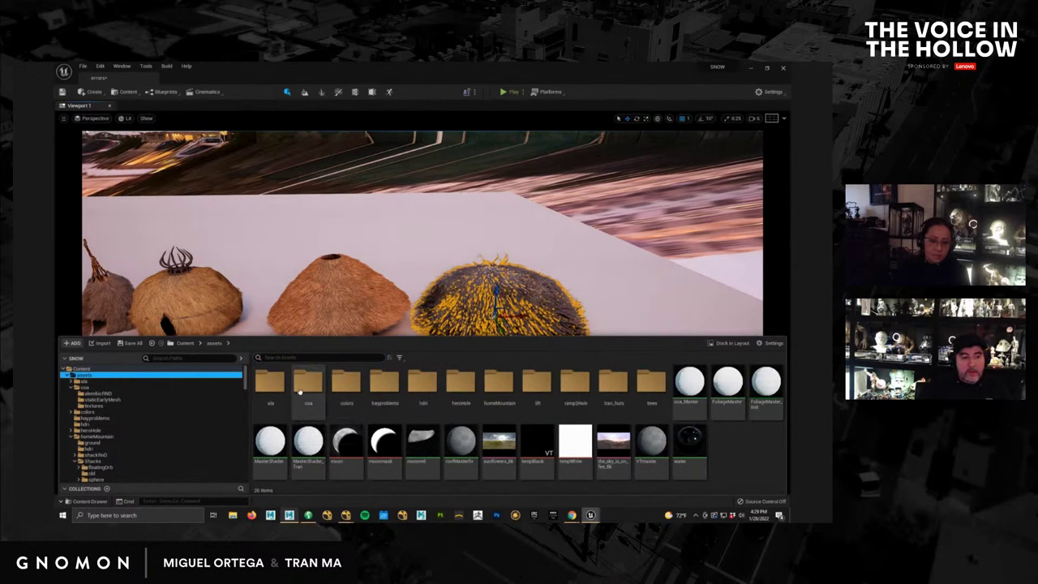
pyautogui.doubleClick(271, 383)
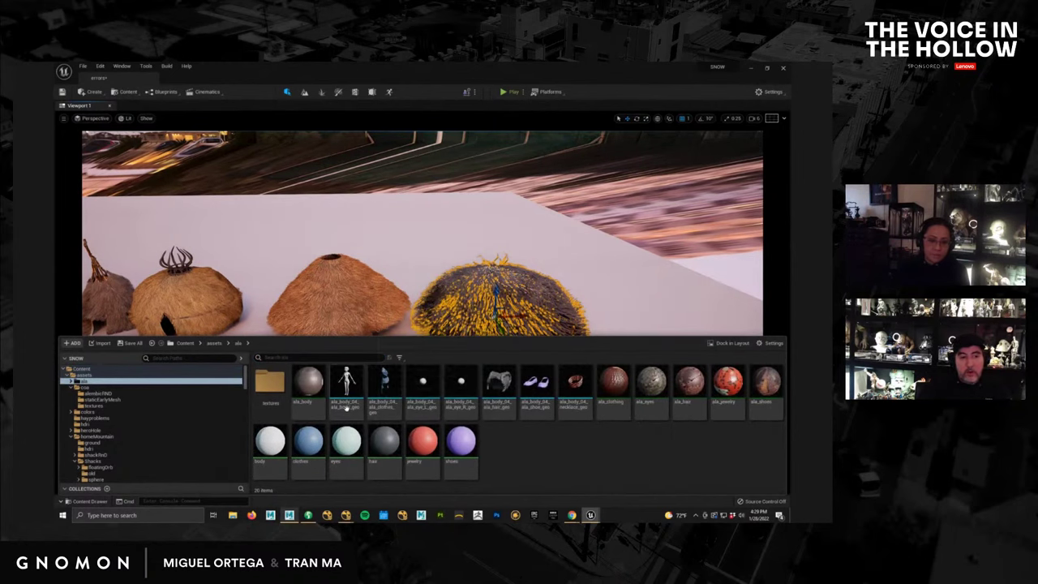
pyautogui.moveTo(346, 404); pyautogui.dragTo(413, 375)
# Place two more ala body figures as scale references, one beside the furBall dome and one beside the horned hut.
pyautogui.click(103, 502)
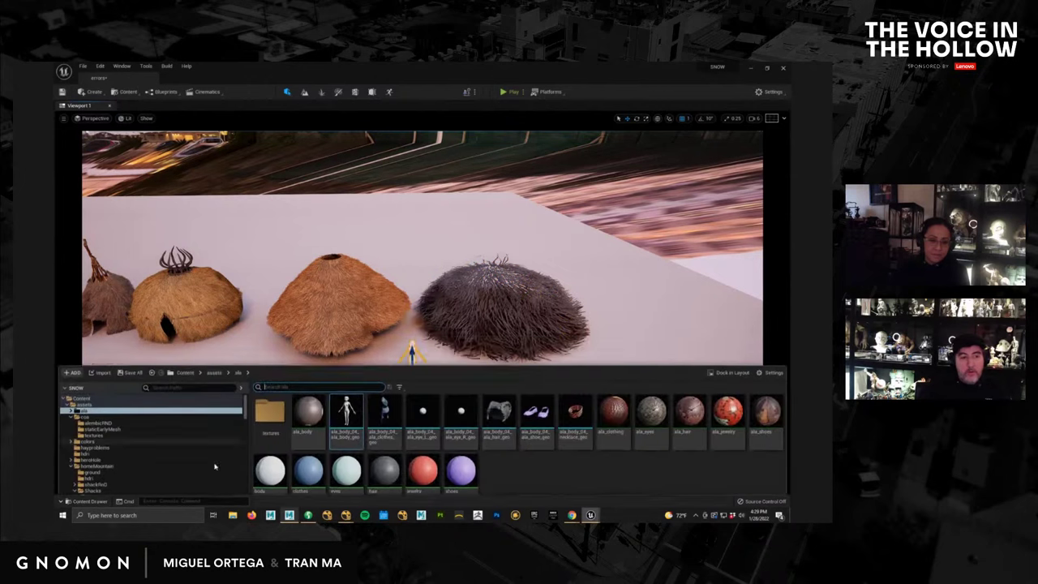
pyautogui.moveTo(371, 343); pyautogui.dragTo(596, 369)
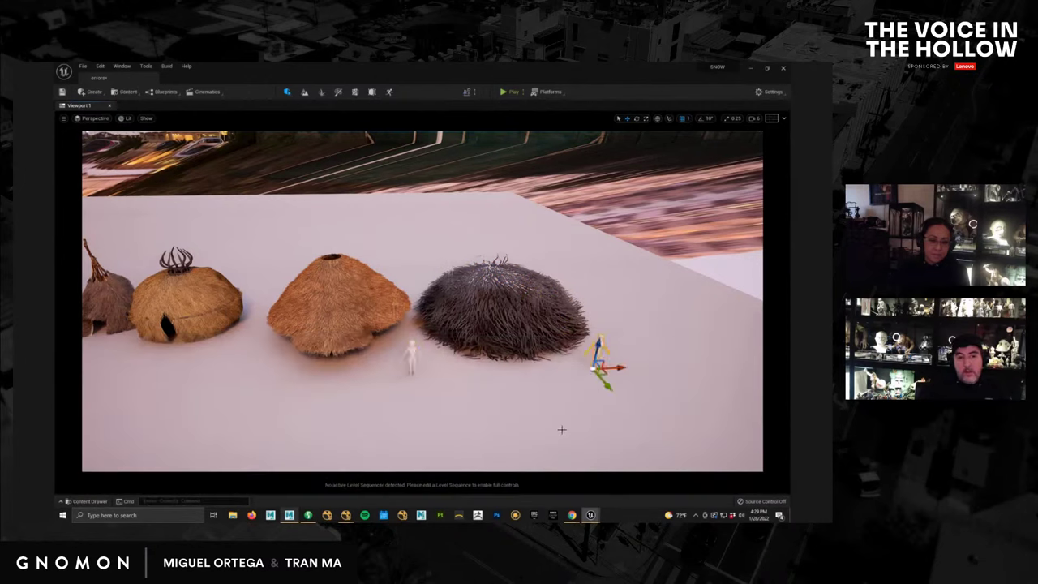
pyautogui.click(89, 501)
pyautogui.moveTo(344, 382); pyautogui.dragTo(236, 350)
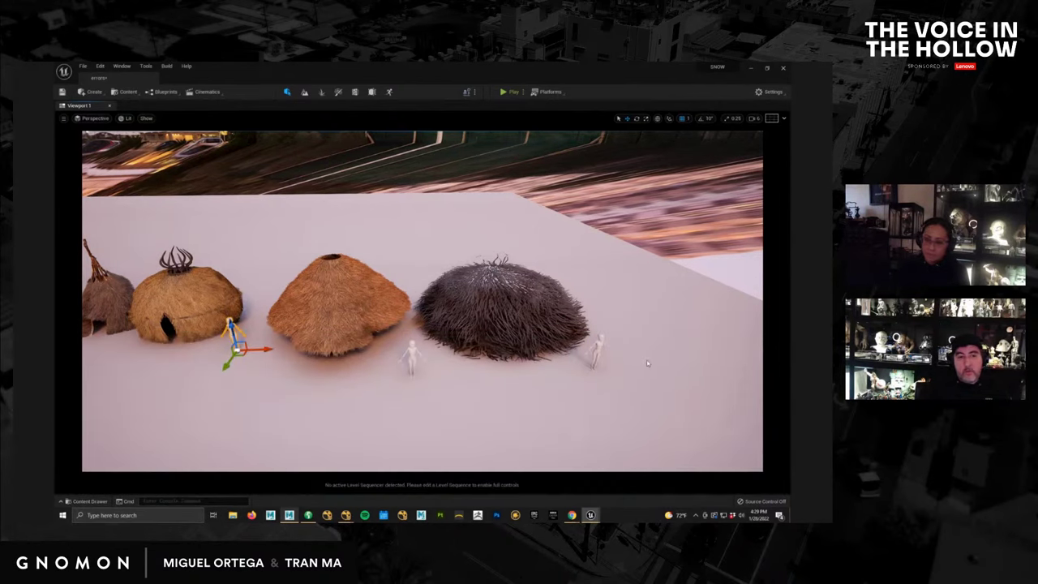
pyautogui.keyDown('alt'); pyautogui.moveTo(647, 364); pyautogui.dragTo(615, 352); pyautogui.keyUp('alt')
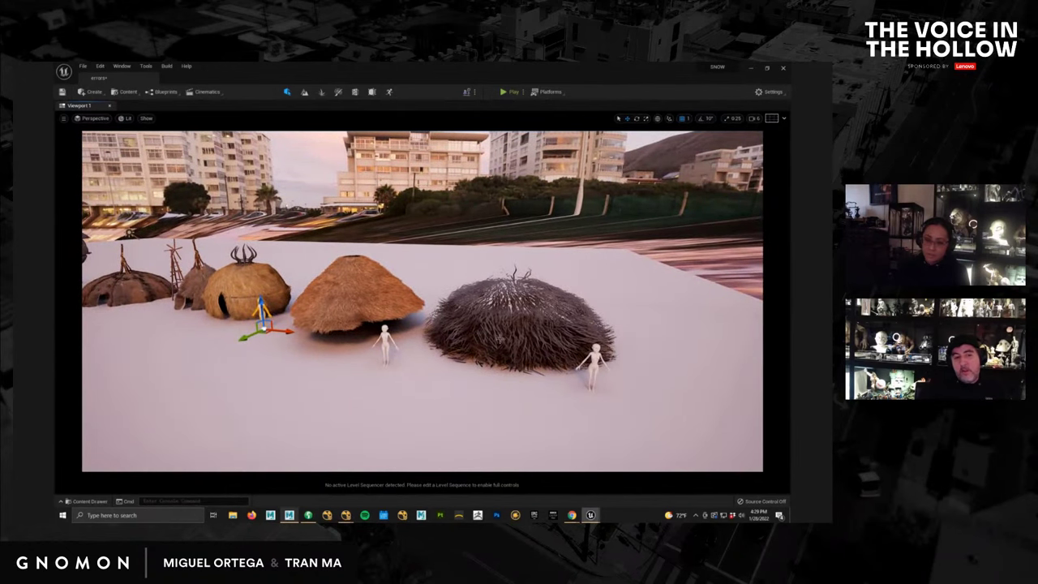
# Raise the dark spiky hut slightly above the ground, and select the mannequin standing beside it.
pyautogui.click(535, 335)
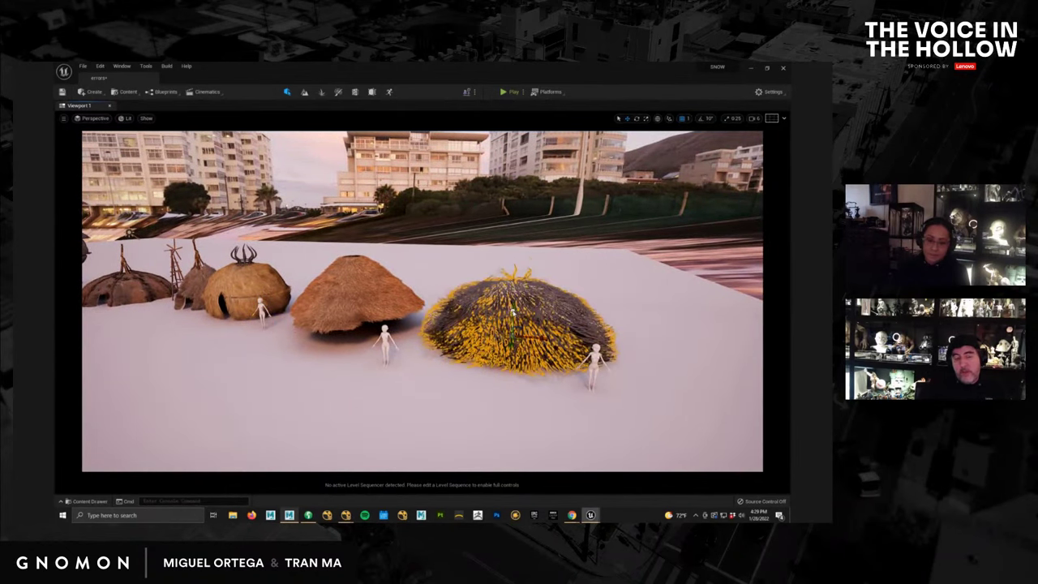
pyautogui.moveTo(511, 311); pyautogui.dragTo(513, 299)
pyautogui.click(597, 361)
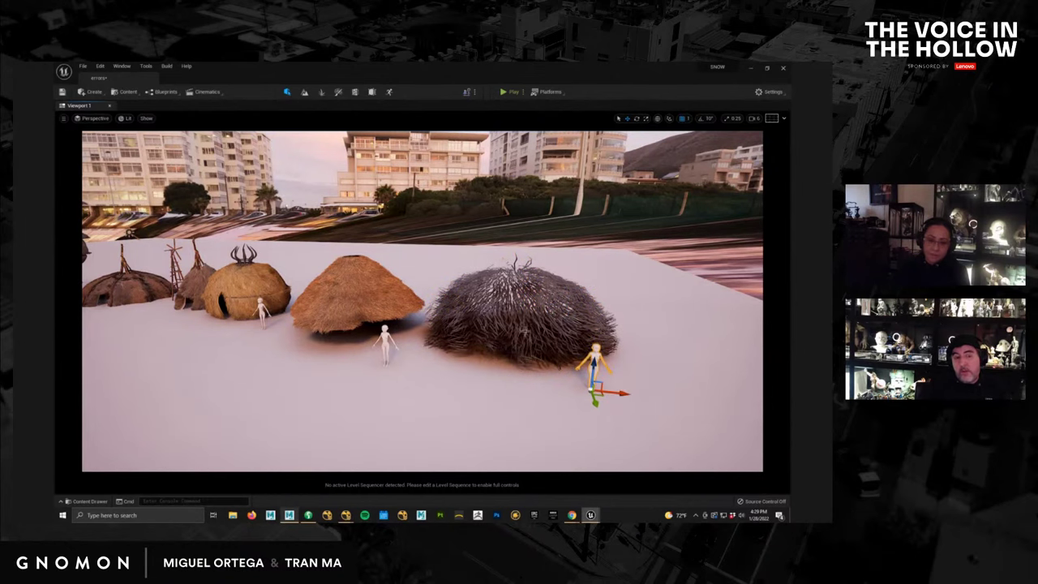
pyautogui.moveTo(476, 295)
pyautogui.keyDown('alt'); pyautogui.mouseDown()
pyautogui.moveTo(542, 298)
pyautogui.moveTo(470, 301)
pyautogui.mouseUp(); pyautogui.keyUp('alt')
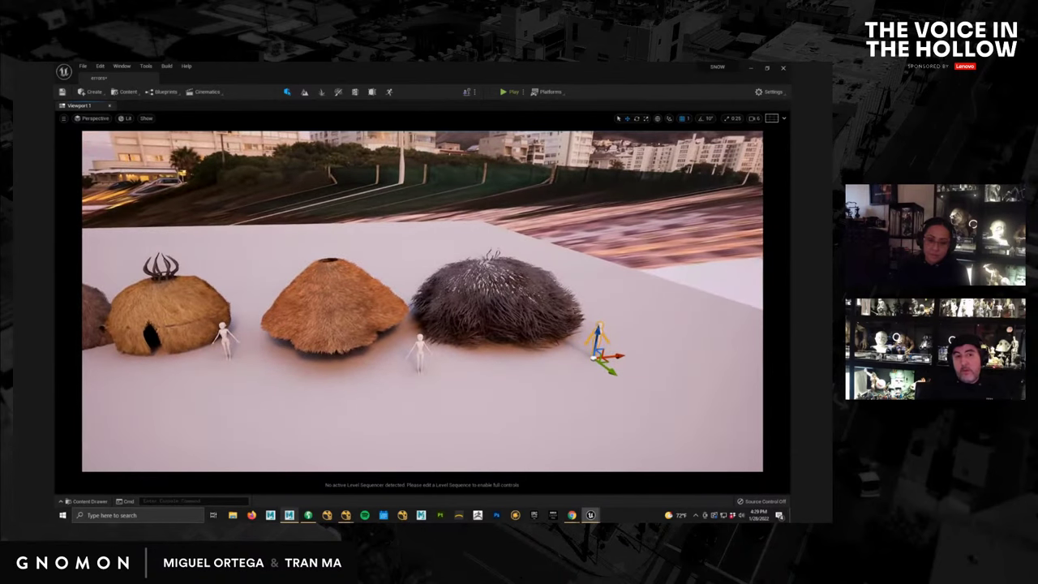
pyautogui.moveTo(457, 299)
pyautogui.mouseDown(button='right')
pyautogui.moveTo(475, 297)
pyautogui.moveTo(454, 298)
pyautogui.moveTo(463, 294)
pyautogui.mouseUp(button='right')
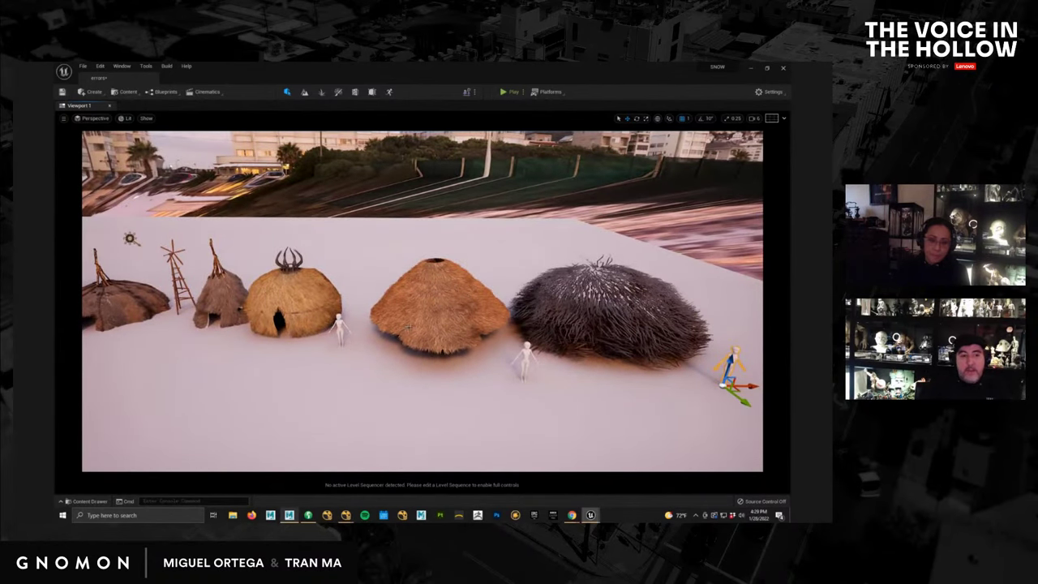
pyautogui.moveTo(408, 327); pyautogui.dragTo(364, 349, button='right')
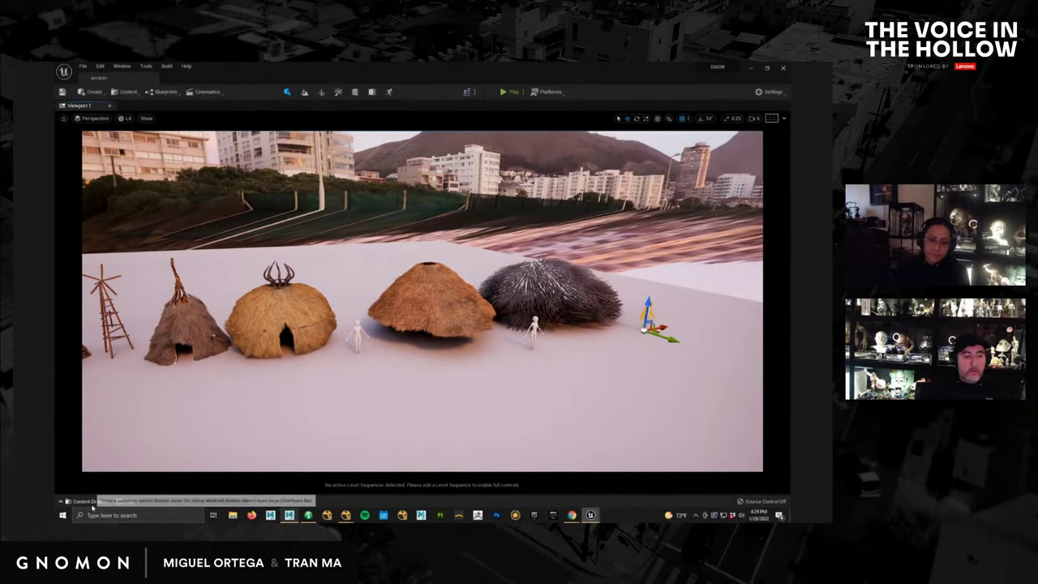
# Collapse the project's expanded folder tree to its top-level folders and show the contents of the root Content folder.
pyautogui.click(79, 501)
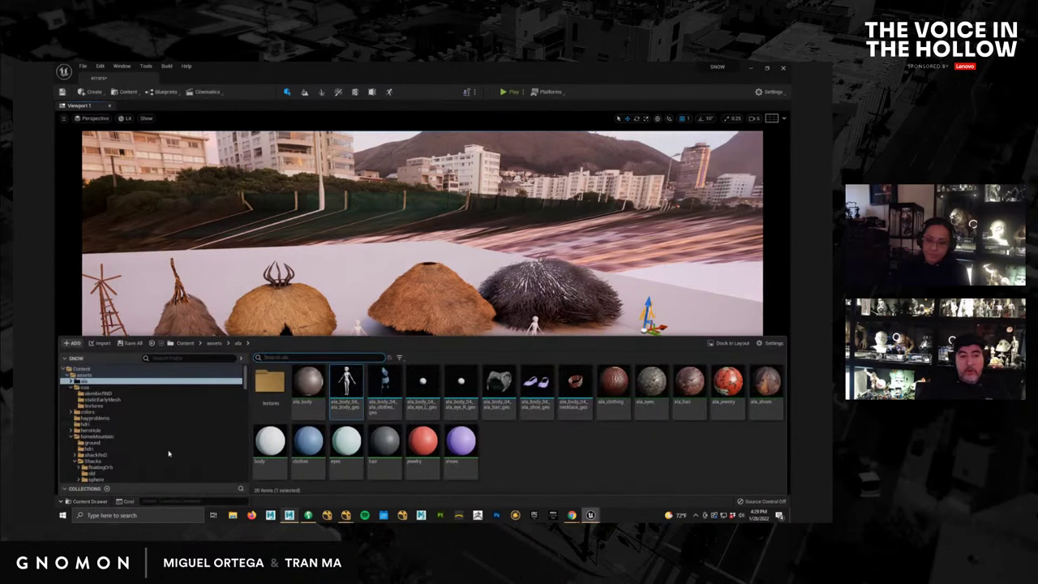
pyautogui.scroll(-10, 246, 378)
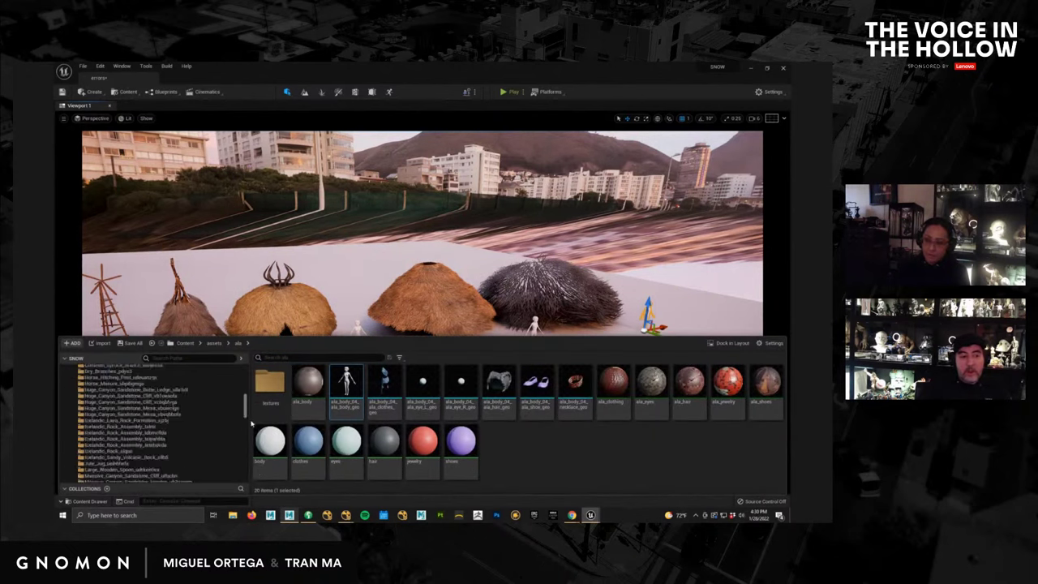
pyautogui.scroll(2, 121, 435)
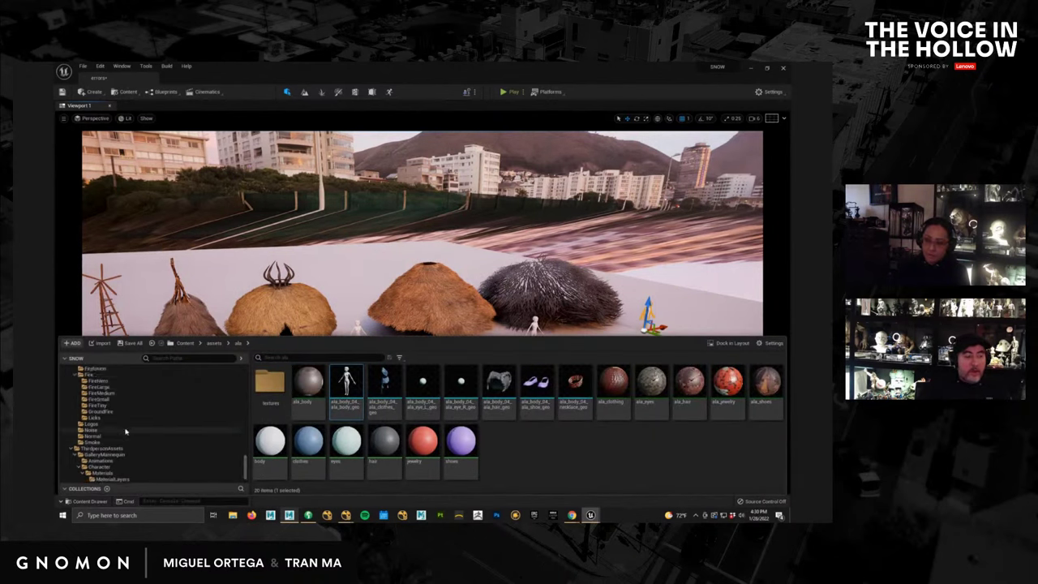
pyautogui.scroll(5, 126, 432)
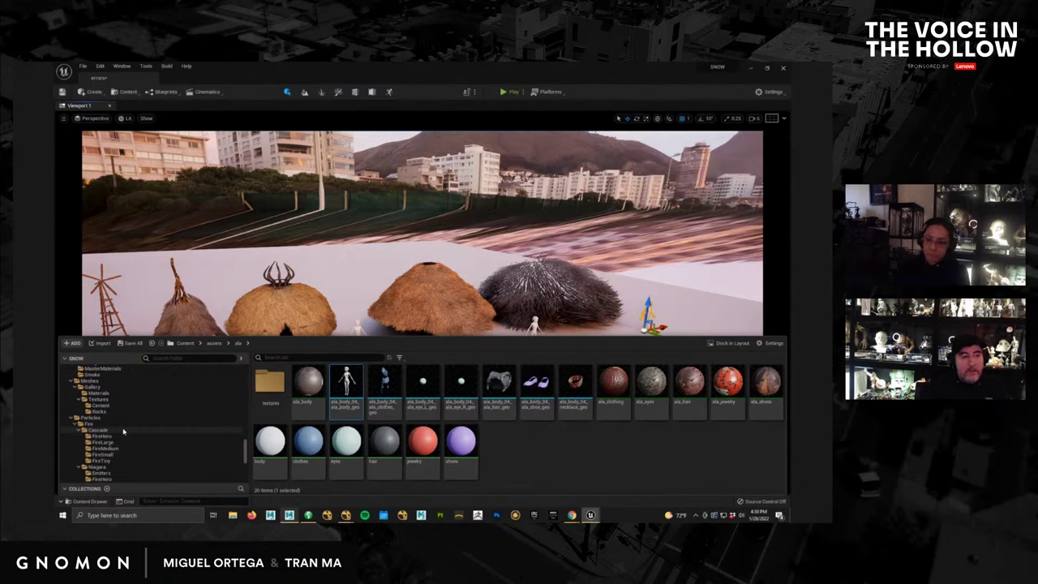
pyautogui.scroll(6, 124, 432)
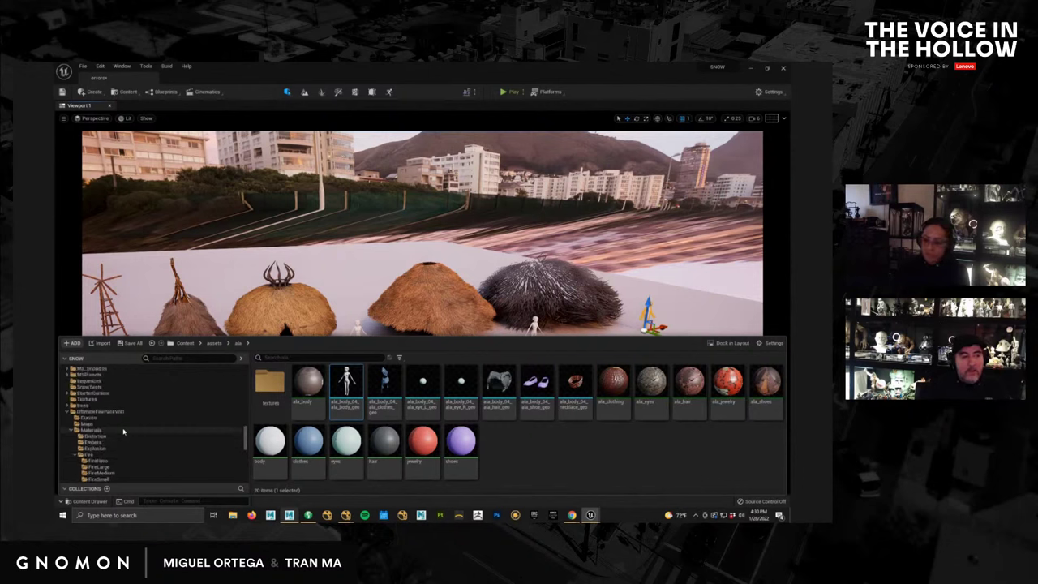
pyautogui.scroll(5, 123, 431)
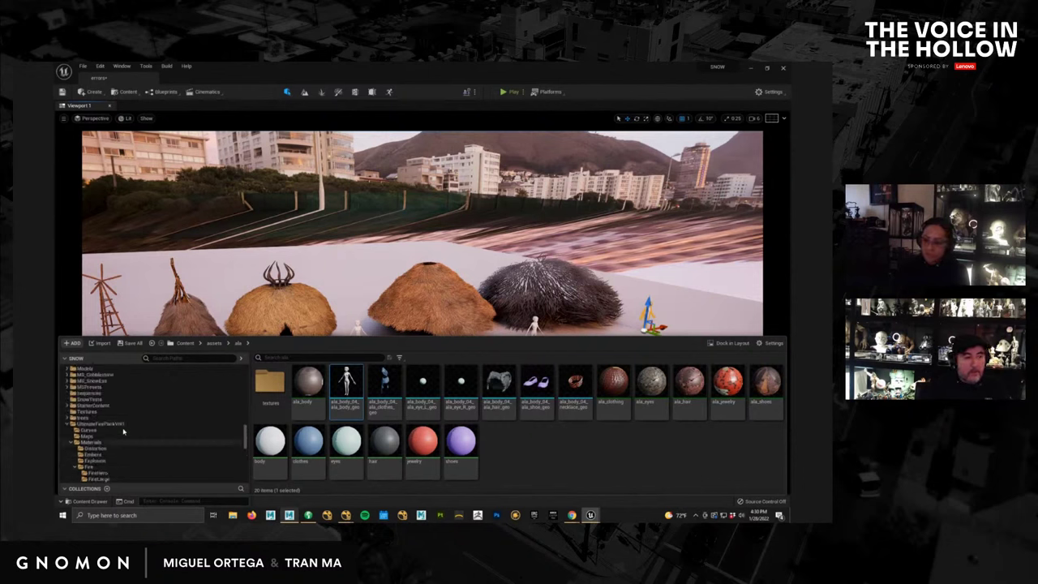
pyautogui.scroll(6, 123, 431)
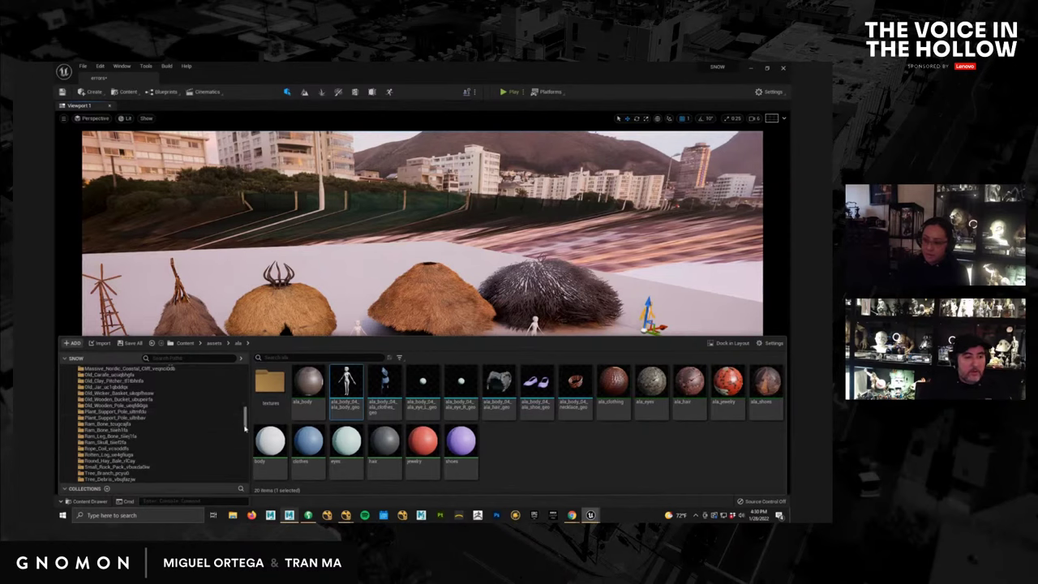
pyautogui.moveTo(246, 420); pyautogui.dragTo(248, 373)
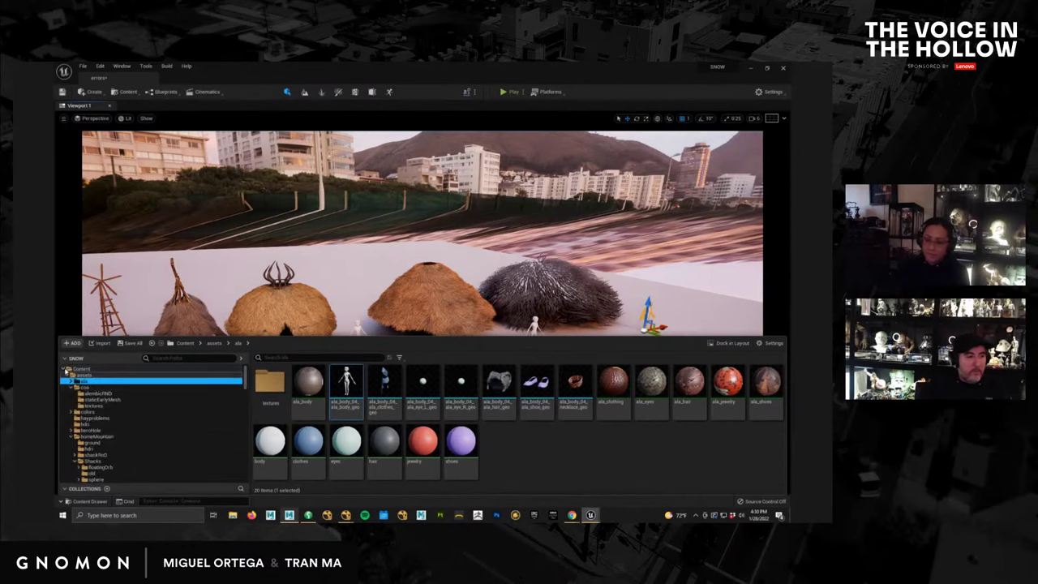
pyautogui.keyDown('shift'); pyautogui.click(64, 370); pyautogui.keyUp('shift')
pyautogui.click(64, 370)
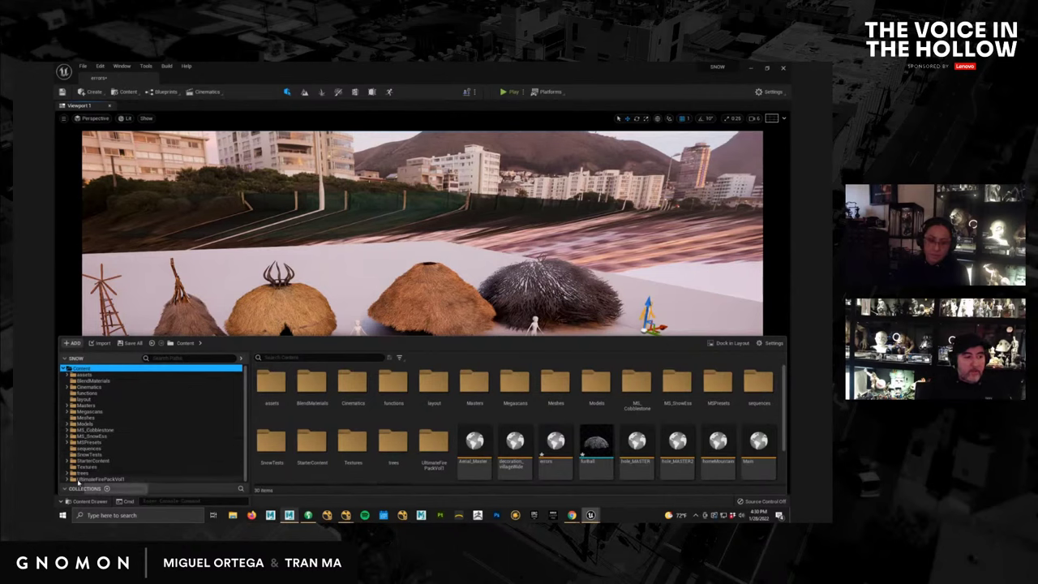
# Place BP_TinyFire from UltimateFirePackVol1/Particles/Fire/Niagara/FireTiny on the ground in front of the orange thatched hut.
pyautogui.scroll(-4, 116, 458)
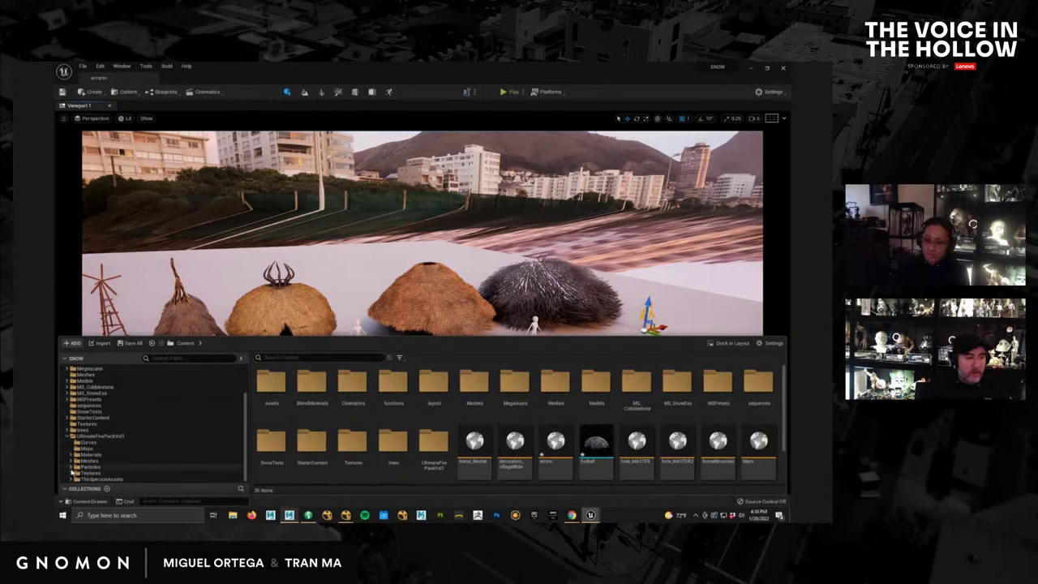
pyautogui.scroll(-1, 129, 457)
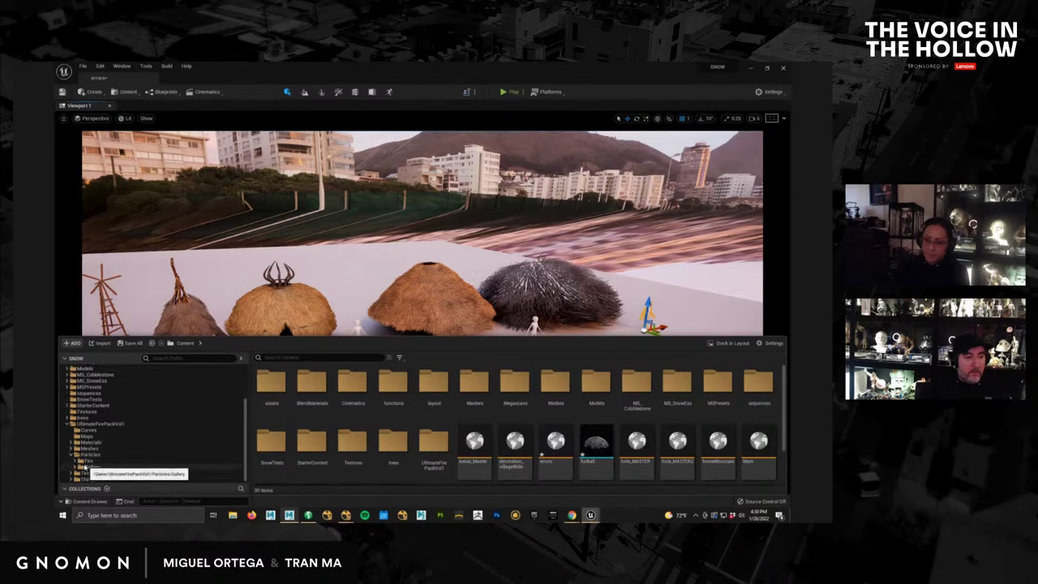
pyautogui.scroll(-1, 77, 464)
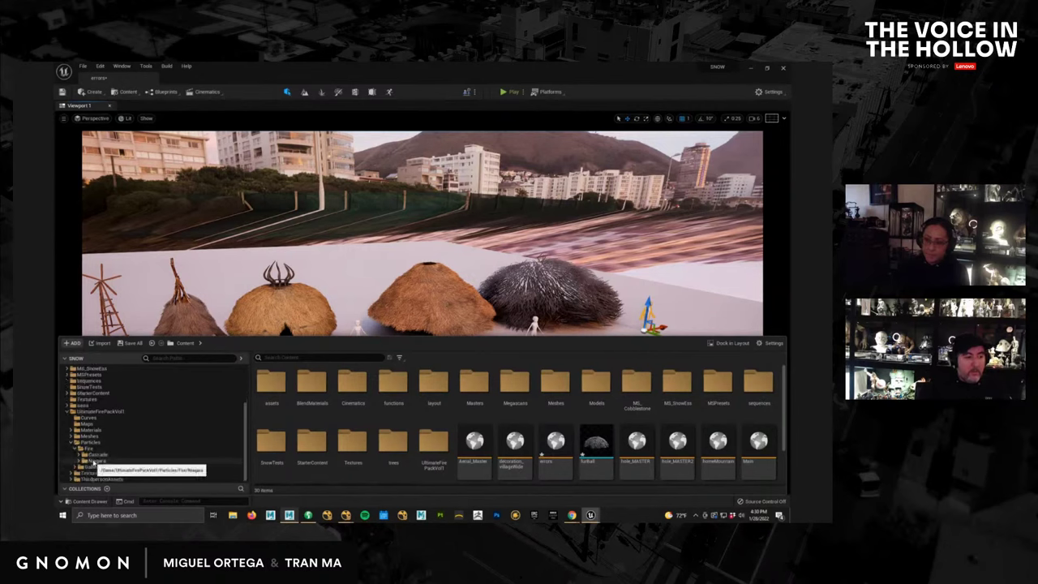
pyautogui.click(77, 460)
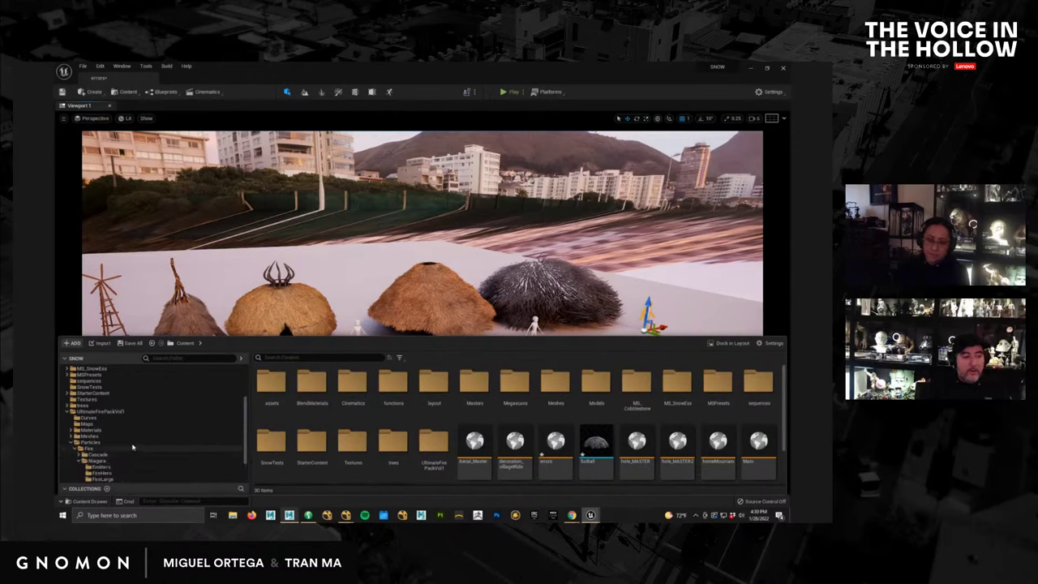
pyautogui.scroll(-3, 132, 447)
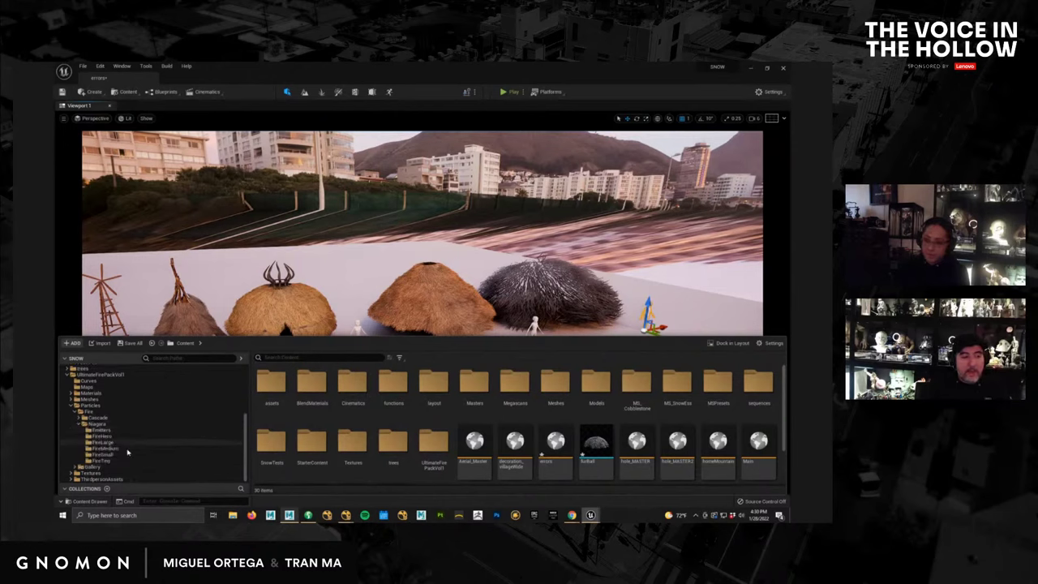
pyautogui.click(114, 460)
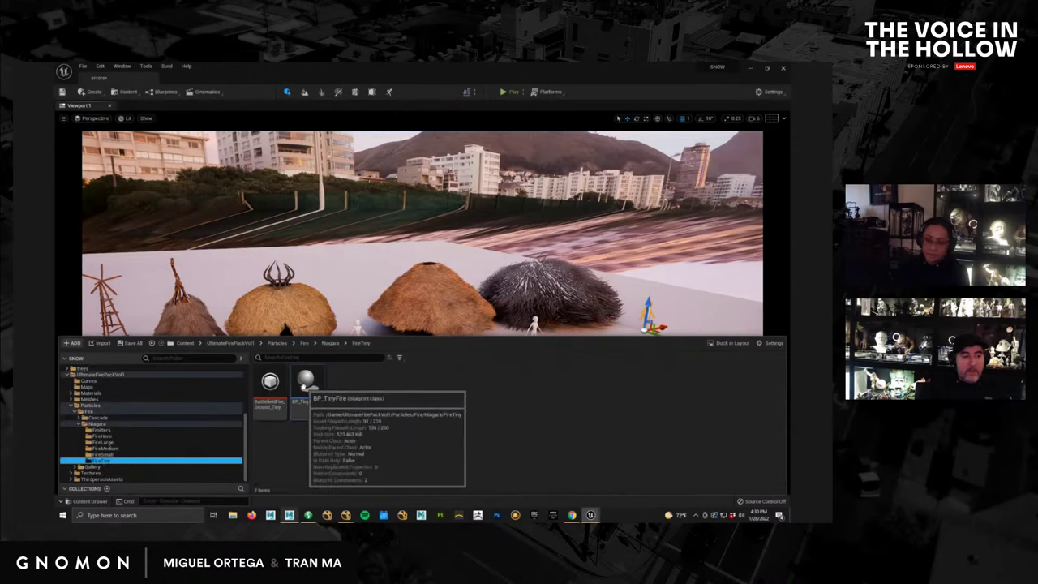
pyautogui.moveTo(306, 382); pyautogui.dragTo(519, 276)
pyautogui.moveTo(470, 367); pyautogui.dragTo(470, 366)
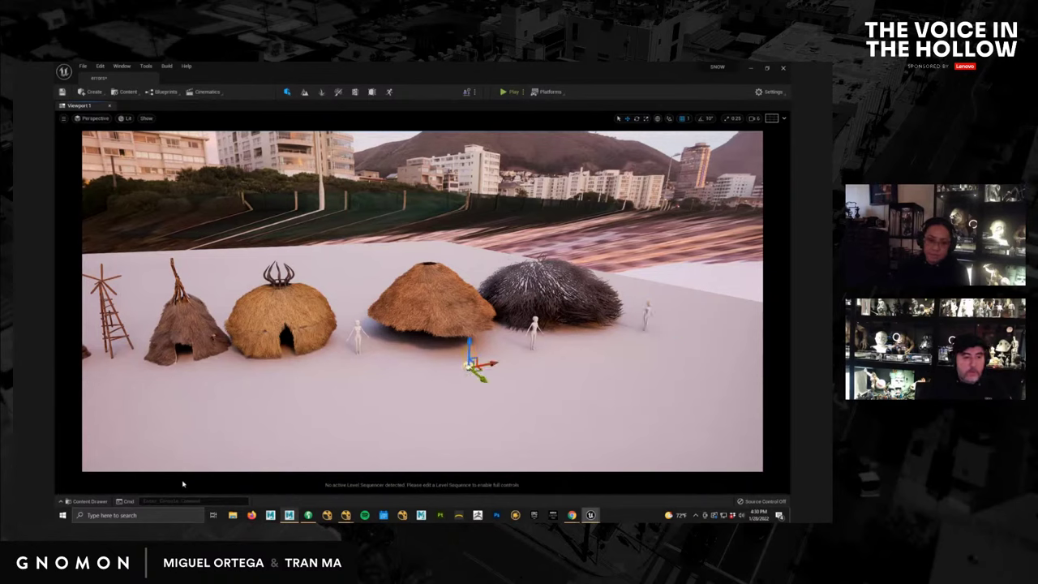
# Place the large fire blueprint from the Niagara FireLarge folder on the ground near the tiny fire, and deselect it.
pyautogui.click(107, 502)
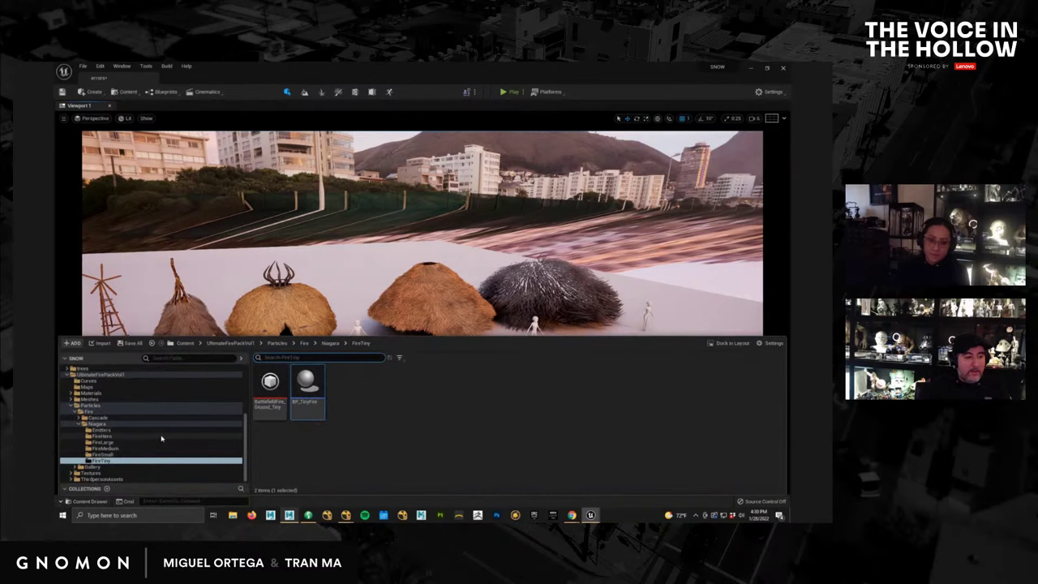
pyautogui.click(112, 442)
pyautogui.moveTo(306, 383); pyautogui.dragTo(416, 388)
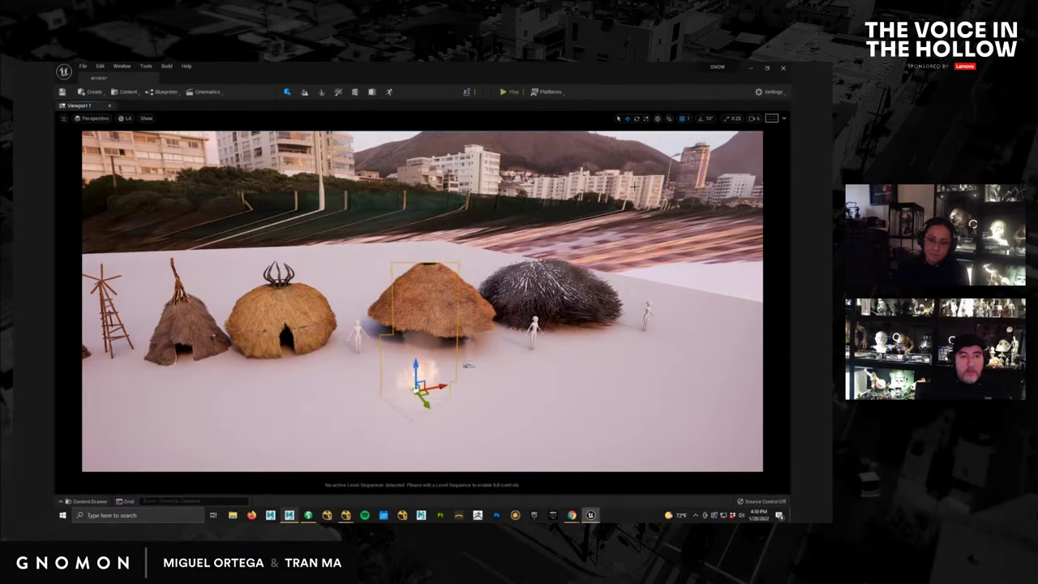
pyautogui.click(514, 325)
# Examine both fires against the huts and mannequins from different angles and distances.
pyautogui.keyDown('alt'); pyautogui.moveTo(473, 359); pyautogui.dragTo(440, 326); pyautogui.keyUp('alt')
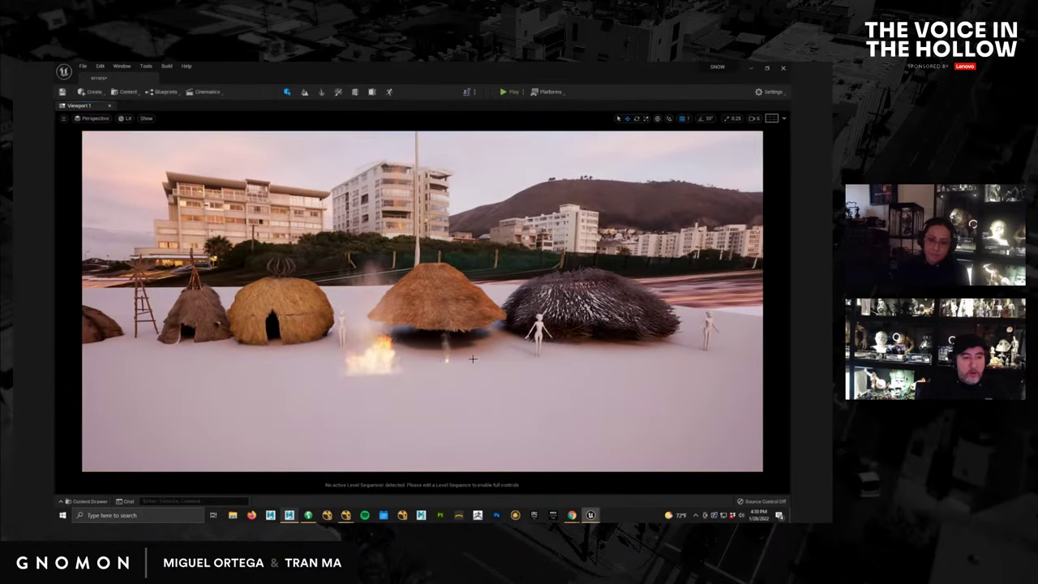
pyautogui.keyDown('alt'); pyautogui.moveTo(454, 369); pyautogui.dragTo(470, 363, button='right'); pyautogui.keyUp('alt')
pyautogui.keyDown('alt'); pyautogui.moveTo(479, 373); pyautogui.dragTo(470, 352, button='middle'); pyautogui.keyUp('alt')
pyautogui.moveTo(471, 351); pyautogui.dragTo(489, 354, button='right')
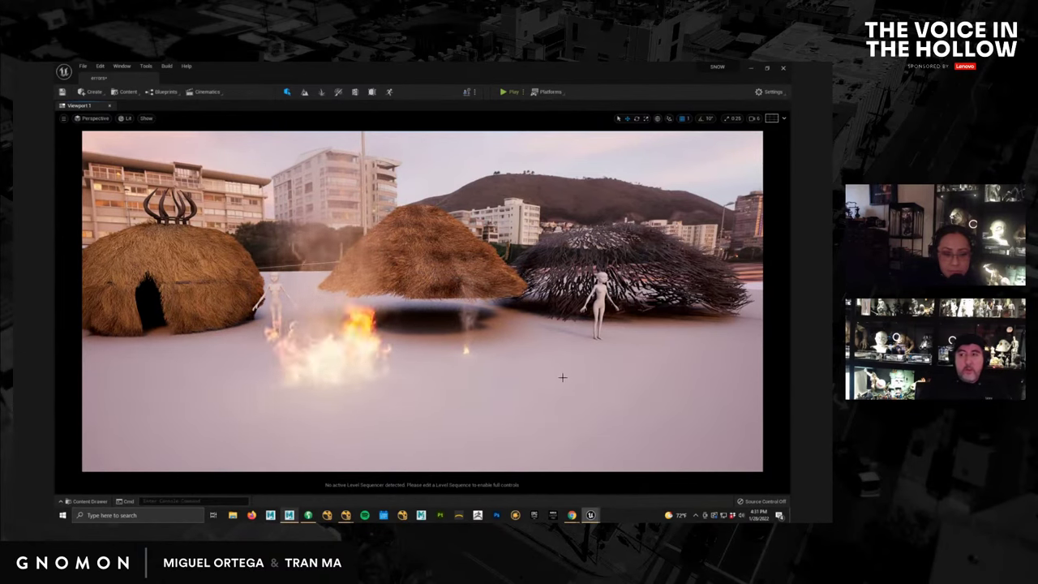
pyautogui.keyDown('alt'); pyautogui.moveTo(563, 377); pyautogui.dragTo(571, 409); pyautogui.keyUp('alt')
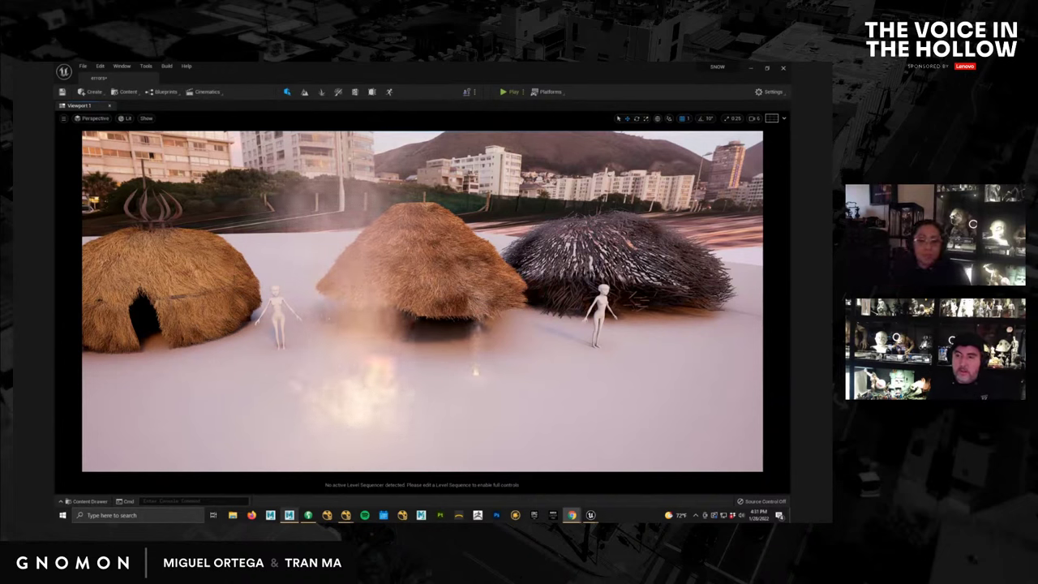
pyautogui.keyDown('alt'); pyautogui.moveTo(466, 396); pyautogui.dragTo(462, 394, button='right'); pyautogui.keyUp('alt')
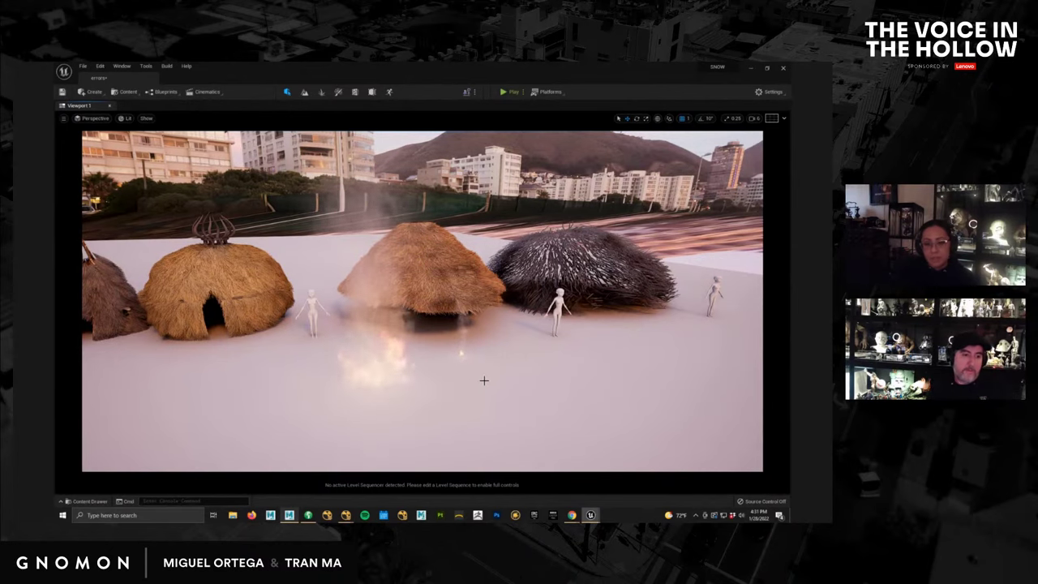
pyautogui.moveTo(462, 378)
pyautogui.keyDown('alt'); pyautogui.mouseDown()
pyautogui.moveTo(490, 354)
pyautogui.moveTo(453, 388)
pyautogui.mouseUp(); pyautogui.keyUp('alt')
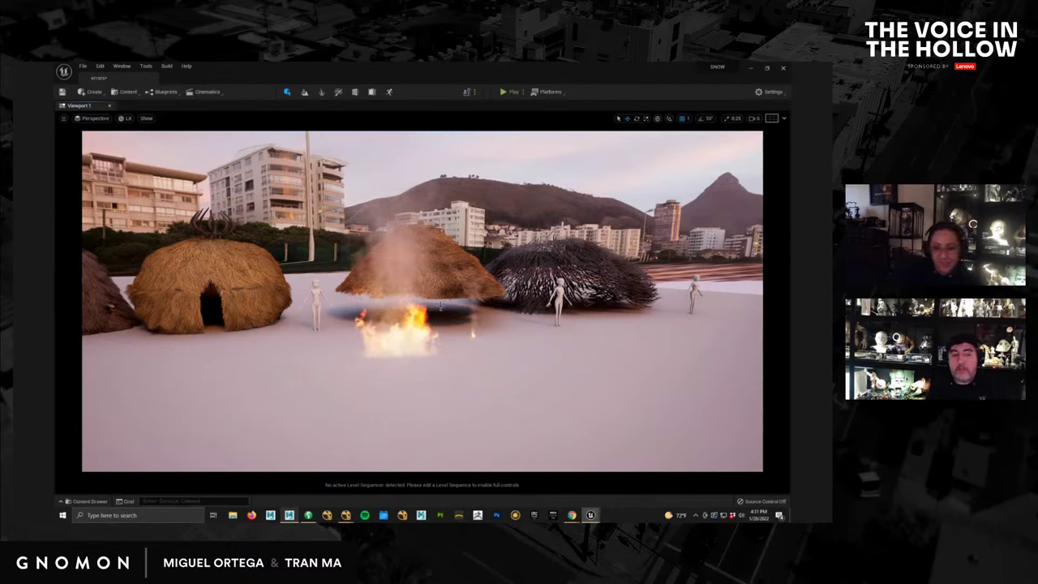
# Move the tiny fire a short distance away from the large fire, across the open ground, and deselect it.
pyautogui.scroll(5, 442, 306)
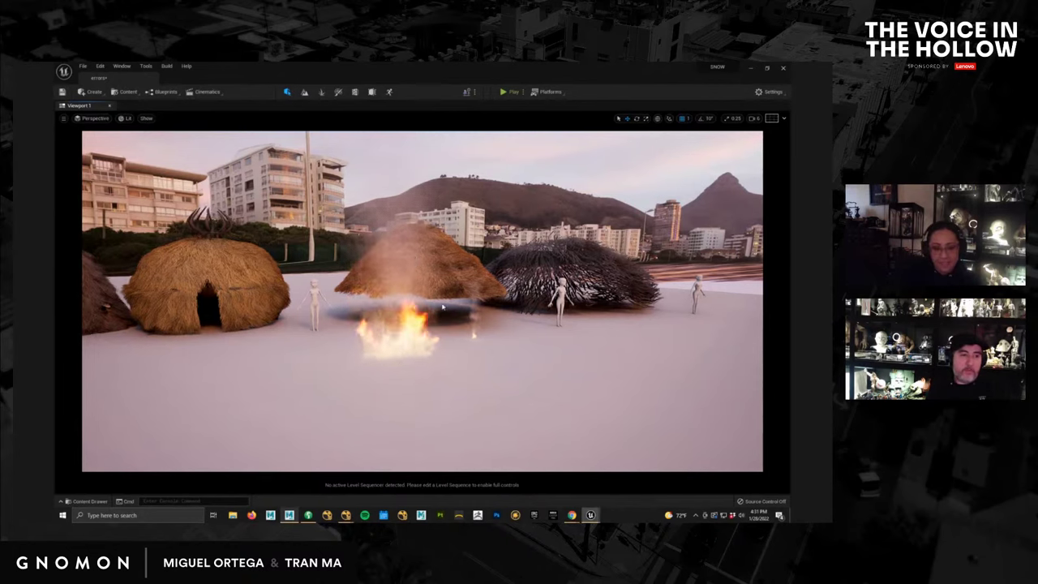
pyautogui.moveTo(432, 322); pyautogui.dragTo(413, 284, button='middle')
pyautogui.scroll(3, 479, 292)
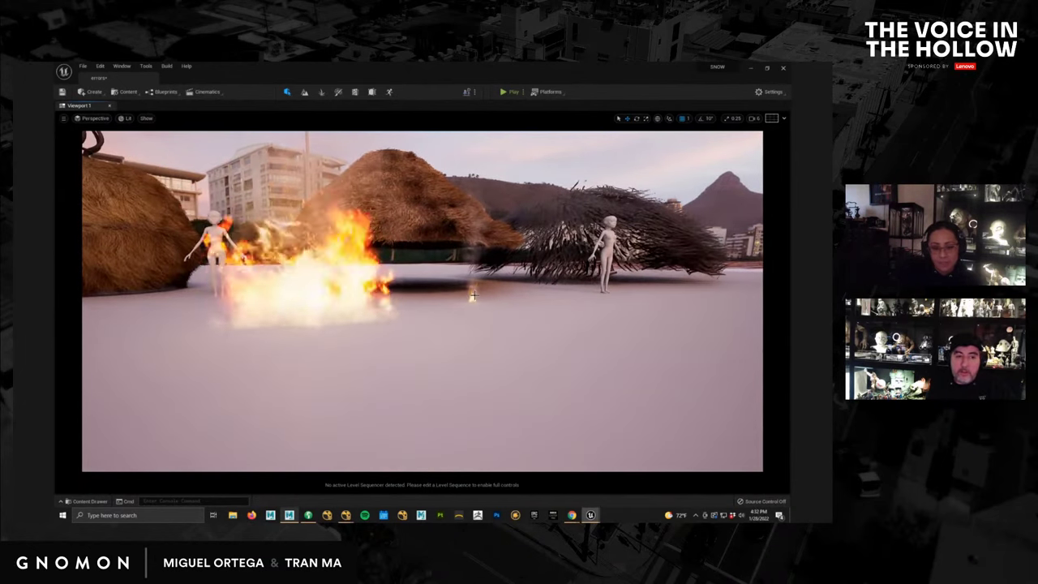
pyautogui.click(473, 297)
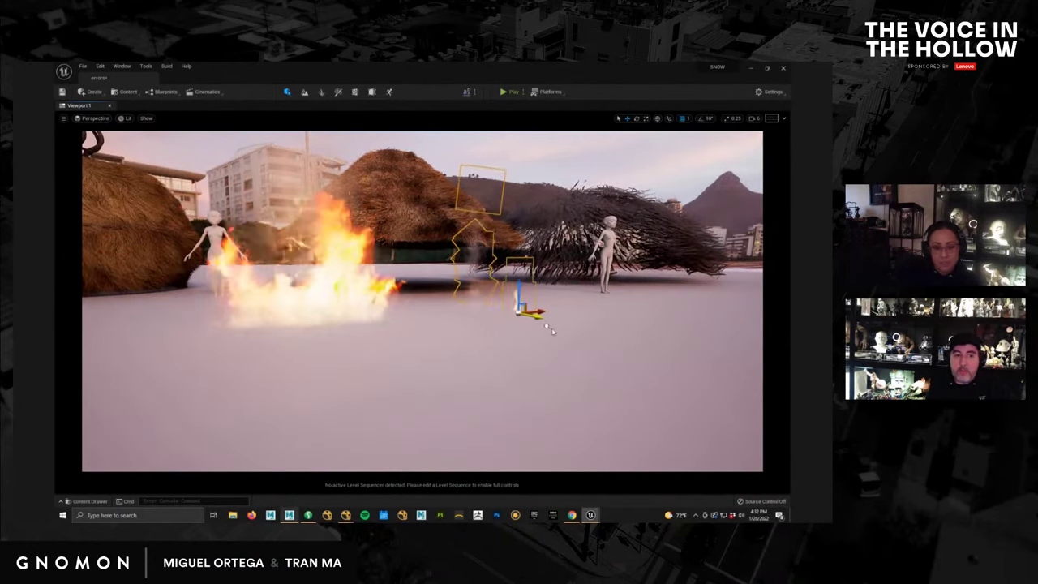
pyautogui.click(569, 360)
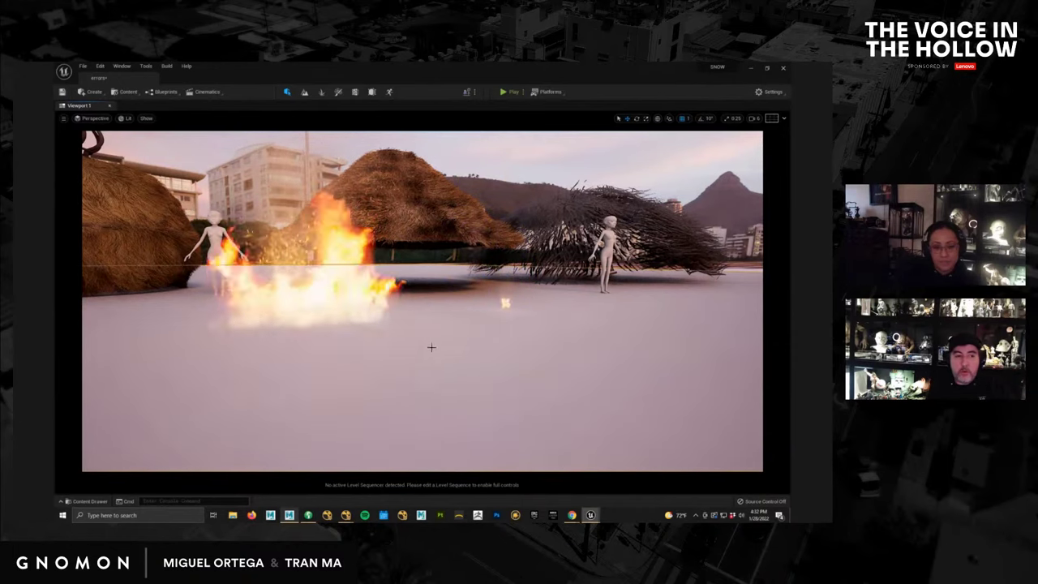
# Try to bring up a Details panel and locate its floating window among the editor's open windows.
pyautogui.keyDown('alt'); pyautogui.moveTo(430, 345); pyautogui.dragTo(429, 348); pyautogui.keyUp('alt')
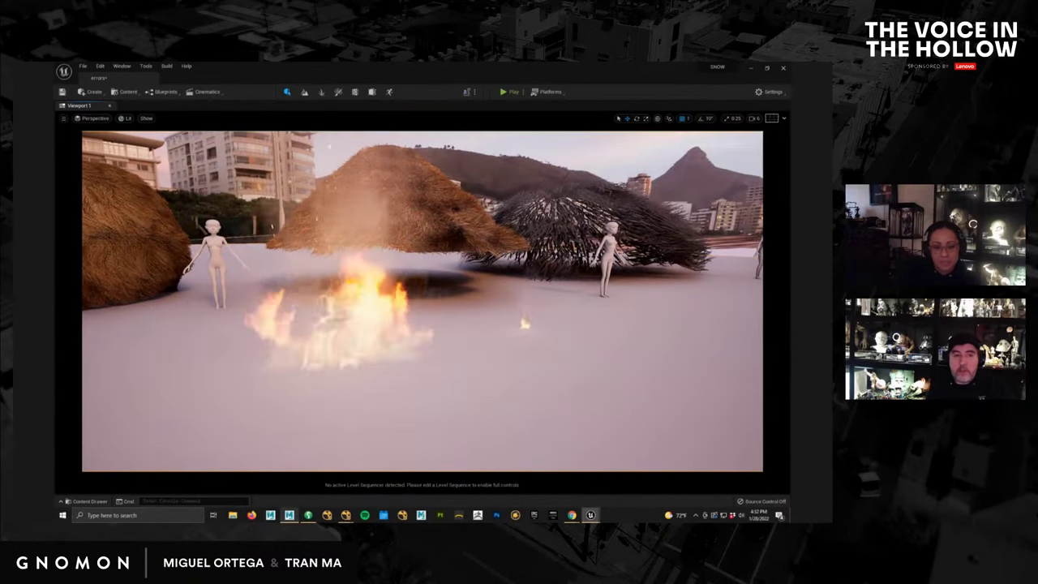
pyautogui.scroll(-5, 575, 283)
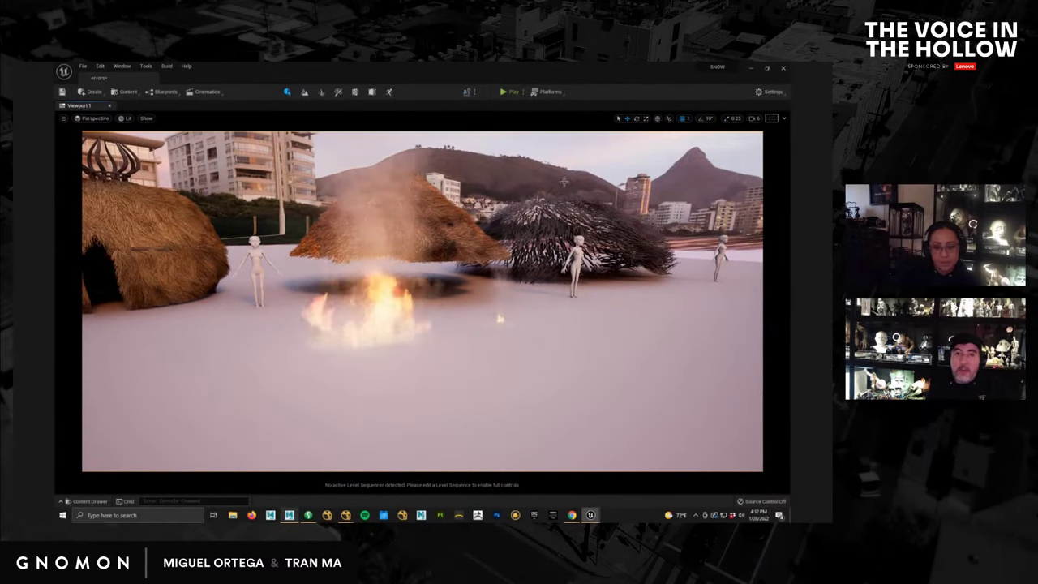
pyautogui.click(122, 66)
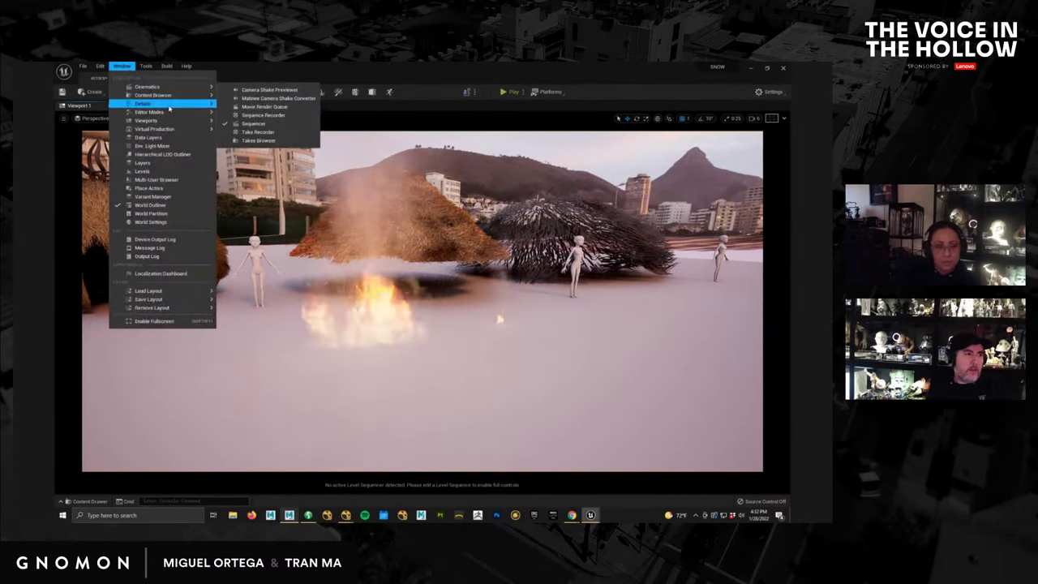
pyautogui.moveTo(167, 104)
pyautogui.click(250, 106)
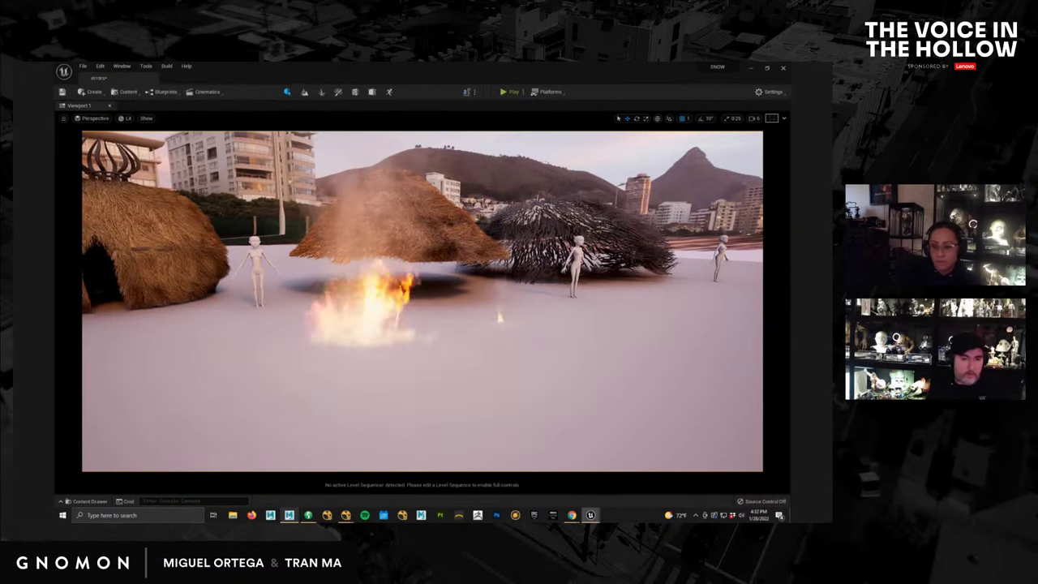
pyautogui.moveTo(596, 513)
pyautogui.click(574, 485)
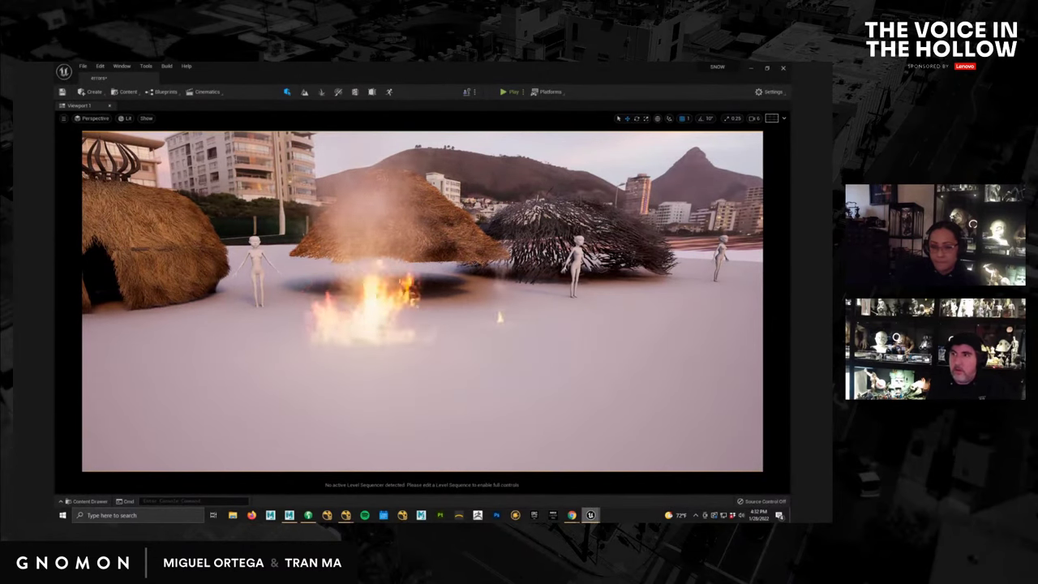
pyautogui.click(790, 515)
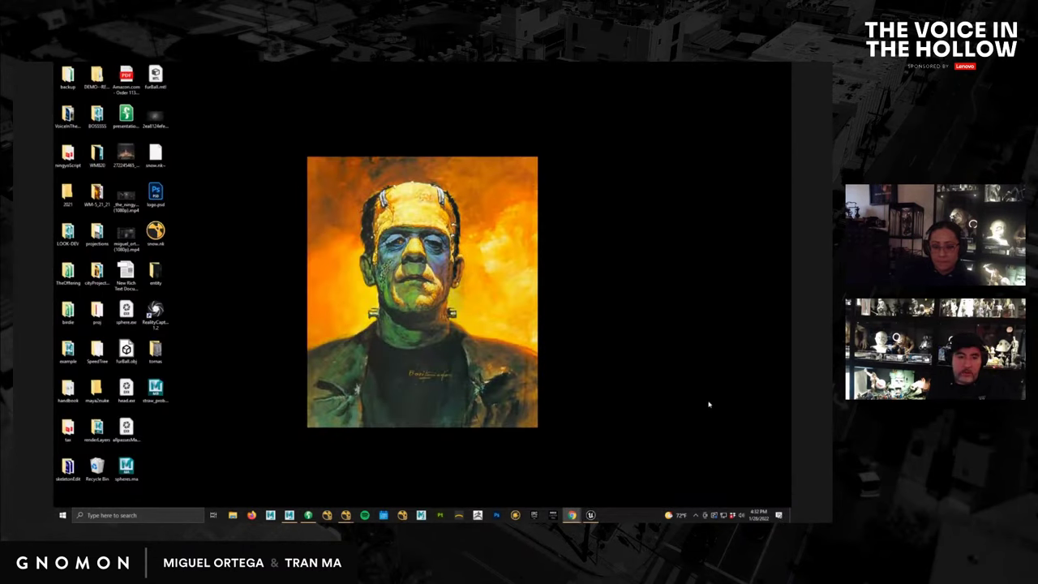
pyautogui.click(587, 479)
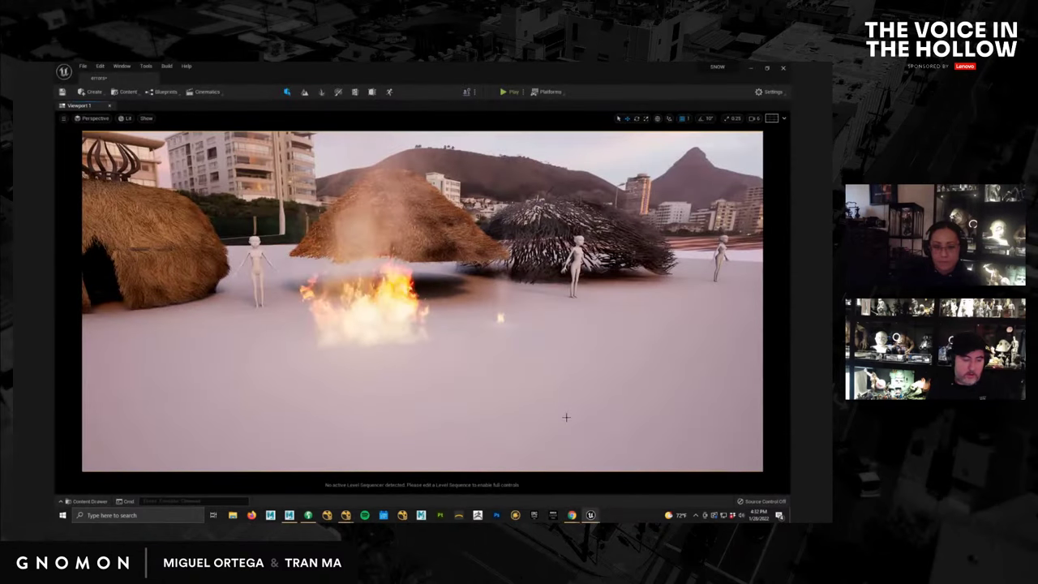
pyautogui.press('Right')
pyautogui.press('Left')
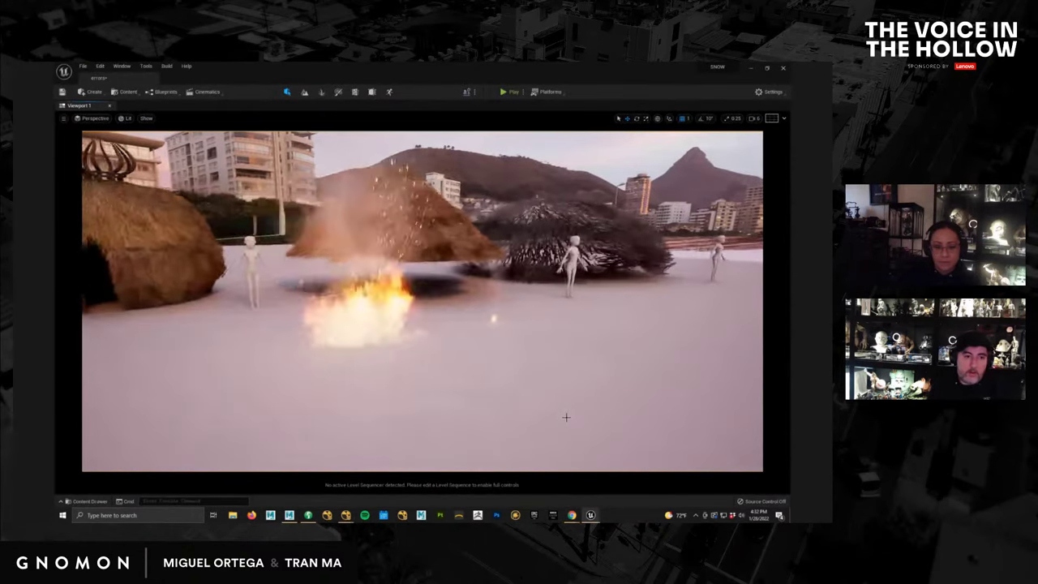
pyautogui.moveTo(593, 513)
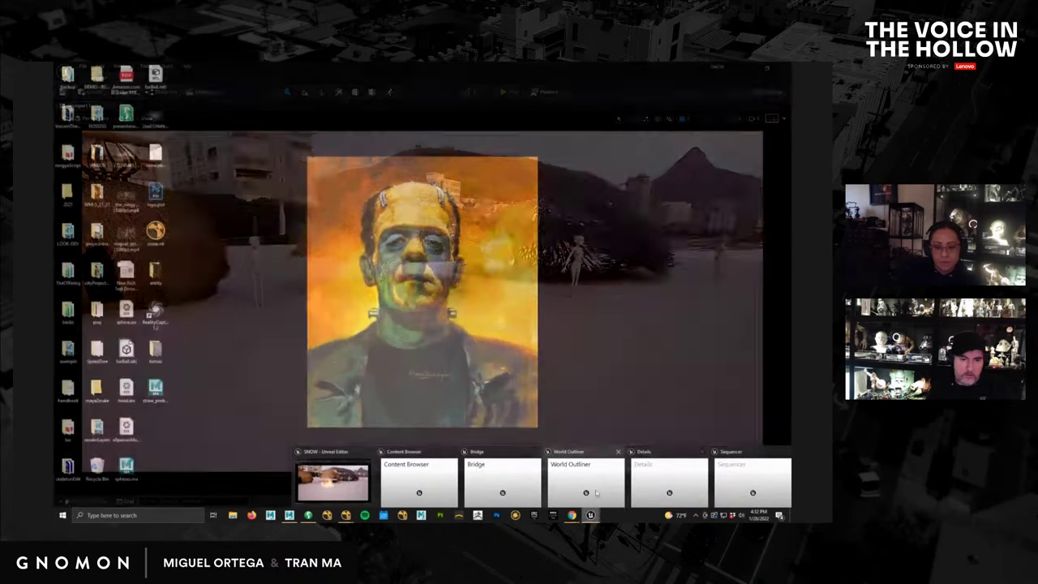
pyautogui.click(652, 479)
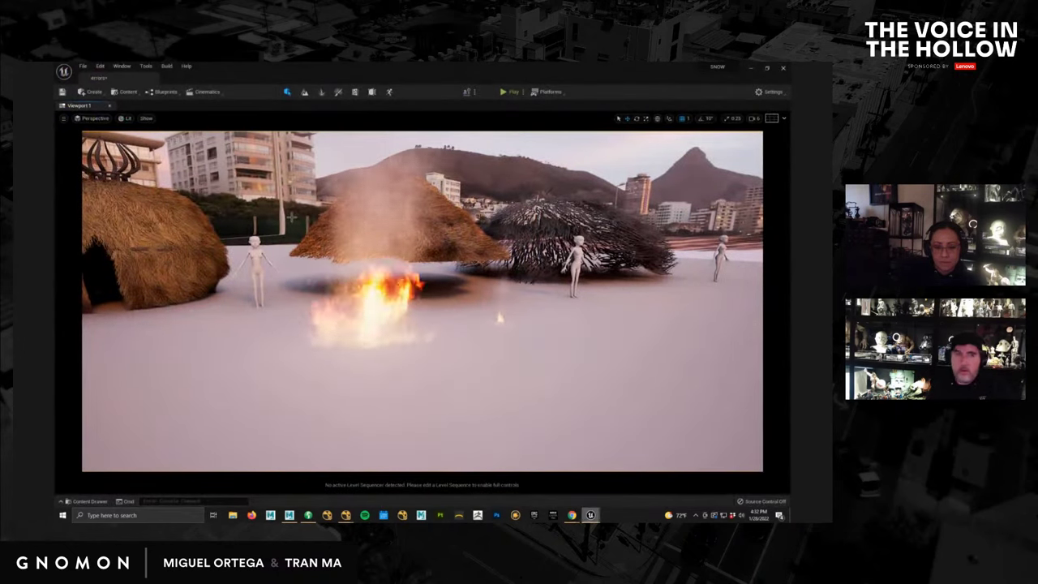
# Open a Details panel for the level, trying the different numbered Details instances.
pyautogui.click(122, 66)
pyautogui.moveTo(160, 96)
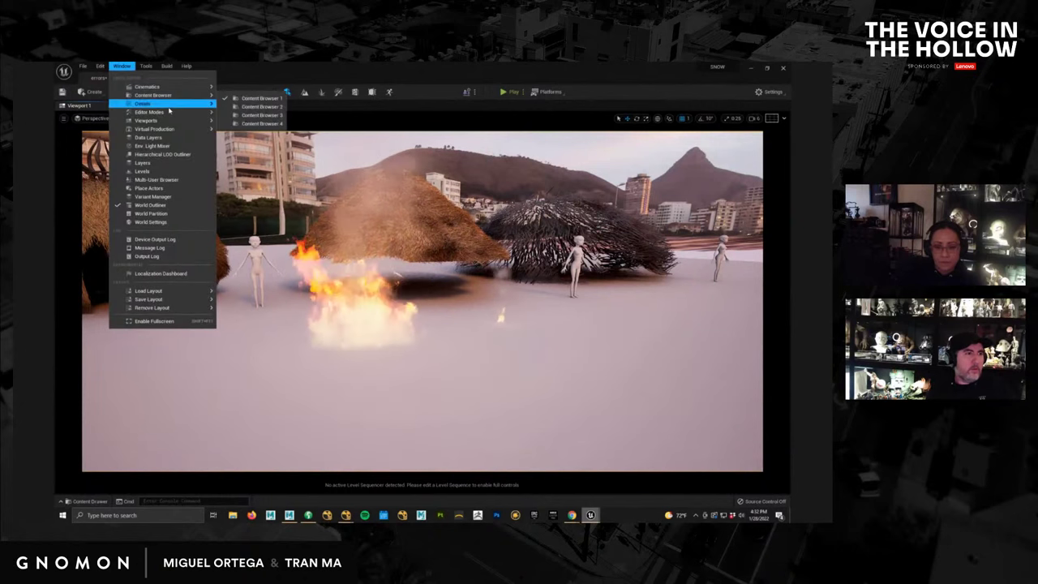
pyautogui.click(255, 110)
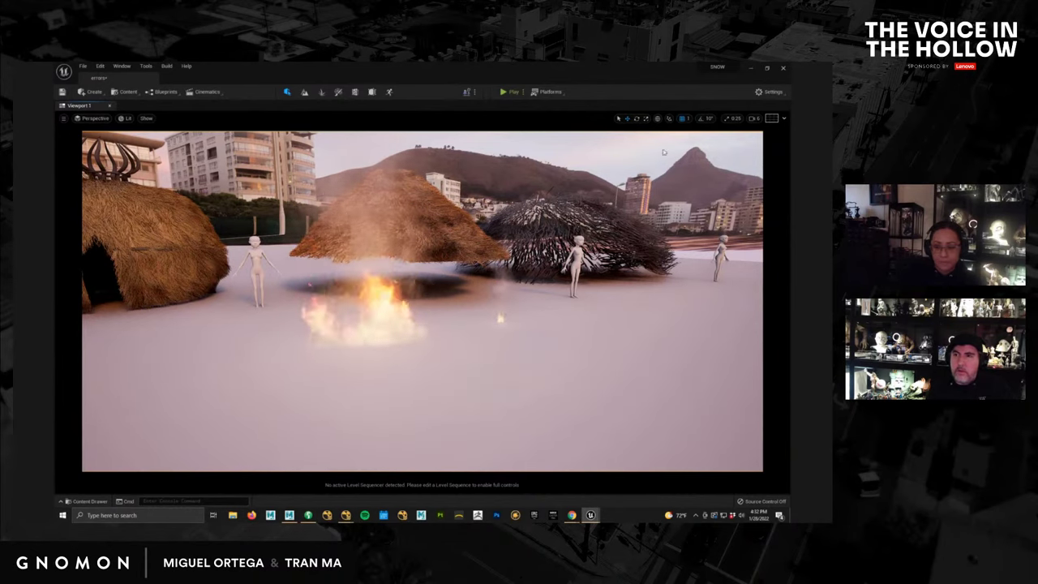
pyautogui.click(112, 68)
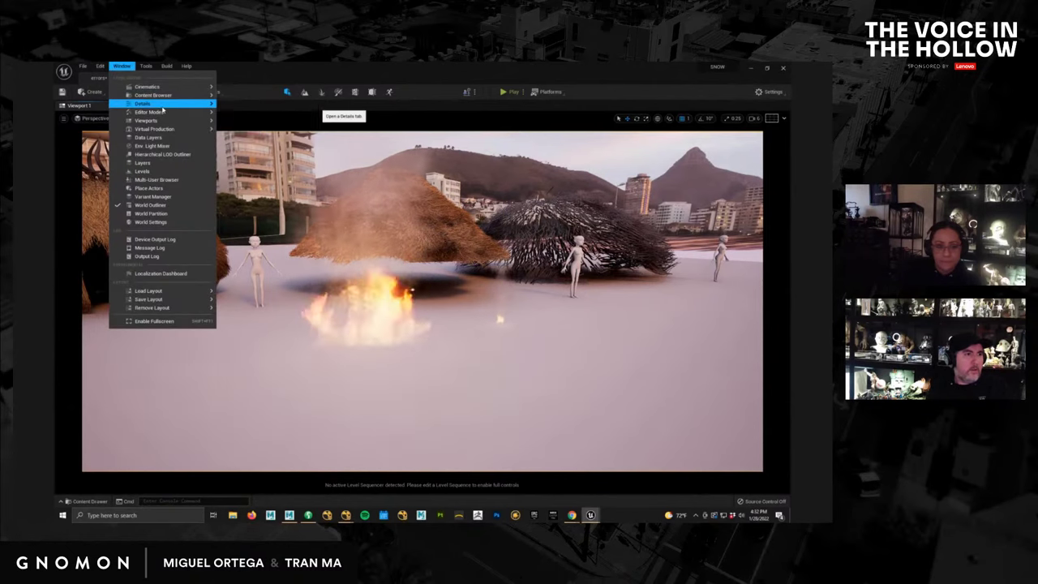
pyautogui.moveTo(163, 104)
pyautogui.click(256, 106)
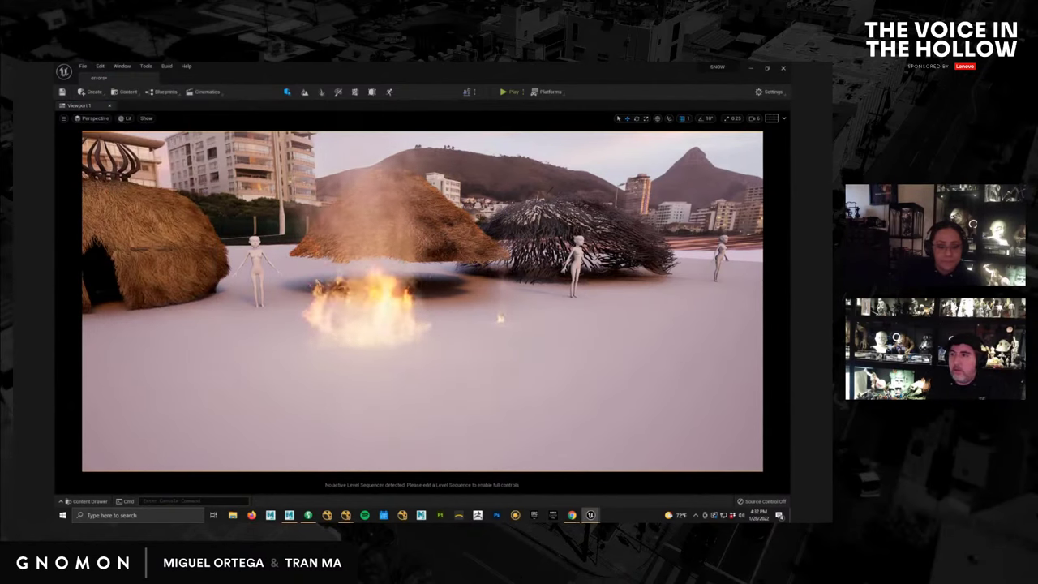
pyautogui.click(121, 66)
pyautogui.moveTo(162, 103)
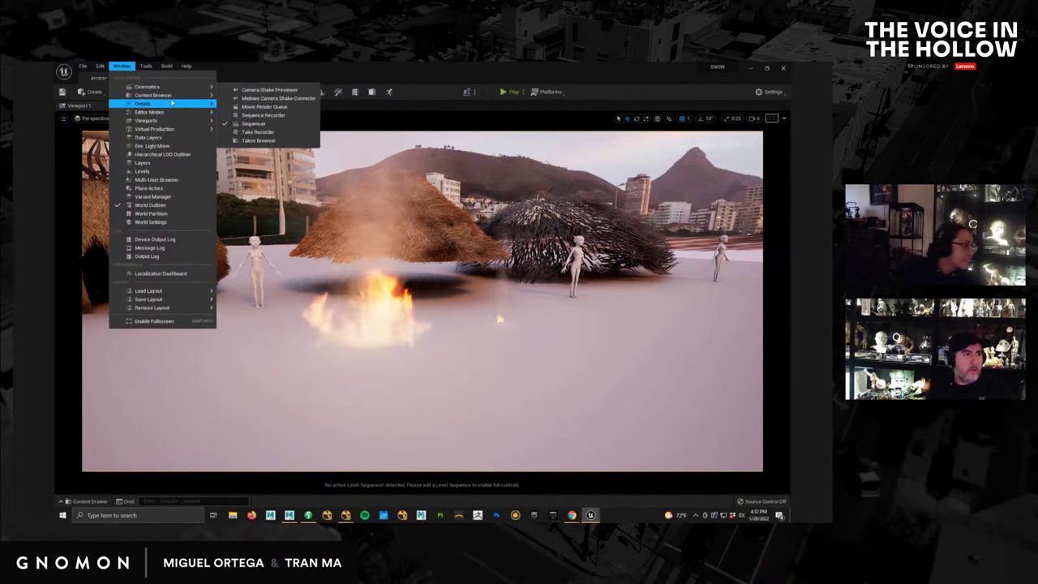
pyautogui.click(257, 118)
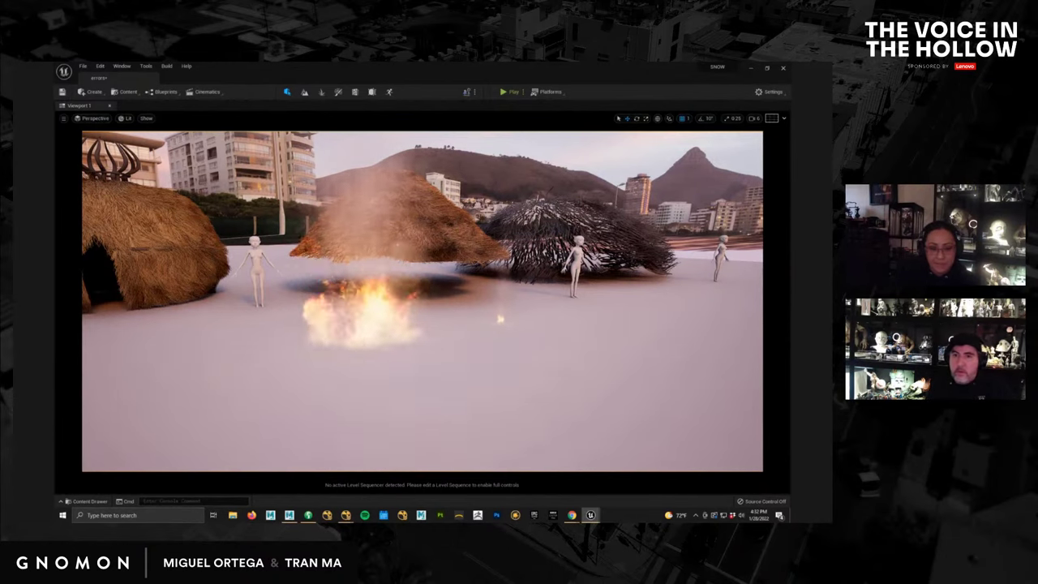
pyautogui.click(120, 66)
pyautogui.moveTo(165, 114)
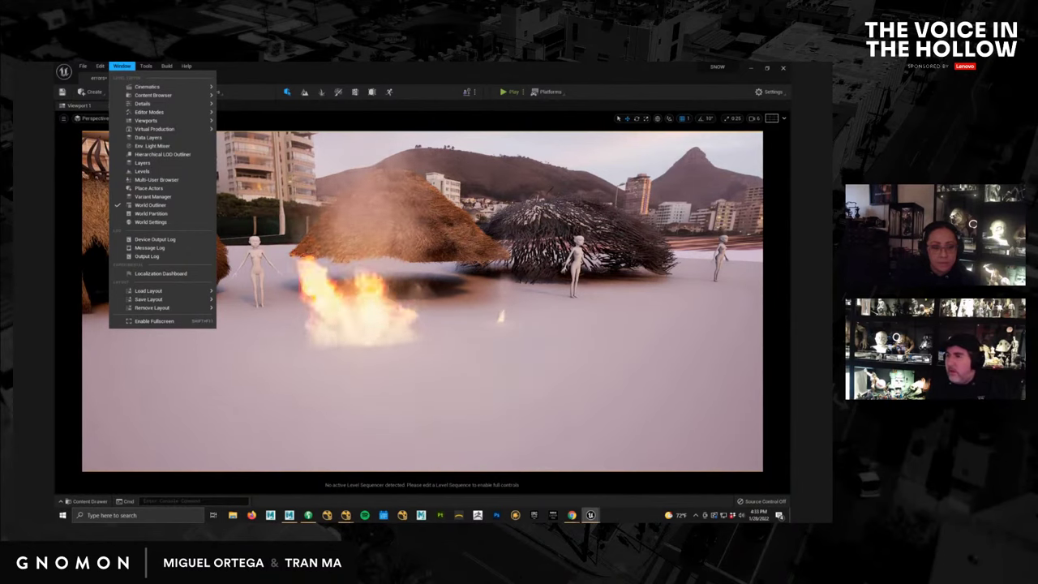
pyautogui.press('Escape')
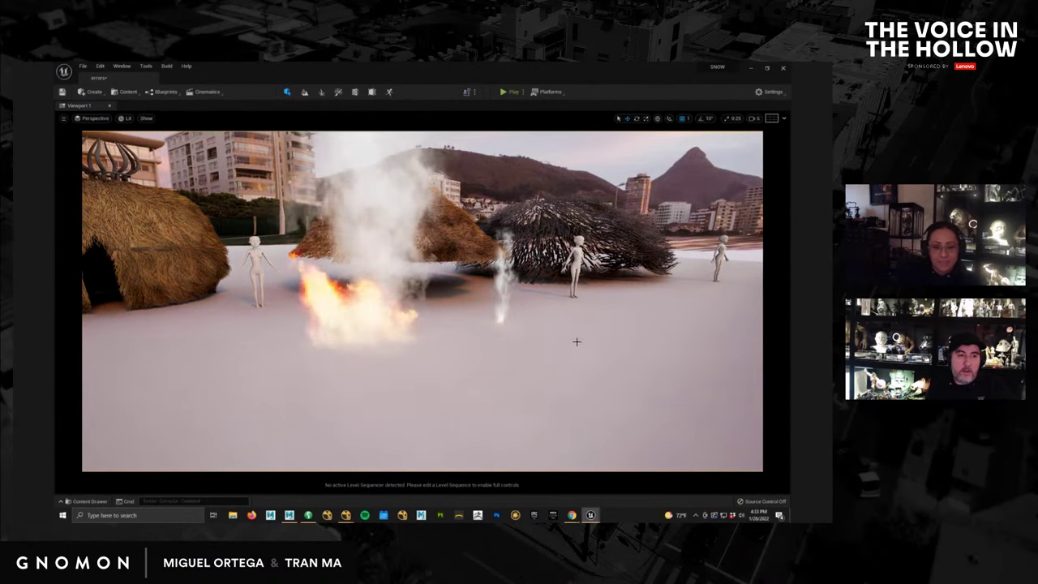
# Close Content Browser 1 and reopen it as a fresh panel.
pyautogui.keyDown('alt'); pyautogui.moveTo(576, 341); pyautogui.dragTo(579, 342); pyautogui.keyUp('alt')
pyautogui.click(118, 67)
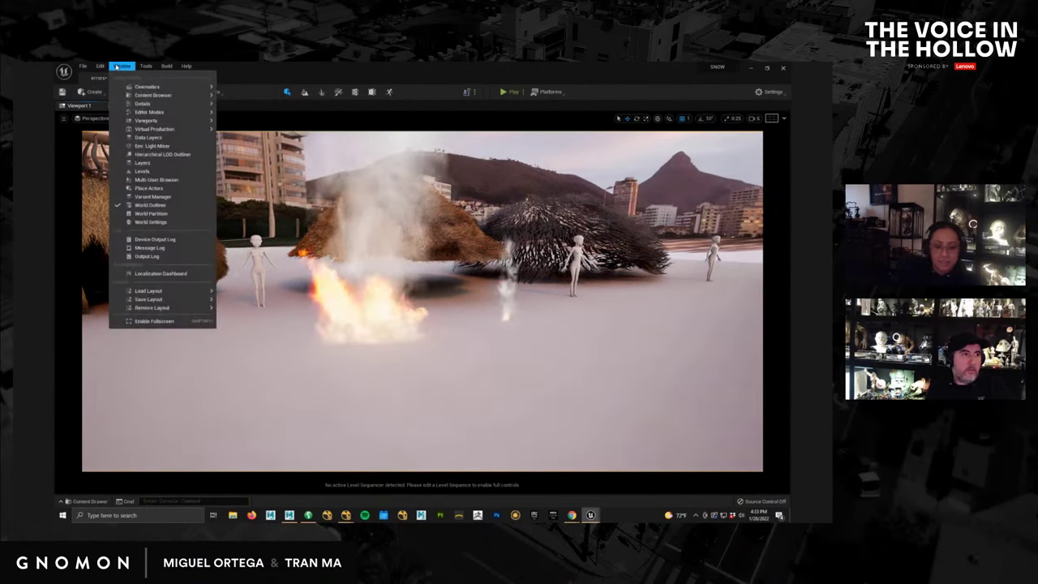
pyautogui.moveTo(162, 96)
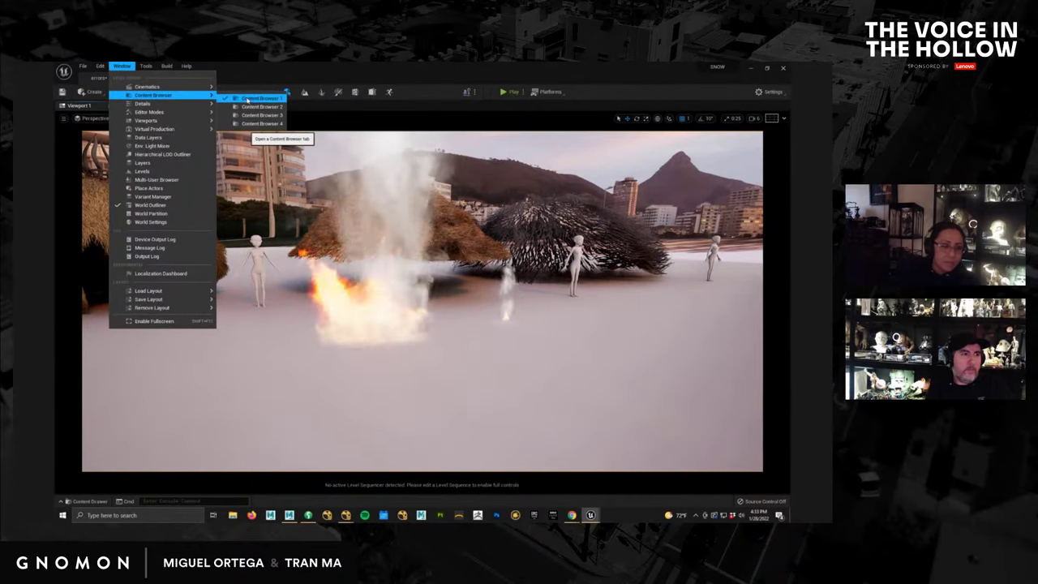
pyautogui.click(250, 100)
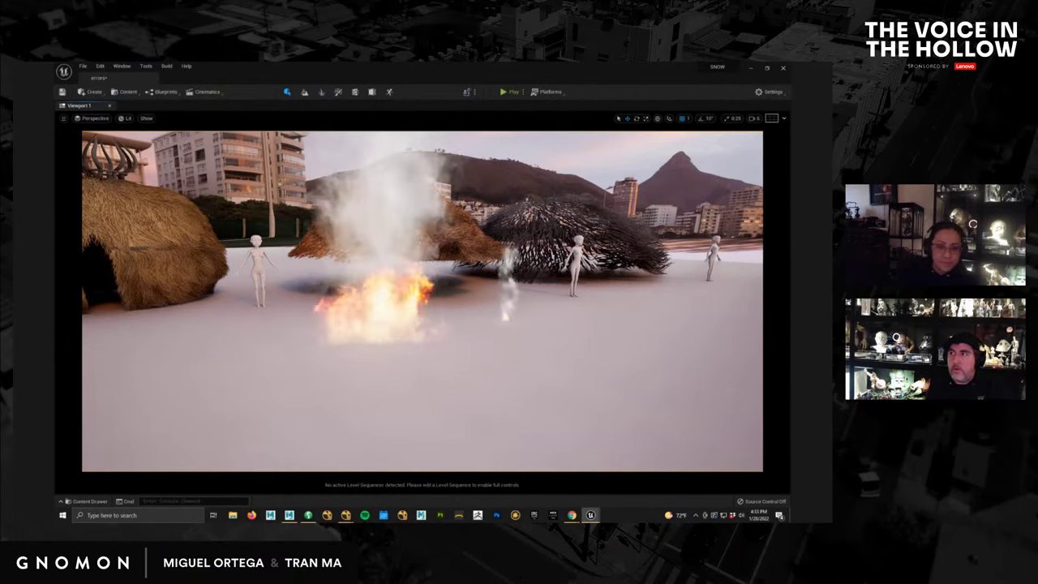
pyautogui.click(120, 67)
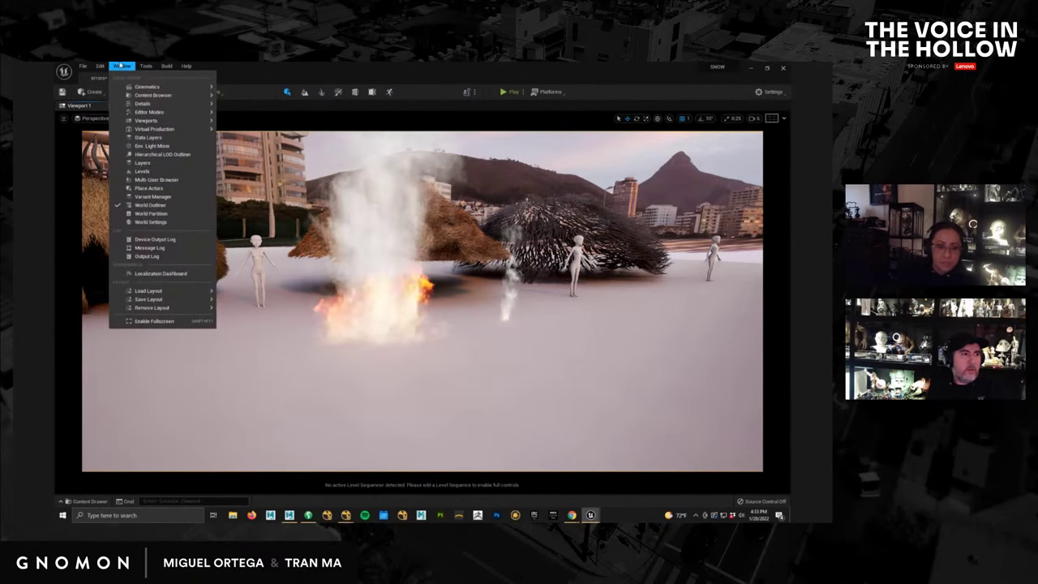
pyautogui.moveTo(162, 95)
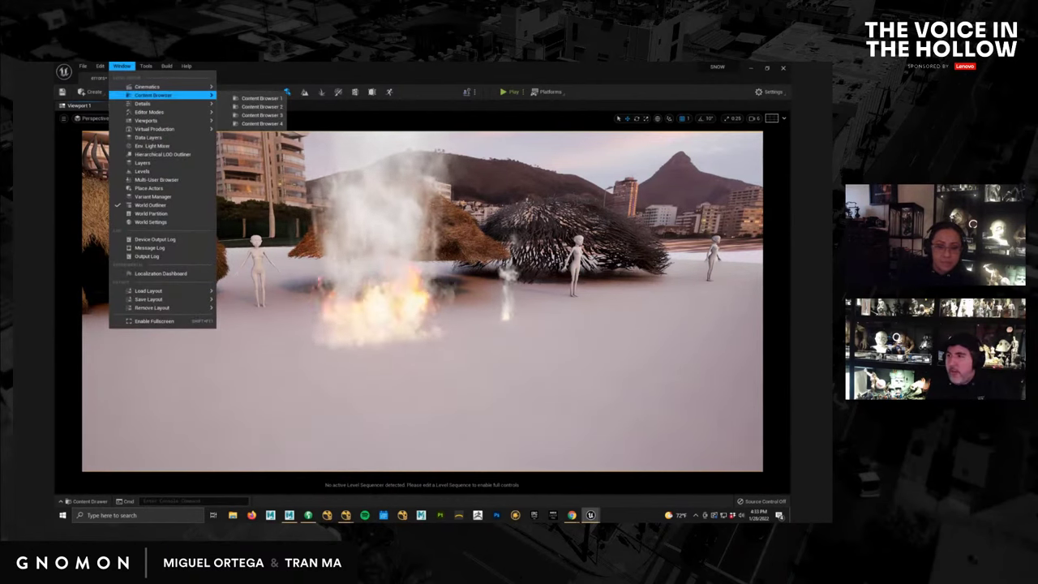
pyautogui.click(258, 99)
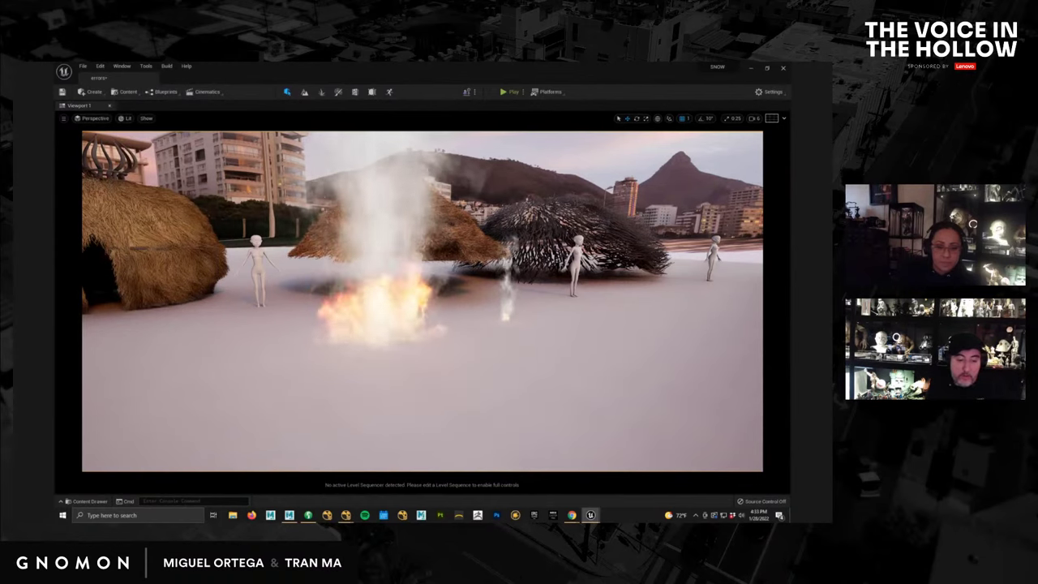
# Delete the selected actor to darken the scene to dusk, and review both fires against the whole row of huts.
pyautogui.press('Delete')
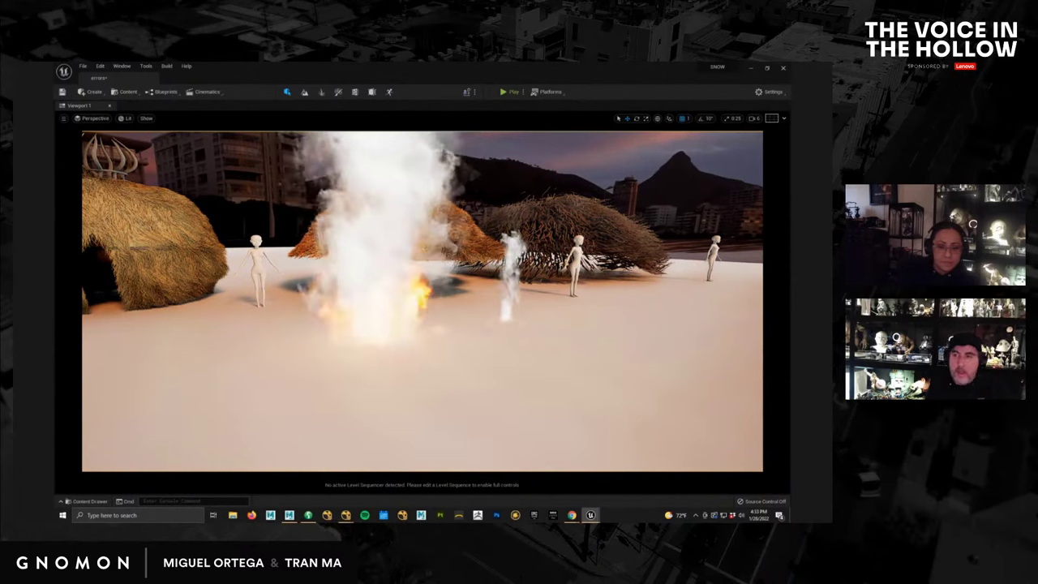
pyautogui.scroll(-3, 536, 320)
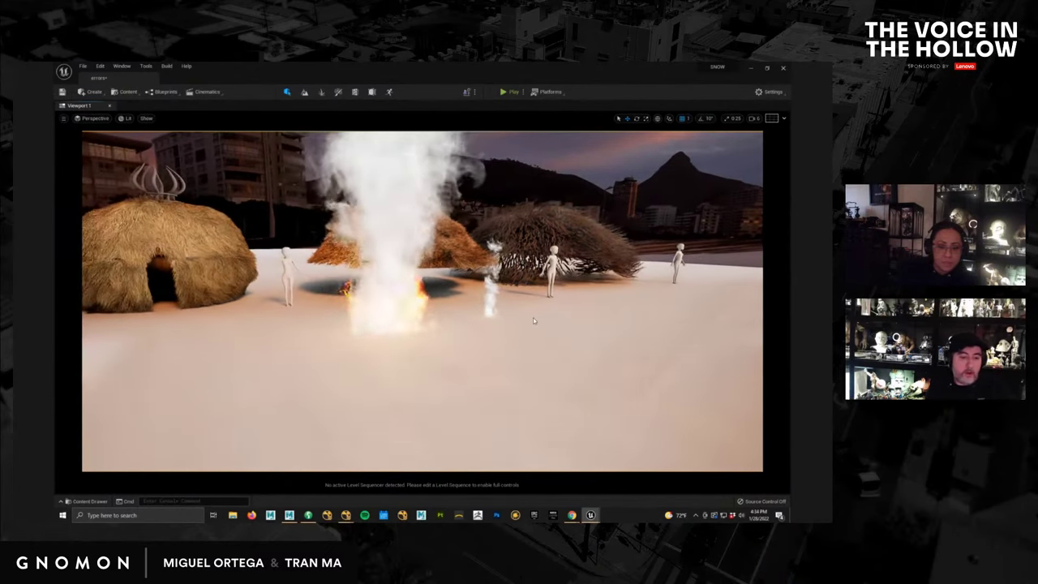
pyautogui.scroll(-6, 534, 321)
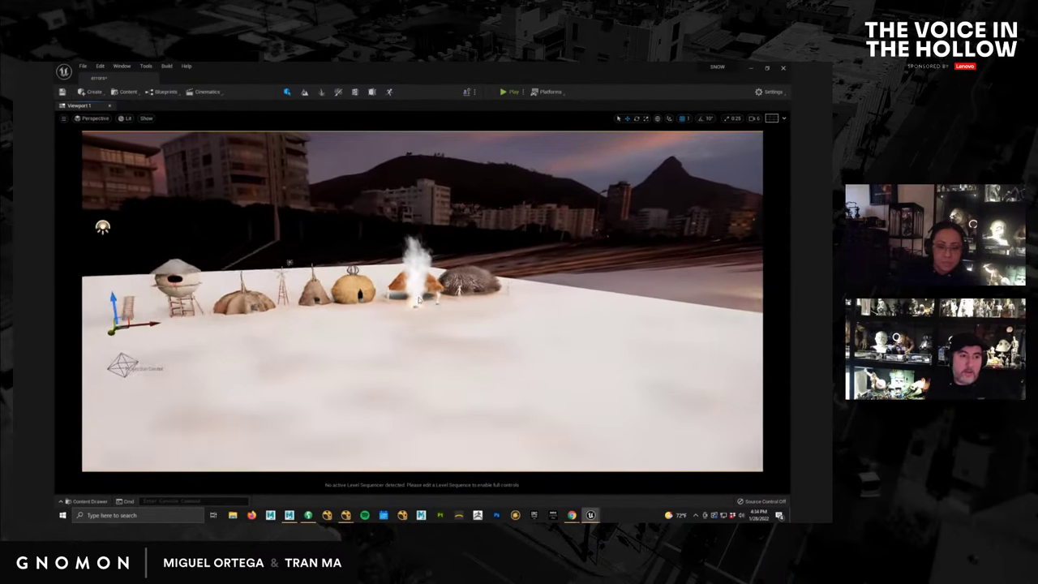
pyautogui.scroll(2, 416, 301)
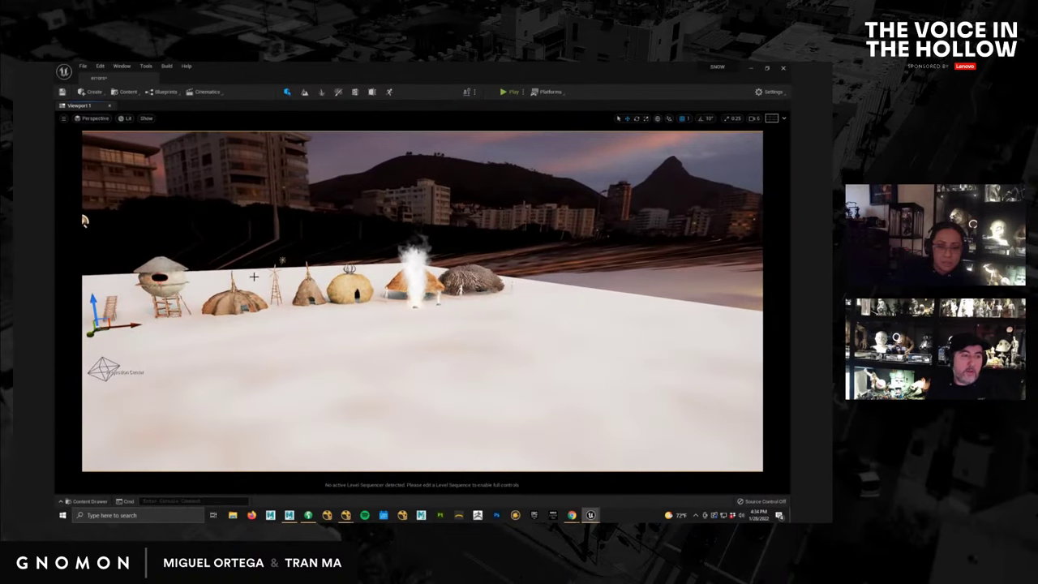
pyautogui.scroll(10, 445, 311)
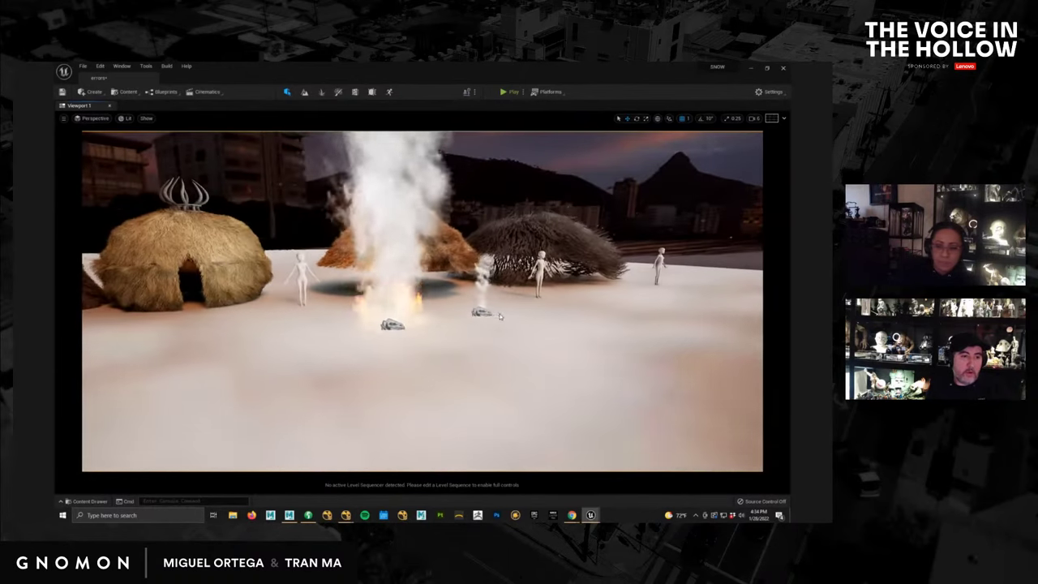
pyautogui.moveTo(501, 316); pyautogui.dragTo(514, 354, button='middle')
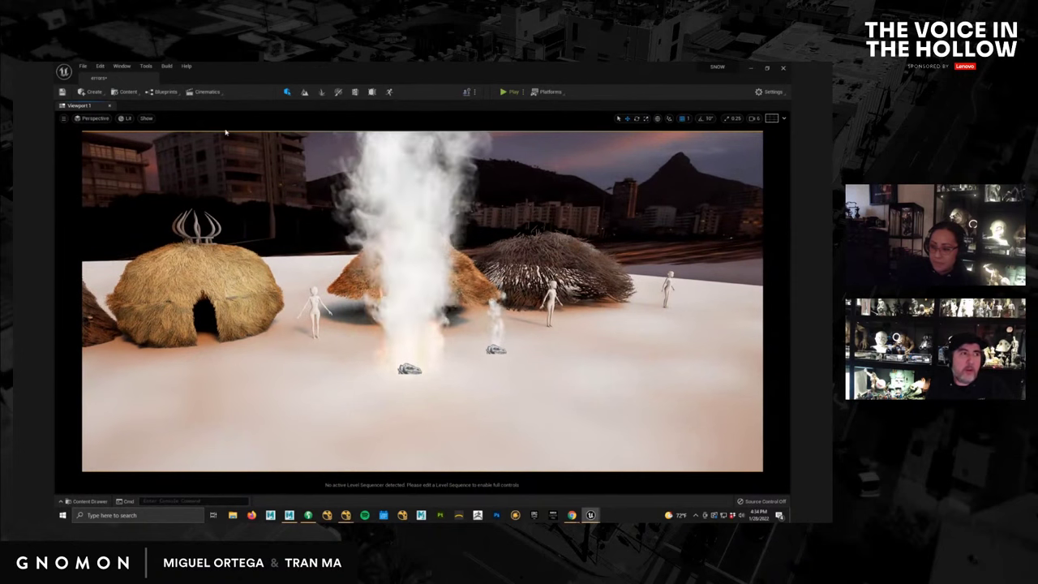
# Toggle the World Outliner panel and inspect both smoking fires beside the huts and mannequins from slightly different angles.
pyautogui.click(121, 65)
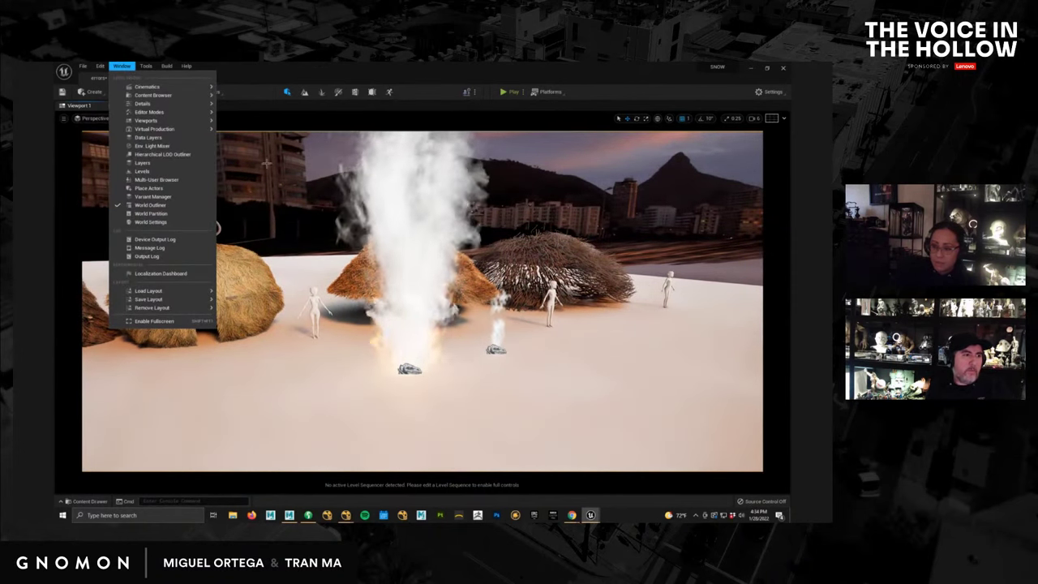
pyautogui.click(172, 208)
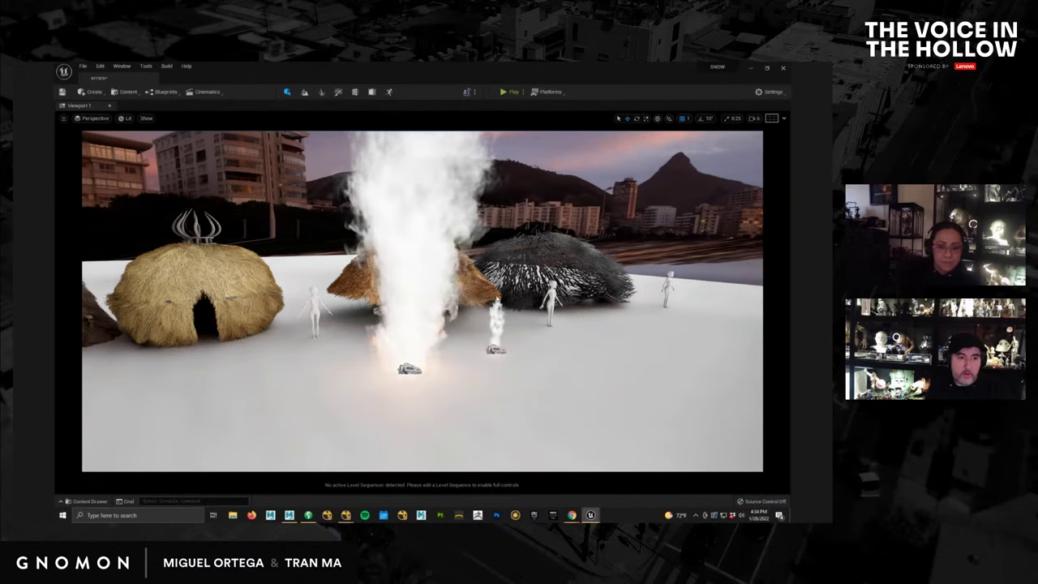
pyautogui.moveTo(477, 320); pyautogui.dragTo(485, 323, button='right')
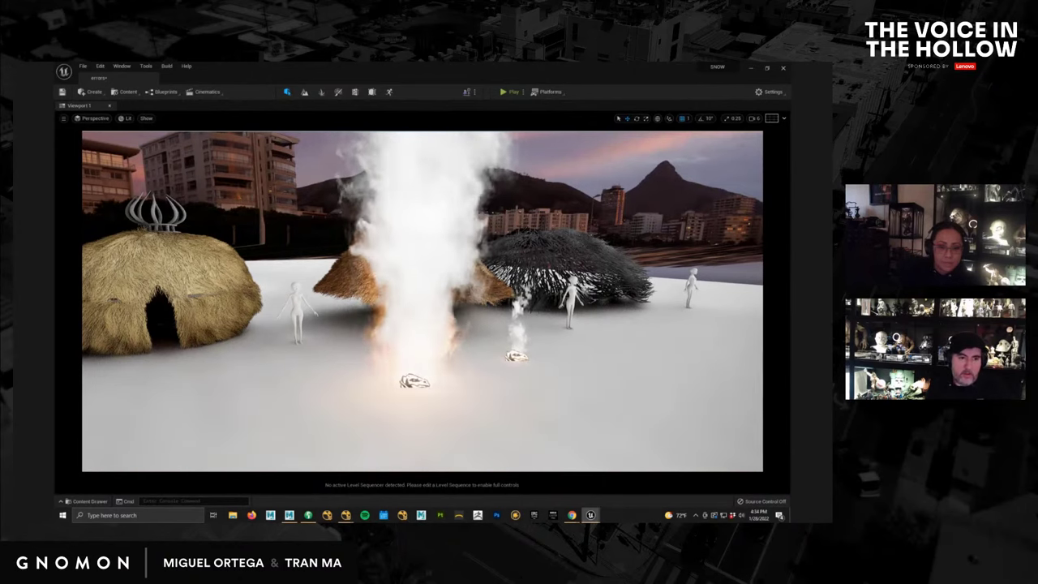
pyautogui.keyDown('alt'); pyautogui.moveTo(668, 386); pyautogui.dragTo(630, 385); pyautogui.keyUp('alt')
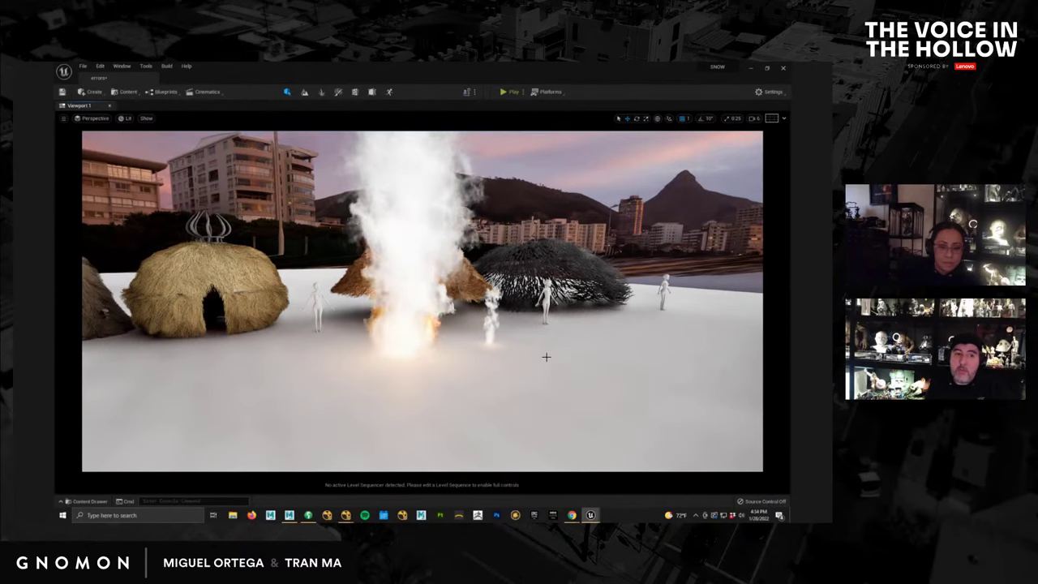
pyautogui.keyDown('alt'); pyautogui.moveTo(546, 356); pyautogui.dragTo(543, 364); pyautogui.keyUp('alt')
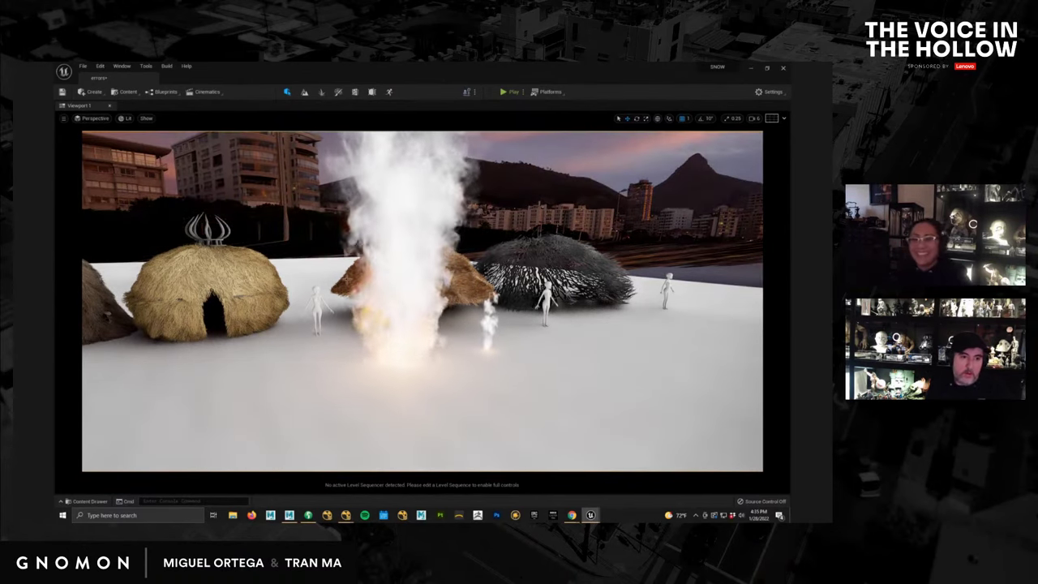
# Examine the row of huts with both smoking fires from the front, from behind and close up at the fur.
pyautogui.keyDown('alt'); pyautogui.moveTo(314, 297); pyautogui.dragTo(535, 307); pyautogui.keyUp('alt')
pyautogui.moveTo(414, 307); pyautogui.dragTo(260, 347, button='right')
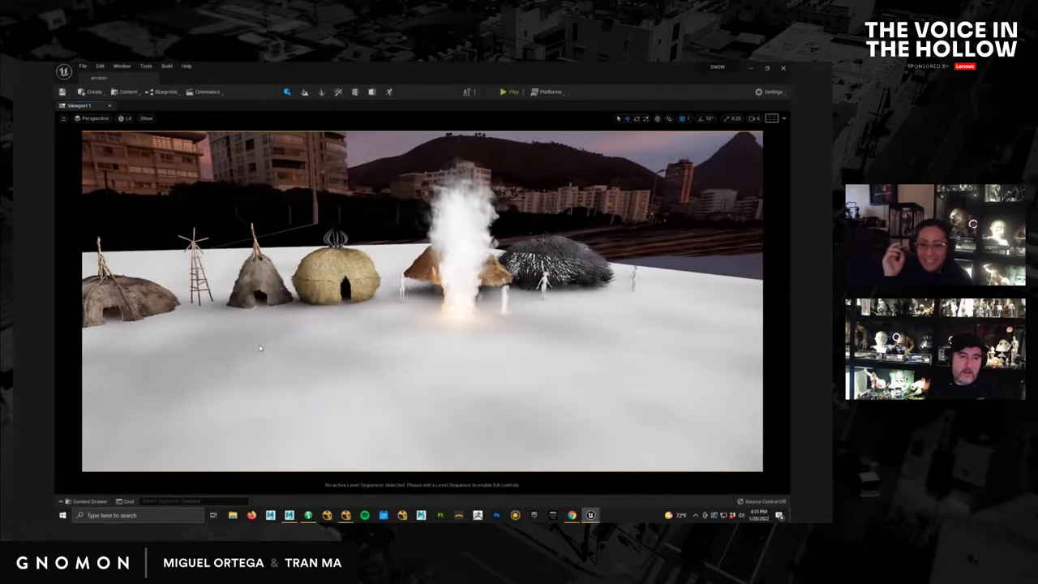
pyautogui.keyDown('alt'); pyautogui.moveTo(742, 362); pyautogui.dragTo(775, 357, button='right'); pyautogui.keyUp('alt')
pyautogui.keyDown('alt'); pyautogui.moveTo(628, 336); pyautogui.dragTo(790, 351); pyautogui.keyUp('alt')
pyautogui.keyDown('alt'); pyautogui.moveTo(791, 351); pyautogui.dragTo(438, 339, button='right'); pyautogui.keyUp('alt')
pyautogui.keyDown('alt'); pyautogui.moveTo(438, 339); pyautogui.dragTo(498, 361); pyautogui.keyUp('alt')
pyautogui.moveTo(498, 361); pyautogui.dragTo(501, 357, button='right')
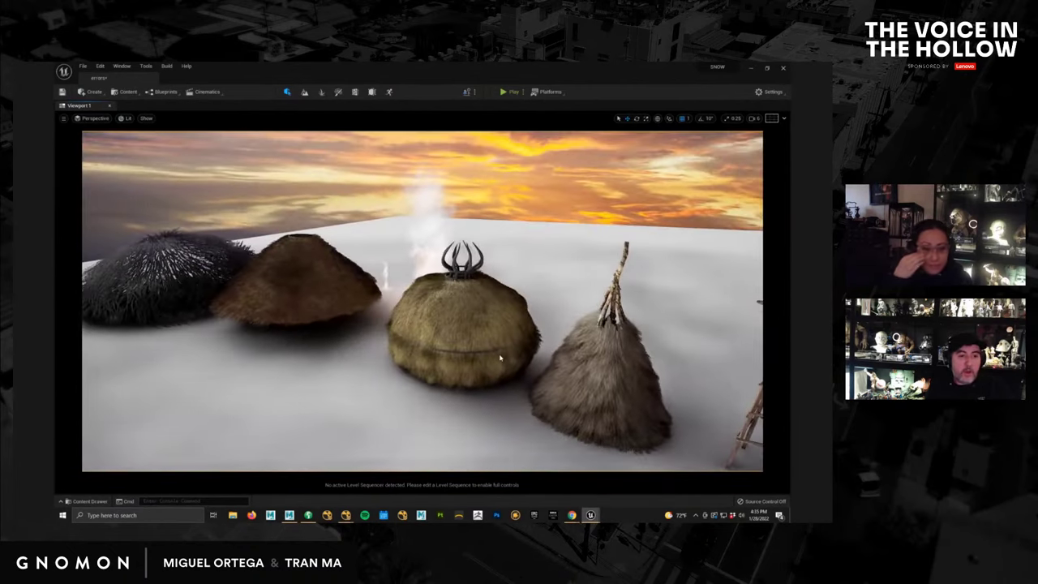
pyautogui.moveTo(411, 347); pyautogui.dragTo(357, 312, button='right')
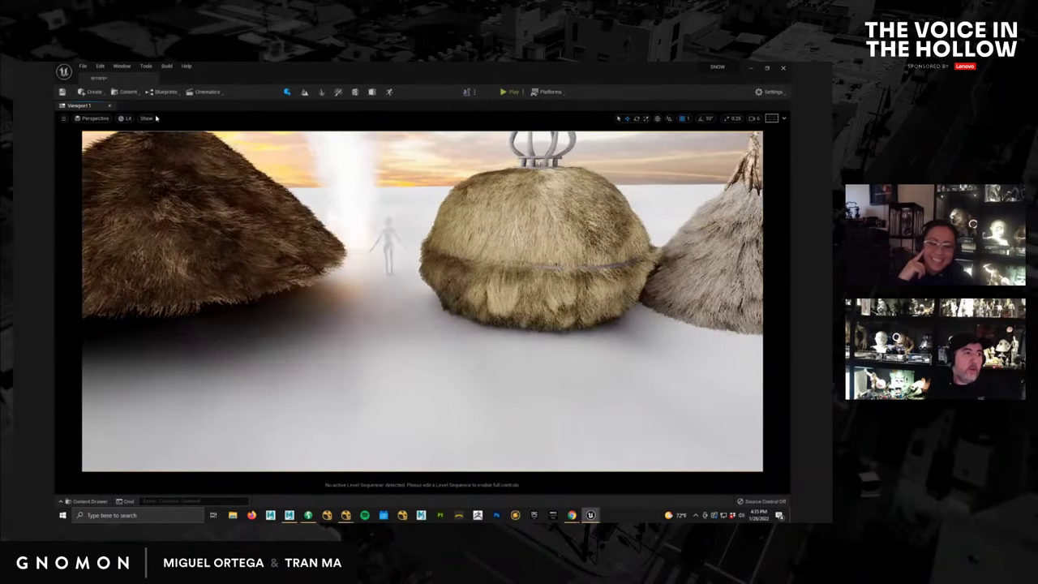
# Turn on the Lumen Scene visualization in the viewport and inspect how the furry huts and the ladder tower are represented.
pyautogui.click(147, 118)
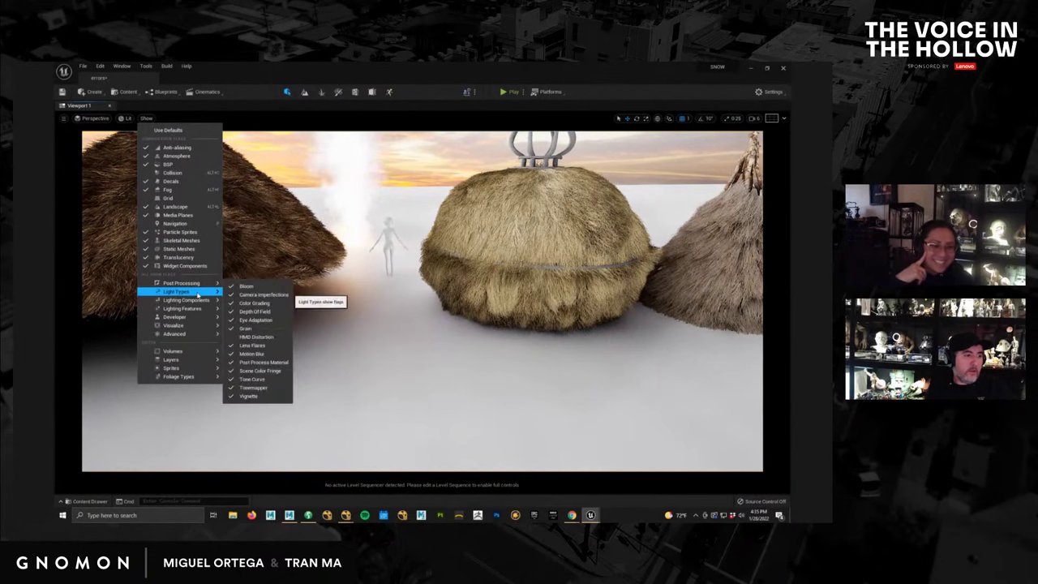
pyautogui.moveTo(203, 333)
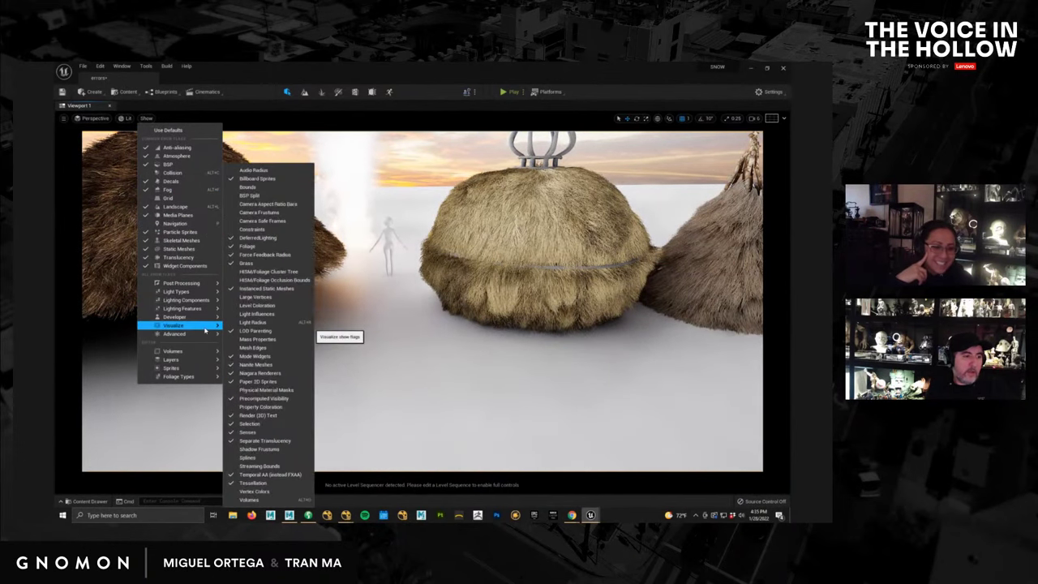
pyautogui.click(263, 374)
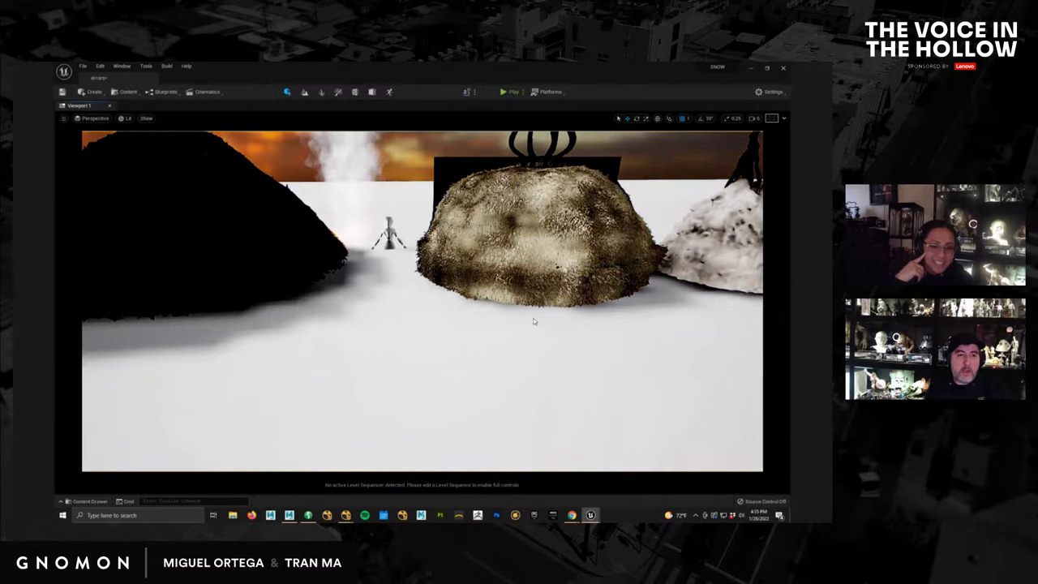
pyautogui.moveTo(535, 321); pyautogui.dragTo(514, 327, button='middle')
pyautogui.moveTo(514, 328)
pyautogui.keyDown('alt'); pyautogui.mouseDown()
pyautogui.moveTo(521, 358)
pyautogui.moveTo(526, 339)
pyautogui.mouseUp(); pyautogui.keyUp('alt')
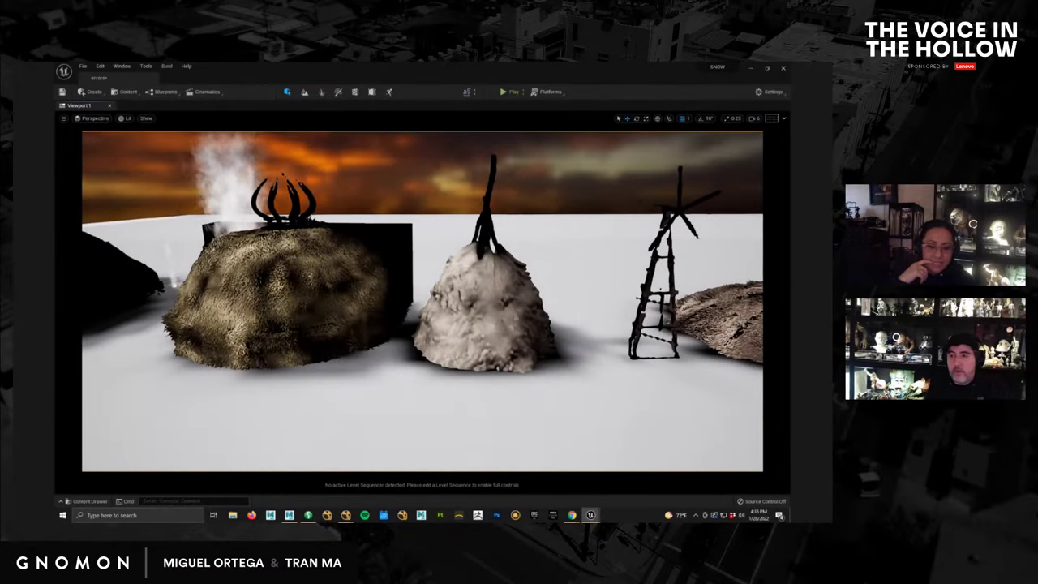
# Turn off the Lumen Scene visualization to return to the normal lit view.
pyautogui.click(146, 119)
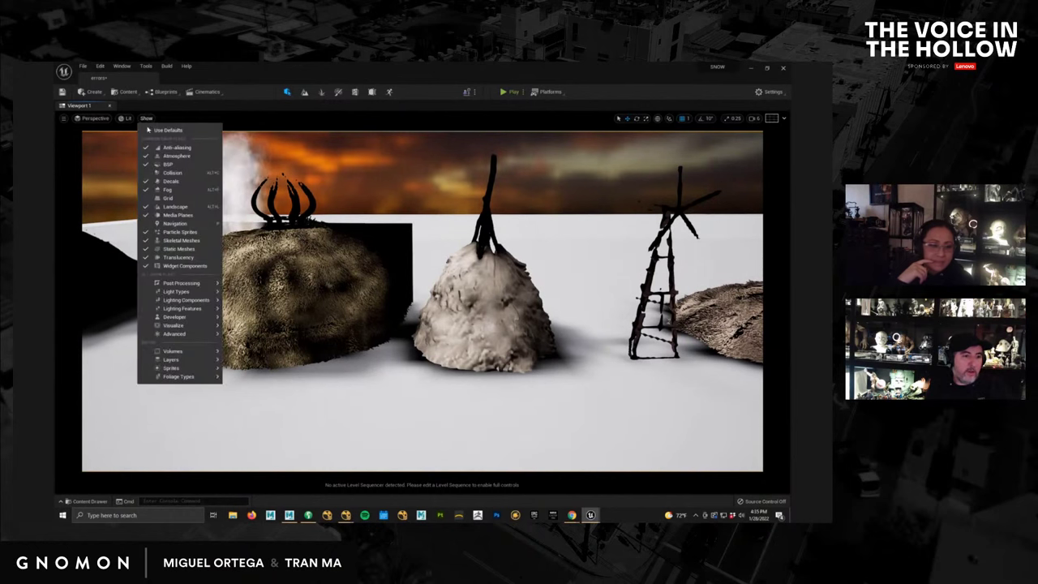
pyautogui.moveTo(200, 293)
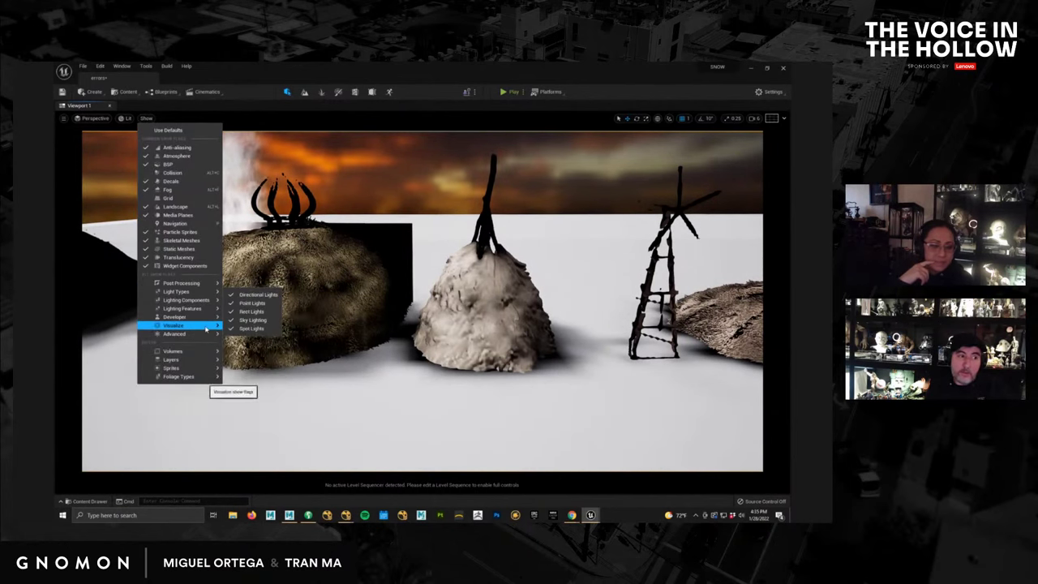
pyautogui.moveTo(190, 325)
pyautogui.click(272, 373)
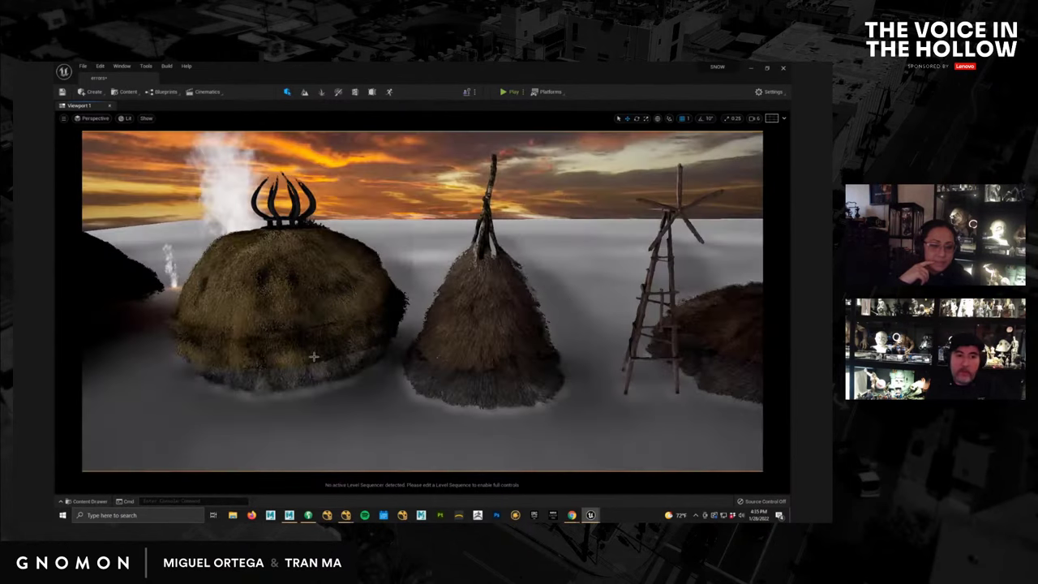
# Filter the details of the pointed teepee_v1 fur mesh by "dista" and disable Affect Distance Field Lighting, then move the Details window aside.
pyautogui.click(444, 294)
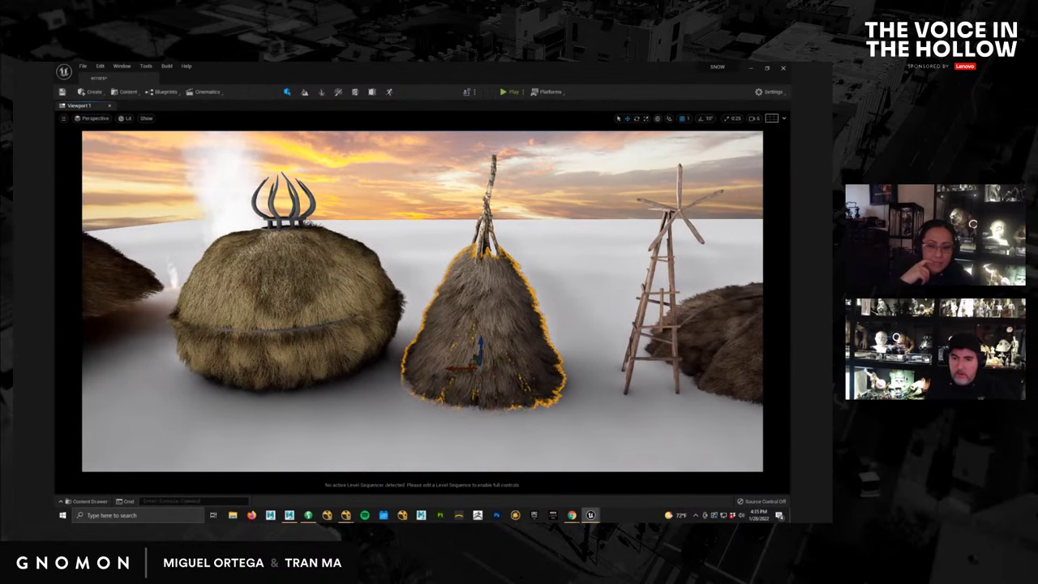
pyautogui.moveTo(965, 102); pyautogui.dragTo(546, 103)
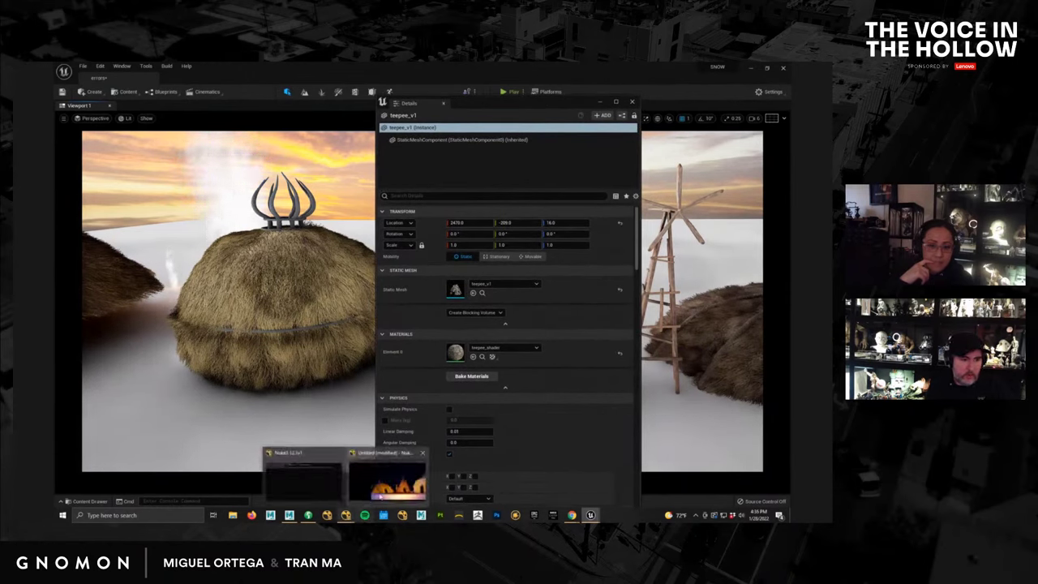
pyautogui.scroll(-2, 478, 268)
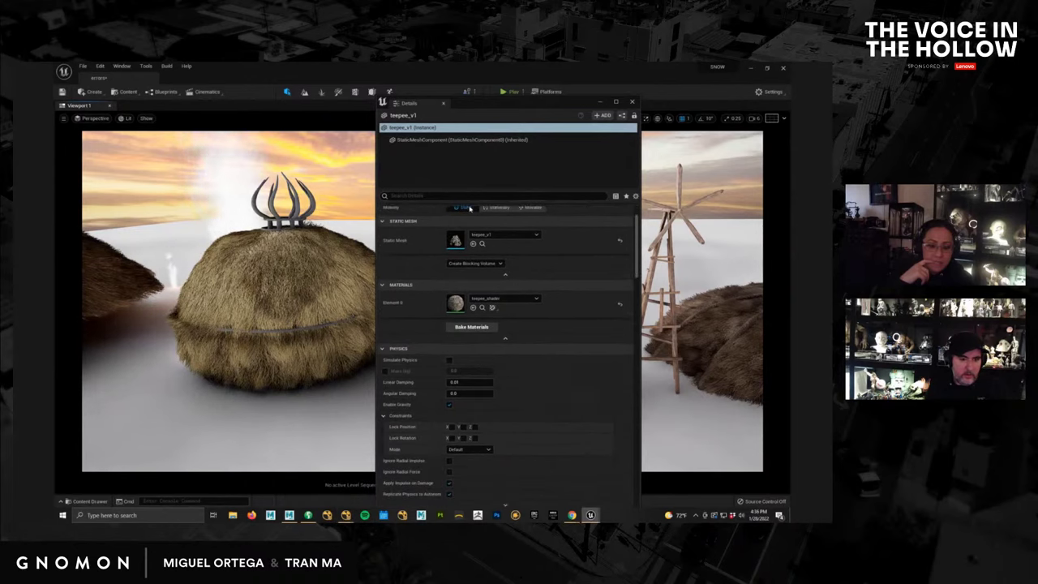
pyautogui.click(468, 196)
pyautogui.write('me')
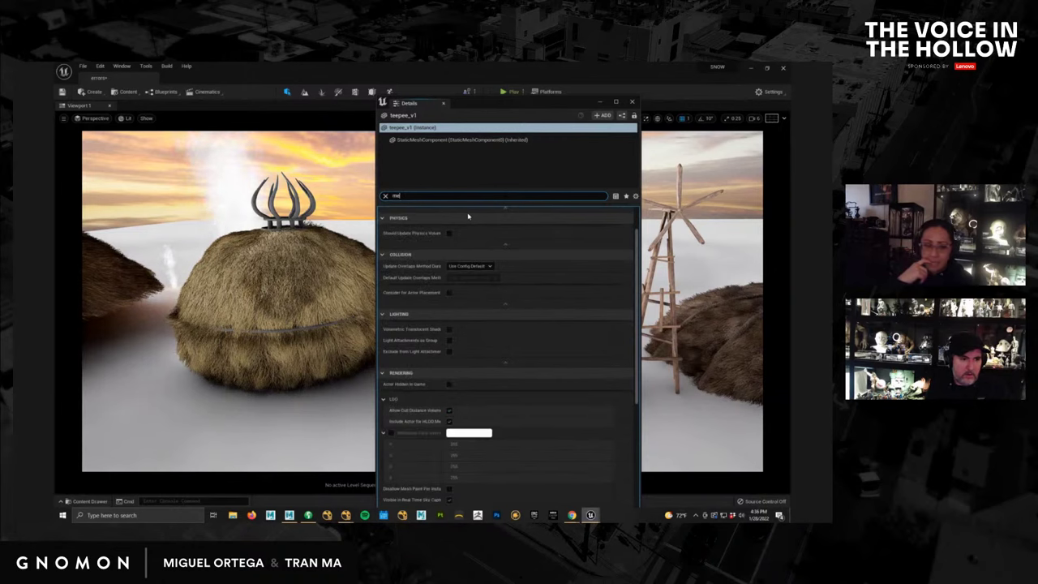
pyautogui.scroll(-1, 506, 340)
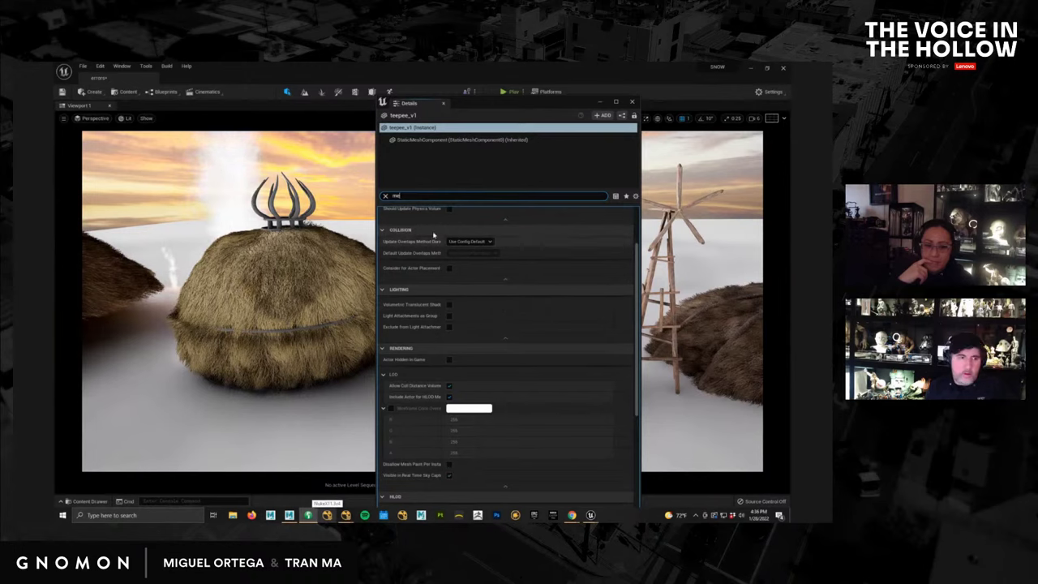
pyautogui.write('d')
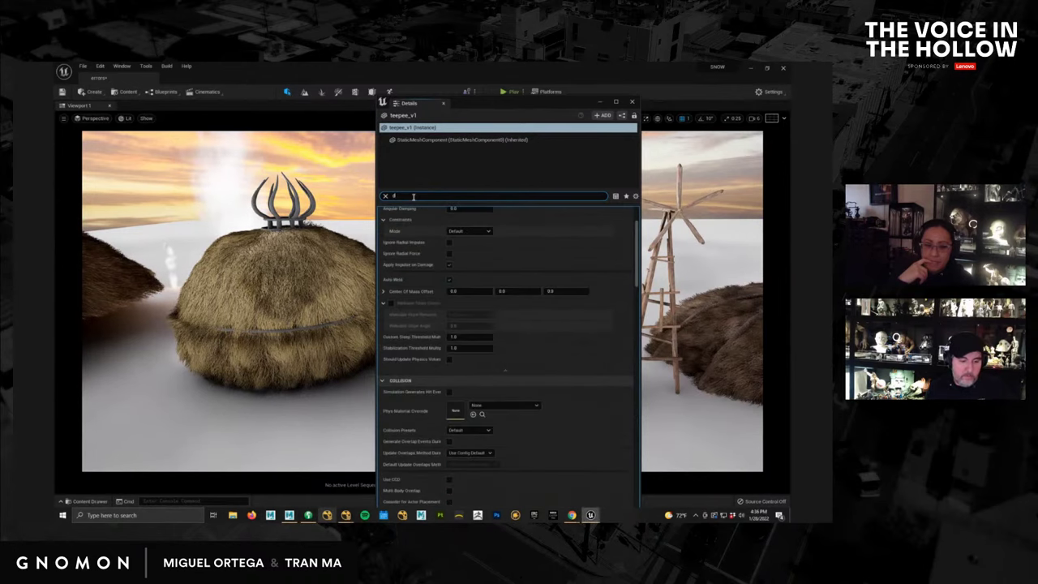
pyautogui.write('ista')
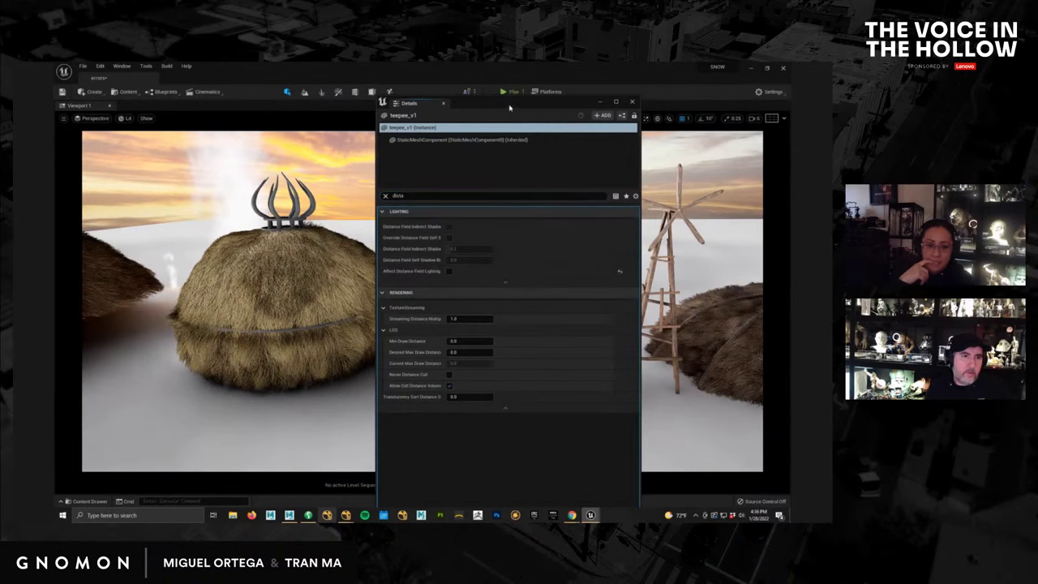
pyautogui.moveTo(510, 104); pyautogui.dragTo(924, 99)
# Select the fur of the round hut and of the brown conical hut in turn to disable their distance field lighting.
pyautogui.keyDown('alt'); pyautogui.moveTo(397, 287); pyautogui.dragTo(202, 193); pyautogui.keyUp('alt')
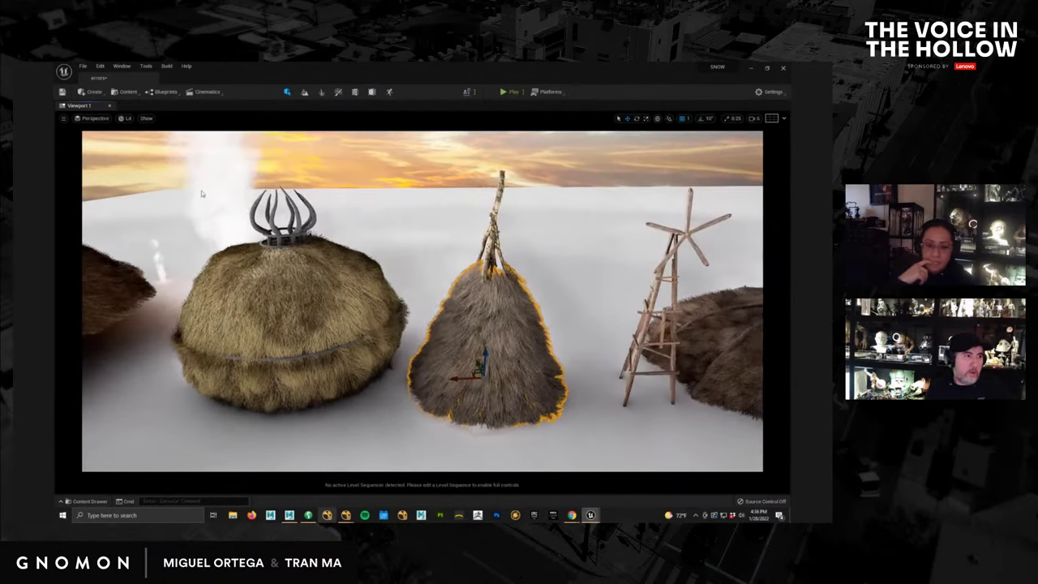
pyautogui.click(386, 305)
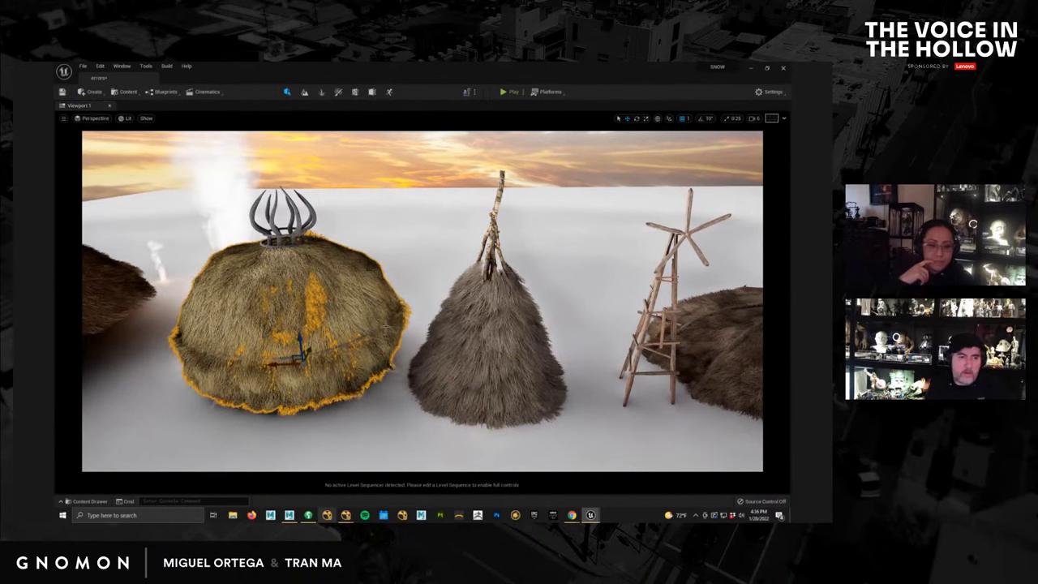
pyautogui.moveTo(385, 327)
pyautogui.mouseDown(button='right')
pyautogui.moveTo(418, 322)
pyautogui.moveTo(384, 327)
pyautogui.mouseUp(button='right')
pyautogui.click(433, 308)
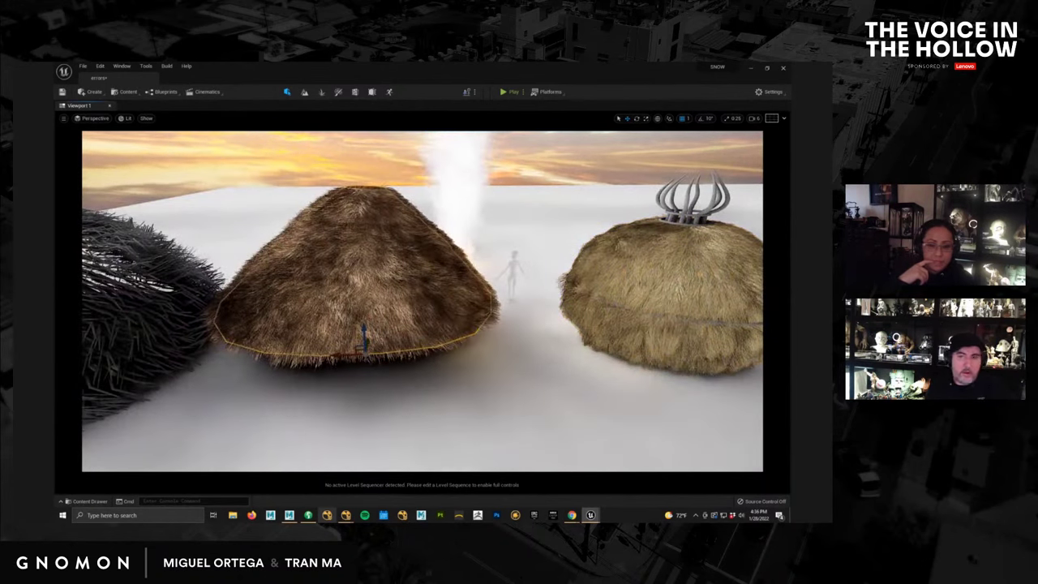
pyautogui.click(520, 305)
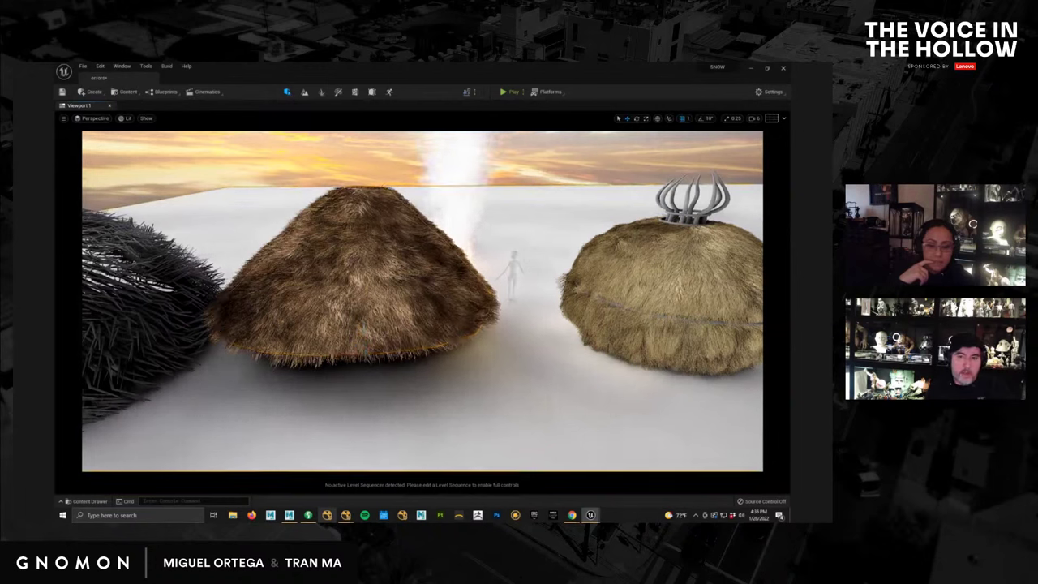
pyautogui.click(497, 313)
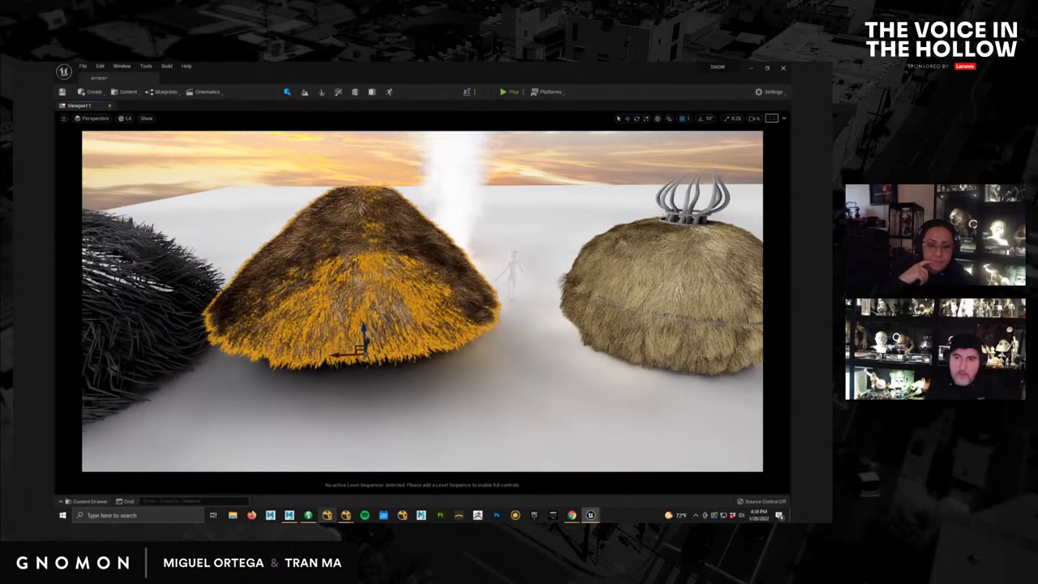
# Show the Lumen Scene visualization again and examine the simplified hut surfaces along the row, including the area around the fire.
pyautogui.click(146, 118)
pyautogui.moveTo(190, 302)
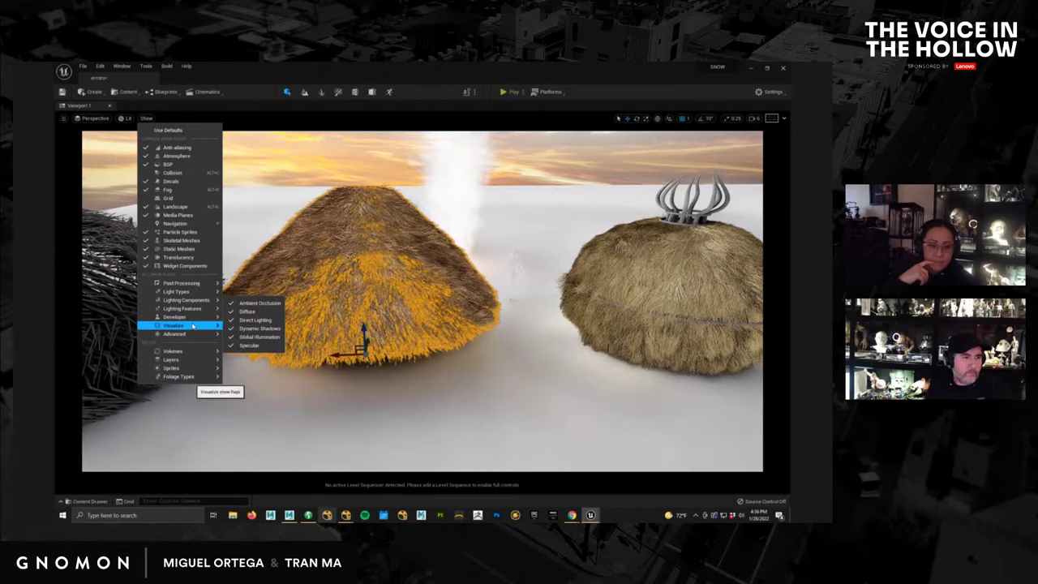
pyautogui.moveTo(192, 325)
pyautogui.click(280, 368)
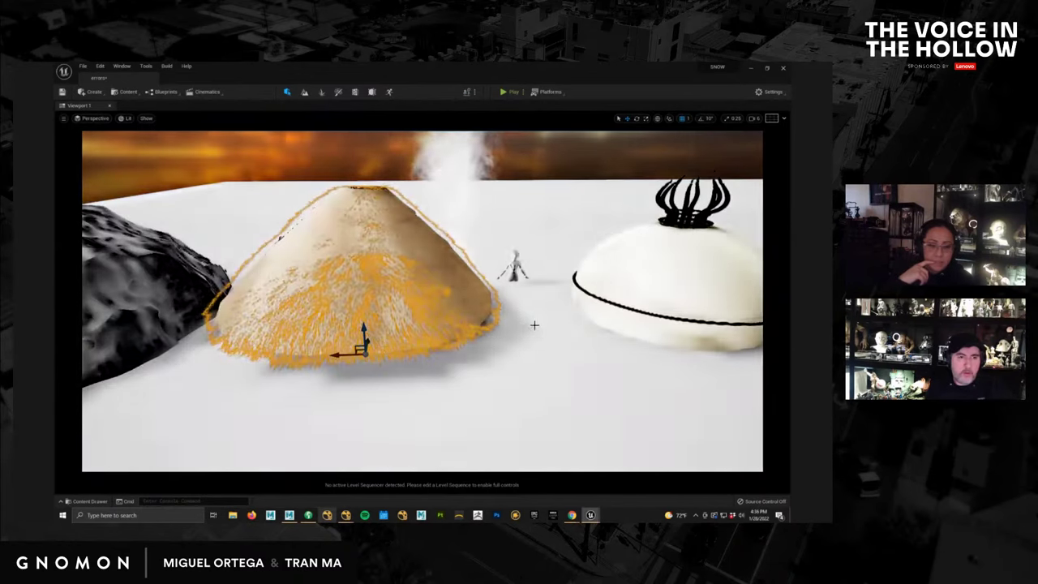
pyautogui.moveTo(534, 326); pyautogui.dragTo(438, 336, button='middle')
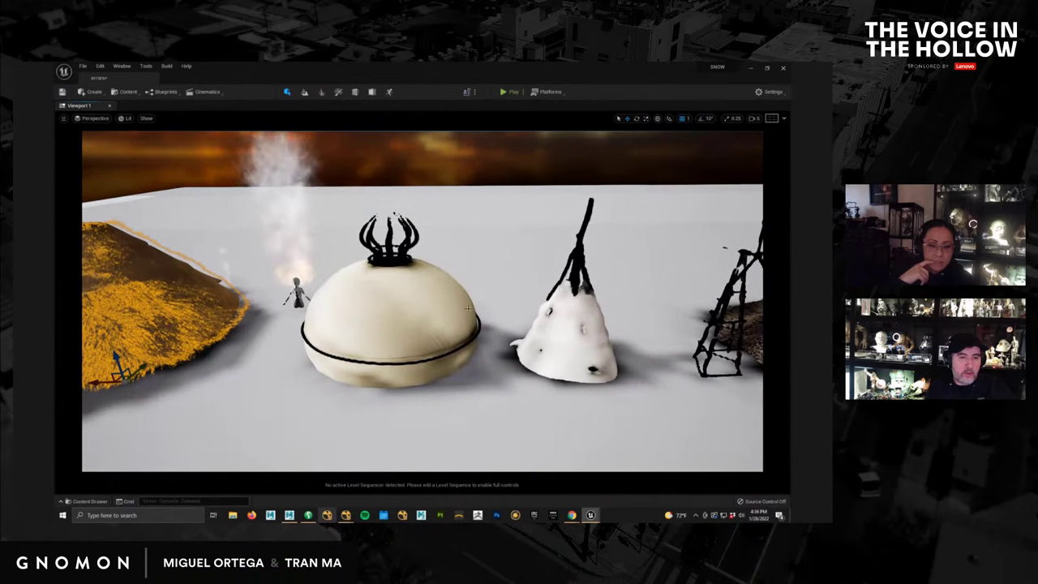
pyautogui.moveTo(398, 301); pyautogui.dragTo(408, 305, button='middle')
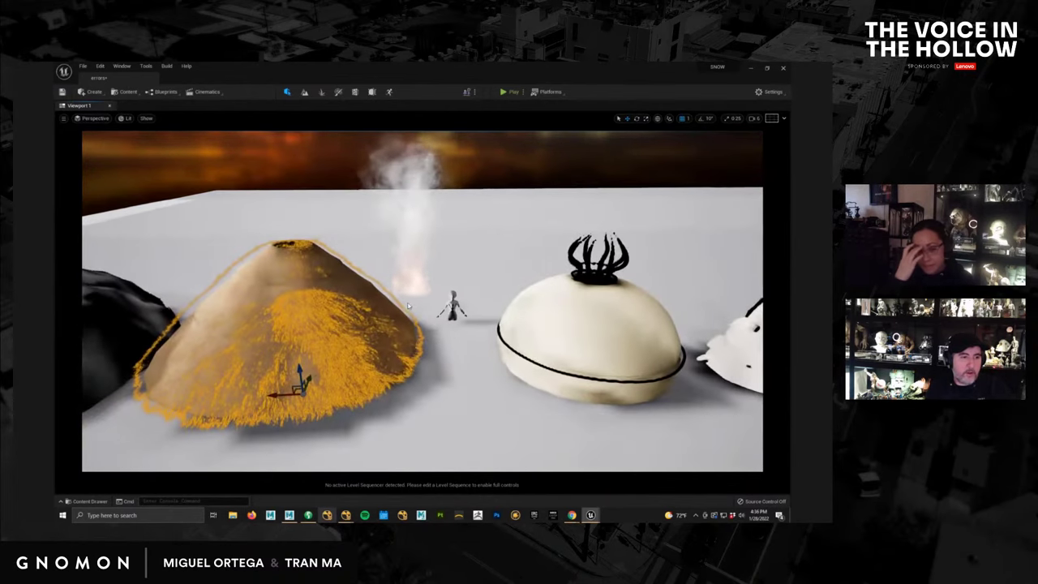
pyautogui.click(423, 247)
pyautogui.moveTo(519, 301); pyautogui.dragTo(536, 312, button='middle')
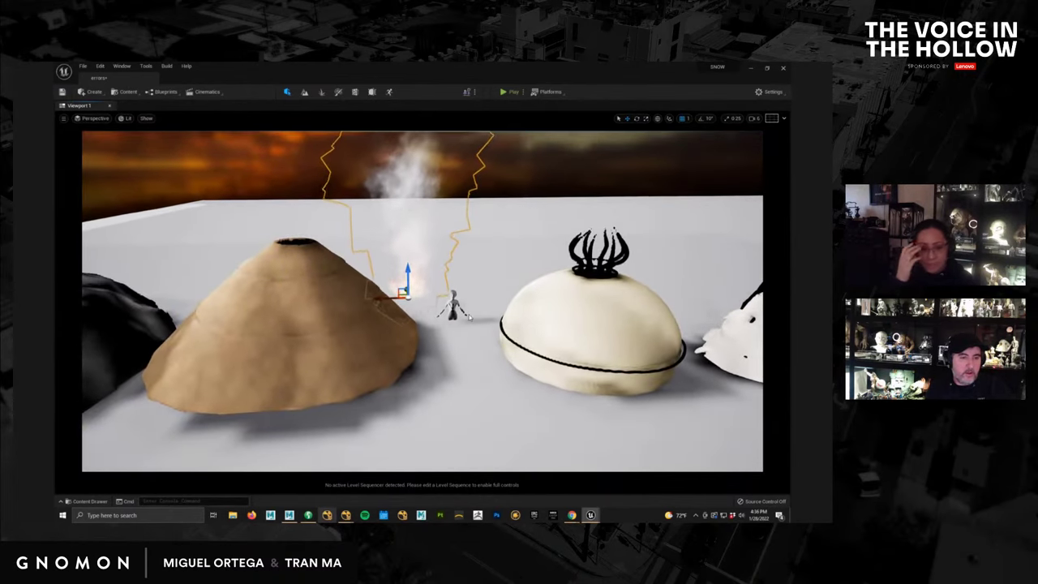
# Temporarily re-enable distance field lighting on the round hut's fur to compare its Lumen Scene representation from several angles.
pyautogui.click(536, 298)
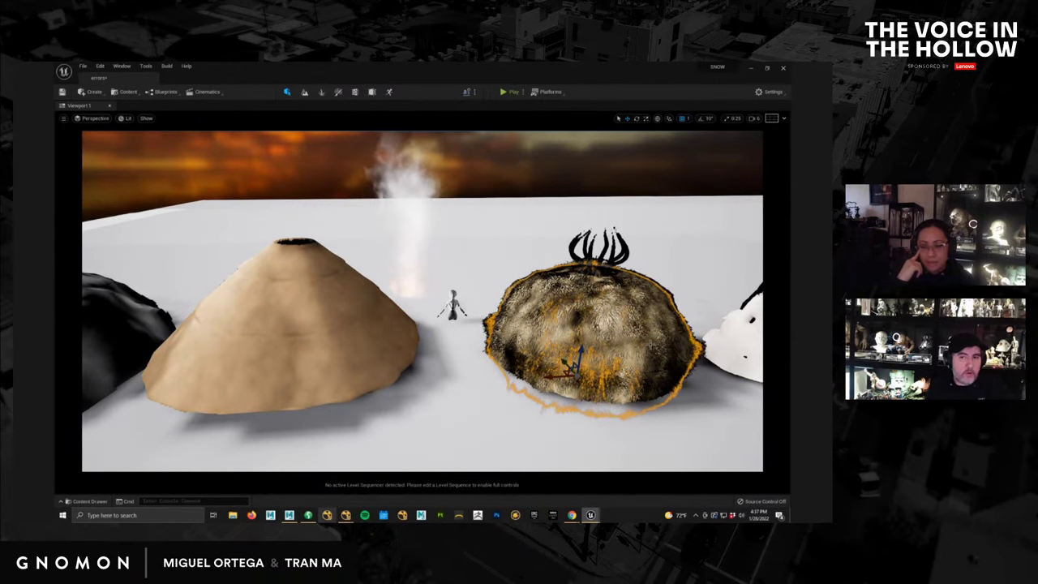
pyautogui.keyDown('alt'); pyautogui.moveTo(649, 342); pyautogui.dragTo(619, 339); pyautogui.keyUp('alt')
pyautogui.keyDown('alt'); pyautogui.moveTo(651, 354); pyautogui.dragTo(638, 356, button='right'); pyautogui.keyUp('alt')
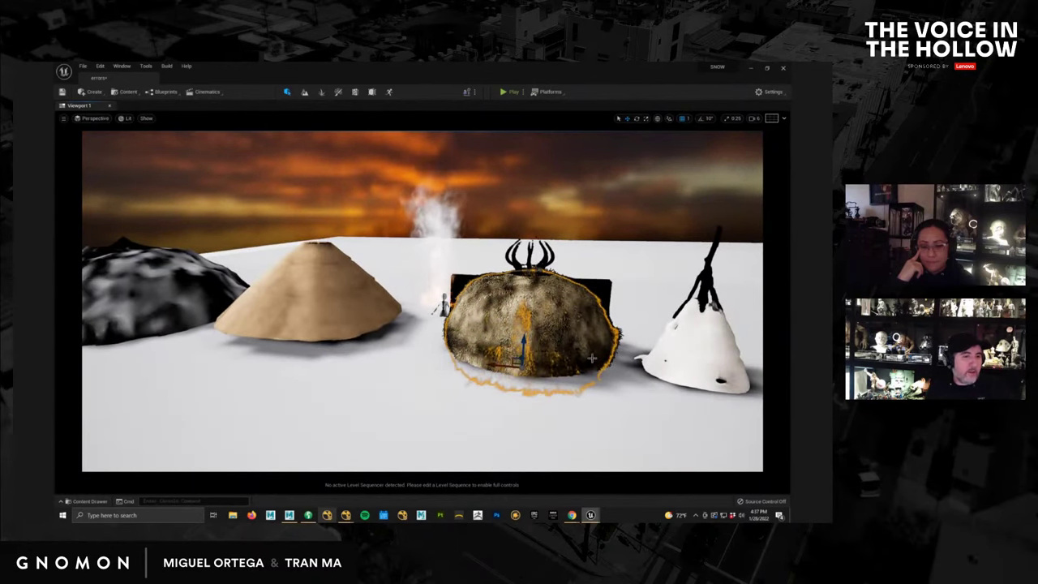
pyautogui.keyDown('alt'); pyautogui.moveTo(592, 358); pyautogui.dragTo(725, 291); pyautogui.keyUp('alt')
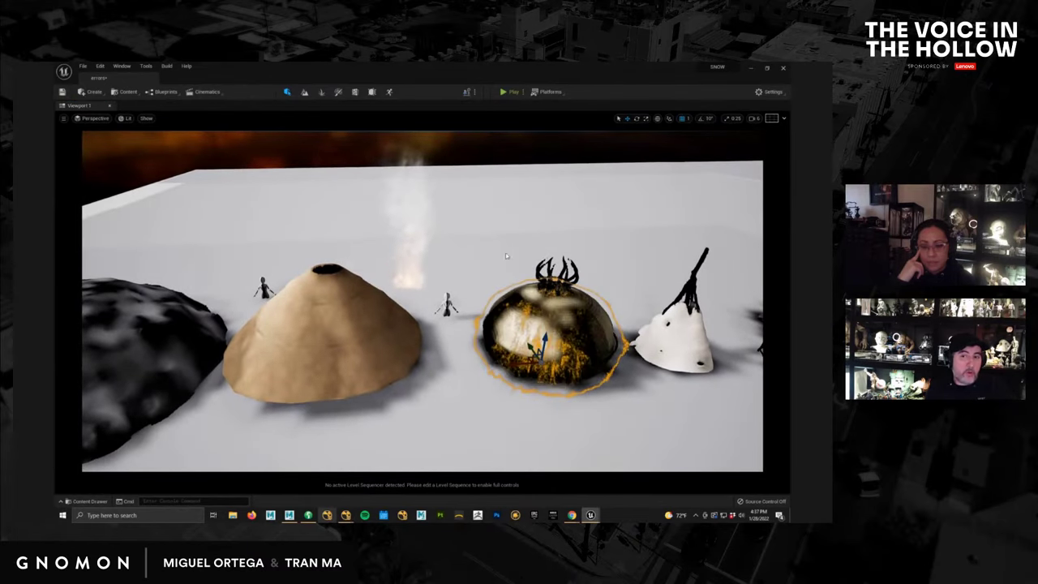
# Switch off the Lumen Scene visualization, deselect the round hut and view its fur up close in normal lighting.
pyautogui.click(144, 119)
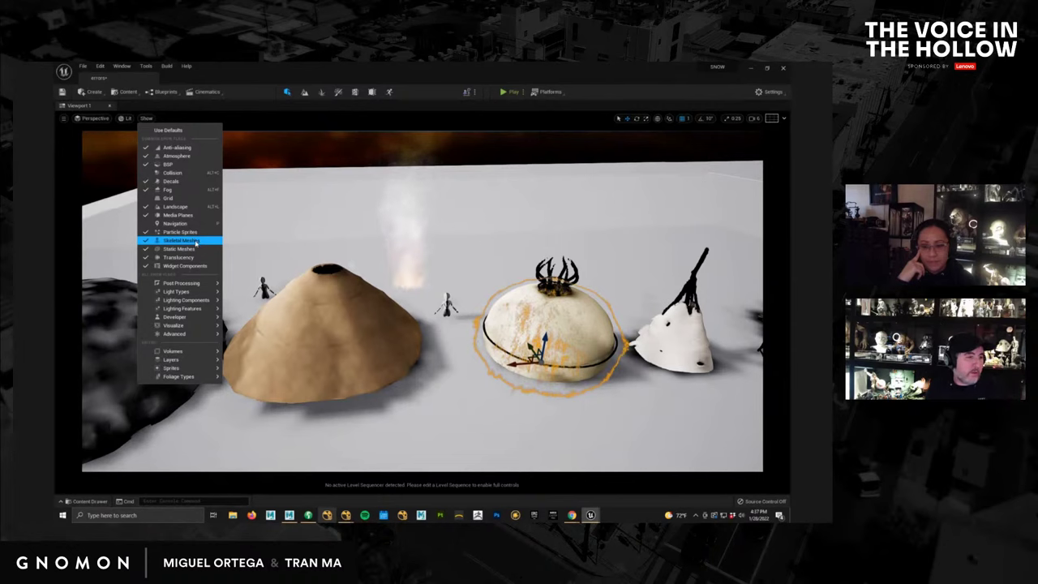
pyautogui.moveTo(204, 278)
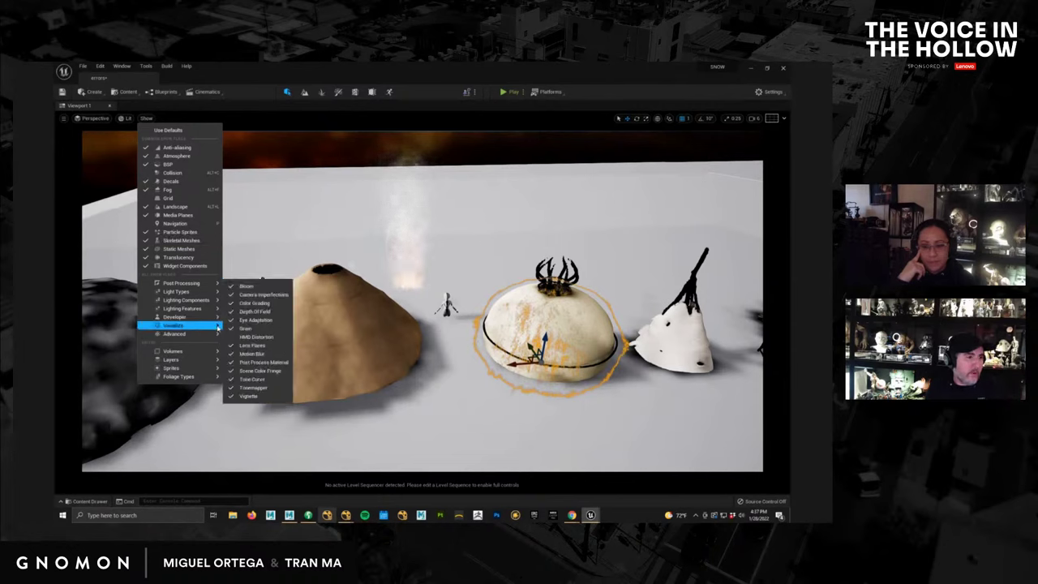
pyautogui.moveTo(205, 323)
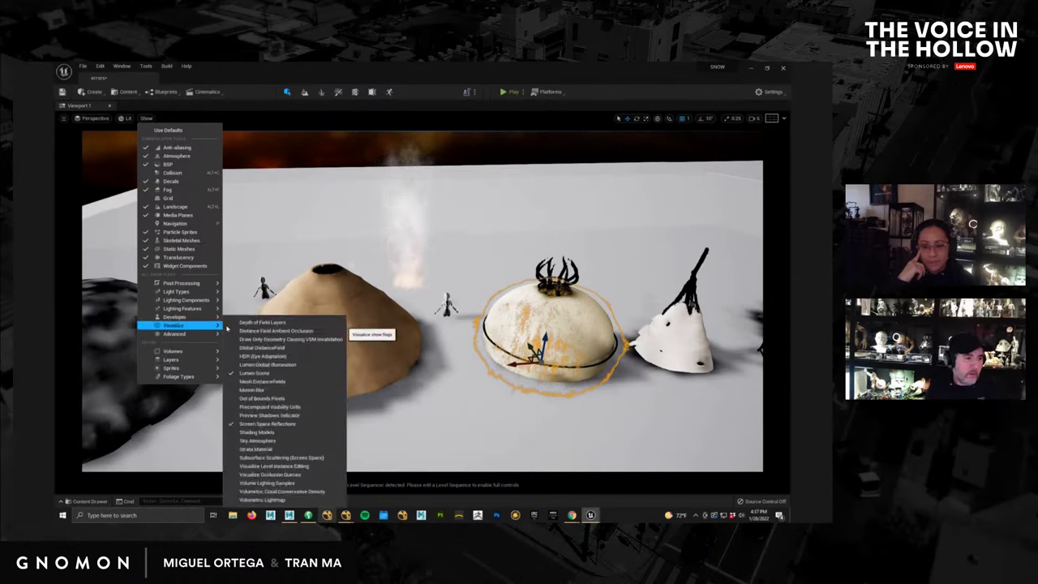
pyautogui.click(279, 381)
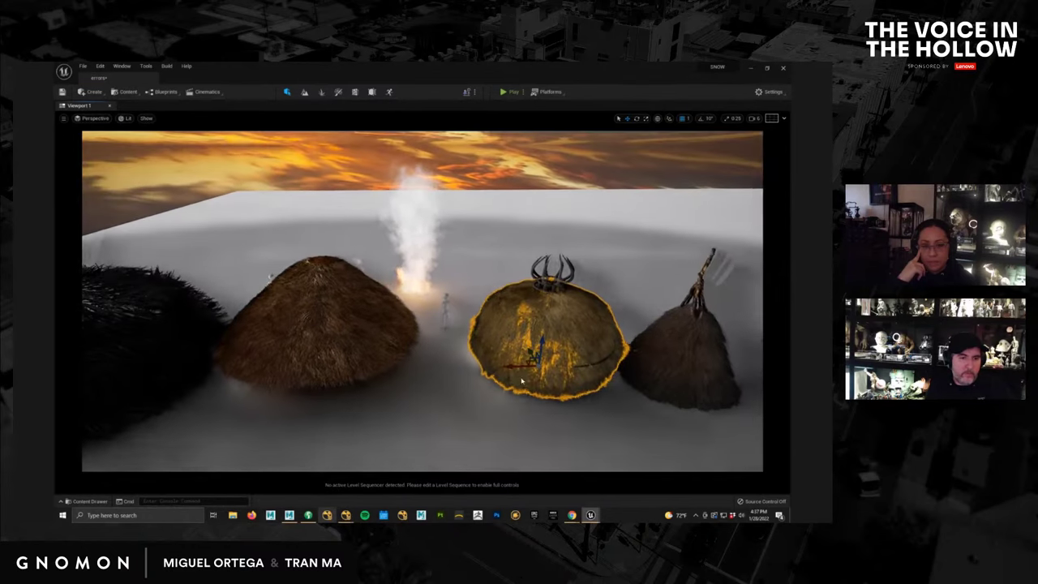
pyautogui.click(653, 231)
pyautogui.moveTo(637, 276); pyautogui.dragTo(610, 308, button='right')
pyautogui.scroll(6, 610, 307)
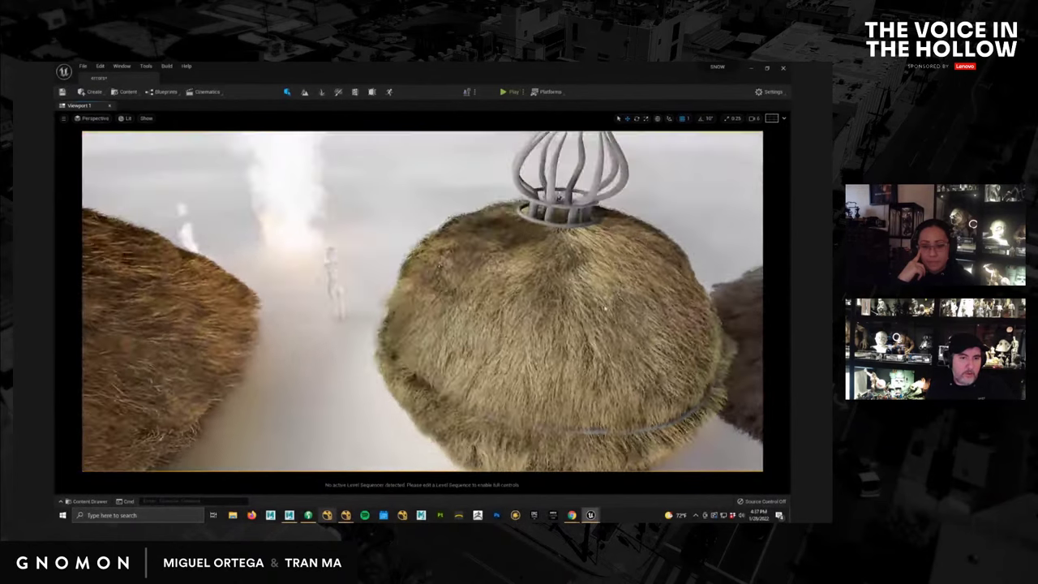
# Examine the back of the round hut's fur, then survey its front alongside the neighbouring huts and the large fire.
pyautogui.scroll(-8, 587, 302)
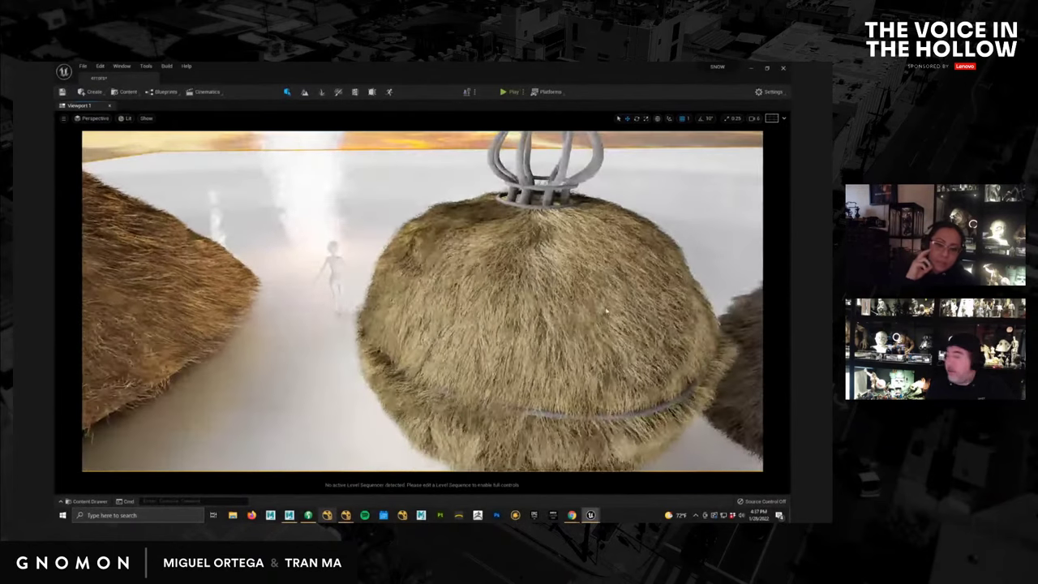
pyautogui.scroll(-3, 593, 300)
pyautogui.scroll(9, 554, 325)
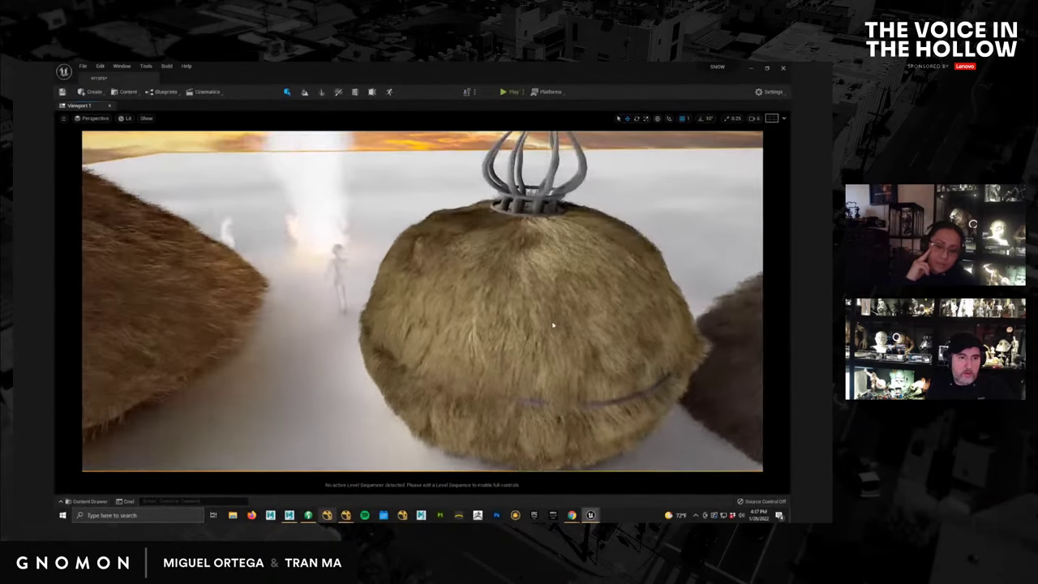
pyautogui.scroll(-5, 554, 325)
pyautogui.keyDown('alt'); pyautogui.moveTo(542, 321); pyautogui.dragTo(509, 310); pyautogui.keyUp('alt')
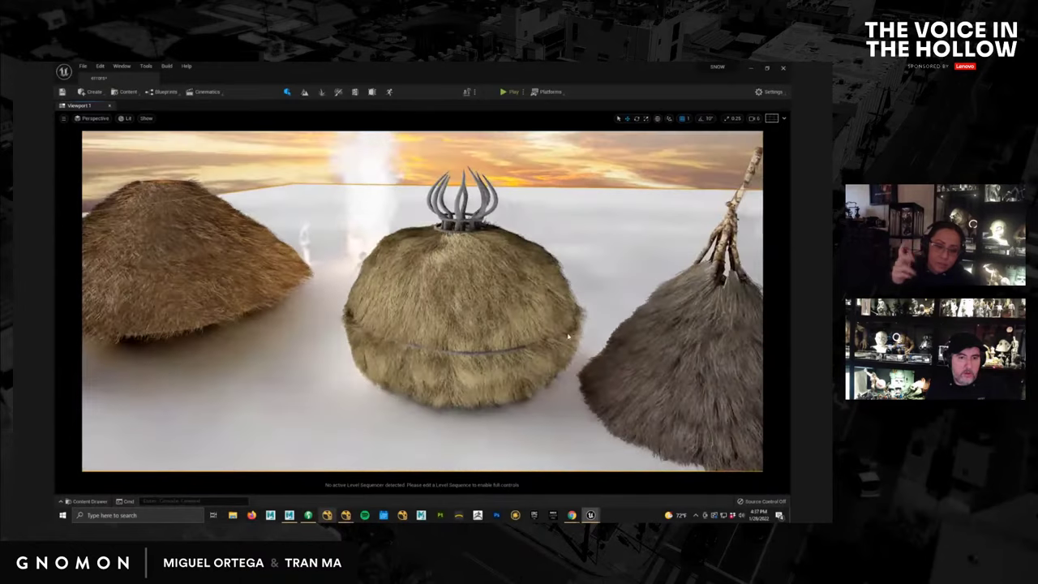
pyautogui.keyDown('alt'); pyautogui.moveTo(570, 336); pyautogui.dragTo(268, 347); pyautogui.keyUp('alt')
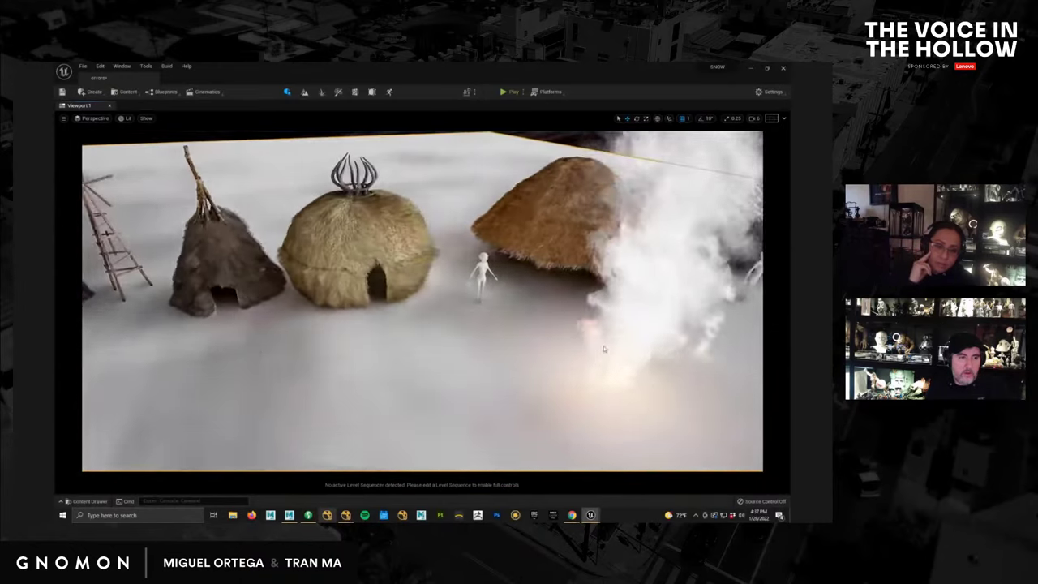
pyautogui.scroll(-8, 511, 319)
# Inspect the round hut's doorway and the brown hut's underside up close, then return to the round hut's back.
pyautogui.keyDown('alt'); pyautogui.moveTo(510, 318); pyautogui.dragTo(670, 378, button='right'); pyautogui.keyUp('alt')
pyautogui.keyDown('alt'); pyautogui.moveTo(524, 363); pyautogui.dragTo(758, 420, button='right'); pyautogui.keyUp('alt')
pyautogui.keyDown('alt'); pyautogui.moveTo(758, 420); pyautogui.dragTo(782, 421); pyautogui.keyUp('alt')
pyautogui.keyDown('alt'); pyautogui.moveTo(389, 280); pyautogui.dragTo(527, 317, button='right'); pyautogui.keyUp('alt')
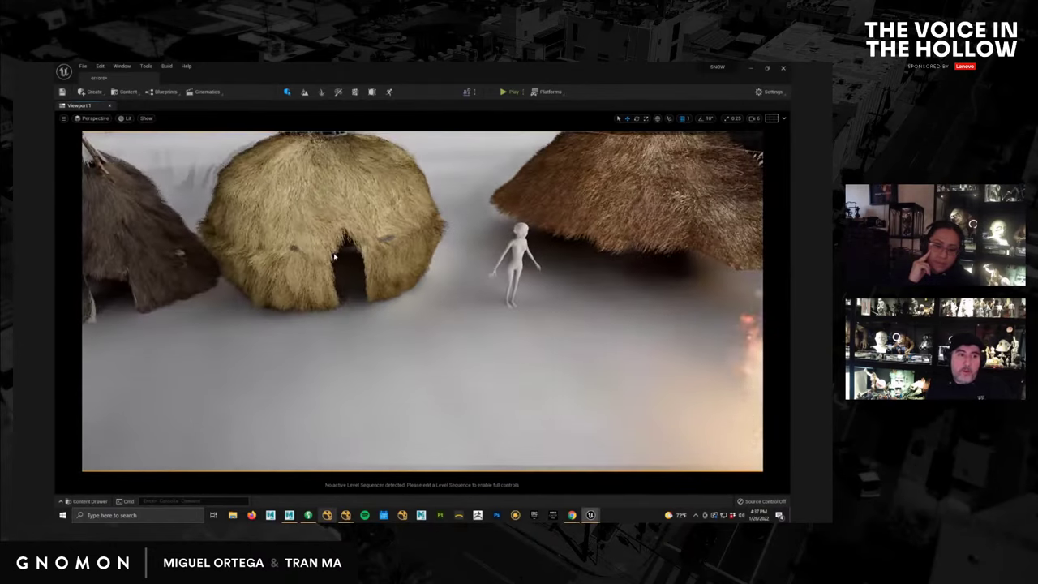
pyautogui.keyDown('alt'); pyautogui.moveTo(259, 212); pyautogui.dragTo(346, 259, button='middle'); pyautogui.keyUp('alt')
pyautogui.keyDown('alt'); pyautogui.moveTo(346, 260); pyautogui.dragTo(685, 271); pyautogui.keyUp('alt')
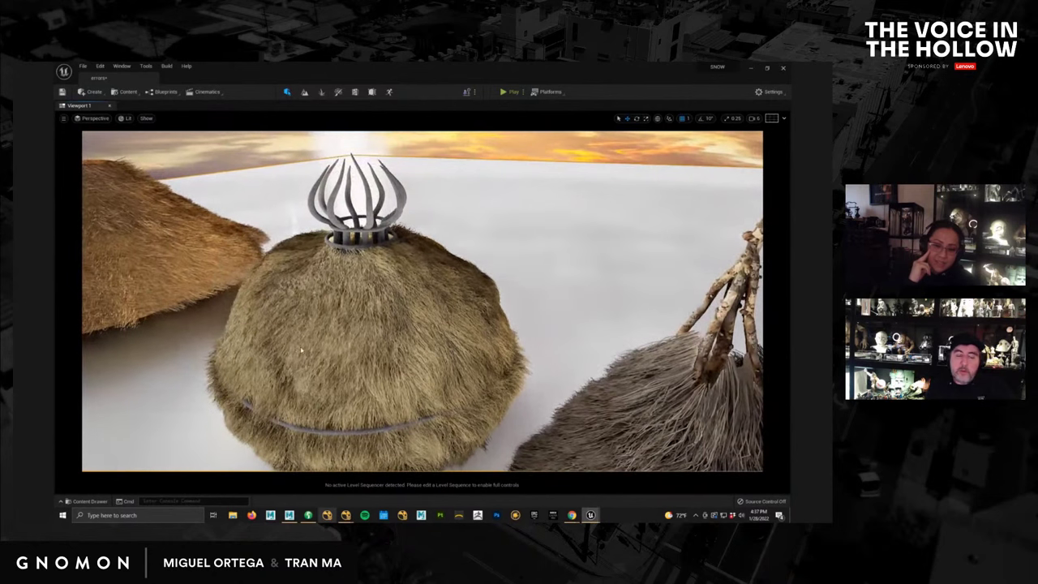
# Compare the round hut's fur near and far, then survey the hut row through to the black fur hut.
pyautogui.scroll(-3, 401, 358)
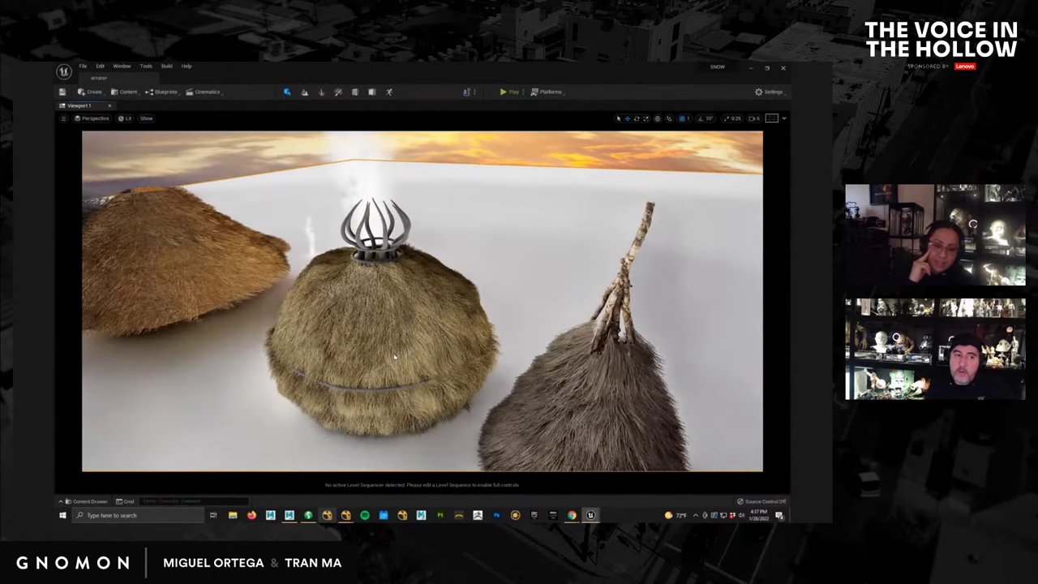
pyautogui.scroll(7, 398, 356)
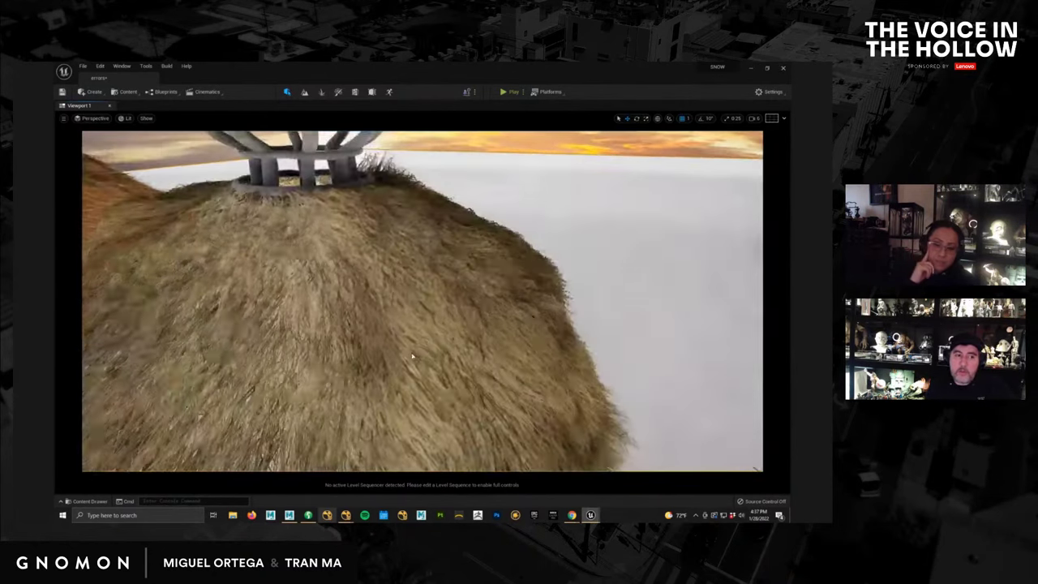
pyautogui.scroll(-6, 400, 354)
pyautogui.keyDown('alt'); pyautogui.moveTo(400, 355); pyautogui.dragTo(63, 336); pyautogui.keyUp('alt')
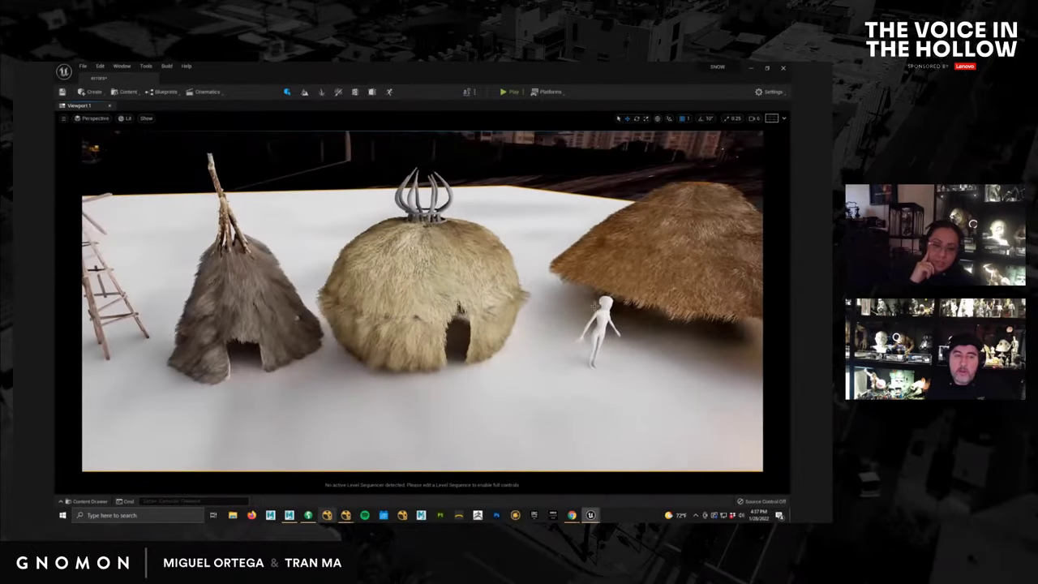
pyautogui.keyDown('alt'); pyautogui.moveTo(594, 315); pyautogui.dragTo(538, 321, button='middle'); pyautogui.keyUp('alt')
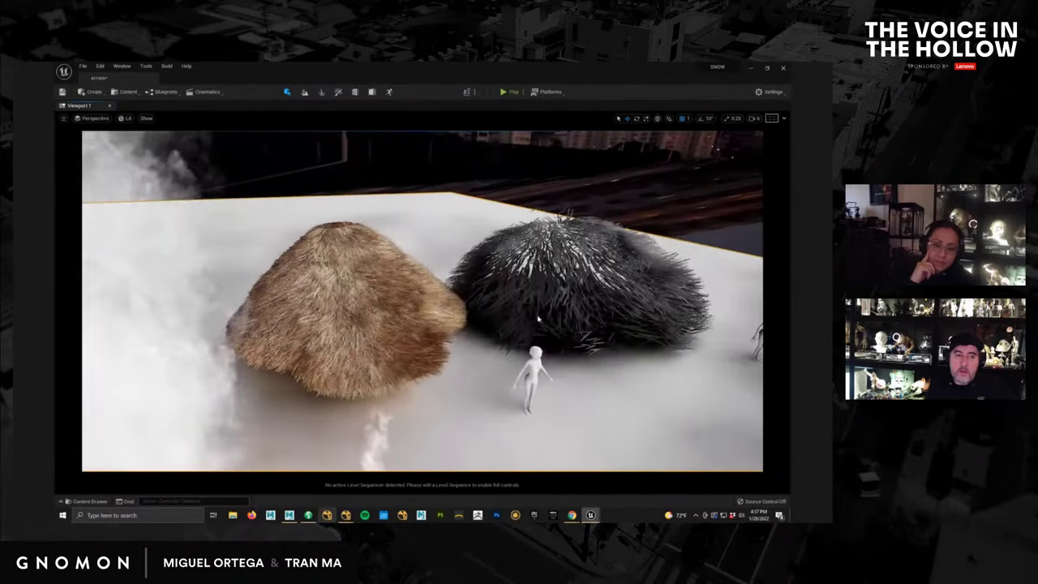
pyautogui.keyDown('alt'); pyautogui.moveTo(538, 321); pyautogui.dragTo(499, 333); pyautogui.keyUp('alt')
pyautogui.keyDown('alt'); pyautogui.moveTo(499, 333); pyautogui.dragTo(436, 347, button='right'); pyautogui.keyUp('alt')
pyautogui.keyDown('alt'); pyautogui.moveTo(435, 347); pyautogui.dragTo(456, 333, button='middle'); pyautogui.keyUp('alt')
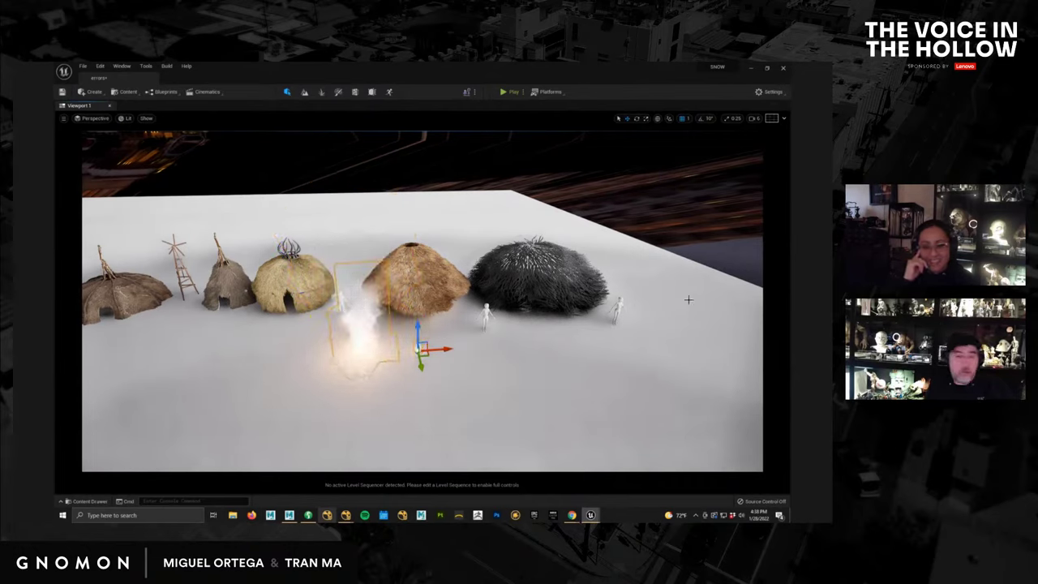
# Deselect the fires and view the whole row of huts against the dusk city backdrop.
pyautogui.click(448, 311)
pyautogui.keyDown('alt'); pyautogui.moveTo(449, 311); pyautogui.dragTo(449, 271); pyautogui.keyUp('alt')
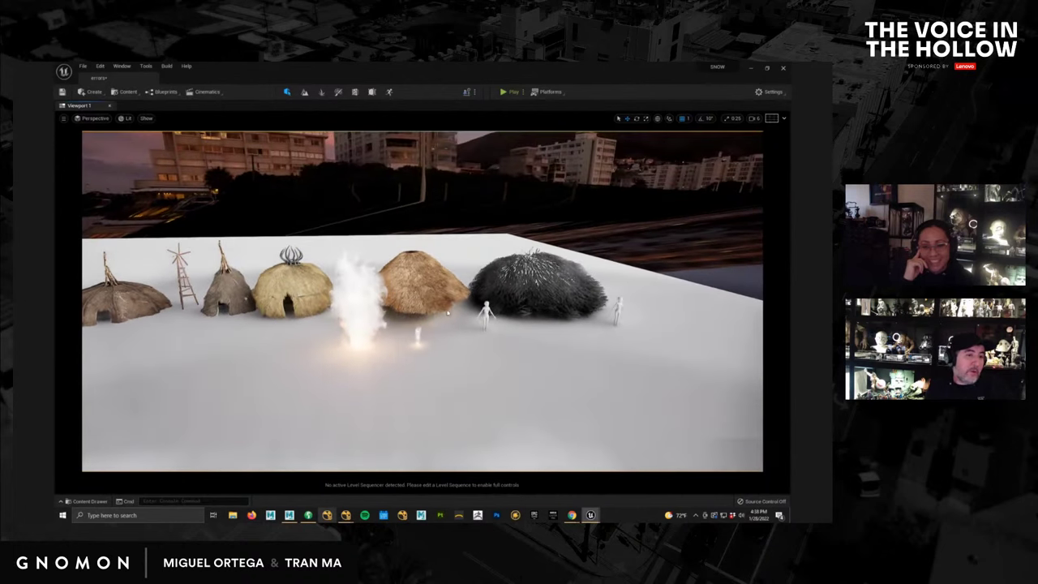
pyautogui.scroll(5, 449, 310)
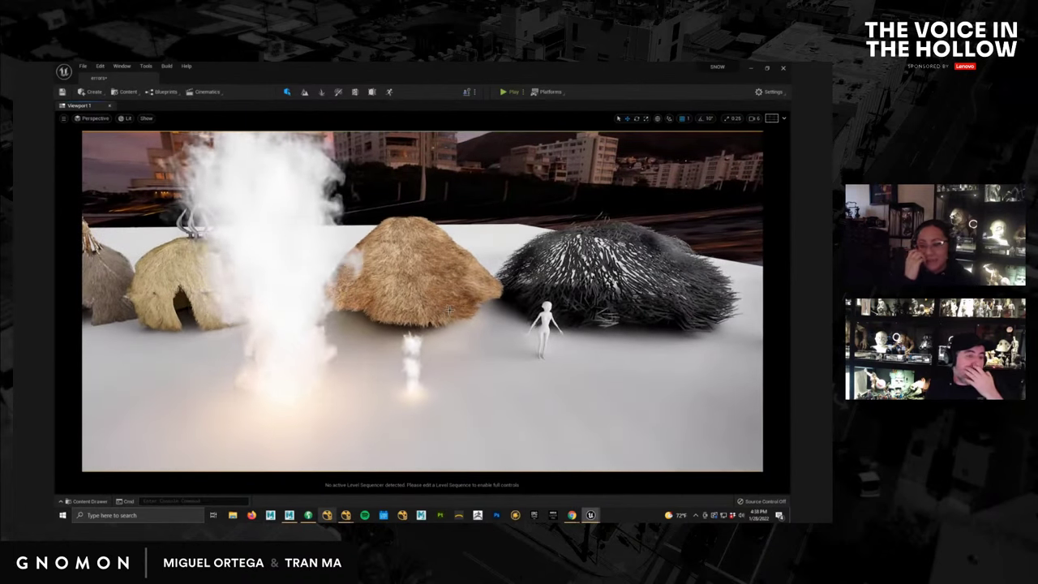
pyautogui.scroll(-5, 548, 343)
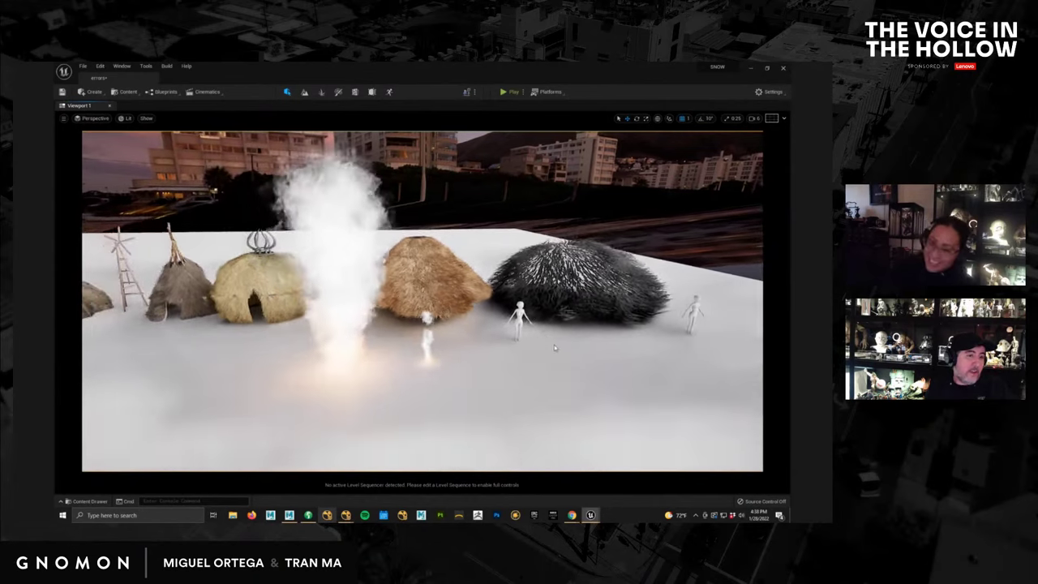
pyautogui.moveTo(554, 345); pyautogui.dragTo(448, 343, button='middle')
pyautogui.moveTo(447, 343); pyautogui.dragTo(467, 347, button='right')
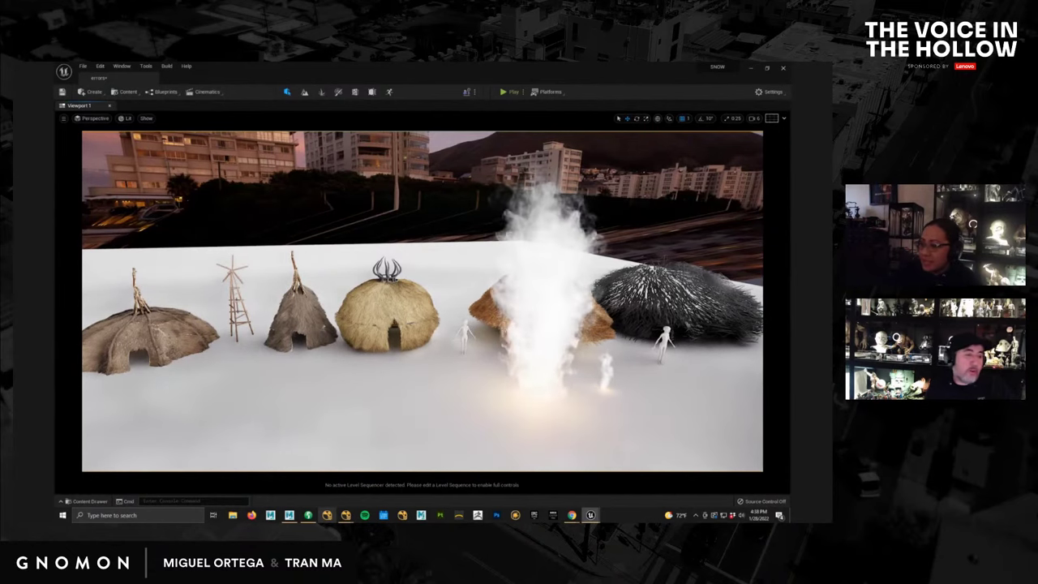
pyautogui.moveTo(464, 357); pyautogui.dragTo(441, 300, button='right')
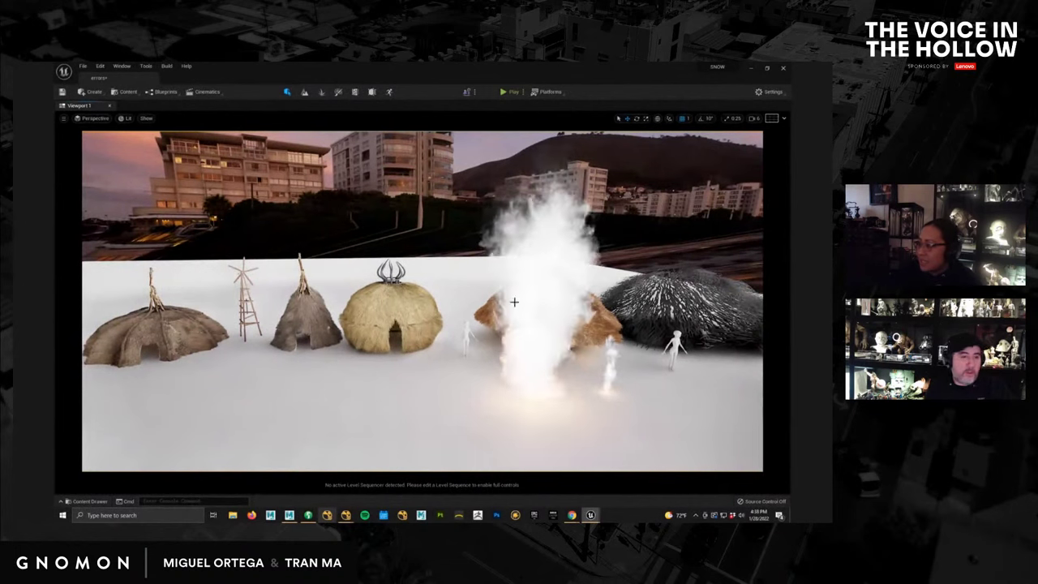
# Try moving the large fire a short distance along the row toward the round hut, and undo the move.
pyautogui.click(529, 391)
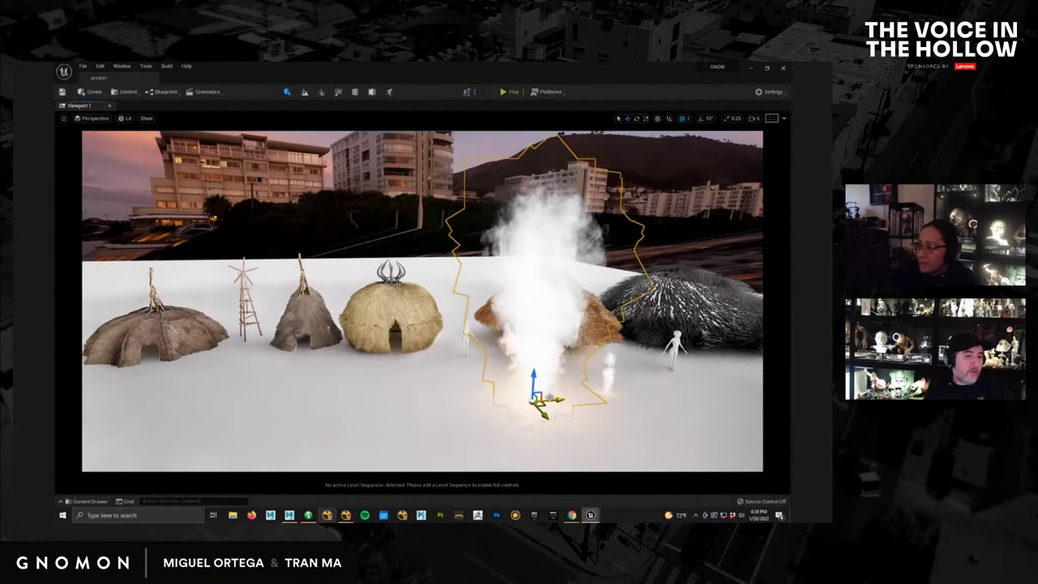
pyautogui.moveTo(560, 403); pyautogui.dragTo(536, 401)
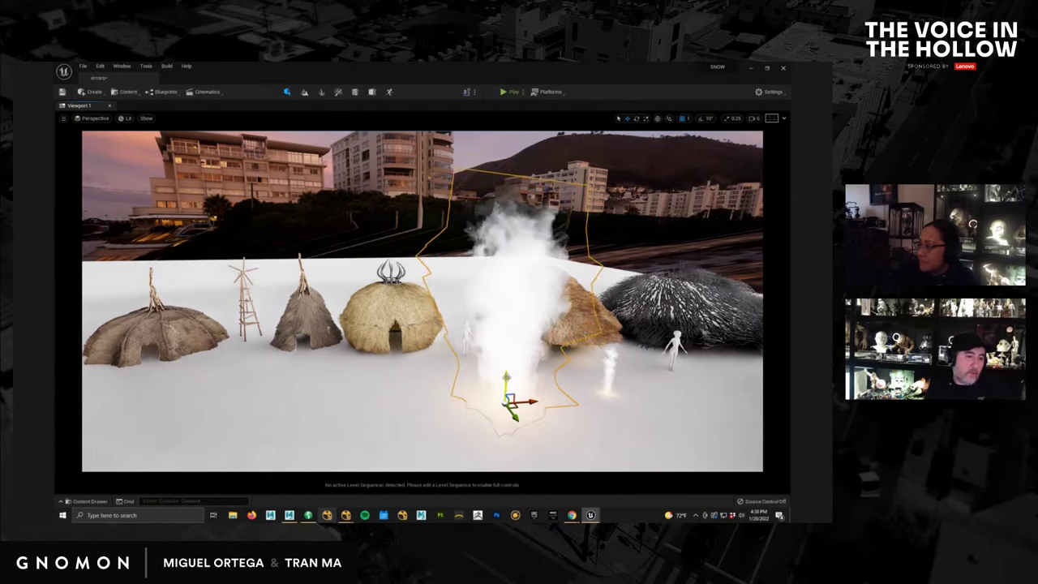
pyautogui.hotkey('ctrl', 'z')
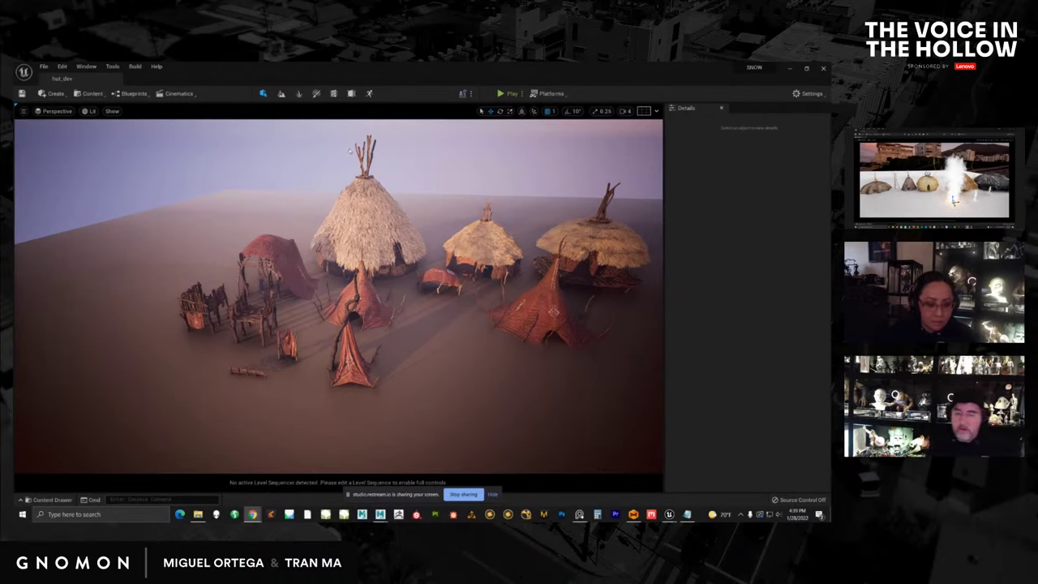
# Tour the hut_dev level, examining the thatched roofs and wooden walls from an overview down to close range.
pyautogui.moveTo(492, 232); pyautogui.dragTo(431, 391, button='middle')
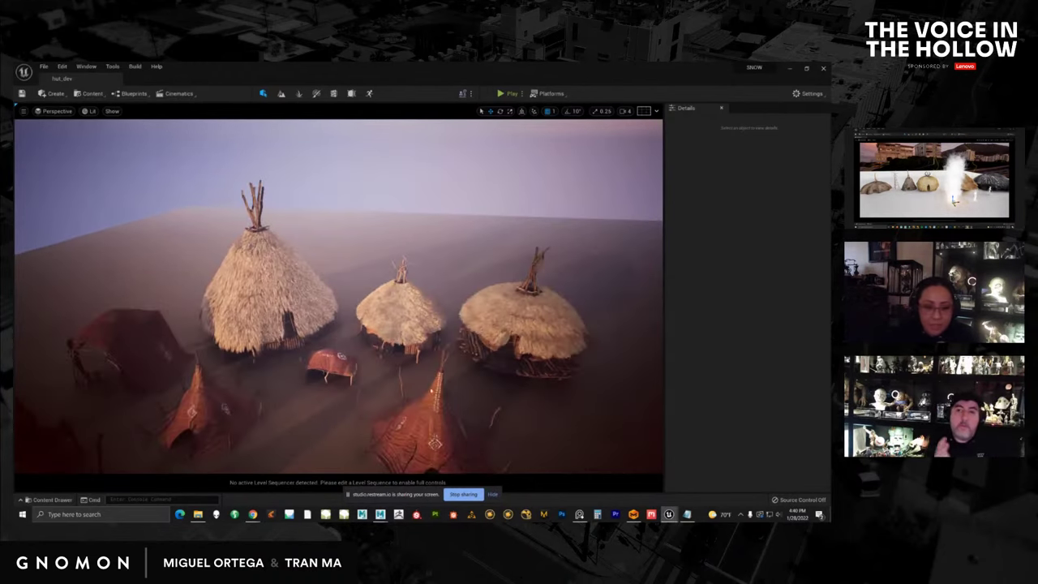
pyautogui.moveTo(430, 391); pyautogui.dragTo(332, 337, button='right')
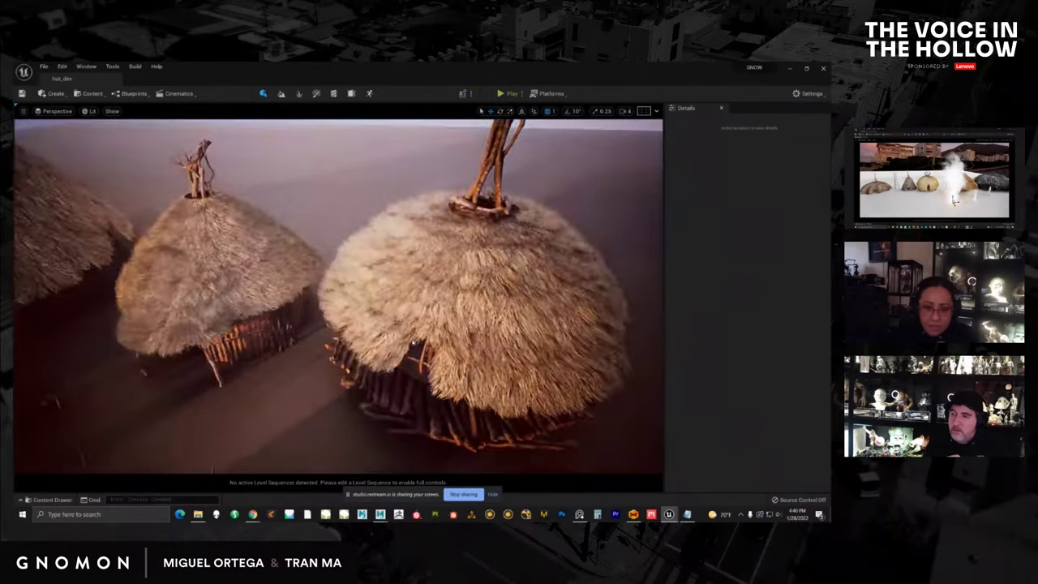
pyautogui.moveTo(414, 343); pyautogui.dragTo(369, 266, button='right')
pyautogui.rightClick(411, 341)
pyautogui.click(459, 186)
pyautogui.moveTo(369, 320); pyautogui.dragTo(367, 304, button='right')
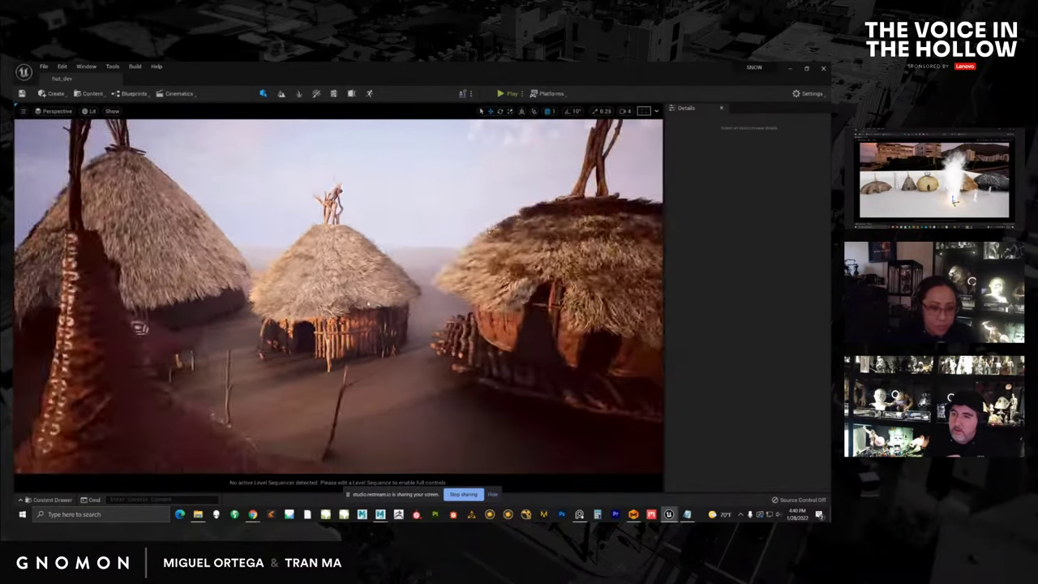
pyautogui.moveTo(410, 203); pyautogui.dragTo(392, 281, button='right')
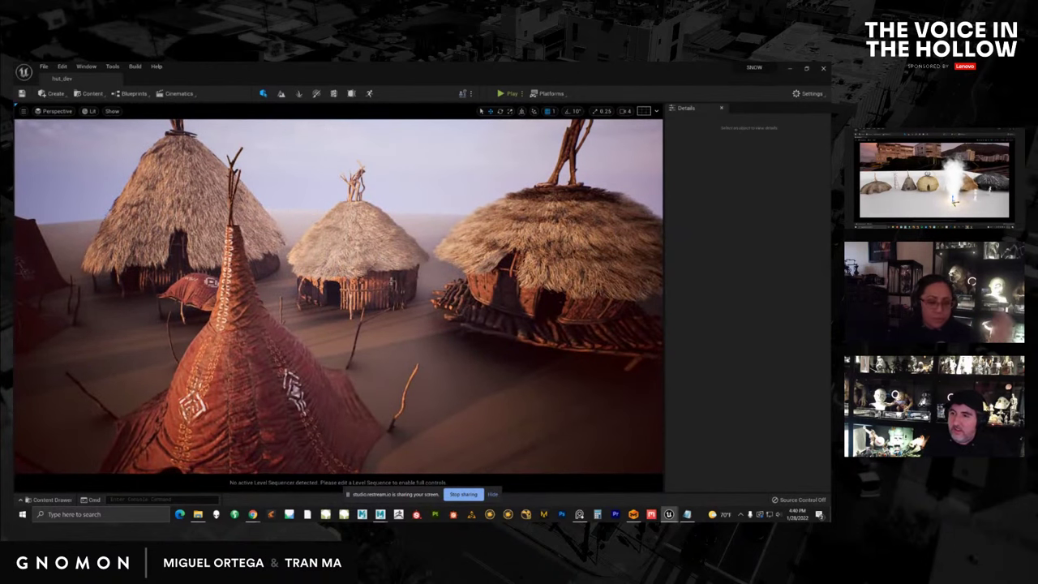
# View the three thatched huts in the hut_dev level from beside the red leather tent at several heights.
pyautogui.moveTo(442, 387)
pyautogui.mouseDown(button='right')
pyautogui.moveTo(435, 371)
pyautogui.moveTo(449, 394)
pyautogui.moveTo(459, 387)
pyautogui.moveTo(430, 390)
pyautogui.mouseUp(button='right')
pyautogui.moveTo(397, 350); pyautogui.dragTo(395, 347, button='right')
pyautogui.rightClick(396, 347)
pyautogui.click(547, 188)
pyautogui.moveTo(548, 188); pyautogui.dragTo(385, 249, button='right')
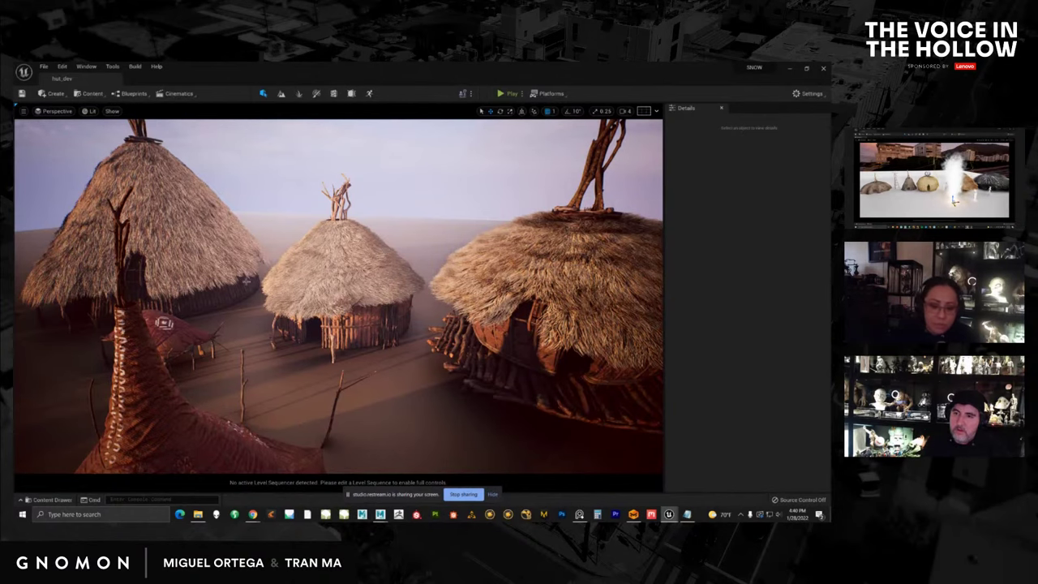
pyautogui.moveTo(245, 281); pyautogui.dragTo(253, 223, button='right')
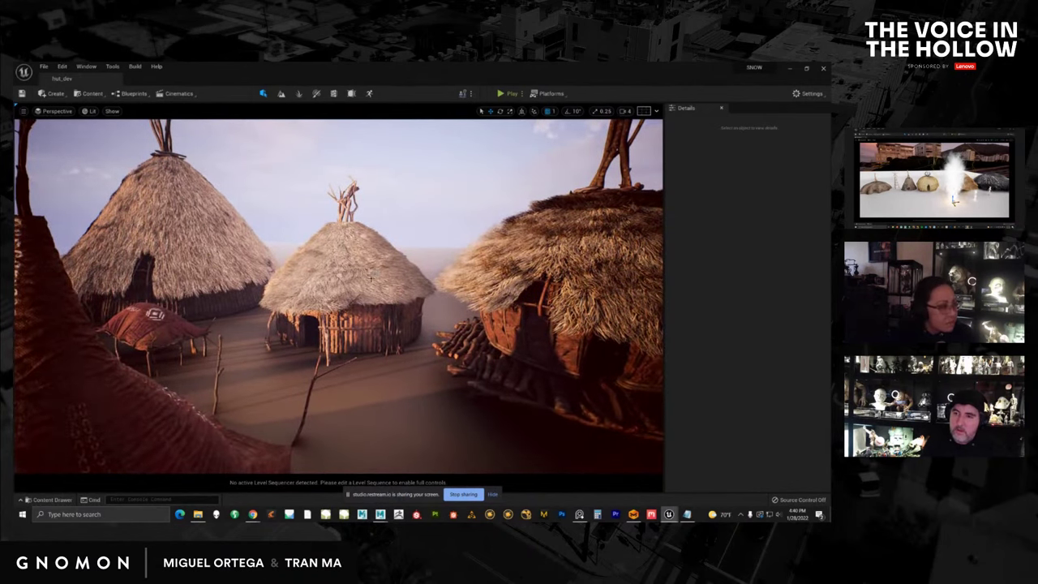
pyautogui.moveTo(349, 291); pyautogui.dragTo(369, 301, button='middle')
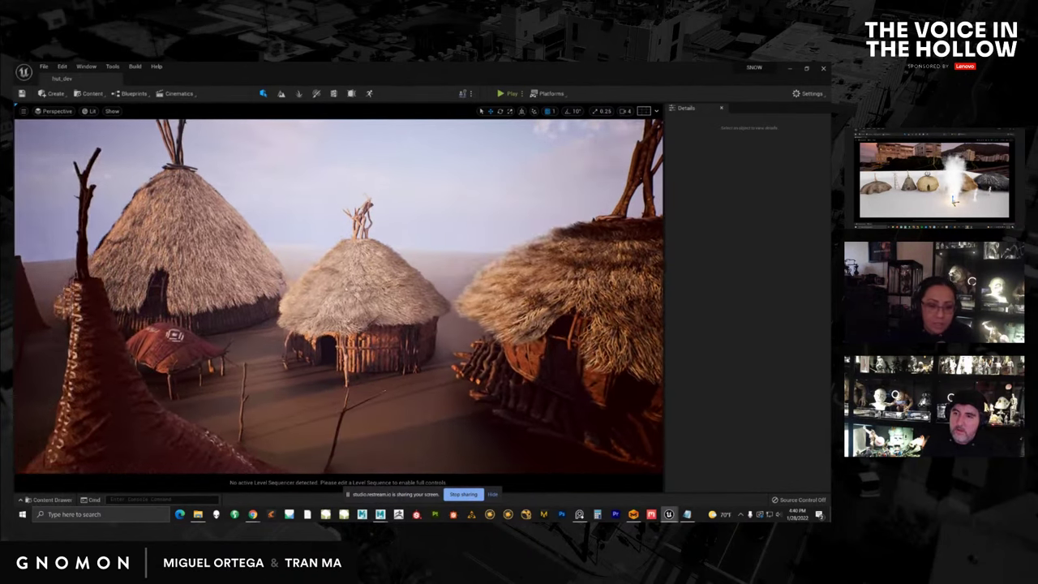
pyautogui.moveTo(350, 289); pyautogui.dragTo(420, 380, button='right')
# Switch to Quixel Mixer, create a new mix named demo and maximize its window.
pyautogui.click(789, 69)
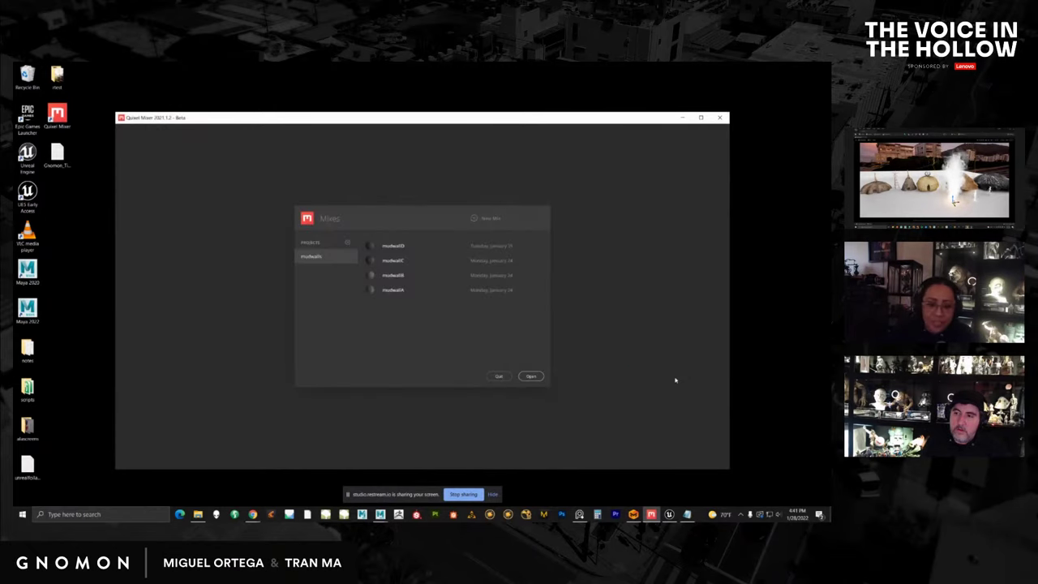
pyautogui.click(490, 218)
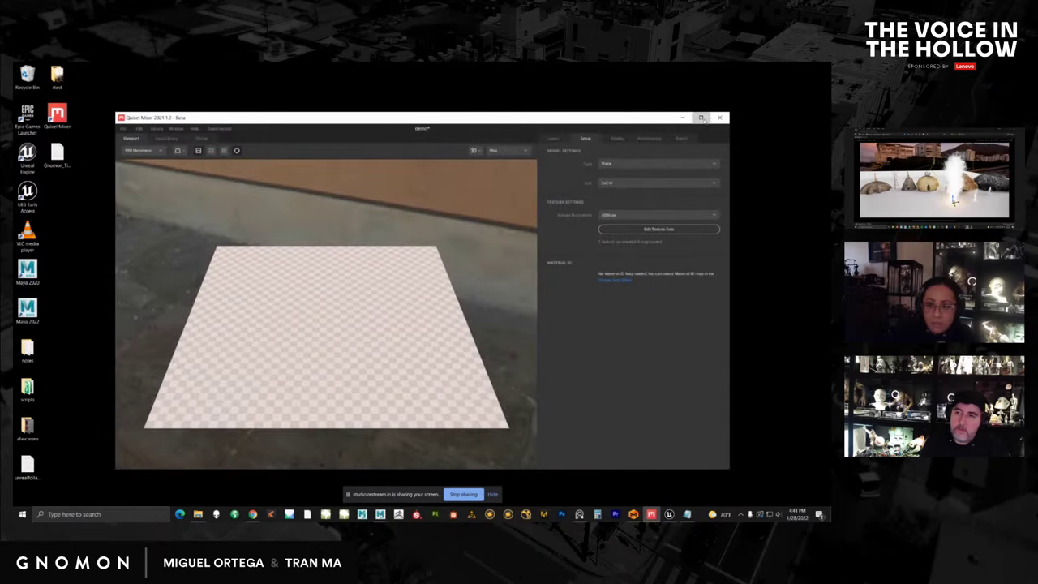
pyautogui.click(701, 118)
pyautogui.moveTo(510, 263); pyautogui.dragTo(264, 168)
# Search the online asset library for earthy materials with the asset type limited to Surface.
pyautogui.click(97, 86)
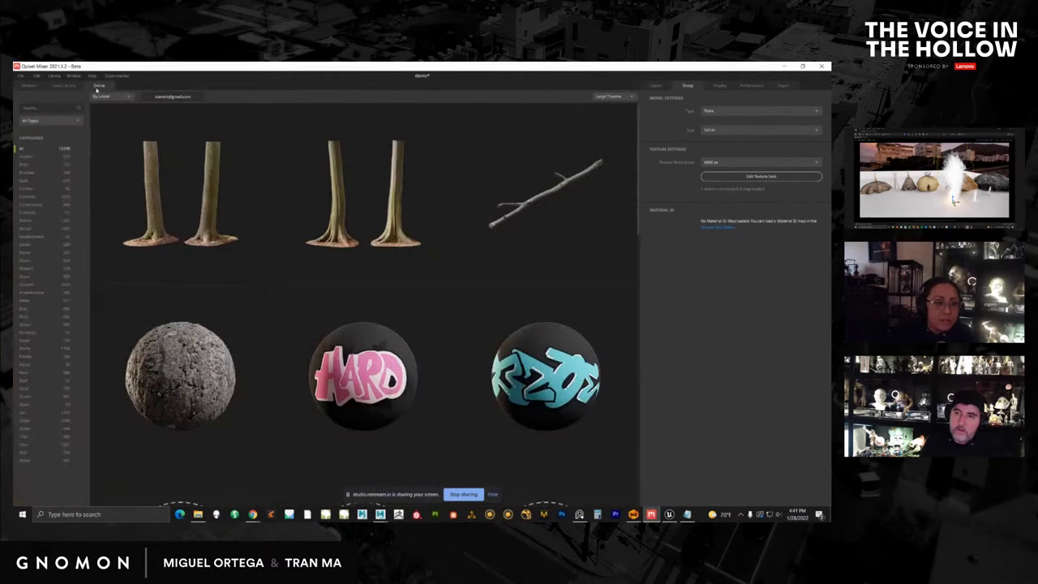
pyautogui.click(60, 121)
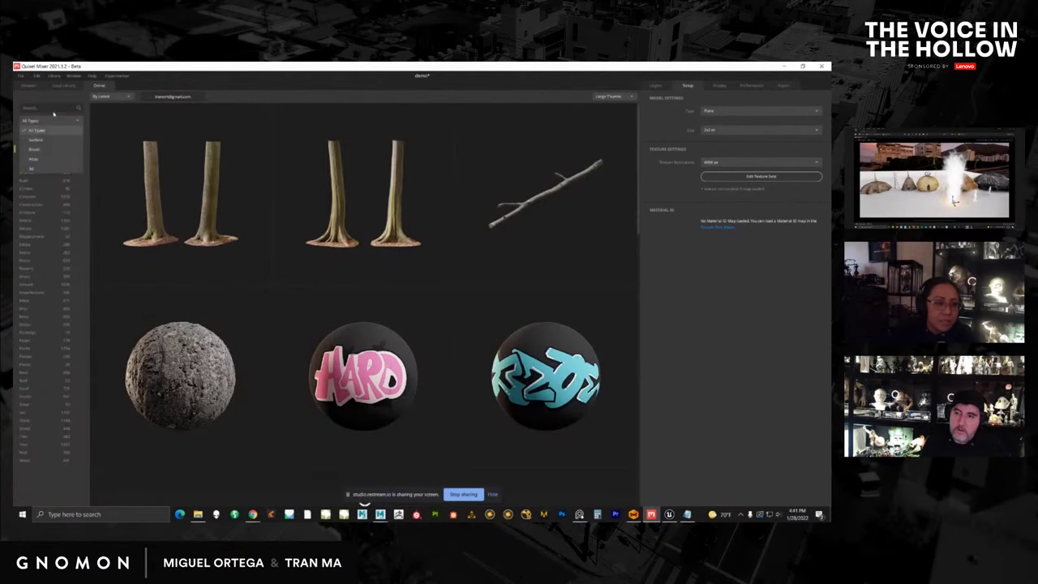
pyautogui.click(40, 139)
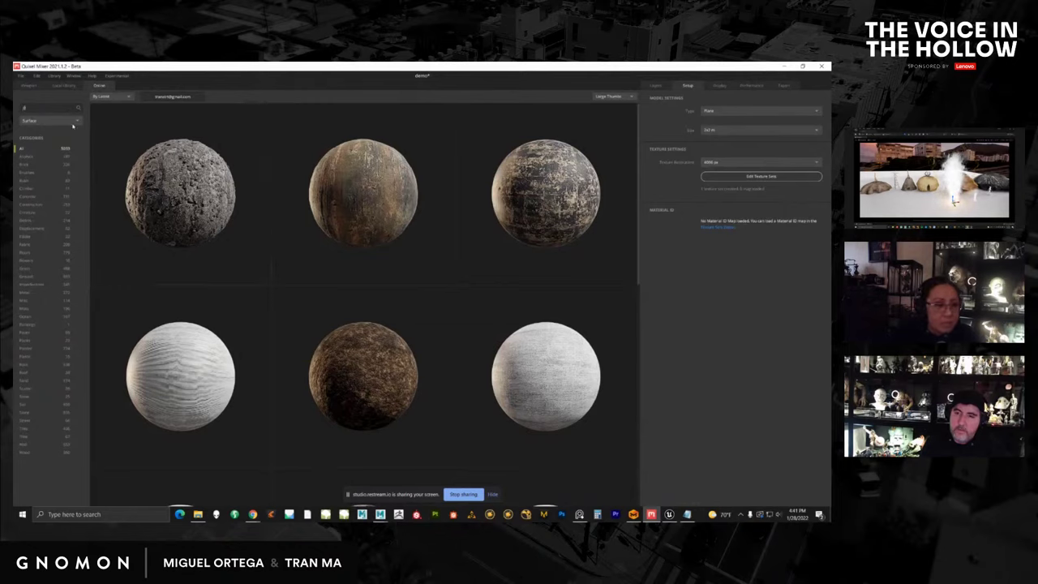
pyautogui.press('Return')
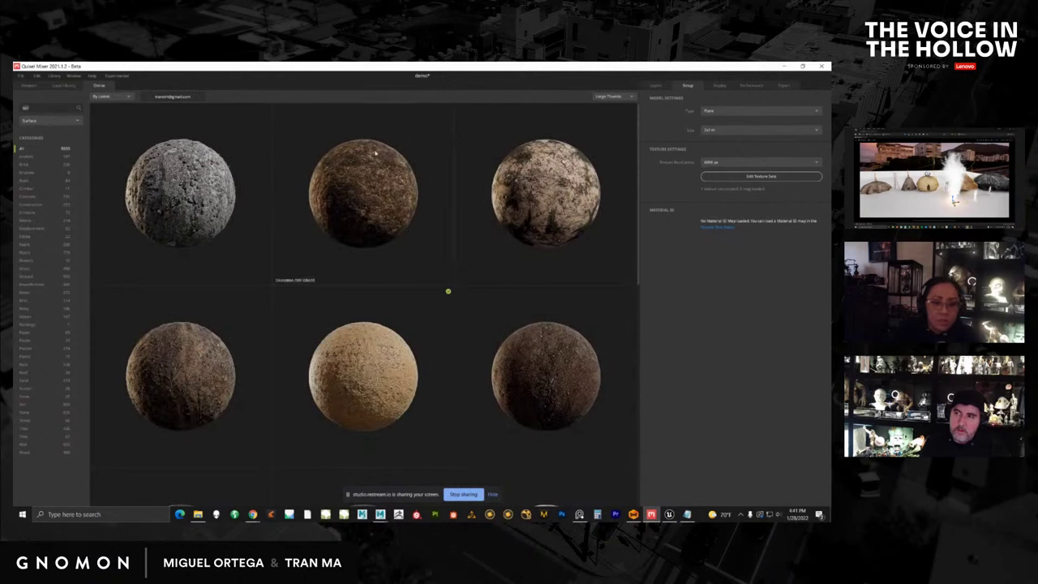
# Preview the Wheat Straw surface, close its preview and show the downloaded materials in the local library.
pyautogui.click(357, 390)
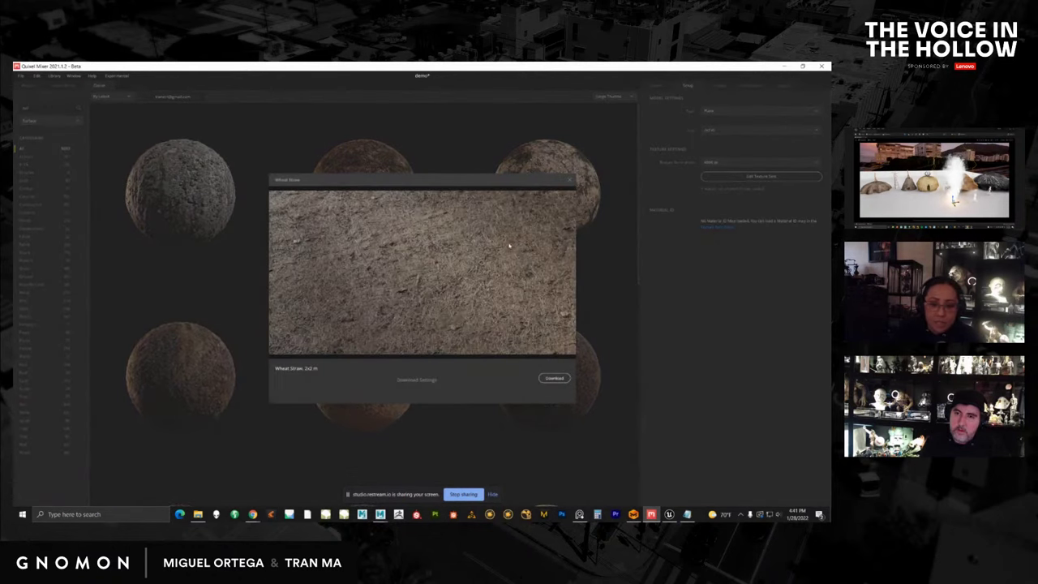
pyautogui.click(571, 176)
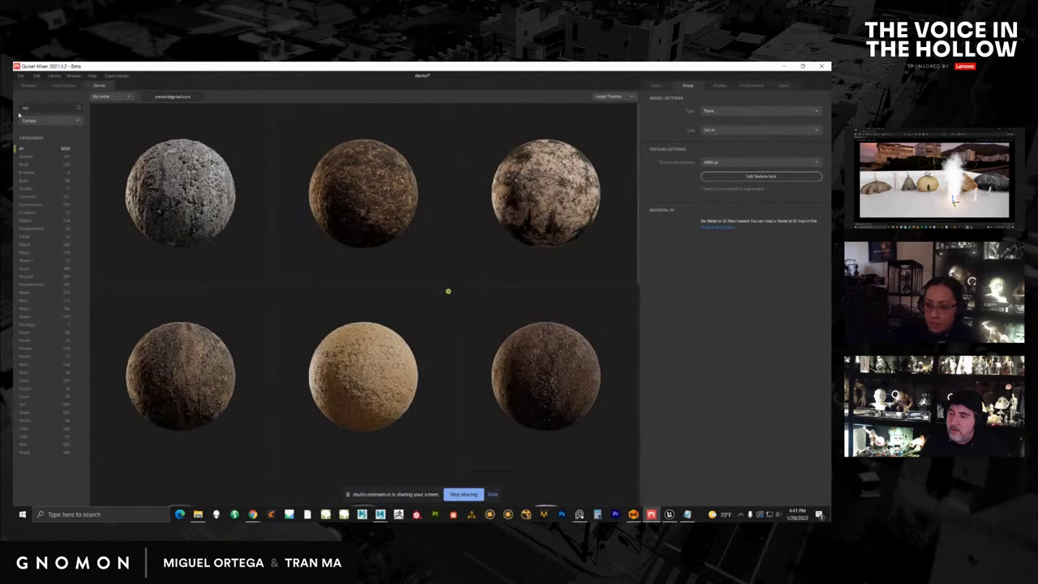
pyautogui.click(63, 85)
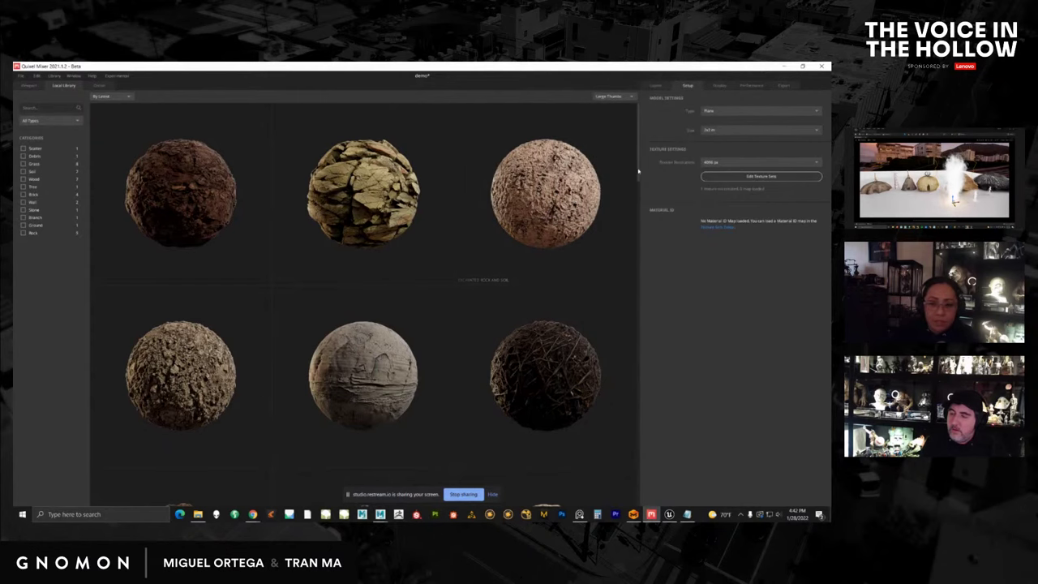
# Browse the local library and add the wooden log wall surface with vertical logs to the mix as the base layer.
pyautogui.scroll(-1, 636, 188)
pyautogui.moveTo(636, 188); pyautogui.dragTo(626, 259)
pyautogui.scroll(2, 625, 259)
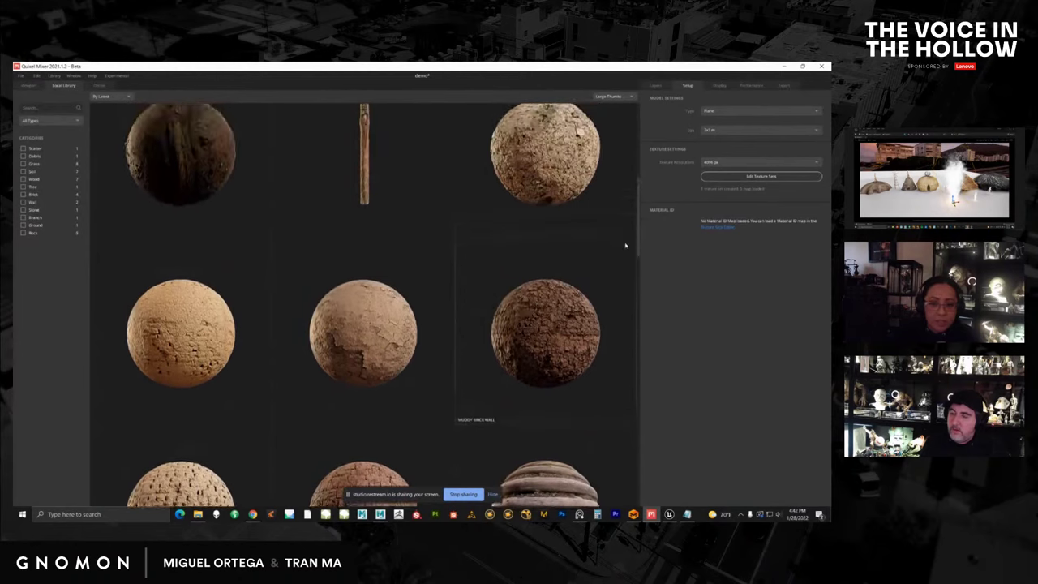
pyautogui.scroll(-3, 628, 271)
pyautogui.scroll(2, 626, 252)
pyautogui.scroll(5, 626, 211)
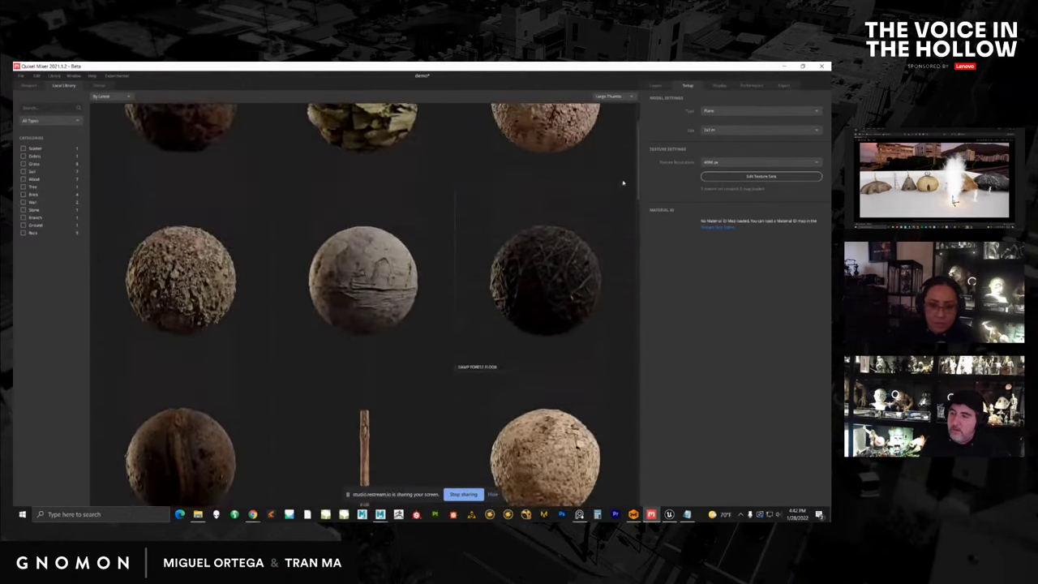
pyautogui.scroll(-6, 622, 271)
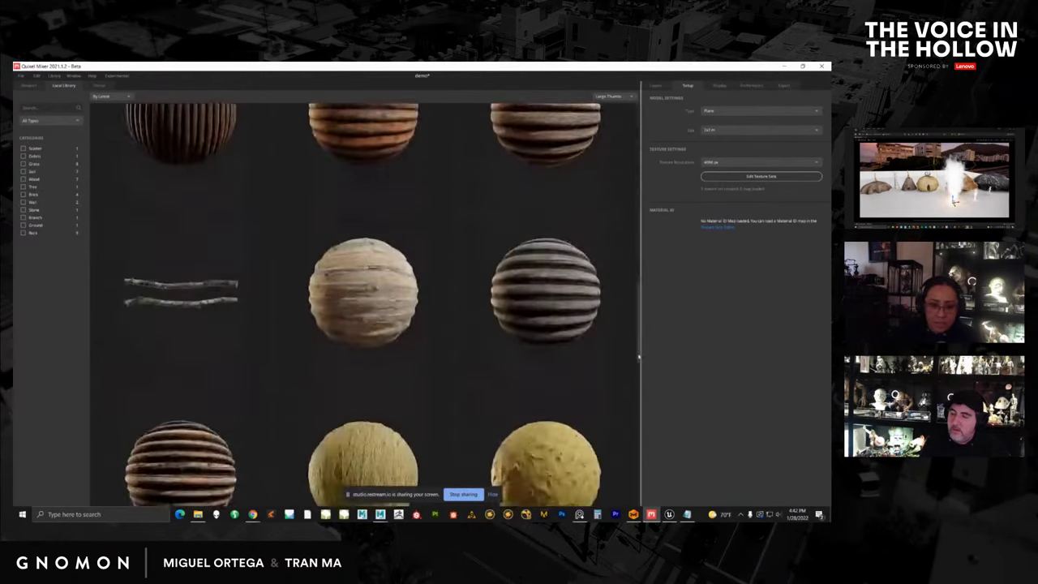
pyautogui.scroll(2, 638, 297)
pyautogui.scroll(-2, 636, 300)
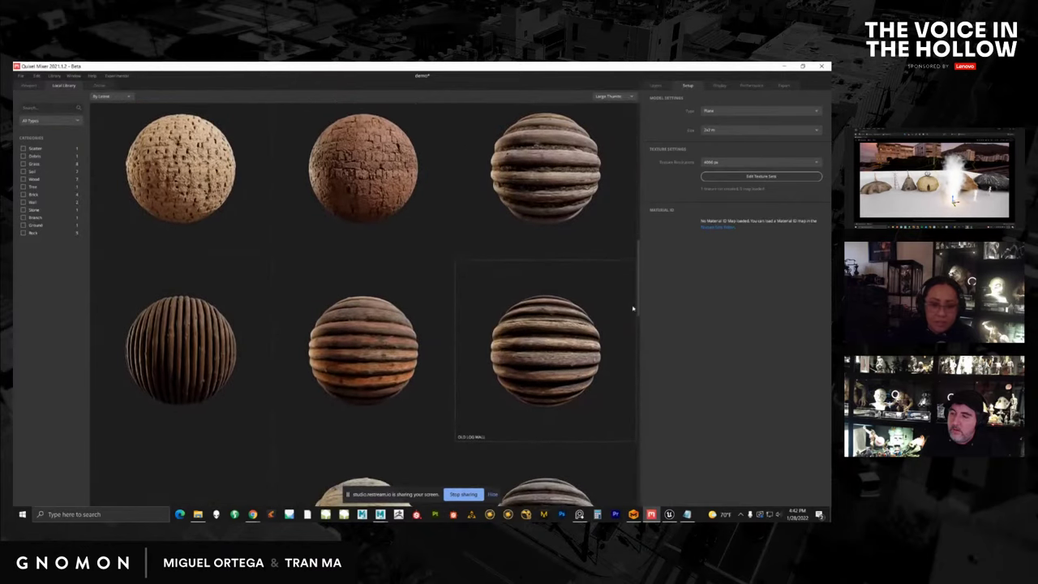
pyautogui.click(185, 349)
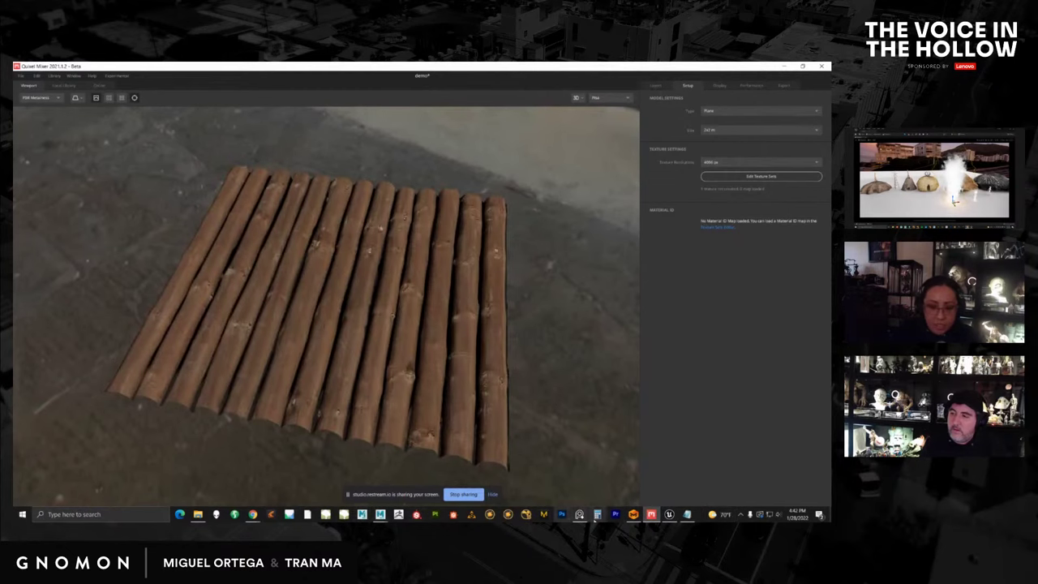
# Switch to the reference image board and examine the thatched hut with vertical log walls and a red door.
pyautogui.click(581, 516)
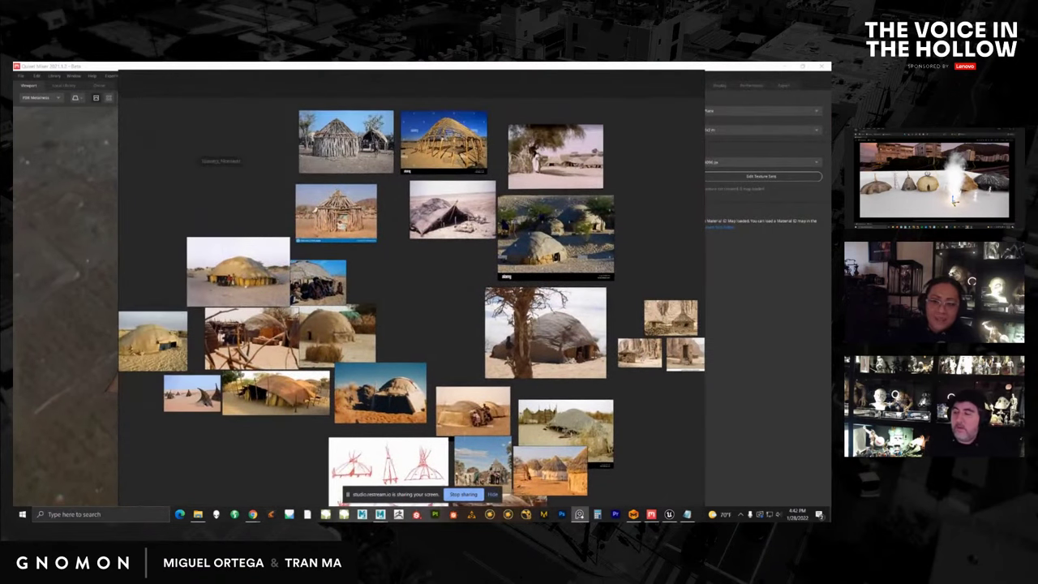
pyautogui.moveTo(431, 301); pyautogui.dragTo(460, 315, button='middle')
pyautogui.scroll(-3, 463, 324)
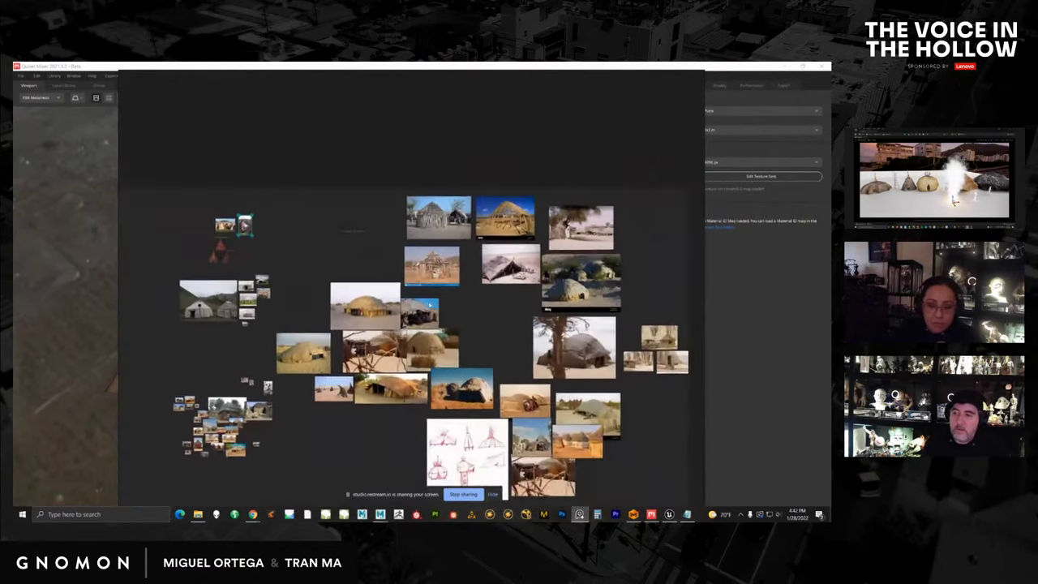
pyautogui.moveTo(472, 371); pyautogui.dragTo(421, 313, button='middle')
pyautogui.scroll(1, 423, 314)
pyautogui.moveTo(285, 359); pyautogui.dragTo(452, 299, button='middle')
pyautogui.scroll(3, 339, 311)
pyautogui.moveTo(338, 311); pyautogui.dragTo(429, 332, button='middle')
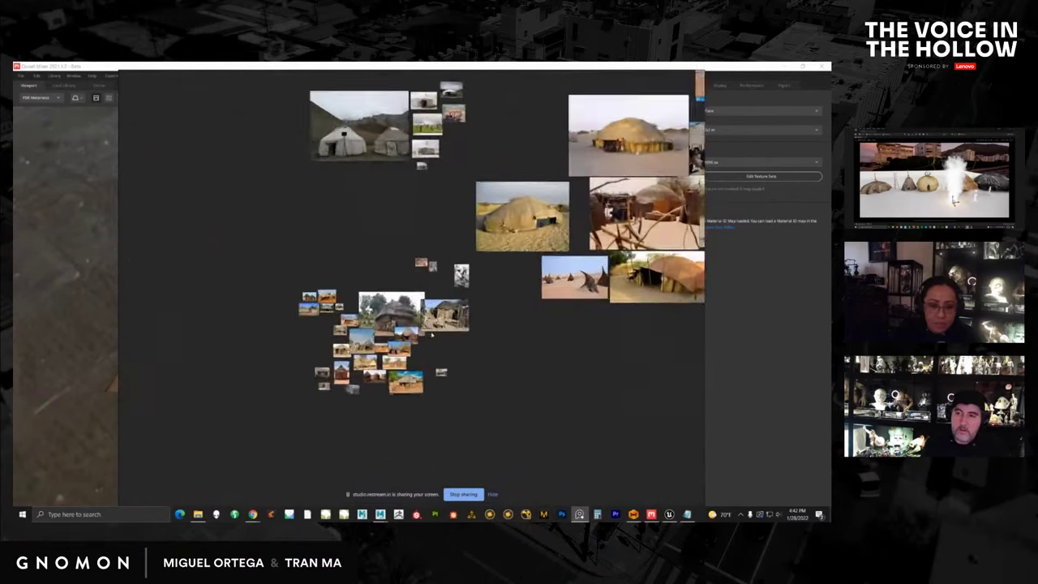
pyautogui.scroll(5, 425, 328)
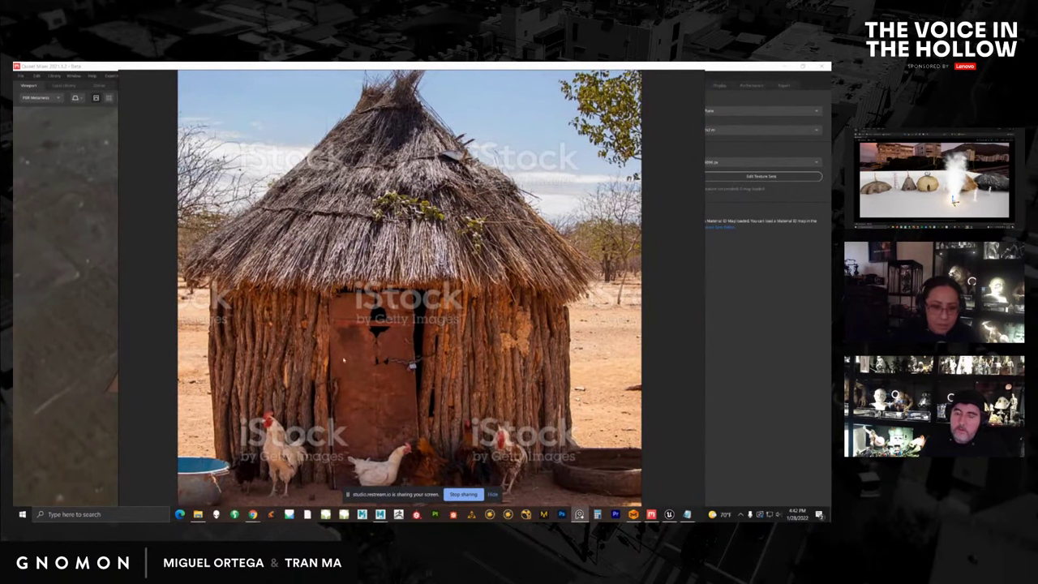
# Examine the reference photos of thatched huts whose walls combine mud with sticks and branches.
pyautogui.moveTo(452, 343); pyautogui.dragTo(436, 444, button='middle')
pyautogui.moveTo(432, 195); pyautogui.dragTo(447, 459, button='middle')
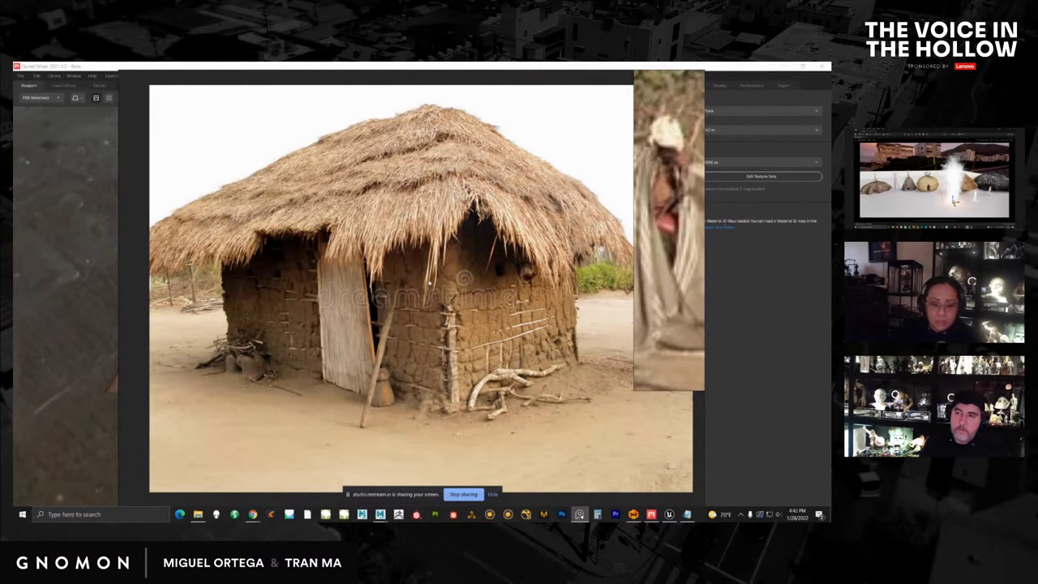
pyautogui.moveTo(429, 283); pyautogui.dragTo(337, 332, button='middle')
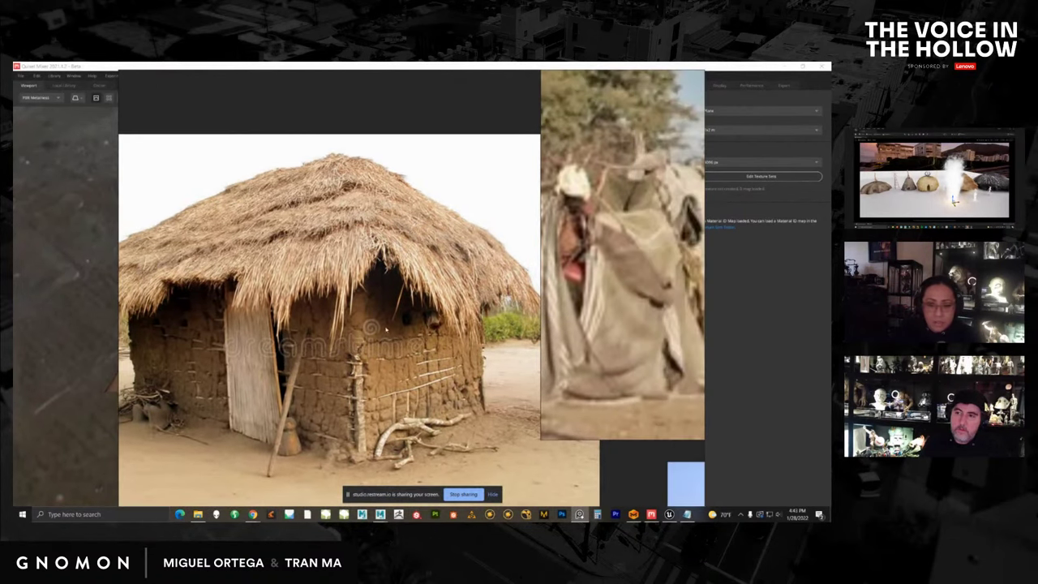
pyautogui.scroll(-4, 457, 334)
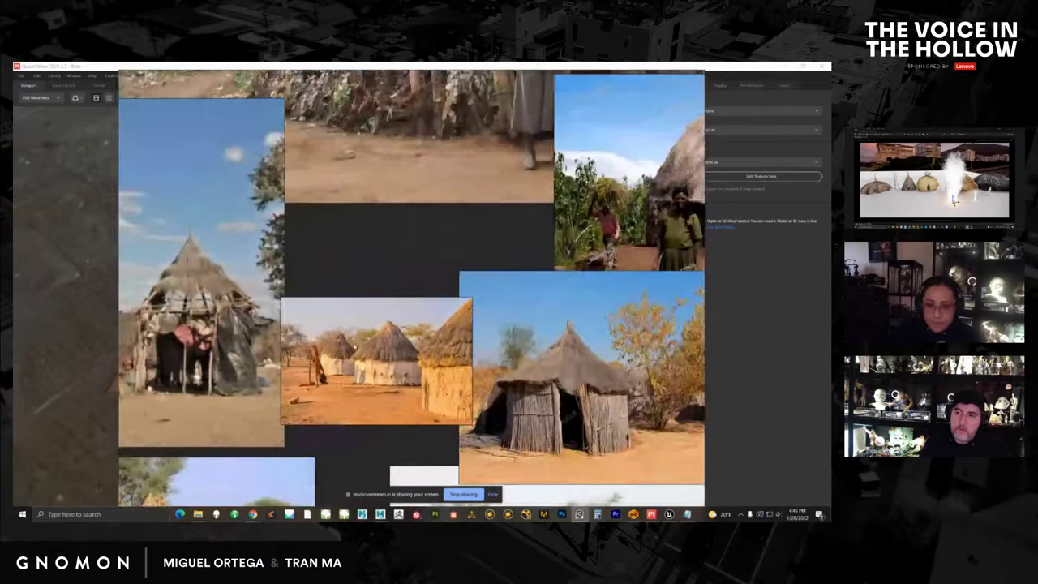
pyautogui.moveTo(461, 262); pyautogui.dragTo(306, 486, button='middle')
pyautogui.moveTo(187, 213); pyautogui.dragTo(442, 294, button='middle')
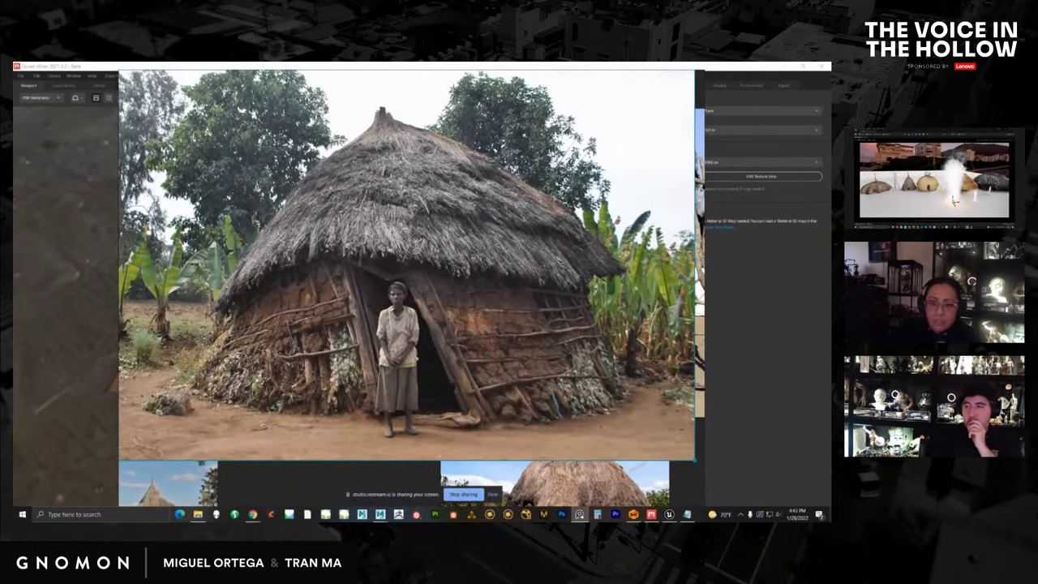
# Return to Quixel Mixer and add the Cracked Mud Floor surface from the local library on top of the logs.
pyautogui.click(717, 68)
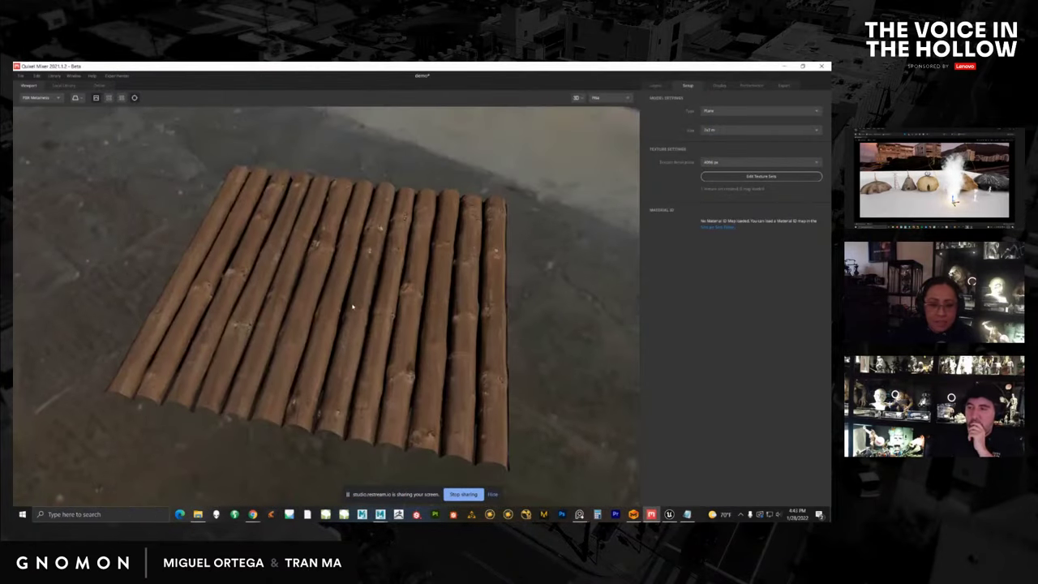
pyautogui.keyDown('alt'); pyautogui.moveTo(353, 306); pyautogui.dragTo(369, 327); pyautogui.keyUp('alt')
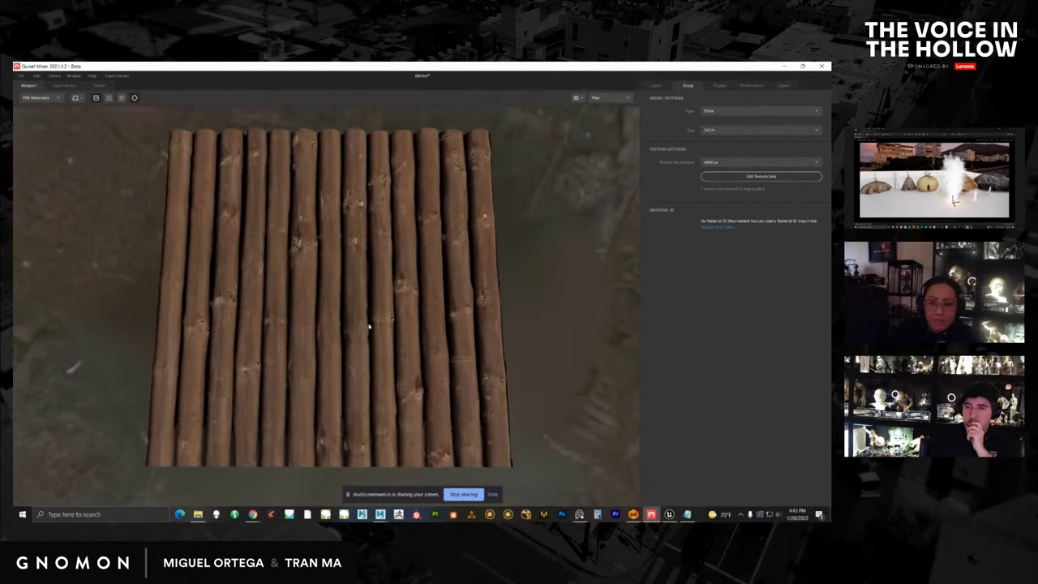
pyautogui.click(65, 86)
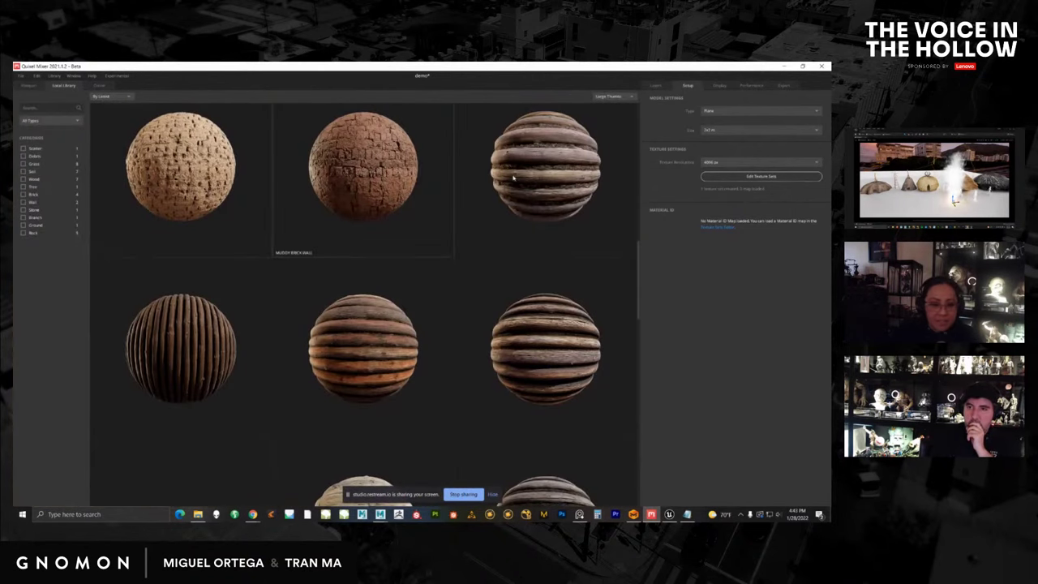
pyautogui.scroll(5, 636, 247)
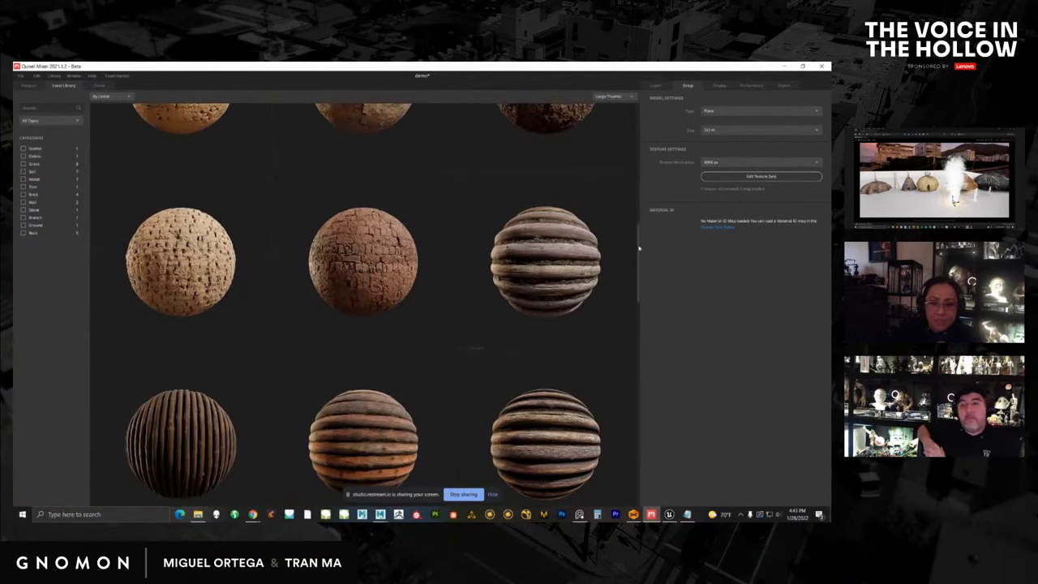
pyautogui.scroll(8, 636, 213)
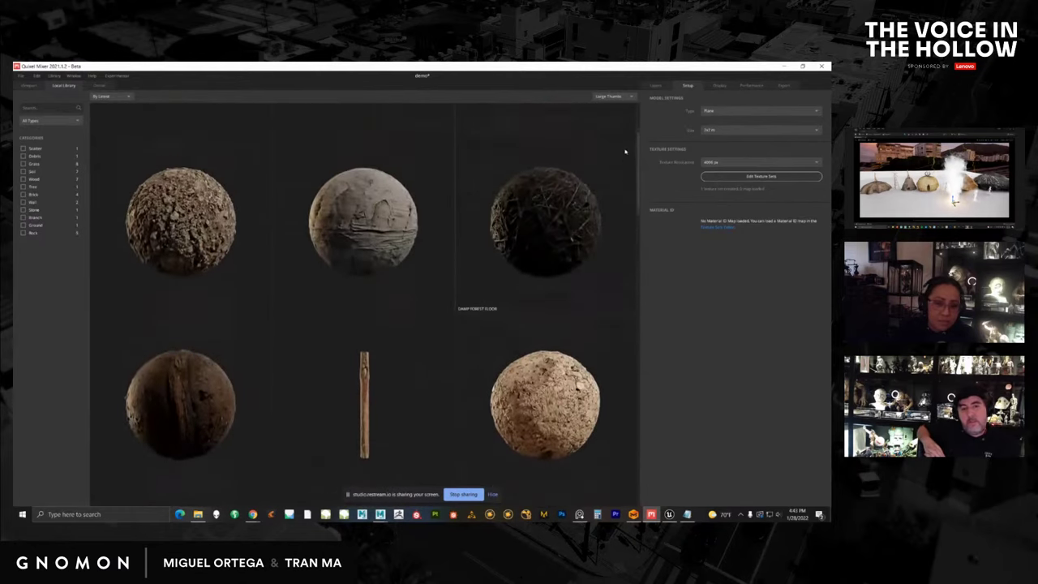
pyautogui.scroll(-5, 621, 178)
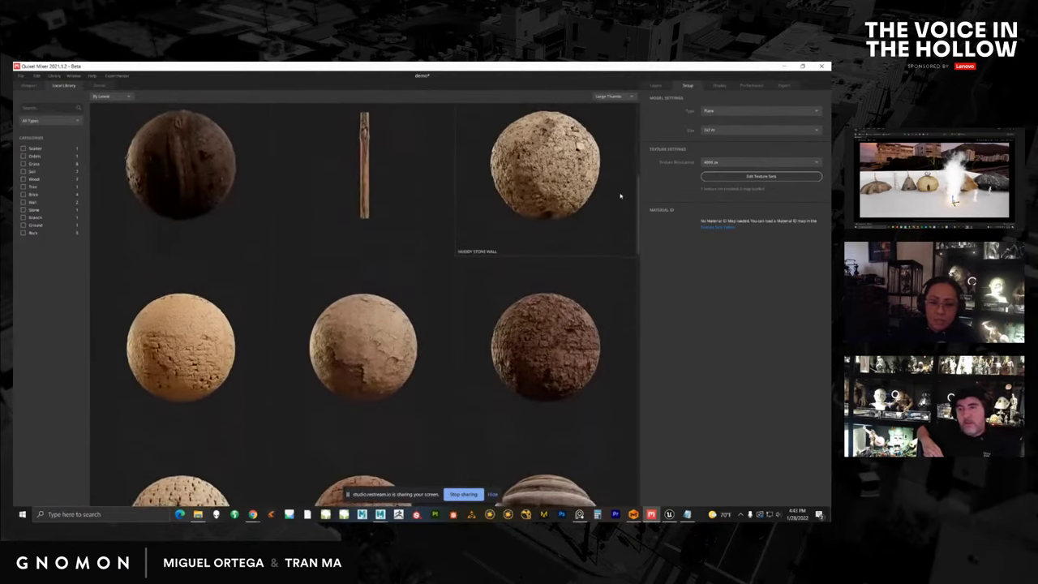
pyautogui.doubleClick(356, 337)
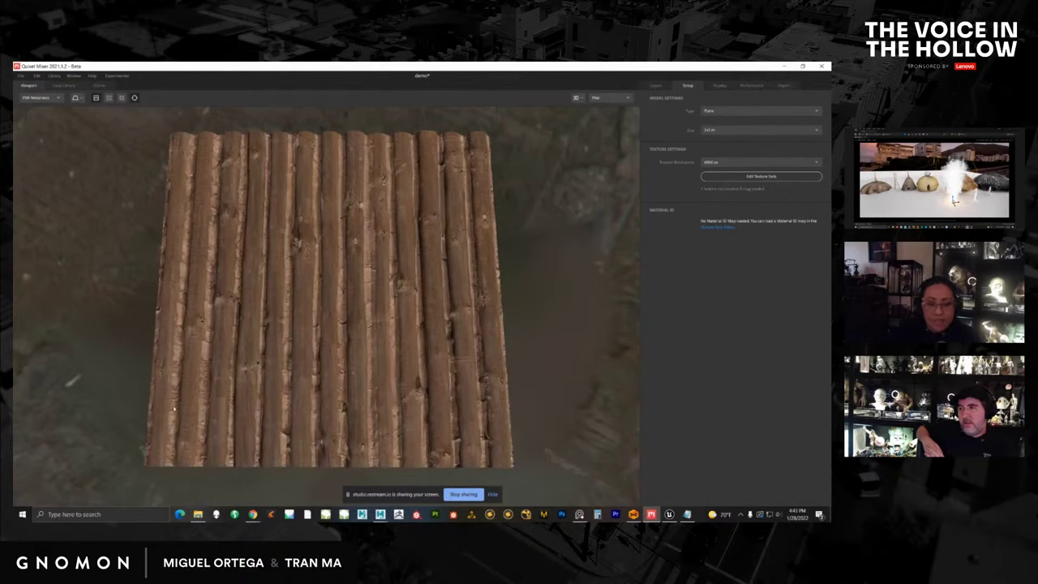
# Show the layer stack and compare the log surface with the Cracked Mud Floor layer hidden and shown.
pyautogui.click(655, 85)
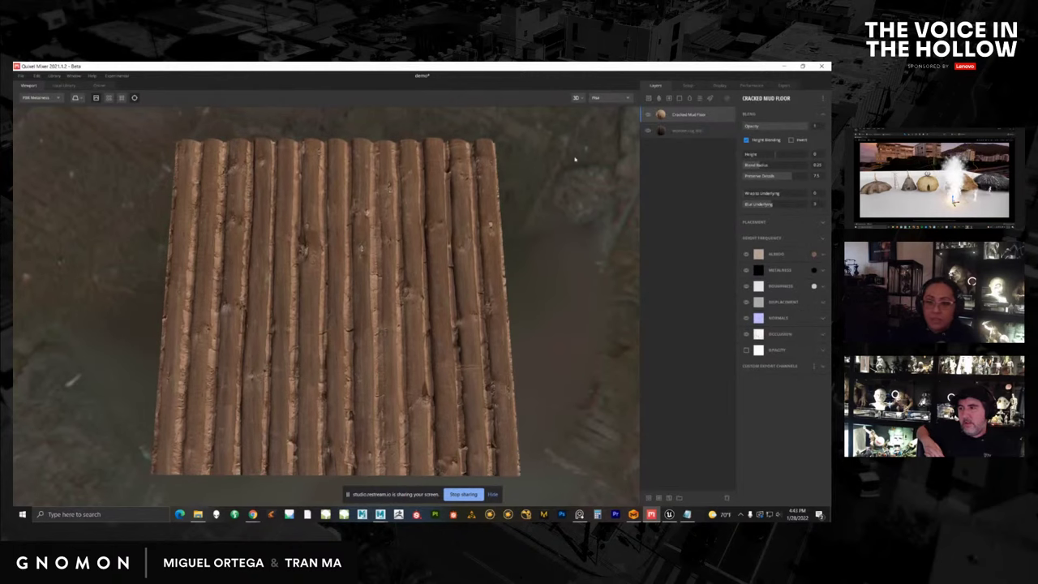
pyautogui.keyDown('alt'); pyautogui.moveTo(462, 240); pyautogui.dragTo(452, 221); pyautogui.keyUp('alt')
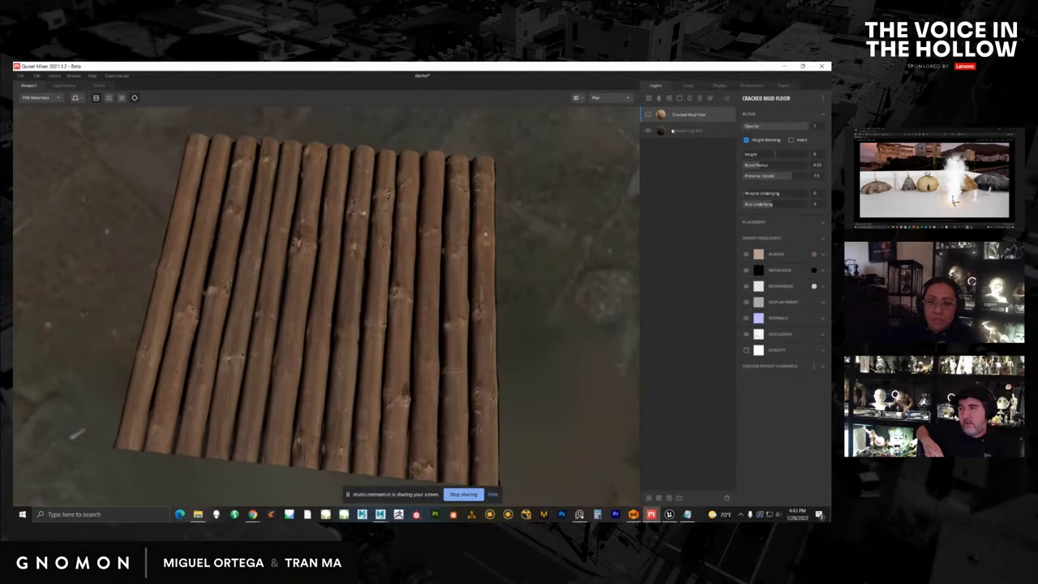
pyautogui.click(649, 115)
pyautogui.keyDown('alt'); pyautogui.moveTo(438, 230); pyautogui.dragTo(444, 253, button='middle'); pyautogui.keyUp('alt')
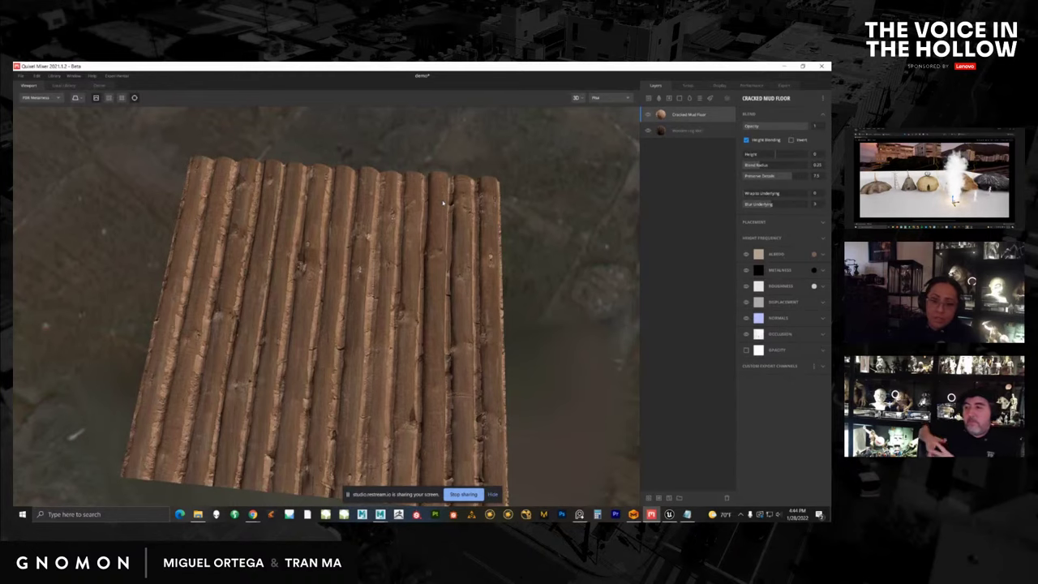
pyautogui.moveTo(300, 300); pyautogui.dragTo(288, 275)
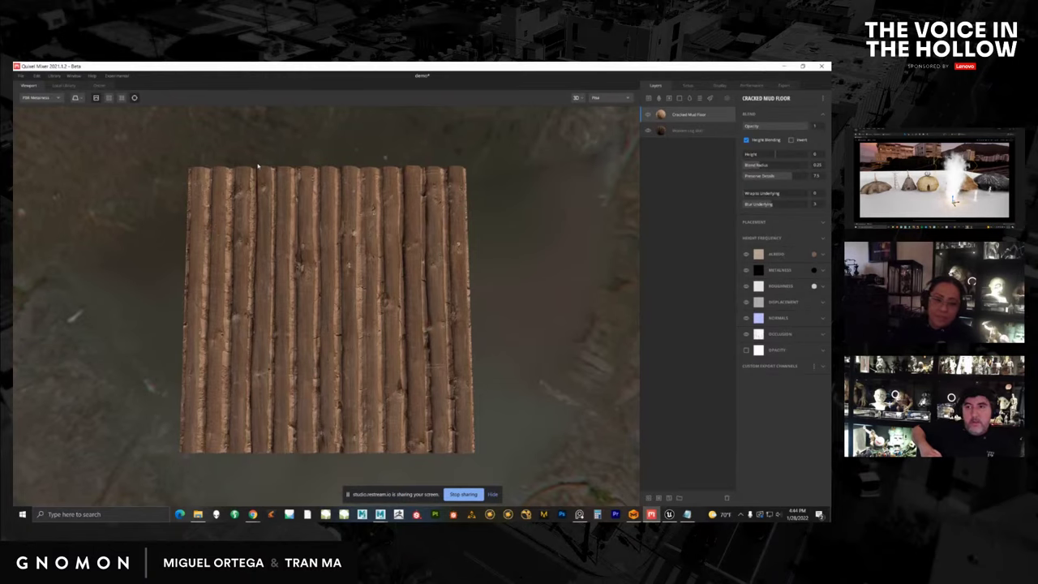
# Preview the mix as a tiled surface, restore the single displaced tile and inspect the mud between the logs up close.
pyautogui.click(108, 98)
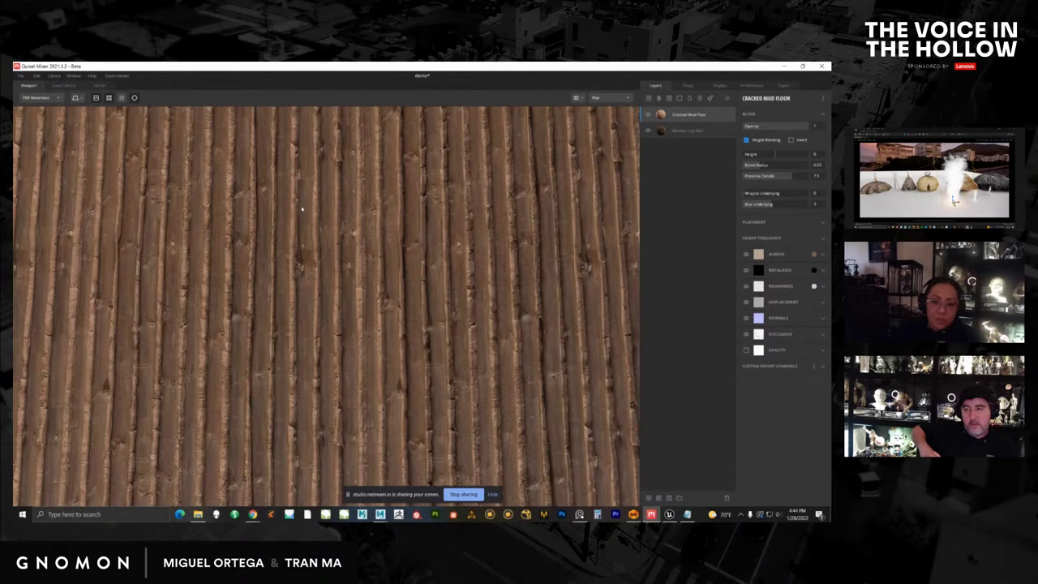
pyautogui.click(96, 98)
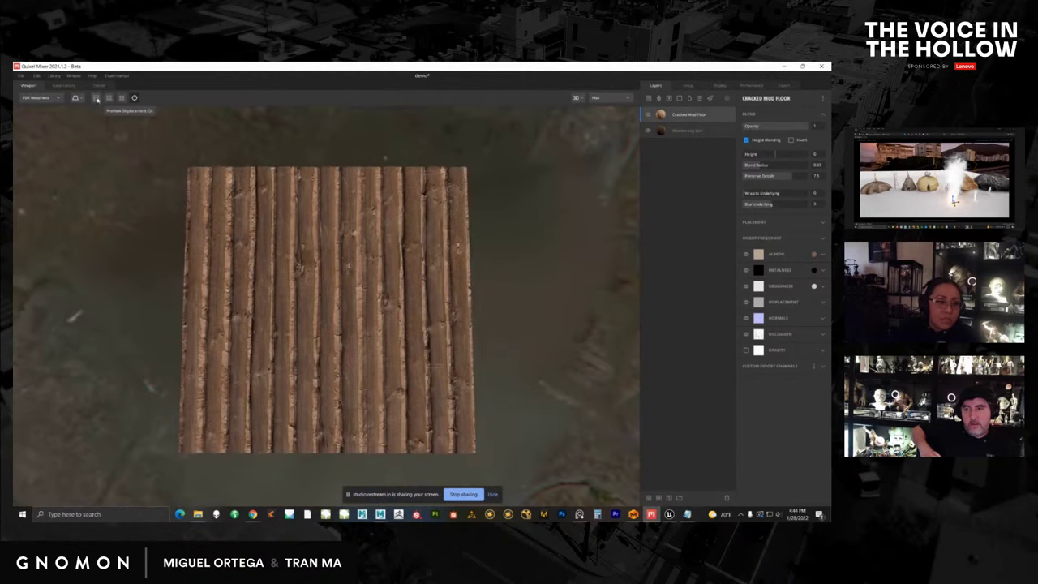
pyautogui.scroll(4, 394, 266)
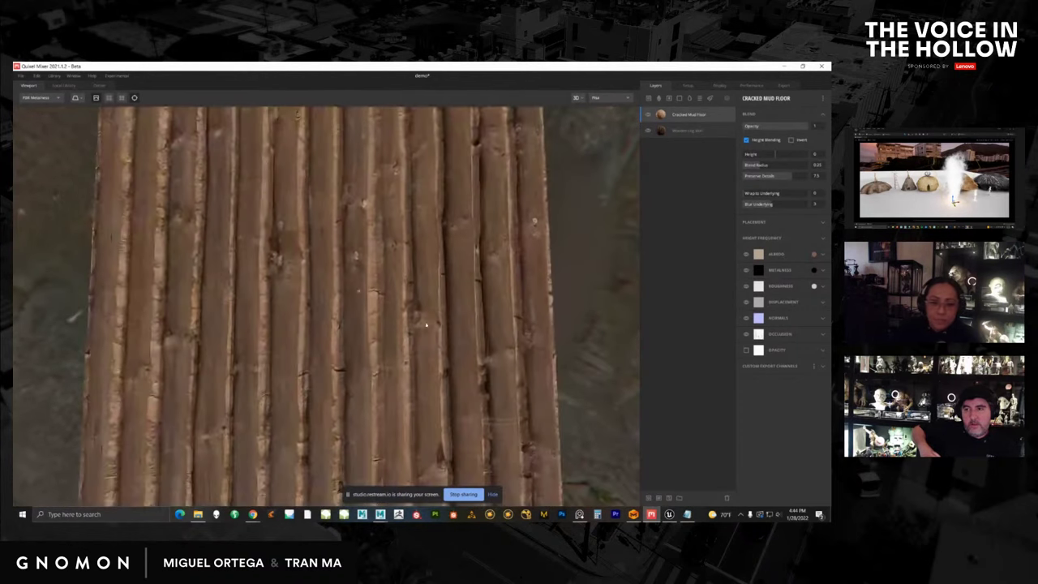
pyautogui.keyDown('alt'); pyautogui.moveTo(395, 265); pyautogui.dragTo(399, 230); pyautogui.keyUp('alt')
pyautogui.scroll(-4, 476, 201)
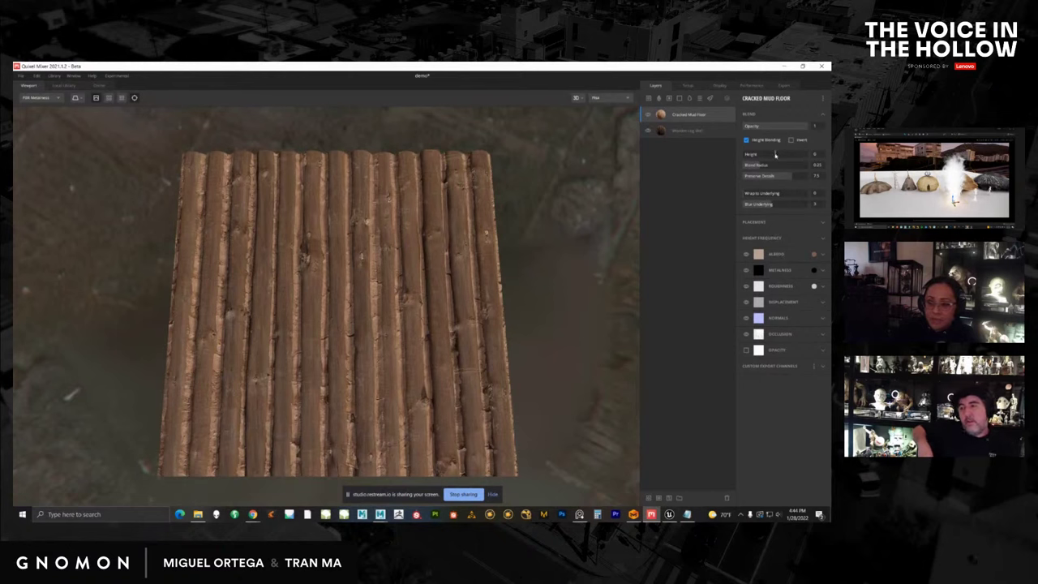
# Raise the Cracked Mud Floor layer's blend height to about 2.2 and inspect how the mud covers the logs.
pyautogui.moveTo(776, 154); pyautogui.dragTo(778, 154)
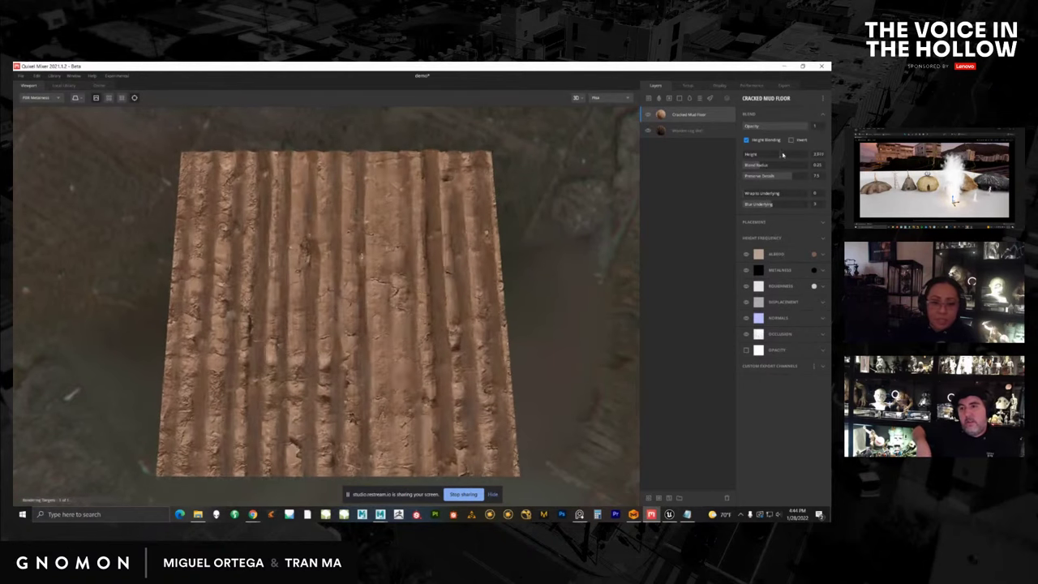
pyautogui.scroll(4, 392, 305)
pyautogui.keyDown('alt'); pyautogui.moveTo(392, 305); pyautogui.dragTo(446, 279); pyautogui.keyUp('alt')
pyautogui.keyDown('alt'); pyautogui.moveTo(377, 325); pyautogui.dragTo(397, 292, button='middle'); pyautogui.keyUp('alt')
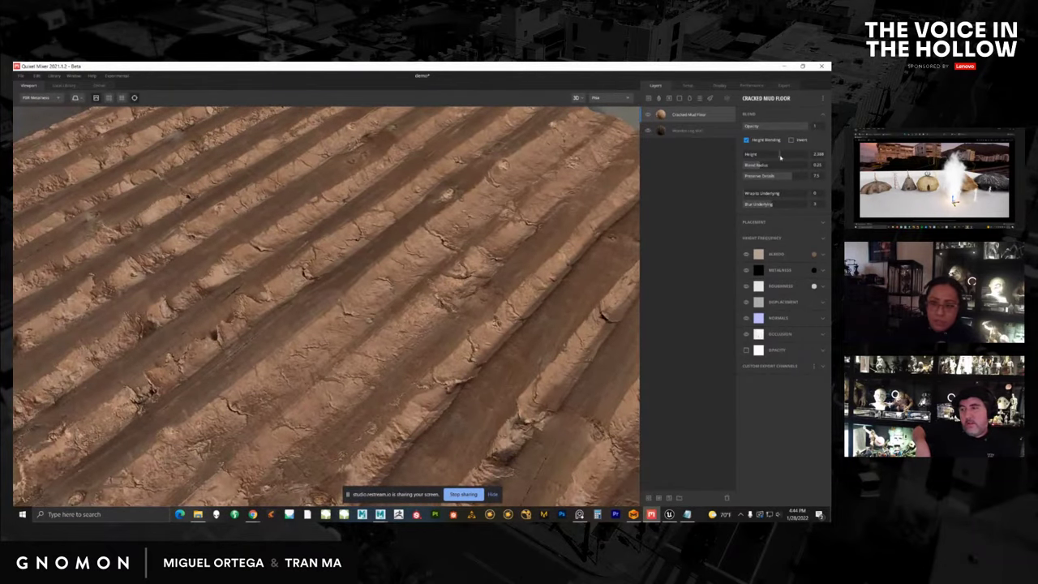
pyautogui.moveTo(780, 157); pyautogui.dragTo(779, 158)
pyautogui.scroll(5, 461, 355)
pyautogui.keyDown('alt'); pyautogui.moveTo(461, 355); pyautogui.dragTo(389, 325, button='middle'); pyautogui.keyUp('alt')
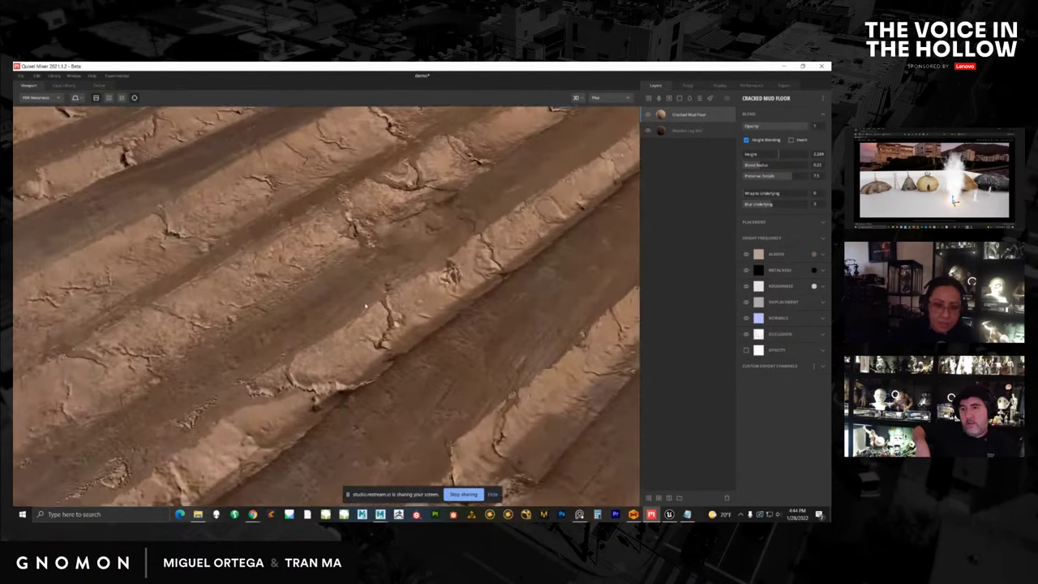
pyautogui.keyDown('alt'); pyautogui.moveTo(365, 306); pyautogui.dragTo(249, 321); pyautogui.keyUp('alt')
pyautogui.scroll(-4, 249, 320)
pyautogui.scroll(-3, 249, 321)
pyautogui.keyDown('alt'); pyautogui.moveTo(249, 321); pyautogui.dragTo(433, 322, button='middle'); pyautogui.keyUp('alt')
pyautogui.scroll(-4, 433, 322)
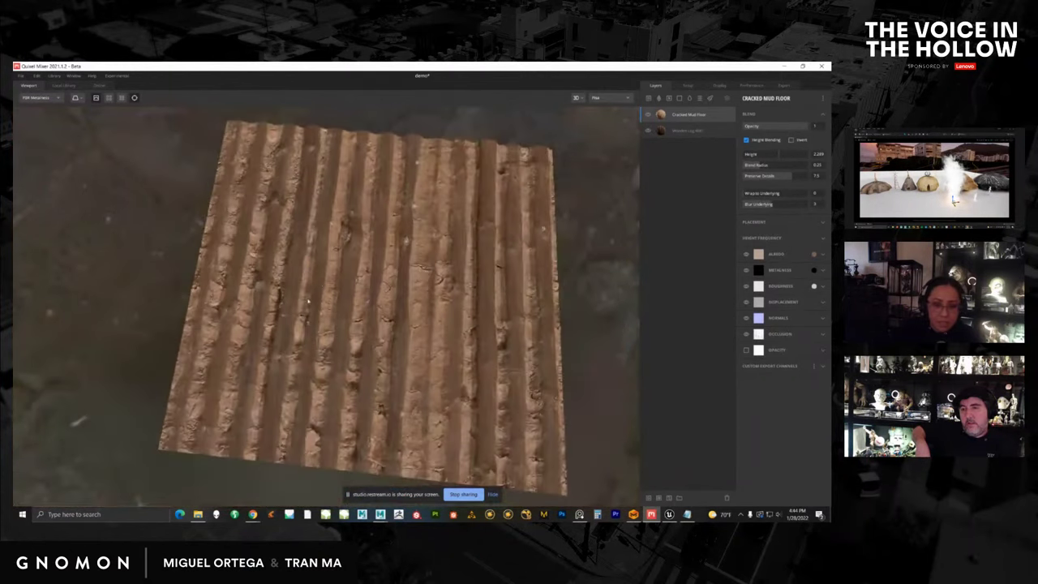
pyautogui.keyDown('alt'); pyautogui.moveTo(433, 321); pyautogui.dragTo(426, 236); pyautogui.keyUp('alt')
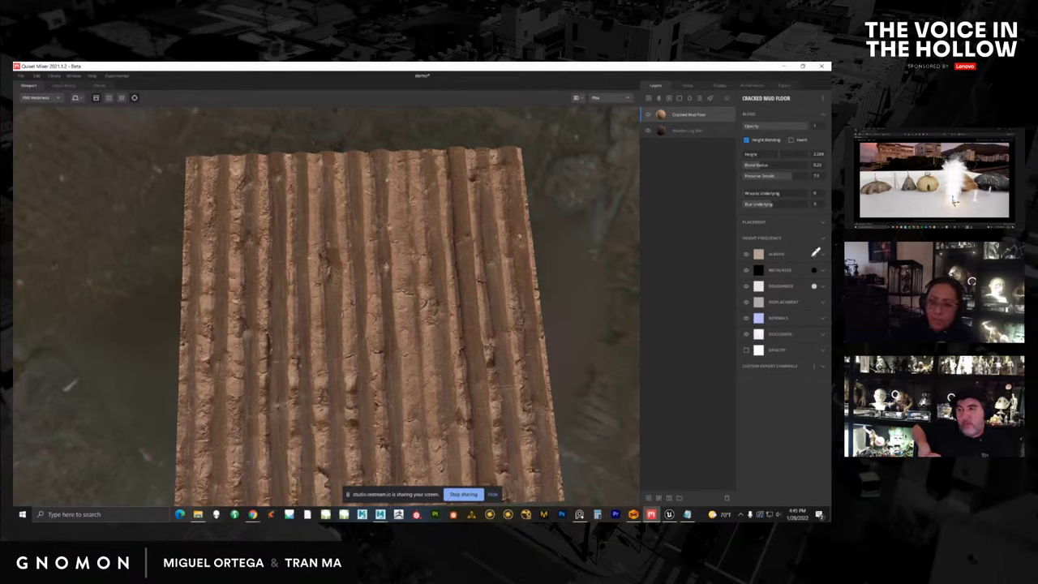
pyautogui.click(761, 253)
pyautogui.click(399, 295)
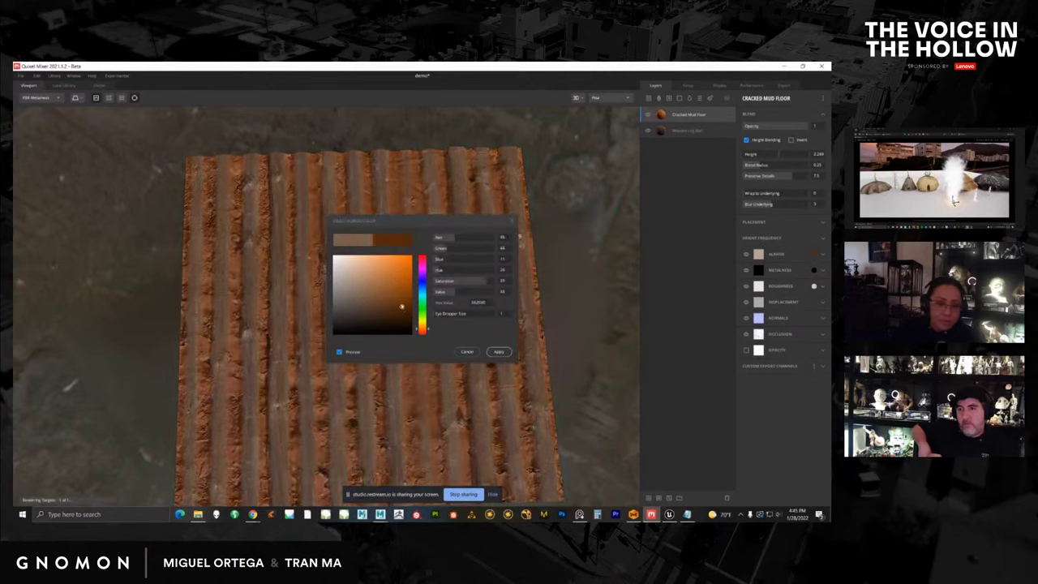
pyautogui.click(400, 300)
pyautogui.click(396, 302)
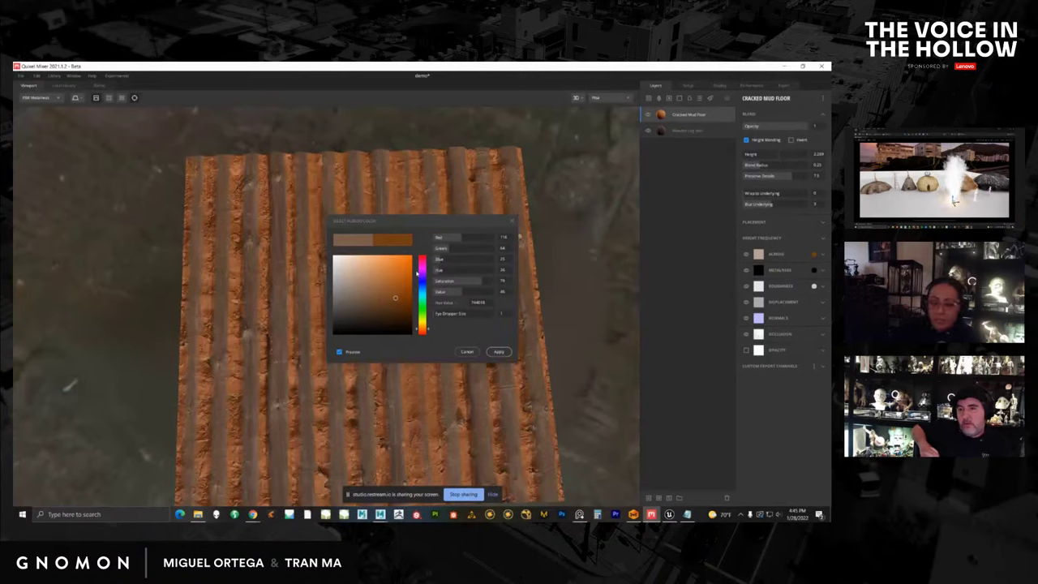
pyautogui.click(467, 351)
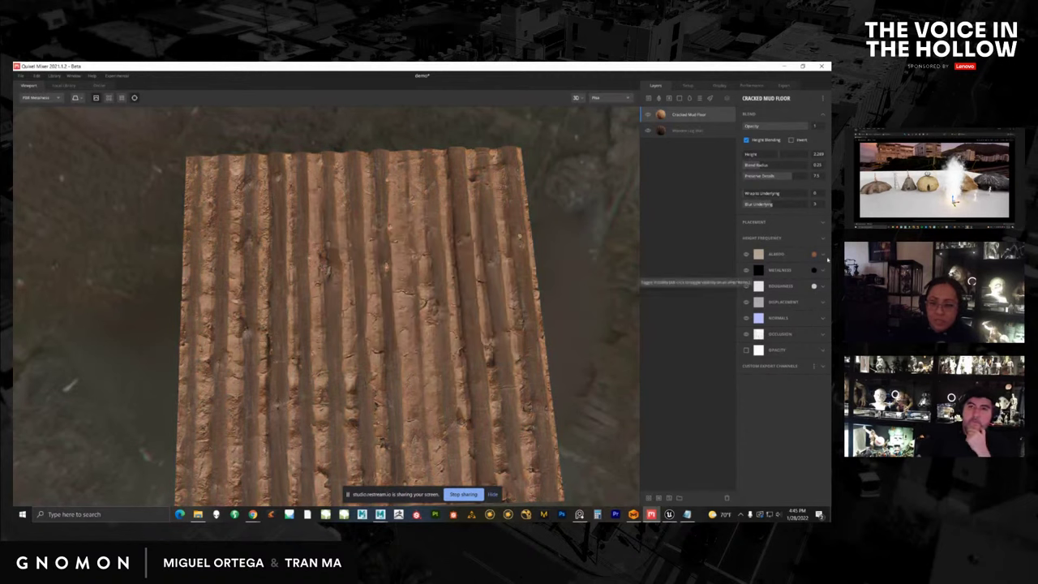
pyautogui.click(813, 254)
pyautogui.click(382, 298)
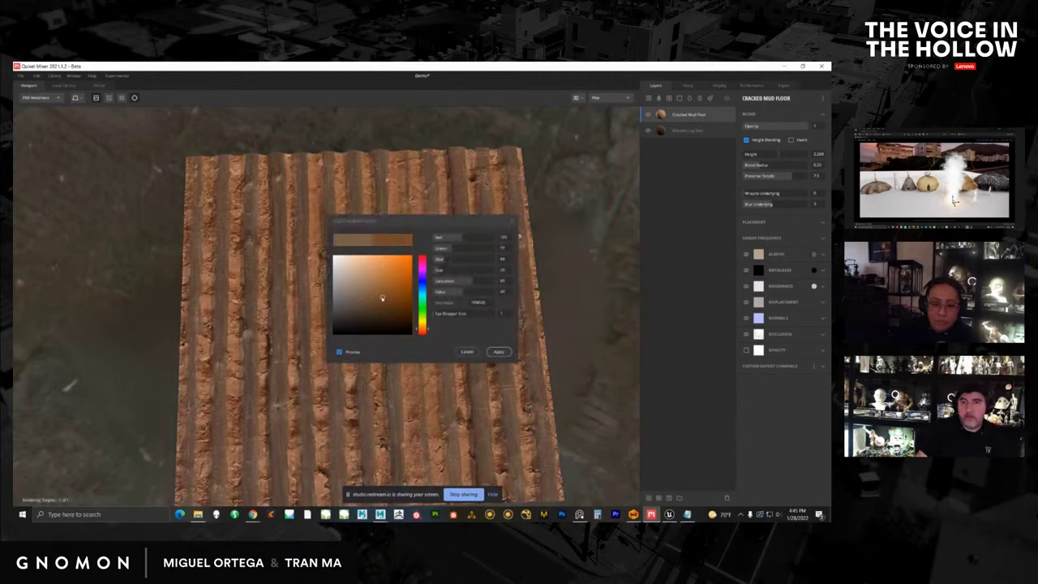
pyautogui.click(467, 351)
# Tint the Cracked Mud Floor layer's albedo a warmer, more saturated brown and lower its blend height to about 0.3.
pyautogui.scroll(-3, 376, 350)
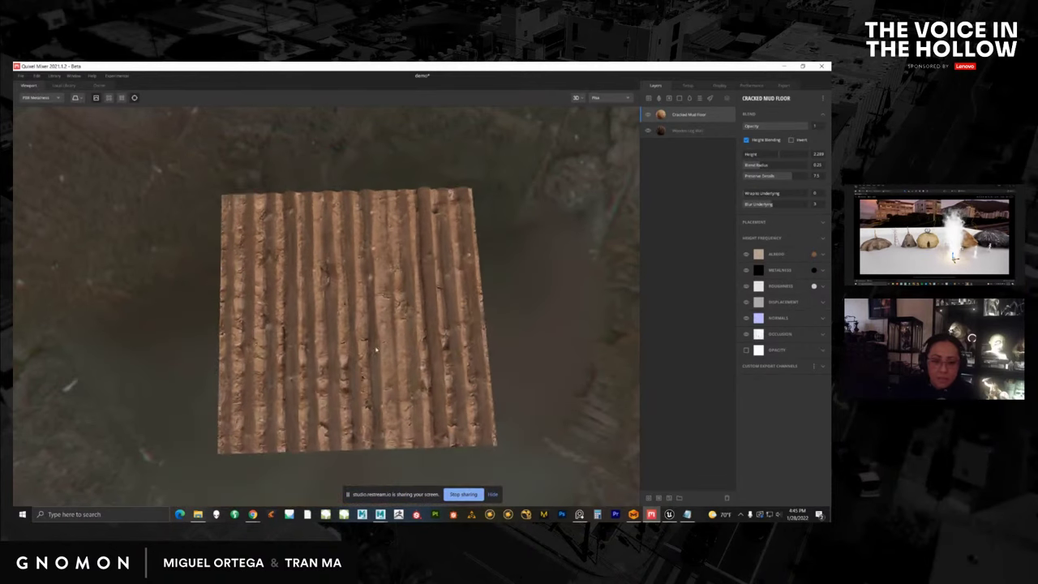
pyautogui.scroll(-1, 375, 350)
pyautogui.keyDown('alt'); pyautogui.moveTo(376, 350); pyautogui.dragTo(381, 363); pyautogui.keyUp('alt')
pyautogui.scroll(1, 405, 361)
pyautogui.click(813, 254)
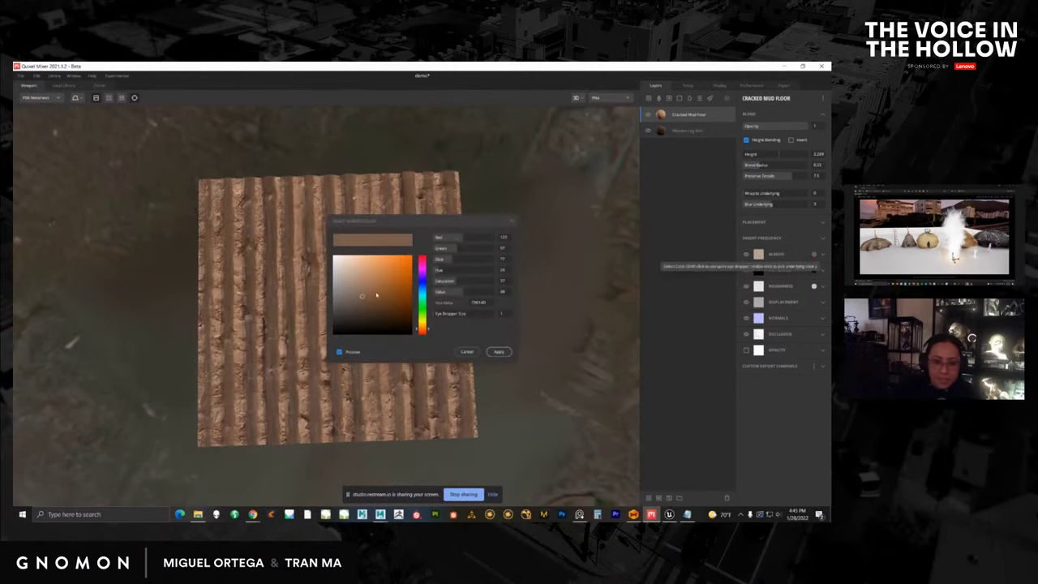
pyautogui.click(373, 297)
pyautogui.click(498, 351)
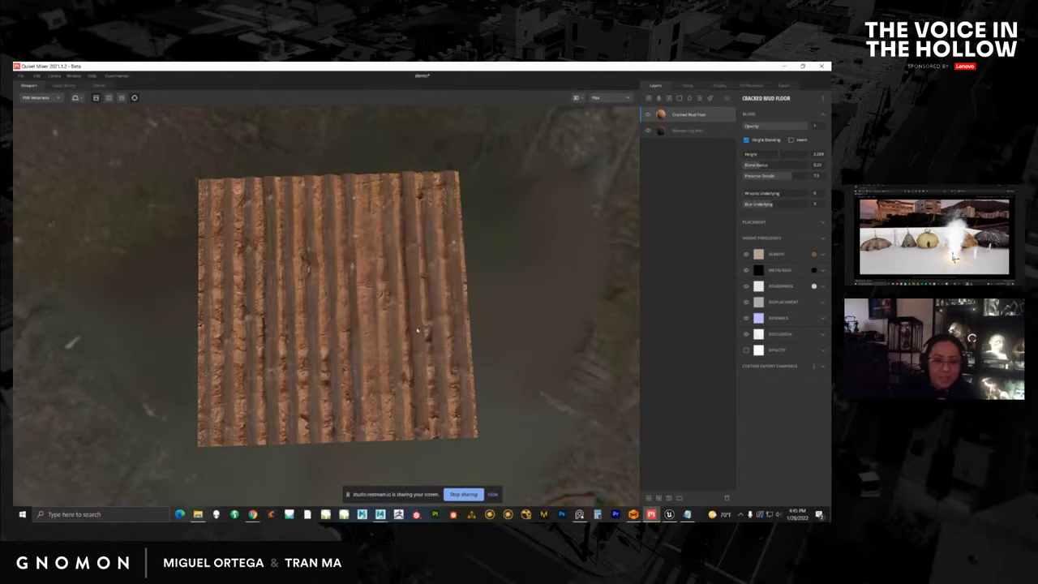
pyautogui.click(776, 154)
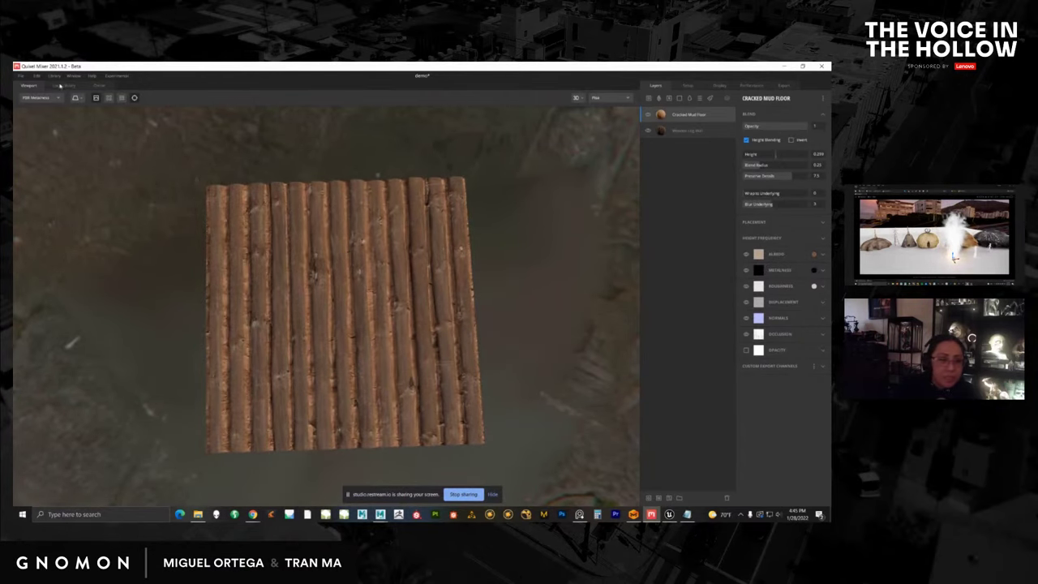
# Browse the local library for another mud material and add the Mudrock Cliff surface on top of the mix.
pyautogui.click(64, 85)
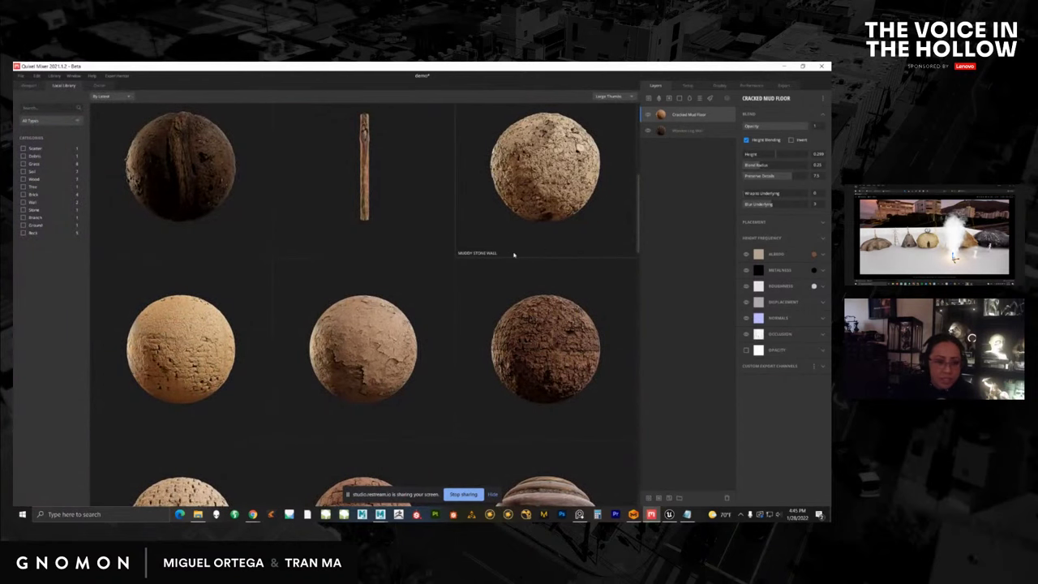
pyautogui.scroll(-5, 348, 324)
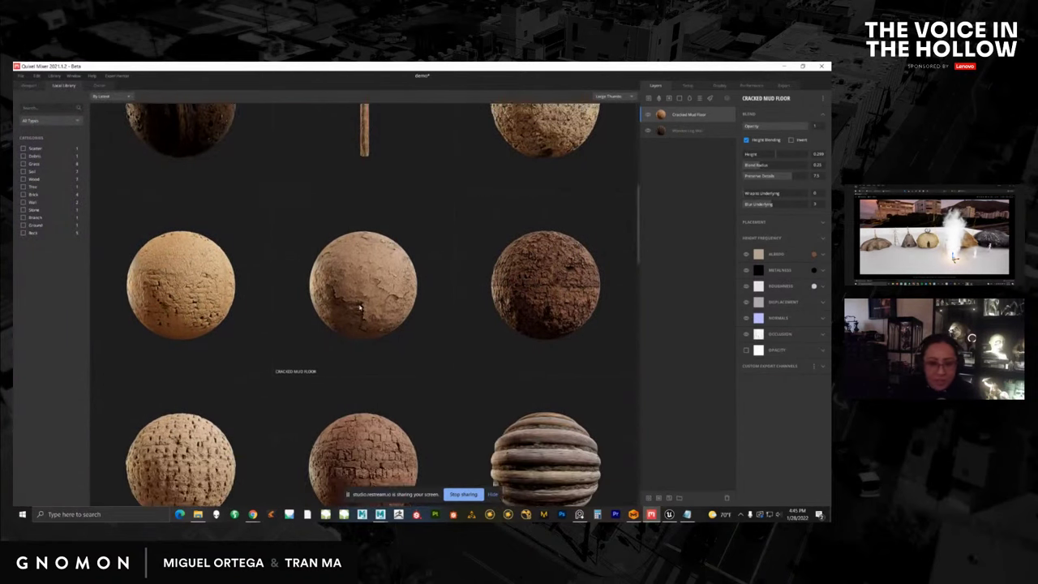
pyautogui.scroll(-10, 380, 297)
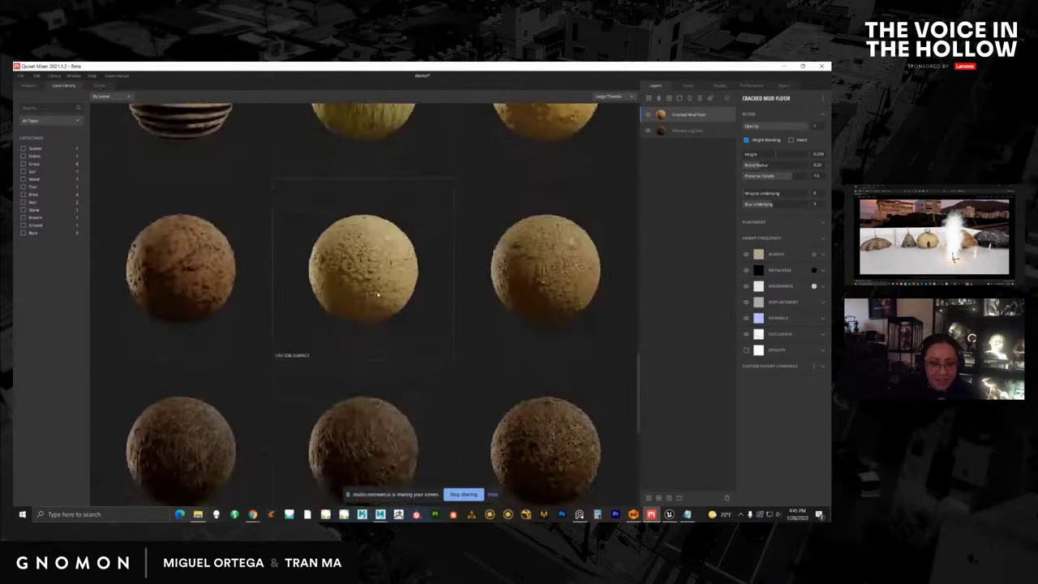
pyautogui.scroll(-10, 378, 295)
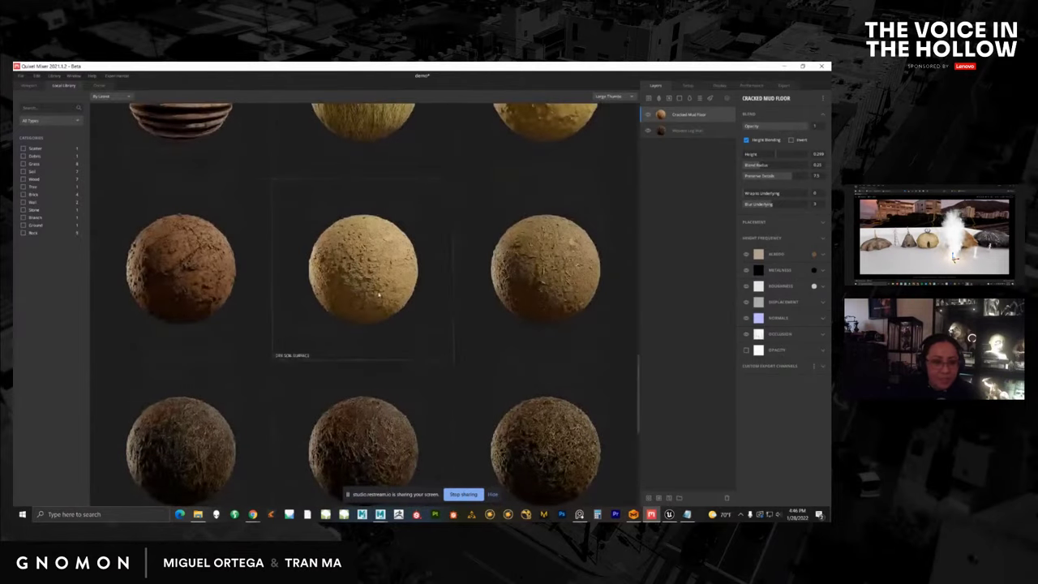
pyautogui.scroll(10, 478, 278)
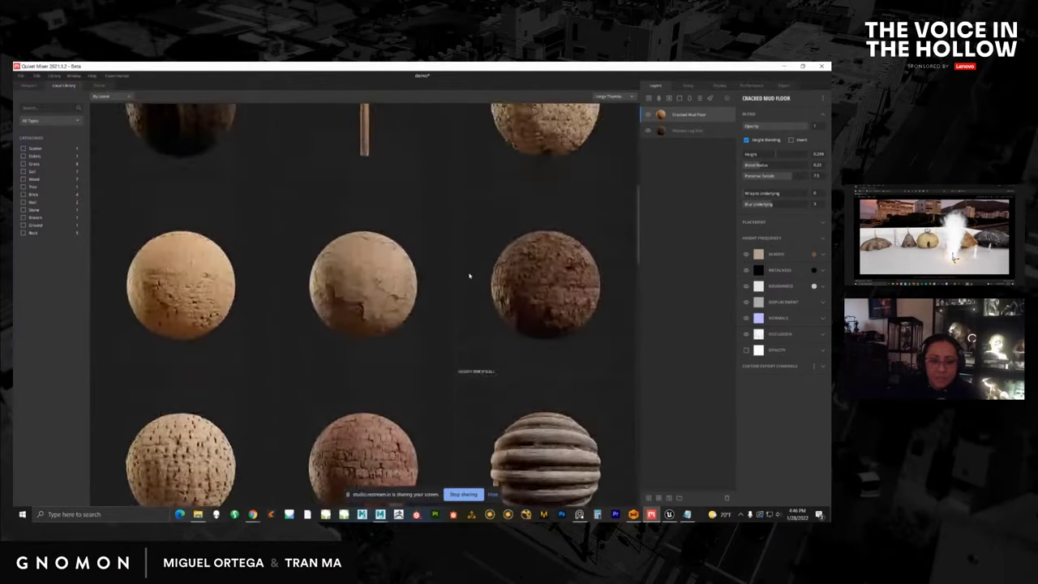
pyautogui.scroll(6, 252, 381)
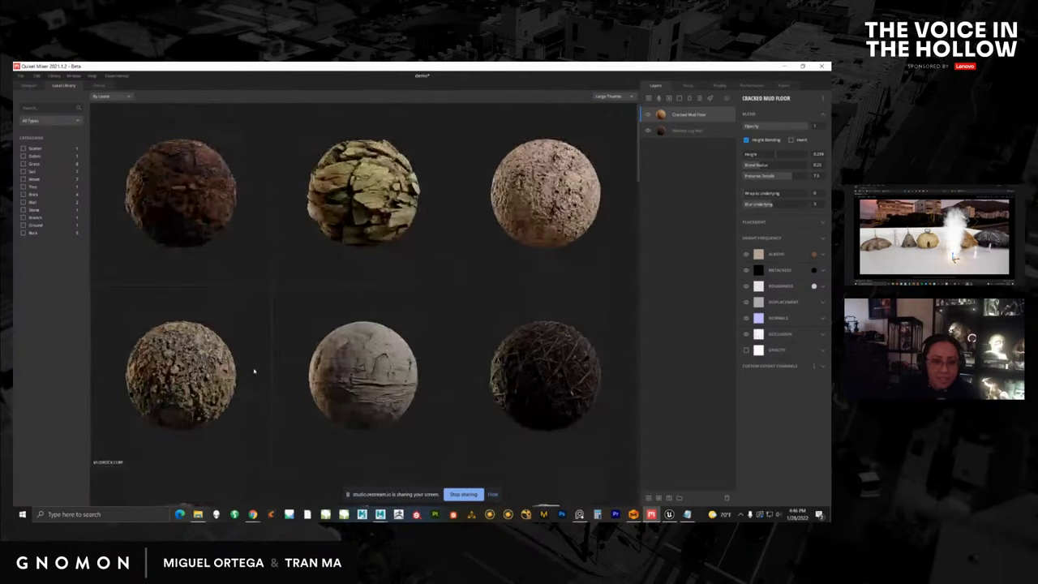
pyautogui.click(179, 368)
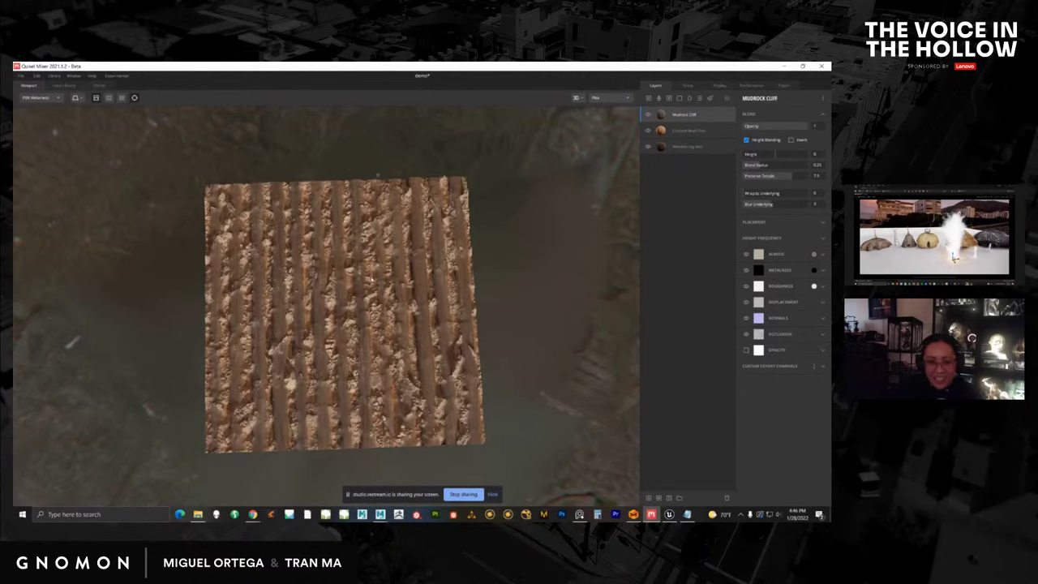
# Inspect the Mudrock Cliff fragments between the logs up close and as a whole, and hide that layer.
pyautogui.scroll(4, 421, 350)
pyautogui.moveTo(421, 349); pyautogui.dragTo(644, 180)
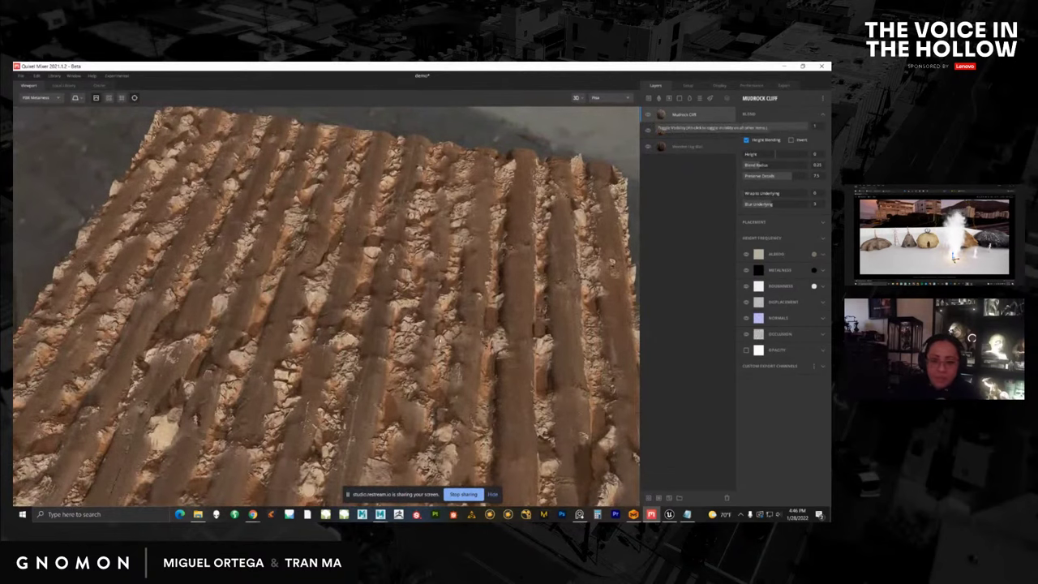
pyautogui.scroll(-5, 361, 288)
pyautogui.moveTo(361, 288); pyautogui.dragTo(382, 292)
pyautogui.scroll(4, 382, 319)
pyautogui.scroll(-4, 382, 292)
pyautogui.scroll(1, 390, 280)
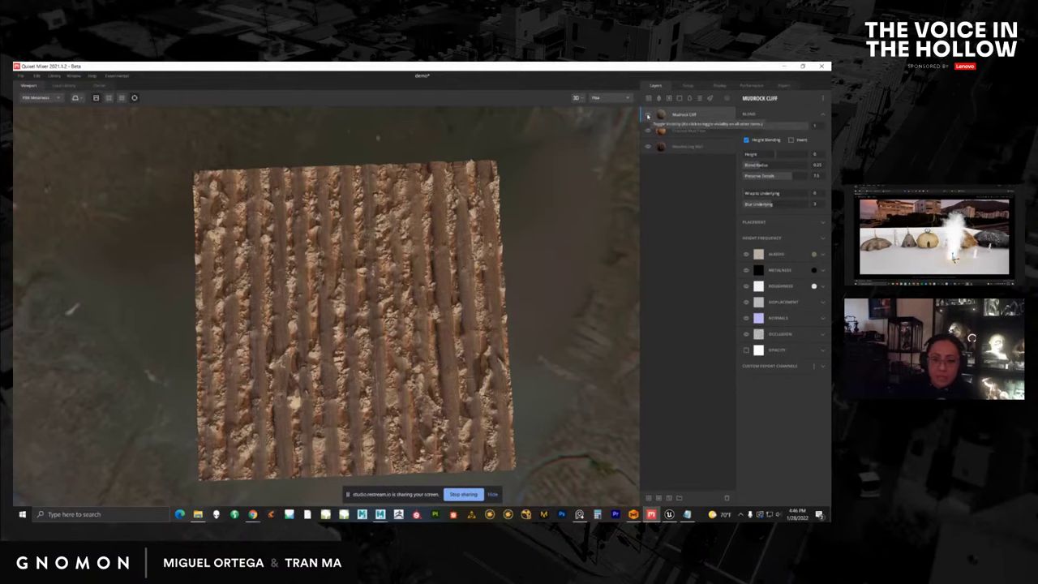
pyautogui.click(647, 115)
# Add a noise layer directly above the Cracked Mud Floor layer and view the log surface's relief from a low angle.
pyautogui.click(681, 131)
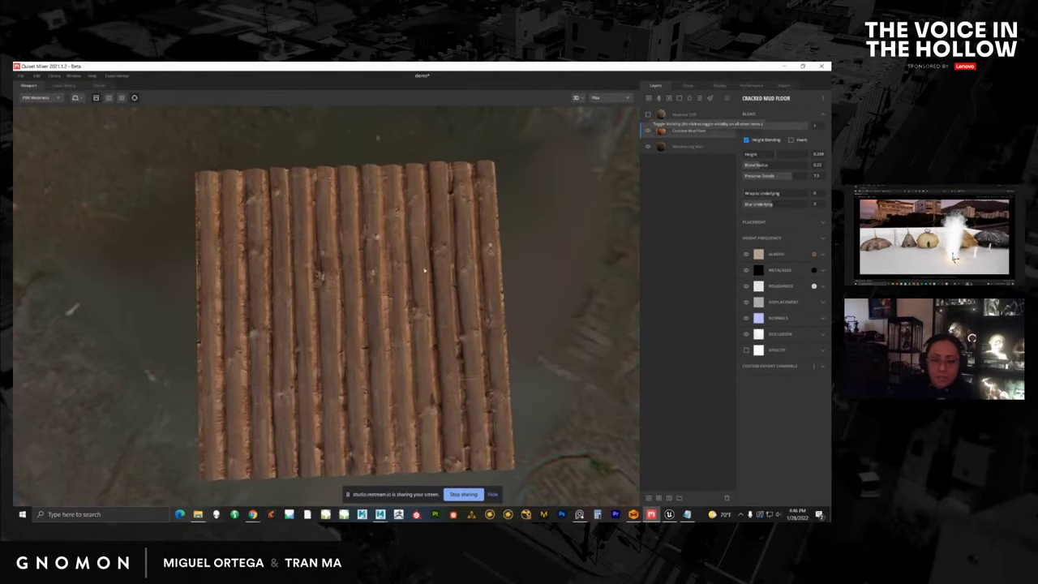
pyautogui.moveTo(424, 270); pyautogui.dragTo(485, 212)
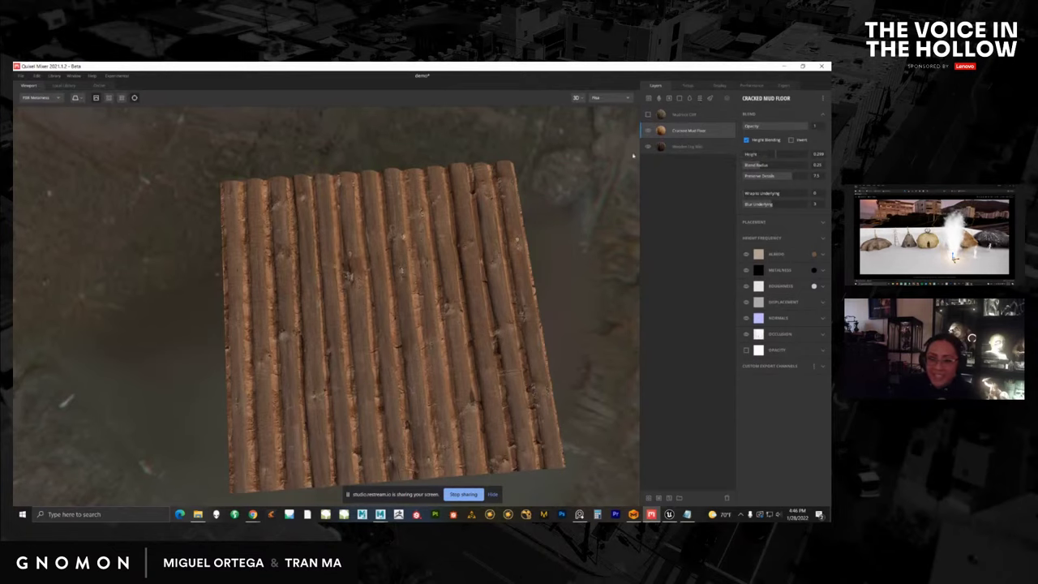
pyautogui.click(699, 98)
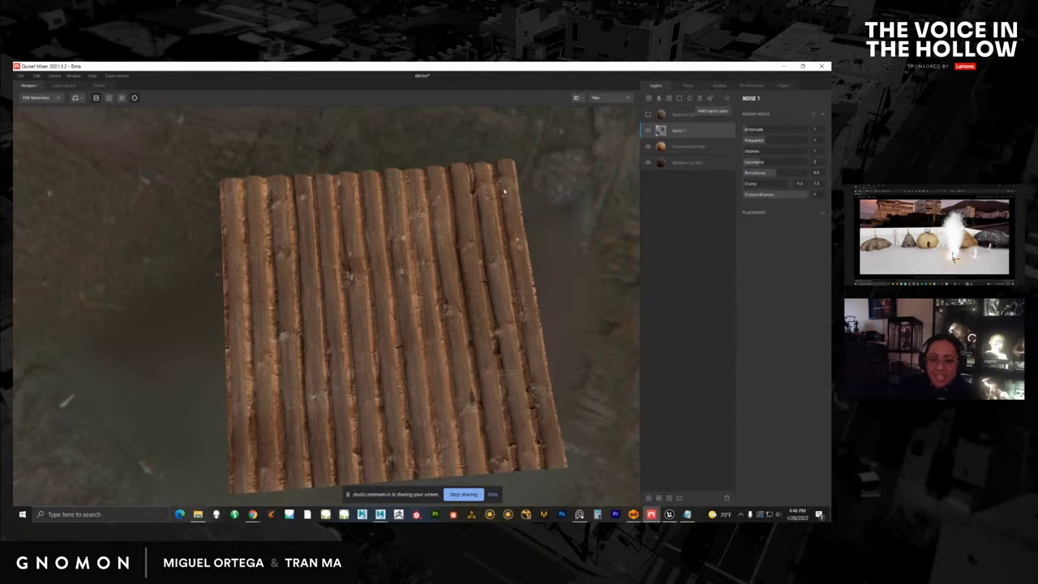
pyautogui.scroll(2, 471, 281)
pyautogui.keyDown('alt'); pyautogui.moveTo(471, 280); pyautogui.dragTo(376, 192); pyautogui.keyUp('alt')
pyautogui.keyDown('alt'); pyautogui.moveTo(375, 192); pyautogui.dragTo(325, 247, button='middle'); pyautogui.keyUp('alt')
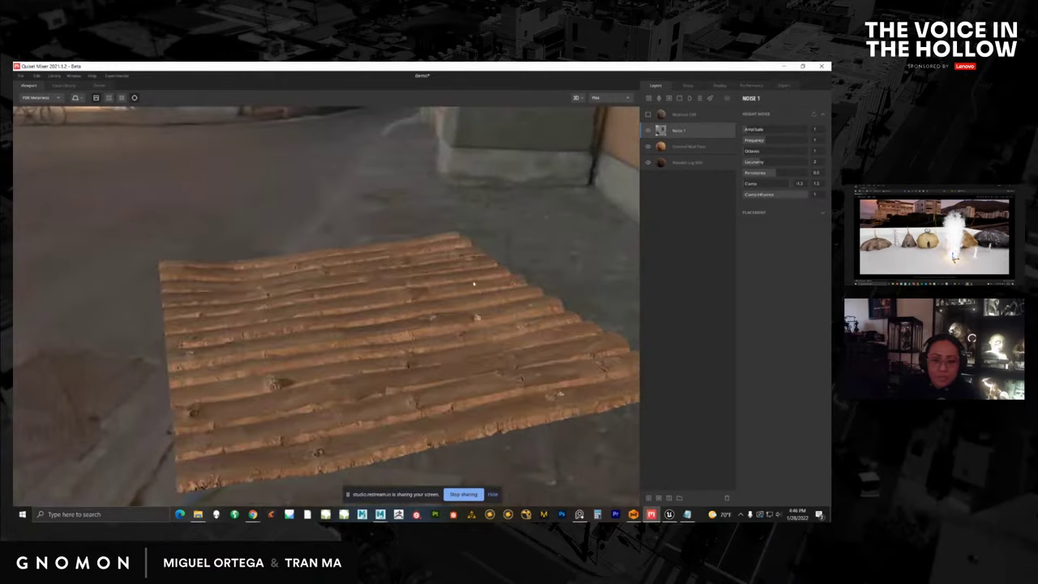
pyautogui.keyDown('alt'); pyautogui.moveTo(324, 248); pyautogui.dragTo(349, 191); pyautogui.keyUp('alt')
pyautogui.keyDown('alt'); pyautogui.moveTo(348, 191); pyautogui.dragTo(373, 207, button='middle'); pyautogui.keyUp('alt')
# Compare the shape of the log surface with the noise layer hidden and shown, leaving the noise hidden.
pyautogui.click(649, 131)
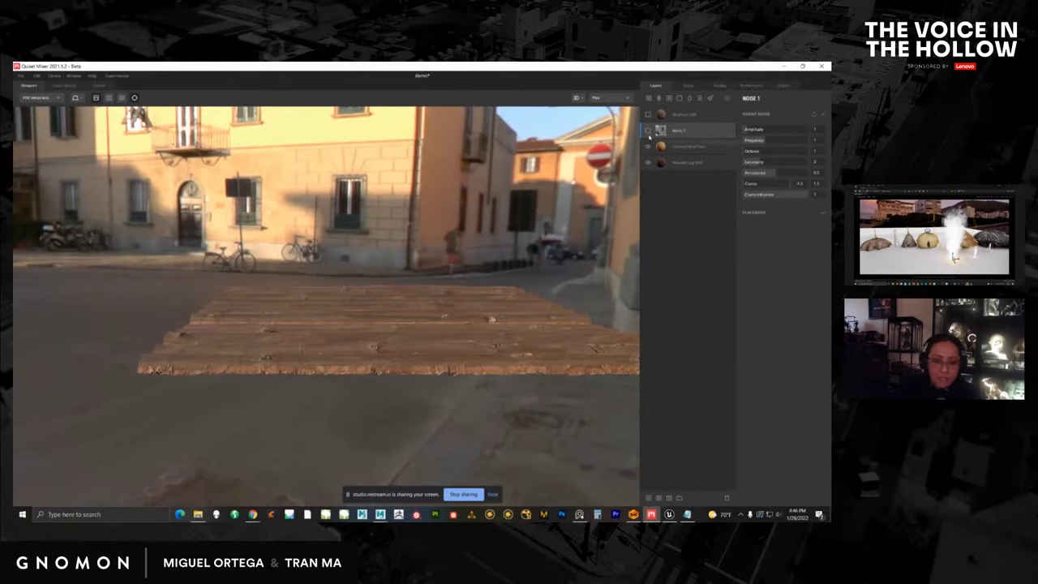
pyautogui.click(648, 132)
pyautogui.moveTo(489, 244); pyautogui.dragTo(298, 259)
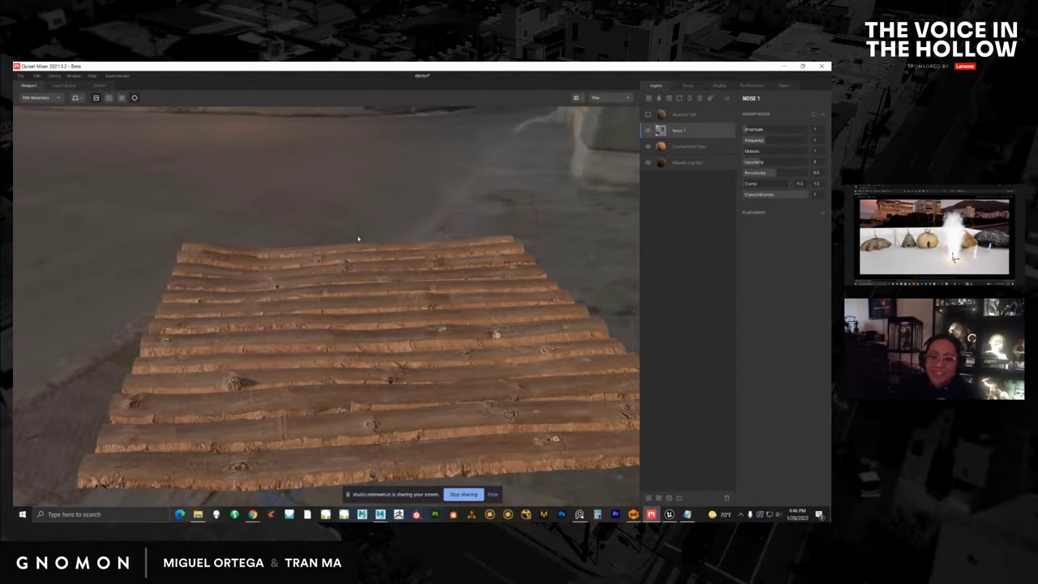
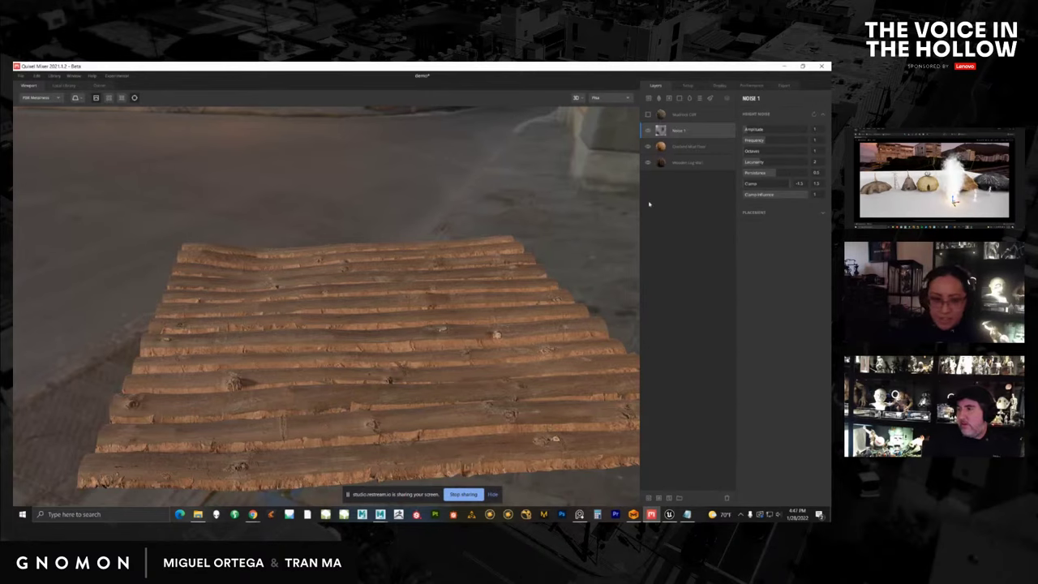
pyautogui.click(648, 131)
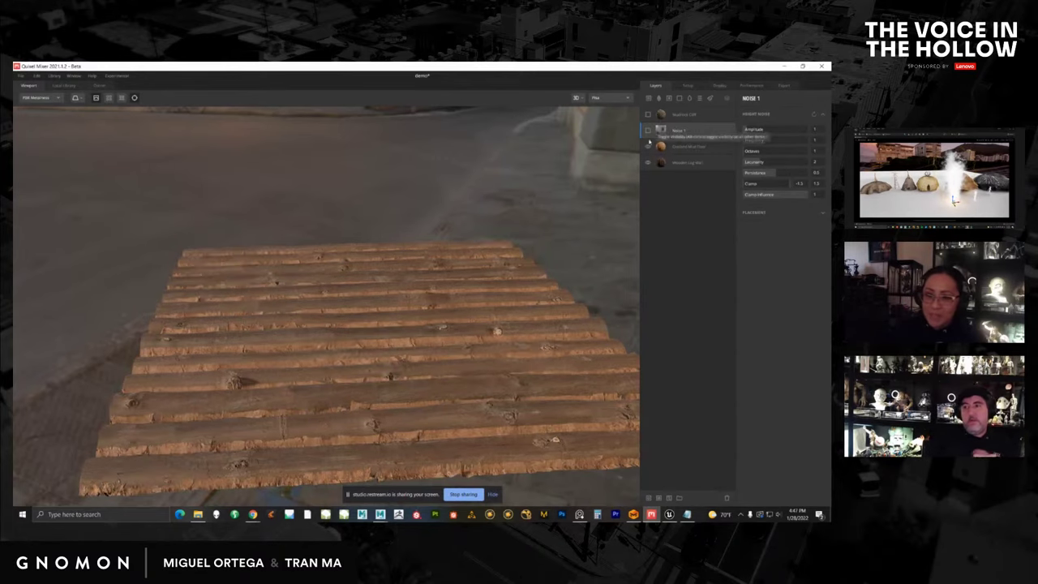
pyautogui.scroll(-3, 348, 280)
pyautogui.keyDown('alt'); pyautogui.moveTo(349, 280); pyautogui.dragTo(429, 237); pyautogui.keyUp('alt')
pyautogui.scroll(3, 406, 310)
# Set the Cracked Mud Floor layer's blend height to 0.1 and compare the surface with the Mudrock Cliff layer shown and hidden.
pyautogui.click(675, 147)
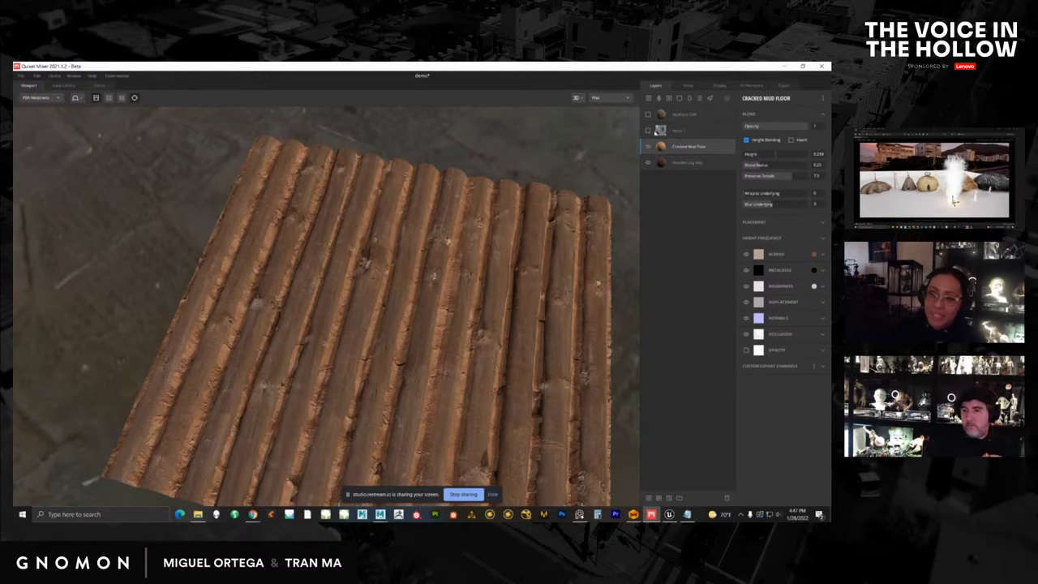
pyautogui.keyDown('alt'); pyautogui.moveTo(524, 240); pyautogui.dragTo(529, 244, button='middle'); pyautogui.keyUp('alt')
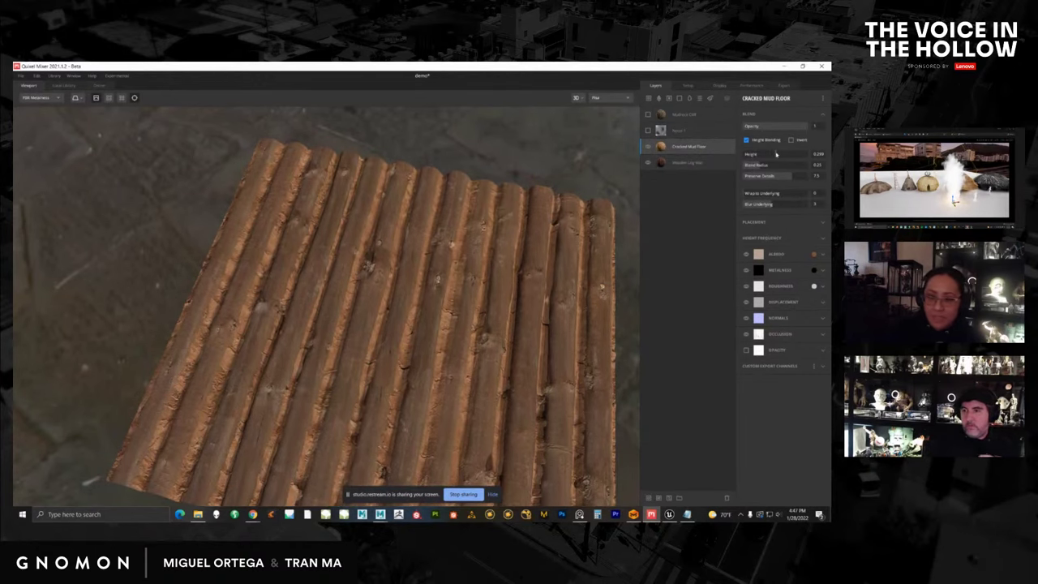
pyautogui.moveTo(777, 154); pyautogui.dragTo(775, 154)
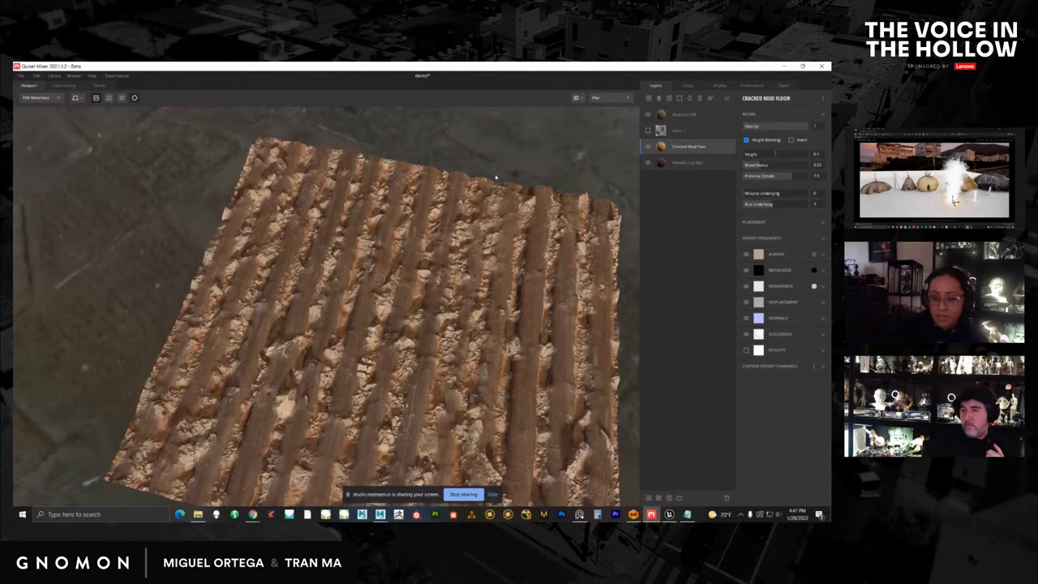
pyautogui.keyDown('alt'); pyautogui.moveTo(601, 286); pyautogui.dragTo(396, 197); pyautogui.keyUp('alt')
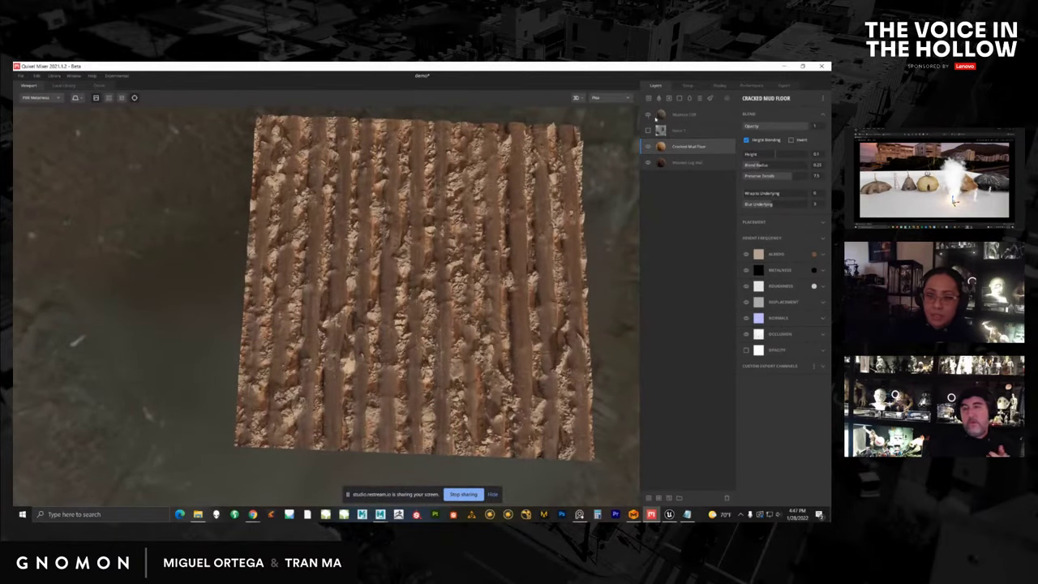
pyautogui.click(648, 115)
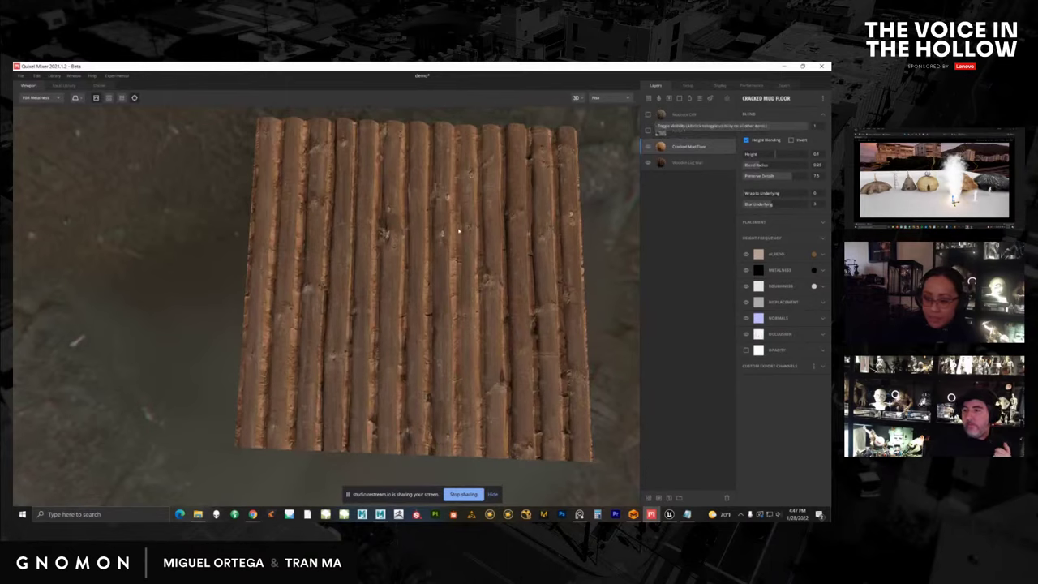
pyautogui.moveTo(385, 233); pyautogui.dragTo(535, 235)
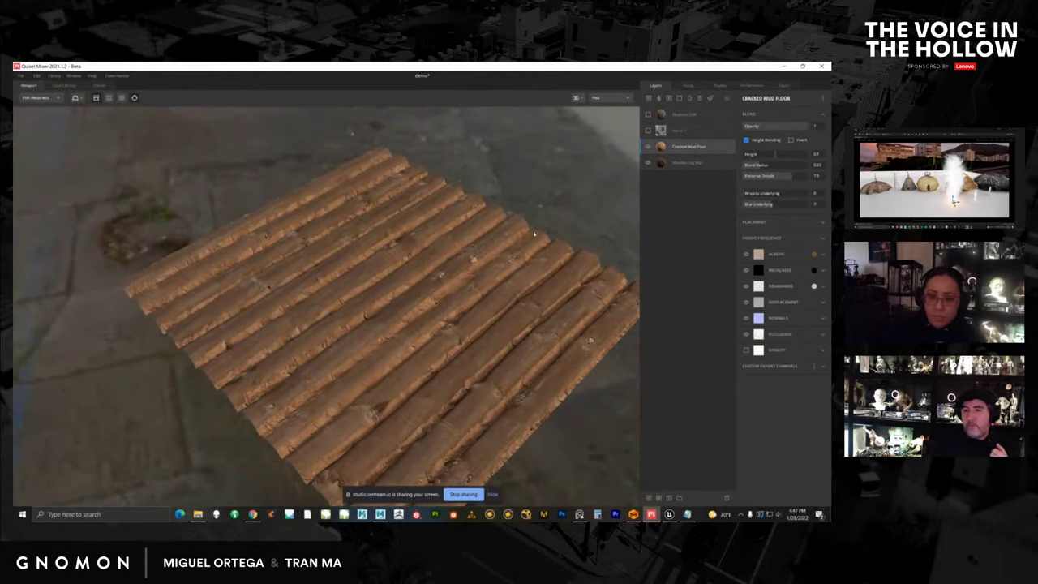
# Replace the hidden noise layer with a new one above Cracked Mud Floor and inspect the surface's bending from a low angle.
pyautogui.click(681, 131)
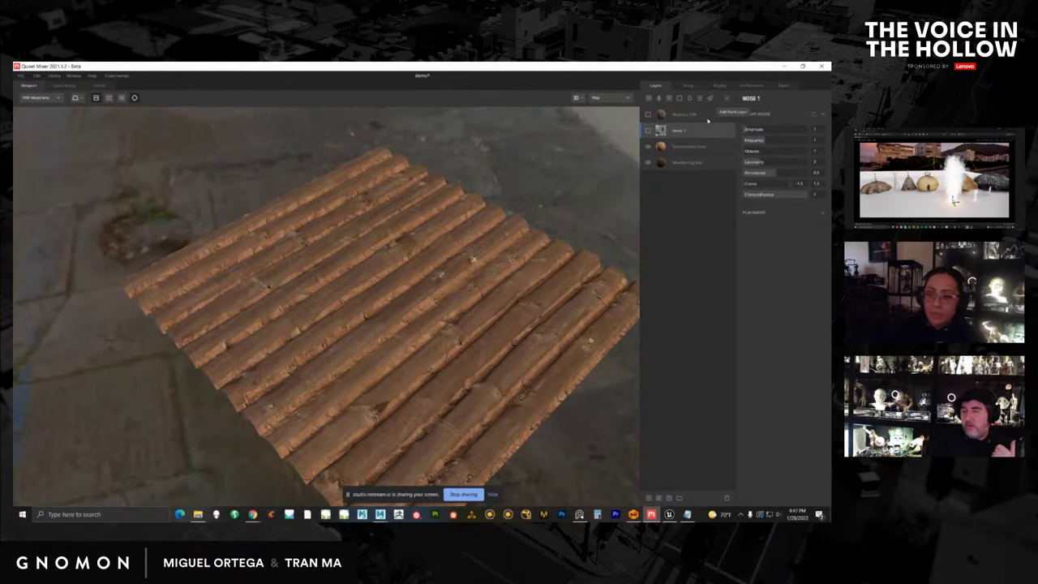
pyautogui.rightClick(686, 133)
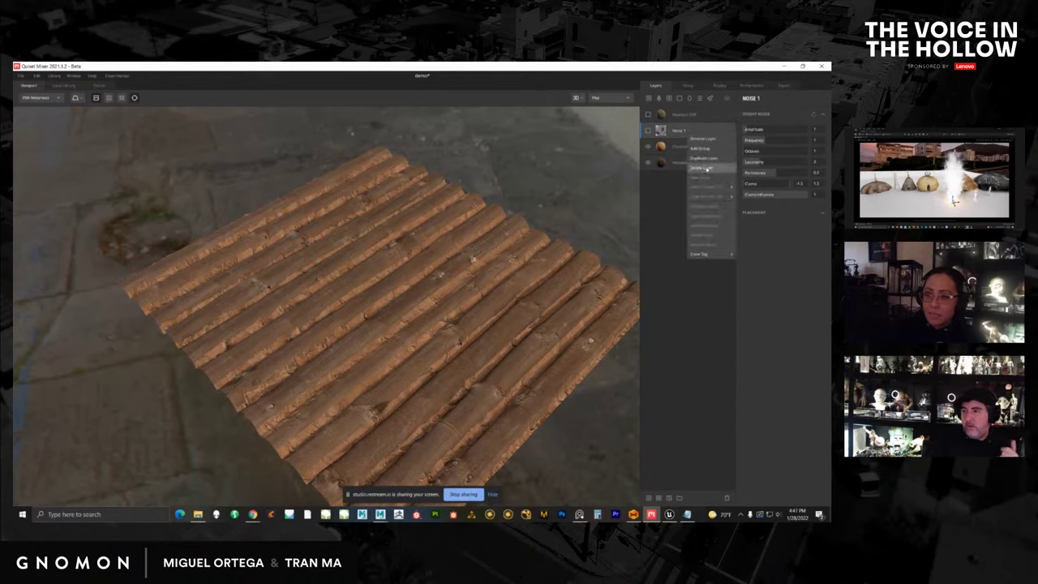
pyautogui.click(707, 168)
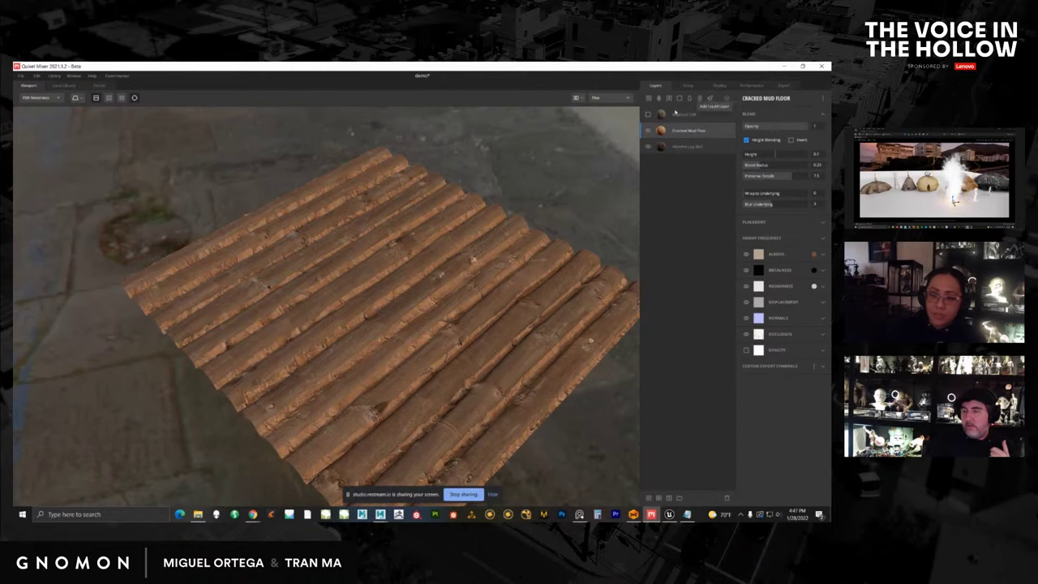
pyautogui.click(699, 98)
pyautogui.keyDown('alt'); pyautogui.moveTo(500, 220); pyautogui.dragTo(442, 162); pyautogui.keyUp('alt')
pyautogui.keyDown('alt'); pyautogui.moveTo(442, 162); pyautogui.dragTo(541, 213, button='right'); pyautogui.keyUp('alt')
pyautogui.keyDown('alt'); pyautogui.moveTo(541, 214); pyautogui.dragTo(546, 225); pyautogui.keyUp('alt')
pyautogui.keyDown('alt'); pyautogui.moveTo(546, 225); pyautogui.dragTo(591, 200, button='middle'); pyautogui.keyUp('alt')
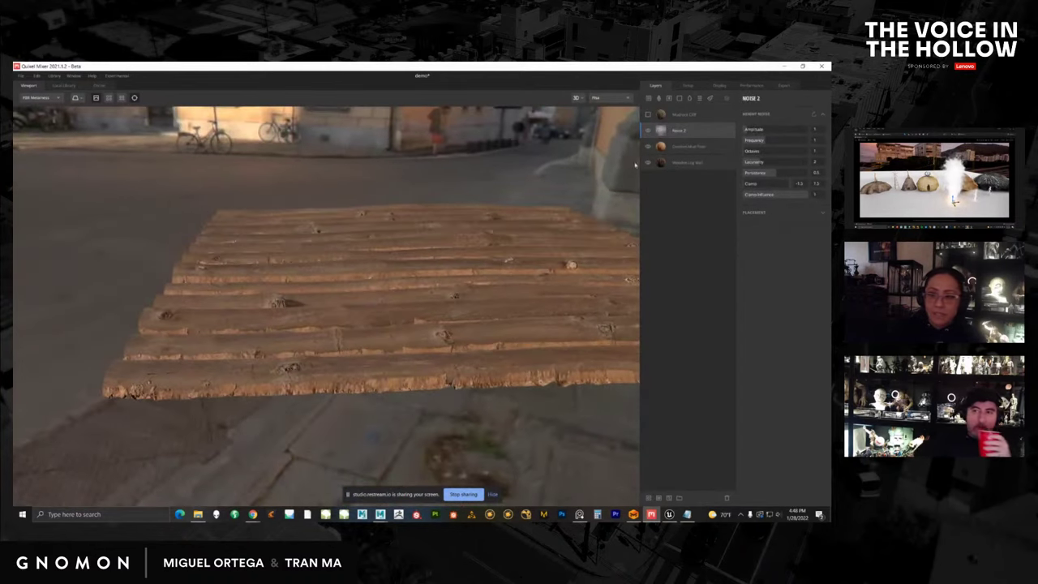
# Raise the Noise 2 layer's frequency to about 1.4, and compare the log surface with the top Mudrock Cliff layer shown and hidden.
pyautogui.moveTo(759, 140); pyautogui.dragTo(781, 139)
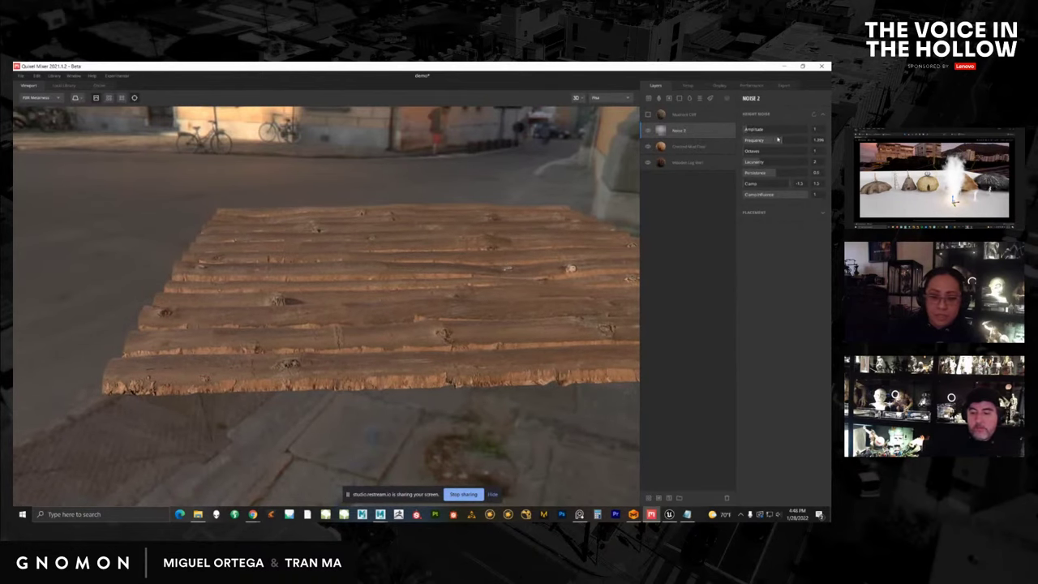
pyautogui.keyDown('alt'); pyautogui.moveTo(414, 246); pyautogui.dragTo(379, 251, button='middle'); pyautogui.keyUp('alt')
pyautogui.moveTo(379, 250)
pyautogui.keyDown('alt'); pyautogui.mouseDown()
pyautogui.moveTo(401, 281)
pyautogui.moveTo(380, 262)
pyautogui.mouseUp(); pyautogui.keyUp('alt')
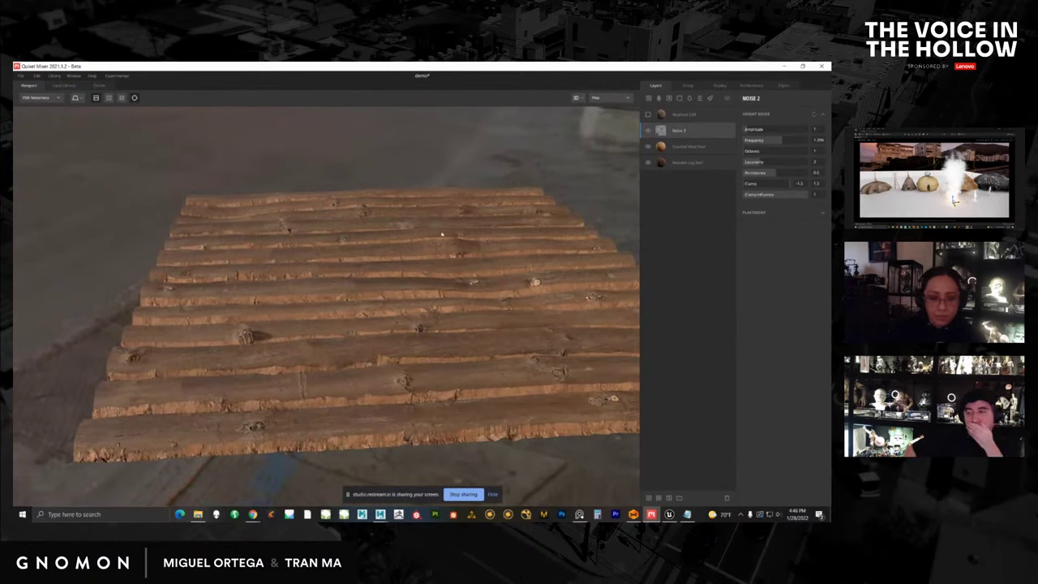
pyautogui.moveTo(442, 235); pyautogui.dragTo(454, 258)
pyautogui.click(648, 115)
pyautogui.click(648, 115)
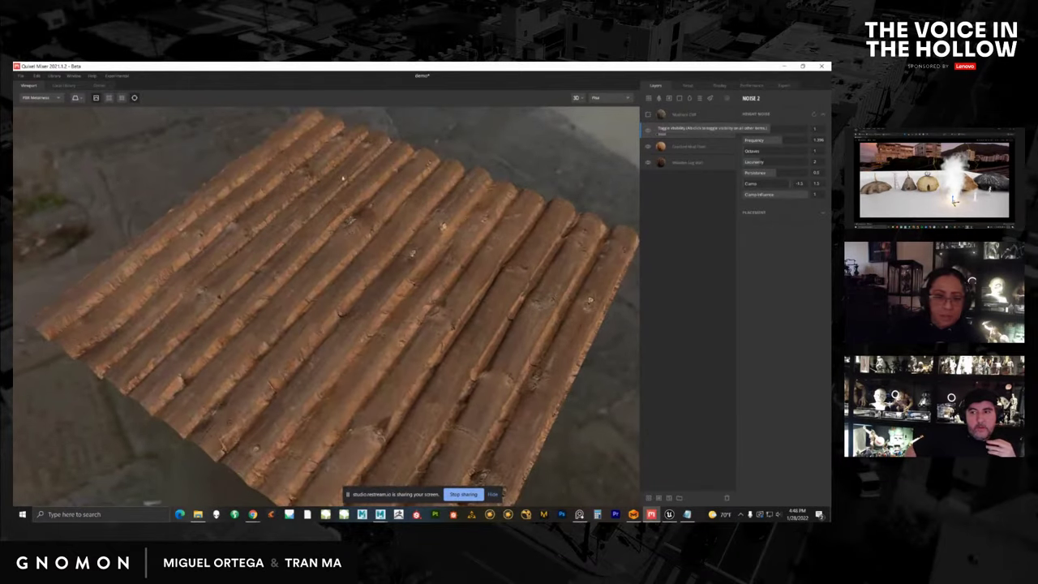
# Add a second Mudrock Cliff surface from the local library directly above the Noise 2 layer.
pyautogui.click(64, 85)
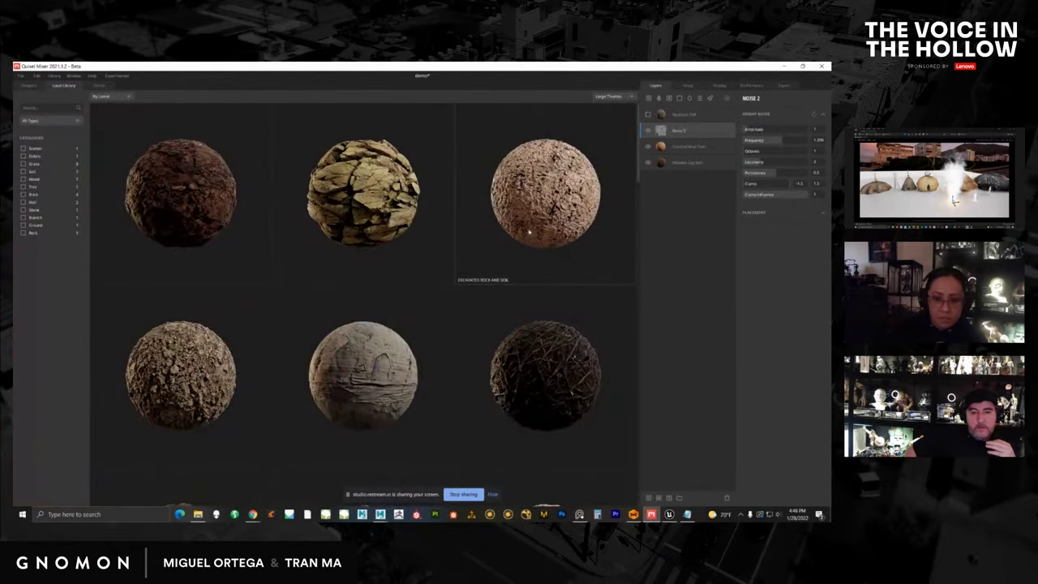
pyautogui.click(205, 196)
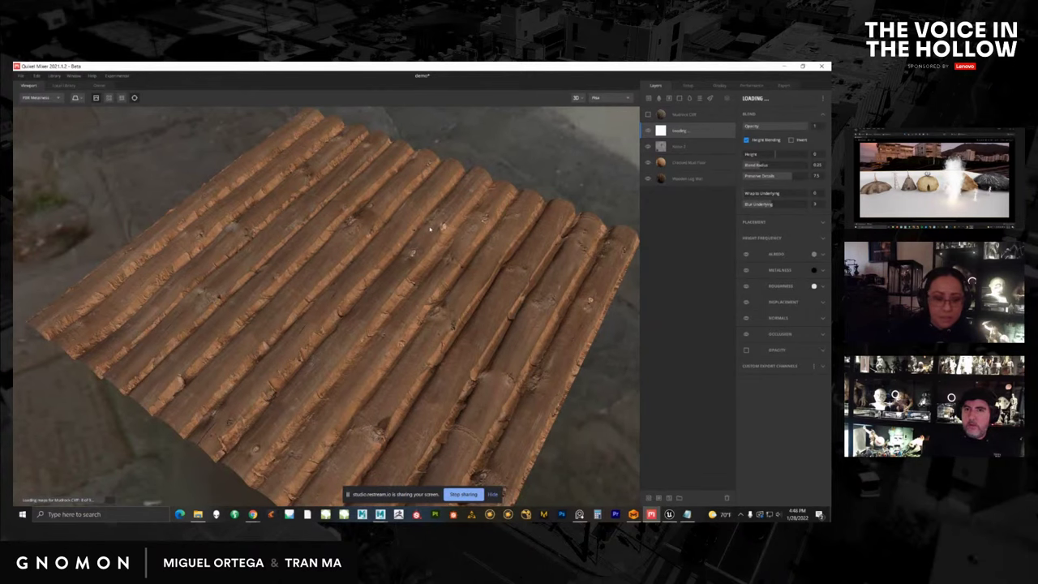
pyautogui.keyDown('alt'); pyautogui.moveTo(430, 229); pyautogui.dragTo(426, 294); pyautogui.keyUp('alt')
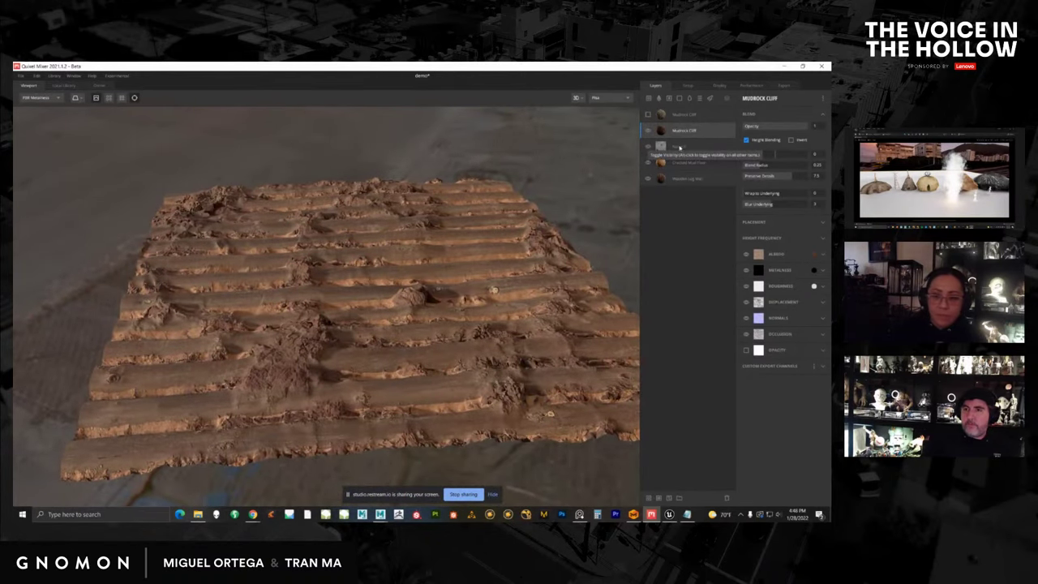
# Increase the Noise 2 layer's amplitude to bend the logs moderately and inspect how the mud clumps respond.
pyautogui.click(679, 146)
pyautogui.moveTo(760, 131); pyautogui.dragTo(758, 132)
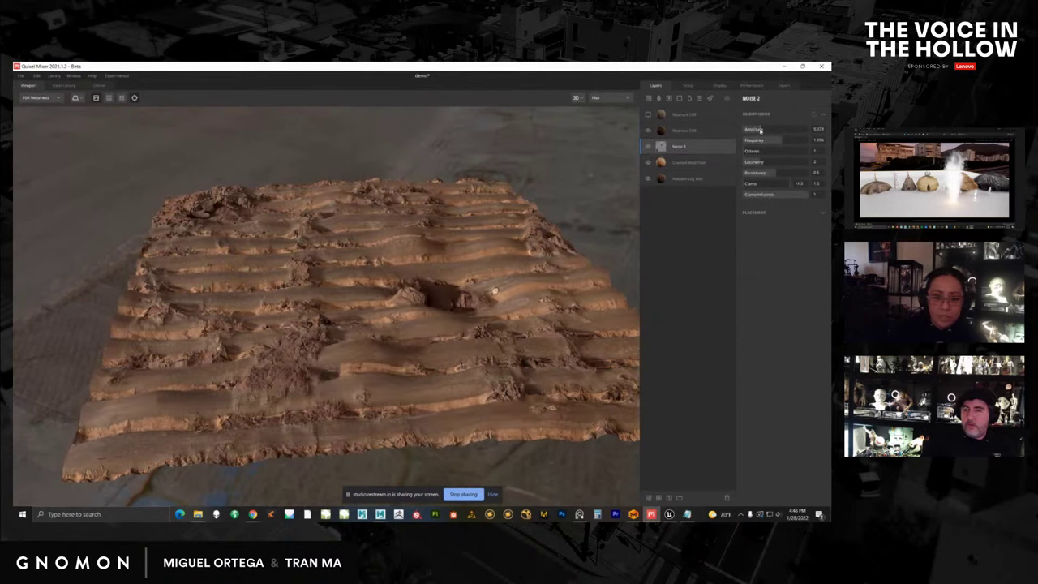
pyautogui.keyDown('alt'); pyautogui.moveTo(402, 263); pyautogui.dragTo(476, 251); pyautogui.keyUp('alt')
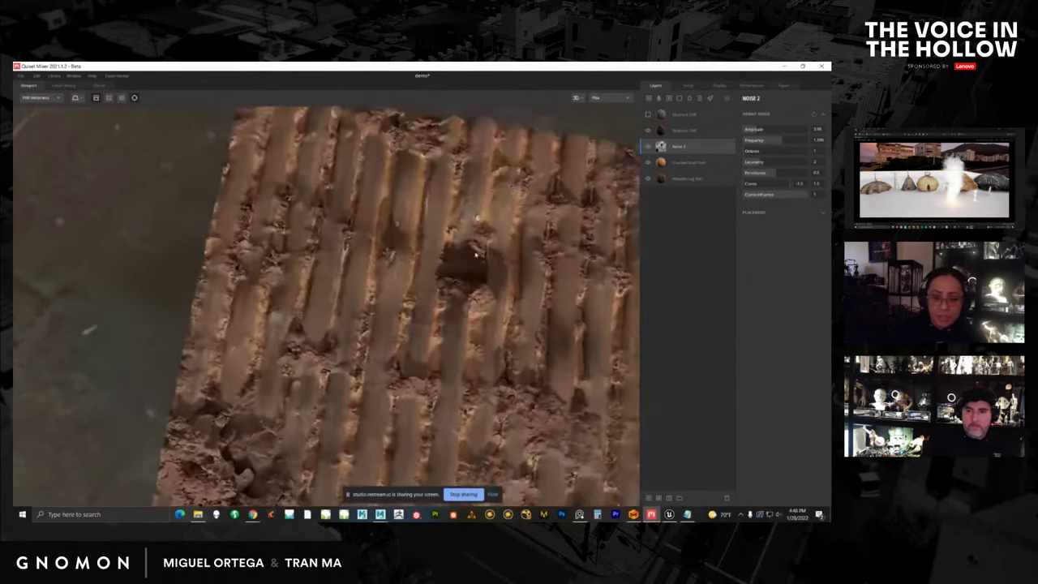
pyautogui.keyDown('alt'); pyautogui.moveTo(475, 250); pyautogui.dragTo(446, 226, button='middle'); pyautogui.keyUp('alt')
pyautogui.keyDown('alt'); pyautogui.moveTo(446, 226); pyautogui.dragTo(406, 243, button='right'); pyautogui.keyUp('alt')
pyautogui.keyDown('alt'); pyautogui.moveTo(405, 243); pyautogui.dragTo(422, 226); pyautogui.keyUp('alt')
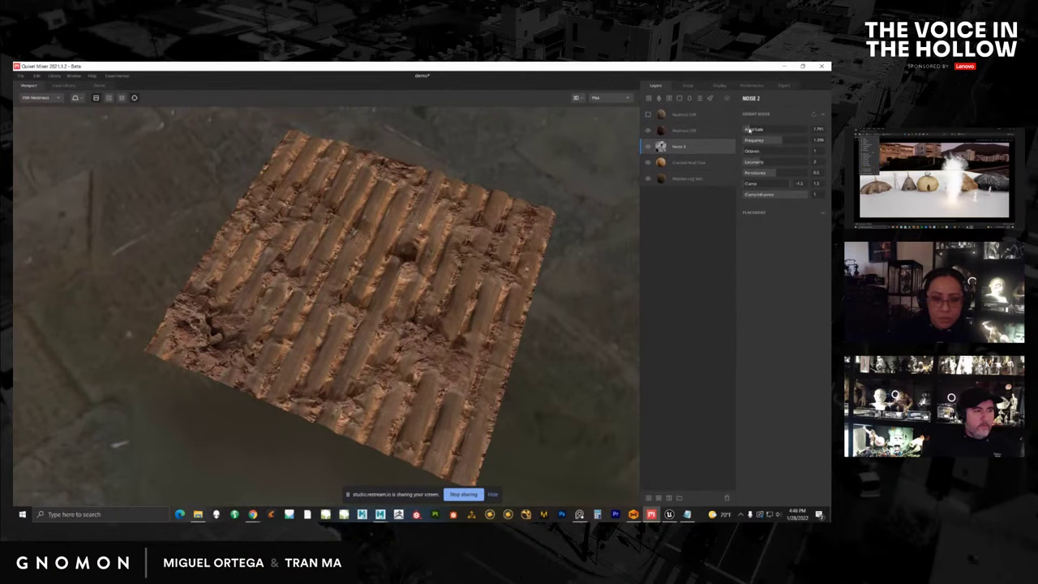
# Select the new Mudrock Cliff layer and compare the surface with Noise 2 shown and hidden, leaving the noise hidden.
pyautogui.click(684, 130)
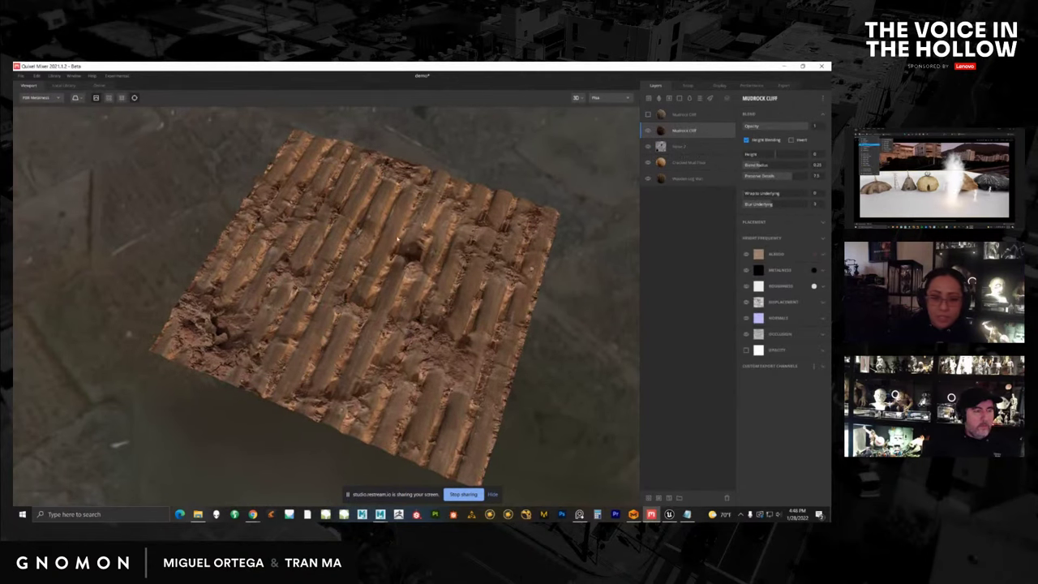
pyautogui.keyDown('alt'); pyautogui.moveTo(398, 239); pyautogui.dragTo(429, 236, button='right'); pyautogui.keyUp('alt')
pyautogui.keyDown('alt'); pyautogui.moveTo(430, 237); pyautogui.dragTo(318, 204); pyautogui.keyUp('alt')
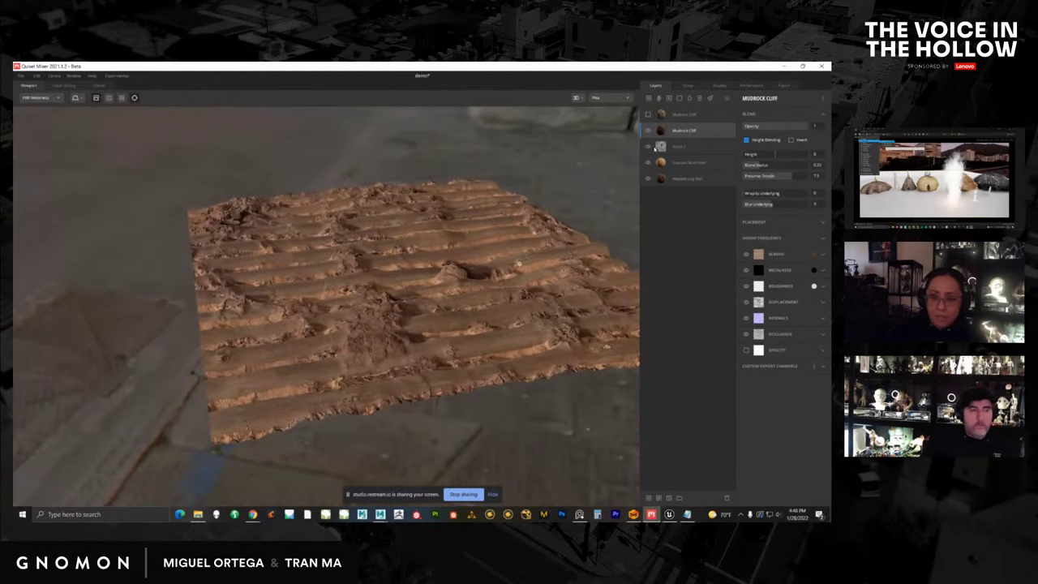
pyautogui.click(647, 147)
pyautogui.click(647, 148)
pyautogui.scroll(3, 433, 297)
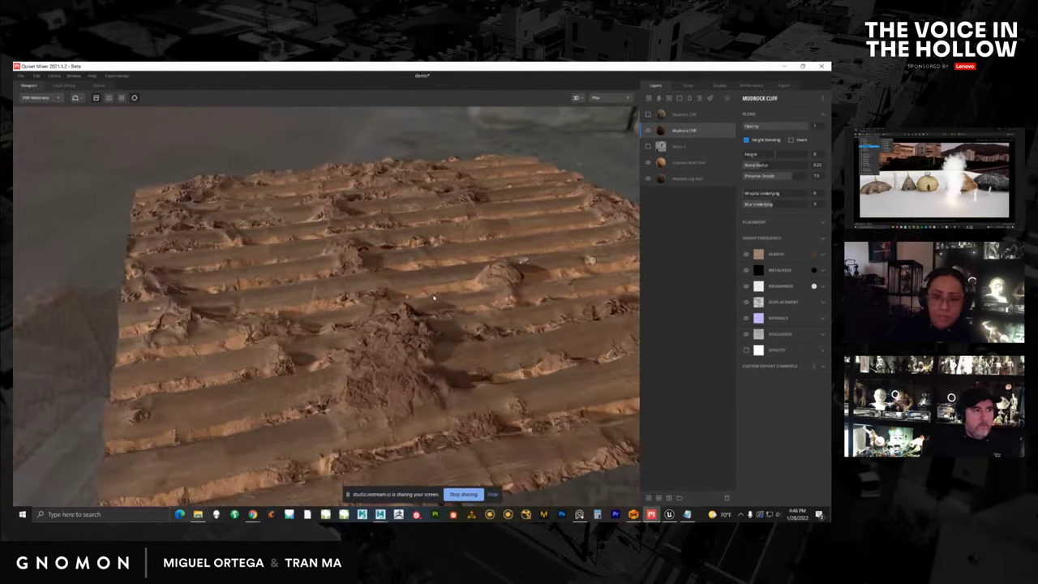
# Raise the Mudrock Cliff layer's blend height until it covers the logs, and set its tiling repetitions to 2 in X and Y.
pyautogui.moveTo(776, 154); pyautogui.dragTo(790, 155)
pyautogui.keyDown('alt'); pyautogui.moveTo(479, 237); pyautogui.dragTo(367, 274); pyautogui.keyUp('alt')
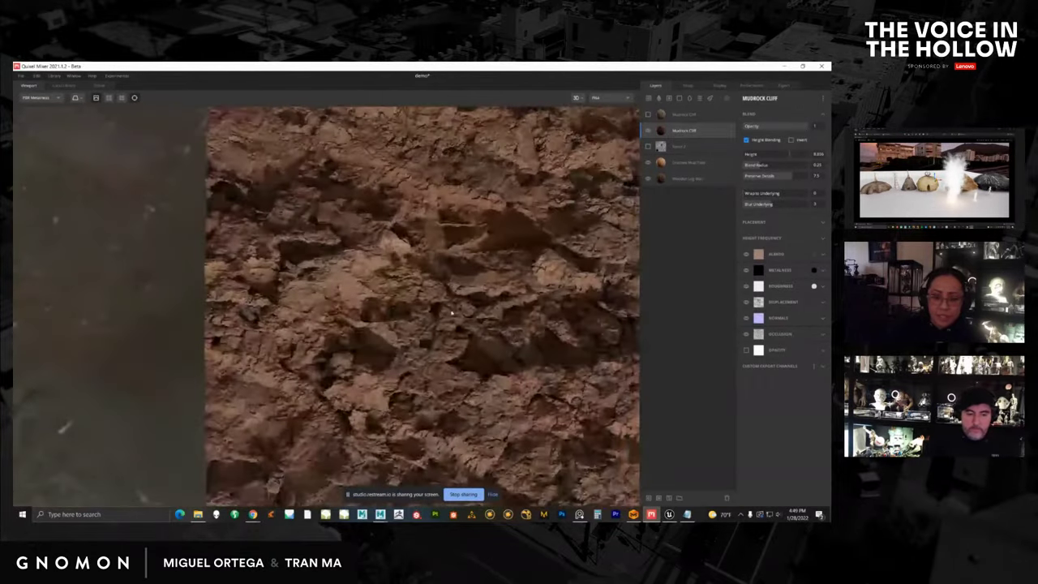
pyautogui.scroll(-3, 368, 274)
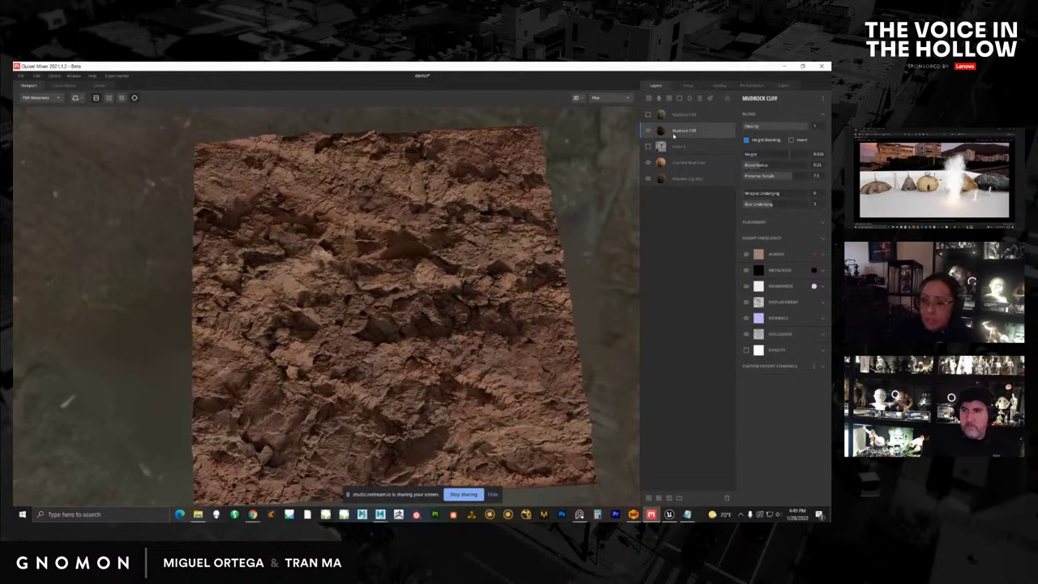
pyautogui.click(820, 225)
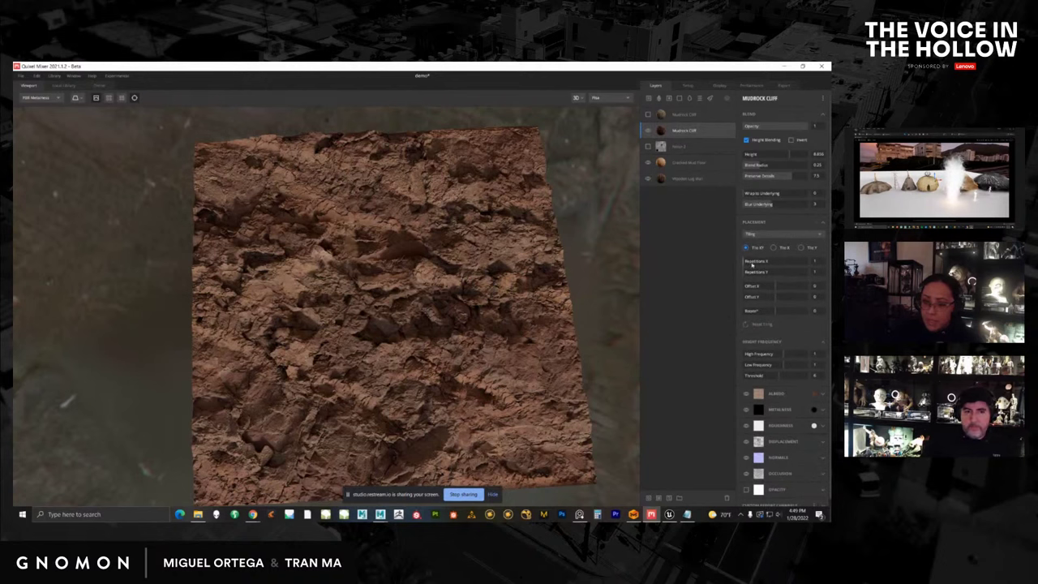
pyautogui.moveTo(747, 262); pyautogui.dragTo(750, 273)
pyautogui.keyDown('alt'); pyautogui.moveTo(522, 295); pyautogui.dragTo(466, 278); pyautogui.keyUp('alt')
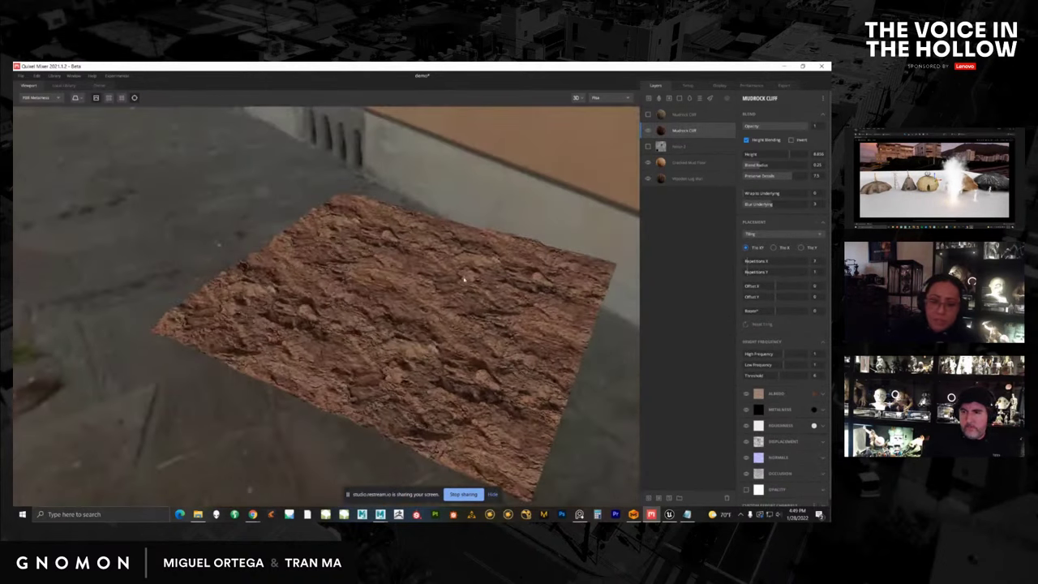
pyautogui.keyDown('alt'); pyautogui.moveTo(465, 279); pyautogui.dragTo(488, 290, button='right'); pyautogui.keyUp('alt')
pyautogui.moveTo(488, 291); pyautogui.dragTo(608, 213)
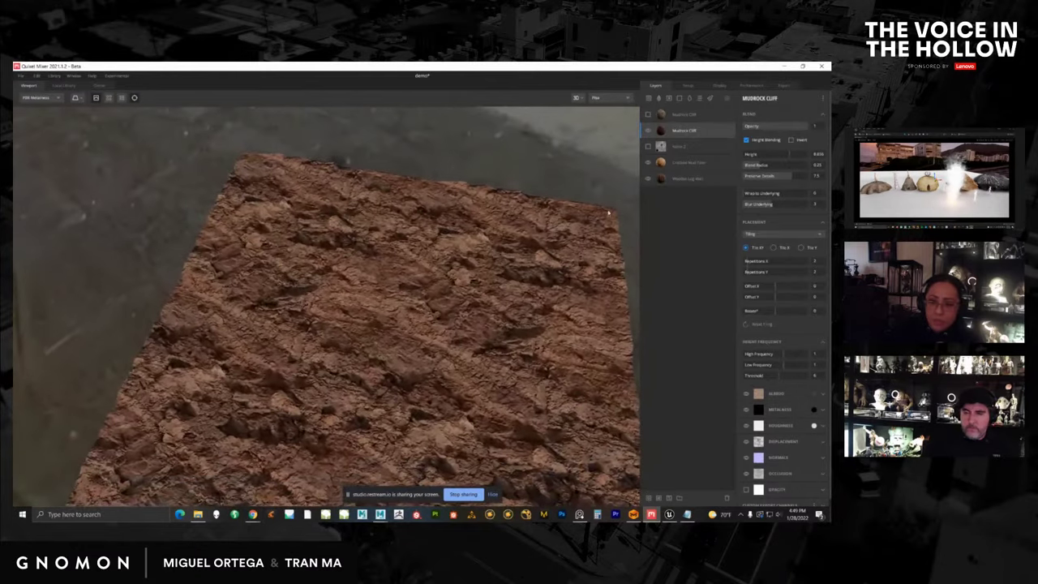
# Lower the Mudrock Cliff layer's blend height to about 1.1 and compare the mud coverage with Noise 2 hidden and shown.
pyautogui.moveTo(790, 154); pyautogui.dragTo(777, 154)
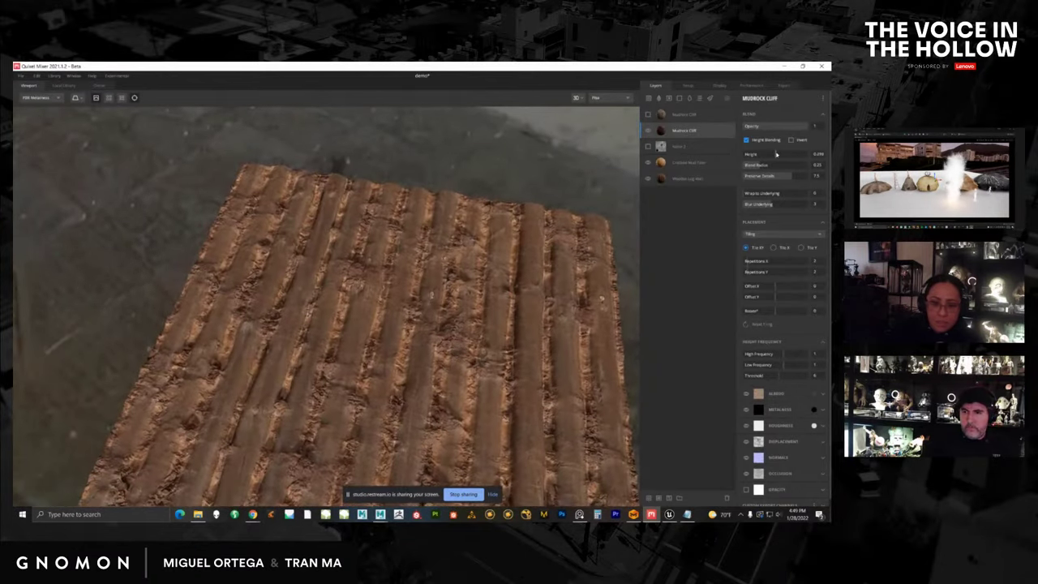
pyautogui.click(648, 150)
pyautogui.scroll(-3, 596, 215)
pyautogui.moveTo(596, 215); pyautogui.dragTo(623, 153)
pyautogui.click(648, 147)
pyautogui.click(648, 147)
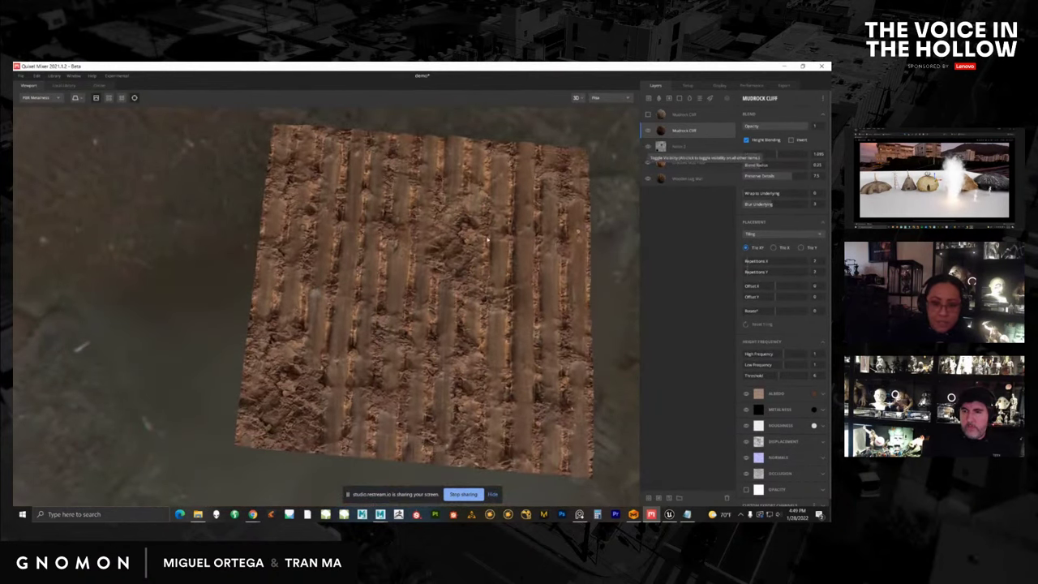
pyautogui.moveTo(394, 263); pyautogui.dragTo(405, 273)
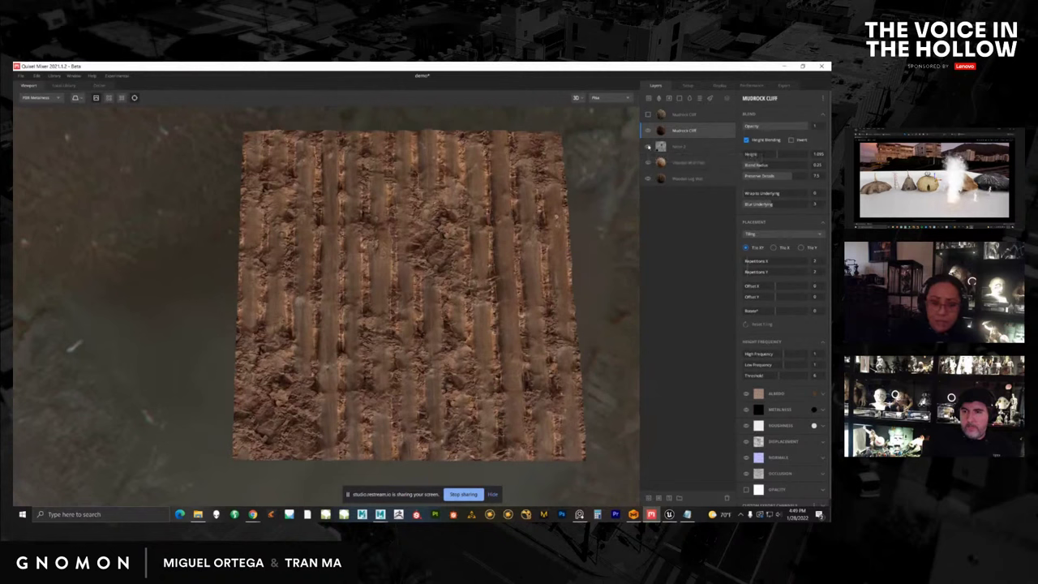
# Adjust the Noise 2 layer's frequency and amplitude, reselect the lower Mudrock Cliff layer and inspect the mud distribution over the logs.
pyautogui.click(681, 147)
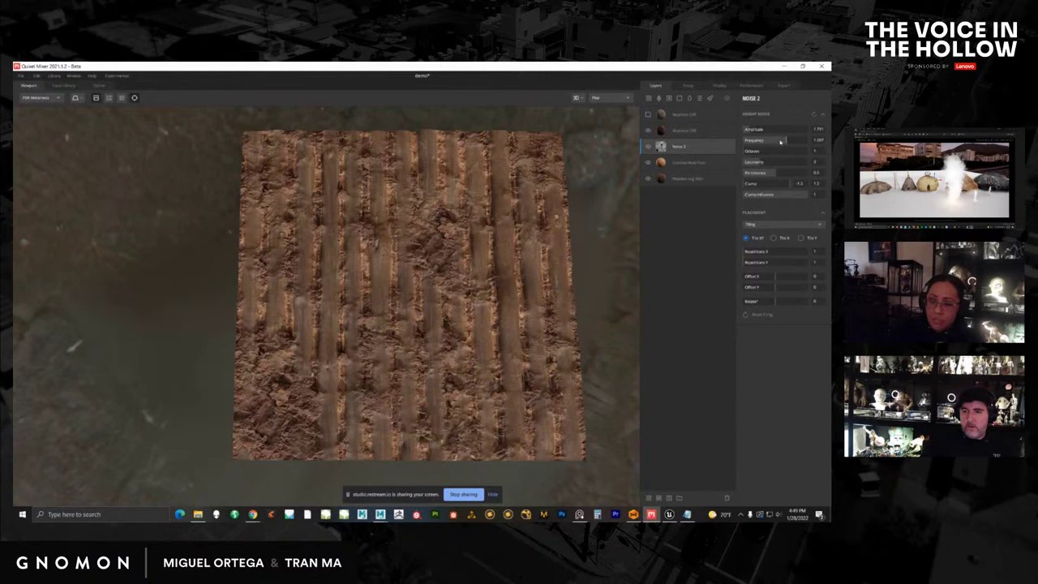
pyautogui.moveTo(781, 141); pyautogui.dragTo(751, 130)
pyautogui.keyDown('alt'); pyautogui.moveTo(495, 318); pyautogui.dragTo(365, 287); pyautogui.keyUp('alt')
pyautogui.scroll(1, 365, 287)
pyautogui.click(666, 132)
pyautogui.keyDown('alt'); pyautogui.moveTo(604, 324); pyautogui.dragTo(585, 345, button='middle'); pyautogui.keyUp('alt')
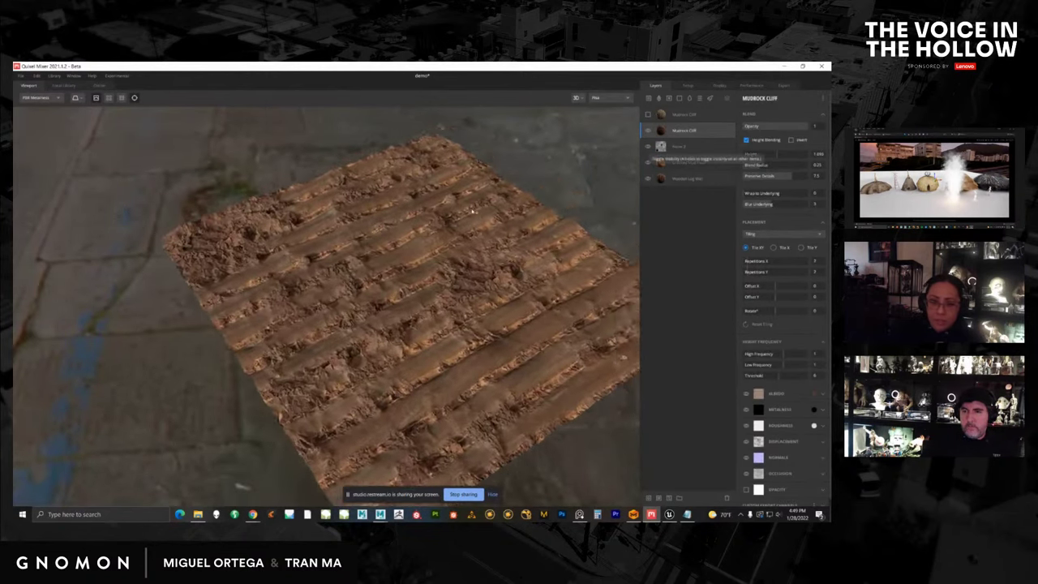
pyautogui.keyDown('alt'); pyautogui.moveTo(604, 353); pyautogui.dragTo(555, 339); pyautogui.keyUp('alt')
pyautogui.keyDown('alt'); pyautogui.moveTo(471, 239); pyautogui.dragTo(475, 249); pyautogui.keyUp('alt')
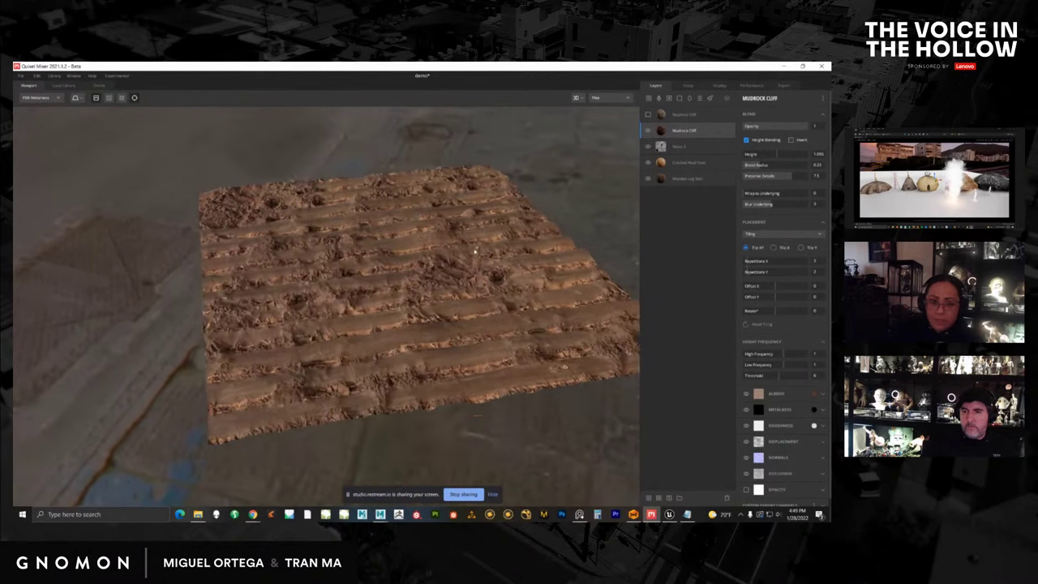
pyautogui.keyDown('alt'); pyautogui.moveTo(476, 250); pyautogui.dragTo(472, 270, button='middle'); pyautogui.keyUp('alt')
# Cover the logs by raising Mudrock Cliff's blend height, and set its high frequency to 1.174 and low frequency to 0.841.
pyautogui.moveTo(779, 154); pyautogui.dragTo(789, 154)
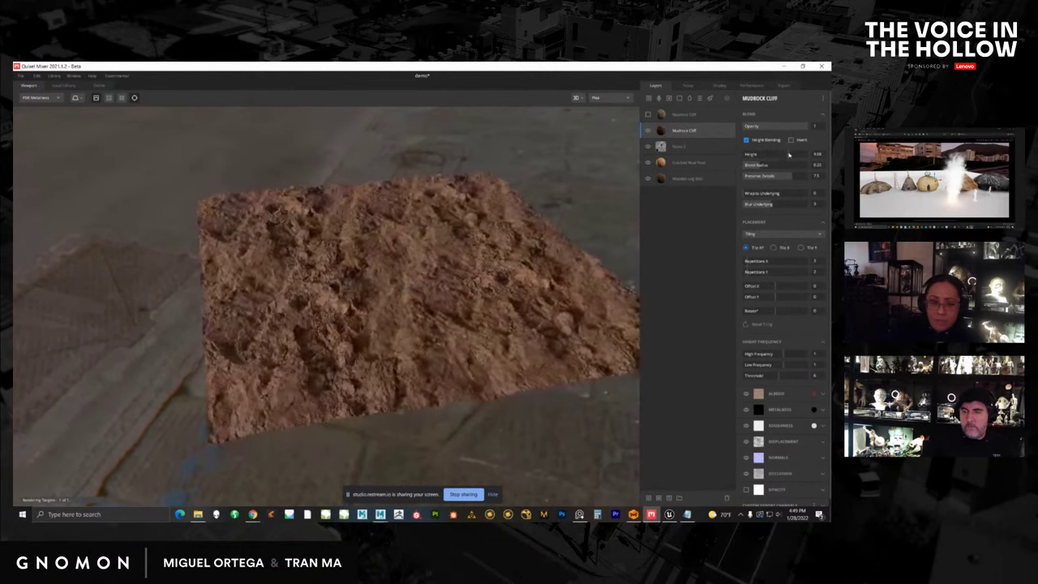
pyautogui.scroll(5, 552, 231)
pyautogui.keyDown('alt'); pyautogui.moveTo(519, 284); pyautogui.dragTo(432, 266); pyautogui.keyUp('alt')
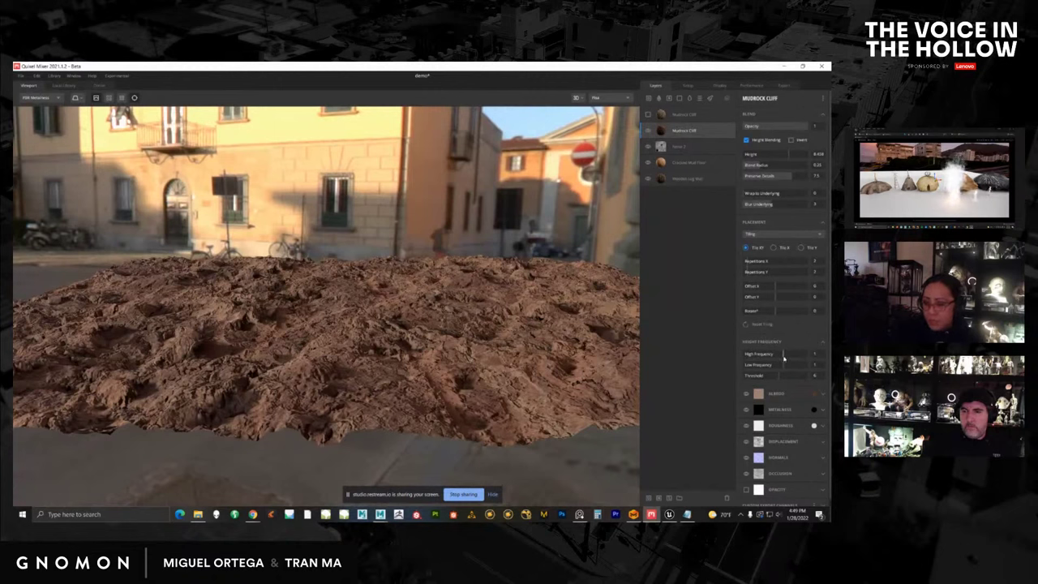
pyautogui.moveTo(799, 355); pyautogui.dragTo(785, 354)
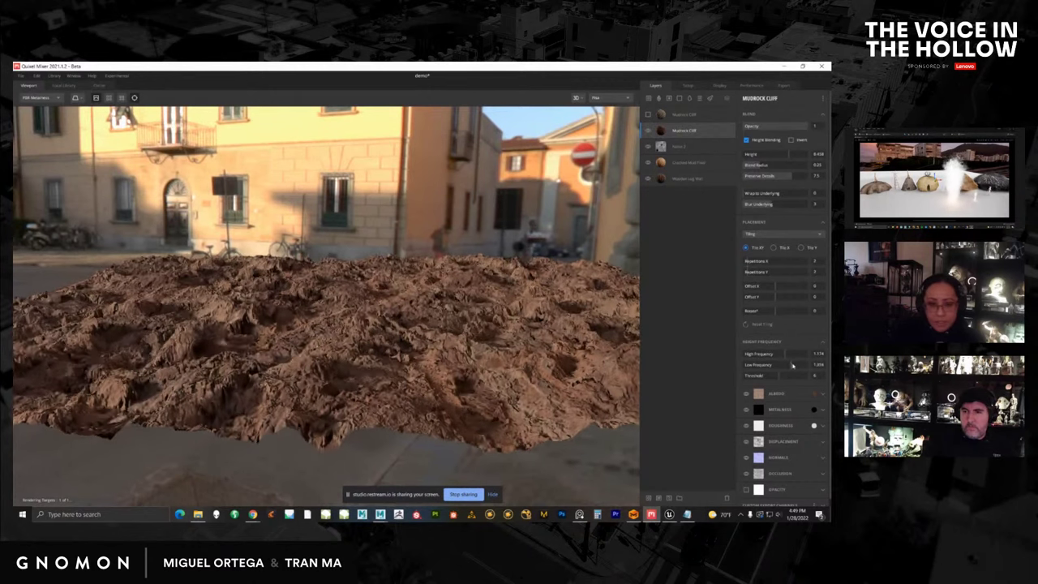
pyautogui.moveTo(783, 366)
pyautogui.mouseDown()
pyautogui.moveTo(793, 365)
pyautogui.moveTo(782, 366)
pyautogui.mouseUp()
pyautogui.keyDown('alt'); pyautogui.moveTo(551, 313); pyautogui.dragTo(371, 303); pyautogui.keyUp('alt')
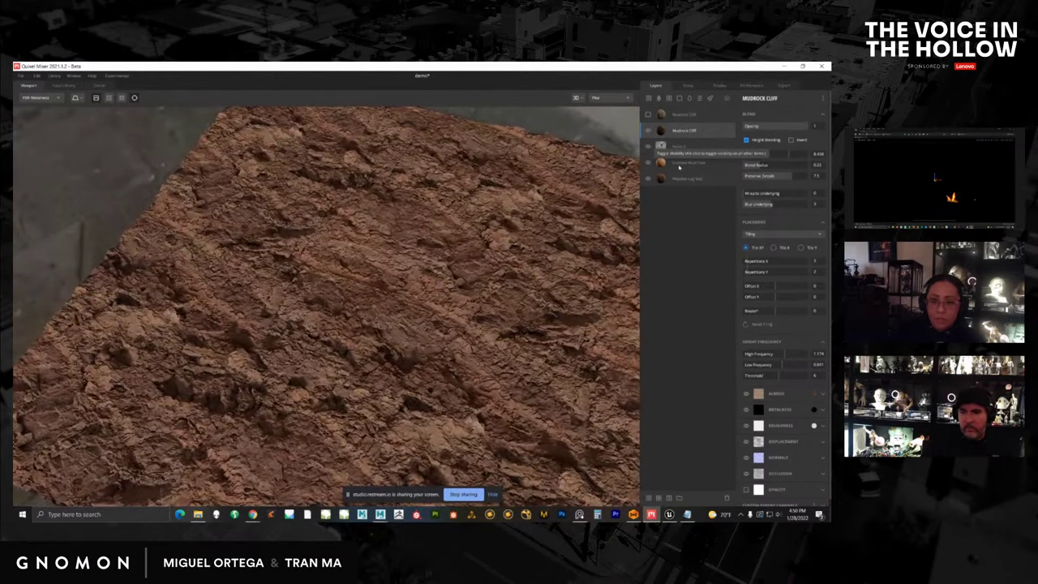
# Lower the Mudrock Cliff blend height to about 0.5 to reveal the logs, and compare the surface with Noise 2 hidden and shown.
pyautogui.moveTo(788, 154); pyautogui.dragTo(776, 155)
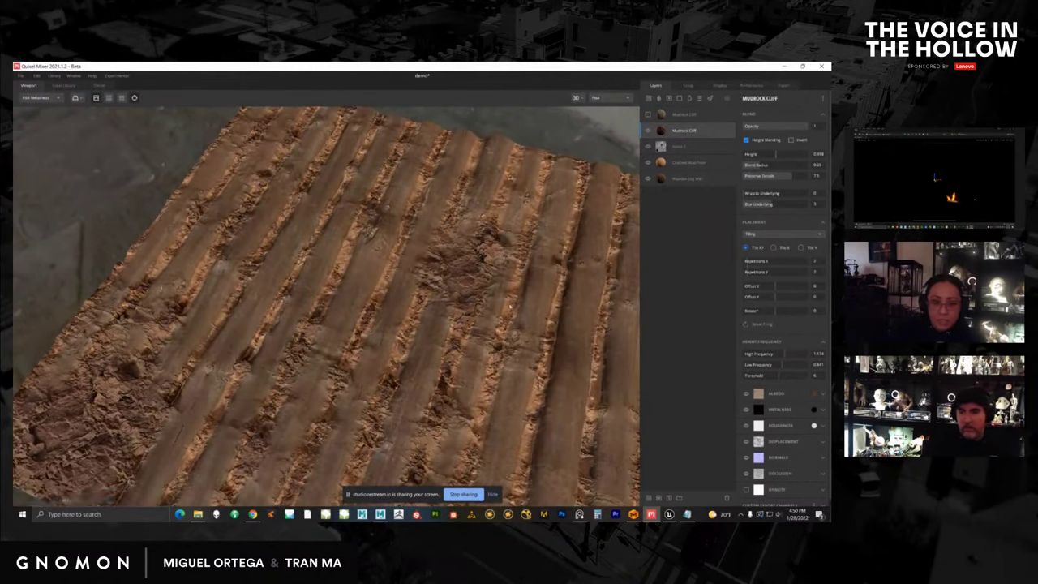
pyautogui.scroll(-3, 560, 218)
pyautogui.keyDown('alt'); pyautogui.moveTo(559, 217); pyautogui.dragTo(545, 224); pyautogui.keyUp('alt')
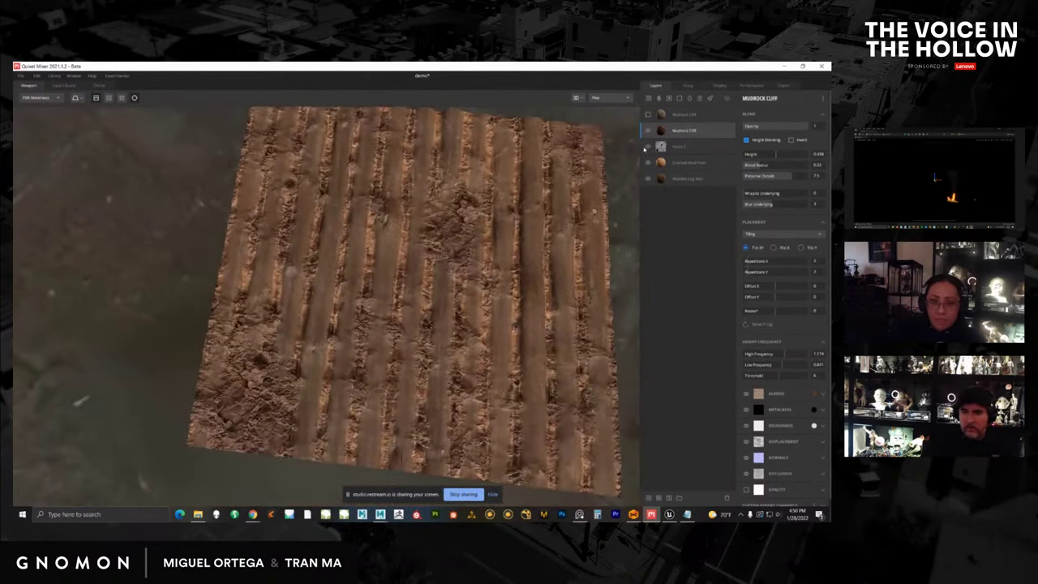
pyautogui.click(649, 147)
pyautogui.click(649, 148)
pyautogui.scroll(-2, 454, 231)
pyautogui.keyDown('alt'); pyautogui.moveTo(454, 231); pyautogui.dragTo(422, 252); pyautogui.keyUp('alt')
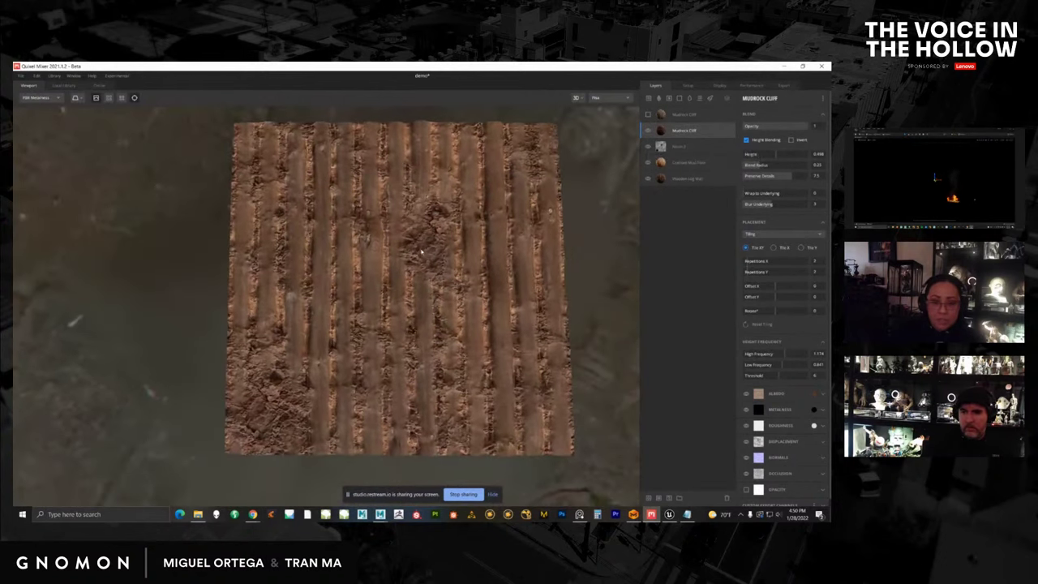
# Change the Mudrock Cliff layer's albedo tint to a lighter brown and inspect the recoloured mud on the logs.
pyautogui.click(814, 393)
pyautogui.moveTo(448, 225); pyautogui.dragTo(527, 258)
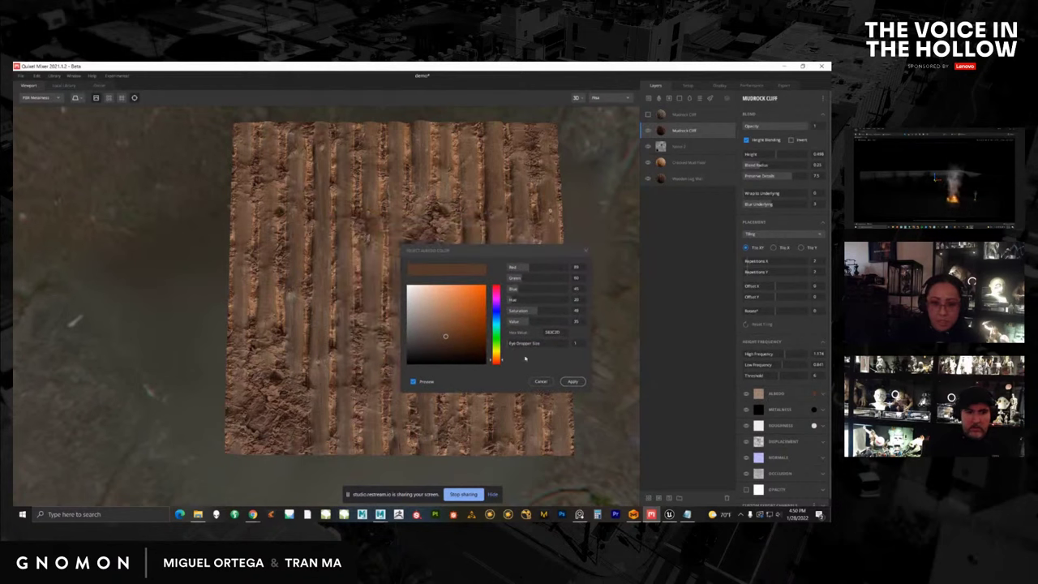
pyautogui.click(464, 156)
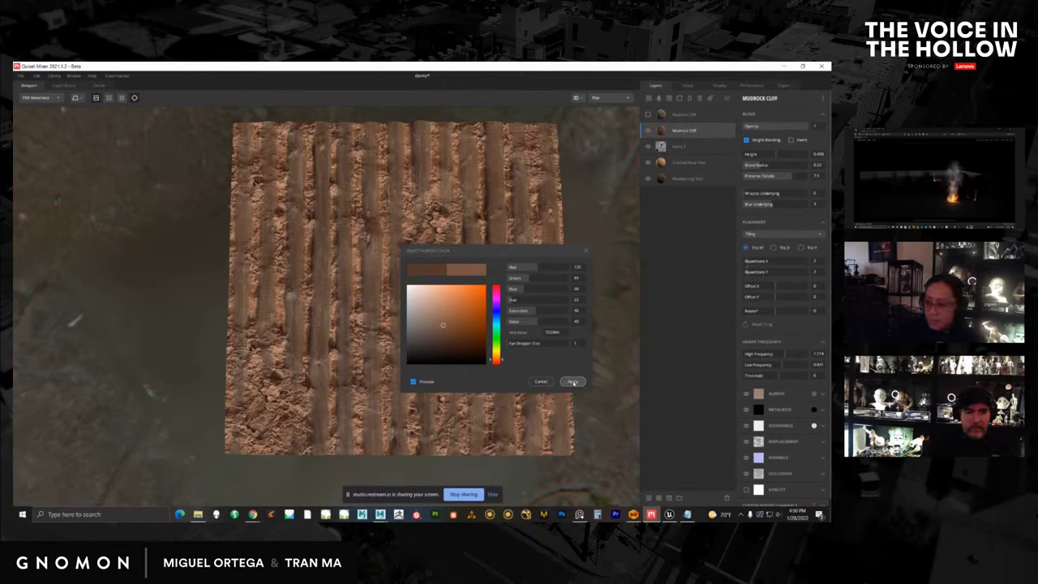
pyautogui.click(573, 382)
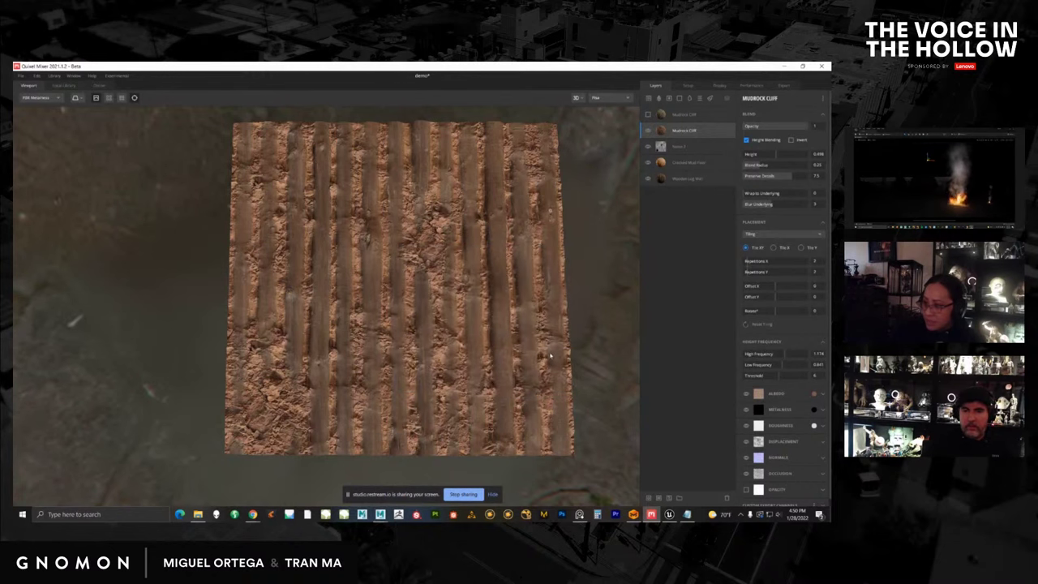
pyautogui.keyDown('alt'); pyautogui.moveTo(512, 310); pyautogui.dragTo(510, 338, button='middle'); pyautogui.keyUp('alt')
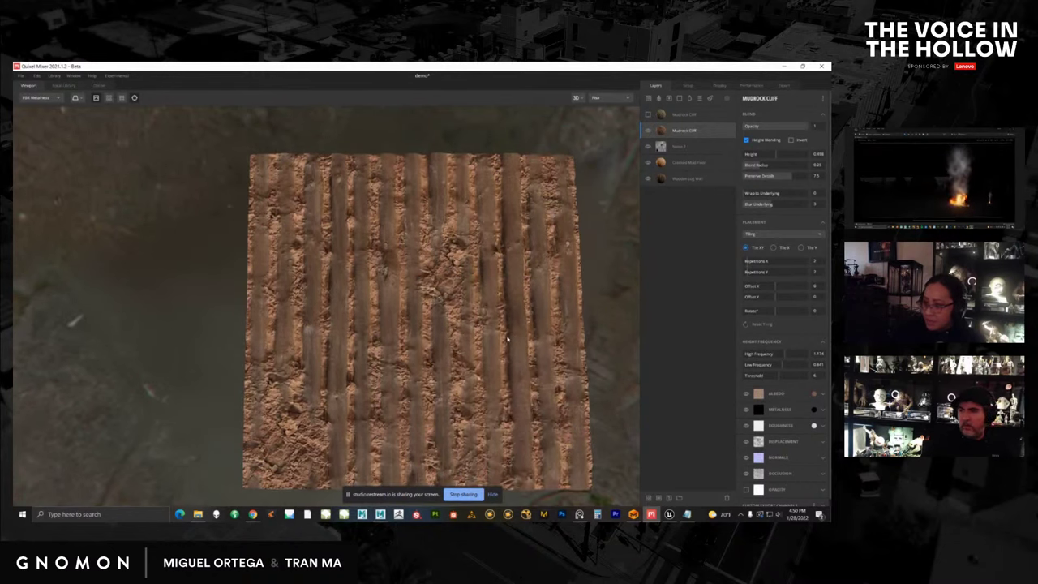
pyautogui.keyDown('alt'); pyautogui.moveTo(510, 338); pyautogui.dragTo(348, 292); pyautogui.keyUp('alt')
pyautogui.scroll(6, 466, 340)
pyautogui.scroll(-5, 340, 318)
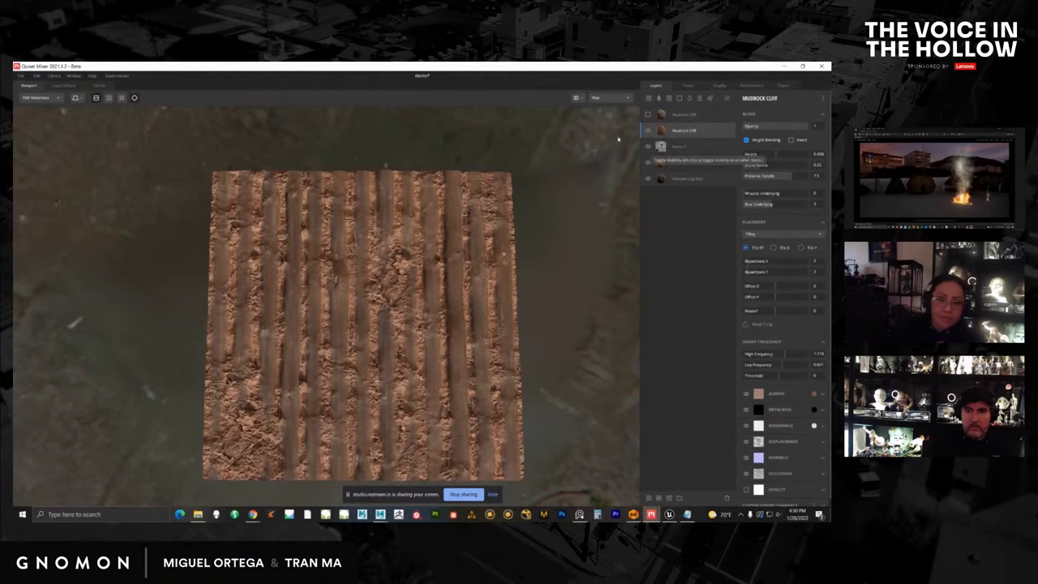
# Add the Wooden Log Wall surface from the local library as a new layer above the lower Mudrock Cliff layer.
pyautogui.click(64, 85)
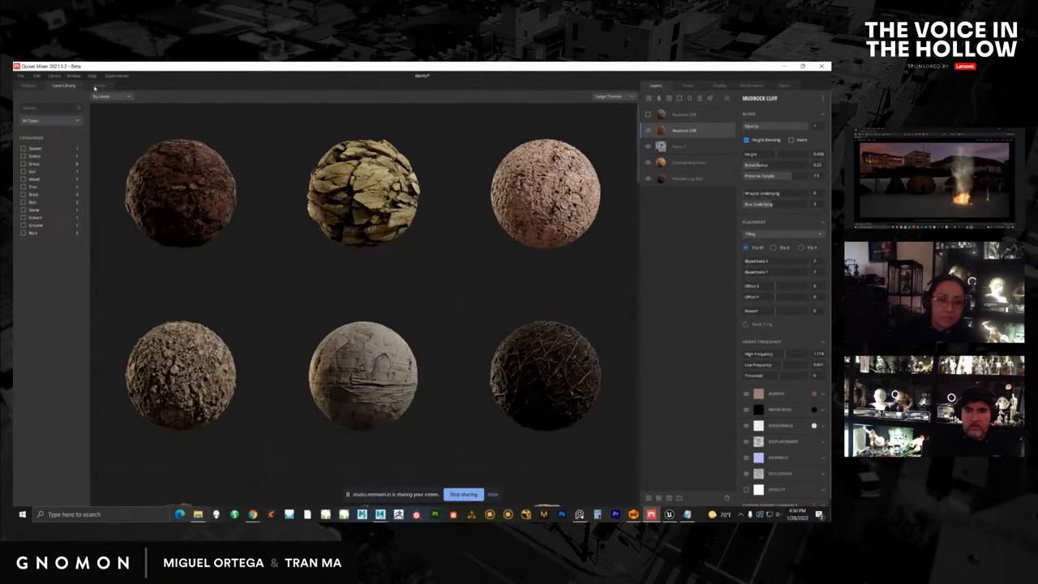
pyautogui.scroll(-5, 627, 235)
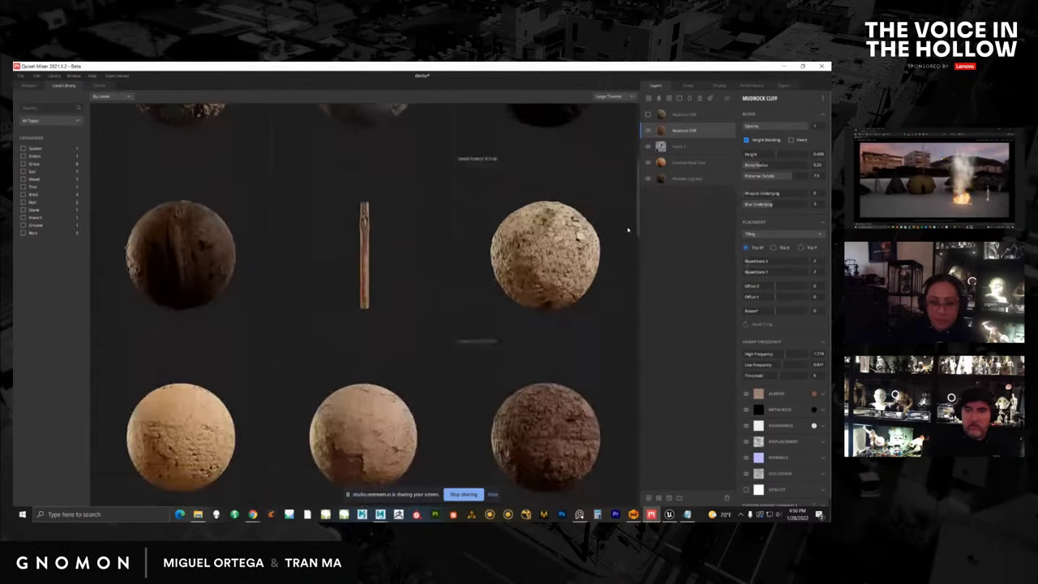
pyautogui.scroll(-10, 620, 297)
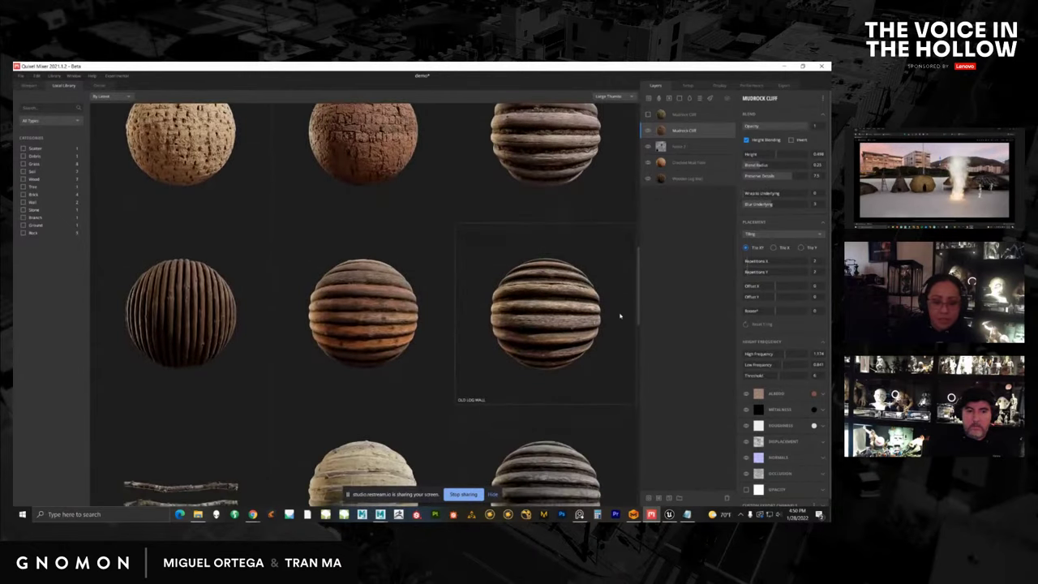
pyautogui.scroll(-1, 624, 327)
pyautogui.scroll(-2, 625, 330)
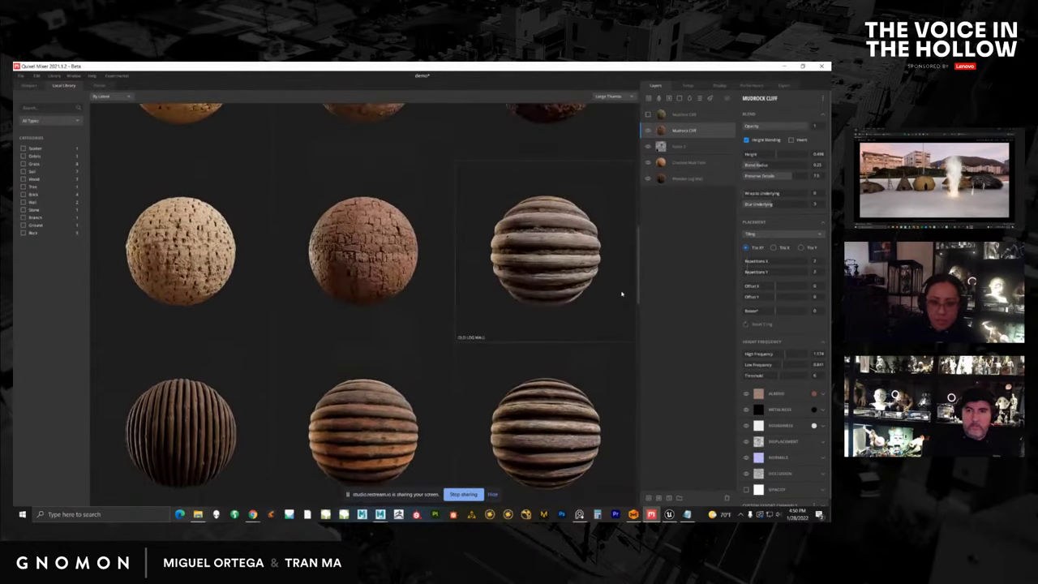
pyautogui.scroll(-2, 633, 353)
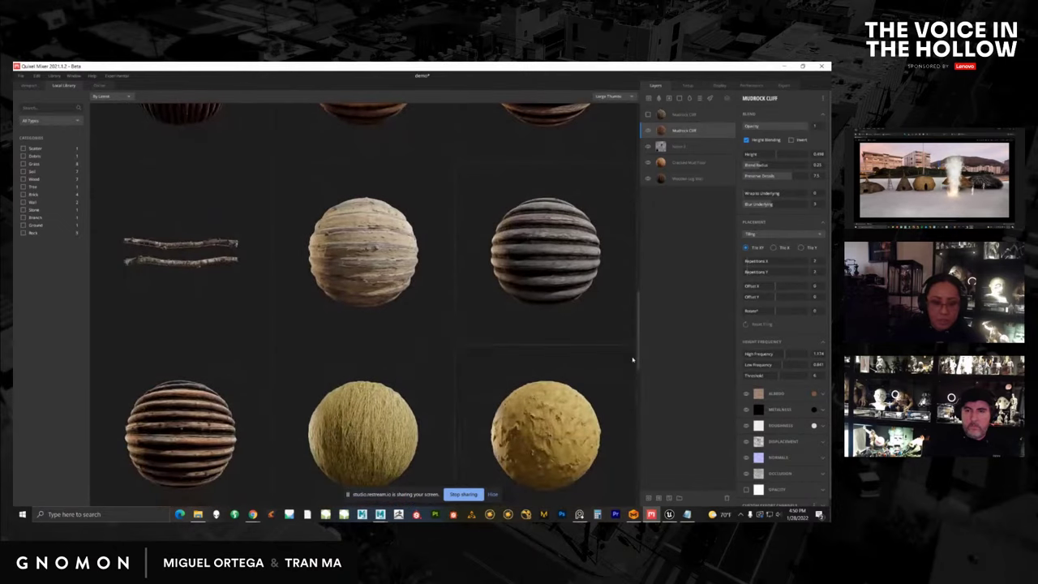
pyautogui.click(163, 395)
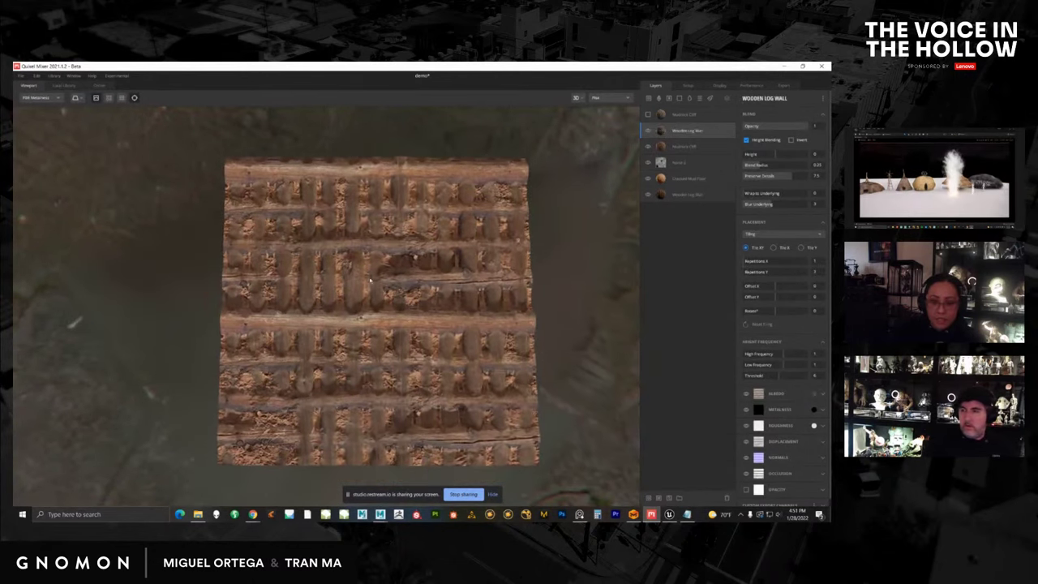
# Increase the new Wooden Log Wall layer's tiling repetitions in X and Y and inspect the log lattice.
pyautogui.scroll(2, 371, 280)
pyautogui.keyDown('alt'); pyautogui.moveTo(417, 248); pyautogui.dragTo(398, 260); pyautogui.keyUp('alt')
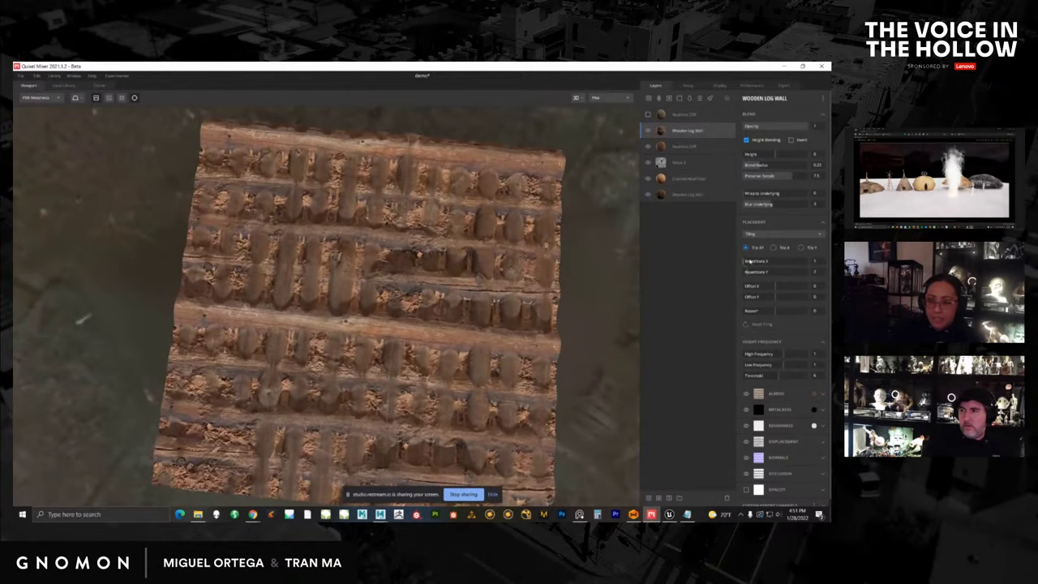
pyautogui.moveTo(750, 261)
pyautogui.mouseDown()
pyautogui.moveTo(760, 262)
pyautogui.moveTo(748, 273)
pyautogui.mouseUp()
pyautogui.keyDown('alt'); pyautogui.moveTo(533, 304); pyautogui.dragTo(438, 174); pyautogui.keyUp('alt')
pyautogui.moveTo(429, 252); pyautogui.dragTo(506, 250)
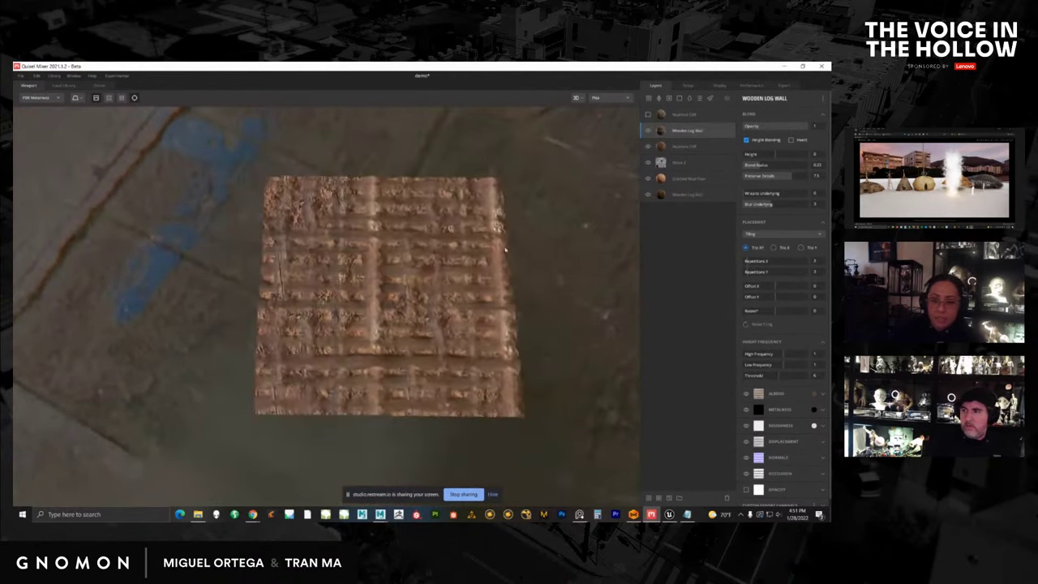
# Add a paint mask to the upper Wooden Log Wall layer and paint out most of its horizontal logs, keeping only a few crossbeams.
pyautogui.click(669, 498)
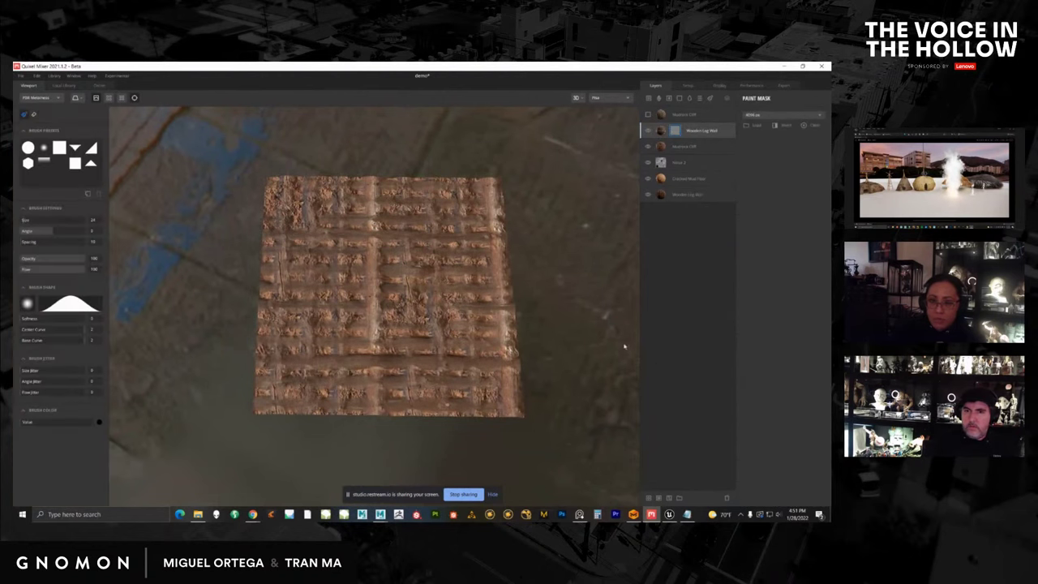
pyautogui.moveTo(445, 294)
pyautogui.keyDown('alt'); pyautogui.mouseDown()
pyautogui.moveTo(412, 284)
pyautogui.moveTo(308, 297)
pyautogui.moveTo(384, 311)
pyautogui.moveTo(379, 323)
pyautogui.moveTo(347, 315)
pyautogui.mouseUp(); pyautogui.keyUp('alt')
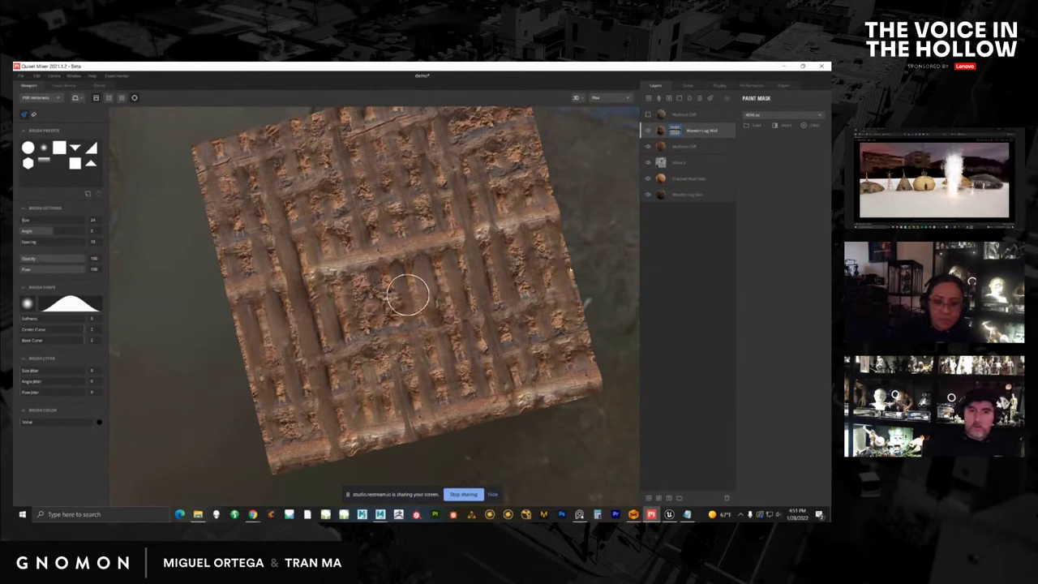
pyautogui.keyDown('alt'); pyautogui.moveTo(360, 378); pyautogui.dragTo(382, 374); pyautogui.keyUp('alt')
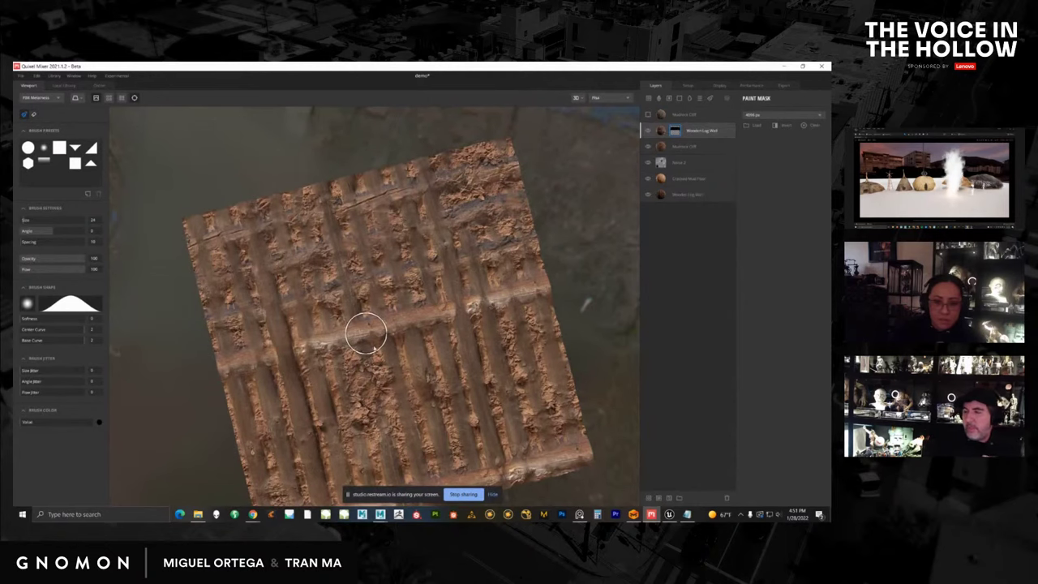
pyautogui.keyDown('alt'); pyautogui.moveTo(365, 332); pyautogui.dragTo(320, 283); pyautogui.keyUp('alt')
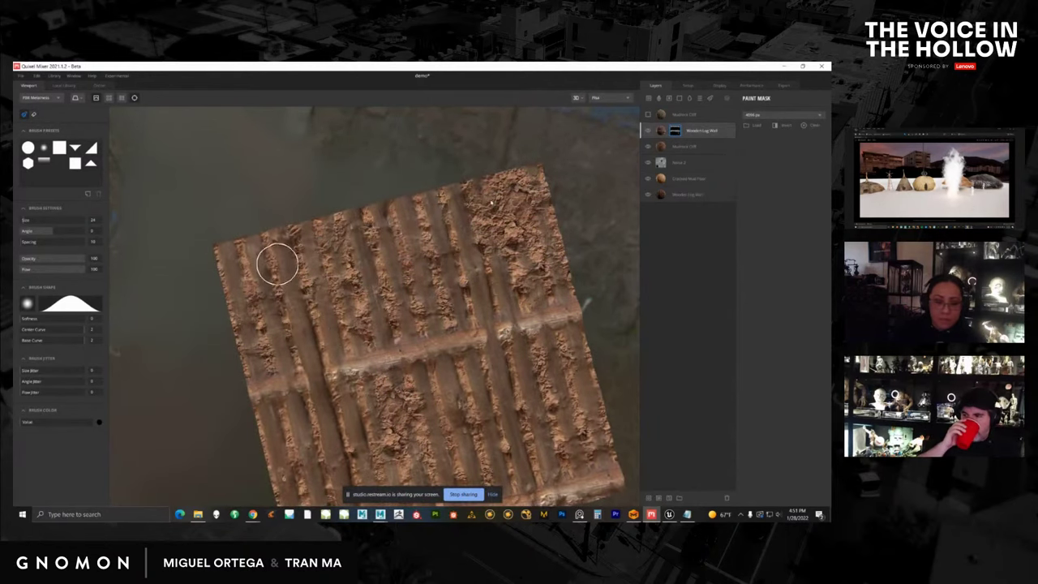
pyautogui.moveTo(188, 278)
pyautogui.keyDown('alt'); pyautogui.mouseDown()
pyautogui.moveTo(413, 320)
pyautogui.moveTo(486, 320)
pyautogui.moveTo(370, 278)
pyautogui.moveTo(378, 328)
pyautogui.moveTo(361, 268)
pyautogui.mouseUp(); pyautogui.keyUp('alt')
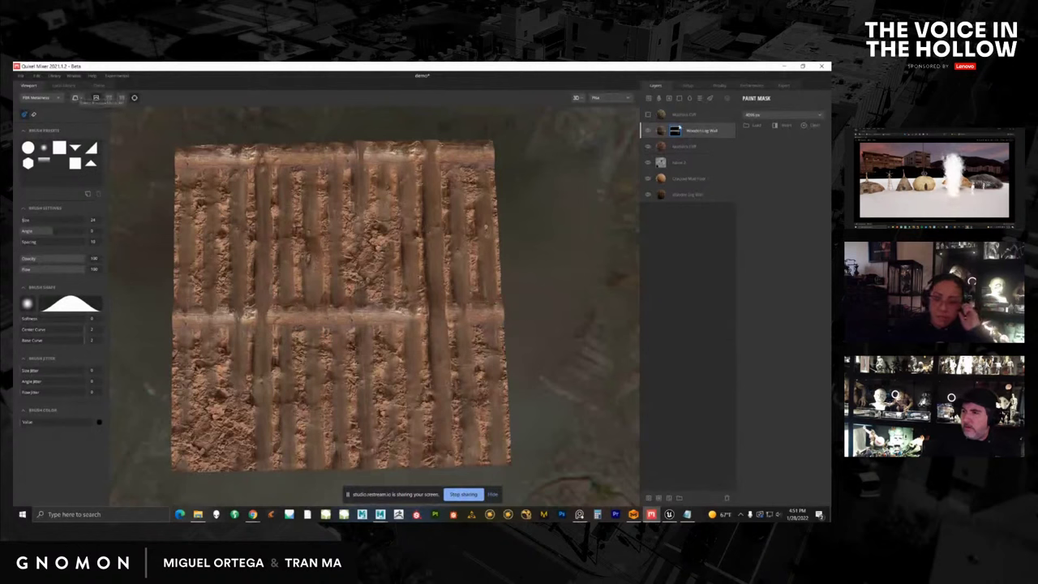
# Select the top Mudrock Cliff layer, open the export settings and set the texture resolution to 8192 px.
pyautogui.click(686, 115)
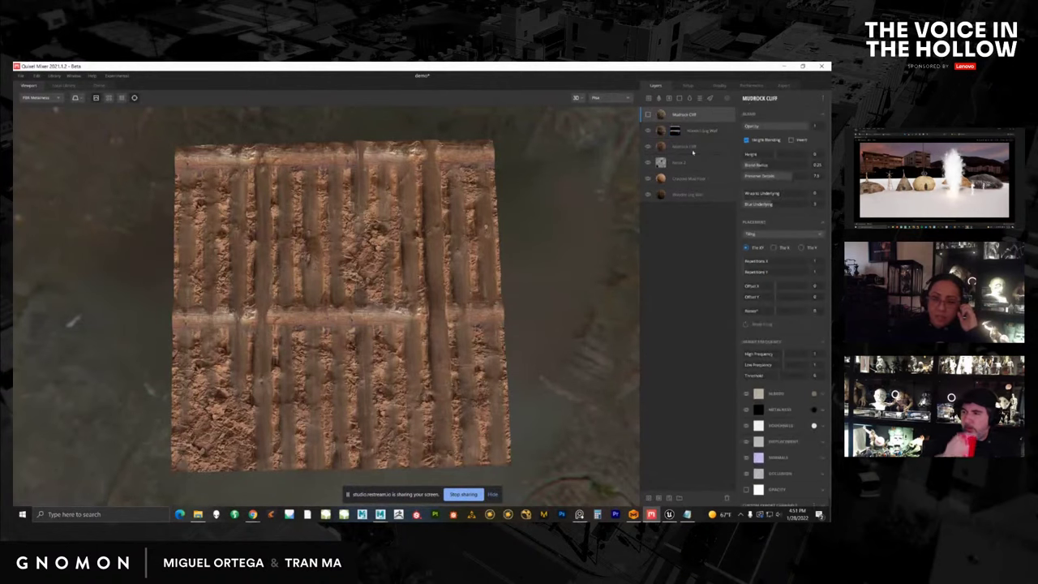
pyautogui.click(784, 86)
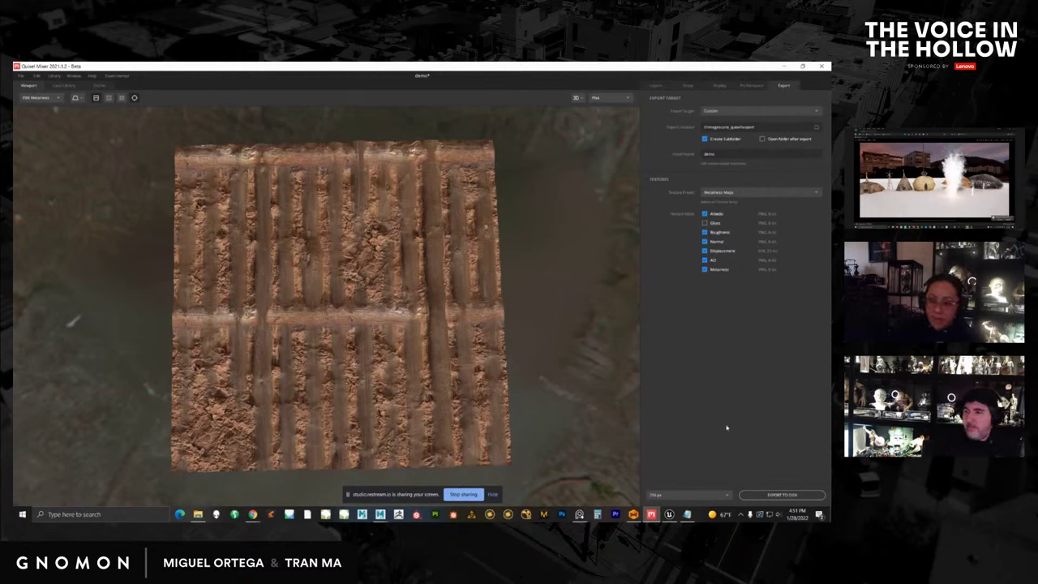
pyautogui.click(726, 495)
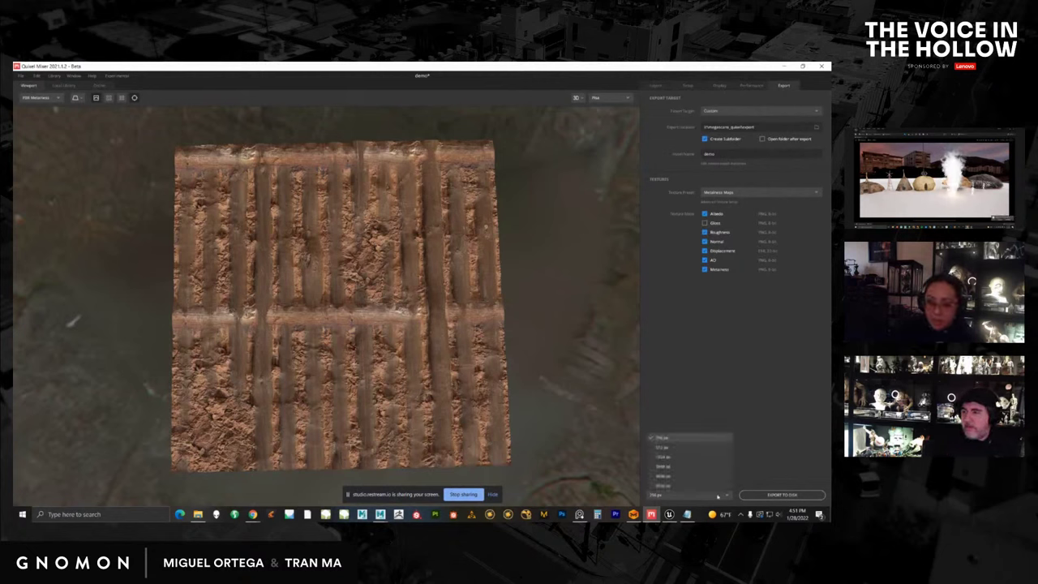
pyautogui.click(665, 485)
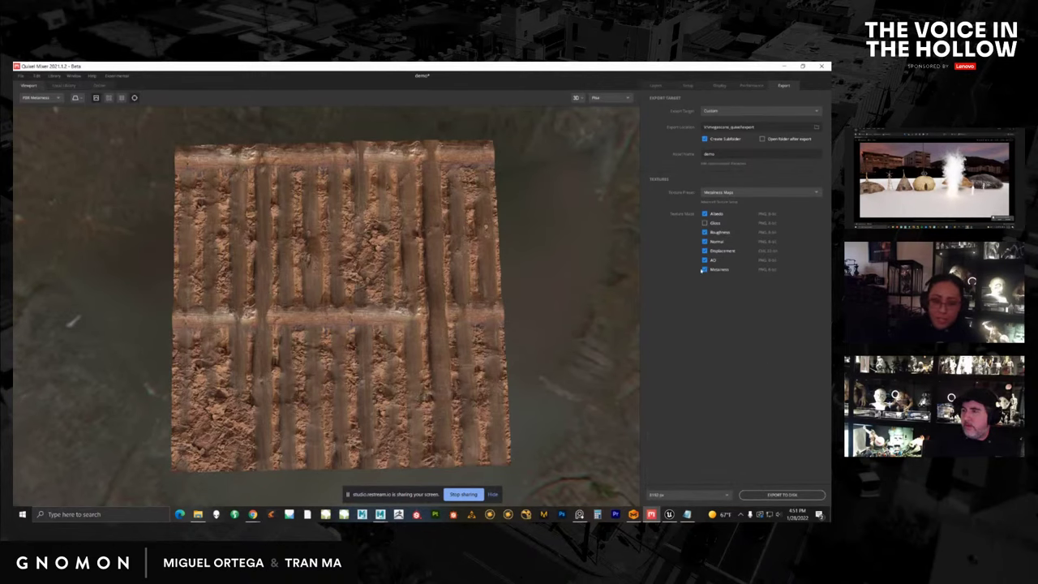
# Inspect the wall surface up close and at a grazing angle, comparing it with displacement preview disabled and enabled.
pyautogui.moveTo(447, 320); pyautogui.dragTo(469, 338, button='middle')
pyautogui.scroll(3, 469, 339)
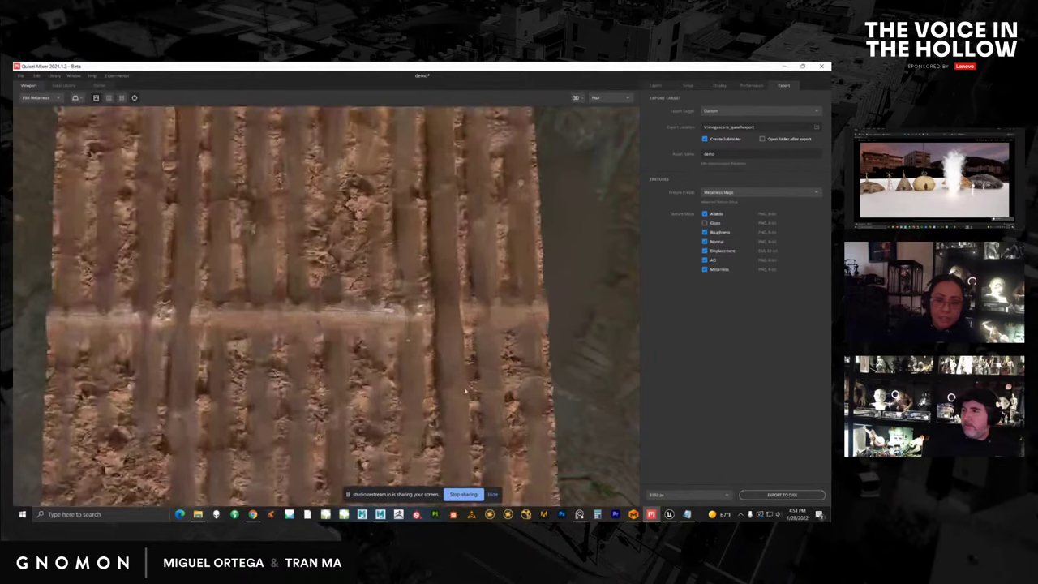
pyautogui.moveTo(465, 340); pyautogui.dragTo(249, 216)
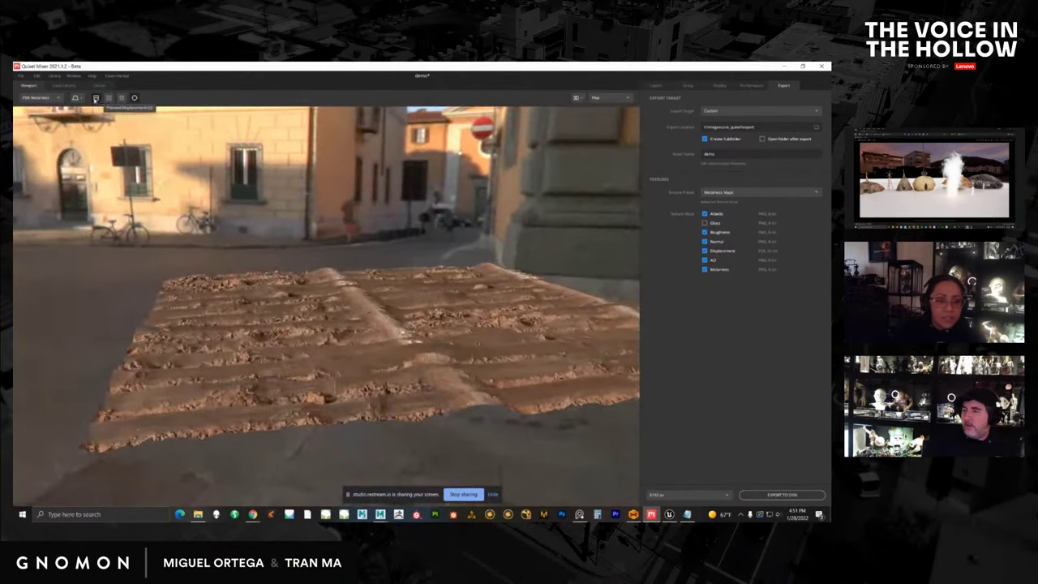
pyautogui.click(96, 99)
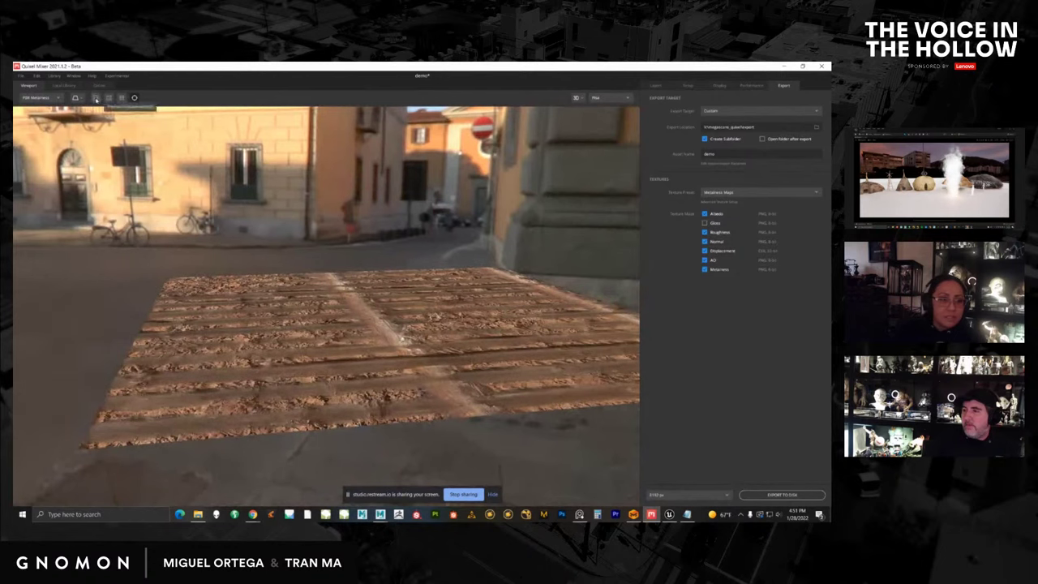
pyautogui.click(96, 100)
pyautogui.moveTo(479, 320); pyautogui.dragTo(330, 251)
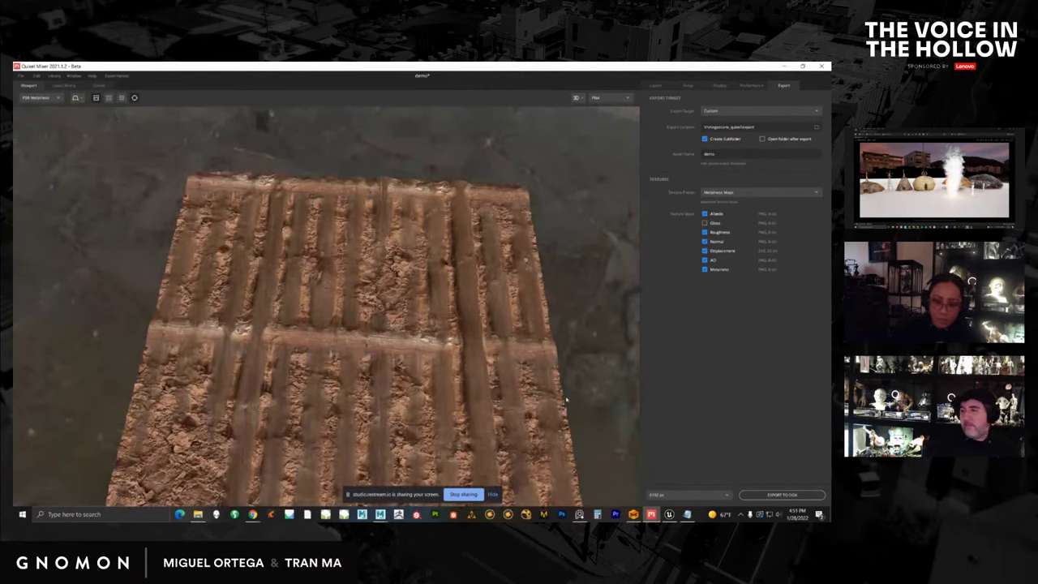
# Switch to Maya and examine the tentC_block hut model, finishing with nothing selected.
pyautogui.moveTo(380, 514)
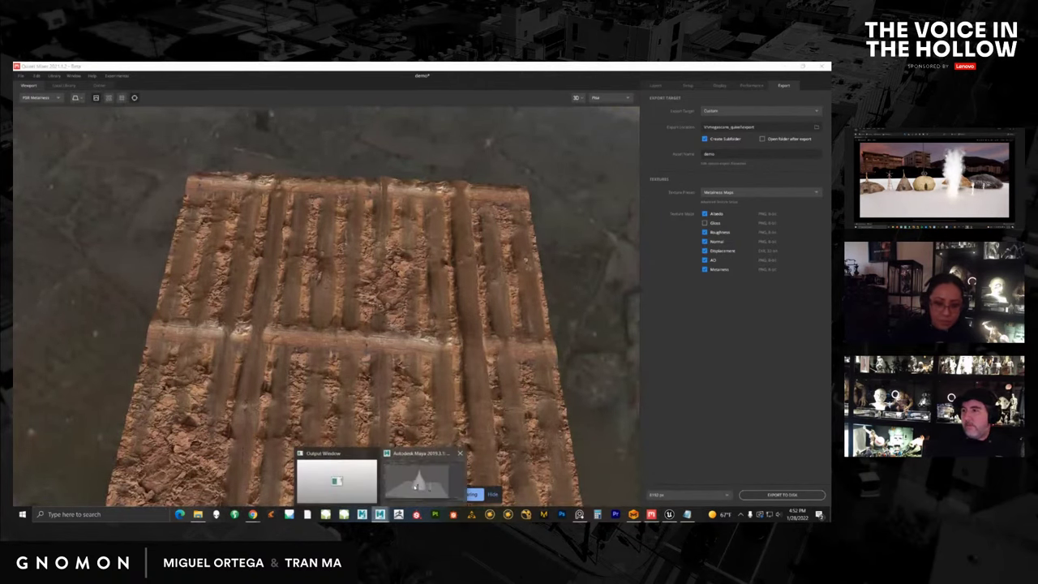
pyautogui.click(424, 476)
pyautogui.click(394, 321)
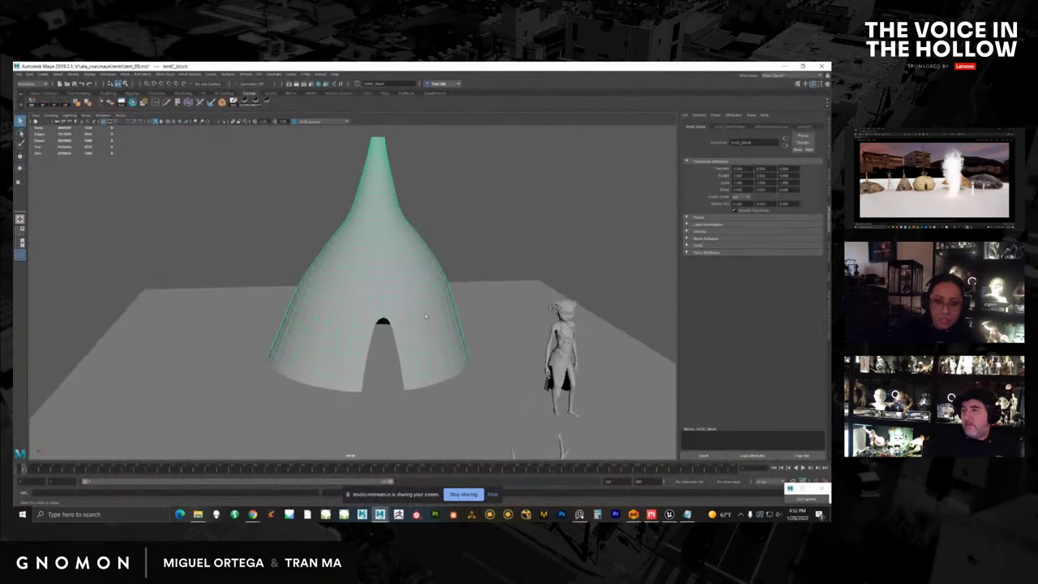
pyautogui.keyDown('alt'); pyautogui.moveTo(394, 321); pyautogui.dragTo(463, 221); pyautogui.keyUp('alt')
pyautogui.click(468, 248)
pyautogui.click(418, 313)
pyautogui.click(463, 221)
# Create a polygon cylinder at the hut's centre and scale it up uniformly until it surrounds the hut.
pyautogui.press('space')
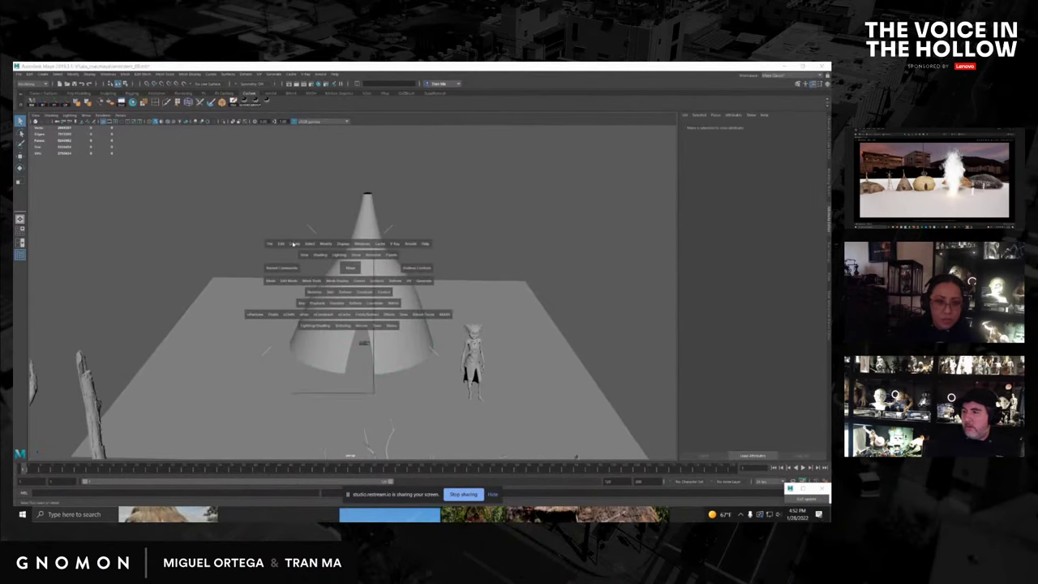
pyautogui.click(294, 243)
pyautogui.moveTo(357, 269)
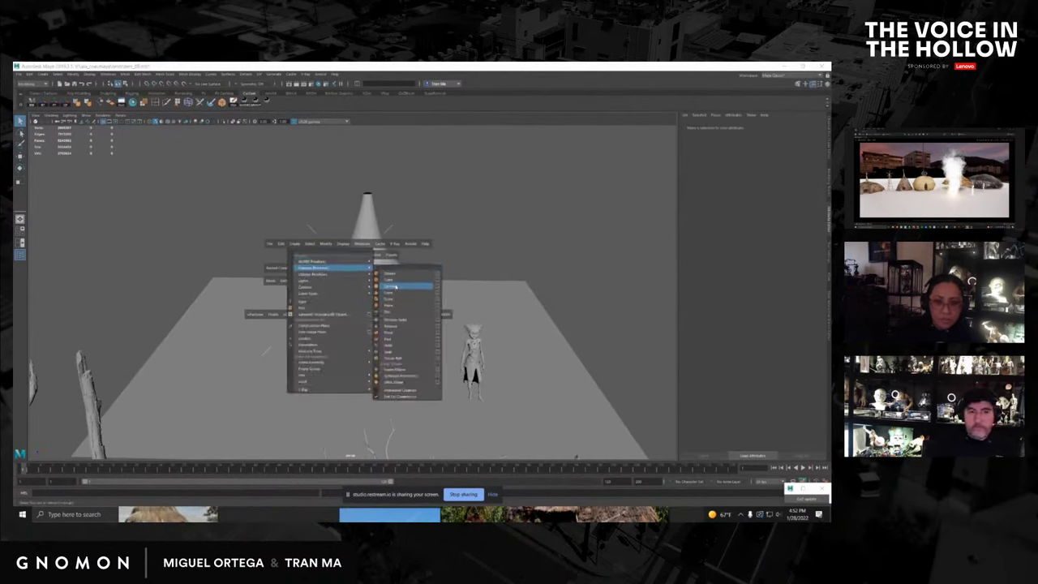
pyautogui.click(395, 287)
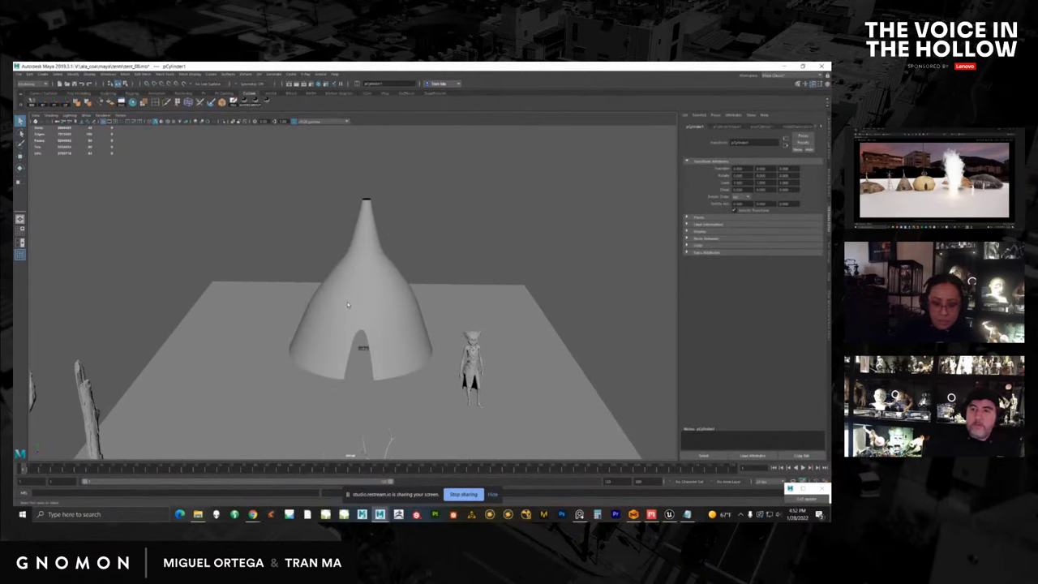
pyautogui.press('r')
pyautogui.moveTo(363, 348); pyautogui.dragTo(540, 329)
pyautogui.keyDown('alt'); pyautogui.moveTo(426, 331); pyautogui.dragTo(414, 330, button='middle'); pyautogui.keyUp('alt')
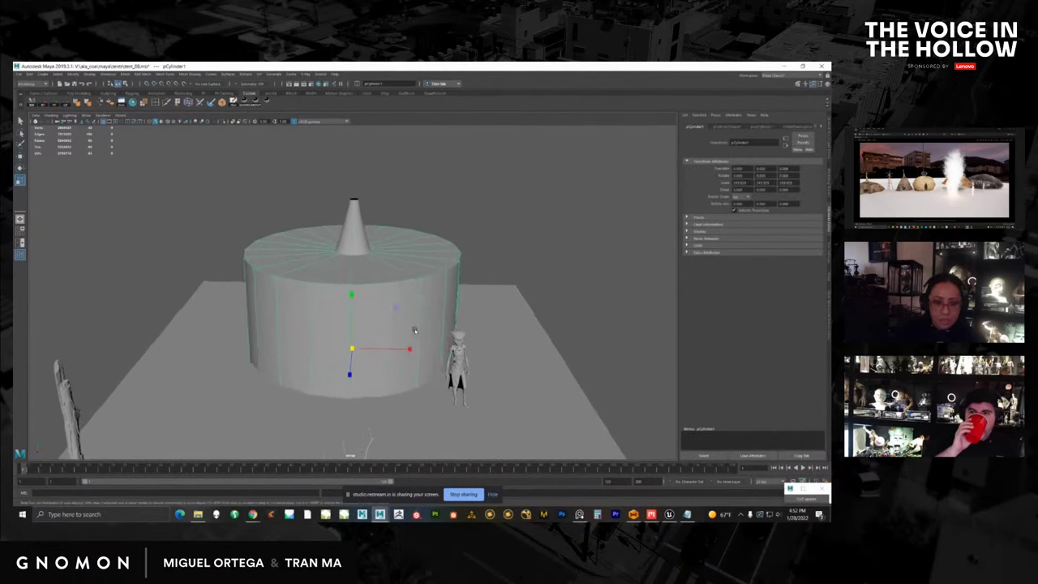
# Raise the cylinder vertically until its base sits at ground level around the hut.
pyautogui.keyDown('alt'); pyautogui.moveTo(414, 330); pyautogui.dragTo(371, 320, button='right'); pyautogui.keyUp('alt')
pyautogui.press('w')
pyautogui.moveTo(351, 311); pyautogui.dragTo(345, 220)
pyautogui.keyDown('alt'); pyautogui.moveTo(346, 220); pyautogui.dragTo(339, 232, button='right'); pyautogui.keyUp('alt')
pyautogui.keyDown('alt'); pyautogui.moveTo(339, 268); pyautogui.dragTo(330, 240); pyautogui.keyUp('alt')
# Delete the cylinder's cap faces, keeping only the side faces as an open tube.
pyautogui.moveTo(331, 242); pyautogui.dragTo(307, 244, button='right')
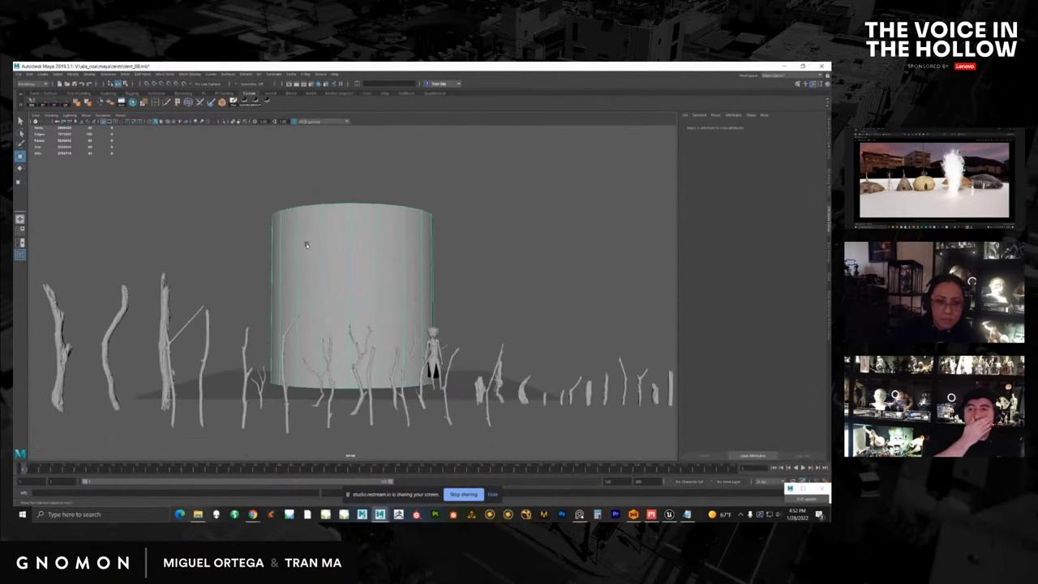
pyautogui.keyDown('alt'); pyautogui.moveTo(307, 245); pyautogui.dragTo(240, 192); pyautogui.keyUp('alt')
pyautogui.keyDown('alt'); pyautogui.moveTo(468, 258); pyautogui.dragTo(345, 271); pyautogui.keyUp('alt')
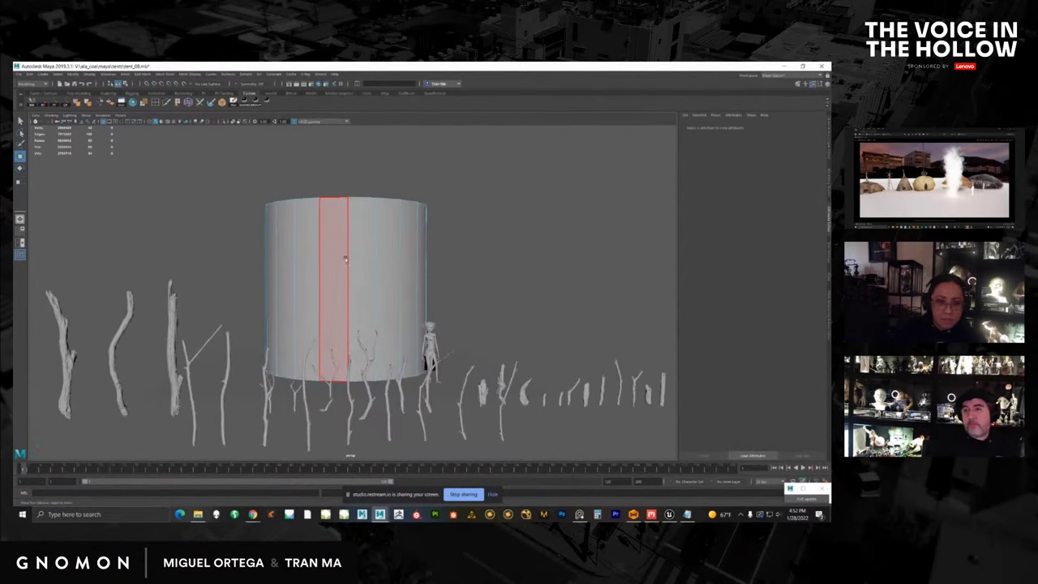
pyautogui.moveTo(219, 251); pyautogui.dragTo(463, 391)
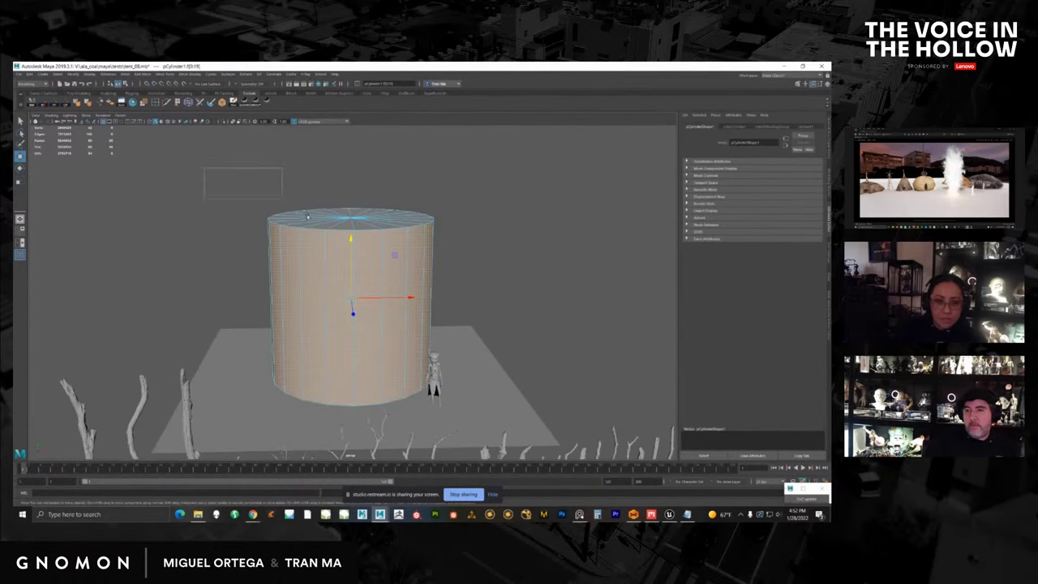
pyautogui.keyDown('alt'); pyautogui.moveTo(336, 283); pyautogui.dragTo(335, 260); pyautogui.keyUp('alt')
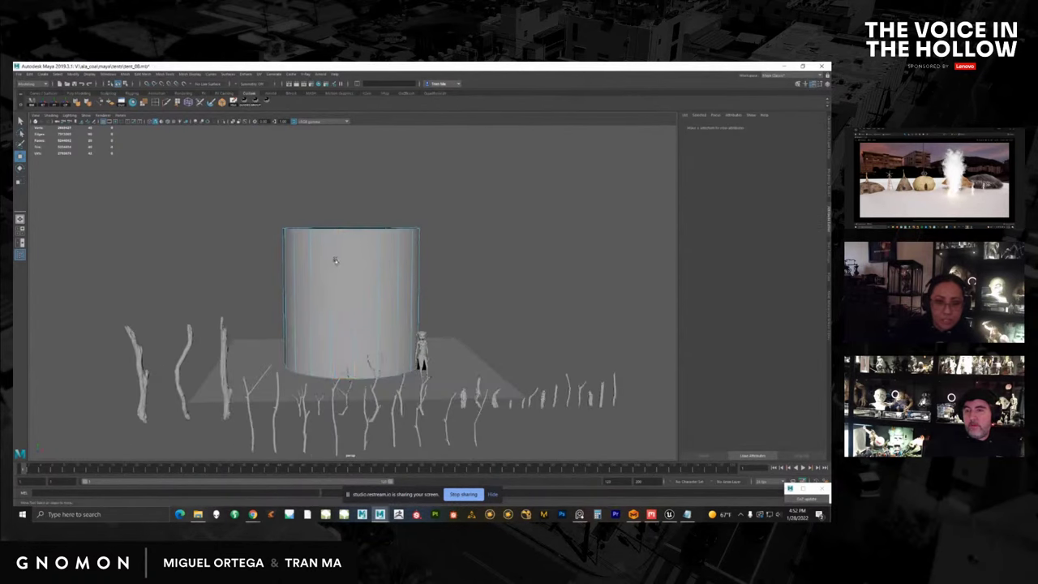
# Shorten the open cylinder by lowering its upper ring of vertices below the hut's tip, and return to object selection.
pyautogui.moveTo(335, 259); pyautogui.dragTo(304, 257, button='right')
pyautogui.moveTo(225, 186); pyautogui.dragTo(454, 245)
pyautogui.moveTo(352, 213); pyautogui.dragTo(355, 262)
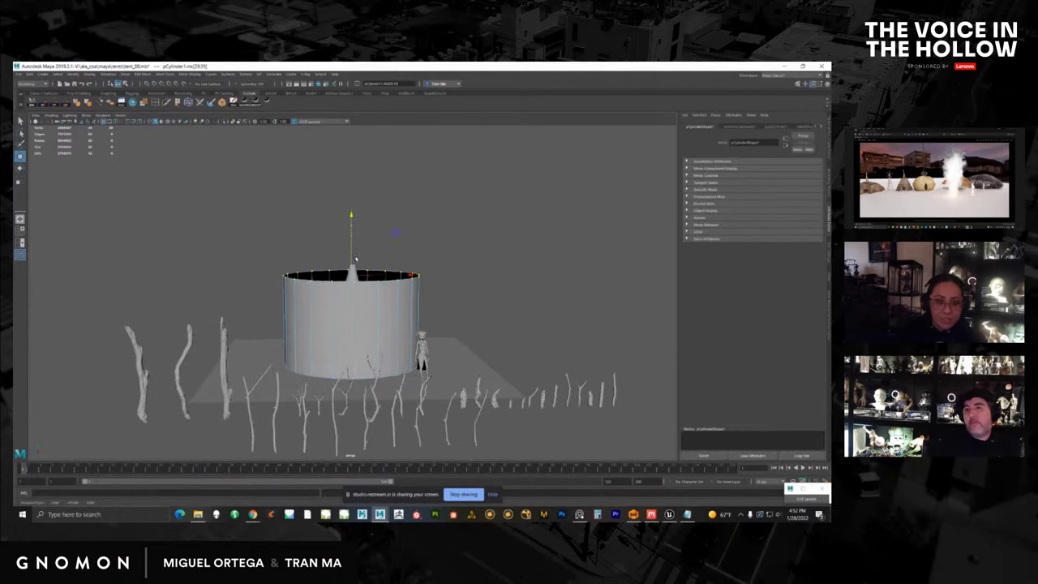
pyautogui.keyDown('alt'); pyautogui.moveTo(354, 262); pyautogui.dragTo(355, 233, button='middle'); pyautogui.keyUp('alt')
pyautogui.keyDown('alt'); pyautogui.moveTo(355, 233); pyautogui.dragTo(373, 266, button='right'); pyautogui.keyUp('alt')
pyautogui.keyDown('alt'); pyautogui.moveTo(373, 266); pyautogui.dragTo(365, 282); pyautogui.keyUp('alt')
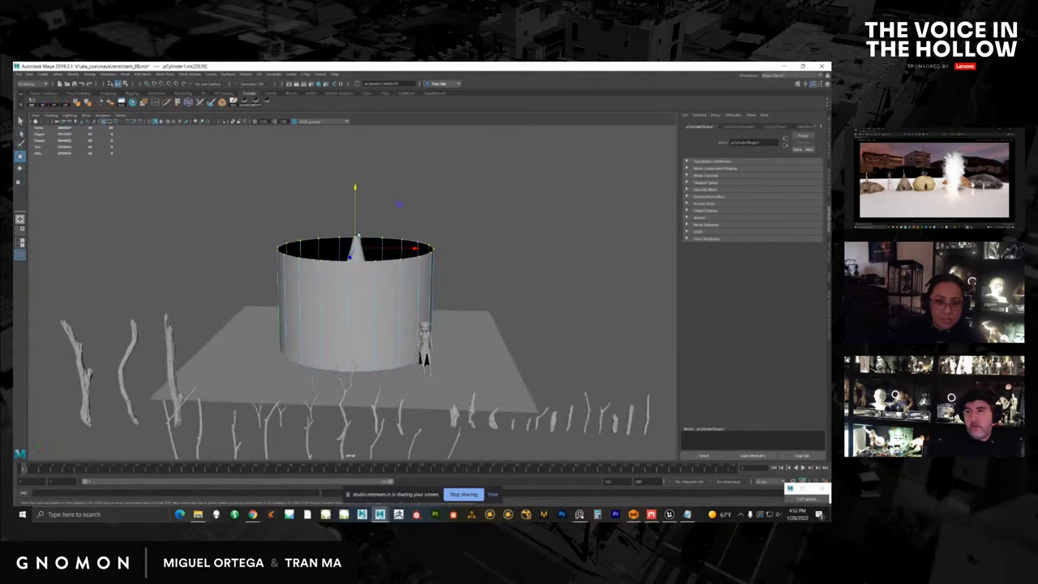
pyautogui.moveTo(358, 235); pyautogui.dragTo(357, 252)
pyautogui.keyDown('alt'); pyautogui.moveTo(358, 252); pyautogui.dragTo(361, 282); pyautogui.keyUp('alt')
pyautogui.moveTo(360, 282)
pyautogui.keyDown('alt'); pyautogui.mouseDown(button='right')
pyautogui.moveTo(368, 296)
pyautogui.moveTo(349, 284)
pyautogui.mouseUp(button='right'); pyautogui.keyUp('alt')
pyautogui.moveTo(349, 284); pyautogui.dragTo(355, 270, button='right')
pyautogui.keyDown('alt'); pyautogui.moveTo(355, 270); pyautogui.dragTo(355, 264, button='middle'); pyautogui.keyUp('alt')
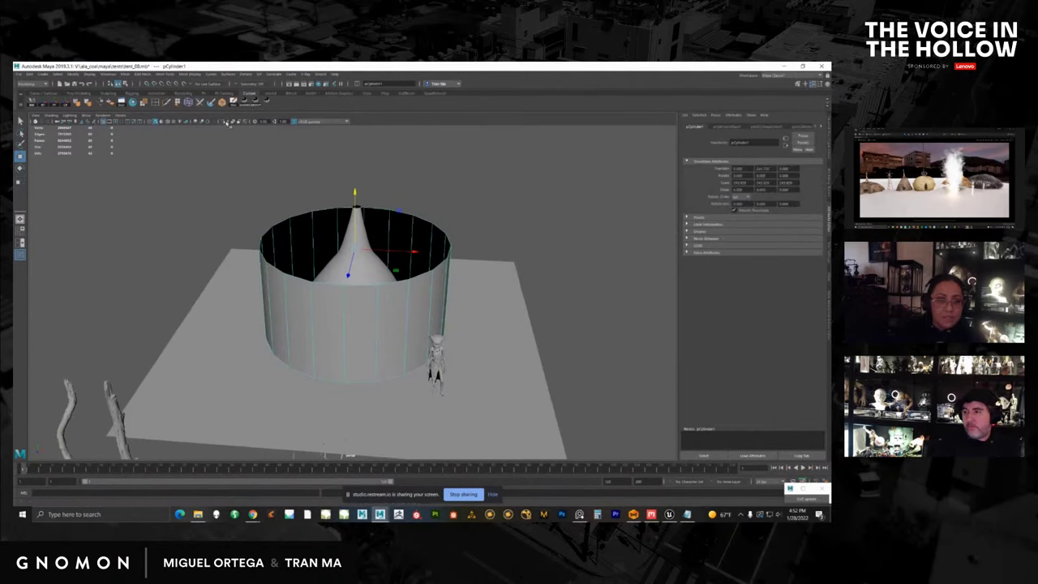
# Isolate the open cylinder in the viewport and frame it for closer work.
pyautogui.keyDown('alt'); pyautogui.moveTo(246, 163); pyautogui.dragTo(259, 167, button='right'); pyautogui.keyUp('alt')
pyautogui.click(225, 122)
pyautogui.keyDown('alt'); pyautogui.moveTo(310, 230); pyautogui.dragTo(325, 234, button='right'); pyautogui.keyUp('alt')
pyautogui.keyDown('alt'); pyautogui.moveTo(325, 235); pyautogui.dragTo(322, 207); pyautogui.keyUp('alt')
pyautogui.keyDown('alt'); pyautogui.moveTo(322, 207); pyautogui.dragTo(285, 227, button='middle'); pyautogui.keyUp('alt')
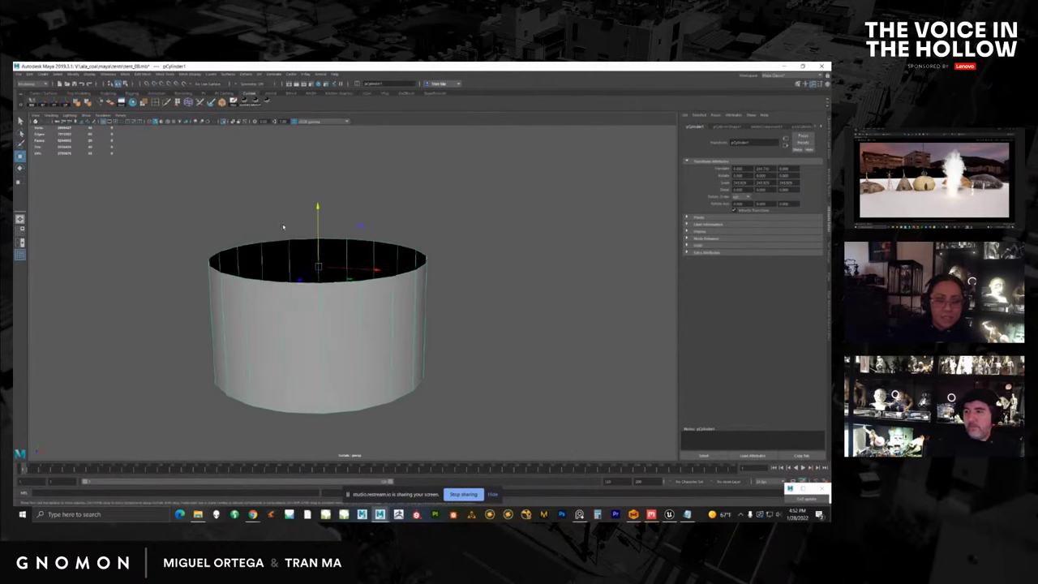
# Open the UV Editor beside the isolated cylinder and arrange the view so its open top can be seen from above.
pyautogui.keyDown('alt'); pyautogui.moveTo(285, 227); pyautogui.dragTo(285, 218); pyautogui.keyUp('alt')
pyautogui.click(274, 75)
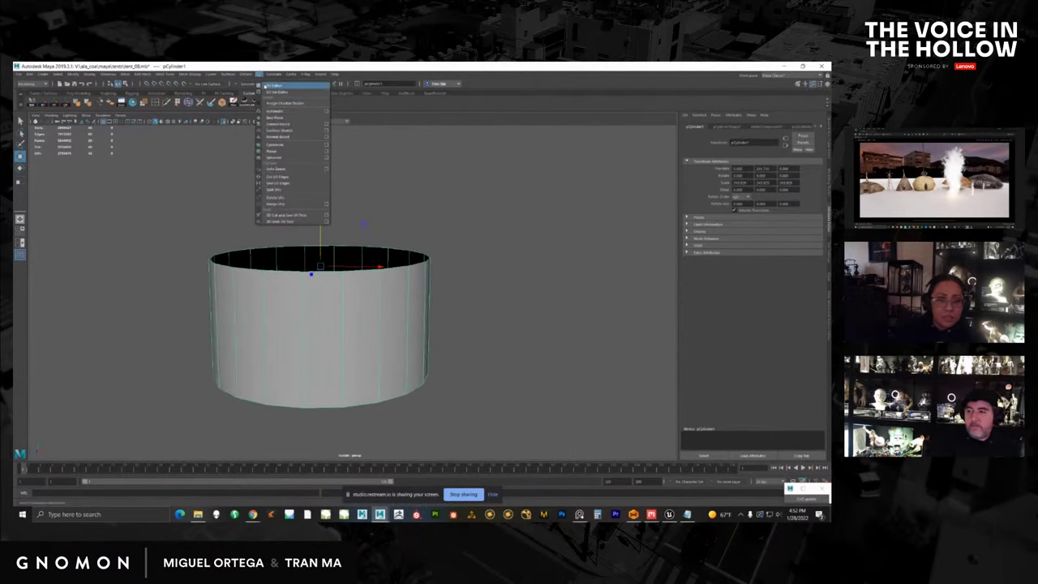
pyautogui.click(269, 86)
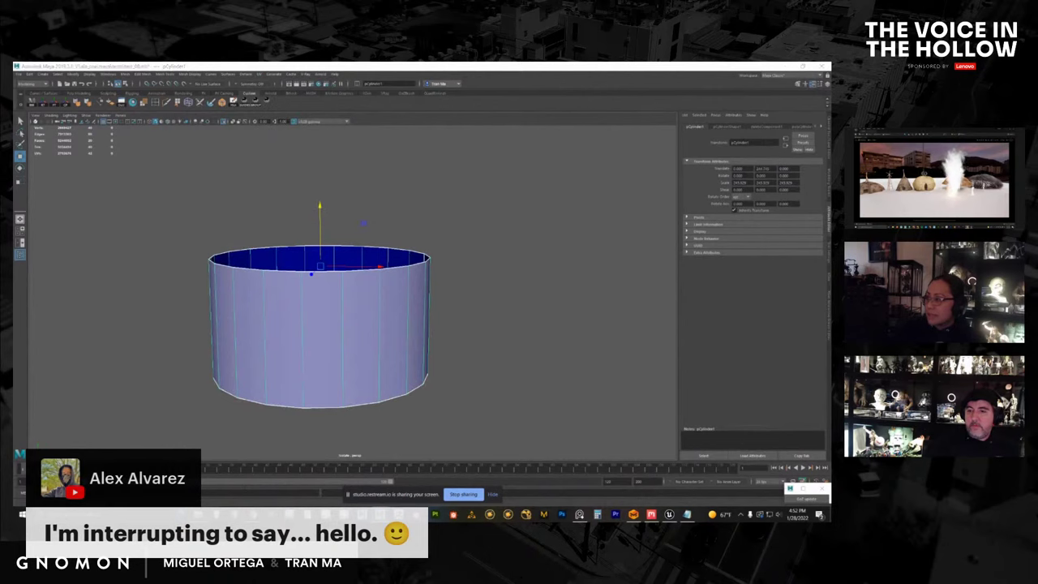
pyautogui.moveTo(430, 159); pyautogui.dragTo(511, 155)
pyautogui.keyDown('alt'); pyautogui.moveTo(324, 257); pyautogui.dragTo(277, 258, button='middle'); pyautogui.keyUp('alt')
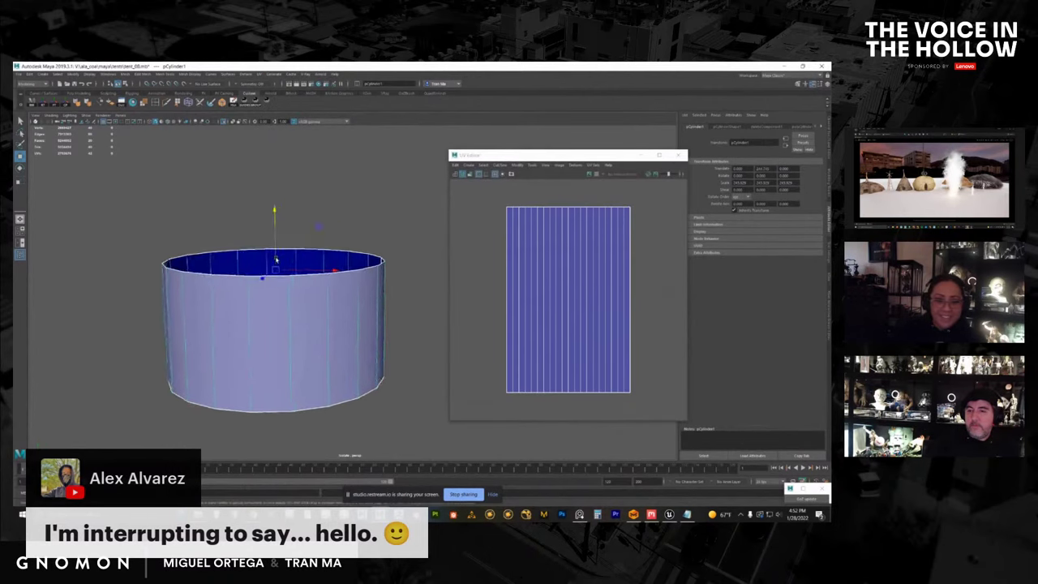
pyautogui.keyDown('alt'); pyautogui.moveTo(278, 258); pyautogui.dragTo(254, 292); pyautogui.keyUp('alt')
pyautogui.keyDown('alt'); pyautogui.moveTo(254, 292); pyautogui.dragTo(299, 293, button='middle'); pyautogui.keyUp('alt')
pyautogui.keyDown('alt'); pyautogui.moveTo(299, 293); pyautogui.dragTo(316, 272); pyautogui.keyUp('alt')
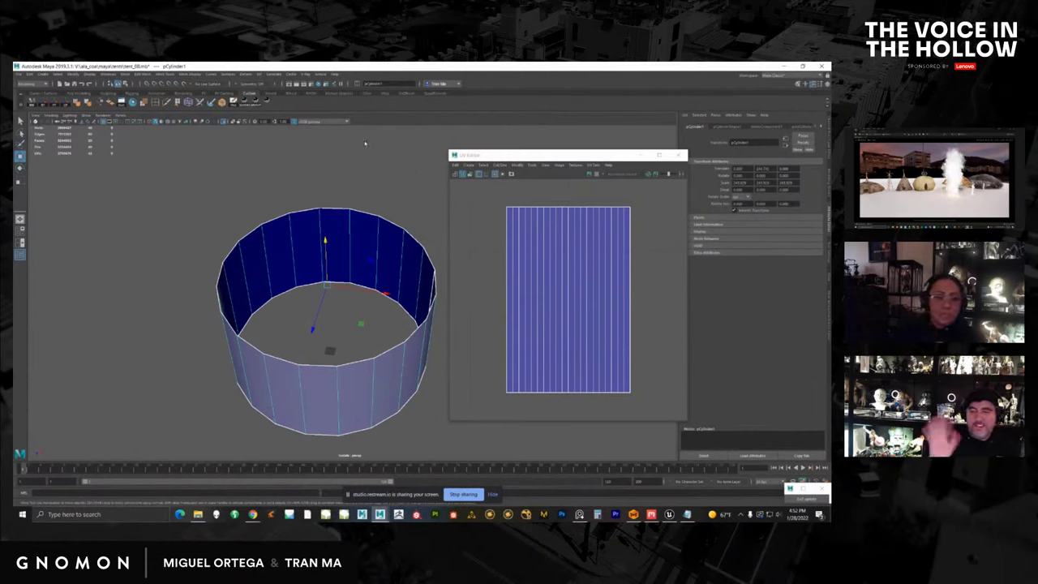
# Apply a planar UV projection to all of the cylinder's faces.
pyautogui.click(258, 74)
pyautogui.click(280, 156)
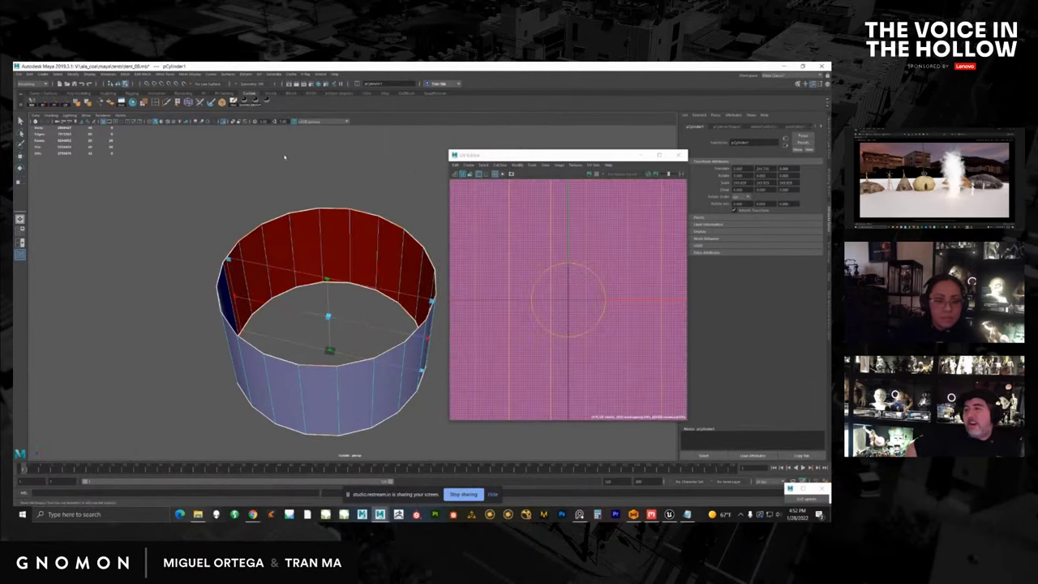
pyautogui.keyDown('alt'); pyautogui.moveTo(326, 230); pyautogui.dragTo(322, 239); pyautogui.keyUp('alt')
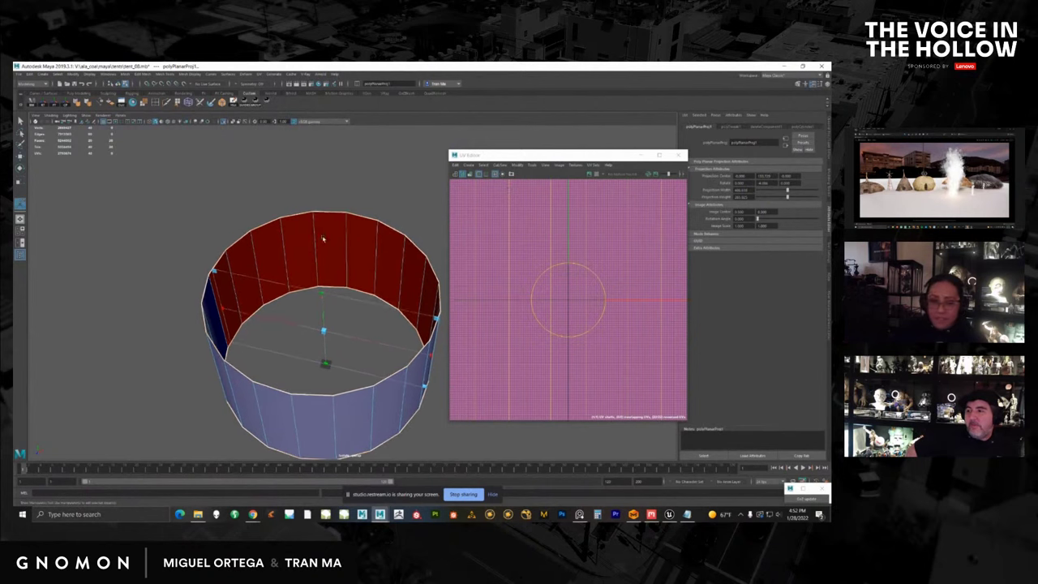
pyautogui.press('q')
# Cut the cylinder's UVs along one vertical edge on its far side.
pyautogui.click(345, 222)
pyautogui.keyDown('shift'); pyautogui.moveTo(577, 253); pyautogui.dragTo(546, 266, button='right'); pyautogui.keyUp('shift')
pyautogui.keyDown('alt'); pyautogui.moveTo(614, 280); pyautogui.dragTo(522, 270, button='right'); pyautogui.keyUp('alt')
pyautogui.keyDown('alt'); pyautogui.moveTo(522, 270); pyautogui.dragTo(447, 272, button='middle'); pyautogui.keyUp('alt')
# Select the cylinder's whole UV shell and unfold it into one flat strip.
pyautogui.moveTo(511, 248); pyautogui.dragTo(545, 265, button='right')
pyautogui.keyDown('alt'); pyautogui.moveTo(531, 252); pyautogui.dragTo(478, 230, button='right'); pyautogui.keyUp('alt')
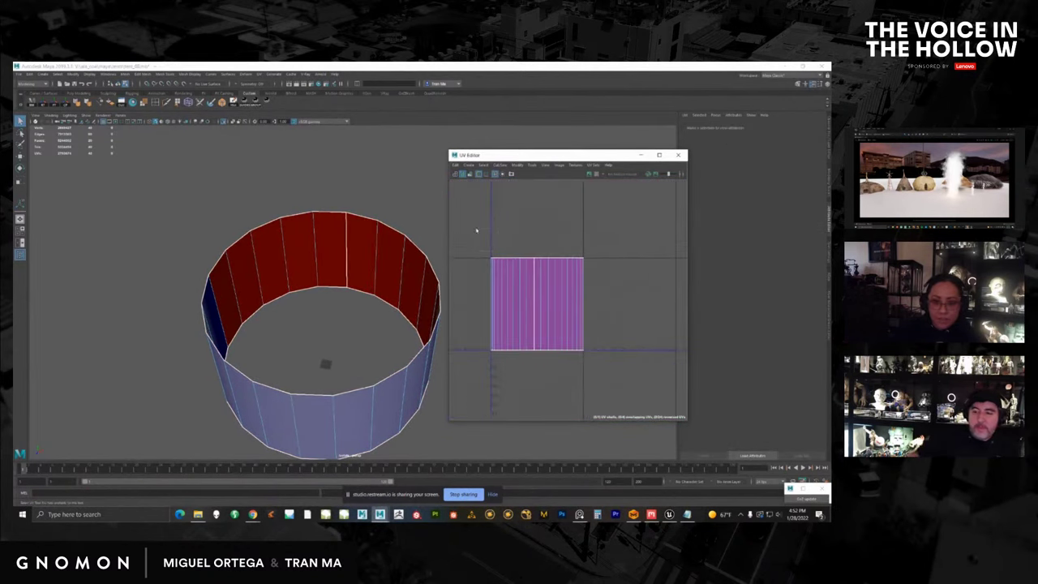
pyautogui.click(543, 298)
pyautogui.keyDown('alt'); pyautogui.moveTo(545, 299); pyautogui.dragTo(603, 293, button='middle'); pyautogui.keyUp('alt')
pyautogui.moveTo(604, 293); pyautogui.dragTo(521, 289, button='right')
pyautogui.scroll(-4, 526, 252)
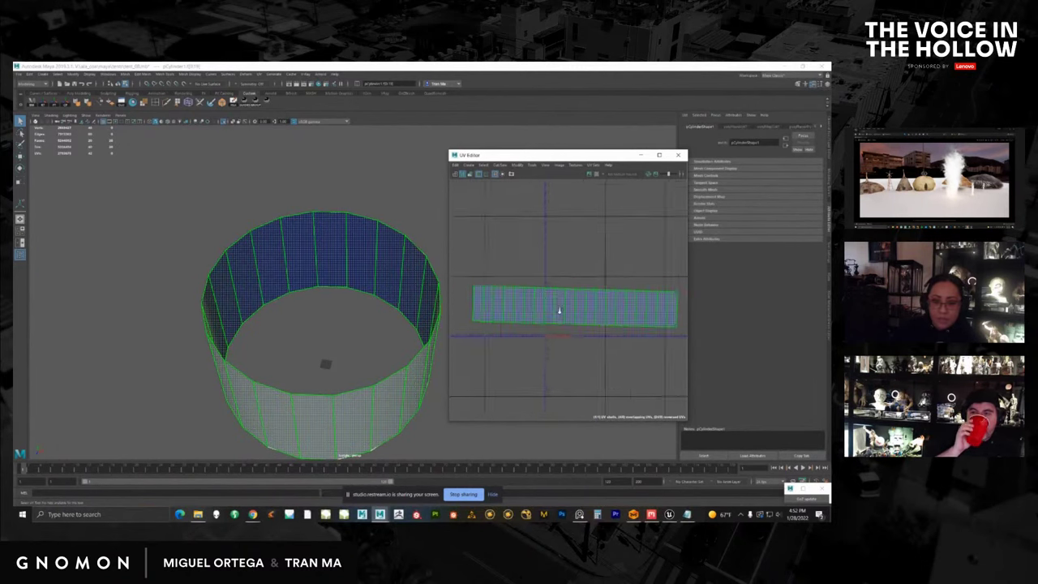
# Rotate the unfolded UV shell so the strip lies level, and reposition the UV Editor window.
pyautogui.moveTo(526, 251); pyautogui.dragTo(591, 266, button='right')
pyautogui.press('e')
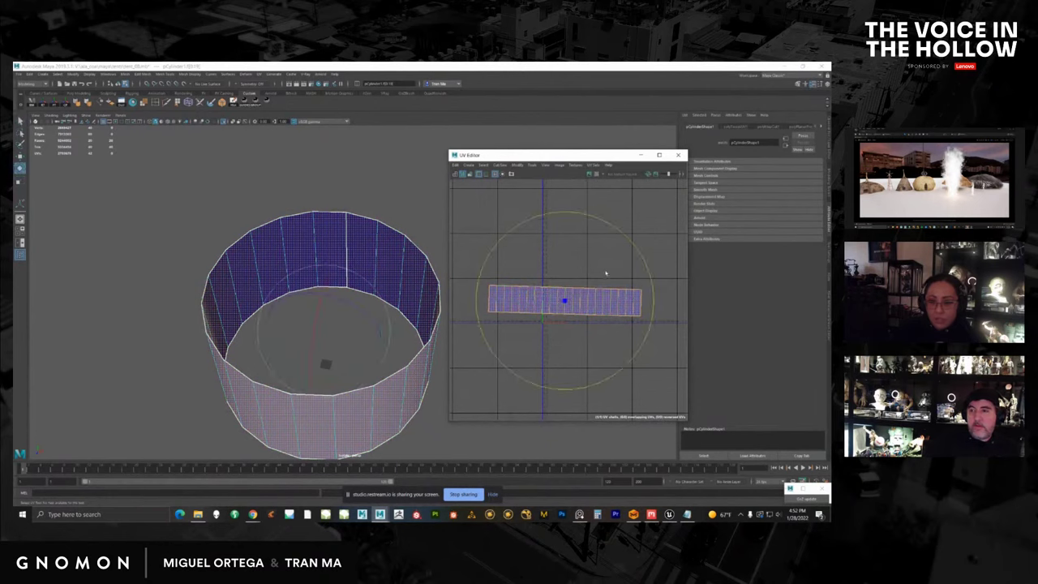
pyautogui.press('r')
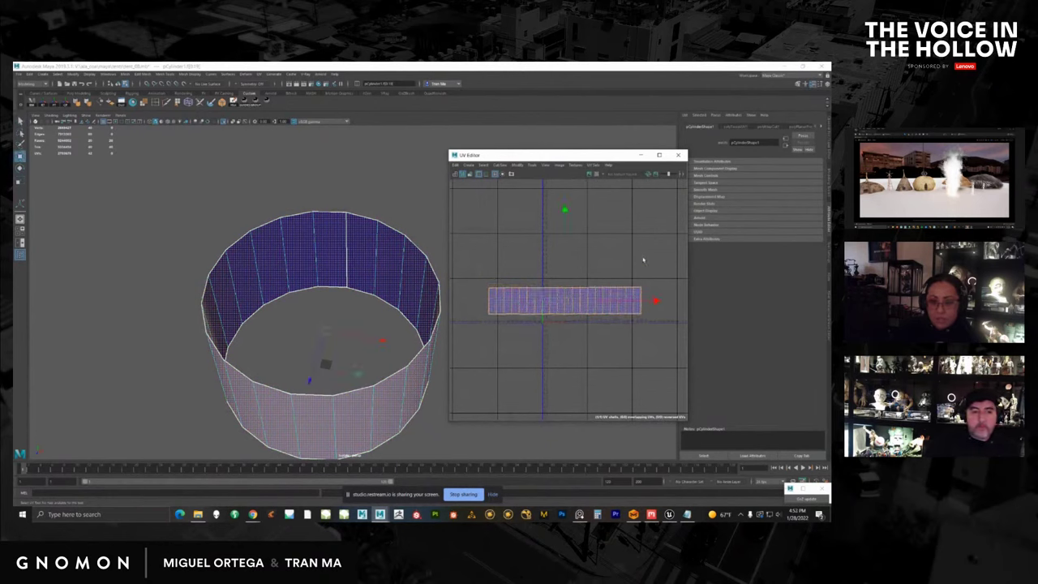
pyautogui.scroll(2, 563, 209)
pyautogui.moveTo(542, 156); pyautogui.dragTo(534, 147)
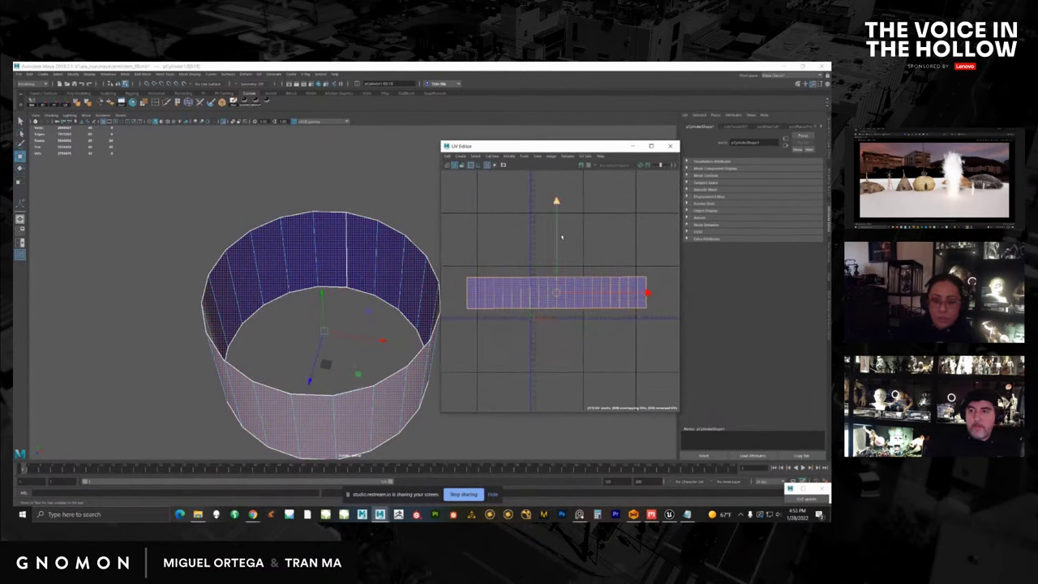
# Rotate the UV strip so it slopes diagonally downward, and return to selecting the cylinder as an object.
pyautogui.press('e')
pyautogui.moveTo(630, 236); pyautogui.dragTo(645, 268)
pyautogui.keyDown('alt'); pyautogui.moveTo(430, 272); pyautogui.dragTo(418, 216); pyautogui.keyUp('alt')
pyautogui.press('F8')
pyautogui.click(419, 216)
pyautogui.click(371, 347)
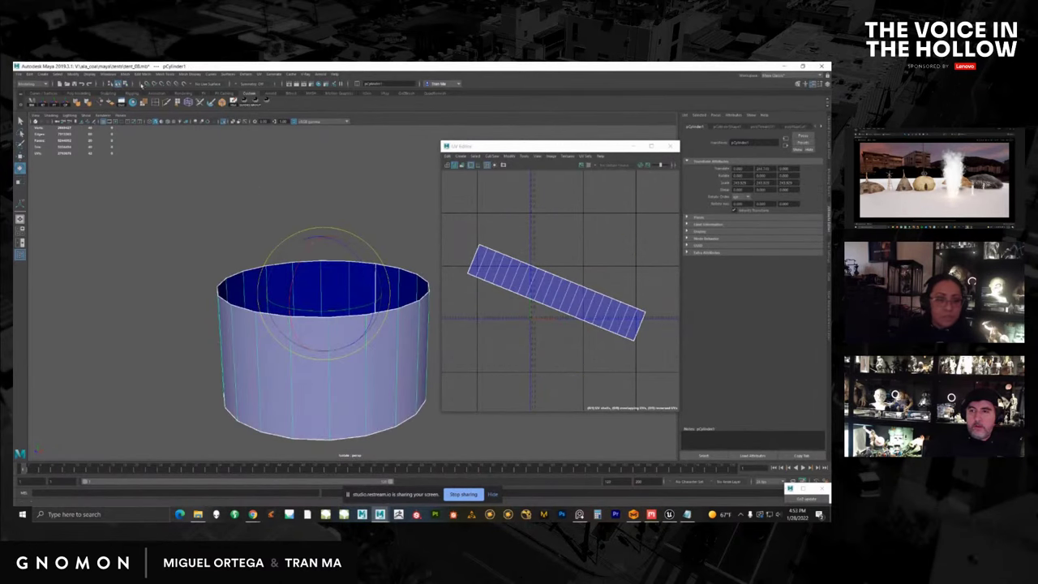
# Assign a new material to the cylinder and load the mud-and-log wall's albedo texture as its colour file.
pyautogui.keyDown('alt'); pyautogui.moveTo(316, 213); pyautogui.dragTo(318, 180); pyautogui.keyUp('alt')
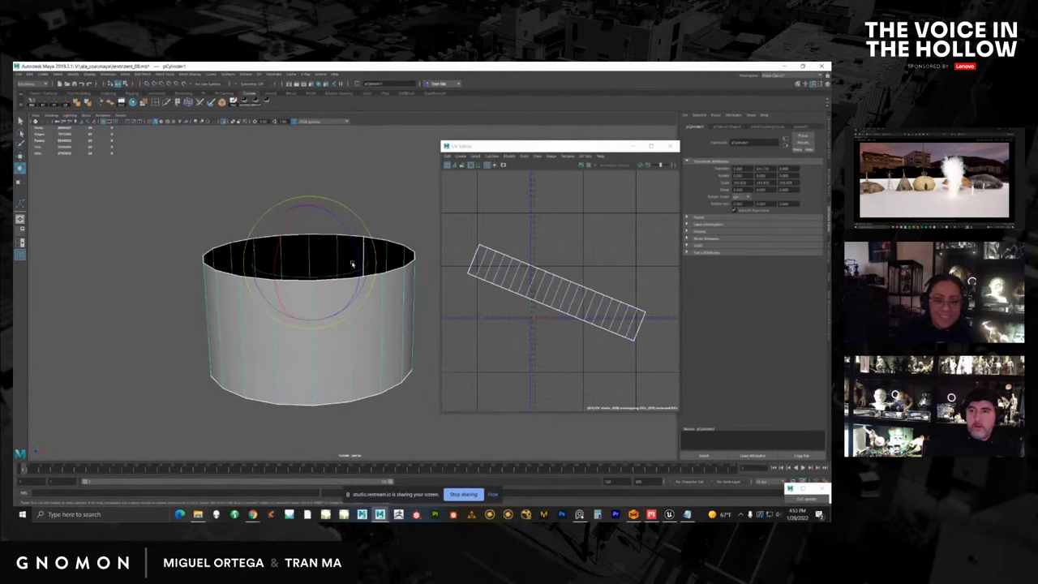
pyautogui.moveTo(361, 294); pyautogui.dragTo(356, 458, button='right')
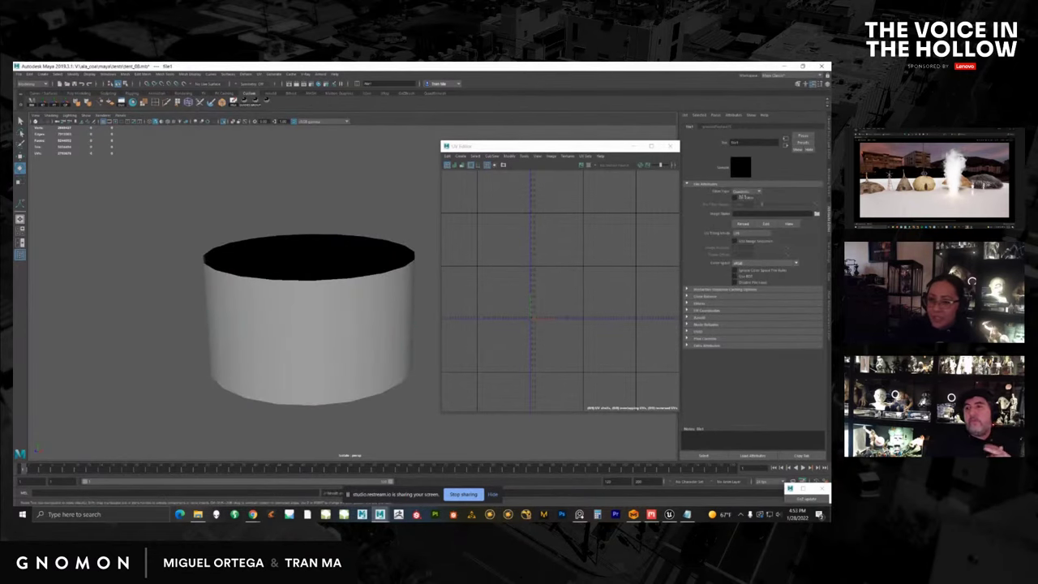
pyautogui.click(817, 214)
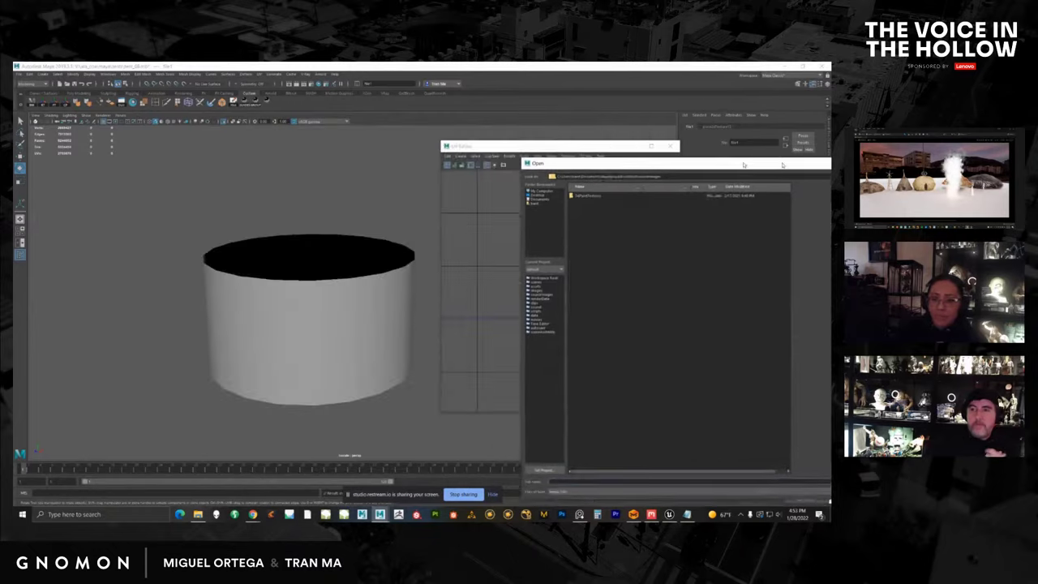
pyautogui.moveTo(783, 165); pyautogui.dragTo(830, 165)
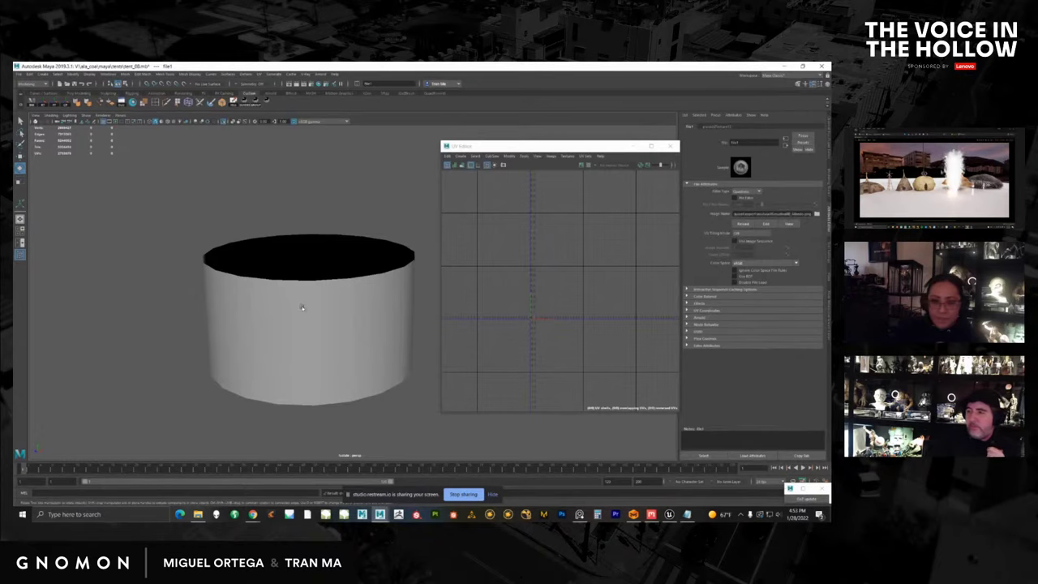
# Turn on textured display and view the wall texture on the cylinder from the side.
pyautogui.moveTo(301, 305)
pyautogui.keyDown('alt'); pyautogui.mouseDown()
pyautogui.moveTo(352, 333)
pyautogui.moveTo(338, 285)
pyautogui.moveTo(359, 290)
pyautogui.mouseUp(); pyautogui.keyUp('alt')
pyautogui.click(346, 327)
pyautogui.press('6')
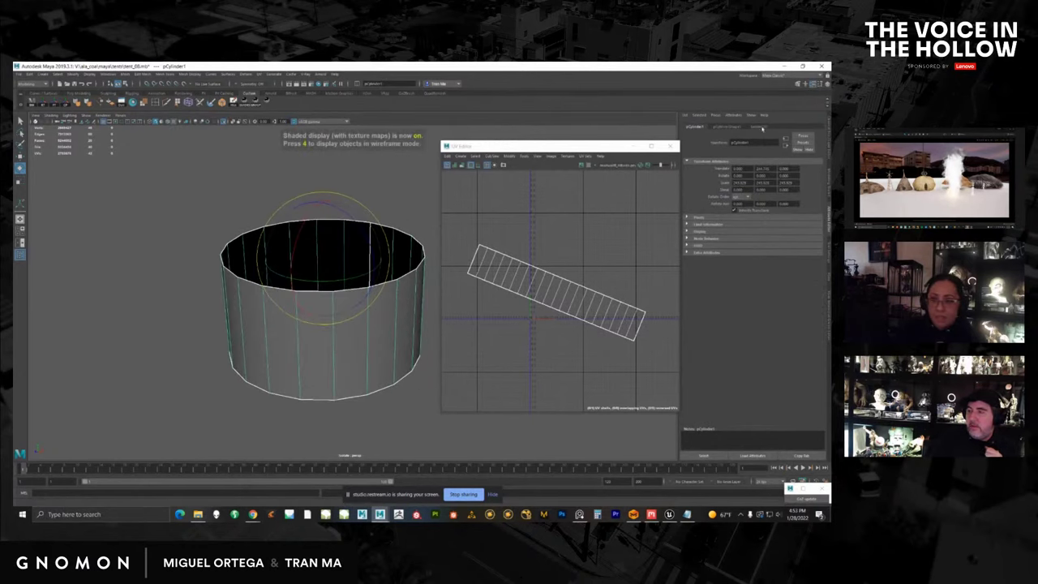
pyautogui.keyDown('alt'); pyautogui.moveTo(395, 253); pyautogui.dragTo(415, 211); pyautogui.keyUp('alt')
pyautogui.click(416, 212)
pyautogui.keyDown('alt'); pyautogui.moveTo(393, 284); pyautogui.dragTo(359, 301); pyautogui.keyUp('alt')
pyautogui.click(359, 301)
pyautogui.keyDown('alt'); pyautogui.moveTo(359, 301); pyautogui.dragTo(396, 328, button='right'); pyautogui.keyUp('alt')
pyautogui.keyDown('alt'); pyautogui.moveTo(396, 348); pyautogui.dragTo(326, 319); pyautogui.keyUp('alt')
# Select the cylinder's entire tilted UV shell and open the UV Toolkit next to the UV Editor.
pyautogui.moveTo(332, 317); pyautogui.dragTo(393, 315, button='right')
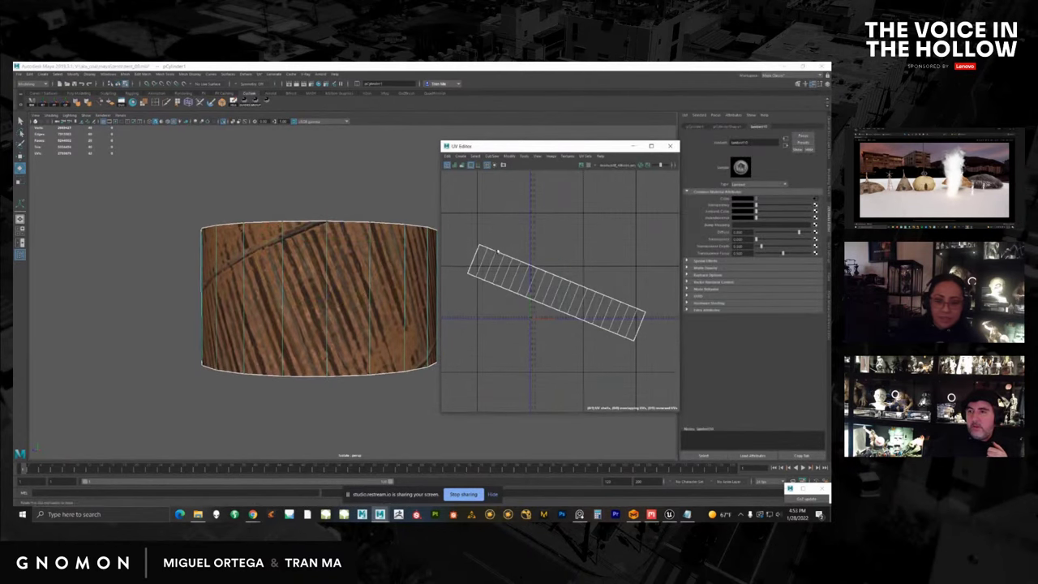
pyautogui.scroll(-1, 530, 290)
pyautogui.moveTo(457, 234); pyautogui.dragTo(631, 349)
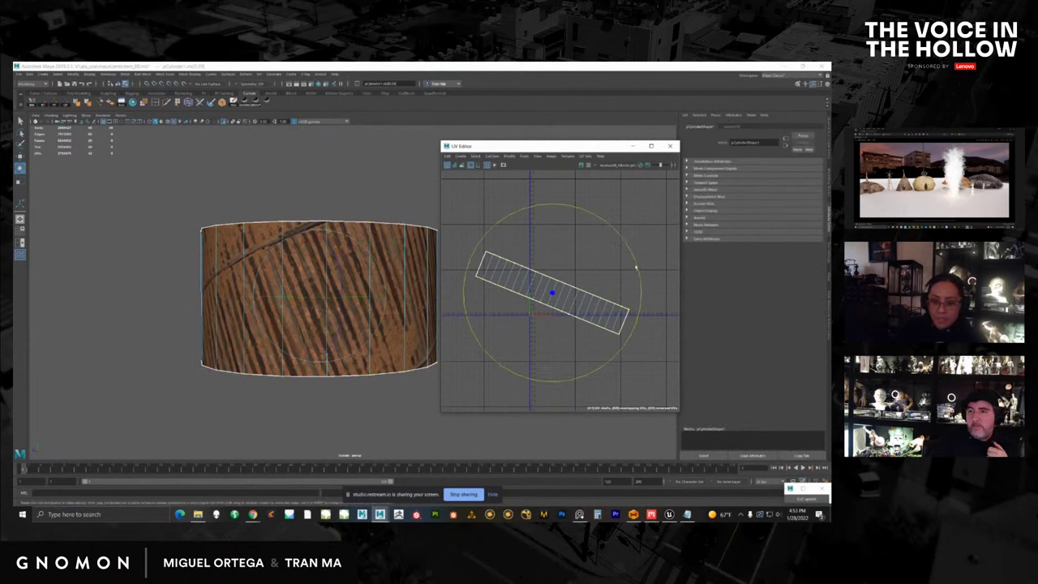
pyautogui.moveTo(604, 297); pyautogui.dragTo(570, 299, button='right')
pyautogui.click(570, 300)
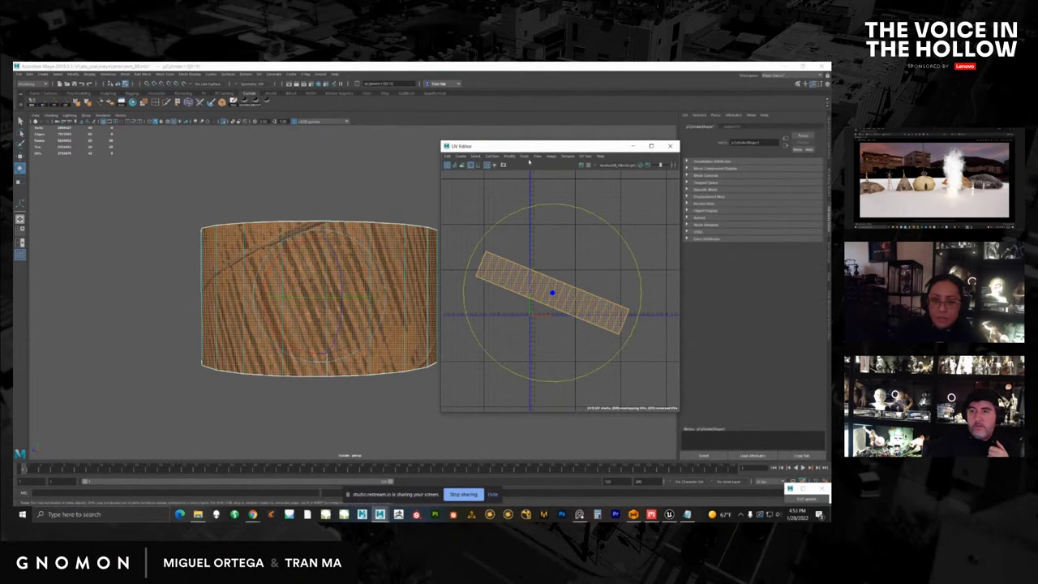
pyautogui.click(525, 158)
pyautogui.click(728, 153)
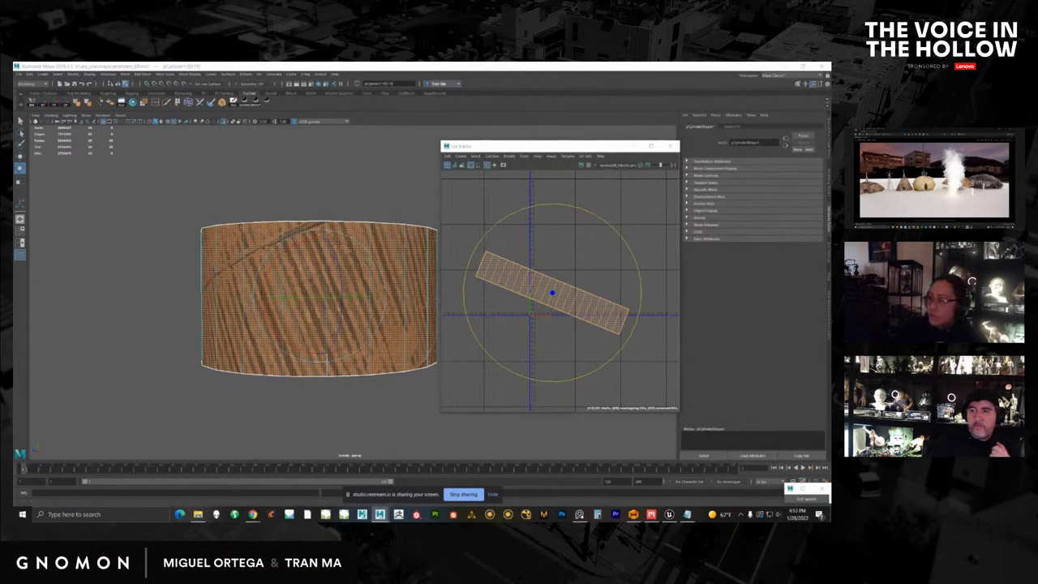
pyautogui.moveTo(619, 151); pyautogui.dragTo(724, 153)
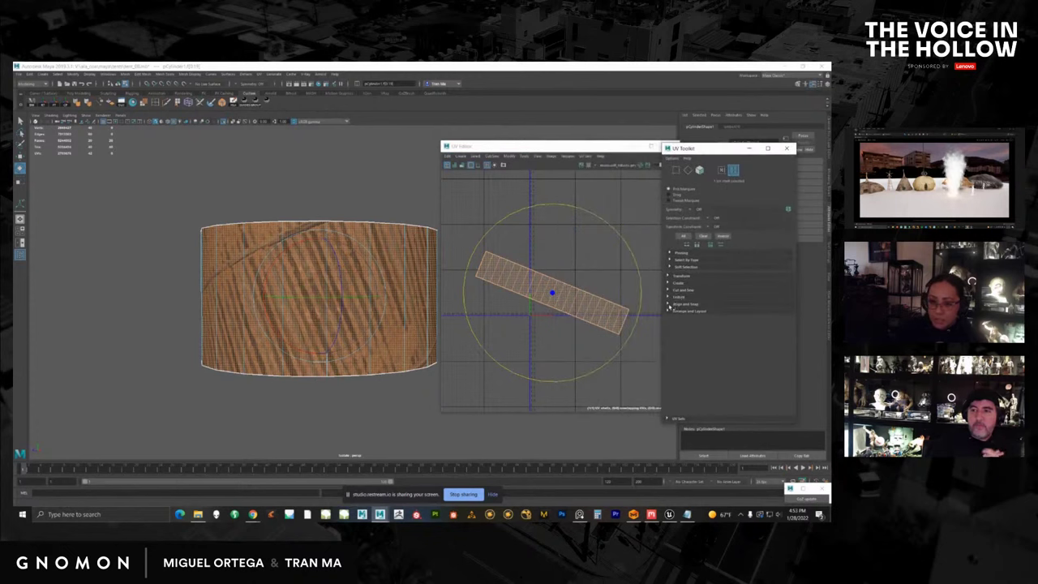
# Straighten the tilted UV strip with Orient Shells so the logs run vertically around the cylinder.
pyautogui.click(670, 305)
pyautogui.click(670, 305)
pyautogui.click(669, 311)
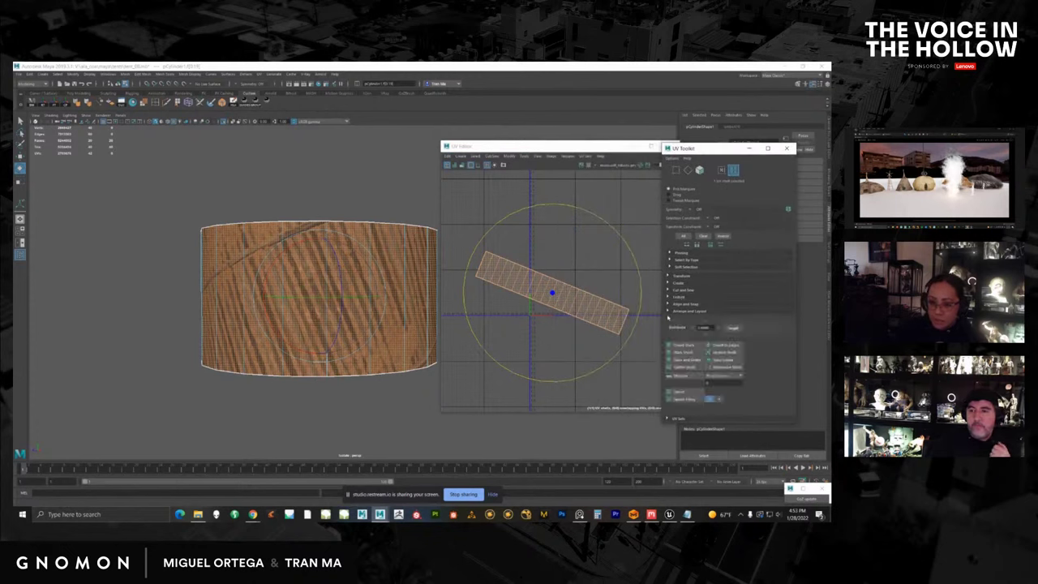
pyautogui.click(681, 345)
pyautogui.keyDown('alt'); pyautogui.moveTo(609, 329); pyautogui.dragTo(603, 329, button='middle'); pyautogui.keyUp('alt')
pyautogui.keyDown('alt'); pyautogui.moveTo(385, 334); pyautogui.dragTo(365, 353); pyautogui.keyUp('alt')
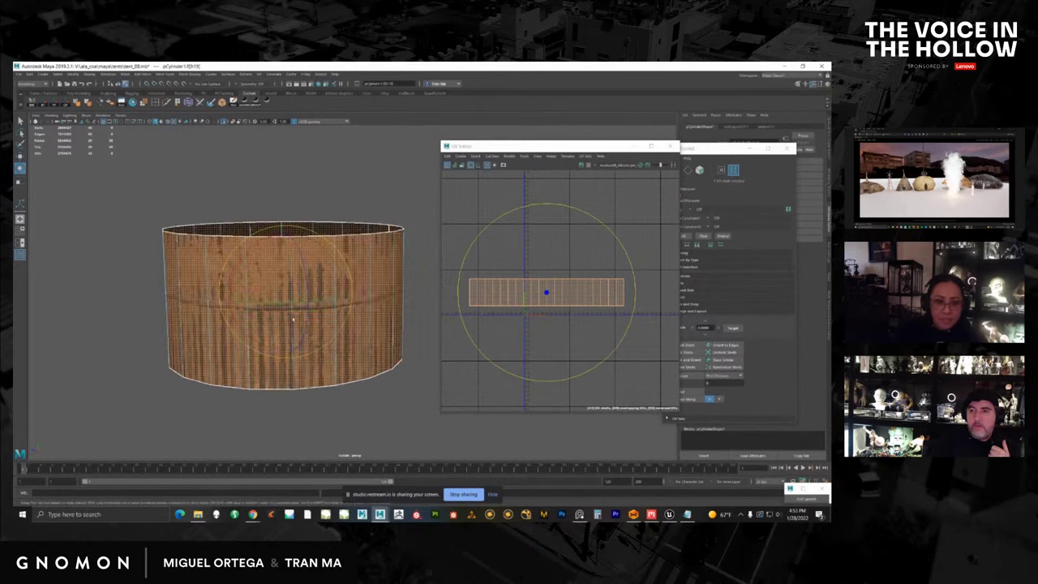
# Scale the UV shell uniformly to one texture tile in height and move its lower-left corner to the UV origin.
pyautogui.click(406, 381)
pyautogui.click(468, 274)
pyautogui.moveTo(447, 255); pyautogui.dragTo(586, 322)
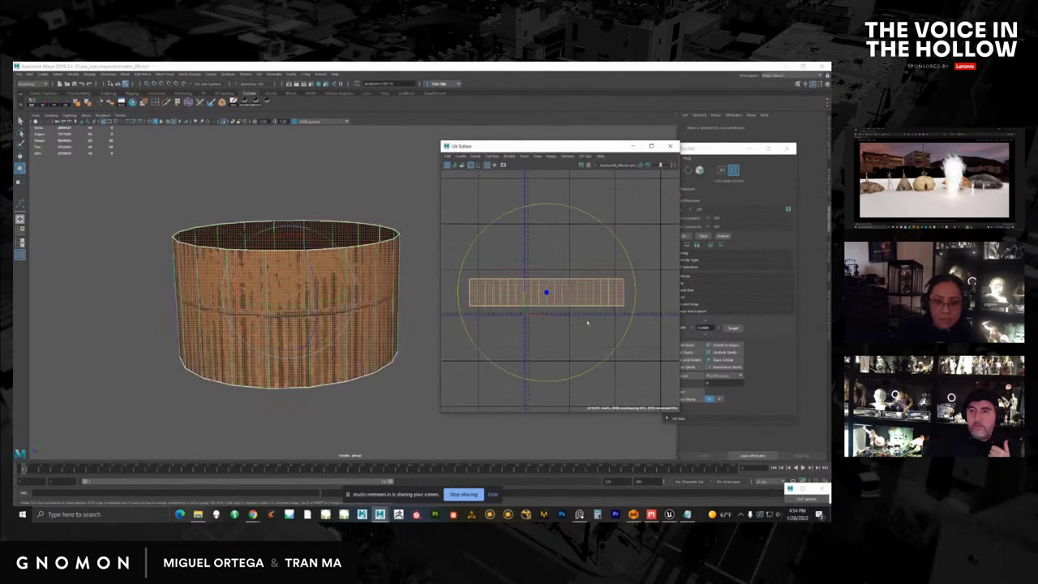
pyautogui.keyDown('alt'); pyautogui.moveTo(536, 296); pyautogui.dragTo(545, 292, button='middle'); pyautogui.keyUp('alt')
pyautogui.press('r')
pyautogui.moveTo(556, 285); pyautogui.dragTo(604, 285)
pyautogui.keyDown('alt'); pyautogui.moveTo(604, 286); pyautogui.dragTo(580, 292, button='middle'); pyautogui.keyUp('alt')
pyautogui.keyDown('alt'); pyautogui.moveTo(580, 292); pyautogui.dragTo(514, 285, button='right'); pyautogui.keyUp('alt')
pyautogui.press('w')
pyautogui.moveTo(571, 293); pyautogui.dragTo(650, 290)
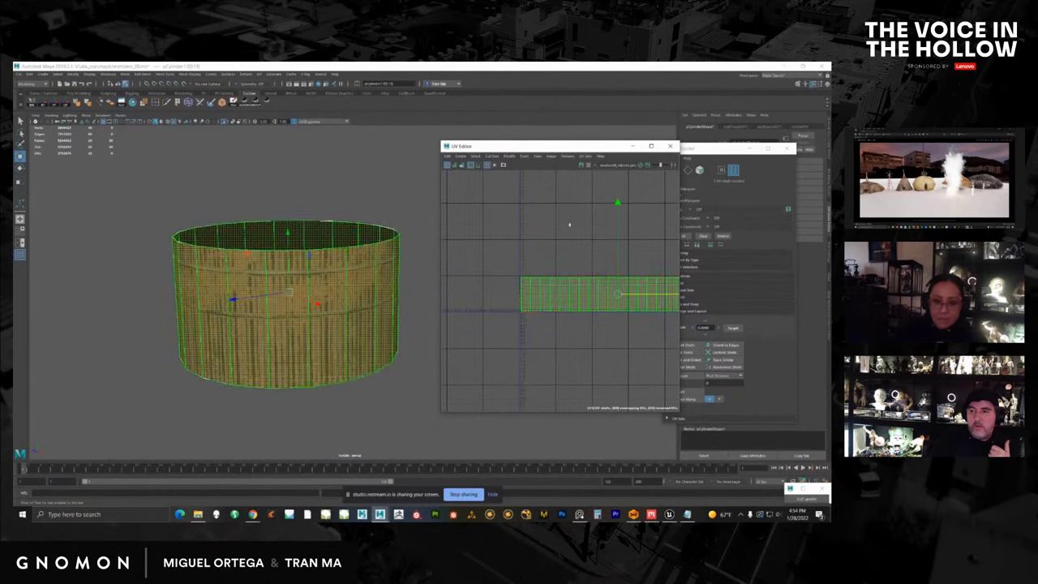
# Return to object selection, select the cylinder and examine its wall texture and UV layout.
pyautogui.keyDown('alt'); pyautogui.moveTo(340, 285); pyautogui.dragTo(364, 297); pyautogui.keyUp('alt')
pyautogui.moveTo(364, 298); pyautogui.dragTo(403, 244, button='right')
pyautogui.keyDown('alt'); pyautogui.moveTo(403, 243); pyautogui.dragTo(375, 292); pyautogui.keyUp('alt')
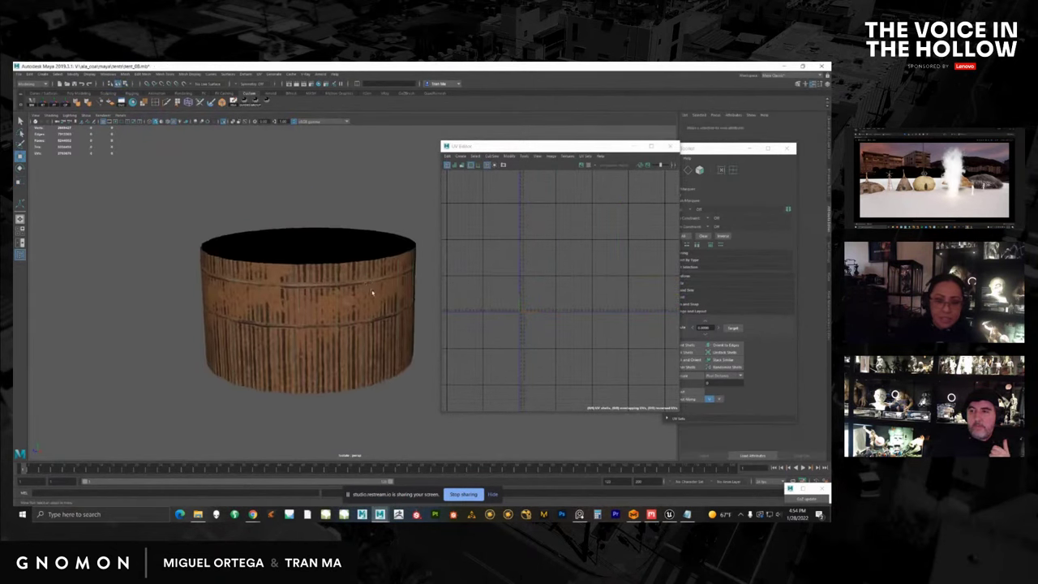
pyautogui.click(375, 292)
pyautogui.keyDown('alt'); pyautogui.moveTo(558, 273); pyautogui.dragTo(564, 278, button='right'); pyautogui.keyUp('alt')
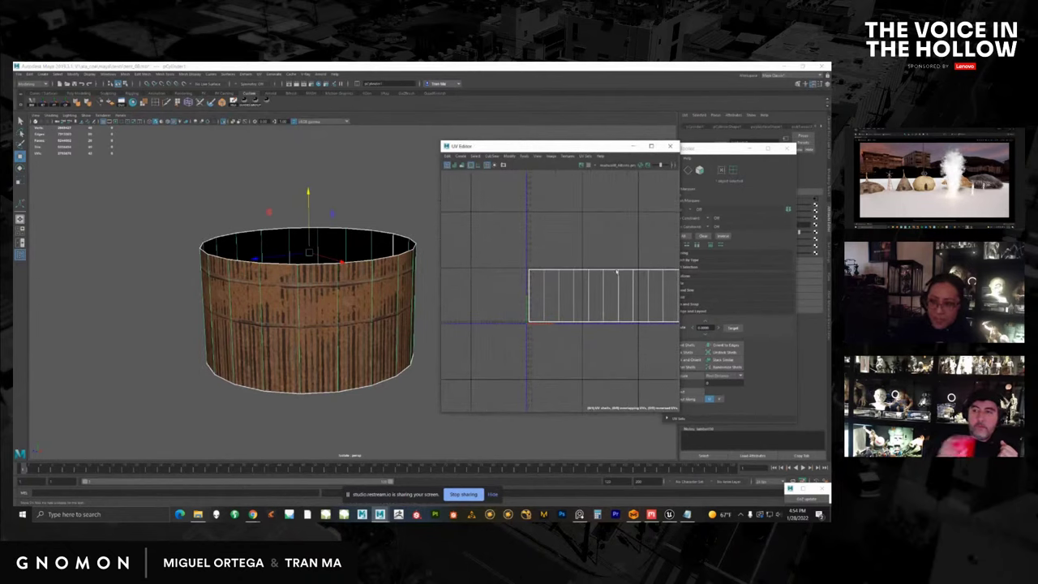
pyautogui.keyDown('alt'); pyautogui.moveTo(312, 305); pyautogui.dragTo(309, 249); pyautogui.keyUp('alt')
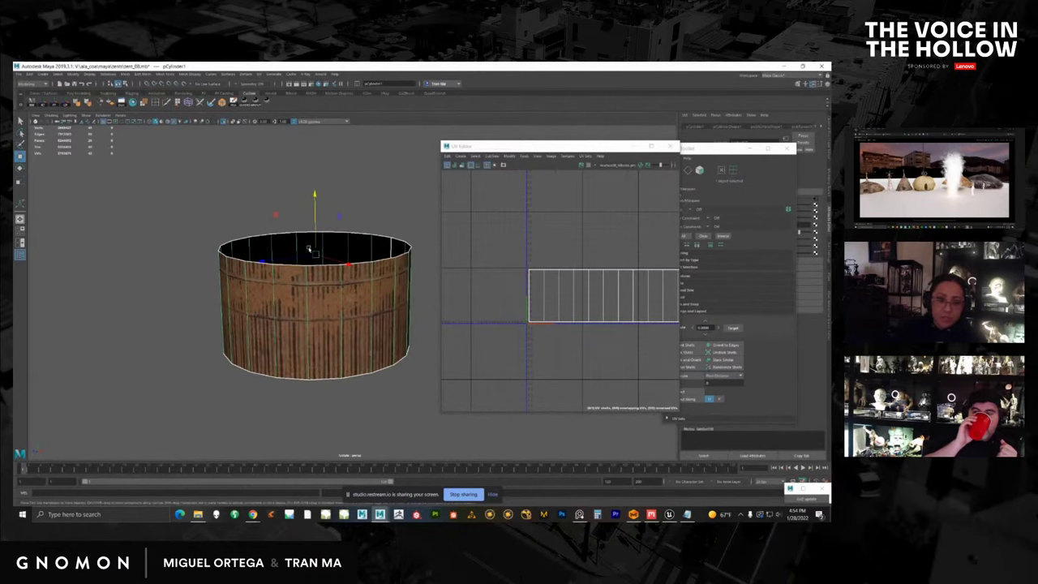
pyautogui.click(353, 209)
pyautogui.keyDown('alt'); pyautogui.moveTo(352, 288); pyautogui.dragTo(311, 231); pyautogui.keyUp('alt')
pyautogui.click(337, 291)
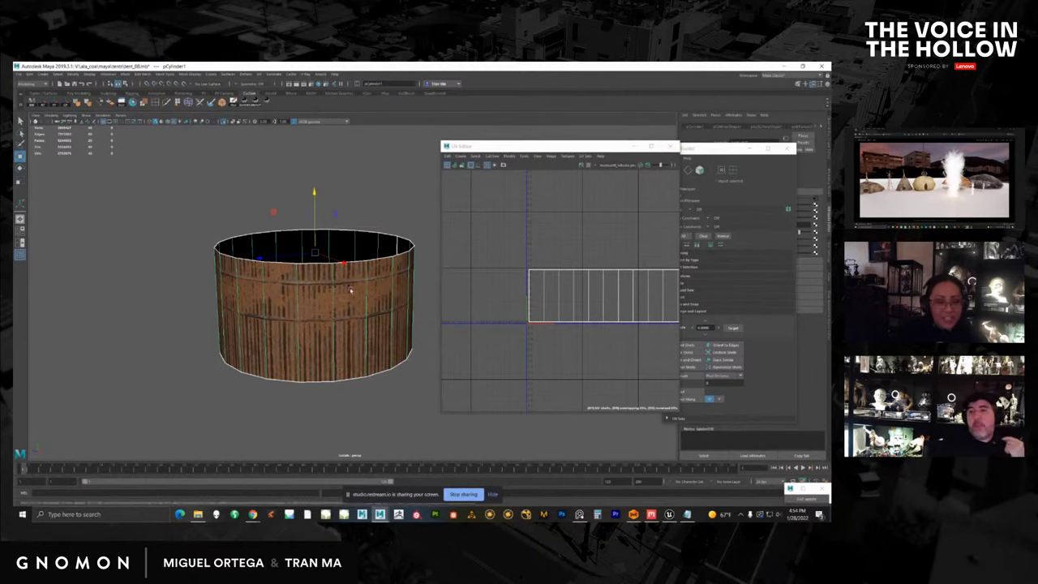
pyautogui.scroll(3, 350, 290)
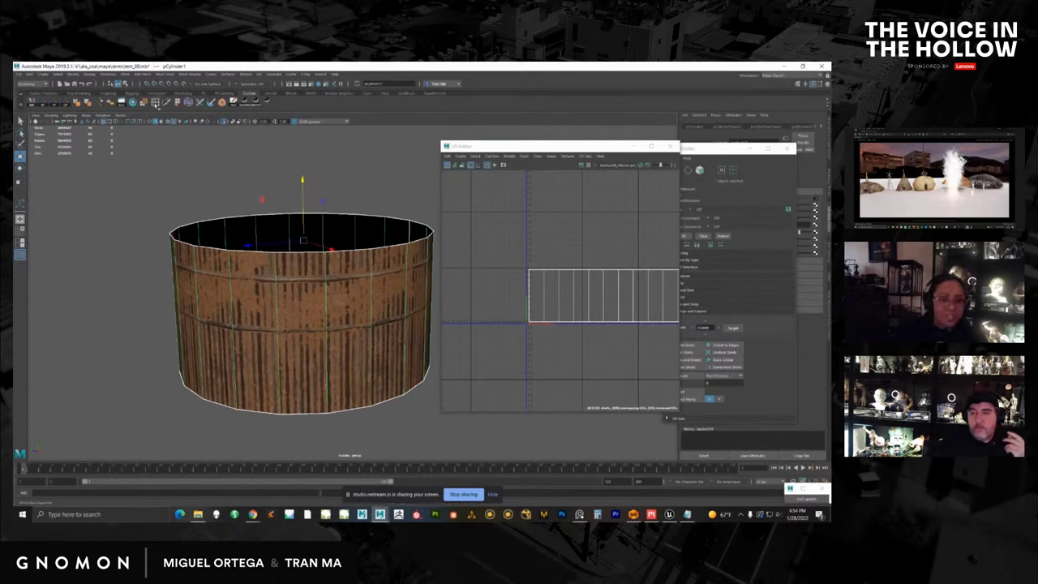
pyautogui.click(155, 104)
pyautogui.scroll(2, 357, 263)
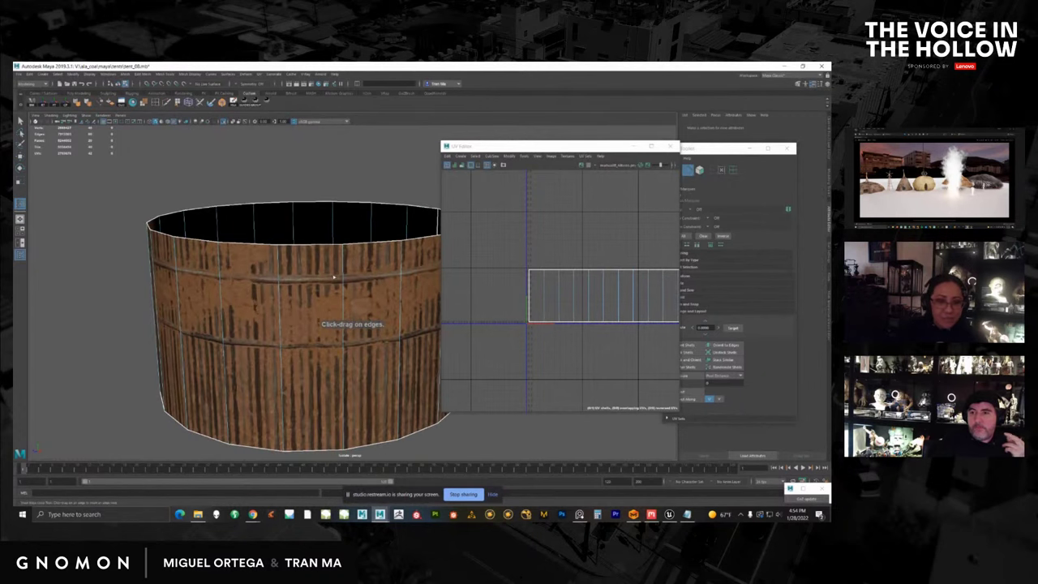
pyautogui.keyDown('alt'); pyautogui.moveTo(334, 277); pyautogui.dragTo(282, 307); pyautogui.keyUp('alt')
pyautogui.press('w')
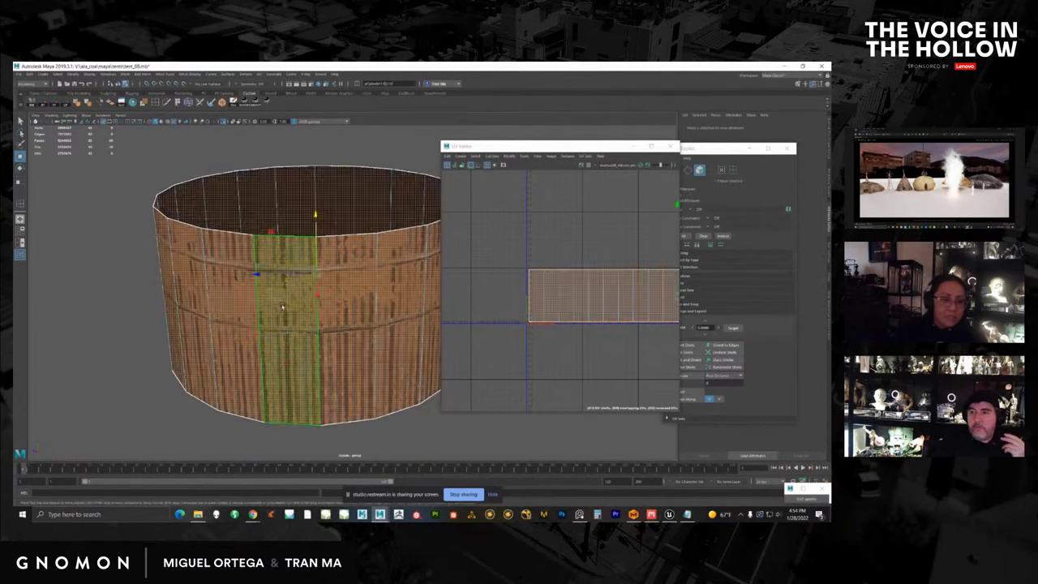
pyautogui.click(282, 306)
pyautogui.scroll(-2, 284, 306)
pyautogui.keyDown('alt'); pyautogui.moveTo(342, 266); pyautogui.dragTo(347, 207); pyautogui.keyUp('alt')
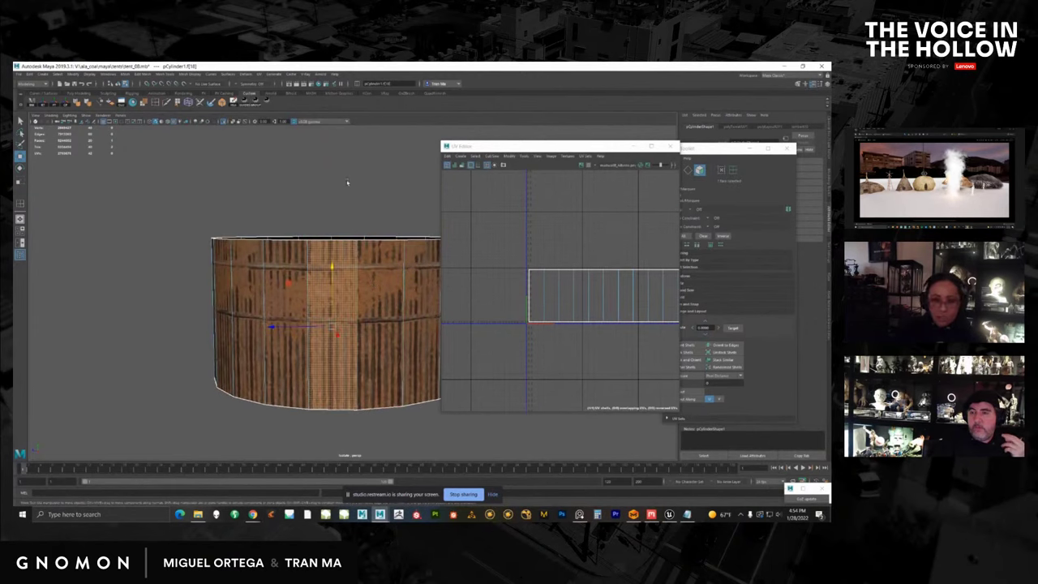
pyautogui.click(321, 298)
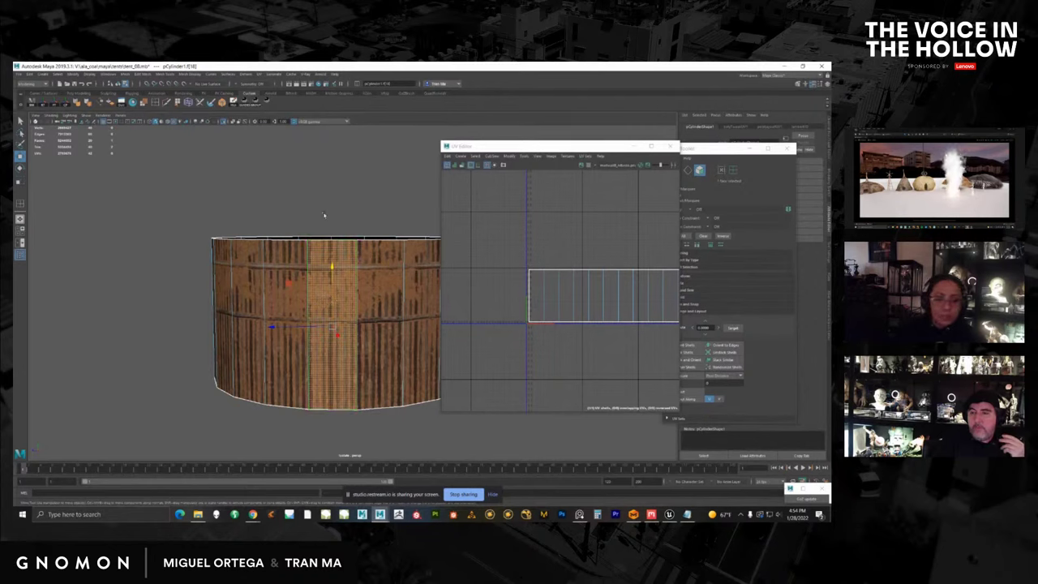
pyautogui.scroll(3, 324, 215)
pyautogui.keyDown('alt'); pyautogui.moveTo(324, 215); pyautogui.dragTo(273, 205, button='middle'); pyautogui.keyUp('alt')
pyautogui.keyDown('alt'); pyautogui.moveTo(274, 205); pyautogui.dragTo(280, 240); pyautogui.keyUp('alt')
pyautogui.moveTo(343, 290); pyautogui.dragTo(445, 226, button='right')
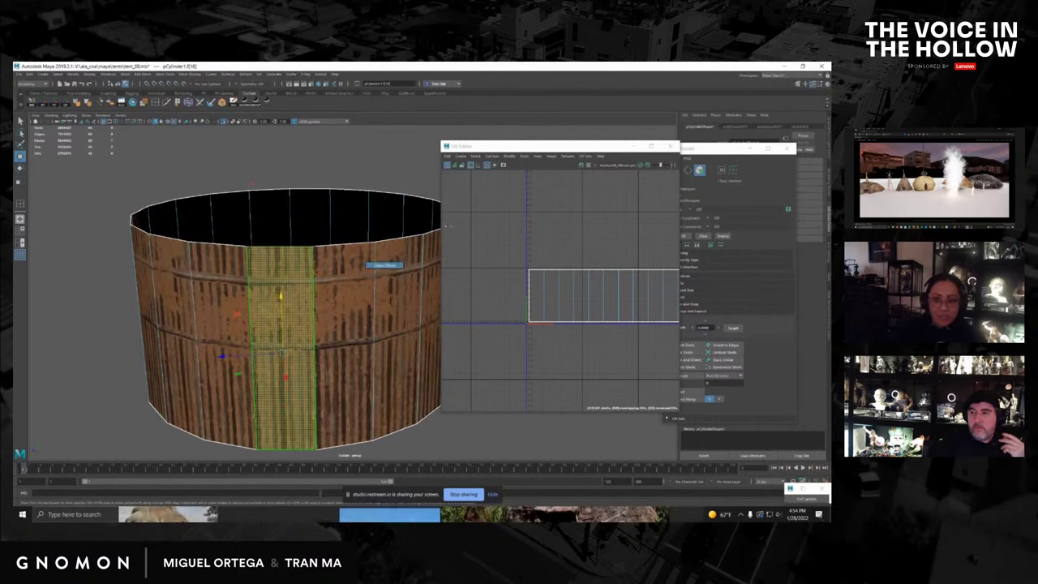
# Close the UV Editor and insert two evenly spaced horizontal edge loops around the cylinder using the multiple edge loops option.
pyautogui.click(671, 147)
pyautogui.scroll(-3, 359, 236)
pyautogui.keyDown('alt'); pyautogui.moveTo(359, 236); pyautogui.dragTo(354, 198); pyautogui.keyUp('alt')
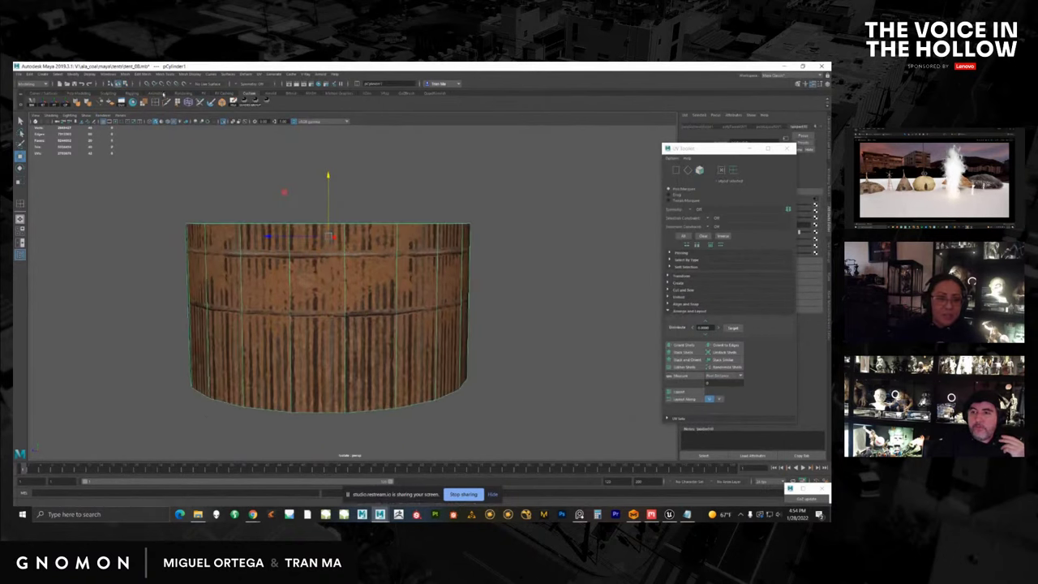
pyautogui.click(156, 103)
pyautogui.scroll(-1, 324, 268)
pyautogui.keyDown('alt'); pyautogui.moveTo(328, 268); pyautogui.dragTo(338, 262); pyautogui.keyUp('alt')
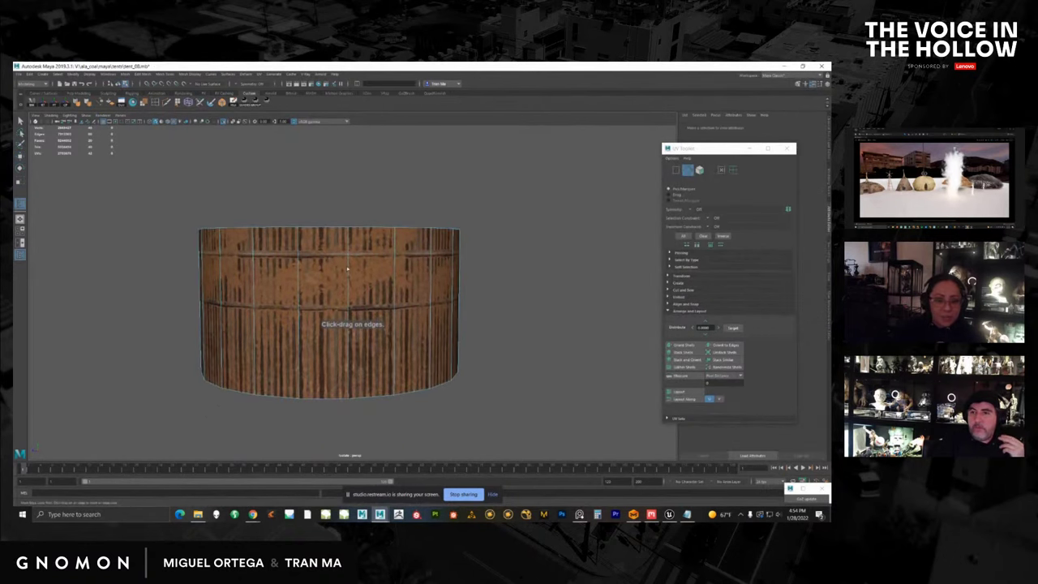
pyautogui.doubleClick(347, 270)
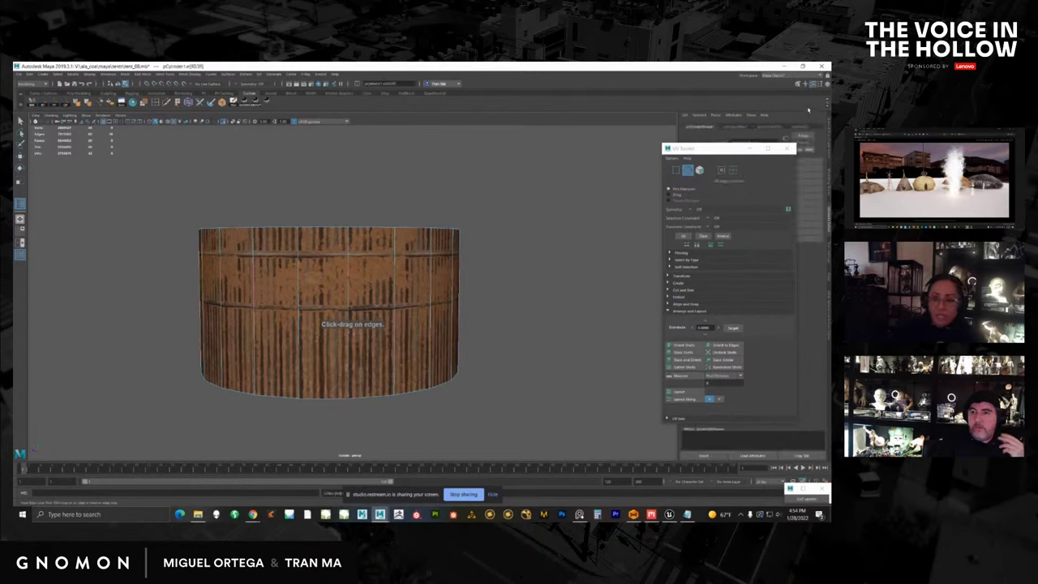
pyautogui.click(816, 86)
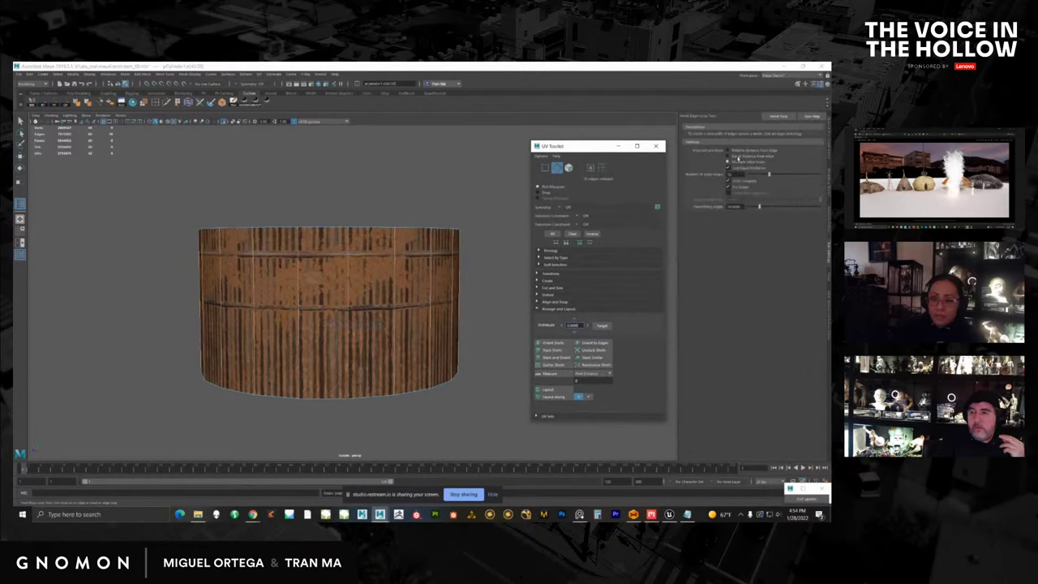
pyautogui.click(740, 154)
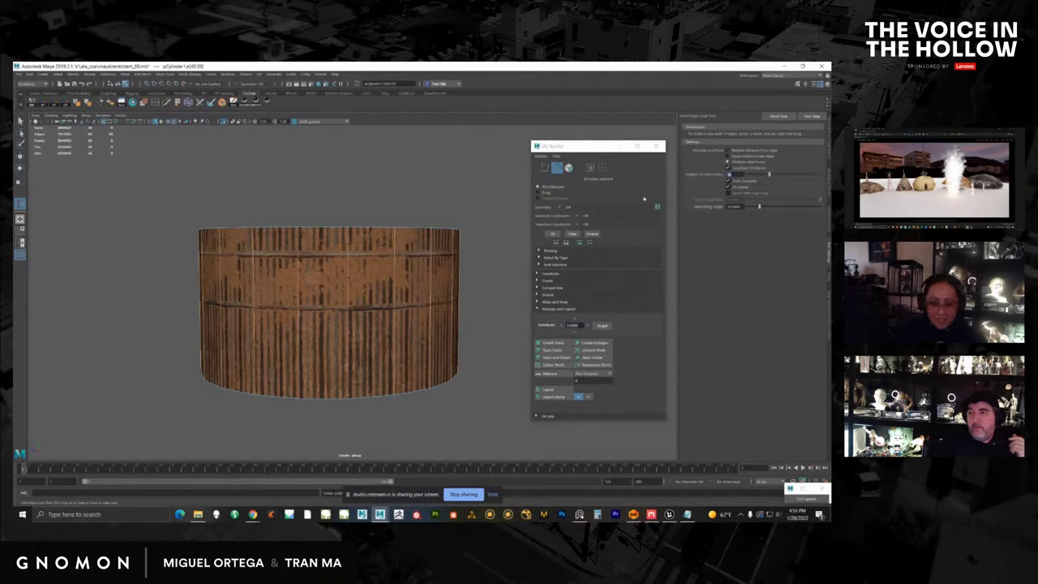
pyautogui.keyDown('alt'); pyautogui.moveTo(397, 267); pyautogui.dragTo(414, 259, button='middle'); pyautogui.keyUp('alt')
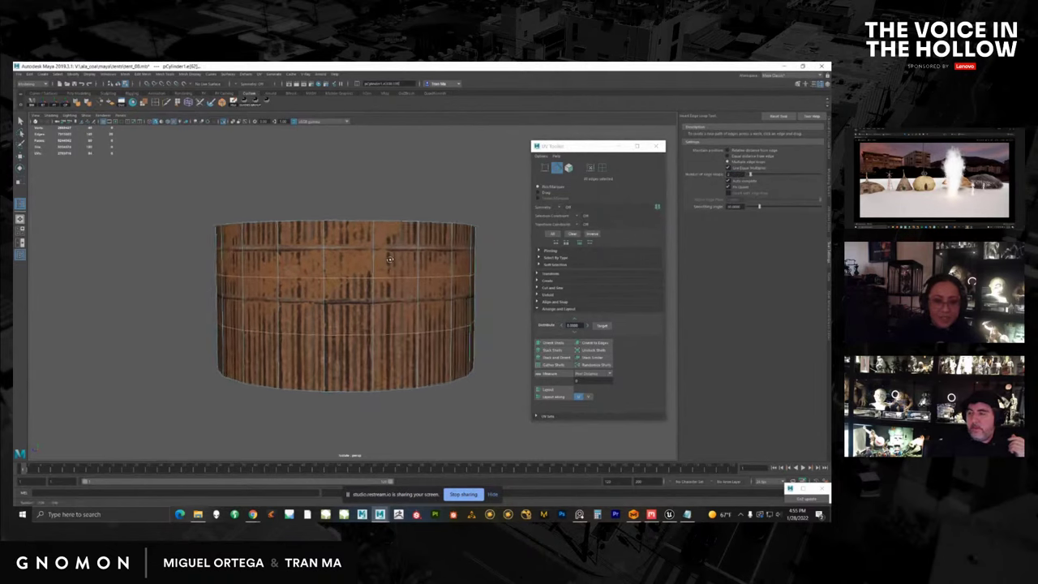
pyautogui.keyDown('alt'); pyautogui.moveTo(414, 260); pyautogui.dragTo(410, 284); pyautogui.keyUp('alt')
pyautogui.keyDown('alt'); pyautogui.moveTo(410, 284); pyautogui.dragTo(396, 284, button='right'); pyautogui.keyUp('alt')
pyautogui.press('w')
pyautogui.press('F8')
pyautogui.click(457, 264)
pyautogui.keyDown('alt'); pyautogui.moveTo(444, 268); pyautogui.dragTo(427, 286); pyautogui.keyUp('alt')
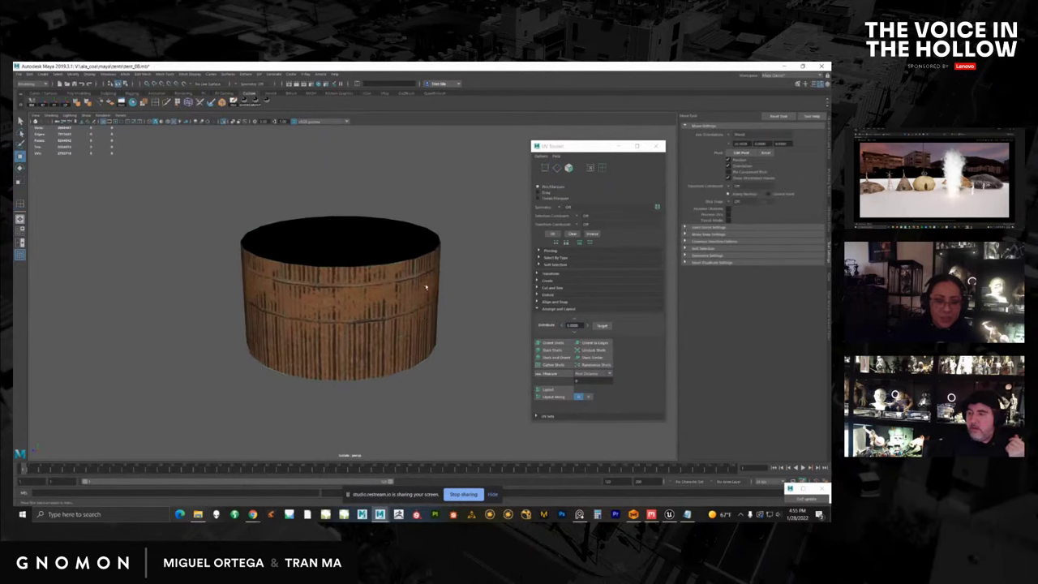
# Export the cylinder on its own as an OBJ file named wall.
pyautogui.keyDown('alt'); pyautogui.moveTo(385, 276); pyautogui.dragTo(394, 279, button='middle'); pyautogui.keyUp('alt')
pyautogui.click(395, 279)
pyautogui.keyDown('alt'); pyautogui.moveTo(395, 279); pyautogui.dragTo(418, 286, button='right'); pyautogui.keyUp('alt')
pyautogui.keyDown('alt'); pyautogui.moveTo(418, 285); pyautogui.dragTo(406, 316); pyautogui.keyUp('alt')
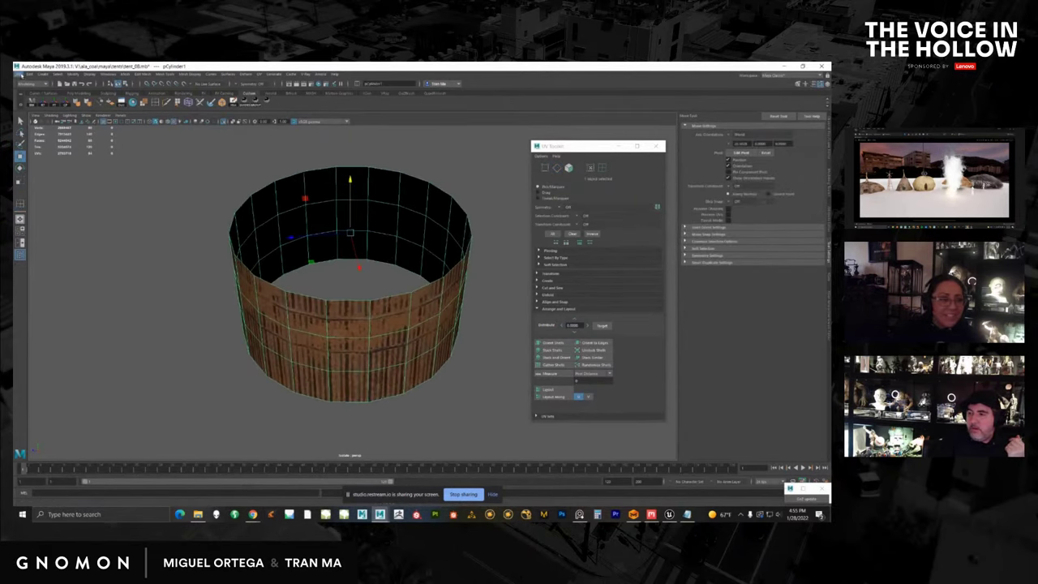
pyautogui.click(17, 74)
pyautogui.click(57, 179)
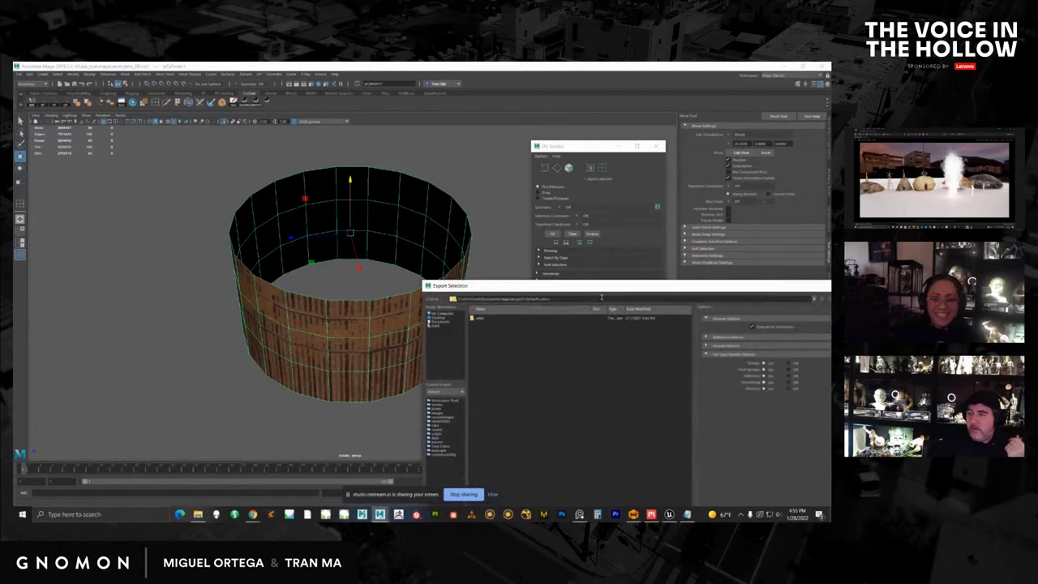
pyautogui.moveTo(598, 288); pyautogui.dragTo(829, 164)
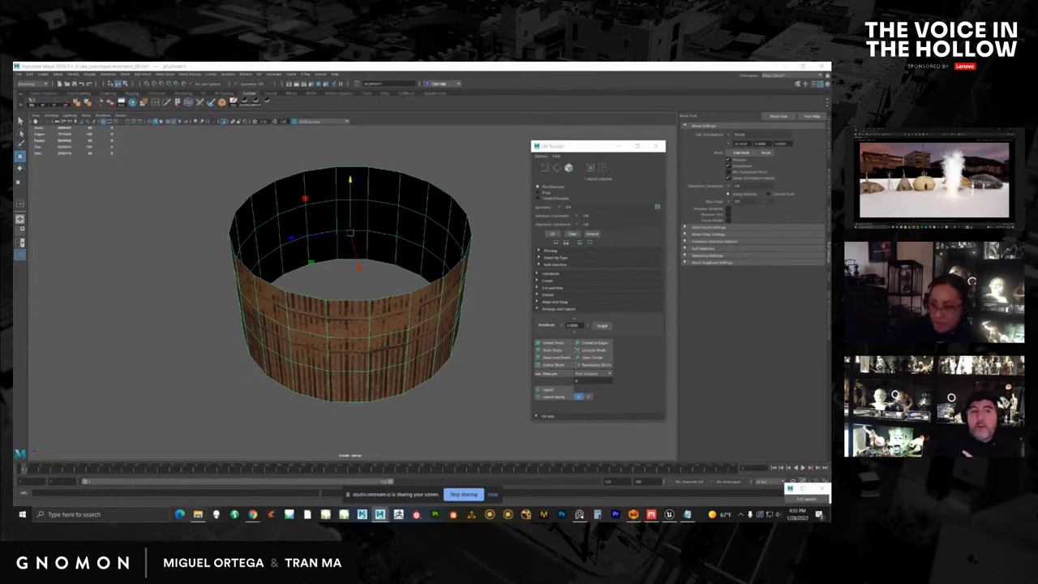
pyautogui.moveTo(829, 176); pyautogui.dragTo(767, 180)
pyautogui.click(259, 397)
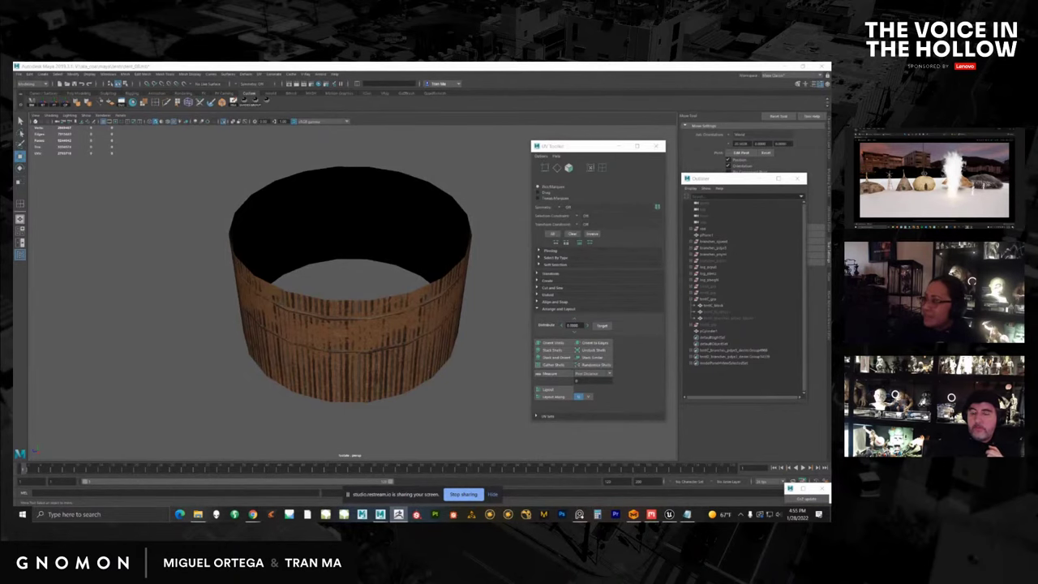
# Switch to ZBrush, maximize its window and import the exported wall mesh as a tool.
pyautogui.click(398, 515)
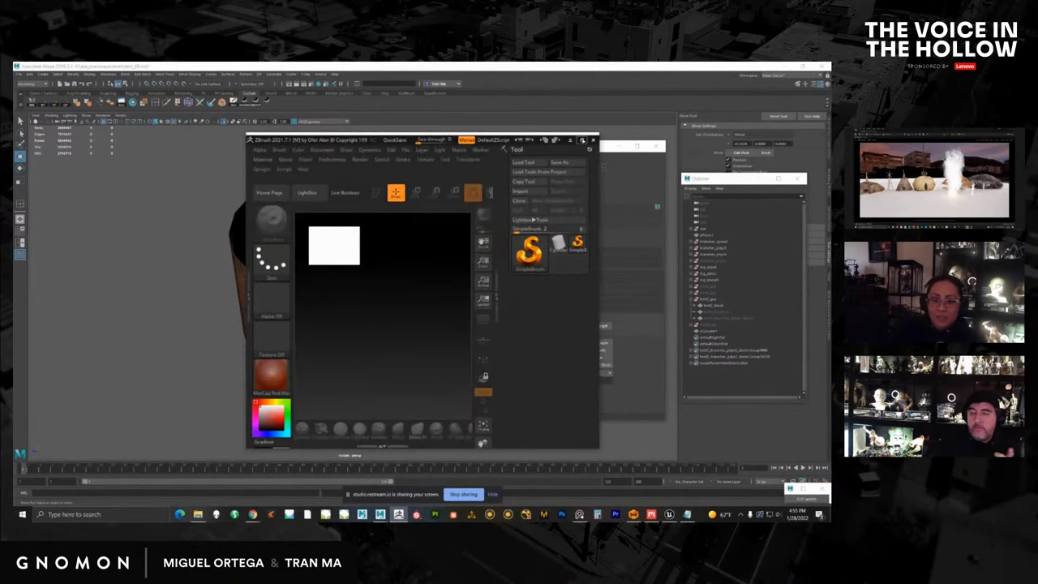
pyautogui.click(581, 139)
pyautogui.click(792, 170)
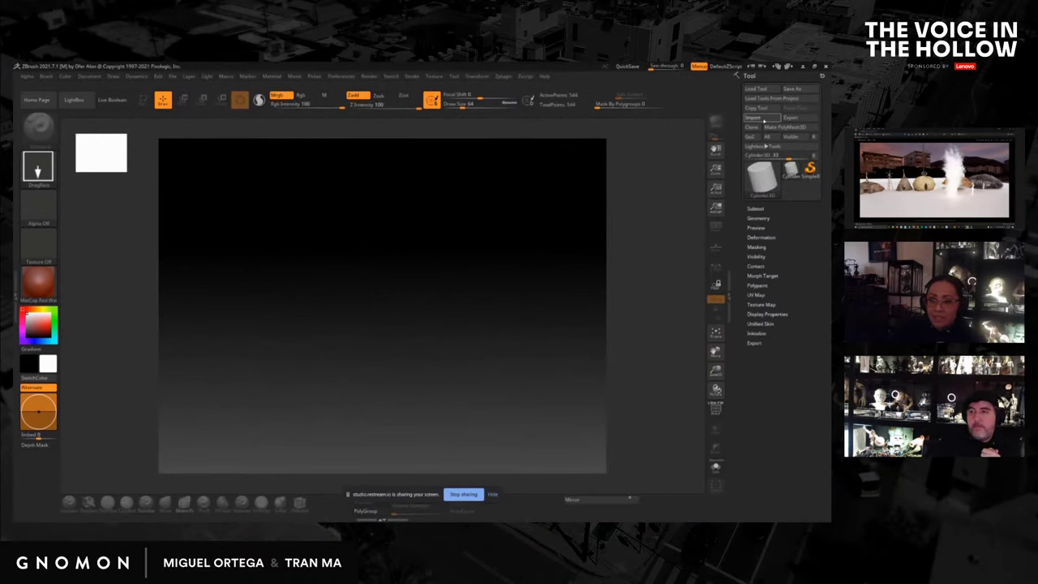
pyautogui.click(763, 119)
pyautogui.moveTo(563, 179); pyautogui.dragTo(830, 159)
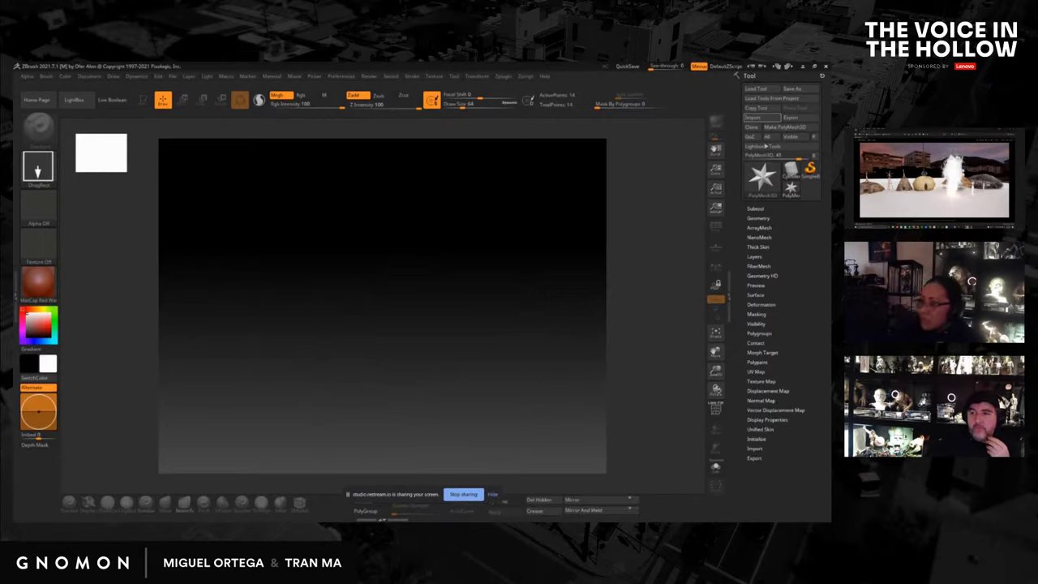
# Place the wall mesh on the canvas, enter Edit mode and orient it for viewing.
pyautogui.moveTo(389, 264); pyautogui.dragTo(374, 456)
pyautogui.press('t')
pyautogui.moveTo(557, 252); pyautogui.dragTo(567, 280)
# Turn on double-sided display for the wall mesh and switch its material to BasicMaterial.
pyautogui.click(761, 429)
pyautogui.click(762, 420)
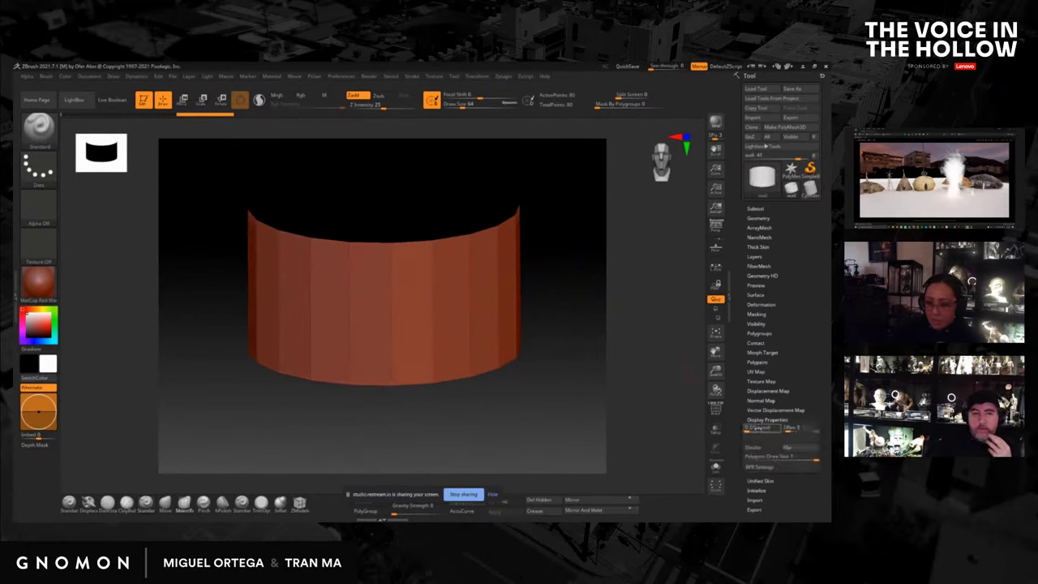
pyautogui.click(767, 428)
pyautogui.click(762, 447)
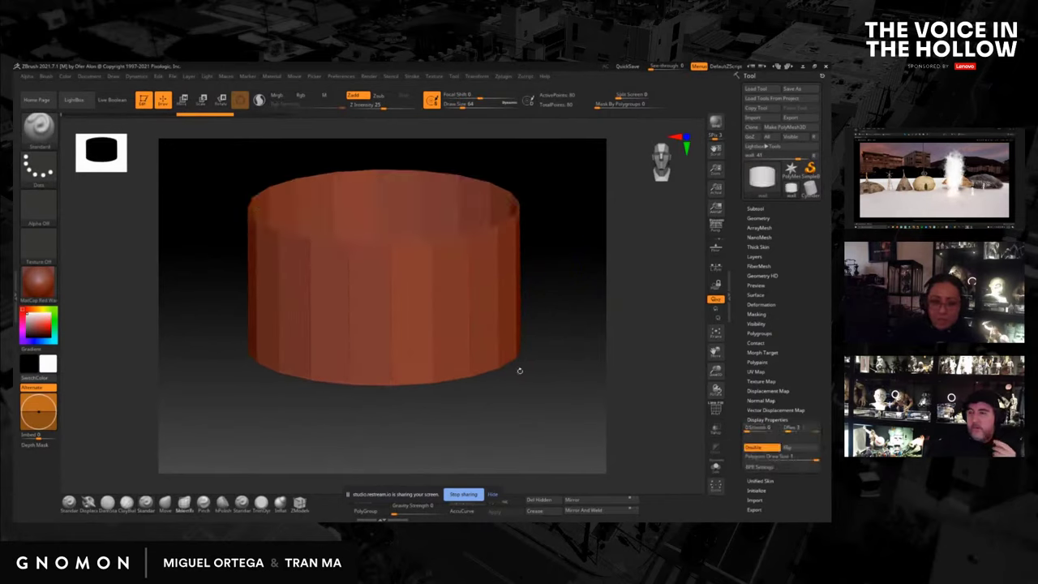
pyautogui.click(39, 281)
pyautogui.click(126, 425)
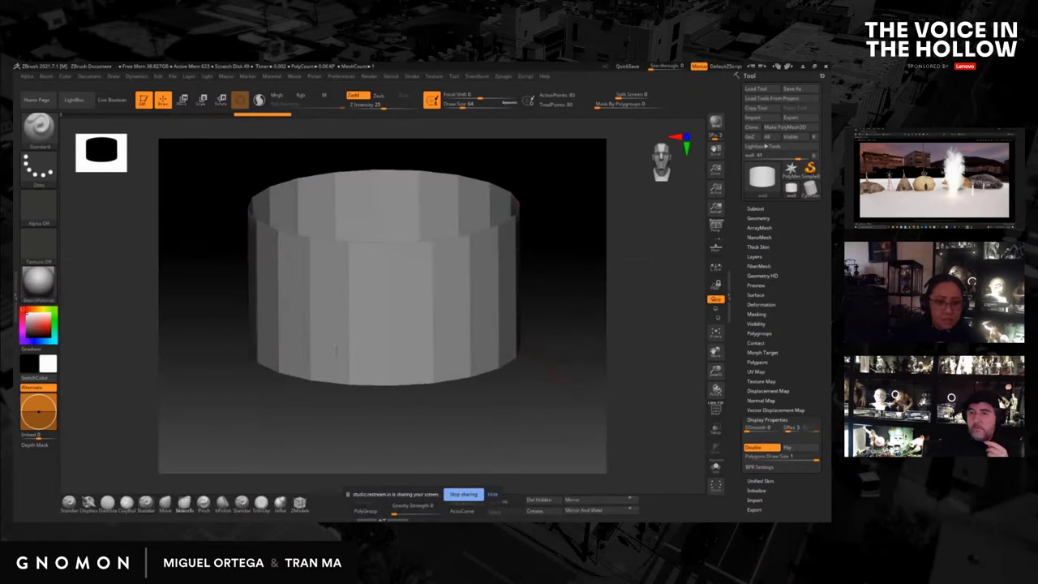
# Subdivide the wall mesh with smoothing up to subdivision level 8.
pyautogui.keyDown('alt'); pyautogui.moveTo(563, 363); pyautogui.dragTo(556, 382); pyautogui.keyUp('alt')
pyautogui.click(759, 217)
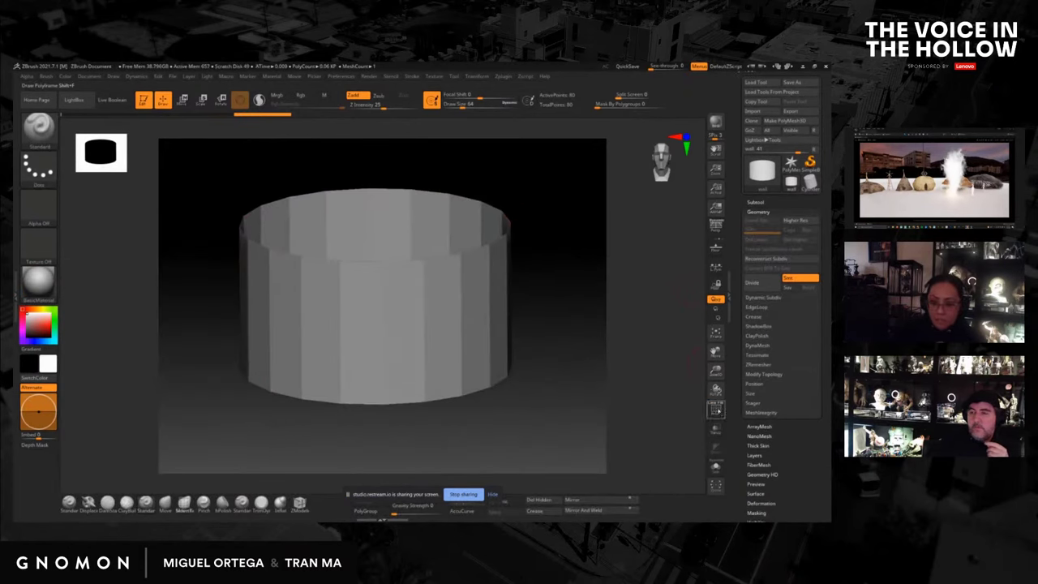
pyautogui.click(752, 282)
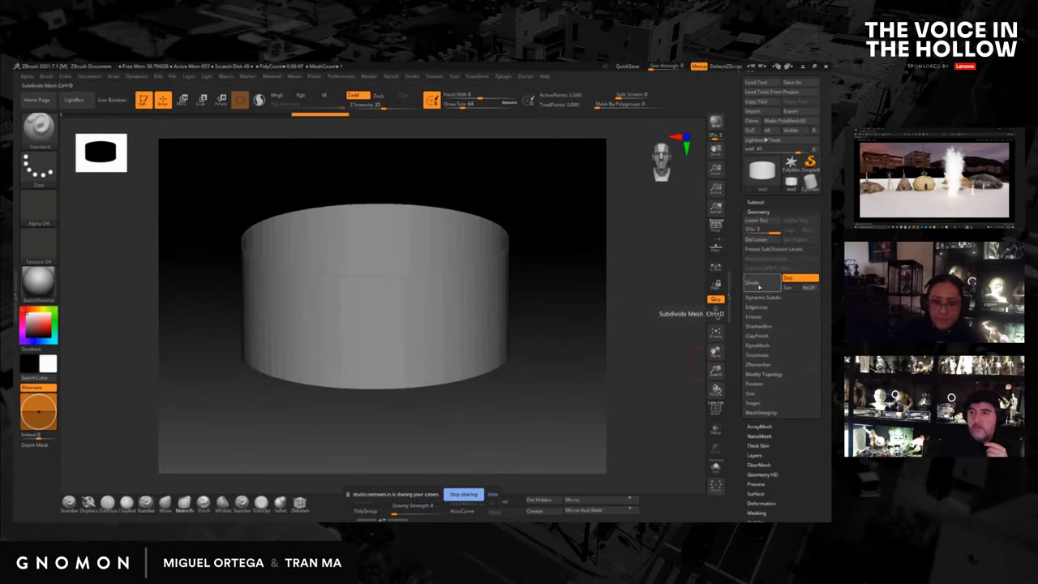
pyautogui.moveTo(548, 328); pyautogui.dragTo(601, 339)
pyautogui.click(754, 283)
pyautogui.click(754, 283)
pyautogui.click(762, 282)
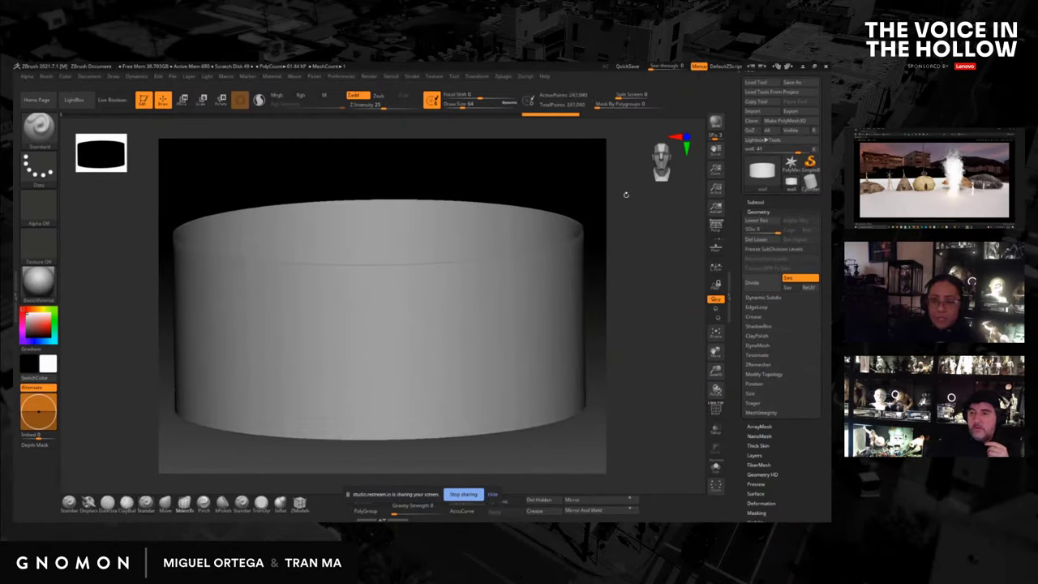
pyautogui.click(769, 283)
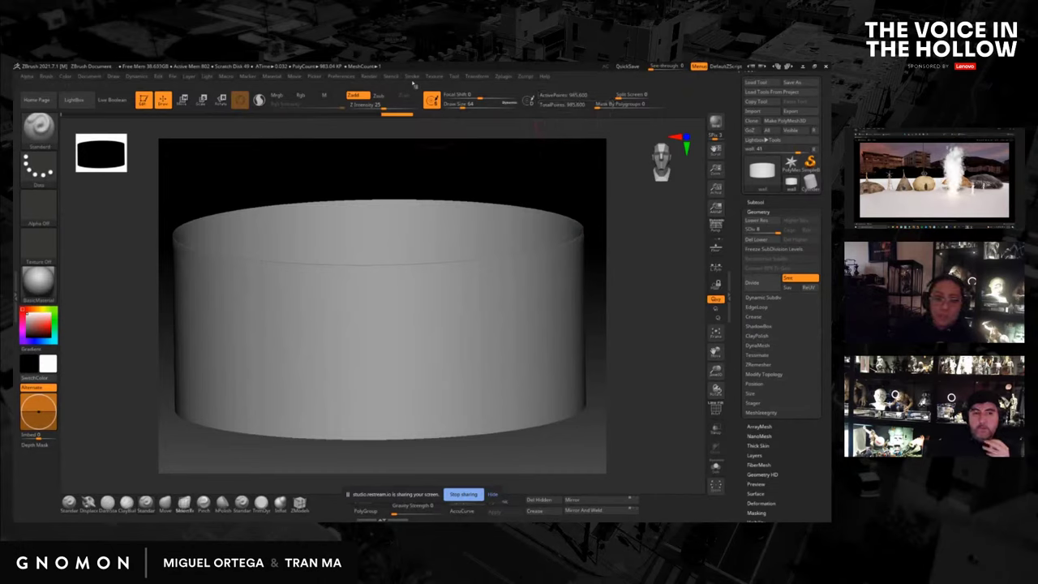
# Import the mudwallB_Displacement image as a texture and make it the current texture.
pyautogui.click(434, 77)
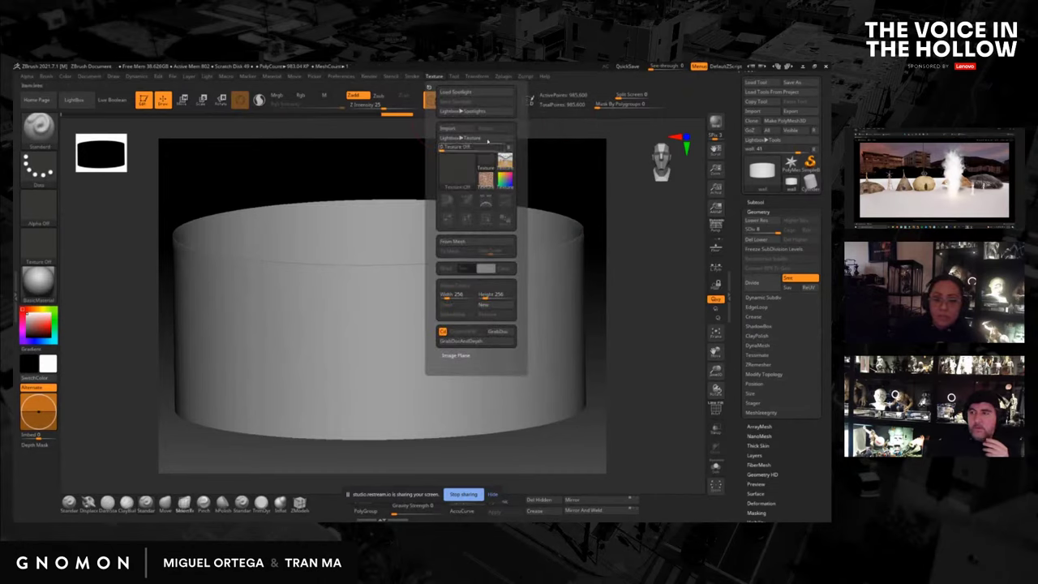
pyautogui.click(447, 168)
pyautogui.click(436, 77)
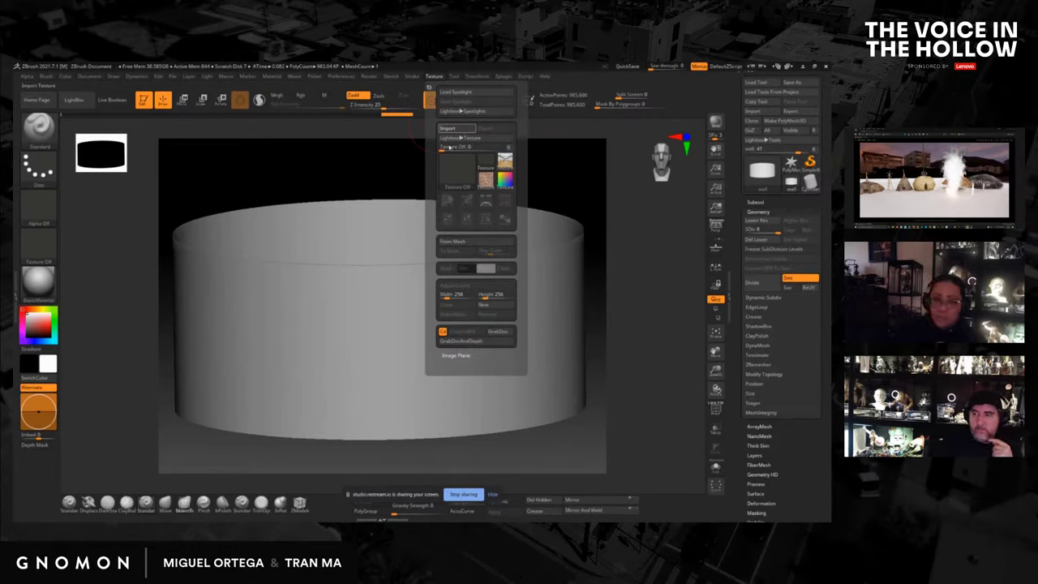
pyautogui.click(449, 198)
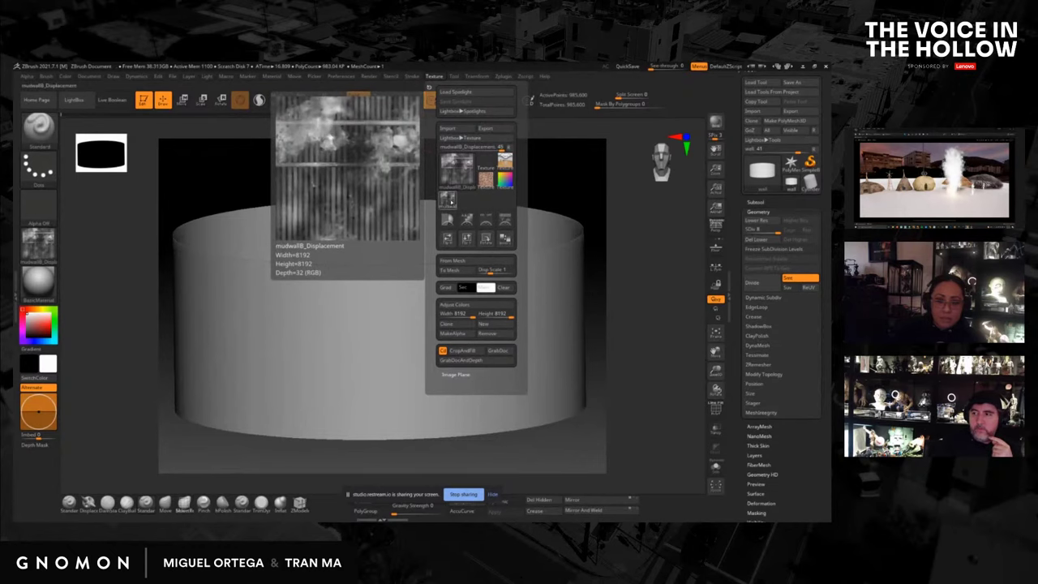
pyautogui.click(456, 175)
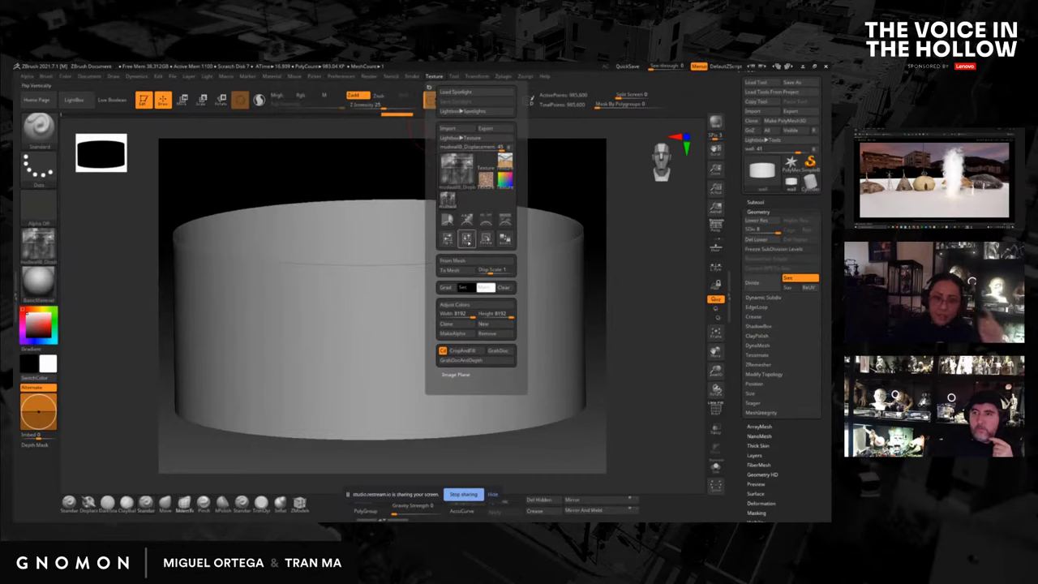
# Flip the mudwallB_Displacement texture vertically and make an alpha from it.
pyautogui.click(467, 242)
pyautogui.moveTo(460, 178)
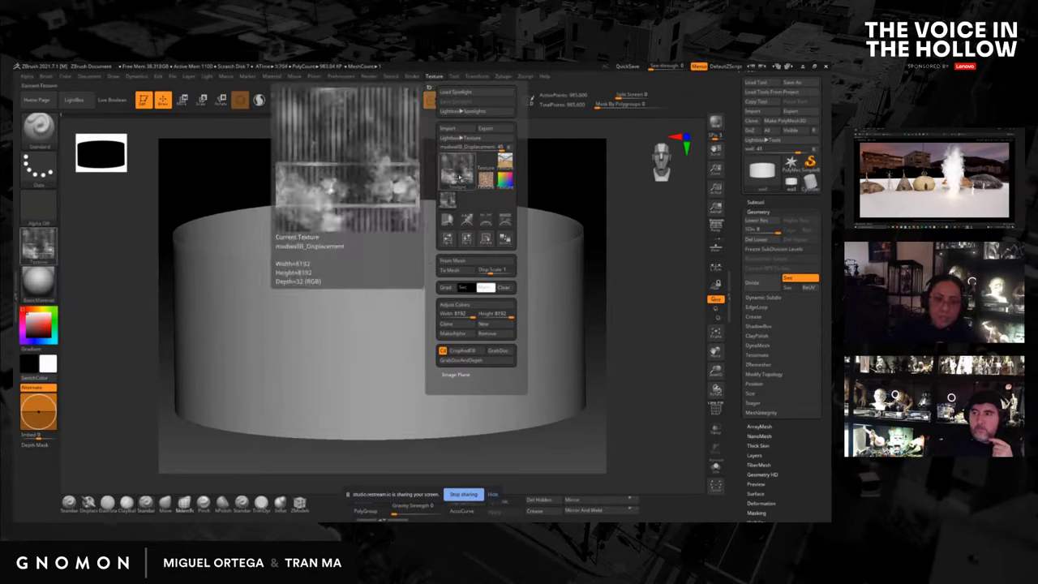
pyautogui.click(453, 333)
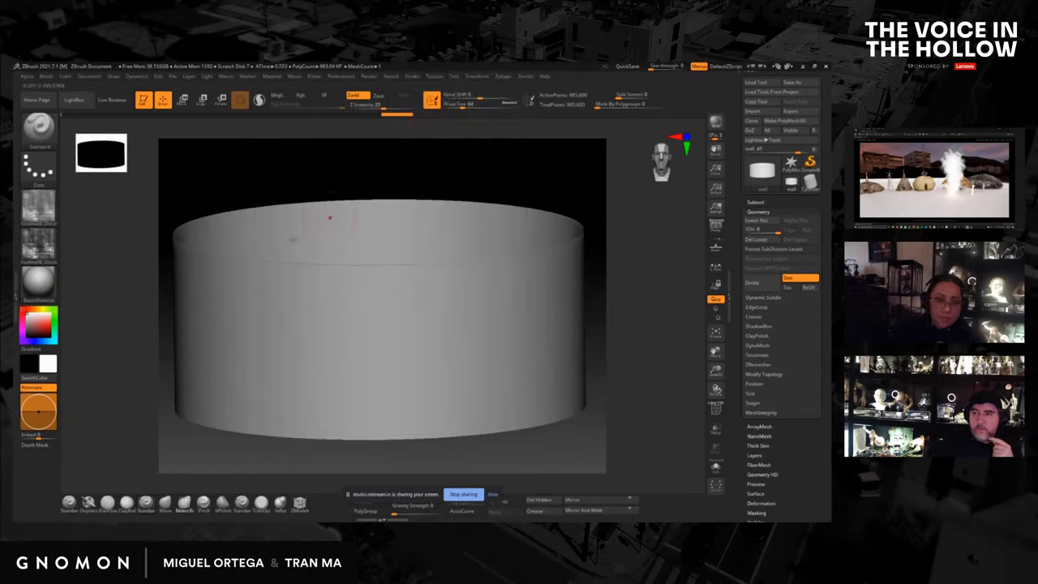
# Assign the mudwallB_Displacement alpha as the wall mesh's displacement map.
pyautogui.click(757, 212)
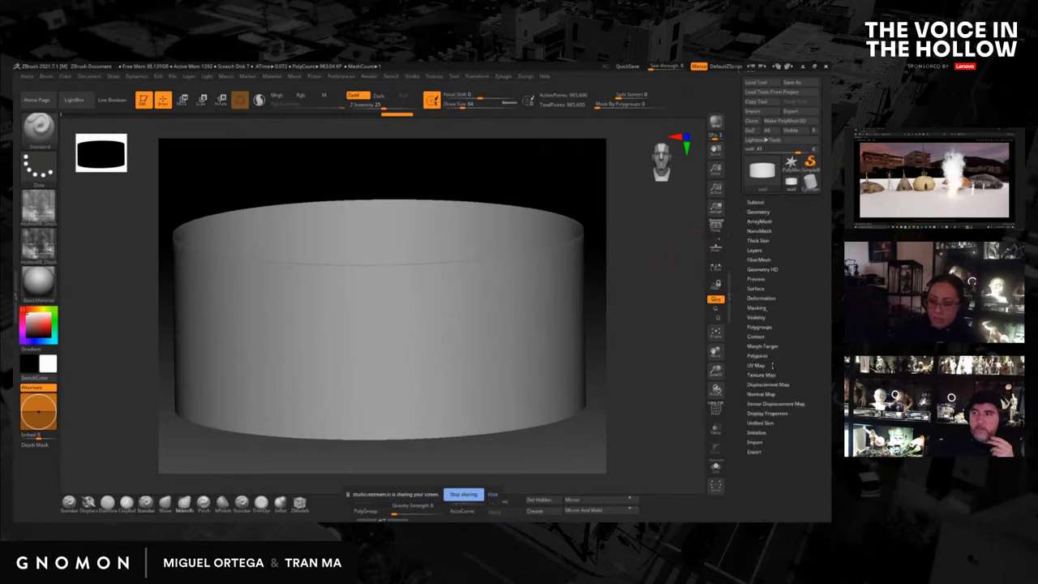
pyautogui.click(761, 375)
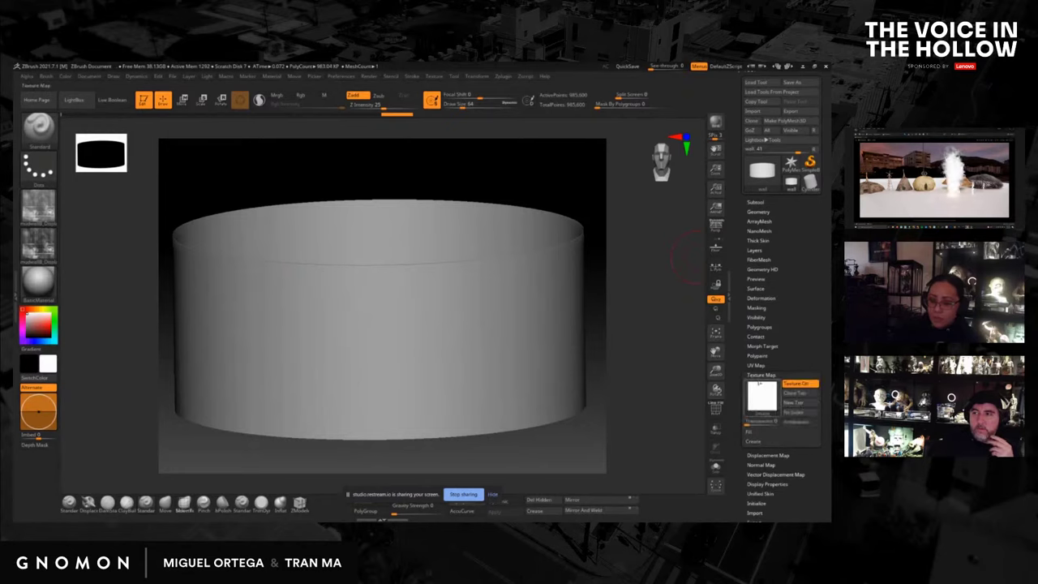
pyautogui.click(768, 386)
pyautogui.click(763, 409)
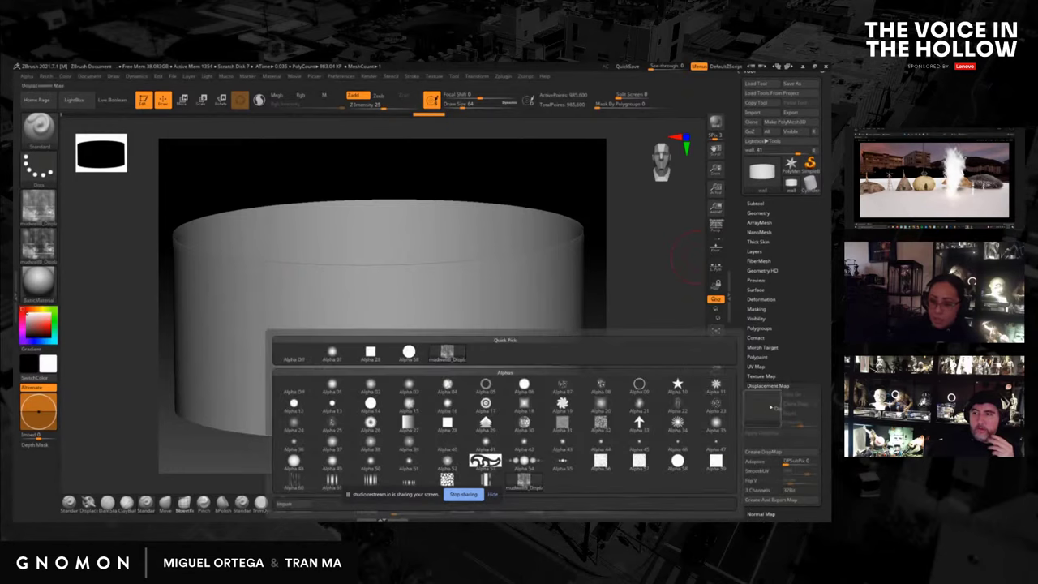
pyautogui.click(447, 354)
# Turn on displacement Mode for the wall mesh and tune the displacement intensity to about 0.0547.
pyautogui.moveTo(632, 332); pyautogui.dragTo(674, 354)
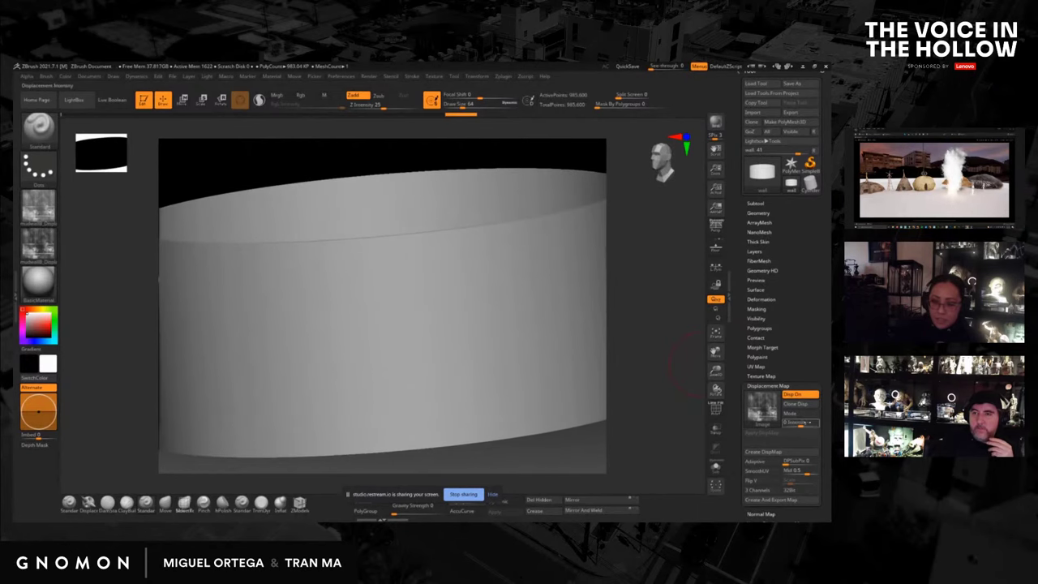
pyautogui.moveTo(801, 424); pyautogui.dragTo(805, 424)
pyautogui.keyDown('alt'); pyautogui.moveTo(640, 404); pyautogui.dragTo(592, 409); pyautogui.keyUp('alt')
pyautogui.moveTo(427, 439); pyautogui.dragTo(410, 443)
pyautogui.moveTo(462, 412); pyautogui.dragTo(445, 448)
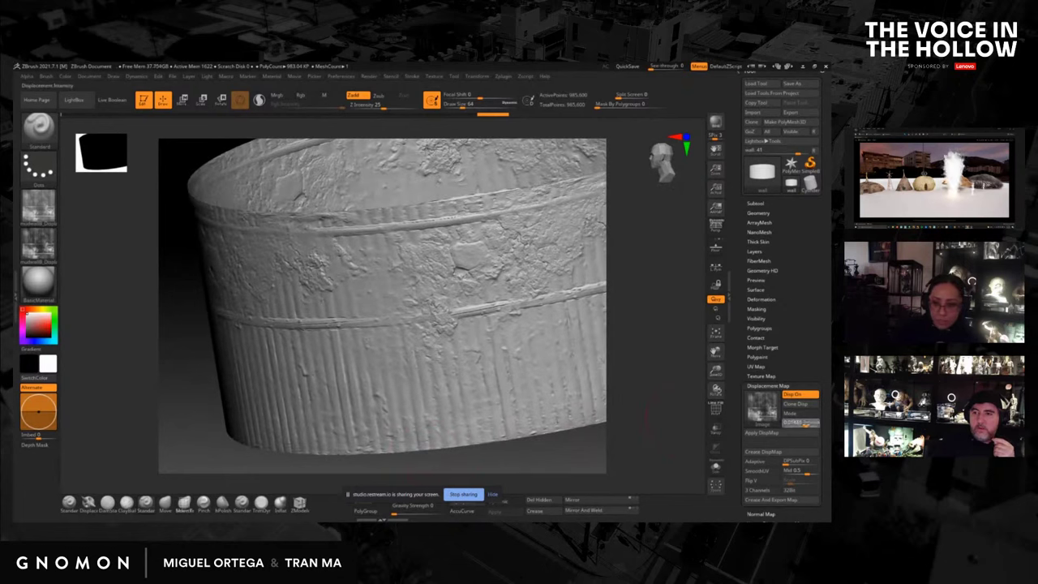
pyautogui.moveTo(806, 423); pyautogui.dragTo(808, 423)
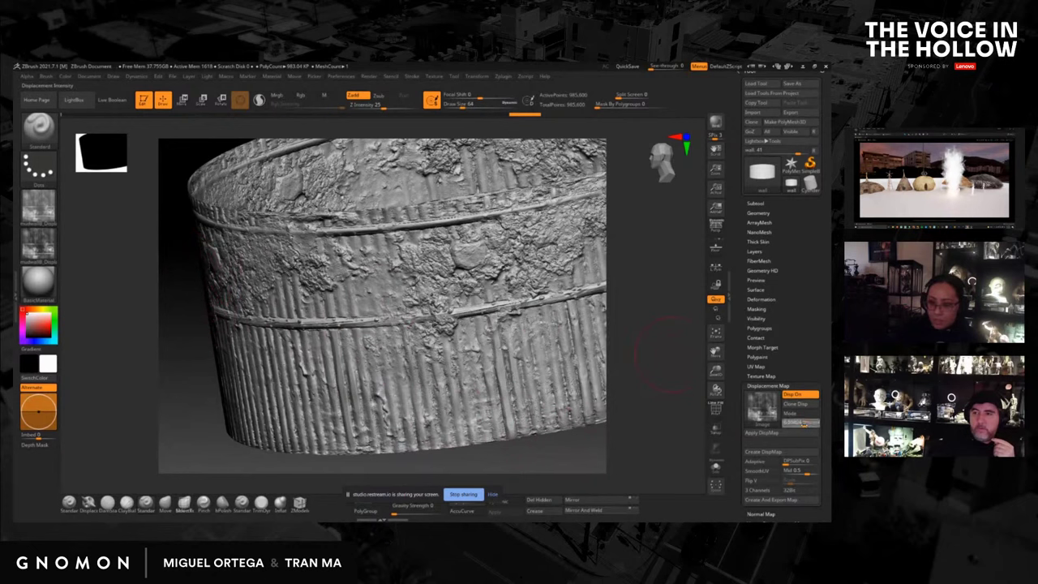
pyautogui.moveTo(805, 423); pyautogui.dragTo(803, 423)
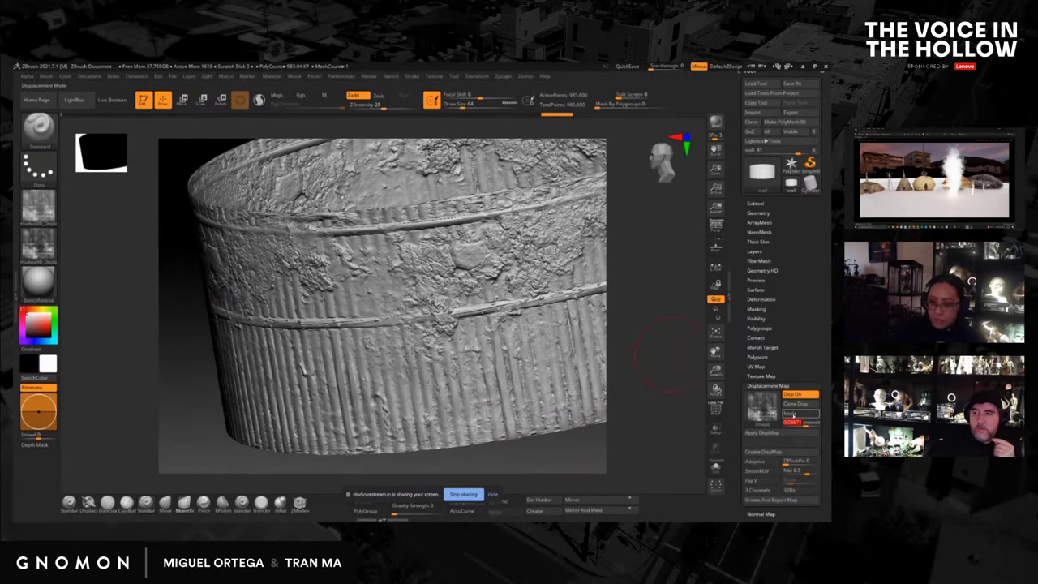
pyautogui.click(794, 415)
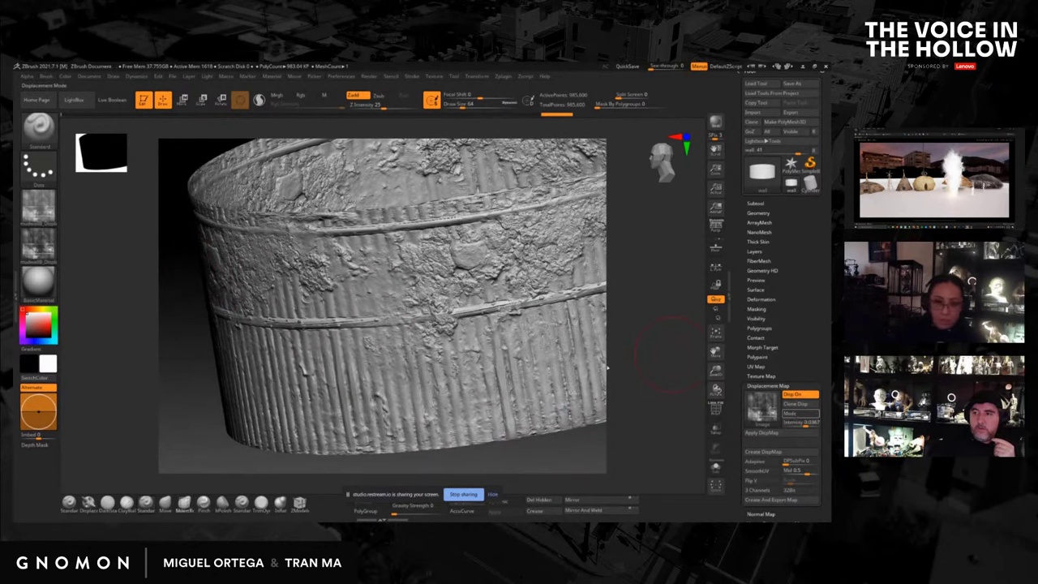
pyautogui.click(805, 424)
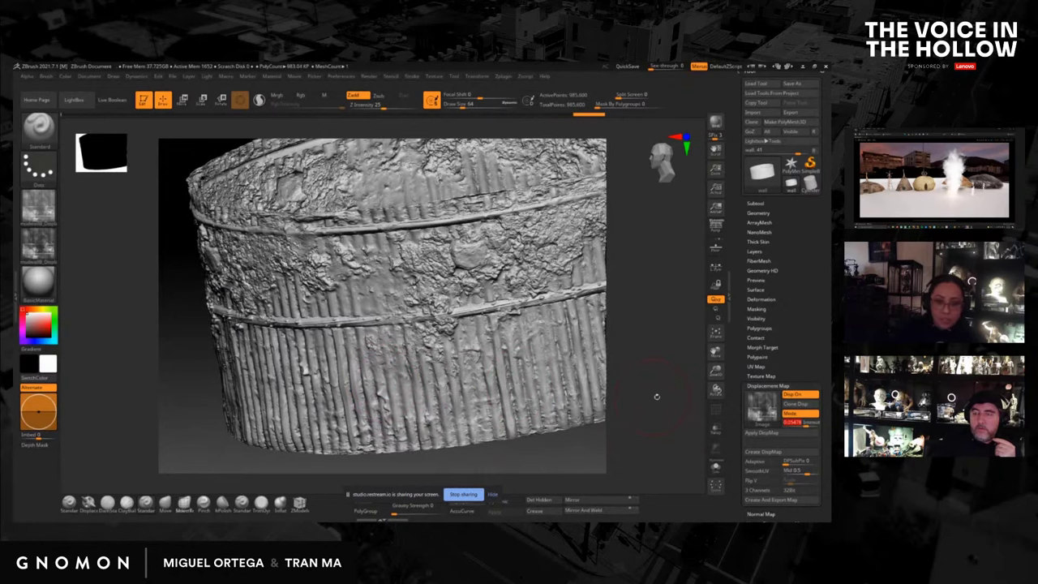
pyautogui.moveTo(655, 397)
pyautogui.mouseDown()
pyautogui.moveTo(680, 420)
pyautogui.moveTo(654, 369)
pyautogui.moveTo(655, 403)
pyautogui.moveTo(661, 376)
pyautogui.moveTo(665, 397)
pyautogui.mouseUp()
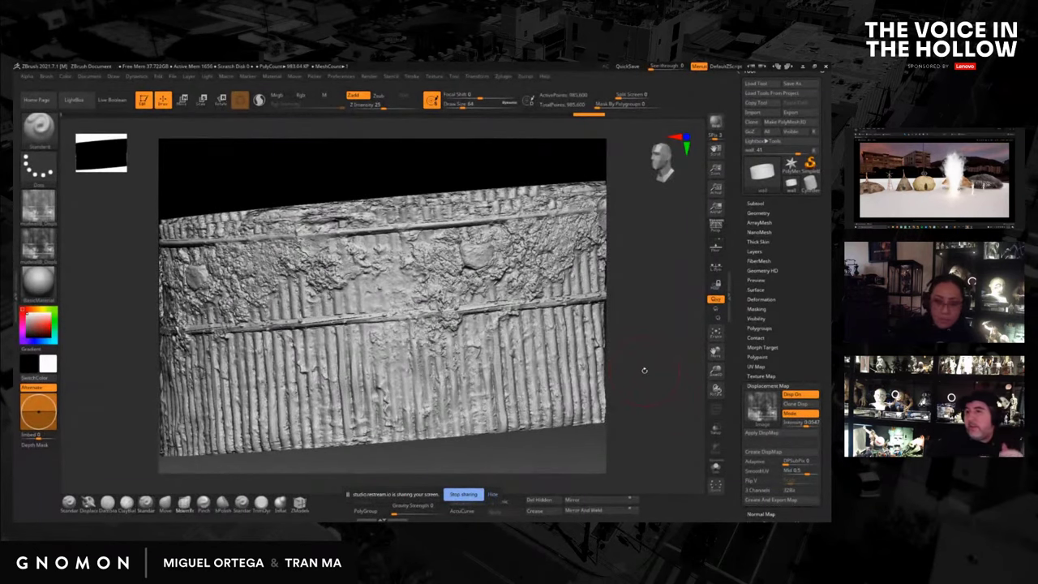
pyautogui.moveTo(647, 361)
pyautogui.mouseDown()
pyautogui.moveTo(660, 380)
pyautogui.moveTo(648, 354)
pyautogui.mouseUp()
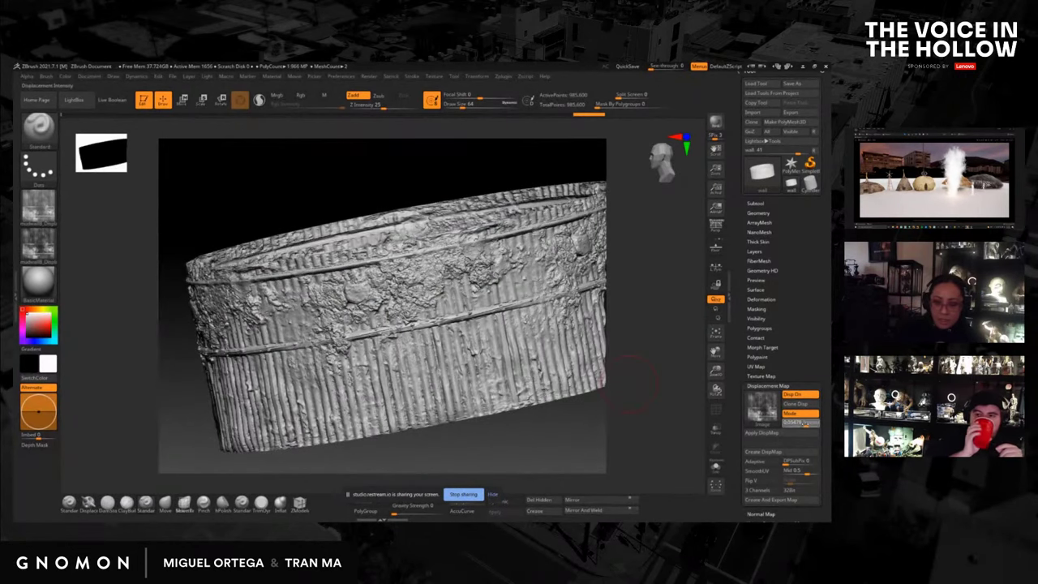
pyautogui.click(799, 422)
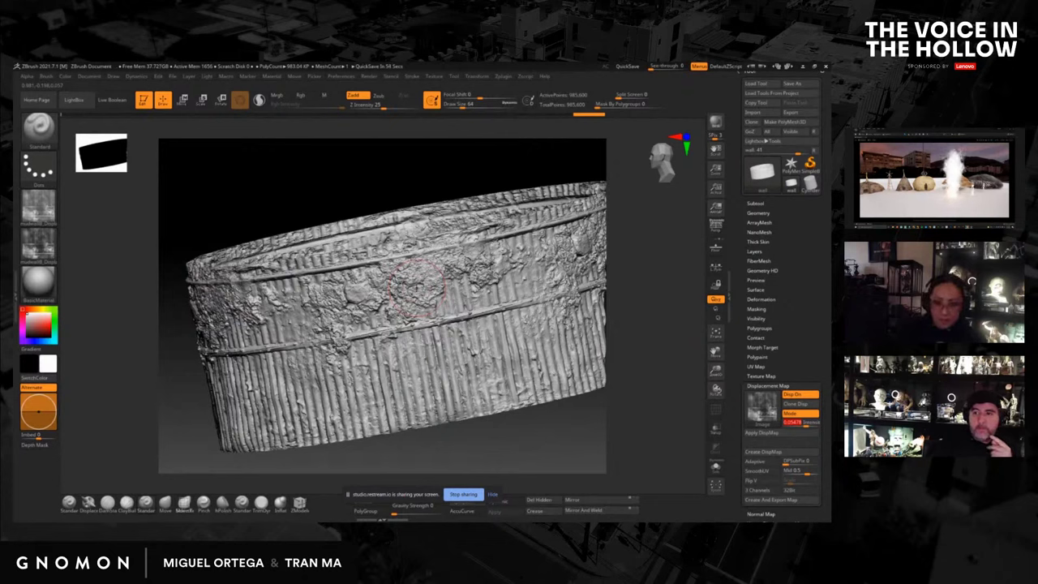
# Apply the displacement map to the wall mesh's geometry with displacement Mode on and check the sculpted surface.
pyautogui.moveTo(393, 176)
pyautogui.mouseDown()
pyautogui.moveTo(577, 174)
pyautogui.moveTo(565, 193)
pyautogui.mouseUp()
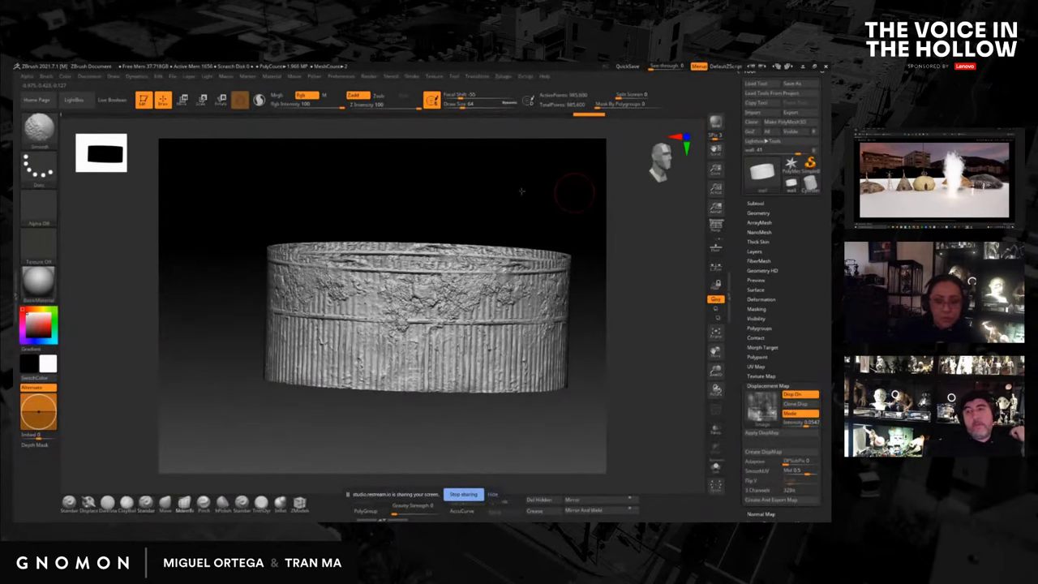
pyautogui.moveTo(501, 191)
pyautogui.mouseDown()
pyautogui.moveTo(487, 179)
pyautogui.moveTo(485, 187)
pyautogui.mouseUp()
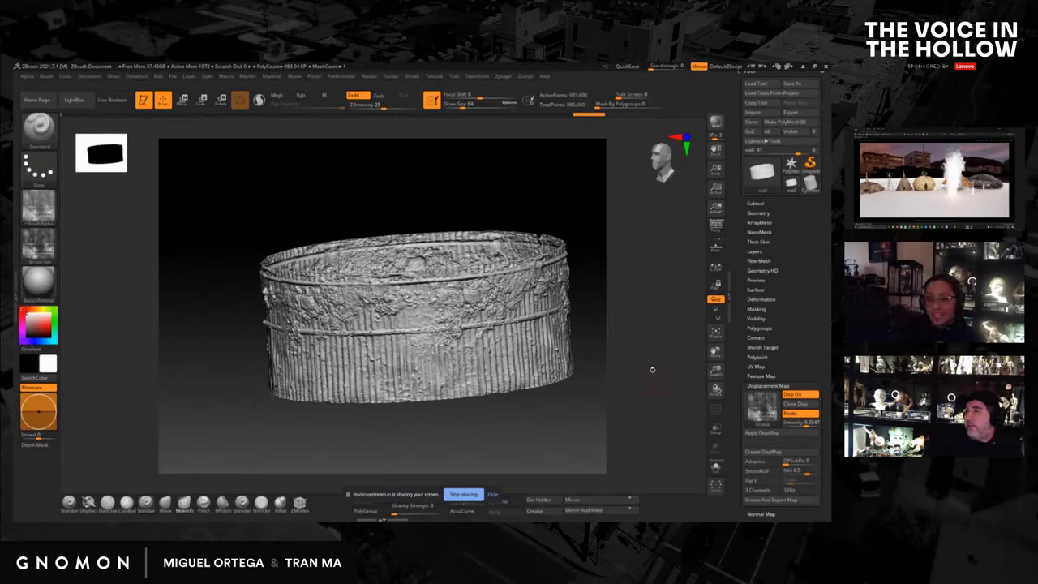
pyautogui.moveTo(652, 370); pyautogui.dragTo(657, 397)
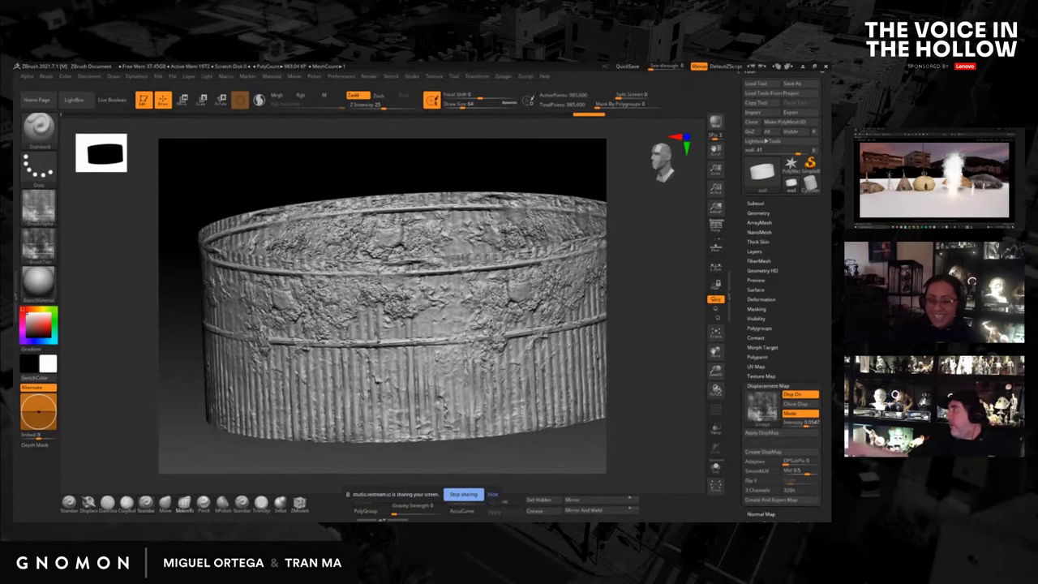
pyautogui.click(800, 414)
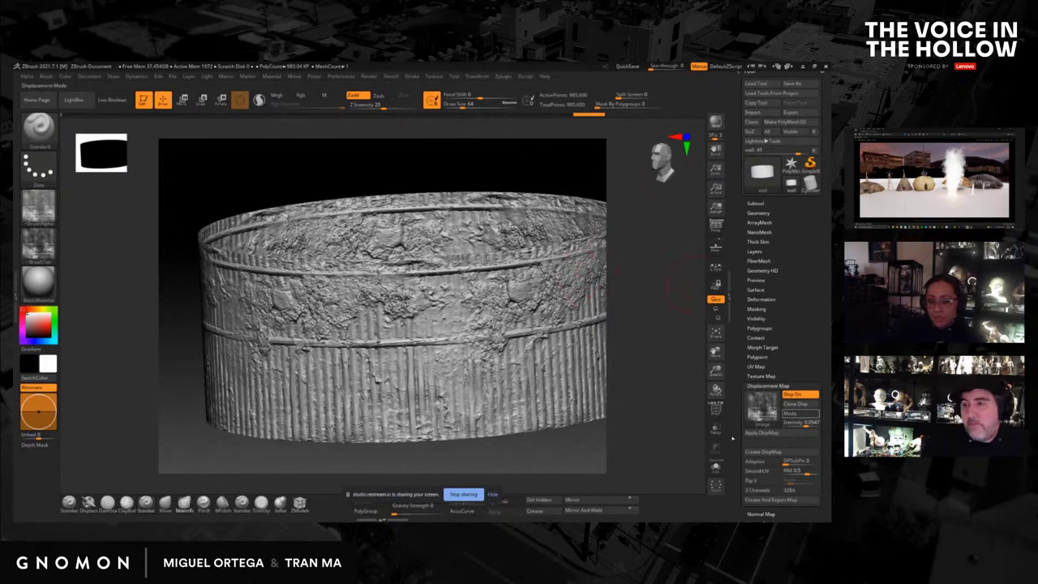
pyautogui.click(764, 433)
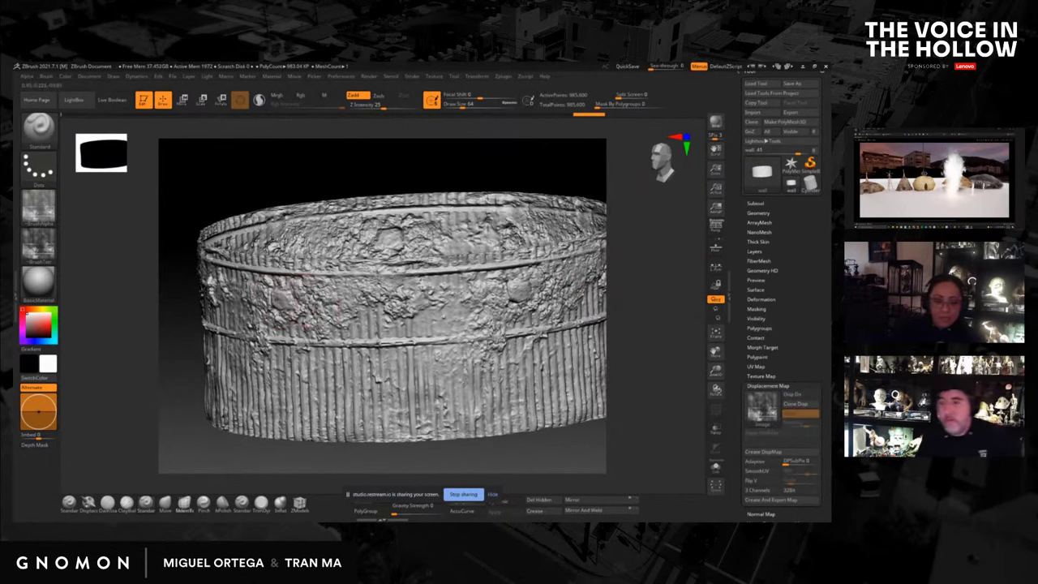
pyautogui.moveTo(489, 448); pyautogui.dragTo(519, 472)
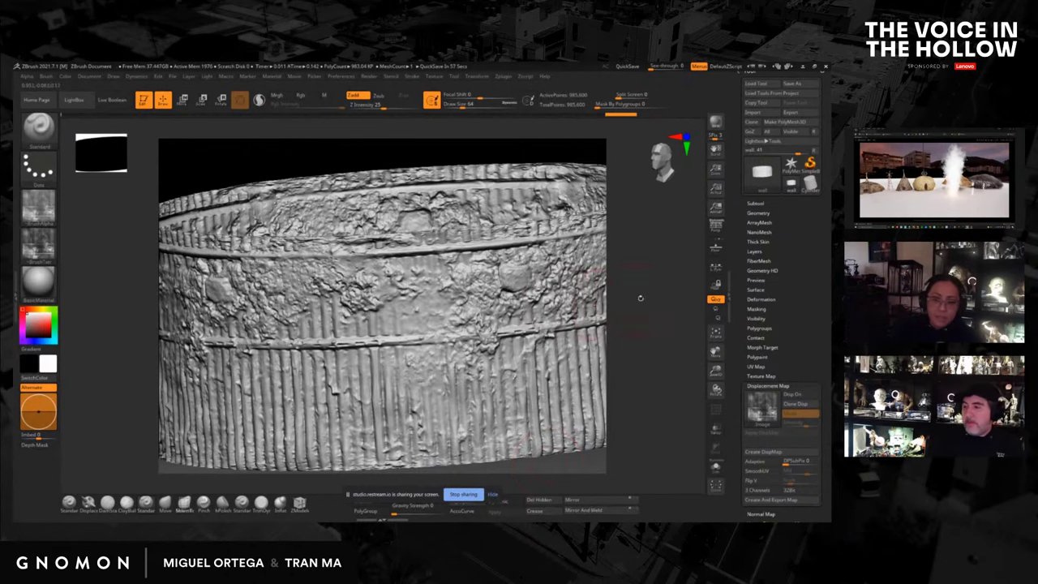
pyautogui.moveTo(641, 298)
pyautogui.mouseDown()
pyautogui.moveTo(653, 321)
pyautogui.moveTo(653, 298)
pyautogui.mouseUp()
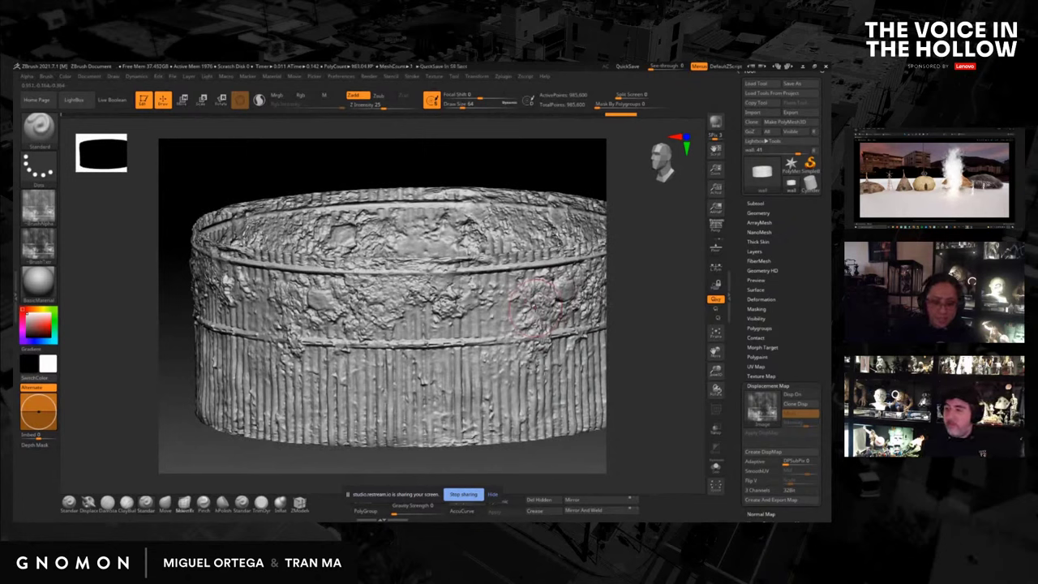
# Undo the applied displacement and apply the displacement map to the wall mesh again.
pyautogui.press('ctrl')
pyautogui.hotkey('ctrl', 'z')
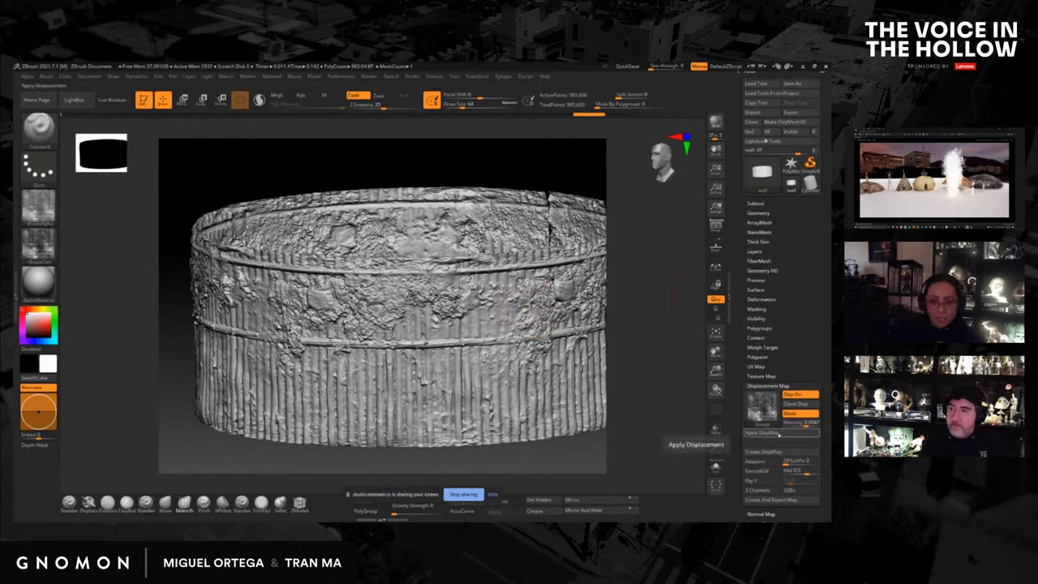
pyautogui.click(781, 432)
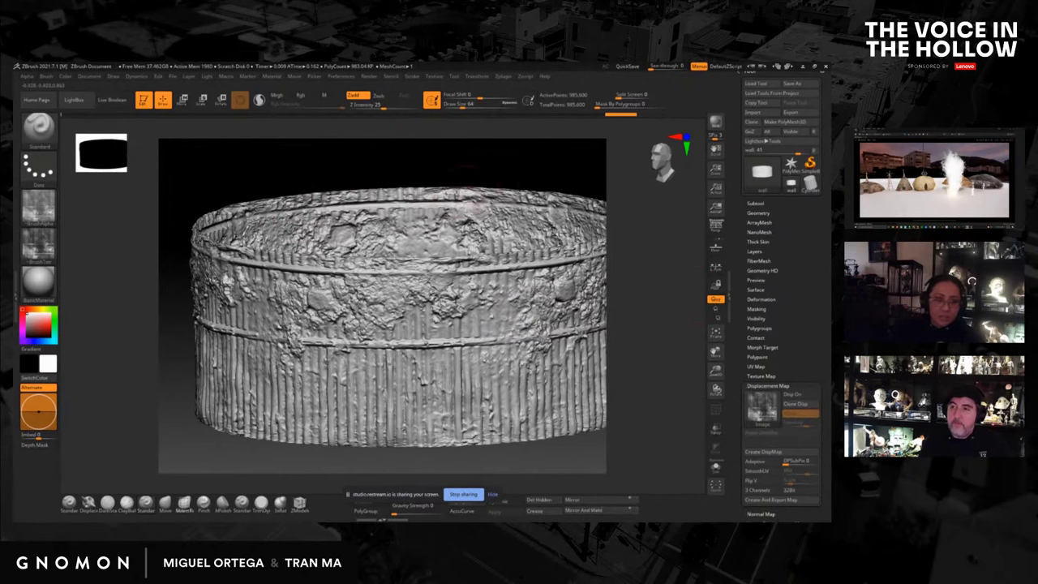
# Dock the Zplugin palette and pre-process the wall mesh in Decimation Master with Freeze borders and Keep UVs on.
pyautogui.click(504, 76)
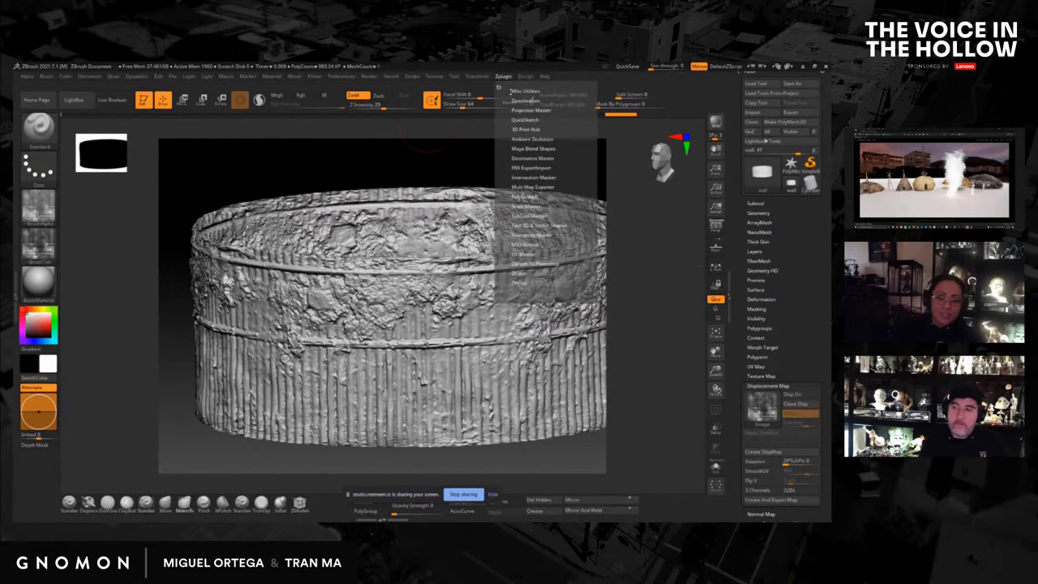
pyautogui.click(499, 87)
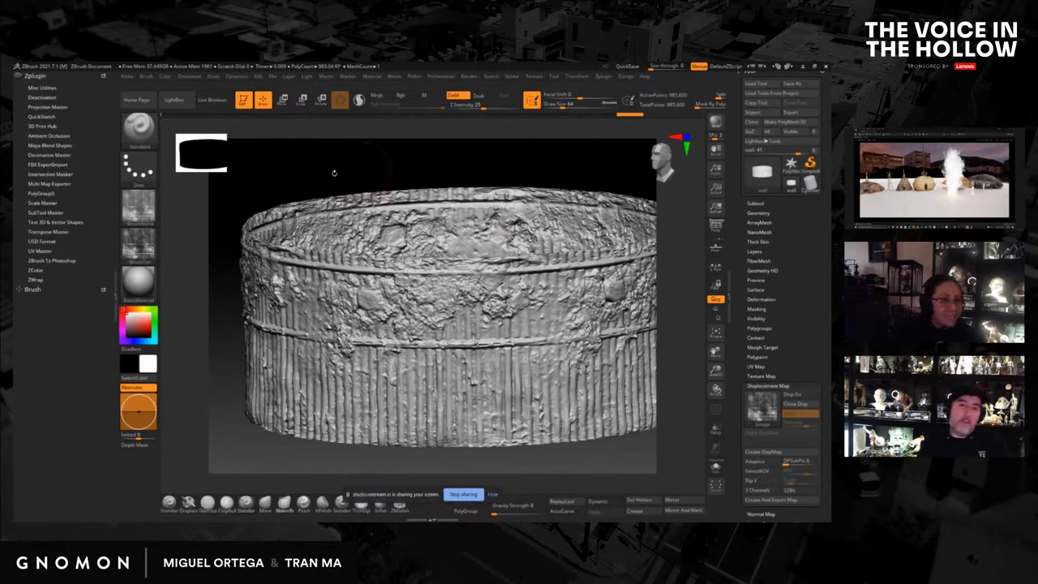
pyautogui.click(33, 155)
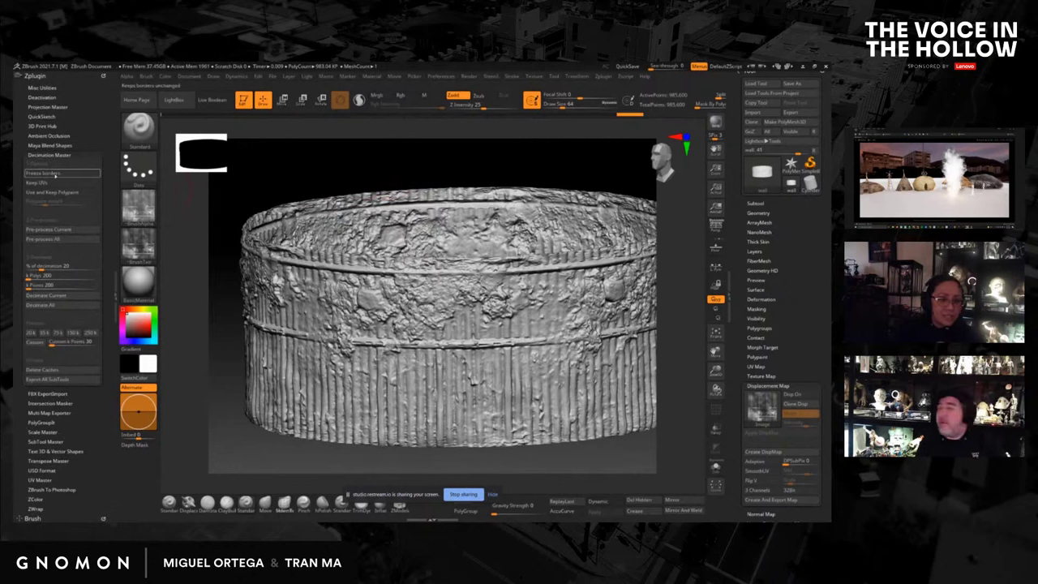
pyautogui.click(57, 173)
pyautogui.click(57, 182)
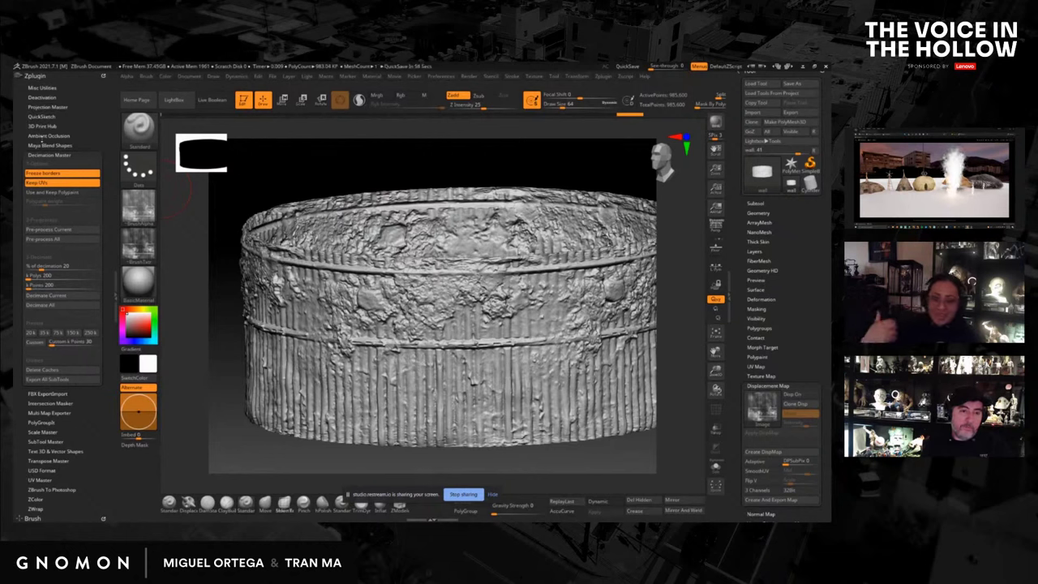
pyautogui.click(50, 229)
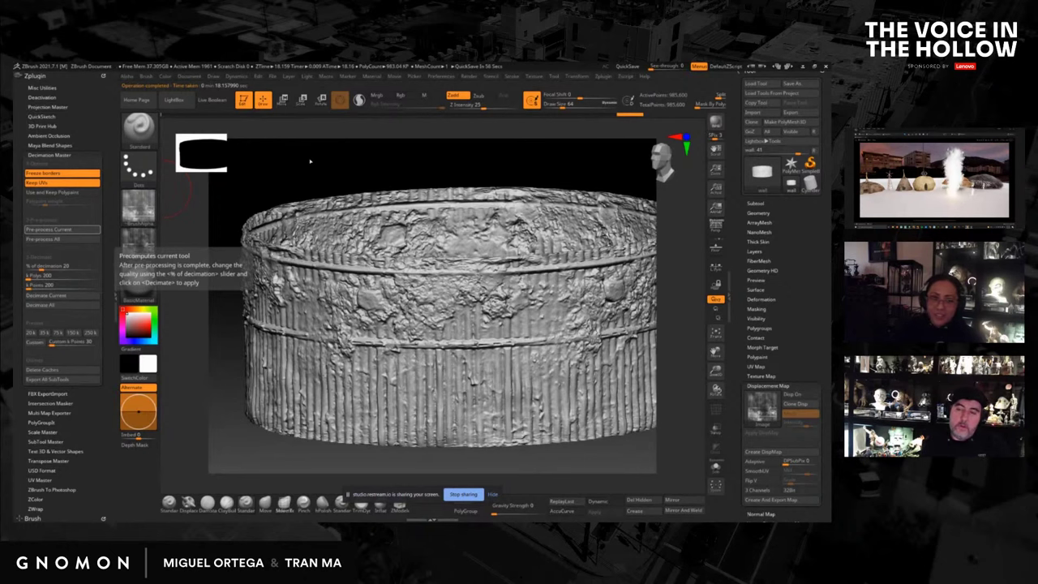
# Decimate the wall mesh at 20 percent and inspect the remaining surface detail up close.
pyautogui.moveTo(298, 180); pyautogui.dragTo(300, 157)
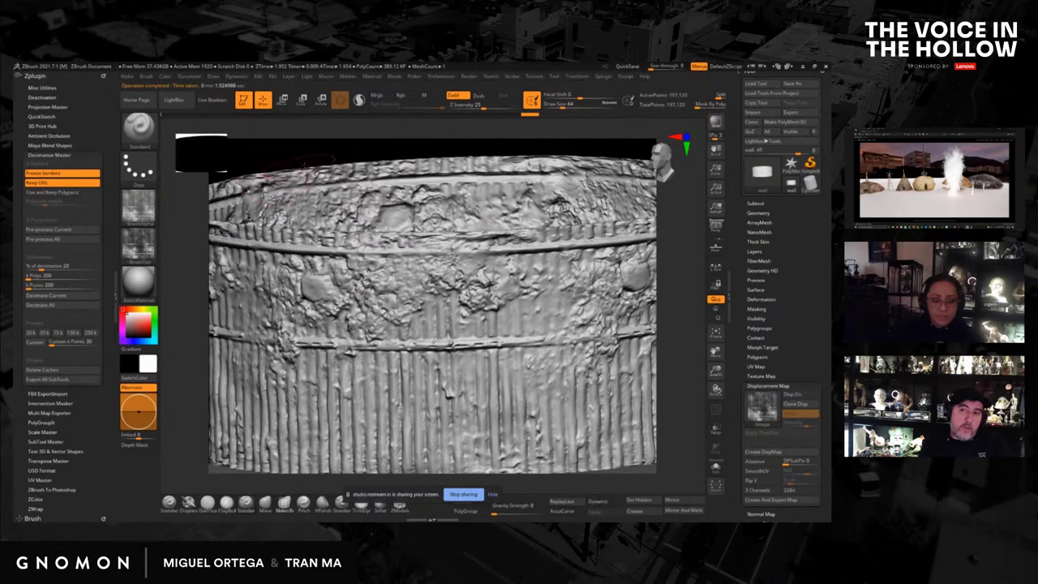
pyautogui.moveTo(685, 256)
pyautogui.mouseDown()
pyautogui.moveTo(661, 234)
pyautogui.moveTo(678, 249)
pyautogui.mouseUp()
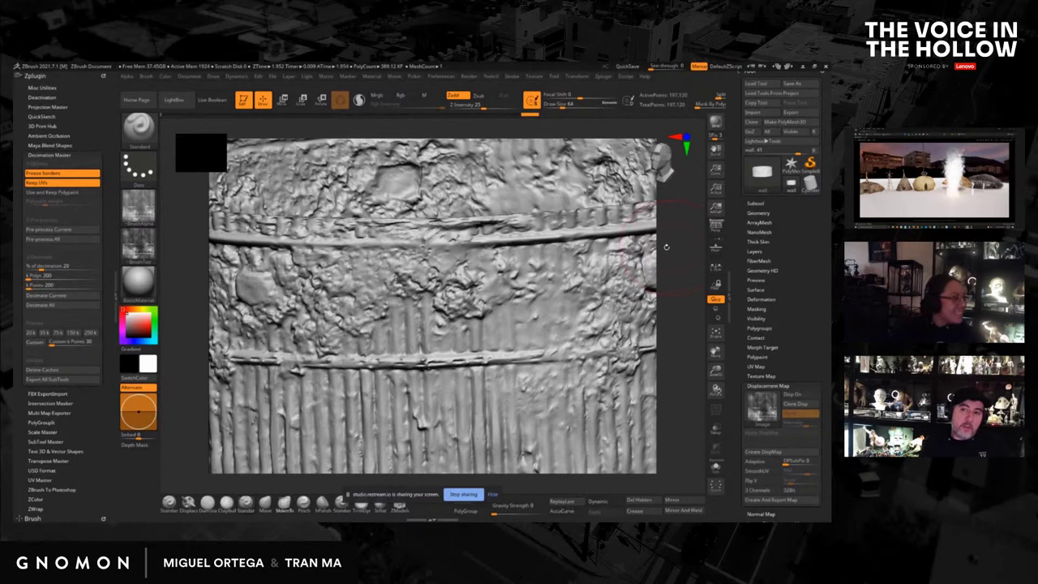
pyautogui.moveTo(667, 243); pyautogui.dragTo(699, 287)
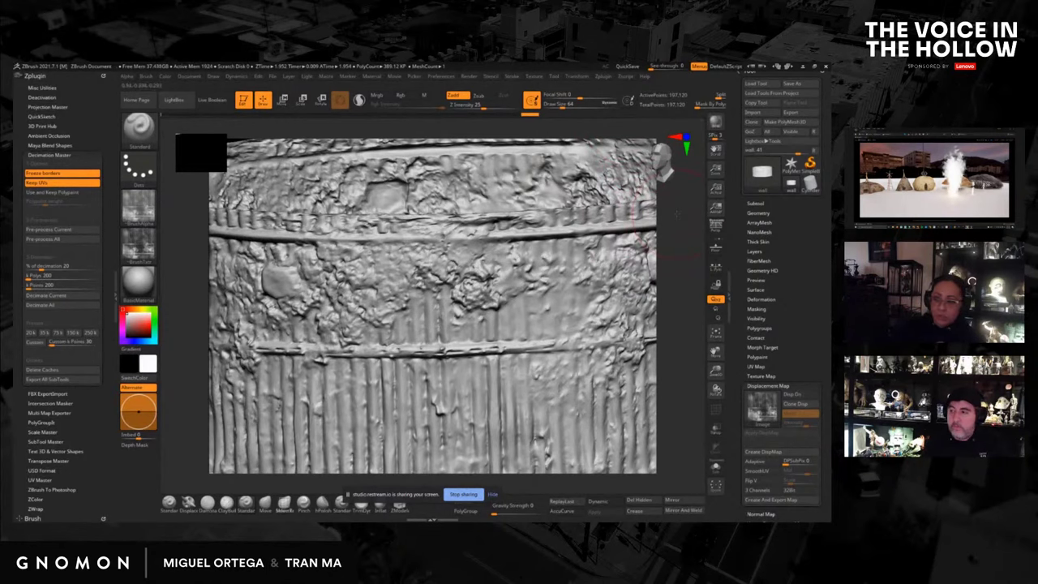
pyautogui.moveTo(677, 213); pyautogui.dragTo(676, 212)
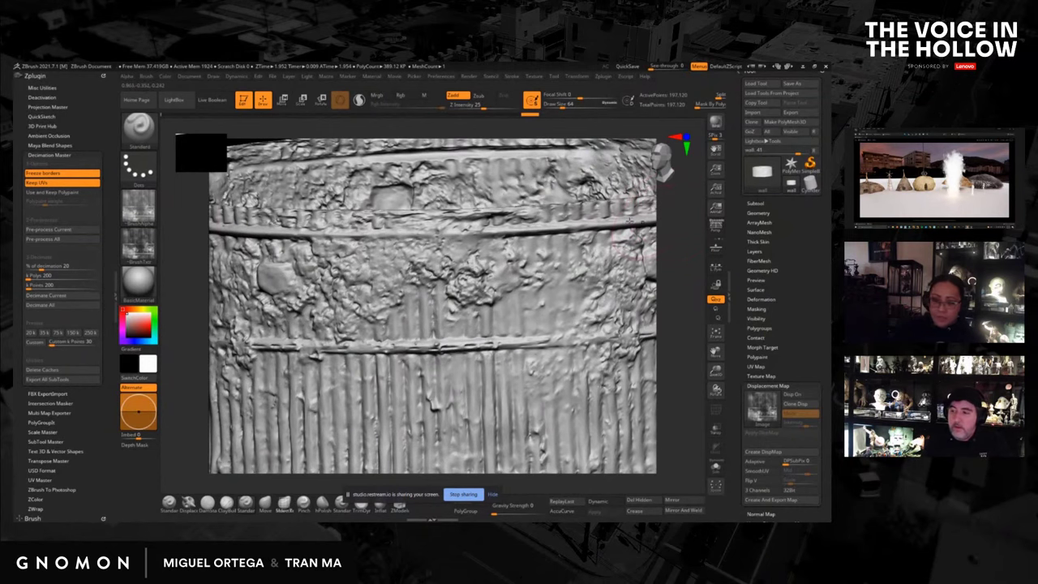
pyautogui.moveTo(670, 209)
pyautogui.mouseDown()
pyautogui.moveTo(667, 237)
pyautogui.moveTo(670, 199)
pyautogui.mouseUp()
pyautogui.moveTo(468, 165); pyautogui.dragTo(456, 173)
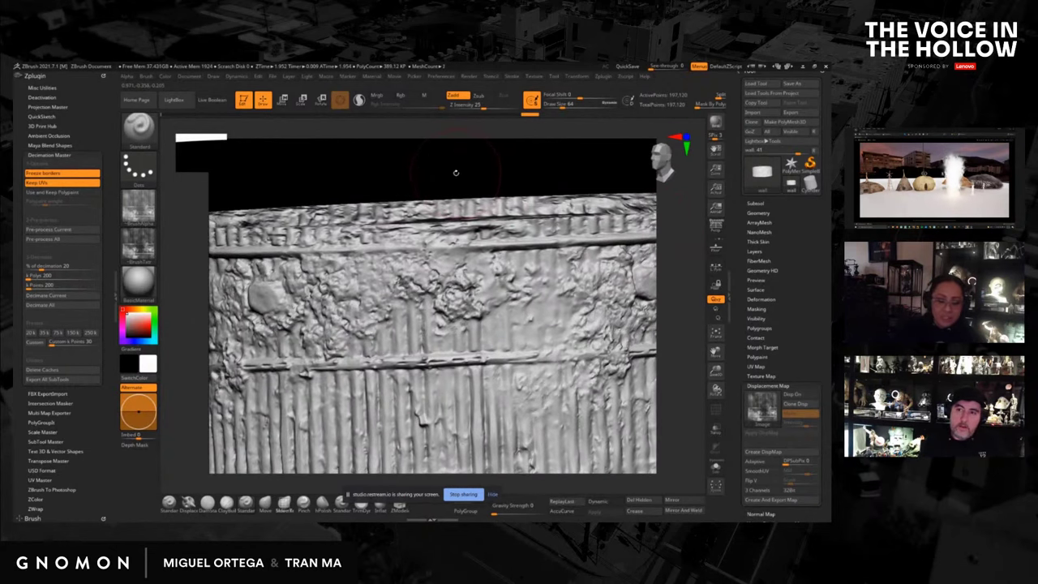
# Undo the 20 percent decimation and decimate the wall mesh at about 43.68 percent instead.
pyautogui.hotkey('ctrl', 'd')
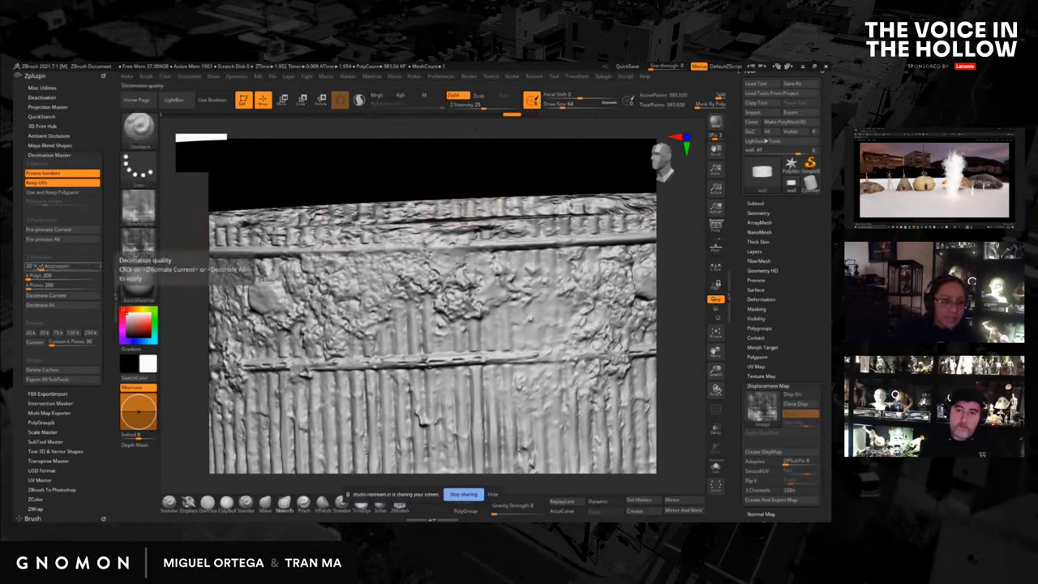
pyautogui.moveTo(39, 267); pyautogui.dragTo(64, 266)
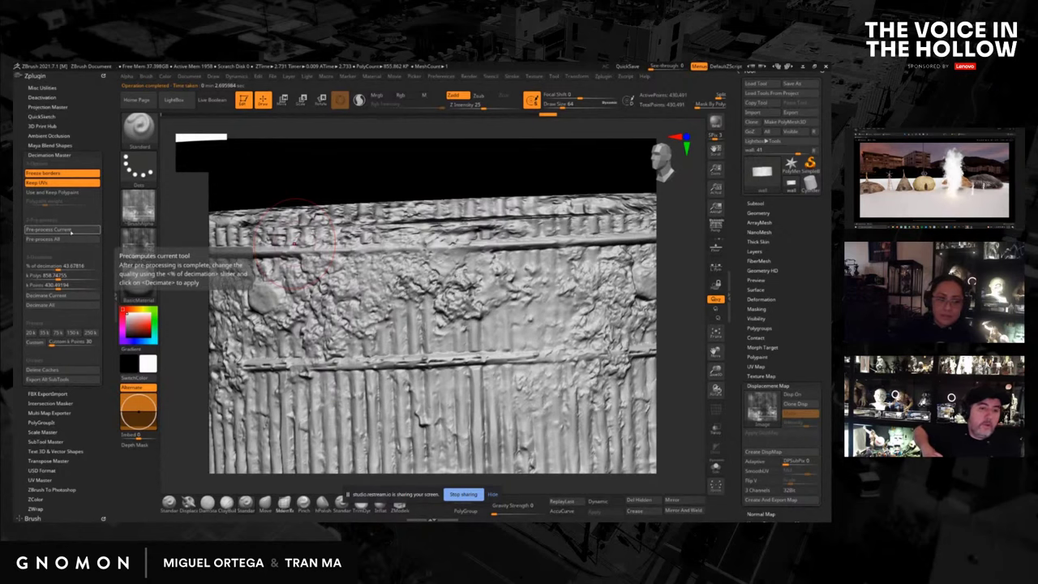
# Inspect the decimated wall mesh's rim and surface detail from several angles and distances.
pyautogui.moveTo(346, 178); pyautogui.dragTo(349, 236)
pyautogui.moveTo(355, 155); pyautogui.dragTo(309, 155)
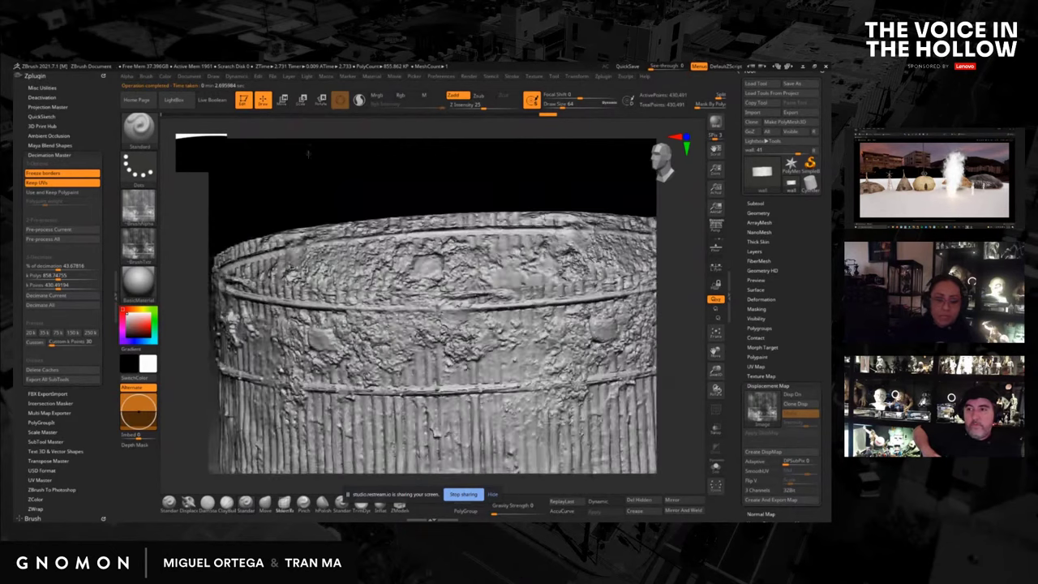
pyautogui.moveTo(415, 167); pyautogui.dragTo(433, 168)
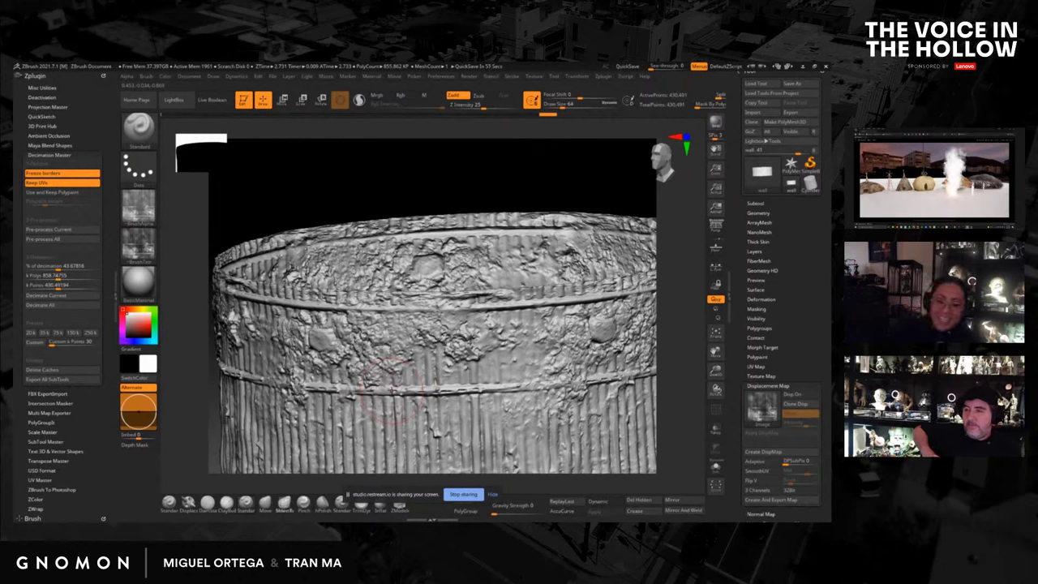
pyautogui.moveTo(406, 186); pyautogui.dragTo(382, 199)
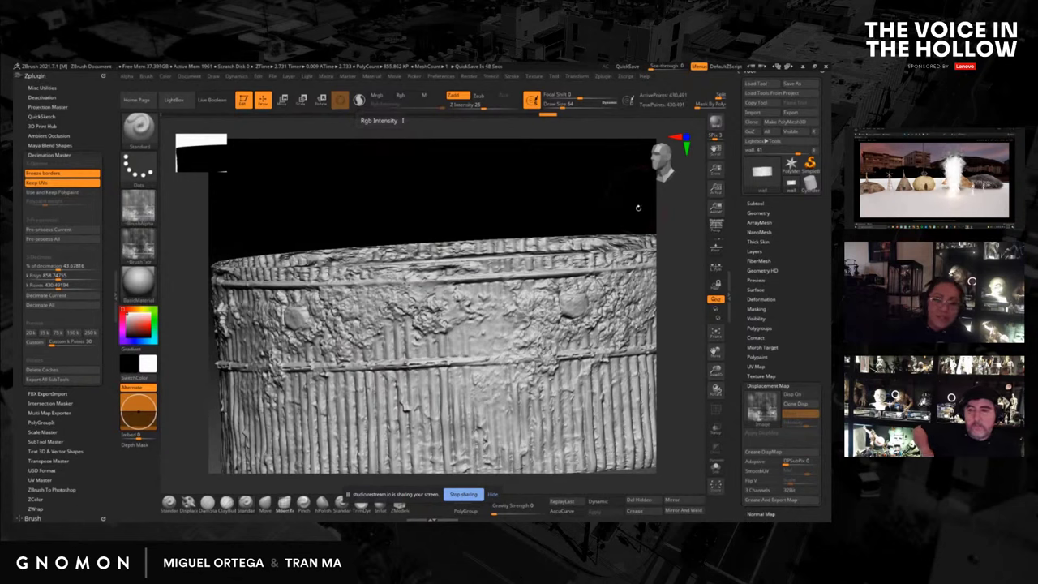
pyautogui.moveTo(637, 206); pyautogui.dragTo(552, 205)
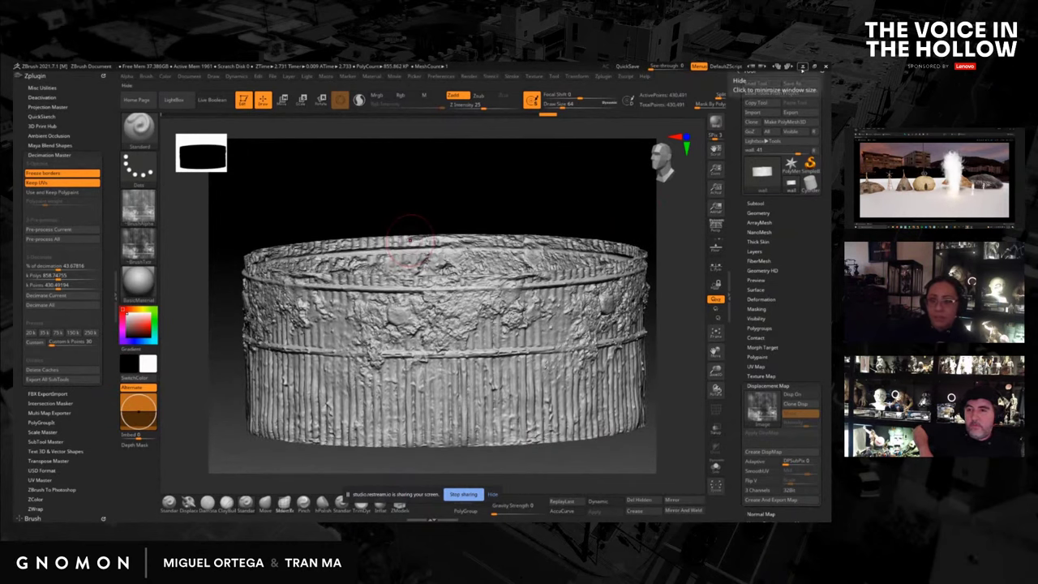
# Switch to Quixel Mixer and hide the Mudrock Cliff and Wooden Log Wall layers, leaving Noise 2 and Cracked Mud Floor shown.
pyautogui.click(804, 66)
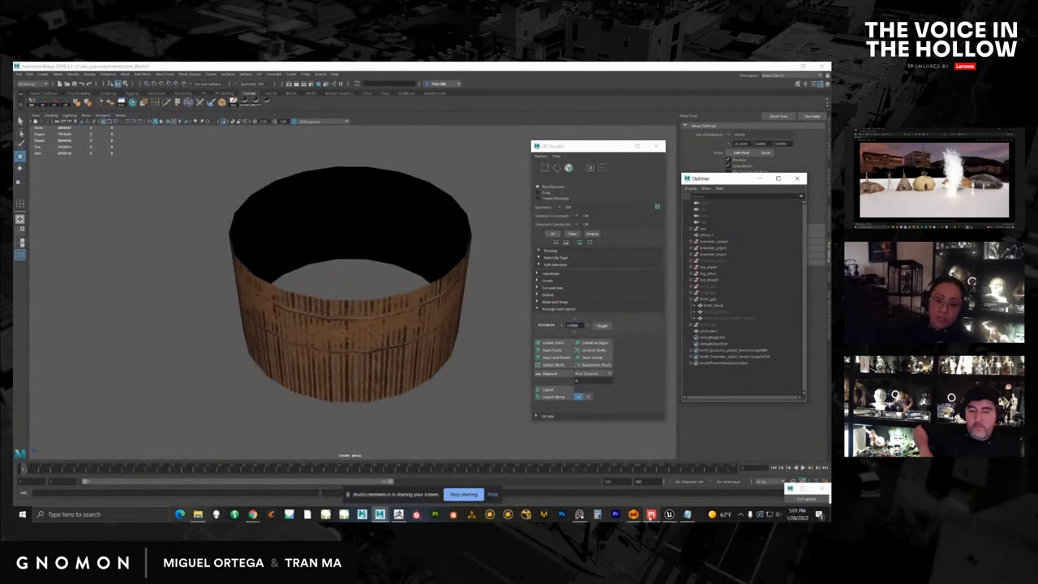
pyautogui.click(651, 514)
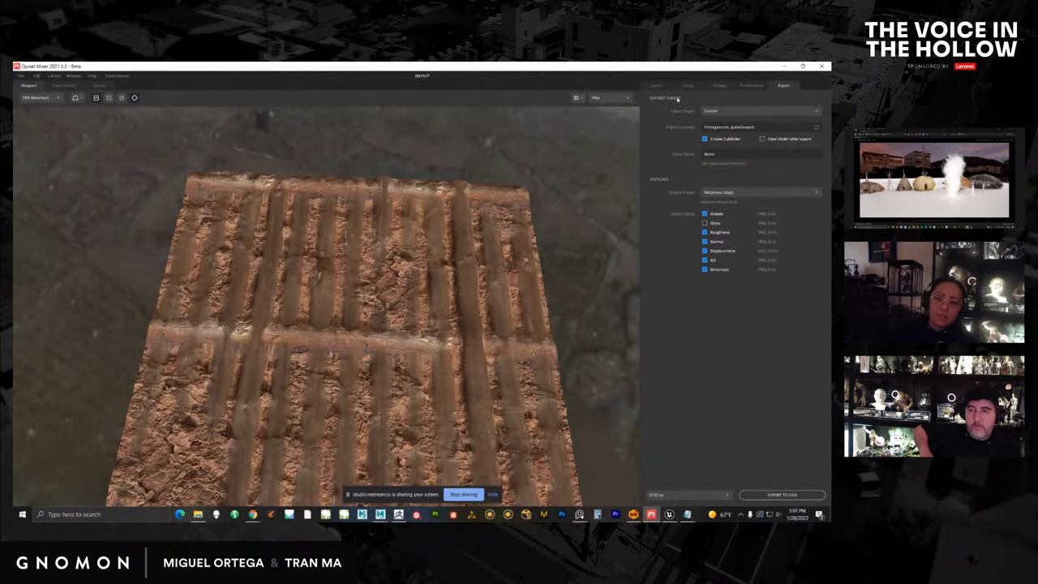
pyautogui.click(656, 85)
pyautogui.click(647, 146)
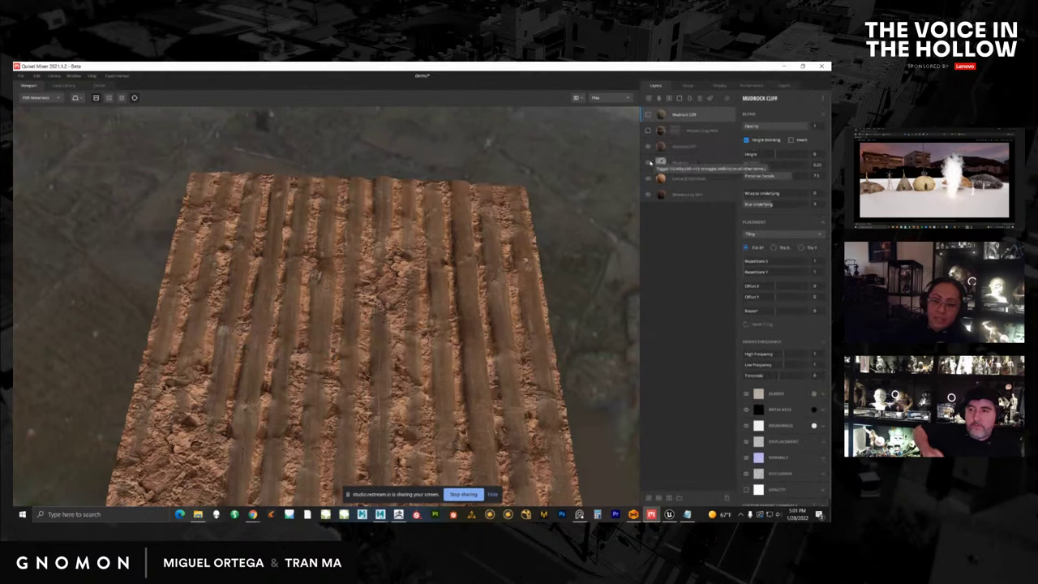
pyautogui.click(647, 194)
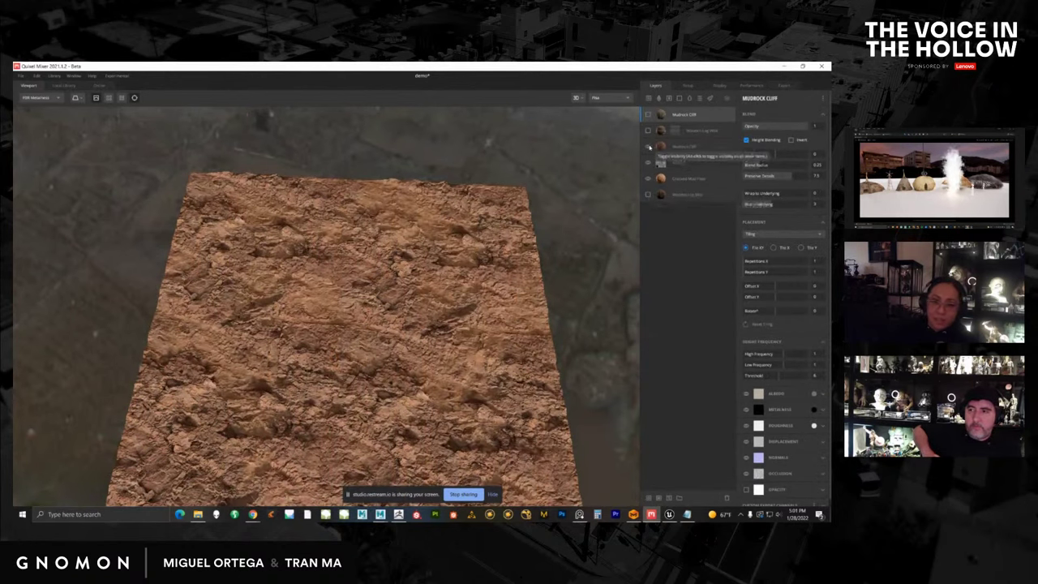
pyautogui.click(647, 162)
pyautogui.click(647, 162)
pyautogui.click(647, 163)
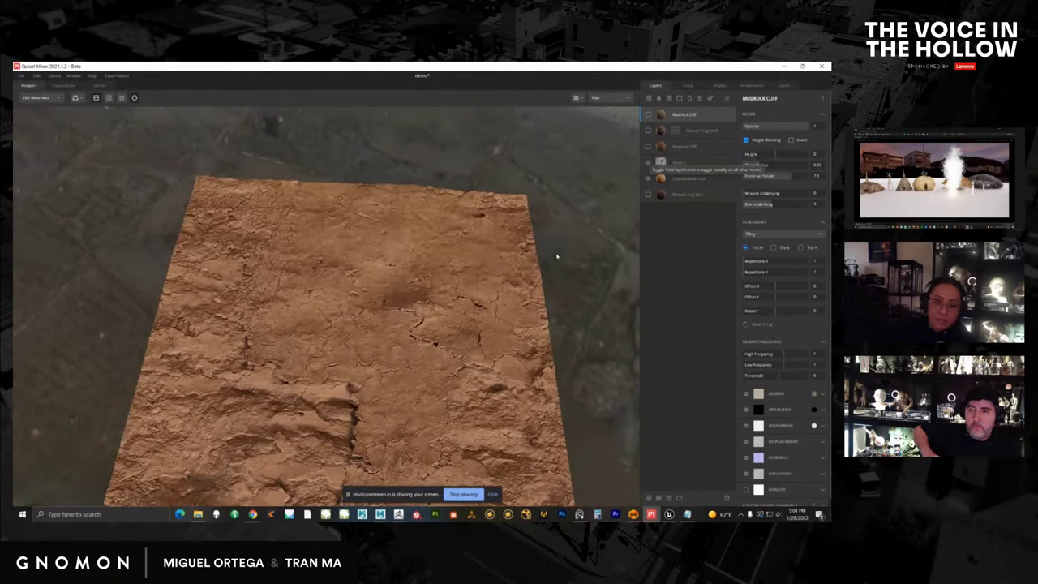
# Hide the Noise 2 layer and add a Liquid layer directly above Cracked Mud Floor.
pyautogui.moveTo(563, 262); pyautogui.dragTo(519, 253)
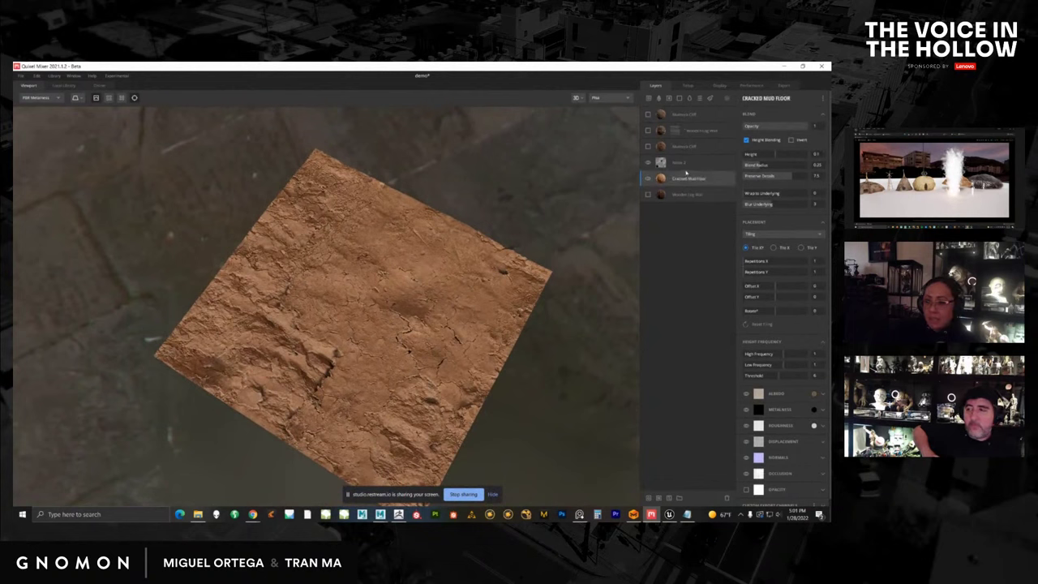
pyautogui.click(653, 162)
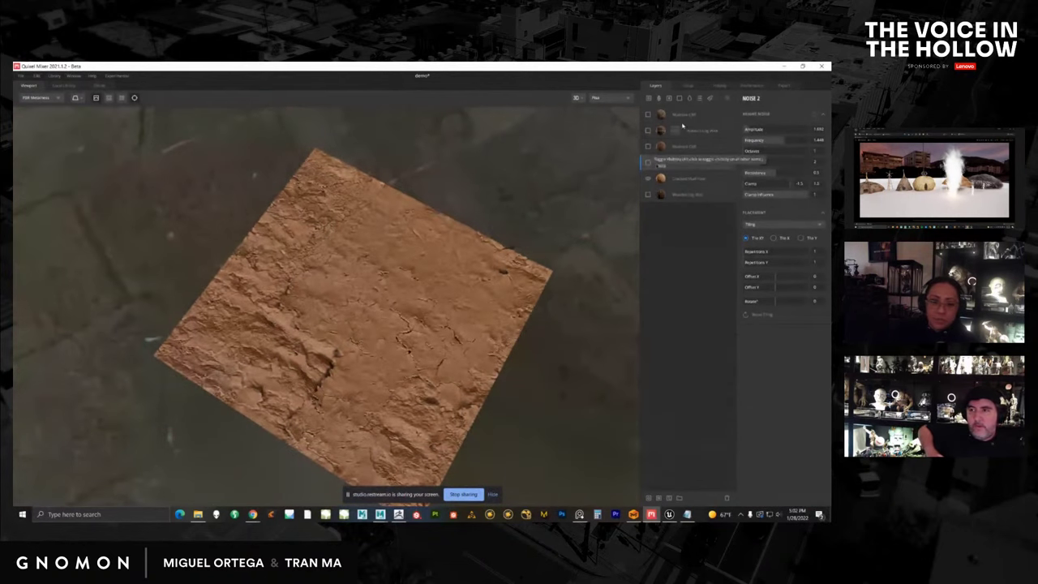
pyautogui.click(686, 180)
pyautogui.click(689, 98)
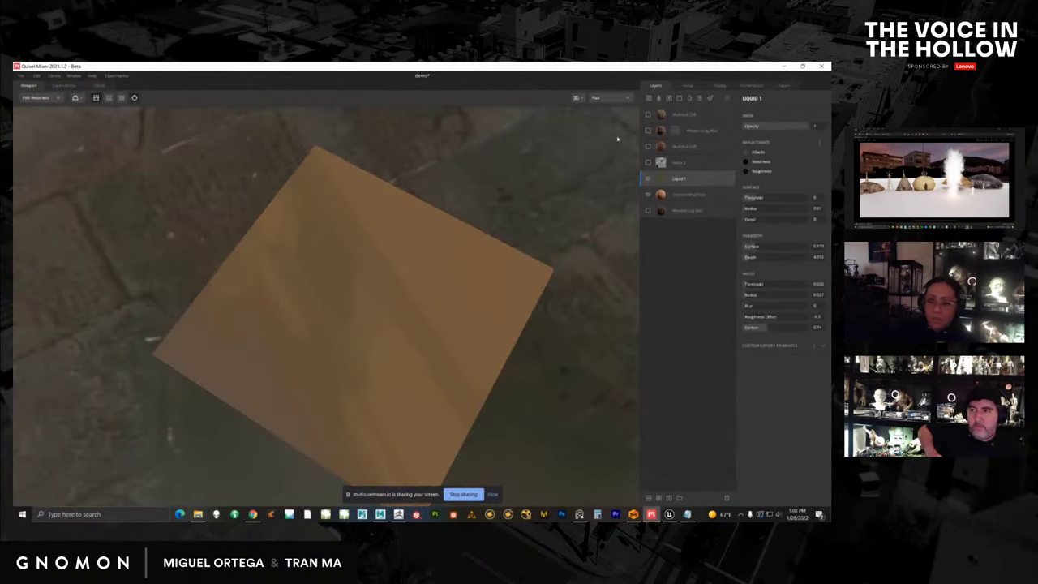
pyautogui.keyDown('alt'); pyautogui.moveTo(555, 234); pyautogui.dragTo(540, 209); pyautogui.keyUp('alt')
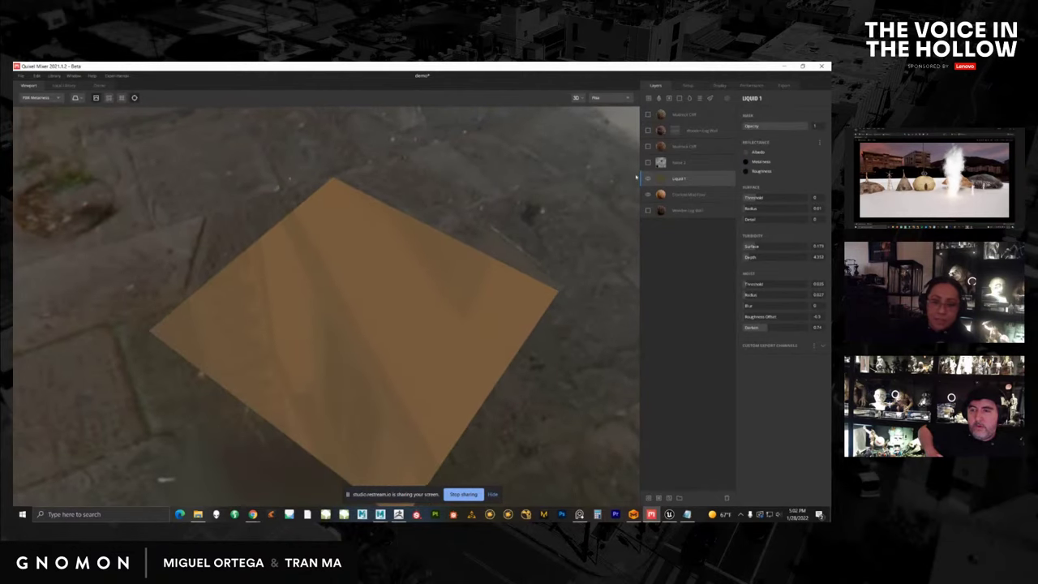
# Show the Noise 2 layer again and move it beneath the Liquid layer.
pyautogui.click(648, 163)
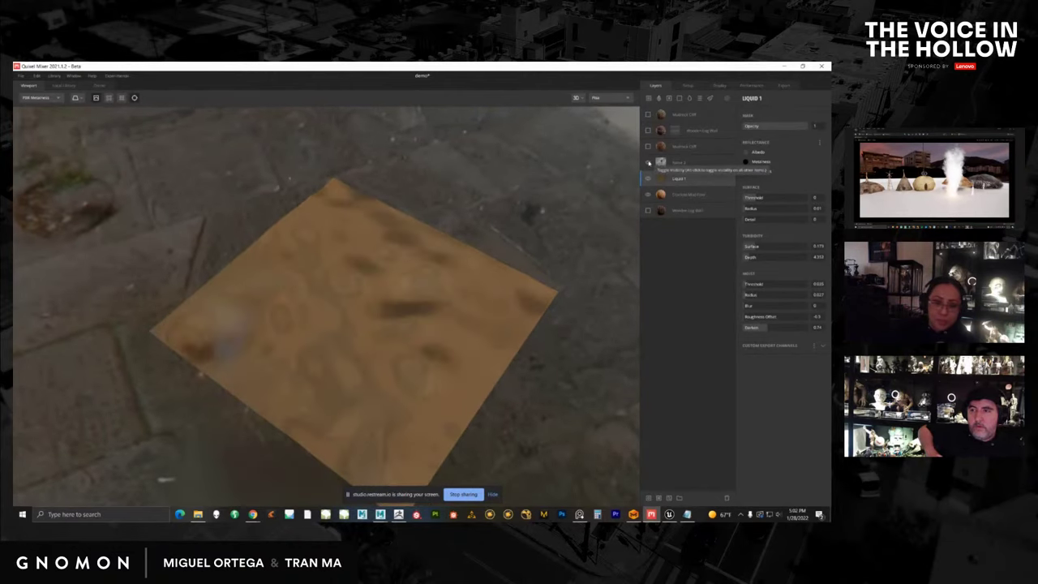
pyautogui.keyDown('alt'); pyautogui.moveTo(549, 227); pyautogui.dragTo(548, 212); pyautogui.keyUp('alt')
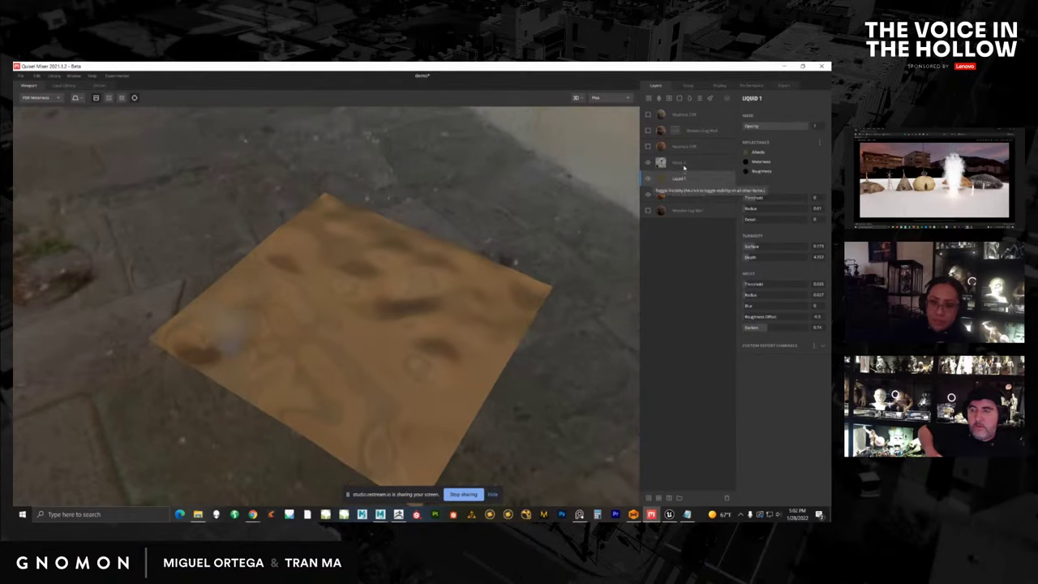
pyautogui.moveTo(684, 166); pyautogui.dragTo(683, 184)
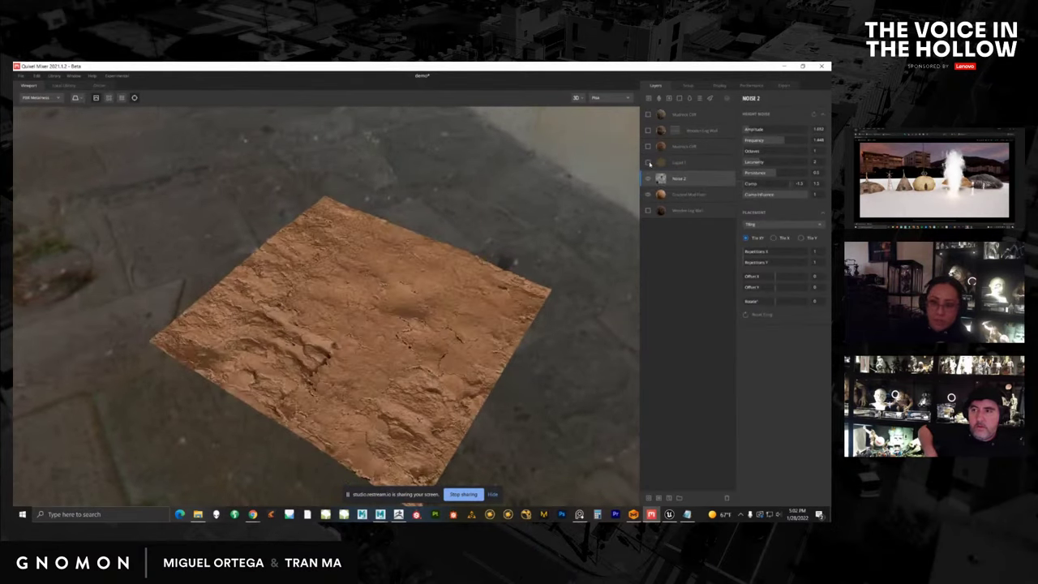
pyautogui.click(649, 163)
# Adjust the Liquid layer's surface threshold and raise the Cracked Mud Floor's height until liquid fills only the low areas.
pyautogui.click(681, 162)
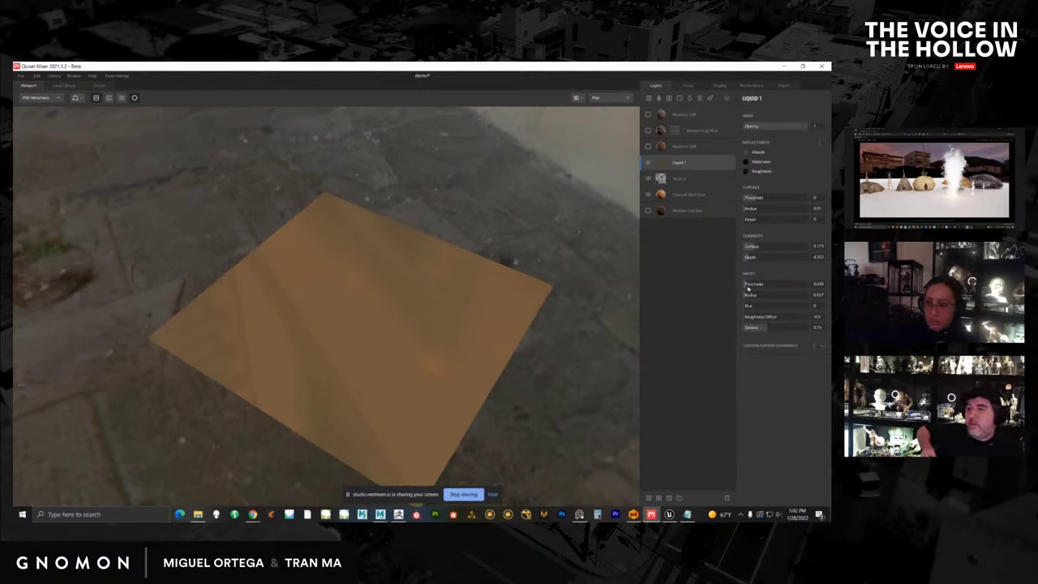
pyautogui.moveTo(756, 199); pyautogui.dragTo(744, 198)
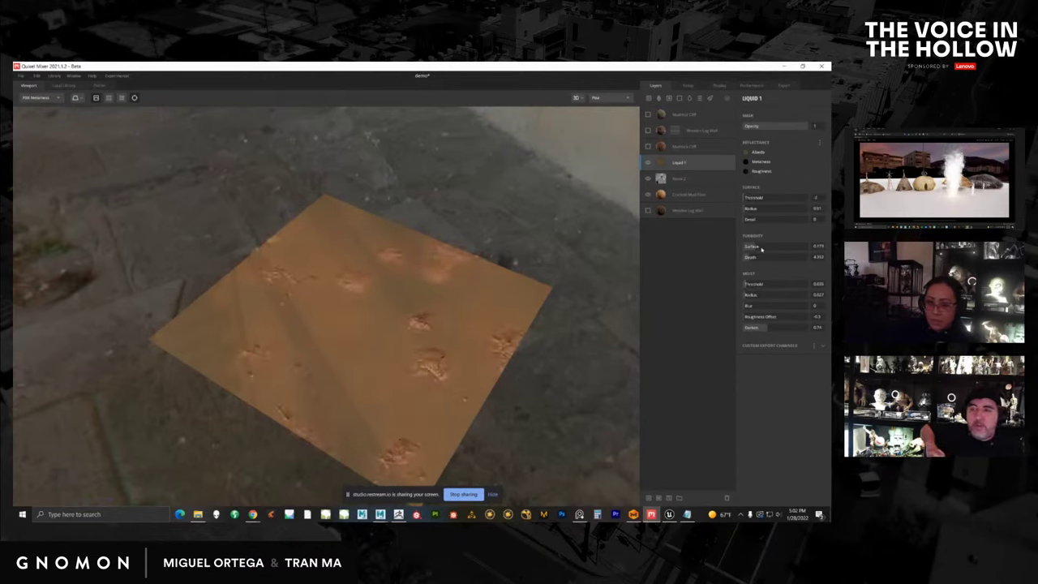
pyautogui.click(680, 195)
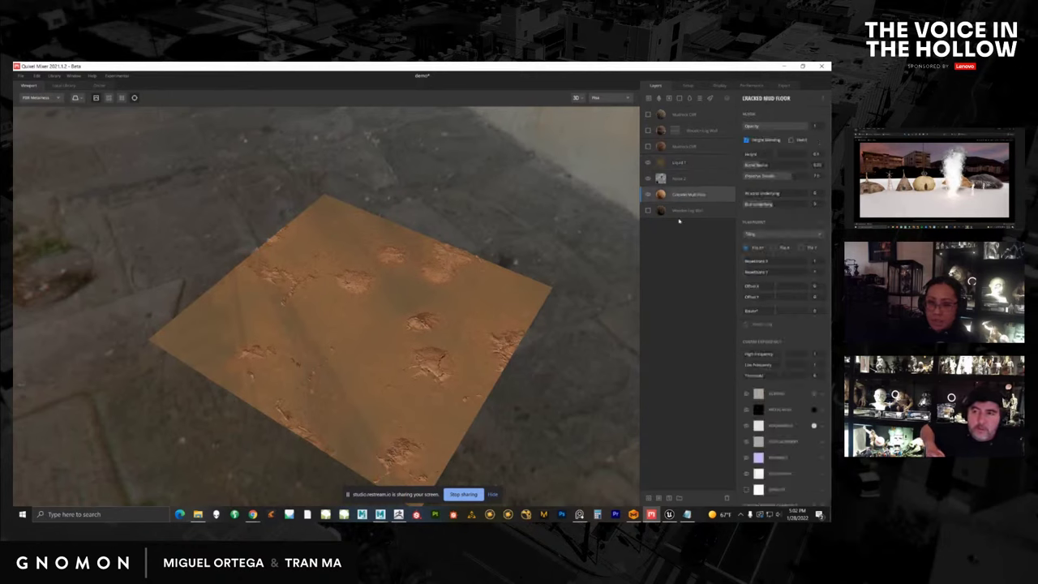
pyautogui.moveTo(771, 156); pyautogui.dragTo(778, 156)
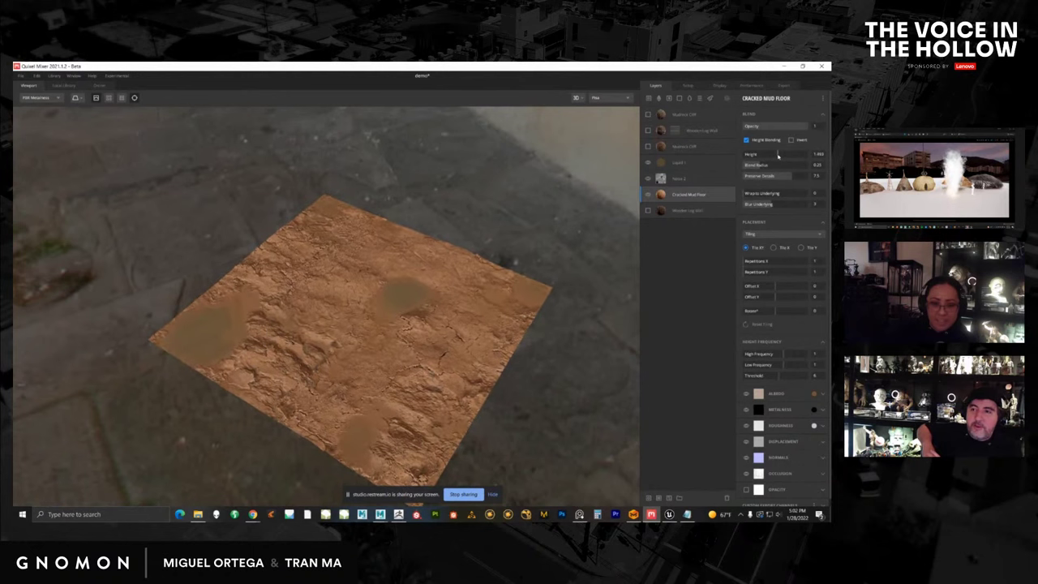
# Examine the puddles on the mud up close and compare the surface with and without the Noise 2 layer.
pyautogui.scroll(10, 416, 307)
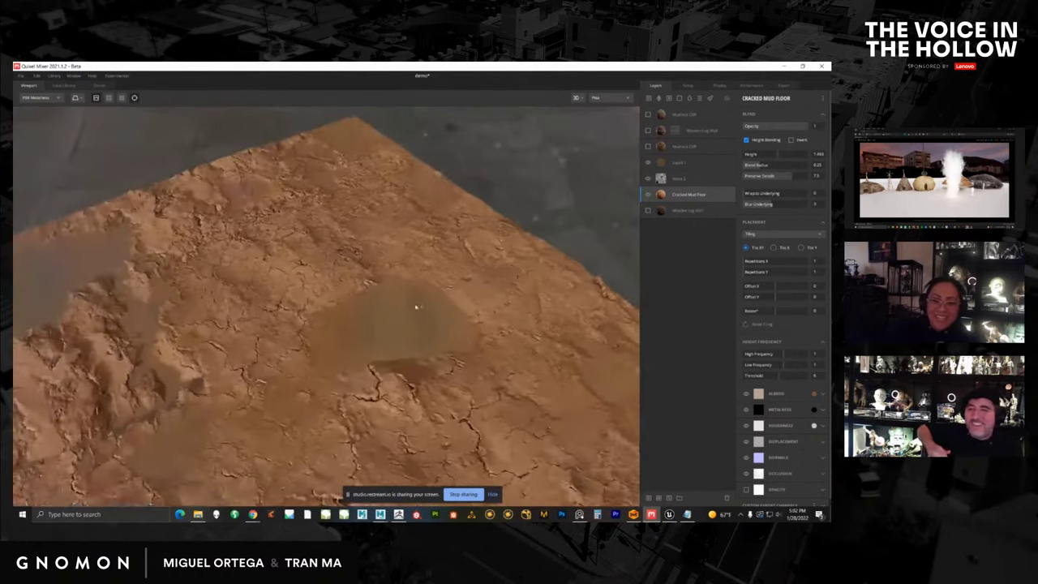
pyautogui.moveTo(416, 307); pyautogui.dragTo(477, 286, button='middle')
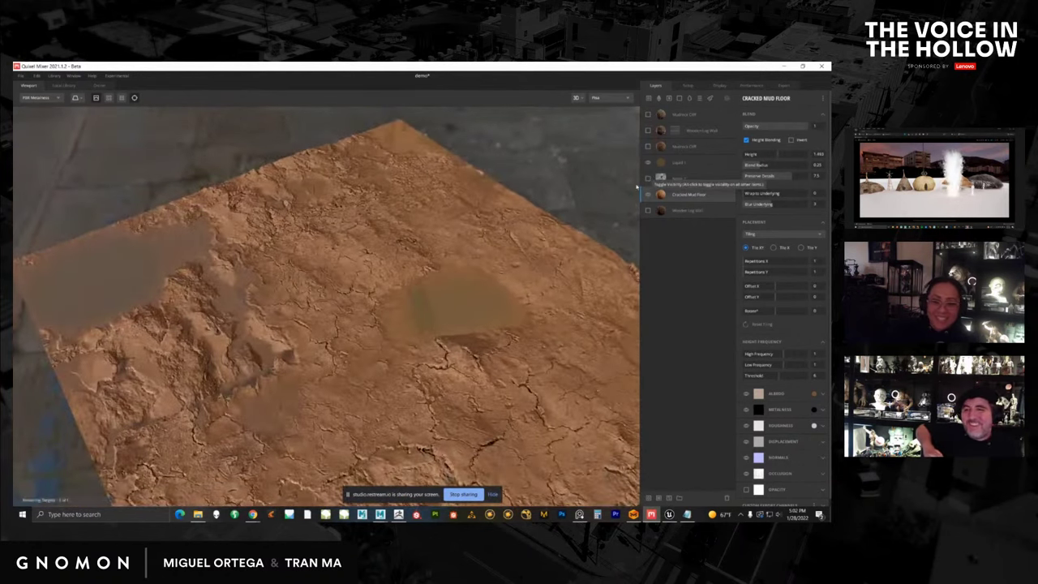
pyautogui.scroll(-5, 406, 263)
pyautogui.moveTo(406, 263); pyautogui.dragTo(458, 276)
pyautogui.scroll(-2, 458, 276)
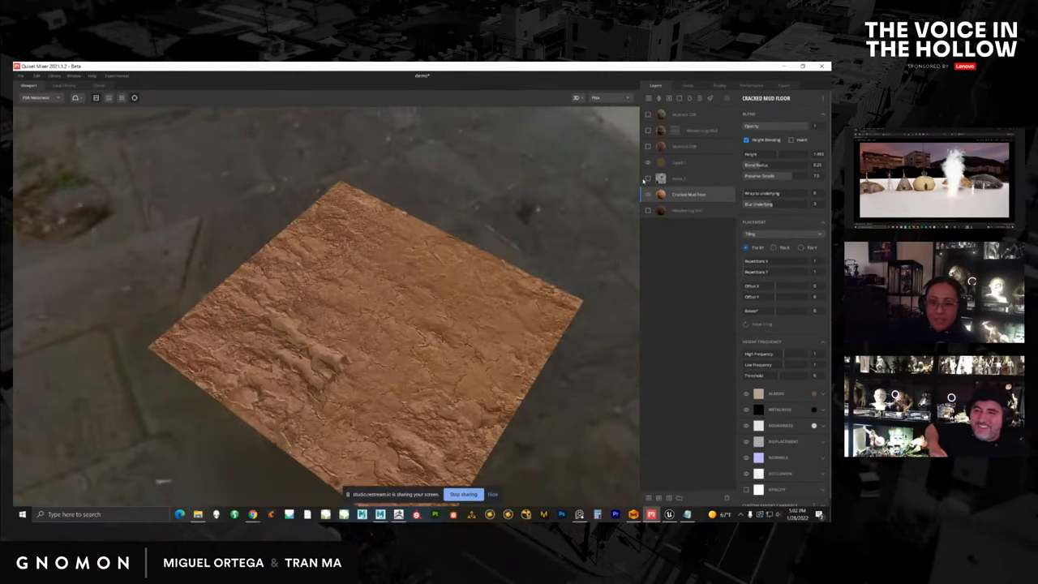
pyautogui.click(648, 178)
pyautogui.moveTo(535, 223); pyautogui.dragTo(473, 220)
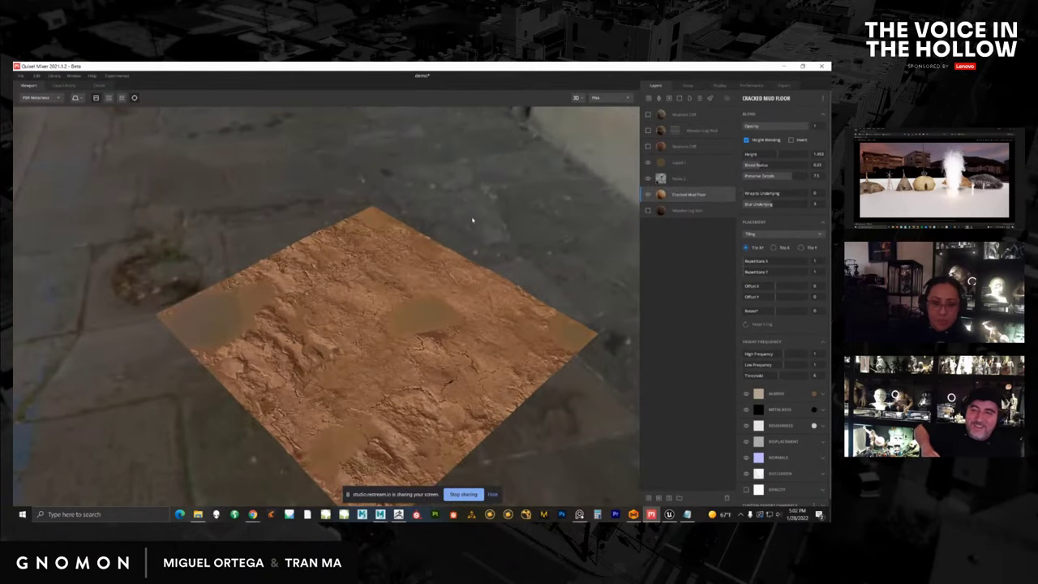
# View the puddle reflections from a low angle and compare the mud surface with and without the Liquid layer.
pyautogui.moveTo(495, 263); pyautogui.dragTo(456, 242)
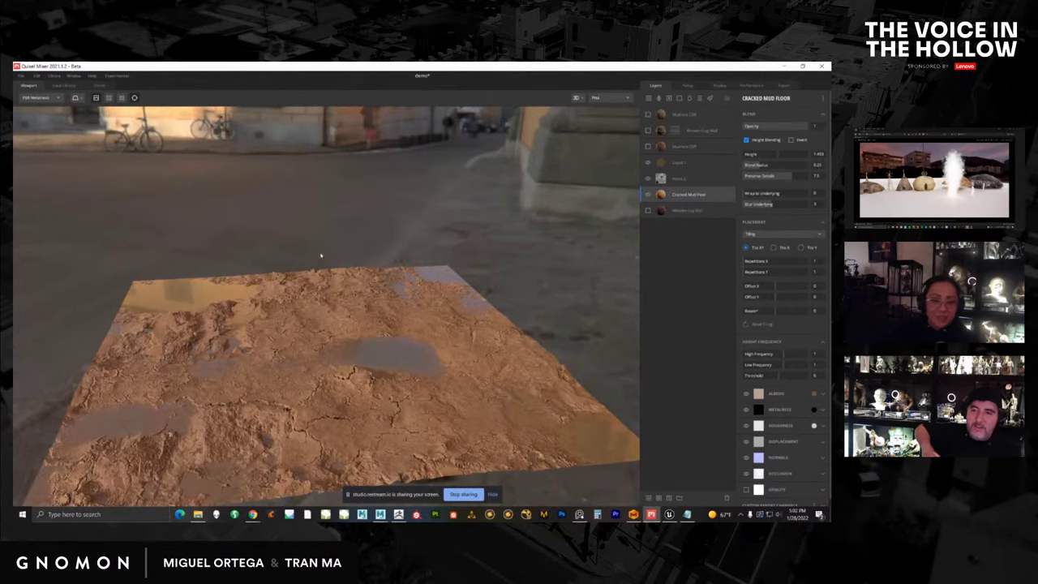
pyautogui.moveTo(355, 255); pyautogui.dragTo(380, 243)
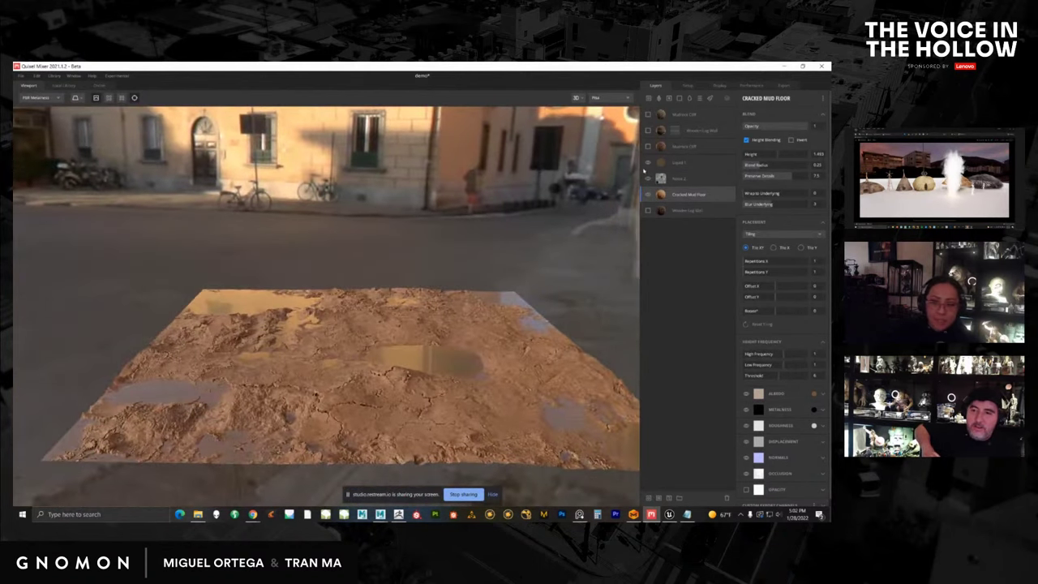
pyautogui.moveTo(479, 213); pyautogui.dragTo(458, 299)
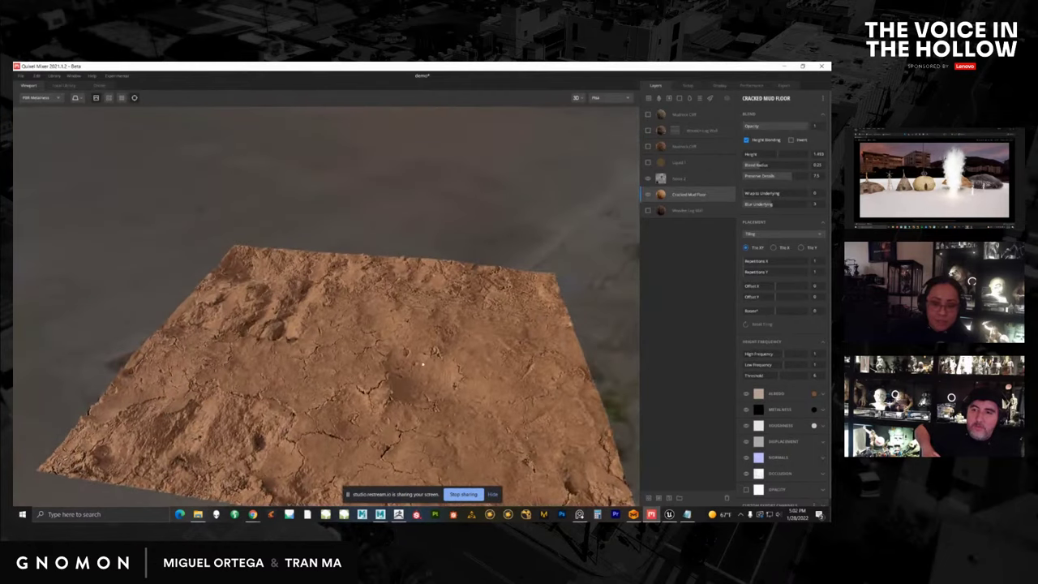
pyautogui.moveTo(421, 365); pyautogui.dragTo(424, 270)
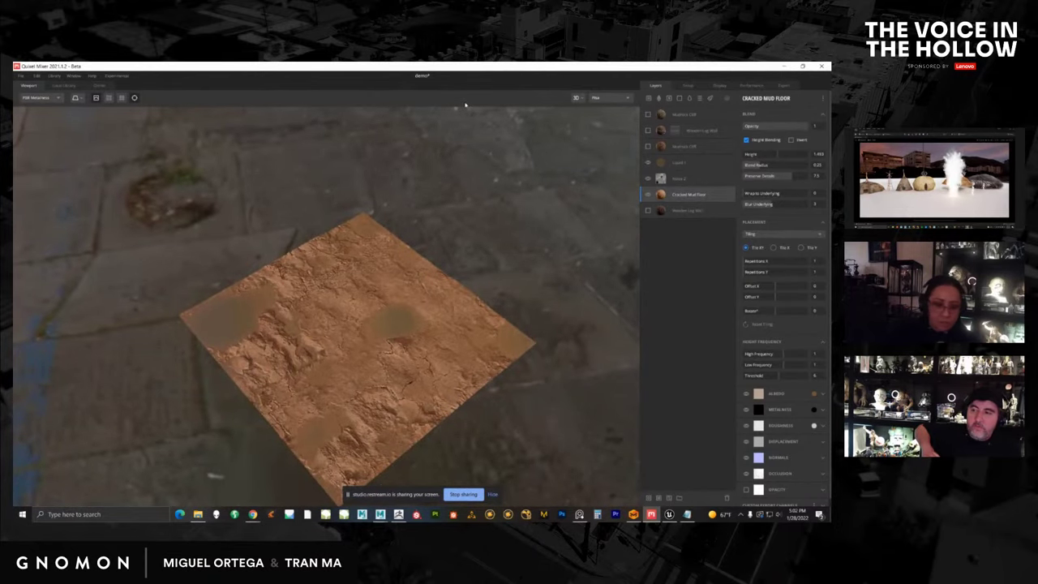
pyautogui.moveTo(348, 241); pyautogui.dragTo(440, 360, button='right')
pyautogui.moveTo(440, 359); pyautogui.dragTo(448, 293)
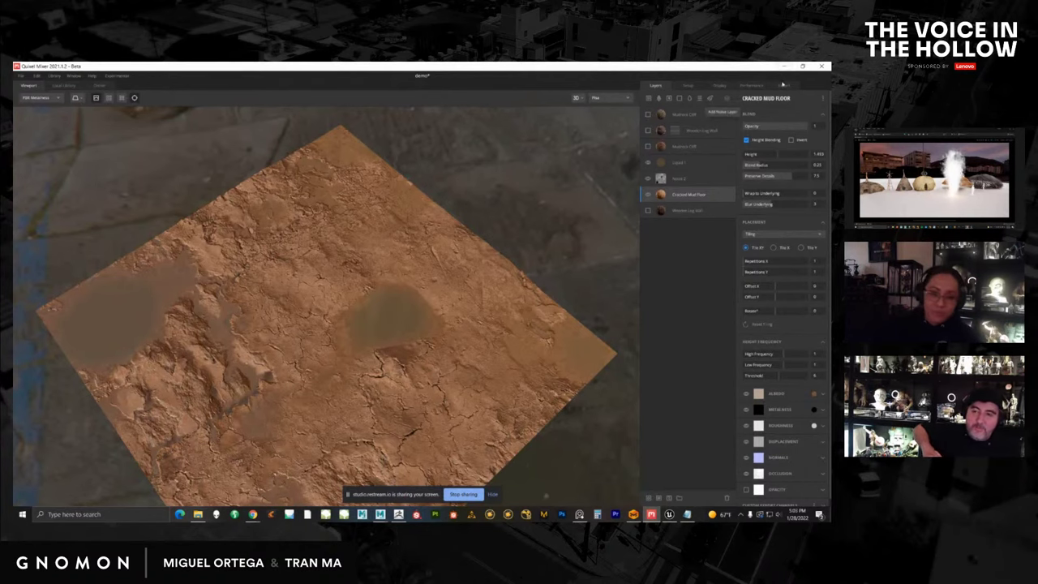
# Switch to Maya, select the greyed-out tent group in the Outliner, and hide the textured wall cylinder.
pyautogui.click(784, 66)
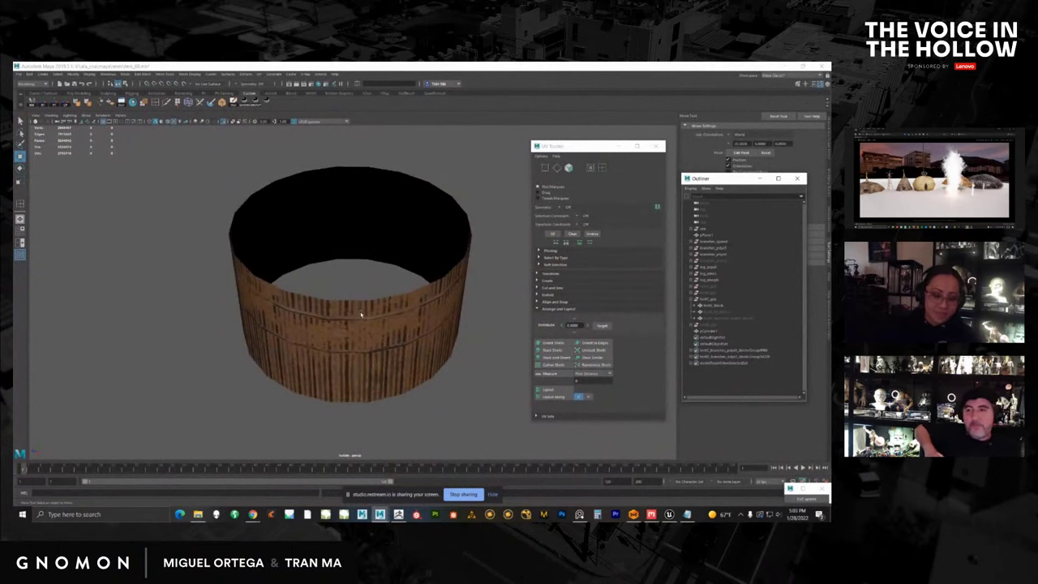
pyautogui.keyDown('alt'); pyautogui.moveTo(360, 314); pyautogui.dragTo(369, 297); pyautogui.keyUp('alt')
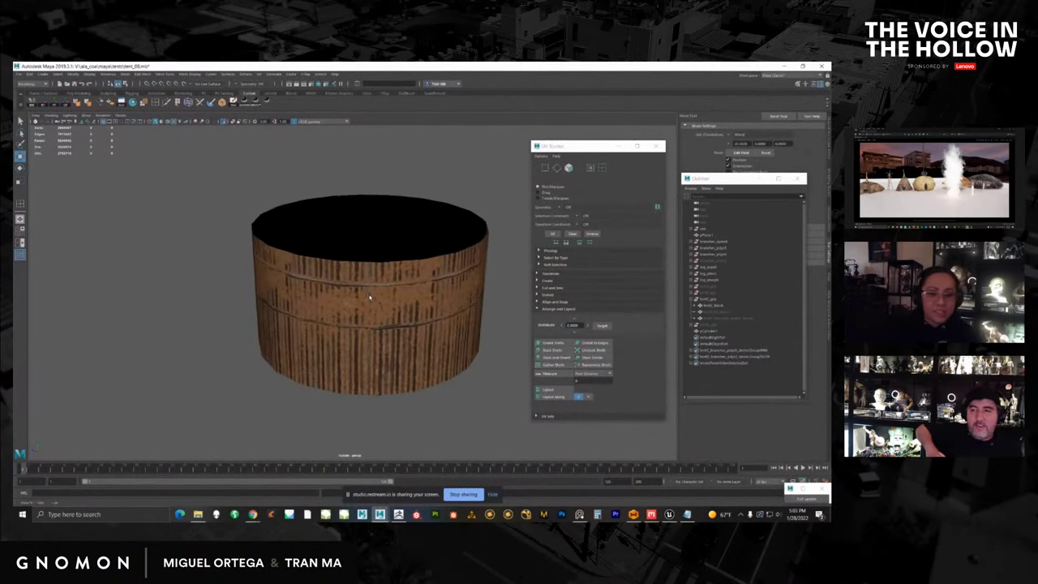
pyautogui.click(392, 300)
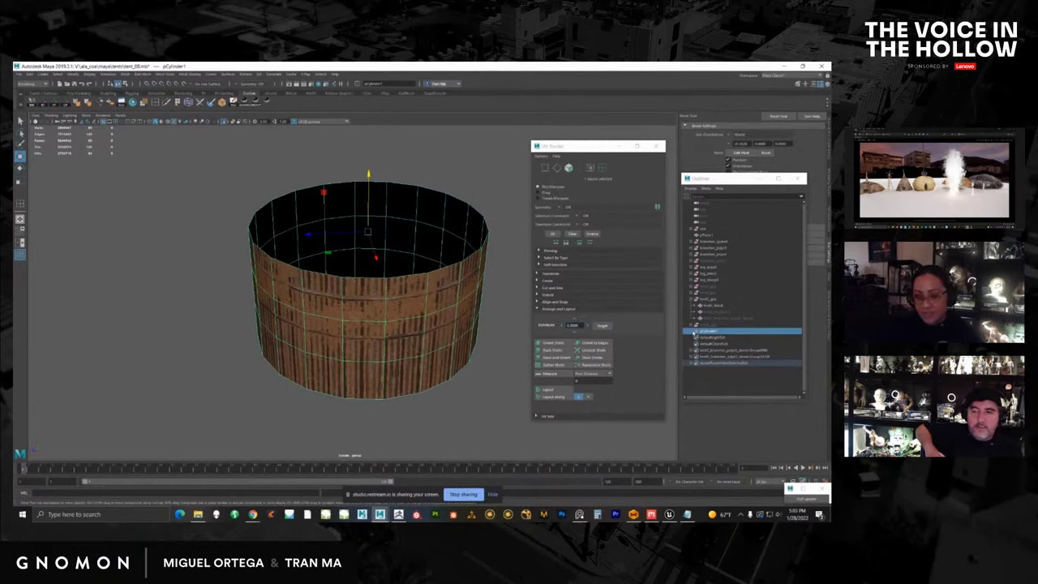
pyautogui.click(692, 325)
pyautogui.click(693, 304)
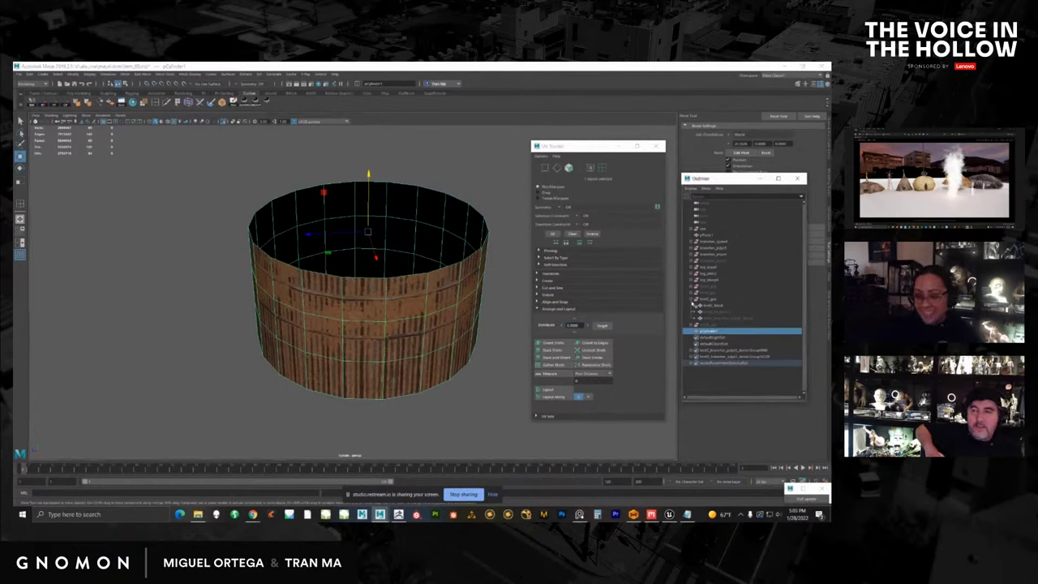
pyautogui.click(710, 300)
pyautogui.click(708, 326)
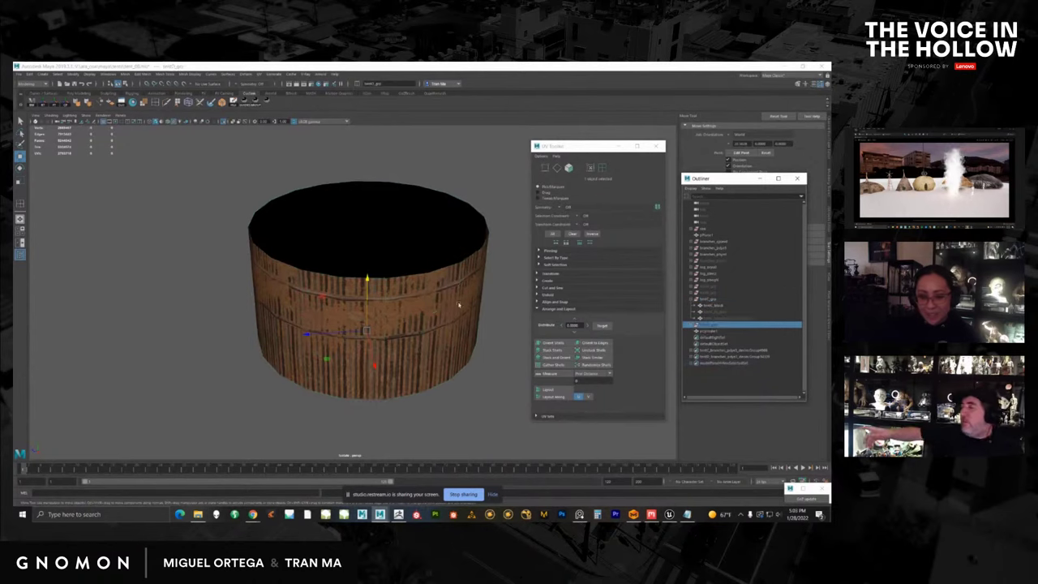
pyautogui.click(459, 304)
pyautogui.hotkey('ctrl', 'h')
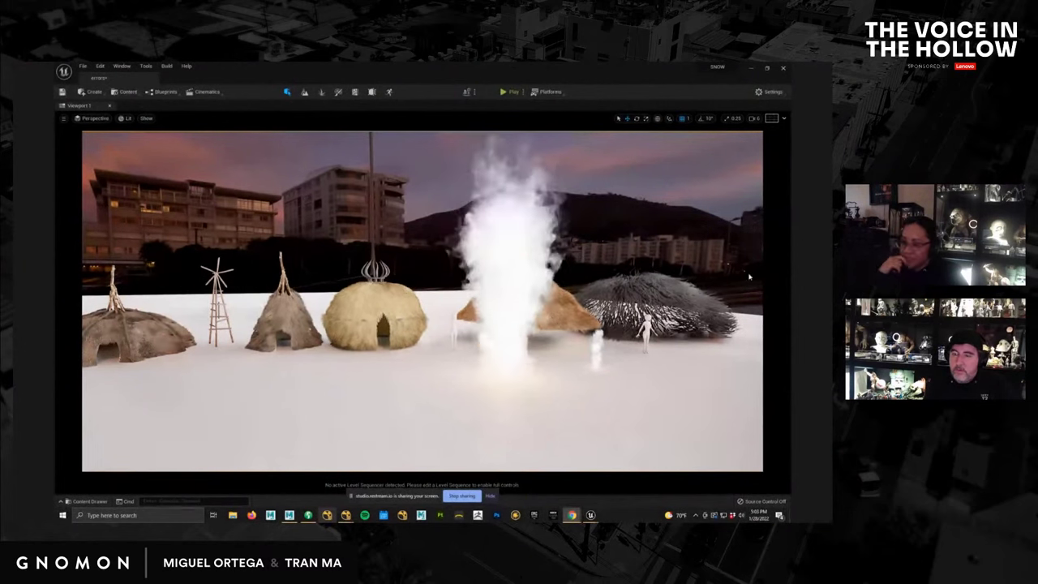
# Examine the row of huts, the human figures and the large fire's smoke from several angles.
pyautogui.keyDown('alt'); pyautogui.moveTo(544, 363); pyautogui.dragTo(558, 379); pyautogui.keyUp('alt')
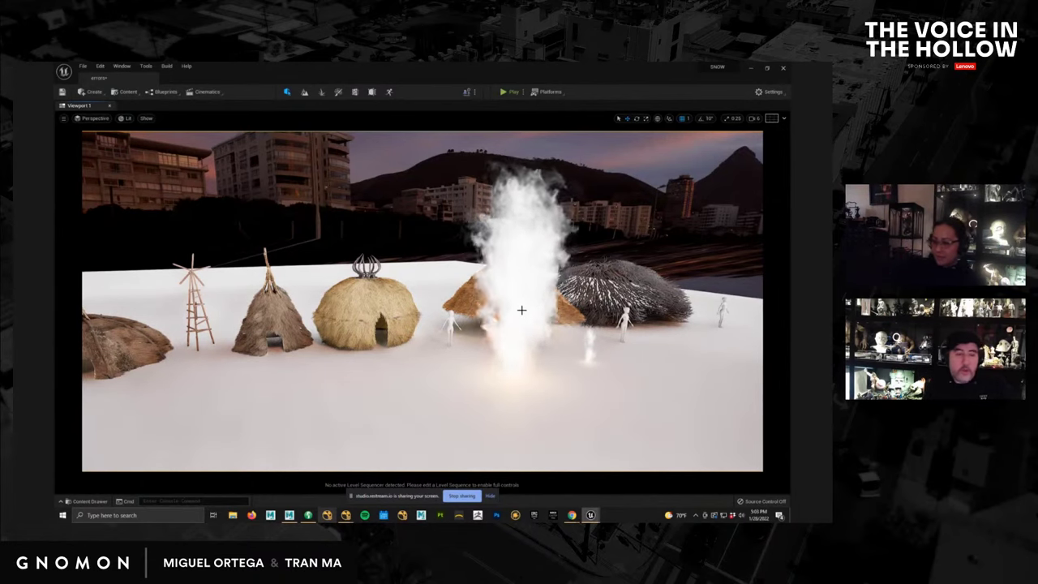
pyautogui.keyDown('alt'); pyautogui.moveTo(521, 309); pyautogui.dragTo(552, 350); pyautogui.keyUp('alt')
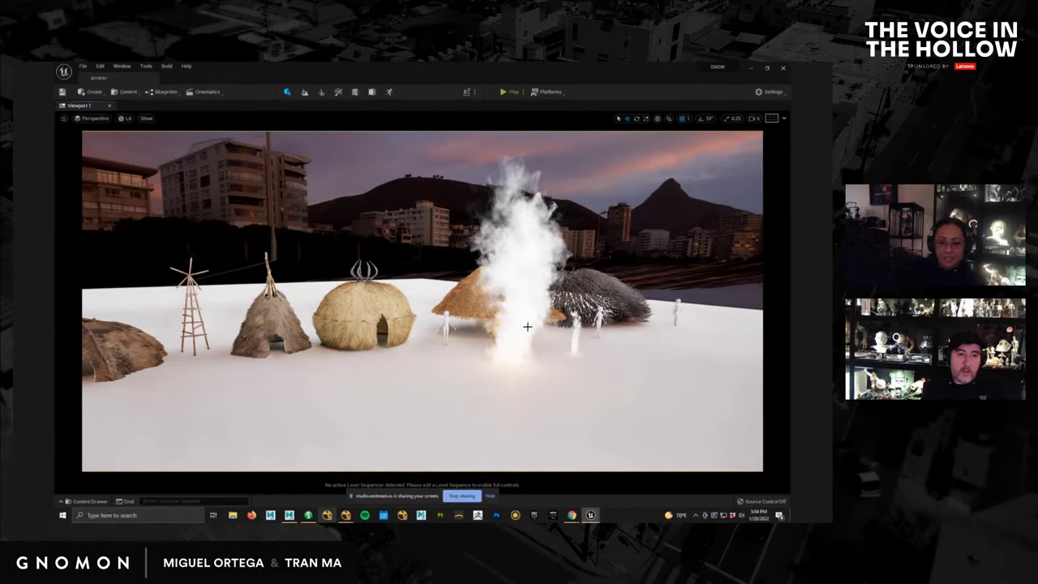
pyautogui.keyDown('alt'); pyautogui.moveTo(527, 326); pyautogui.dragTo(520, 322); pyautogui.keyUp('alt')
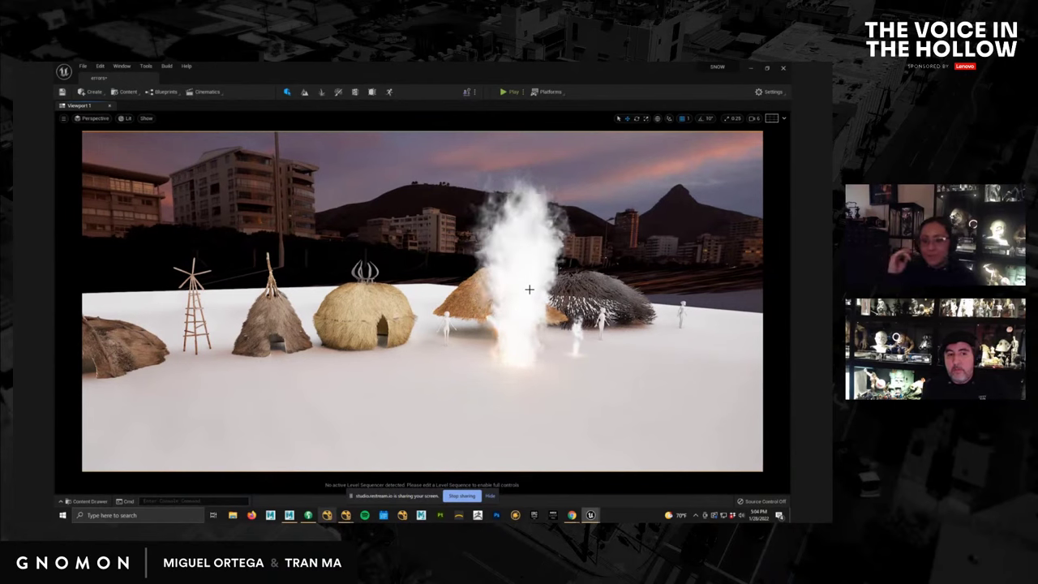
pyautogui.click(529, 291)
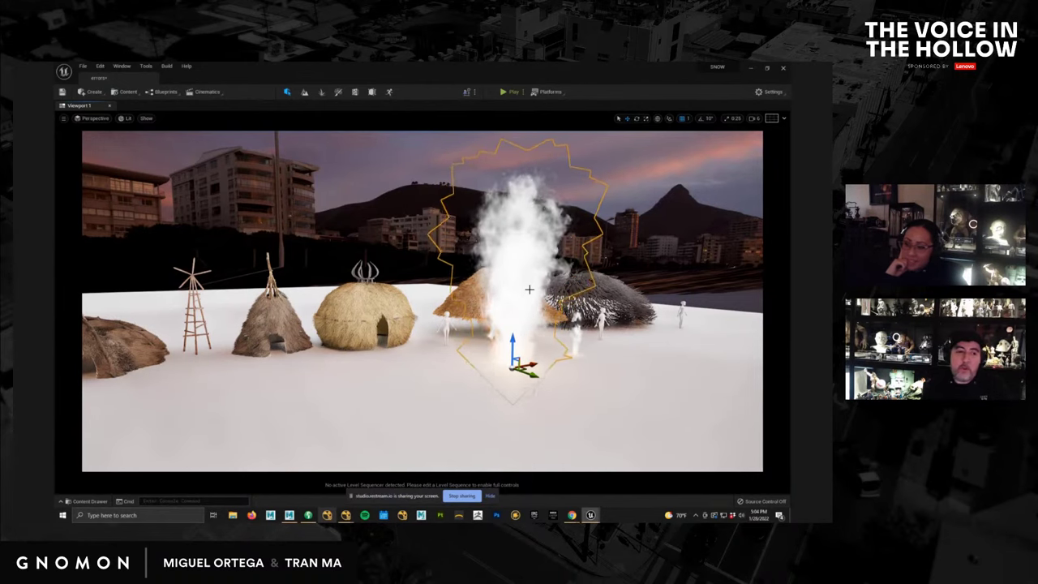
pyautogui.keyDown('alt'); pyautogui.moveTo(543, 282); pyautogui.dragTo(520, 281); pyautogui.keyUp('alt')
pyautogui.click(645, 262)
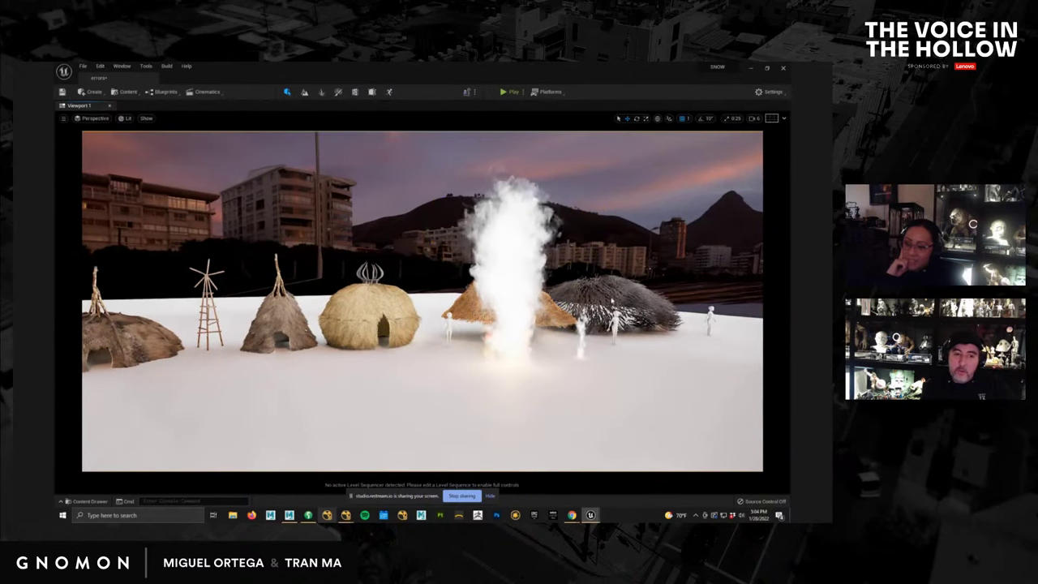
pyautogui.keyDown('alt'); pyautogui.moveTo(645, 262); pyautogui.dragTo(588, 296); pyautogui.keyUp('alt')
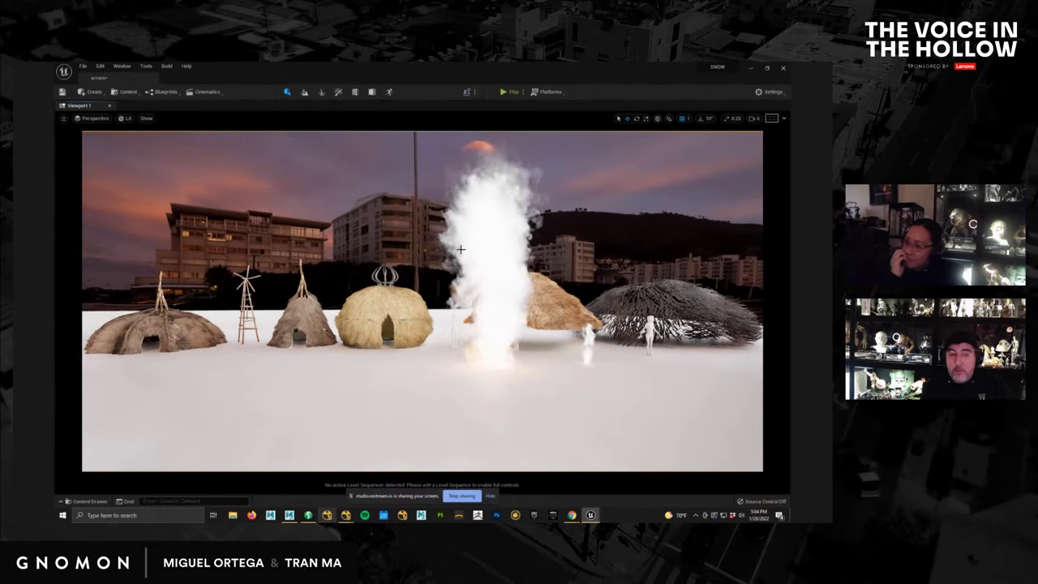
pyautogui.keyDown('alt'); pyautogui.moveTo(486, 283); pyautogui.dragTo(486, 288); pyautogui.keyUp('alt')
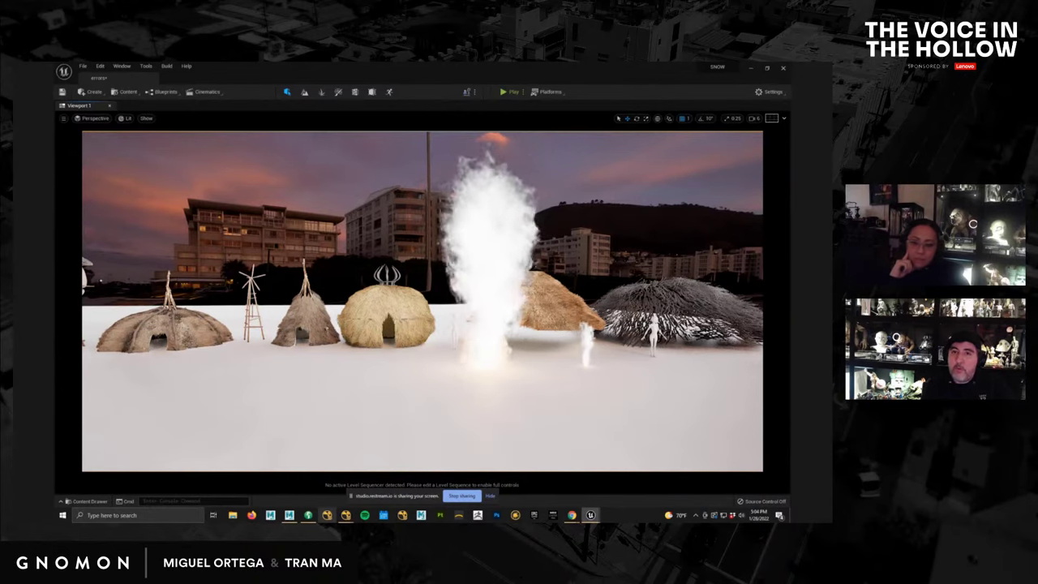
# Select HDRIBackdrop in the World Outliner, review its details, and close the outliner.
pyautogui.moveTo(790, 100); pyautogui.dragTo(262, 126)
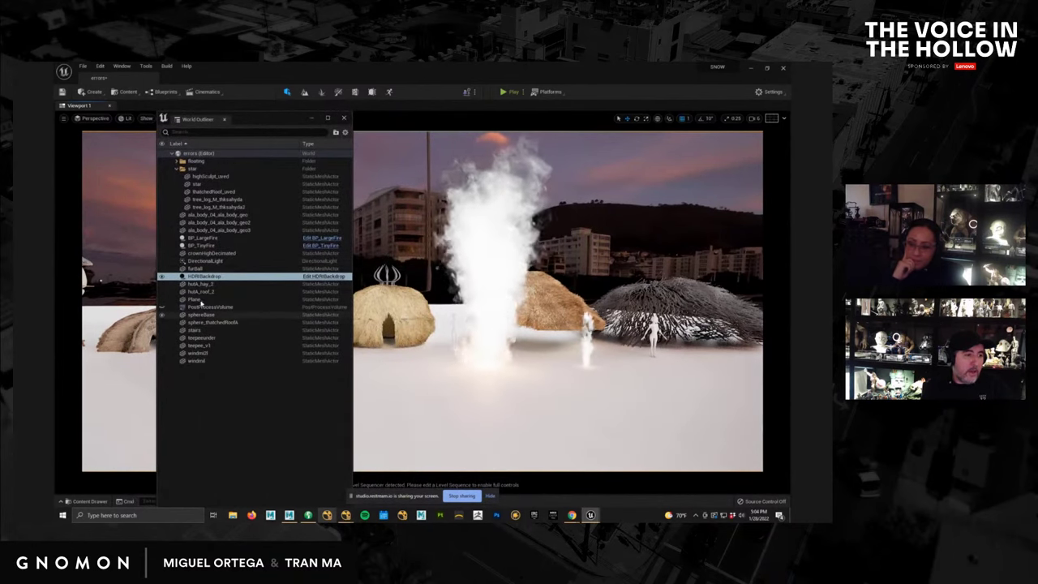
pyautogui.click(203, 276)
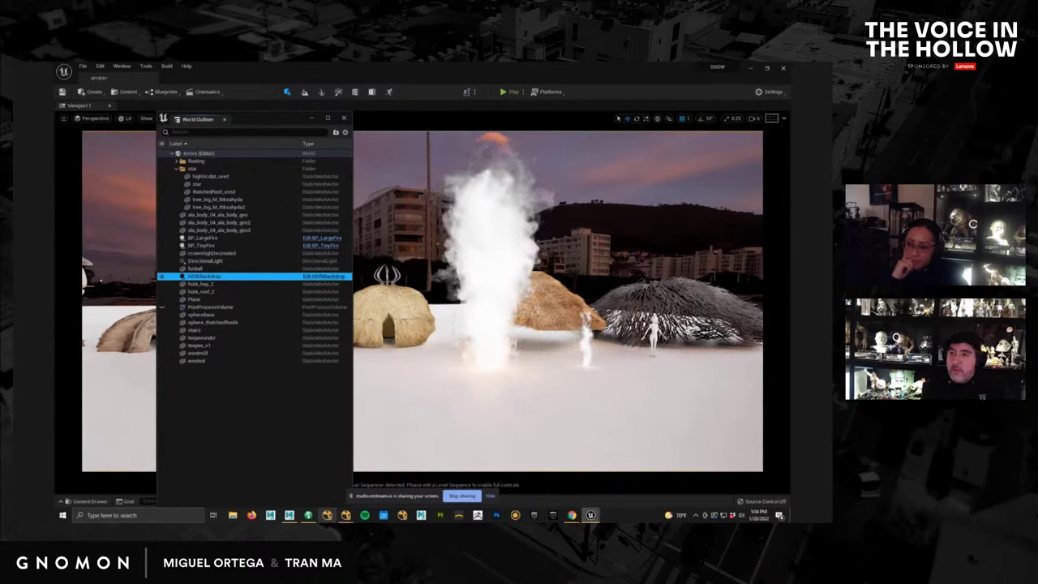
pyautogui.moveTo(790, 106); pyautogui.dragTo(740, 117)
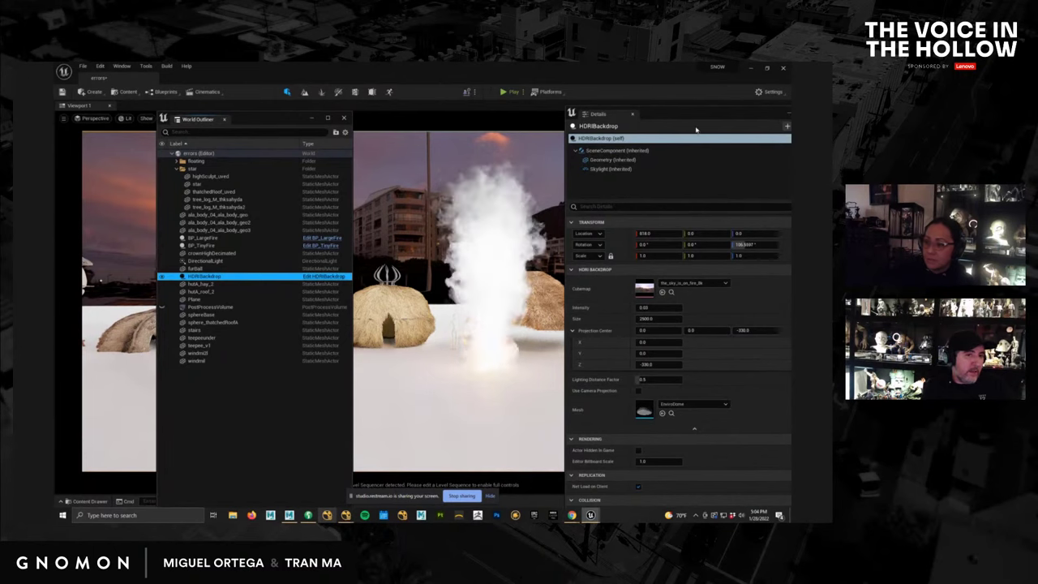
pyautogui.moveTo(697, 115); pyautogui.dragTo(790, 114)
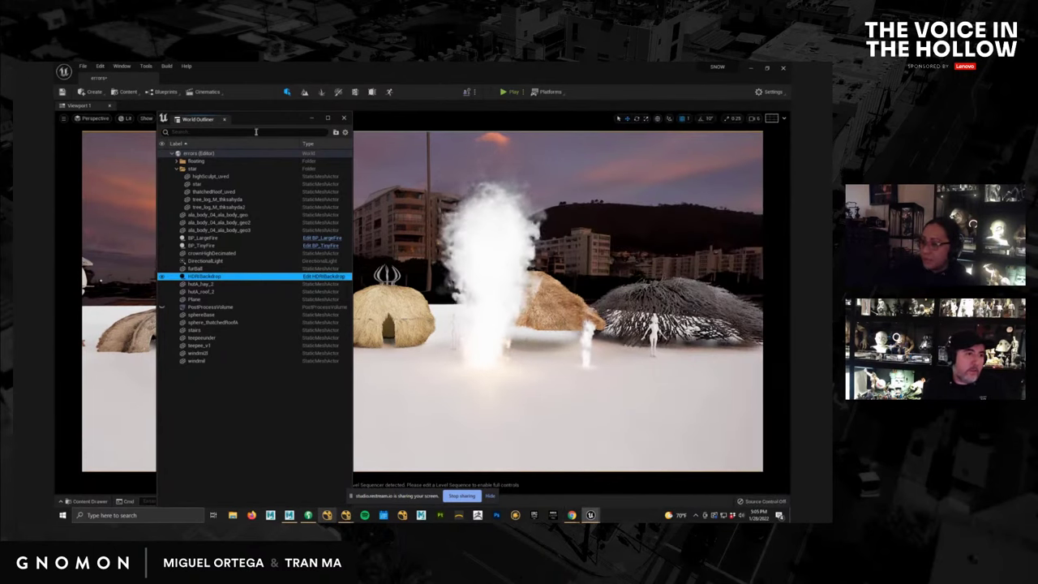
pyautogui.click(344, 118)
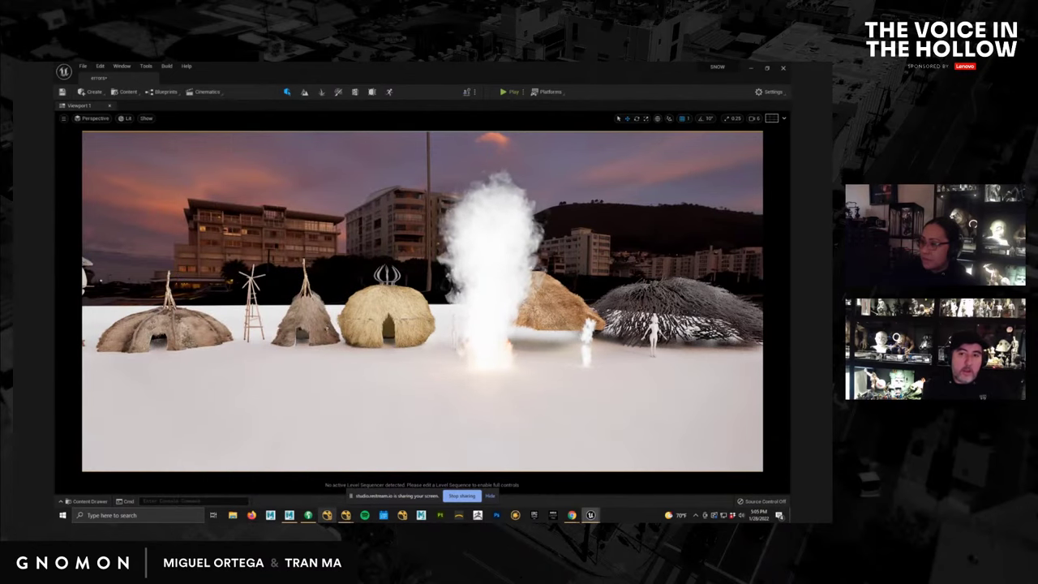
# Add a Post Process Volume to the scene and show its details beside the view of the fire.
pyautogui.click(91, 92)
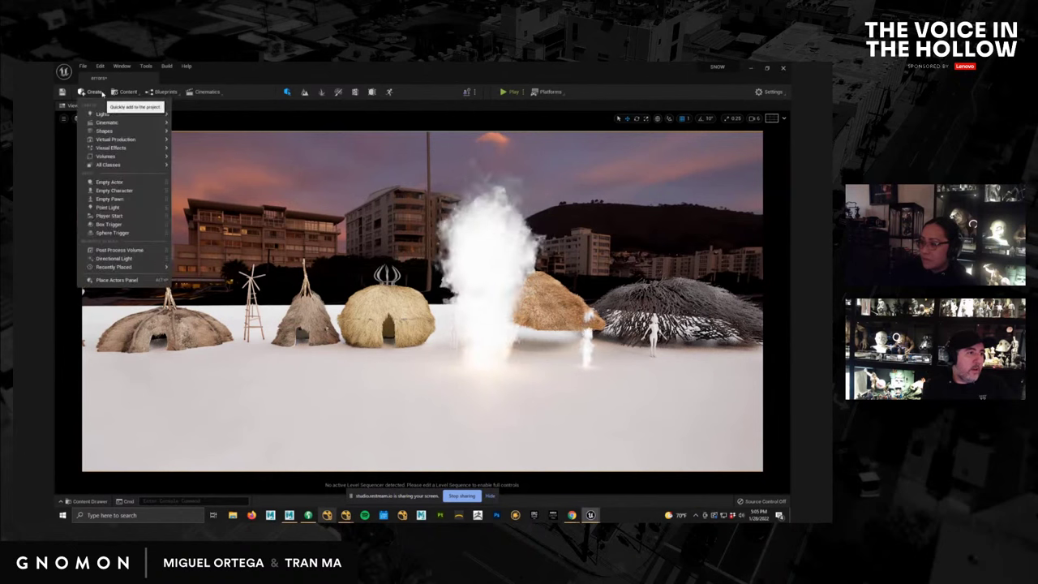
pyautogui.moveTo(152, 155)
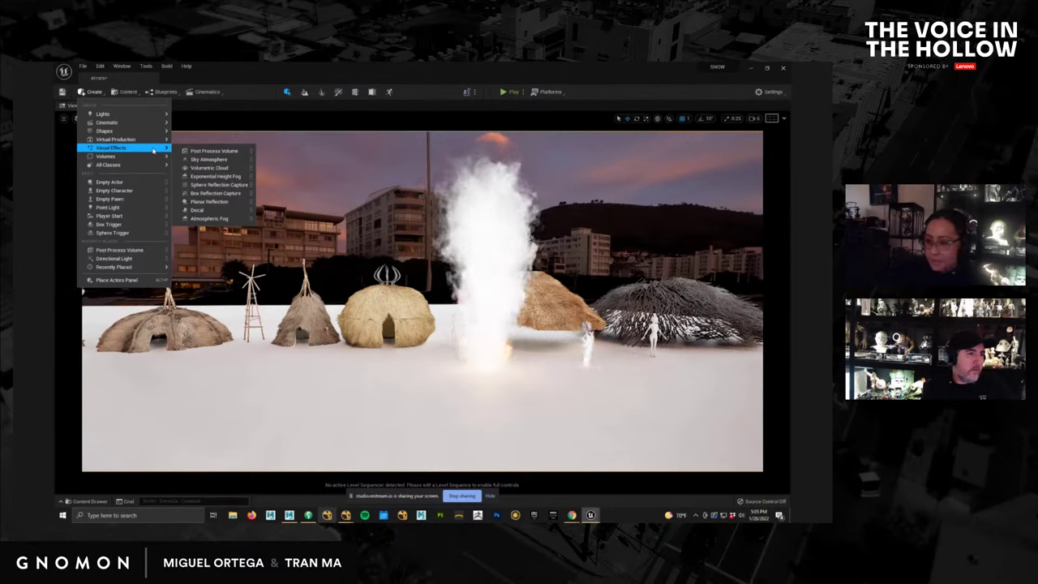
pyautogui.click(191, 150)
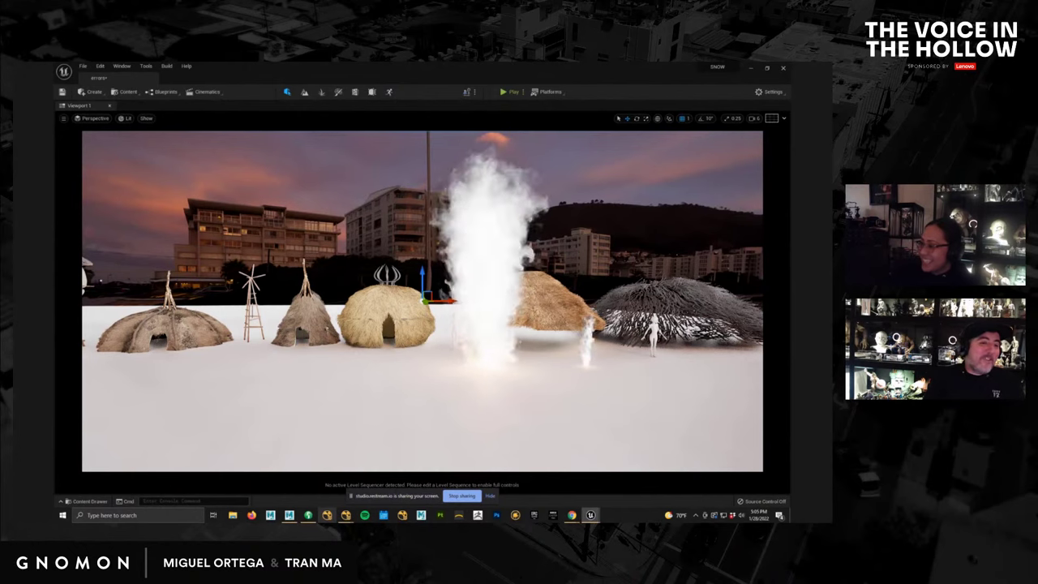
pyautogui.moveTo(788, 115); pyautogui.dragTo(707, 99)
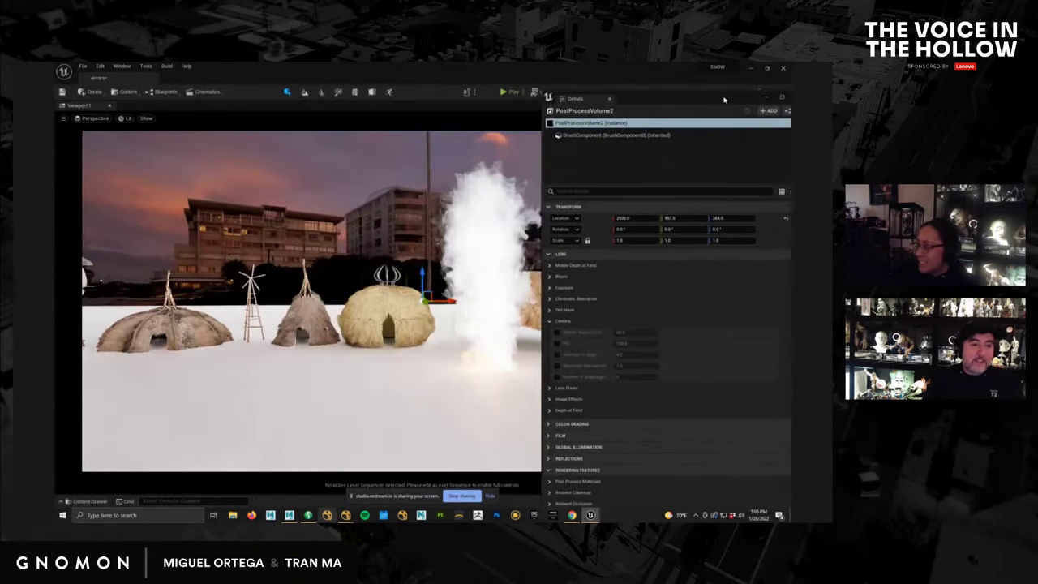
pyautogui.moveTo(455, 271); pyautogui.dragTo(477, 319, button='right')
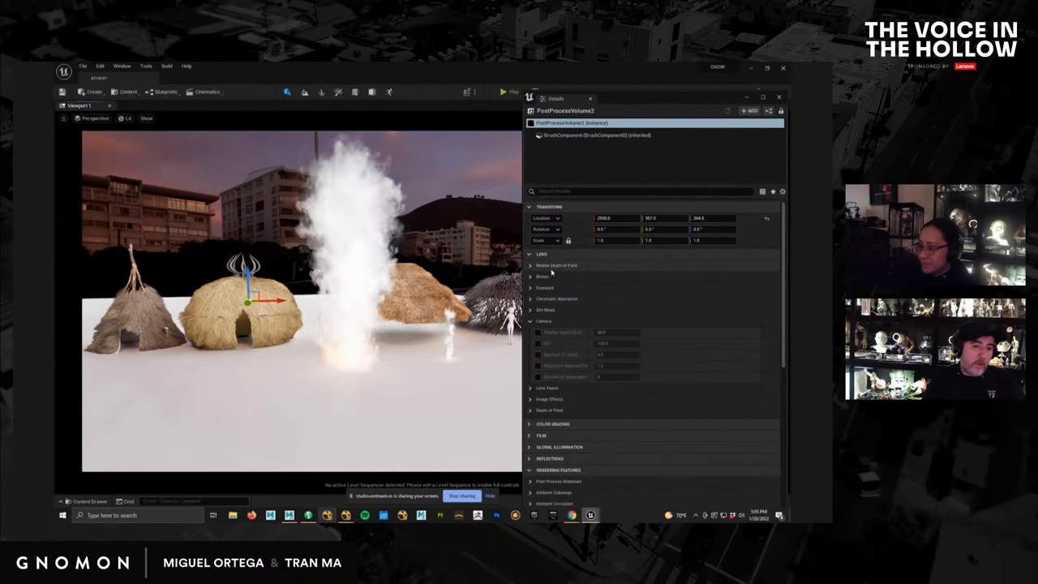
# Search the new volume's details for "expo" to find the exposure settings.
pyautogui.click(592, 191)
pyautogui.write('e')
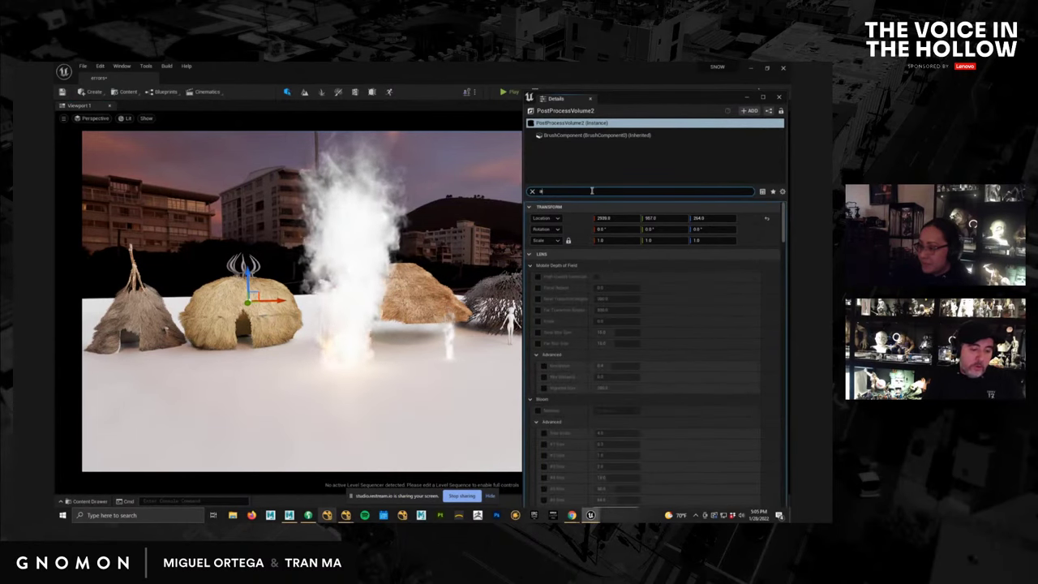
pyautogui.write('x')
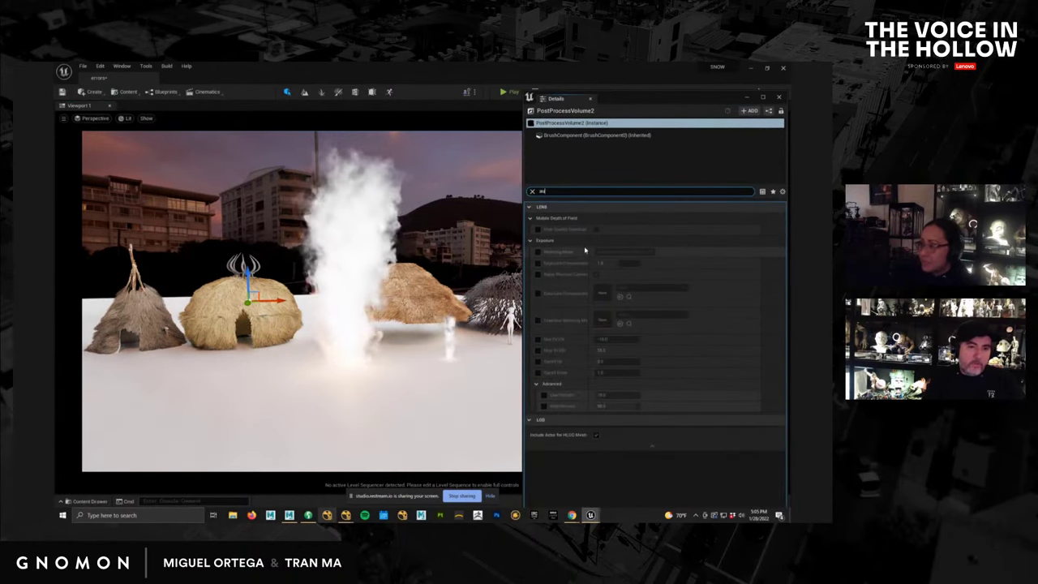
pyautogui.press('BackSpace')
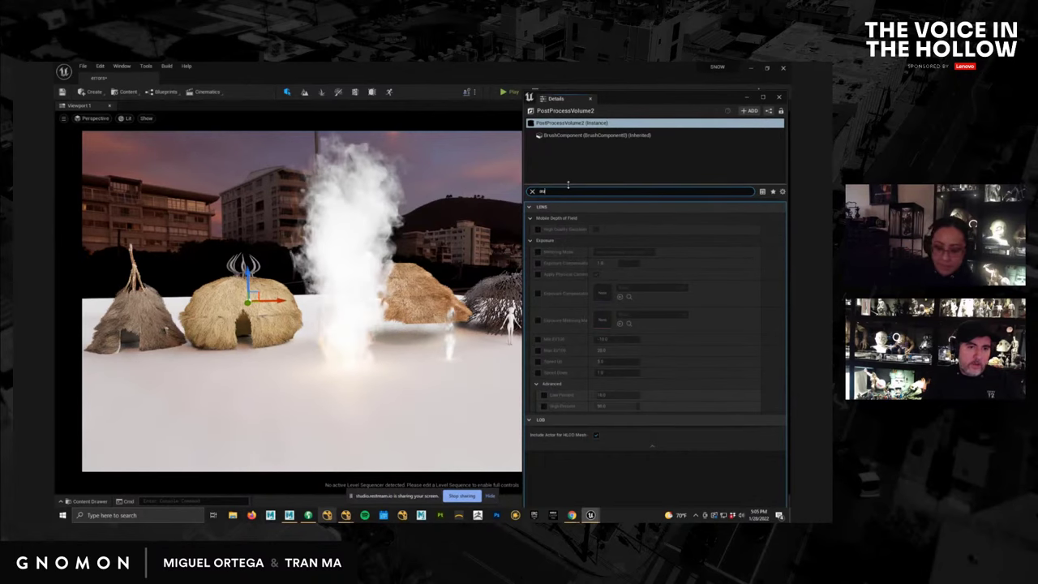
pyautogui.write('x')
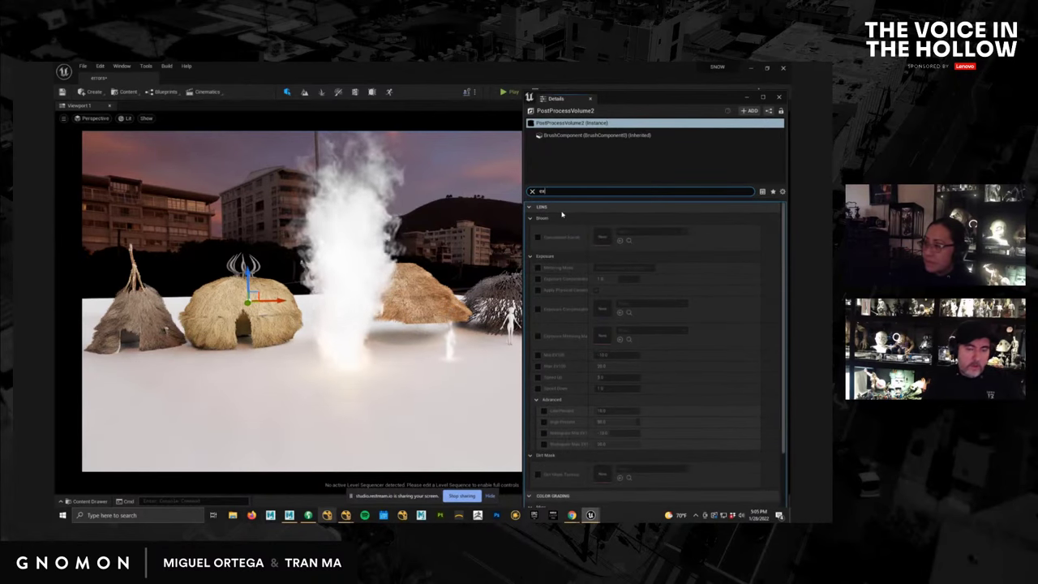
pyautogui.write('po')
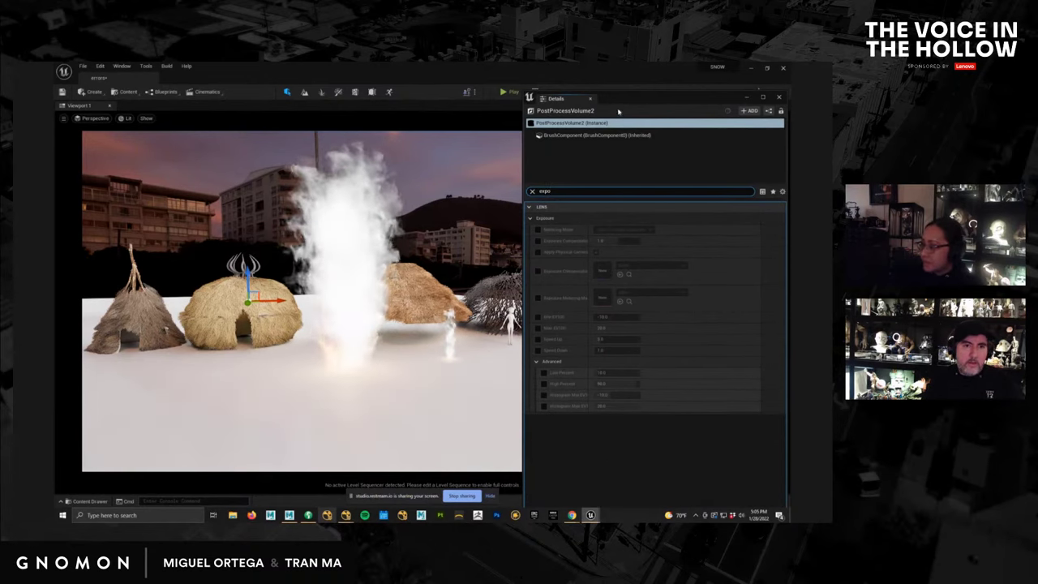
pyautogui.moveTo(625, 99); pyautogui.dragTo(623, 106)
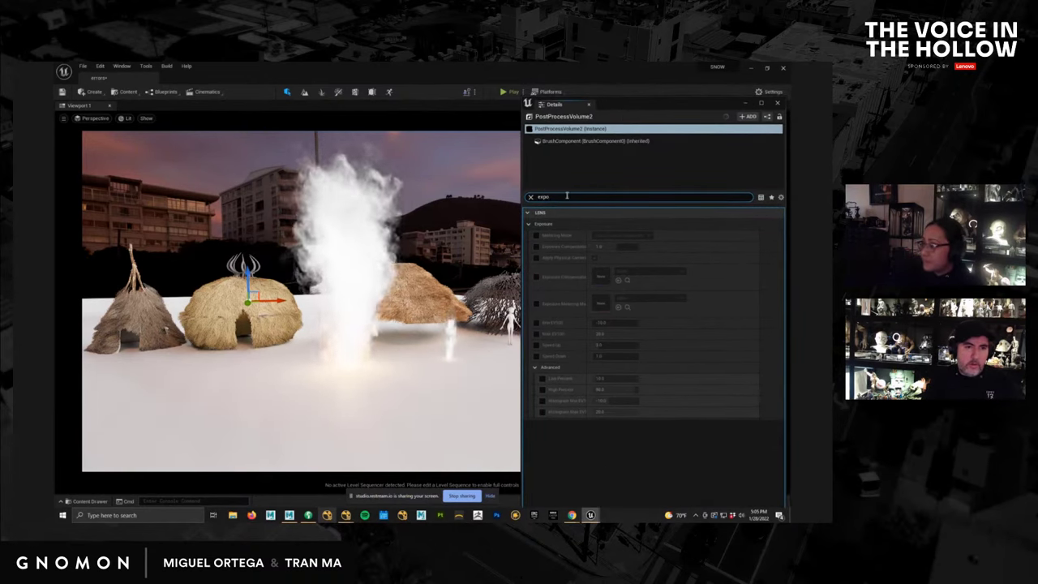
# Filter the volume's details by "auto", enable Metering Mode, try Auto Exposure Basic, and set the mode to Manual.
pyautogui.write('mo')
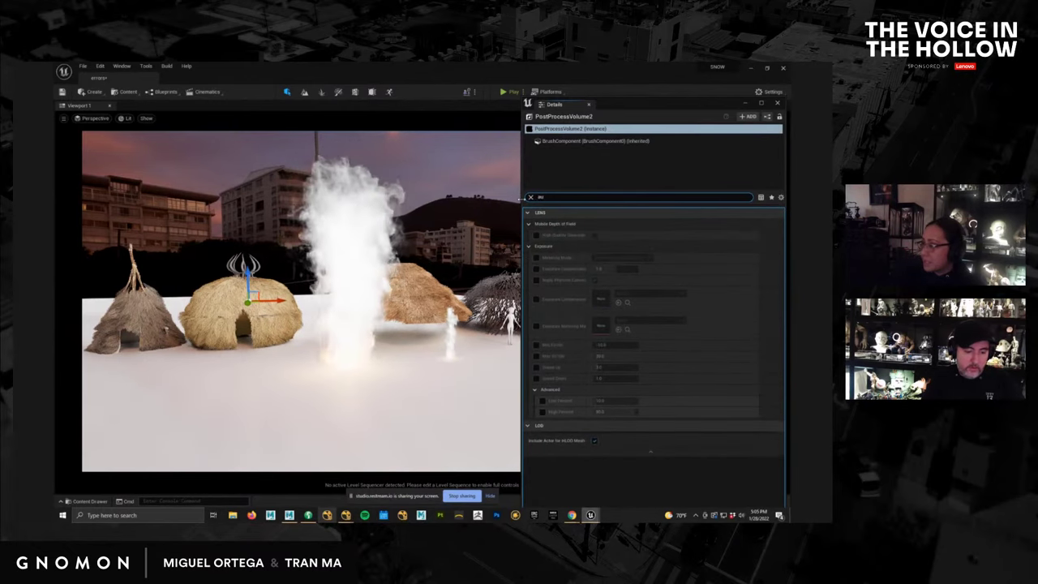
pyautogui.write('to')
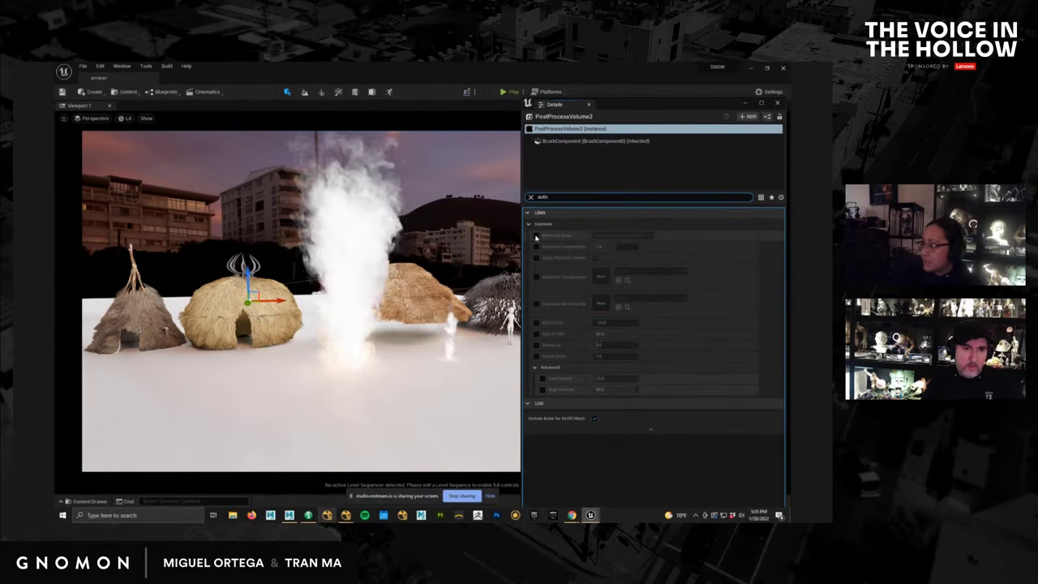
pyautogui.click(536, 236)
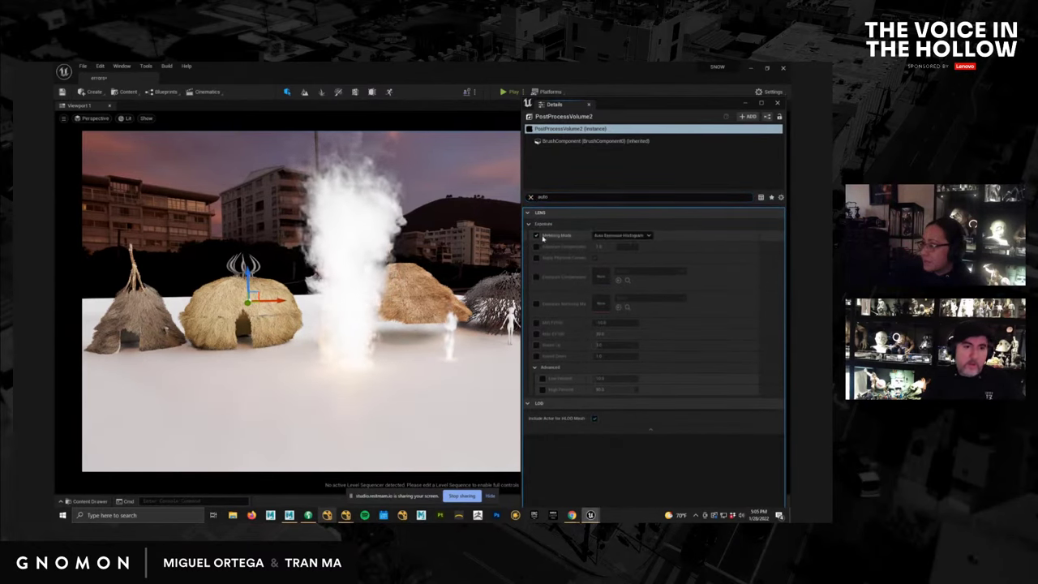
pyautogui.click(622, 235)
pyautogui.click(620, 252)
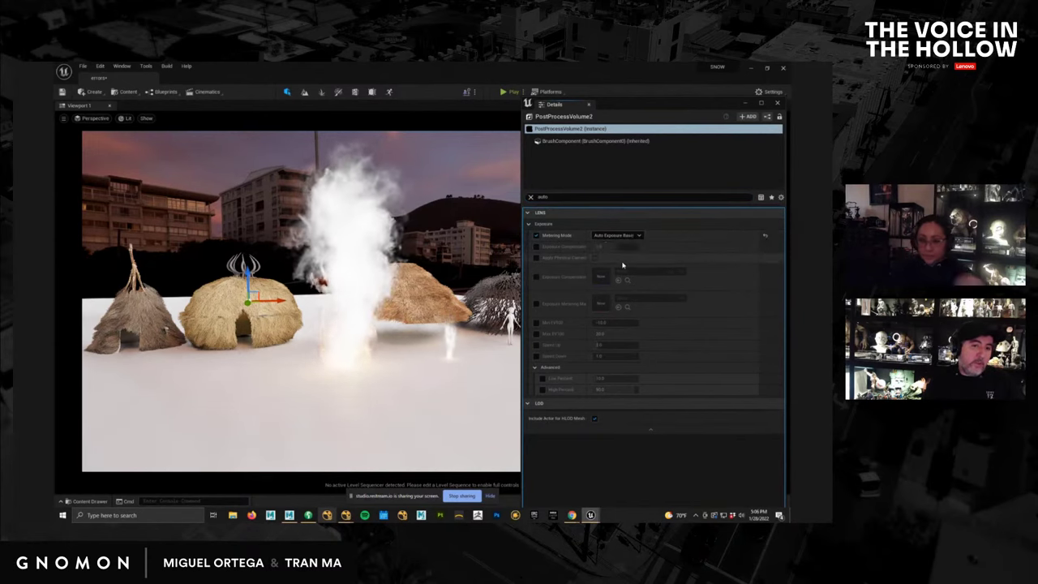
pyautogui.click(621, 236)
pyautogui.click(617, 258)
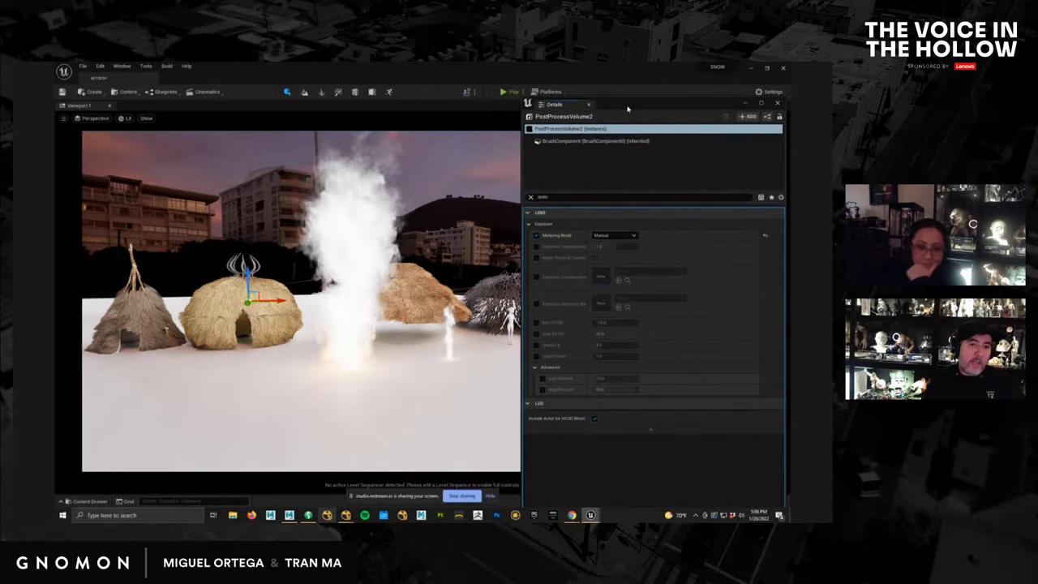
pyautogui.moveTo(627, 109); pyautogui.dragTo(788, 109)
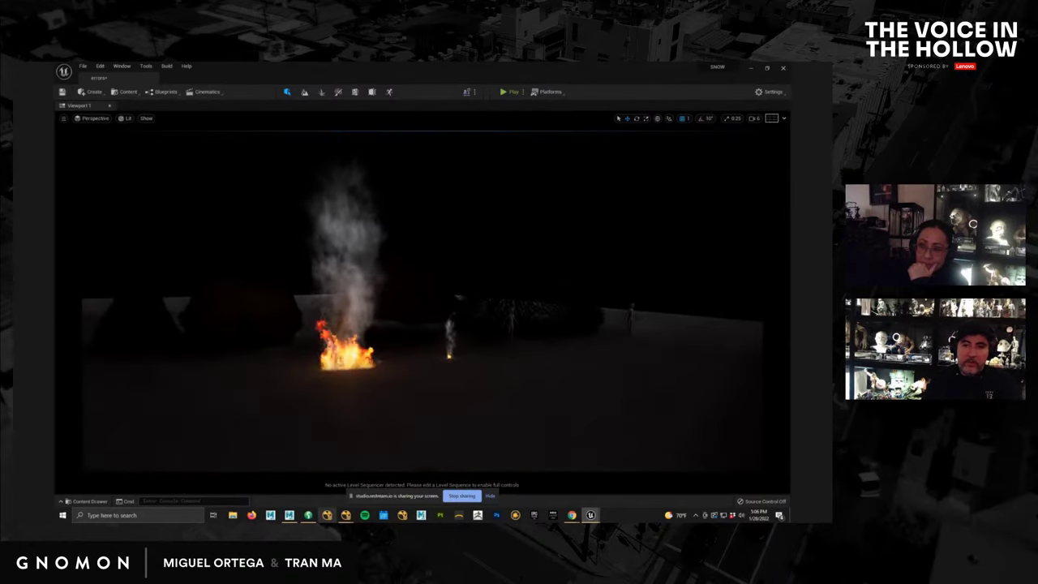
# Select the original PostProcessVolume, find its Infinite Extent (Unbound) setting, and compare the scene with it off and on.
pyautogui.click(228, 226)
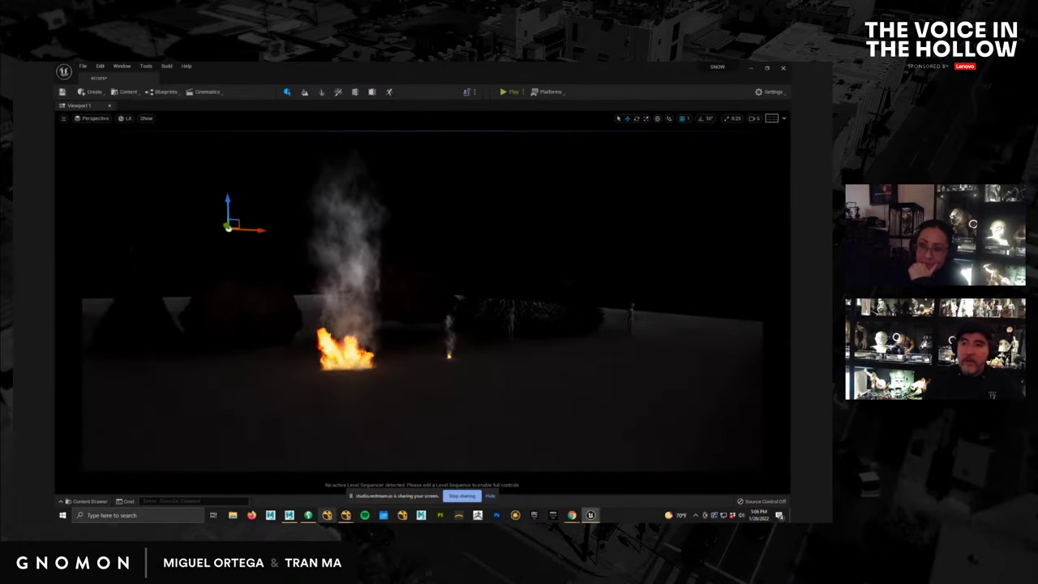
pyautogui.moveTo(790, 149); pyautogui.dragTo(627, 93)
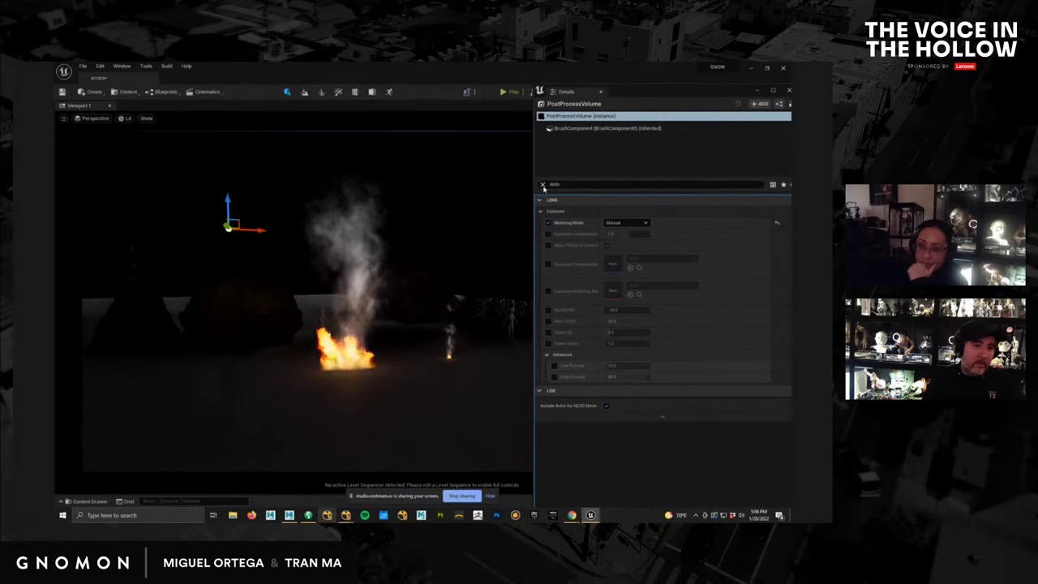
pyautogui.click(544, 185)
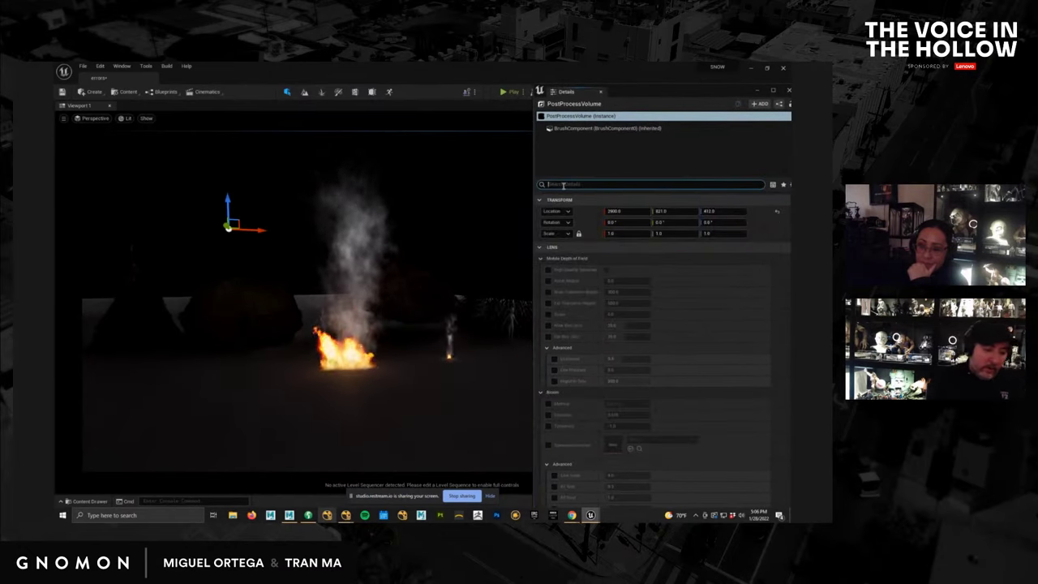
pyautogui.write('infi')
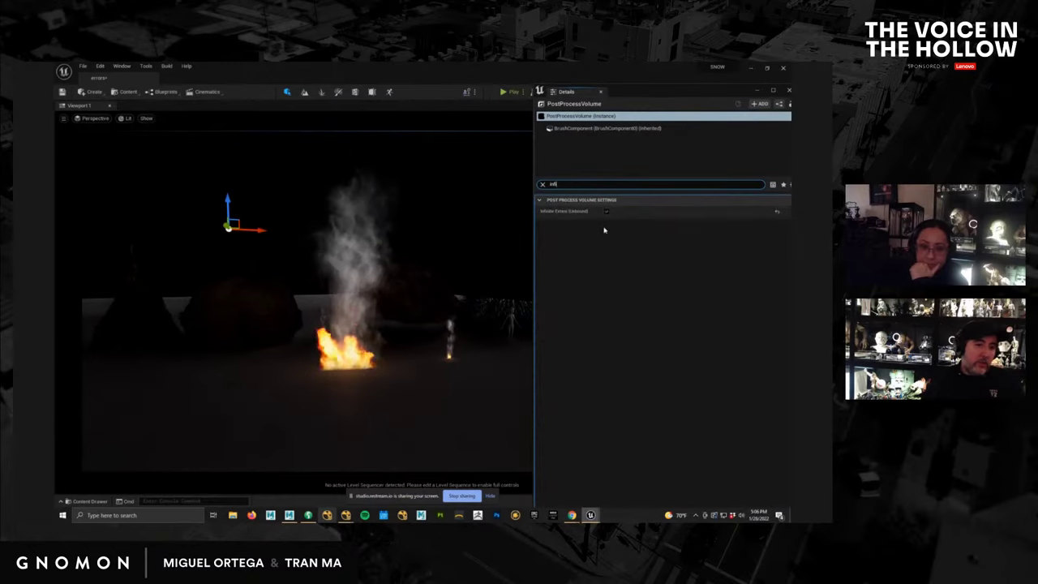
pyautogui.click(608, 213)
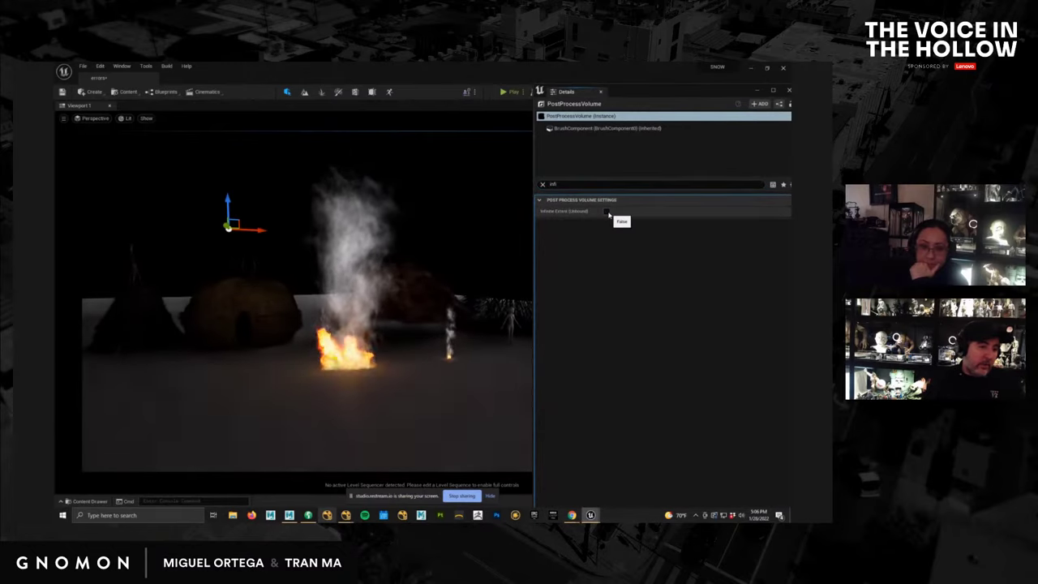
pyautogui.click(608, 213)
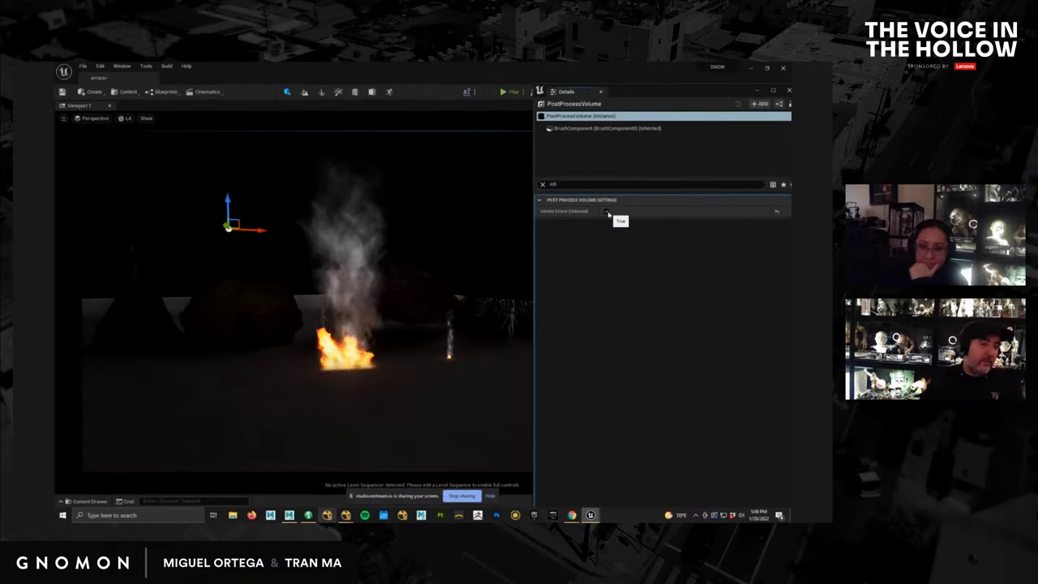
# Filter the volume's details by "auto" to review the exposure settings, and clear the filter.
pyautogui.click(542, 184)
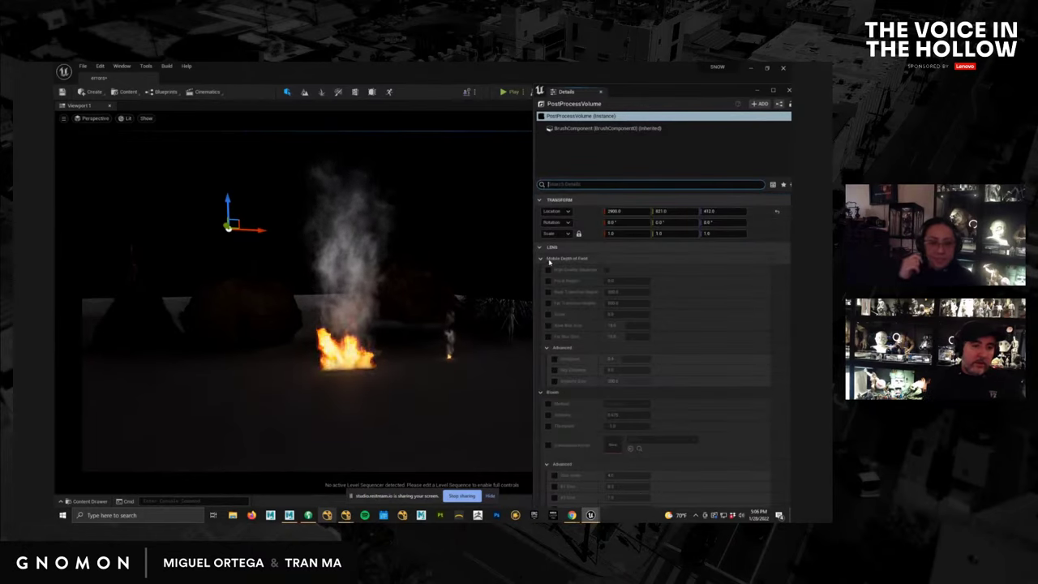
pyautogui.write('auto')
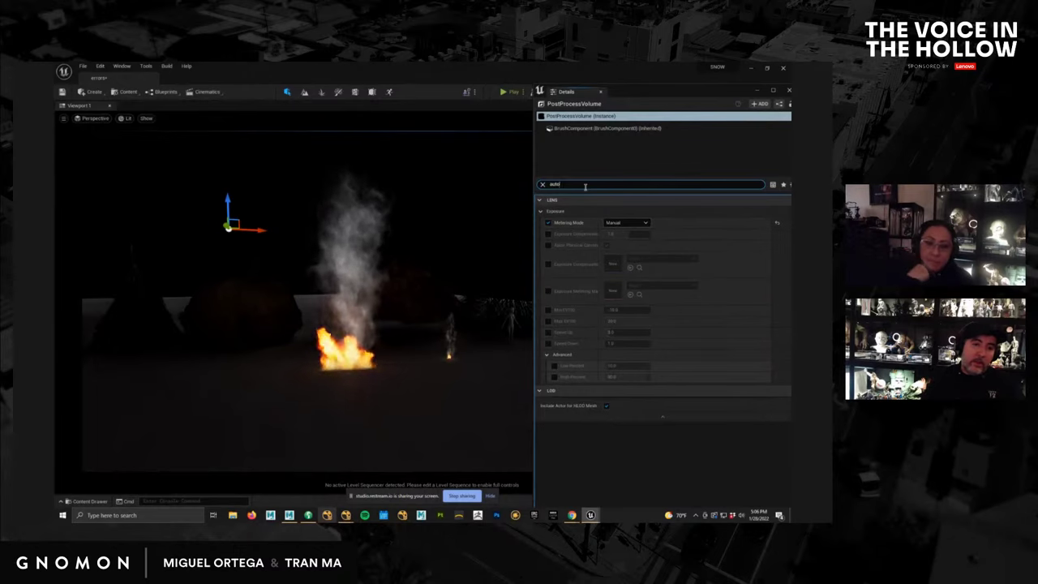
pyautogui.moveTo(585, 186); pyautogui.dragTo(532, 179)
pyautogui.press('BackSpace')
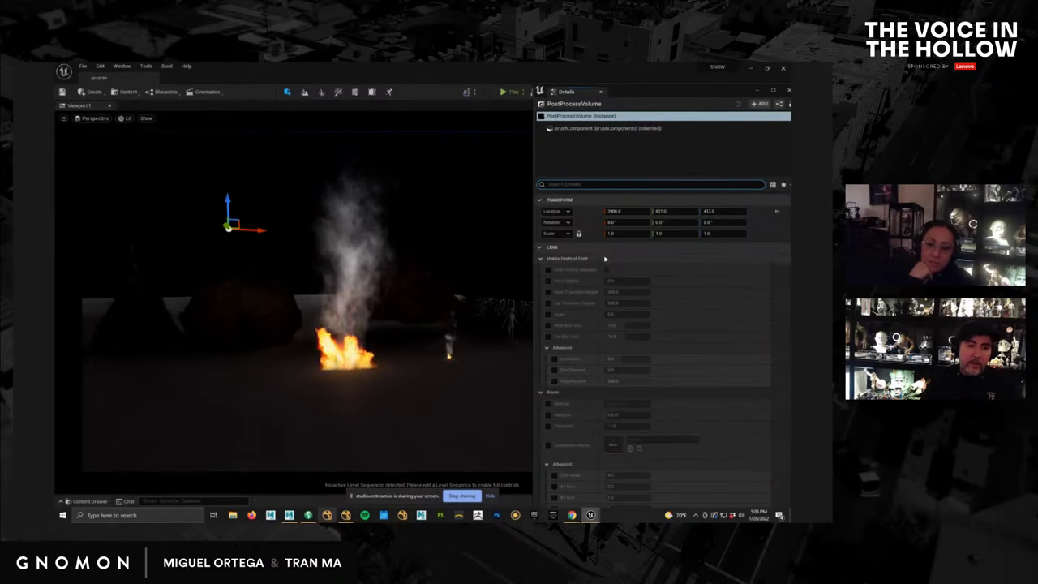
# Collapse the Mobile Depth of Field, Bloom, Exposure, Chromatic Aberration and Dirt Mask groups to bring up the volume's Camera settings.
pyautogui.scroll(-5, 598, 263)
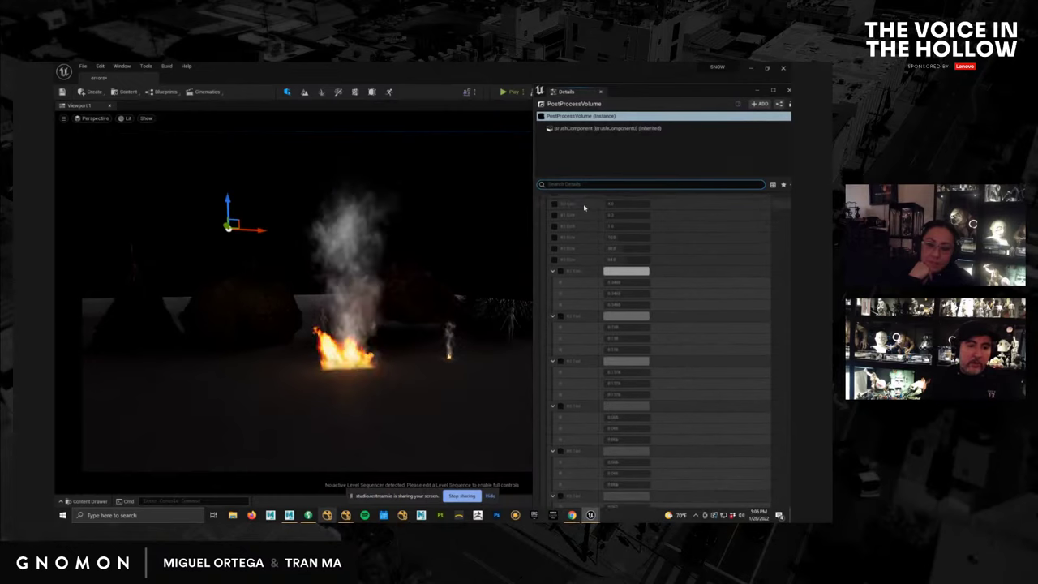
pyautogui.scroll(4, 577, 235)
pyautogui.scroll(3, 575, 232)
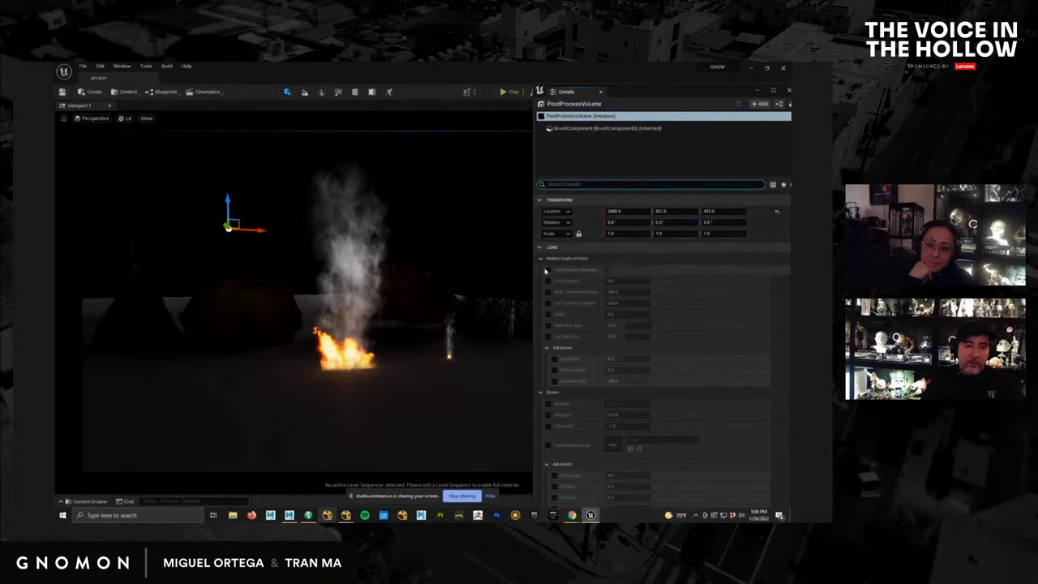
pyautogui.click(540, 269)
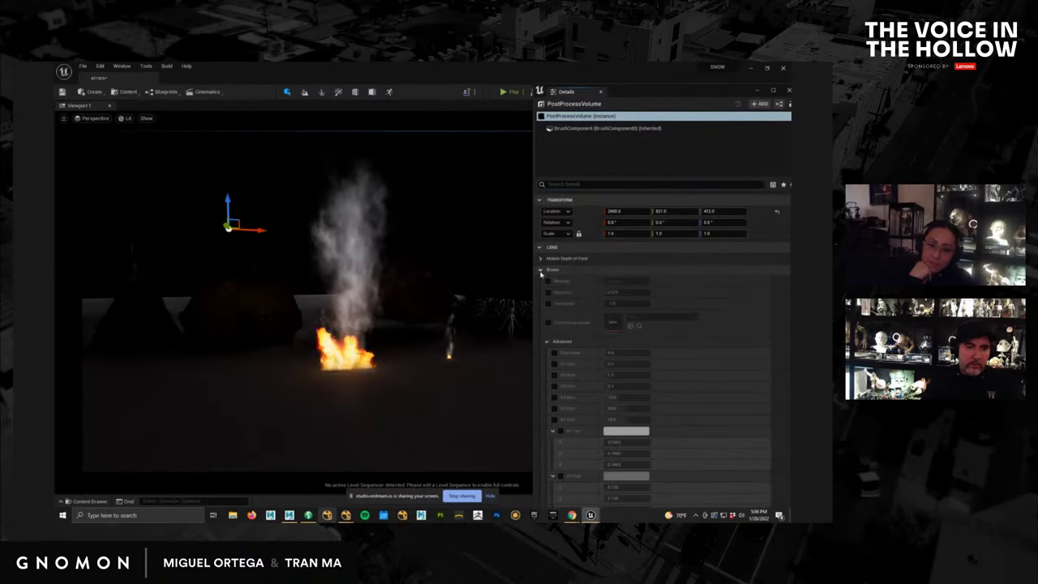
pyautogui.click(541, 280)
pyautogui.click(540, 281)
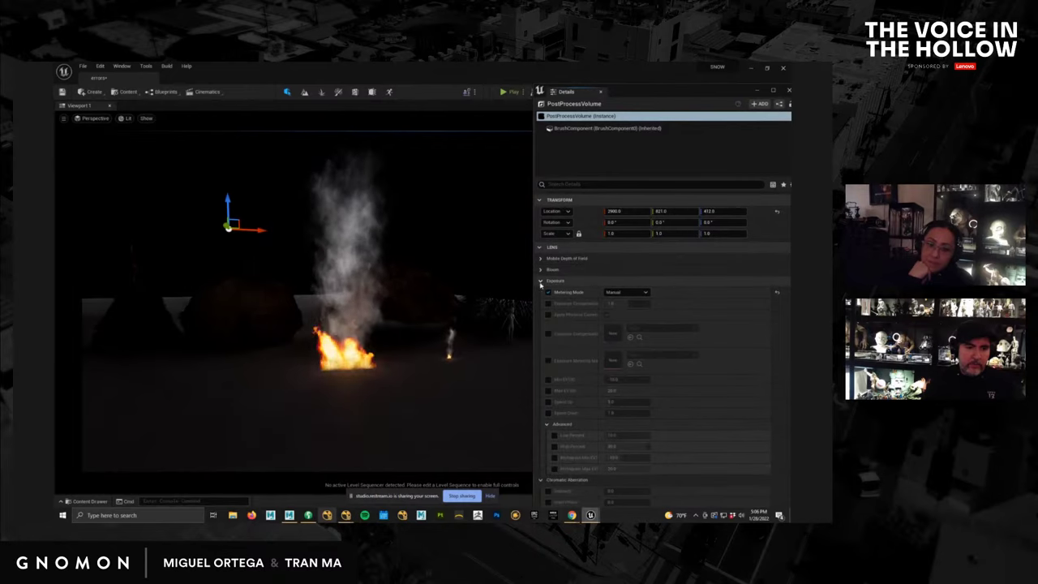
pyautogui.click(540, 292)
pyautogui.click(540, 293)
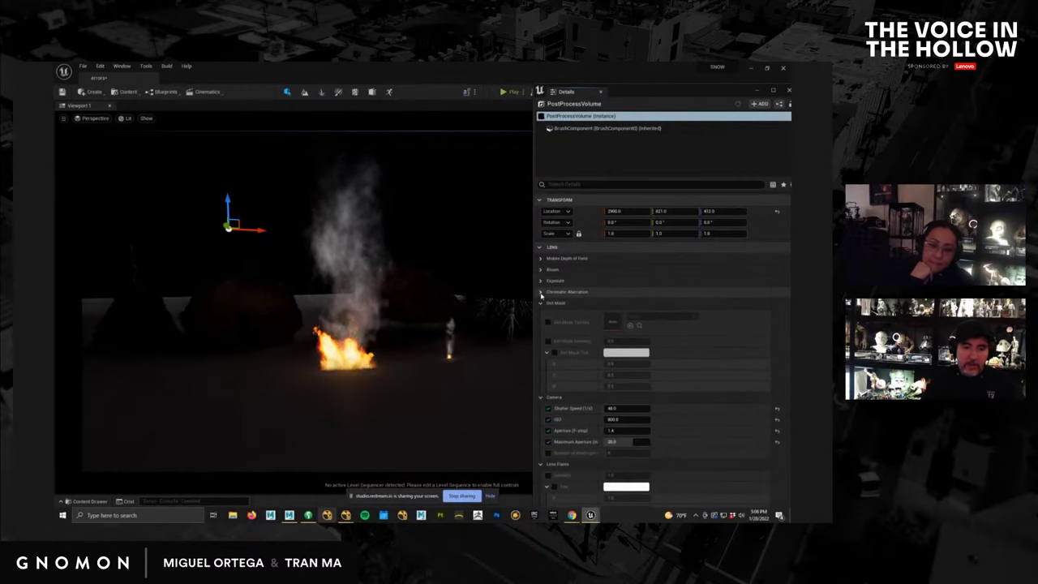
pyautogui.click(540, 304)
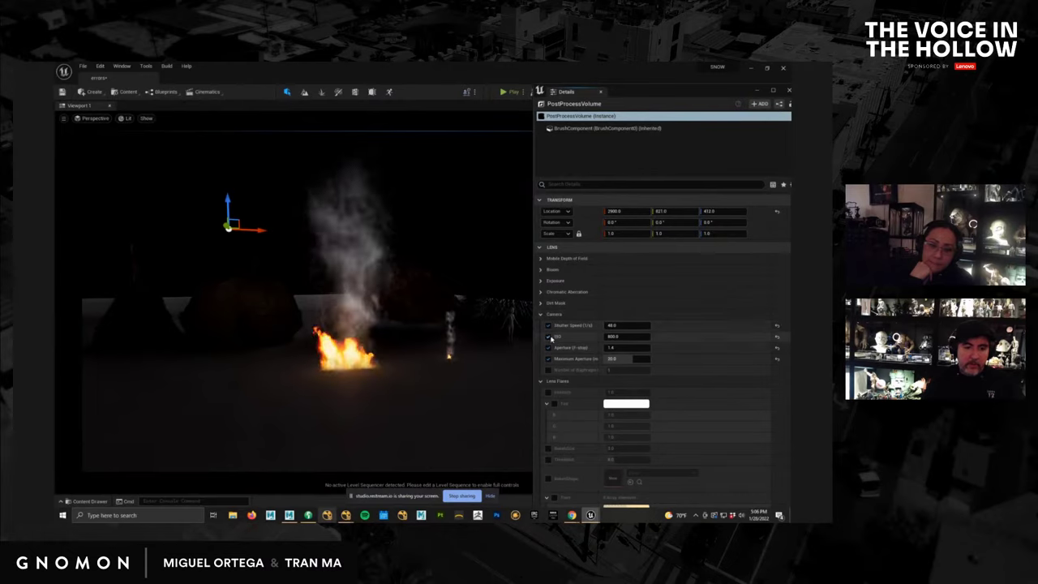
# Disable the Shutter Speed, ISO, Aperture (F-stop) and Maximum Aperture overrides in the volume's Camera settings.
pyautogui.click(548, 326)
pyautogui.click(549, 337)
pyautogui.click(549, 348)
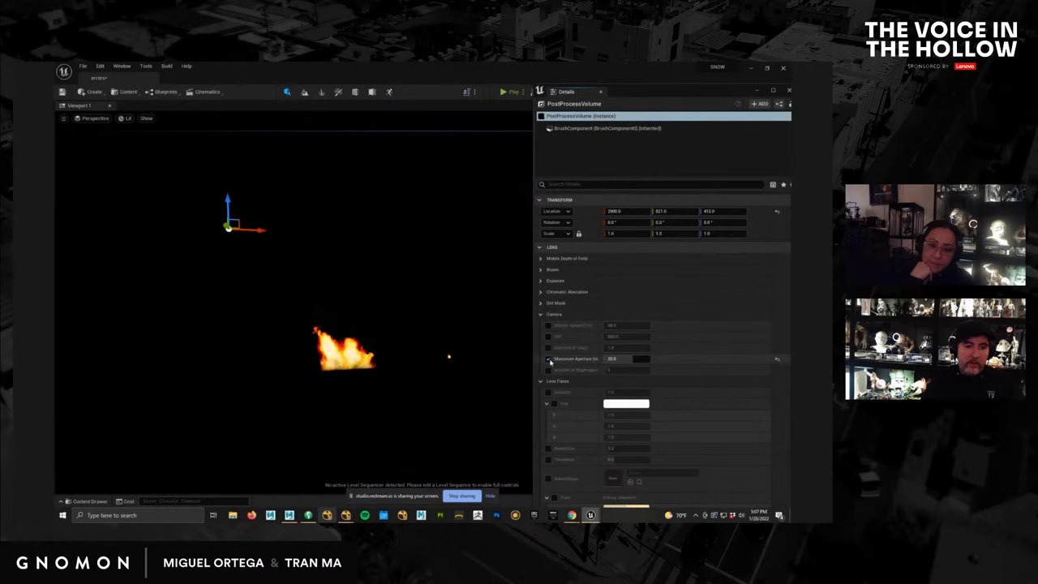
pyautogui.click(549, 359)
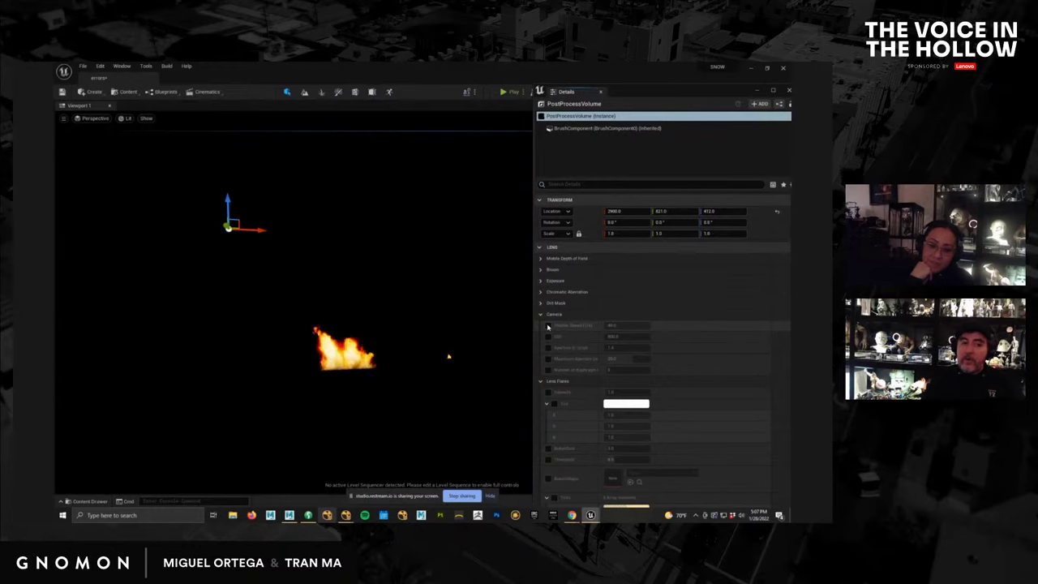
# Enable the Shutter Speed, ISO and Aperture (F-stop) overrides one at a time to compare their effect on the scene's exposure.
pyautogui.click(548, 325)
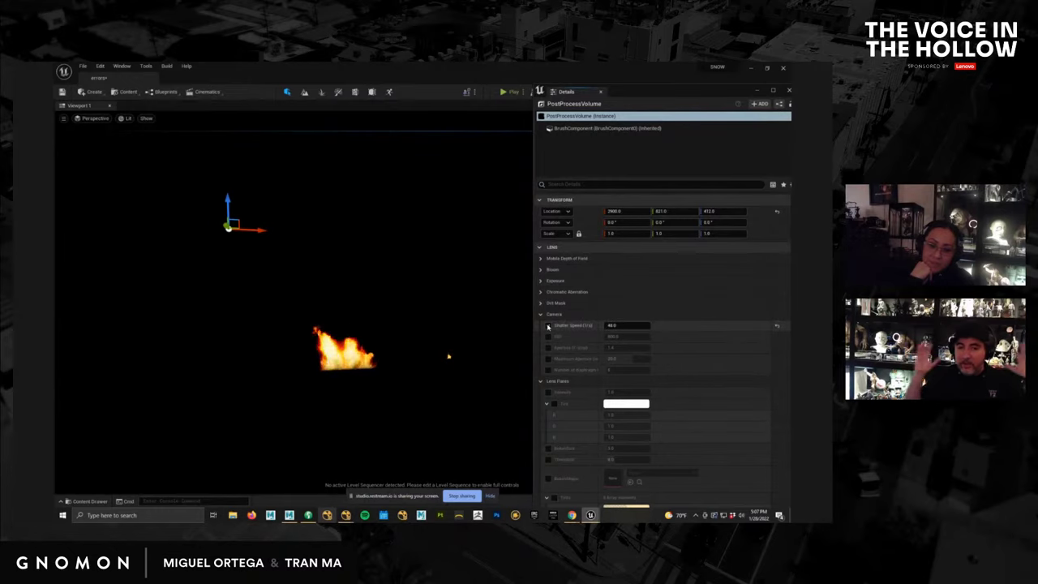
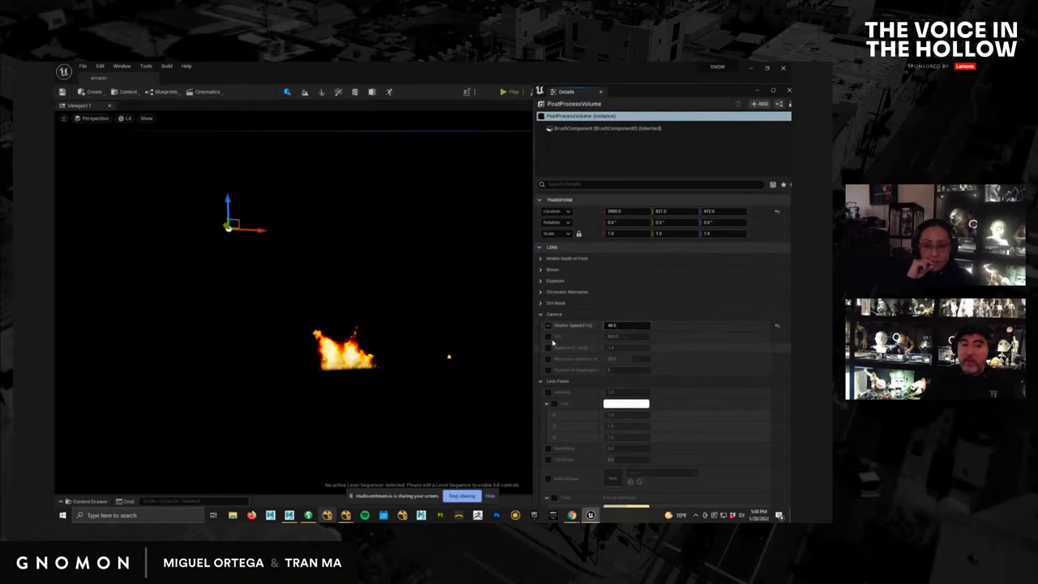
pyautogui.click(547, 336)
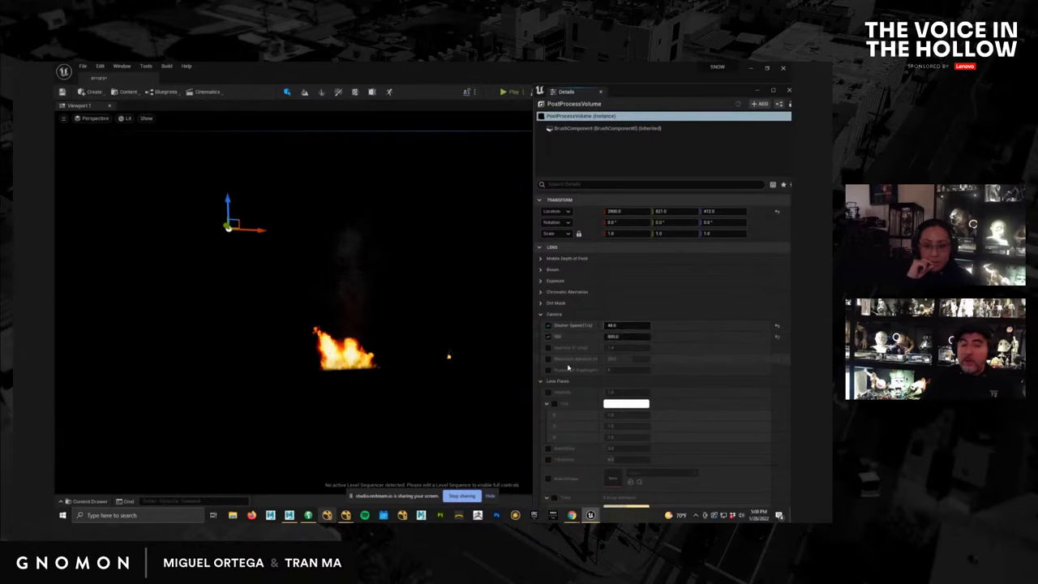
pyautogui.click(621, 337)
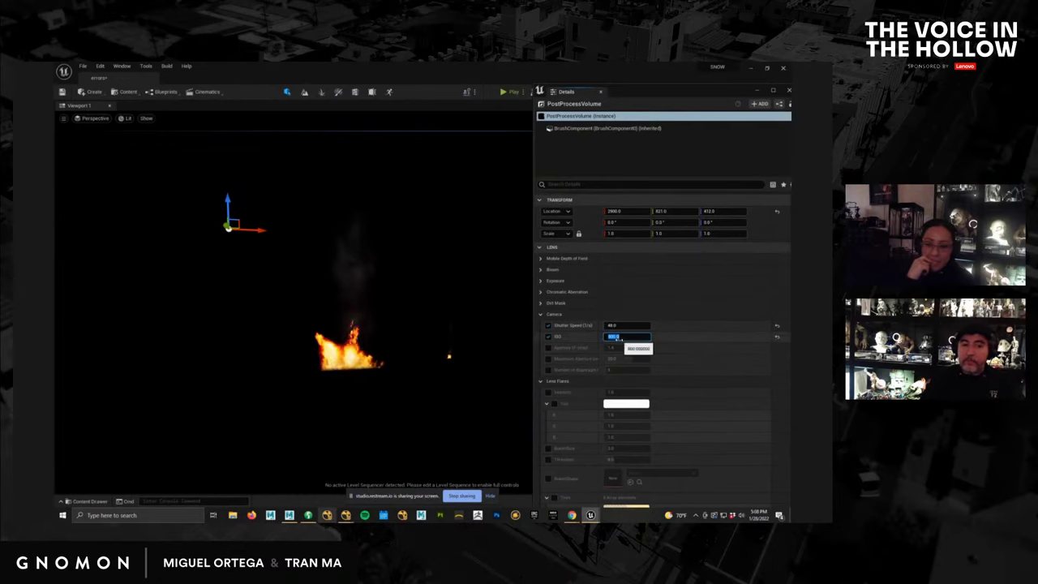
pyautogui.click(547, 347)
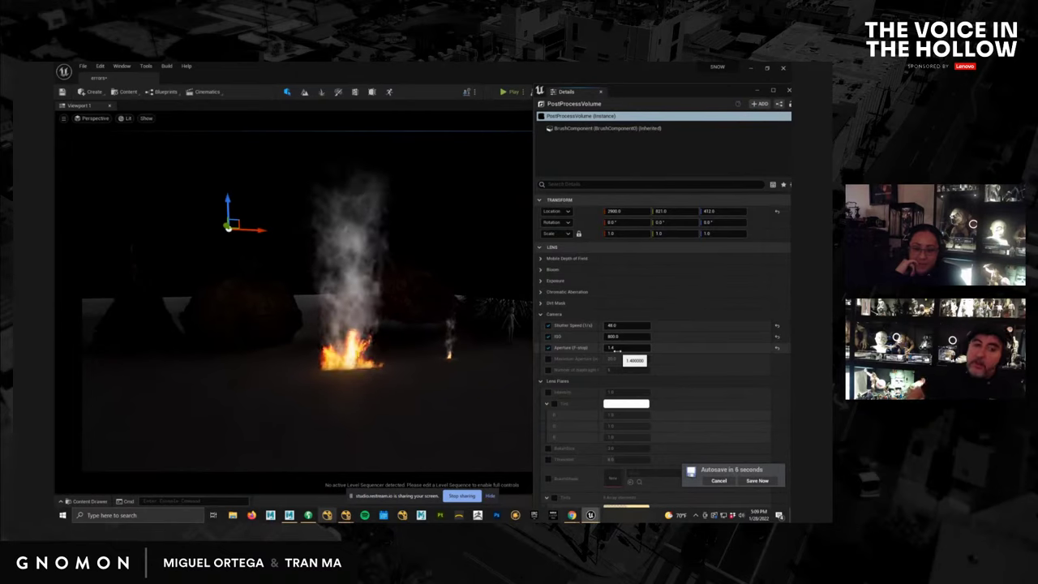
pyautogui.click(617, 350)
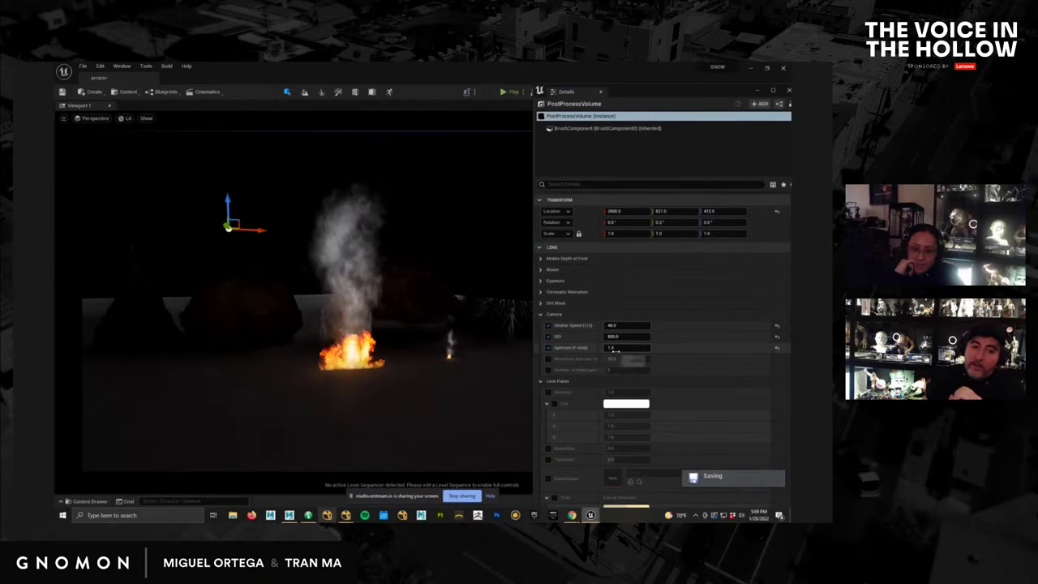
pyautogui.click(616, 348)
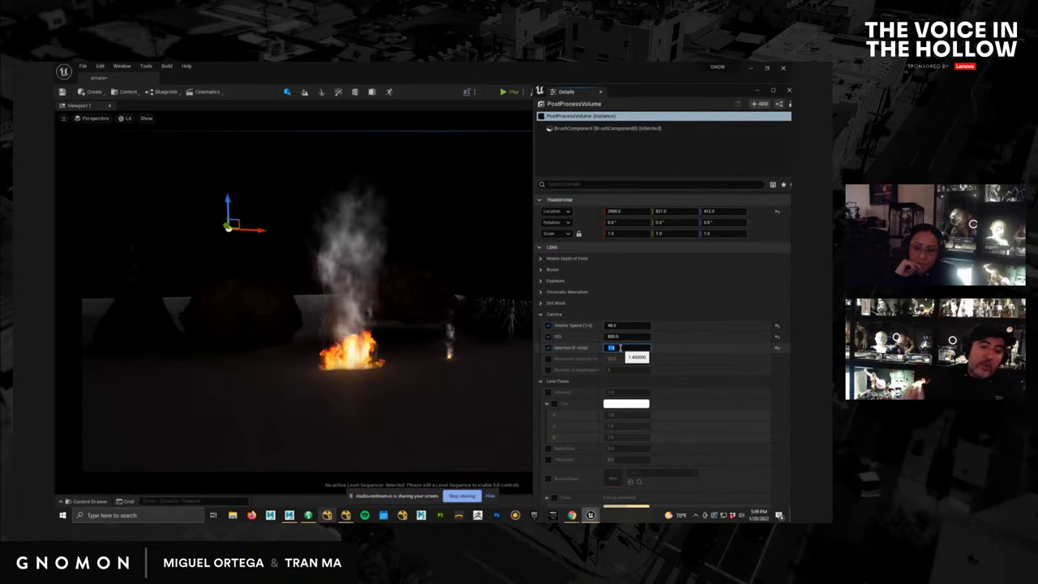
pyautogui.click(625, 349)
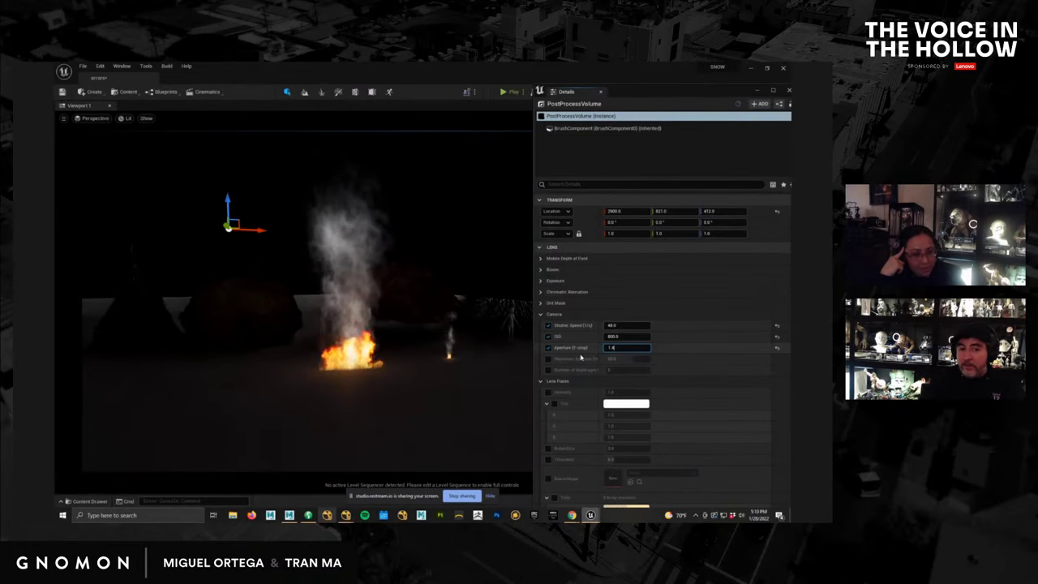
pyautogui.click(624, 325)
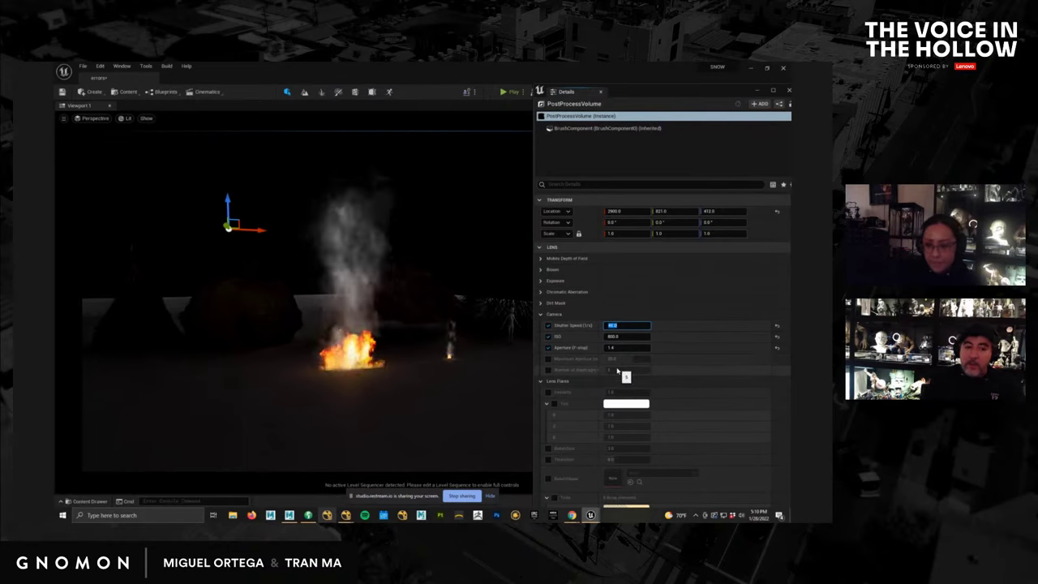
# Enable Maximum Aperture and set it to 22, and enable the number of diaphragm blades override.
pyautogui.click(548, 360)
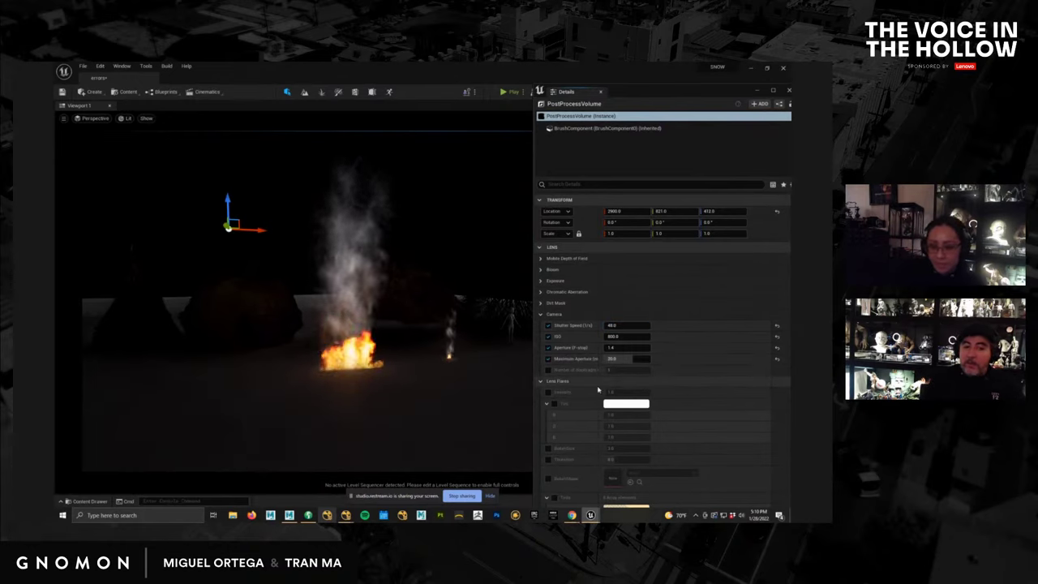
pyautogui.click(628, 360)
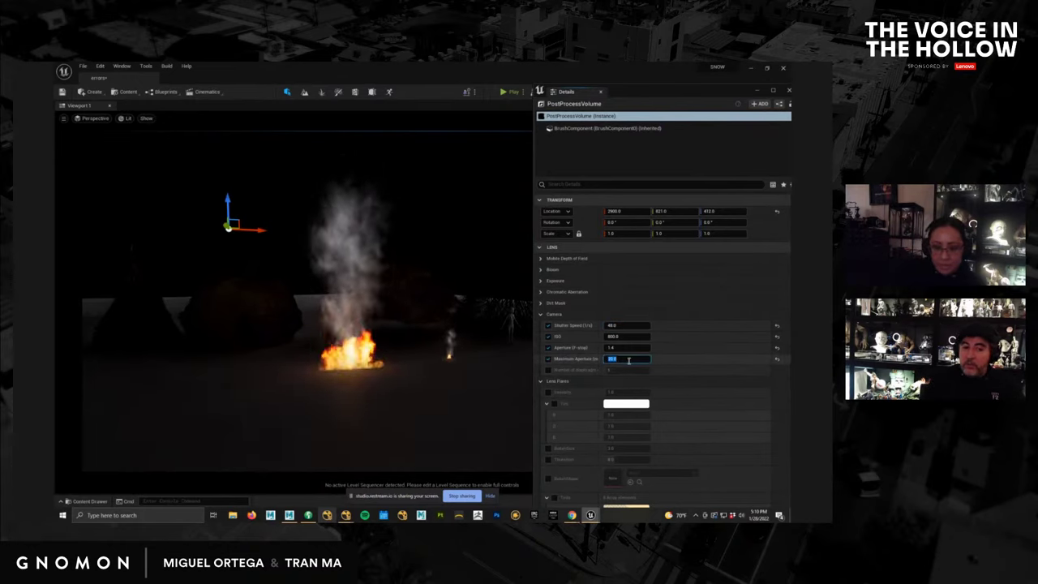
pyautogui.write('22')
pyautogui.press('Return')
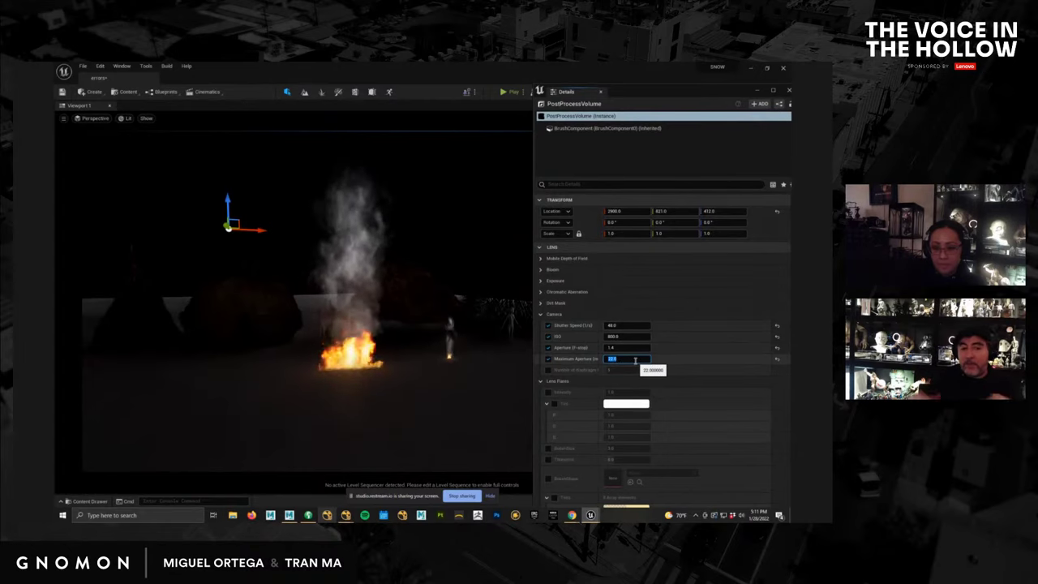
pyautogui.click(549, 370)
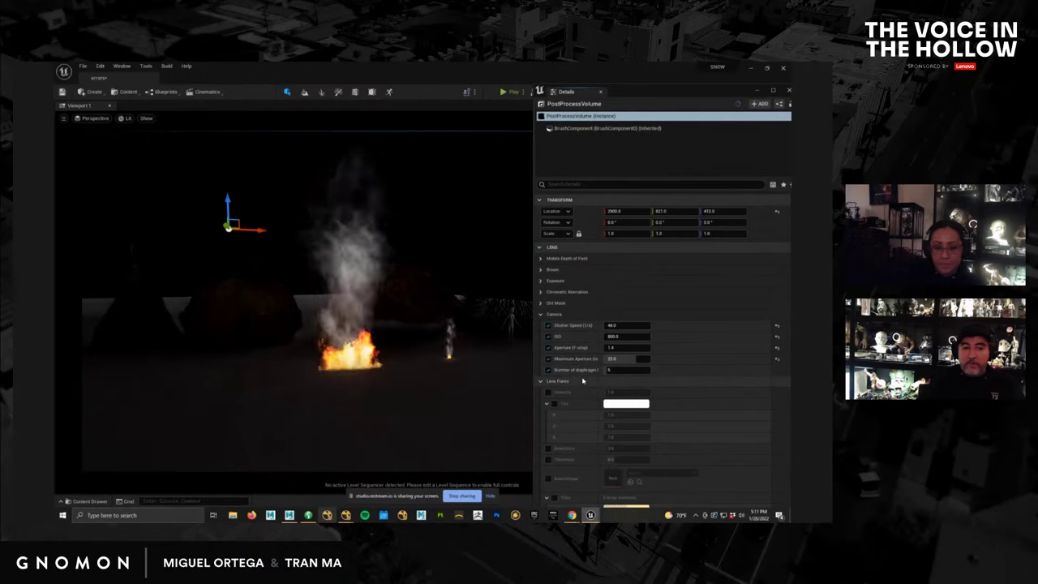
pyautogui.click(621, 371)
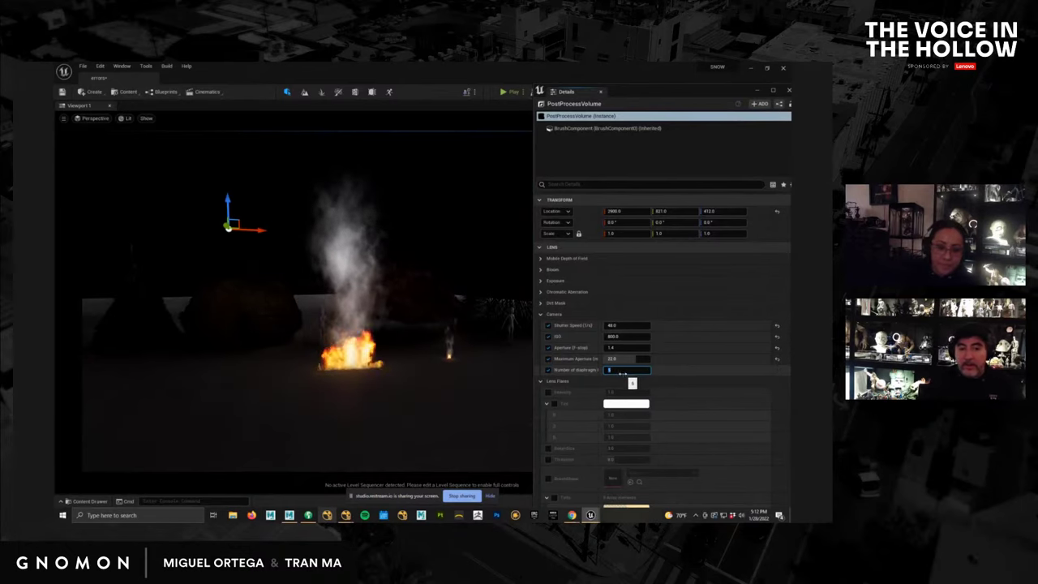
# Reframe the fire, select the HDRIBackdrop, and bring a second view of its details over the scene.
pyautogui.moveTo(407, 373)
pyautogui.keyDown('alt'); pyautogui.mouseDown()
pyautogui.moveTo(428, 381)
pyautogui.moveTo(413, 376)
pyautogui.mouseUp(); pyautogui.keyUp('alt')
pyautogui.keyDown('alt'); pyautogui.moveTo(413, 376); pyautogui.dragTo(407, 375, button='right'); pyautogui.keyUp('alt')
pyautogui.moveTo(405, 375); pyautogui.dragTo(337, 387)
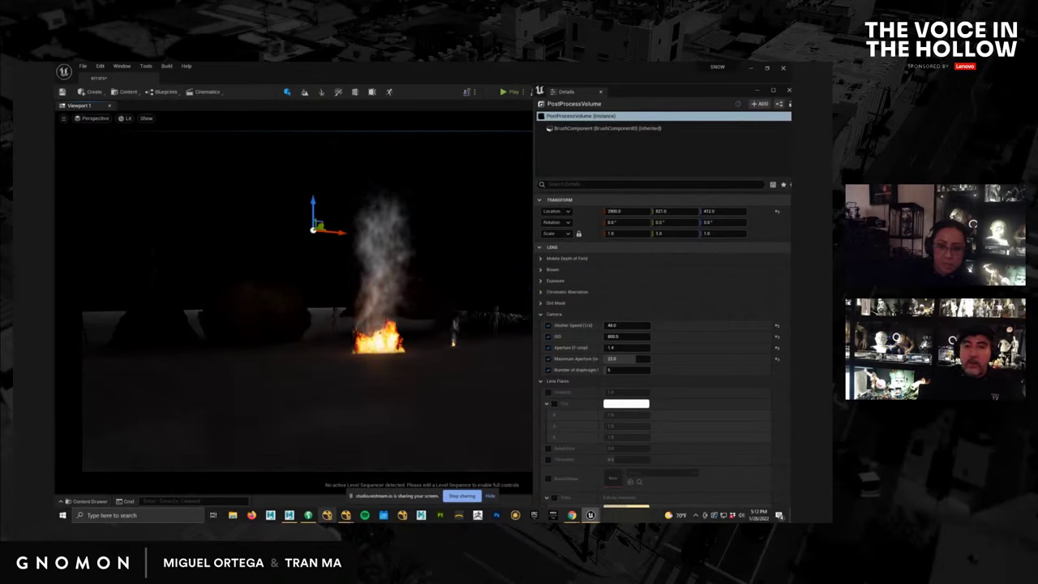
pyautogui.click(336, 387)
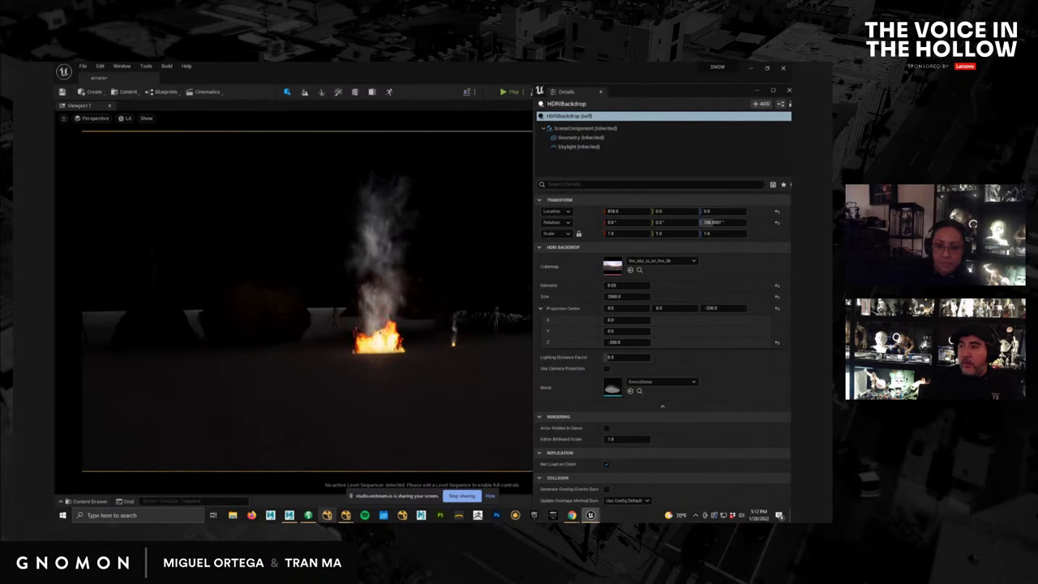
pyautogui.moveTo(790, 162); pyautogui.dragTo(287, 99)
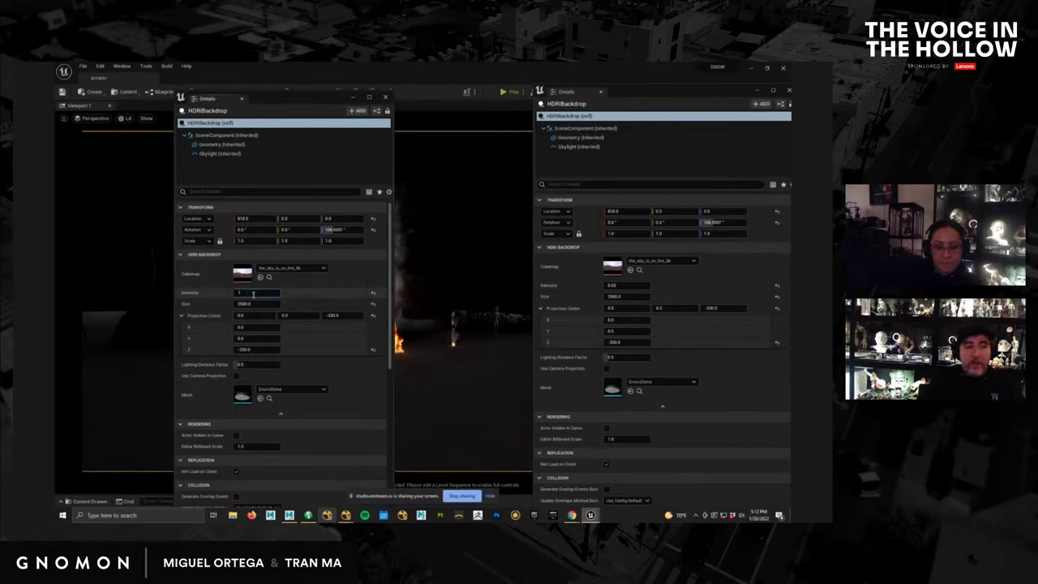
# Try the HDRIBackdrop's intensity at 1, and settle on 0.7.
pyautogui.click(254, 295)
pyautogui.write('1')
pyautogui.press('Return')
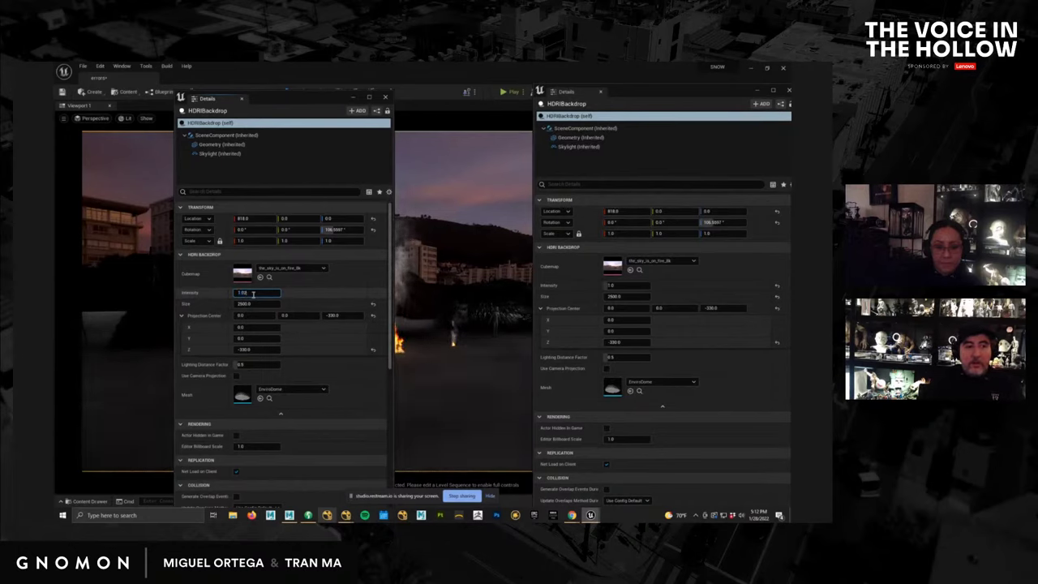
pyautogui.write('2')
pyautogui.press('Return')
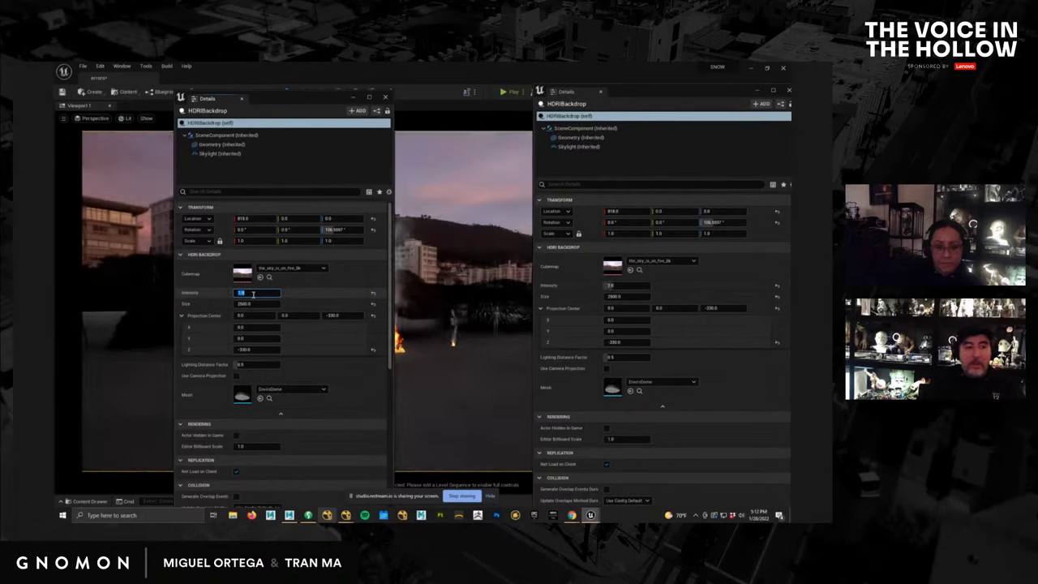
pyautogui.press('Return')
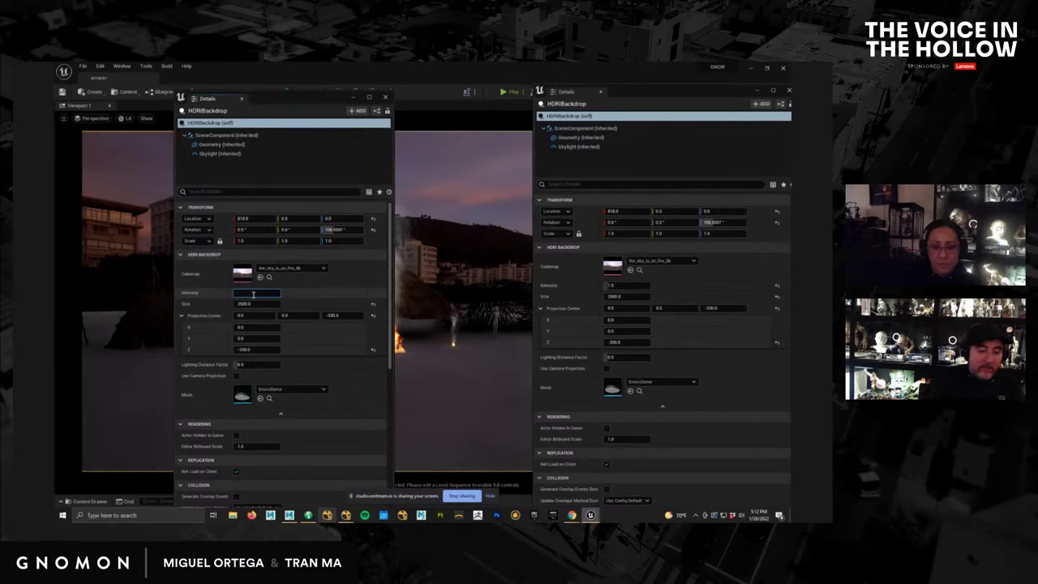
pyautogui.write('0.7')
pyautogui.press('Return')
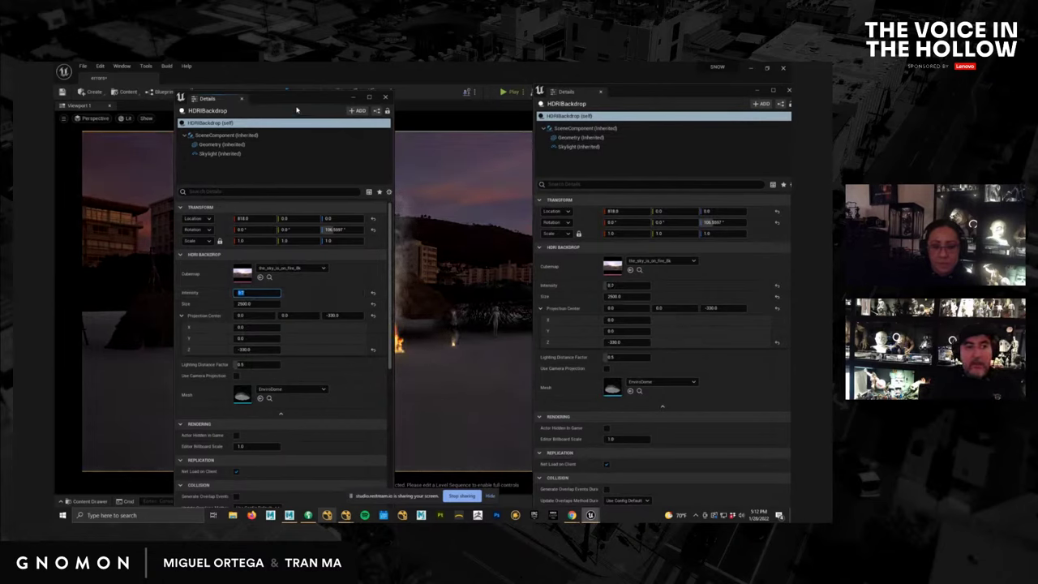
# Select the DirectionalLight, keeping its details clear of the fire, and set its intensity to 0.3 lux.
pyautogui.moveTo(297, 99); pyautogui.dragTo(208, 103)
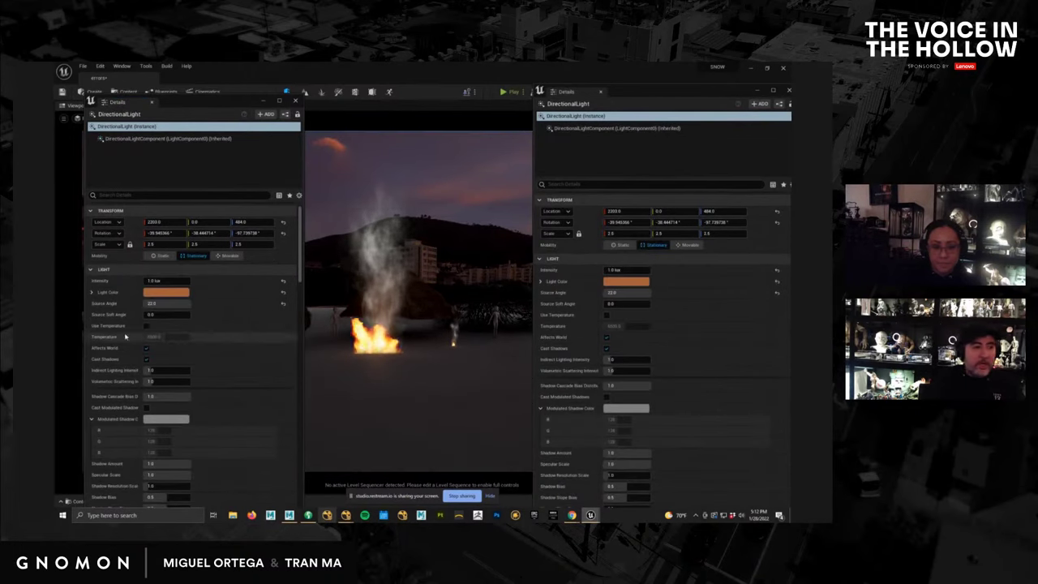
pyautogui.click(158, 281)
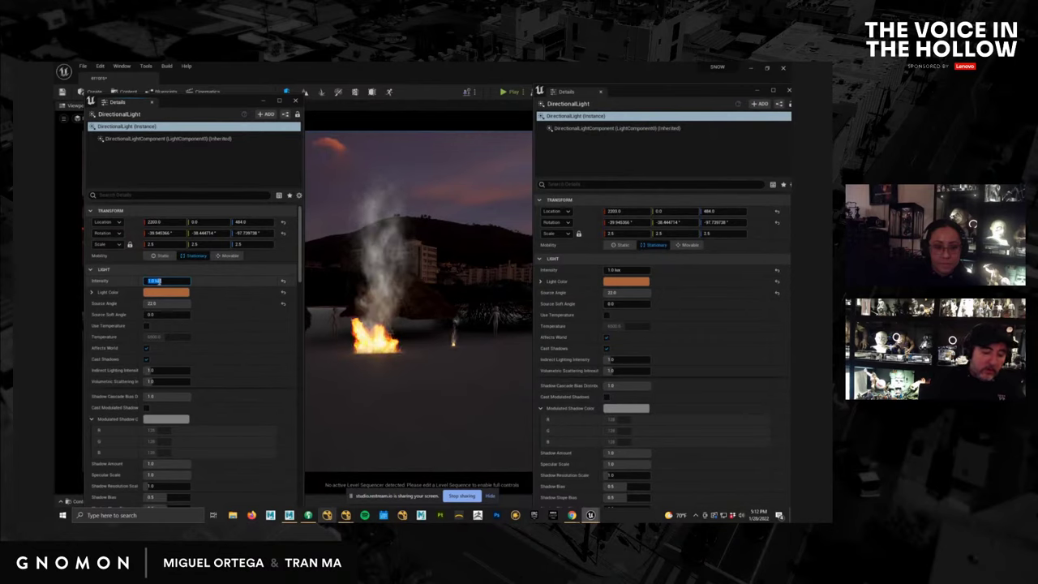
pyautogui.write('0.3')
pyautogui.press('Return')
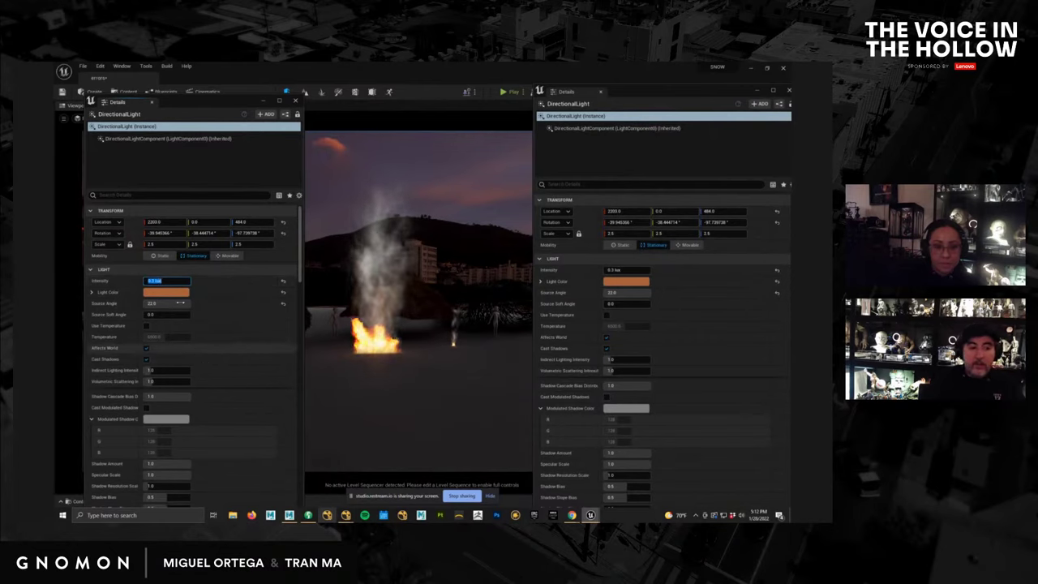
# Orbit to bring the village backdrop behind the fire, select the HDRIBackdrop, and set its intensity to 0.003.
pyautogui.keyDown('alt'); pyautogui.moveTo(417, 359); pyautogui.dragTo(452, 365); pyautogui.keyUp('alt')
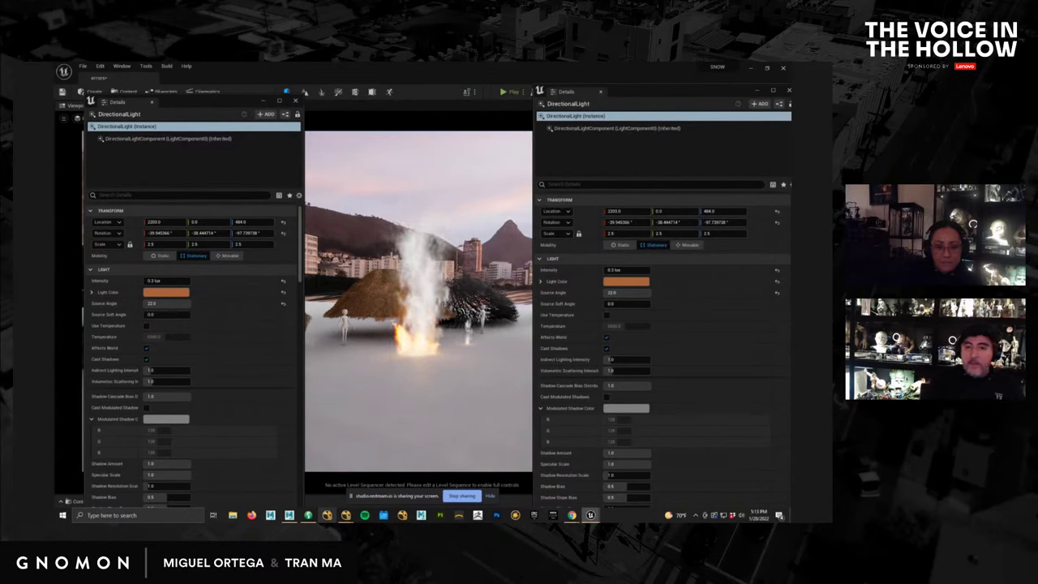
pyautogui.click(419, 175)
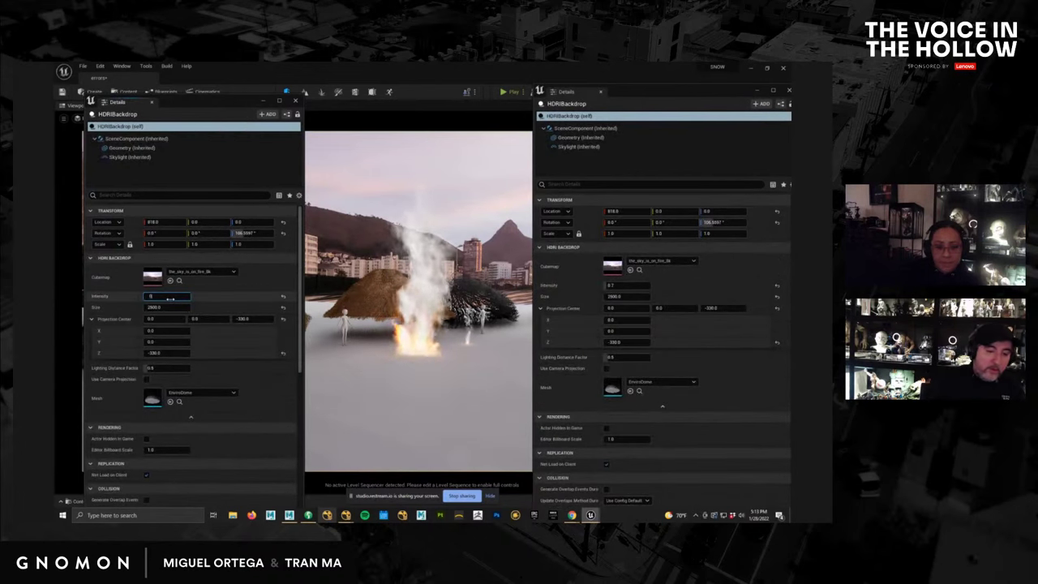
pyautogui.click(170, 298)
pyautogui.write('.003')
pyautogui.press('Return')
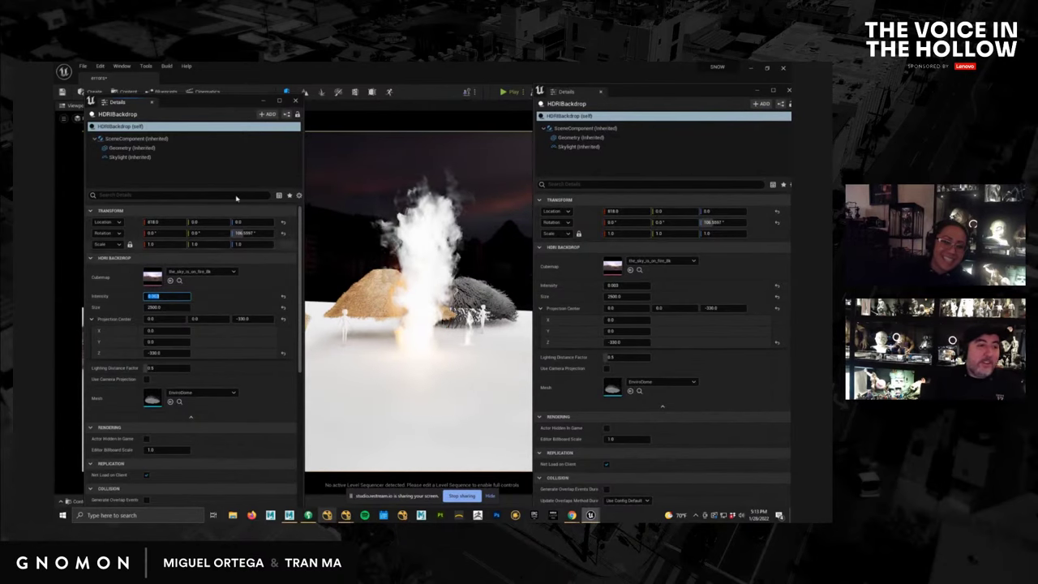
# Close both floating Details windows and move in on the fire and huts to examine the exposure.
pyautogui.click(296, 103)
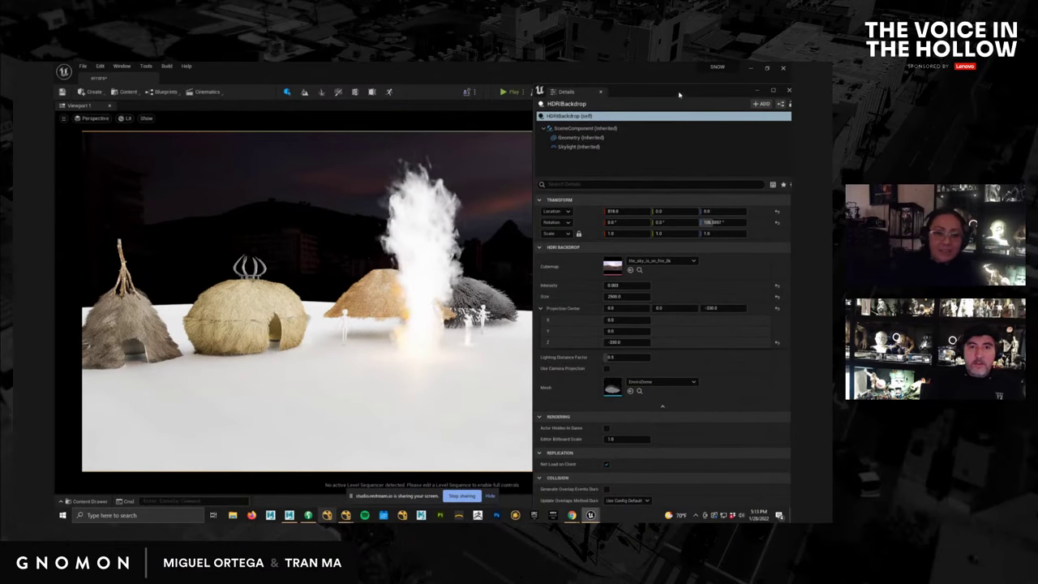
pyautogui.click(789, 91)
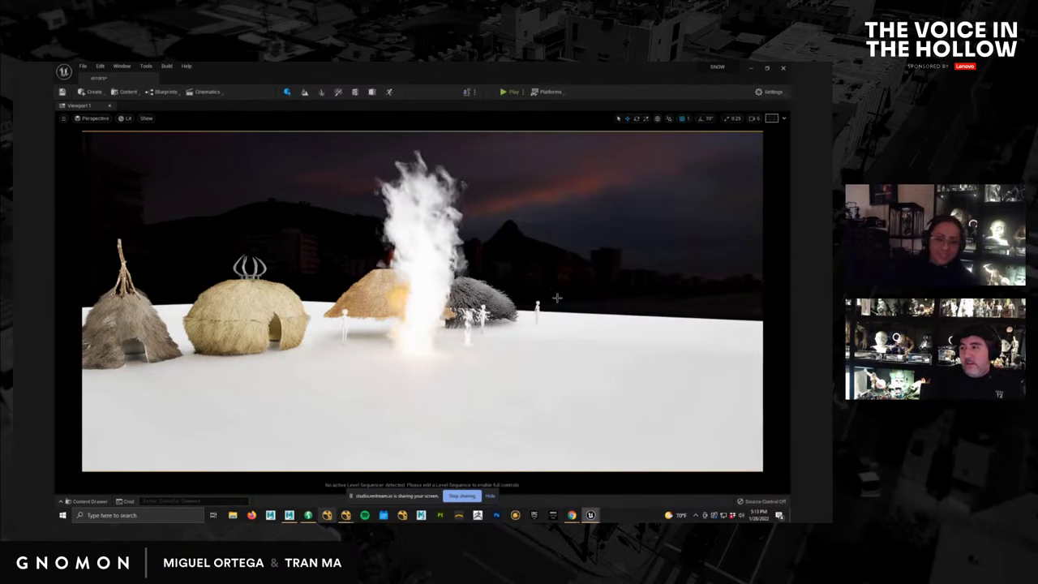
pyautogui.scroll(8, 498, 281)
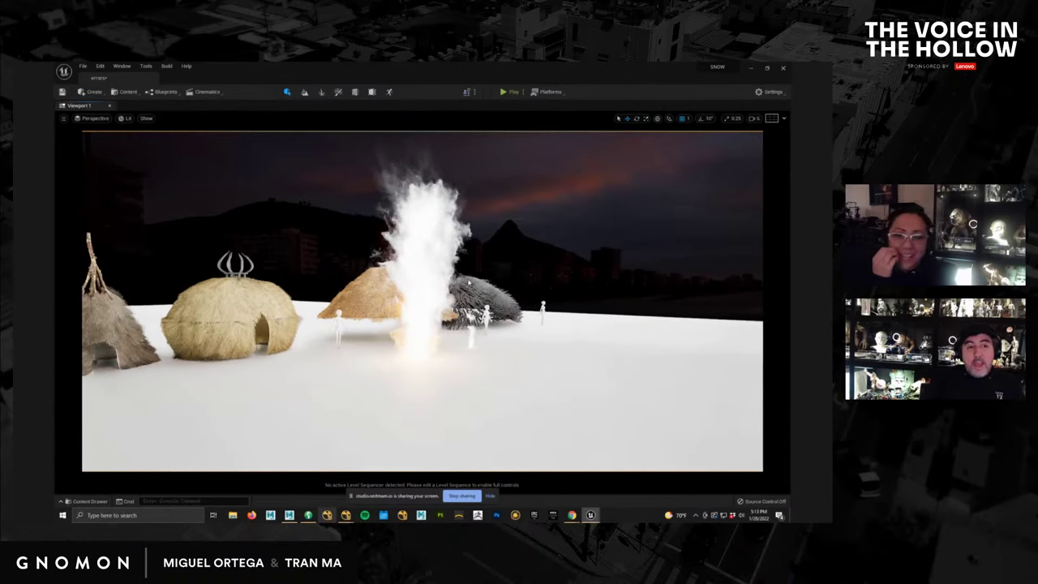
pyautogui.scroll(-4, 498, 281)
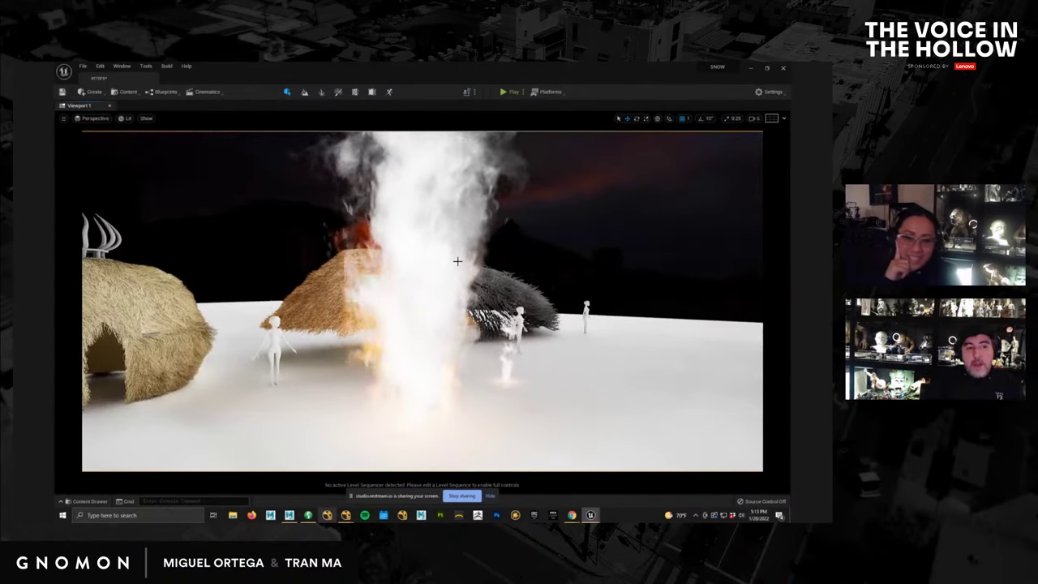
pyautogui.moveTo(456, 262); pyautogui.dragTo(457, 279, button='middle')
pyautogui.scroll(-5, 458, 280)
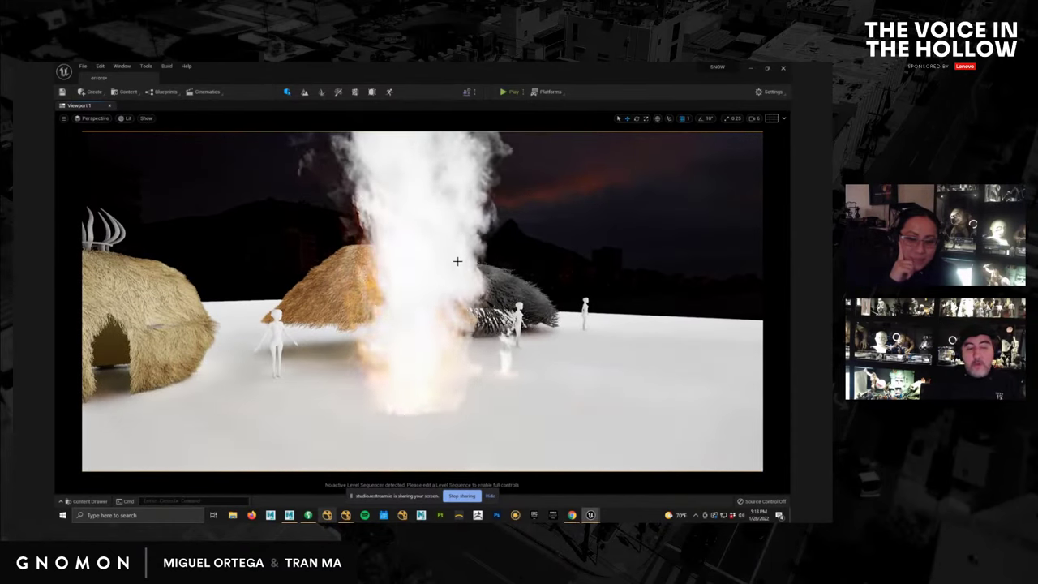
# Open the Main level from the Content folder, saving the modified errors level and furball mesh.
pyautogui.click(89, 501)
pyautogui.moveTo(246, 438); pyautogui.dragTo(248, 369)
pyautogui.click(131, 370)
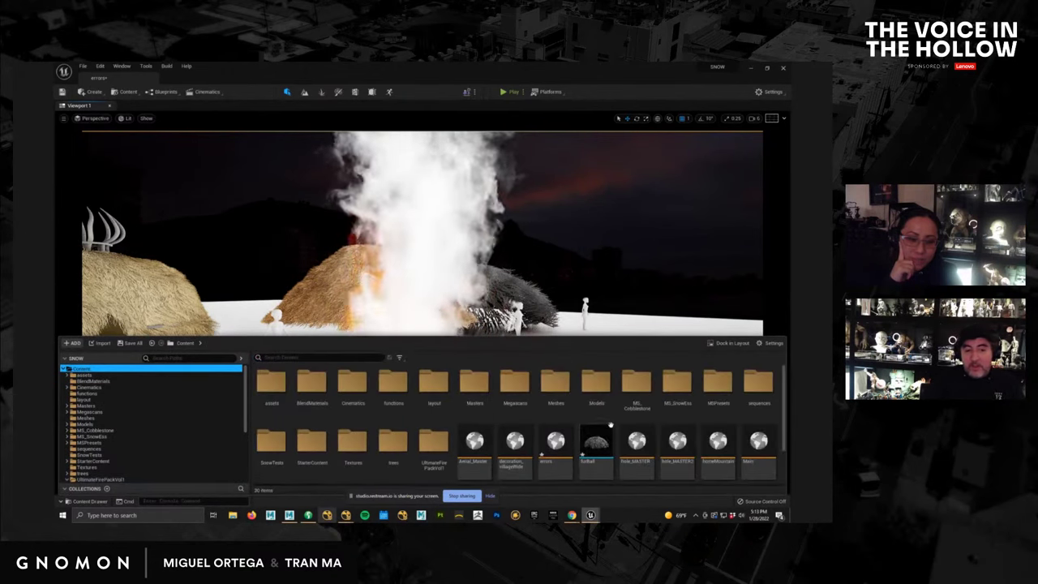
pyautogui.scroll(-1, 753, 454)
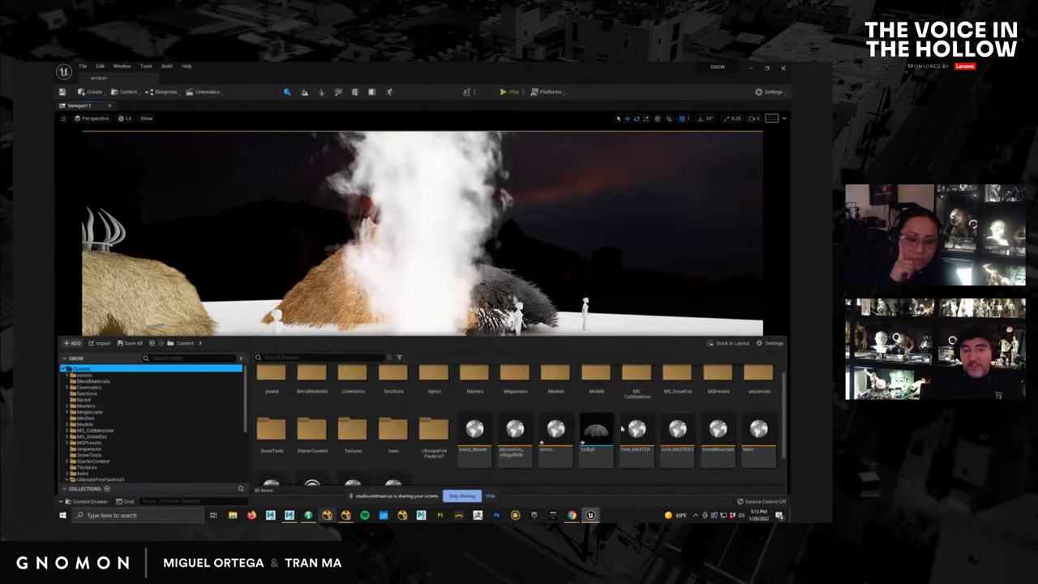
pyautogui.doubleClick(759, 431)
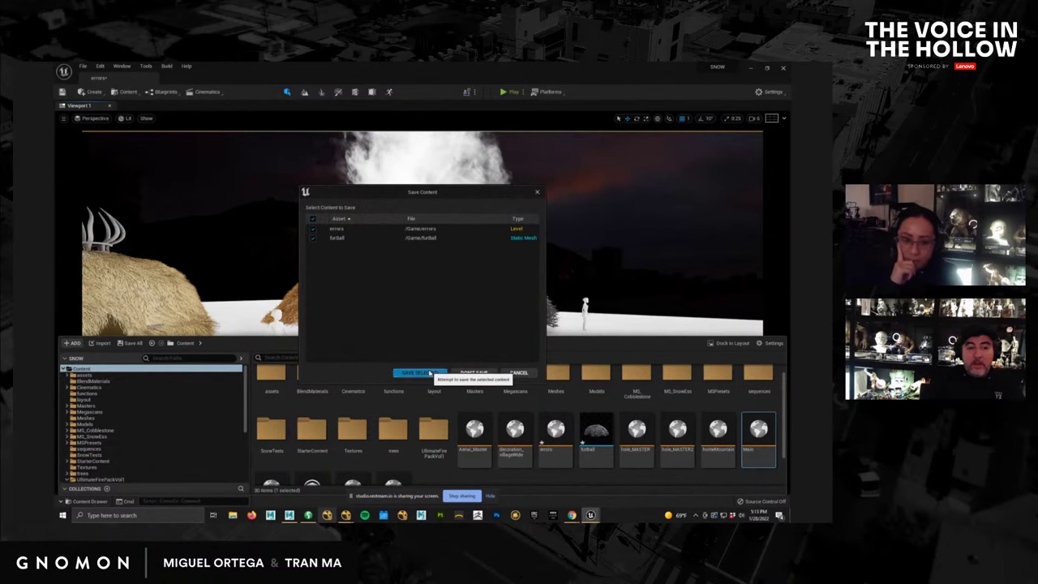
pyautogui.click(425, 373)
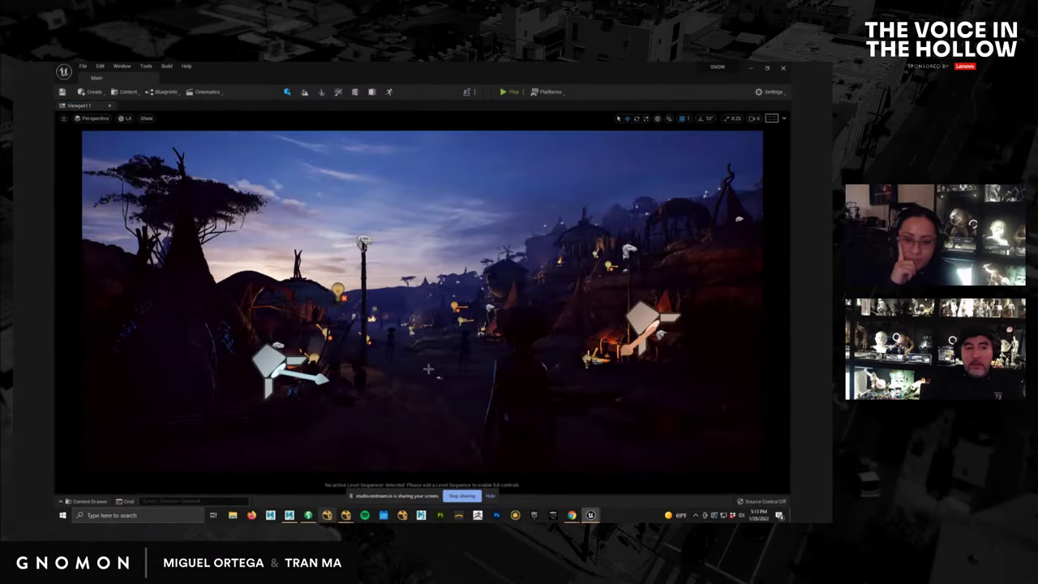
# Open the villageWide level sequence from the sequences folder.
pyautogui.click(89, 501)
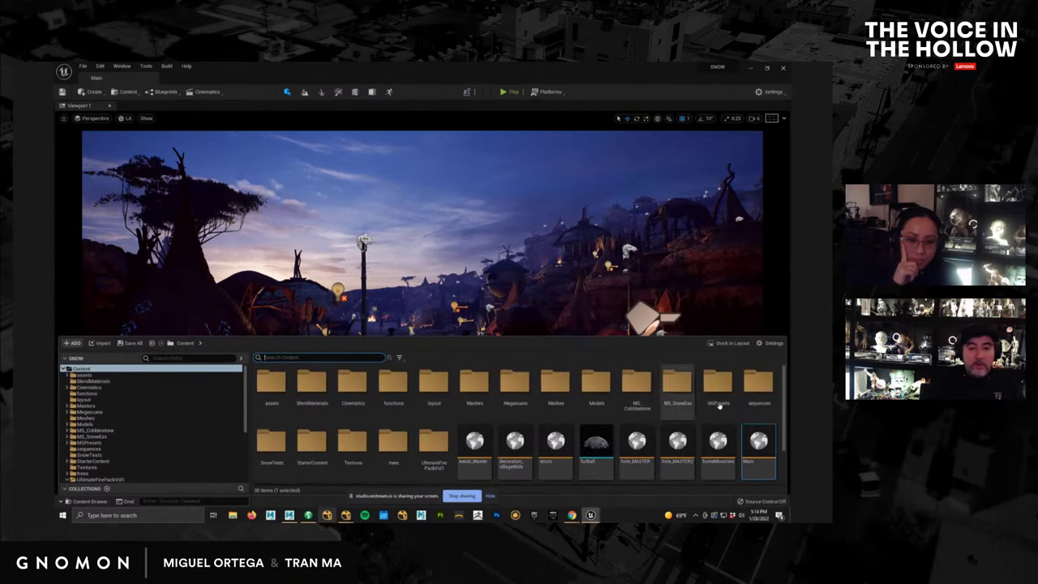
pyautogui.doubleClick(758, 377)
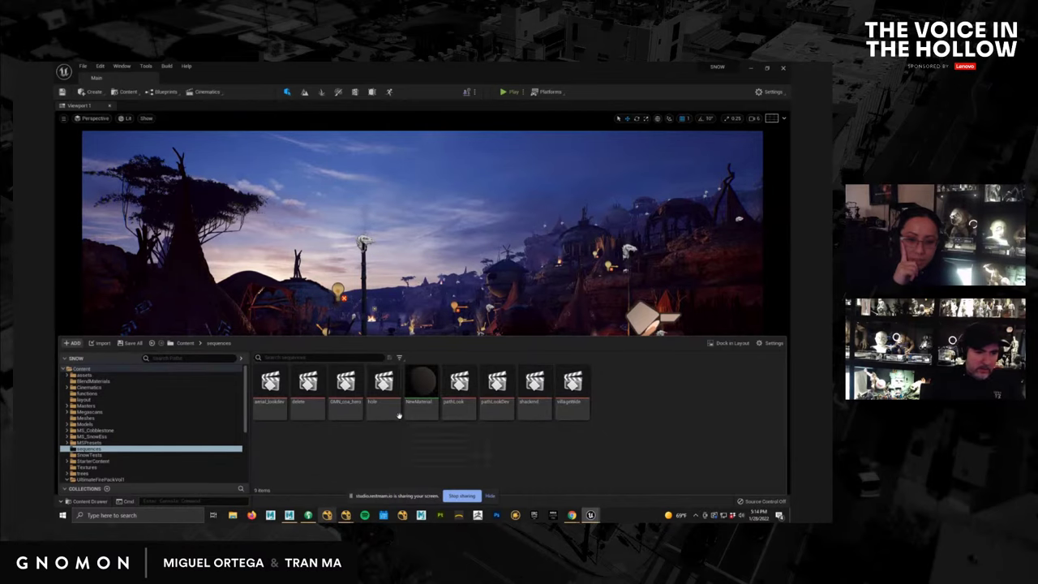
pyautogui.moveTo(575, 387)
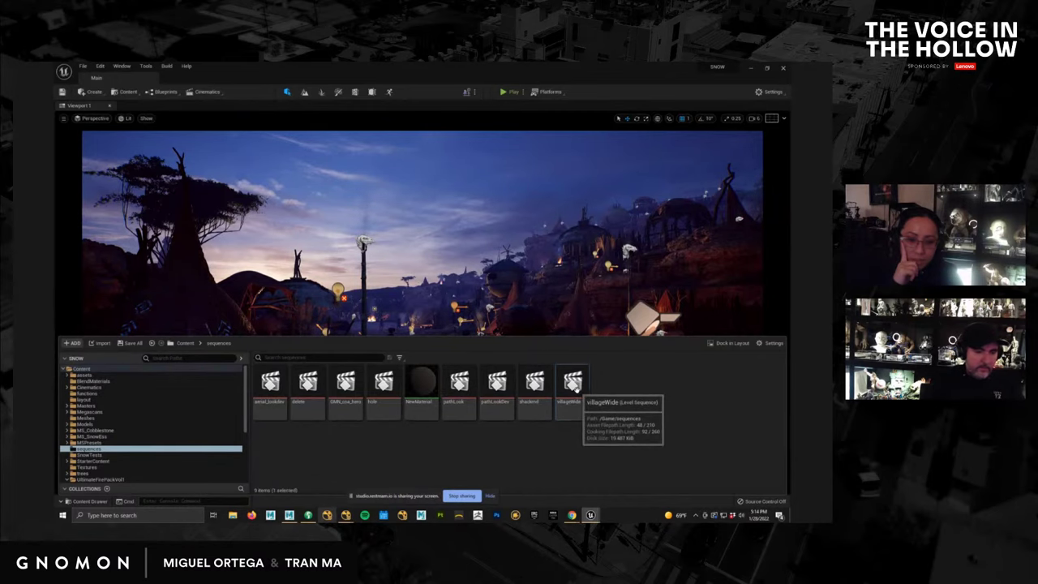
pyautogui.doubleClick(573, 383)
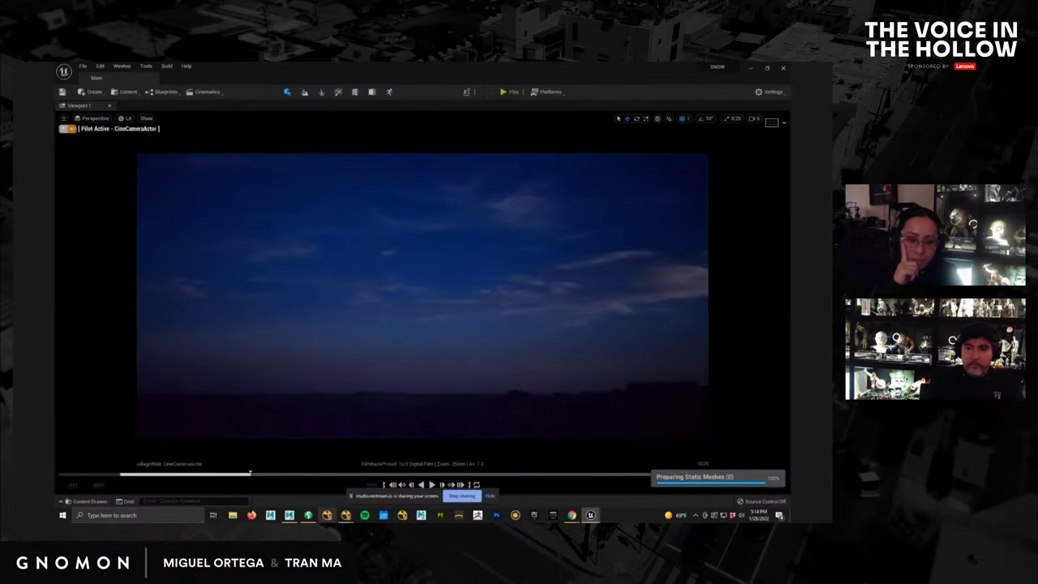
# Open the shackend level sequence, hide the editor icons with Game View, and replay it from an earlier frame.
pyautogui.click(98, 502)
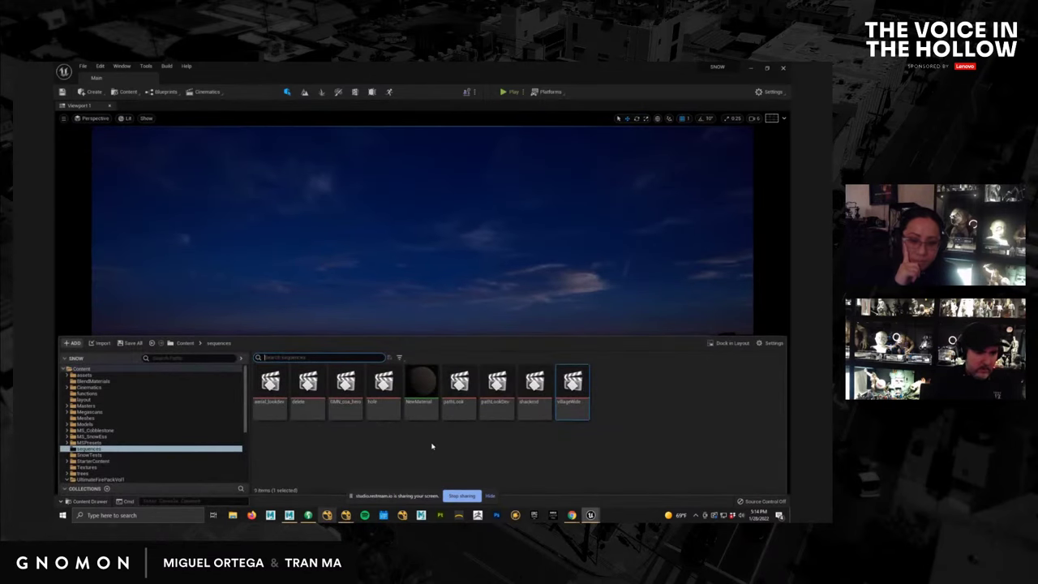
pyautogui.doubleClick(574, 387)
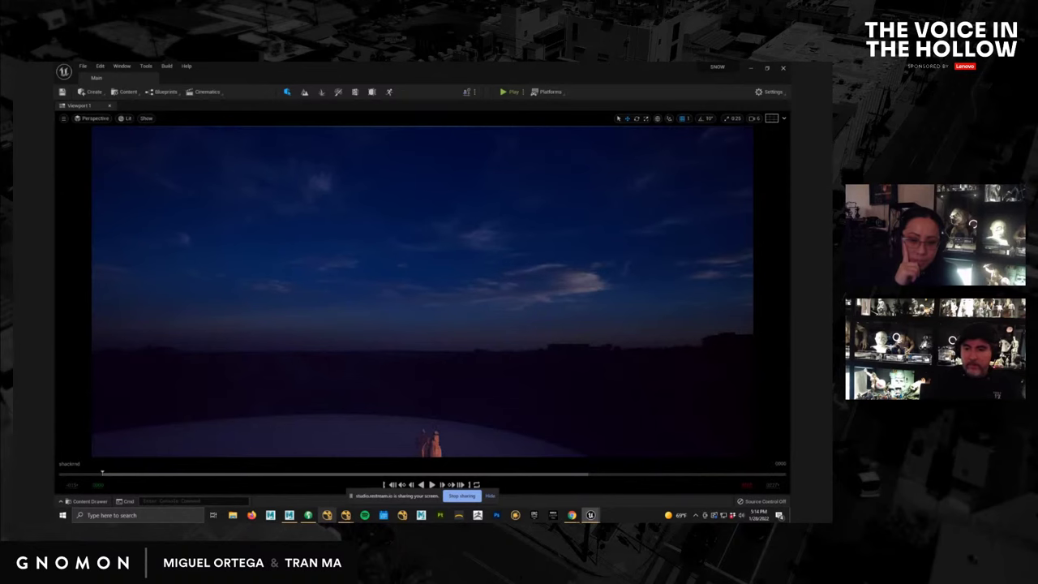
pyautogui.press('space')
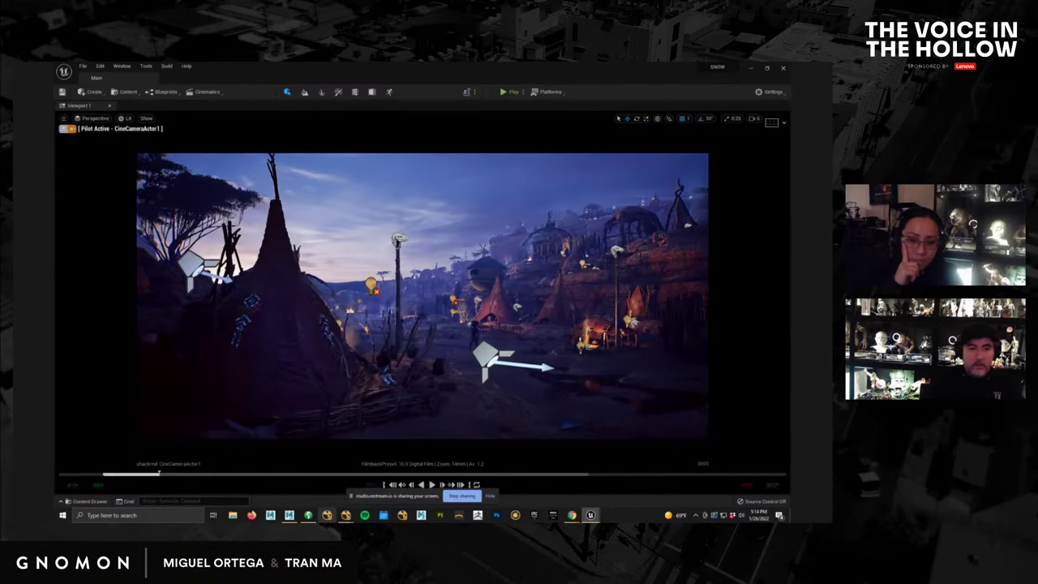
pyautogui.press('g')
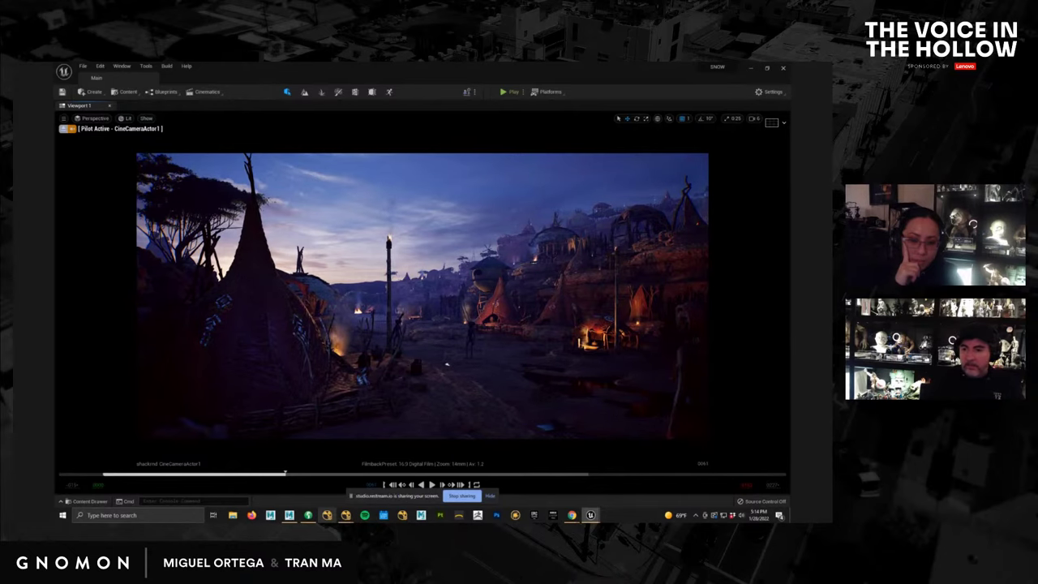
pyautogui.moveTo(286, 474); pyautogui.dragTo(154, 473)
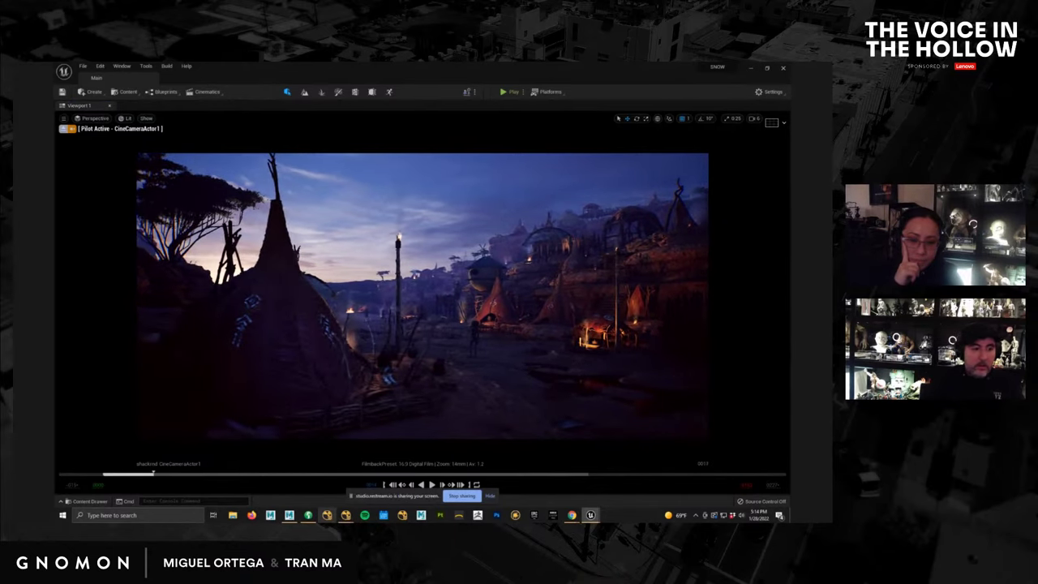
pyautogui.press('space')
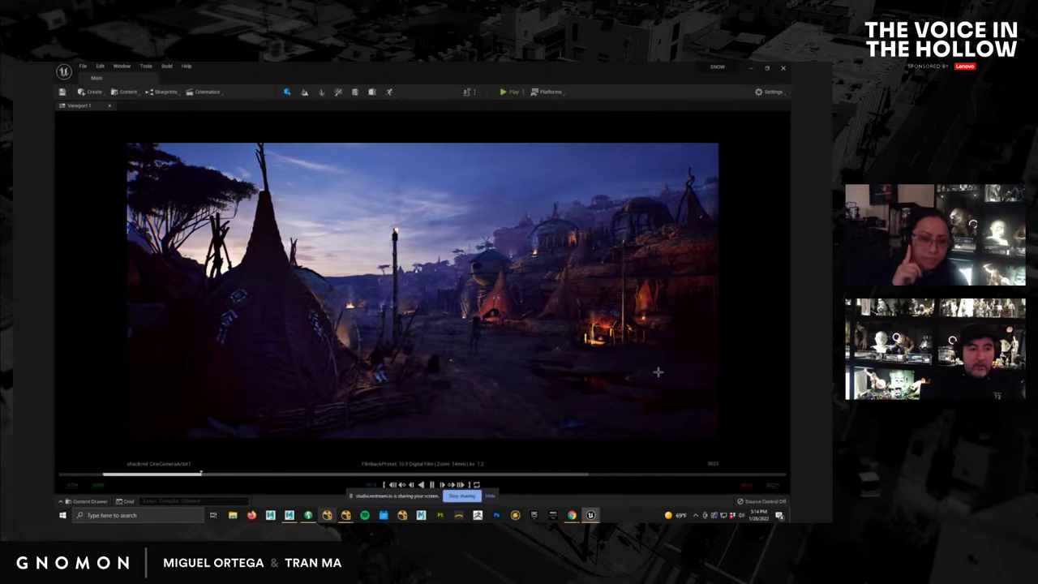
# Bring the World Outliner over the scene, collapse its folders, look through the actors to the end of the list, and move it away.
pyautogui.moveTo(790, 113); pyautogui.dragTo(229, 138)
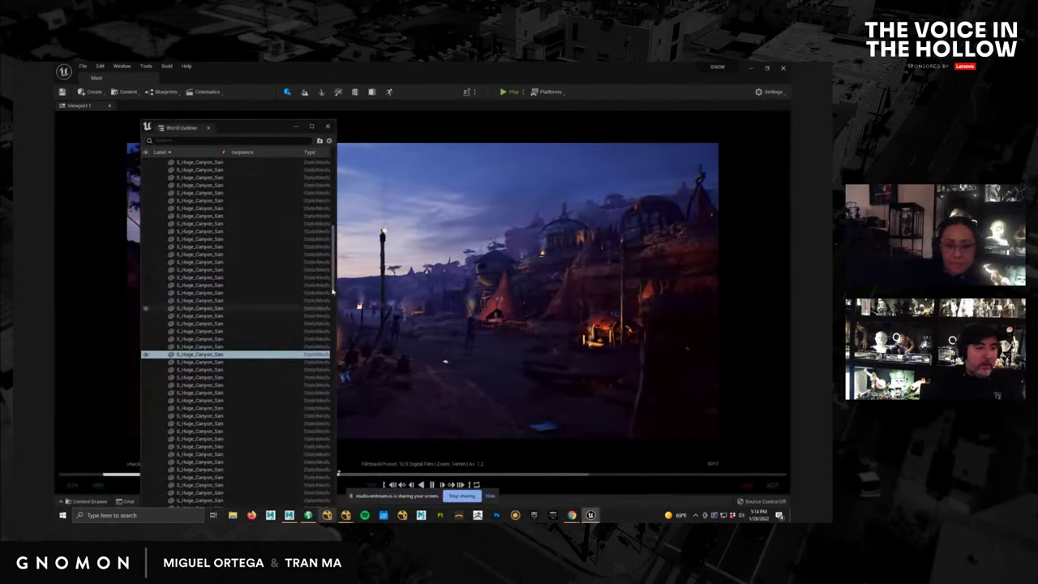
pyautogui.scroll(5, 337, 199)
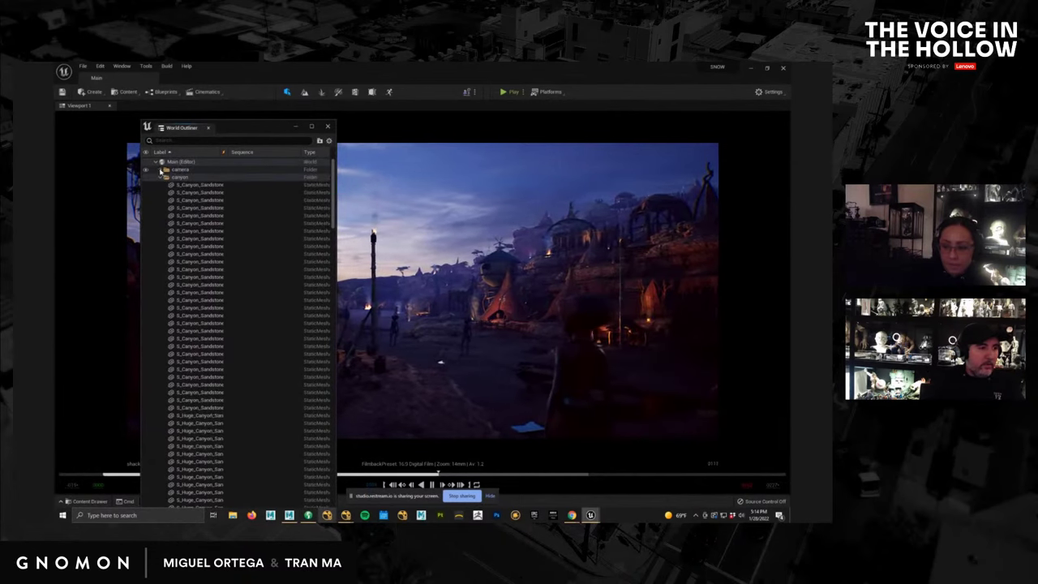
pyautogui.click(156, 163)
pyautogui.click(155, 163)
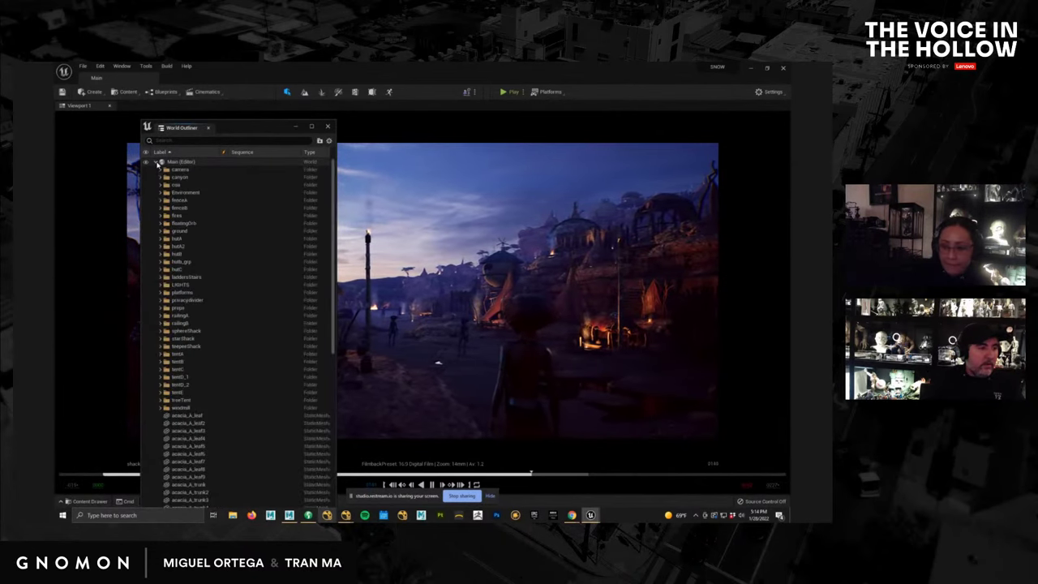
pyautogui.scroll(-10, 233, 280)
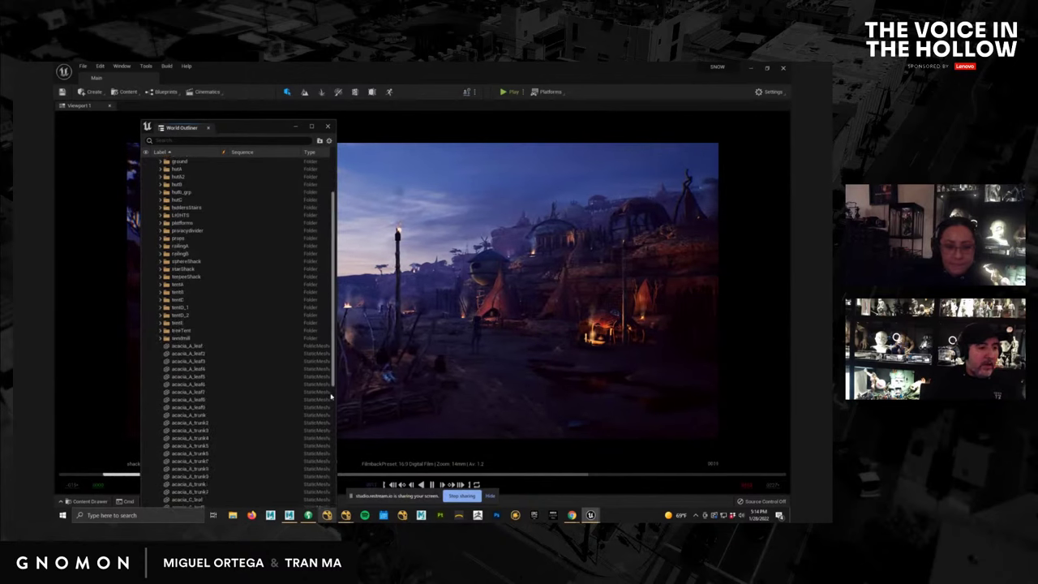
pyautogui.moveTo(344, 504); pyautogui.dragTo(343, 520)
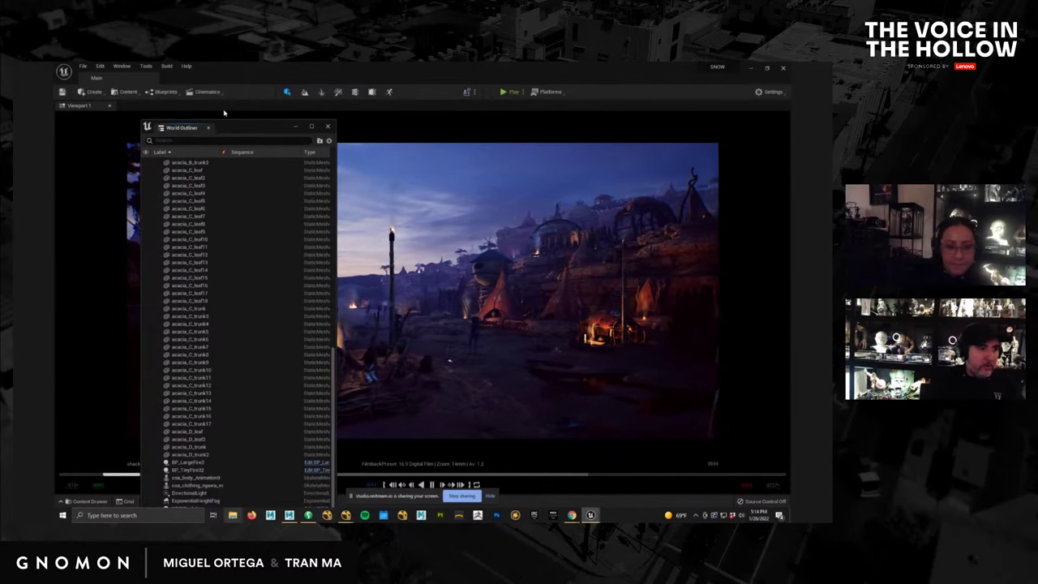
pyautogui.moveTo(232, 126); pyautogui.dragTo(199, 82)
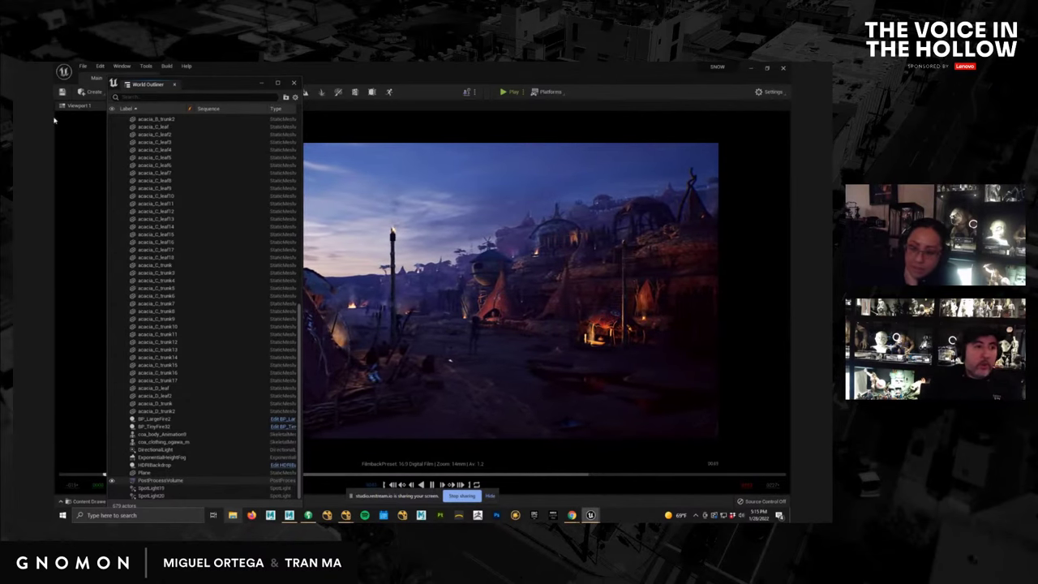
pyautogui.moveTo(245, 86); pyautogui.dragTo(788, 154)
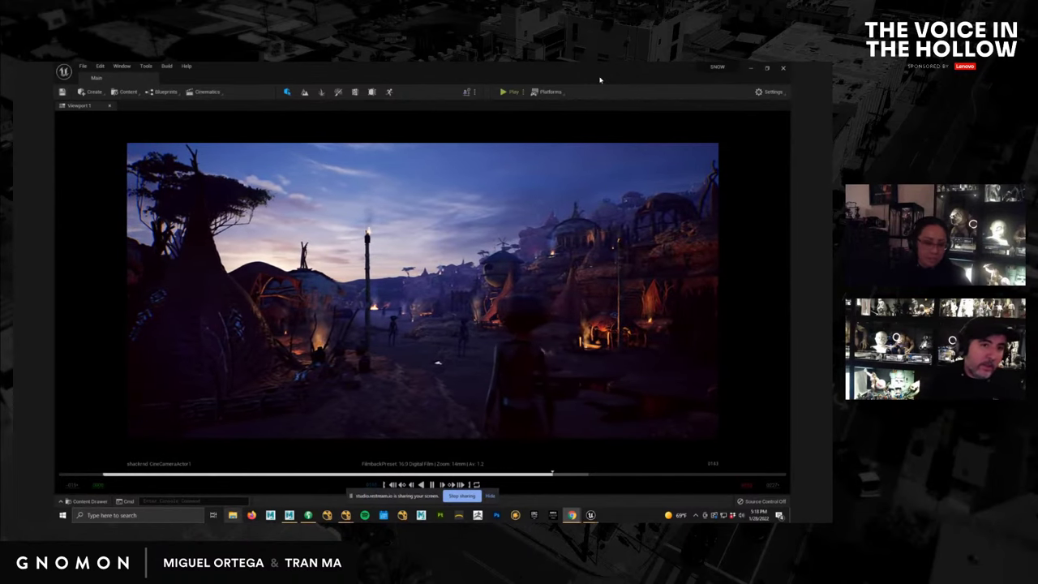
# Bring the World Outliner back beside the large tent and browse to the lights and volumes ending its actor list.
pyautogui.moveTo(790, 127); pyautogui.dragTo(543, 109)
pyautogui.scroll(15, 486, 382)
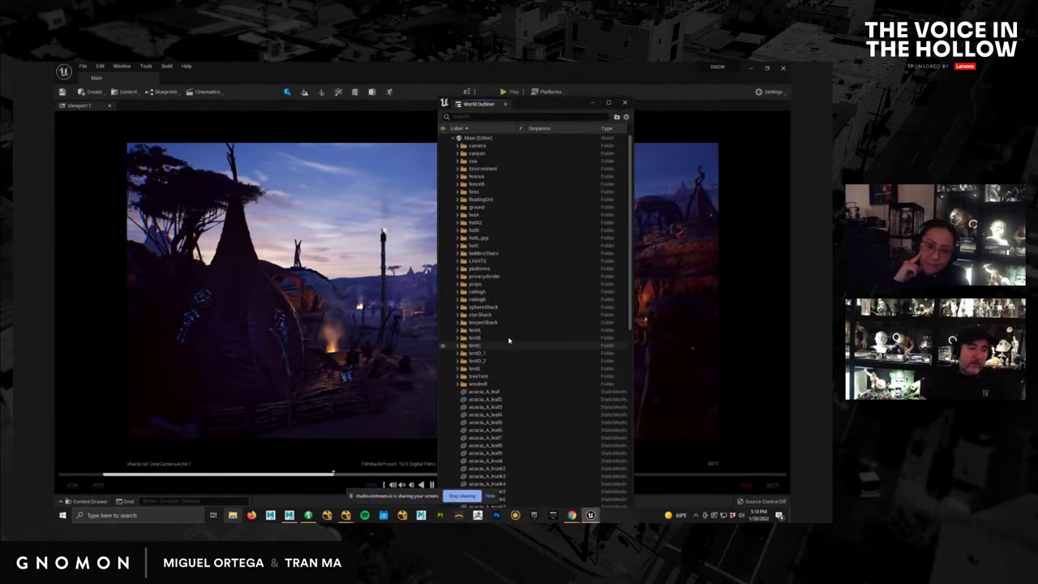
pyautogui.moveTo(554, 109); pyautogui.dragTo(647, 96)
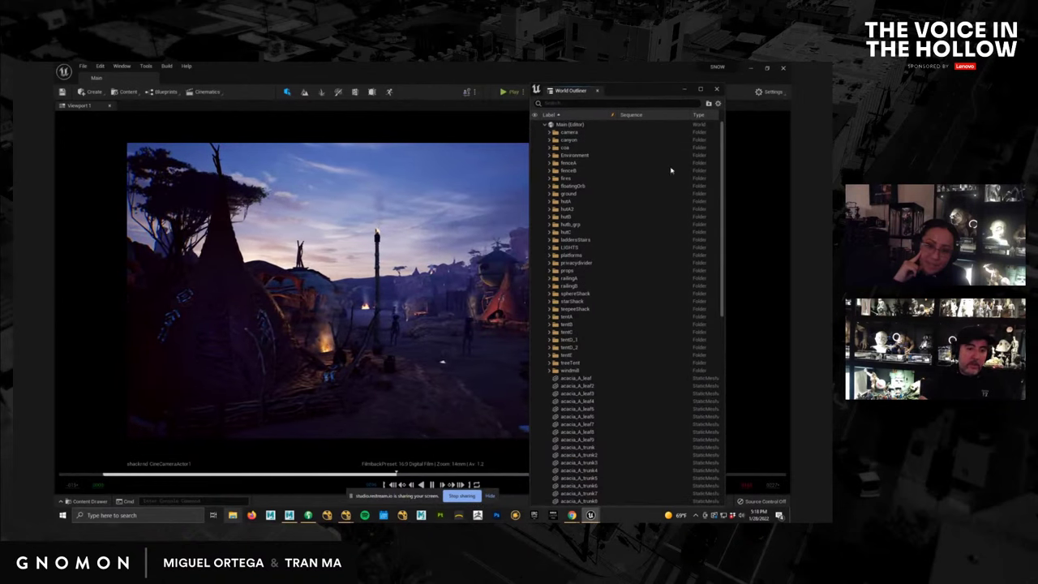
pyautogui.scroll(-3, 722, 278)
pyautogui.moveTo(722, 278); pyautogui.dragTo(718, 482)
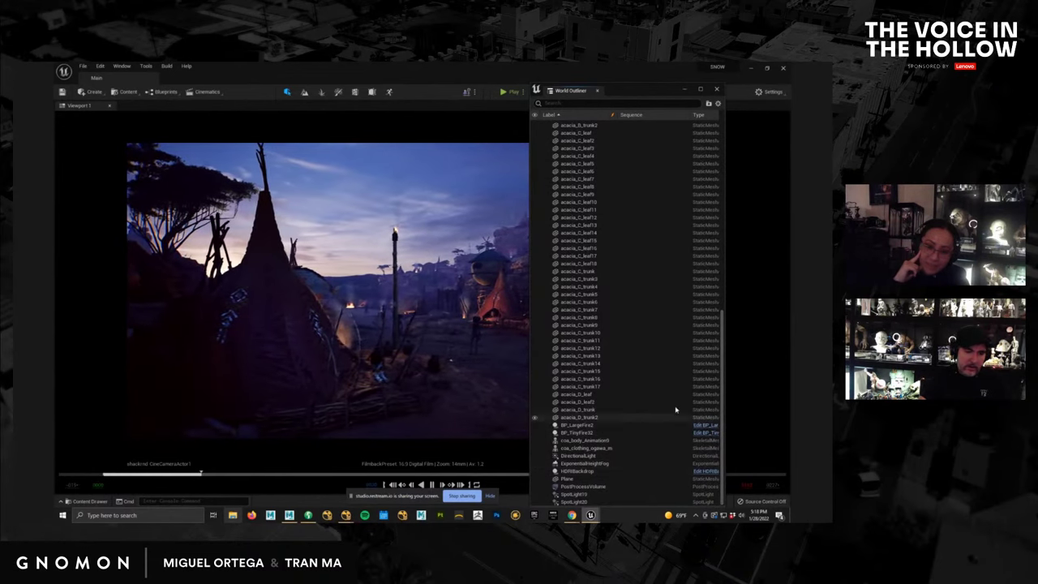
# Select the HDRIBackdrop, bring its details over the scene, and show the light settings of its Skylight component.
pyautogui.click(580, 471)
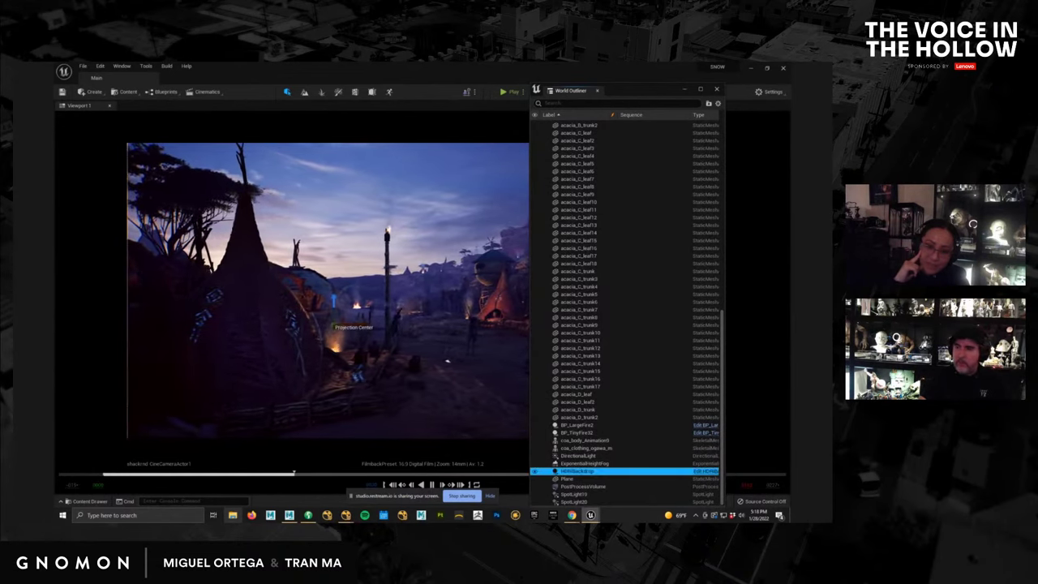
pyautogui.moveTo(790, 99); pyautogui.dragTo(422, 96)
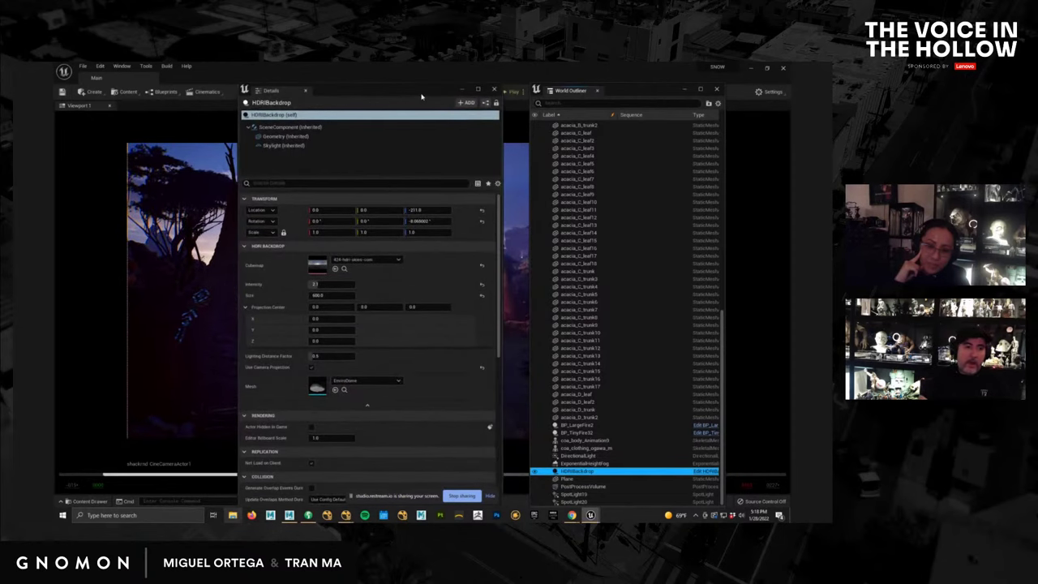
pyautogui.click(286, 146)
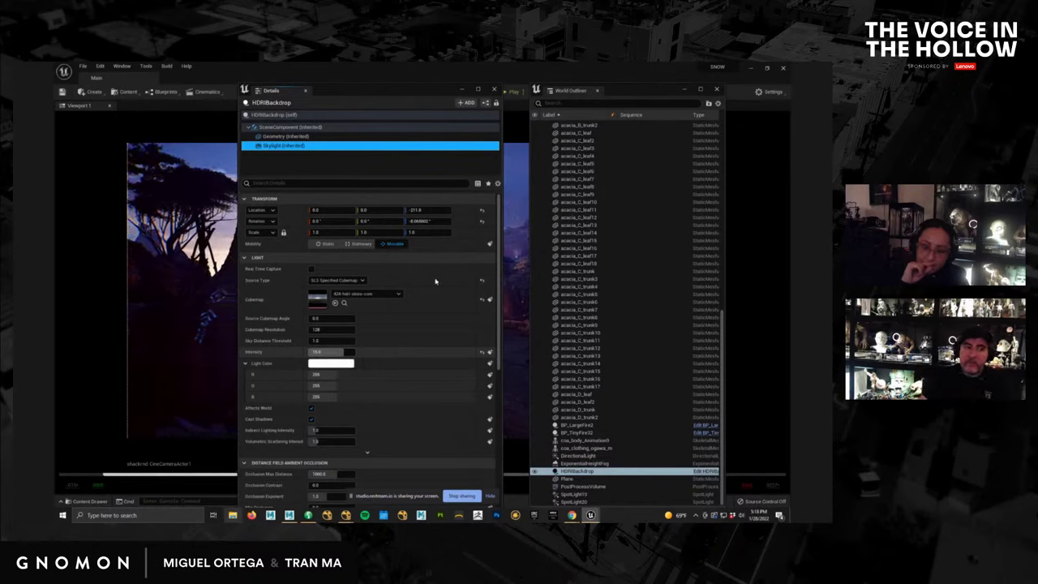
# Compare the HDRIBackdrop actor's own intensity setting with the light intensity of its Skylight component.
pyautogui.click(288, 127)
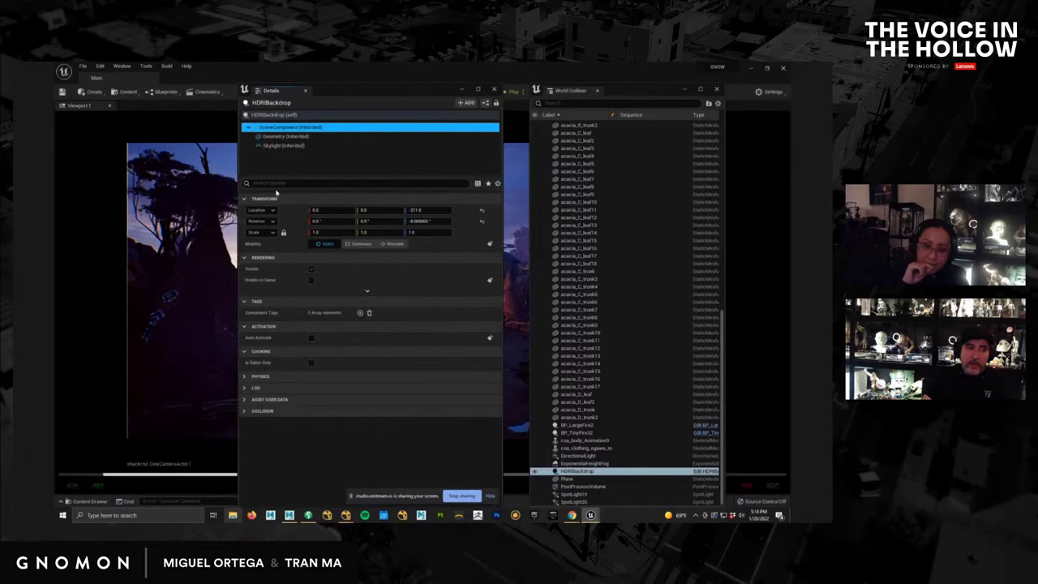
pyautogui.click(271, 114)
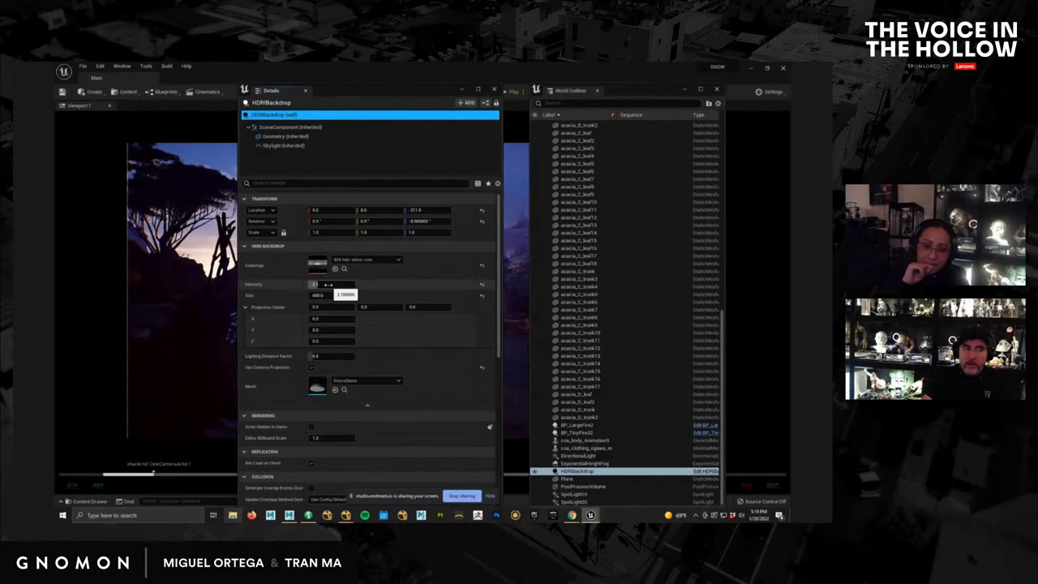
pyautogui.click(282, 145)
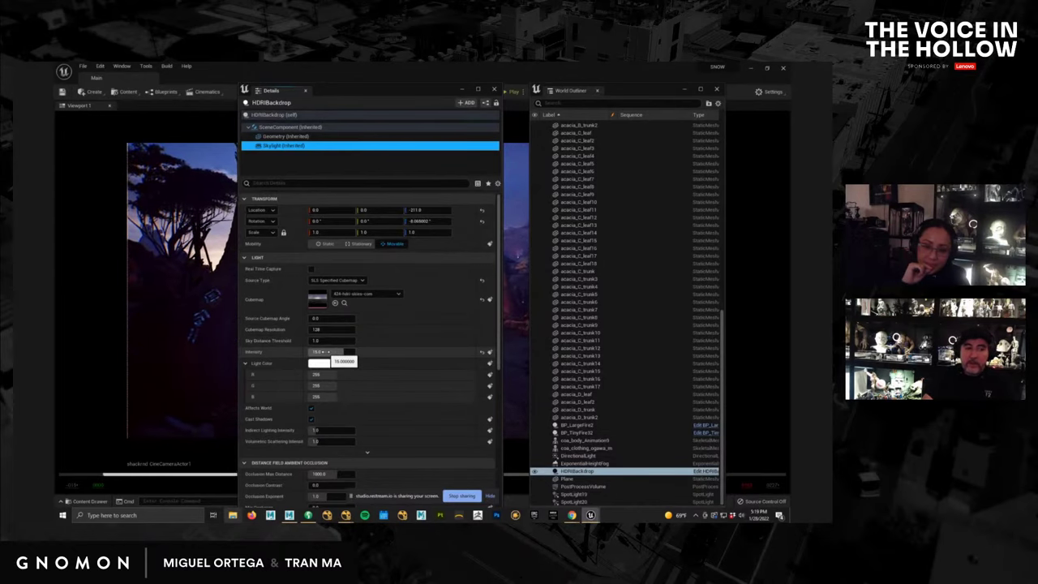
# Move the HDRIBackdrop details and the World Outliner out of the way to uncover the whole village shot.
pyautogui.moveTo(419, 95); pyautogui.dragTo(786, 146)
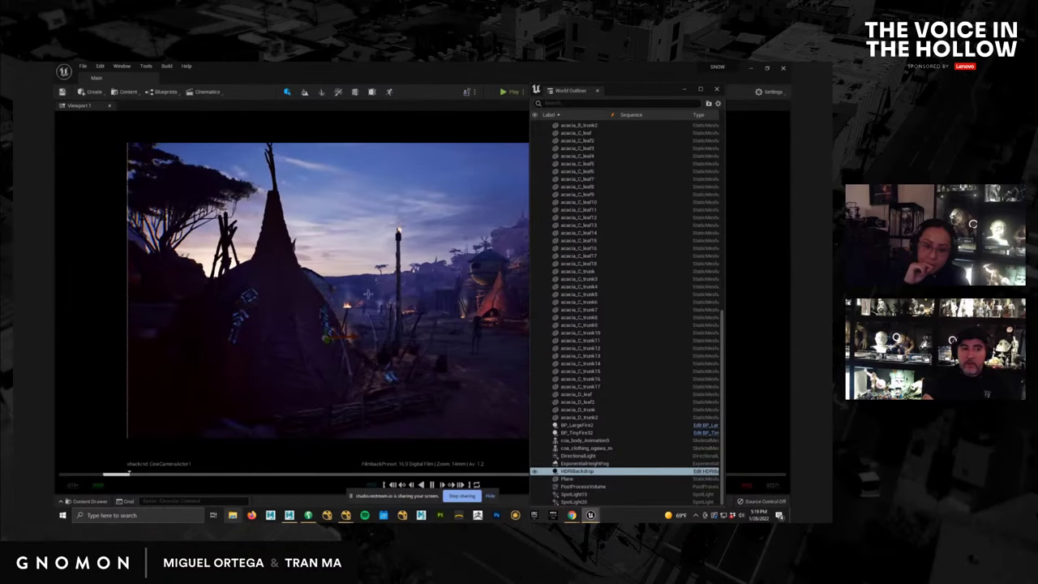
pyautogui.moveTo(645, 95); pyautogui.dragTo(531, 461)
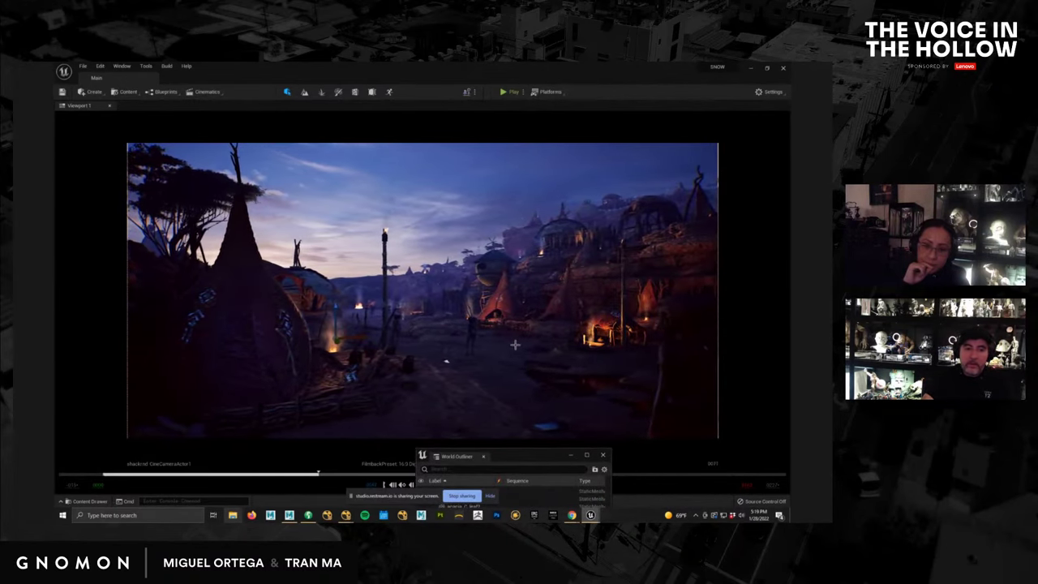
pyautogui.moveTo(524, 457); pyautogui.dragTo(902, 146)
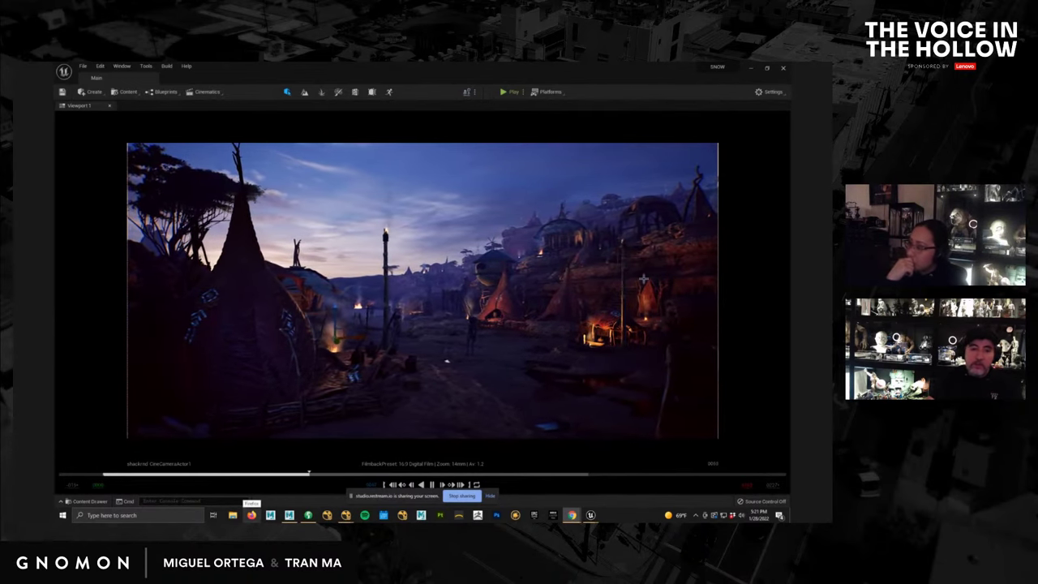
# Replay the village sequence forwards from an earlier frame, play it in reverse, and return to its start.
pyautogui.moveTo(352, 475); pyautogui.dragTo(189, 477)
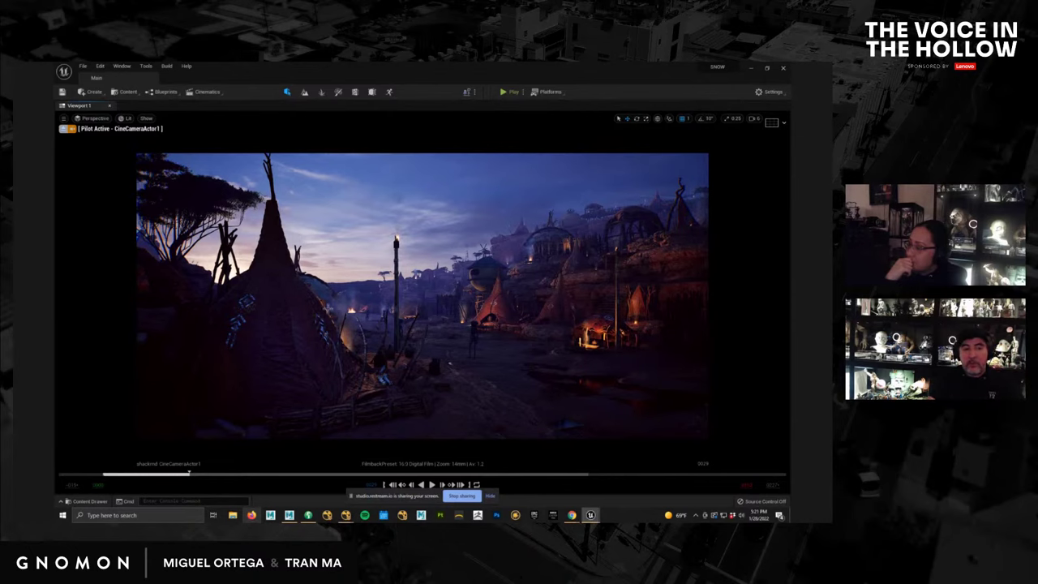
pyautogui.click(431, 484)
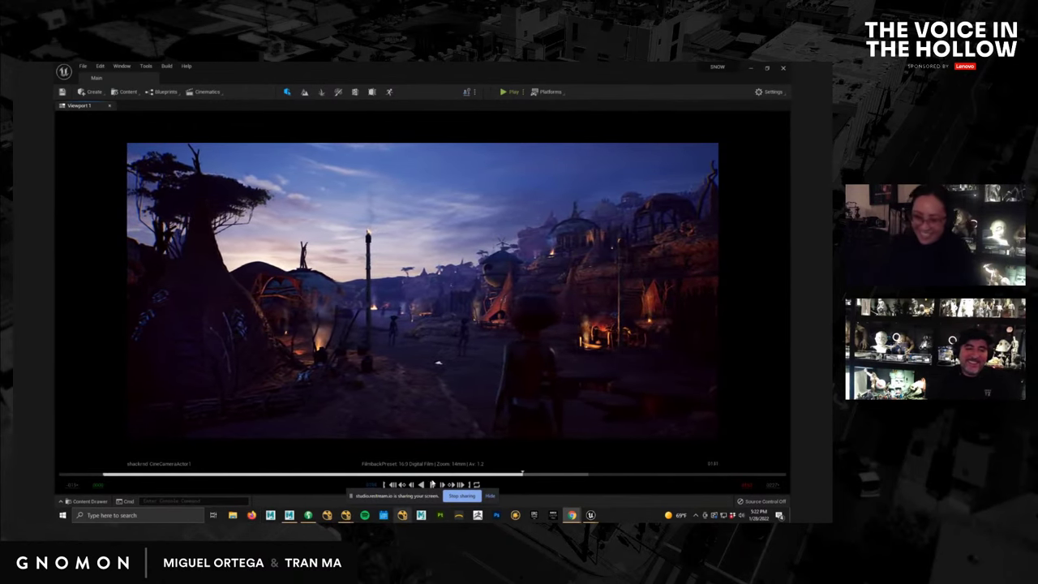
pyautogui.click(432, 487)
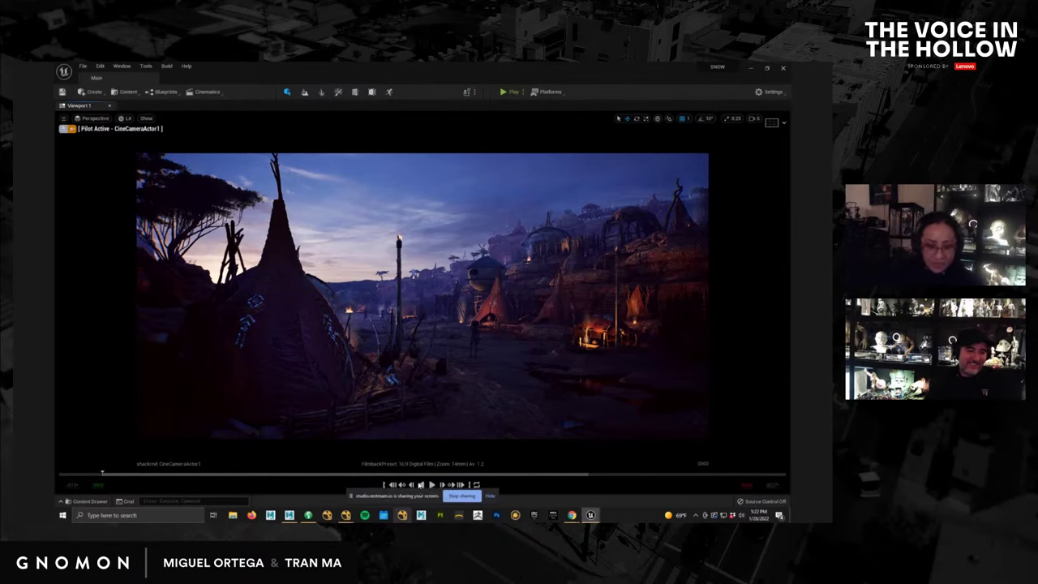
pyautogui.click(422, 485)
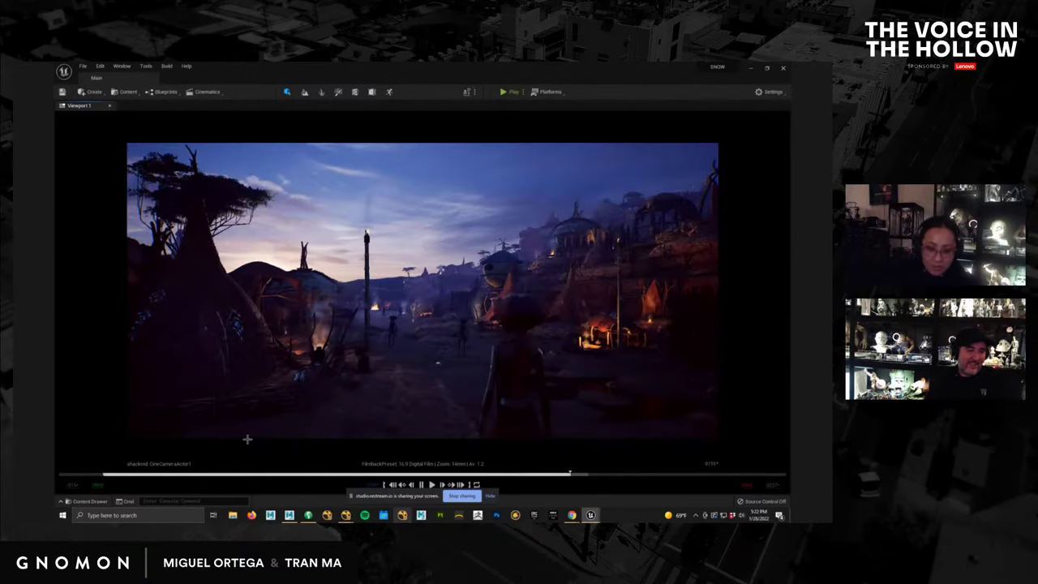
pyautogui.click(104, 475)
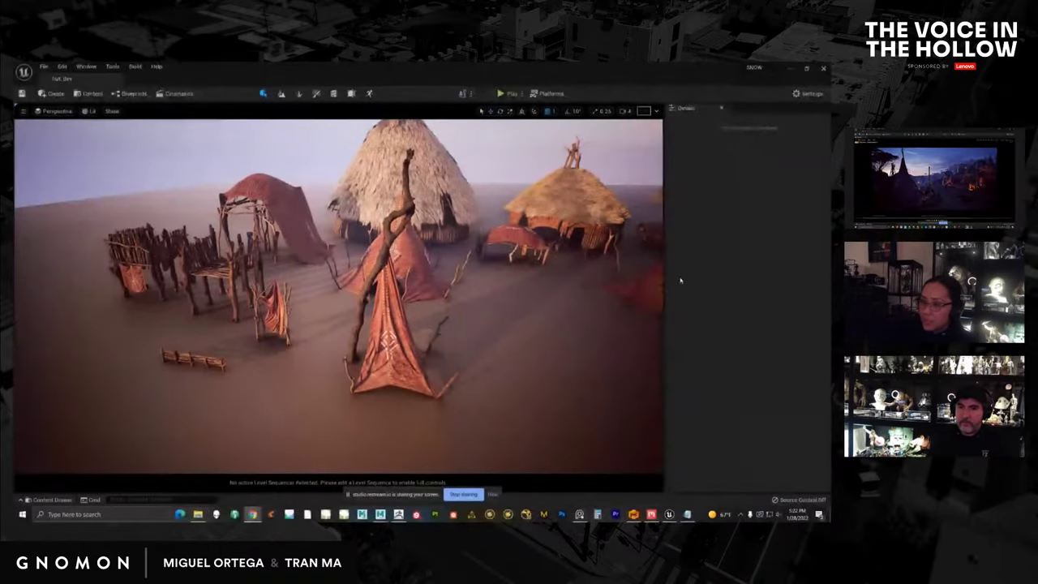
# Look over the tents in the hut_dev level, select the two meshes of the large thatched hut, and clear the selection.
pyautogui.keyDown('alt'); pyautogui.moveTo(487, 300); pyautogui.dragTo(510, 296); pyautogui.keyUp('alt')
pyautogui.click(519, 340)
pyautogui.keyDown('alt'); pyautogui.moveTo(519, 340); pyautogui.dragTo(417, 312); pyautogui.keyUp('alt')
pyautogui.click(581, 178)
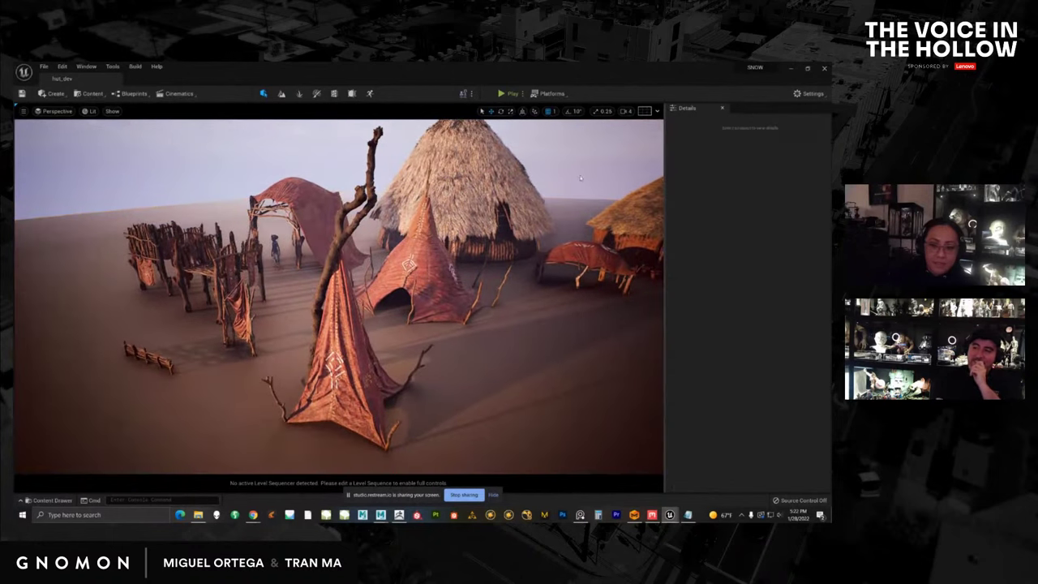
pyautogui.click(507, 185)
pyautogui.moveTo(507, 185); pyautogui.dragTo(467, 296, button='right')
pyautogui.keyDown('shift'); pyautogui.click(485, 294); pyautogui.keyUp('shift')
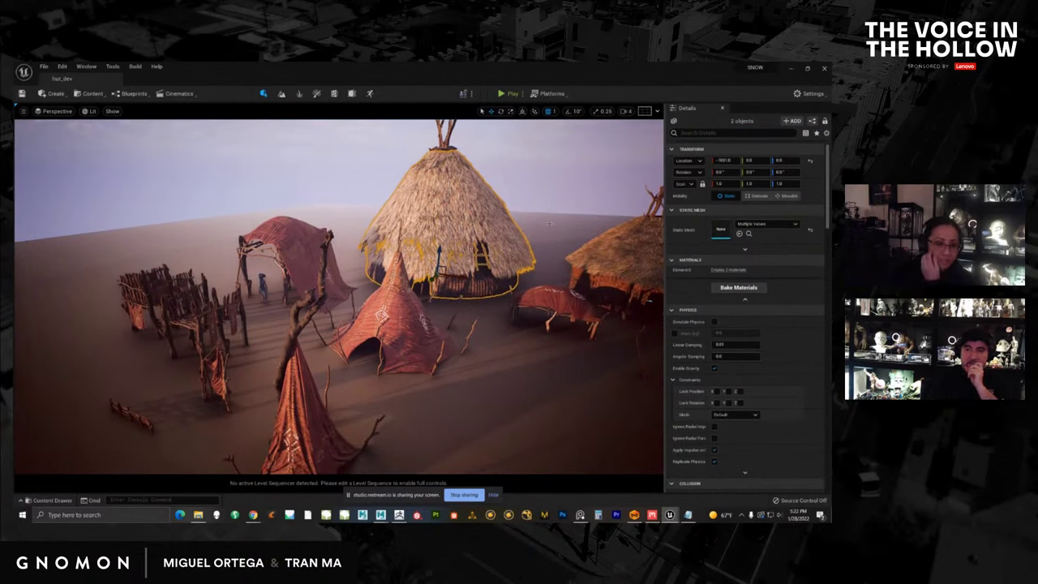
pyautogui.click(543, 181)
# Examine the village tents and huts from farther away, then the pointed red fabric tent with branch supports up close.
pyautogui.keyDown('alt'); pyautogui.moveTo(357, 349); pyautogui.dragTo(387, 324, button='middle'); pyautogui.keyUp('alt')
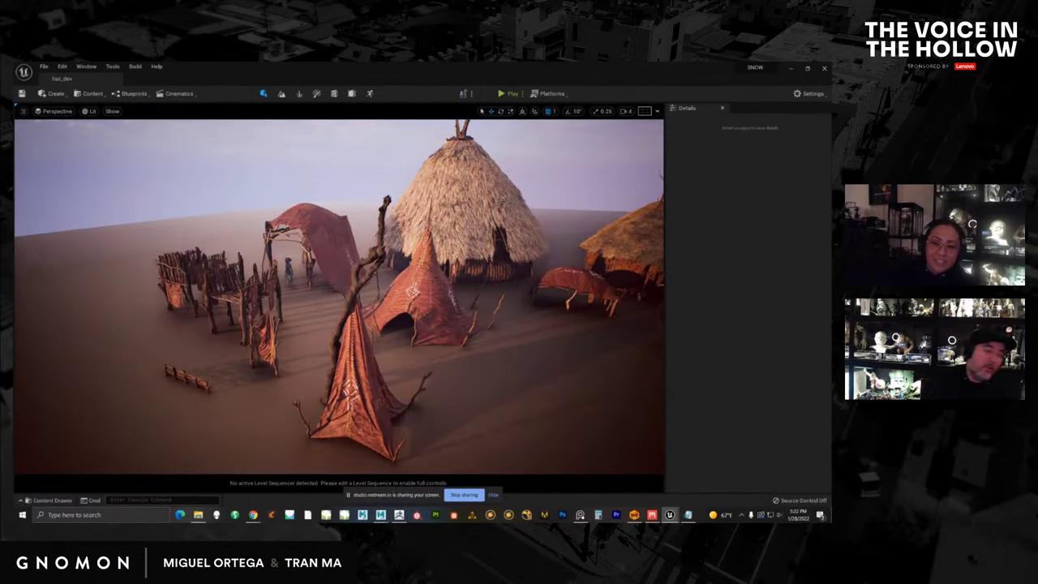
pyautogui.keyDown('alt'); pyautogui.moveTo(432, 292); pyautogui.dragTo(393, 294, button='right'); pyautogui.keyUp('alt')
pyautogui.keyDown('alt'); pyautogui.moveTo(432, 292); pyautogui.dragTo(467, 293); pyautogui.keyUp('alt')
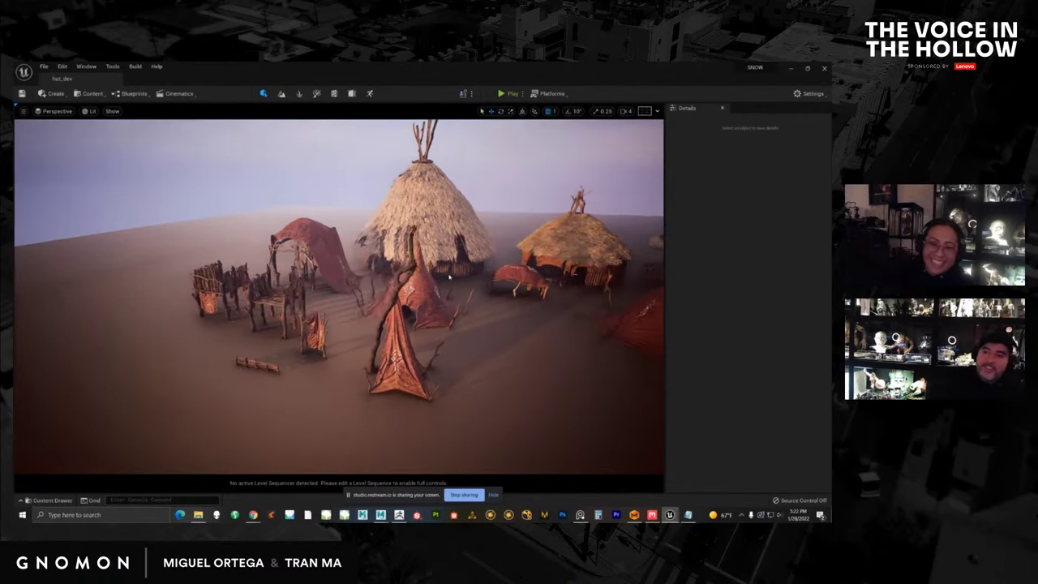
pyautogui.keyDown('alt'); pyautogui.moveTo(467, 294); pyautogui.dragTo(448, 322, button='middle'); pyautogui.keyUp('alt')
pyautogui.keyDown('alt'); pyautogui.moveTo(448, 322); pyautogui.dragTo(494, 323, button='right'); pyautogui.keyUp('alt')
pyautogui.keyDown('alt'); pyautogui.moveTo(495, 322); pyautogui.dragTo(391, 324); pyautogui.keyUp('alt')
pyautogui.moveTo(391, 324); pyautogui.dragTo(443, 327, button='right')
pyautogui.press('s')
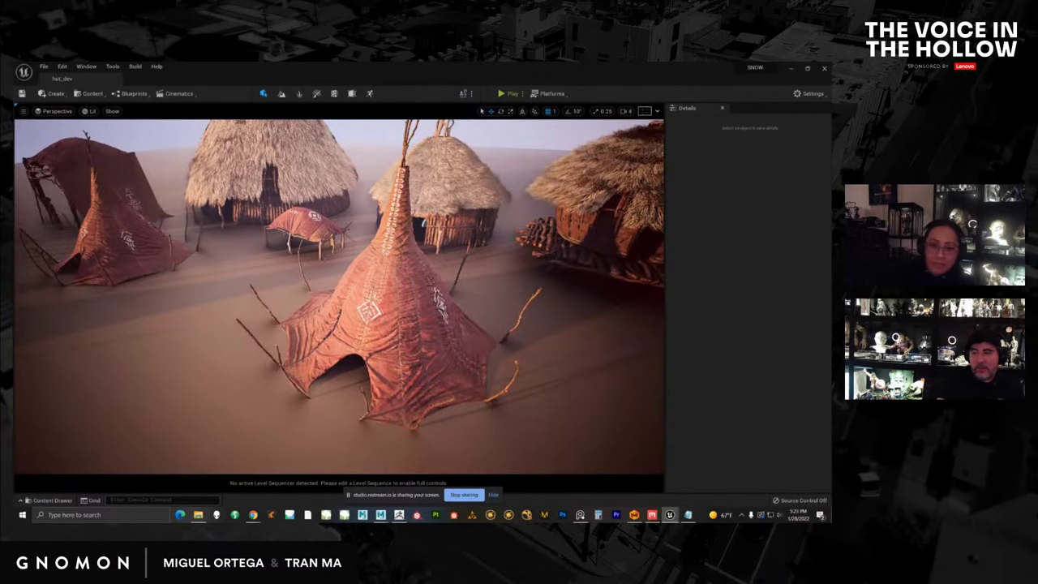
pyautogui.moveTo(624, 412); pyautogui.dragTo(619, 402, button='right')
# Switch to the reference image board and look over its cluster of thatched hut photos.
pyautogui.click(580, 514)
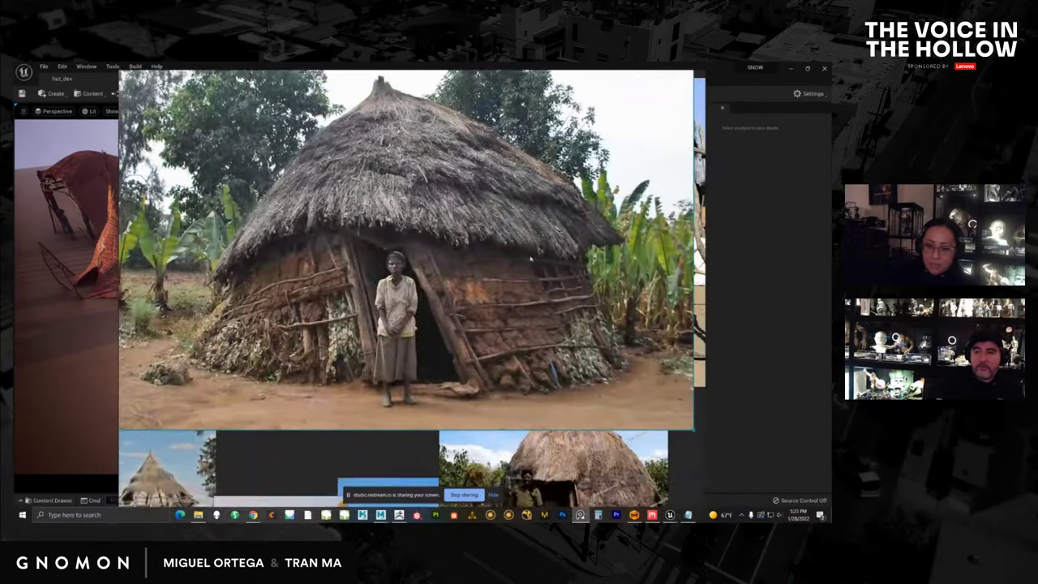
pyautogui.scroll(-5, 551, 349)
pyautogui.moveTo(516, 368); pyautogui.dragTo(467, 284, button='middle')
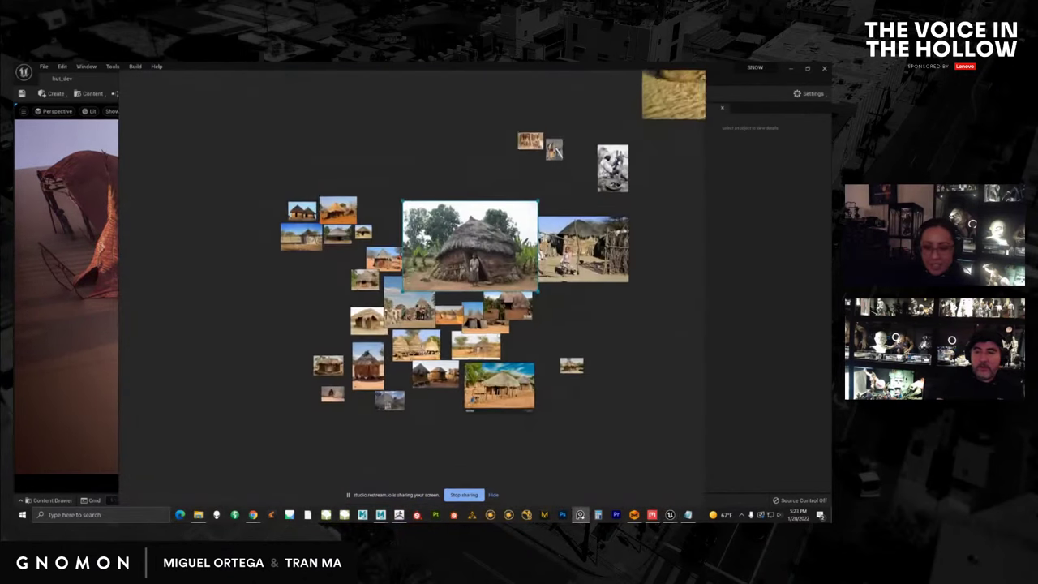
pyautogui.scroll(3, 538, 336)
pyautogui.moveTo(539, 318); pyautogui.dragTo(383, 360, button='middle')
pyautogui.scroll(-4, 542, 358)
pyautogui.moveTo(500, 351); pyautogui.dragTo(414, 364, button='middle')
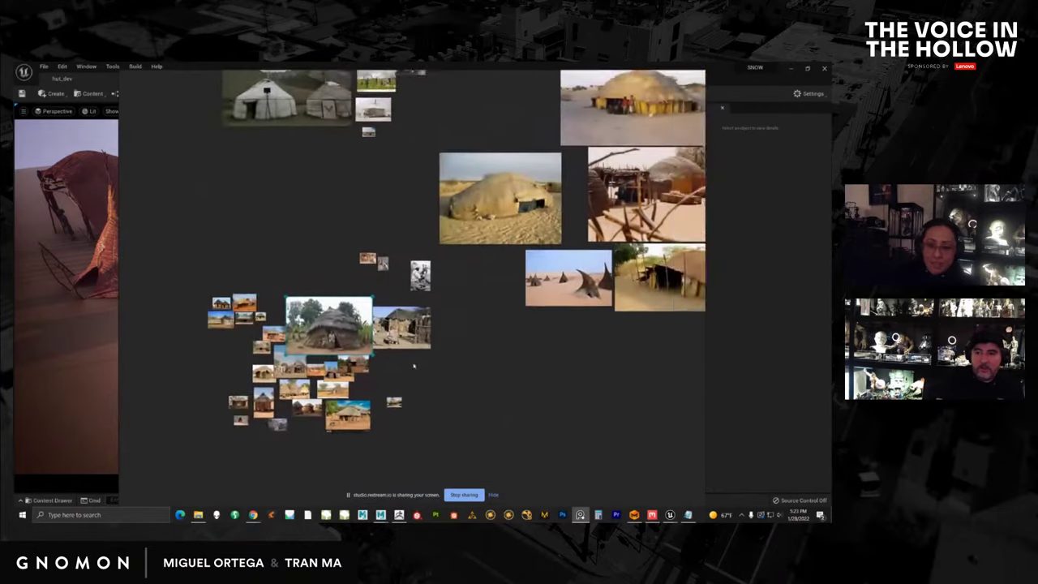
# Find the sheet of red tent and tower sketches on the reference board and examine it up close.
pyautogui.moveTo(604, 337)
pyautogui.mouseDown(button='middle')
pyautogui.moveTo(475, 329)
pyautogui.moveTo(386, 338)
pyautogui.mouseUp(button='middle')
pyautogui.moveTo(495, 309)
pyautogui.mouseDown(button='middle')
pyautogui.moveTo(455, 332)
pyautogui.moveTo(347, 246)
pyautogui.moveTo(268, 217)
pyautogui.mouseUp(button='middle')
pyautogui.moveTo(454, 356); pyautogui.dragTo(506, 377, button='middle')
pyautogui.scroll(5, 506, 376)
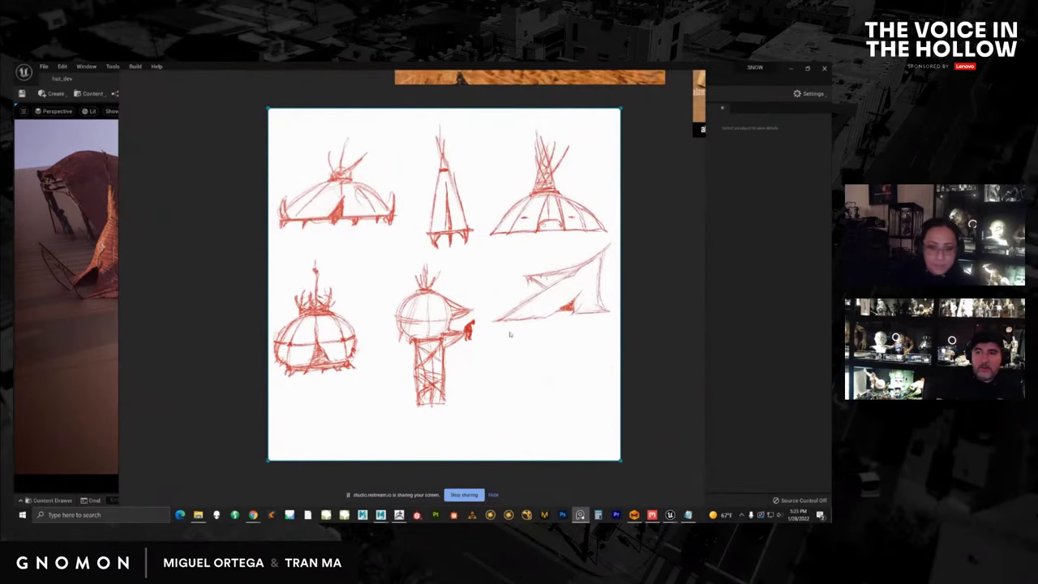
pyautogui.moveTo(510, 334); pyautogui.dragTo(540, 416, button='middle')
pyautogui.scroll(-3, 511, 357)
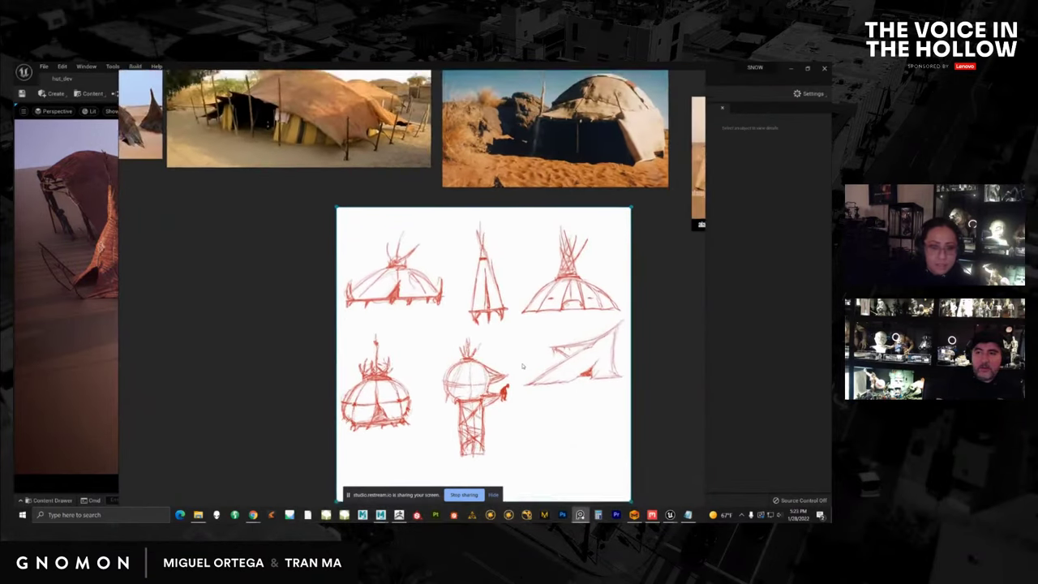
# Look through the domed desert tent and yurt photos up to the red tent images and the camp photos.
pyautogui.moveTo(241, 192); pyautogui.dragTo(573, 481, button='middle')
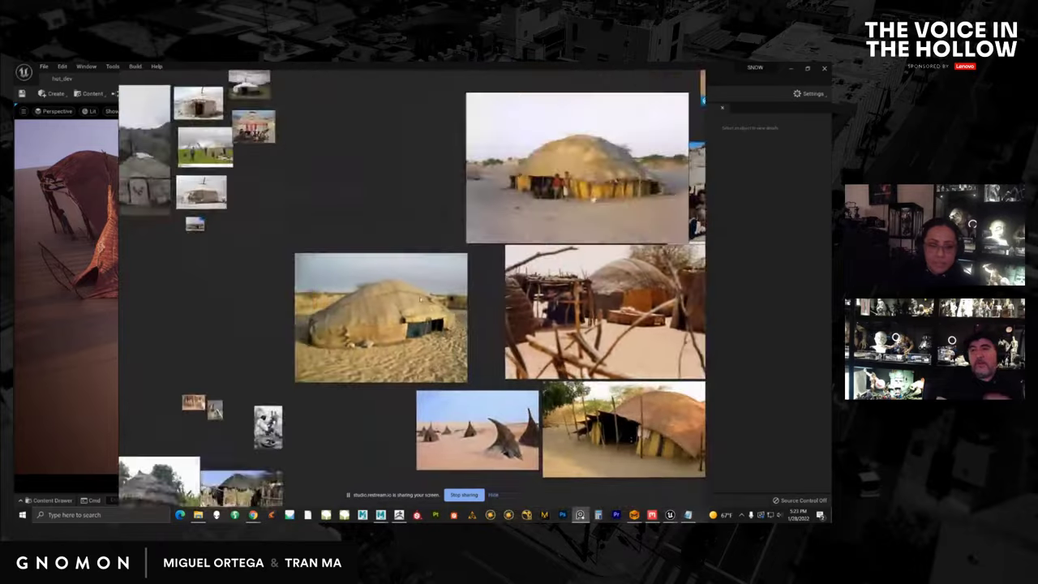
pyautogui.moveTo(282, 123); pyautogui.dragTo(596, 340, button='middle')
pyautogui.moveTo(443, 329); pyautogui.dragTo(414, 277, button='middle')
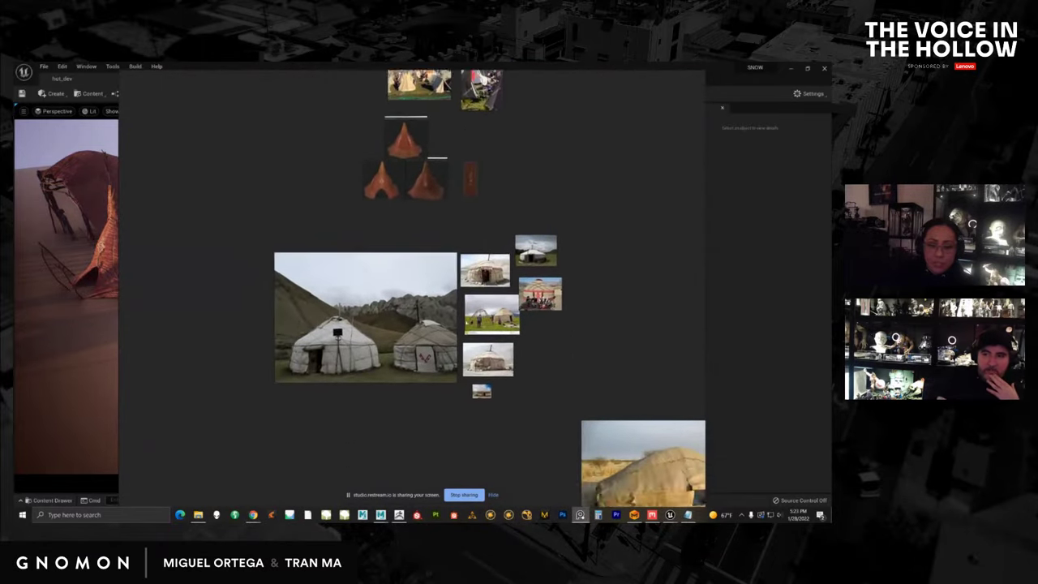
pyautogui.scroll(5, 485, 324)
pyautogui.moveTo(485, 323); pyautogui.dragTo(495, 447, button='middle')
pyautogui.moveTo(466, 217); pyautogui.dragTo(490, 482, button='middle')
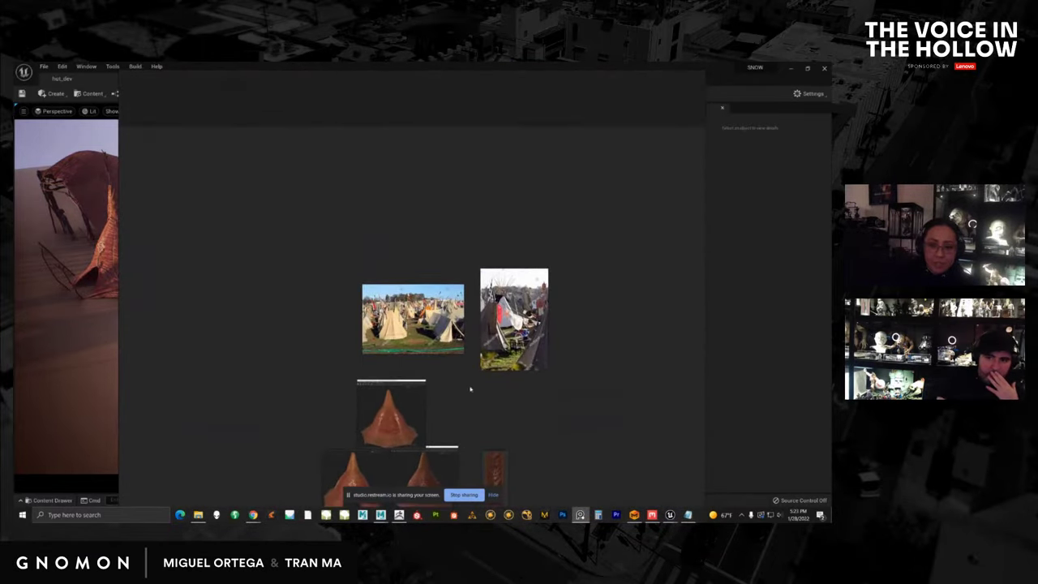
# Move the two tent-camp photos slightly higher on the board and examine the photo of beige canvas tents up close.
pyautogui.scroll(6, 475, 344)
pyautogui.moveTo(475, 344); pyautogui.dragTo(486, 411, button='middle')
pyautogui.scroll(3, 491, 358)
pyautogui.moveTo(548, 366); pyautogui.dragTo(568, 294)
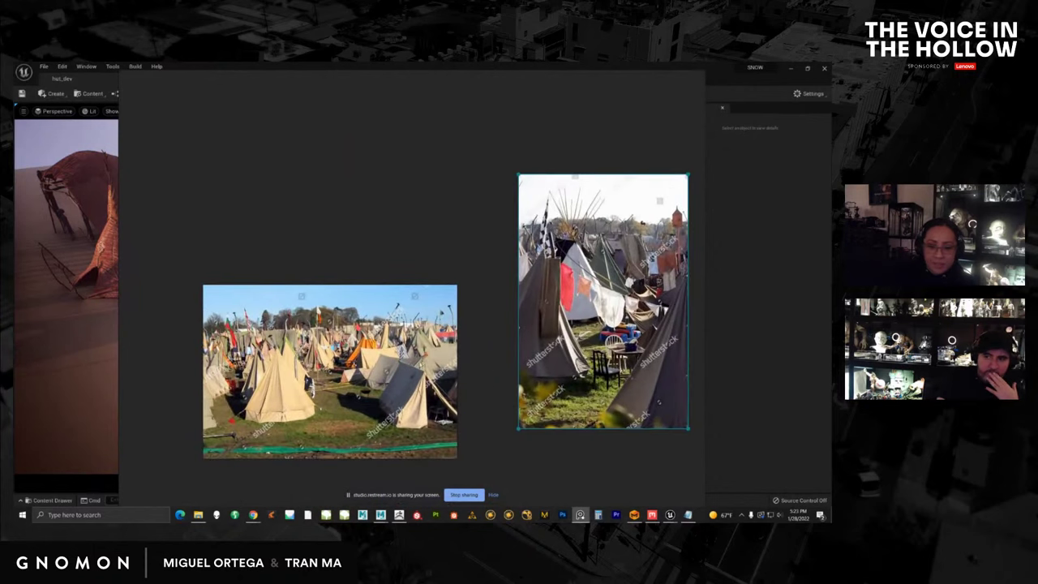
pyautogui.moveTo(442, 382); pyautogui.dragTo(449, 316)
pyautogui.moveTo(461, 316); pyautogui.dragTo(567, 347, button='middle')
pyautogui.scroll(3, 470, 373)
pyautogui.scroll(3, 442, 357)
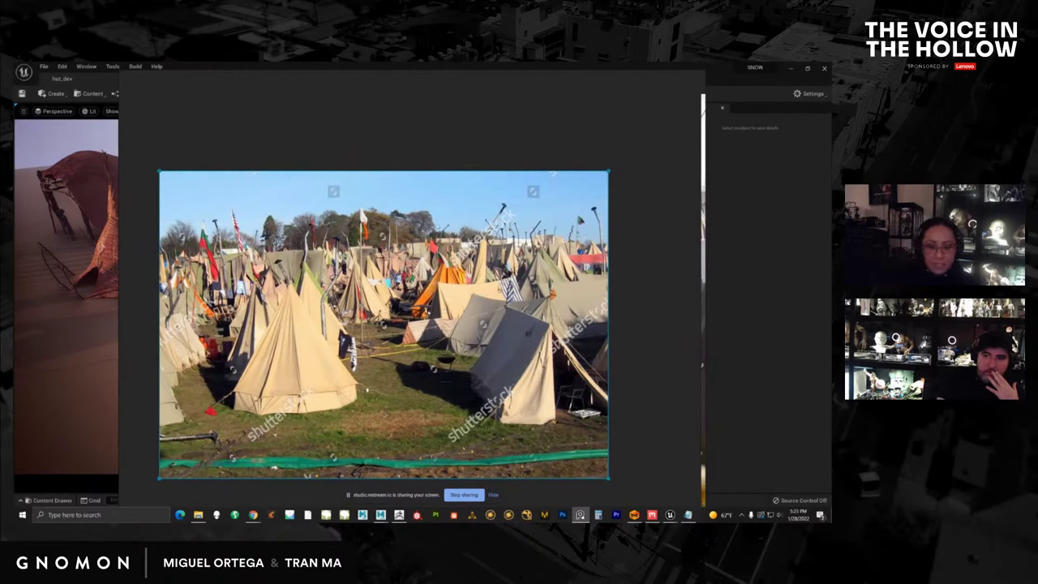
# Survey the rest of the reference board, from the red tent images and yurts to the desert dwellings around the sketches.
pyautogui.scroll(-10, 485, 309)
pyautogui.moveTo(537, 360); pyautogui.dragTo(366, 253, button='middle')
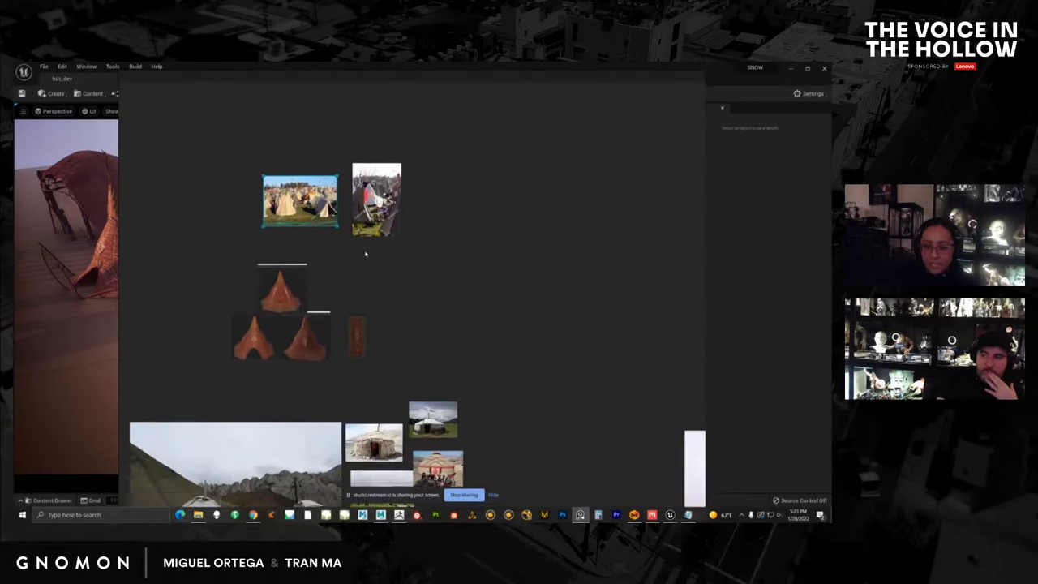
pyautogui.moveTo(494, 469); pyautogui.dragTo(385, 303, button='middle')
pyautogui.moveTo(567, 482); pyautogui.dragTo(334, 232, button='middle')
pyautogui.moveTo(604, 409); pyautogui.dragTo(449, 325, button='middle')
pyautogui.scroll(-3, 449, 324)
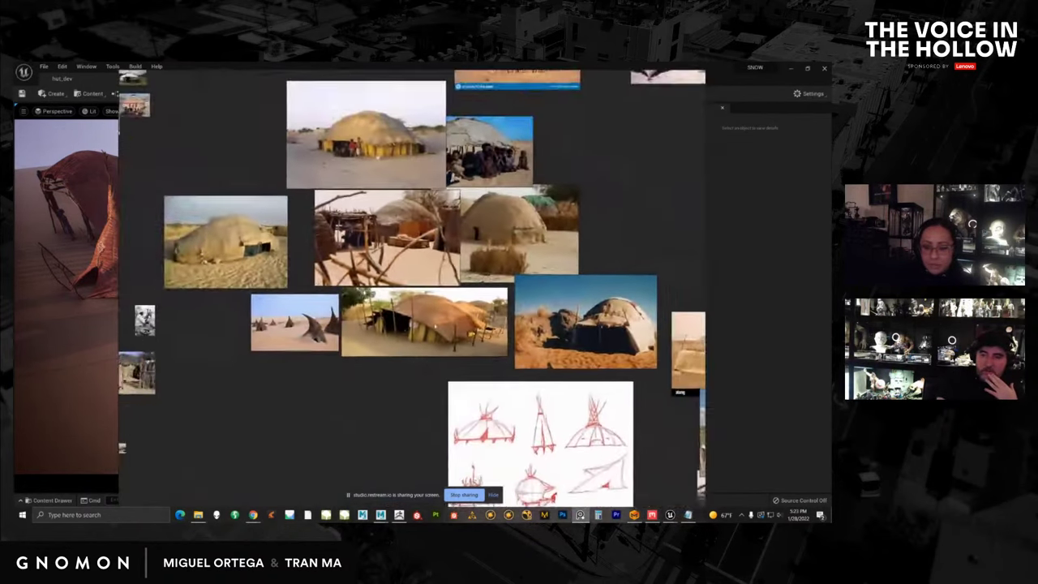
pyautogui.moveTo(579, 426)
pyautogui.mouseDown(button='middle')
pyautogui.moveTo(420, 327)
pyautogui.moveTo(302, 425)
pyautogui.mouseUp(button='middle')
pyautogui.scroll(-4, 407, 331)
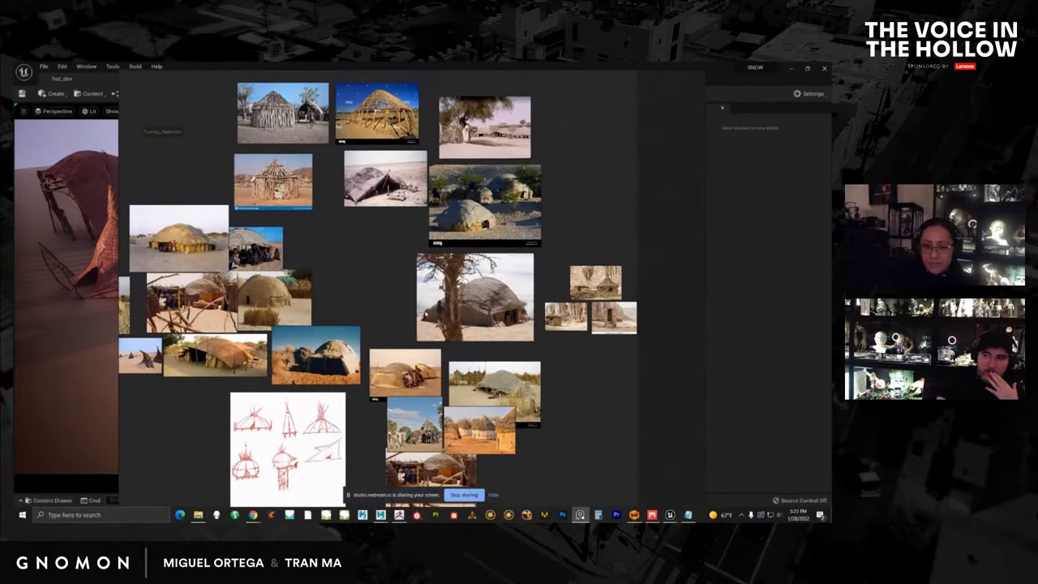
pyautogui.moveTo(325, 380); pyautogui.dragTo(561, 344, button='middle')
pyautogui.moveTo(536, 200); pyautogui.dragTo(452, 209, button='middle')
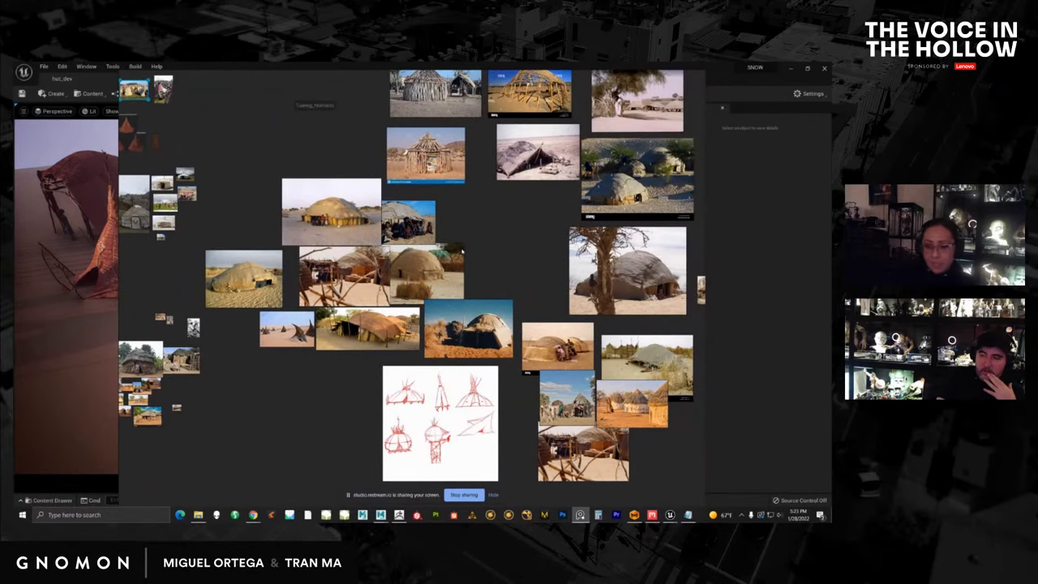
# Leave the reference board, minimize Unreal Engine, and bring up the tent scene in Maya.
pyautogui.click(773, 231)
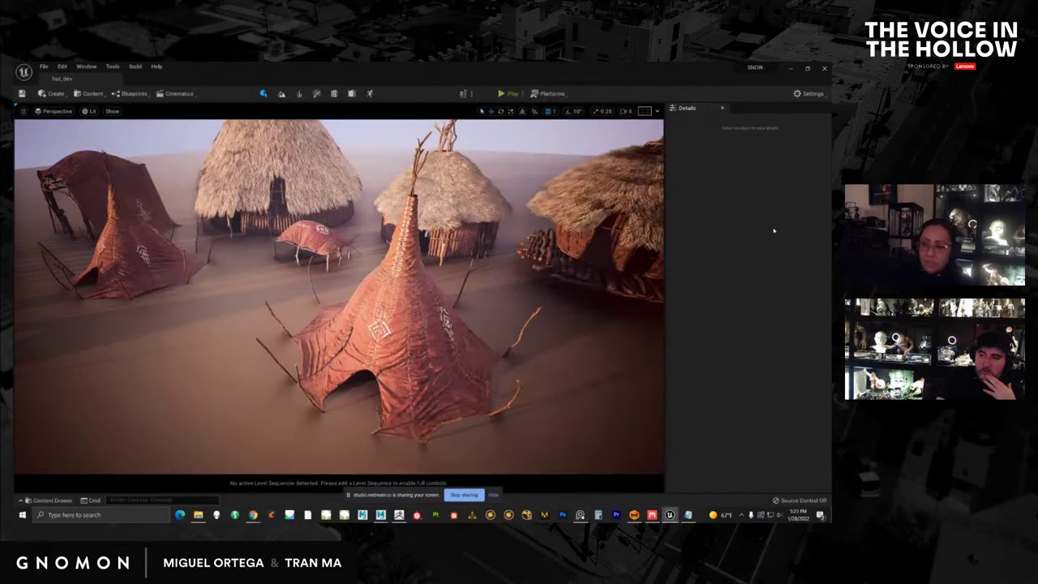
pyautogui.click(790, 70)
pyautogui.click(725, 74)
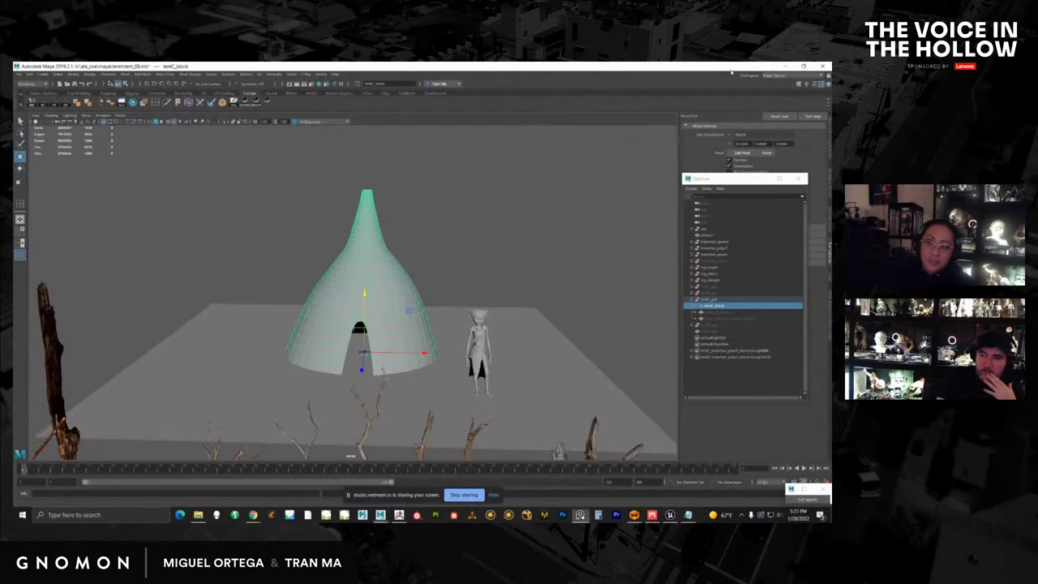
# Examine the tentC_block mesh beside the scale figure from the front, from above, and from an angle.
pyautogui.keyDown('alt'); pyautogui.moveTo(375, 305); pyautogui.dragTo(399, 301); pyautogui.keyUp('alt')
pyautogui.keyDown('alt'); pyautogui.moveTo(399, 302); pyautogui.dragTo(465, 303, button='right'); pyautogui.keyUp('alt')
pyautogui.moveTo(466, 303)
pyautogui.keyDown('alt'); pyautogui.mouseDown()
pyautogui.moveTo(415, 293)
pyautogui.moveTo(470, 294)
pyautogui.mouseUp(); pyautogui.keyUp('alt')
pyautogui.keyDown('alt'); pyautogui.moveTo(470, 294); pyautogui.dragTo(428, 287, button='right'); pyautogui.keyUp('alt')
pyautogui.click(430, 266)
pyautogui.keyDown('alt'); pyautogui.moveTo(430, 266); pyautogui.dragTo(411, 263); pyautogui.keyUp('alt')
pyautogui.click(406, 257)
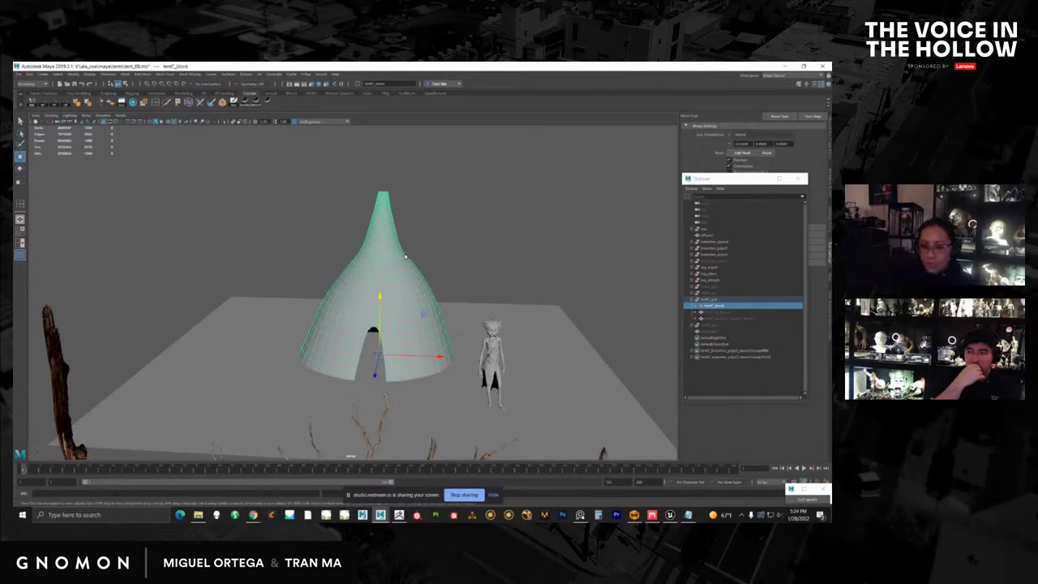
pyautogui.keyDown('alt'); pyautogui.moveTo(438, 285); pyautogui.dragTo(399, 244, button='right'); pyautogui.keyUp('alt')
pyautogui.keyDown('alt'); pyautogui.moveTo(399, 244); pyautogui.dragTo(366, 281); pyautogui.keyUp('alt')
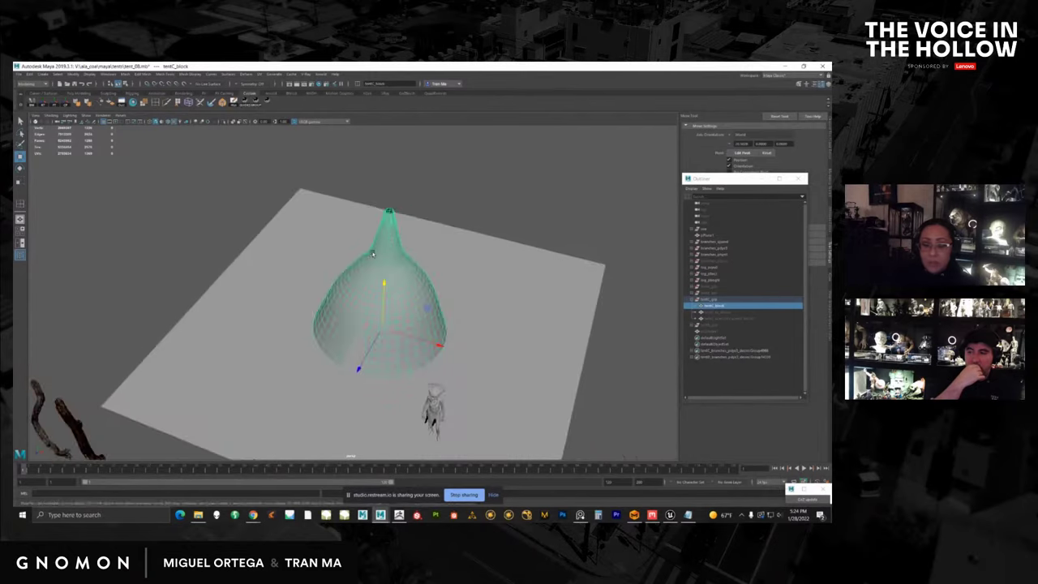
pyautogui.keyDown('alt'); pyautogui.moveTo(366, 280); pyautogui.dragTo(398, 274, button='right'); pyautogui.keyUp('alt')
pyautogui.keyDown('alt'); pyautogui.moveTo(398, 274); pyautogui.dragTo(375, 225); pyautogui.keyUp('alt')
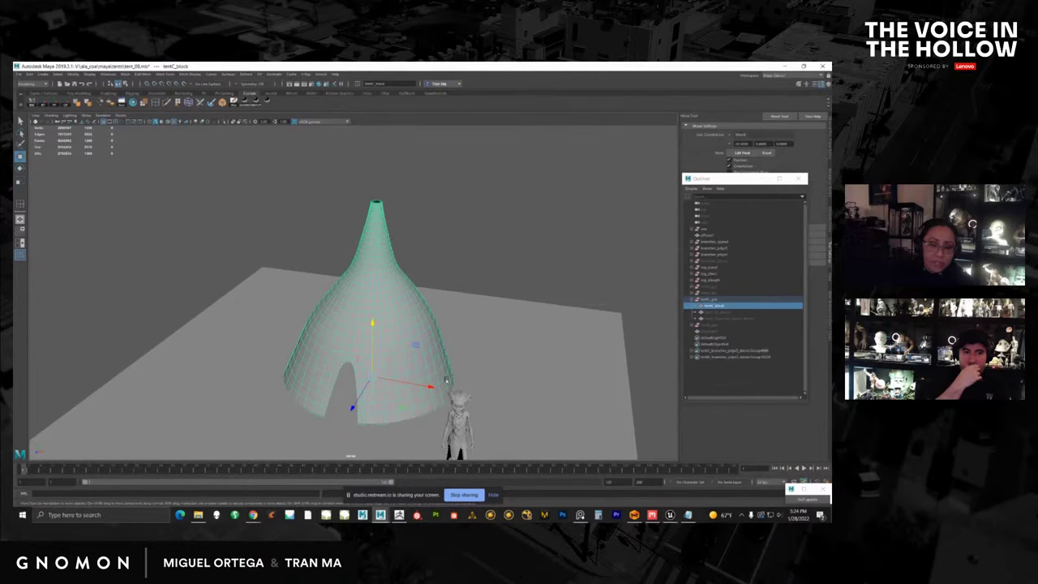
# Examine the branch assets laid out in front of the tent, ending on a close view of the tent and scale figure.
pyautogui.keyDown('alt'); pyautogui.moveTo(446, 293); pyautogui.dragTo(373, 297, button='right'); pyautogui.keyUp('alt')
pyautogui.keyDown('alt'); pyautogui.moveTo(373, 296); pyautogui.dragTo(422, 172, button='middle'); pyautogui.keyUp('alt')
pyautogui.moveTo(328, 302); pyautogui.dragTo(225, 305)
pyautogui.keyDown('alt'); pyautogui.moveTo(235, 303); pyautogui.dragTo(243, 318); pyautogui.keyUp('alt')
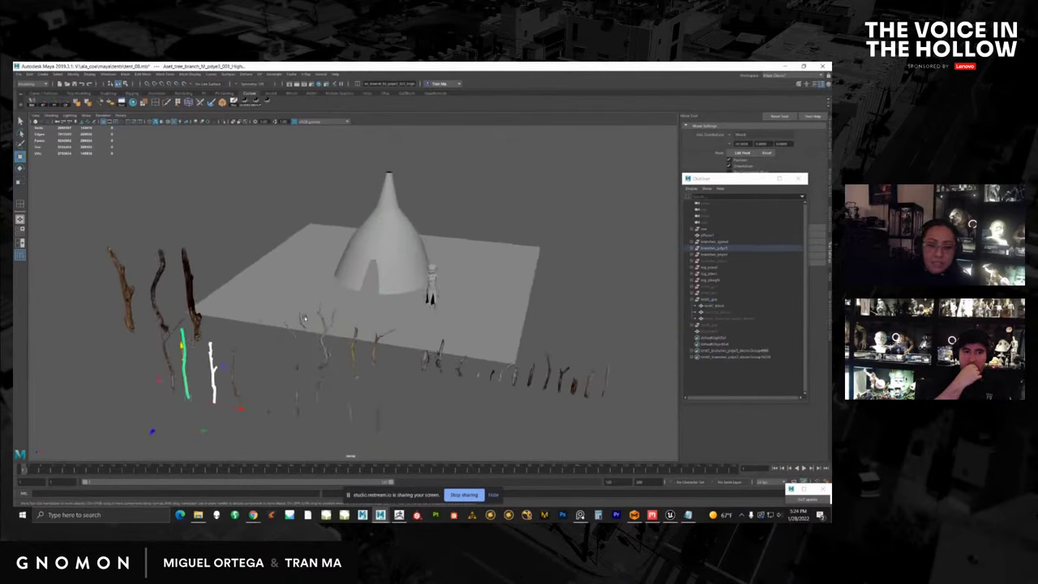
pyautogui.keyDown('alt'); pyautogui.moveTo(243, 318); pyautogui.dragTo(361, 311, button='right'); pyautogui.keyUp('alt')
pyautogui.keyDown('alt'); pyautogui.moveTo(361, 311); pyautogui.dragTo(334, 294); pyautogui.keyUp('alt')
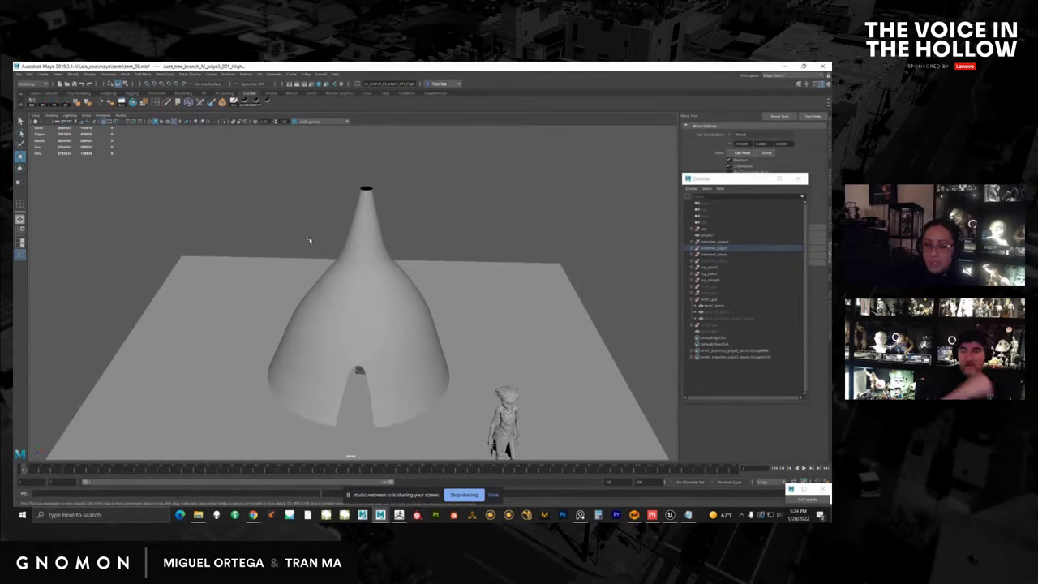
# Select the tentC_block mesh in Maya and switch to Marvelous Designer.
pyautogui.click(361, 191)
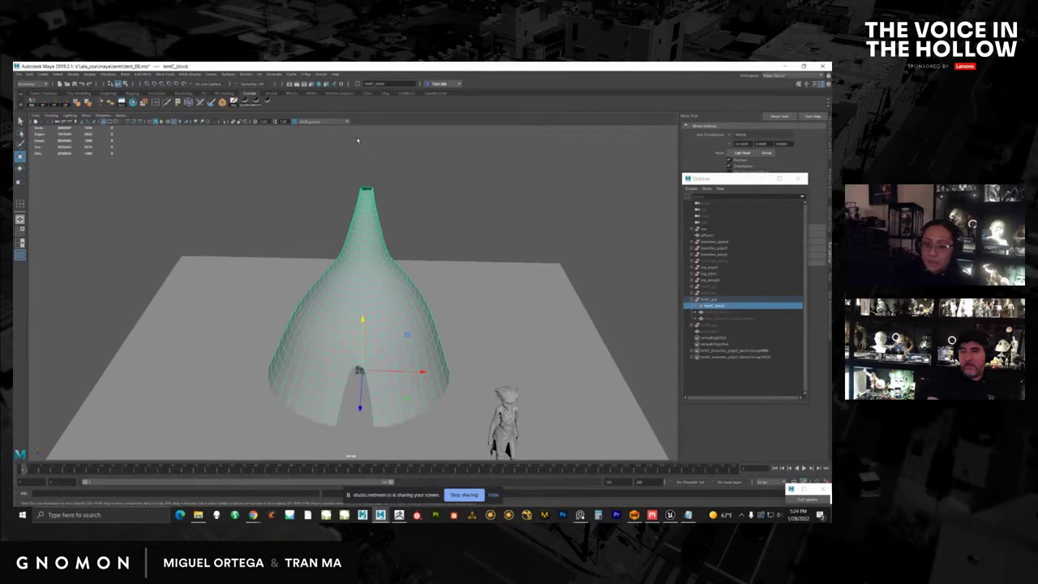
pyautogui.keyDown('alt'); pyautogui.moveTo(360, 320); pyautogui.dragTo(398, 203); pyautogui.keyUp('alt')
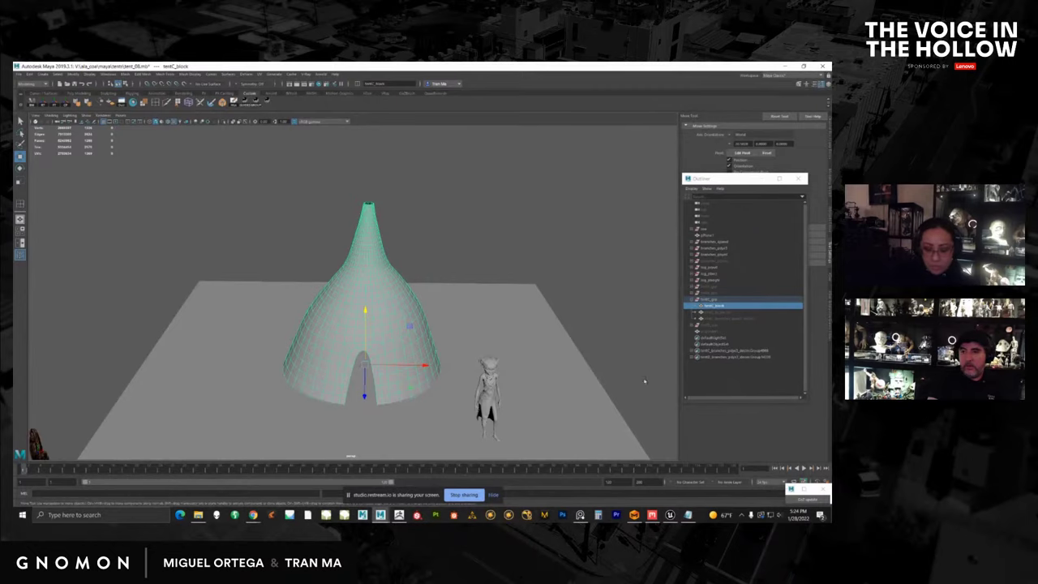
pyautogui.click(634, 514)
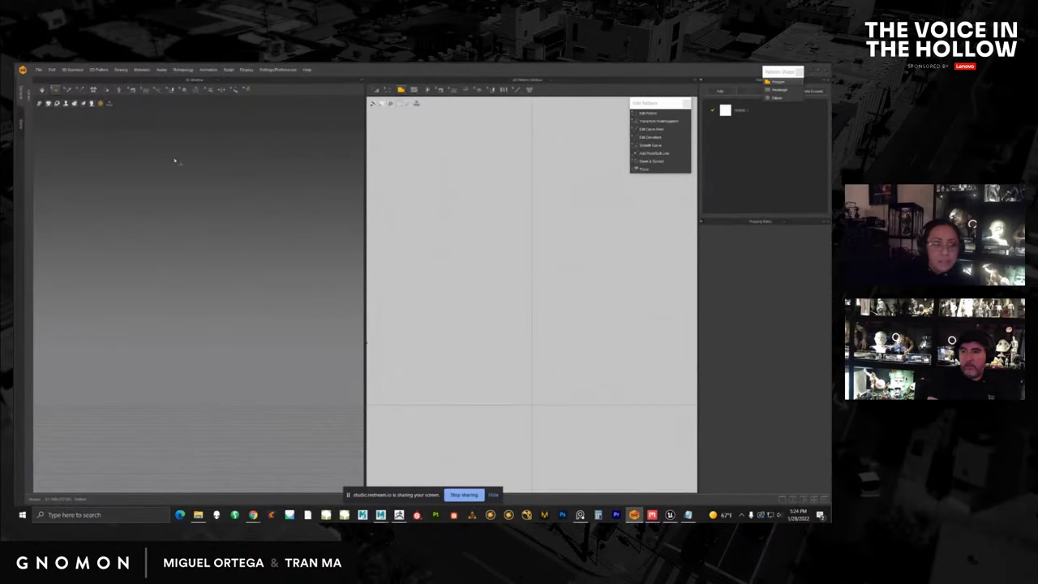
pyautogui.click(38, 70)
pyautogui.moveTo(51, 124)
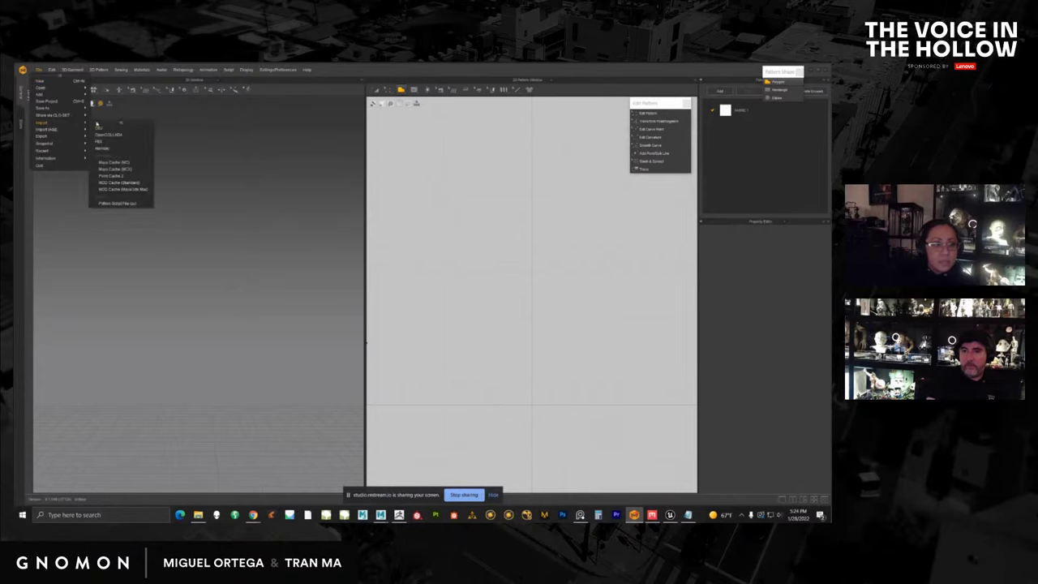
pyautogui.click(107, 130)
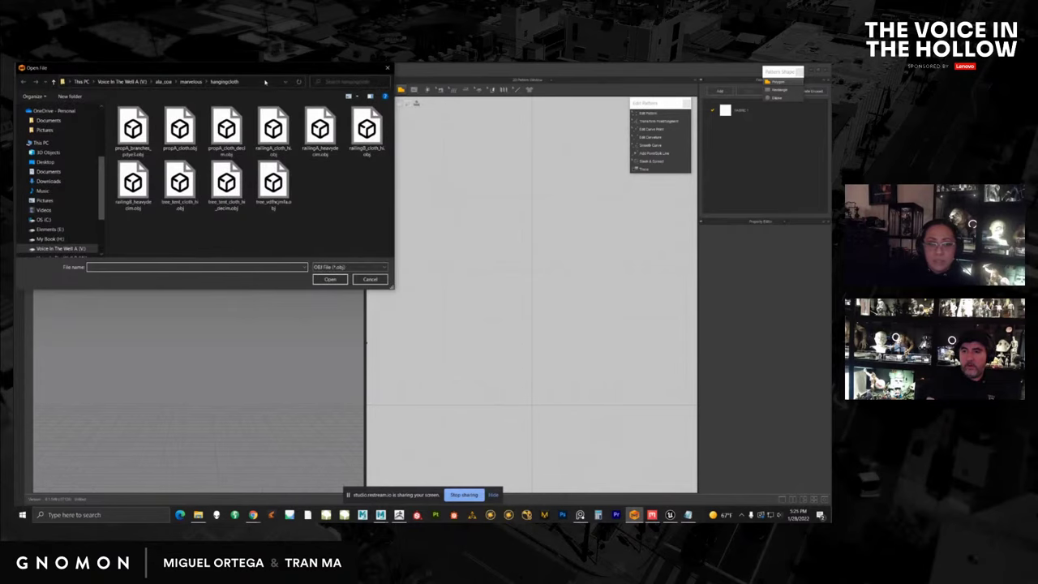
pyautogui.moveTo(265, 71); pyautogui.dragTo(829, 225)
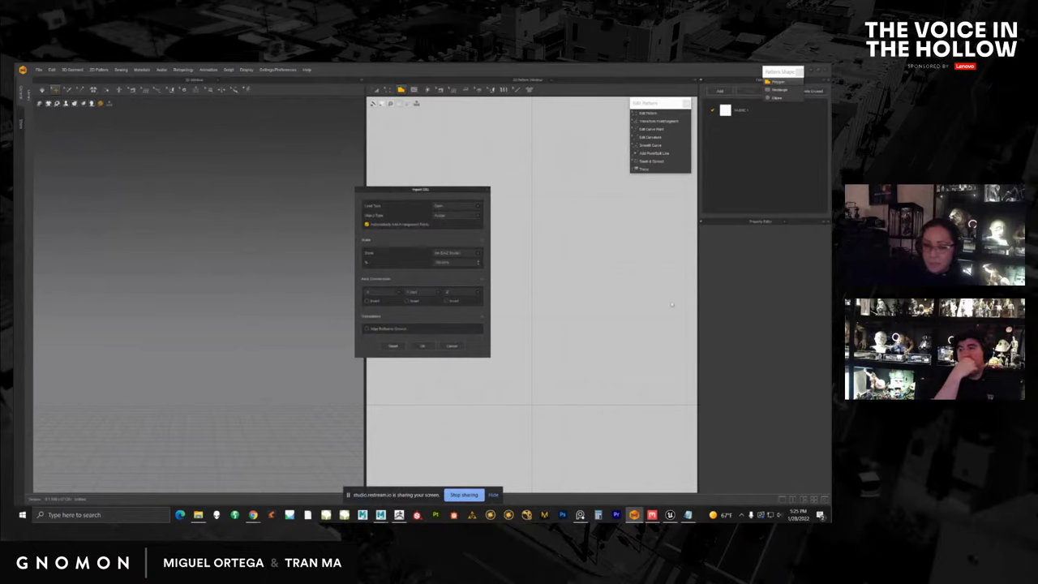
pyautogui.click(451, 346)
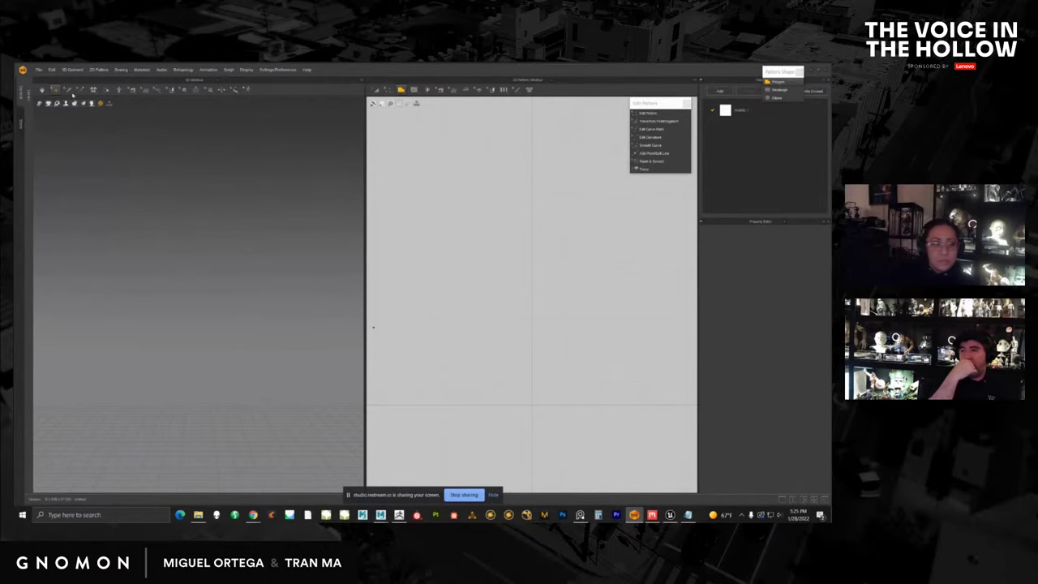
# Import the tent block OBJ with Avatar as the object type and inspect it in 3D from slightly above.
pyautogui.click(37, 71)
pyautogui.moveTo(60, 121)
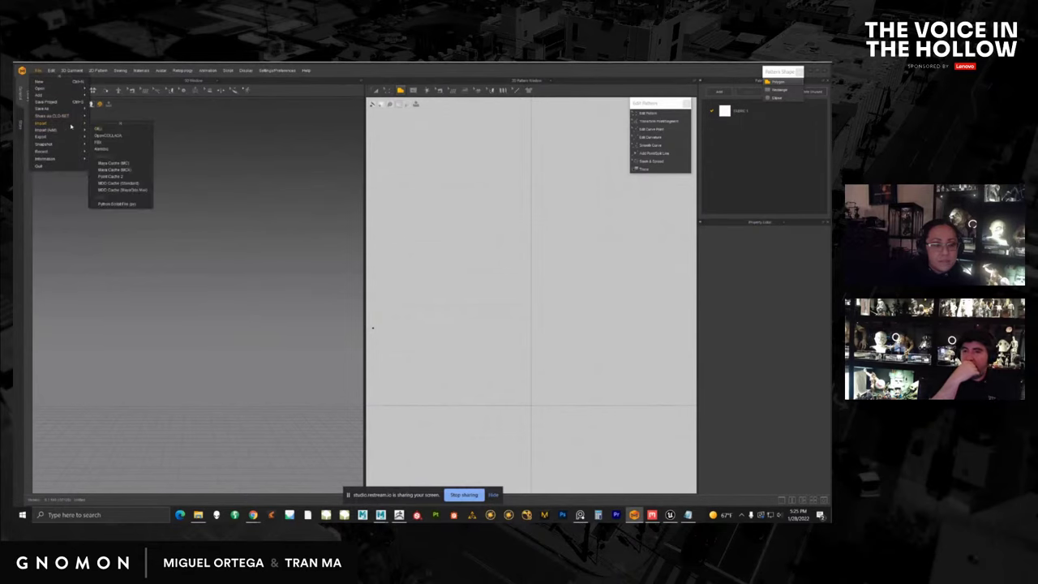
pyautogui.click(102, 129)
pyautogui.moveTo(302, 69); pyautogui.dragTo(830, 125)
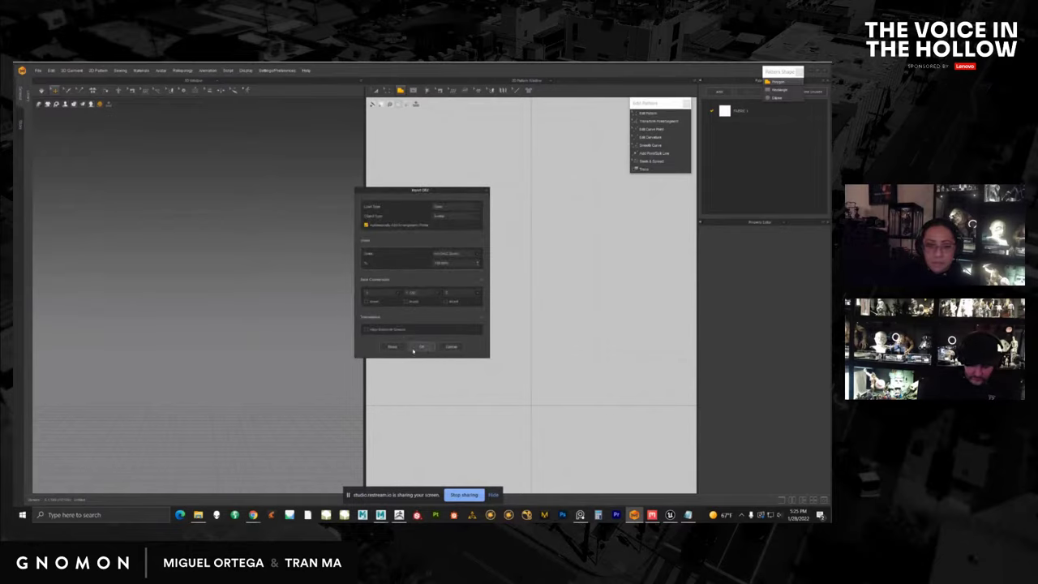
pyautogui.click(419, 347)
pyautogui.click(421, 298)
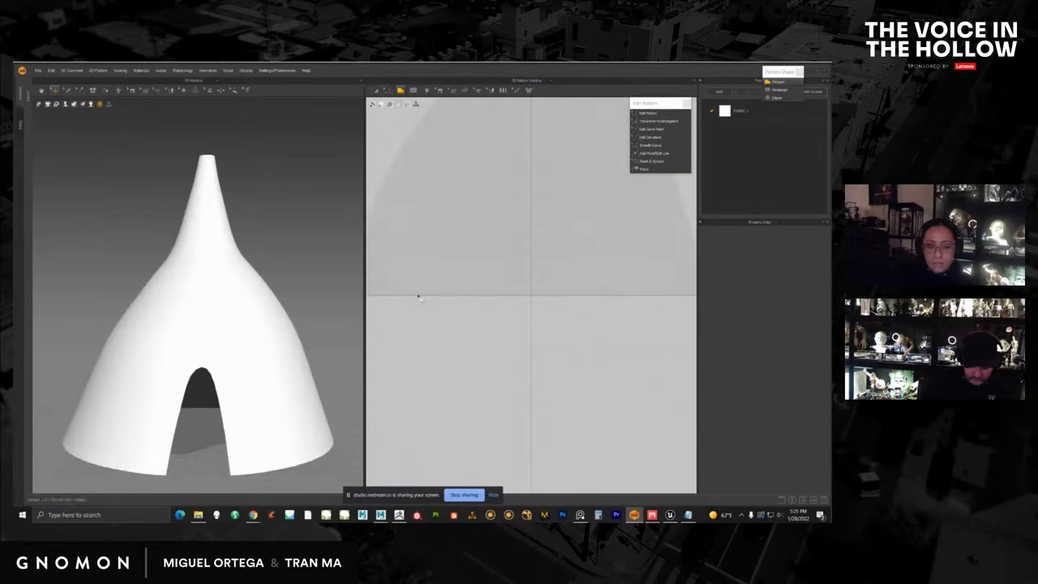
pyautogui.scroll(-3, 284, 373)
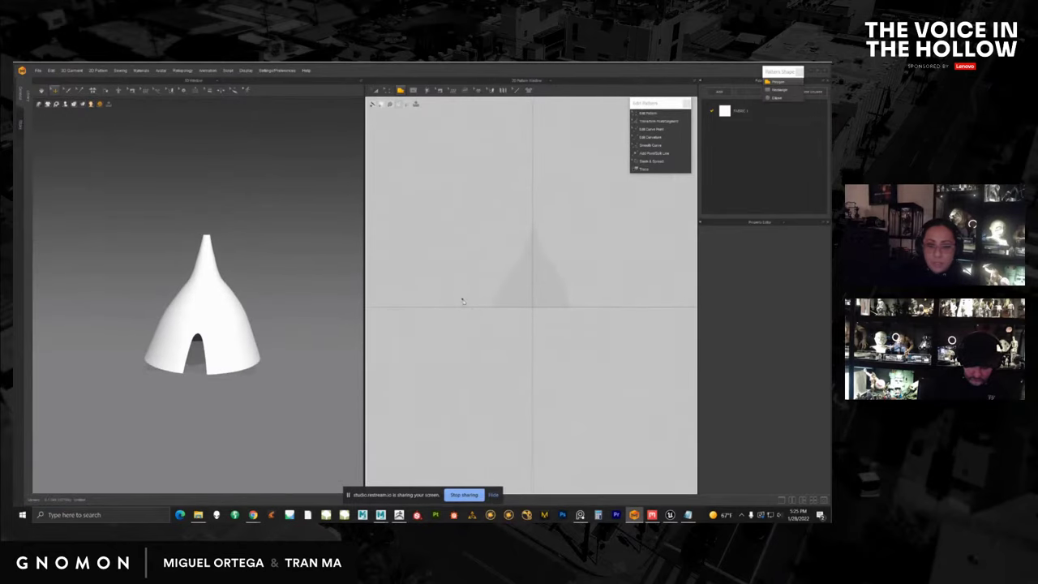
pyautogui.scroll(5, 281, 382)
pyautogui.moveTo(258, 342)
pyautogui.mouseDown(button='right')
pyautogui.moveTo(289, 352)
pyautogui.moveTo(275, 349)
pyautogui.mouseUp(button='right')
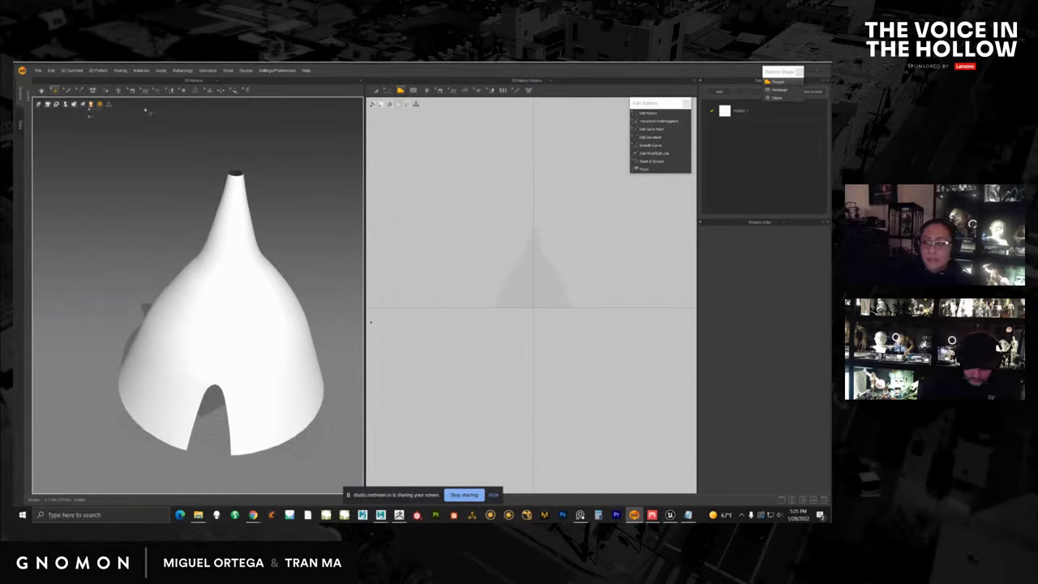
pyautogui.moveTo(146, 110)
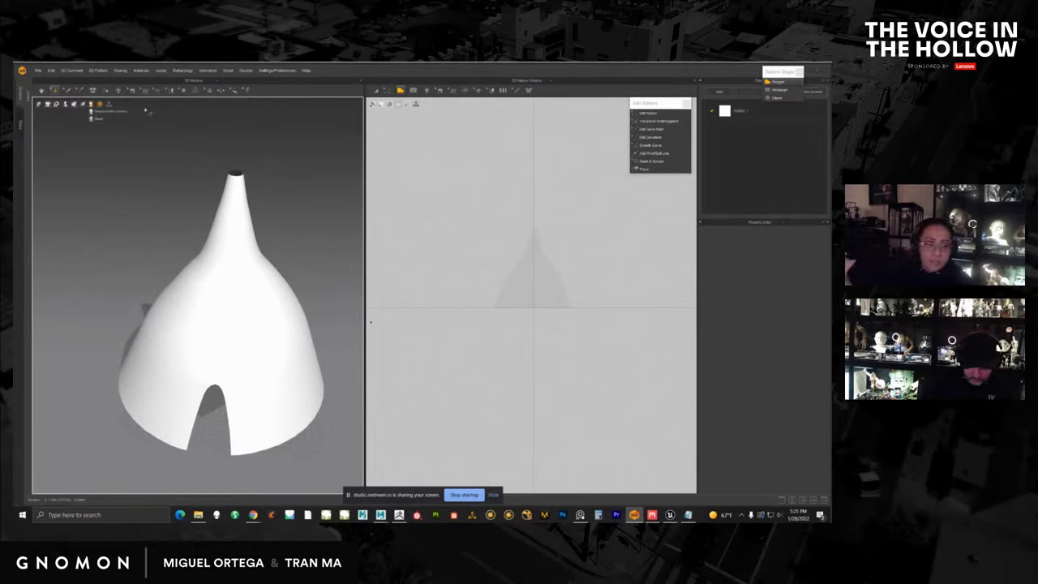
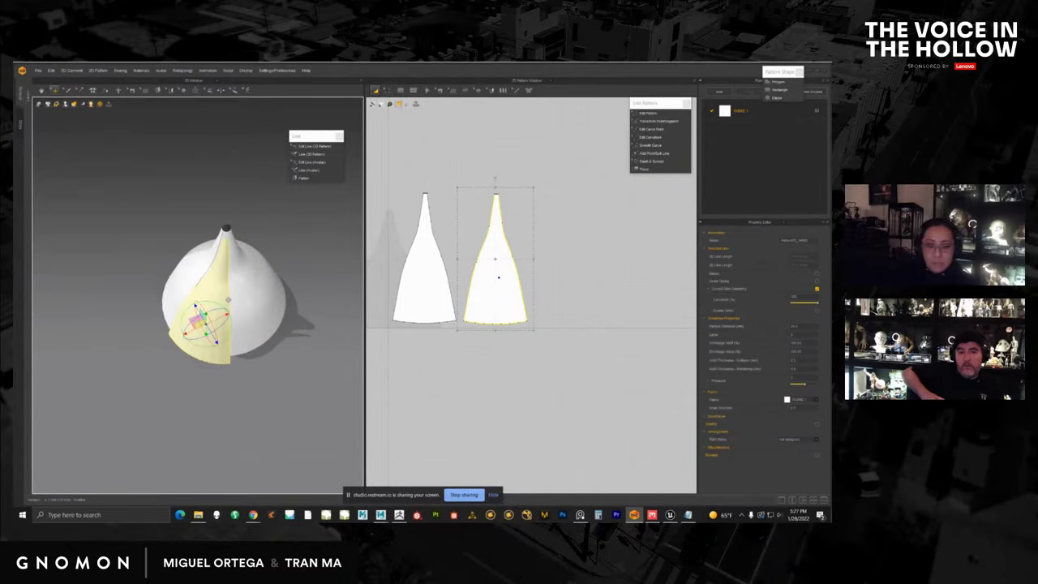
# Place a third copy of the tent panel beside the second one in the 2D pattern and select it in 3D.
pyautogui.moveTo(499, 277); pyautogui.dragTo(481, 284, button='middle')
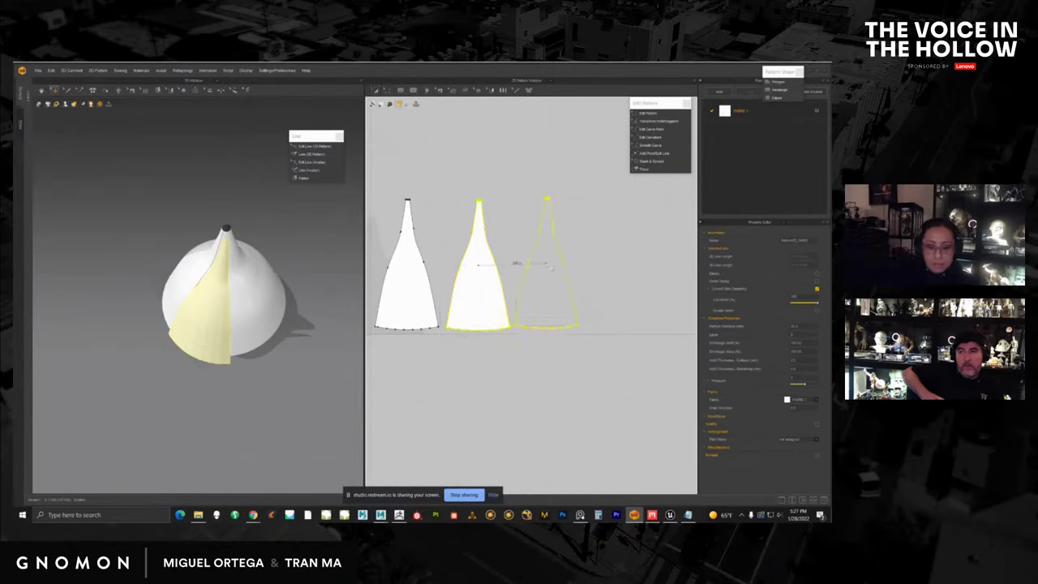
pyautogui.click(549, 267)
pyautogui.moveTo(223, 345); pyautogui.dragTo(232, 339, button='middle')
pyautogui.click(132, 361)
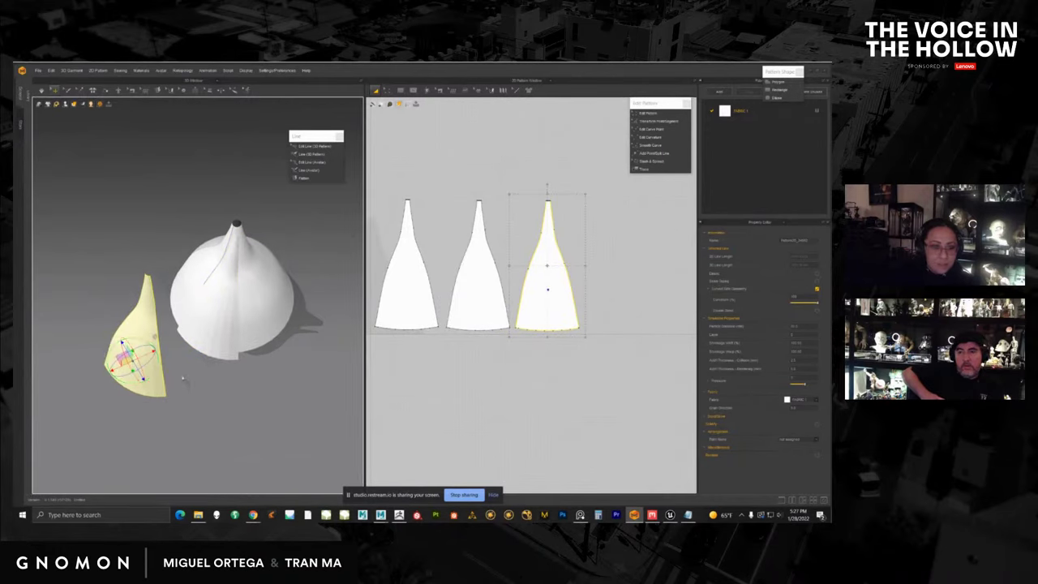
# Move and rotate the third panel in 3D so it lies against the tent block beside the existing panels.
pyautogui.moveTo(183, 377); pyautogui.dragTo(185, 382, button='right')
pyautogui.moveTo(154, 351); pyautogui.dragTo(266, 331)
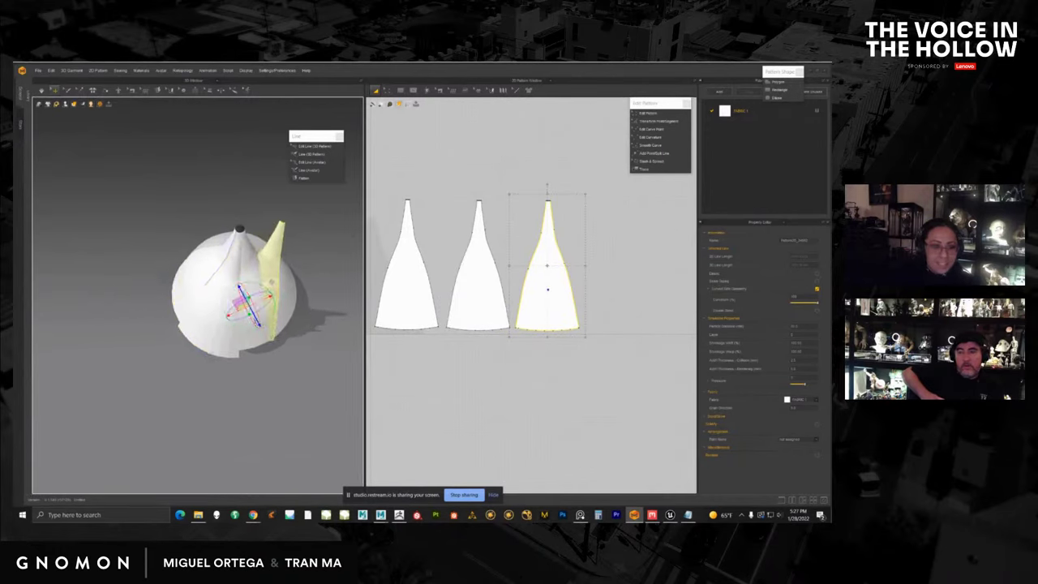
pyautogui.moveTo(272, 282); pyautogui.dragTo(258, 279)
pyautogui.hotkey('ctrl', 'z')
pyautogui.moveTo(261, 302); pyautogui.dragTo(271, 300, button='right')
pyautogui.click(274, 298)
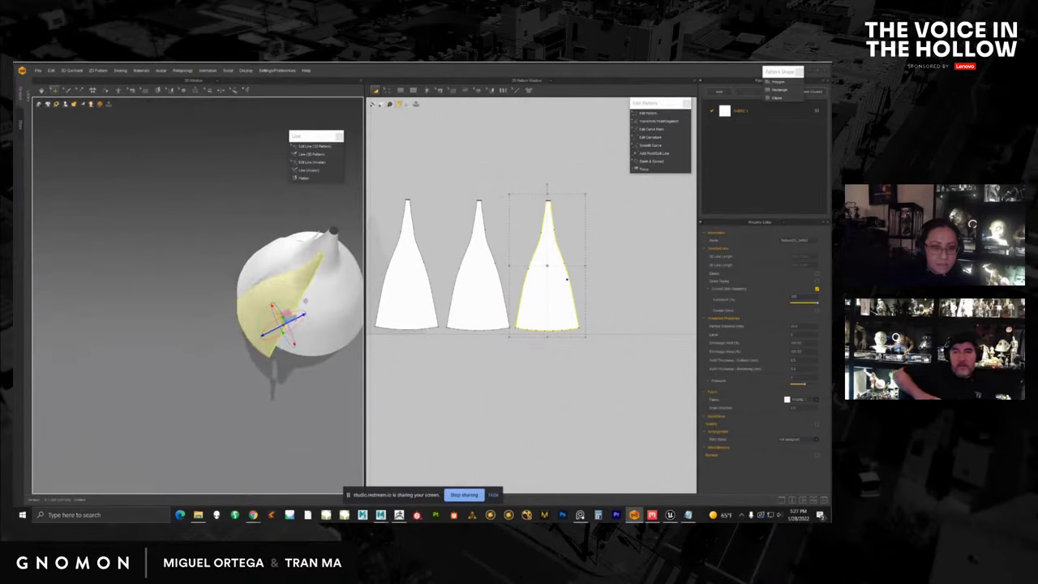
pyautogui.scroll(-2, 495, 319)
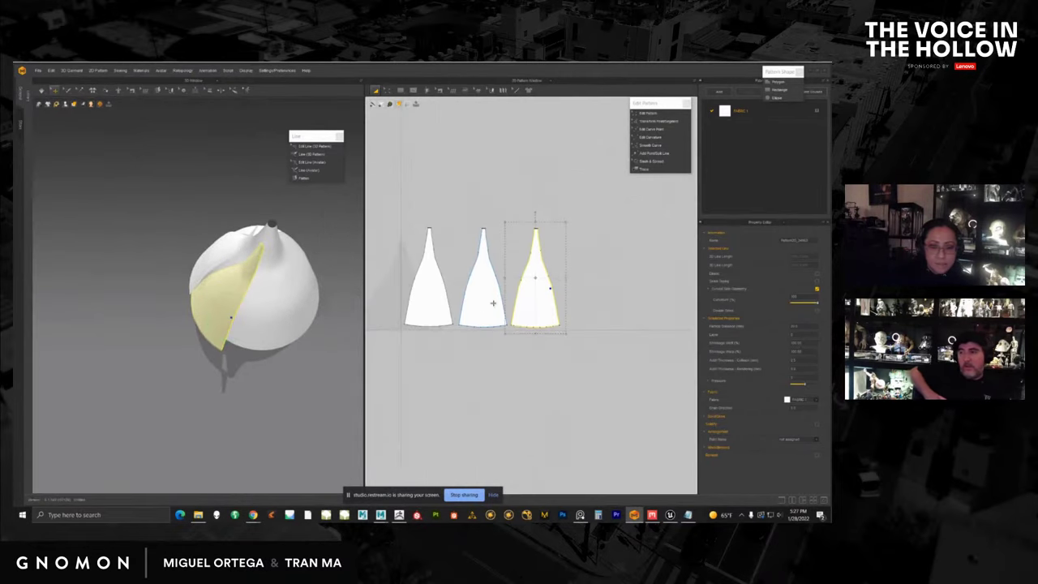
# Select all three tent panels and place a duplicate set beside them in the 2D pattern.
pyautogui.click(573, 312)
pyautogui.hotkey('ctrl', 'a')
pyautogui.moveTo(540, 323); pyautogui.dragTo(519, 319, button='middle')
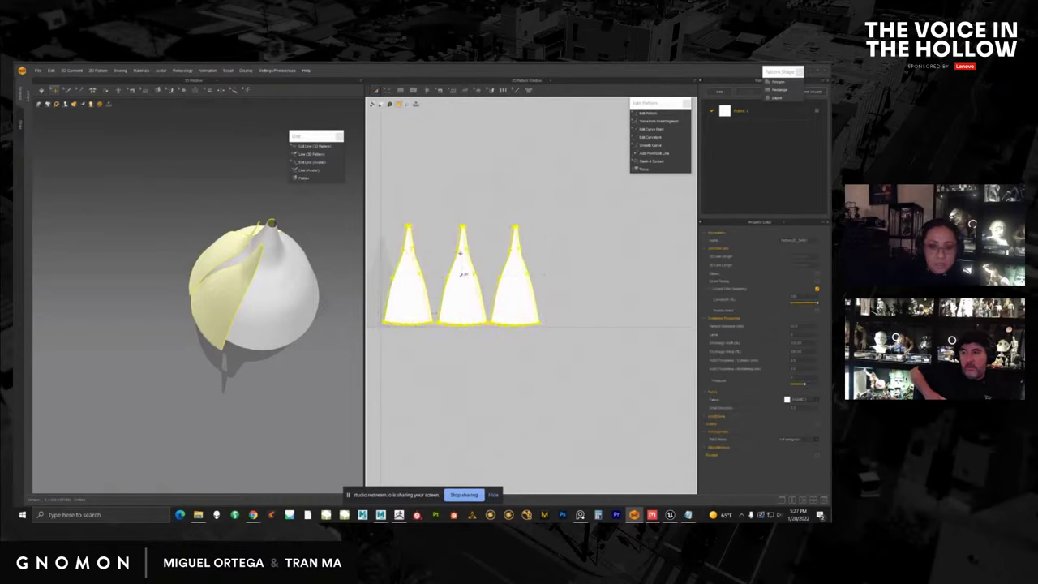
pyautogui.press('a')
pyautogui.click(619, 282)
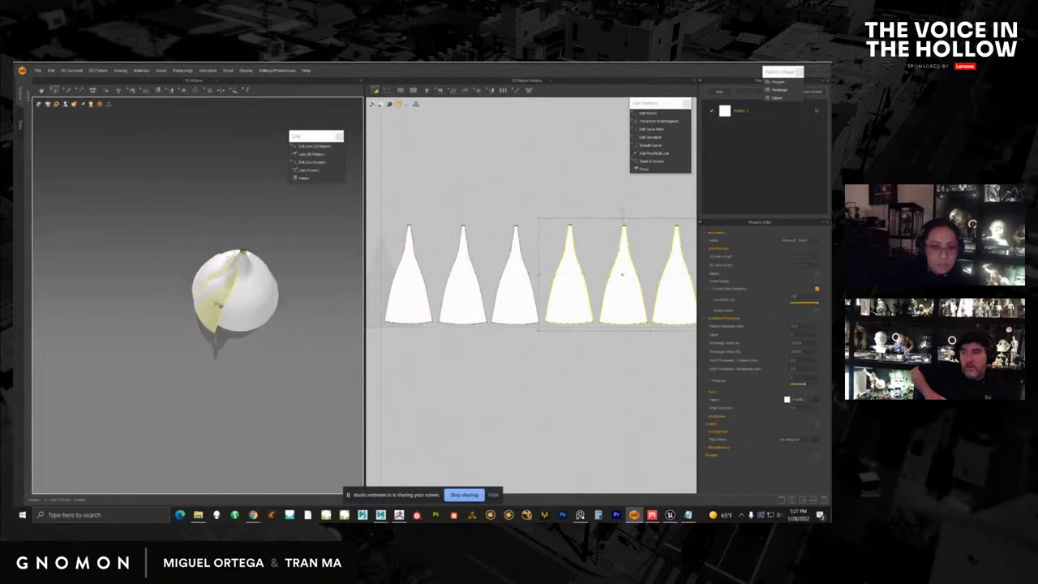
# Select the three duplicated panels and arrange them around the remaining side of the tent block.
pyautogui.click(516, 276)
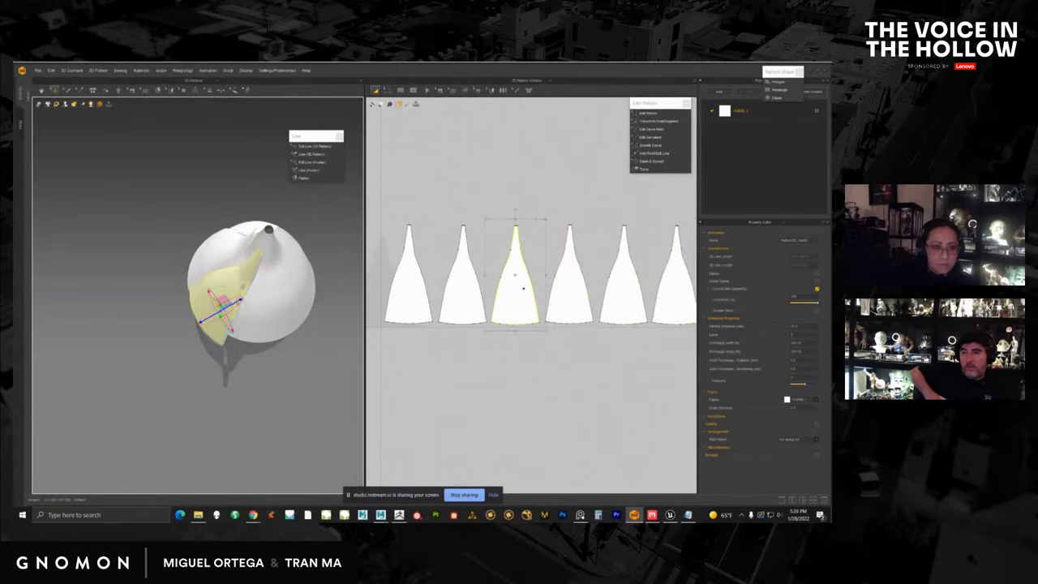
pyautogui.moveTo(243, 288); pyautogui.dragTo(248, 293, button='middle')
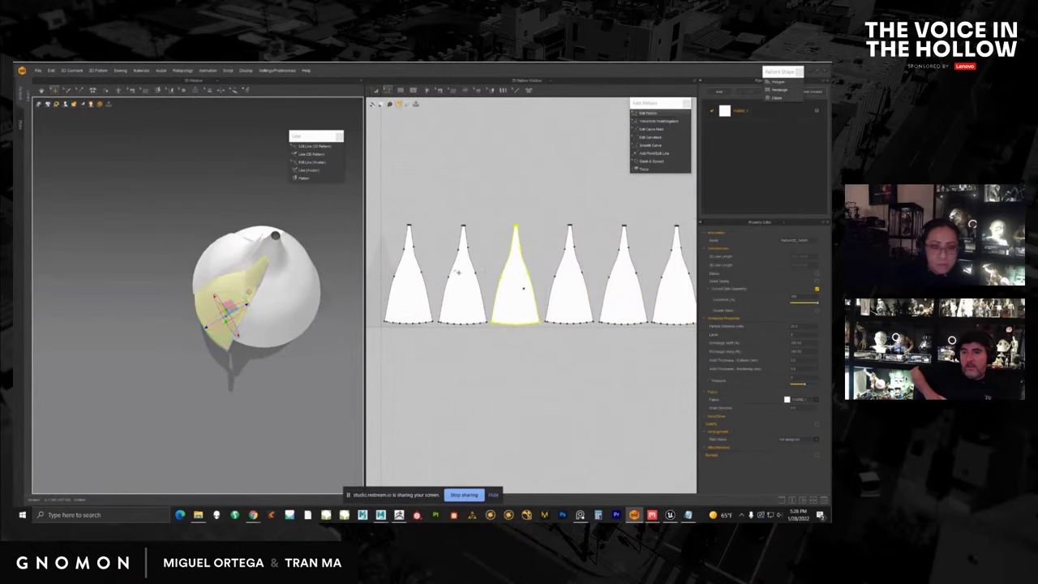
pyautogui.moveTo(546, 200); pyautogui.dragTo(521, 203, button='middle')
pyautogui.moveTo(521, 203); pyautogui.dragTo(686, 357)
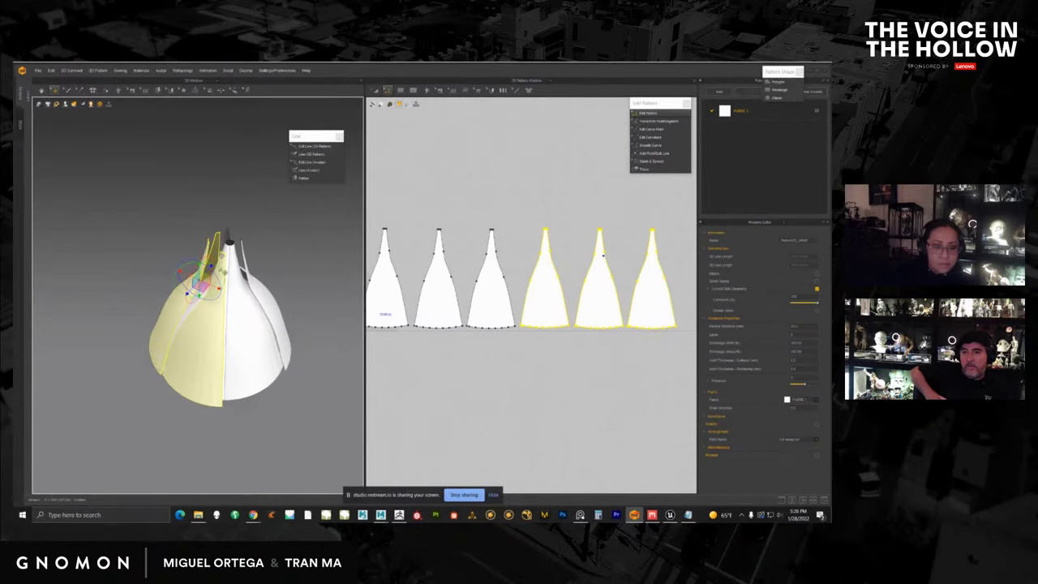
# Detach the Sewing tools over the 2D pattern and choose Free Sewing for joining the panel edges.
pyautogui.moveTo(429, 288); pyautogui.dragTo(475, 287, button='middle')
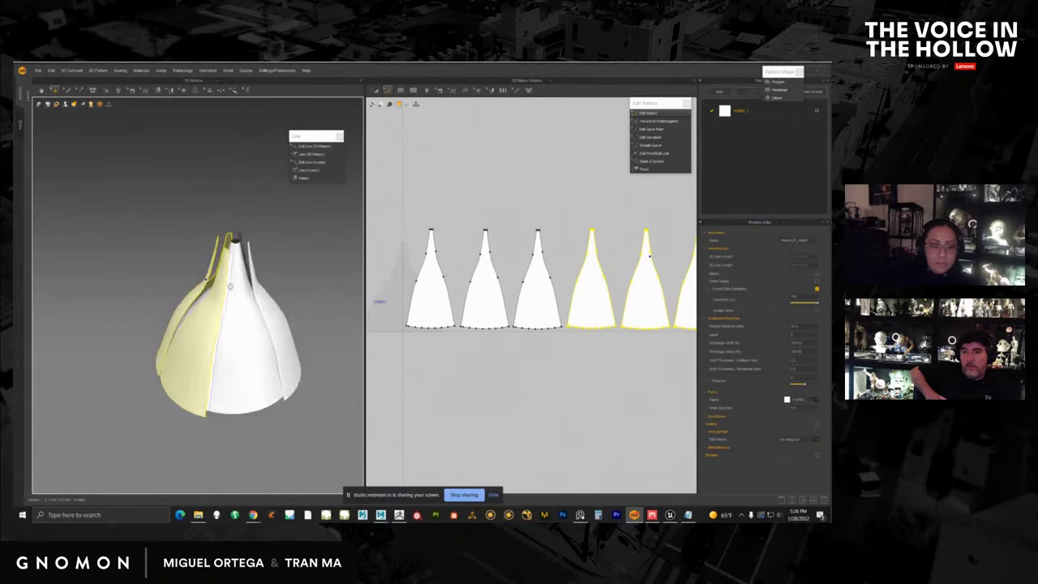
pyautogui.moveTo(223, 275); pyautogui.dragTo(253, 271, button='right')
pyautogui.scroll(4, 454, 280)
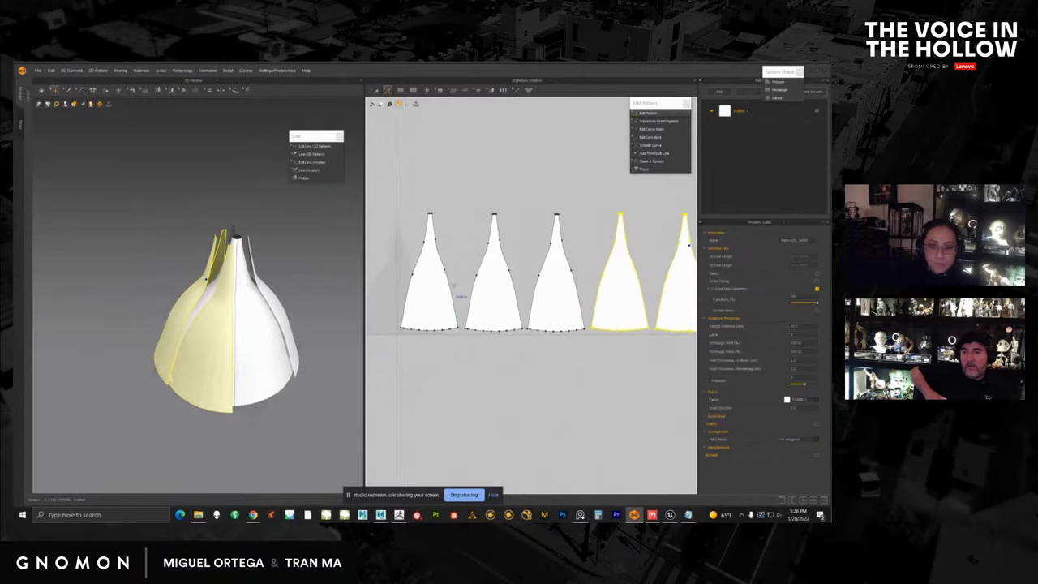
pyautogui.click(439, 94)
pyautogui.moveTo(450, 104); pyautogui.dragTo(439, 135)
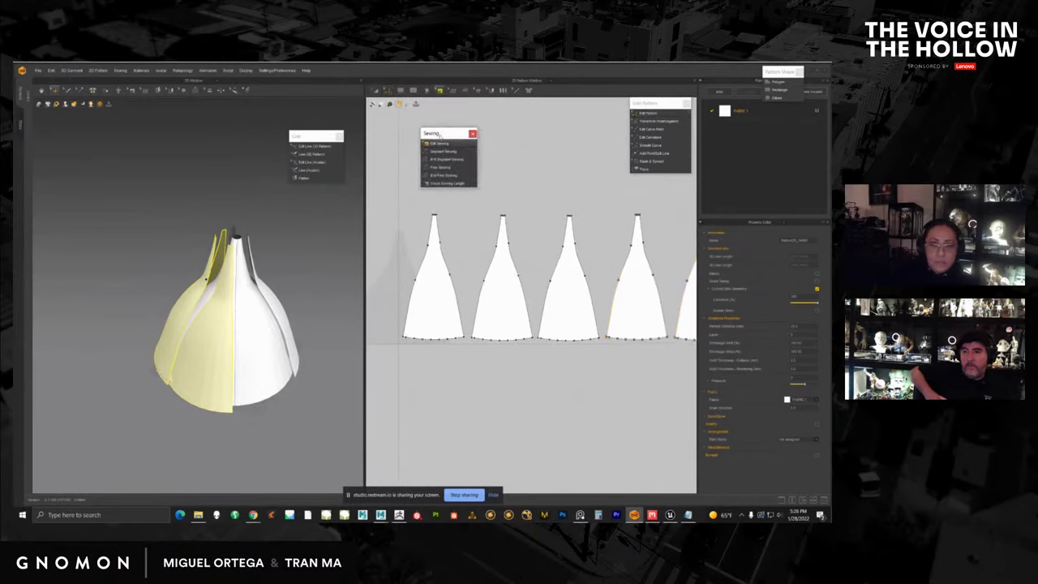
pyautogui.click(438, 159)
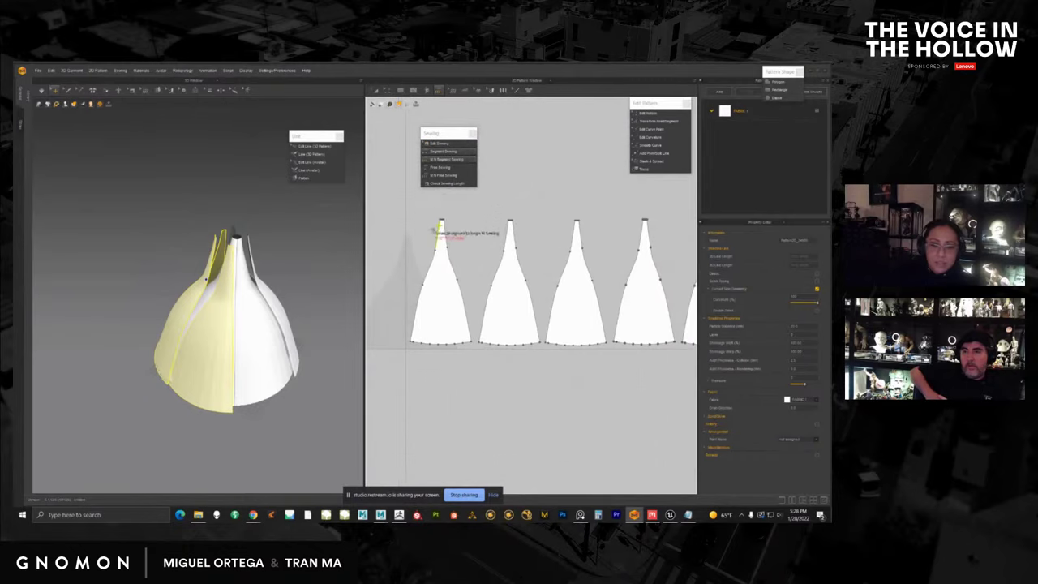
pyautogui.scroll(5, 438, 233)
pyautogui.moveTo(427, 258); pyautogui.dragTo(425, 264, button='middle')
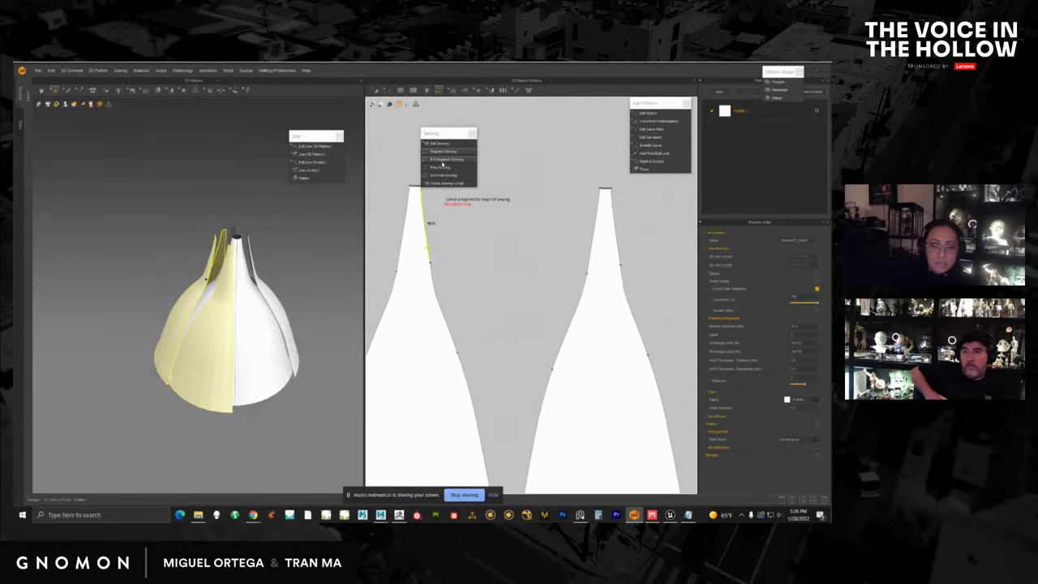
pyautogui.scroll(-4, 426, 226)
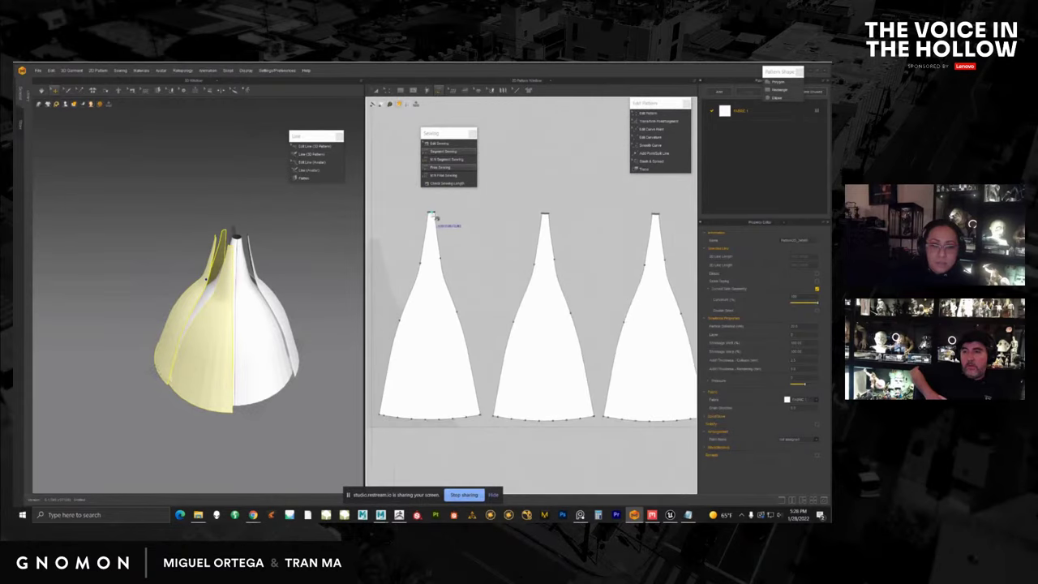
# Free-sew the adjoining side edges of the first and second panels and of the second and third panels, from tip to base.
pyautogui.click(438, 216)
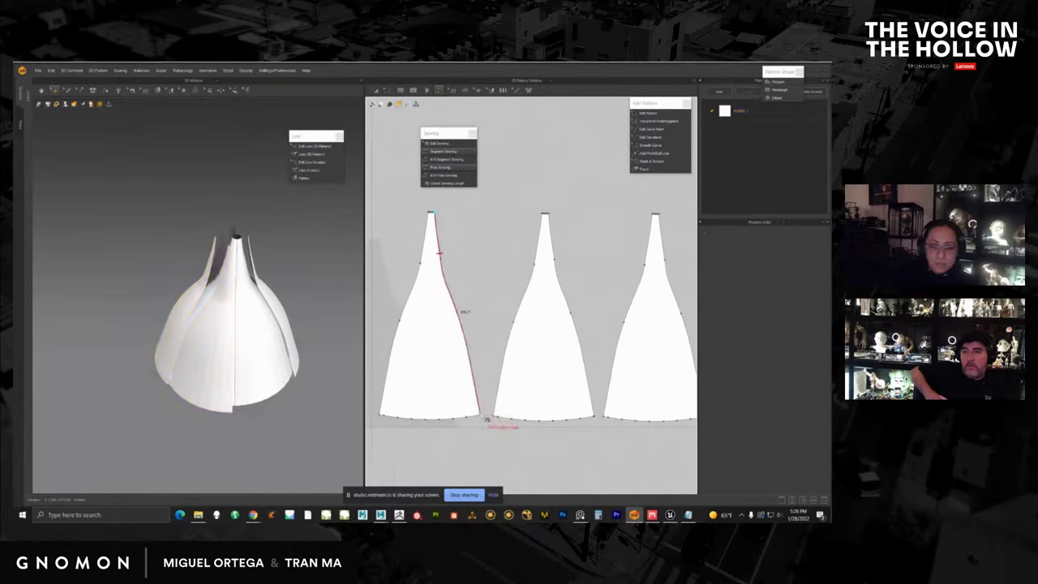
pyautogui.click(546, 217)
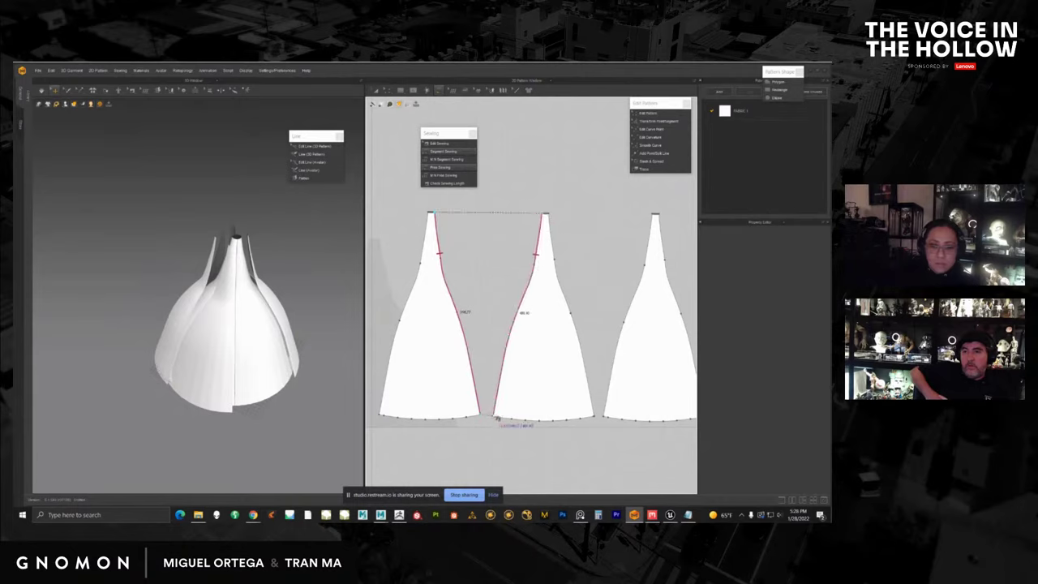
pyautogui.click(494, 416)
pyautogui.moveTo(632, 262); pyautogui.dragTo(524, 231, button='middle')
pyautogui.click(495, 203)
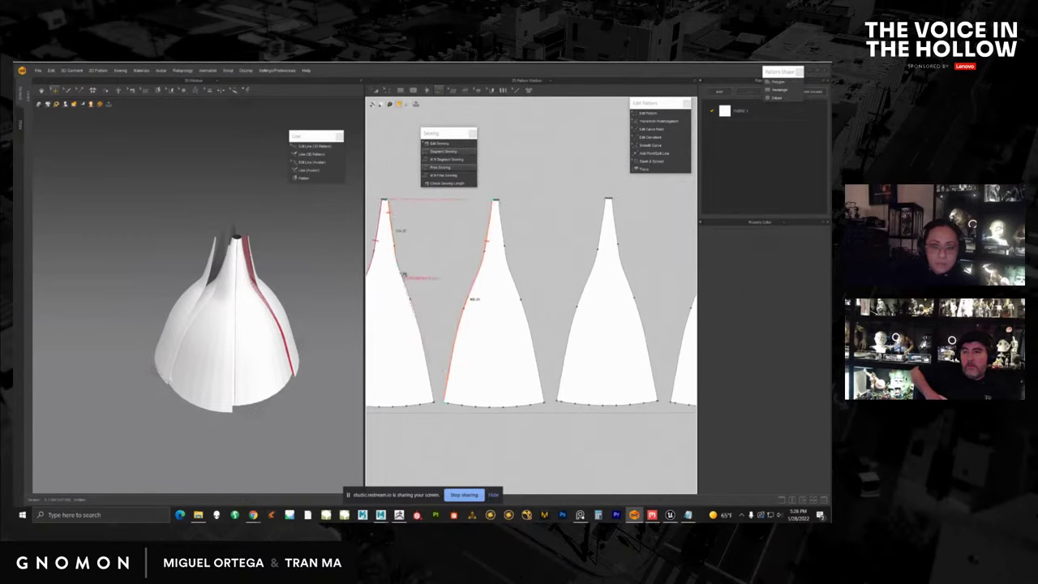
pyautogui.click(438, 405)
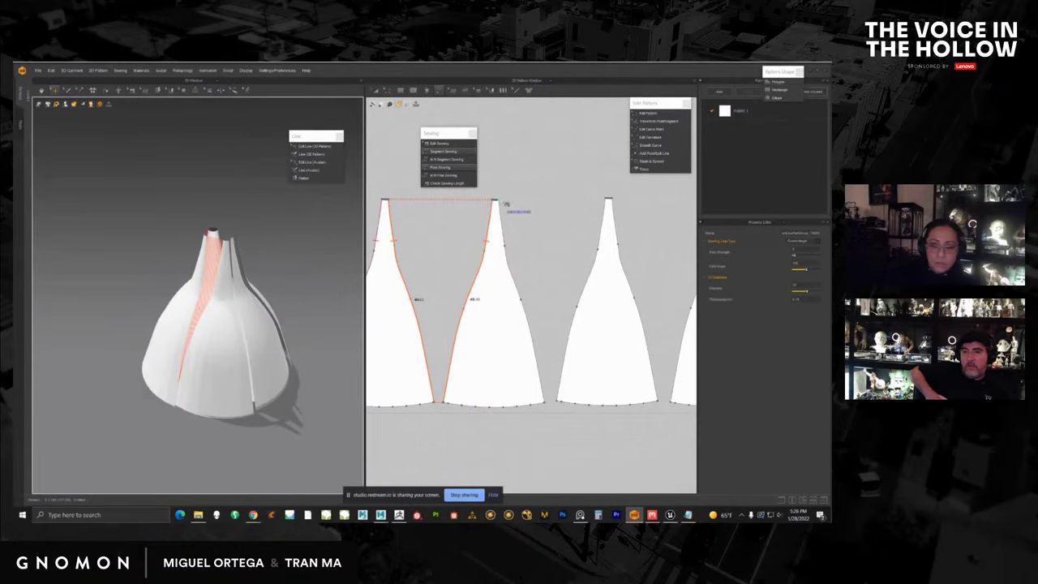
# Free-sew the third panel's side edge to the fourth panel, and the fourth panel's far edge to the fifth.
pyautogui.click(499, 203)
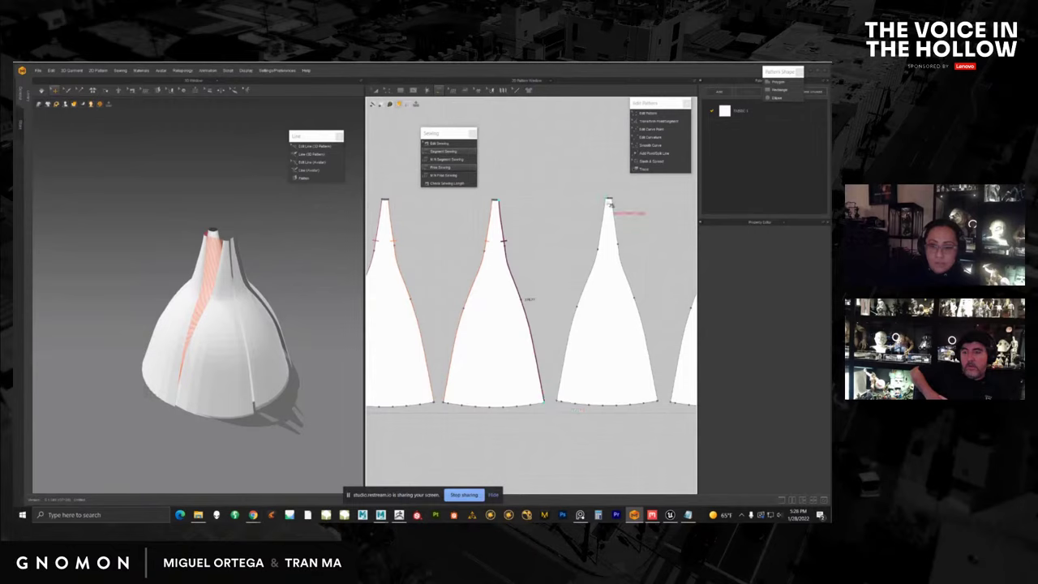
pyautogui.click(609, 201)
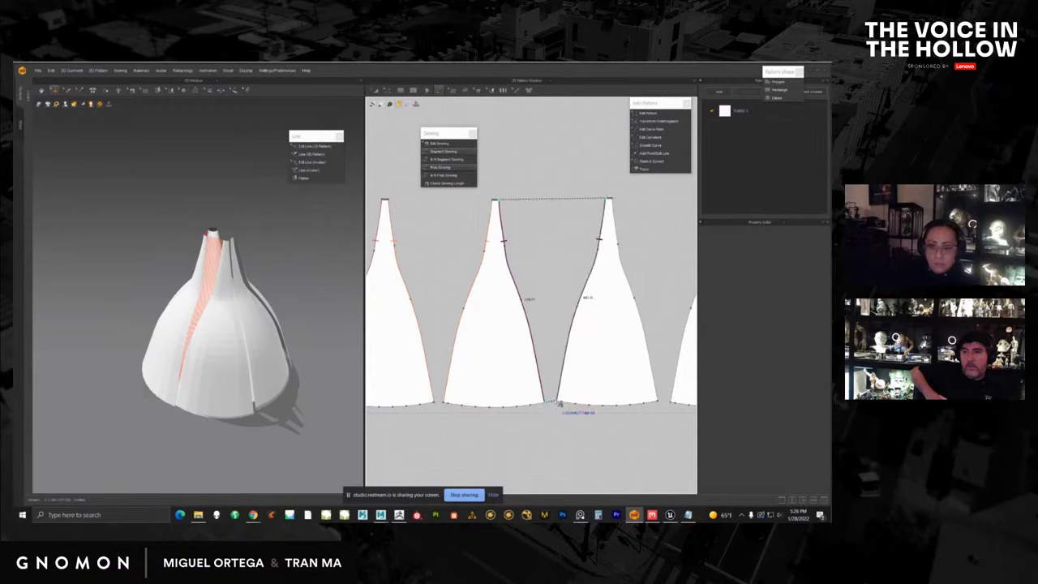
pyautogui.moveTo(614, 261); pyautogui.dragTo(542, 248, button='middle')
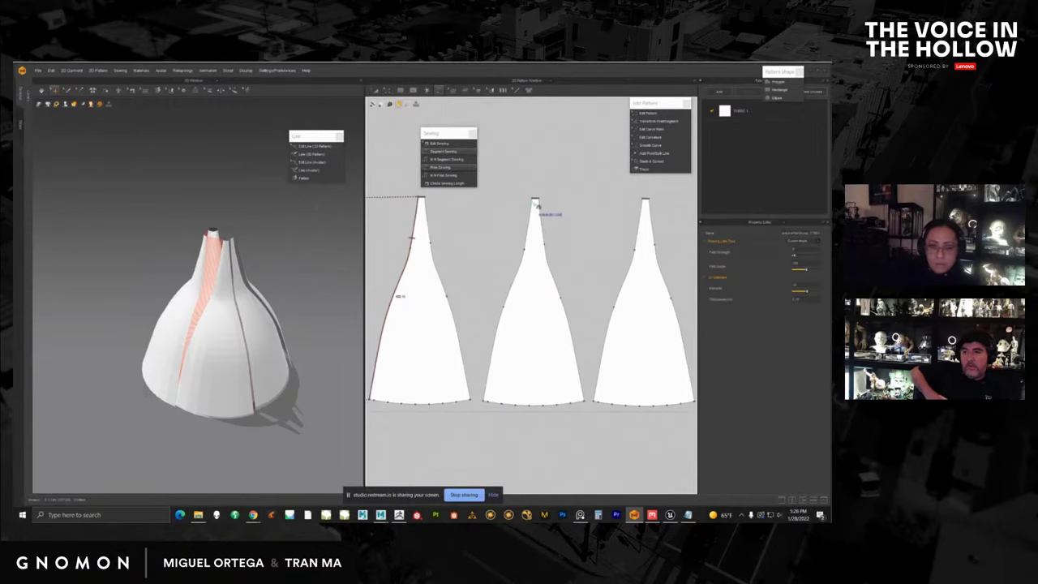
pyautogui.click(422, 202)
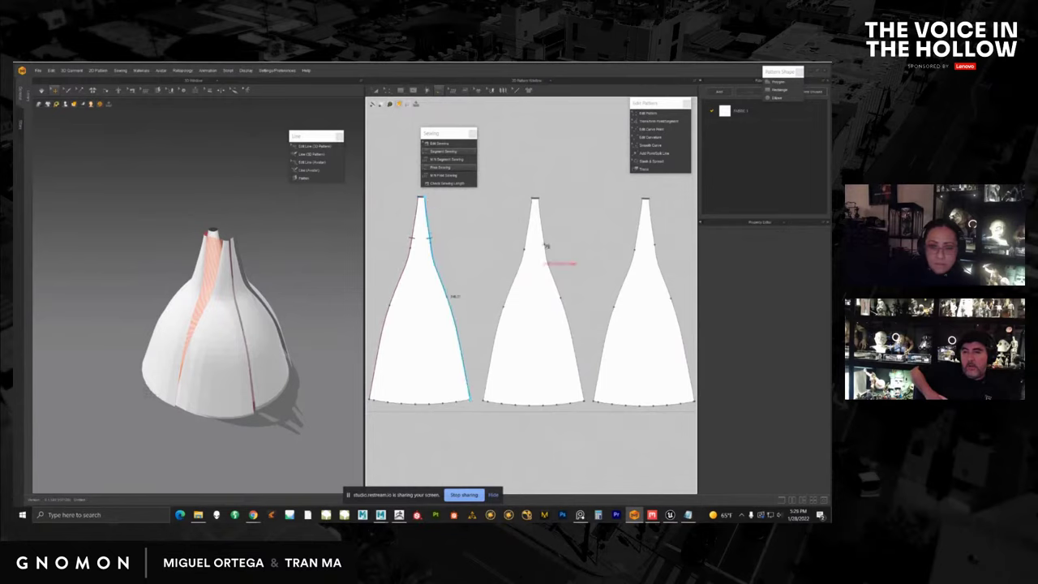
pyautogui.click(485, 397)
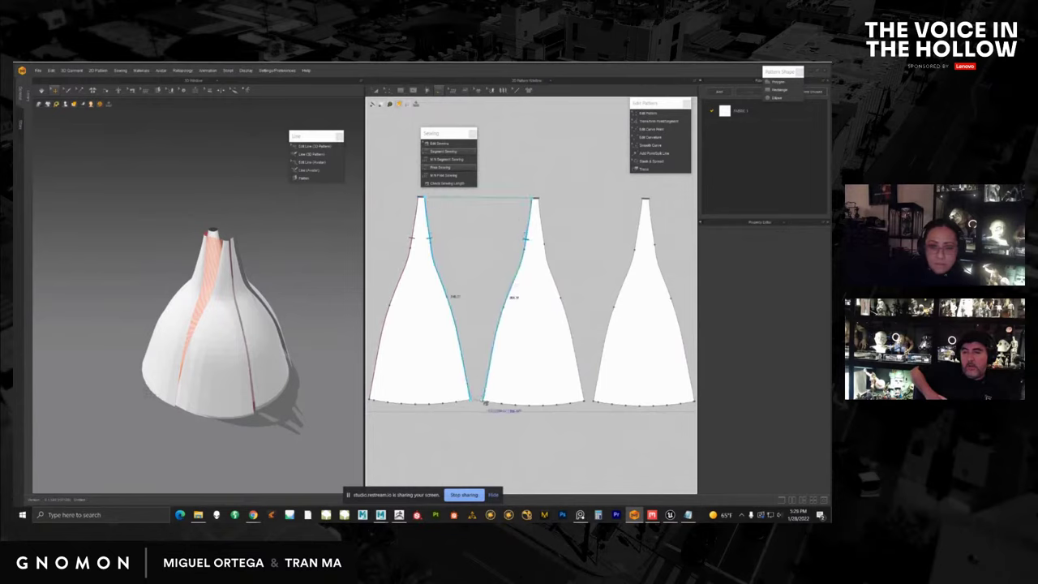
# Free-sew the adjoining side edges of the fifth and sixth panels from tip to base.
pyautogui.click(547, 205)
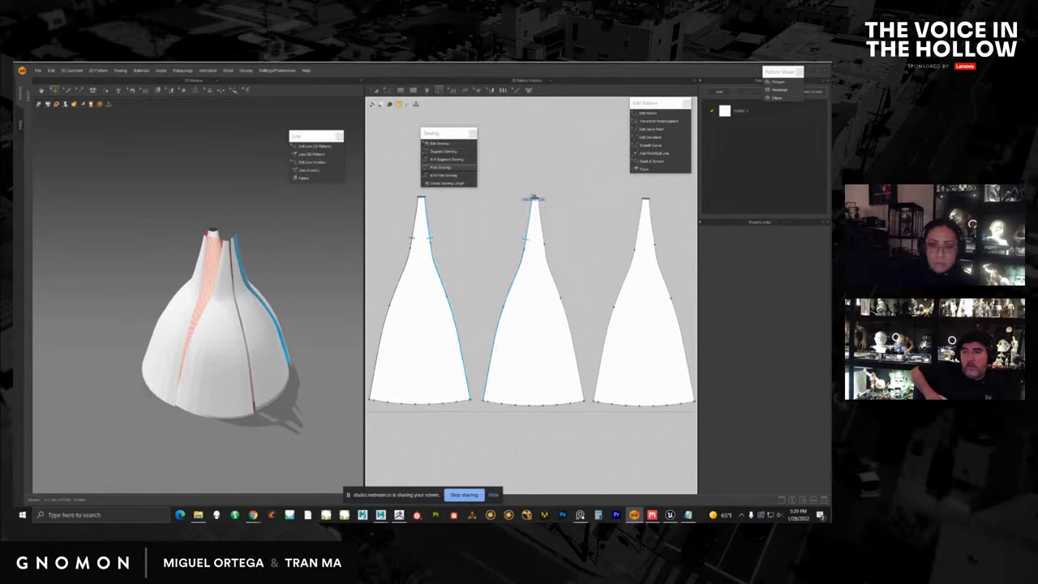
pyautogui.click(548, 242)
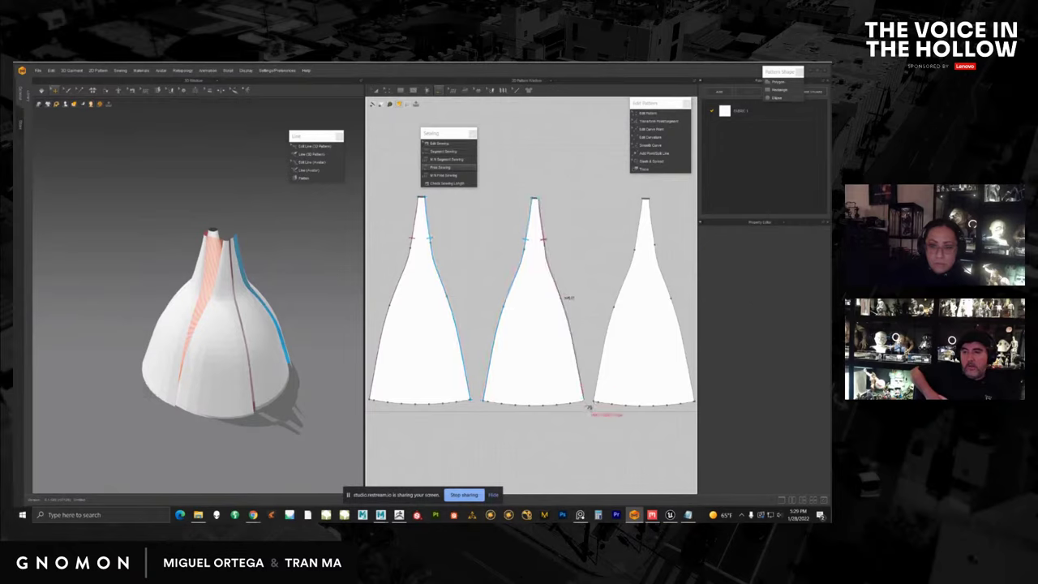
pyautogui.click(646, 202)
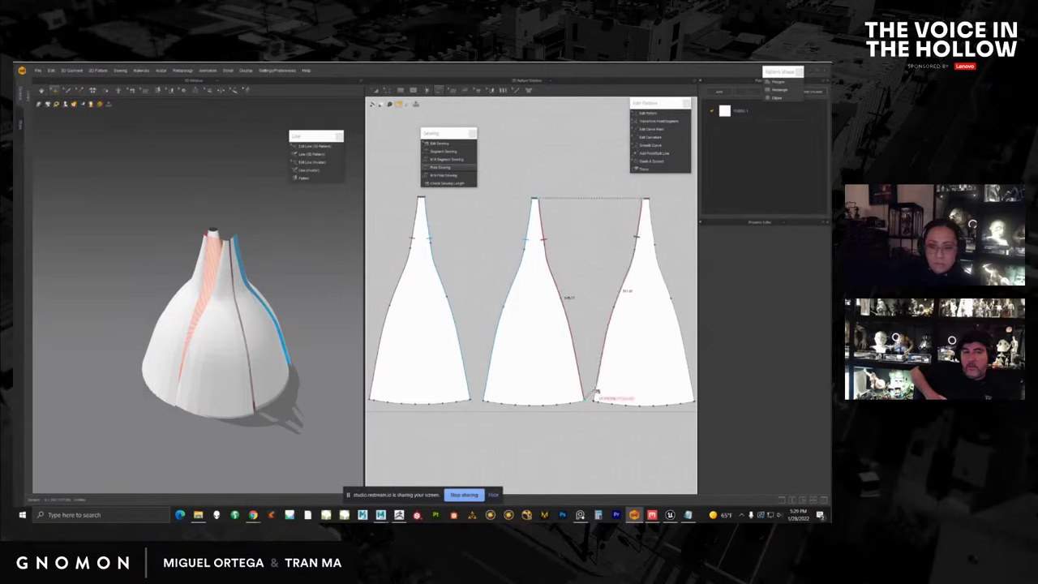
# Close the tent by free-sewing the sixth panel's outer edge to the first panel's outer edge.
pyautogui.moveTo(661, 278); pyautogui.dragTo(586, 293, button='middle')
pyautogui.click(575, 216)
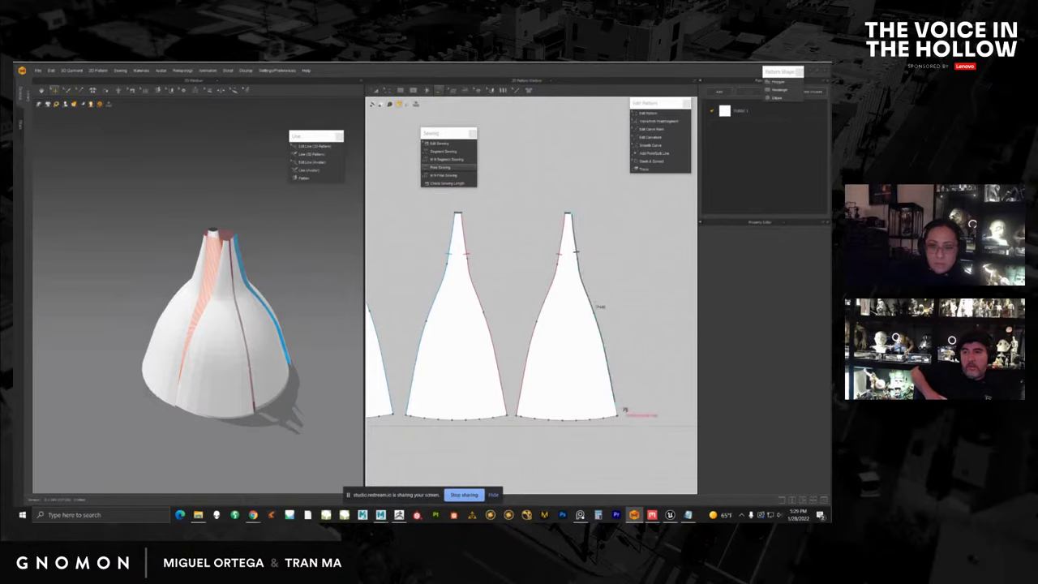
pyautogui.click(621, 420)
pyautogui.moveTo(494, 272); pyautogui.dragTo(710, 275, button='middle')
pyautogui.moveTo(437, 260); pyautogui.dragTo(620, 260, button='middle')
pyautogui.click(524, 218)
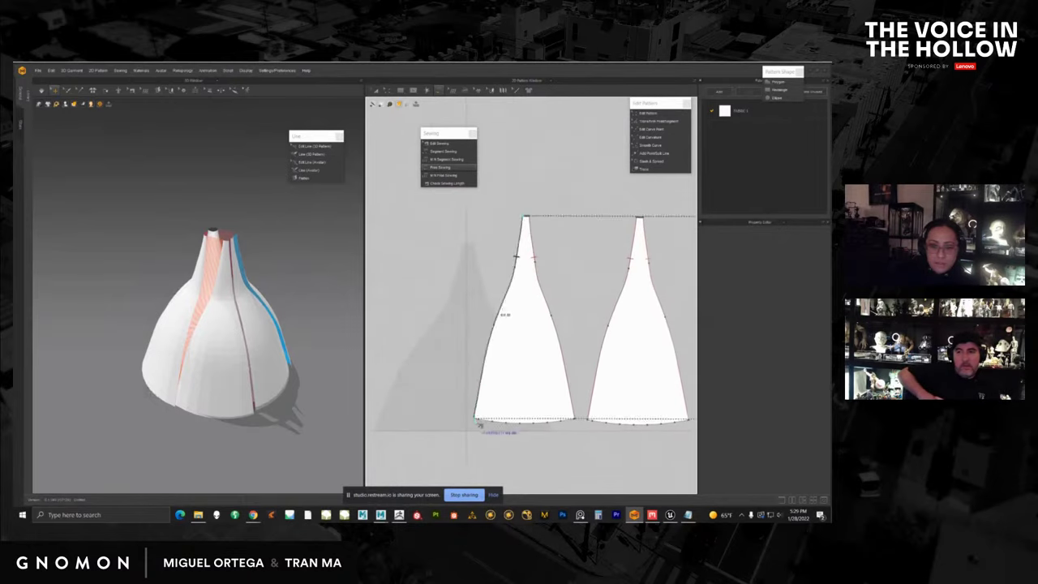
pyautogui.click(478, 419)
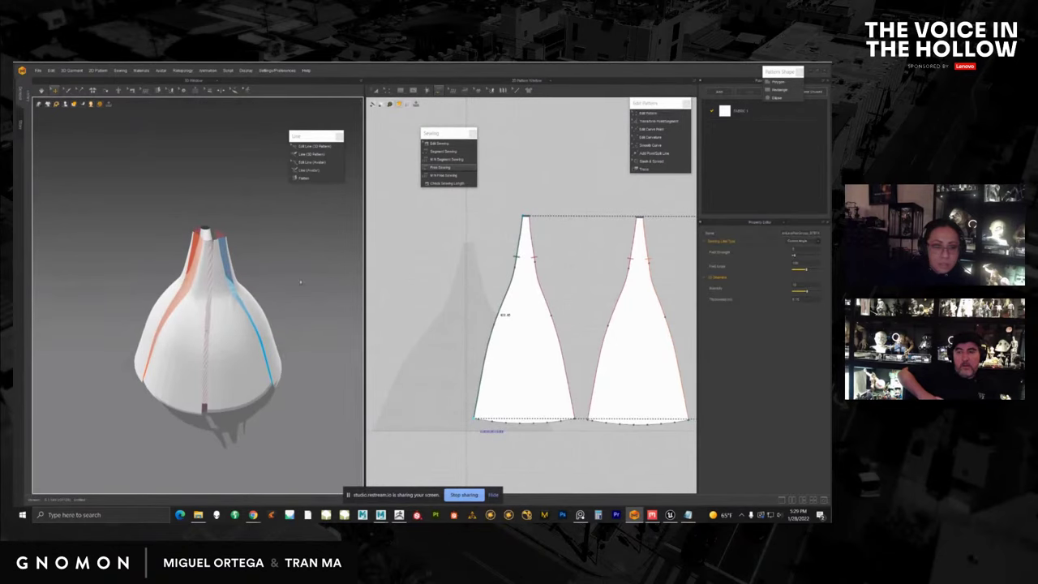
# Select all six tent panels and set their particle distance to 40.
pyautogui.click(376, 91)
pyautogui.scroll(-5, 531, 297)
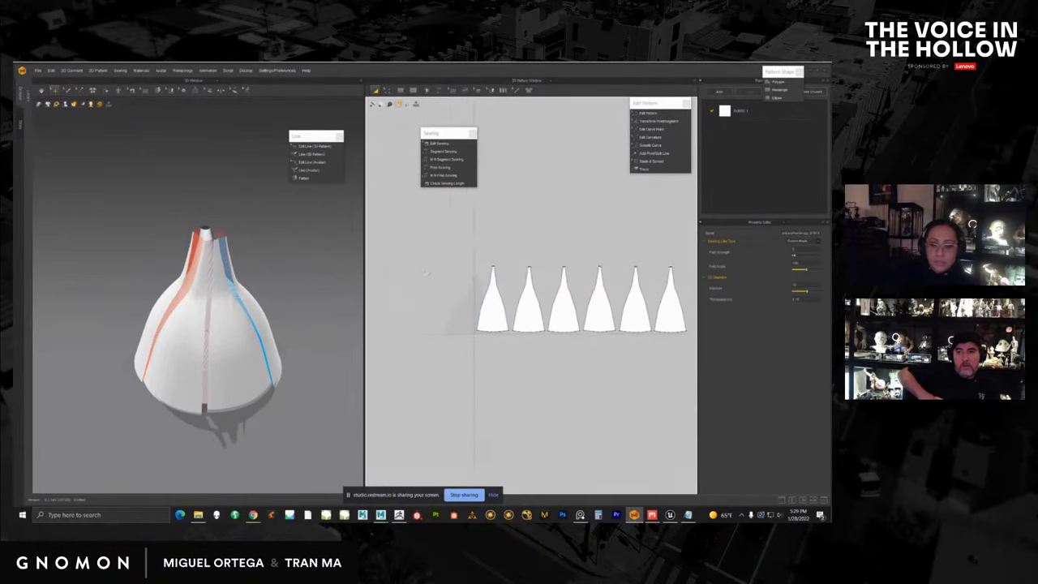
pyautogui.moveTo(522, 298); pyautogui.dragTo(497, 302, button='middle')
pyautogui.hotkey('ctrl', 'a')
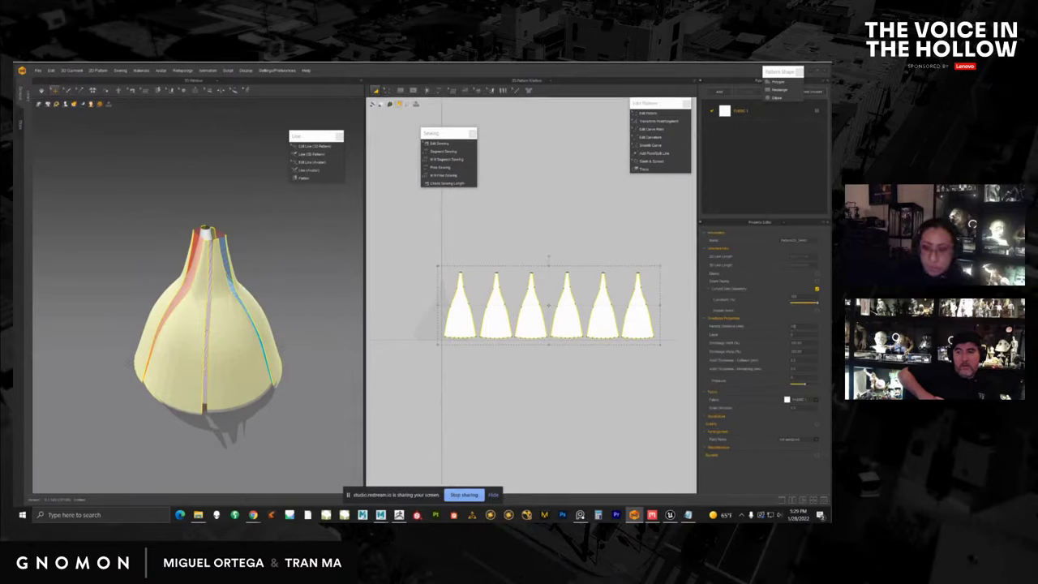
pyautogui.write('40')
pyautogui.press('Return')
# Simulate the cloth so the sewn panels pull together over the tent block.
pyautogui.scroll(3, 214, 283)
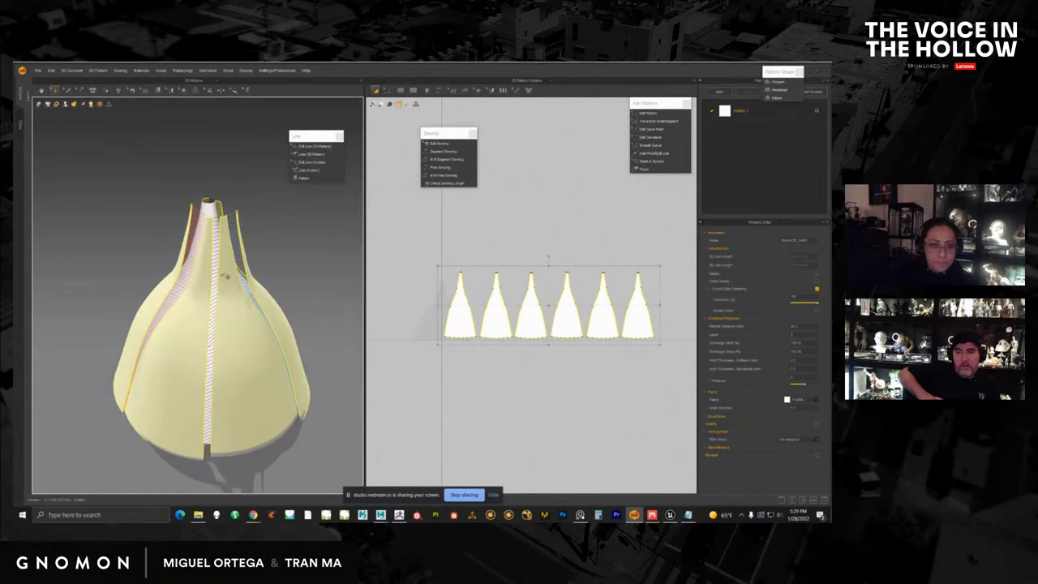
pyautogui.moveTo(226, 277); pyautogui.dragTo(225, 294, button='middle')
pyautogui.click(42, 92)
pyautogui.click(57, 112)
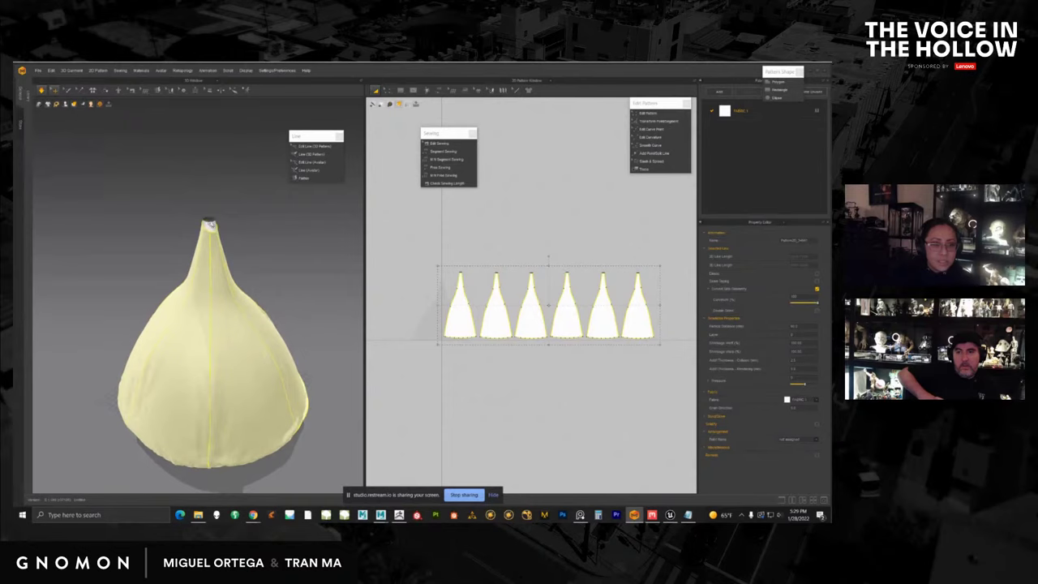
# Tug the cloth upward around the tent's neck during simulation, working from several angles to even out the top edge.
pyautogui.click(215, 238)
pyautogui.scroll(3, 219, 223)
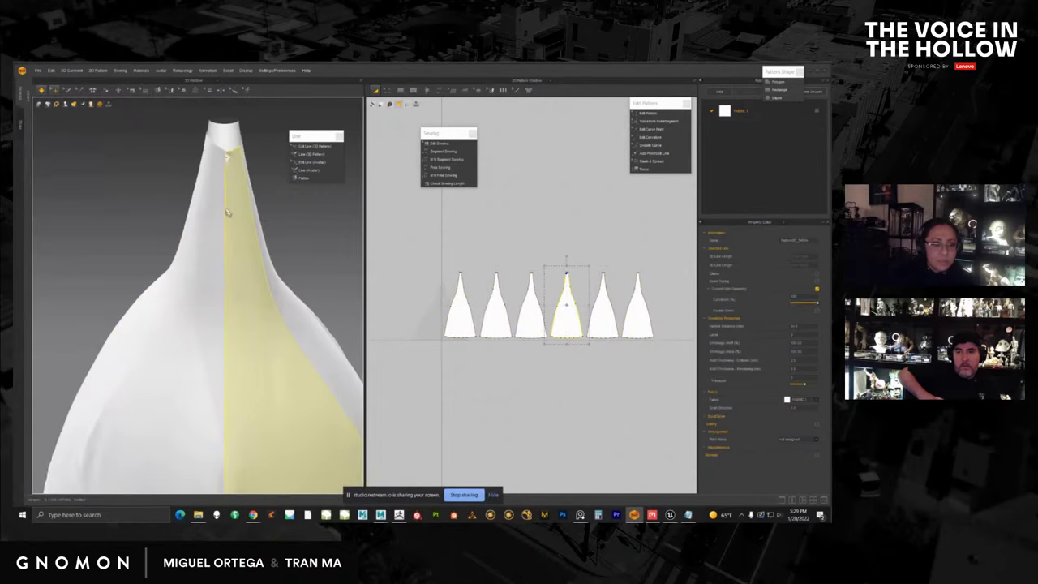
pyautogui.moveTo(209, 154); pyautogui.dragTo(213, 188)
pyautogui.moveTo(213, 190); pyautogui.dragTo(165, 169, button='right')
pyautogui.moveTo(217, 205); pyautogui.dragTo(198, 160)
pyautogui.moveTo(197, 160); pyautogui.dragTo(261, 237, button='right')
pyautogui.moveTo(218, 211); pyautogui.dragTo(230, 101)
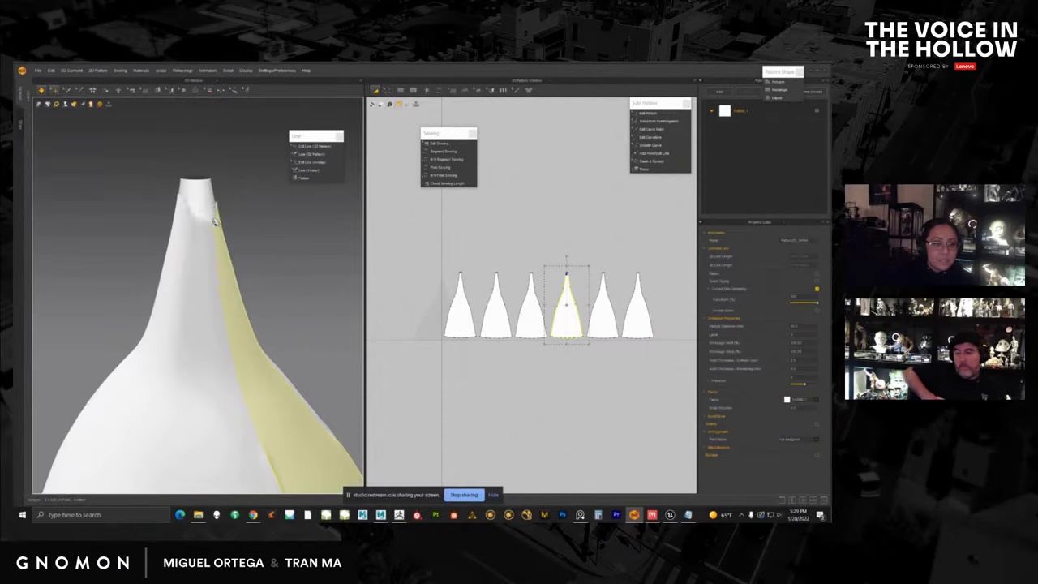
pyautogui.moveTo(216, 222); pyautogui.dragTo(271, 125)
pyautogui.click(227, 183)
pyautogui.moveTo(215, 193); pyautogui.dragTo(221, 127)
pyautogui.moveTo(179, 193); pyautogui.dragTo(211, 223, button='middle')
pyautogui.moveTo(183, 203); pyautogui.dragTo(197, 205, button='right')
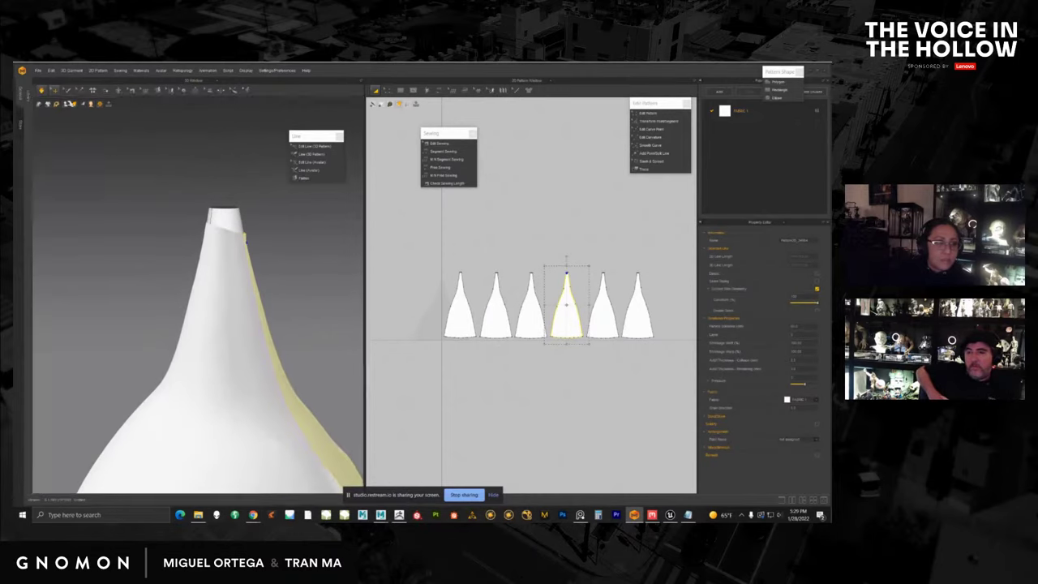
# Stop pulling the cloth and detach the Select Mesh/Pin tools over the 3D view.
pyautogui.click(80, 99)
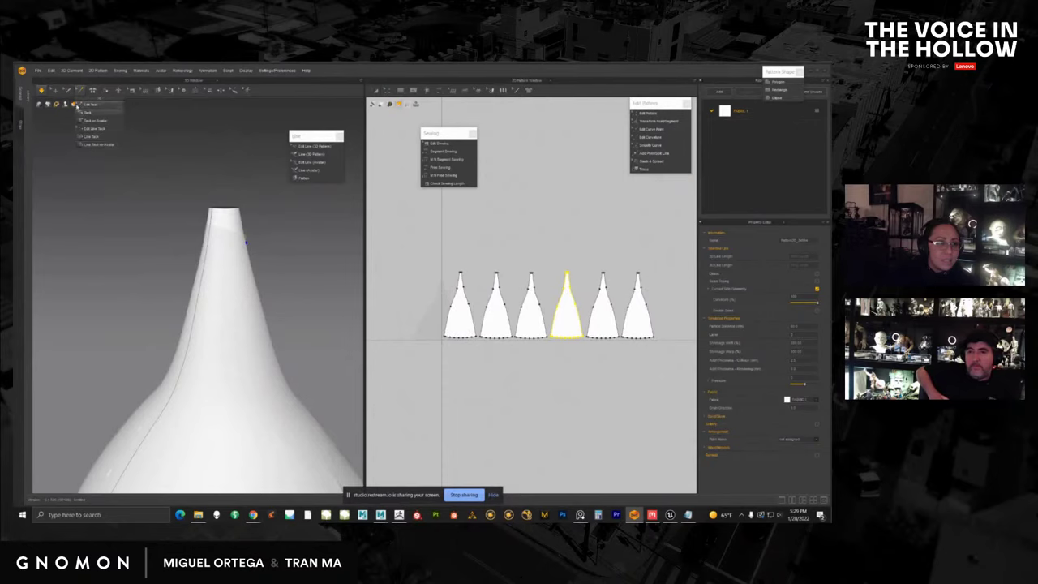
pyautogui.click(67, 91)
pyautogui.click(81, 99)
pyautogui.moveTo(83, 101); pyautogui.dragTo(104, 150)
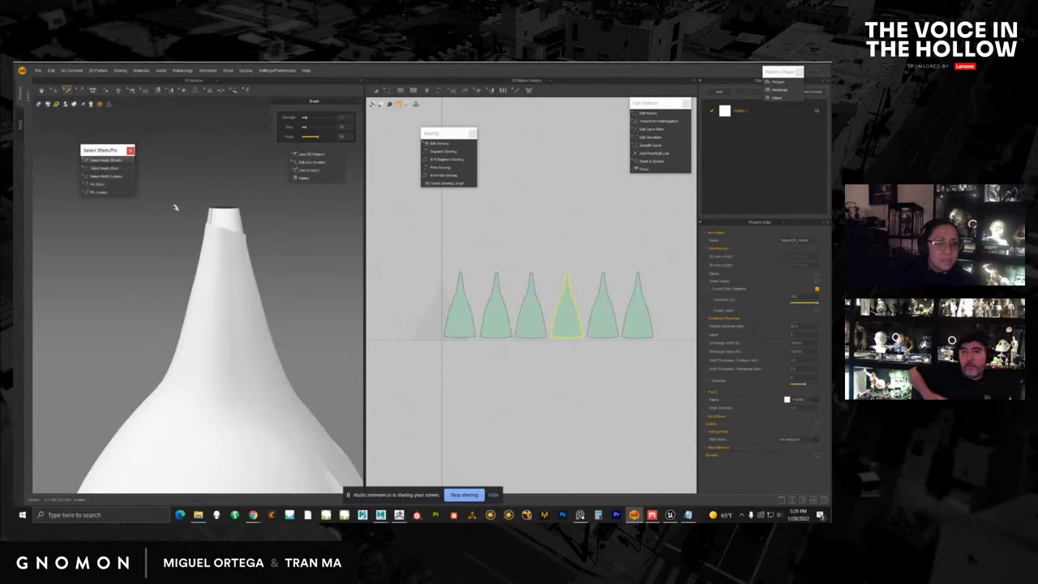
# Pin the narrow top of the cone across all six panels with the box pin tool.
pyautogui.click(97, 184)
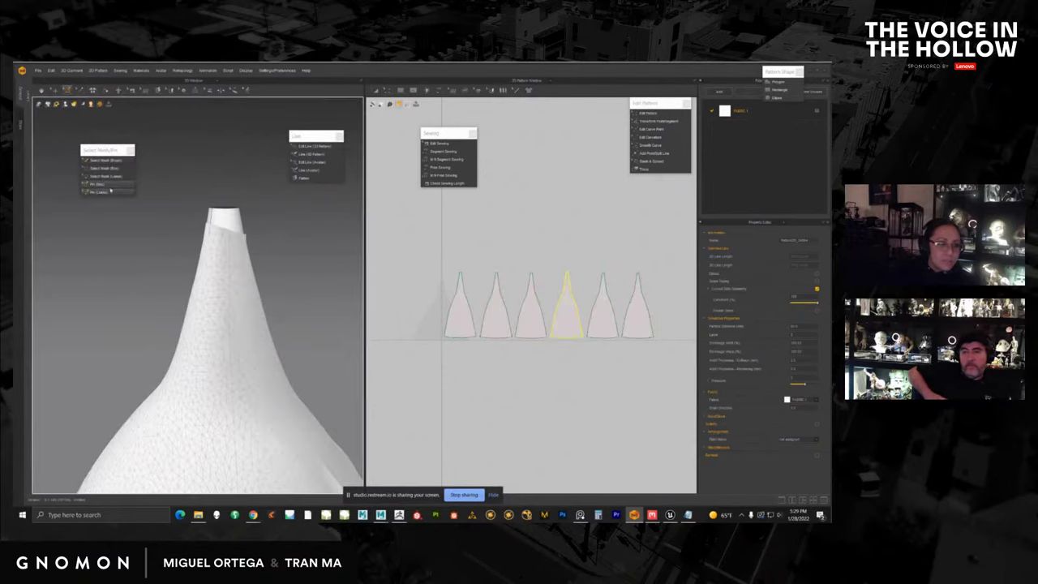
pyautogui.moveTo(186, 198); pyautogui.dragTo(289, 254)
pyautogui.moveTo(288, 254); pyautogui.dragTo(137, 247, button='right')
pyautogui.moveTo(221, 204); pyautogui.dragTo(289, 254)
pyautogui.scroll(-2, 244, 358)
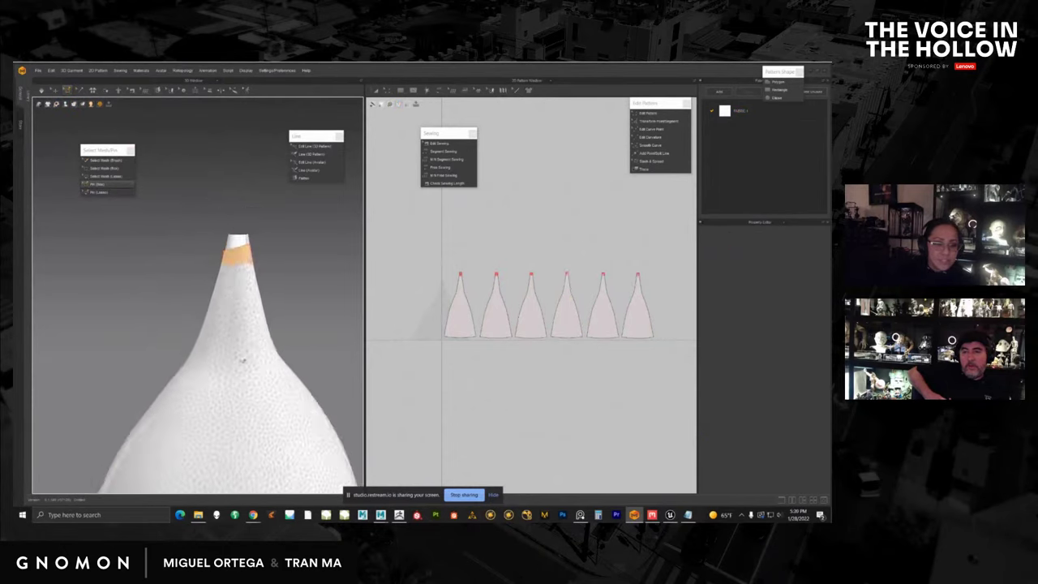
pyautogui.click(99, 160)
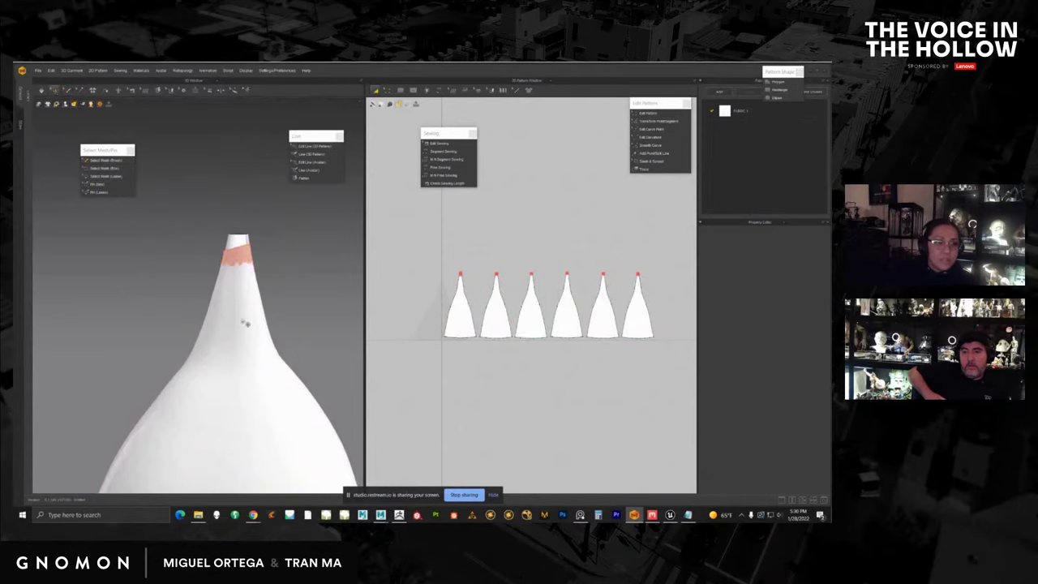
# Run the simulation and pull the hem of the panels outward around the cone, then stop the simulation.
pyautogui.scroll(-5, 241, 320)
pyautogui.moveTo(281, 262); pyautogui.dragTo(262, 287, button='right')
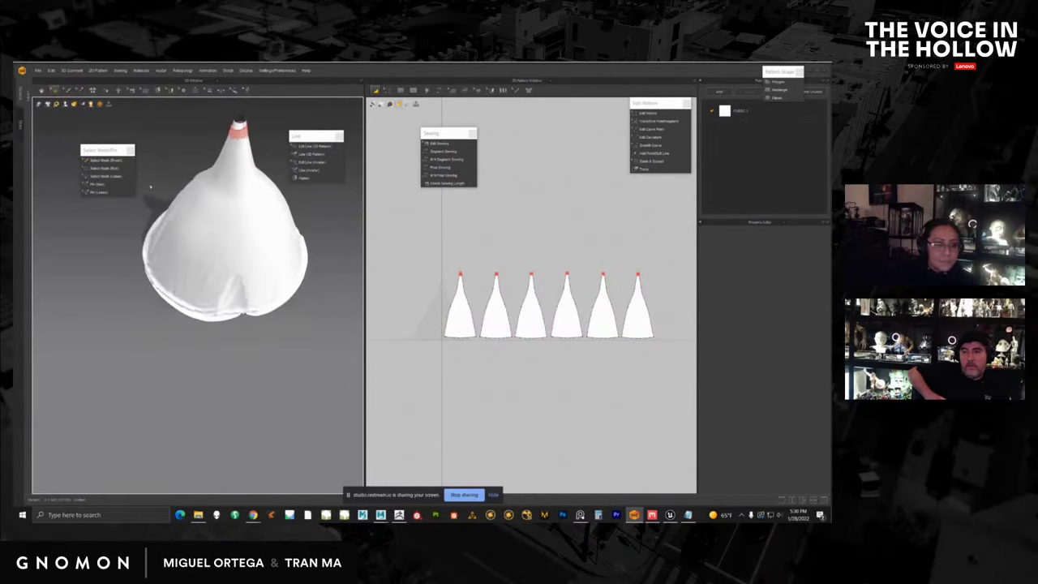
pyautogui.click(41, 91)
pyautogui.click(232, 320)
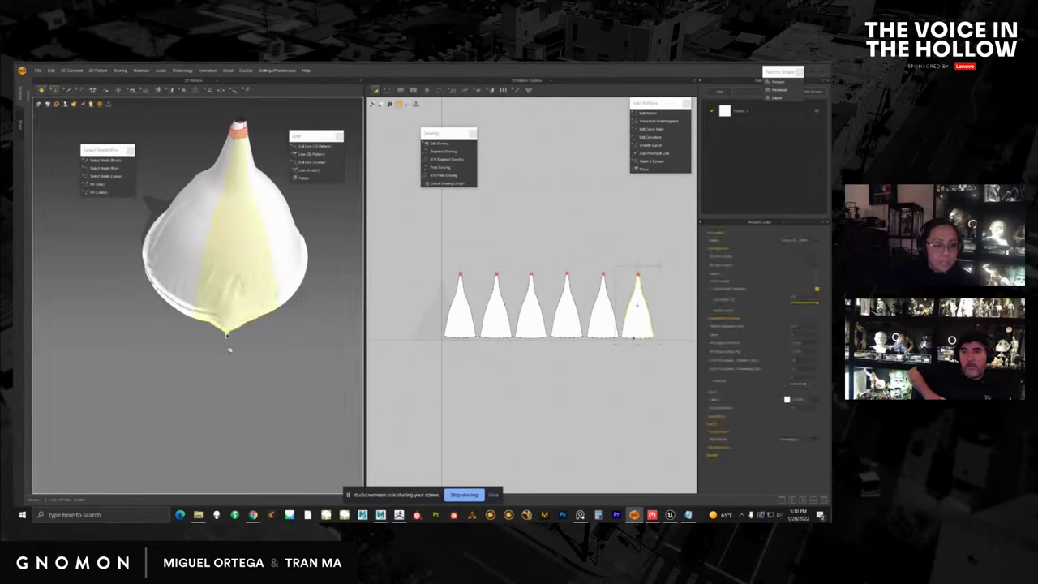
pyautogui.moveTo(239, 292); pyautogui.dragTo(130, 331, button='right')
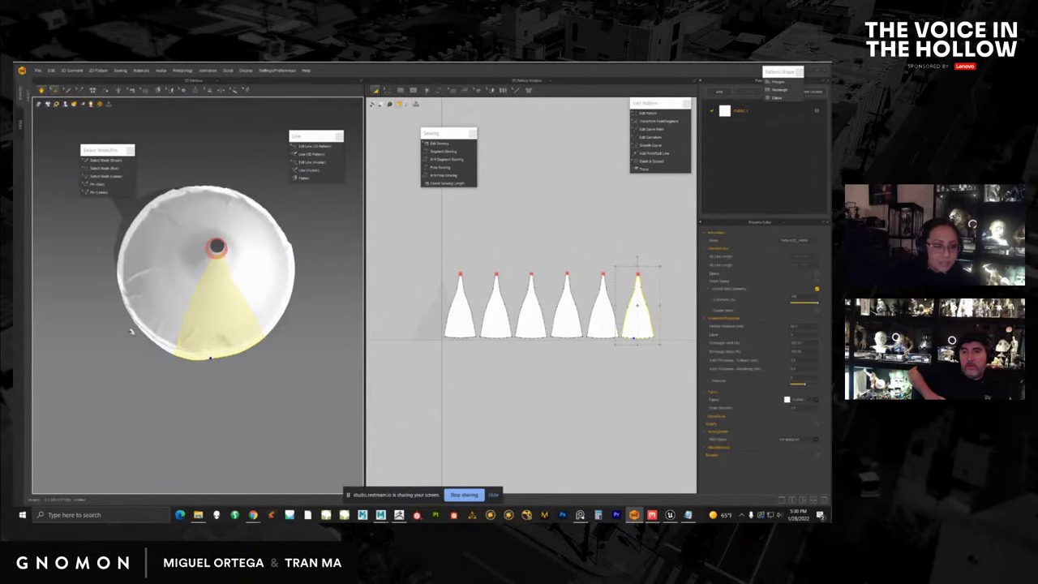
pyautogui.moveTo(136, 318); pyautogui.dragTo(109, 335)
pyautogui.moveTo(123, 284); pyautogui.dragTo(75, 279)
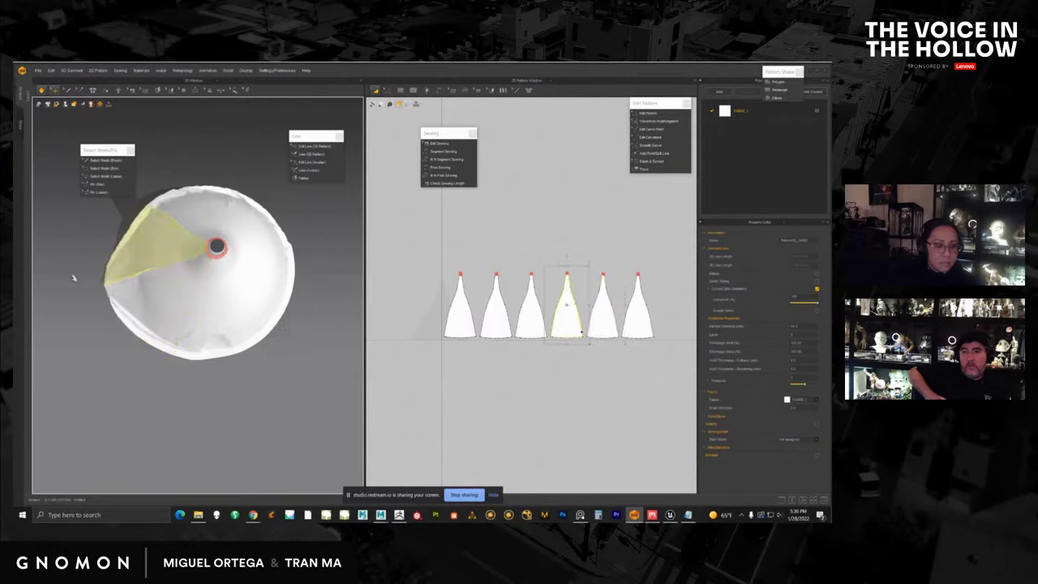
pyautogui.moveTo(135, 229); pyautogui.dragTo(118, 210)
pyautogui.moveTo(203, 187); pyautogui.dragTo(209, 159)
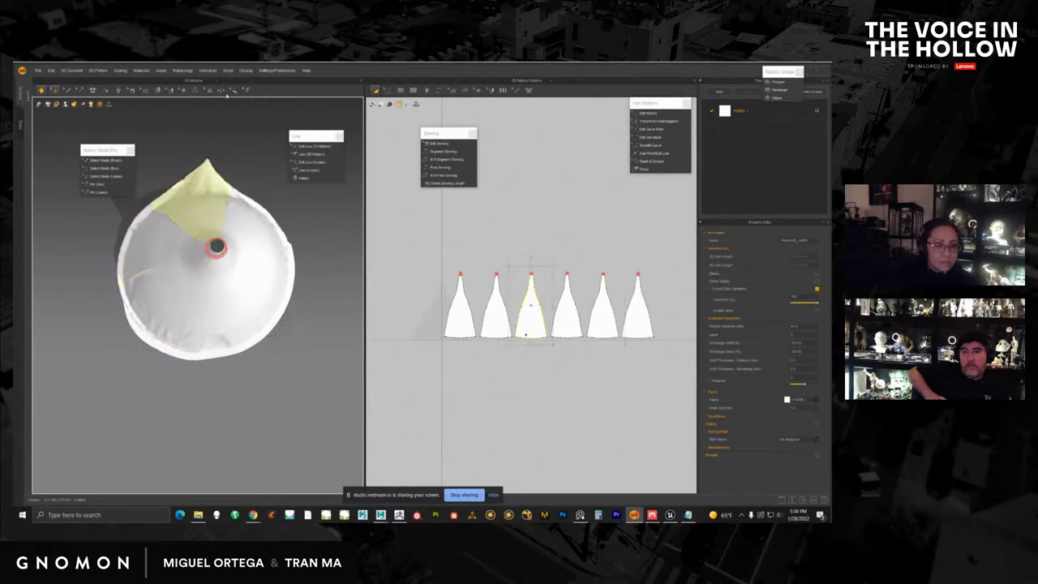
pyautogui.moveTo(280, 228); pyautogui.dragTo(357, 173)
pyautogui.moveTo(291, 264); pyautogui.dragTo(303, 274)
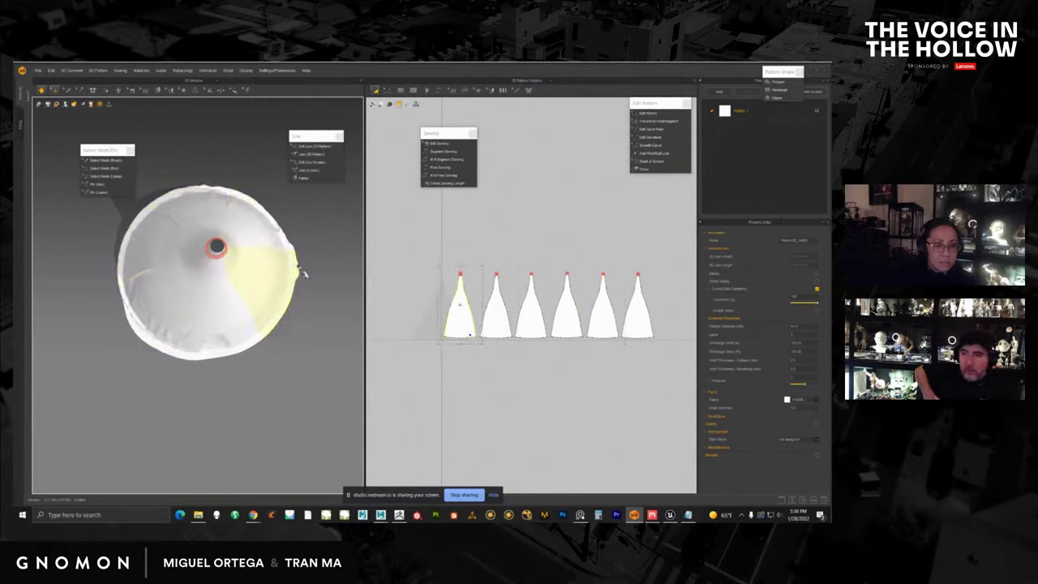
pyautogui.press('space')
# Examine the cloth's hem up close and compare it with the red tent in the Unreal Engine scene.
pyautogui.moveTo(256, 336); pyautogui.dragTo(238, 293, button='right')
pyautogui.scroll(4, 239, 300)
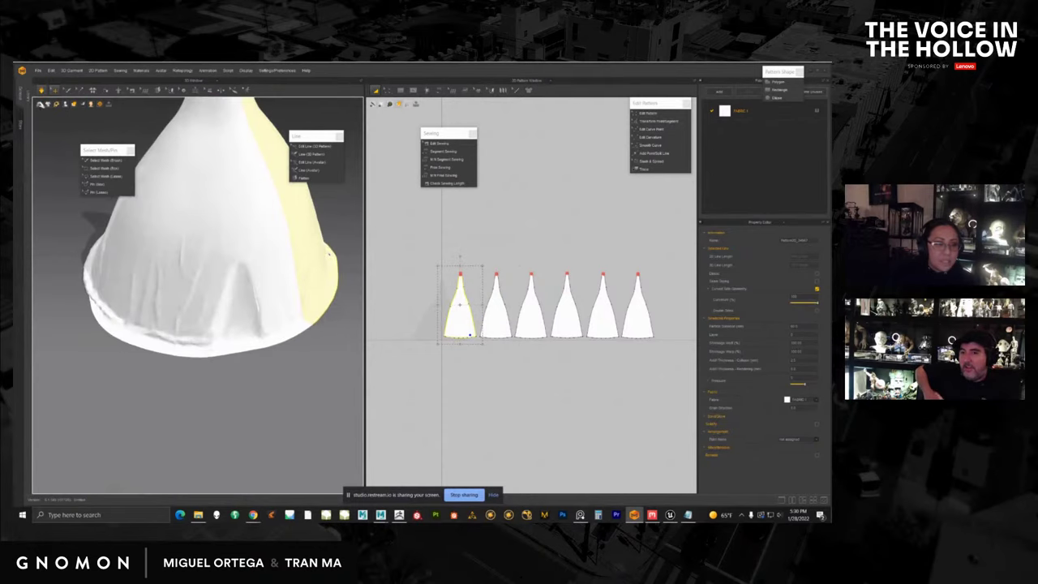
pyautogui.moveTo(213, 331); pyautogui.dragTo(167, 270, button='middle')
pyautogui.moveTo(167, 271)
pyautogui.mouseDown(button='right')
pyautogui.moveTo(157, 308)
pyautogui.moveTo(166, 276)
pyautogui.mouseUp(button='right')
pyautogui.scroll(3, 252, 305)
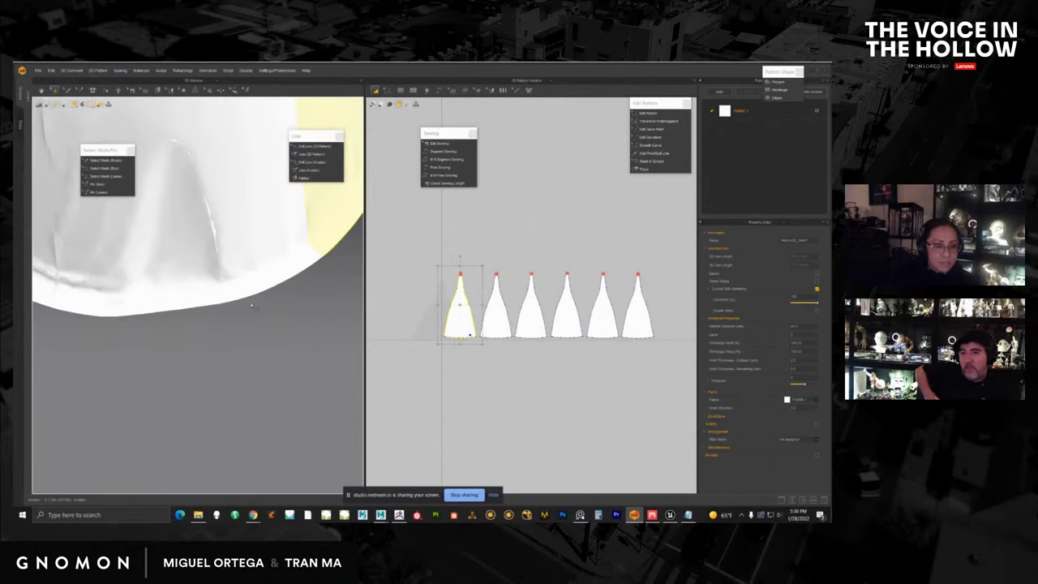
pyautogui.scroll(-4, 251, 306)
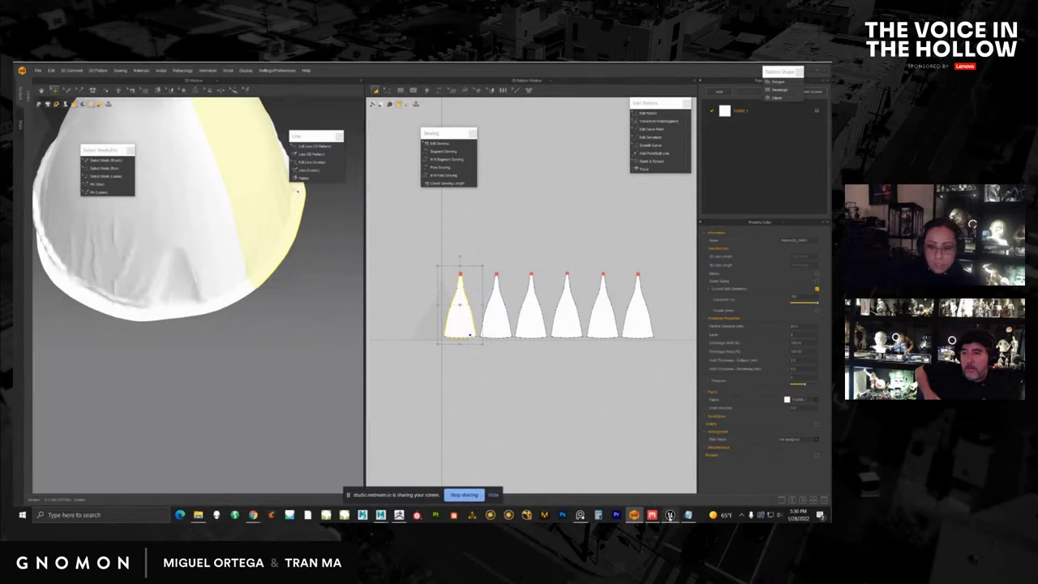
pyautogui.click(670, 514)
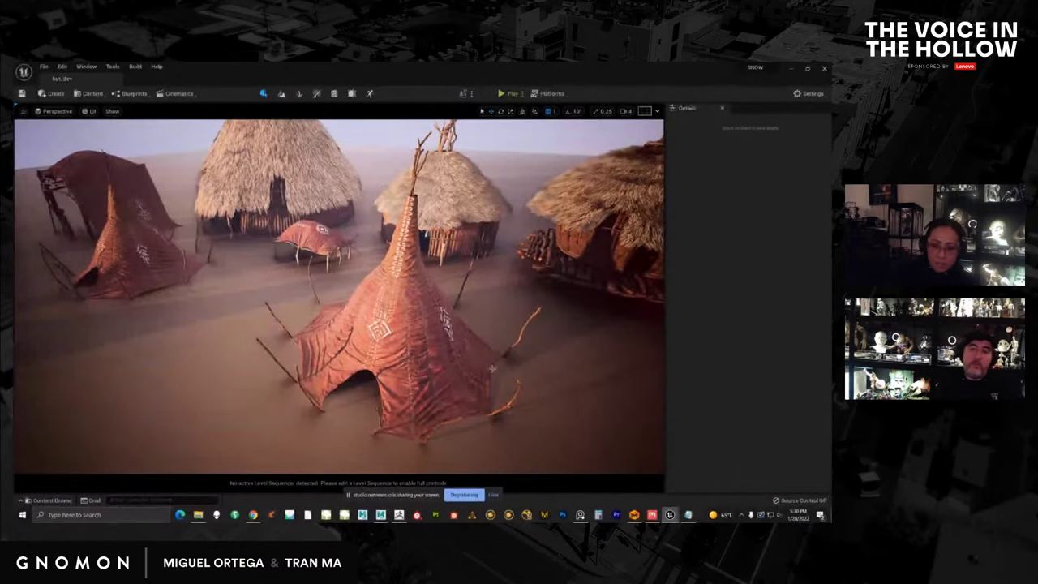
pyautogui.click(792, 70)
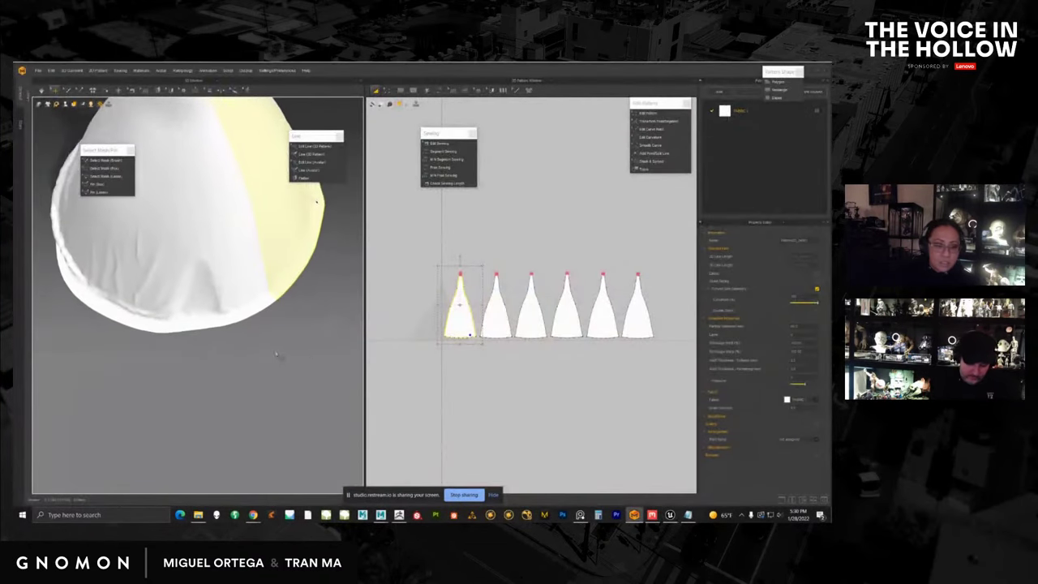
# Stop the simulation and pin the cloth at the seam ends around its hem.
pyautogui.scroll(3, 255, 323)
pyautogui.moveTo(255, 323); pyautogui.dragTo(253, 289, button='middle')
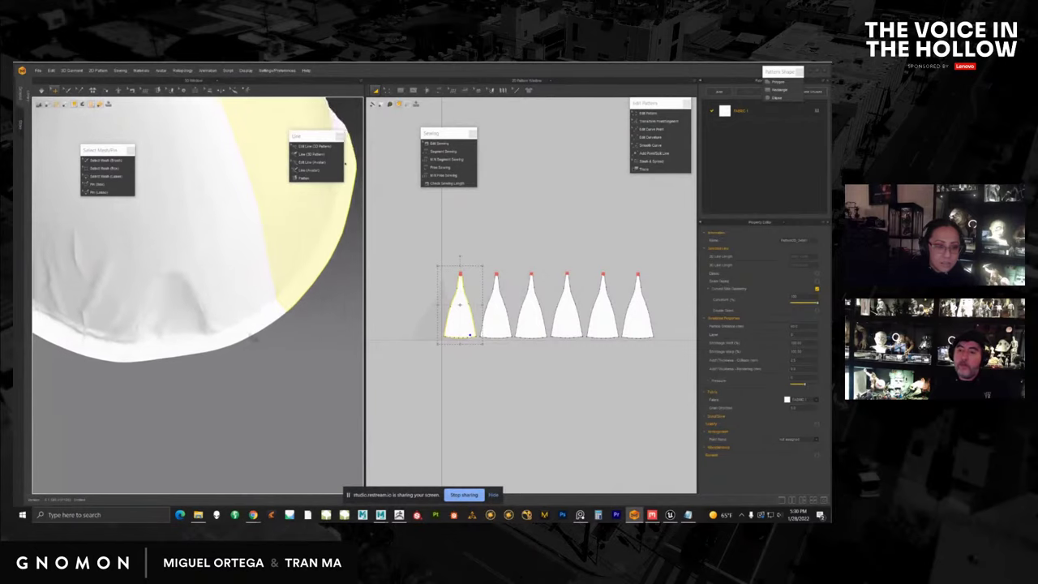
pyautogui.click(42, 90)
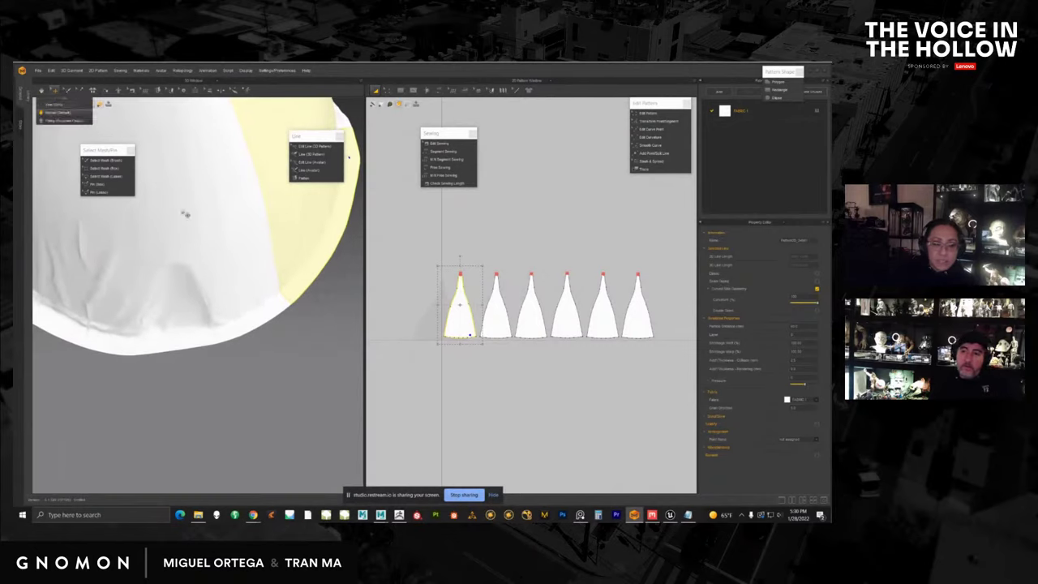
pyautogui.moveTo(186, 216); pyautogui.dragTo(264, 330, button='right')
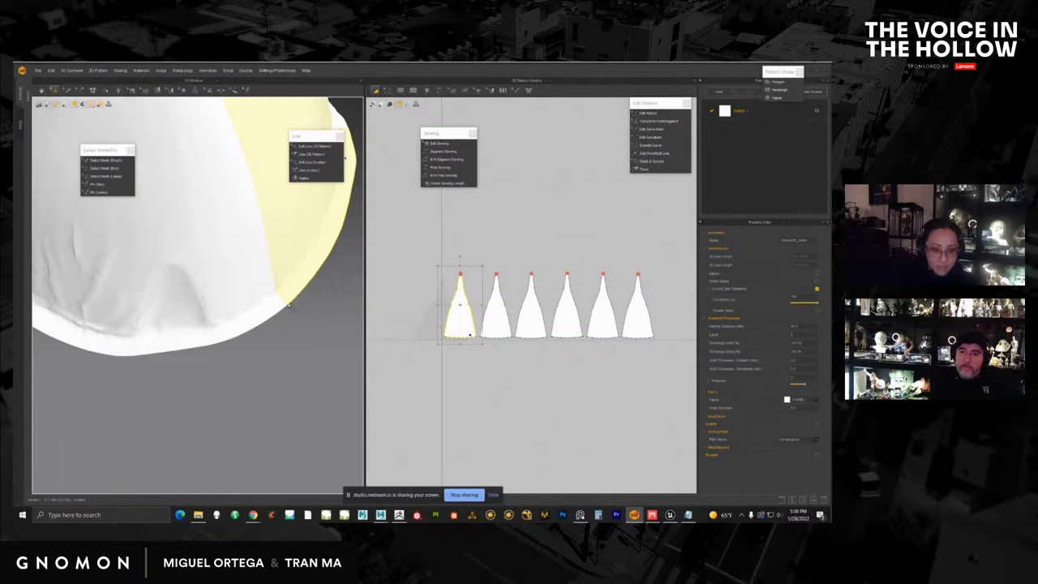
pyautogui.click(291, 305)
pyautogui.moveTo(291, 306); pyautogui.dragTo(280, 346, button='right')
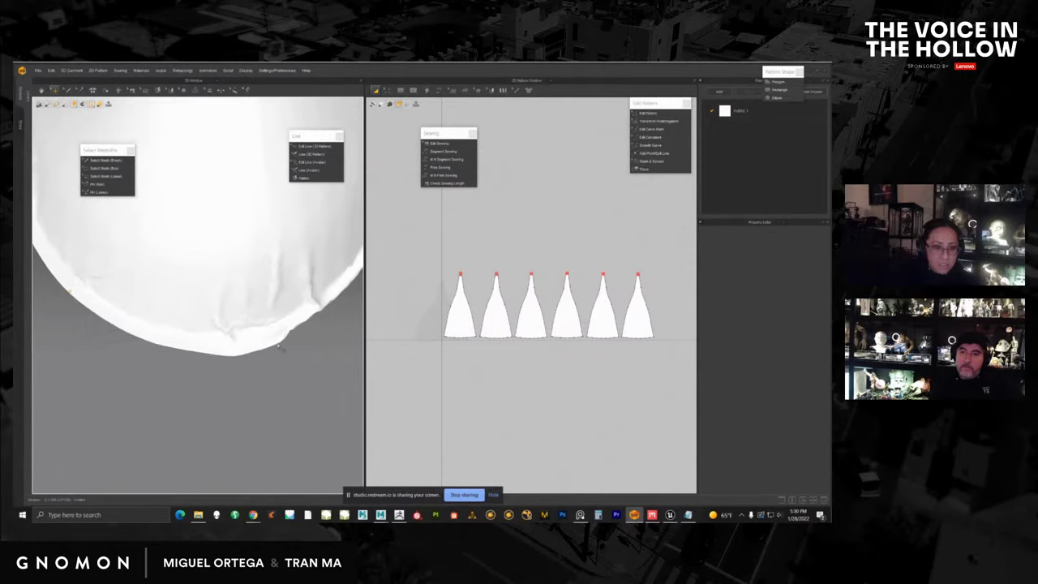
pyautogui.moveTo(70, 291); pyautogui.dragTo(195, 367, button='right')
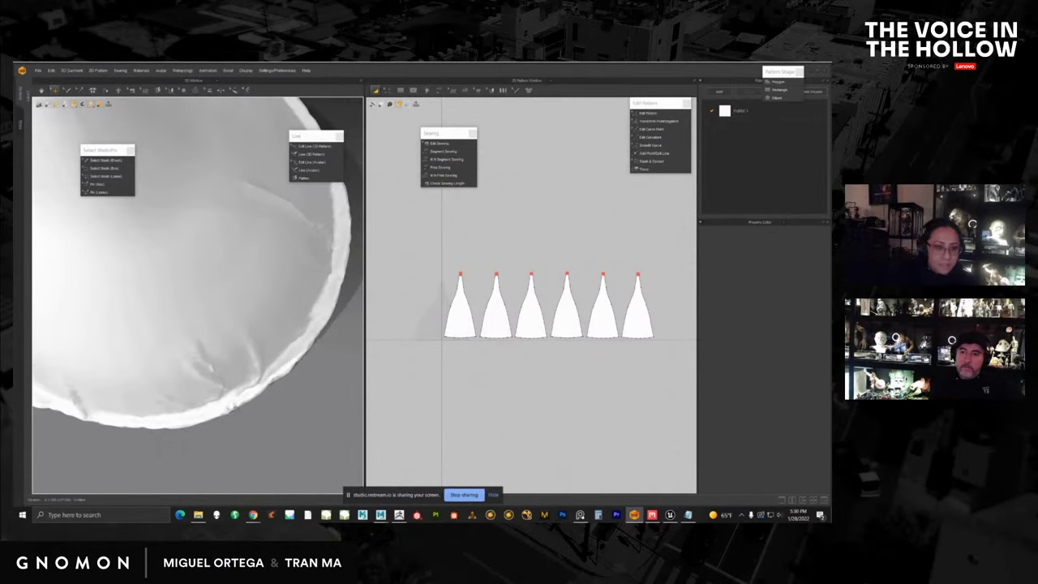
pyautogui.moveTo(295, 344); pyautogui.dragTo(164, 348, button='right')
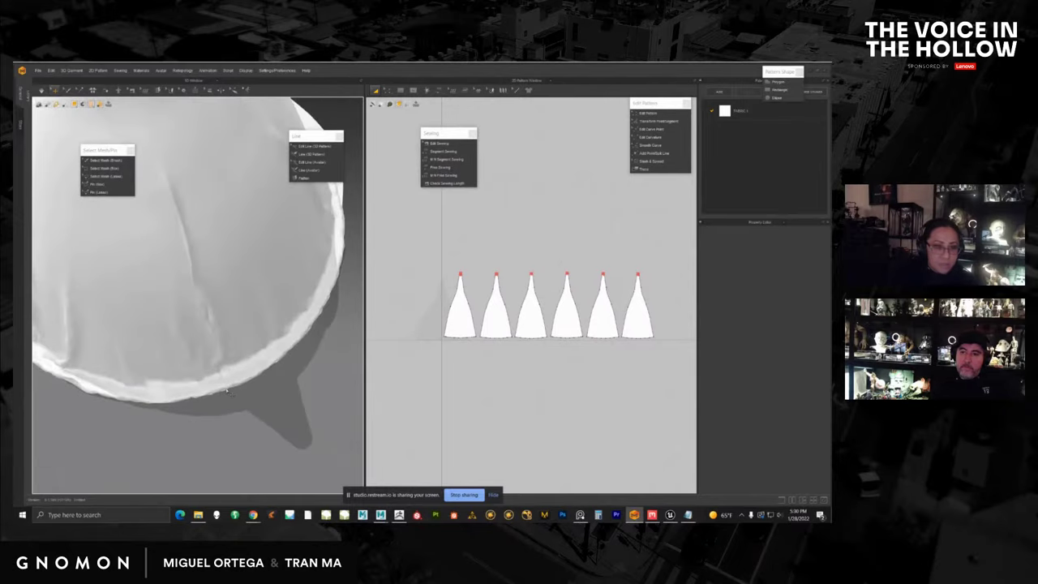
pyautogui.moveTo(227, 391); pyautogui.dragTo(281, 367, button='right')
# Move the first hem pins outward from the base to form stretched corner points.
pyautogui.moveTo(171, 398); pyautogui.dragTo(192, 412, button='right')
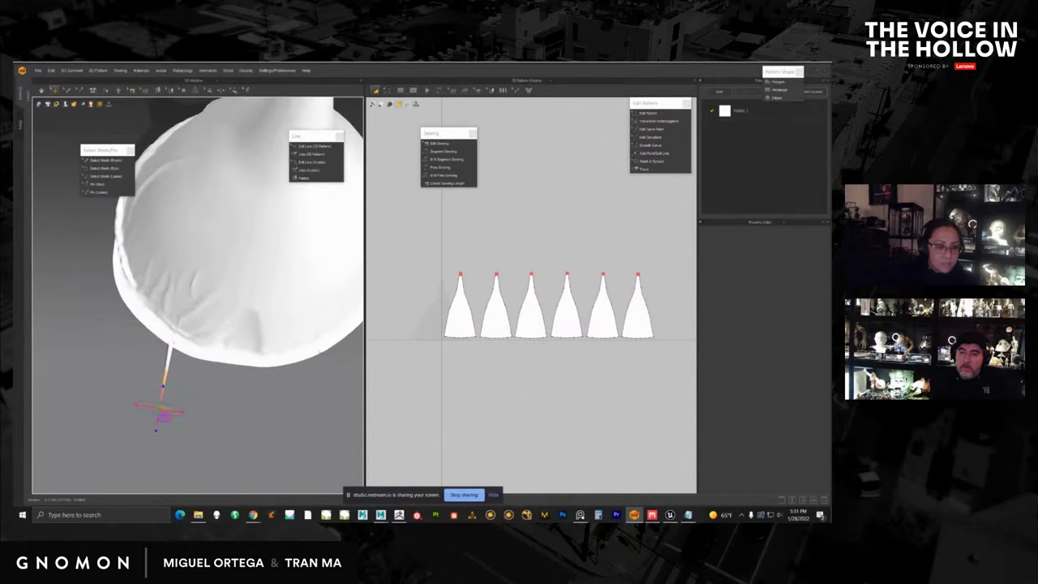
pyautogui.moveTo(283, 351); pyautogui.dragTo(199, 359, button='right')
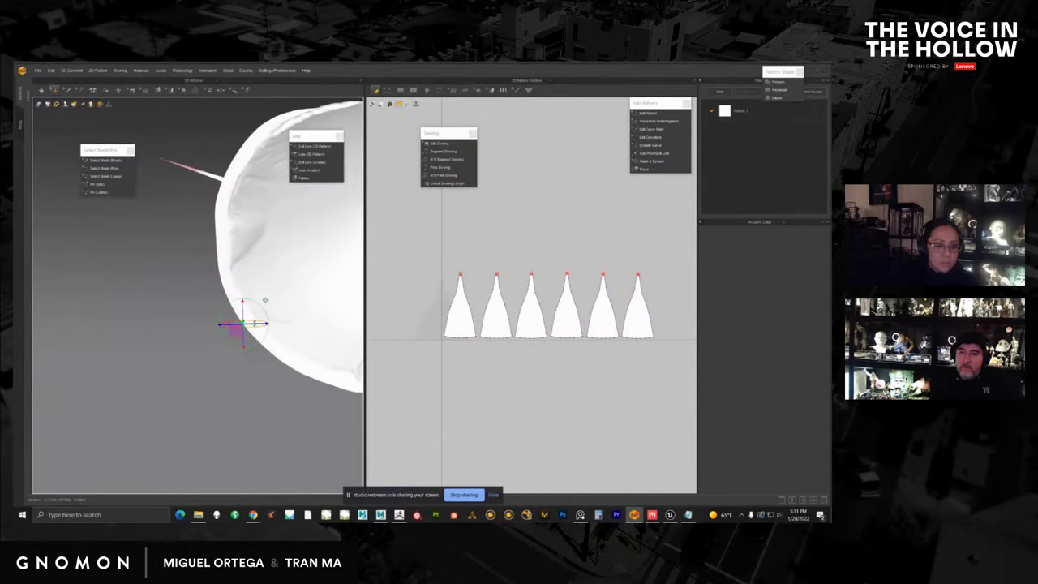
pyautogui.moveTo(266, 323); pyautogui.dragTo(203, 326)
pyautogui.moveTo(204, 326); pyautogui.dragTo(261, 411, button='right')
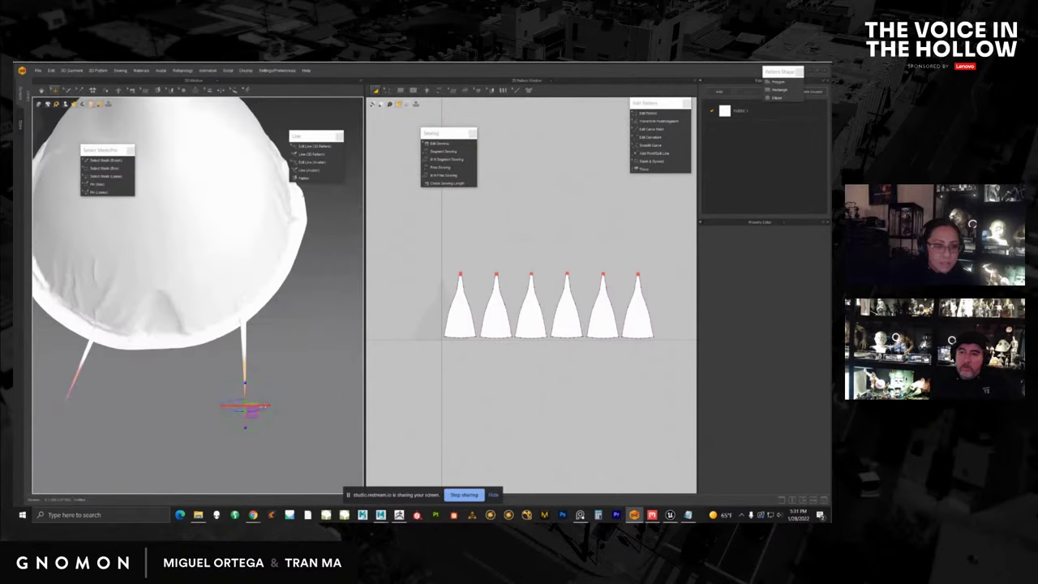
pyautogui.moveTo(264, 406); pyautogui.dragTo(282, 407)
pyautogui.moveTo(91, 359); pyautogui.dragTo(217, 337, button='right')
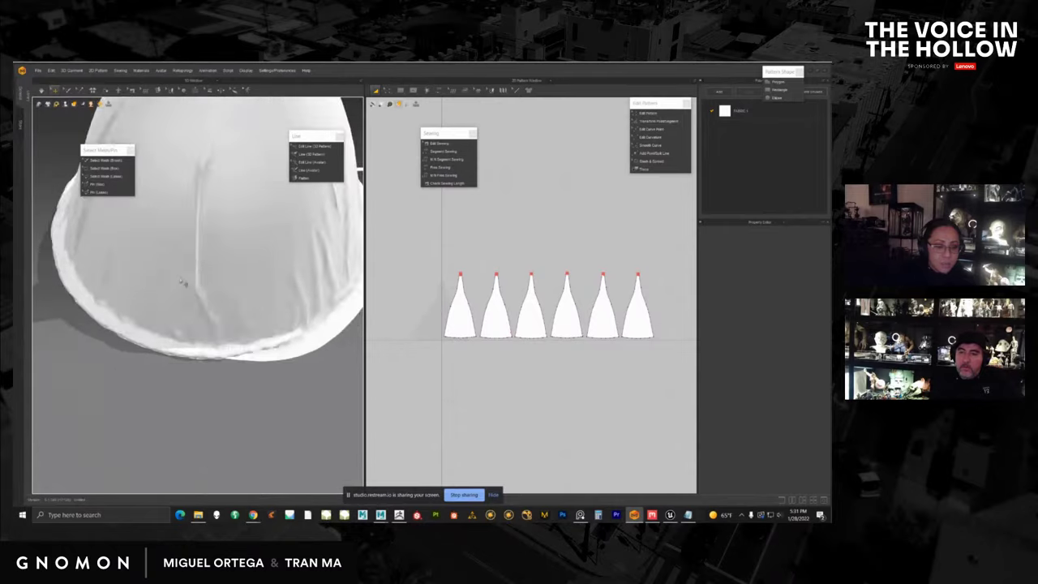
# Move the hem pins on the other side of the cloth outward from the base.
pyautogui.moveTo(209, 375); pyautogui.dragTo(165, 319)
pyautogui.moveTo(254, 344); pyautogui.dragTo(188, 326, button='middle')
pyautogui.scroll(5, 227, 366)
pyautogui.moveTo(216, 342); pyautogui.dragTo(89, 377)
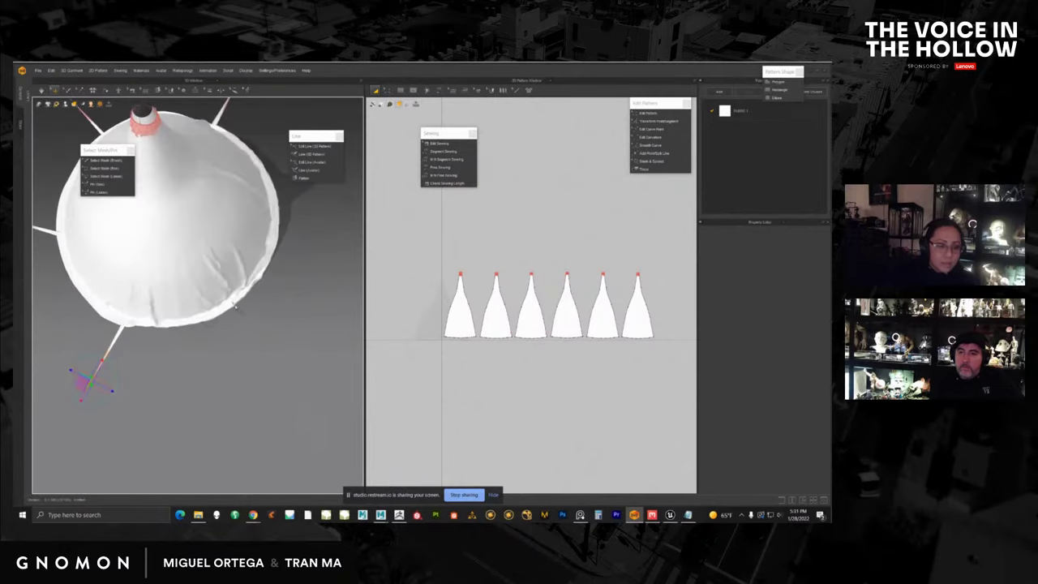
pyautogui.moveTo(237, 306); pyautogui.dragTo(41, 409)
# Move the remaining hem pin at the third panel's lower corner outward and adjust its position.
pyautogui.click(223, 301)
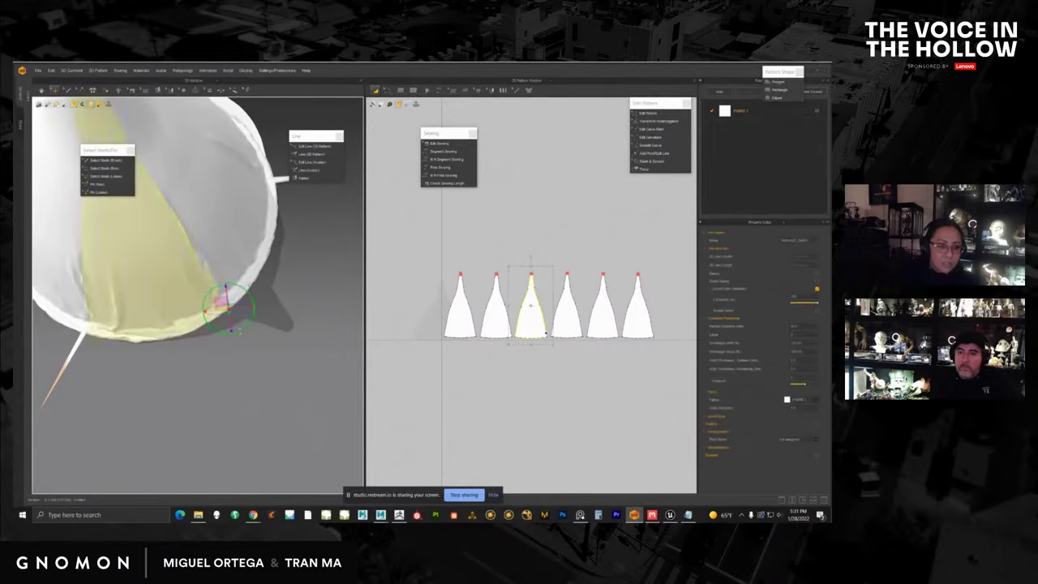
pyautogui.moveTo(223, 301); pyautogui.dragTo(214, 293, button='right')
pyautogui.click(232, 323)
pyautogui.click(228, 308)
pyautogui.moveTo(229, 310); pyautogui.dragTo(276, 348)
pyautogui.moveTo(306, 336); pyautogui.dragTo(277, 359, button='right')
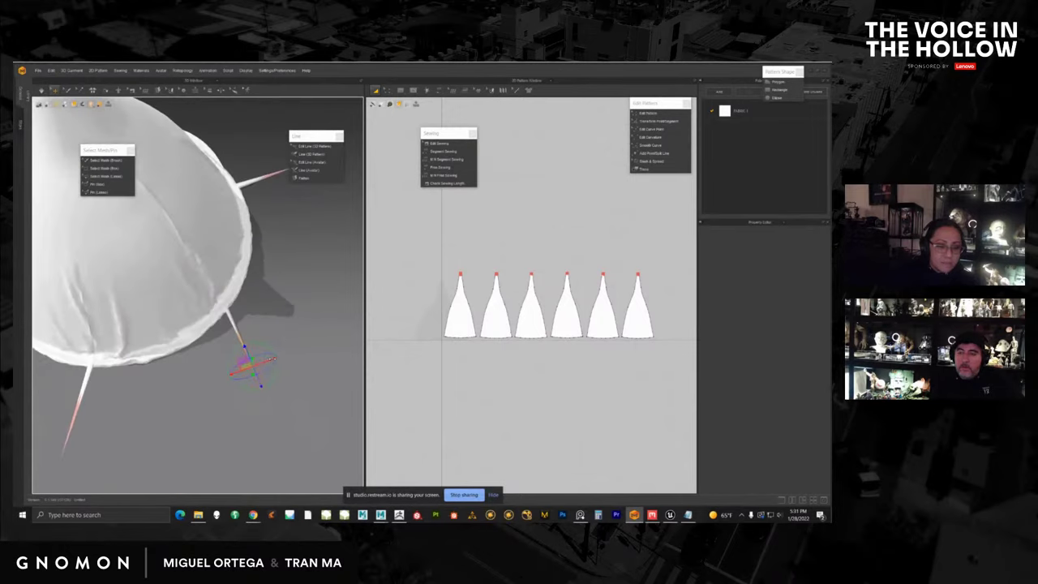
pyautogui.moveTo(246, 357); pyautogui.dragTo(280, 349)
pyautogui.scroll(-5, 285, 343)
pyautogui.moveTo(277, 320); pyautogui.dragTo(312, 302, button='right')
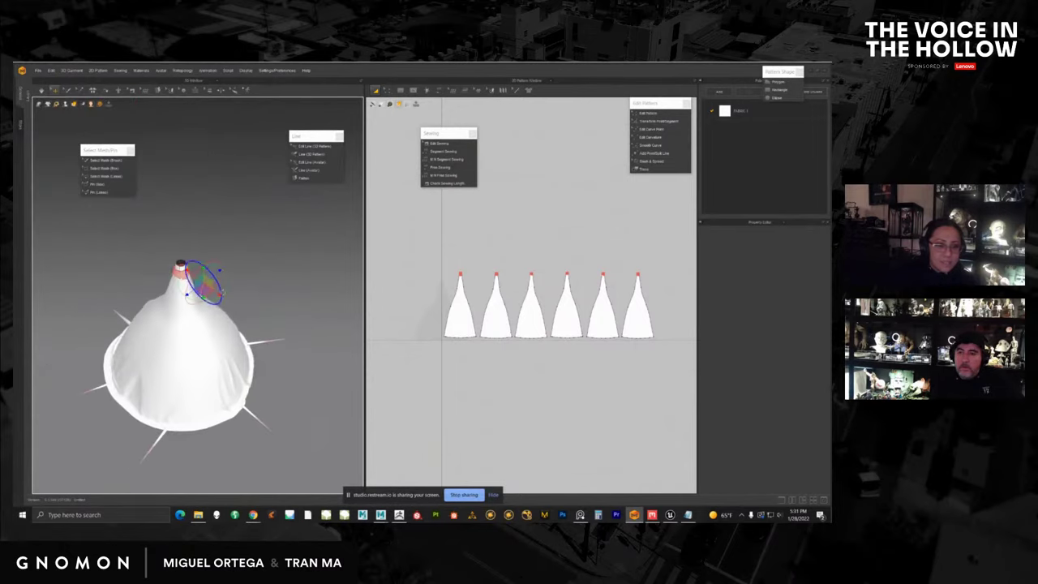
# Simulate the cloth so it stretches toward the pinned hem points and check the tent's shape.
pyautogui.moveTo(210, 285); pyautogui.dragTo(275, 297, button='right')
pyautogui.moveTo(267, 295); pyautogui.dragTo(221, 290, button='middle')
pyautogui.click(41, 90)
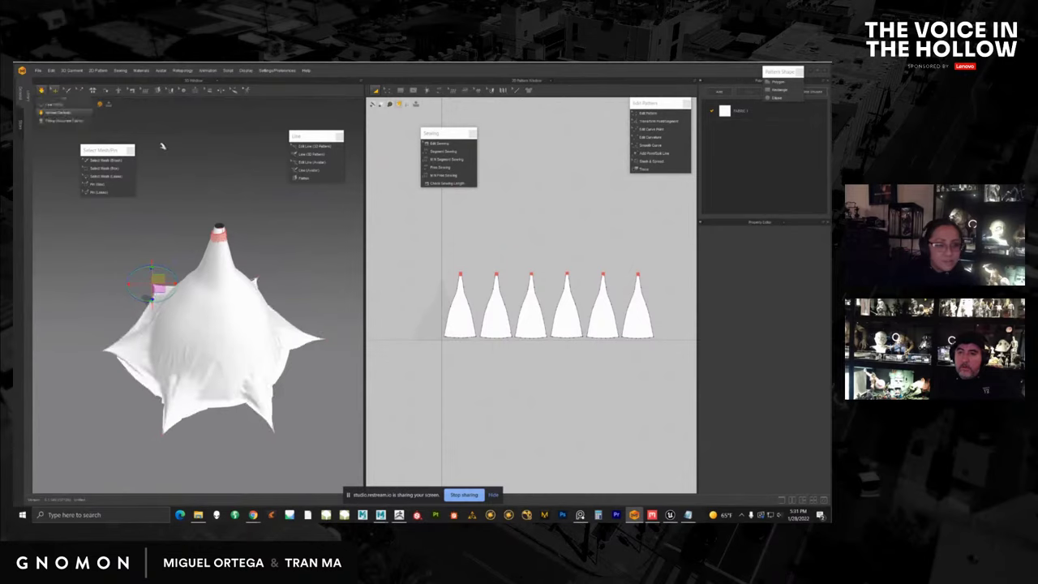
pyautogui.moveTo(248, 264); pyautogui.dragTo(236, 236, button='right')
pyautogui.moveTo(237, 236); pyautogui.dragTo(260, 279, button='middle')
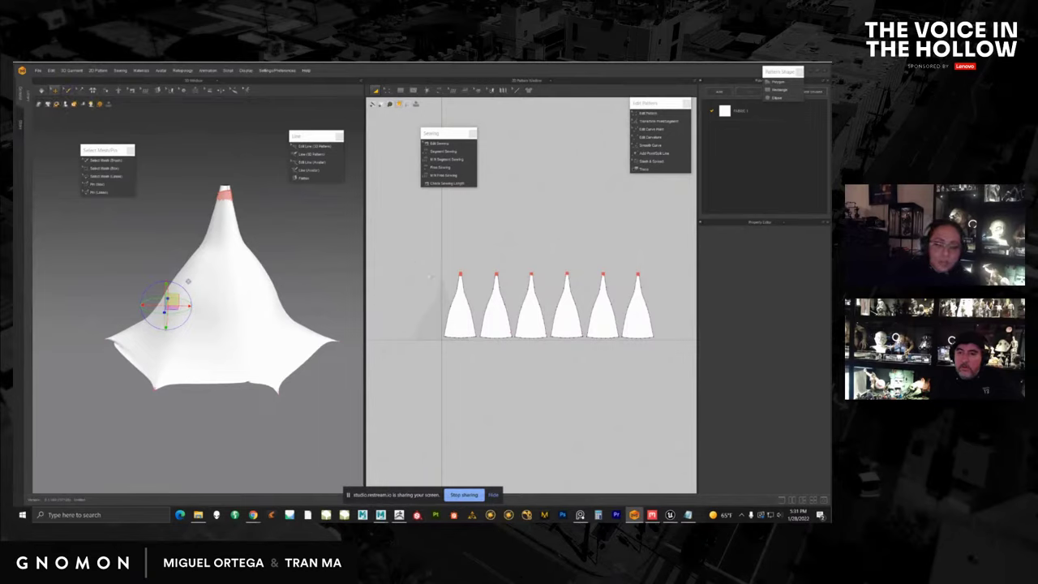
# Select all six panels and create a Layer Clone (Over), placing the copies in a row beneath the originals.
pyautogui.moveTo(485, 358); pyautogui.dragTo(475, 364, button='middle')
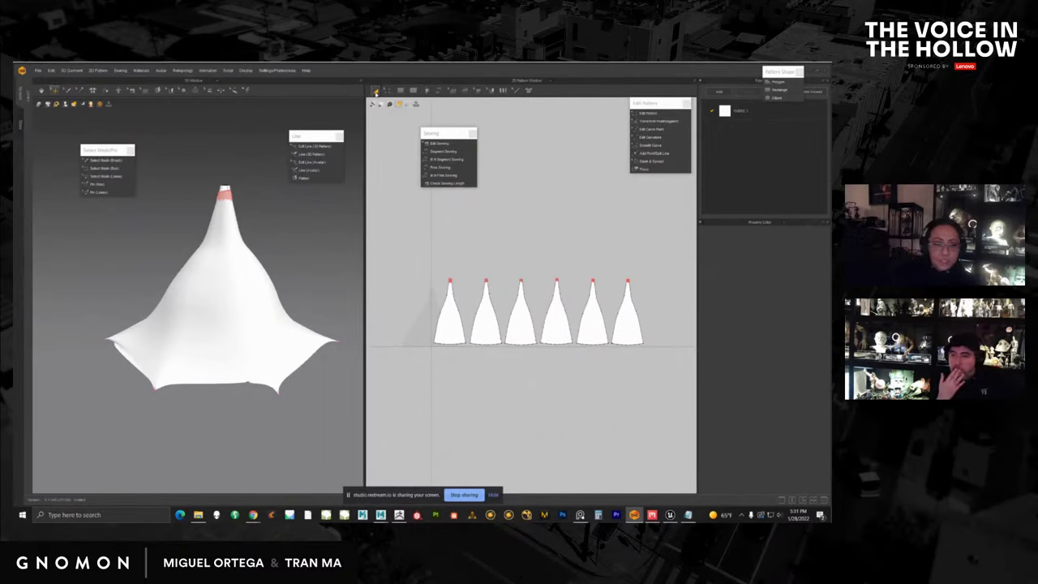
pyautogui.moveTo(413, 252); pyautogui.dragTo(539, 347)
pyautogui.moveTo(679, 378); pyautogui.dragTo(680, 377)
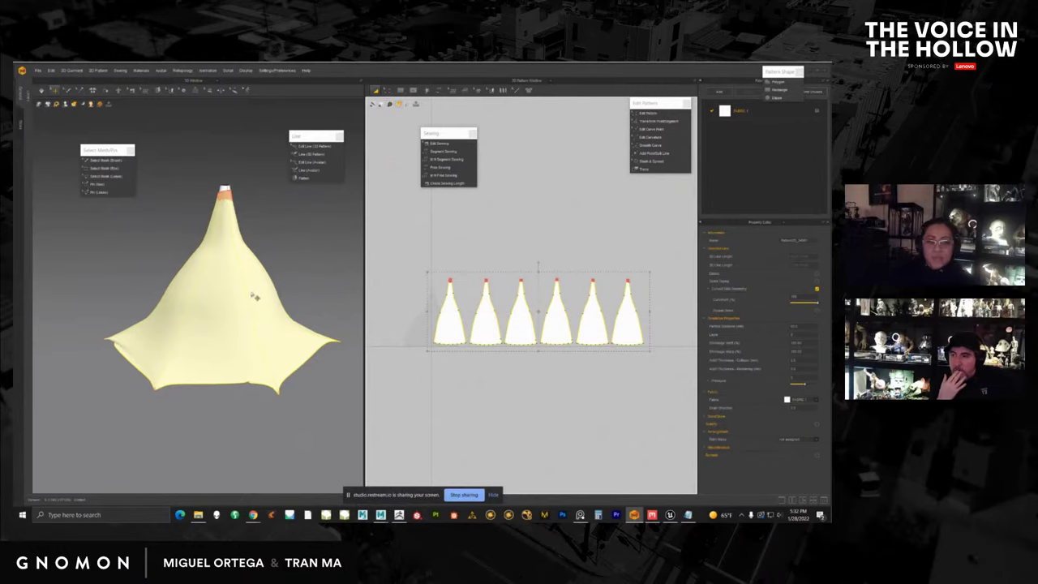
pyautogui.rightClick(558, 323)
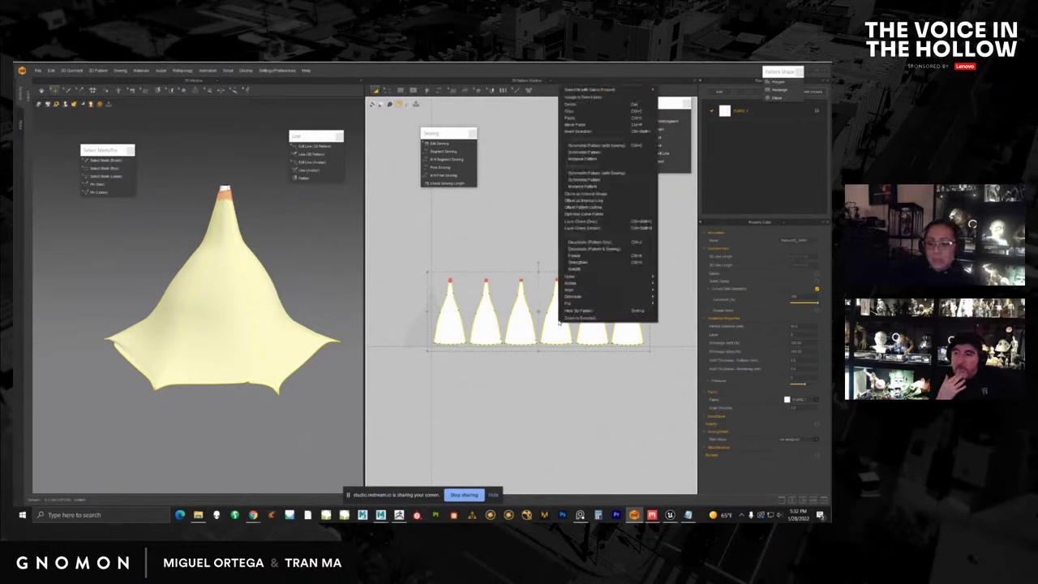
pyautogui.click(588, 221)
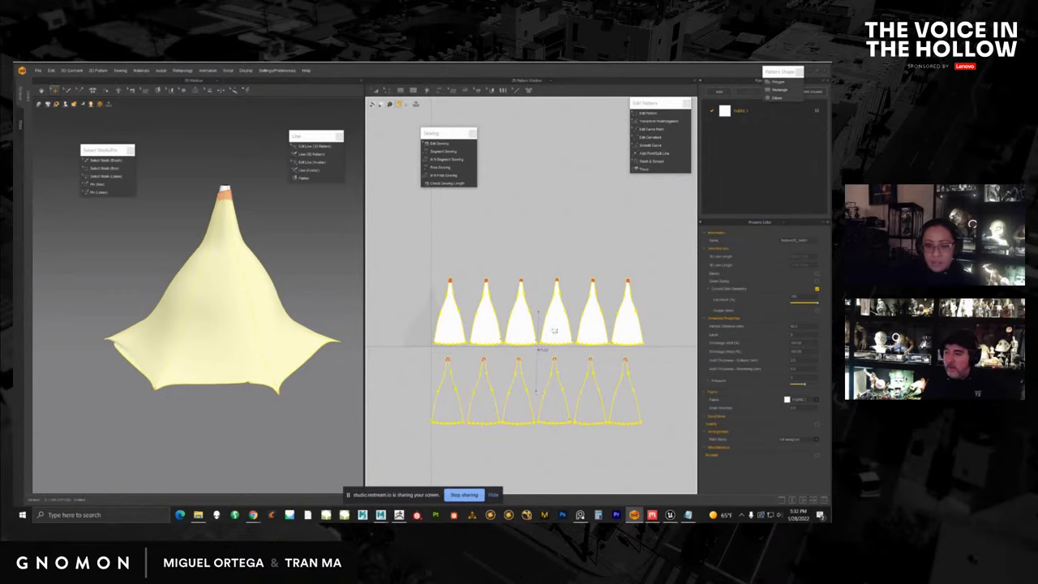
pyautogui.click(537, 337)
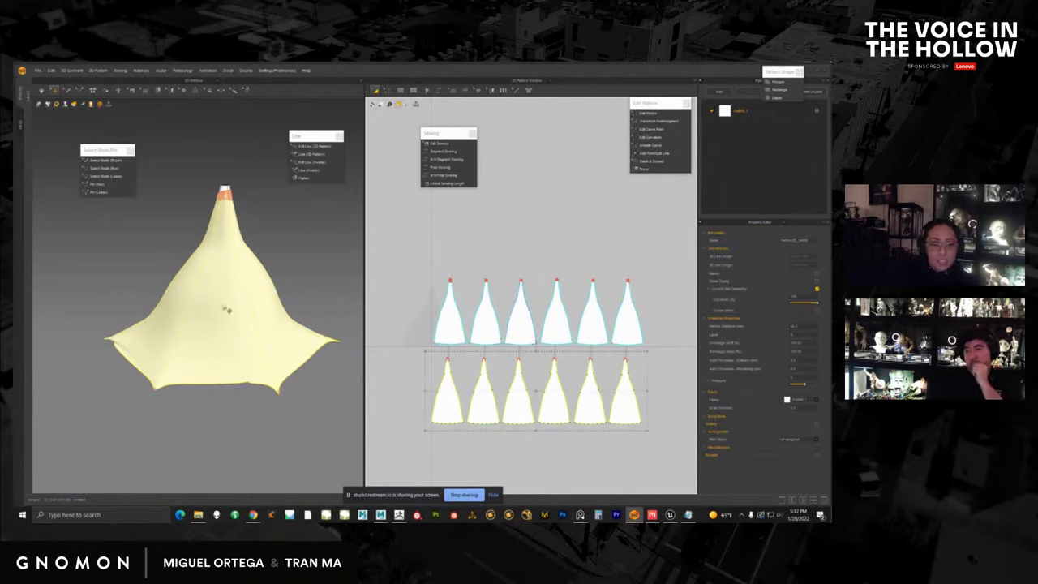
# Select the six cloned panels in the lower row and increase their weft and warp shrinkage percentages.
pyautogui.moveTo(264, 357); pyautogui.dragTo(314, 379, button='right')
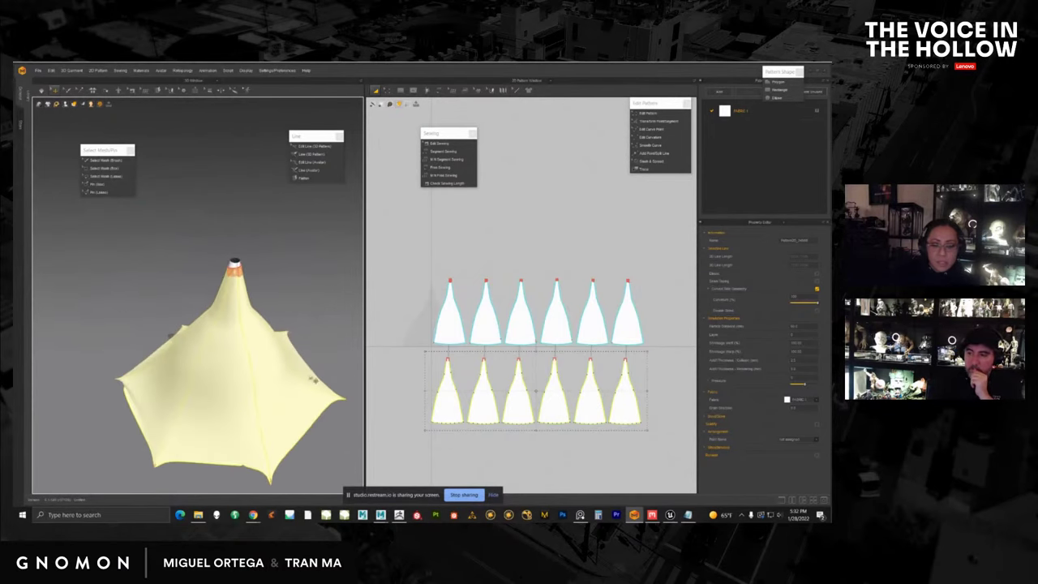
pyautogui.moveTo(481, 399); pyautogui.dragTo(465, 356, button='middle')
pyautogui.scroll(3, 492, 393)
pyautogui.scroll(-1, 489, 381)
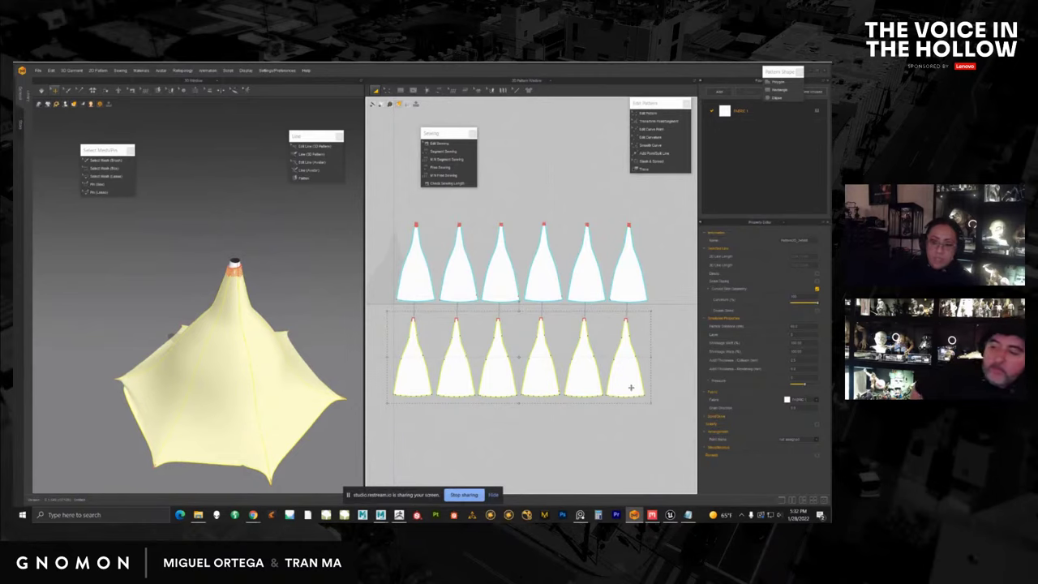
pyautogui.moveTo(675, 413); pyautogui.dragTo(387, 313)
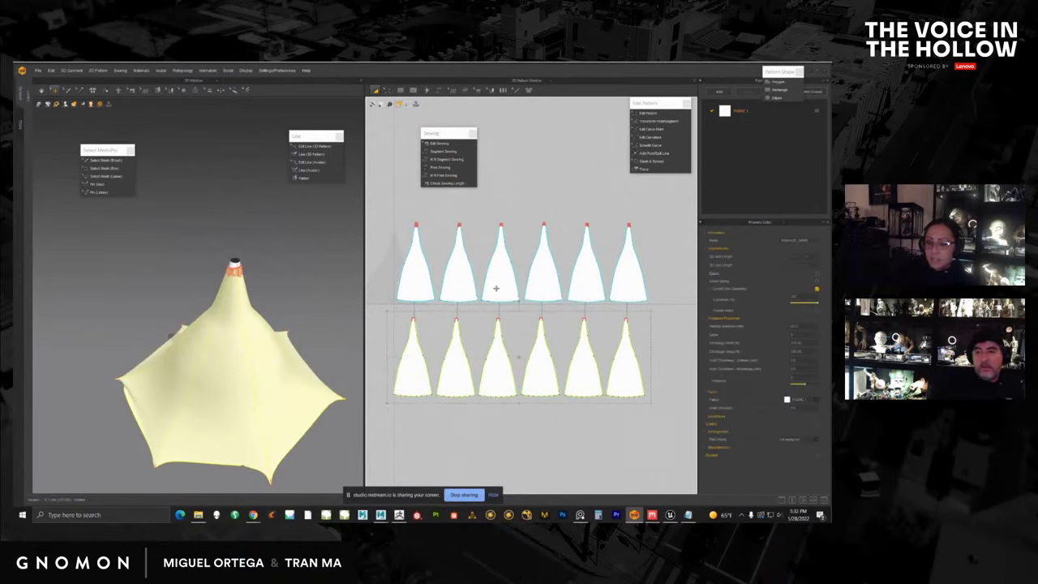
pyautogui.click(798, 344)
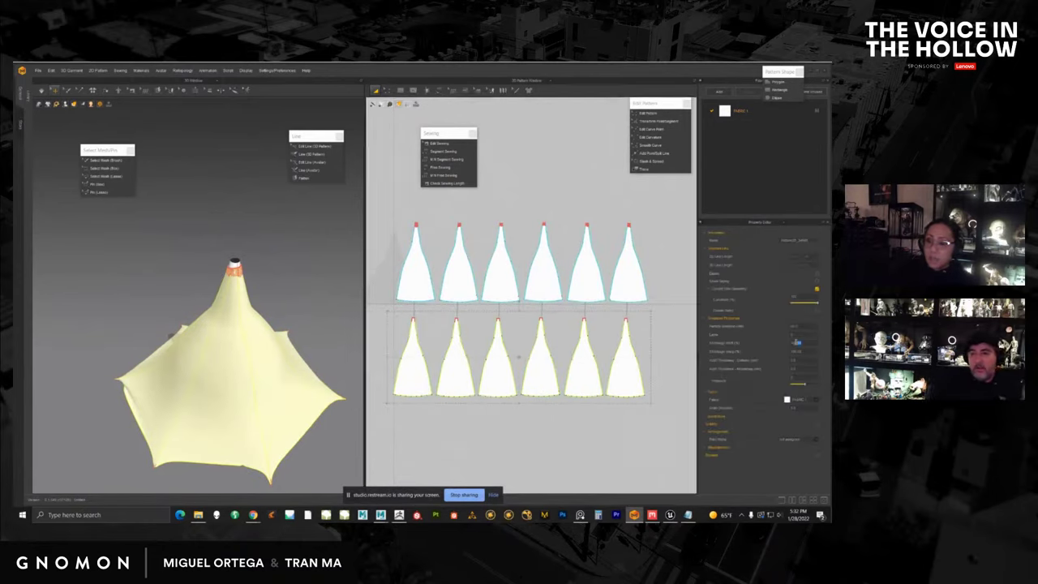
pyautogui.click(808, 343)
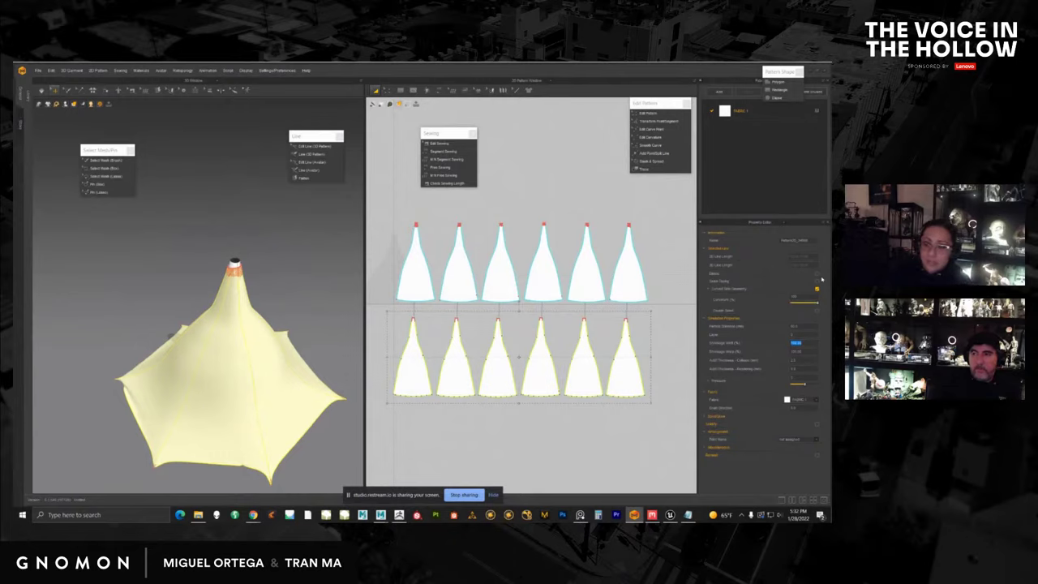
pyautogui.click(514, 422)
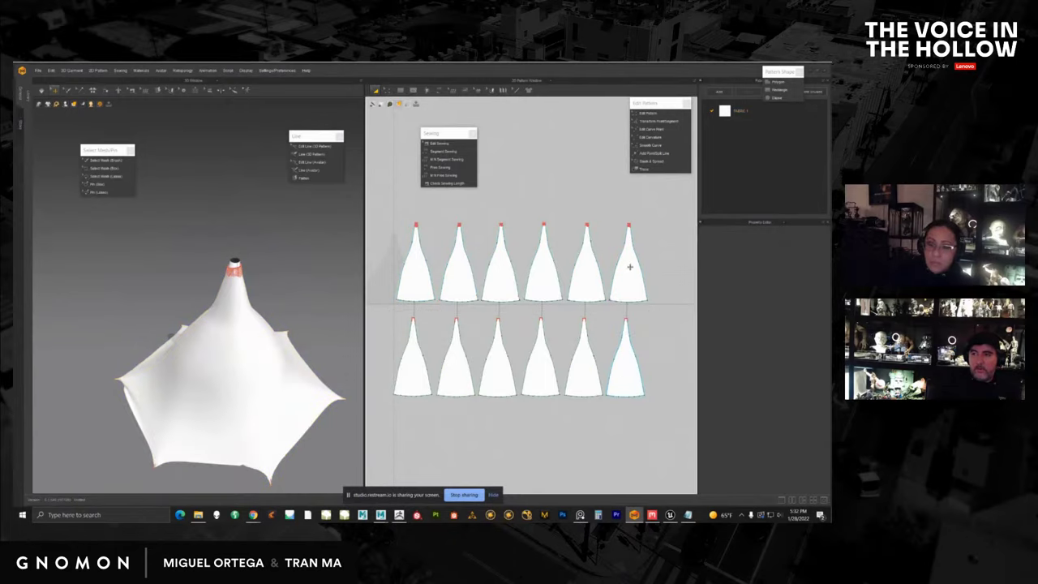
pyautogui.moveTo(375, 309); pyautogui.dragTo(671, 422)
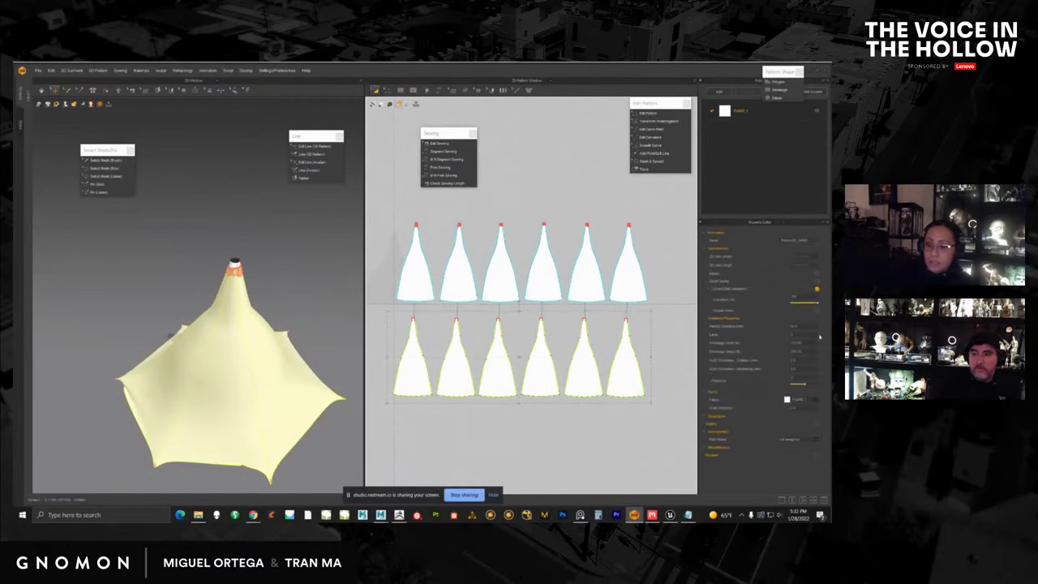
pyautogui.click(810, 343)
pyautogui.write('9')
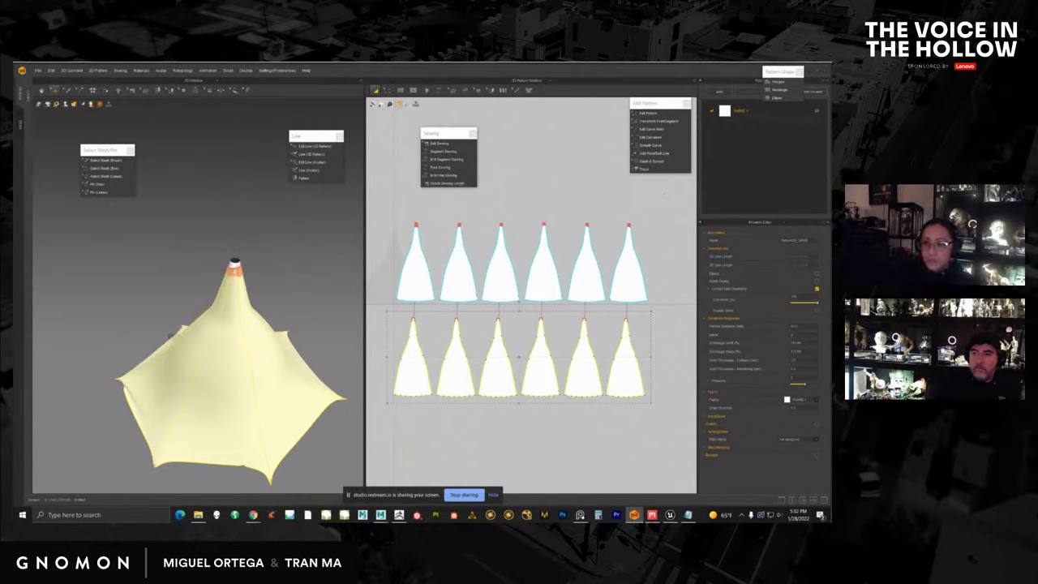
# Simulate the garment so the enlarged outer layer settles over the original tent.
pyautogui.moveTo(307, 339); pyautogui.dragTo(315, 304, button='middle')
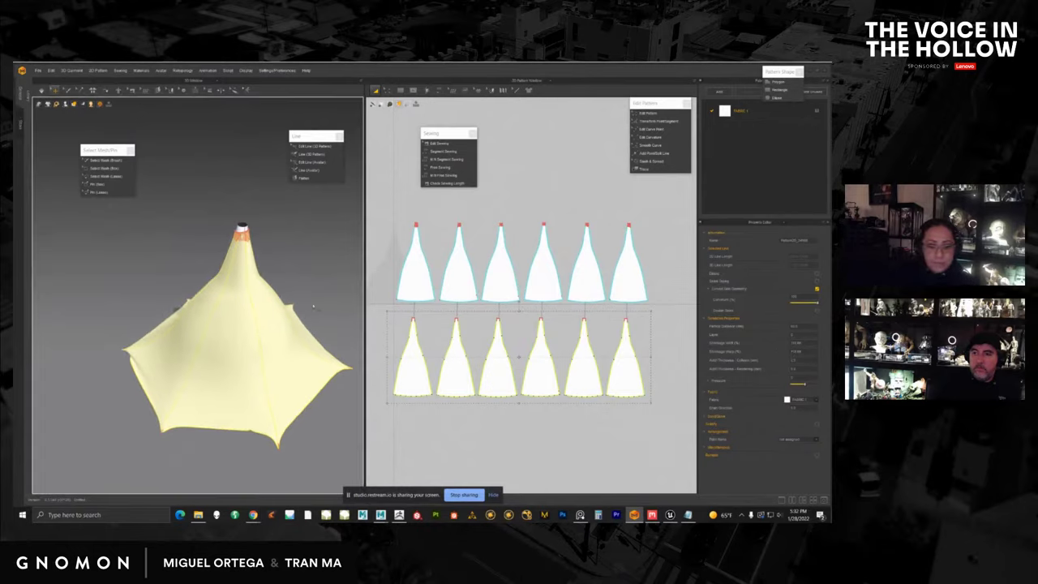
pyautogui.click(42, 91)
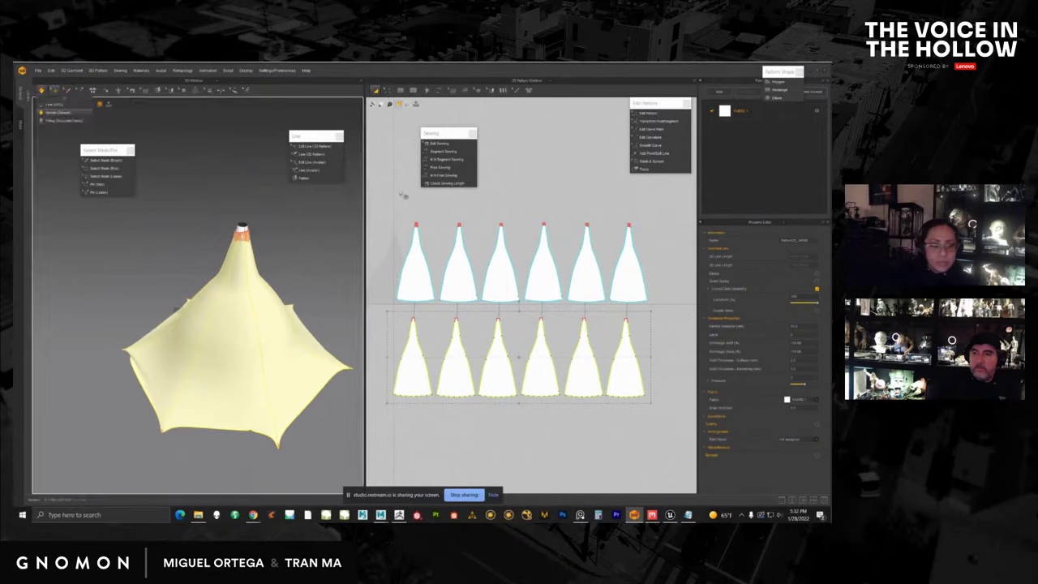
pyautogui.click(730, 136)
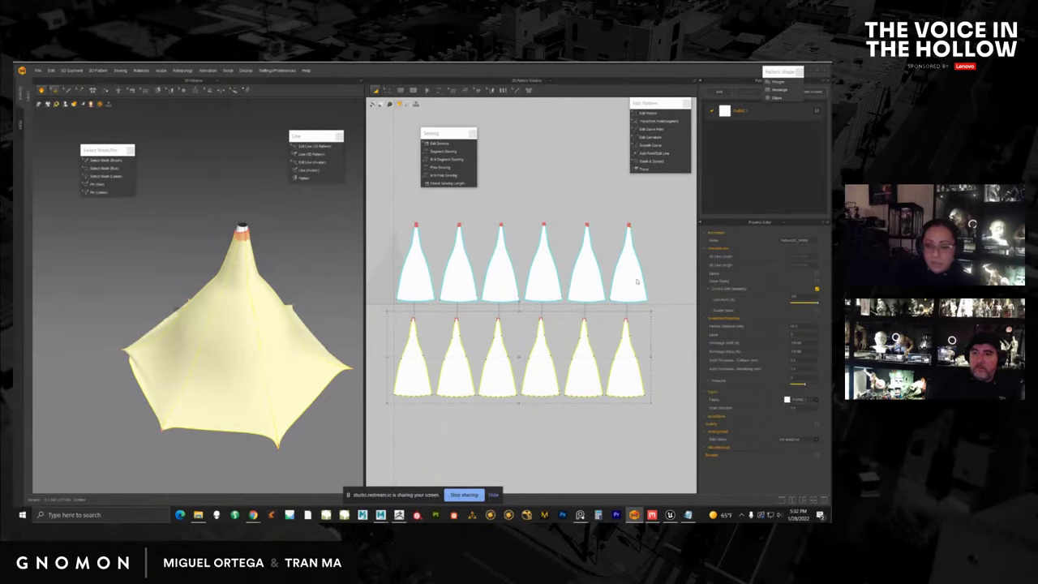
# Change the fabric's color to mid grey and lower its reflection roughness to make the wrinkles easier to see.
pyautogui.click(756, 114)
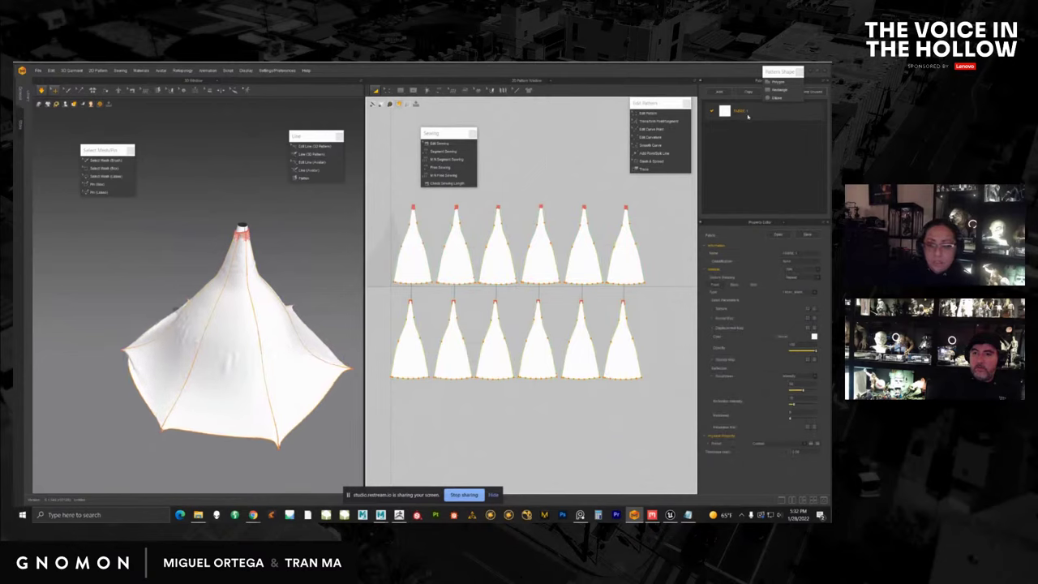
pyautogui.click(815, 337)
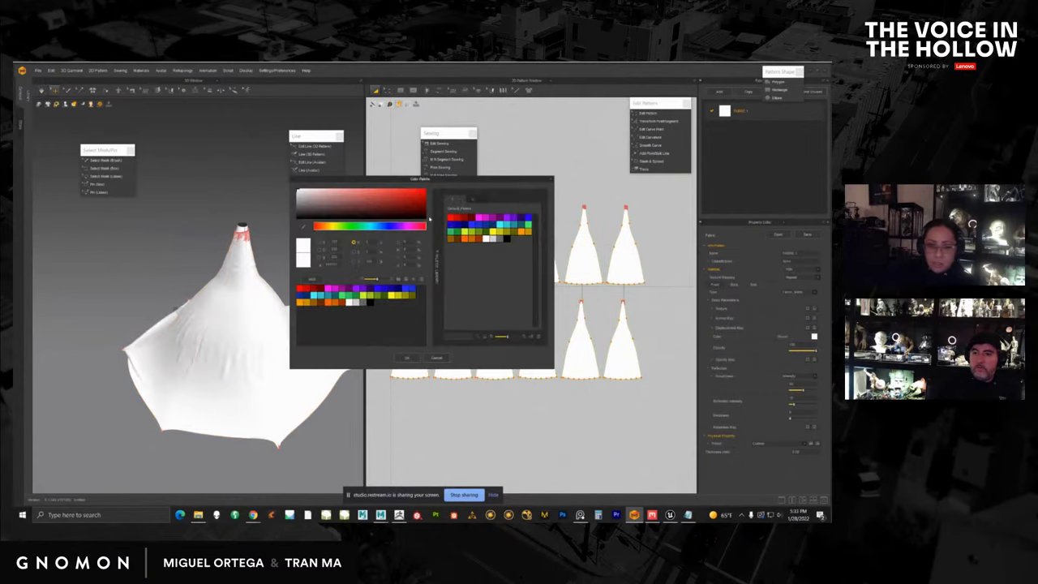
pyautogui.moveTo(318, 206); pyautogui.dragTo(284, 208)
pyautogui.click(407, 358)
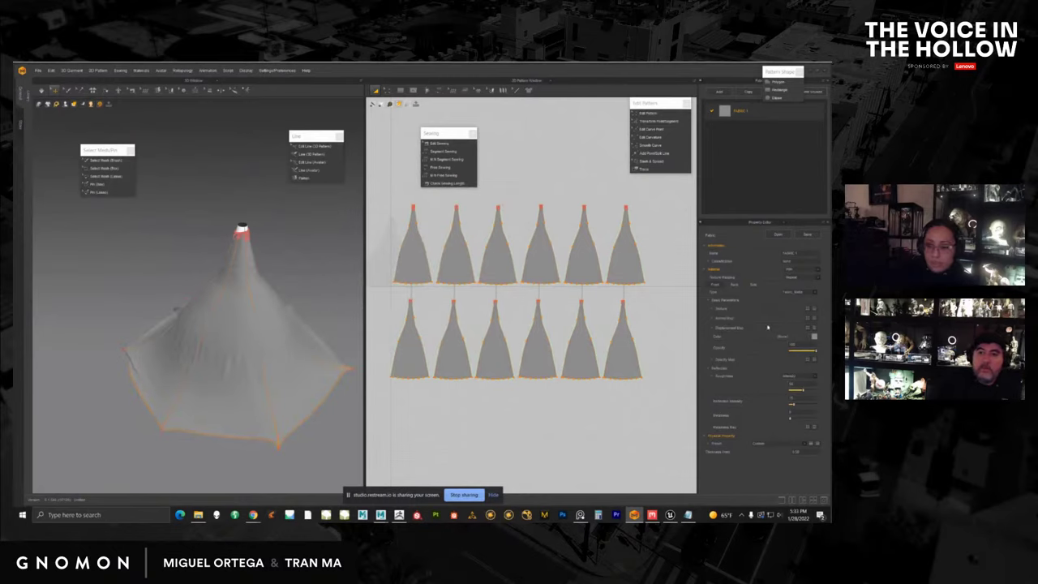
pyautogui.click(793, 392)
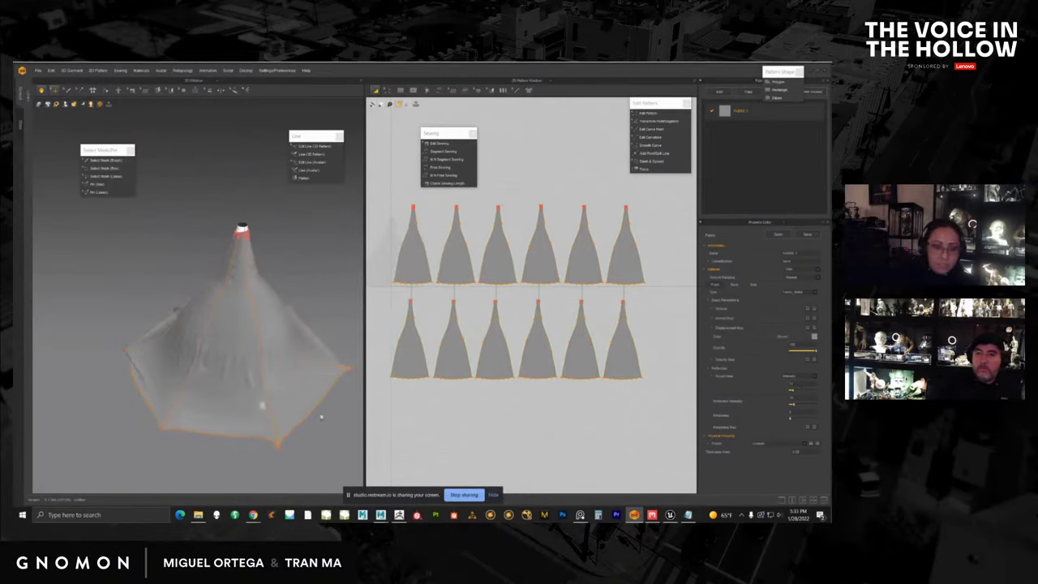
pyautogui.moveTo(321, 416); pyautogui.dragTo(321, 391, button='right')
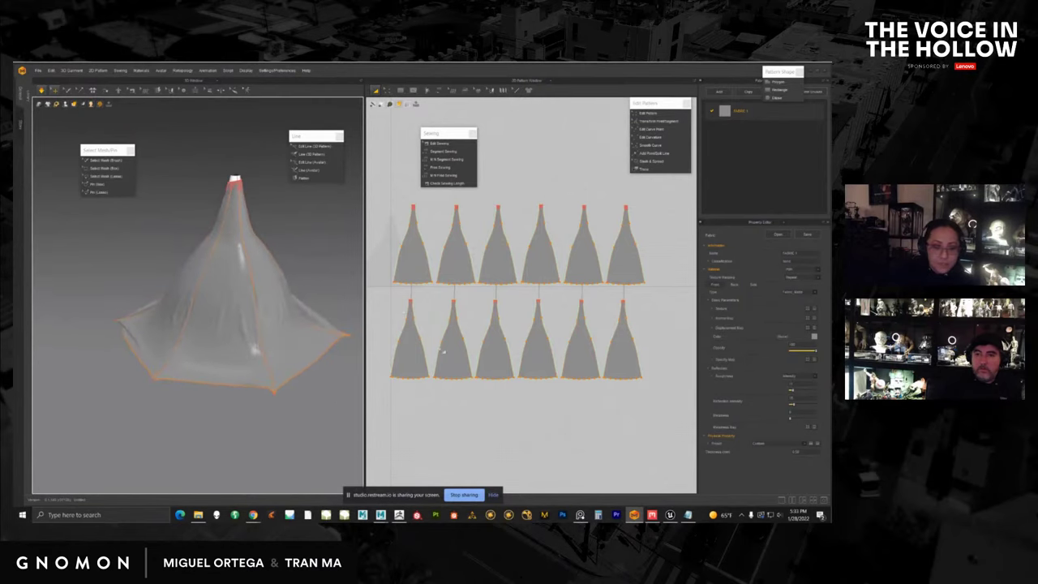
# Select the six cloned panels again and raise their weft and warp shrinkage further.
pyautogui.moveTo(378, 291)
pyautogui.mouseDown()
pyautogui.moveTo(678, 412)
pyautogui.moveTo(697, 407)
pyautogui.mouseUp()
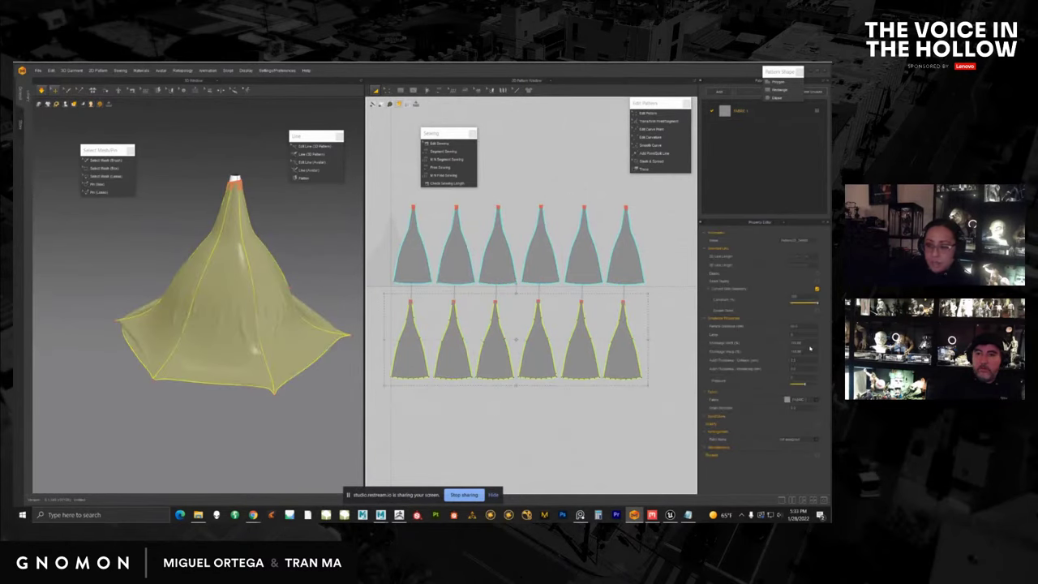
pyautogui.moveTo(809, 344); pyautogui.dragTo(779, 349)
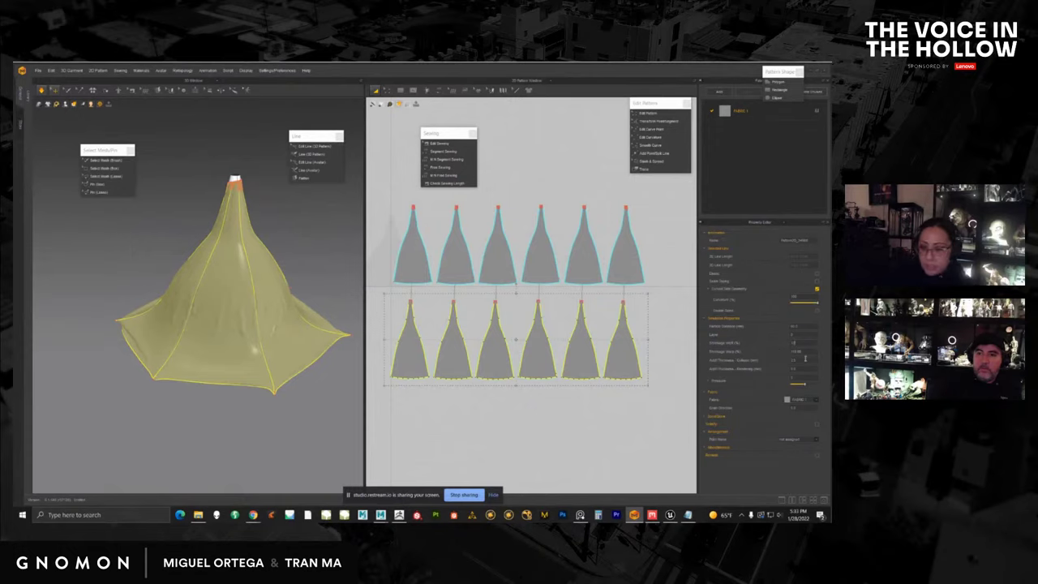
pyautogui.click(797, 351)
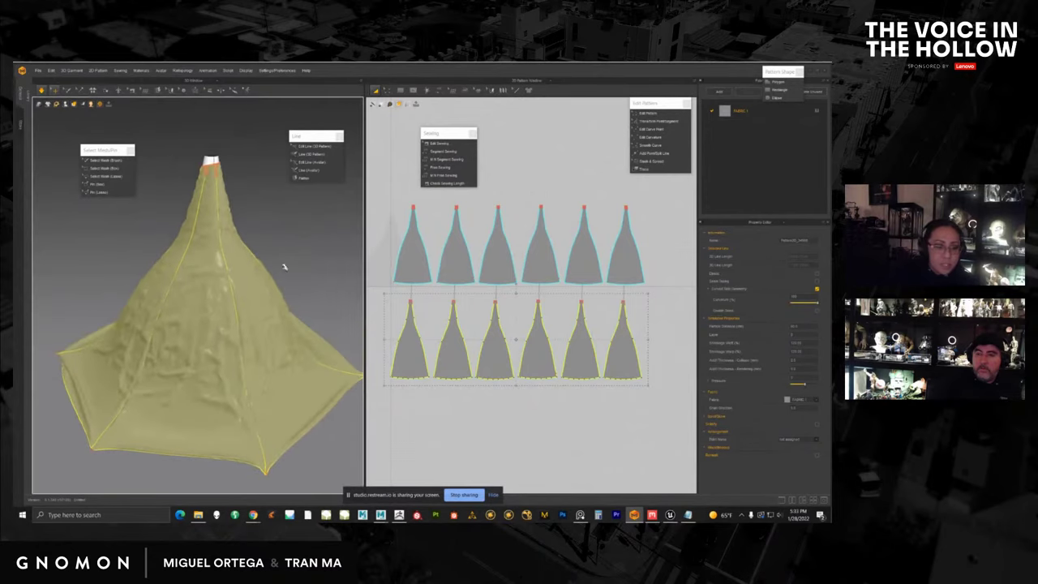
# Display the cloth as a mesh to examine its triangle density, and return it to a surface display.
pyautogui.click(74, 103)
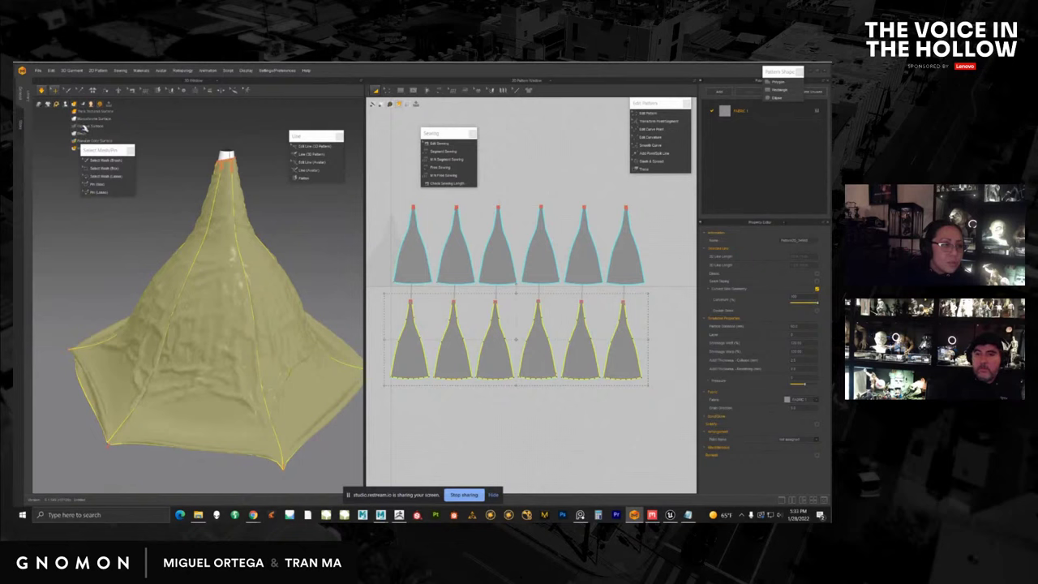
pyautogui.click(80, 134)
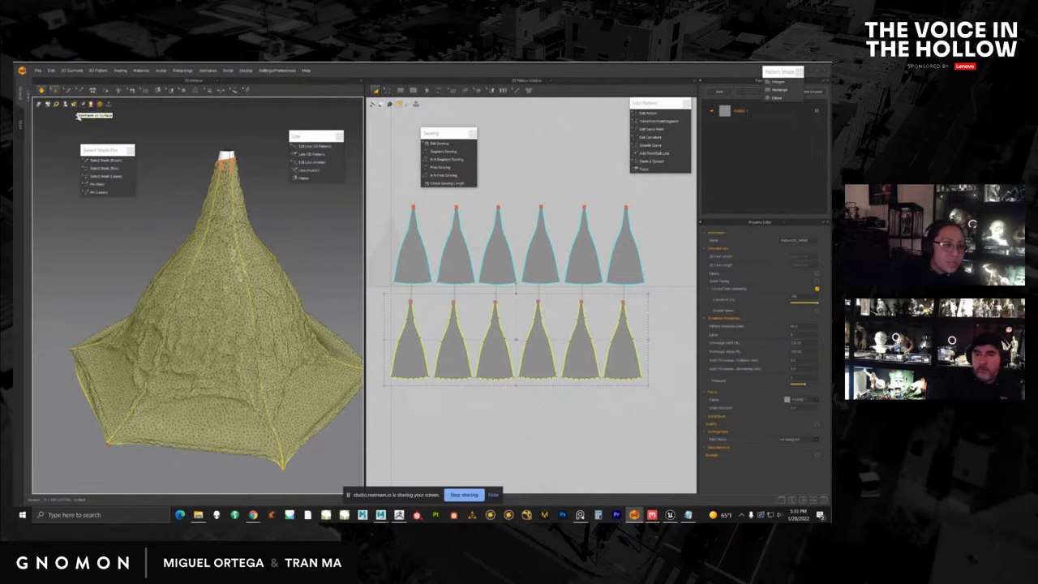
pyautogui.click(75, 118)
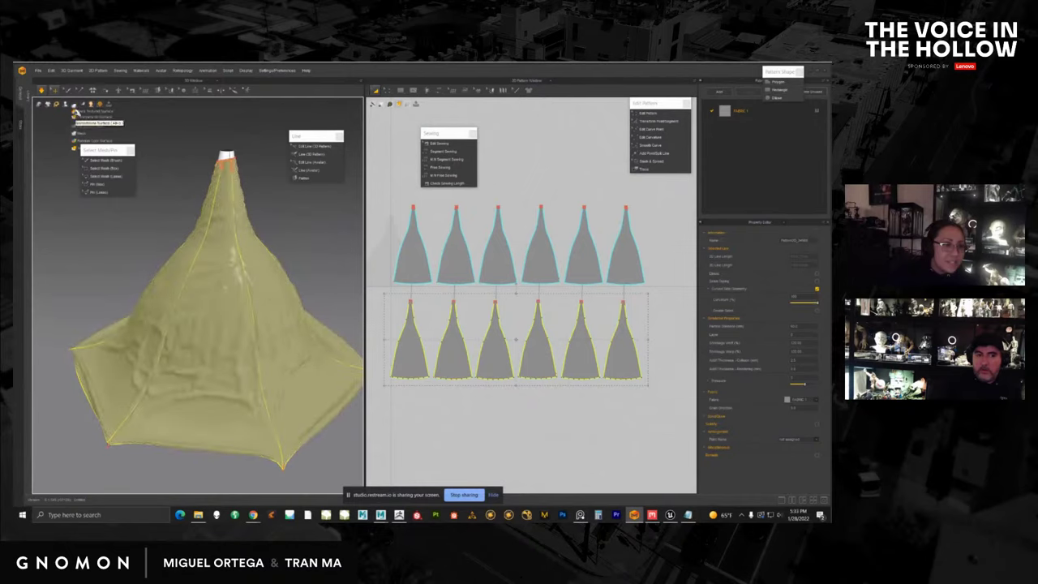
# Set the cloned panels' particle distance to 40 mm.
pyautogui.click(794, 326)
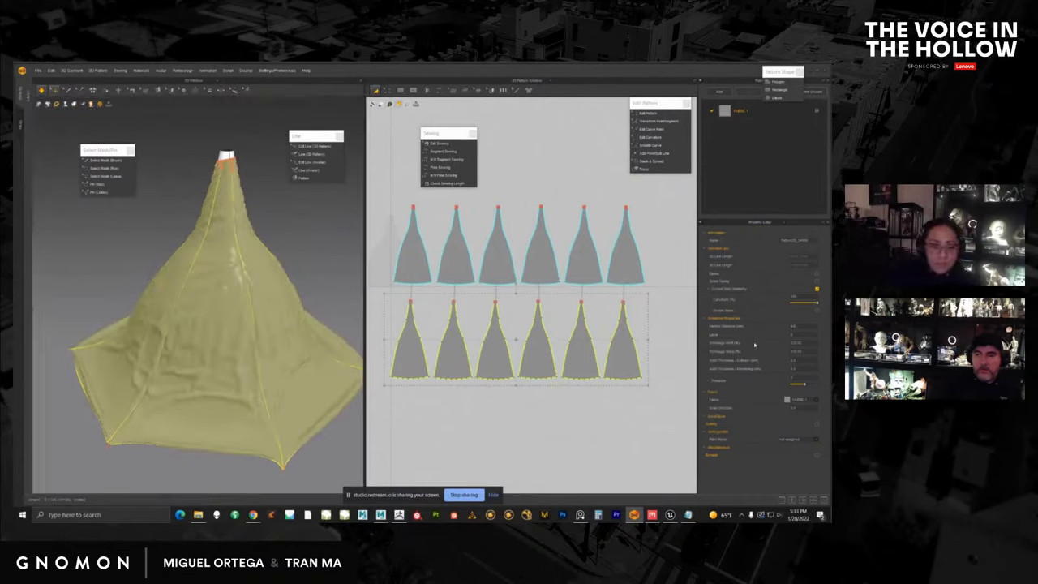
pyautogui.write('40')
pyautogui.moveTo(216, 259); pyautogui.dragTo(229, 222, button='middle')
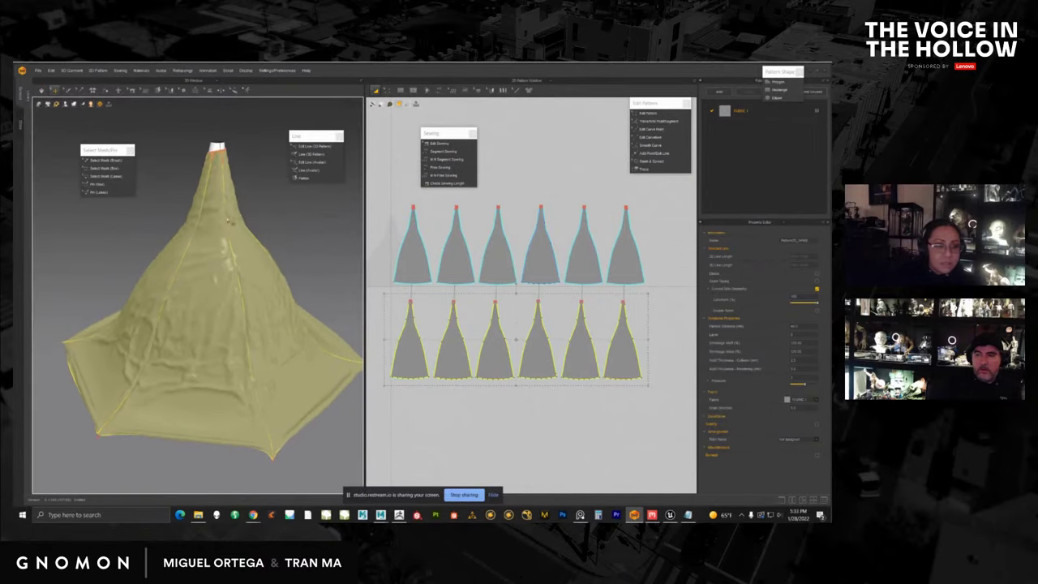
# Simulate the finer outer layer and tug the cloth near the front panel's hem to rearrange its wrinkles.
pyautogui.click(42, 91)
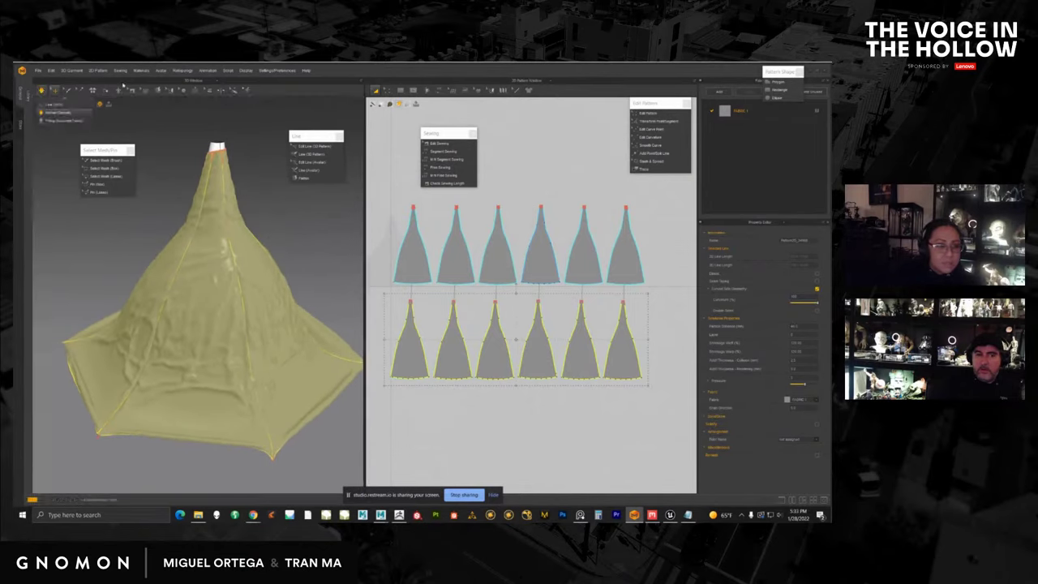
pyautogui.click(285, 223)
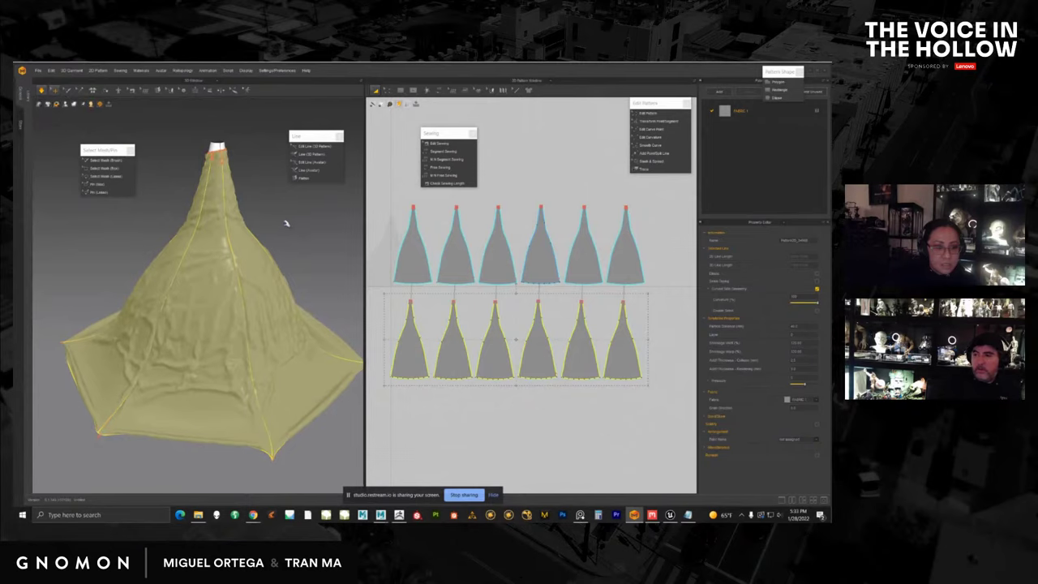
pyautogui.moveTo(165, 353); pyautogui.dragTo(43, 344)
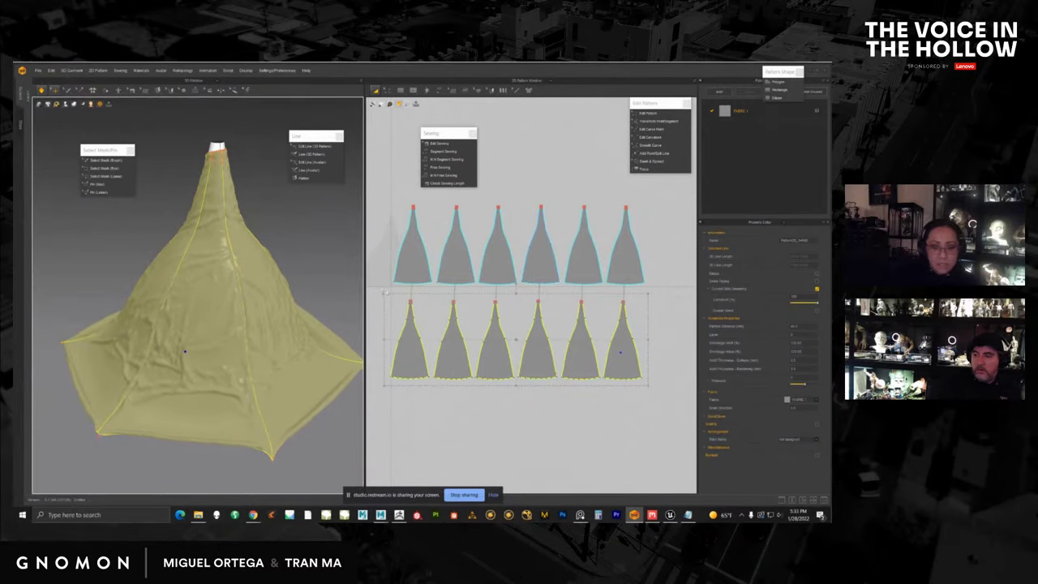
# Reselect the six cloned panels and set their particle distance to 20 mm.
pyautogui.click(374, 290)
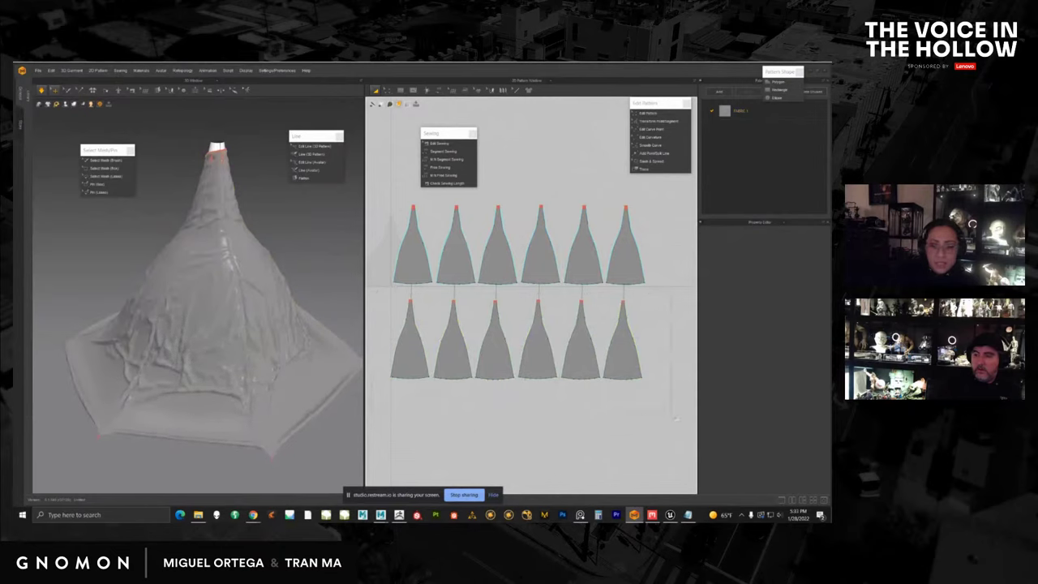
pyautogui.moveTo(676, 419); pyautogui.dragTo(676, 418)
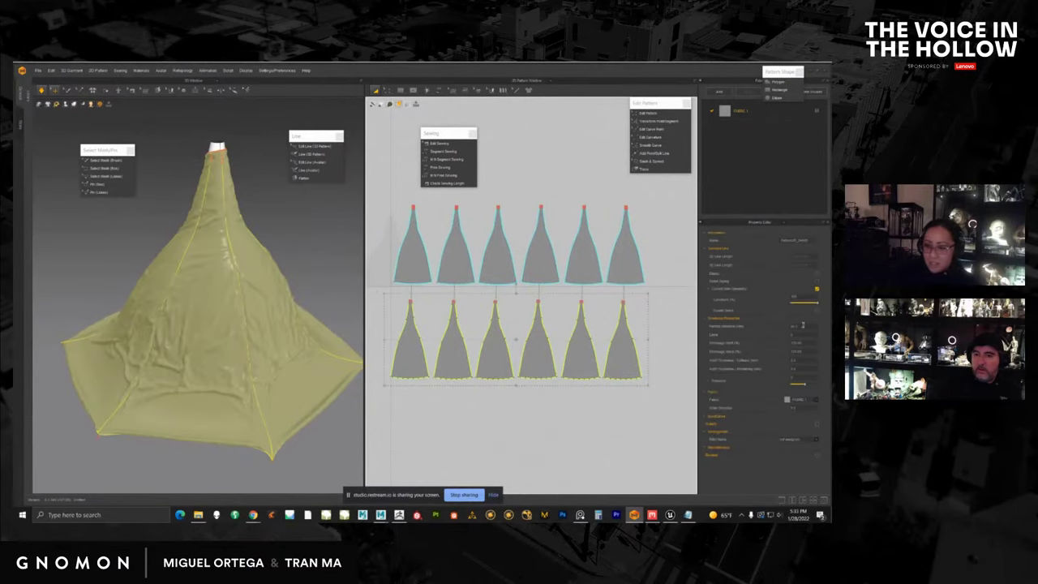
pyautogui.moveTo(802, 326); pyautogui.dragTo(772, 325)
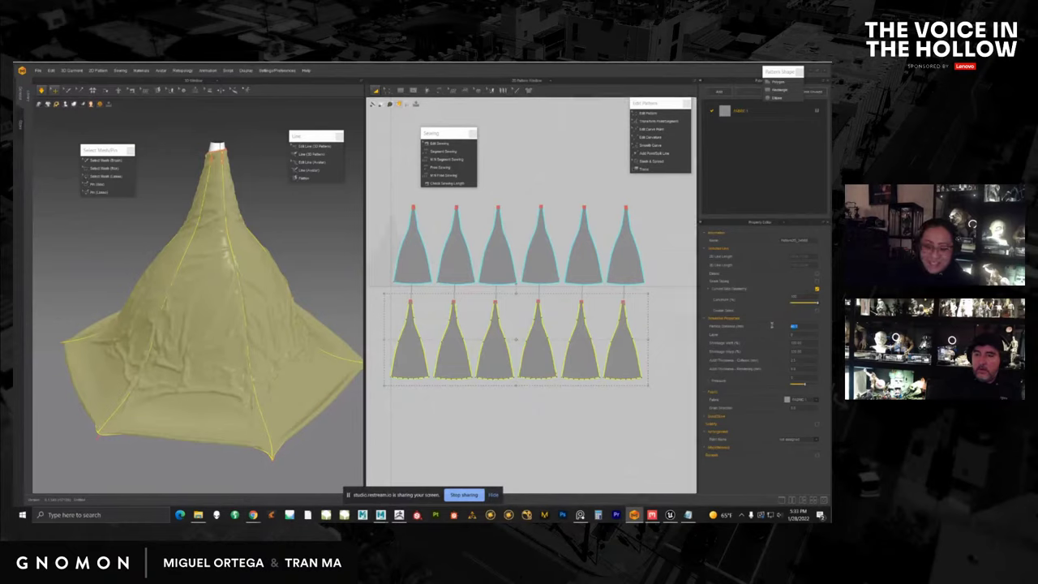
pyautogui.write('20')
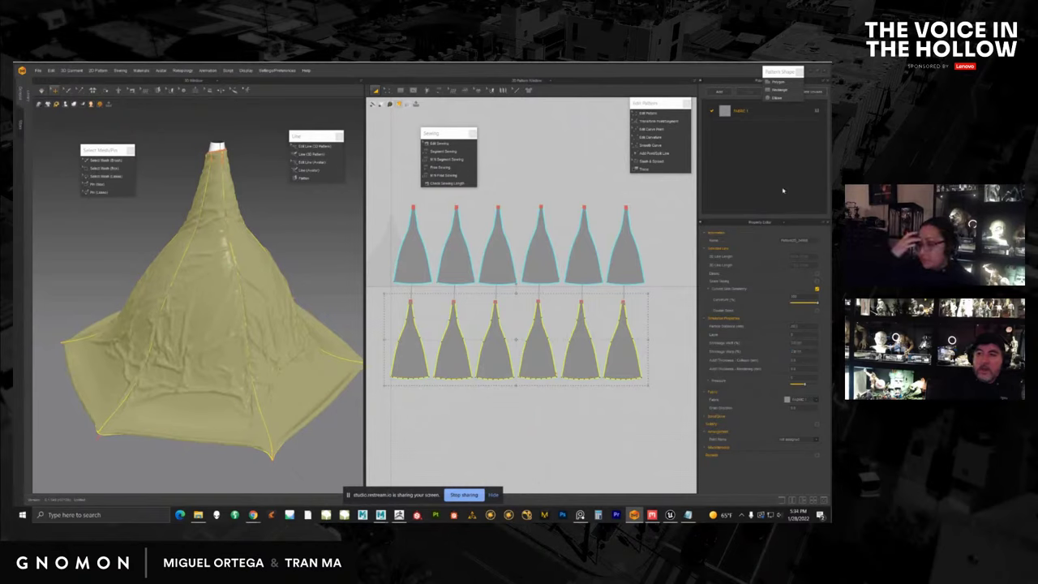
# Simulate the refined outer layer to form finer wrinkles and check the whole tent.
pyautogui.scroll(-5, 197, 300)
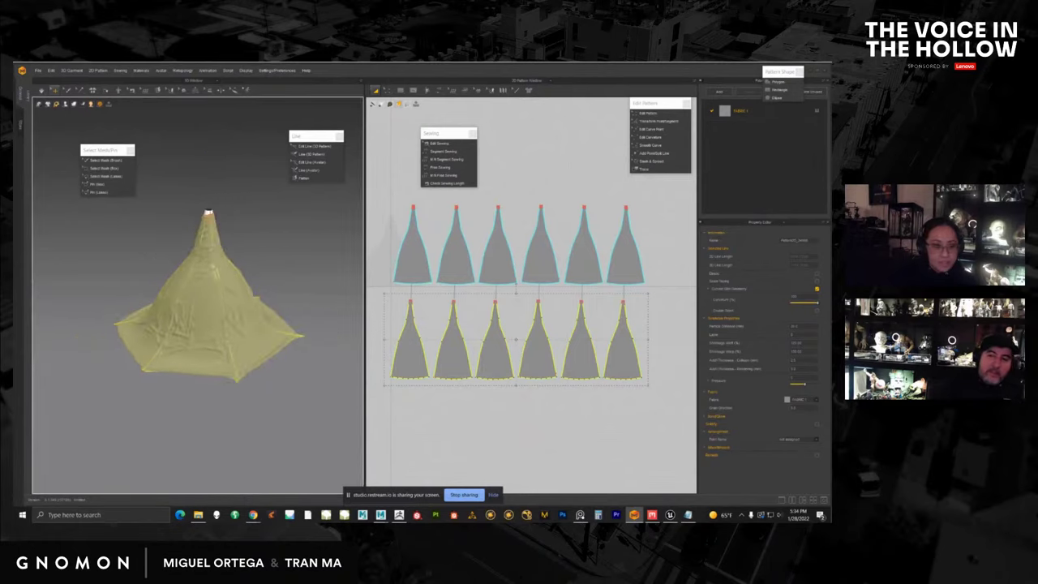
pyautogui.click(42, 91)
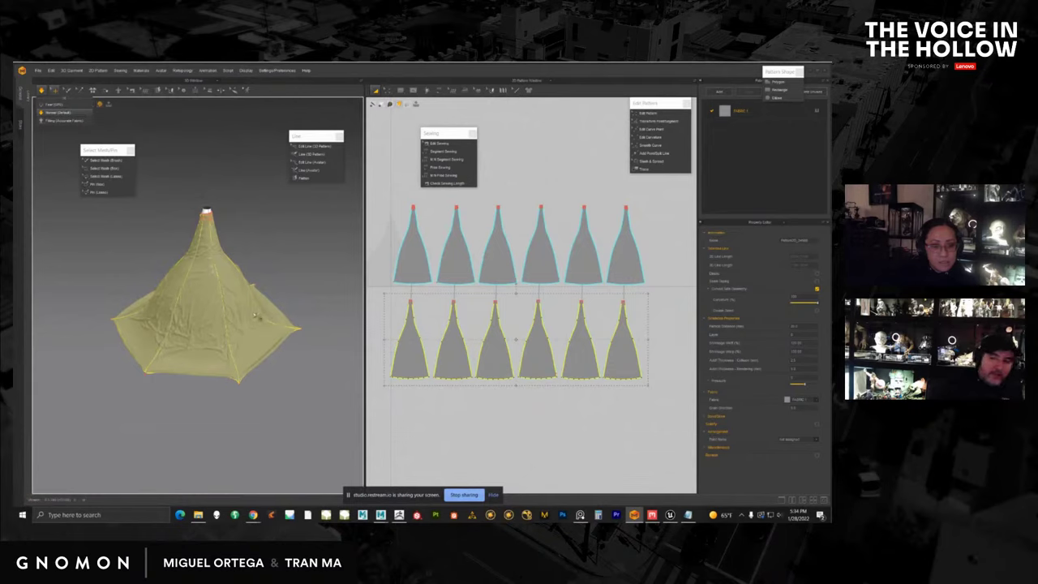
pyautogui.press('space')
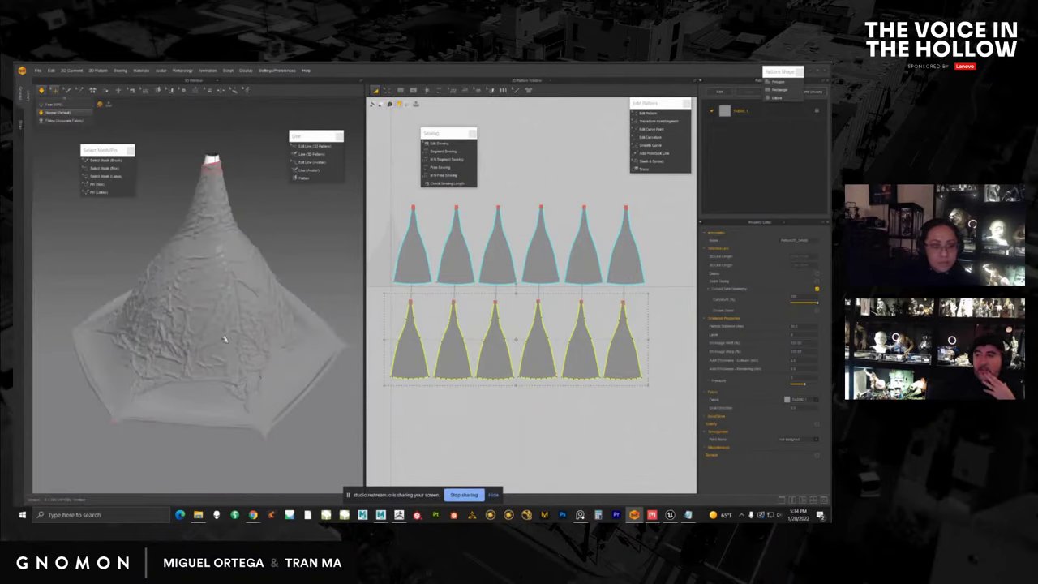
pyautogui.scroll(-3, 288, 239)
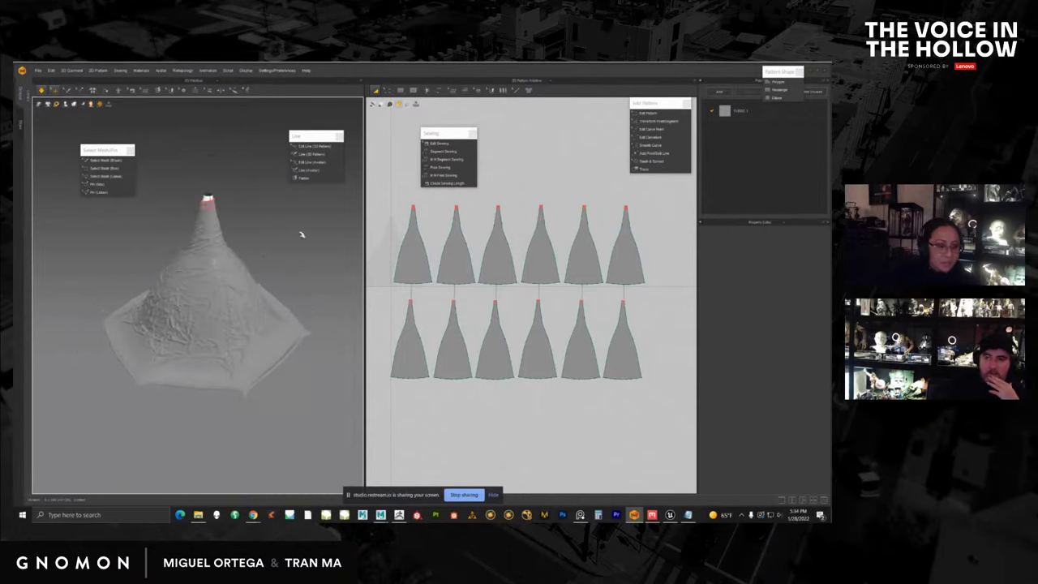
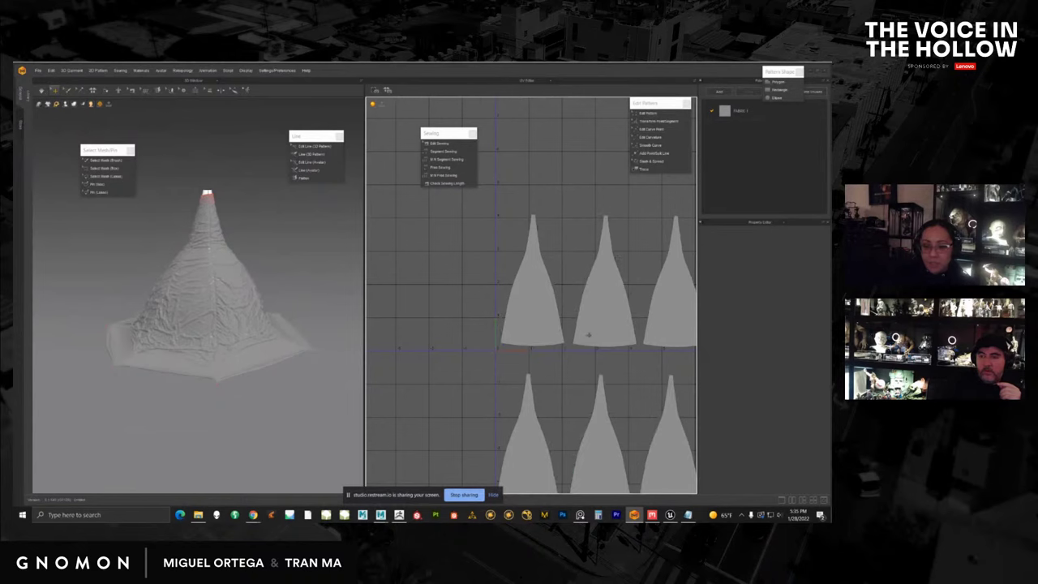
# Move the stray UV island into the upper row's gap, then scale all twelve islands down together and reposition them near the UV origin.
pyautogui.scroll(-4, 588, 334)
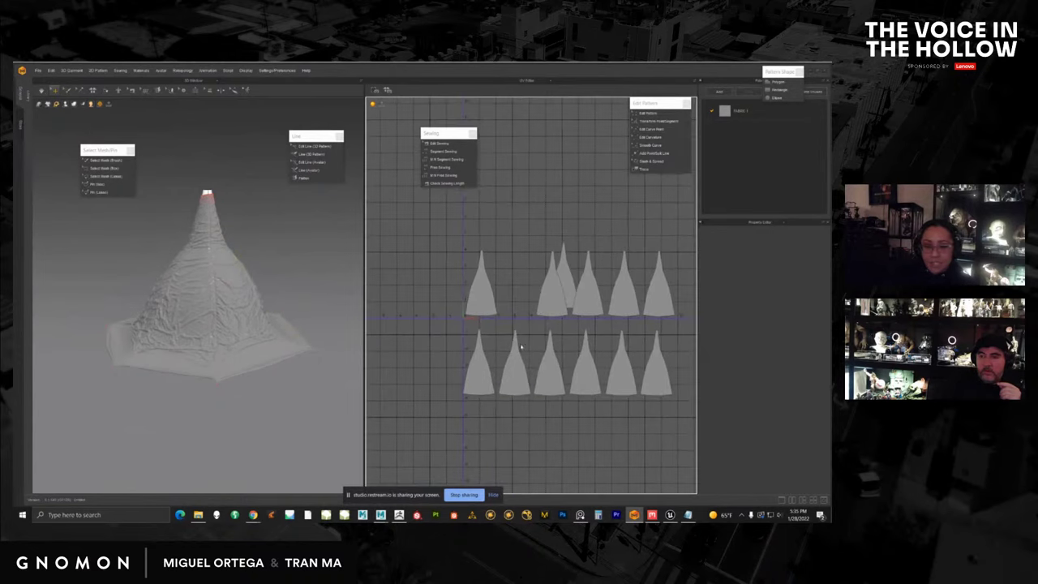
pyautogui.moveTo(563, 243); pyautogui.dragTo(517, 251)
pyautogui.hotkey('ctrl', 'a')
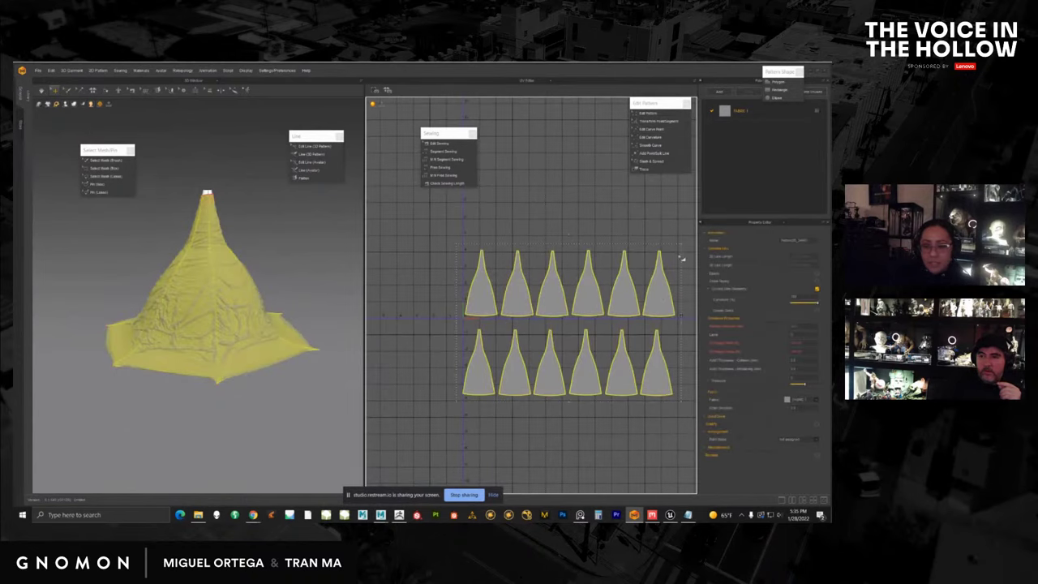
pyautogui.moveTo(682, 245); pyautogui.dragTo(536, 344)
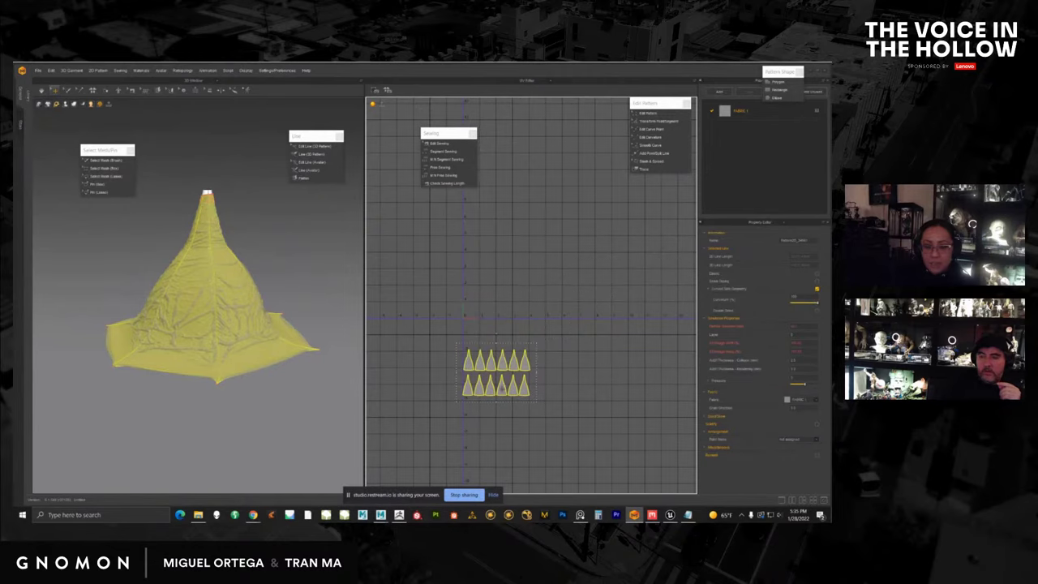
pyautogui.moveTo(501, 391); pyautogui.dragTo(502, 316)
pyautogui.click(526, 382)
pyautogui.scroll(5, 526, 382)
pyautogui.moveTo(393, 293); pyautogui.dragTo(483, 297, button='middle')
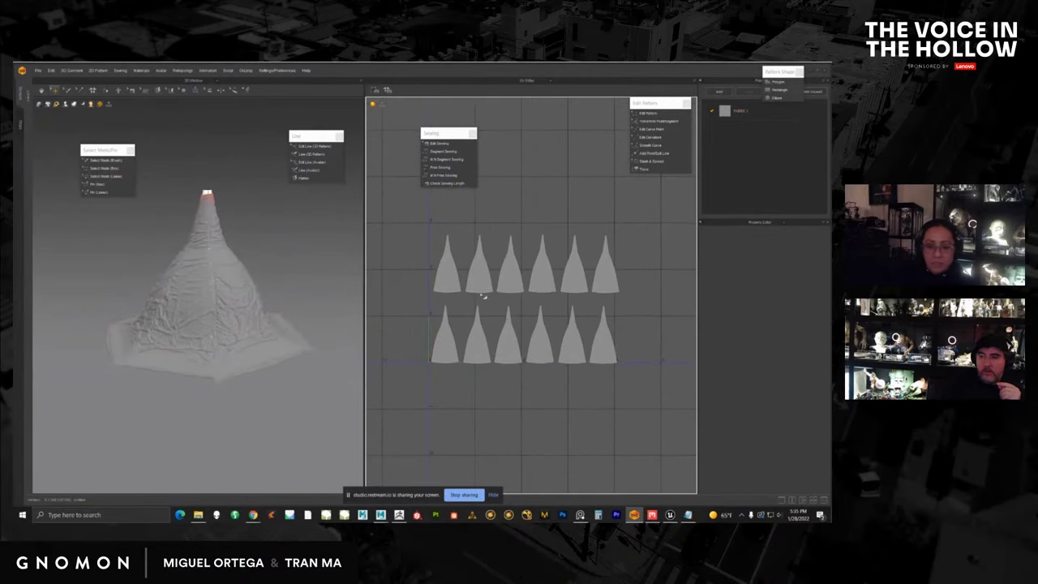
# Scale all twelve UV islands down further and shift them slightly toward the first UV tile's lower corner.
pyautogui.hotkey('ctrl', 'a')
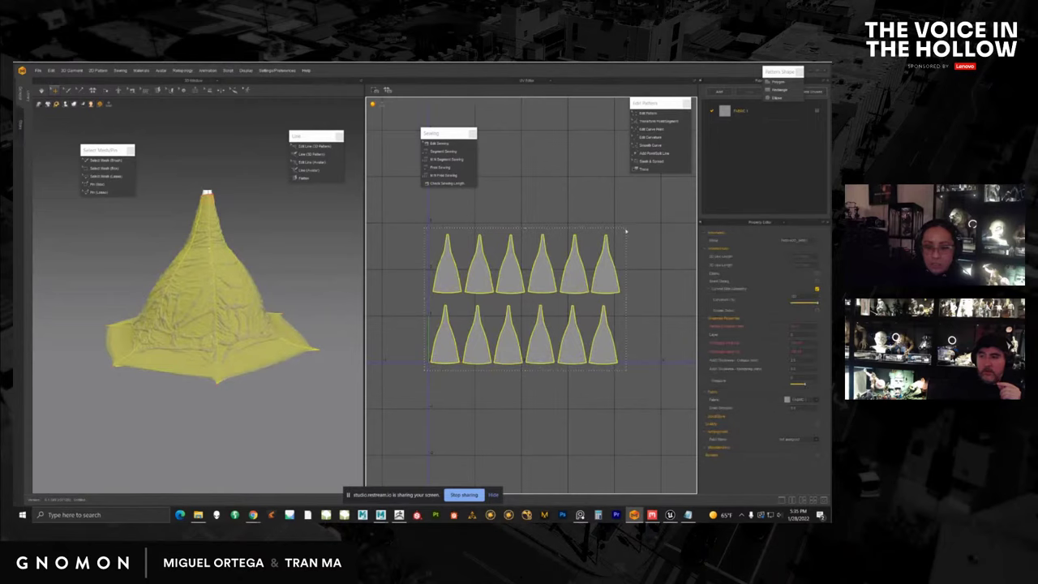
pyautogui.moveTo(626, 230); pyautogui.dragTo(518, 304)
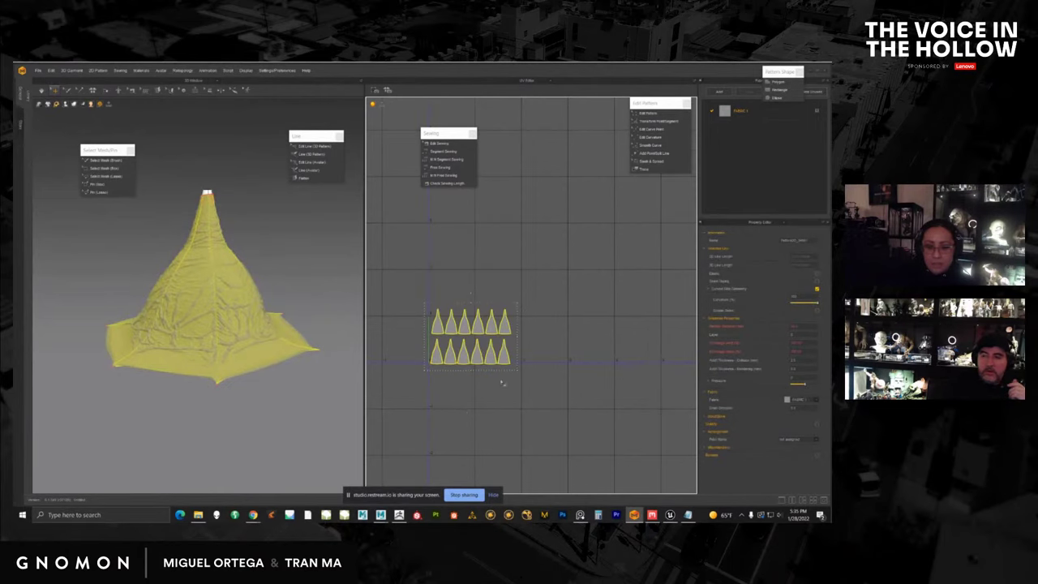
pyautogui.click(503, 383)
pyautogui.scroll(5, 503, 384)
pyautogui.moveTo(429, 292); pyautogui.dragTo(511, 292, button='middle')
pyautogui.click(514, 294)
pyautogui.click(421, 258)
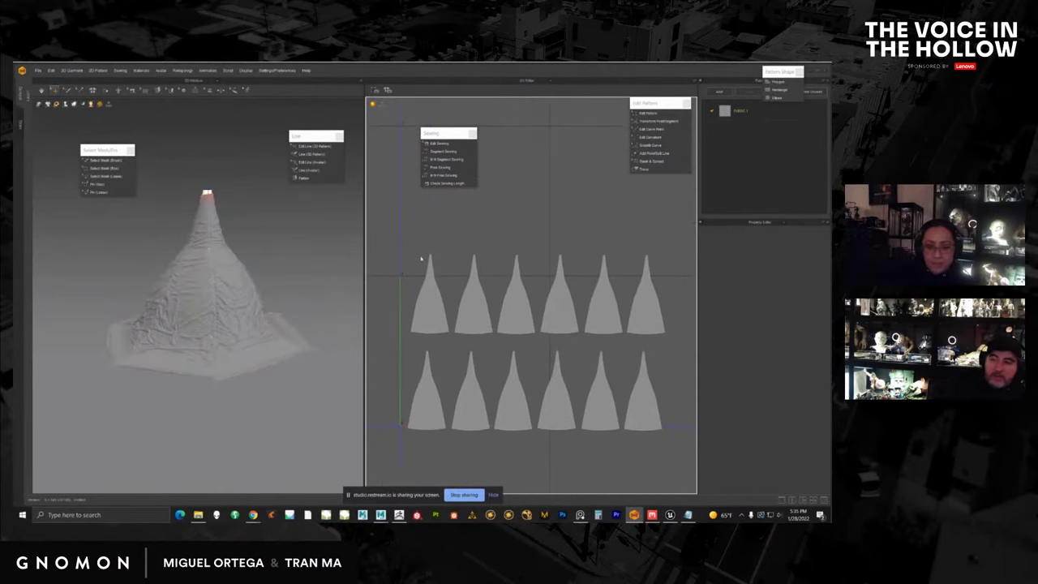
pyautogui.hotkey('ctrl', 'a')
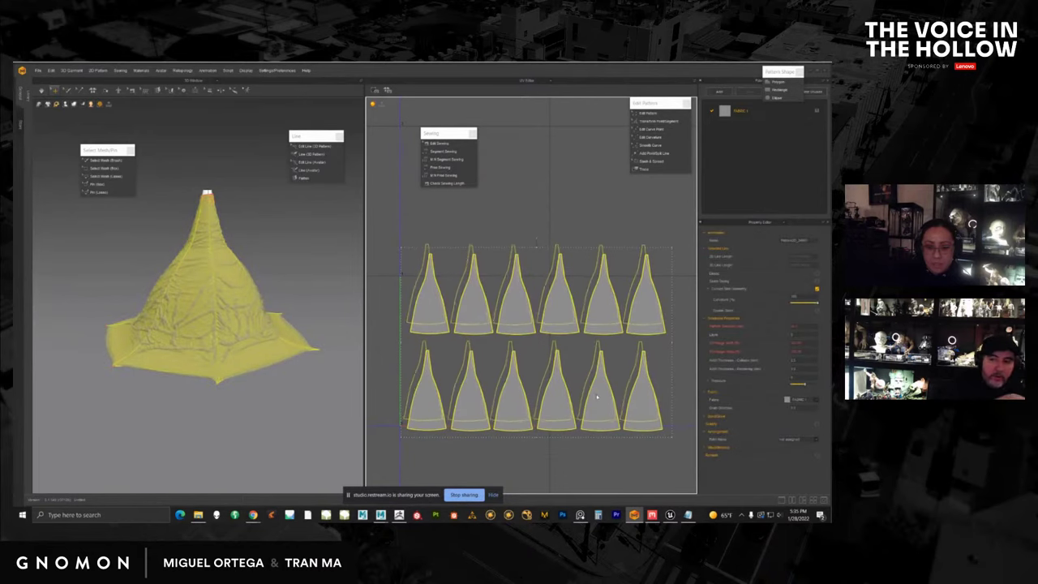
pyautogui.scroll(-3, 596, 398)
pyautogui.click(403, 235)
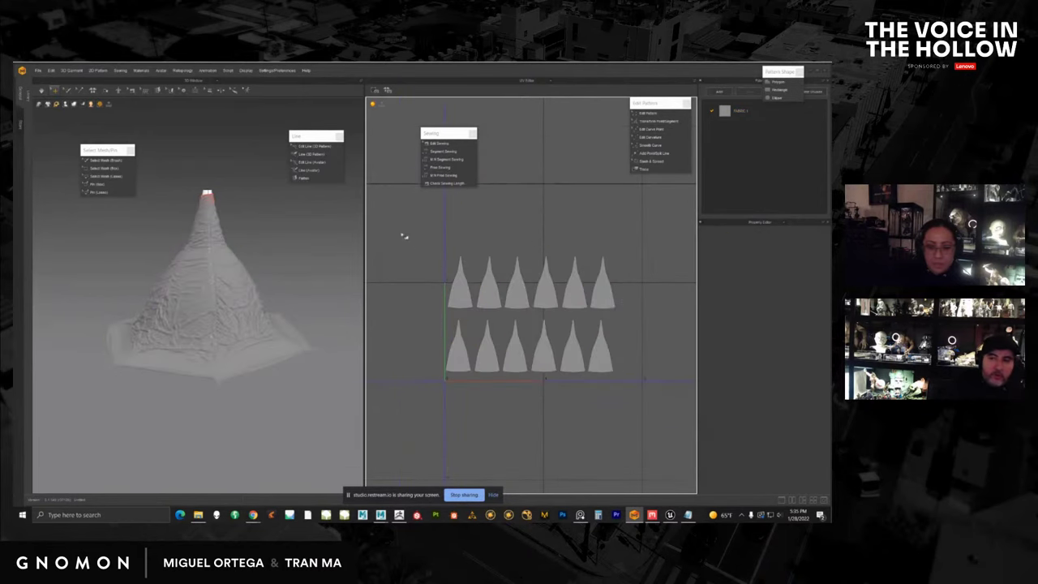
# Separate the two rows of UV islands, moving the upper row above the first tile and seating the lower row on the tile's base line.
pyautogui.moveTo(638, 316); pyautogui.dragTo(612, 251)
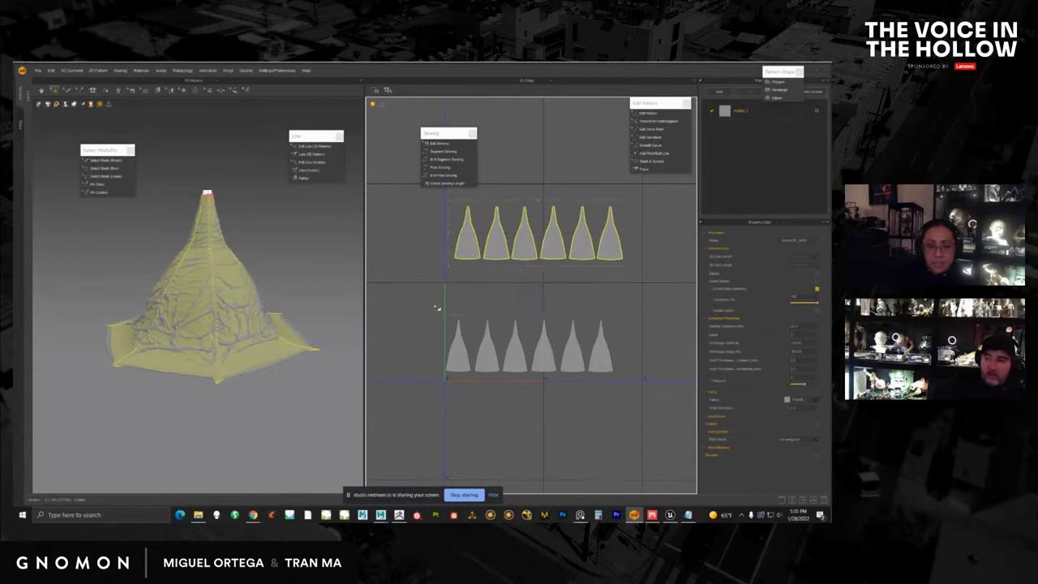
pyautogui.moveTo(436, 306); pyautogui.dragTo(629, 385)
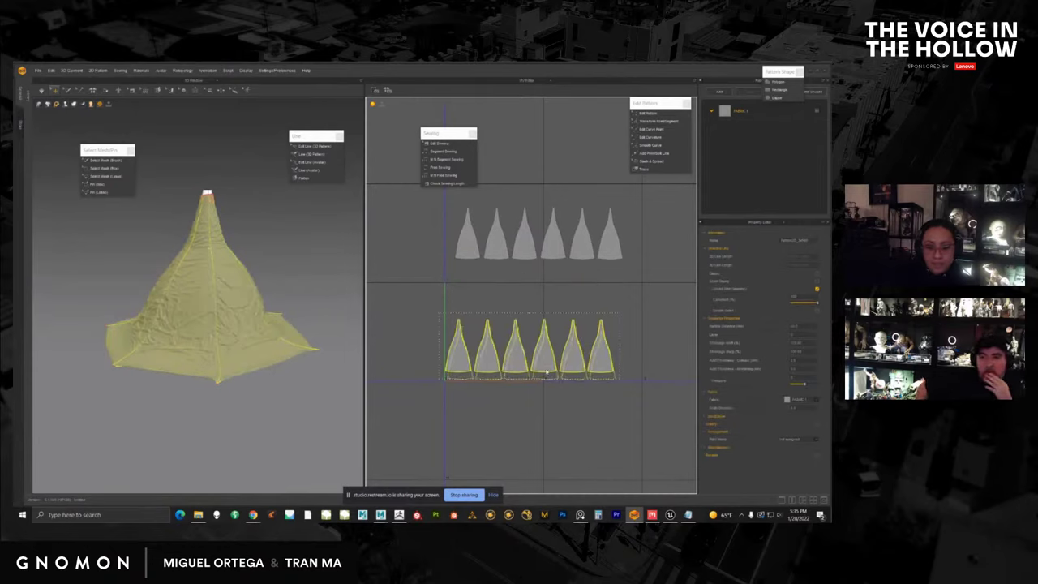
pyautogui.moveTo(549, 367); pyautogui.dragTo(551, 374)
pyautogui.click(549, 406)
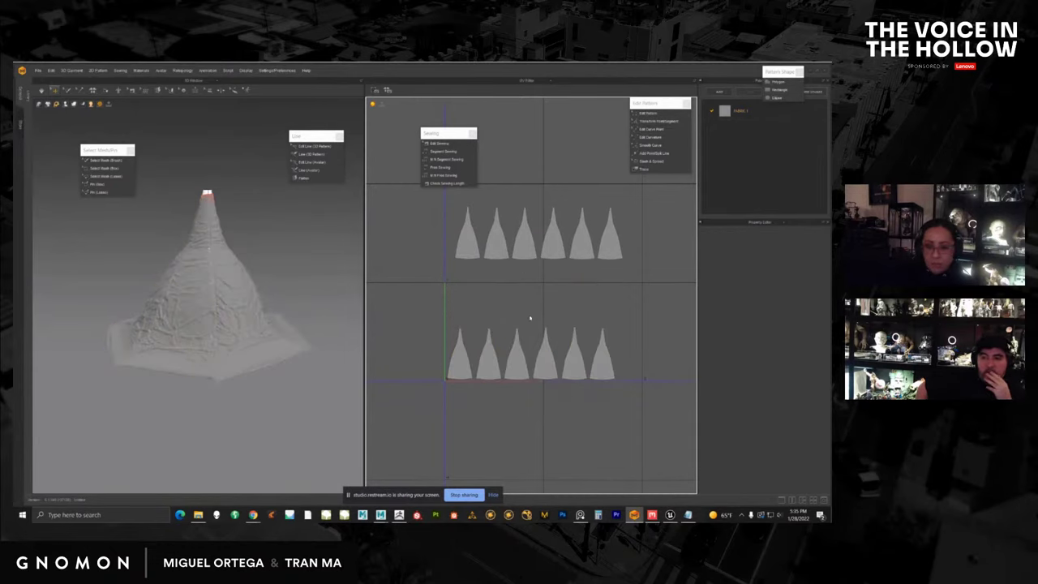
# Stack the lower row's last three UV islands above its first three and turn them upside down to nest between them.
pyautogui.moveTo(530, 318); pyautogui.dragTo(624, 390)
pyautogui.moveTo(547, 360); pyautogui.dragTo(486, 321)
pyautogui.click(490, 365)
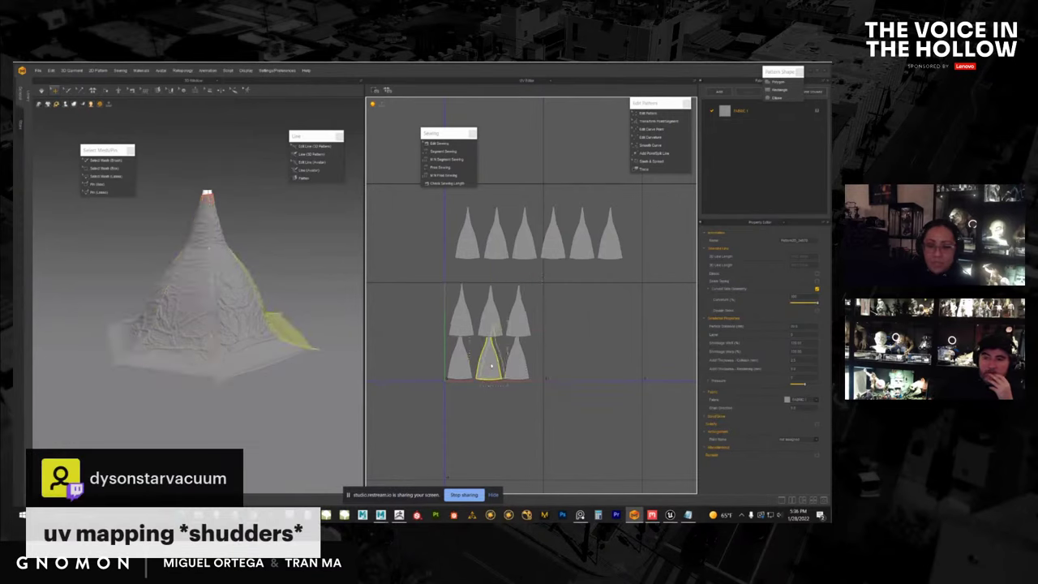
pyautogui.moveTo(435, 278); pyautogui.dragTo(517, 318)
pyautogui.moveTo(489, 272); pyautogui.dragTo(528, 337)
pyautogui.moveTo(528, 337); pyautogui.dragTo(530, 338, button='middle')
pyautogui.click(533, 306)
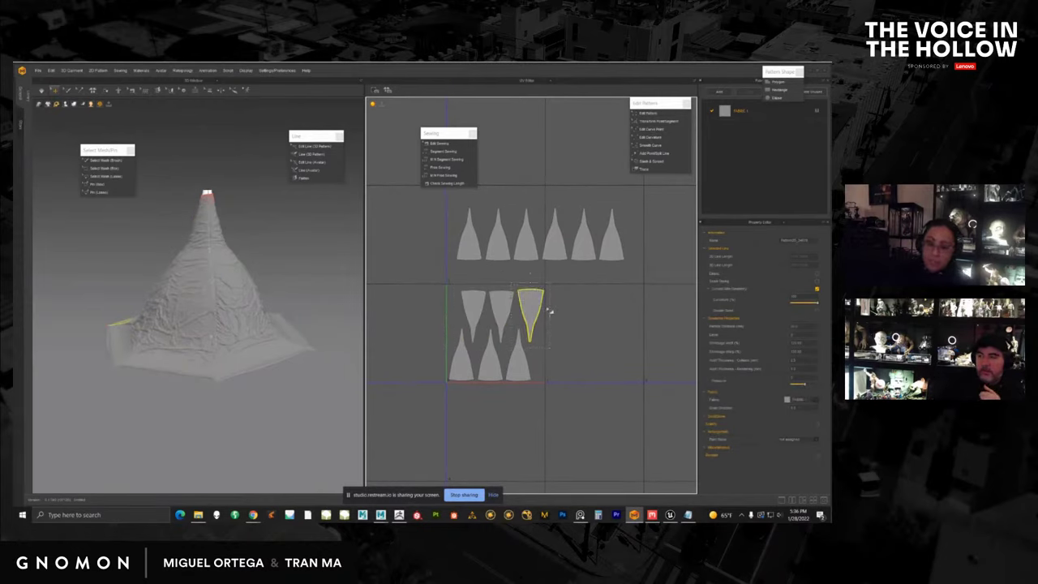
# Return to the 2D pattern layout and examine both rows of panels and the wrinkled tent's surface.
pyautogui.click(545, 84)
pyautogui.click(533, 93)
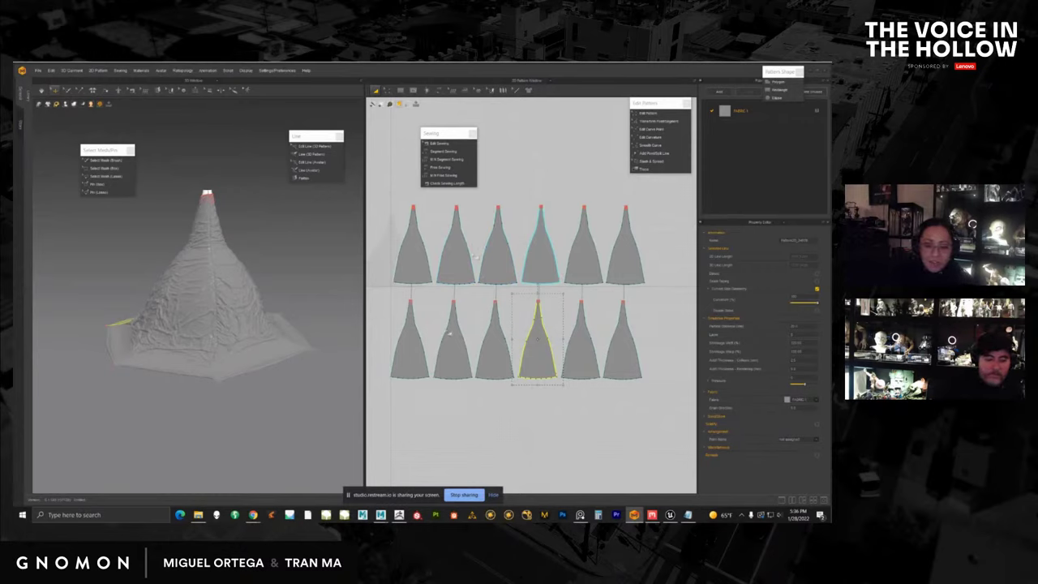
pyautogui.scroll(3, 432, 305)
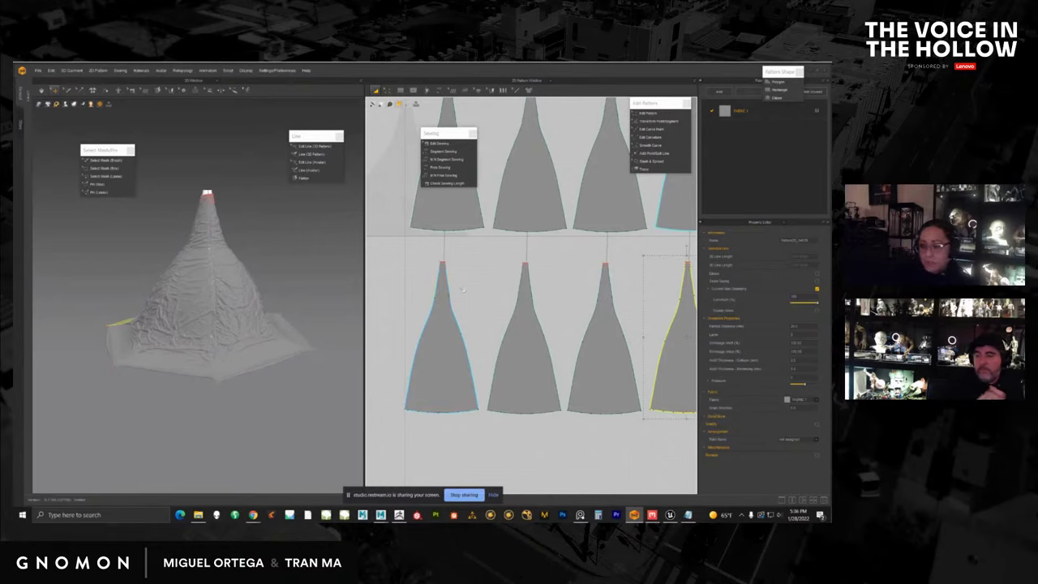
pyautogui.scroll(-2, 497, 334)
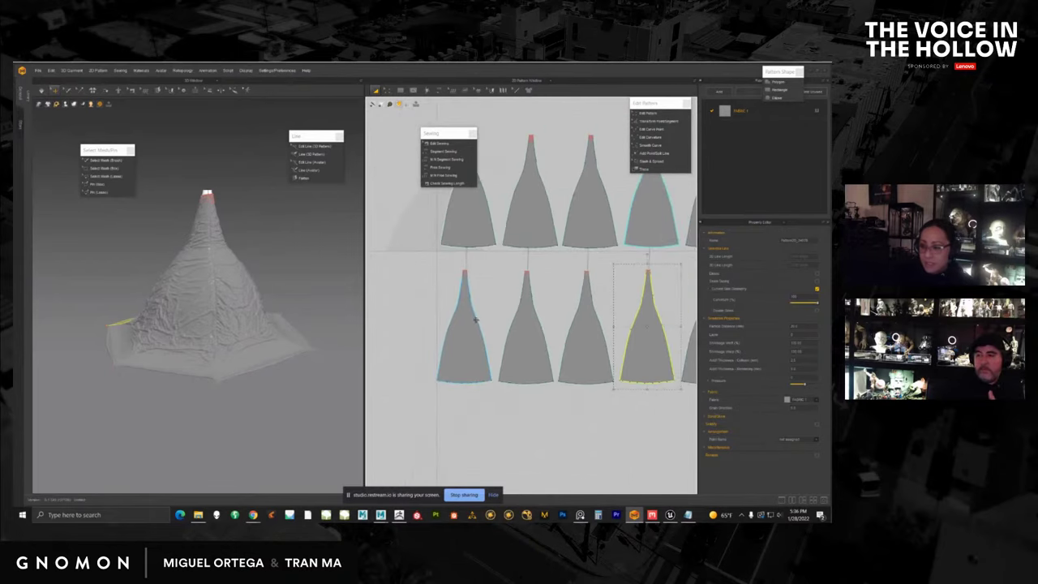
pyautogui.moveTo(482, 313); pyautogui.dragTo(461, 335, button='middle')
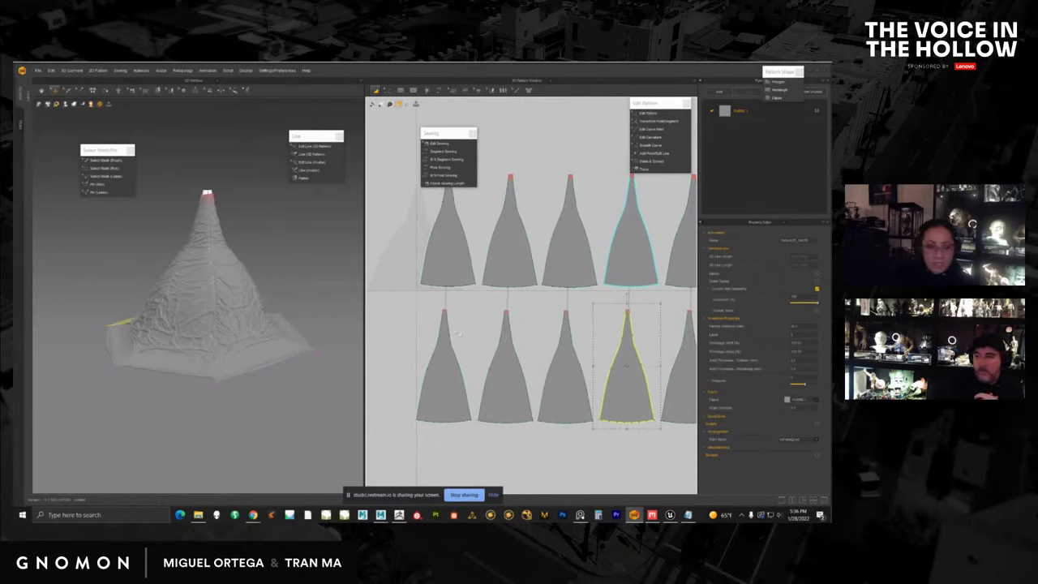
pyautogui.moveTo(273, 308); pyautogui.dragTo(300, 333, button='middle')
pyautogui.moveTo(300, 333); pyautogui.dragTo(280, 369, button='right')
pyautogui.moveTo(280, 369); pyautogui.dragTo(298, 358, button='middle')
pyautogui.scroll(5, 298, 357)
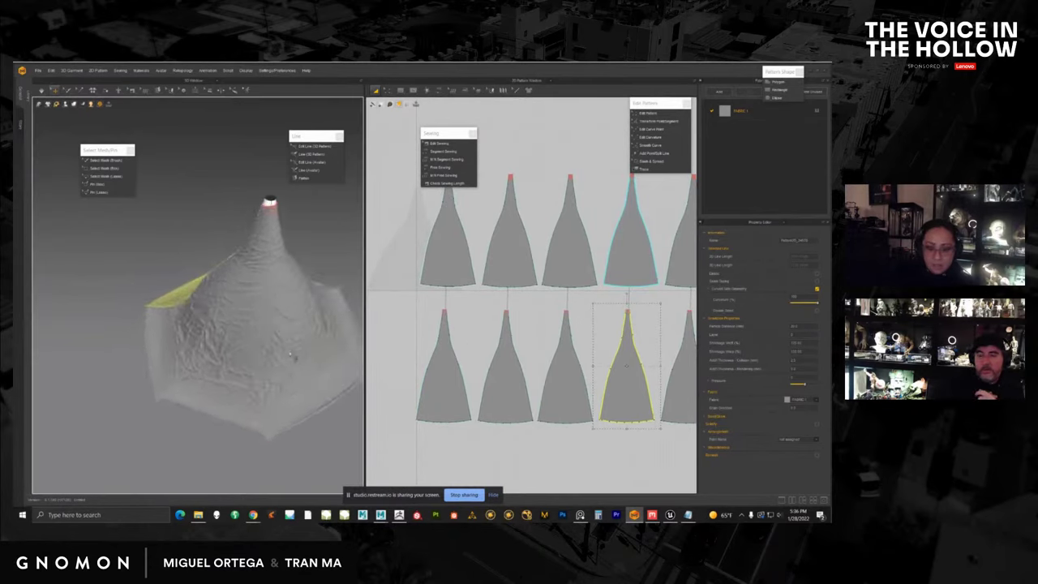
pyautogui.scroll(-5, 297, 357)
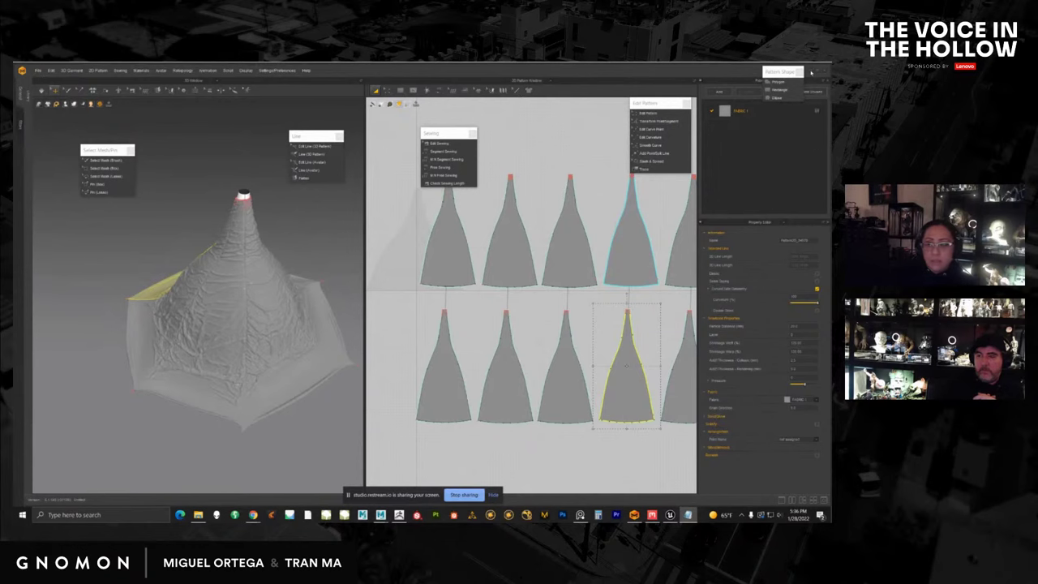
# Switch to Substance 3D Painter, dismiss the welcome dialog and open the recent tent project.
pyautogui.click(809, 73)
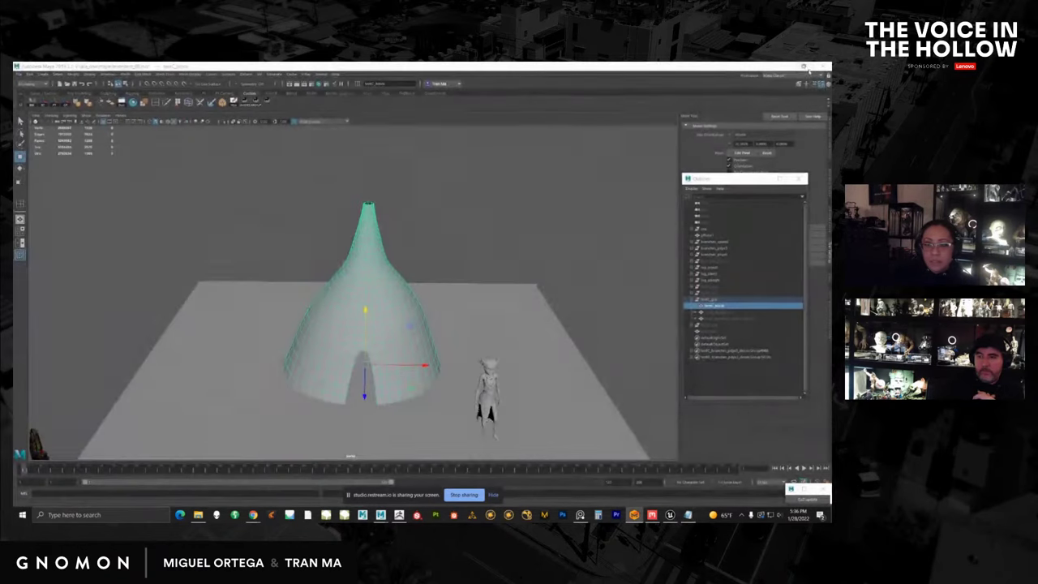
pyautogui.click(787, 66)
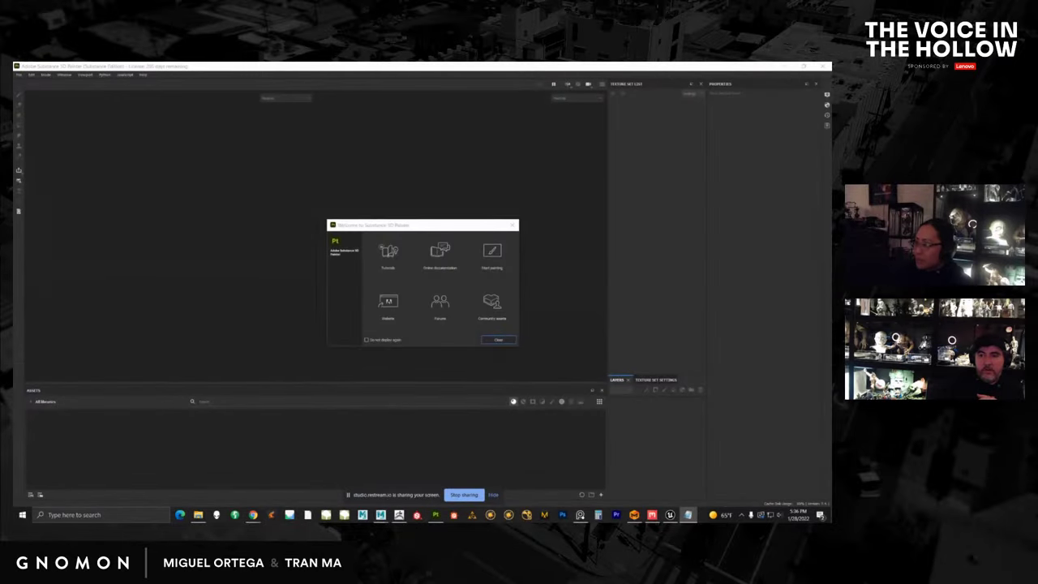
pyautogui.click(500, 340)
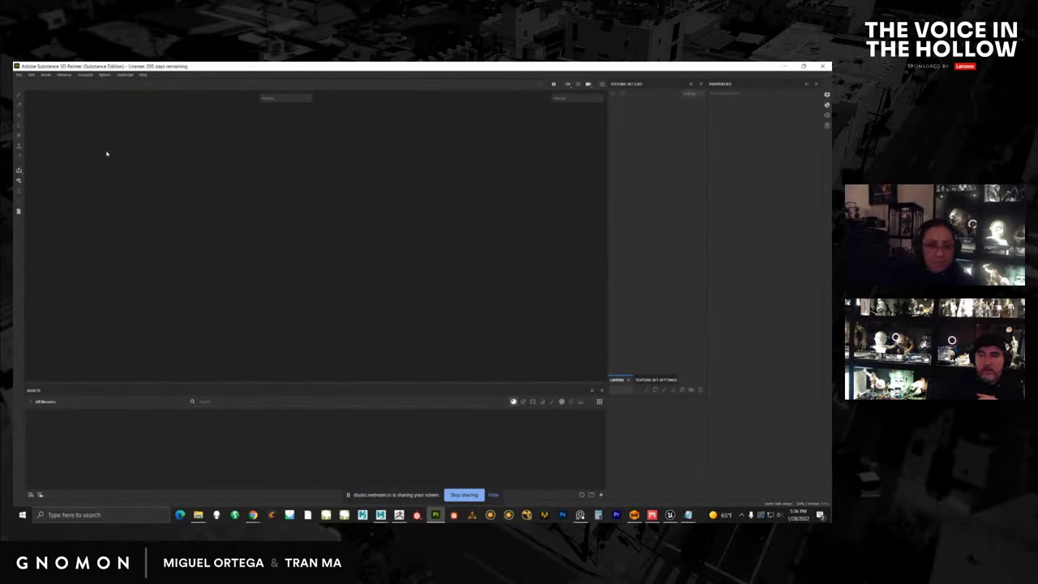
pyautogui.click(19, 75)
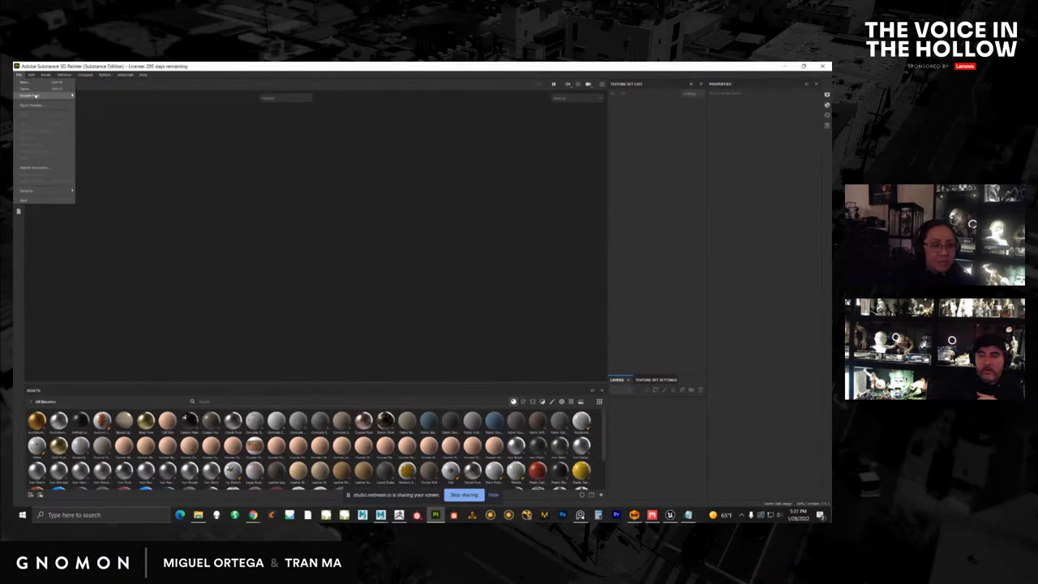
pyautogui.moveTo(35, 96)
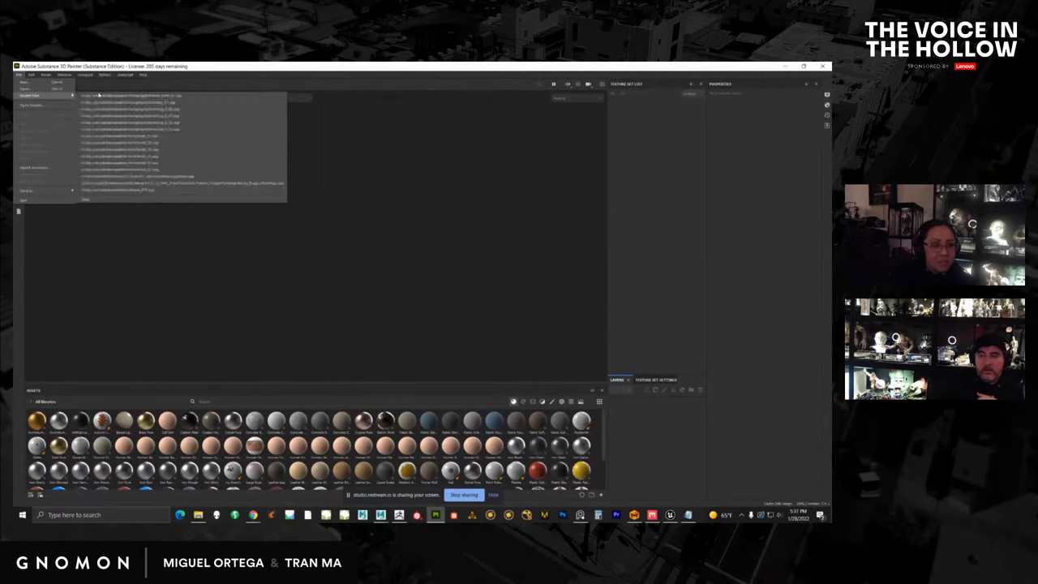
pyautogui.click(133, 138)
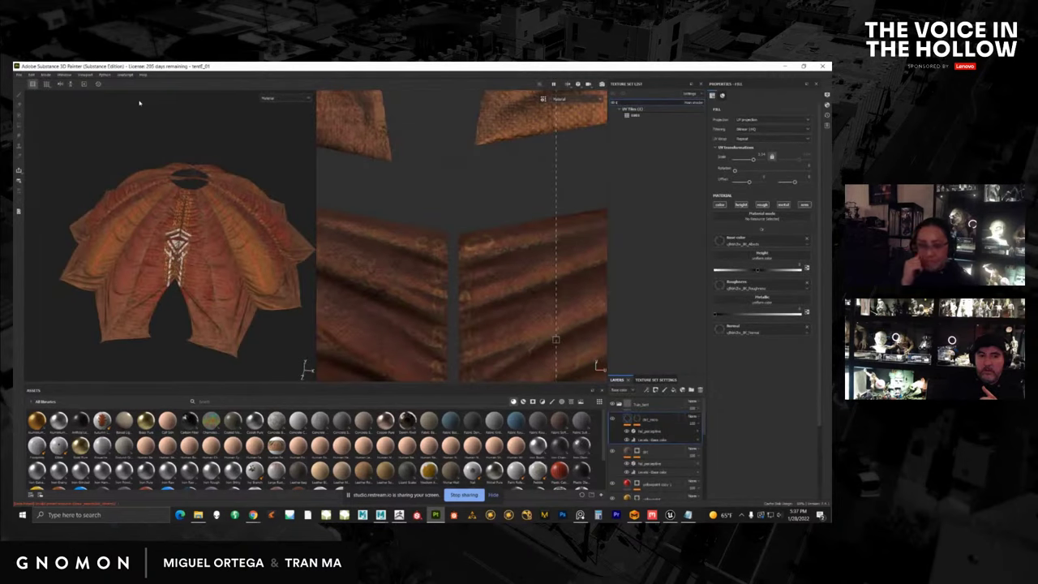
# Hide the dirt layers and the white painted pattern layer on the textured tent.
pyautogui.scroll(-6, 470, 267)
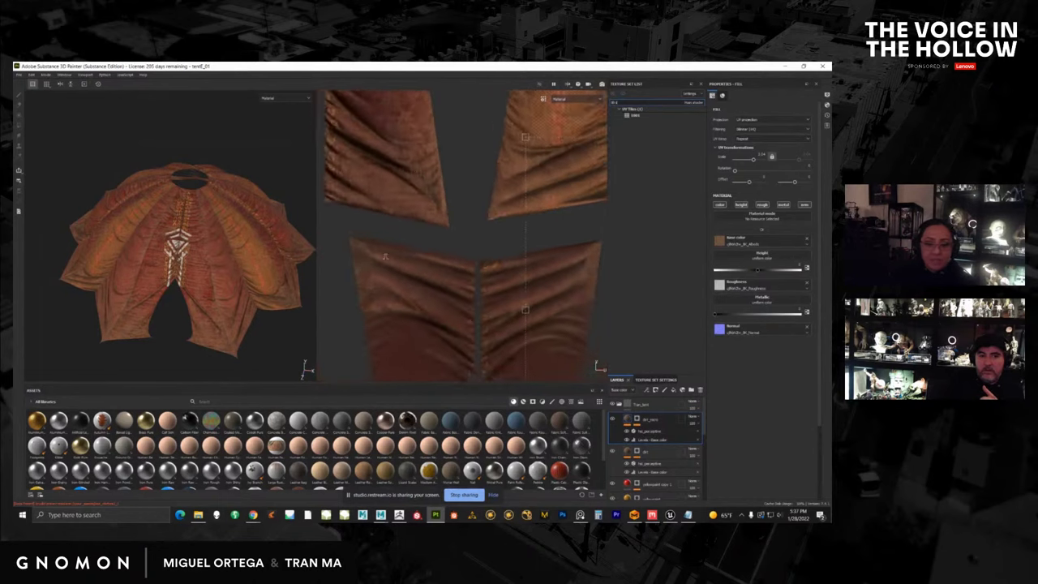
pyautogui.keyDown('alt'); pyautogui.moveTo(457, 295); pyautogui.dragTo(398, 264, button='right'); pyautogui.keyUp('alt')
pyautogui.keyDown('alt'); pyautogui.moveTo(398, 265); pyautogui.dragTo(397, 207, button='middle'); pyautogui.keyUp('alt')
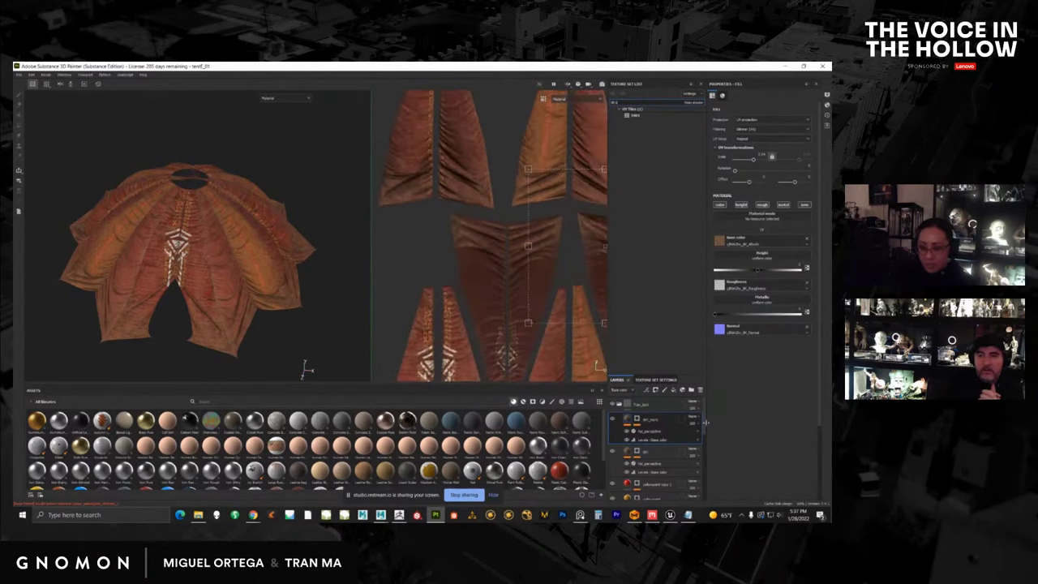
pyautogui.moveTo(704, 416)
pyautogui.mouseDown()
pyautogui.moveTo(704, 425)
pyautogui.moveTo(704, 415)
pyautogui.mouseUp()
pyautogui.click(613, 419)
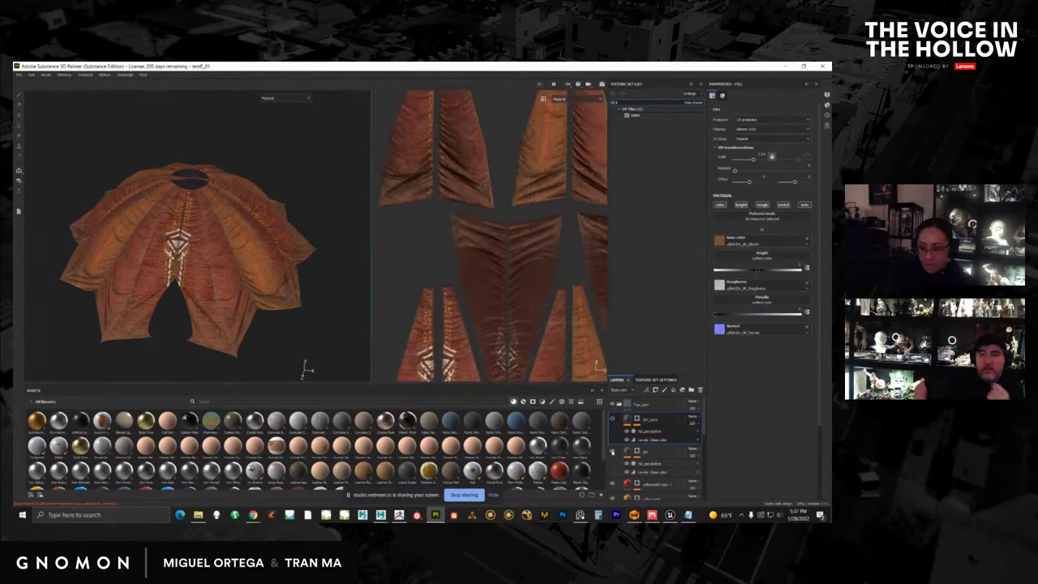
pyautogui.click(613, 451)
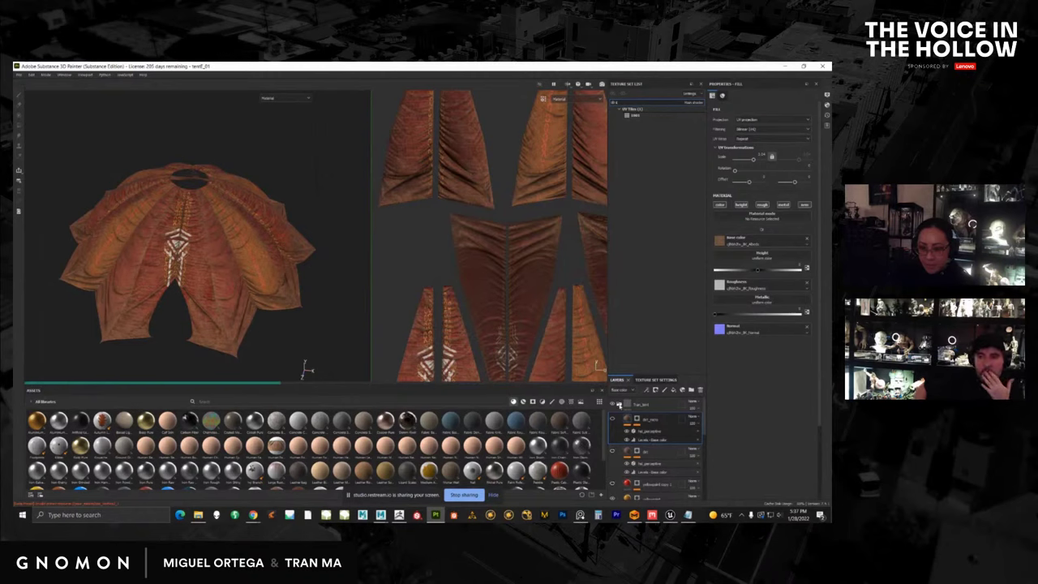
pyautogui.scroll(-3, 697, 438)
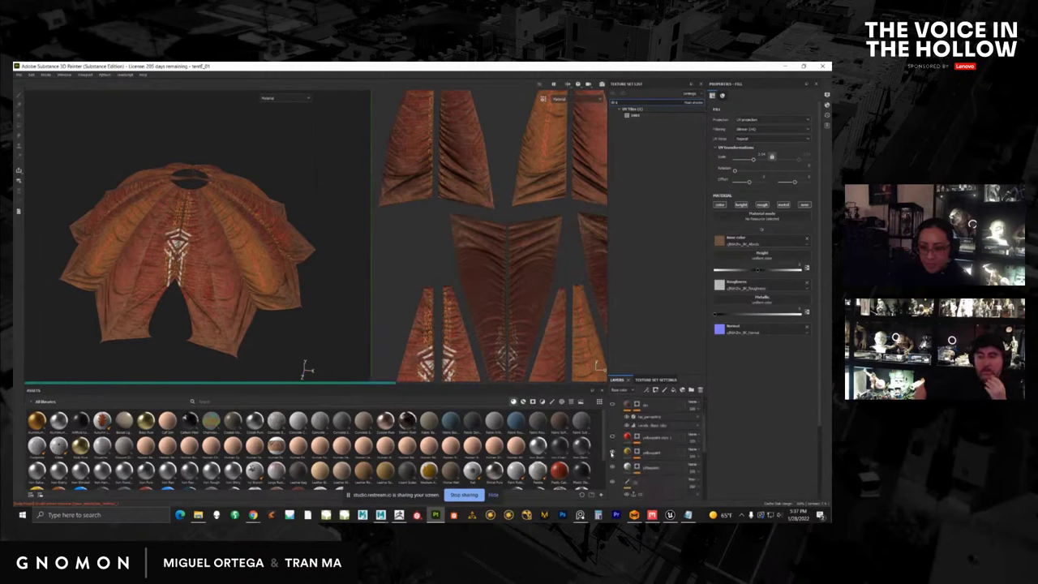
pyautogui.moveTo(704, 448); pyautogui.dragTo(704, 462)
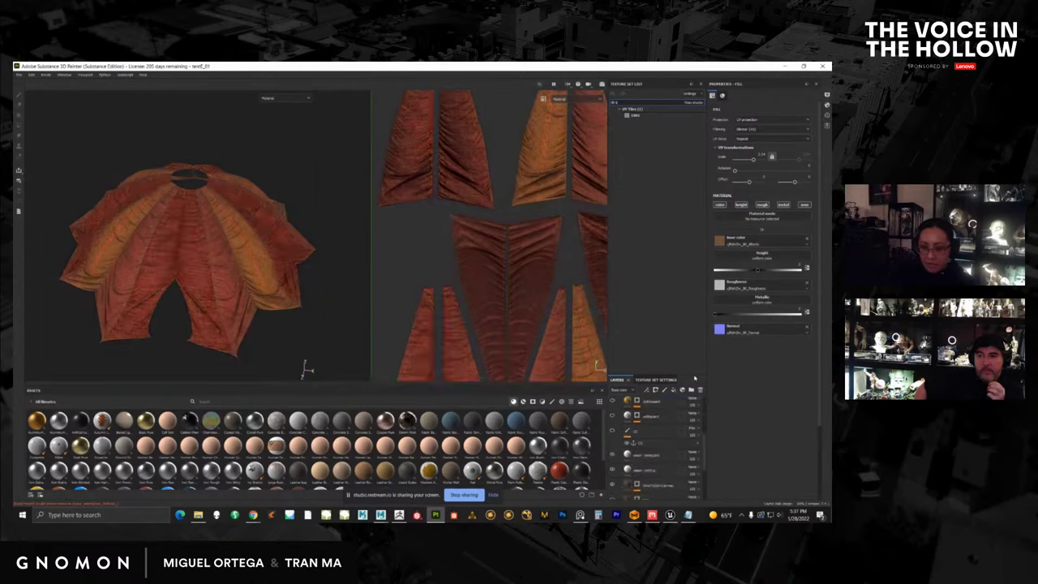
# Enlarge the layer stack's display area and hide the worn canvas and color layers beneath the painted ones.
pyautogui.moveTo(694, 378); pyautogui.dragTo(694, 254)
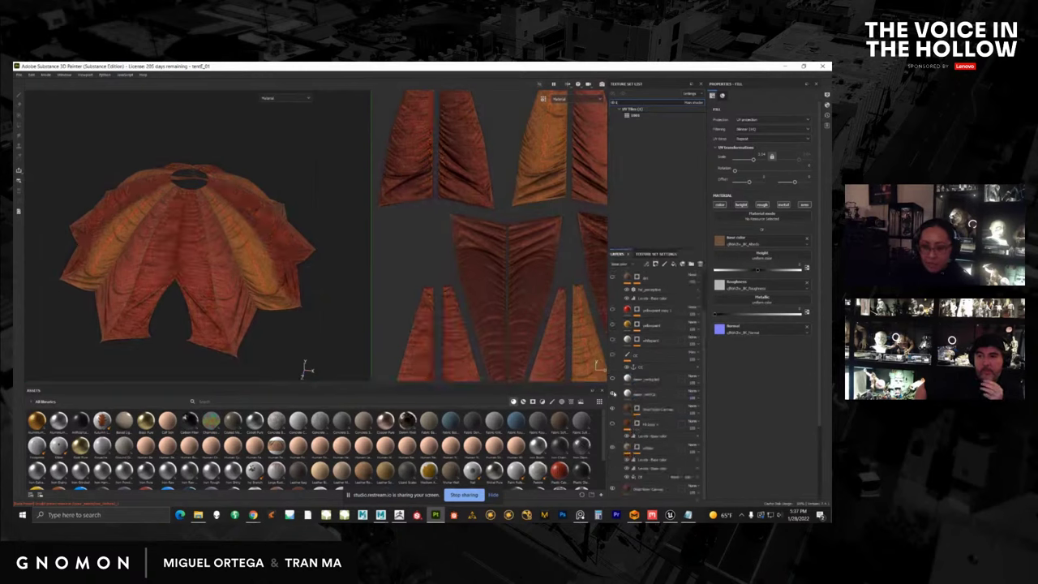
pyautogui.click(613, 408)
pyautogui.click(612, 451)
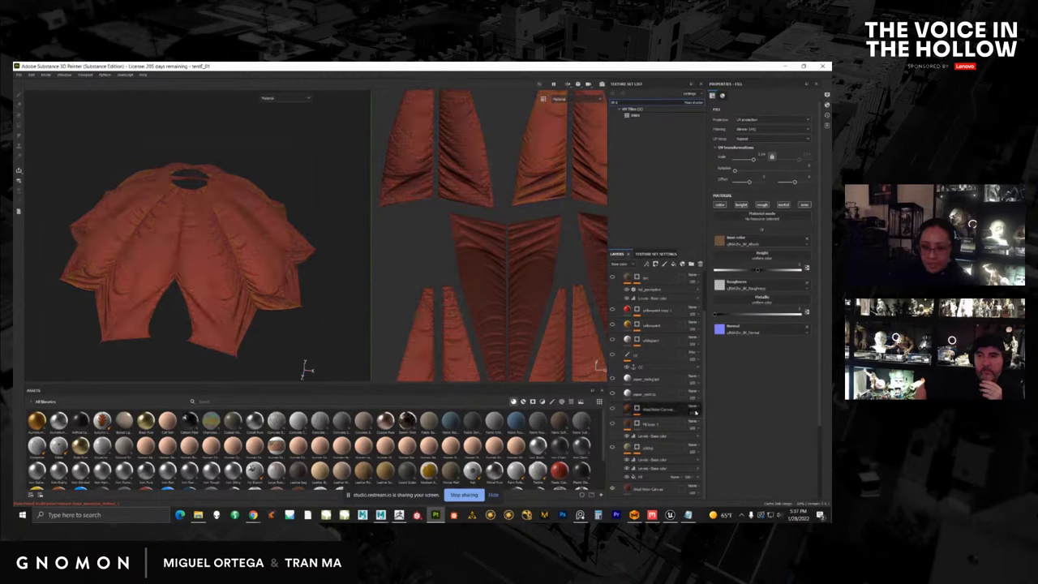
# Hide the red base canvas layer and look over the tent's baked mesh maps in the texture set settings.
pyautogui.click(614, 489)
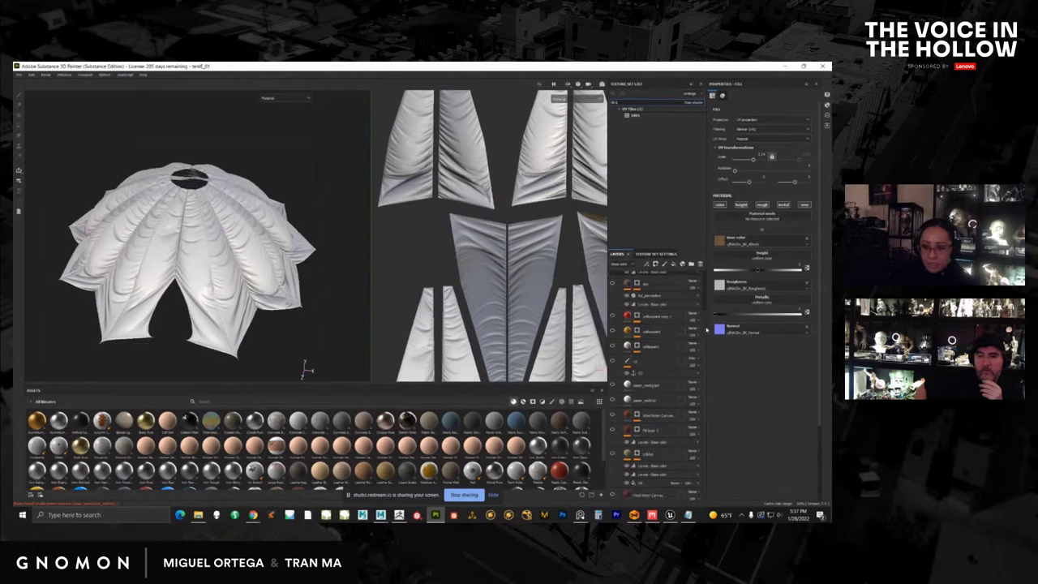
pyautogui.click(653, 254)
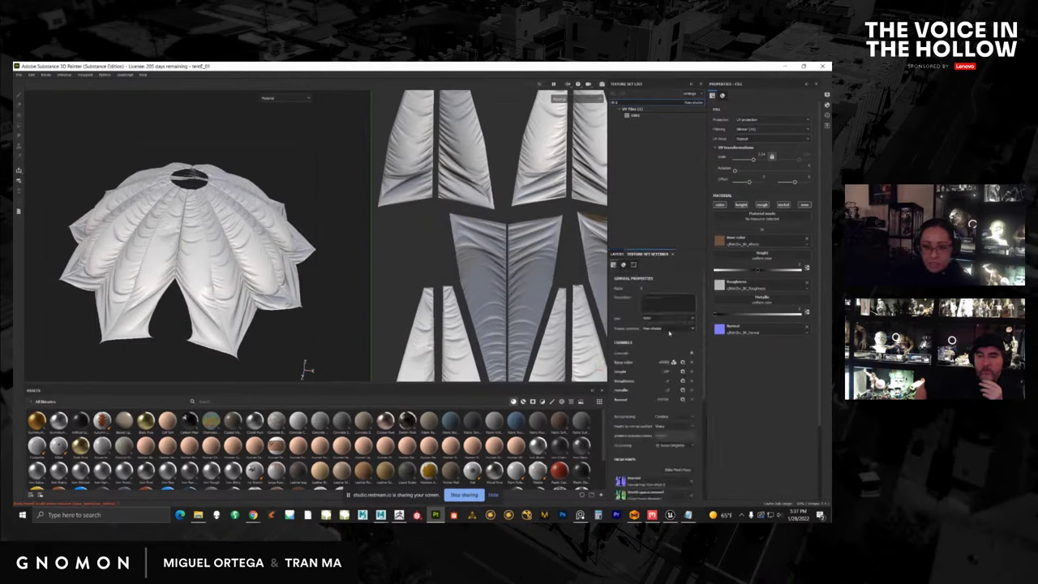
pyautogui.scroll(-5, 704, 355)
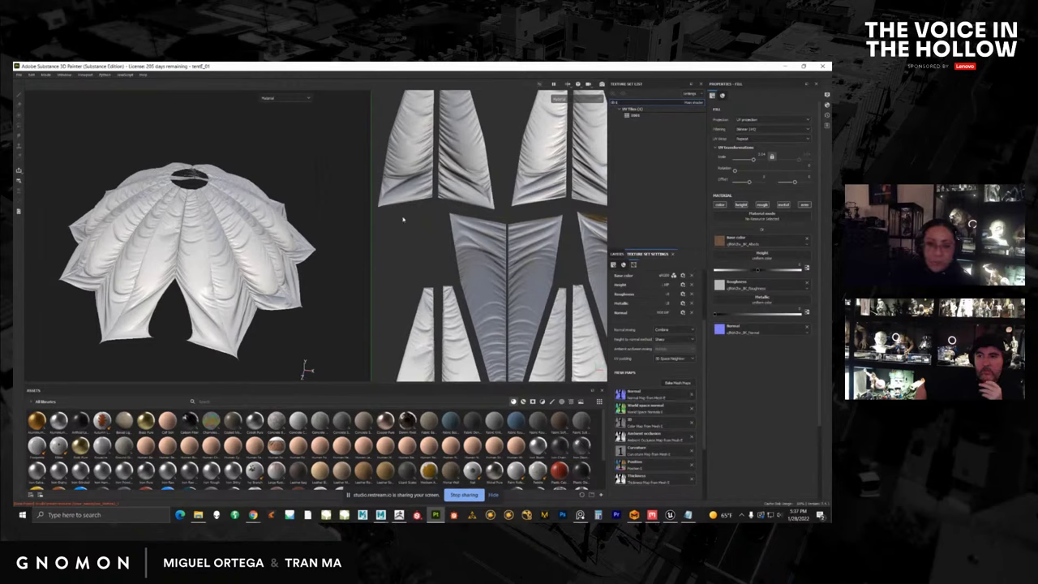
# Display the baked Curvature map on the tent and examine the fabric folds and seams up close.
pyautogui.click(297, 99)
pyautogui.moveTo(311, 137); pyautogui.dragTo(306, 158)
pyautogui.click(287, 145)
pyautogui.keyDown('alt'); pyautogui.moveTo(226, 228); pyautogui.dragTo(235, 300, button='right'); pyautogui.keyUp('alt')
pyautogui.keyDown('alt'); pyautogui.moveTo(235, 300); pyautogui.dragTo(183, 279); pyautogui.keyUp('alt')
pyautogui.keyDown('alt'); pyautogui.moveTo(183, 280); pyautogui.dragTo(189, 297, button='right'); pyautogui.keyUp('alt')
pyautogui.keyDown('alt'); pyautogui.moveTo(188, 297); pyautogui.dragTo(134, 308); pyautogui.keyUp('alt')
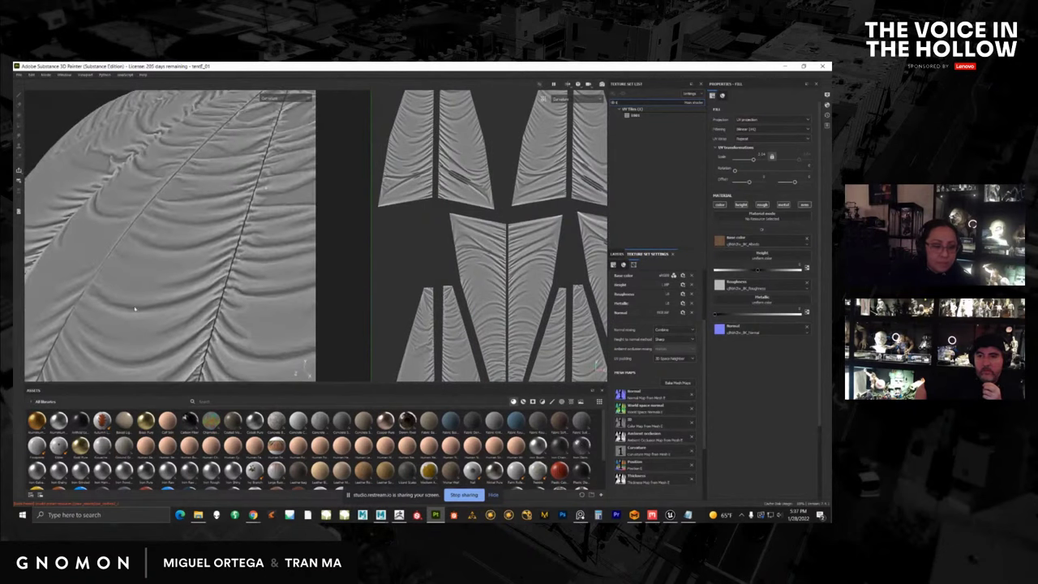
# Check the tent's baked map display from a wider view and switch the viewport back to Material.
pyautogui.click(298, 103)
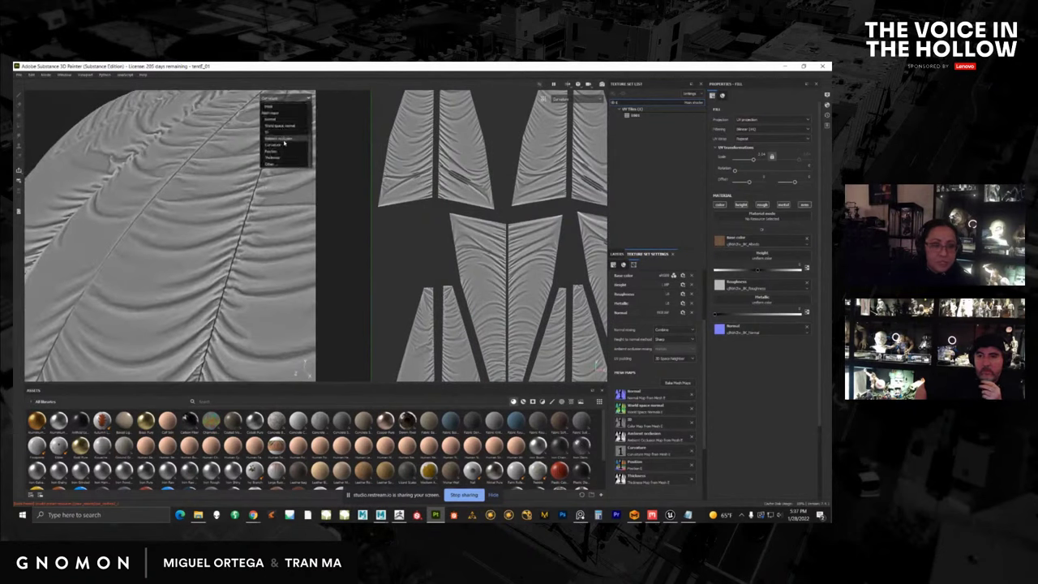
pyautogui.click(284, 143)
pyautogui.keyDown('alt'); pyautogui.moveTo(208, 252); pyautogui.dragTo(174, 239); pyautogui.keyUp('alt')
pyautogui.click(288, 98)
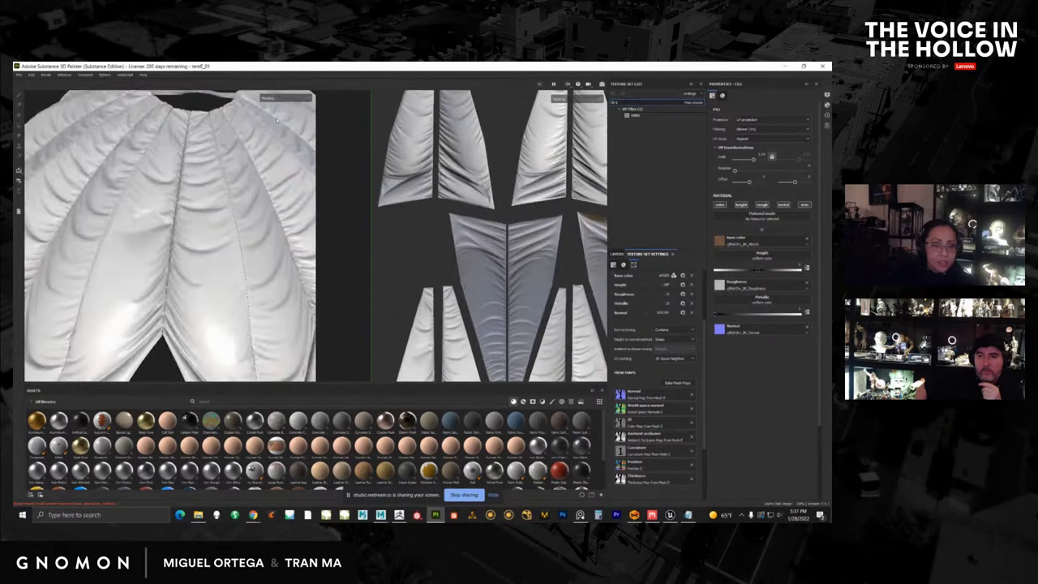
pyautogui.click(272, 106)
pyautogui.keyDown('alt'); pyautogui.moveTo(170, 244); pyautogui.dragTo(243, 182); pyautogui.keyUp('alt')
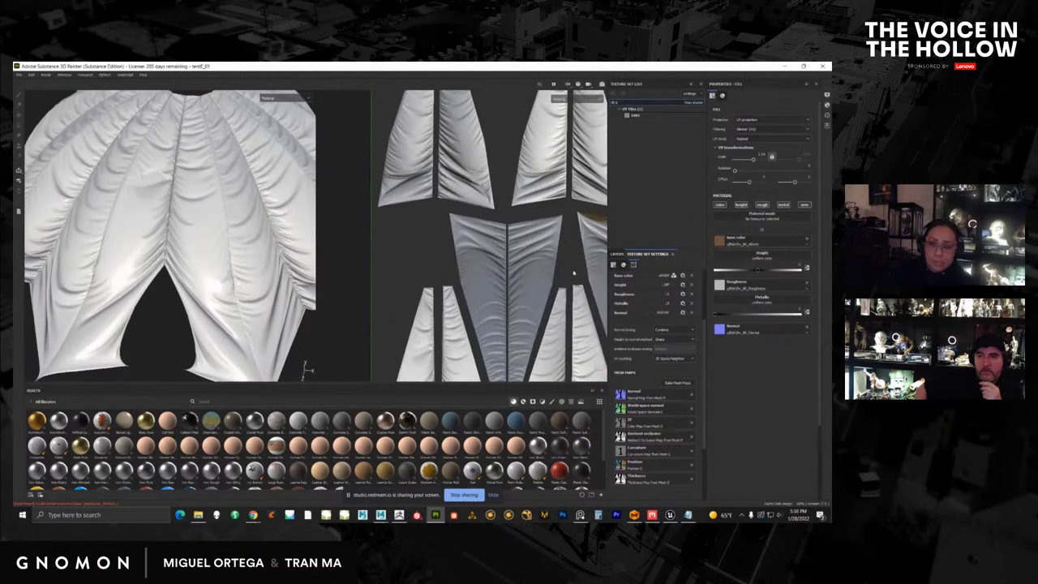
# Return to the layer stack and show the red base canvas layer and the masked woven fabric layer above it.
pyautogui.click(617, 253)
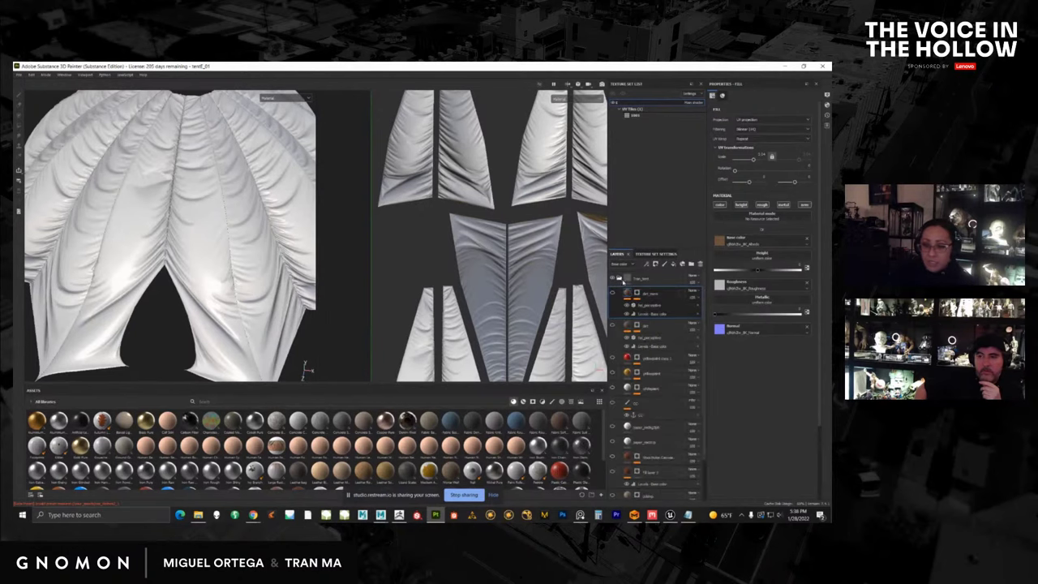
pyautogui.scroll(-3, 635, 478)
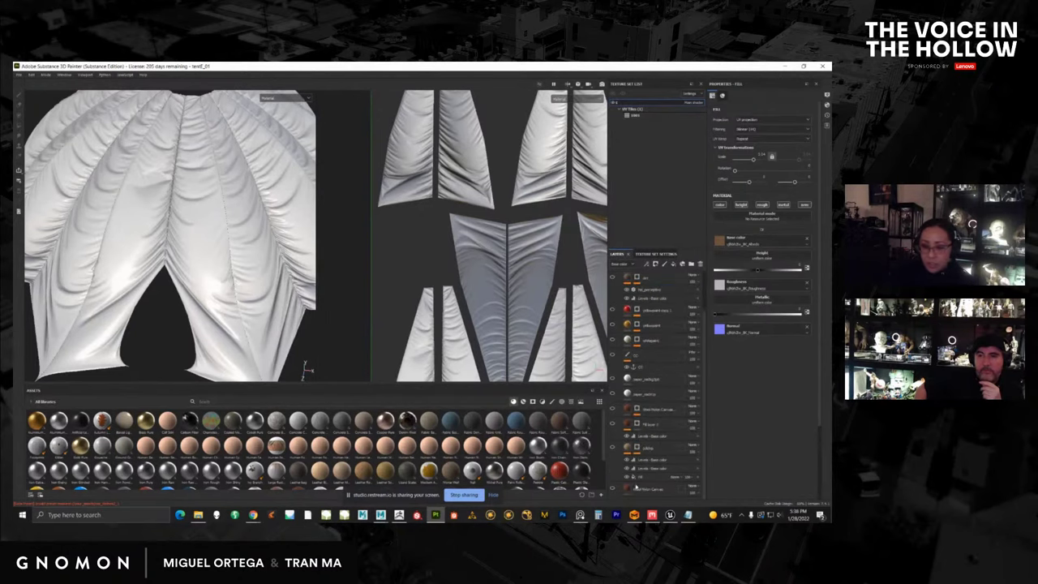
pyautogui.click(613, 489)
pyautogui.keyDown('alt'); pyautogui.moveTo(253, 273); pyautogui.dragTo(316, 321); pyautogui.keyUp('alt')
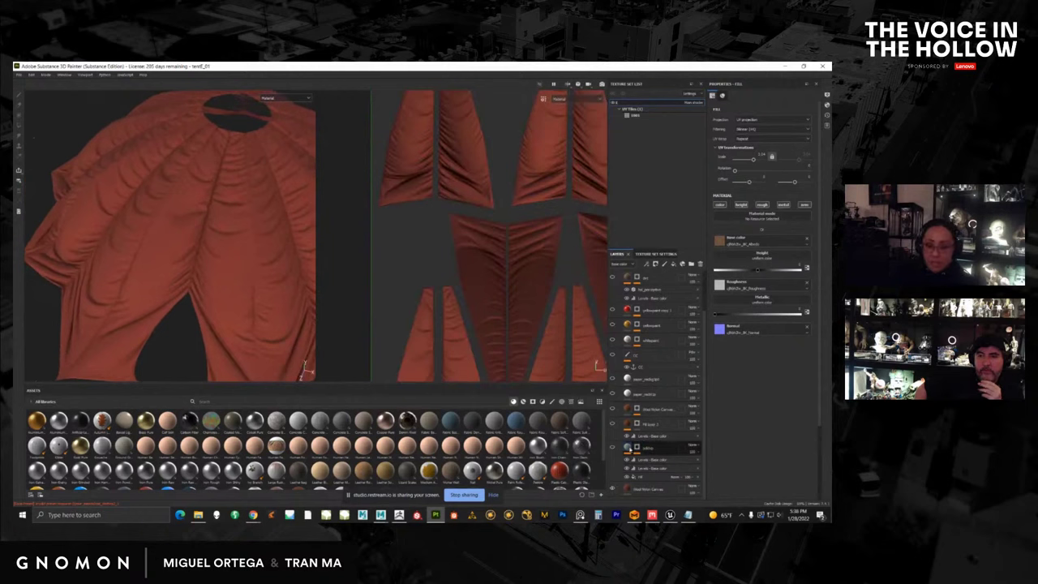
pyautogui.click(613, 447)
pyautogui.keyDown('alt'); pyautogui.moveTo(242, 345); pyautogui.dragTo(239, 312); pyautogui.keyUp('alt')
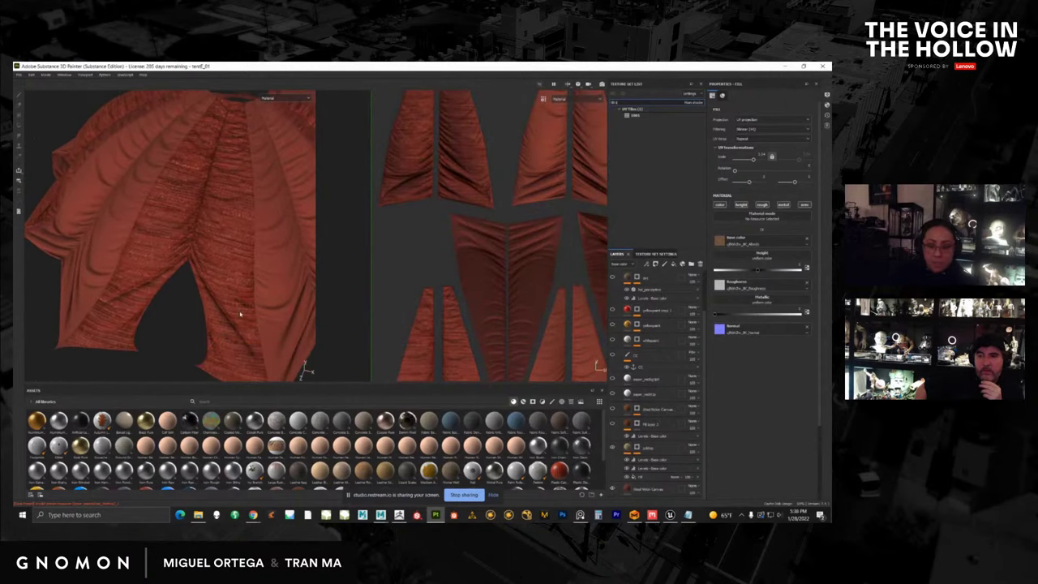
# Inspect the fill settings of the woven and base canvas layers, and compare the tent with the woven layer hidden and shown.
pyautogui.click(652, 450)
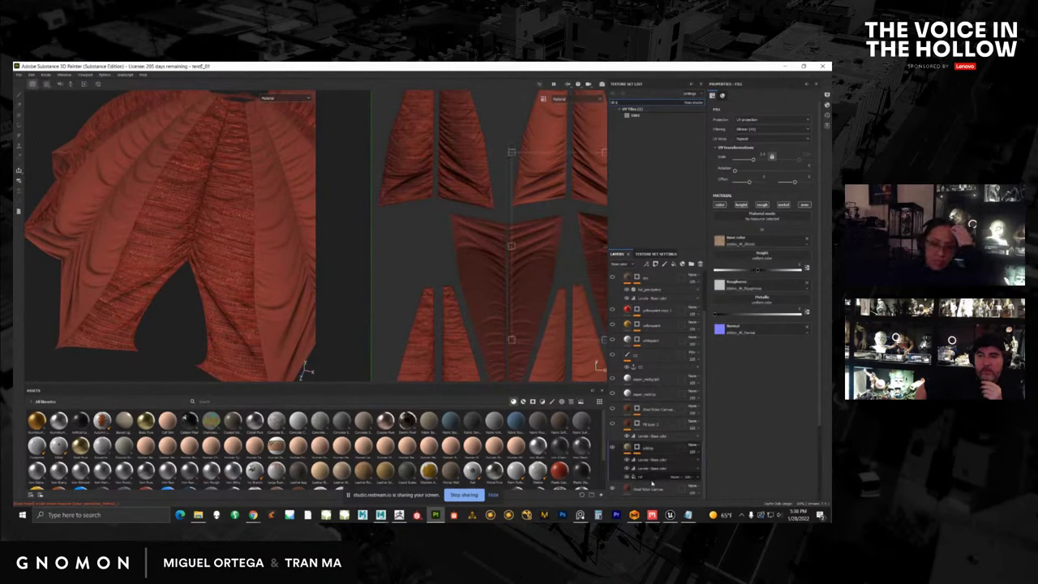
pyautogui.click(654, 490)
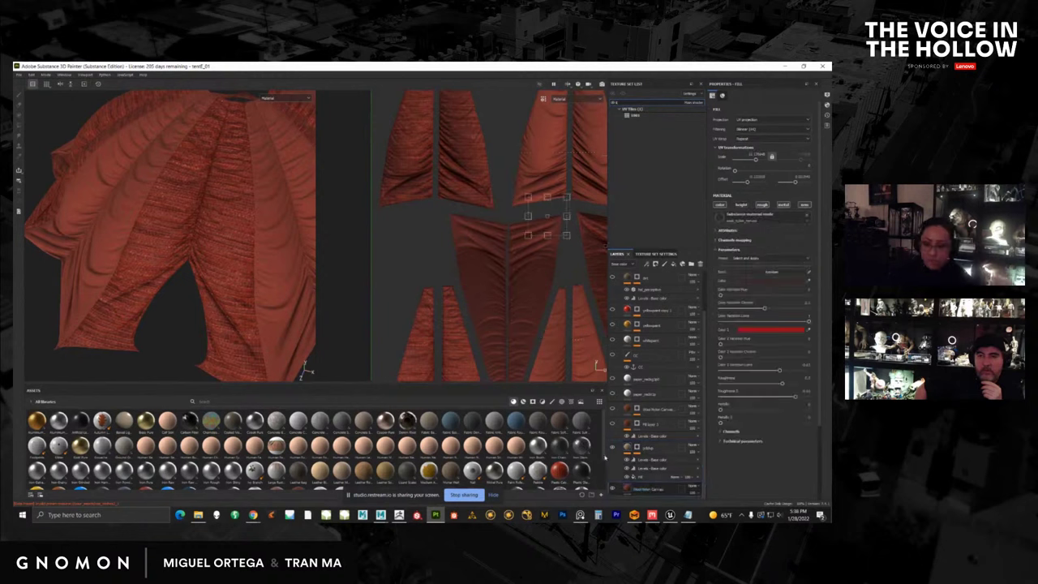
pyautogui.click(613, 447)
pyautogui.keyDown('alt'); pyautogui.moveTo(191, 233); pyautogui.dragTo(120, 306, button='middle'); pyautogui.keyUp('alt')
pyautogui.keyDown('alt'); pyautogui.moveTo(121, 305); pyautogui.dragTo(237, 389, button='right'); pyautogui.keyUp('alt')
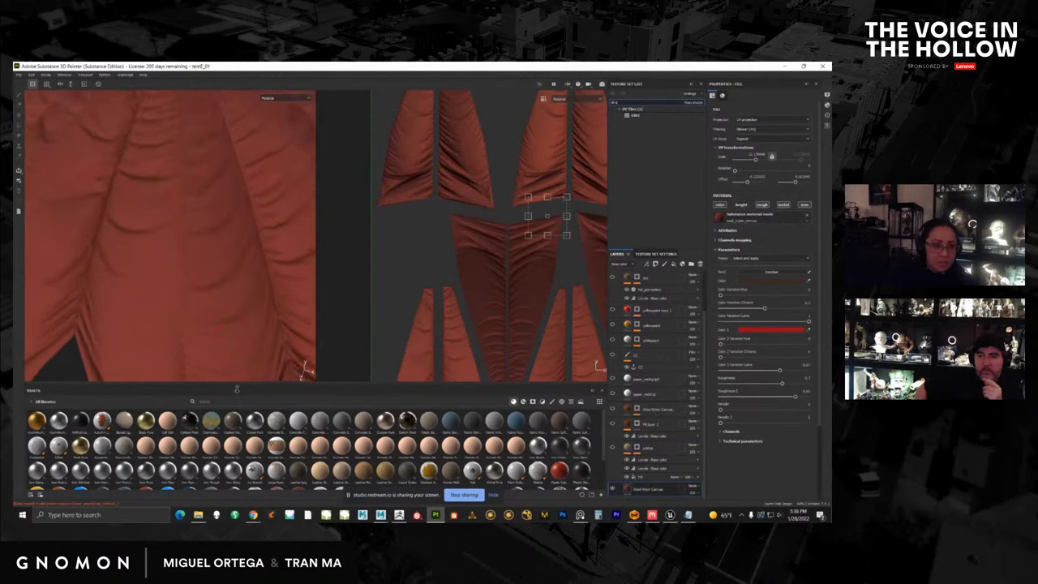
pyautogui.keyDown('alt'); pyautogui.moveTo(188, 311); pyautogui.dragTo(232, 321); pyautogui.keyUp('alt')
pyautogui.click(613, 447)
pyautogui.click(613, 448)
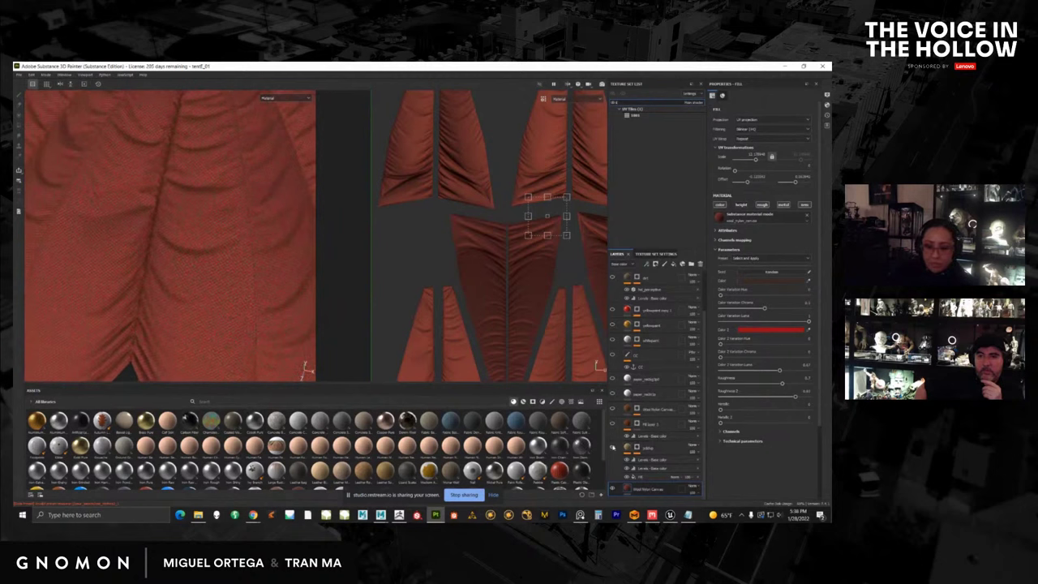
pyautogui.keyDown('alt'); pyautogui.moveTo(206, 258); pyautogui.dragTo(242, 319, button='middle'); pyautogui.keyUp('alt')
pyautogui.keyDown('alt'); pyautogui.moveTo(241, 320); pyautogui.dragTo(153, 274, button='right'); pyautogui.keyUp('alt')
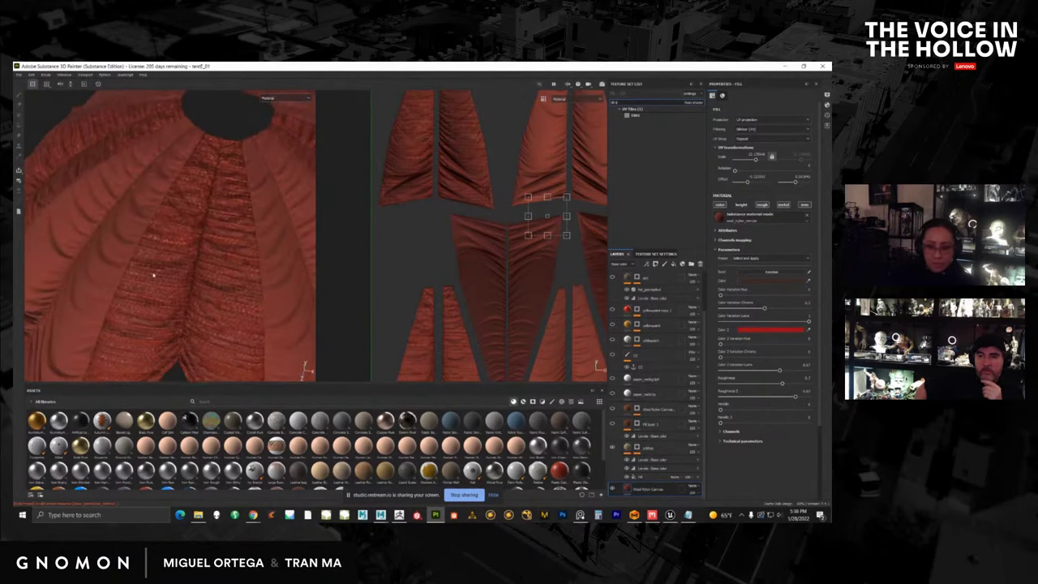
# Temporarily disable the woven layer's Levels effects to inspect the fabric's original color on the panels, and re-enable them.
pyautogui.click(627, 460)
pyautogui.click(627, 477)
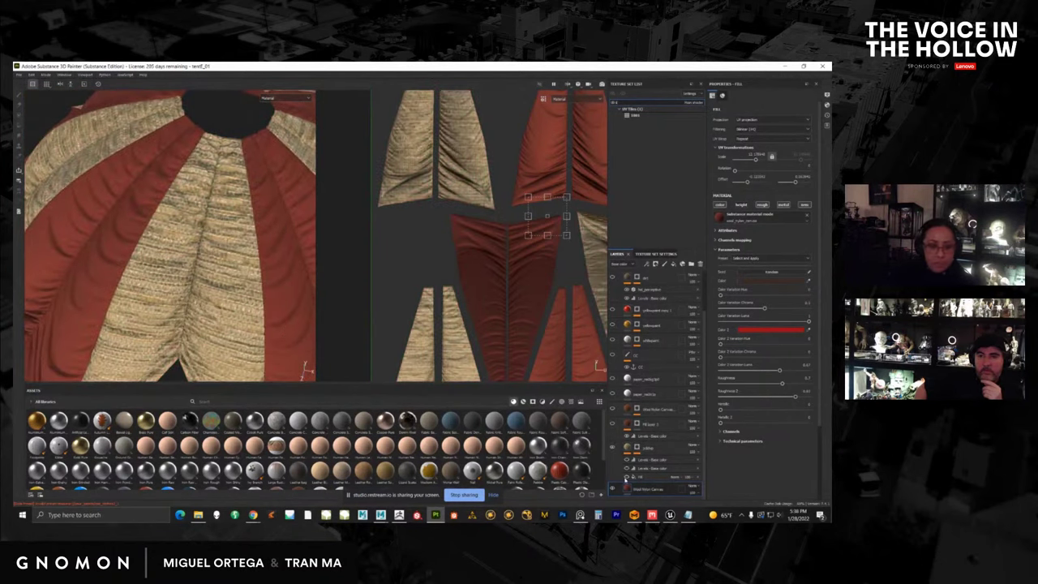
pyautogui.moveTo(243, 301)
pyautogui.keyDown('alt'); pyautogui.mouseDown()
pyautogui.moveTo(237, 314)
pyautogui.moveTo(217, 287)
pyautogui.moveTo(252, 302)
pyautogui.moveTo(244, 321)
pyautogui.mouseUp(); pyautogui.keyUp('alt')
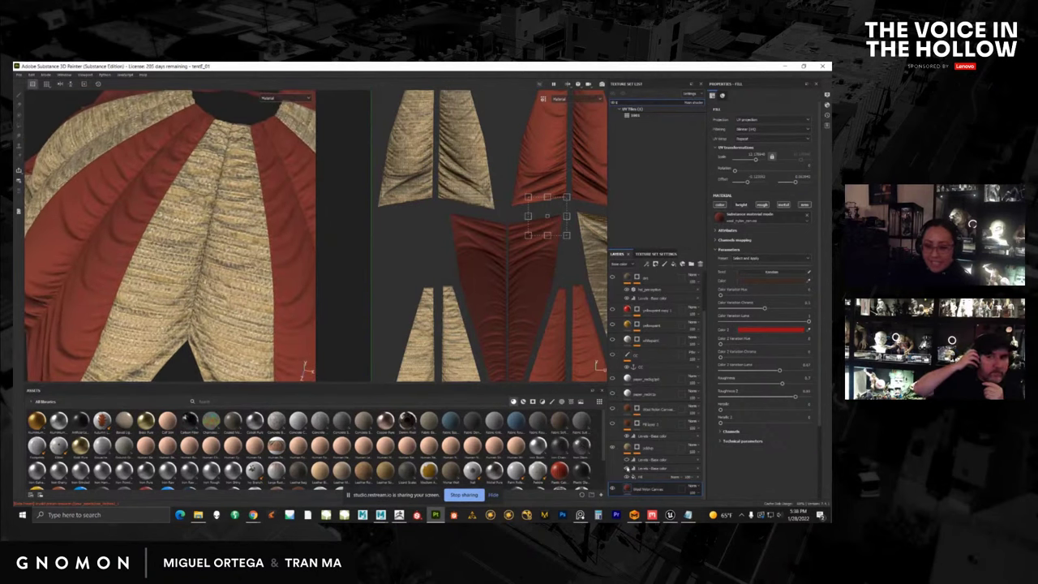
pyautogui.click(627, 477)
# Disable the woven layer's mask so the fabric covers every panel, with the full UV layout in view, and select the mask.
pyautogui.keyDown('shift'); pyautogui.click(637, 448); pyautogui.keyUp('shift')
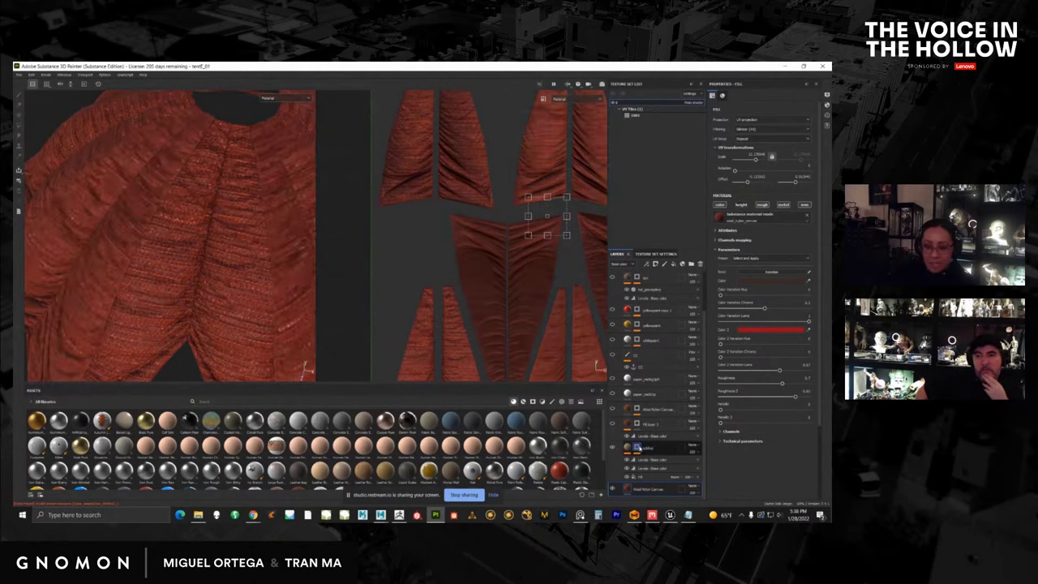
pyautogui.keyDown('alt'); pyautogui.moveTo(438, 331); pyautogui.dragTo(327, 280, button='right'); pyautogui.keyUp('alt')
pyautogui.keyDown('alt'); pyautogui.moveTo(489, 339); pyautogui.dragTo(390, 295, button='middle'); pyautogui.keyUp('alt')
pyautogui.keyDown('alt'); pyautogui.moveTo(523, 348); pyautogui.dragTo(392, 246, button='right'); pyautogui.keyUp('alt')
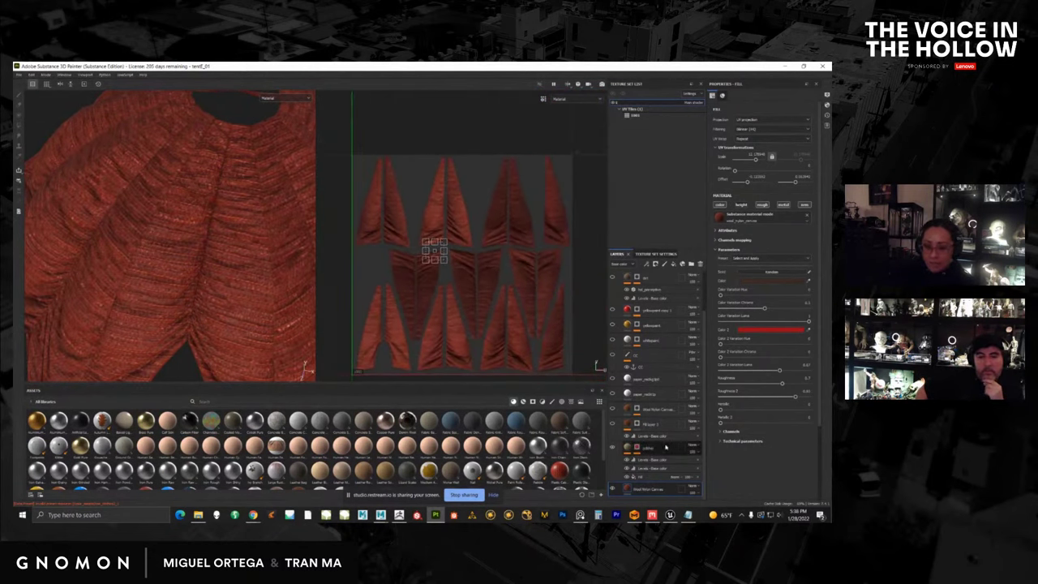
pyautogui.click(638, 449)
pyautogui.click(638, 449)
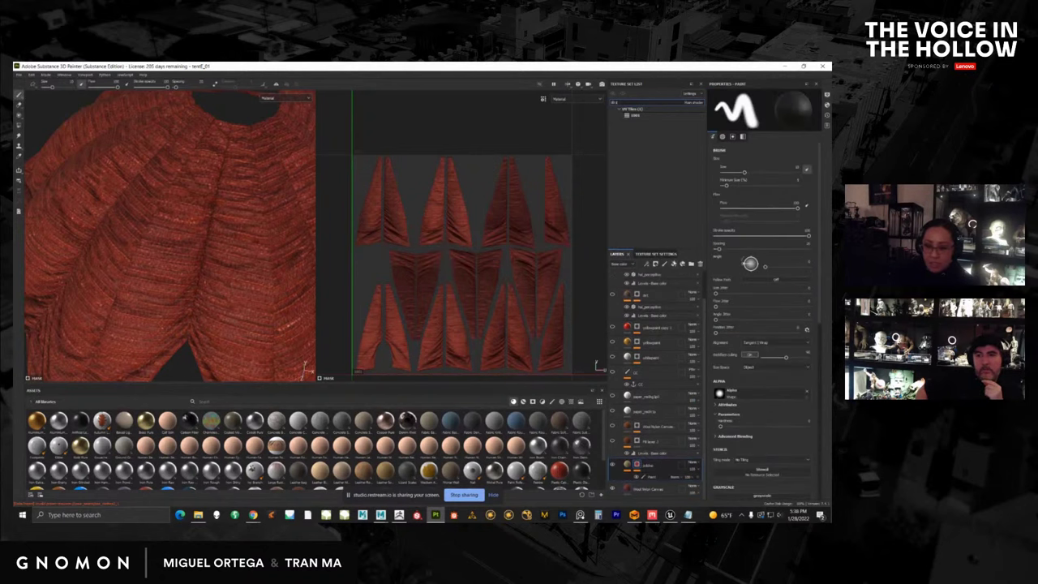
# Replace the woven layer's mask with a fresh black mask and enable it.
pyautogui.click(655, 265)
pyautogui.click(673, 282)
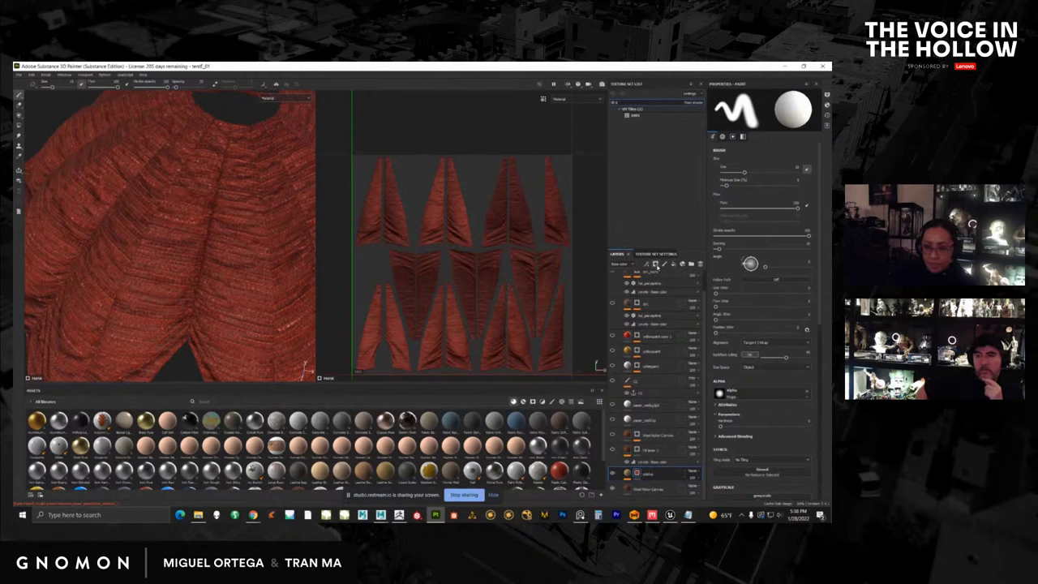
pyautogui.click(655, 265)
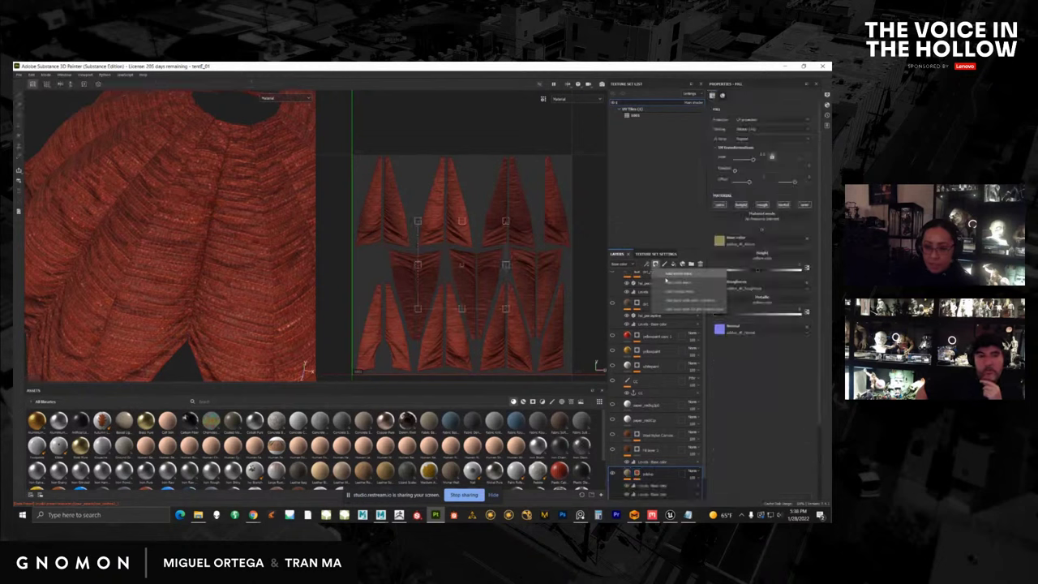
pyautogui.click(666, 280)
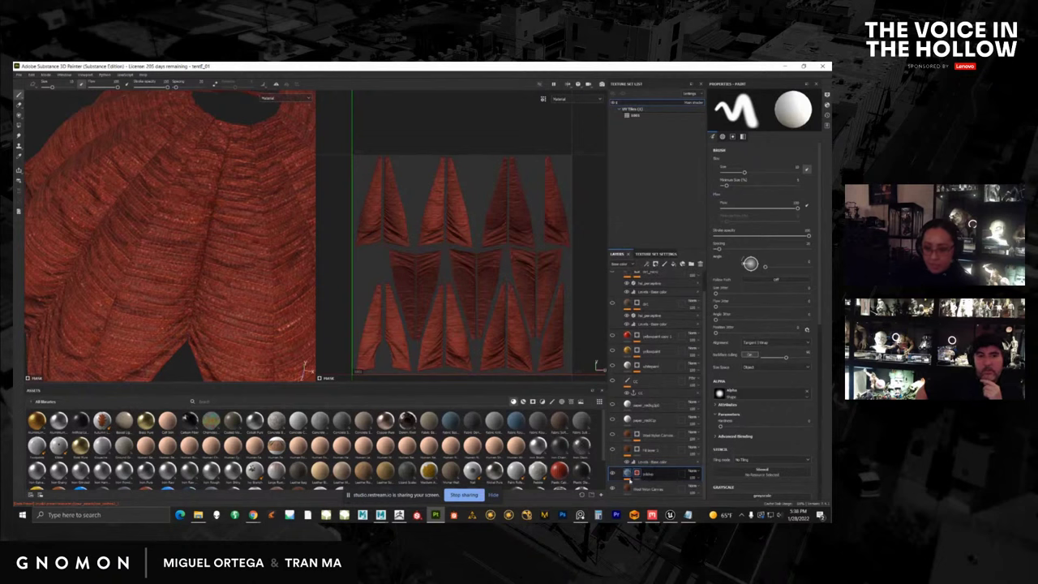
pyautogui.click(630, 479)
pyautogui.click(638, 475)
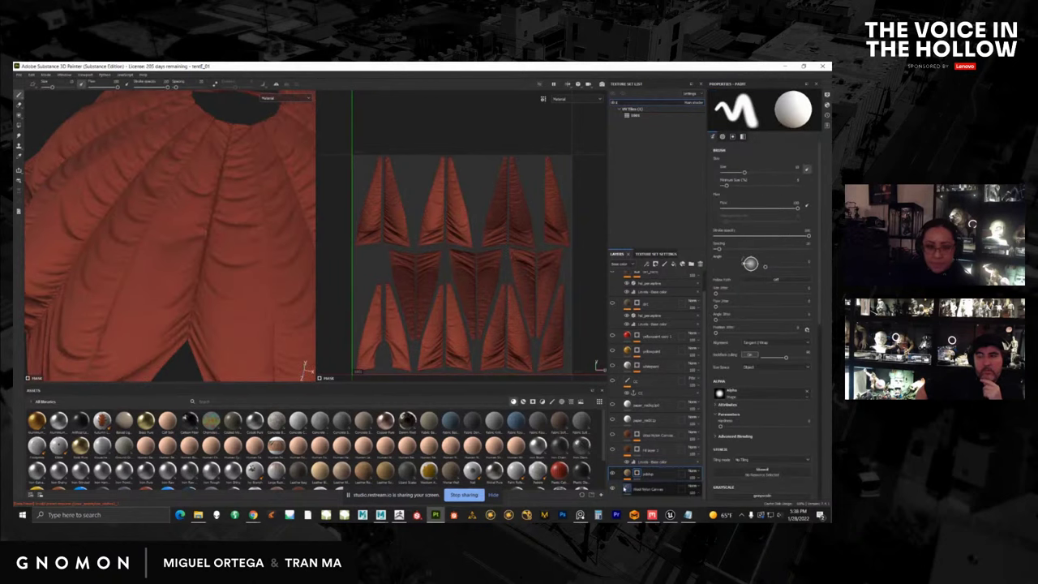
# Select the woven layer's black mask and add a paint effect to it.
pyautogui.click(628, 474)
pyautogui.click(636, 474)
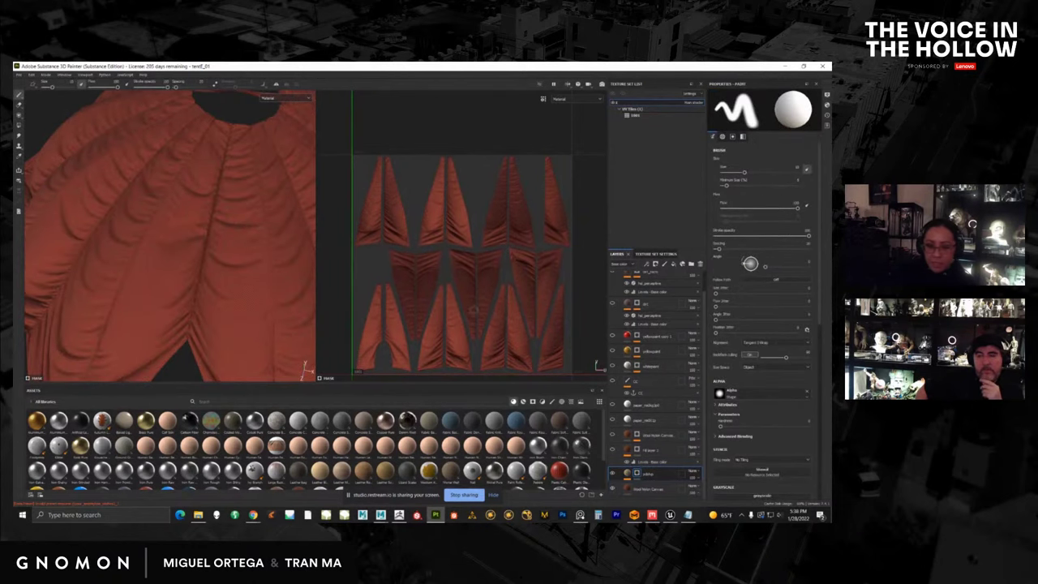
pyautogui.moveTo(473, 310); pyautogui.dragTo(566, 265, button='middle')
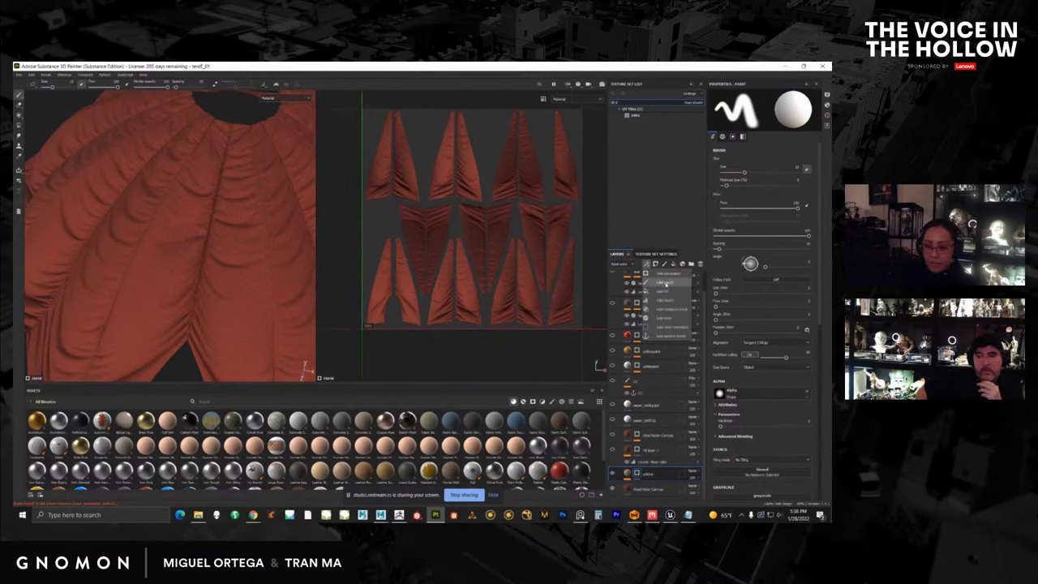
pyautogui.click(665, 282)
pyautogui.moveTo(706, 404); pyautogui.dragTo(706, 409)
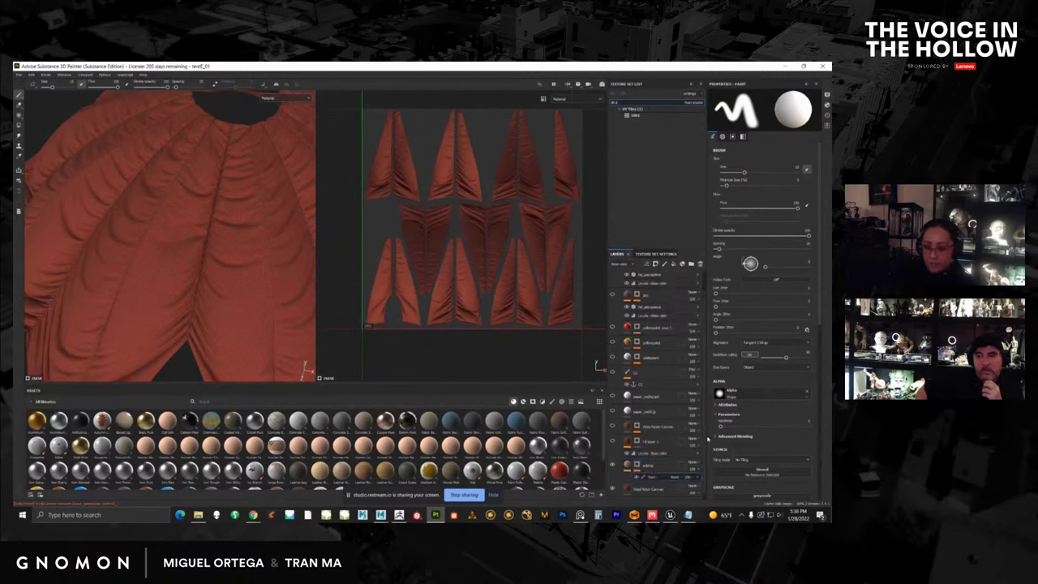
# Try revealing the woven fabric with a vertical brush stroke on a front tent panel, and undo the stroke.
pyautogui.press('4')
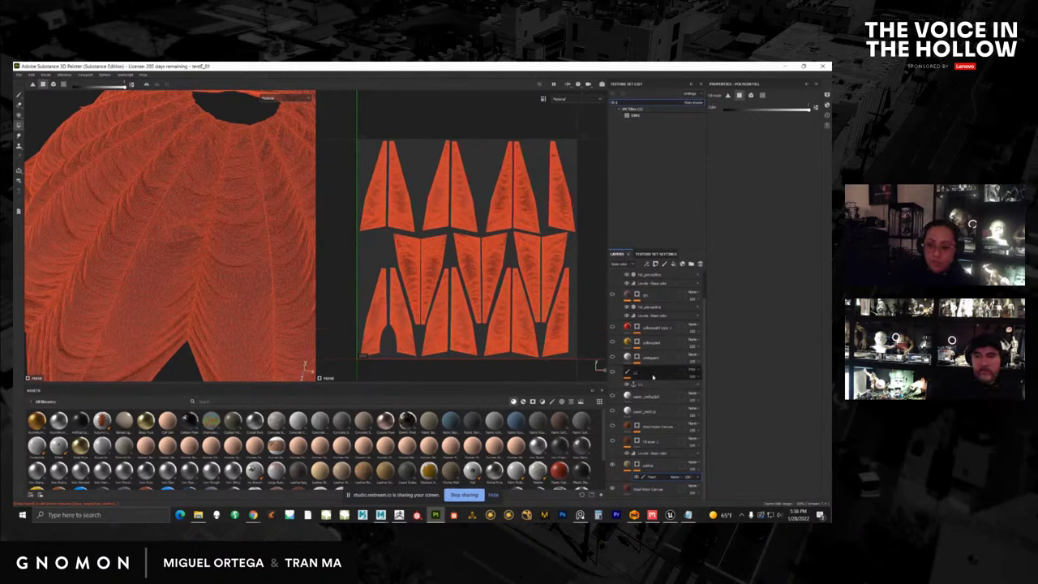
pyautogui.click(20, 95)
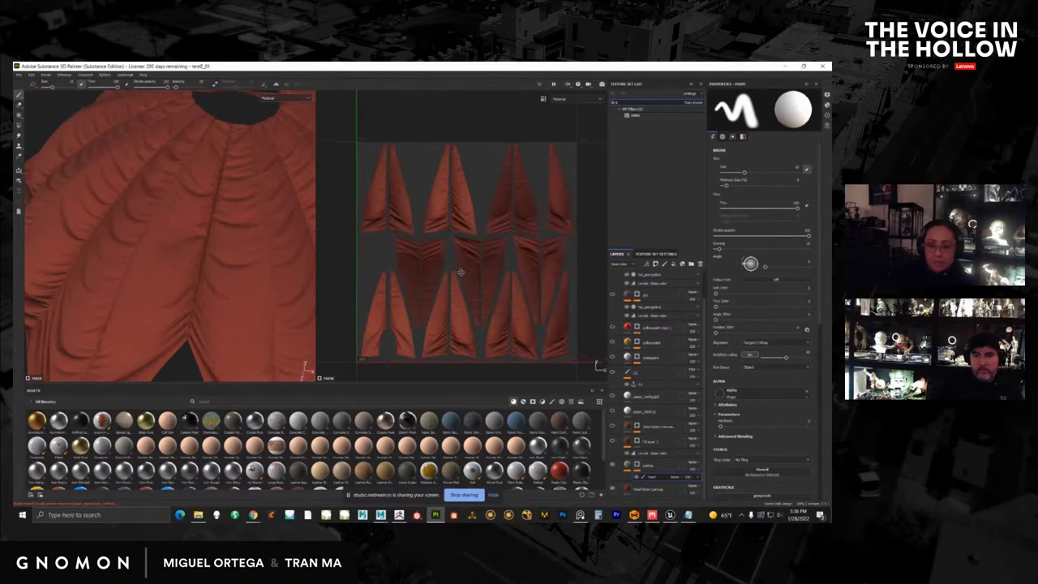
pyautogui.scroll(3, 507, 235)
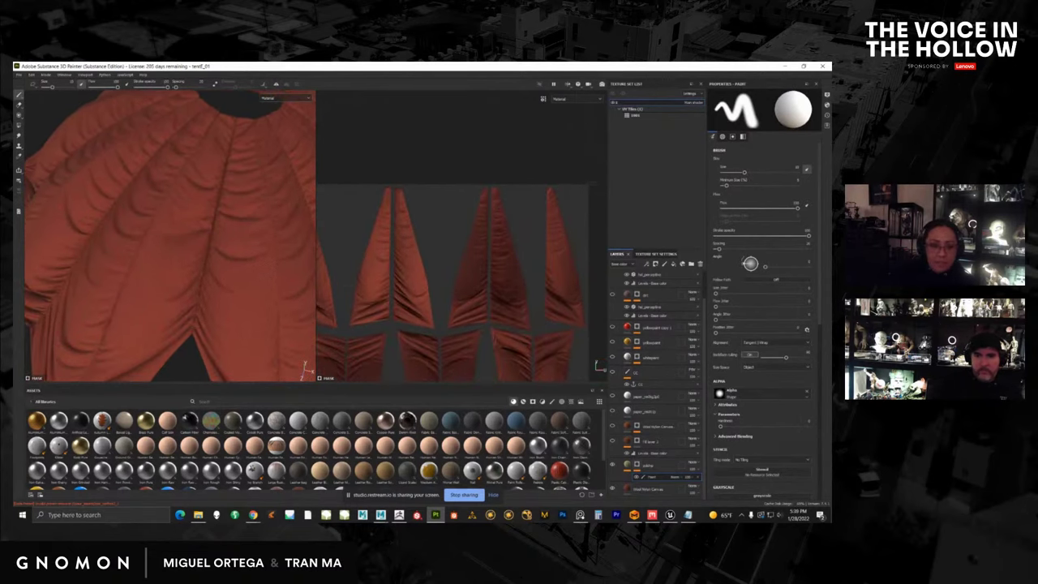
pyautogui.keyDown('alt'); pyautogui.moveTo(504, 230); pyautogui.dragTo(494, 216, button='middle'); pyautogui.keyUp('alt')
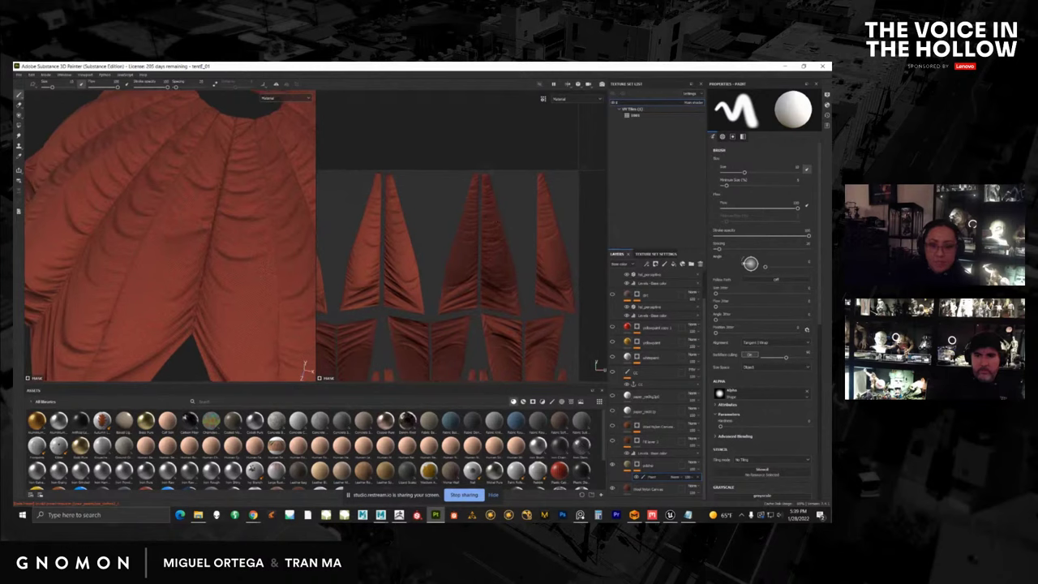
pyautogui.keyDown('alt'); pyautogui.moveTo(513, 301); pyautogui.dragTo(510, 285, button='middle'); pyautogui.keyUp('alt')
pyautogui.keyDown('alt'); pyautogui.moveTo(212, 243); pyautogui.dragTo(210, 231, button='middle'); pyautogui.keyUp('alt')
pyautogui.moveTo(207, 218)
pyautogui.mouseDown()
pyautogui.moveTo(231, 282)
pyautogui.moveTo(213, 330)
pyautogui.mouseUp()
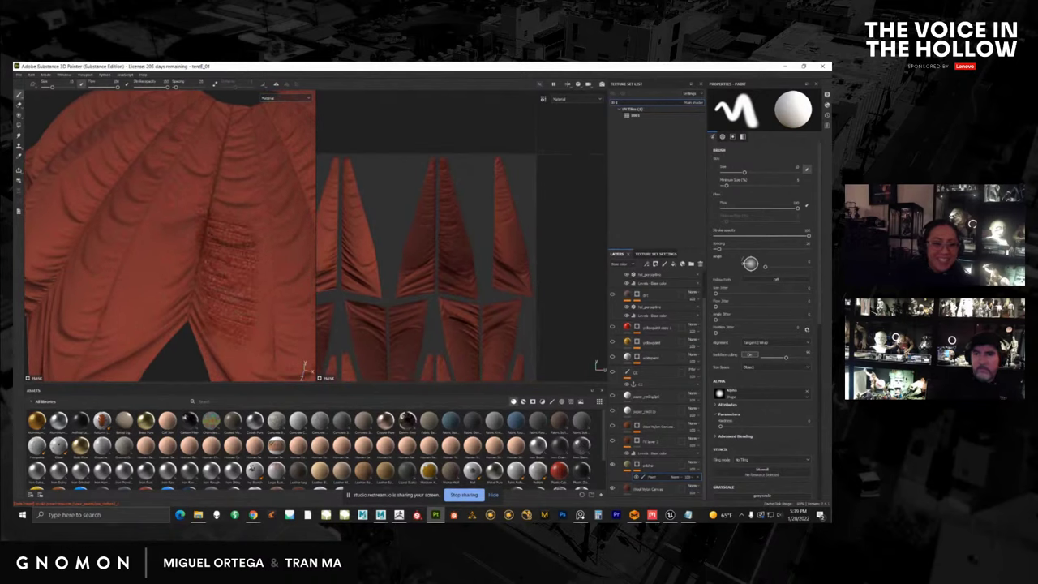
pyautogui.keyDown('alt'); pyautogui.moveTo(396, 310); pyautogui.dragTo(394, 228, button='middle'); pyautogui.keyUp('alt')
pyautogui.scroll(-3, 393, 225)
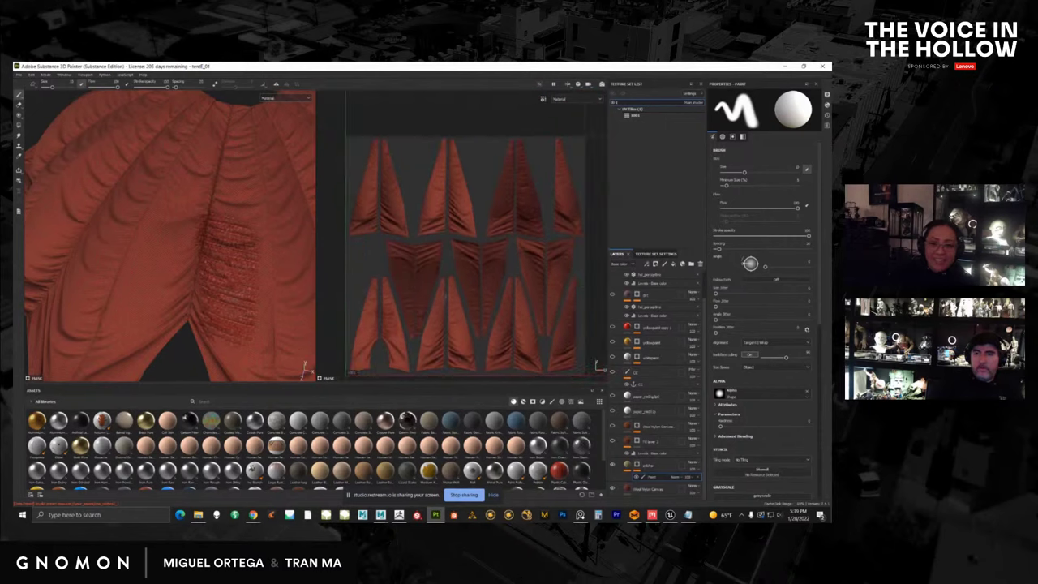
pyautogui.hotkey('ctrl', 'z')
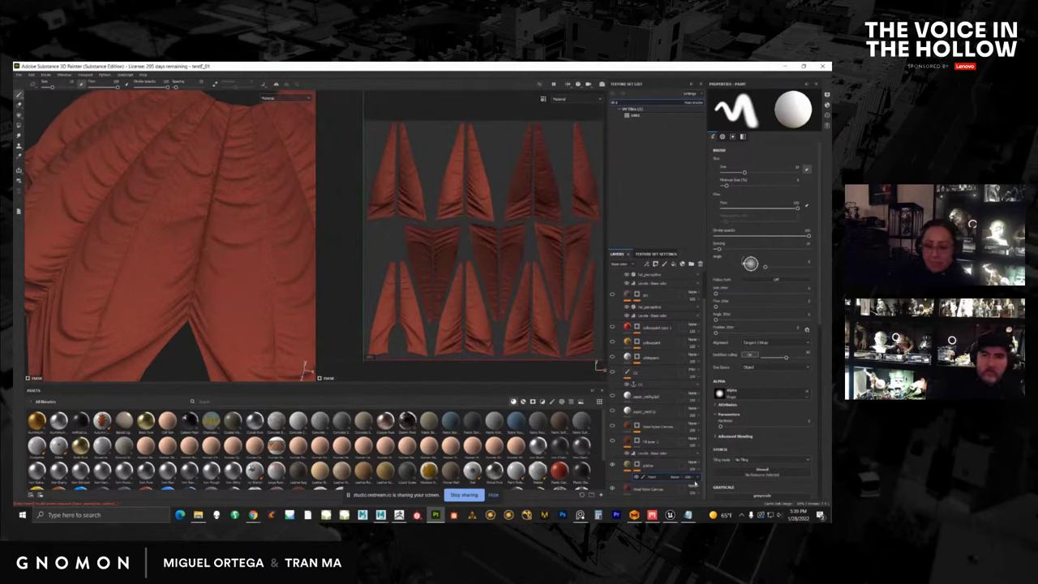
# Polygon-fill the woven layer's black mask over the front tent panels to reveal the fabric there, and select the layer's material.
pyautogui.click(20, 127)
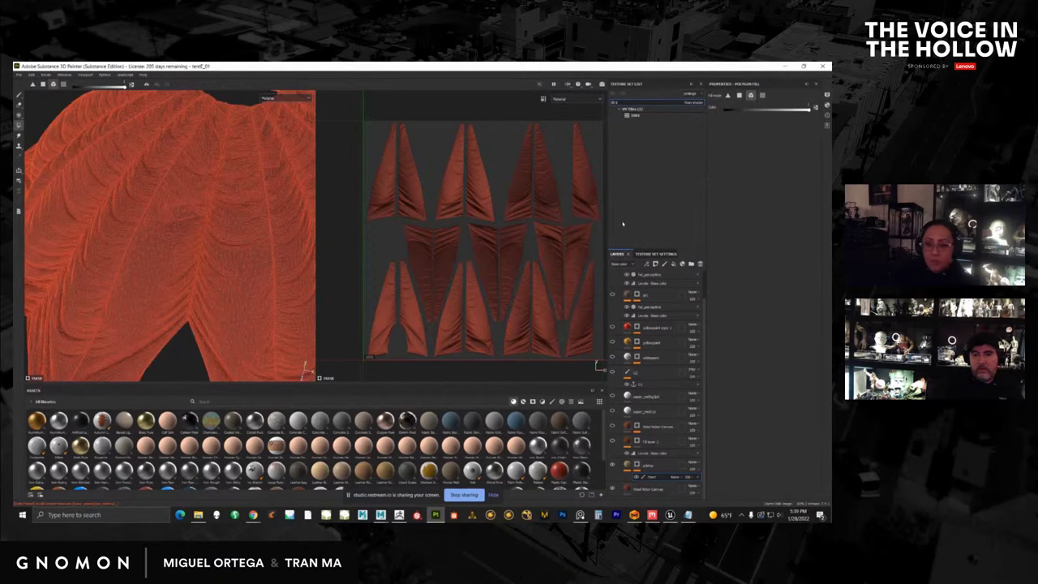
pyautogui.keyDown('alt'); pyautogui.moveTo(519, 258); pyautogui.dragTo(514, 258, button='middle'); pyautogui.keyUp('alt')
pyautogui.keyDown('alt'); pyautogui.moveTo(258, 272); pyautogui.dragTo(199, 299); pyautogui.keyUp('alt')
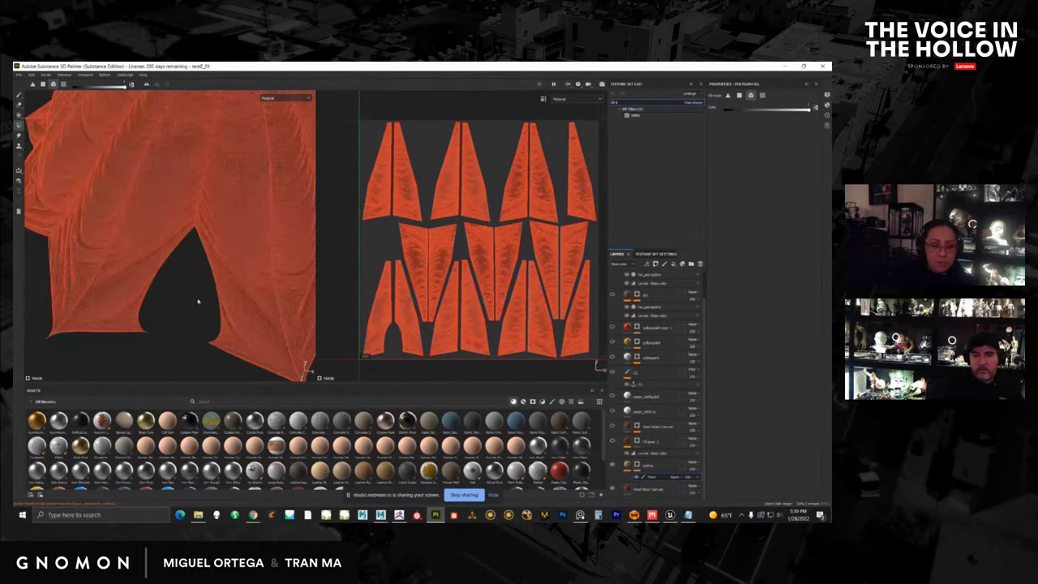
pyautogui.keyDown('alt'); pyautogui.moveTo(227, 368); pyautogui.dragTo(138, 243); pyautogui.keyUp('alt')
pyautogui.click(628, 466)
pyautogui.keyDown('alt'); pyautogui.moveTo(74, 290); pyautogui.dragTo(175, 258); pyautogui.keyUp('alt')
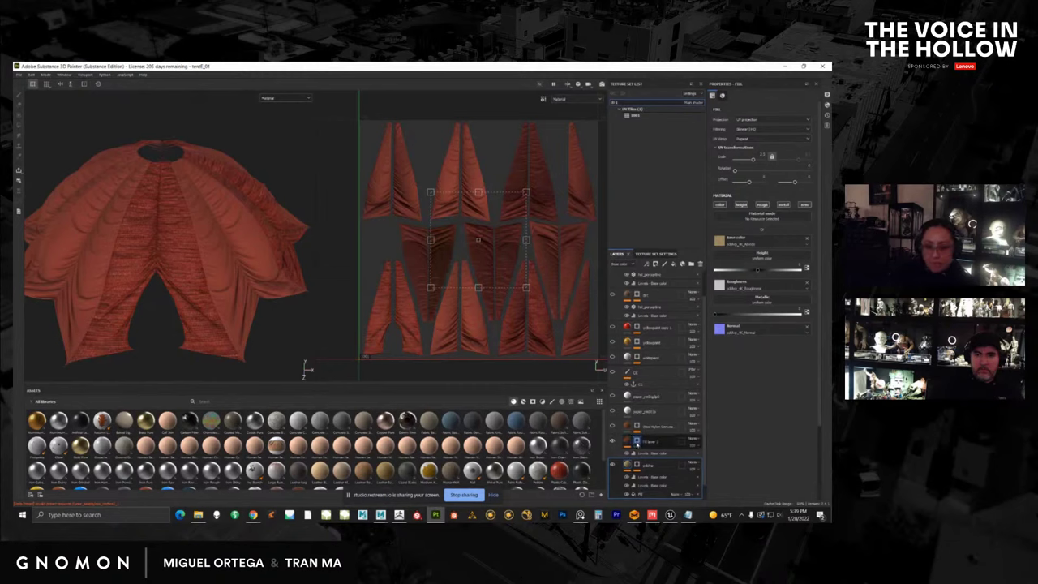
# Disable the brown fill layer's mask to preview its coarse fabric across the whole tent, and re-enable the mask.
pyautogui.keyDown('shift'); pyautogui.click(637, 443); pyautogui.keyUp('shift')
pyautogui.keyDown('alt'); pyautogui.moveTo(203, 319); pyautogui.dragTo(251, 367, button='right'); pyautogui.keyUp('alt')
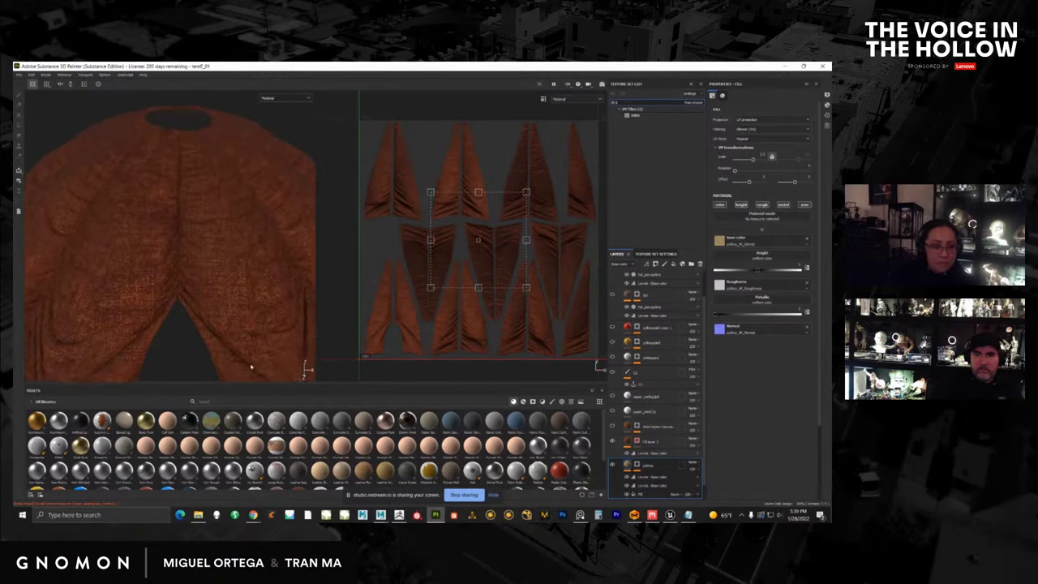
pyautogui.scroll(2, 251, 367)
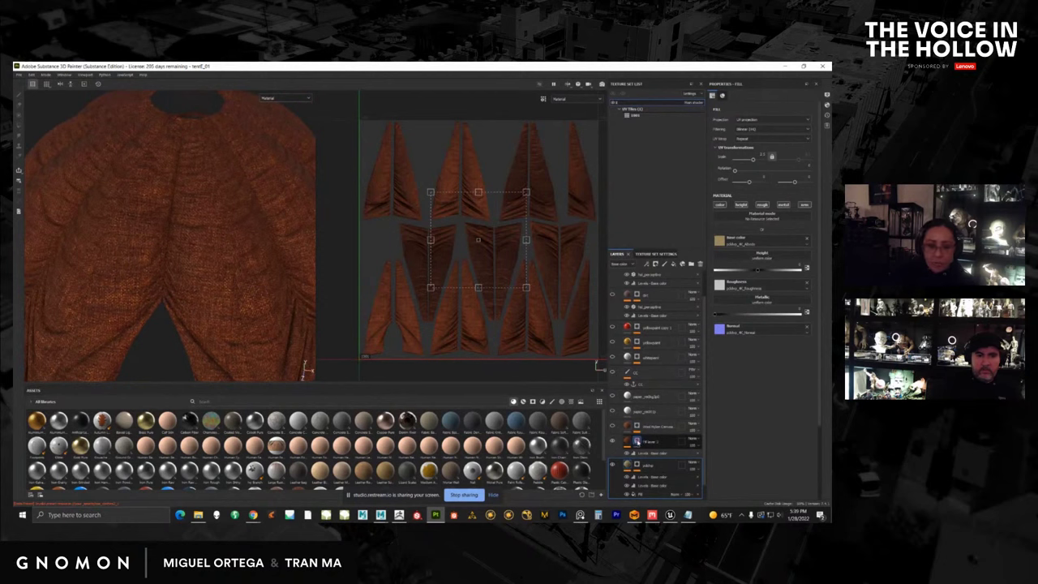
pyautogui.keyDown('shift'); pyautogui.click(637, 442); pyautogui.keyUp('shift')
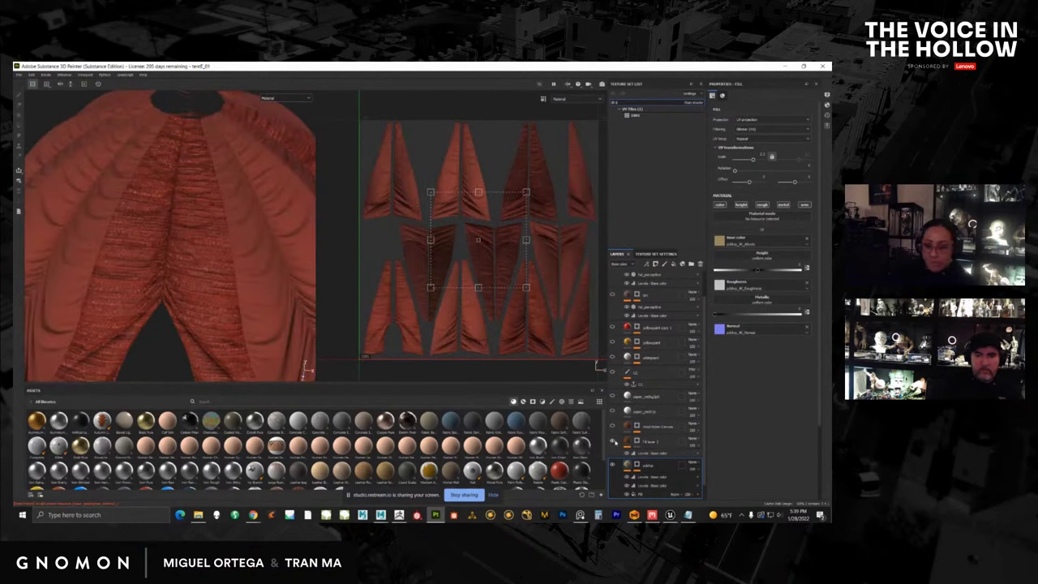
# Show the nylon canvas layer so its orange fabric covers alternating tent panels, and select the layer's material.
pyautogui.click(612, 426)
pyautogui.click(638, 426)
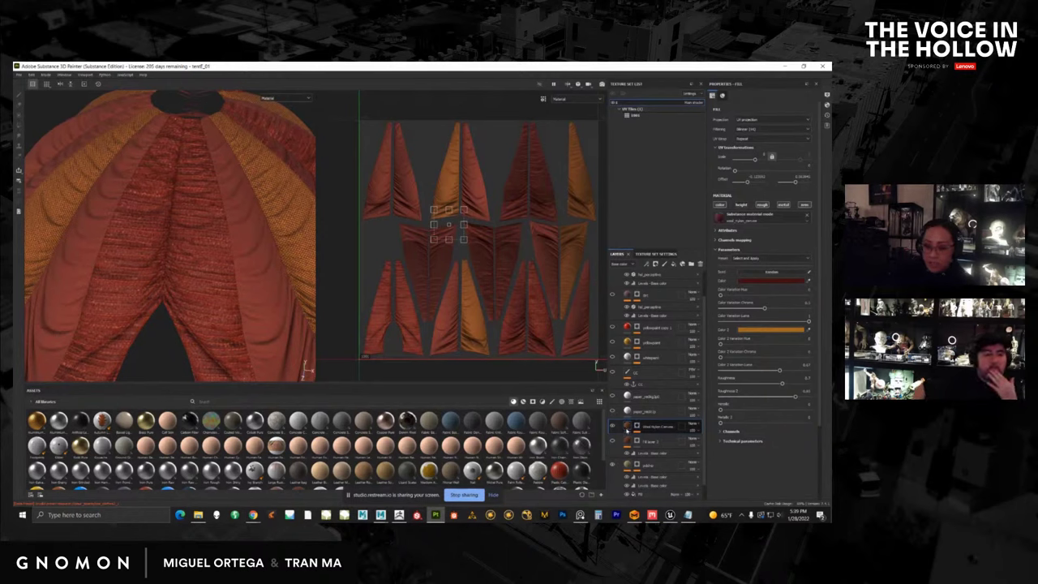
pyautogui.keyDown('alt'); pyautogui.moveTo(192, 328); pyautogui.dragTo(138, 248, button='right'); pyautogui.keyUp('alt')
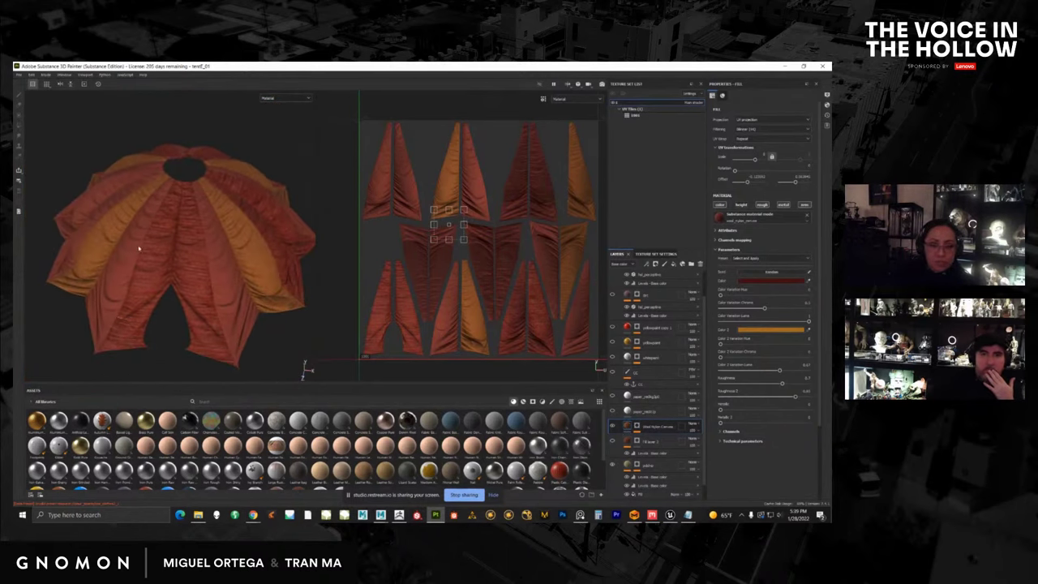
pyautogui.click(626, 426)
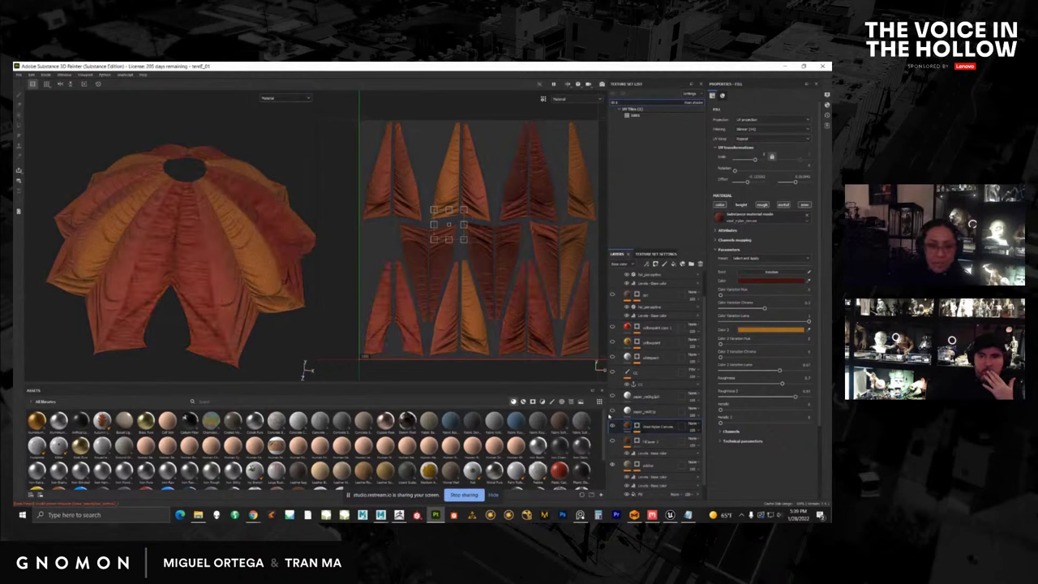
pyautogui.scroll(8, 301, 365)
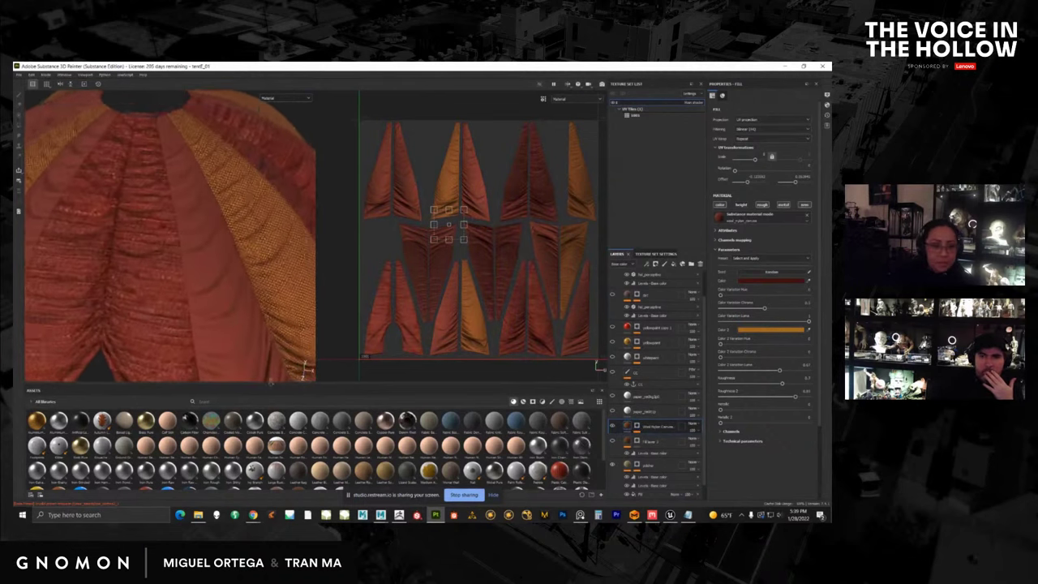
pyautogui.keyDown('alt'); pyautogui.moveTo(254, 333); pyautogui.dragTo(581, 358); pyautogui.keyUp('alt')
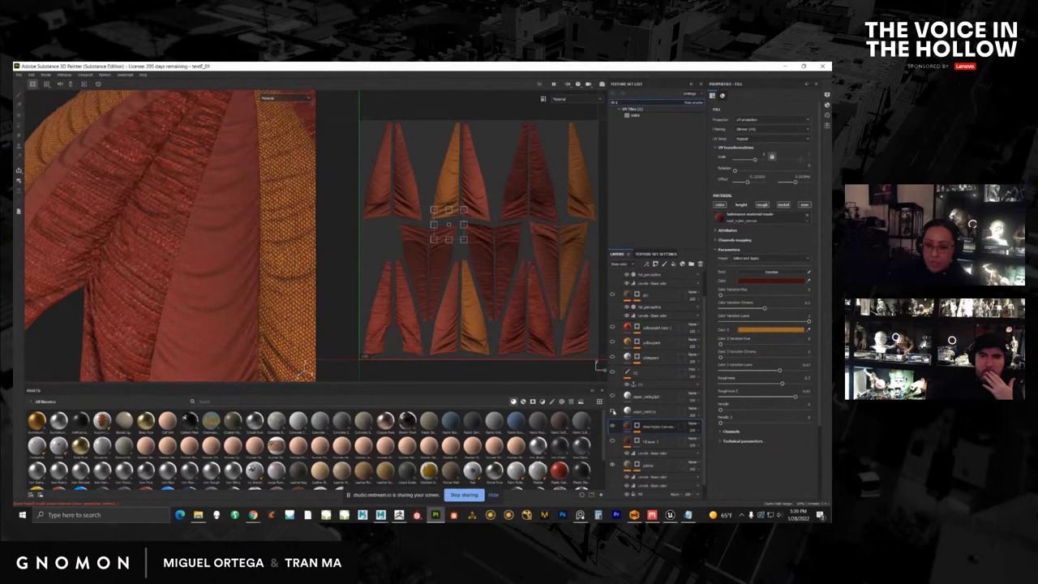
# Select the wrinkle normal layer above the nylon canvas layer and display only the Normal channel on the tent.
pyautogui.click(645, 414)
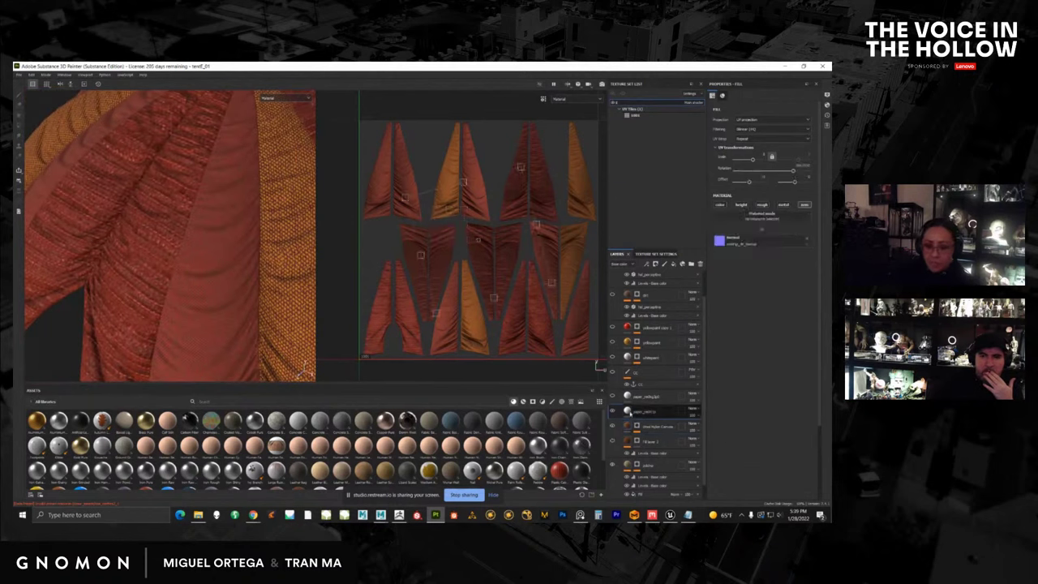
pyautogui.click(276, 100)
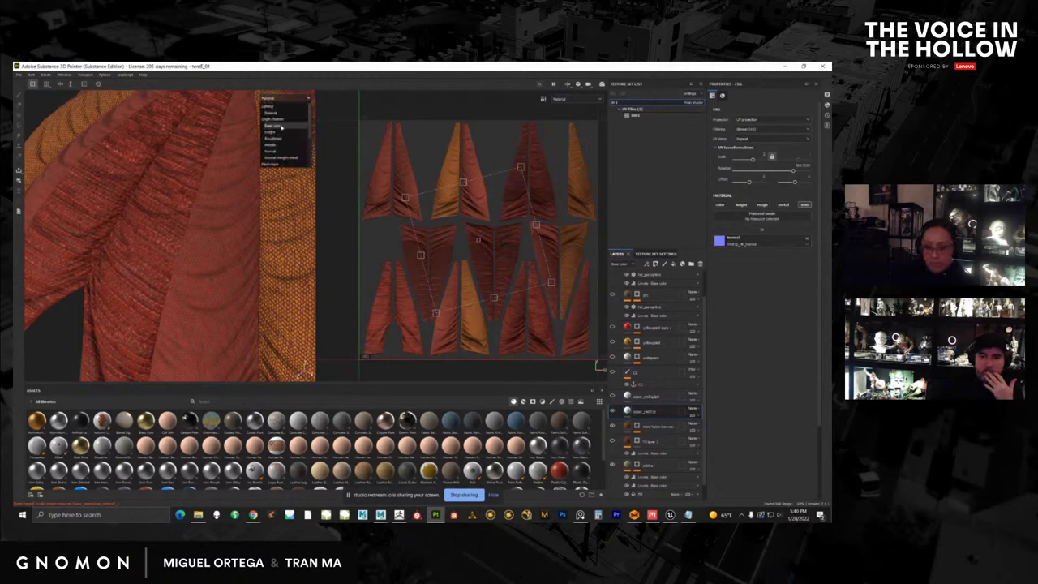
pyautogui.scroll(-2, 308, 127)
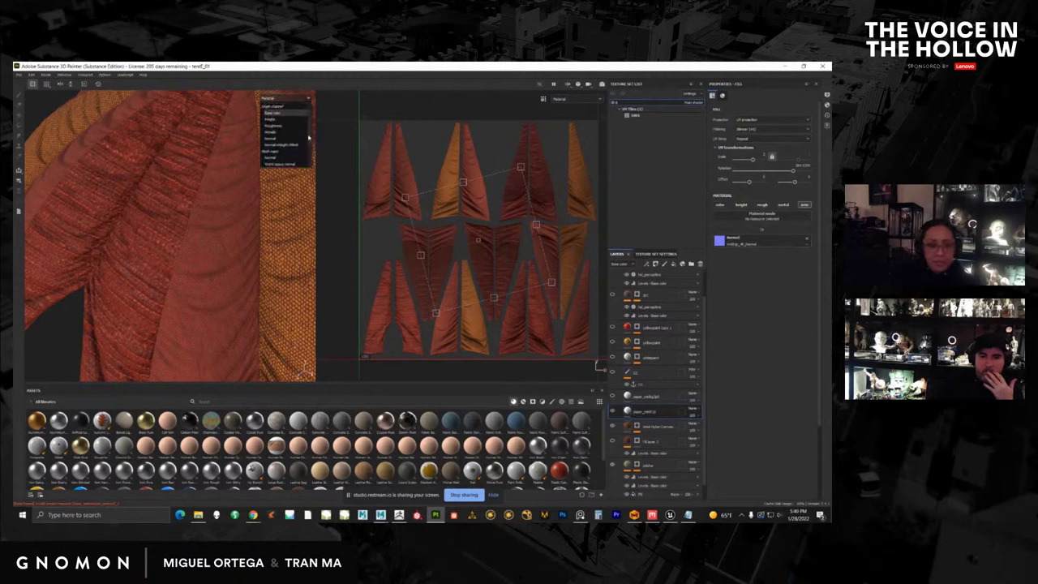
pyautogui.click(277, 138)
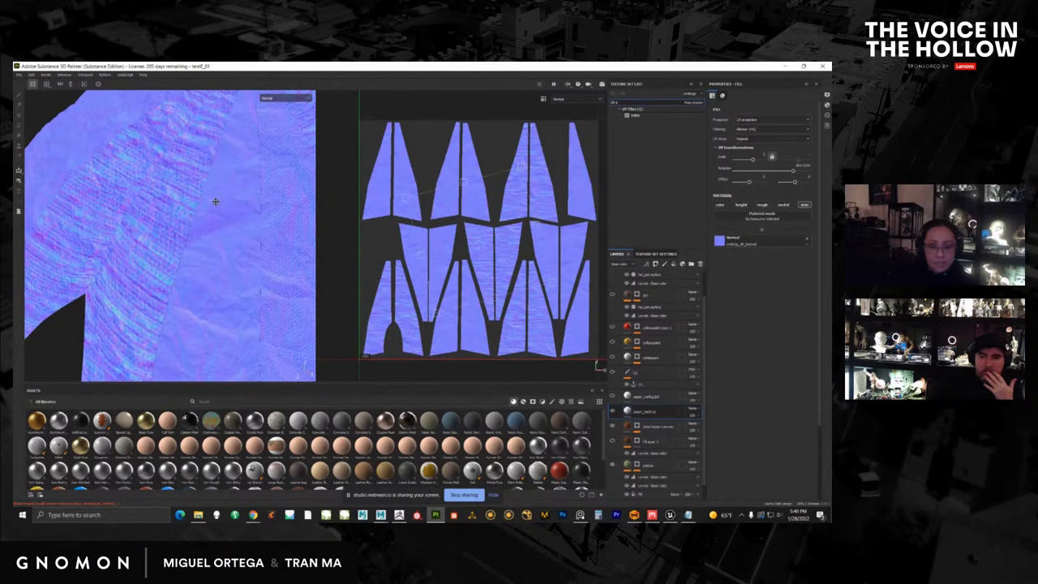
# Compare the panels' normal detail with the wrinkle layer hidden and shown, up close on a plain panel.
pyautogui.scroll(3, 215, 201)
pyautogui.click(614, 413)
pyautogui.click(614, 413)
pyautogui.click(614, 413)
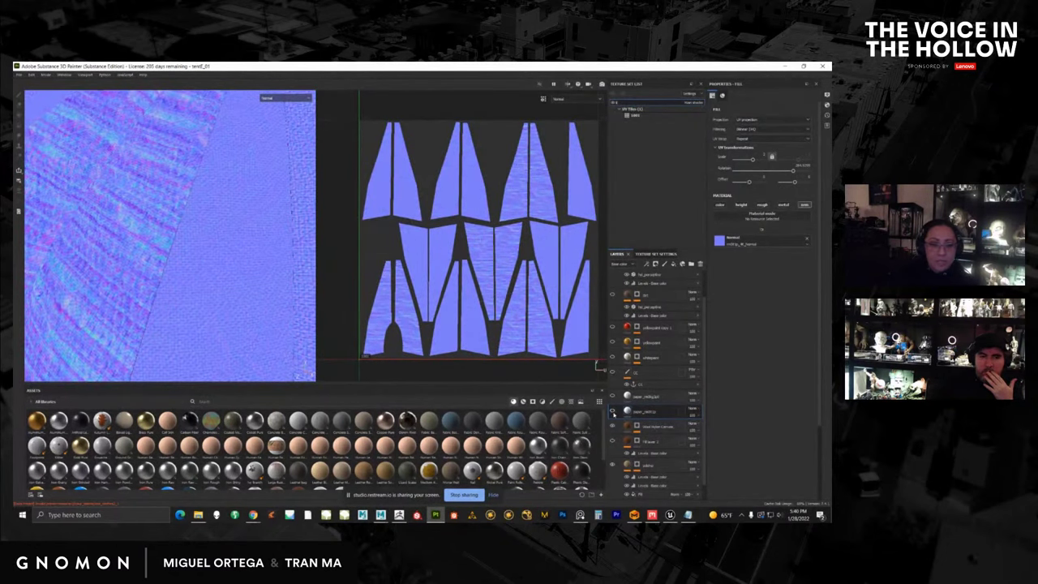
pyautogui.click(614, 413)
pyautogui.keyDown('alt'); pyautogui.moveTo(174, 257); pyautogui.dragTo(106, 266); pyautogui.keyUp('alt')
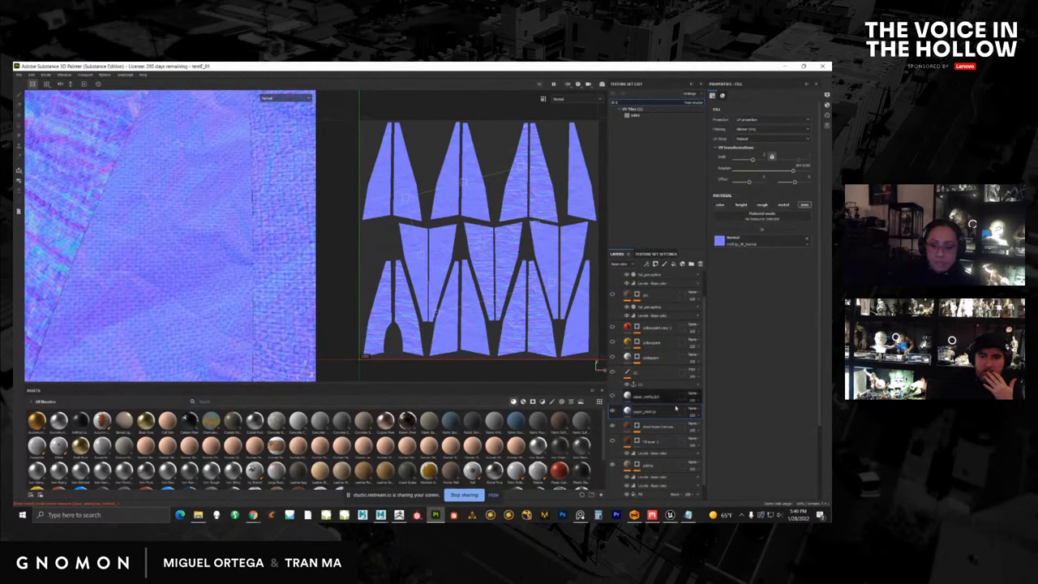
pyautogui.click(613, 412)
pyautogui.click(613, 412)
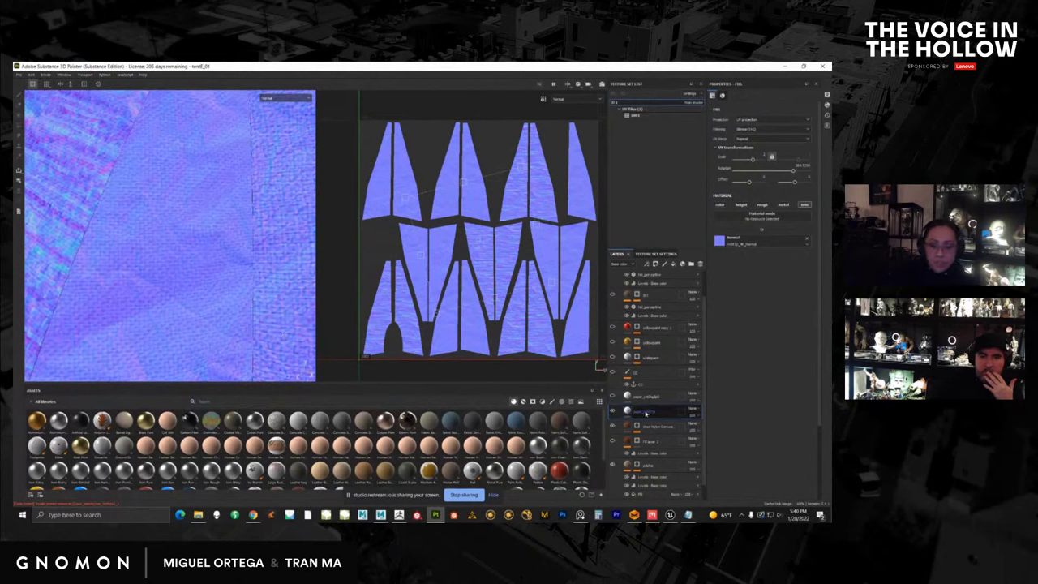
pyautogui.click(613, 412)
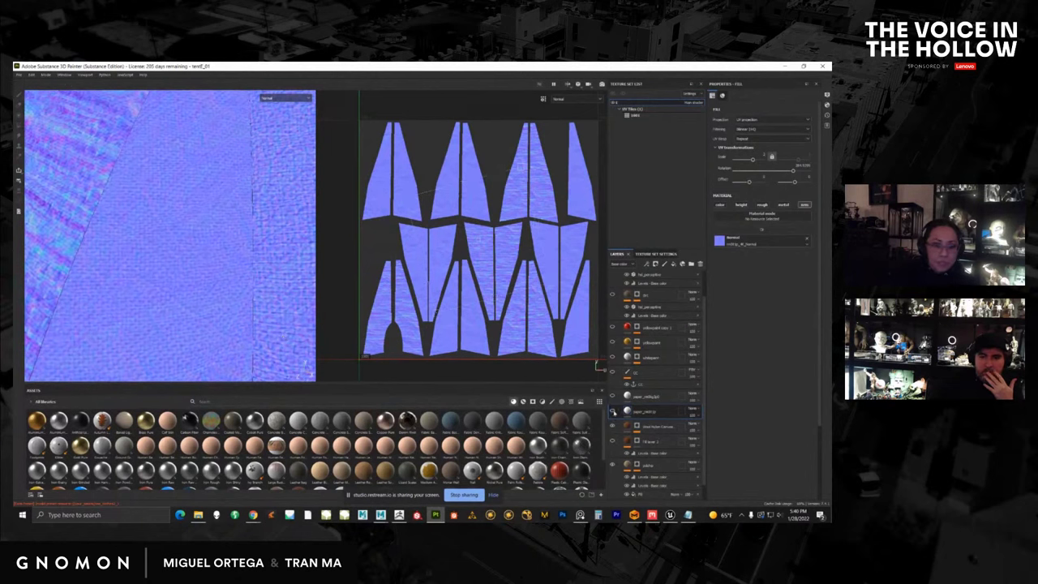
pyautogui.click(614, 412)
# Display the Base color channel on the tent and return the viewports to the full Material view.
pyautogui.keyDown('alt'); pyautogui.moveTo(235, 259); pyautogui.dragTo(162, 235, button='right'); pyautogui.keyUp('alt')
pyautogui.keyDown('alt'); pyautogui.moveTo(162, 235); pyautogui.dragTo(202, 202); pyautogui.keyUp('alt')
pyautogui.click(279, 97)
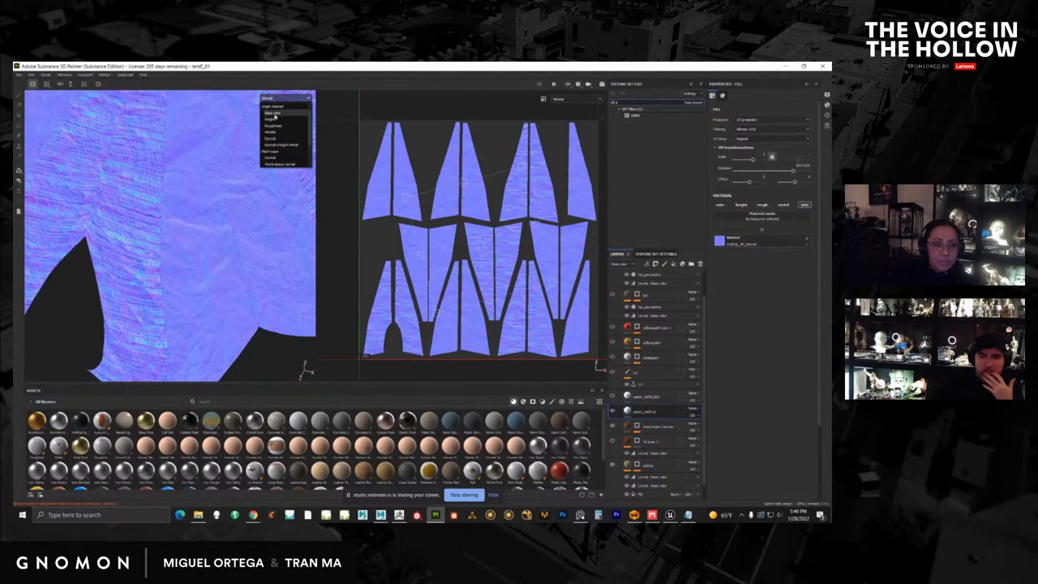
pyautogui.click(279, 116)
pyautogui.click(278, 99)
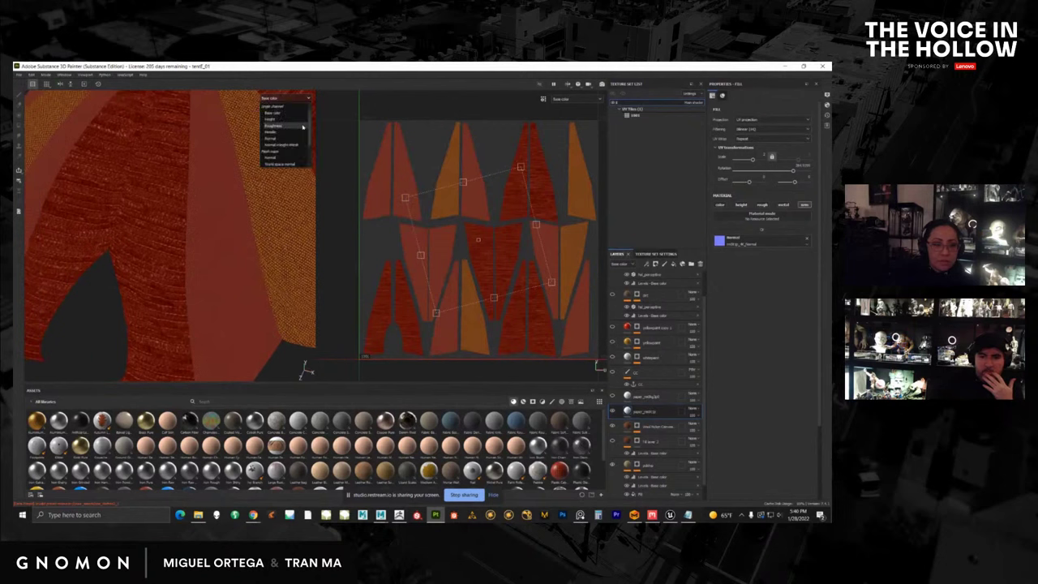
pyautogui.press('m')
# Compare the shaded tent with the wrinkle normal layer hidden and shown, from several angles.
pyautogui.keyDown('alt'); pyautogui.moveTo(209, 275); pyautogui.dragTo(237, 302); pyautogui.keyUp('alt')
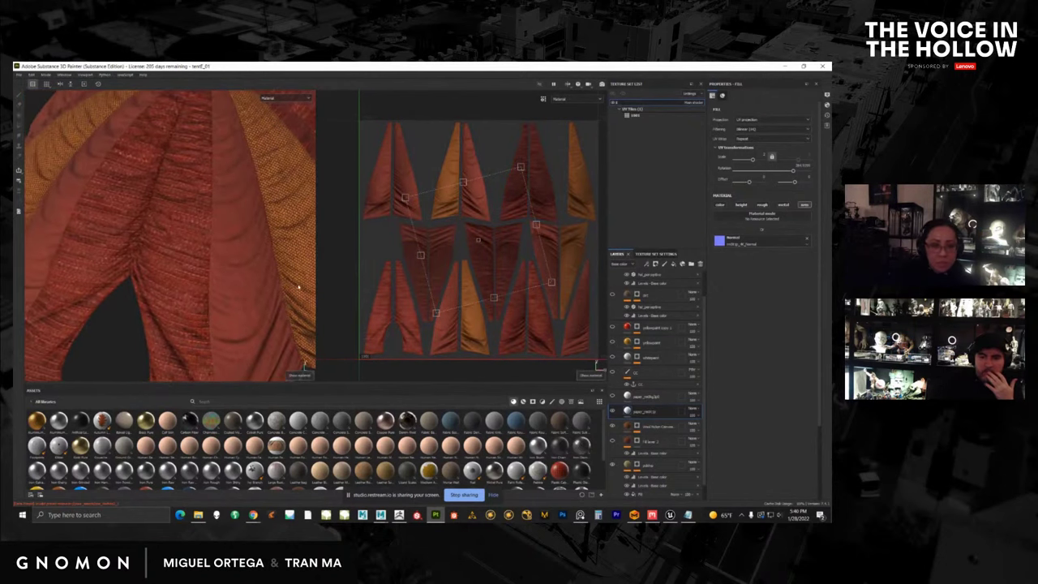
pyautogui.click(612, 411)
pyautogui.click(612, 411)
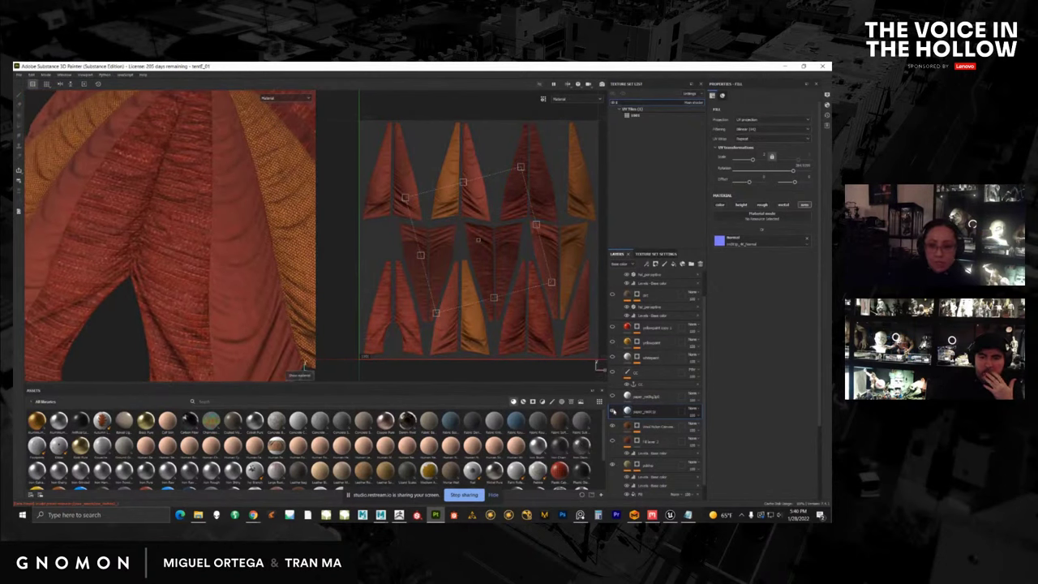
pyautogui.keyDown('alt'); pyautogui.moveTo(207, 321); pyautogui.dragTo(198, 306); pyautogui.keyUp('alt')
pyautogui.keyDown('alt'); pyautogui.moveTo(199, 307); pyautogui.dragTo(154, 318, button='right'); pyautogui.keyUp('alt')
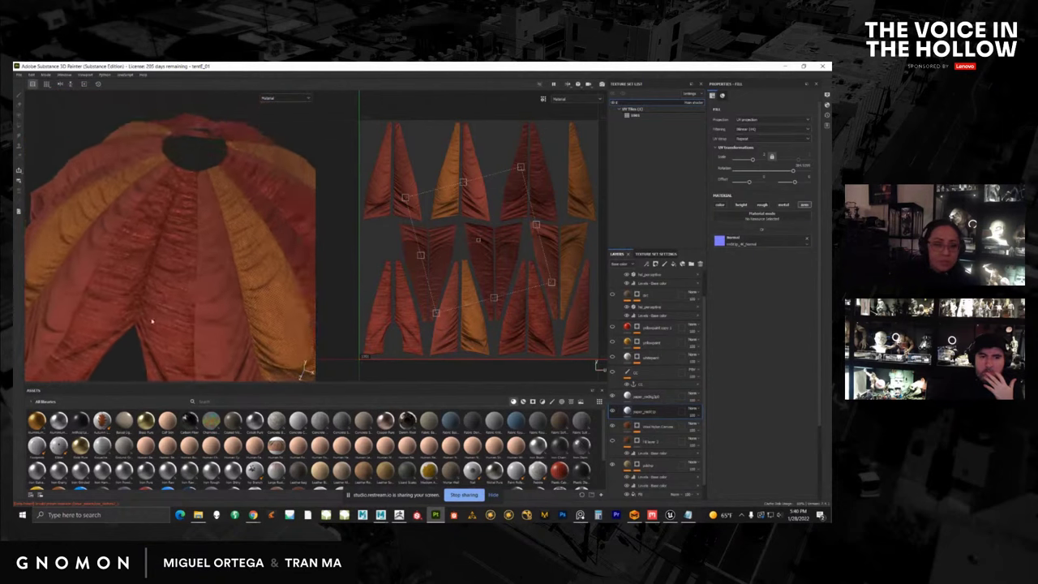
pyautogui.keyDown('alt'); pyautogui.moveTo(153, 317); pyautogui.dragTo(219, 292); pyautogui.keyUp('alt')
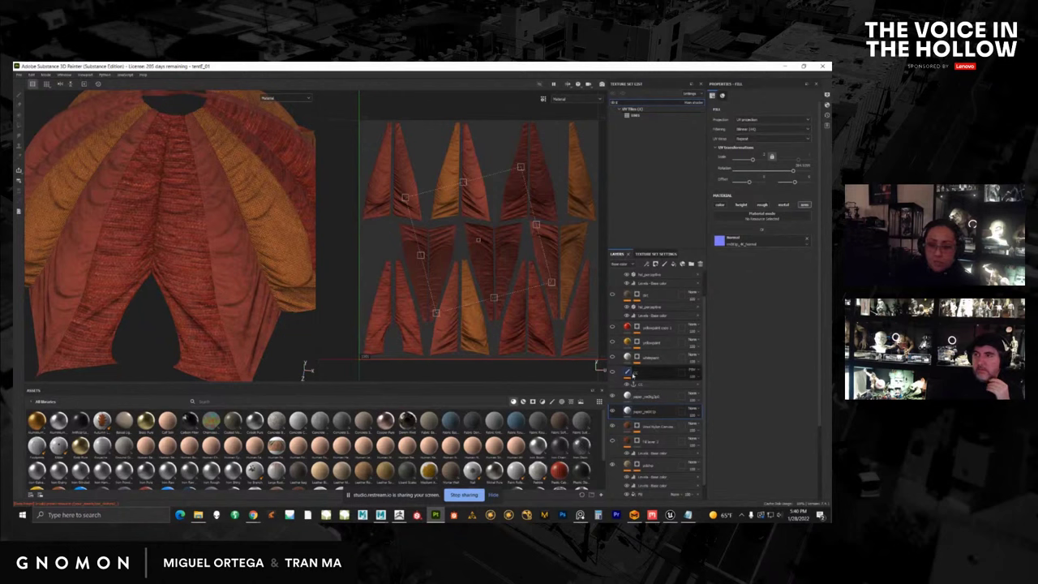
# Select the second wrinkle normal layer and show the white and yellow painted pattern layers on the tent.
pyautogui.click(657, 397)
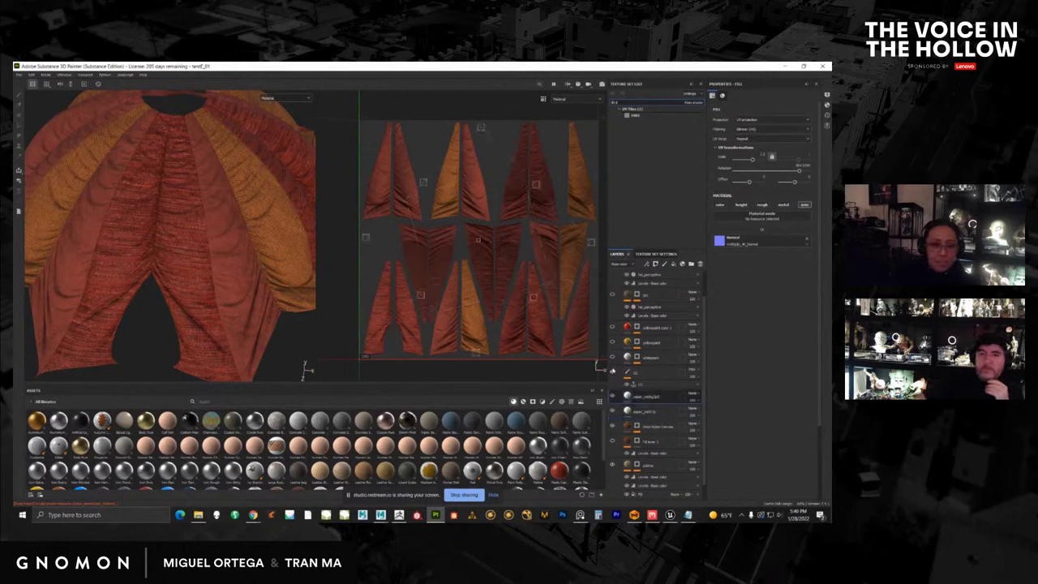
pyautogui.click(613, 357)
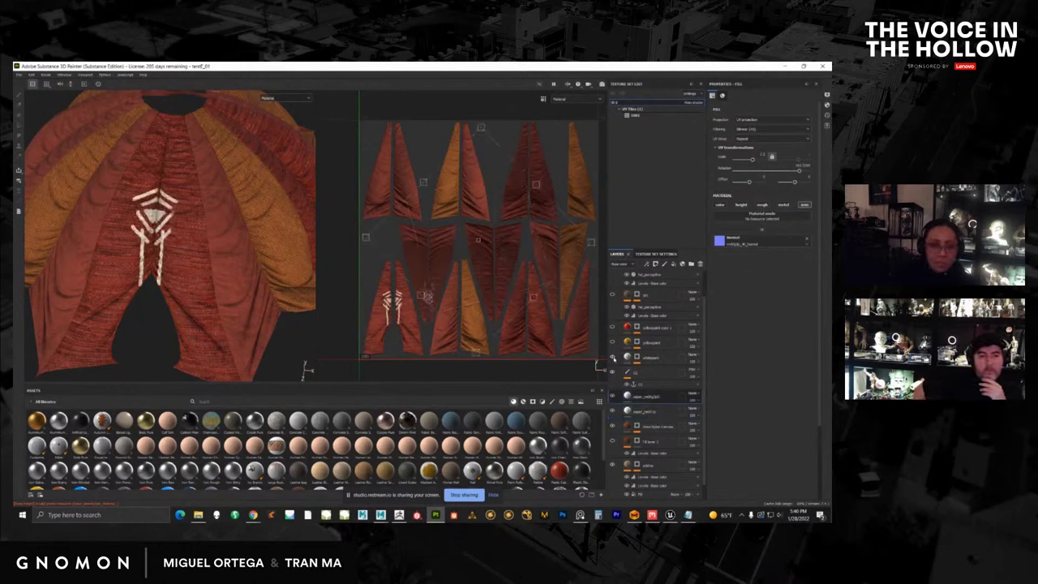
pyautogui.click(612, 327)
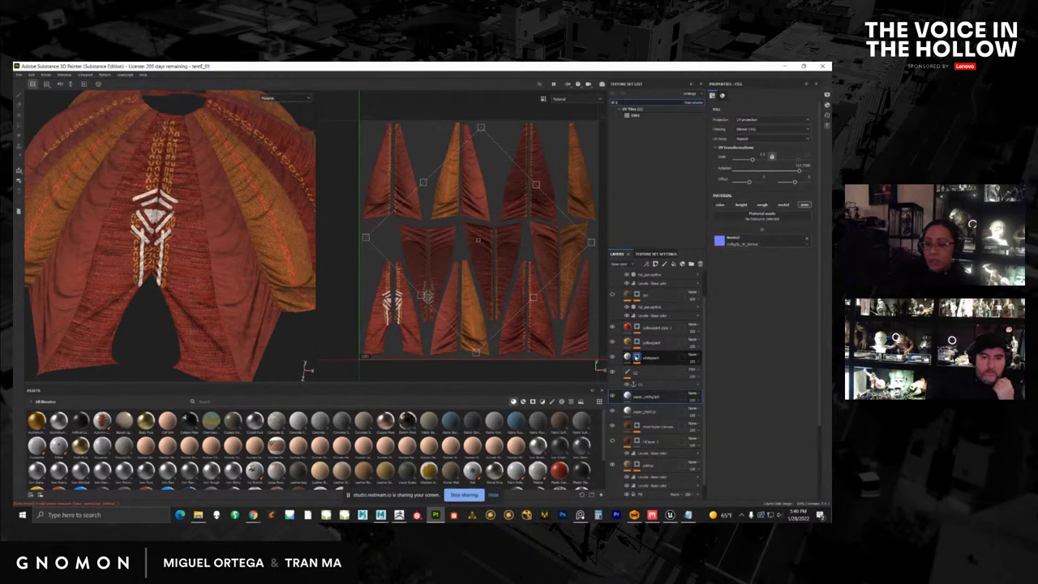
# Toggle the lower dirt layer on and off to examine its effect on the tent panels.
pyautogui.moveTo(703, 337); pyautogui.dragTo(703, 294)
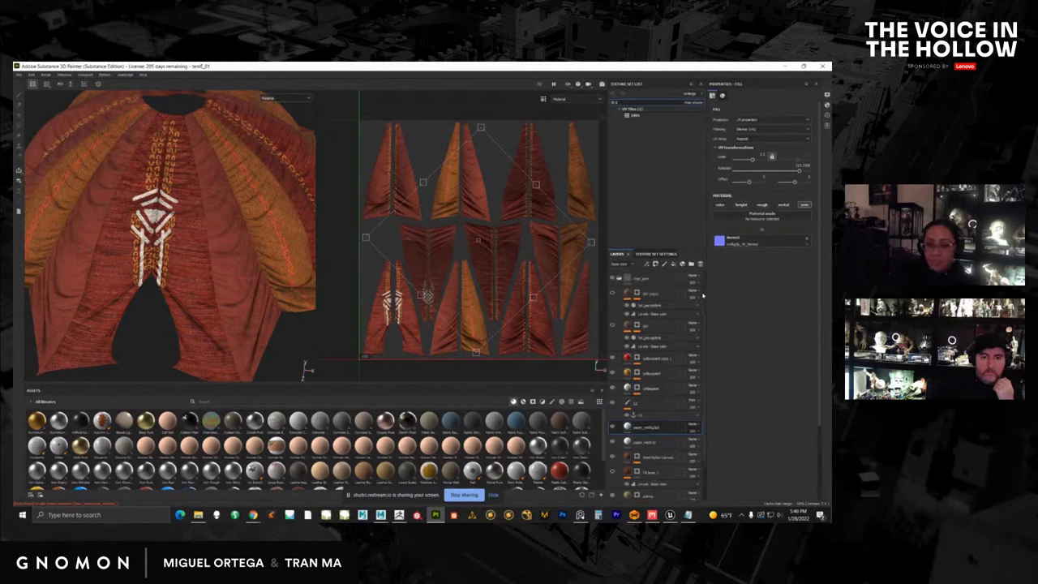
pyautogui.click(613, 324)
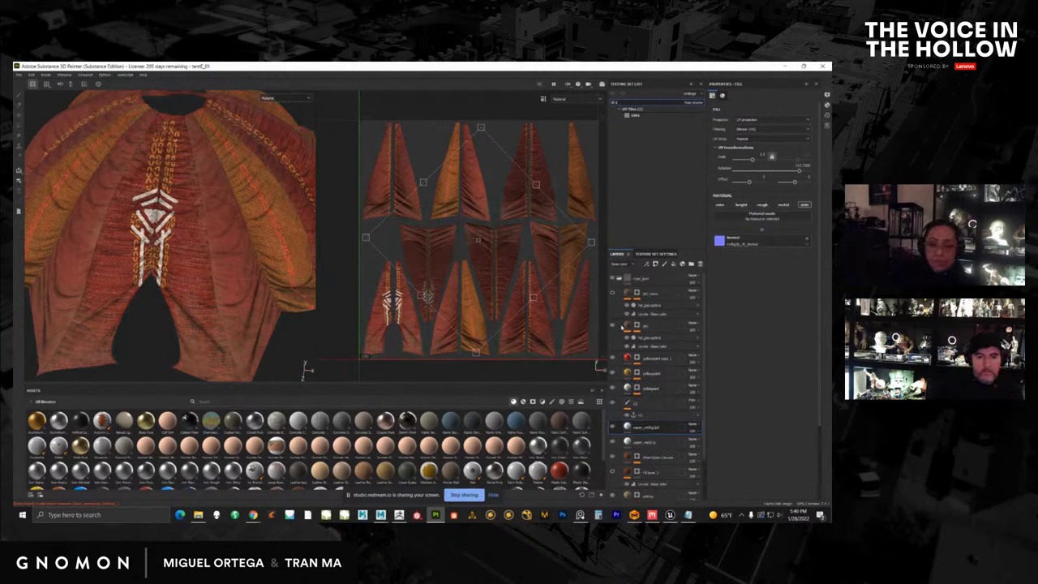
pyautogui.click(612, 324)
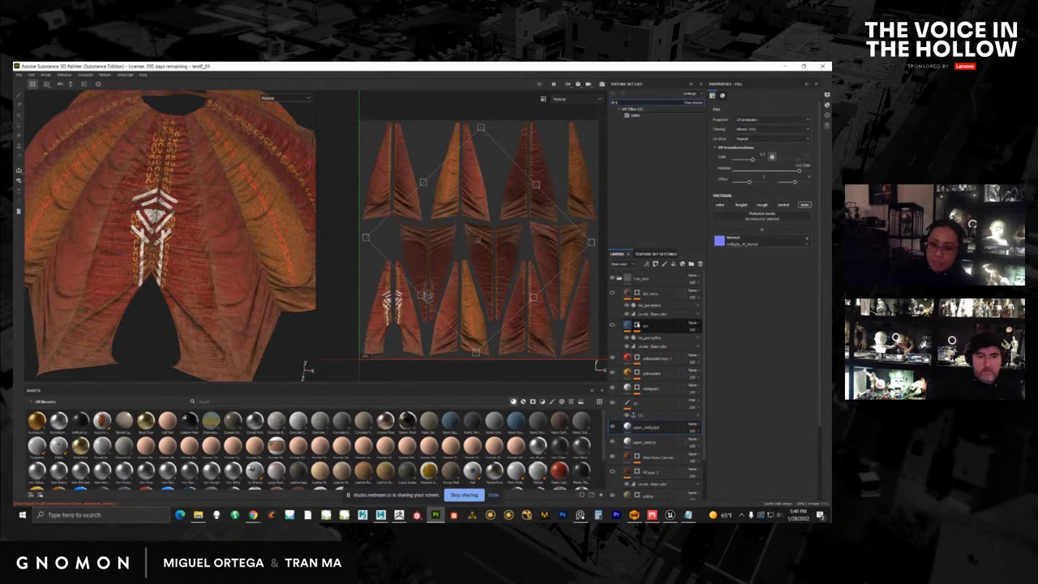
# Add a new white fill layer above the lower dirt layer and give it a black mask.
pyautogui.click(637, 326)
pyautogui.click(673, 265)
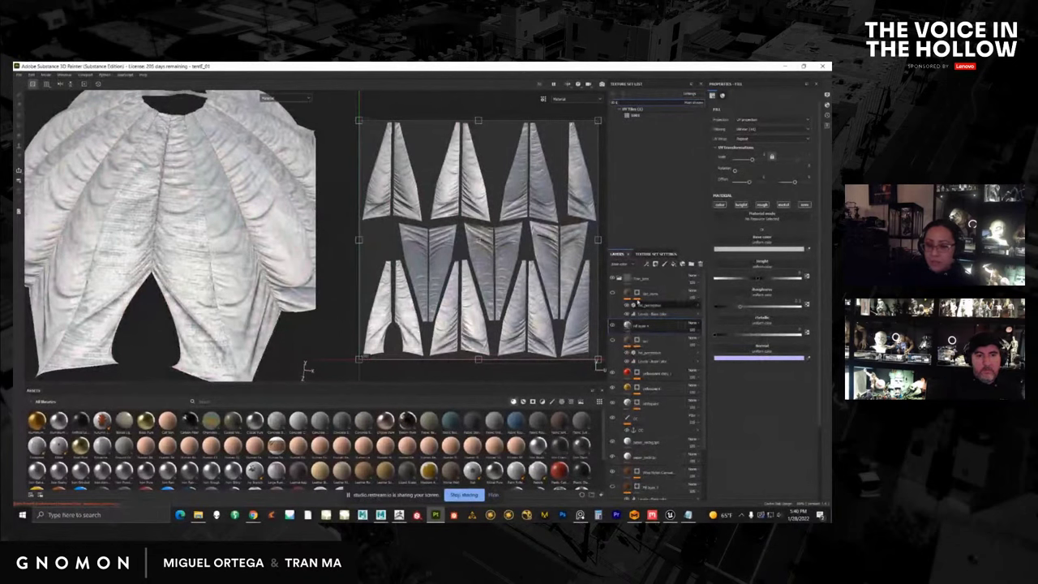
pyautogui.click(656, 265)
pyautogui.click(670, 282)
# Add a Mask Builder - Legacy generator to the new fill layer's black mask and check the texture set settings.
pyautogui.click(646, 264)
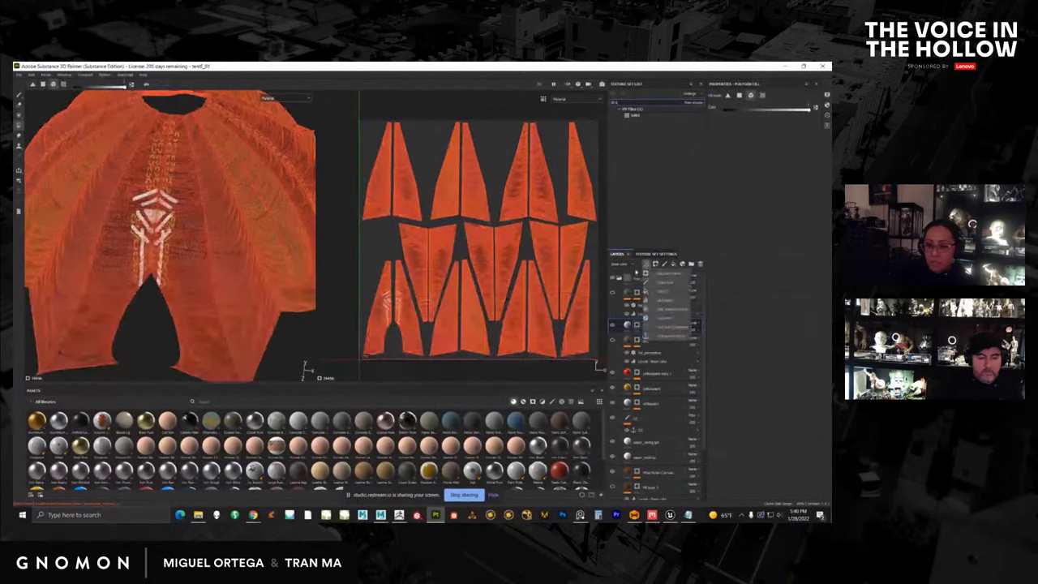
pyautogui.click(667, 273)
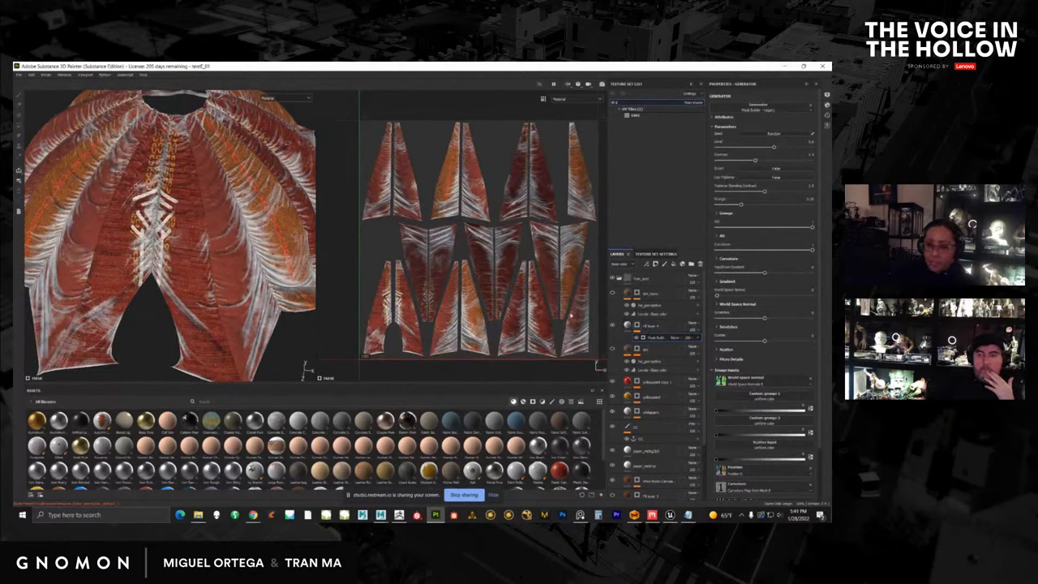
pyautogui.click(662, 255)
pyautogui.click(616, 255)
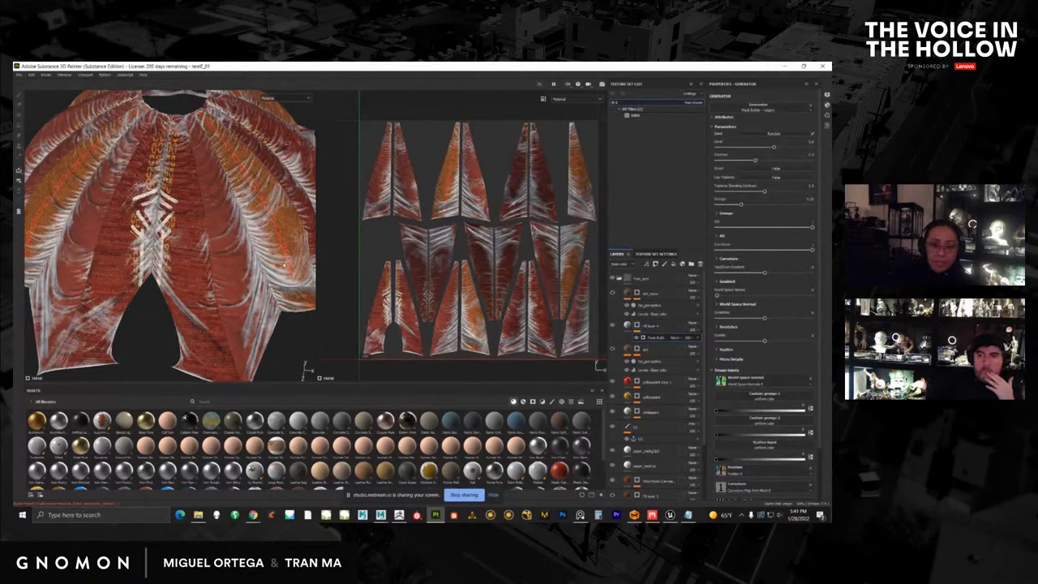
# Examine the generated white wear along the tent's wrinkles and hide the new fill layer.
pyautogui.keyDown('alt'); pyautogui.moveTo(209, 207); pyautogui.dragTo(180, 243); pyautogui.keyUp('alt')
pyautogui.keyDown('alt'); pyautogui.moveTo(180, 244); pyautogui.dragTo(243, 260, button='right'); pyautogui.keyUp('alt')
pyautogui.keyDown('alt'); pyautogui.moveTo(195, 252); pyautogui.dragTo(240, 211); pyautogui.keyUp('alt')
pyautogui.keyDown('alt'); pyautogui.moveTo(173, 166); pyautogui.dragTo(193, 204, button='middle'); pyautogui.keyUp('alt')
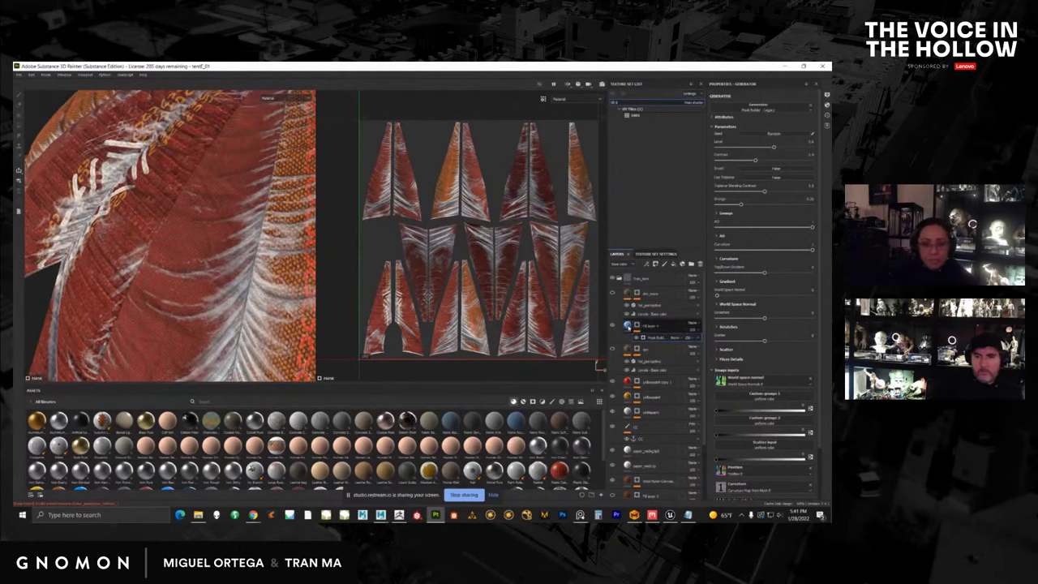
pyautogui.click(628, 325)
pyautogui.press('f')
pyautogui.keyDown('alt'); pyautogui.moveTo(75, 258); pyautogui.dragTo(132, 270); pyautogui.keyUp('alt')
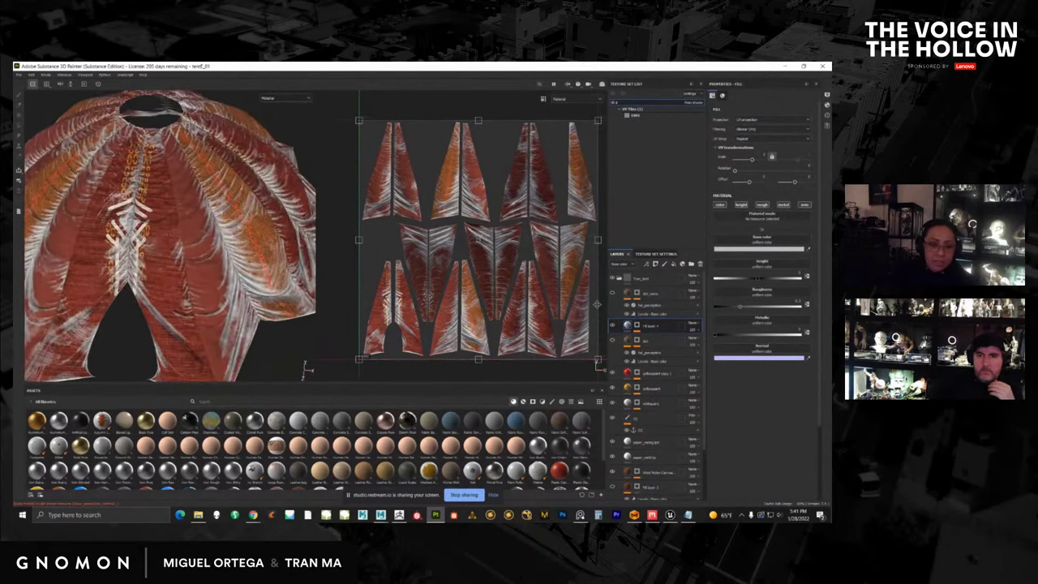
pyautogui.click(612, 325)
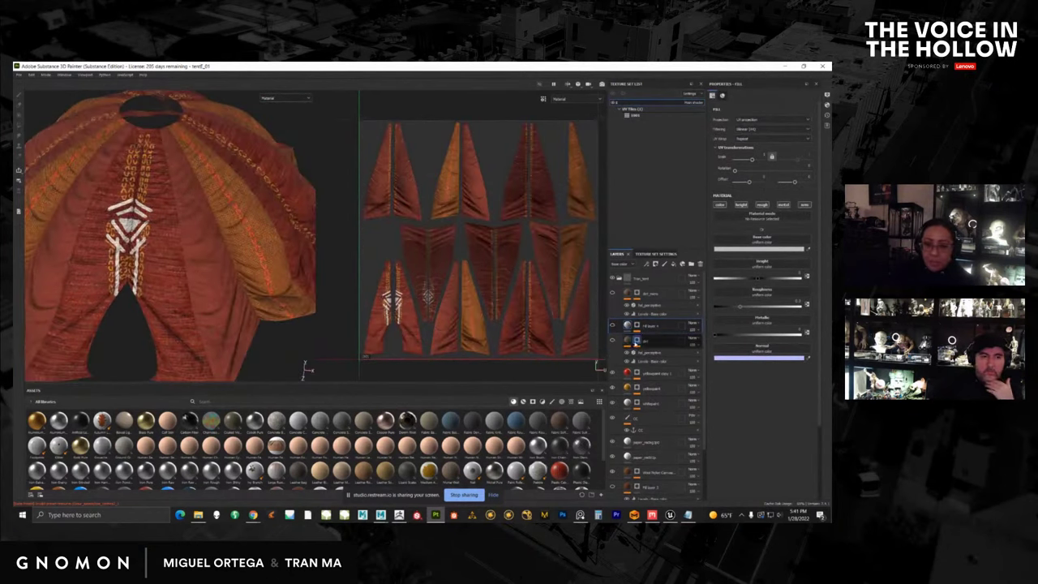
# Show the lower dirt layer's mask with the Paint tool active and hide all its effects except the bottom mask generator.
pyautogui.click(619, 346)
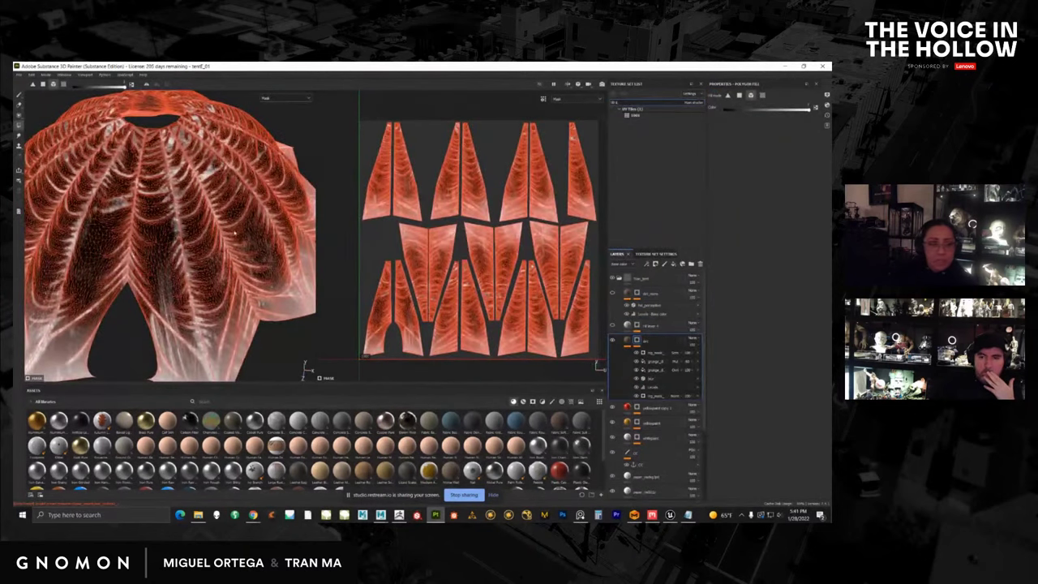
pyautogui.click(20, 96)
pyautogui.keyDown('alt'); pyautogui.moveTo(90, 185); pyautogui.dragTo(75, 205); pyautogui.keyUp('alt')
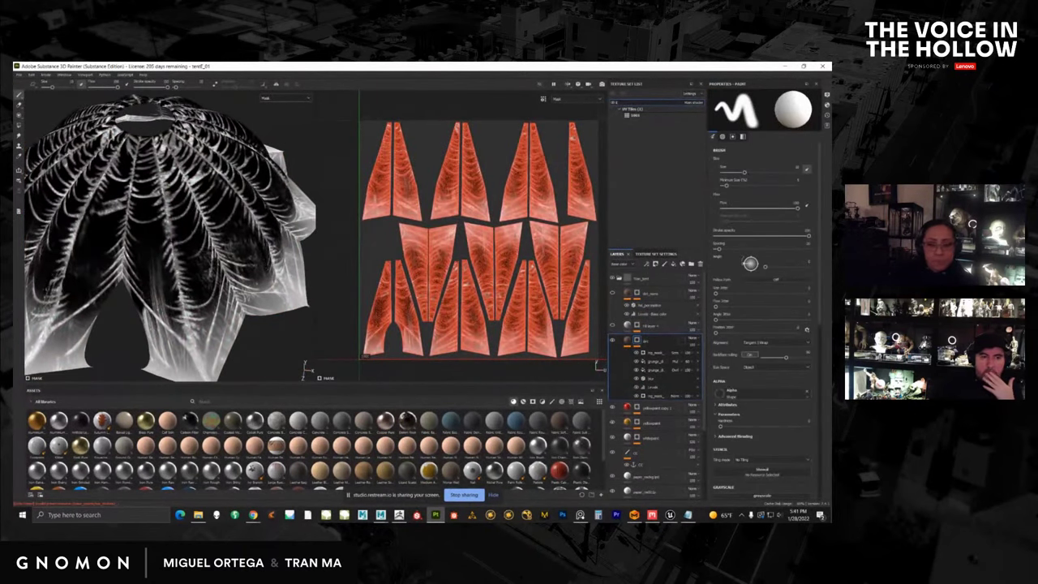
pyautogui.click(637, 389)
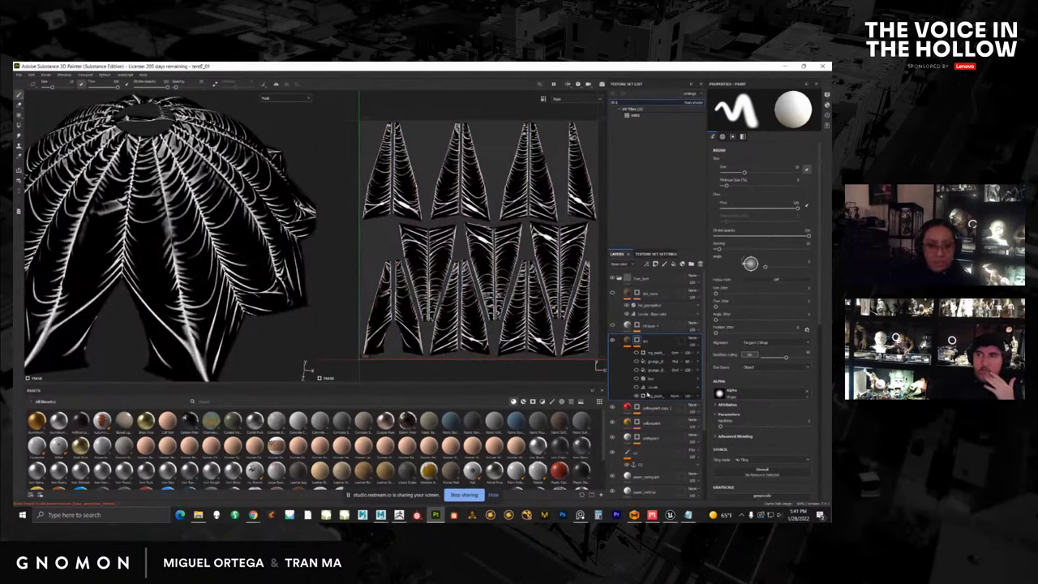
pyautogui.keyDown('alt'); pyautogui.moveTo(145, 263); pyautogui.dragTo(202, 252); pyautogui.keyUp('alt')
pyautogui.keyDown('alt'); pyautogui.moveTo(203, 251); pyautogui.dragTo(272, 304, button='right'); pyautogui.keyUp('alt')
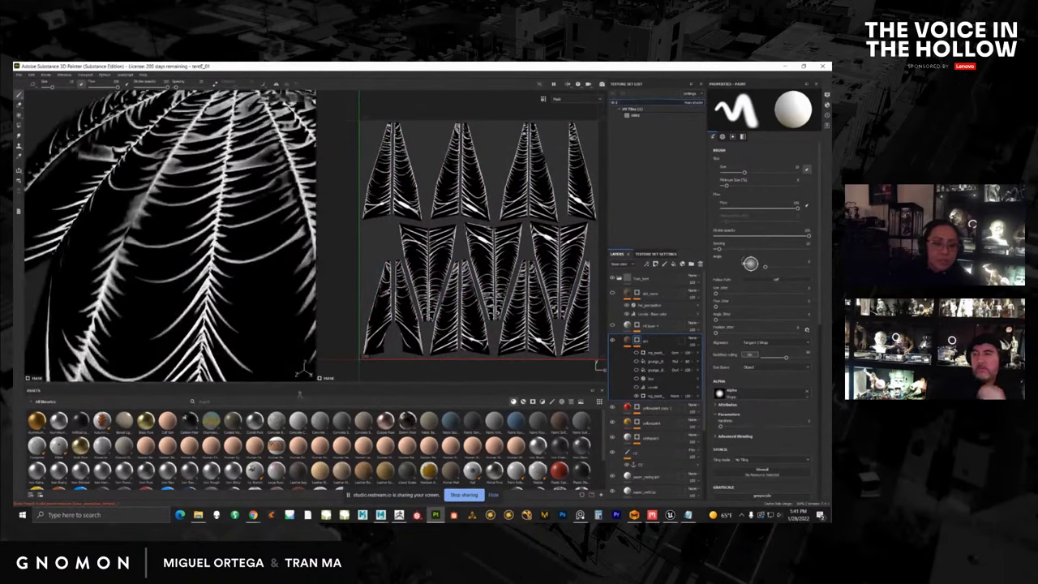
pyautogui.keyDown('alt'); pyautogui.moveTo(272, 304); pyautogui.dragTo(256, 331); pyautogui.keyUp('alt')
pyautogui.scroll(3, 251, 292)
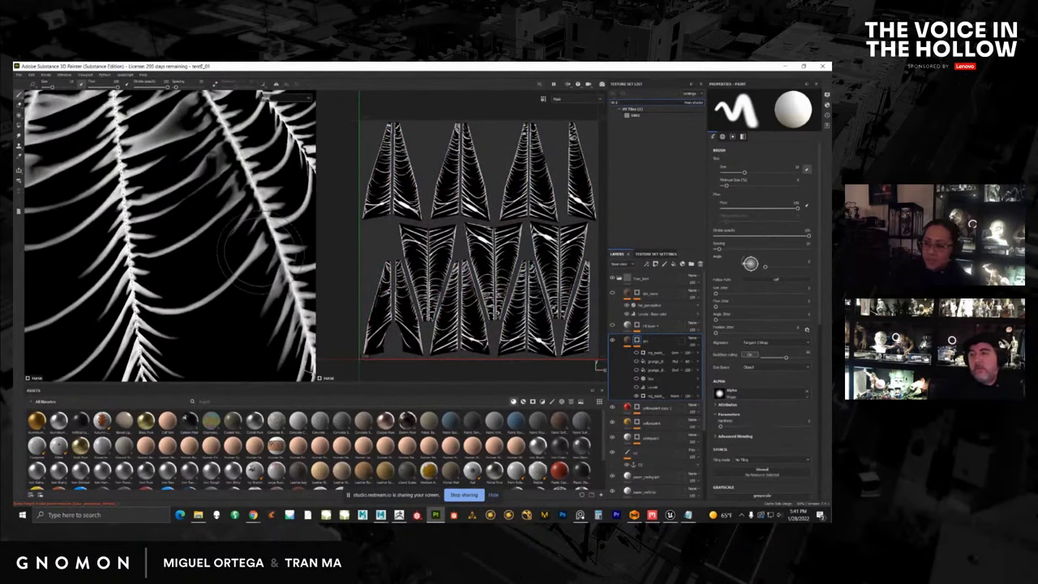
# Turn the dirt mask's Levels, blur, grunge and top generator effects back on one by one to examine each contribution.
pyautogui.click(637, 388)
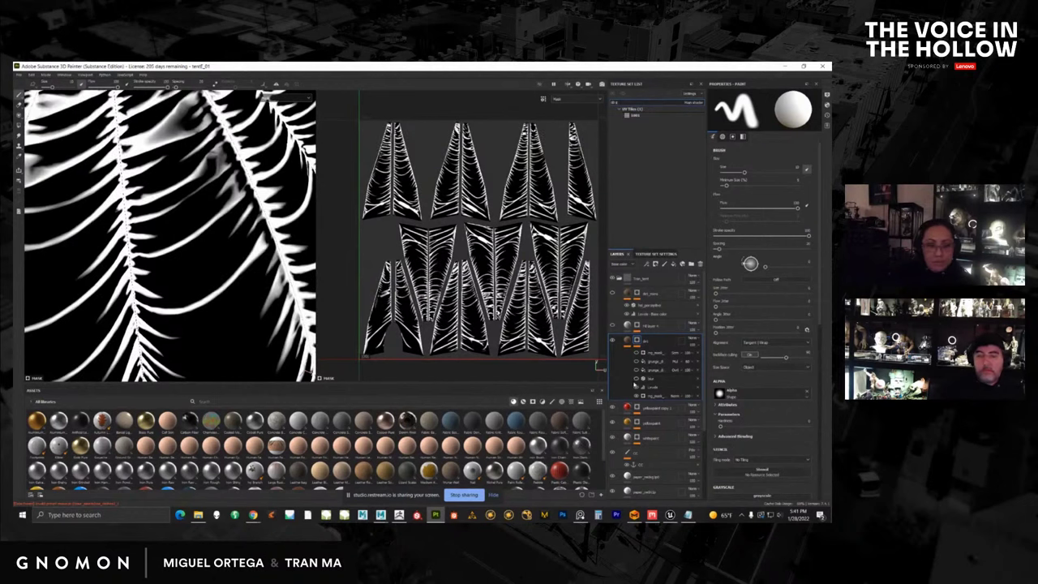
pyautogui.click(637, 379)
pyautogui.click(636, 370)
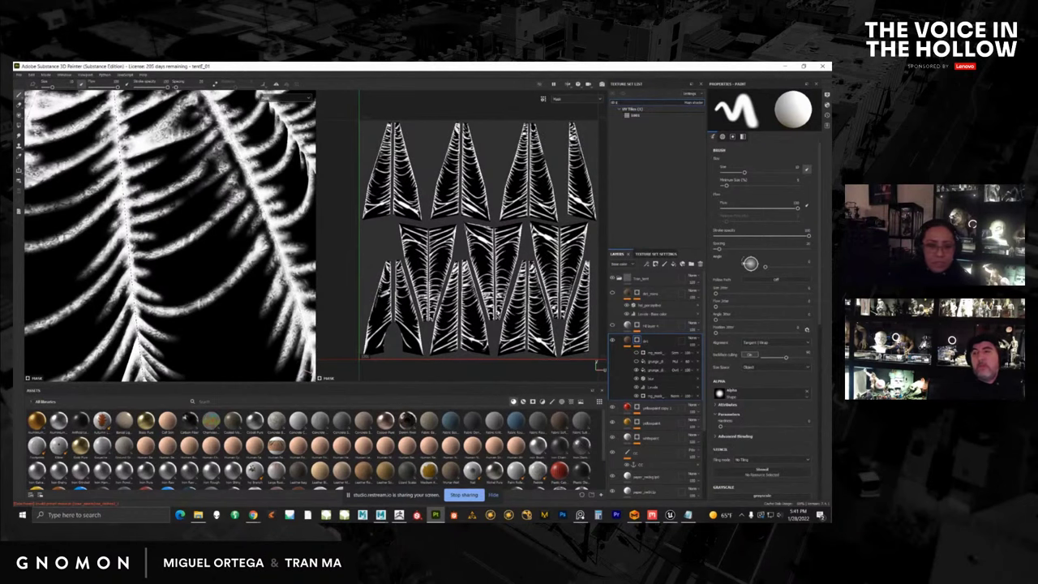
pyautogui.scroll(-3, 272, 329)
pyautogui.moveTo(263, 325)
pyautogui.keyDown('alt'); pyautogui.mouseDown()
pyautogui.moveTo(178, 282)
pyautogui.moveTo(243, 286)
pyautogui.moveTo(138, 257)
pyautogui.moveTo(191, 248)
pyautogui.mouseUp(); pyautogui.keyUp('alt')
pyautogui.click(637, 362)
pyautogui.scroll(-3, 188, 272)
pyautogui.keyDown('alt'); pyautogui.moveTo(106, 264); pyautogui.dragTo(203, 274); pyautogui.keyUp('alt')
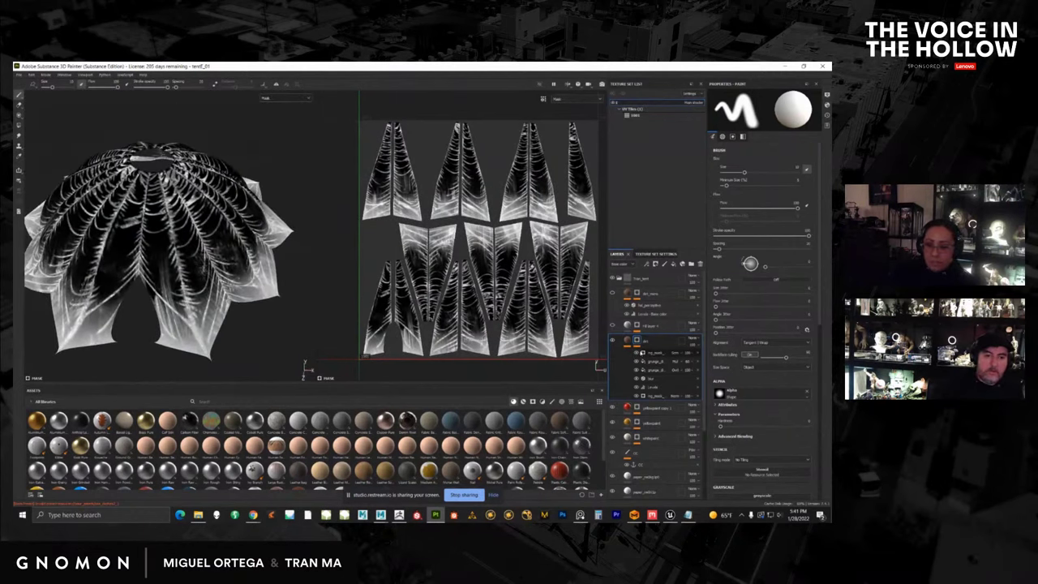
# Try a new generator above the dirt mask's hidden top generator, first Mask Builder - Legacy and then Mask Editor.
pyautogui.click(653, 352)
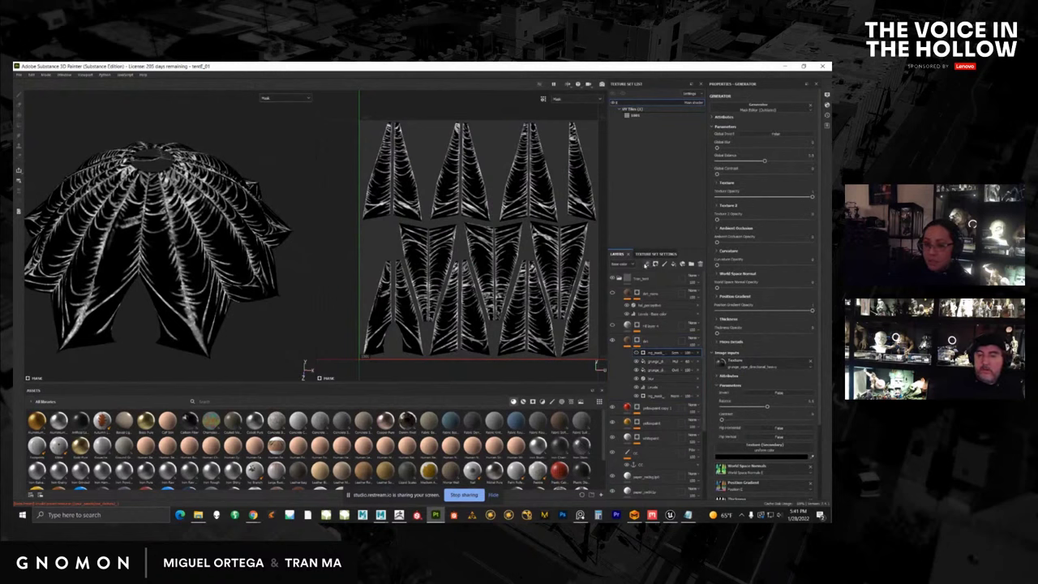
pyautogui.click(647, 265)
pyautogui.click(659, 270)
pyautogui.click(747, 111)
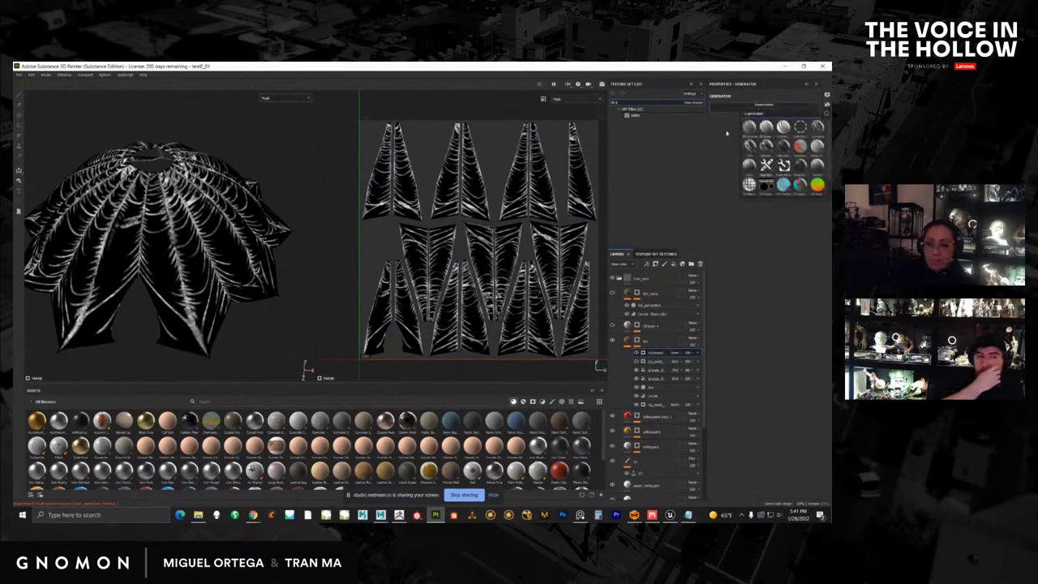
pyautogui.click(767, 167)
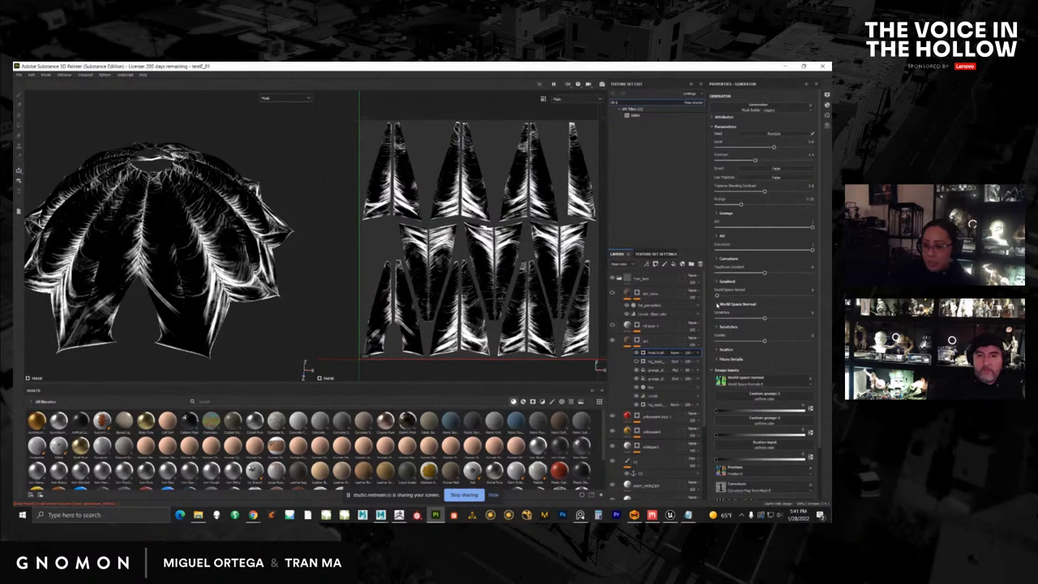
pyautogui.click(751, 106)
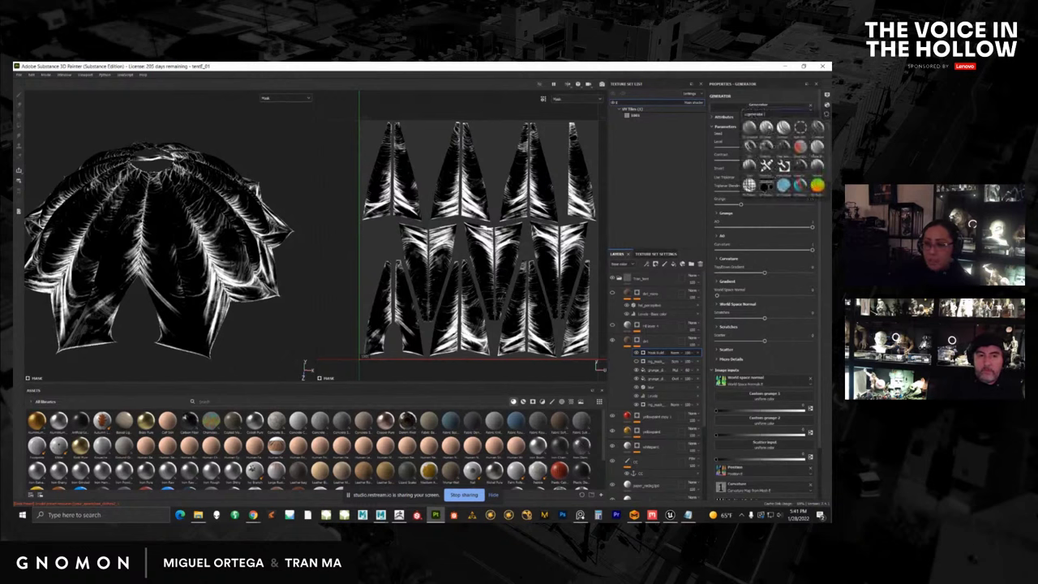
pyautogui.click(766, 146)
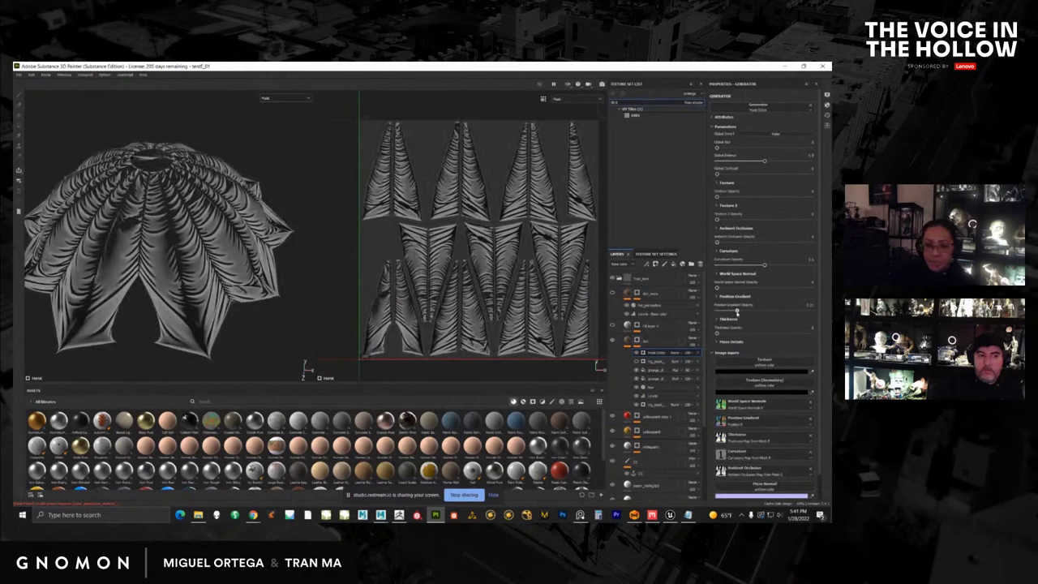
# Raise the Mask Editor's Position Gradient opacity to maximum and its gradient contrast to about 0.87.
pyautogui.moveTo(728, 311); pyautogui.dragTo(810, 309)
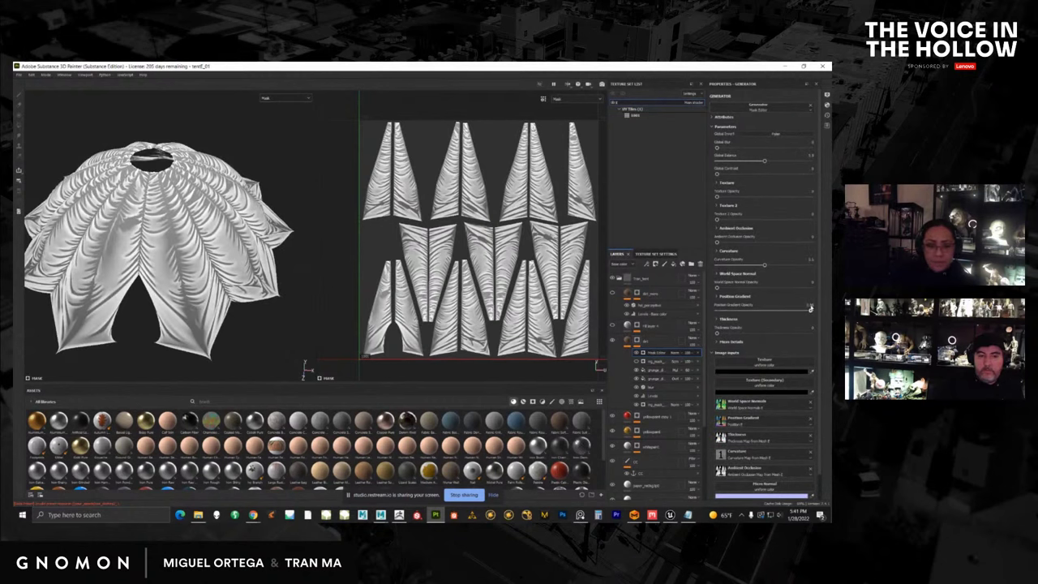
pyautogui.click(719, 297)
pyautogui.scroll(-1, 819, 304)
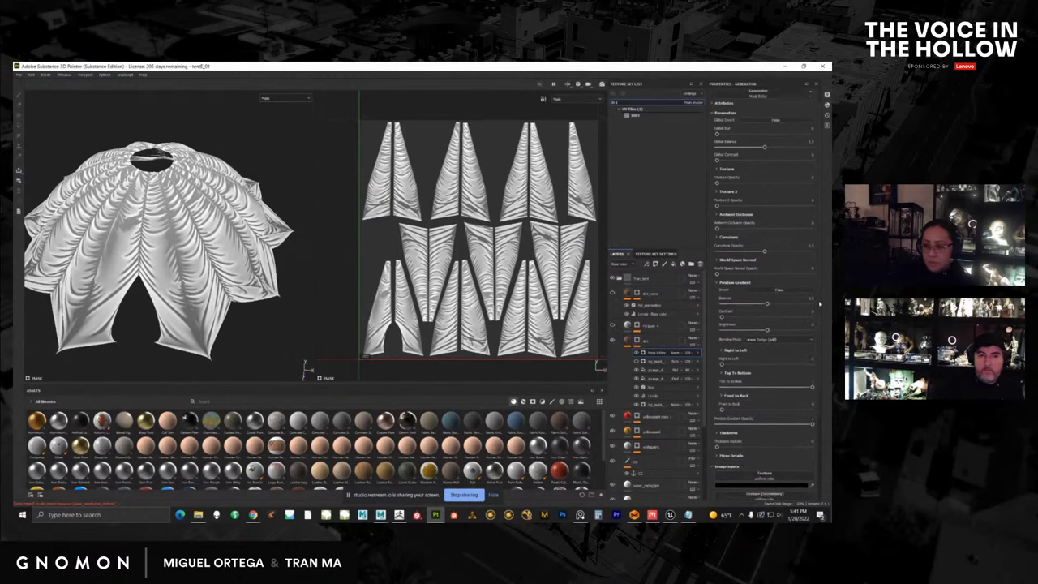
pyautogui.scroll(-1, 819, 303)
pyautogui.moveTo(740, 297); pyautogui.dragTo(801, 295)
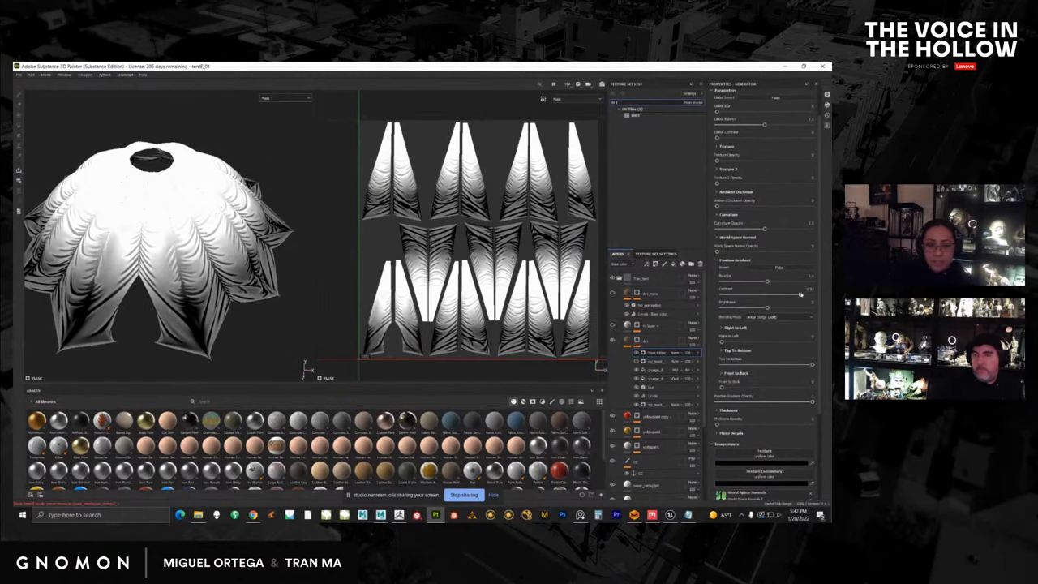
# Invert the position gradient, lower its balance slightly and reduce the Curvature Opacity to 0.
pyautogui.click(778, 269)
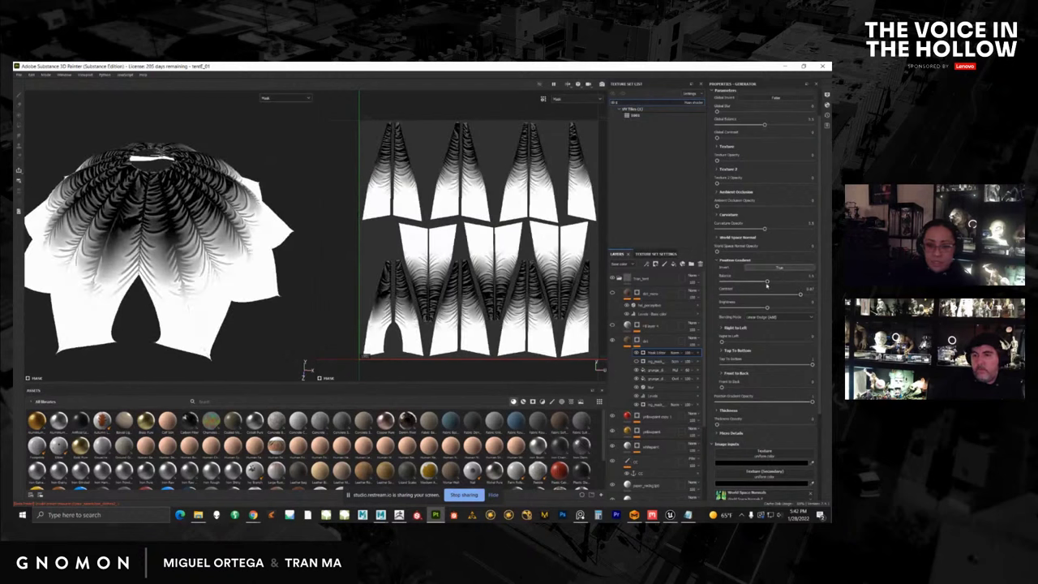
pyautogui.moveTo(766, 281)
pyautogui.mouseDown()
pyautogui.moveTo(754, 282)
pyautogui.moveTo(765, 283)
pyautogui.mouseUp()
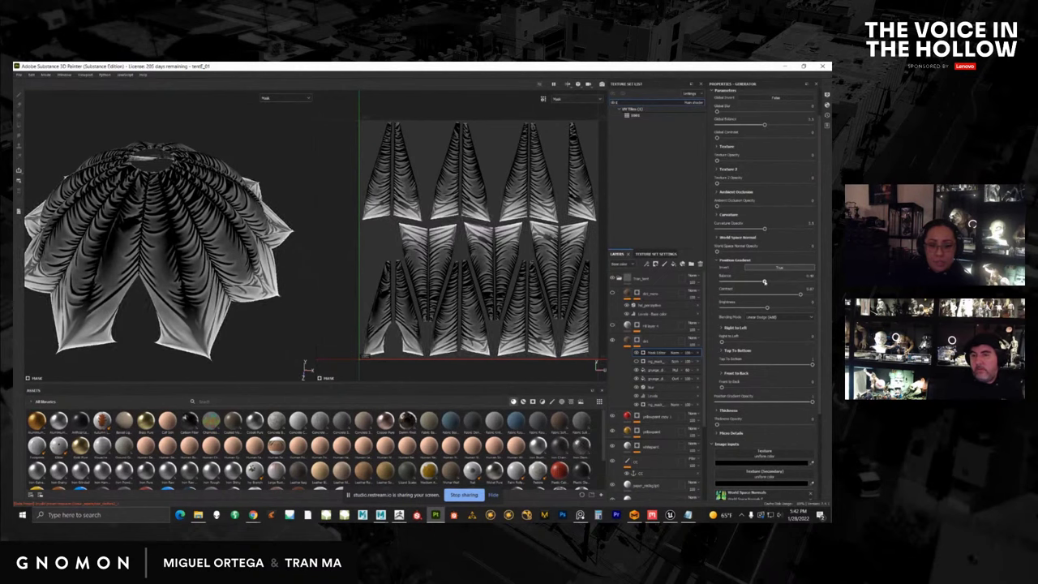
pyautogui.moveTo(764, 230); pyautogui.dragTo(673, 229)
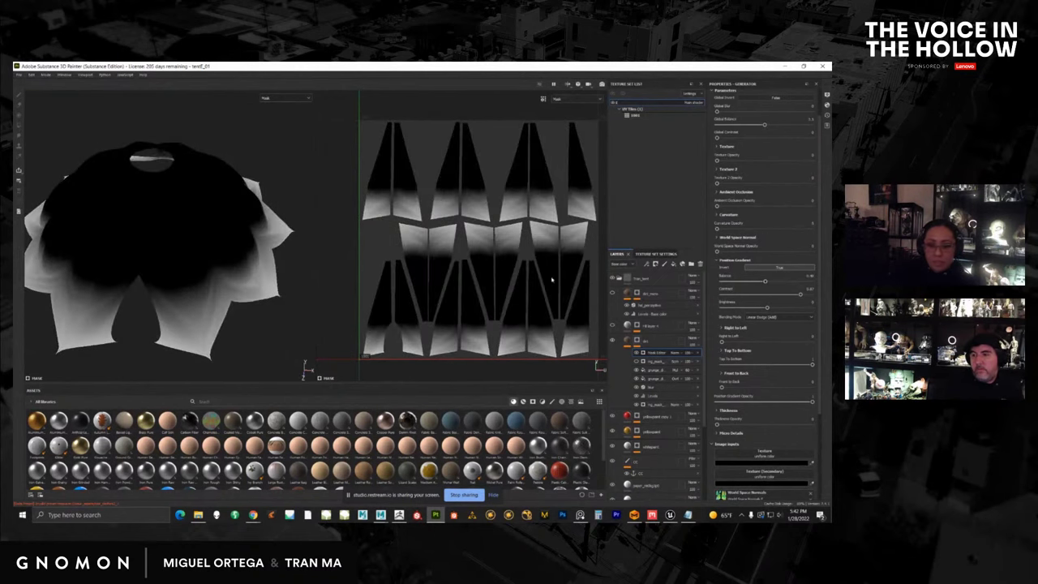
# Delete the test Mask Editor generator and show the dirt mask's original top generator again.
pyautogui.click(636, 352)
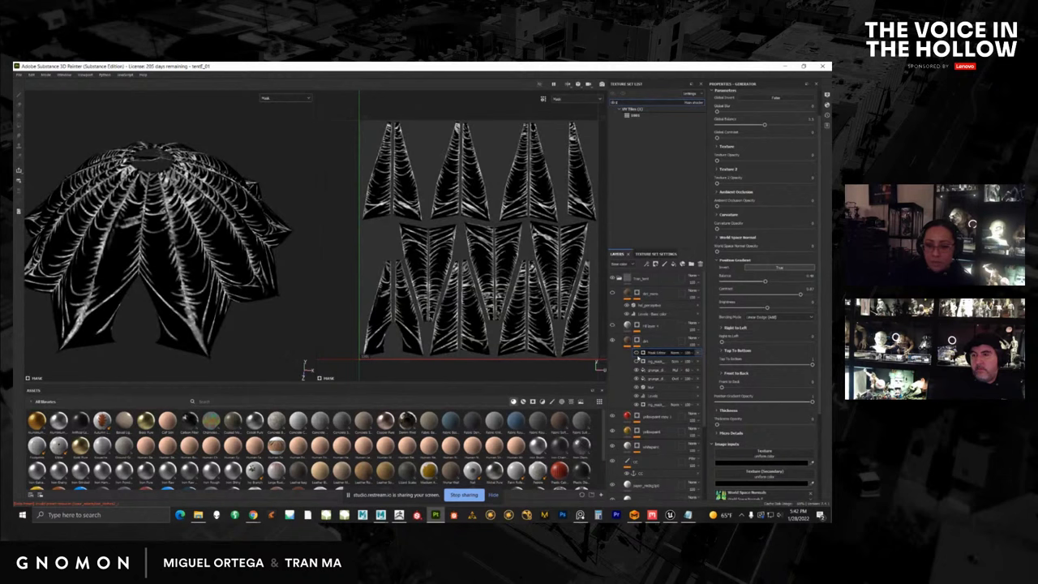
pyautogui.press('Delete')
pyautogui.click(636, 353)
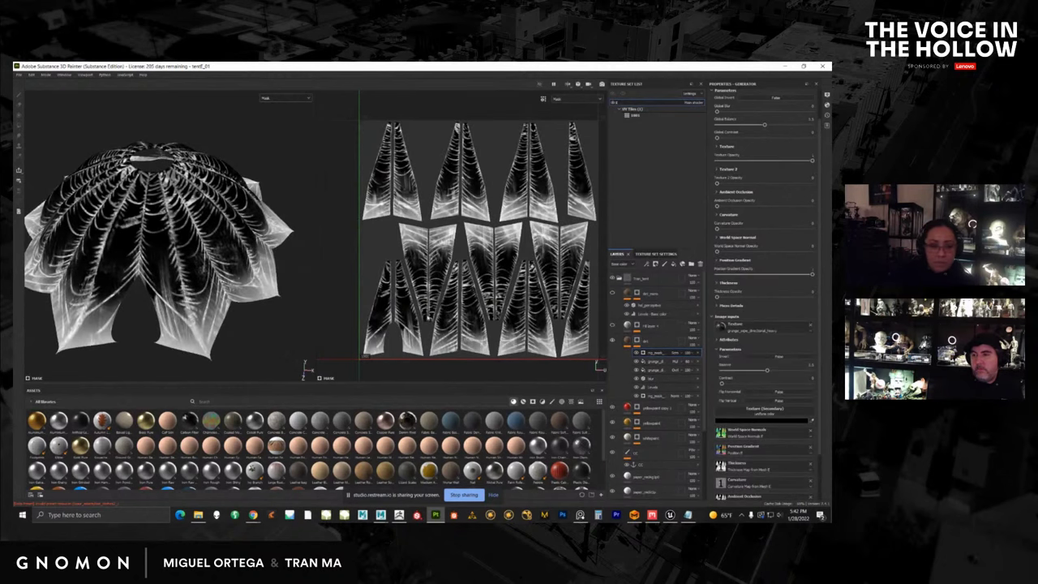
pyautogui.moveTo(812, 162)
pyautogui.mouseDown()
pyautogui.moveTo(678, 161)
pyautogui.moveTo(814, 162)
pyautogui.mouseUp()
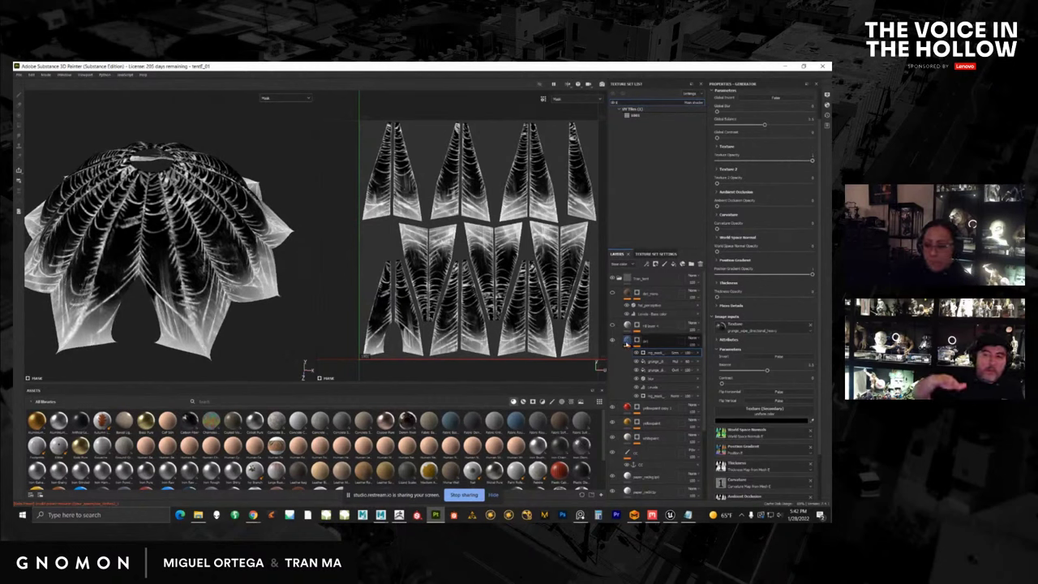
# Compare the lower dirt layer's material with its mask and select the mask's top generator.
pyautogui.click(636, 341)
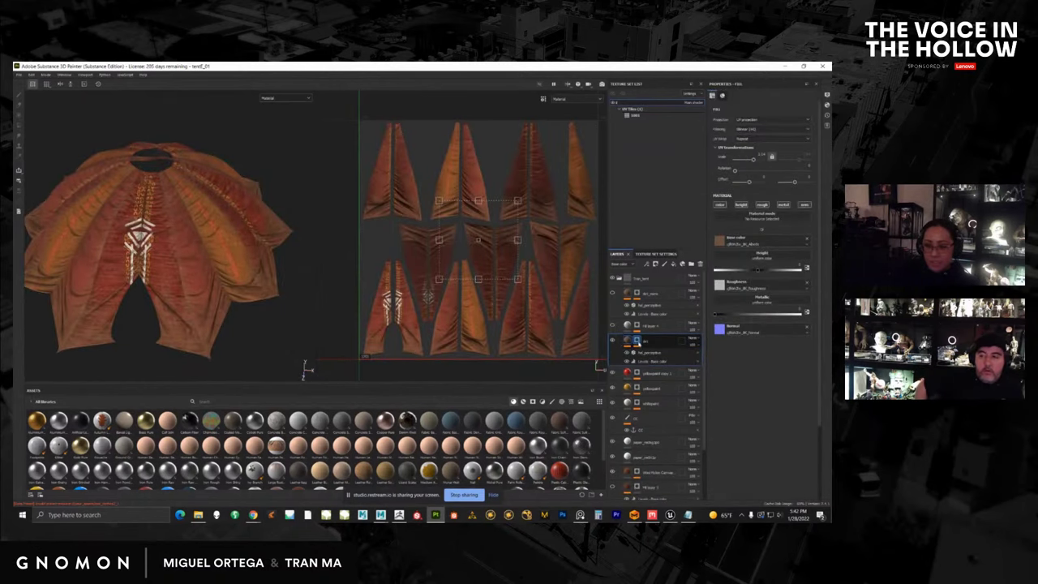
pyautogui.click(638, 342)
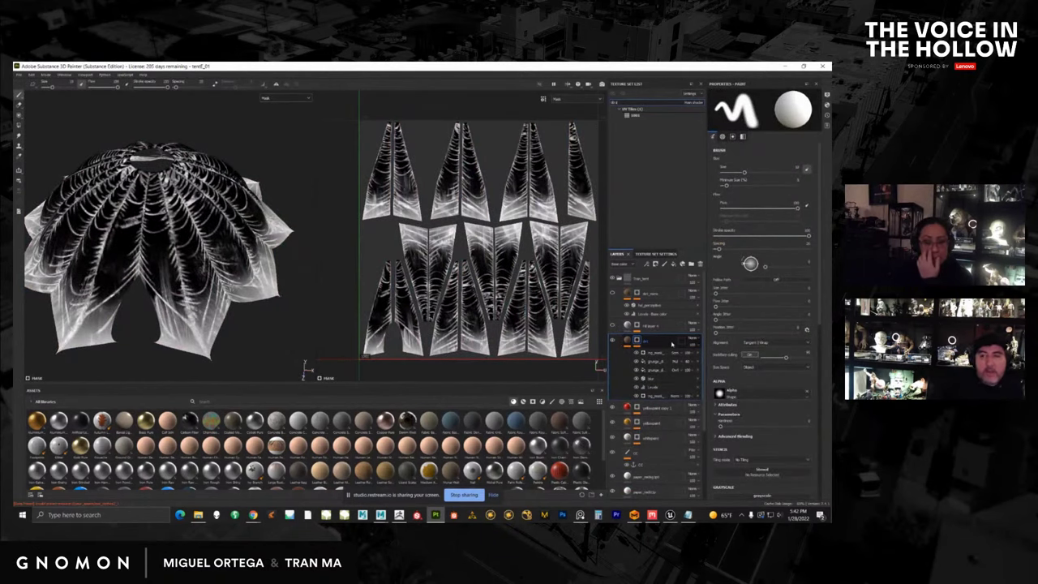
pyautogui.click(655, 355)
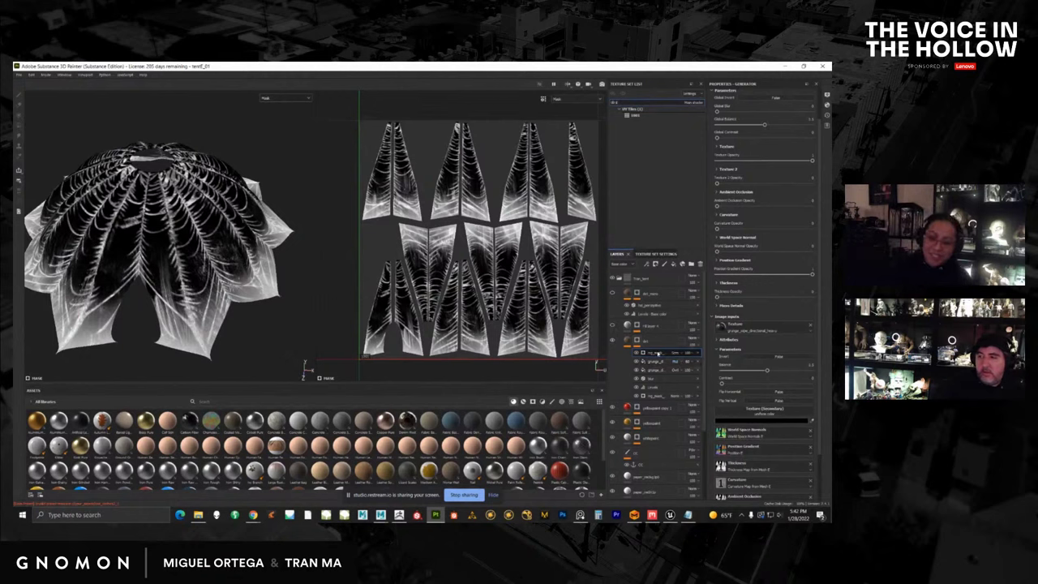
pyautogui.click(657, 354)
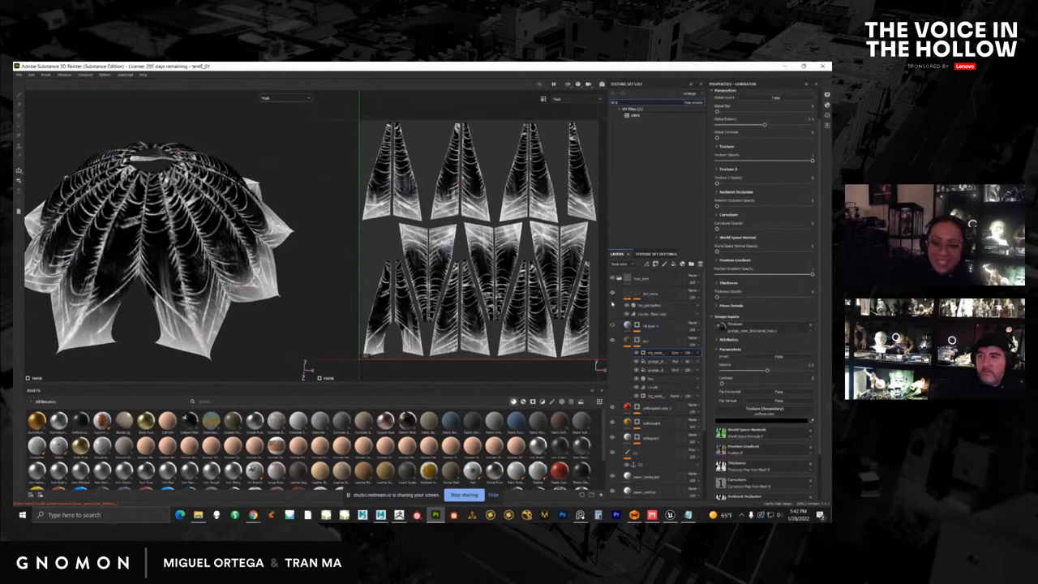
# Show the upper dirt layer, return the viewport to Material display and examine the tent in a wider 3D view.
pyautogui.keyDown('alt'); pyautogui.moveTo(227, 302); pyautogui.dragTo(267, 279, button='middle'); pyautogui.keyUp('alt')
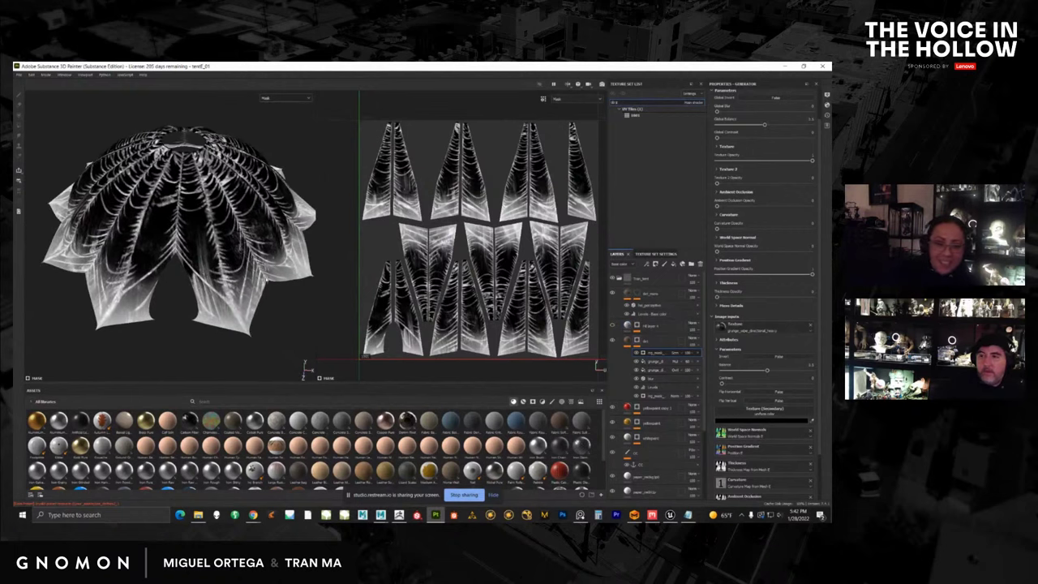
pyautogui.click(289, 99)
pyautogui.click(279, 114)
pyautogui.keyDown('alt'); pyautogui.moveTo(178, 220); pyautogui.dragTo(191, 231, button='middle'); pyautogui.keyUp('alt')
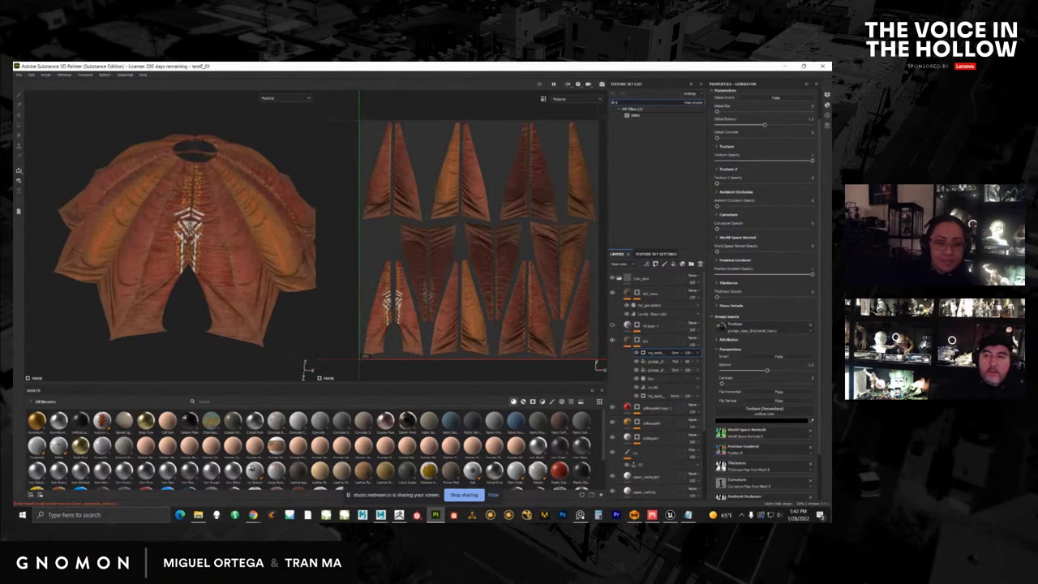
pyautogui.keyDown('alt'); pyautogui.moveTo(199, 238); pyautogui.dragTo(398, 201); pyautogui.keyUp('alt')
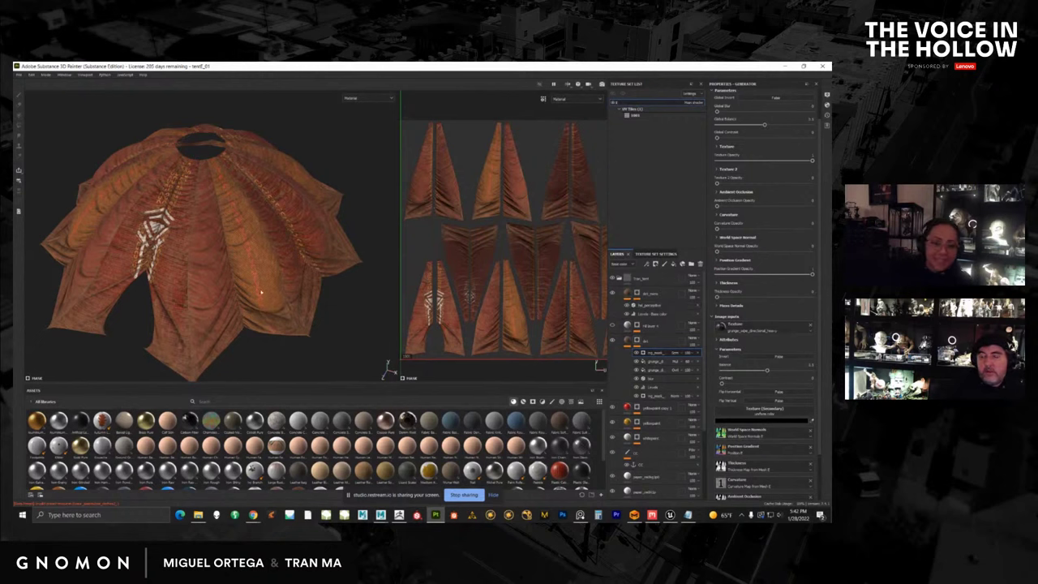
pyautogui.keyDown('alt'); pyautogui.moveTo(205, 287); pyautogui.dragTo(268, 300, button='middle'); pyautogui.keyUp('alt')
# Delete the hidden white fill layer above the lower dirt layer and inspect the dirt around the painted pattern up close.
pyautogui.click(658, 329)
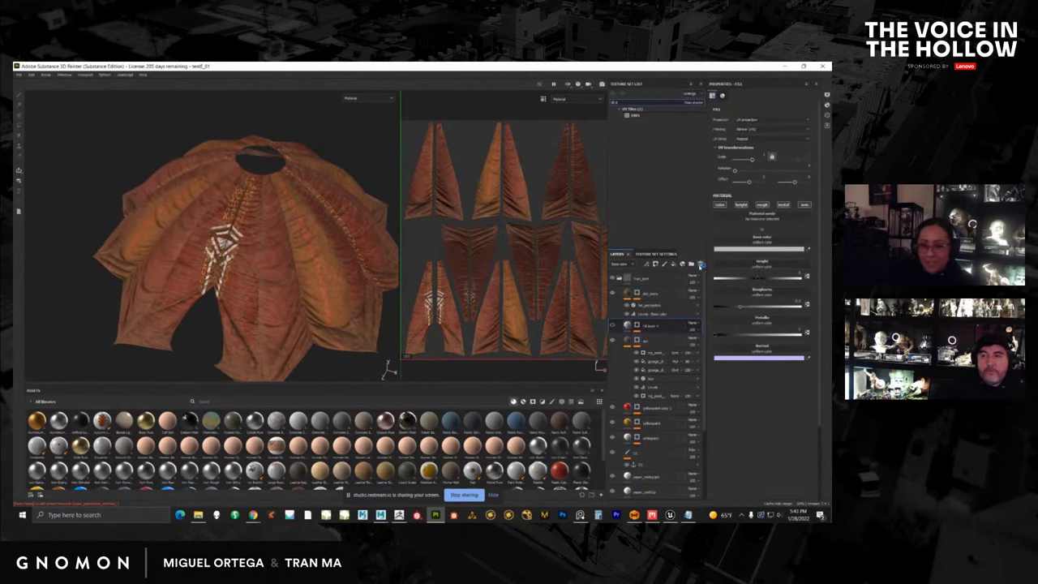
pyautogui.click(700, 265)
pyautogui.moveTo(281, 285)
pyautogui.keyDown('alt'); pyautogui.mouseDown(button='middle')
pyautogui.moveTo(271, 277)
pyautogui.moveTo(289, 295)
pyautogui.mouseUp(button='middle'); pyautogui.keyUp('alt')
pyautogui.keyDown('alt'); pyautogui.moveTo(289, 295); pyautogui.dragTo(321, 318, button='right'); pyautogui.keyUp('alt')
pyautogui.keyDown('alt'); pyautogui.moveTo(300, 302); pyautogui.dragTo(296, 313); pyautogui.keyUp('alt')
pyautogui.keyDown('alt'); pyautogui.moveTo(297, 313); pyautogui.dragTo(323, 338, button='right'); pyautogui.keyUp('alt')
pyautogui.keyDown('alt'); pyautogui.moveTo(324, 338); pyautogui.dragTo(361, 332); pyautogui.keyUp('alt')
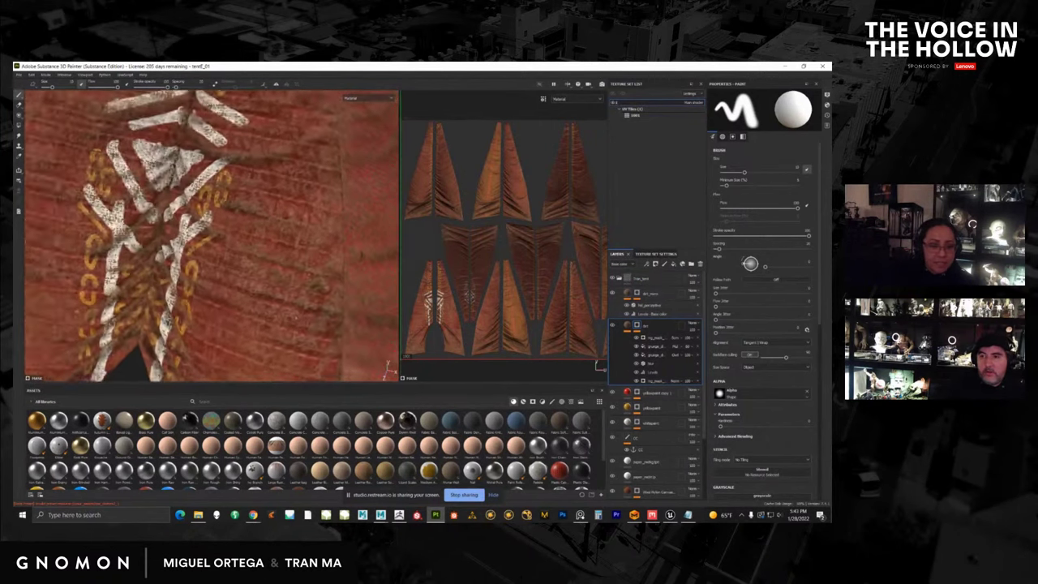
pyautogui.keyDown('alt'); pyautogui.moveTo(361, 332); pyautogui.dragTo(334, 308, button='right'); pyautogui.keyUp('alt')
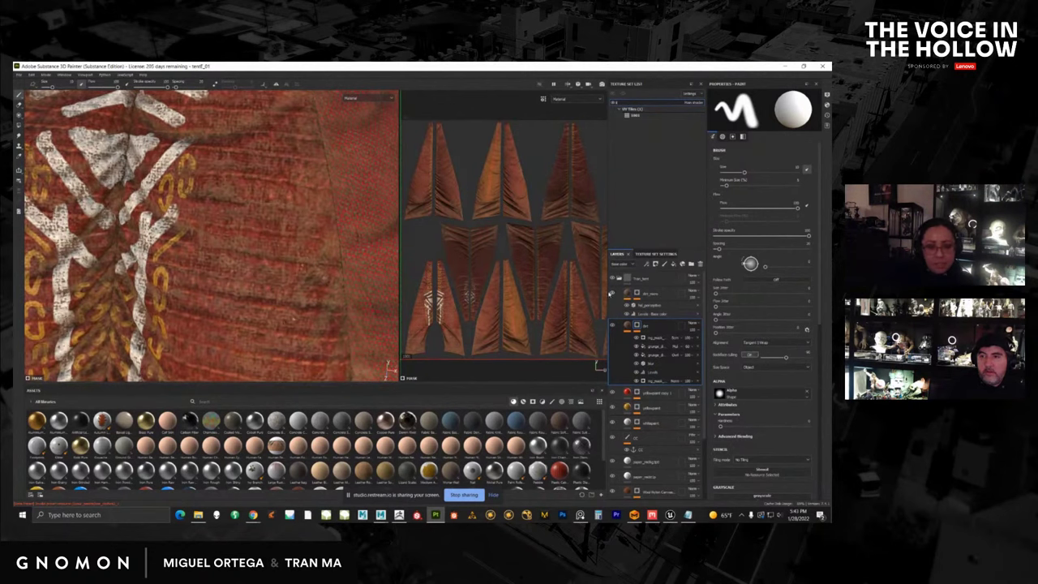
# Hide the upper dirt layer and check the surface in the Normal + Height + Mesh display before returning to Material.
pyautogui.keyDown('alt'); pyautogui.moveTo(294, 319); pyautogui.dragTo(324, 325, button='middle'); pyautogui.keyUp('alt')
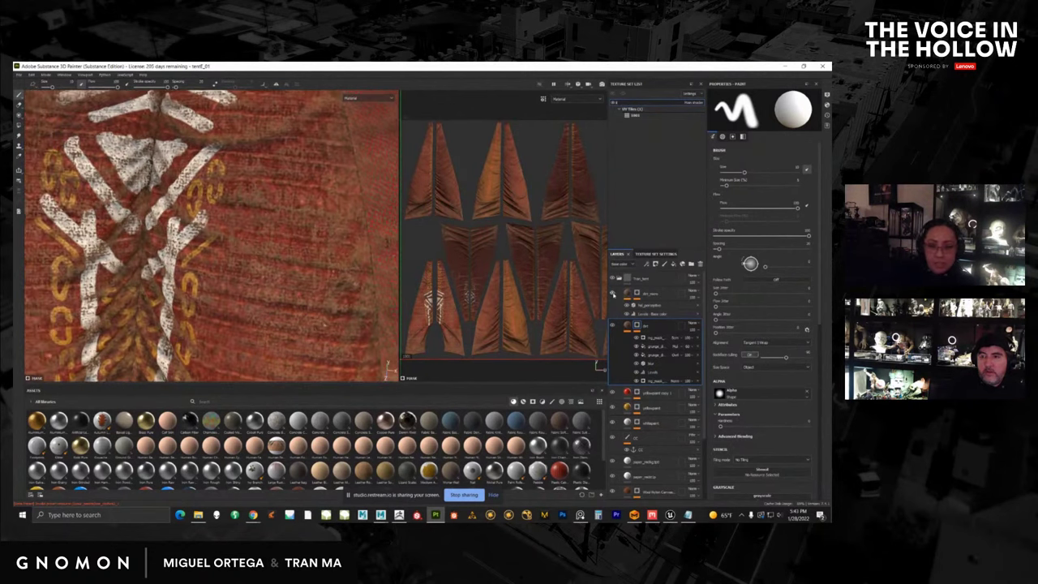
pyautogui.click(613, 295)
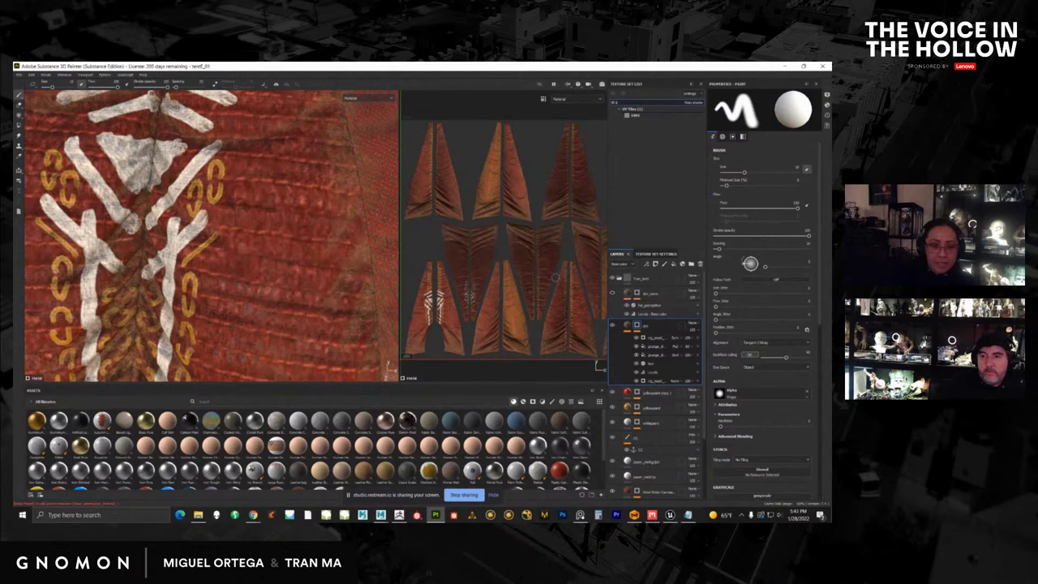
pyautogui.click(361, 100)
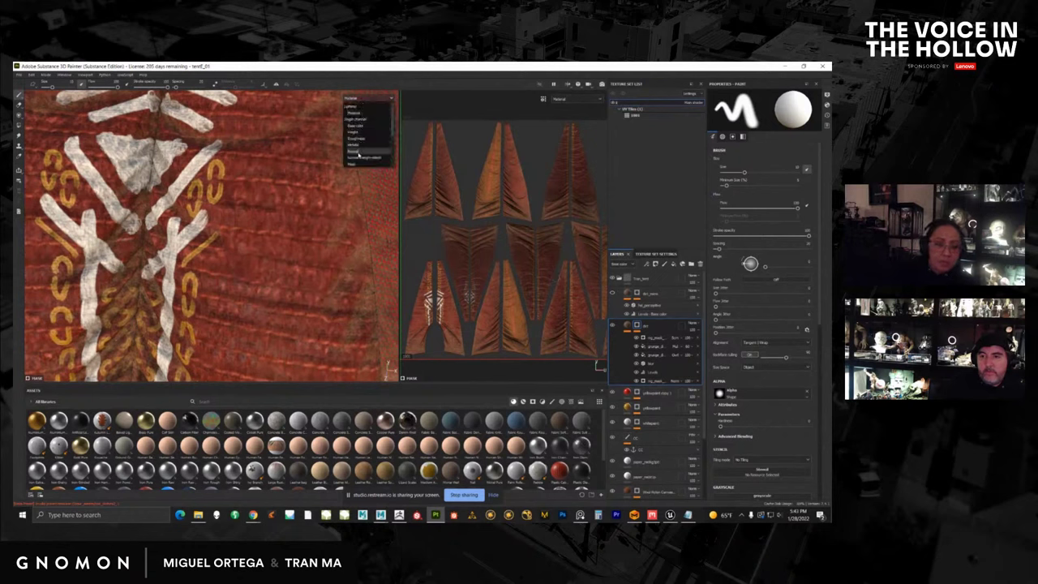
pyautogui.click(357, 155)
pyautogui.moveTo(286, 267)
pyautogui.keyDown('alt'); pyautogui.mouseDown()
pyautogui.moveTo(241, 276)
pyautogui.moveTo(214, 295)
pyautogui.moveTo(233, 273)
pyautogui.moveTo(280, 262)
pyautogui.moveTo(294, 241)
pyautogui.mouseUp(); pyautogui.keyUp('alt')
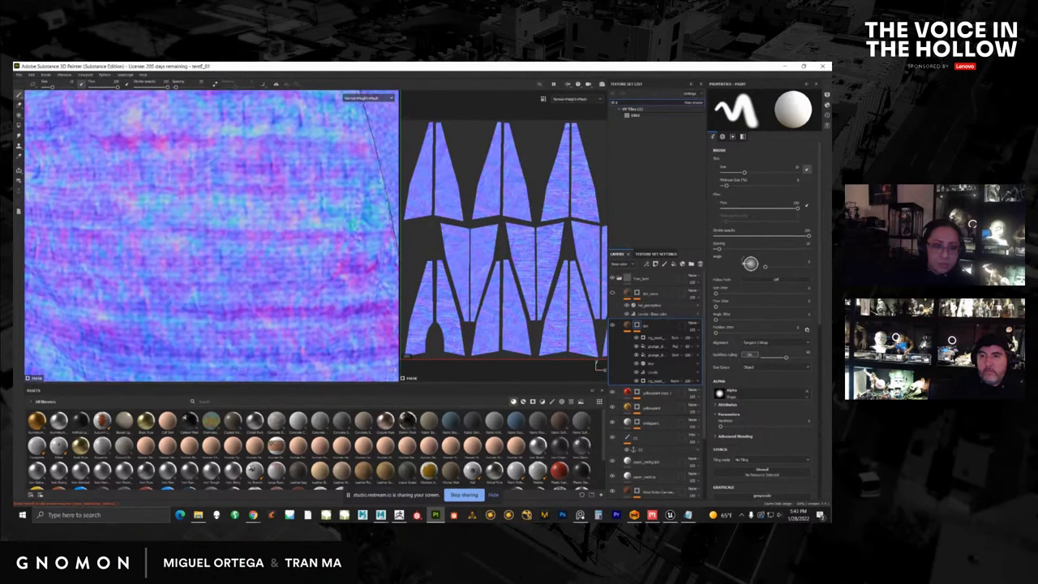
pyautogui.click(371, 99)
pyautogui.click(369, 98)
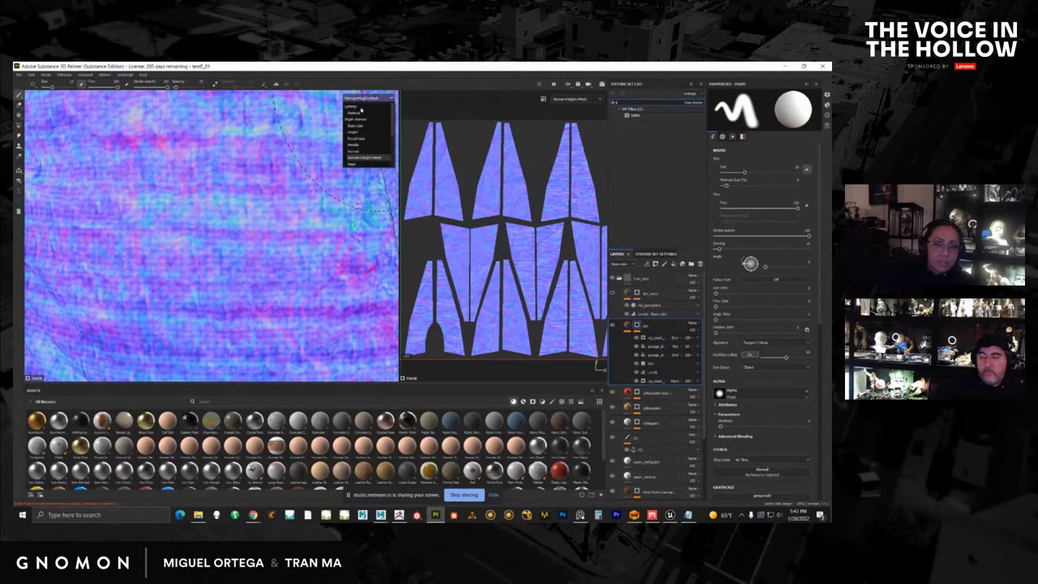
pyautogui.click(369, 113)
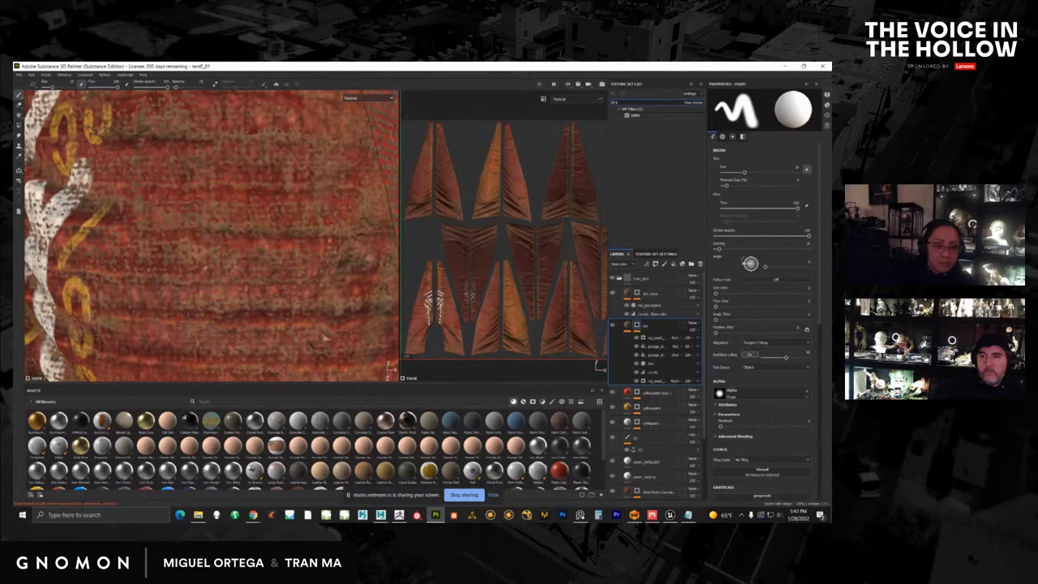
# Examine the dirt and weave on the neighbouring red and yellow fabric panels up close, finishing with the whole tent in view.
pyautogui.scroll(-3, 252, 235)
pyautogui.keyDown('ctrl'); pyautogui.moveTo(267, 223); pyautogui.dragTo(250, 221, button='right'); pyautogui.keyUp('ctrl')
pyautogui.keyDown('alt'); pyautogui.moveTo(252, 219); pyautogui.dragTo(228, 240, button='middle'); pyautogui.keyUp('alt')
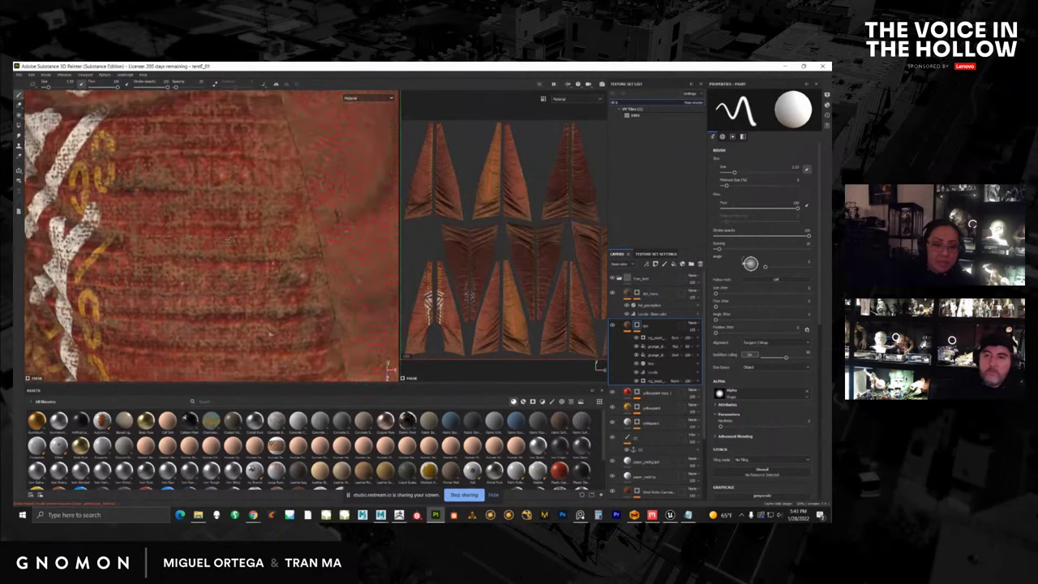
pyautogui.keyDown('alt'); pyautogui.moveTo(228, 241); pyautogui.dragTo(192, 253); pyautogui.keyUp('alt')
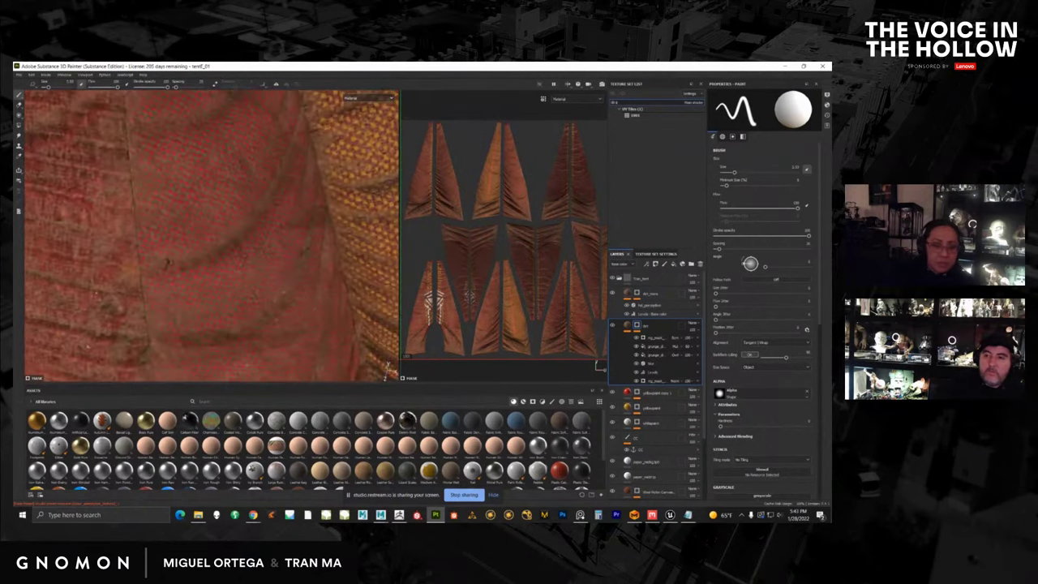
pyautogui.scroll(-5, 192, 253)
pyautogui.keyDown('alt'); pyautogui.moveTo(191, 253); pyautogui.dragTo(159, 272, button='middle'); pyautogui.keyUp('alt')
pyautogui.scroll(-5, 268, 219)
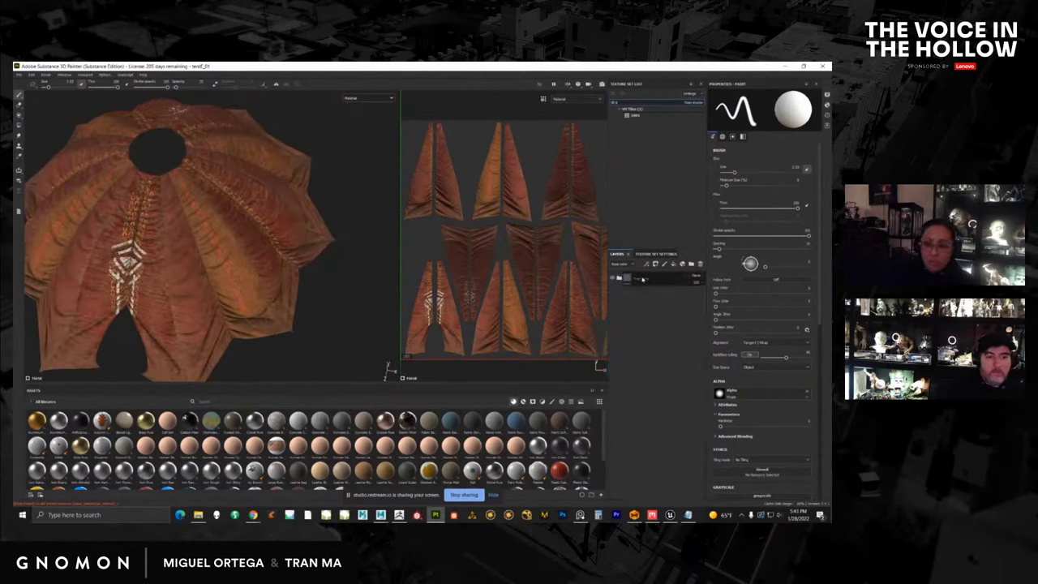
# Collapse and rename the tent layer folder, save it as a smart material and show the smart materials among the assets.
pyautogui.click(622, 280)
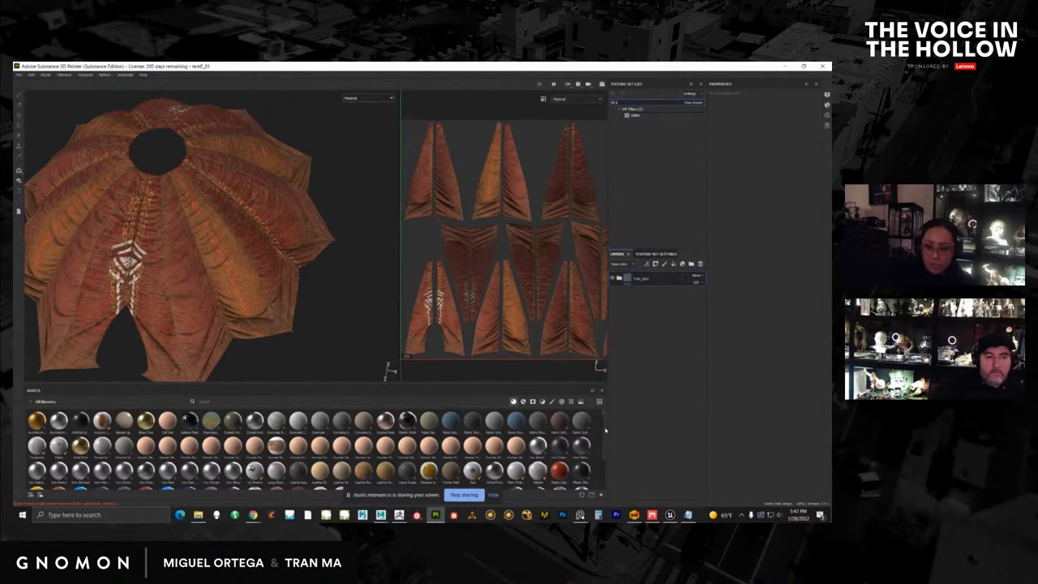
pyautogui.moveTo(604, 429); pyautogui.dragTo(604, 457)
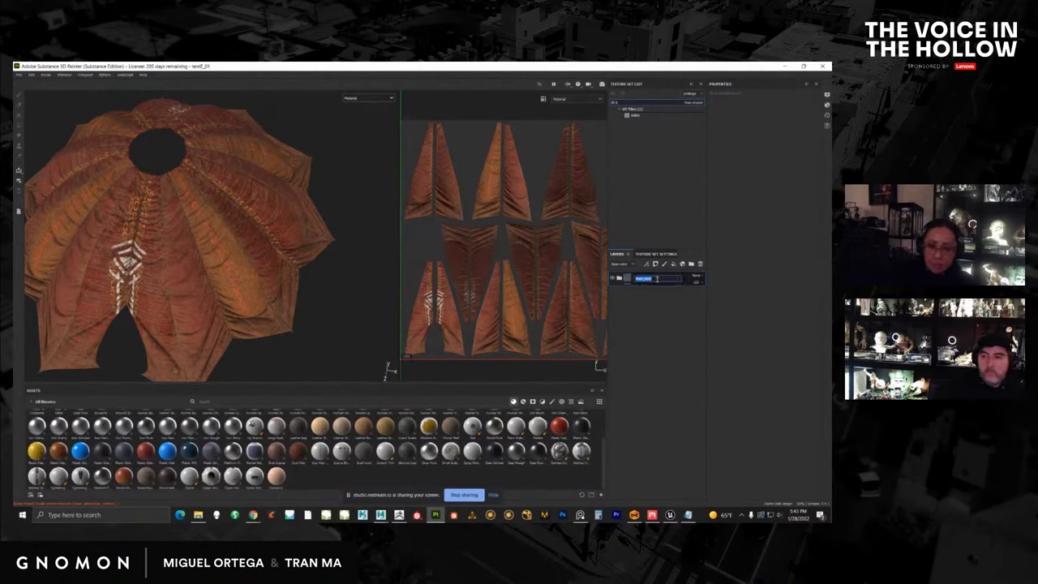
pyautogui.doubleClick(648, 280)
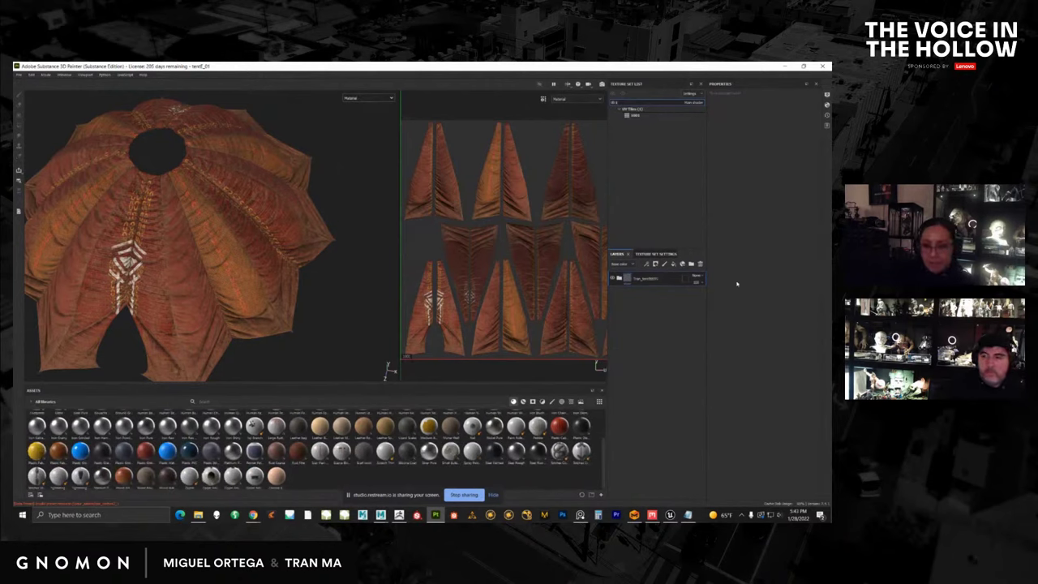
pyautogui.rightClick(648, 280)
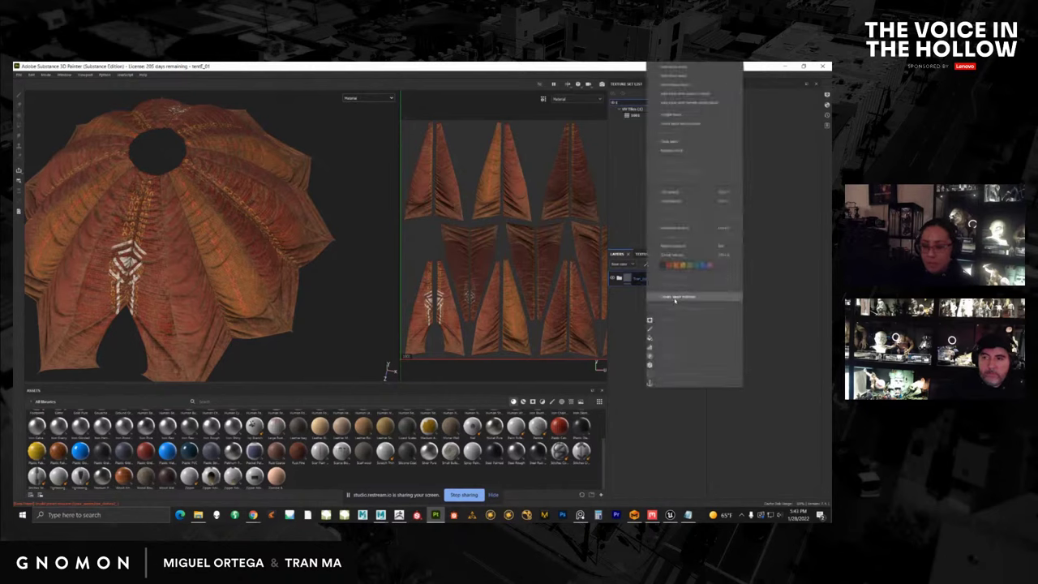
pyautogui.click(676, 298)
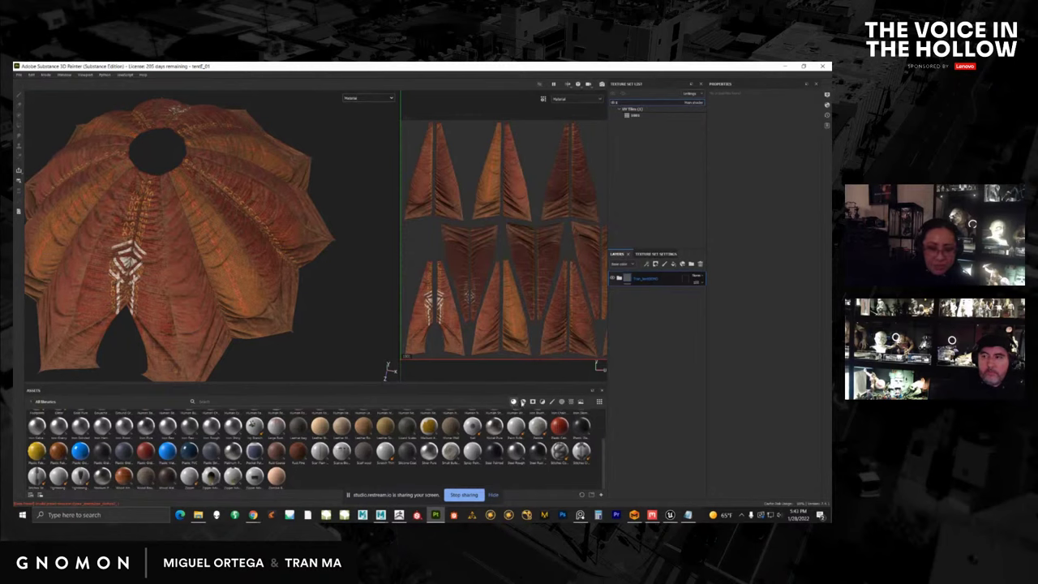
pyautogui.click(523, 402)
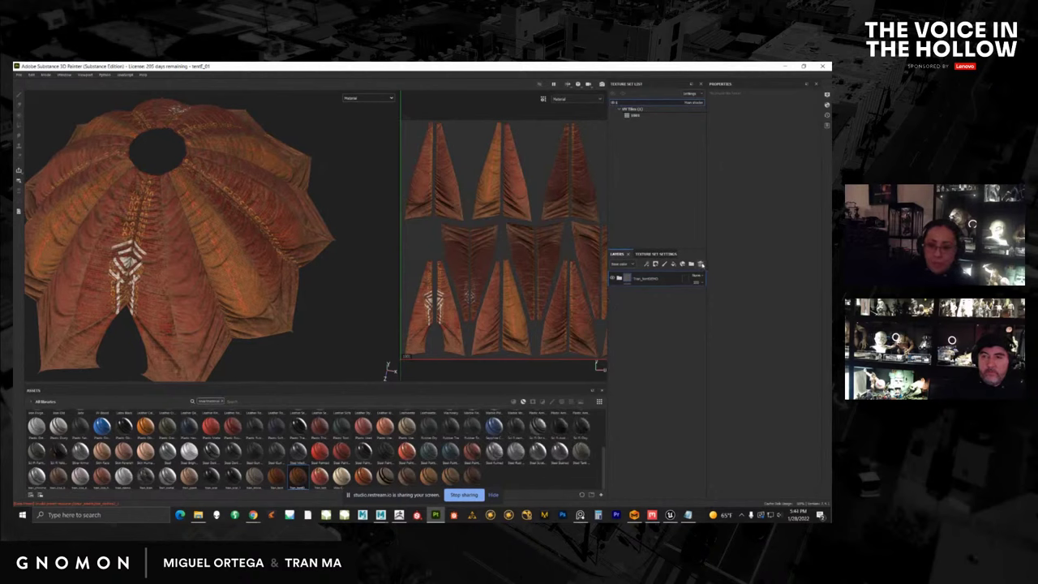
# Delete the tent layer folder and apply the newly saved smart material to the empty layer stack.
pyautogui.click(700, 263)
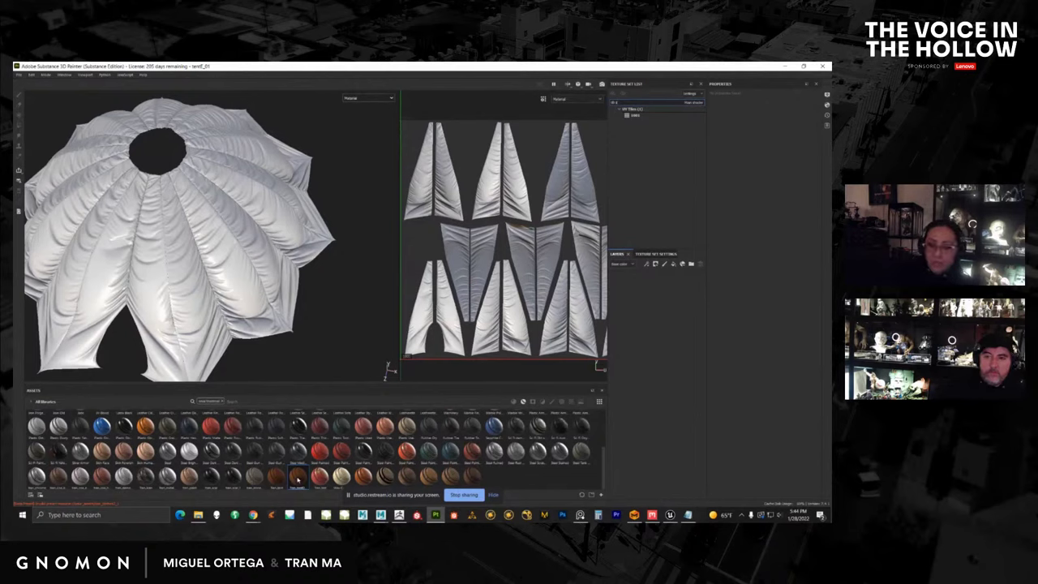
pyautogui.moveTo(297, 478); pyautogui.dragTo(640, 280)
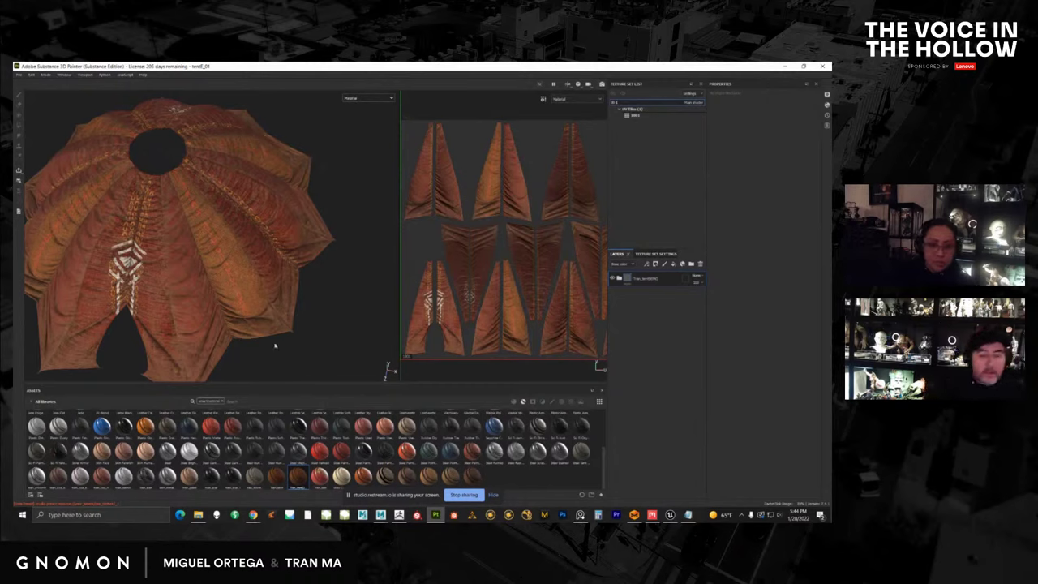
# Clear the layer stack again and apply the other saved tent smart material, viewing its painted pattern on the model.
pyautogui.click(700, 265)
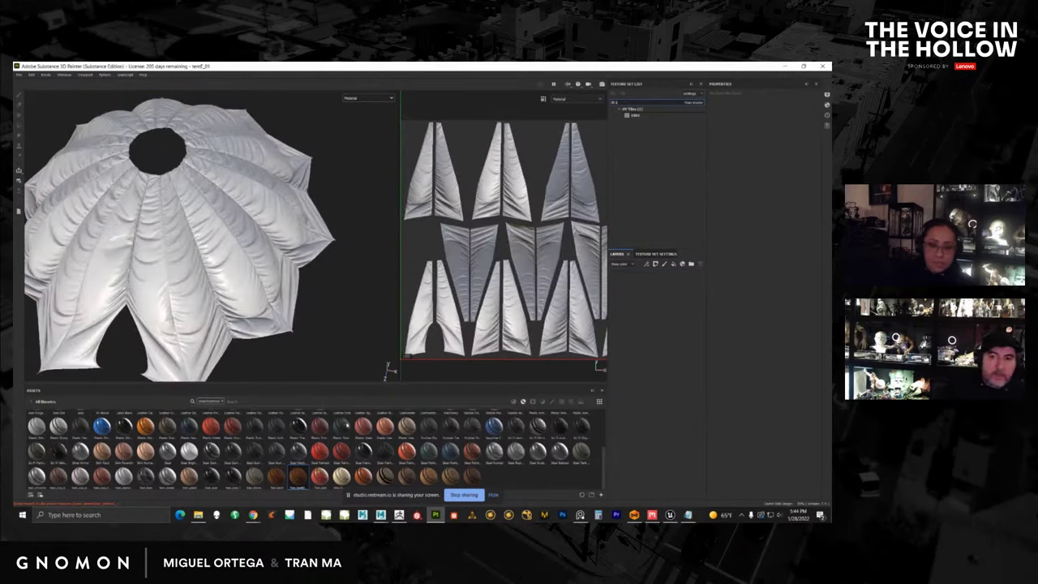
pyautogui.moveTo(627, 289)
pyautogui.mouseDown()
pyautogui.moveTo(273, 477)
pyautogui.moveTo(347, 475)
pyautogui.moveTo(631, 293)
pyautogui.moveTo(633, 282)
pyautogui.mouseUp()
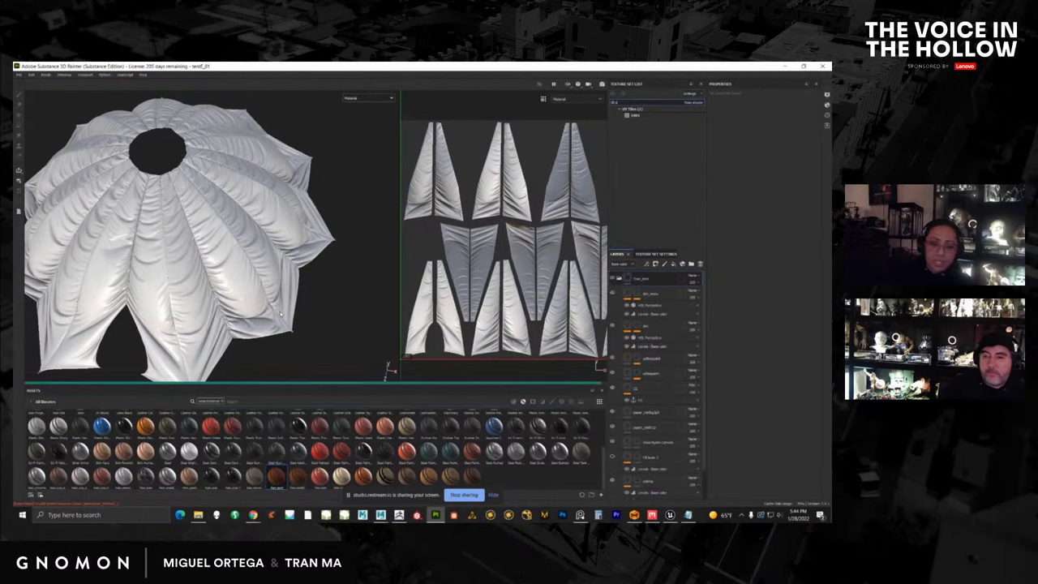
pyautogui.keyDown('alt'); pyautogui.moveTo(271, 321); pyautogui.dragTo(226, 209); pyautogui.keyUp('alt')
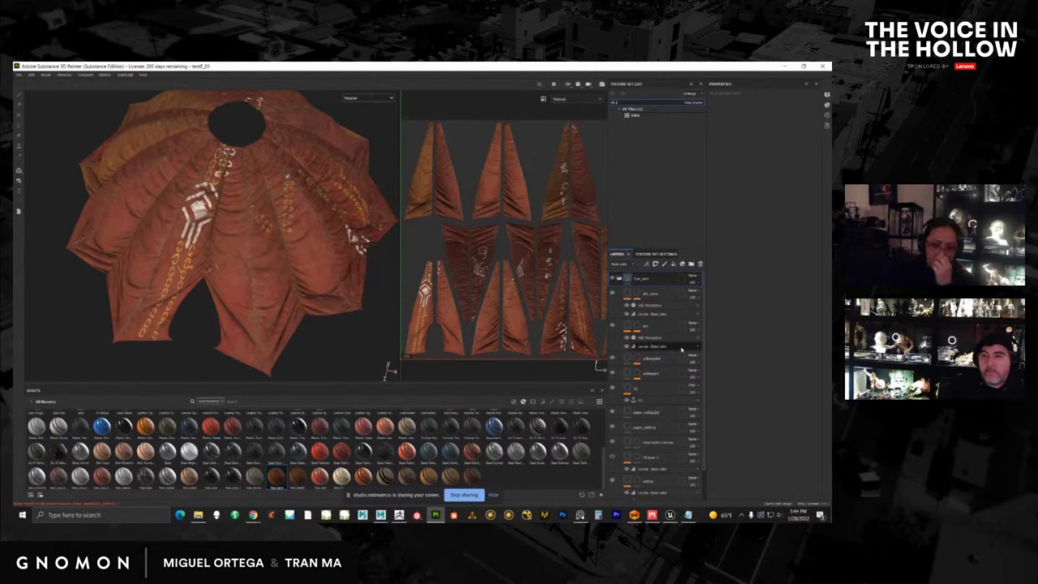
# Hide the yellow and white painted pattern layers and view the tent's plain fabric panels from further out.
pyautogui.scroll(-2, 645, 392)
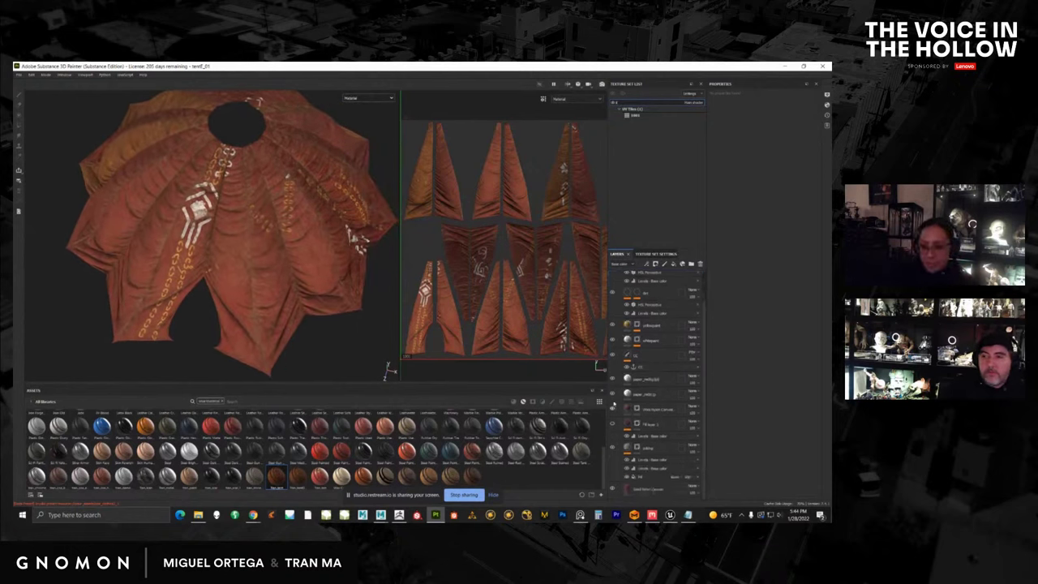
pyautogui.click(612, 305)
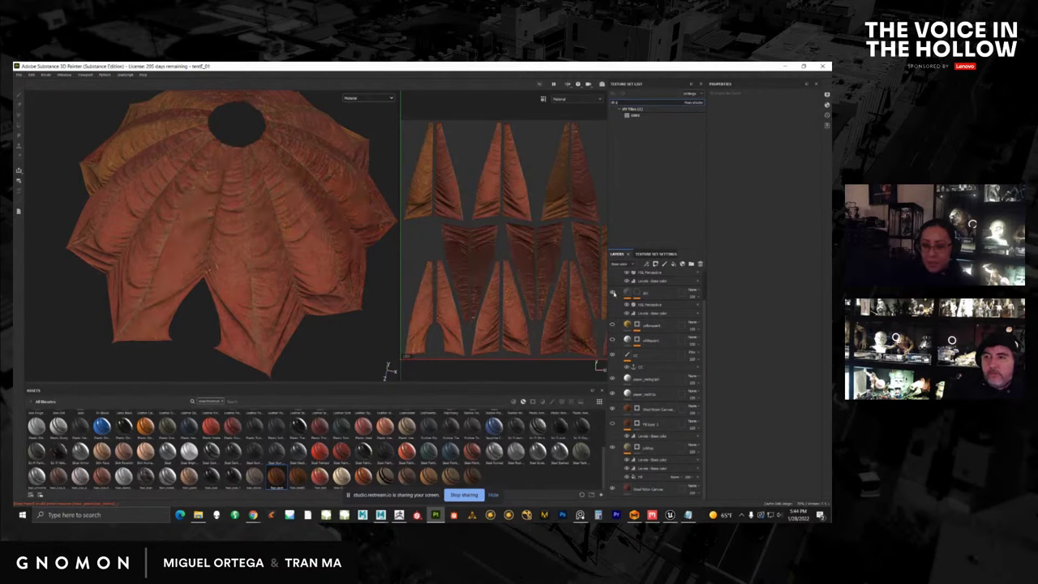
pyautogui.keyDown('alt'); pyautogui.moveTo(344, 290); pyautogui.dragTo(534, 297); pyautogui.keyUp('alt')
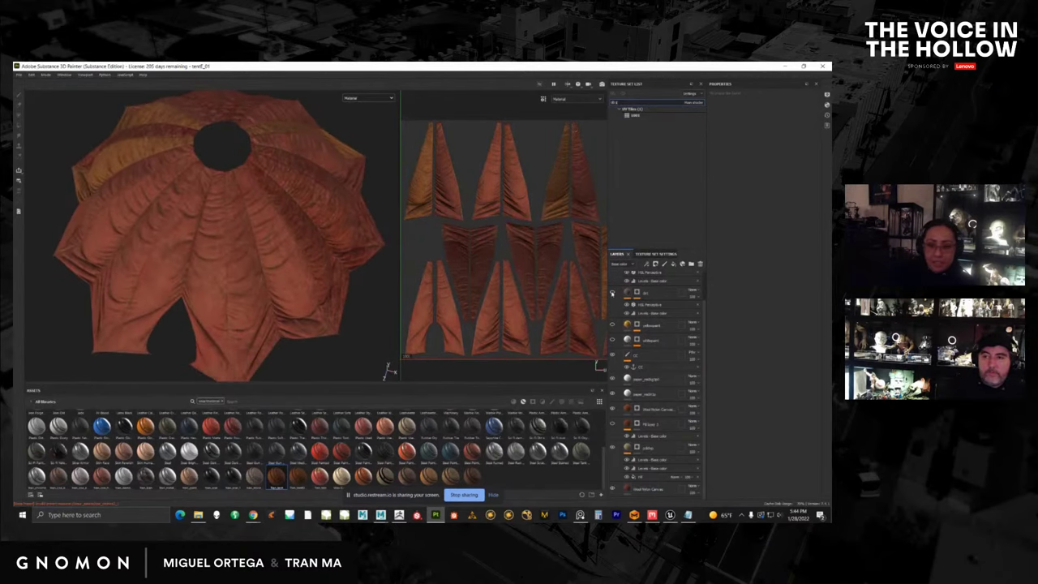
pyautogui.scroll(-1, 348, 341)
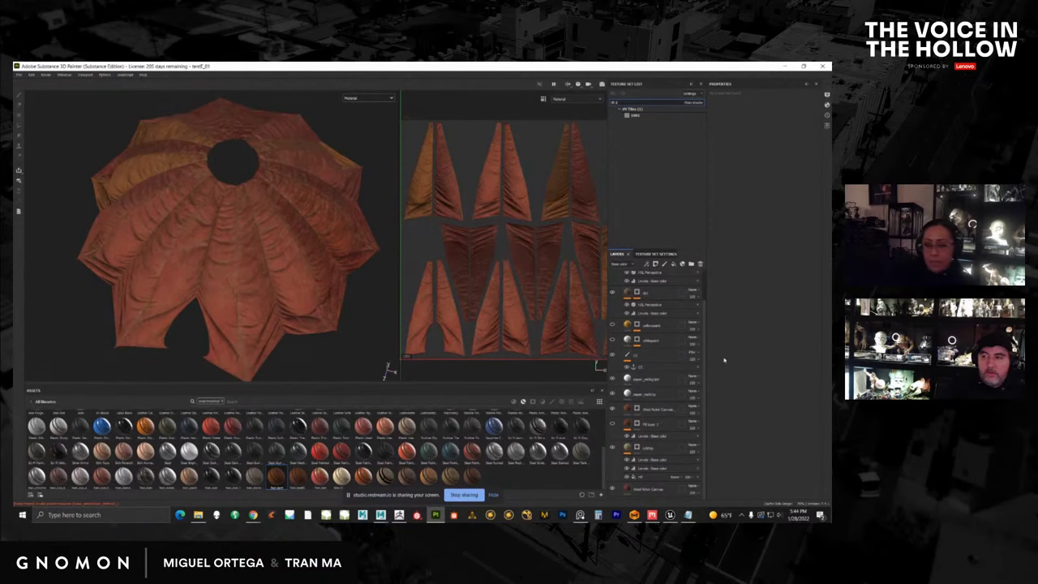
# Select the yellow fabric layer's mask and examine how the fabric is assigned across the panels in the 2D view.
pyautogui.click(640, 446)
pyautogui.scroll(1, 641, 447)
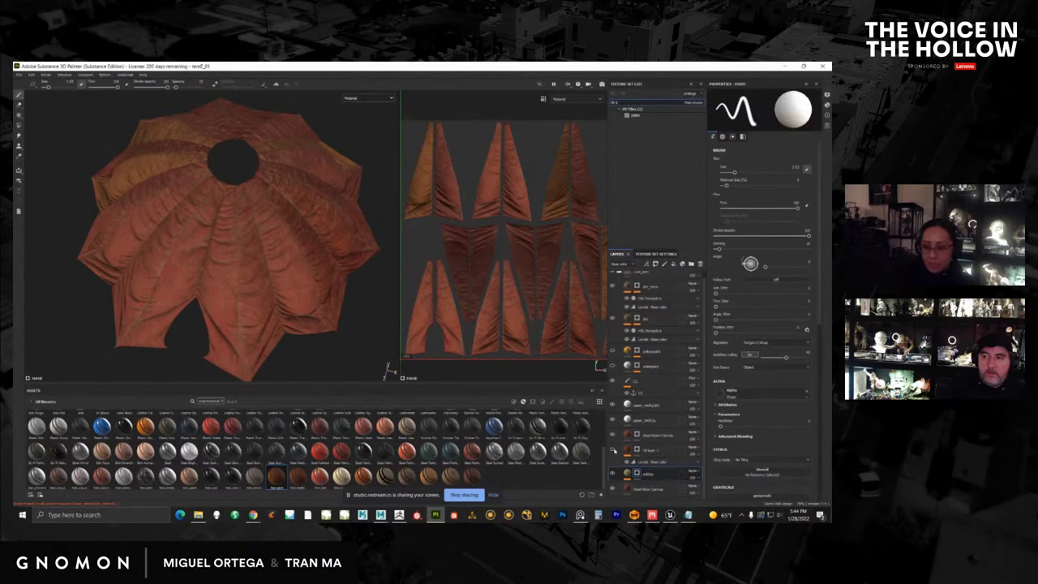
pyautogui.click(612, 474)
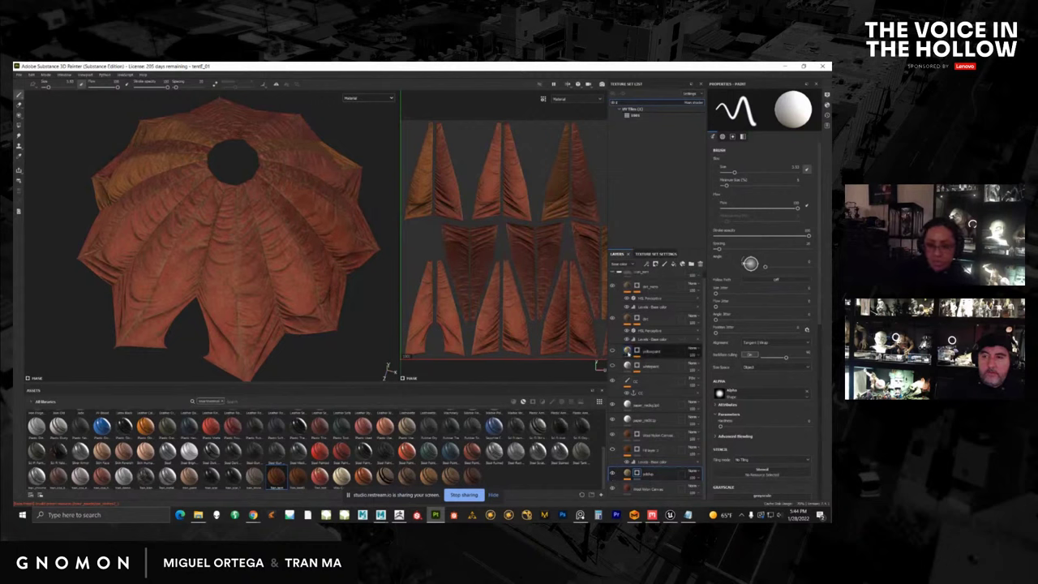
pyautogui.scroll(-2, 503, 243)
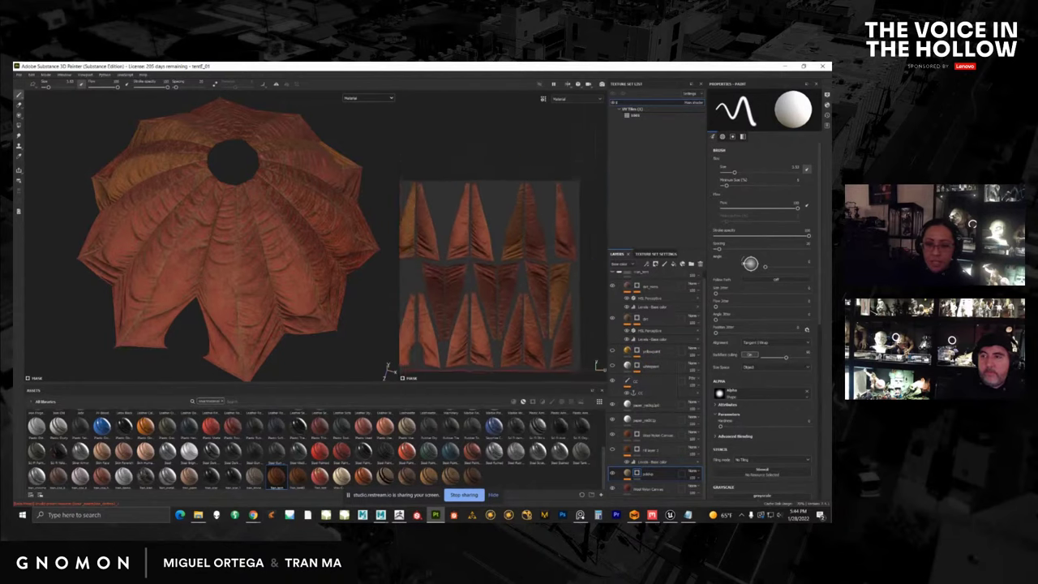
pyautogui.keyDown('alt'); pyautogui.moveTo(495, 268); pyautogui.dragTo(511, 251, button='middle'); pyautogui.keyUp('alt')
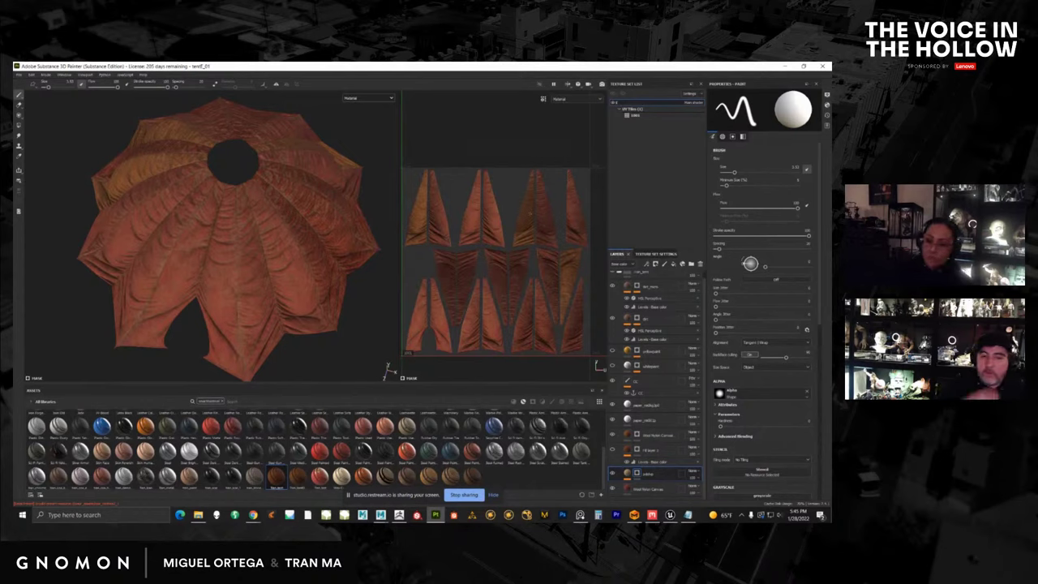
pyautogui.scroll(3, 455, 211)
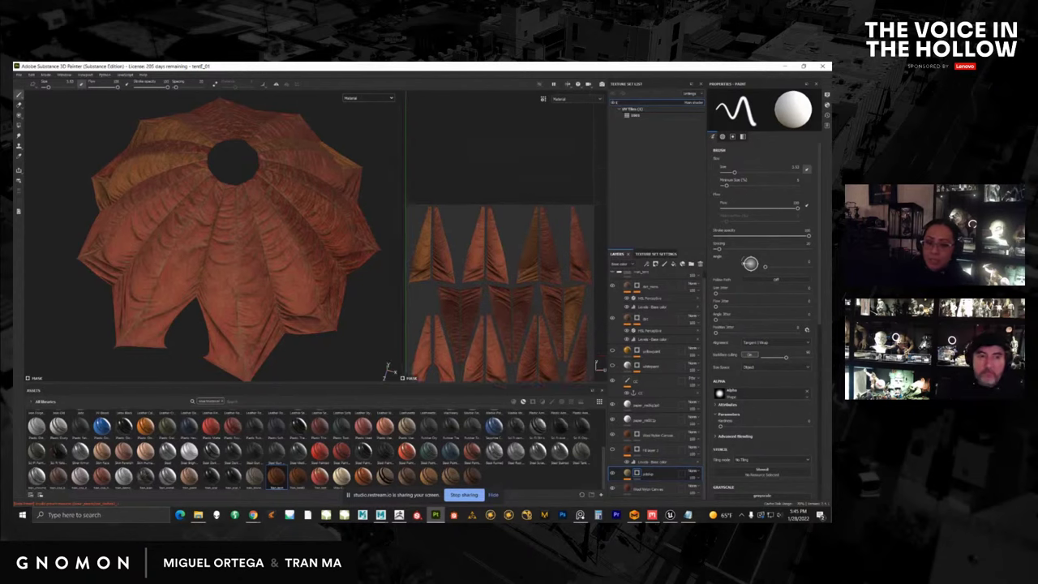
pyautogui.keyDown('alt'); pyautogui.moveTo(521, 349); pyautogui.dragTo(514, 403, button='middle'); pyautogui.keyUp('alt')
pyautogui.scroll(1, 514, 357)
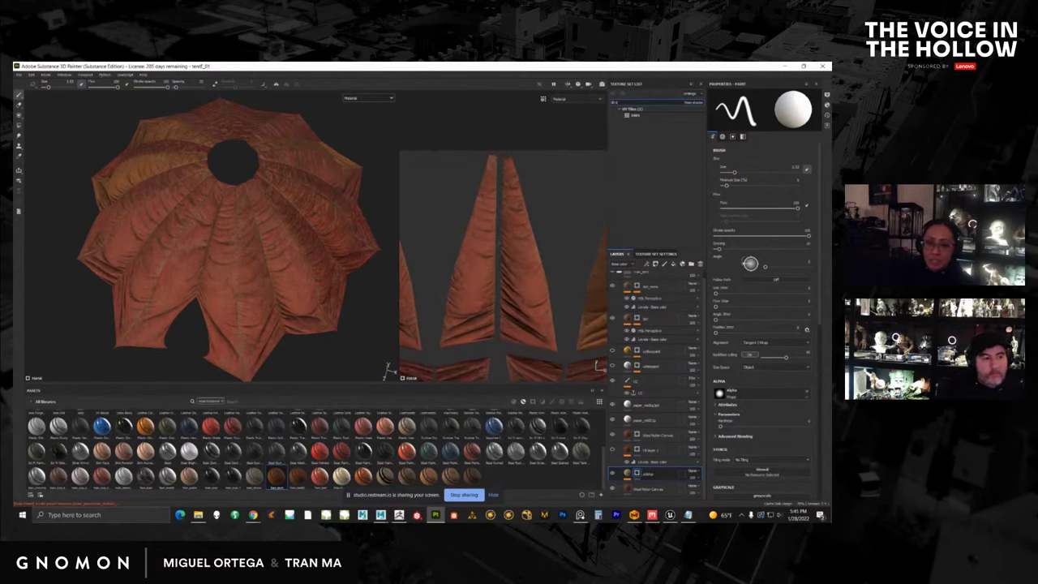
pyautogui.scroll(-4, 503, 268)
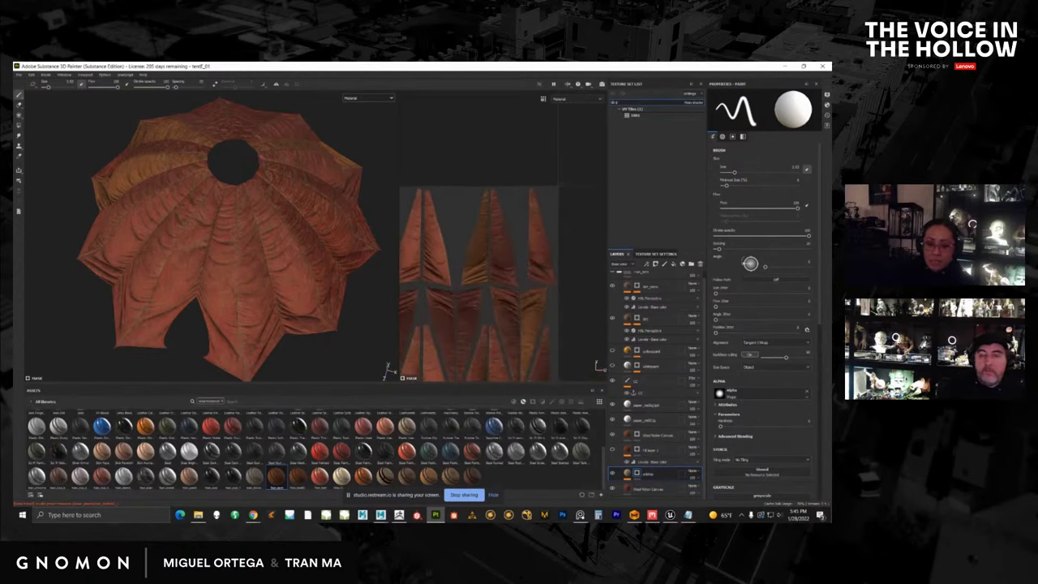
# Alternate between the Polygon Fill and Paint tools to compare the mesh wireframe with the tent's fabric panels and UV islands.
pyautogui.click(19, 125)
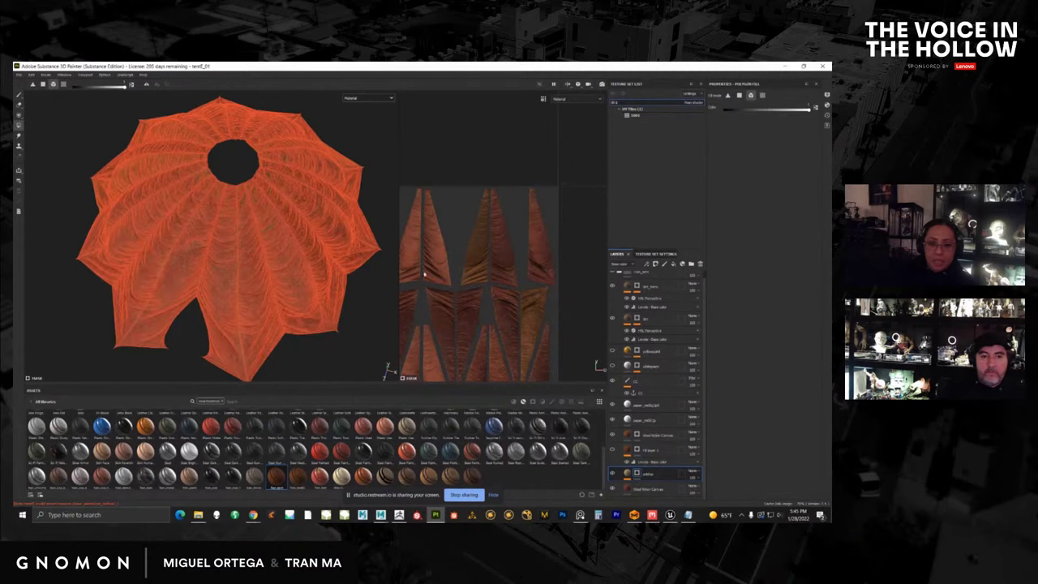
pyautogui.scroll(2, 446, 259)
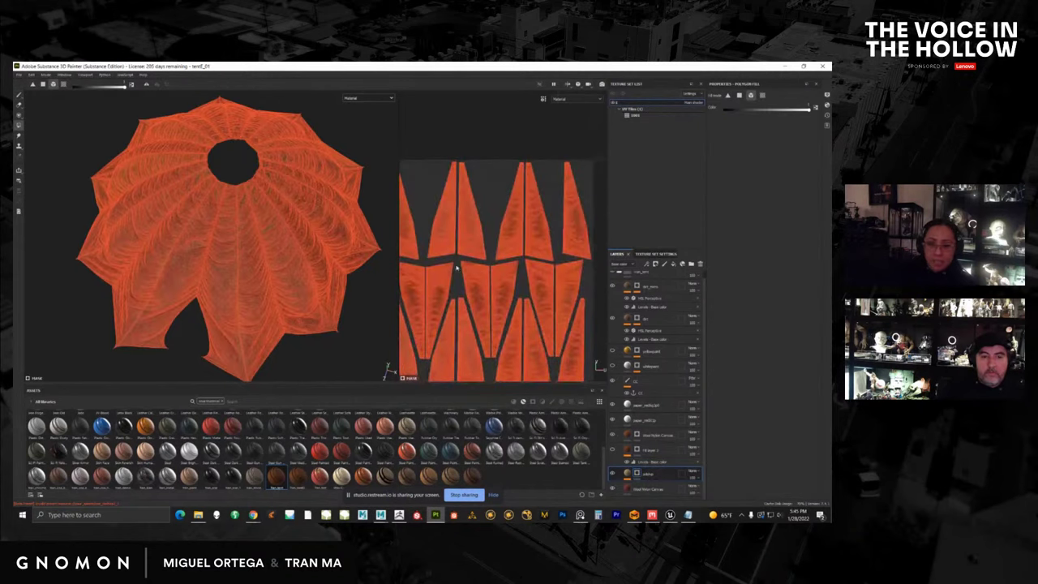
pyautogui.keyDown('alt'); pyautogui.moveTo(393, 284); pyautogui.dragTo(477, 238, button='middle'); pyautogui.keyUp('alt')
pyautogui.keyDown('alt'); pyautogui.moveTo(407, 239); pyautogui.dragTo(438, 287, button='middle'); pyautogui.keyUp('alt')
pyautogui.click(19, 96)
pyautogui.moveTo(245, 203)
pyautogui.keyDown('alt'); pyautogui.mouseDown()
pyautogui.moveTo(225, 229)
pyautogui.moveTo(220, 220)
pyautogui.mouseUp(); pyautogui.keyUp('alt')
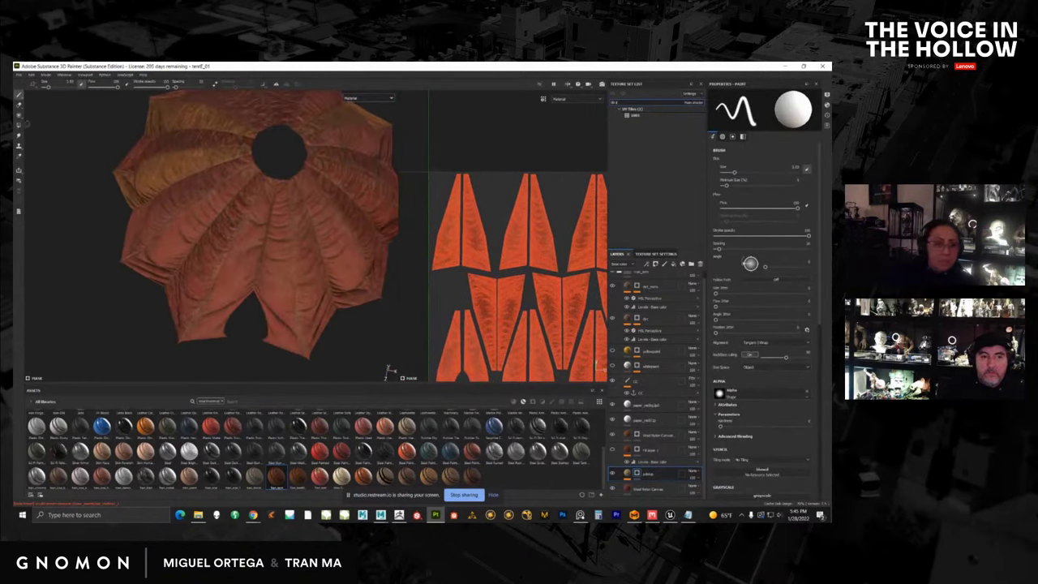
pyautogui.click(21, 126)
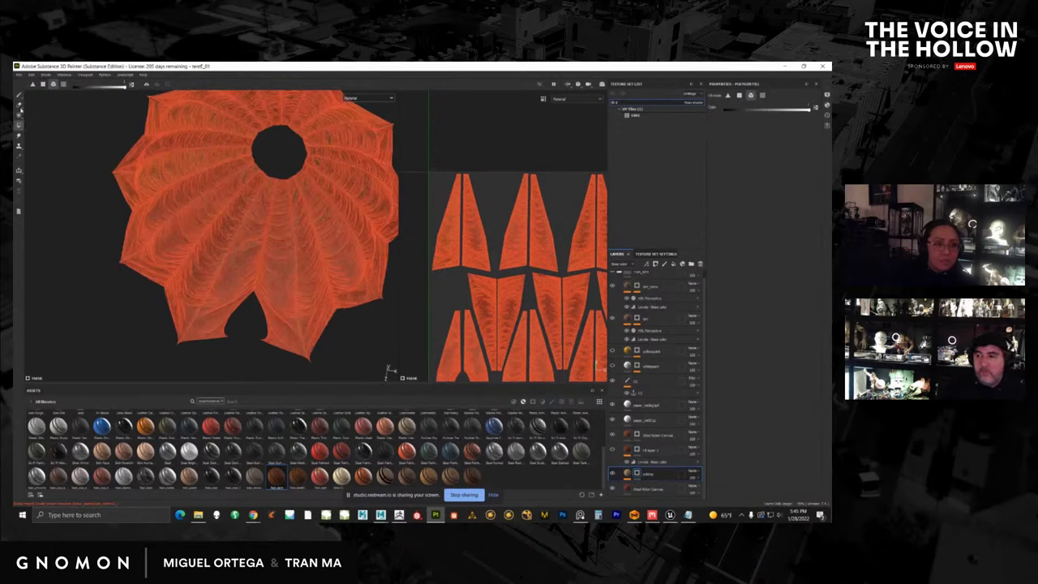
pyautogui.keyDown('alt'); pyautogui.moveTo(170, 224); pyautogui.dragTo(183, 227, button='middle'); pyautogui.keyUp('alt')
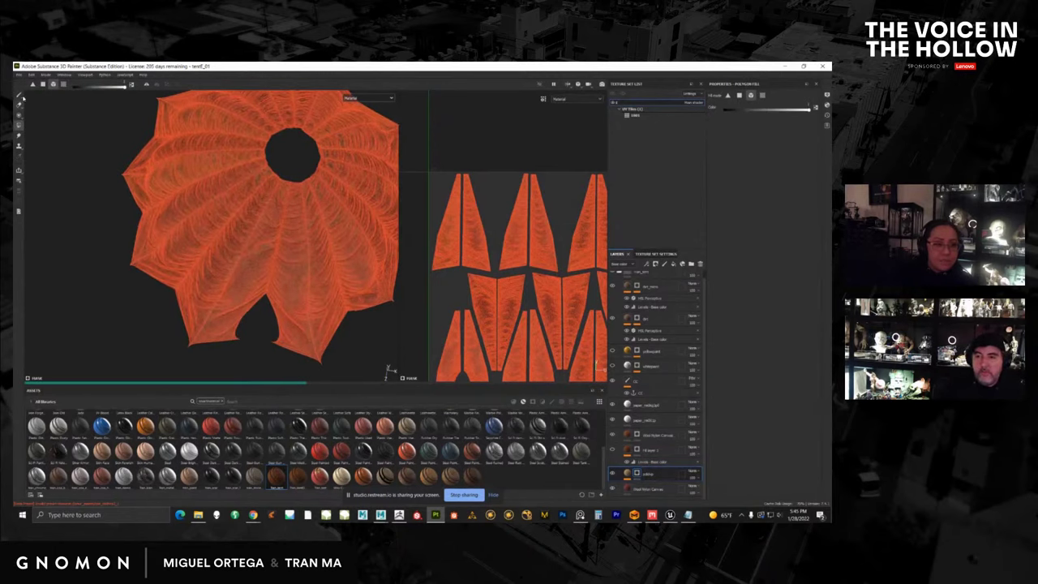
pyautogui.moveTo(108, 160)
pyautogui.keyDown('alt'); pyautogui.mouseDown()
pyautogui.moveTo(202, 198)
pyautogui.moveTo(219, 225)
pyautogui.moveTo(204, 235)
pyautogui.mouseUp(); pyautogui.keyUp('alt')
pyautogui.keyDown('alt'); pyautogui.moveTo(204, 235); pyautogui.dragTo(151, 200, button='middle'); pyautogui.keyUp('alt')
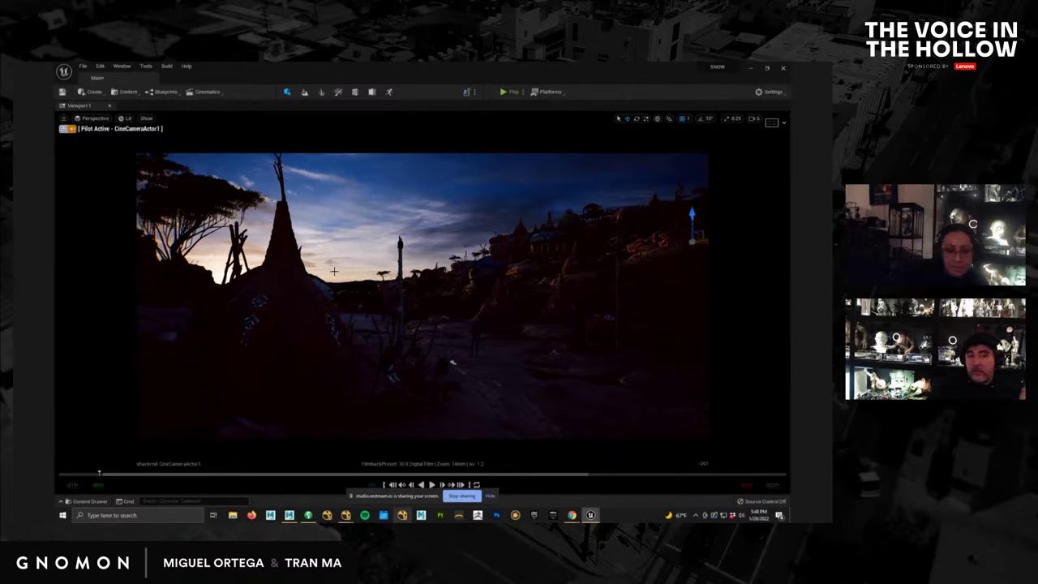
# Switch to Unreal Engine, select the scene's directional light and inspect its intensity and light colour settings.
pyautogui.click(360, 301)
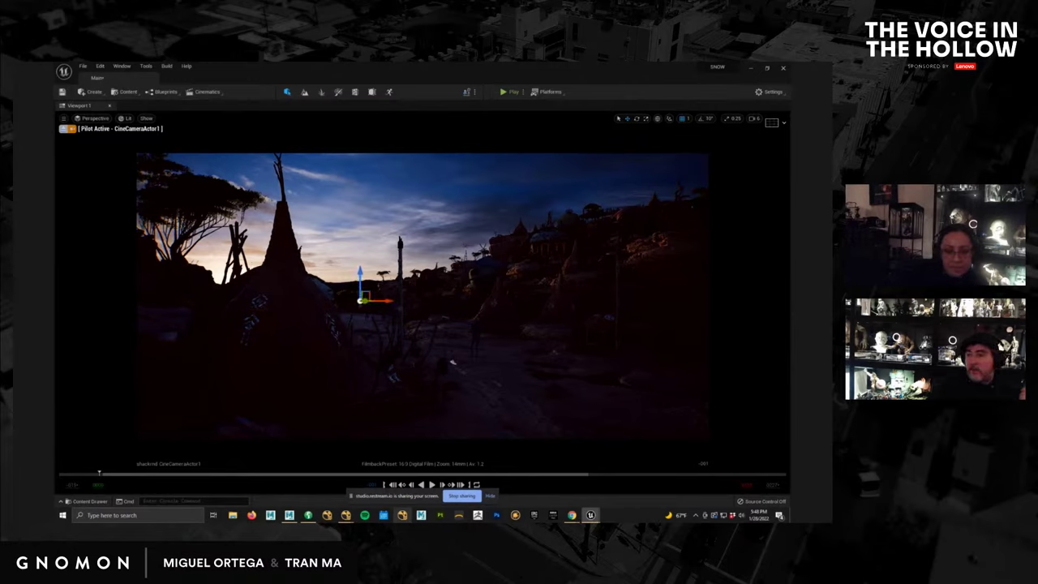
pyautogui.moveTo(790, 99); pyautogui.dragTo(682, 94)
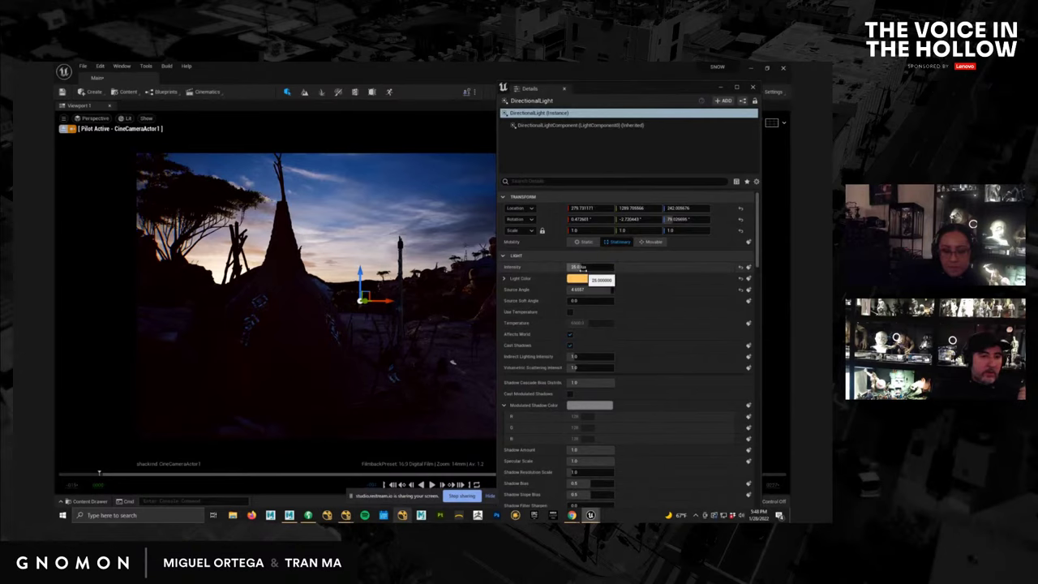
pyautogui.moveTo(619, 91); pyautogui.dragTo(790, 107)
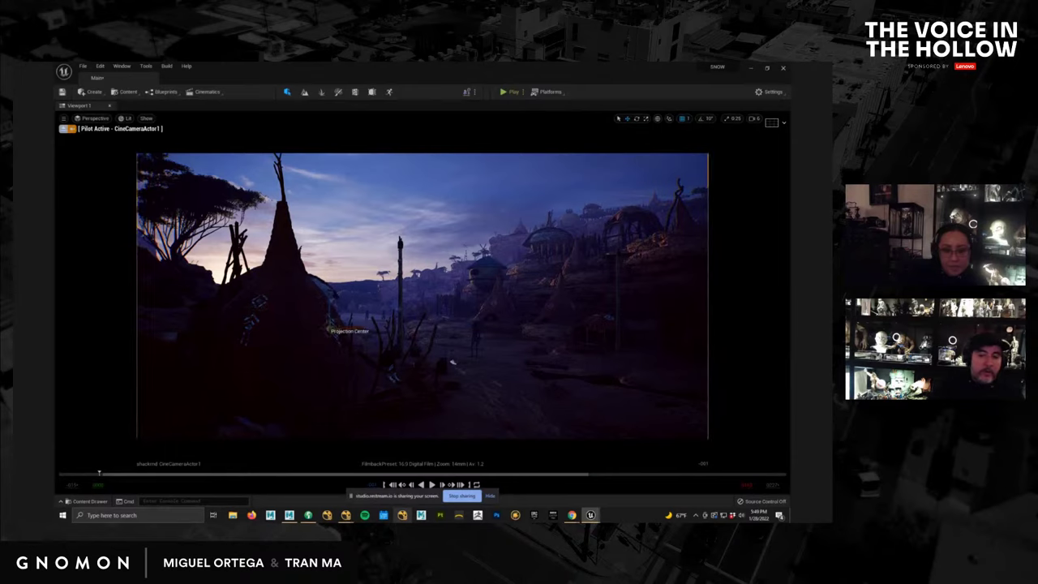
# Select the exponential height fog and toggle the fog display off and on to compare the village with and without it.
pyautogui.click(338, 308)
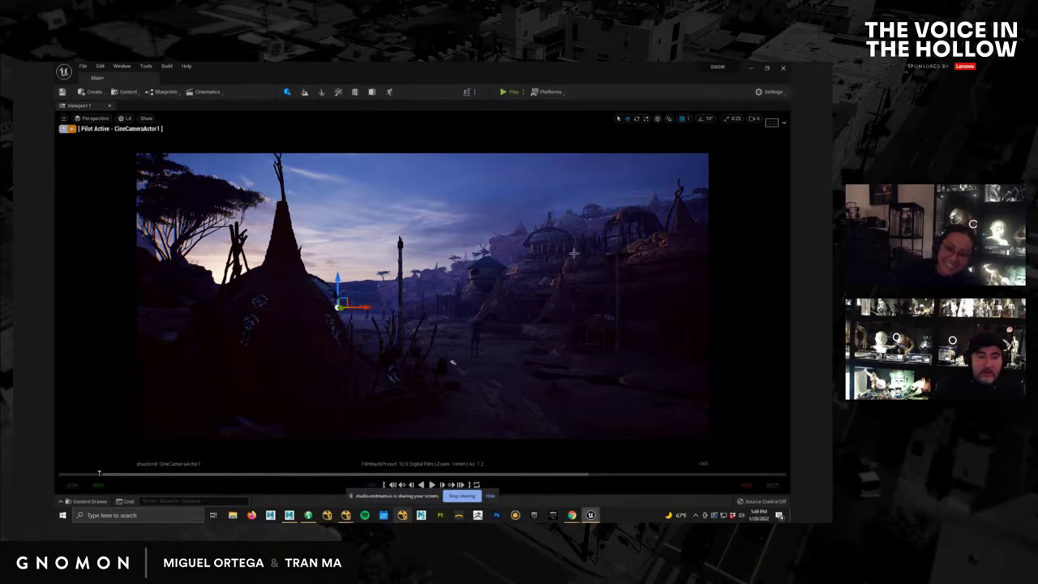
pyautogui.click(649, 396)
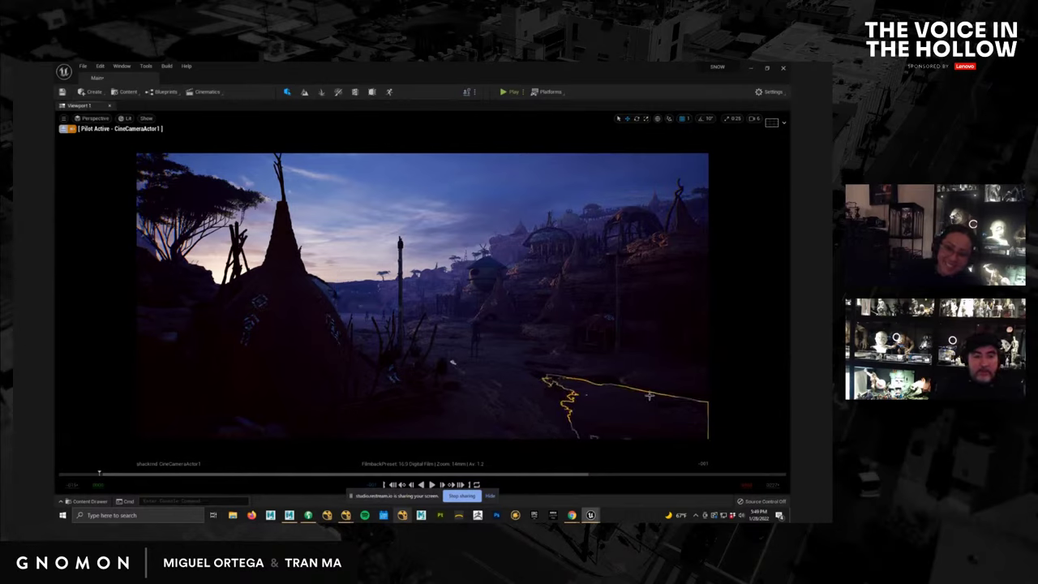
pyautogui.press('Escape')
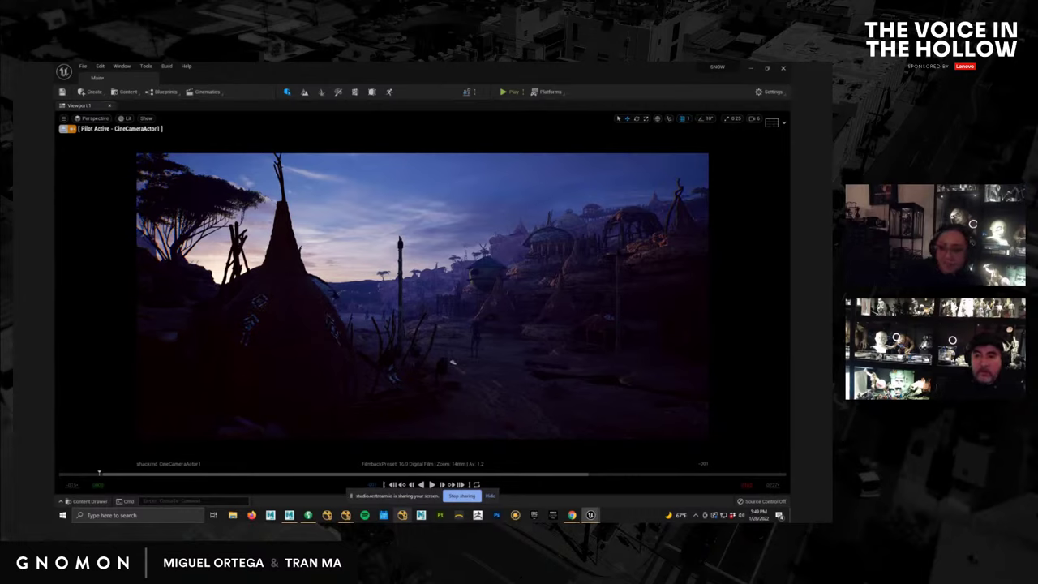
pyautogui.hotkey('ctrl', 'z')
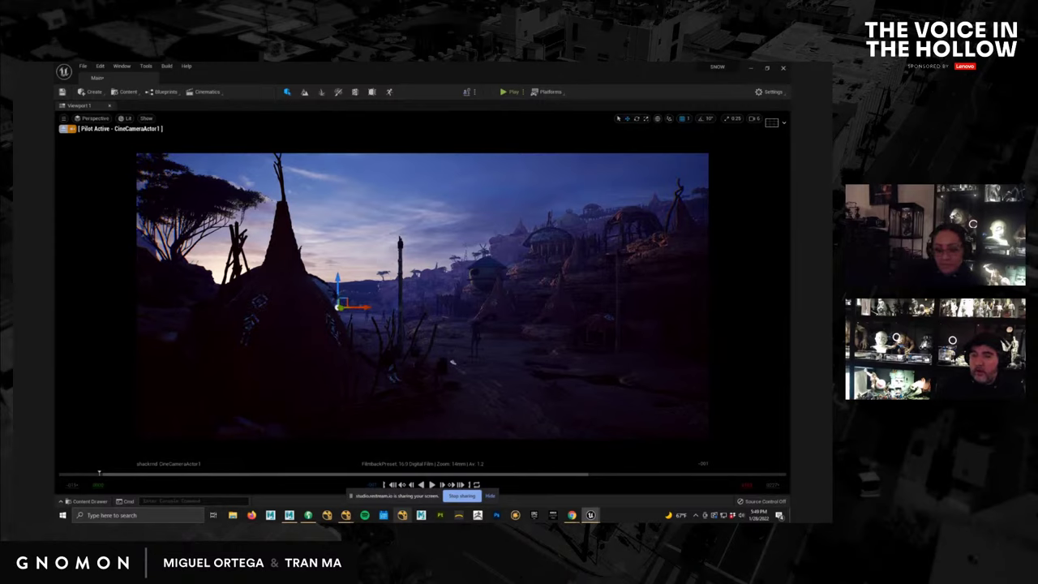
pyautogui.hotkey('alt', 'f')
pyautogui.hotkey('alt', 'f')
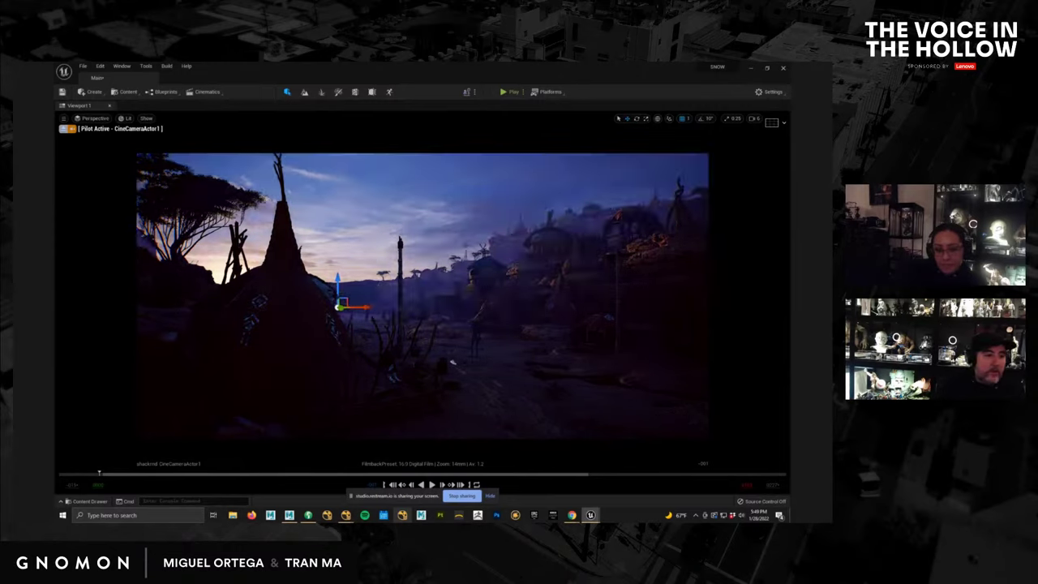
# Open the height fog's details and compare the scene with Volumetric Fog disabled and enabled again.
pyautogui.moveTo(788, 195); pyautogui.dragTo(592, 80)
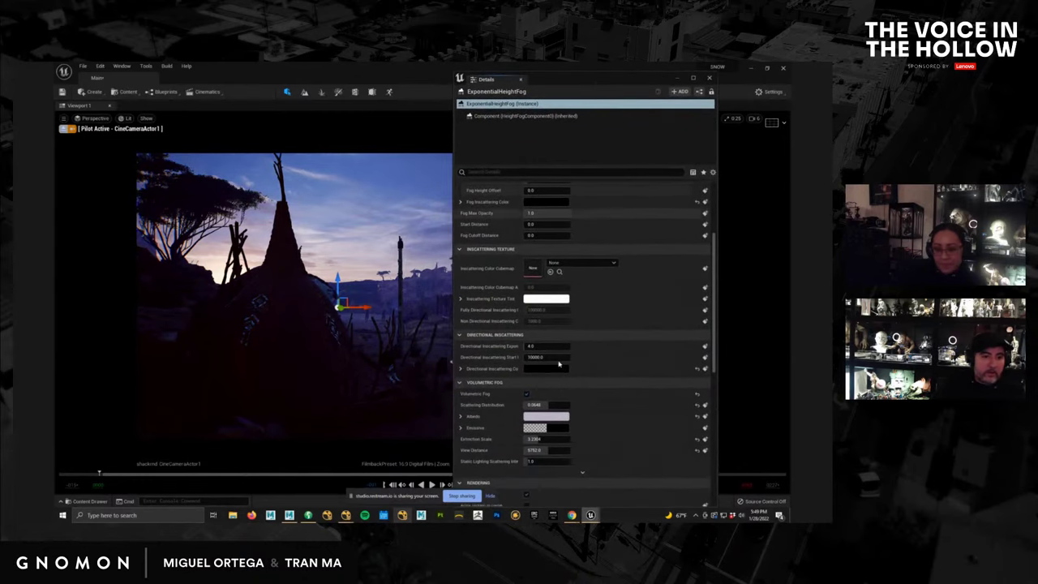
pyautogui.click(527, 394)
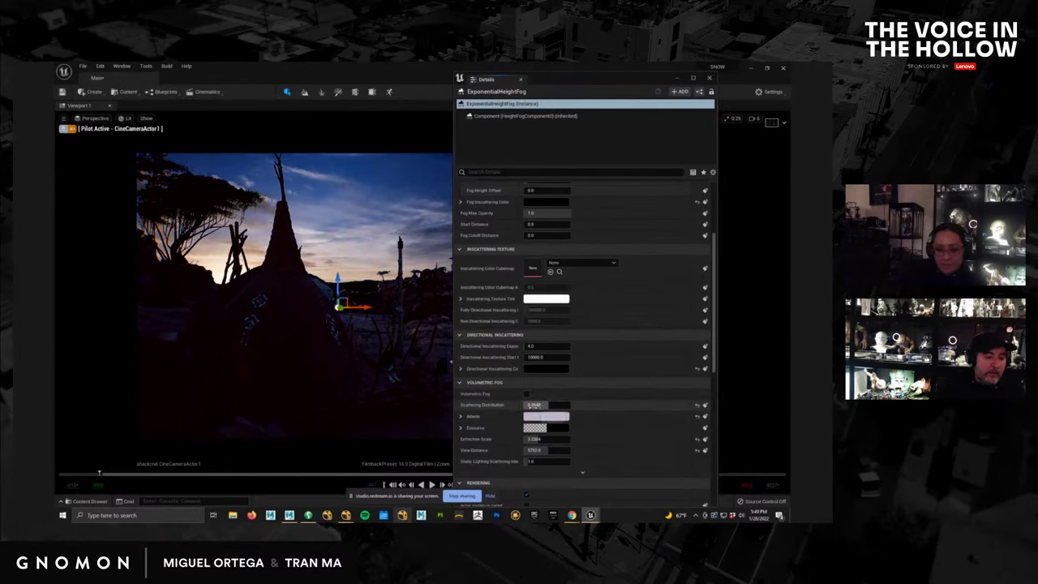
pyautogui.click(527, 395)
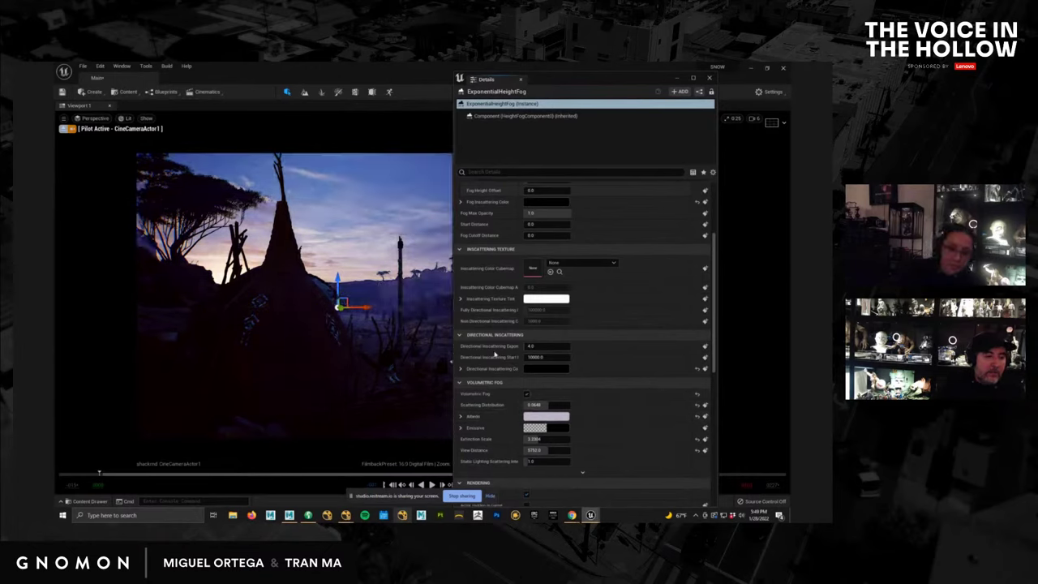
pyautogui.moveTo(571, 94); pyautogui.dragTo(597, 130)
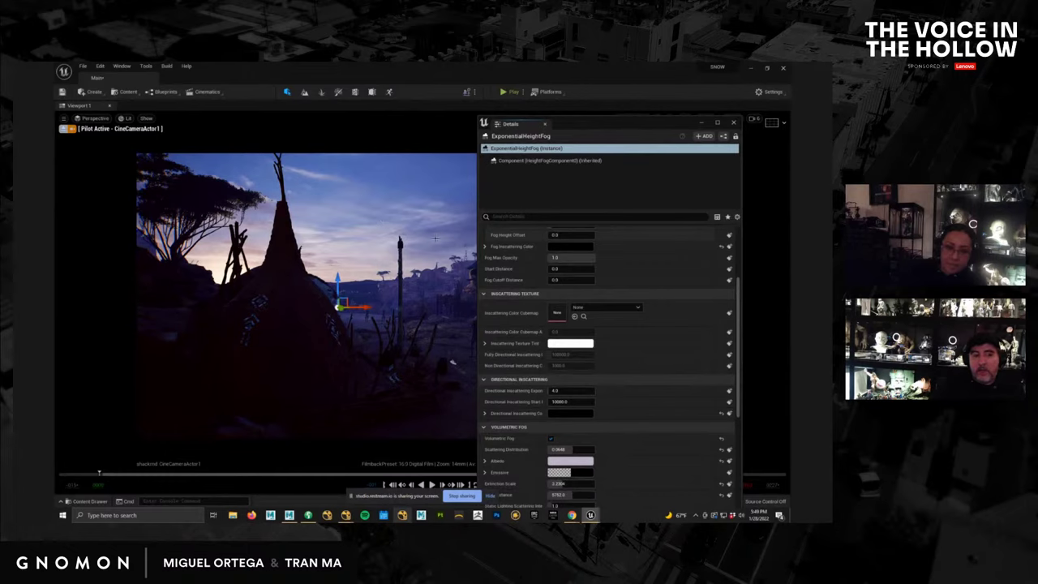
pyautogui.moveTo(563, 124); pyautogui.dragTo(900, 113)
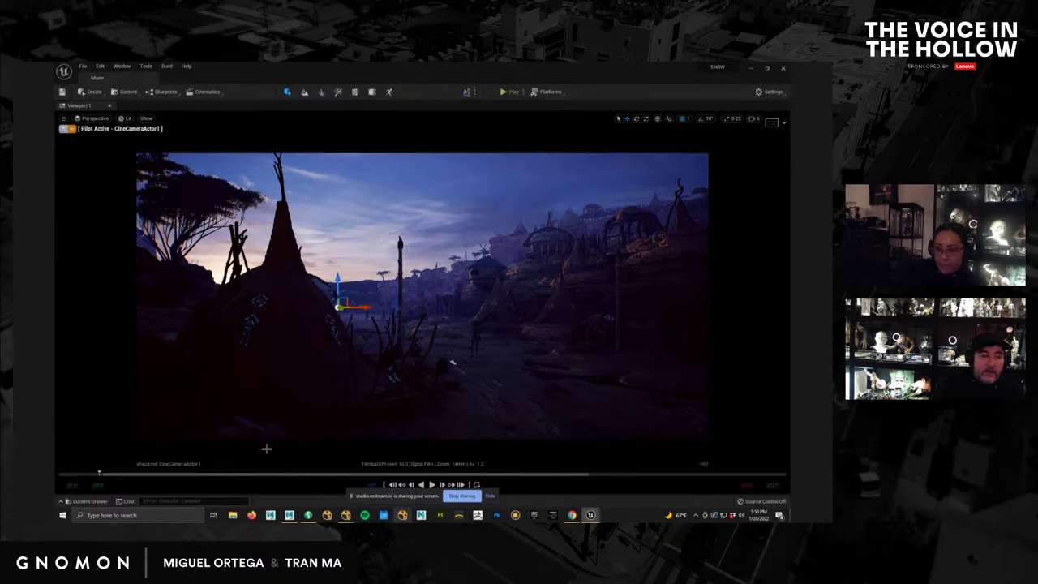
# Place BP_SmallFire from the fire pack's FireSmall folder on the ground of the village path and view it without editor overlays.
pyautogui.click(91, 501)
pyautogui.scroll(-5, 195, 446)
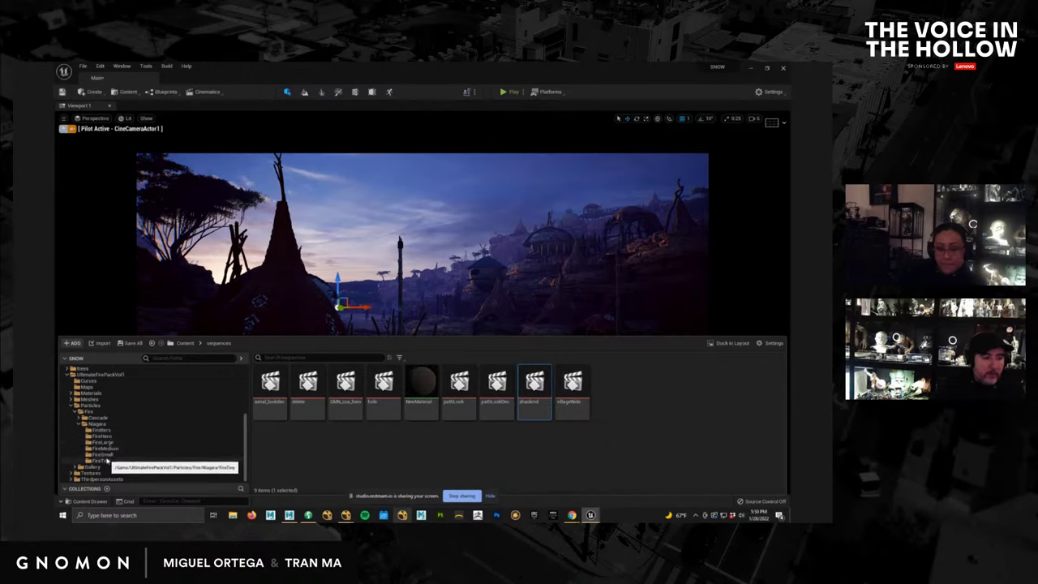
pyautogui.click(104, 454)
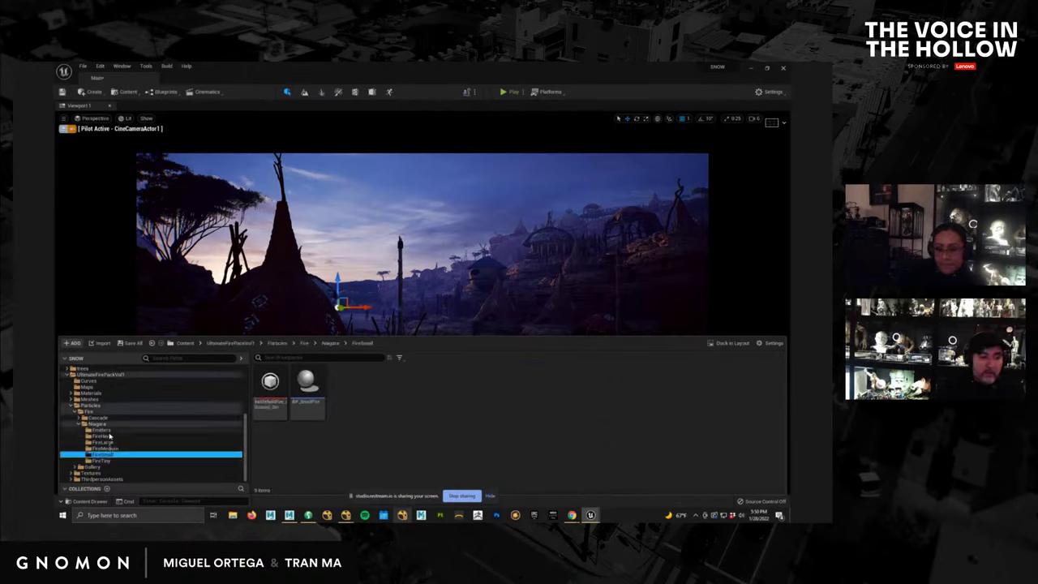
pyautogui.scroll(2, 121, 438)
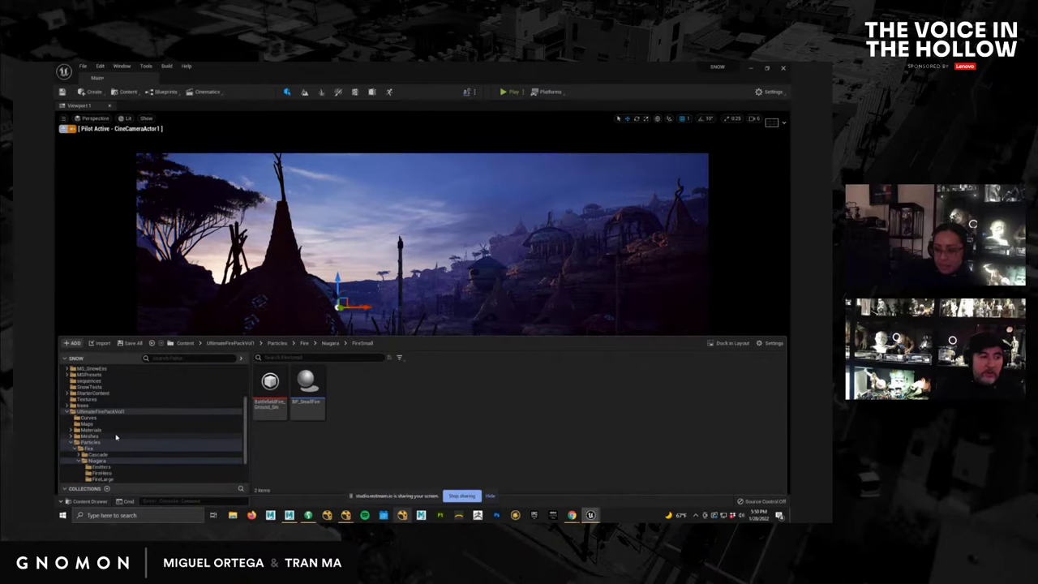
pyautogui.scroll(-2, 116, 438)
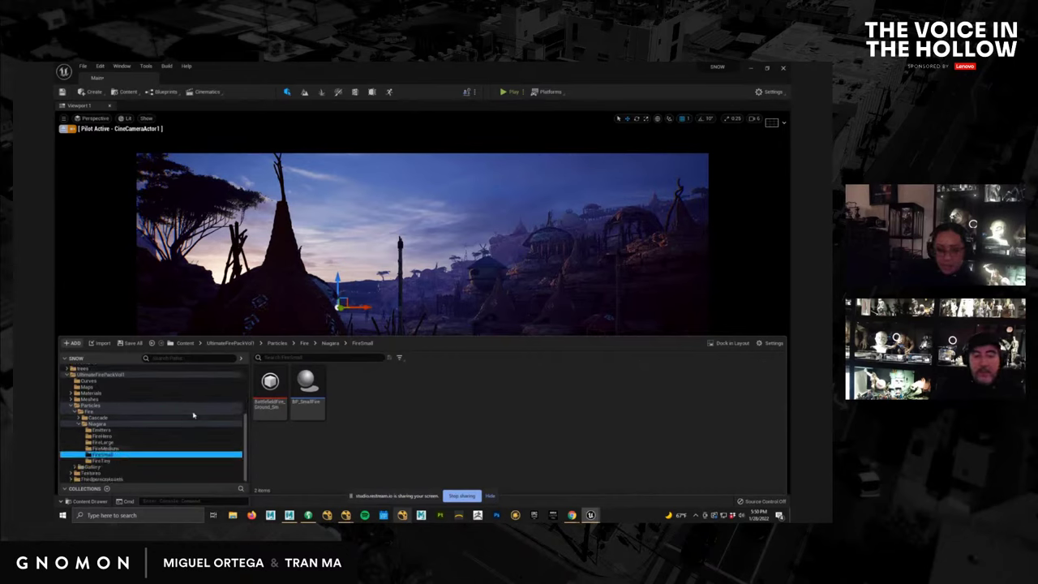
pyautogui.moveTo(307, 386)
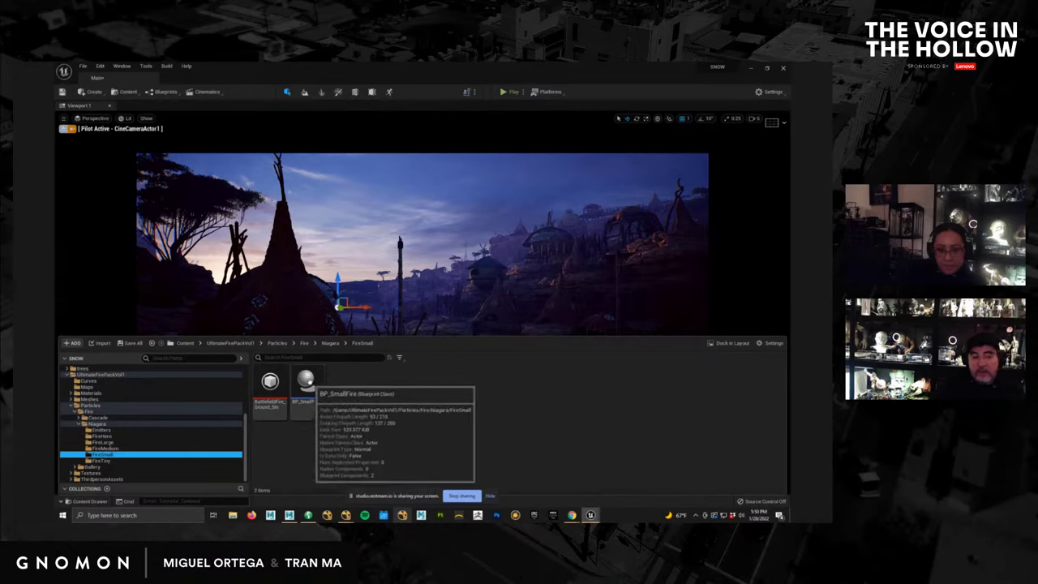
pyautogui.moveTo(306, 386); pyautogui.dragTo(557, 396)
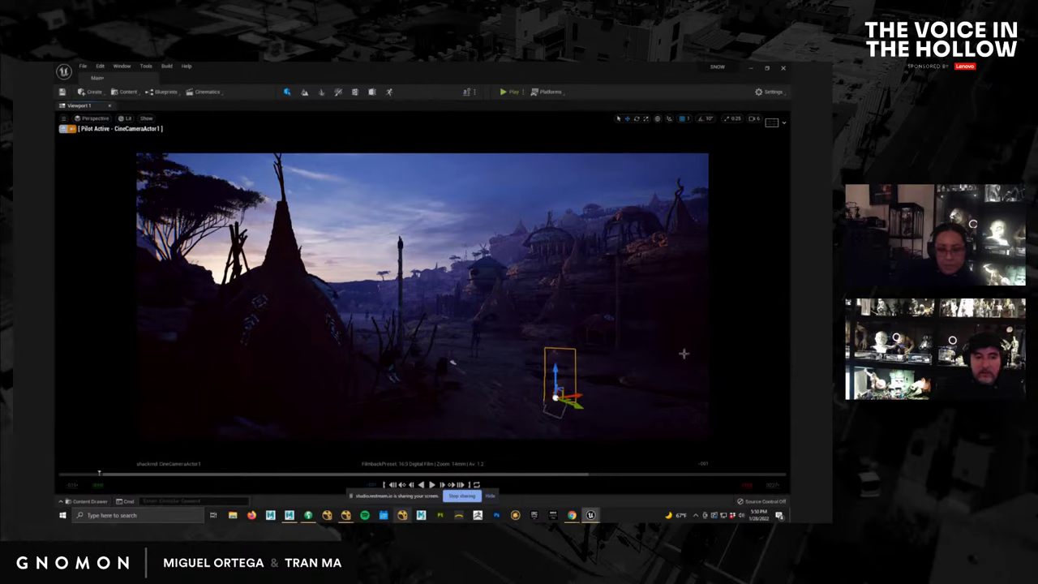
pyautogui.press('g')
pyautogui.press('g')
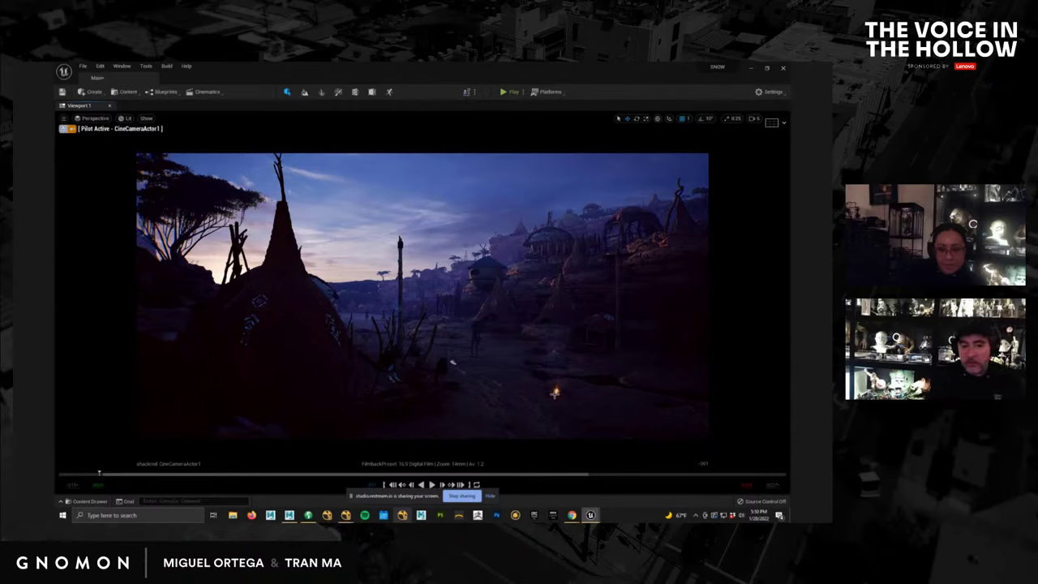
# Shift the small fire slightly along its red axis and preview the flame without editor overlays.
pyautogui.click(556, 395)
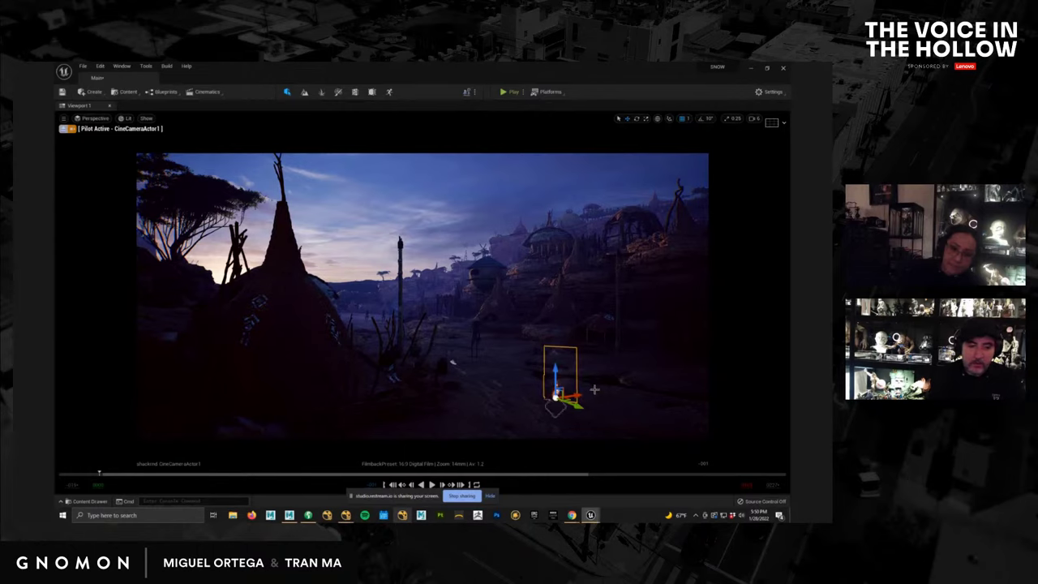
pyautogui.moveTo(576, 396); pyautogui.dragTo(572, 397)
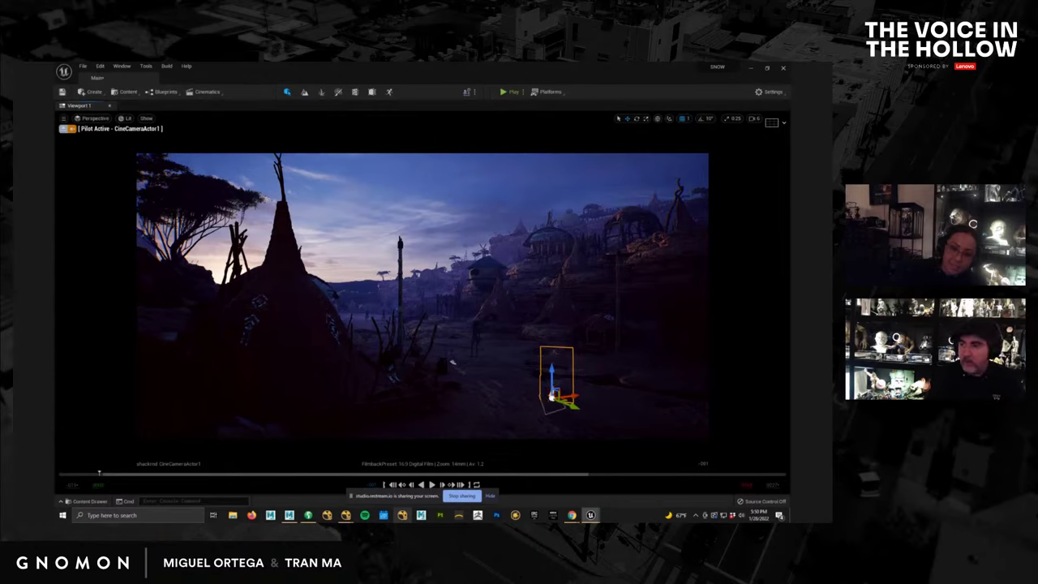
pyautogui.press('g')
pyautogui.press('g')
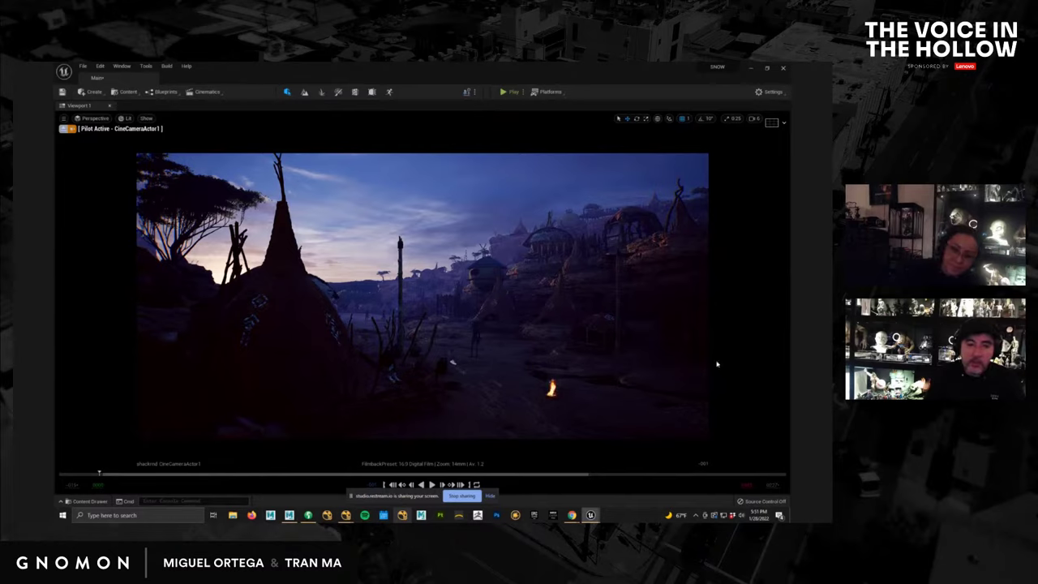
# Place BP_MediumFire from the FireMedium folder on the ground beside the small fire.
pyautogui.click(91, 502)
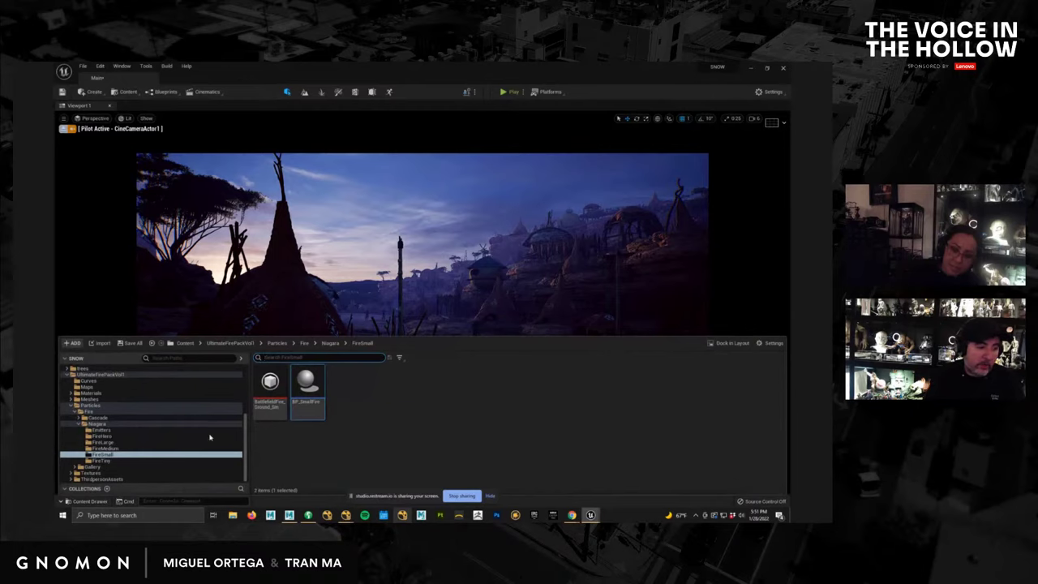
pyautogui.click(106, 449)
pyautogui.moveTo(319, 383); pyautogui.dragTo(594, 395)
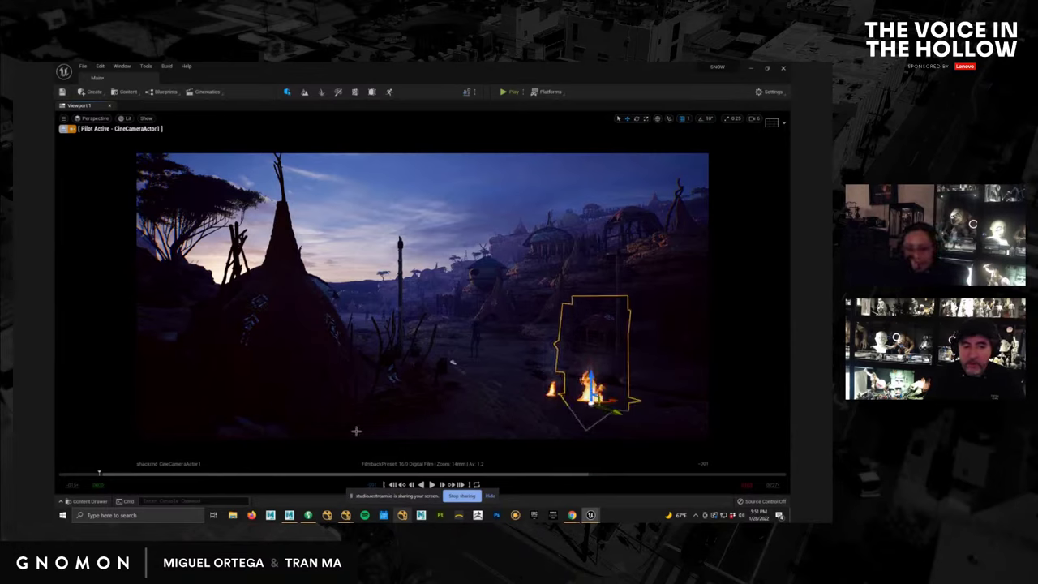
# Place BP_LargeFire from the FireLarge folder beside the medium fire and preview the flames without editor overlays.
pyautogui.click(90, 501)
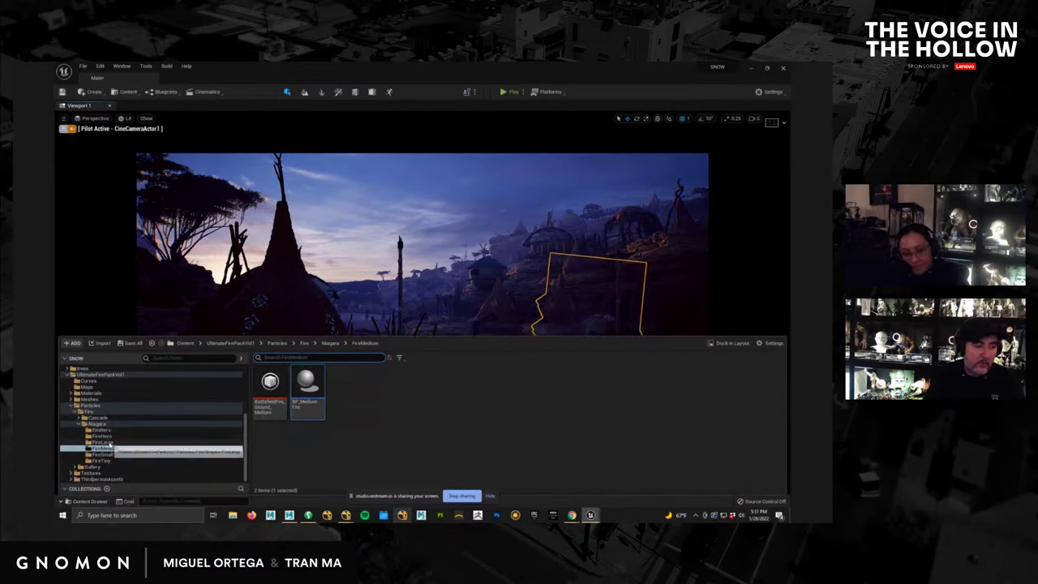
pyautogui.click(103, 443)
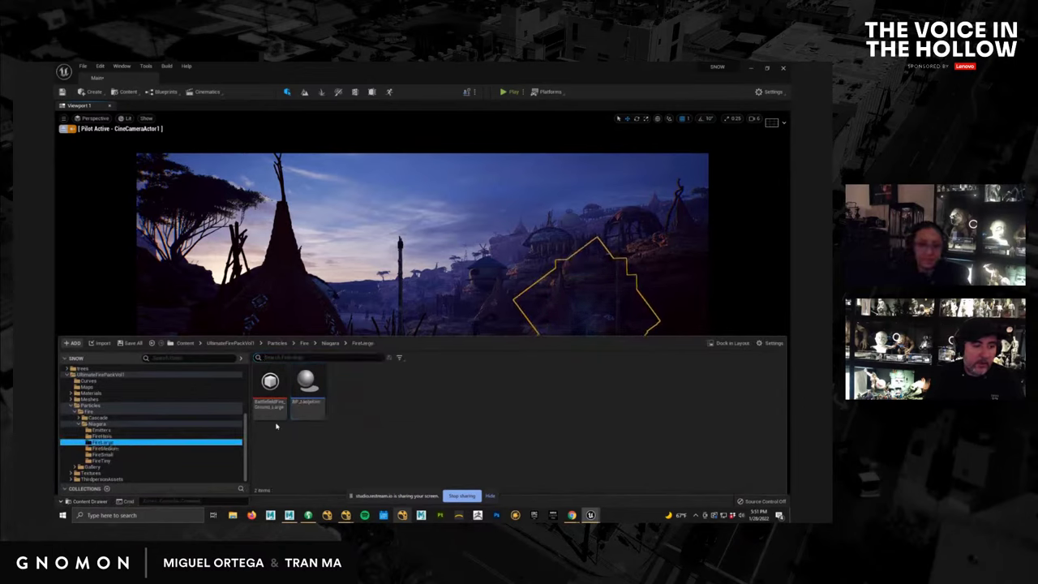
pyautogui.moveTo(310, 386); pyautogui.dragTo(696, 435)
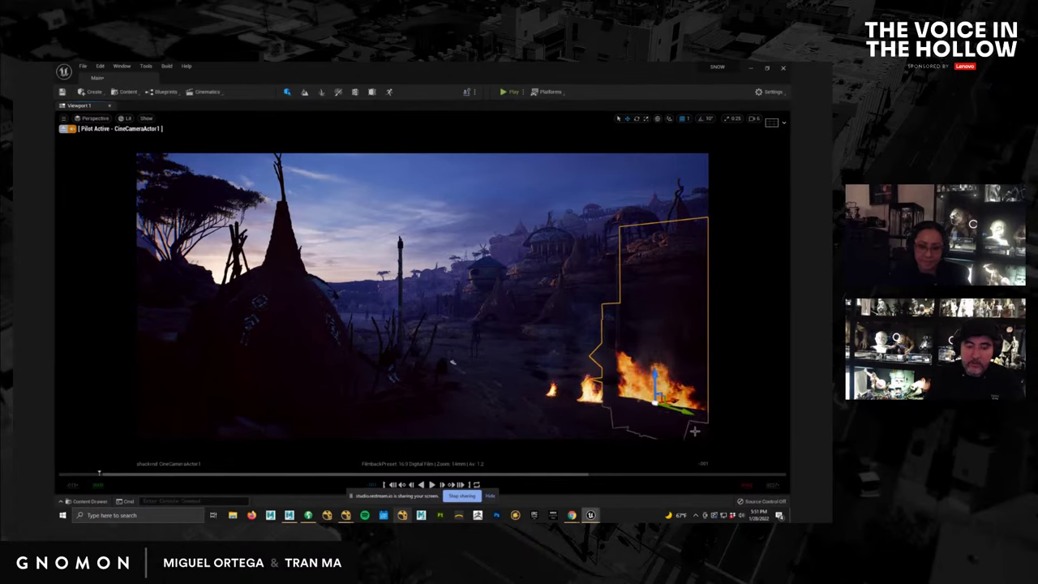
pyautogui.press('g')
pyautogui.press('g')
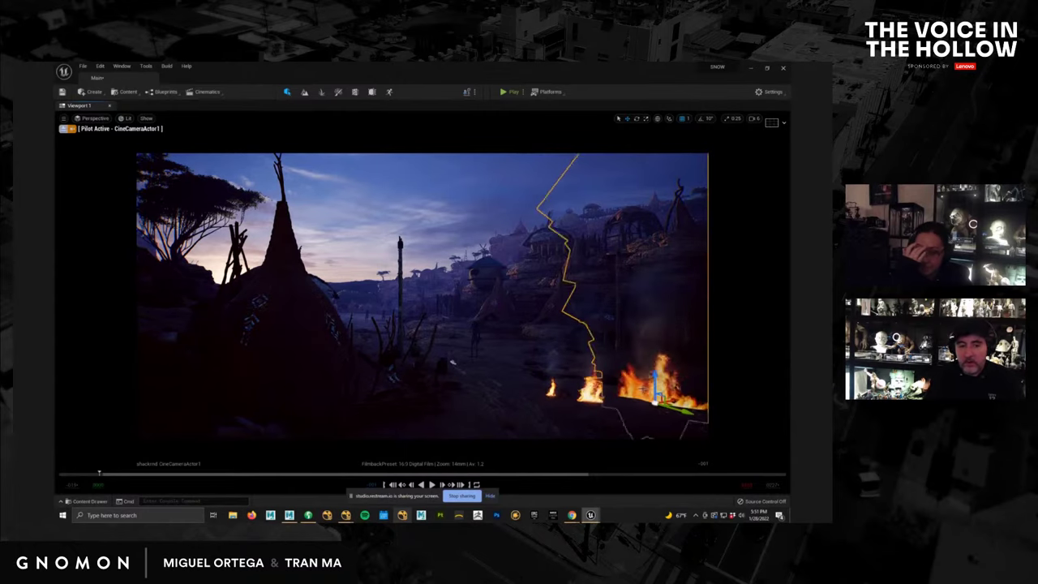
# Delete the medium and small test fires from the village path.
pyautogui.click(588, 397)
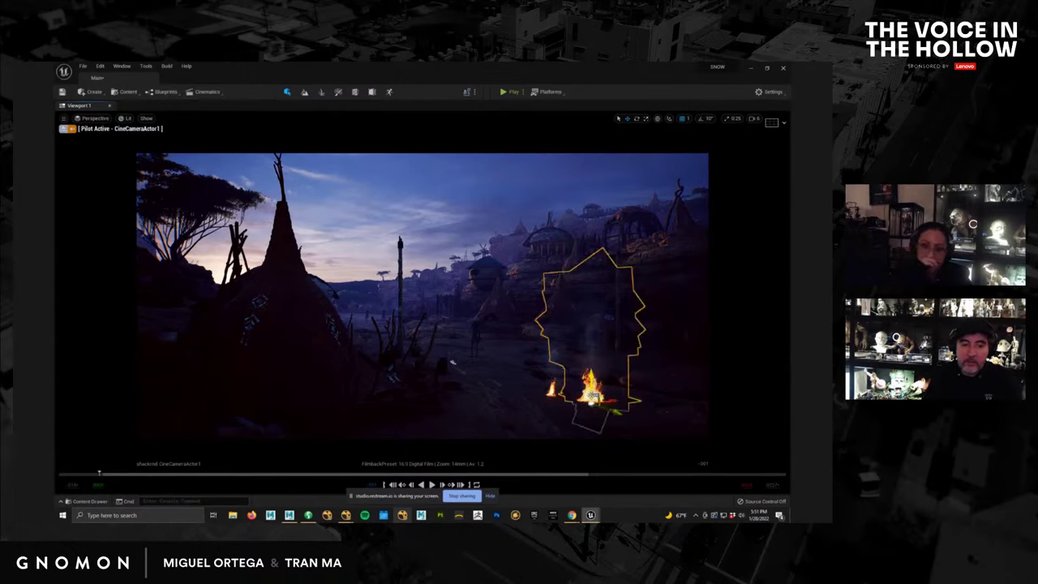
pyautogui.press('Delete')
pyautogui.click(553, 393)
pyautogui.press('Delete')
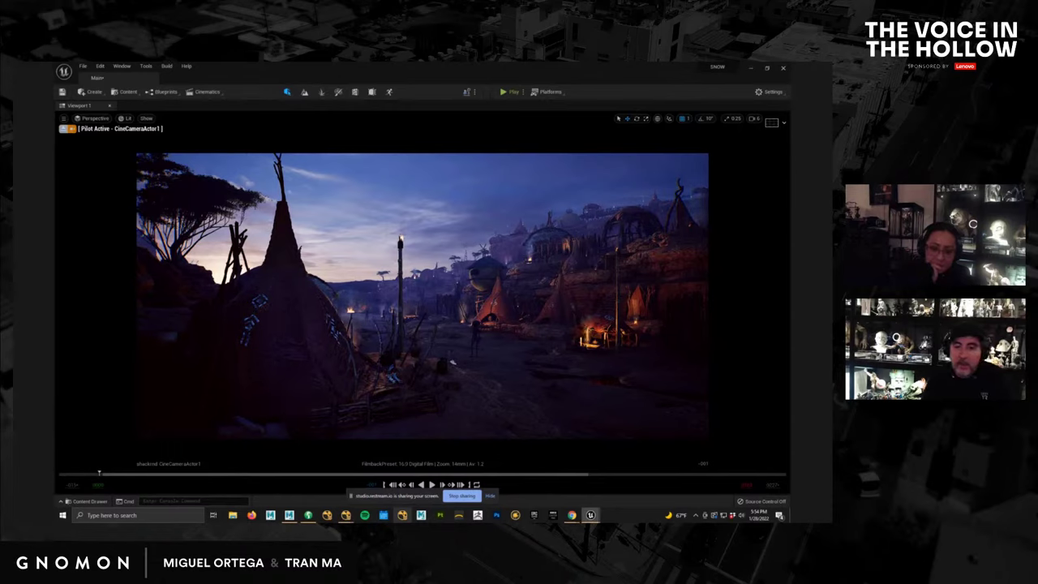
# Select the object near the wooden poles behind the foreground tent and play back the camera shot.
pyautogui.click(236, 262)
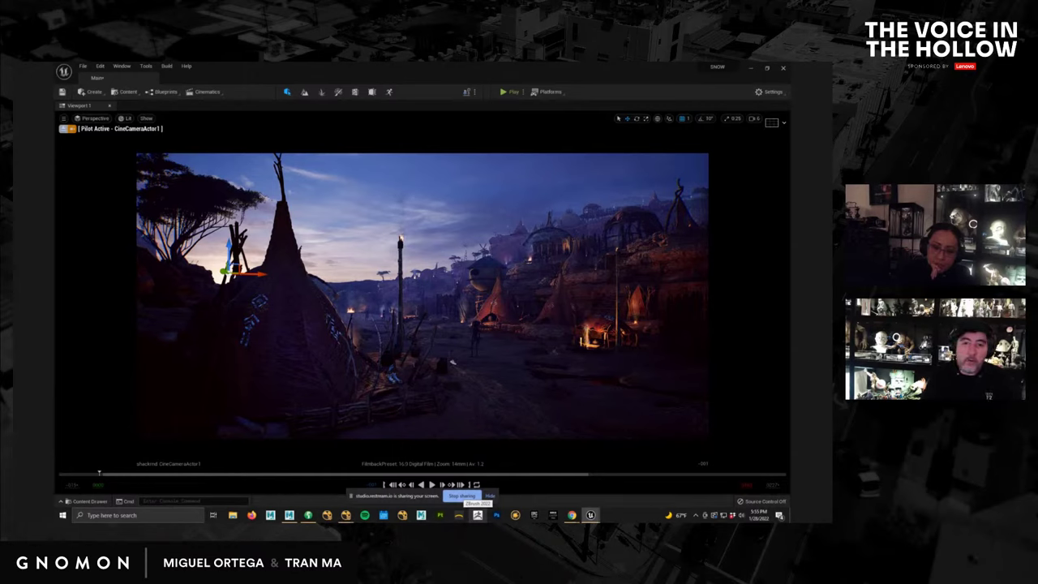
pyautogui.moveTo(789, 277); pyautogui.dragTo(789, 303)
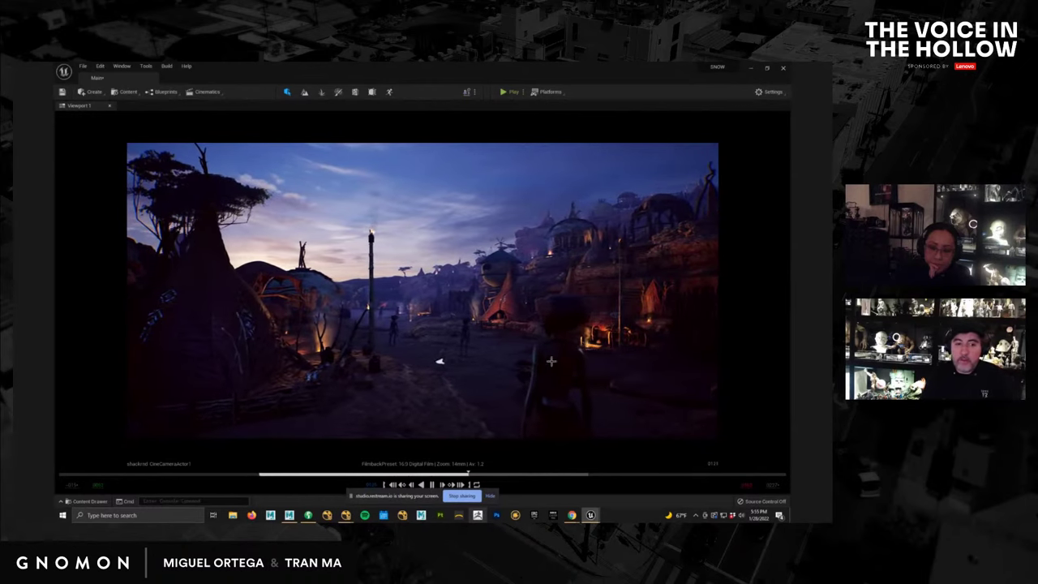
# Pause the shot playback, scrub forward to near the end of the shot, and cancel the pending autosave.
pyautogui.press('space')
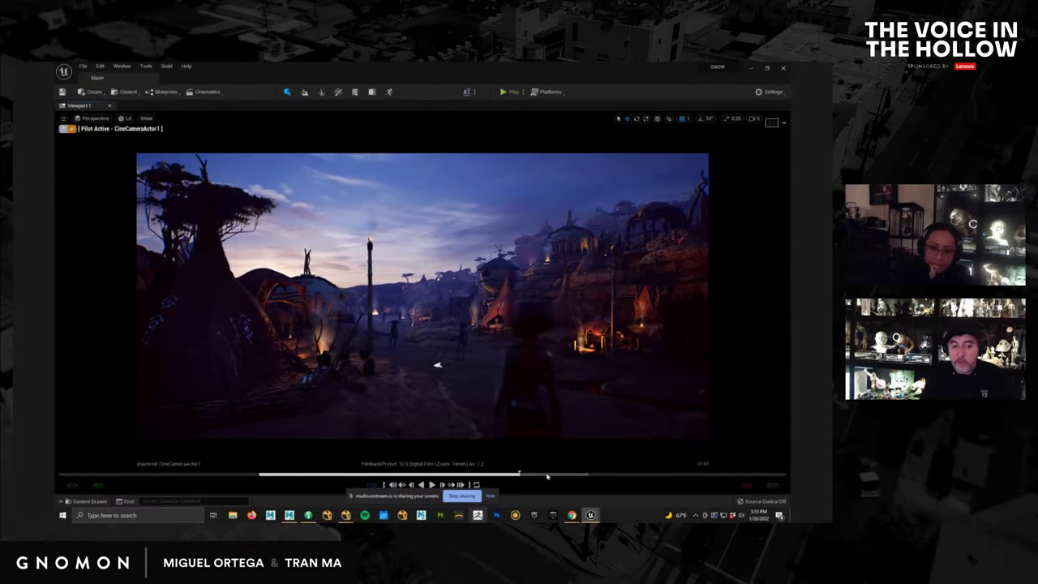
pyautogui.moveTo(503, 475); pyautogui.dragTo(577, 474)
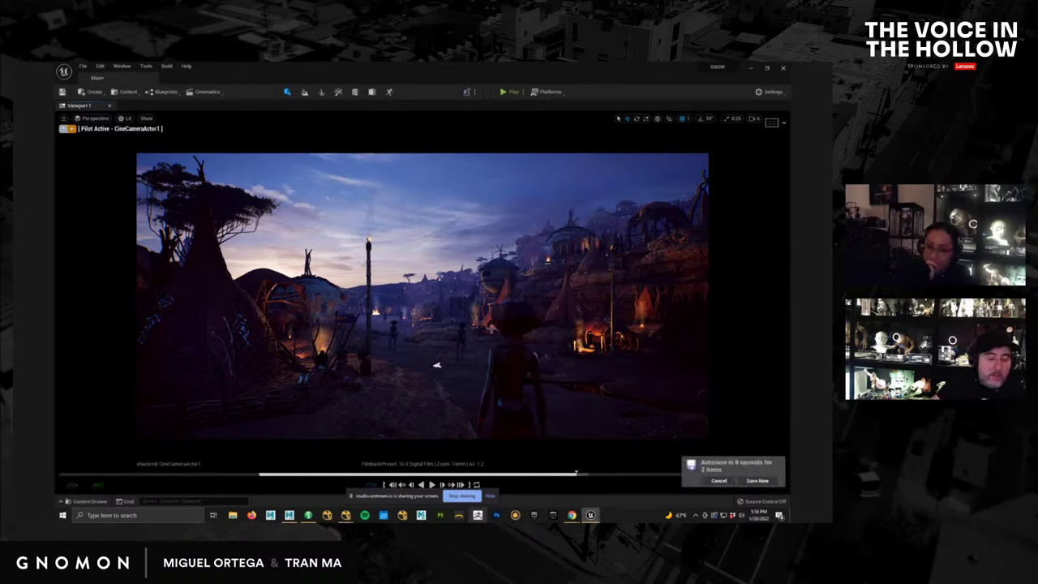
pyautogui.click(720, 481)
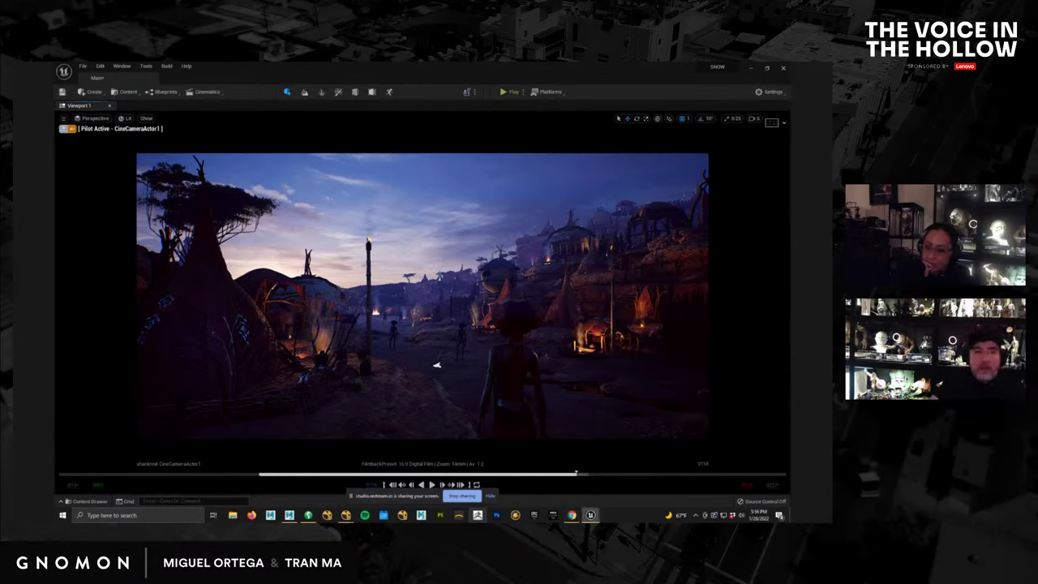
# Stop piloting the cine camera to view the village up close, and scrub the shot back to its opening frames.
pyautogui.click(64, 129)
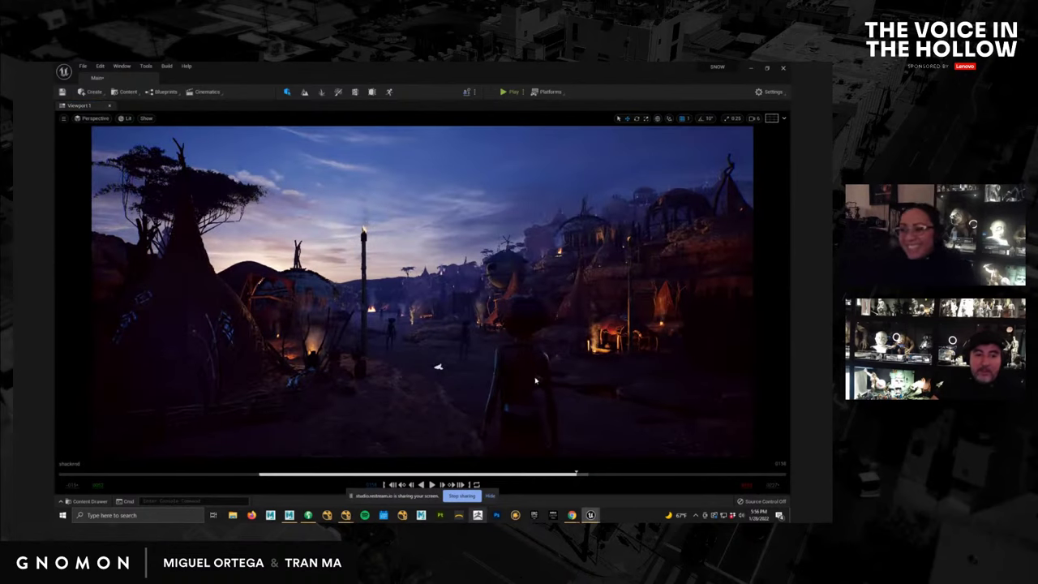
pyautogui.scroll(3, 536, 379)
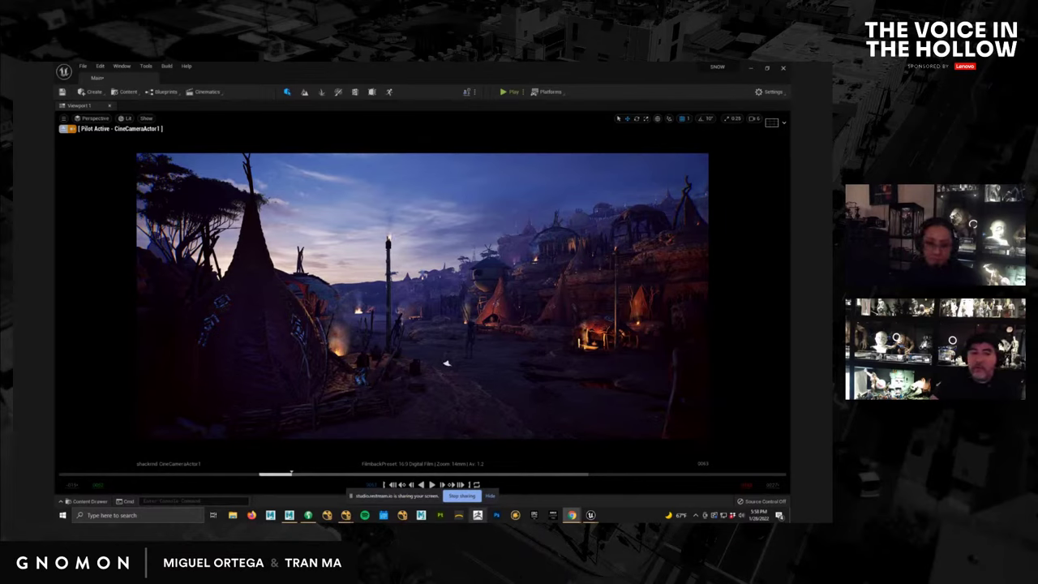
pyautogui.click(441, 80)
pyautogui.moveTo(292, 474); pyautogui.dragTo(135, 473)
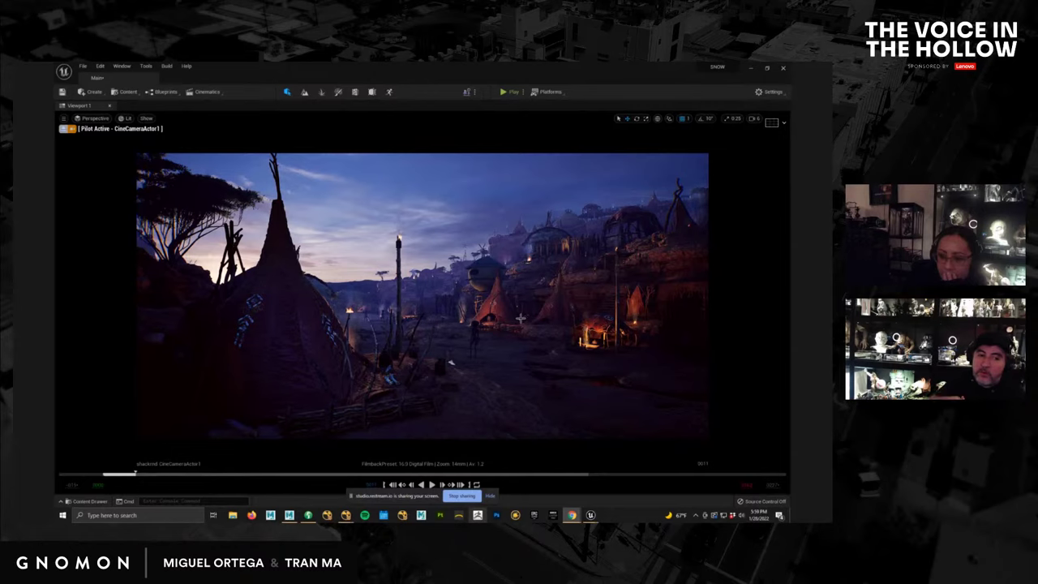
# Try raising the ground rock piece in the middle of the village path, viewed from above, and undo the move.
pyautogui.click(508, 378)
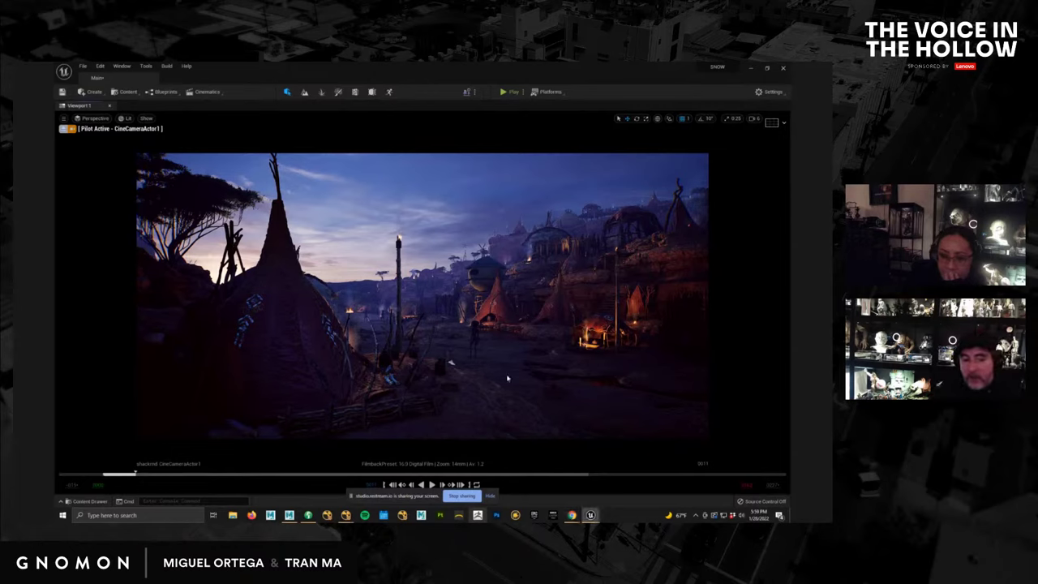
pyautogui.click(508, 378)
pyautogui.press('f')
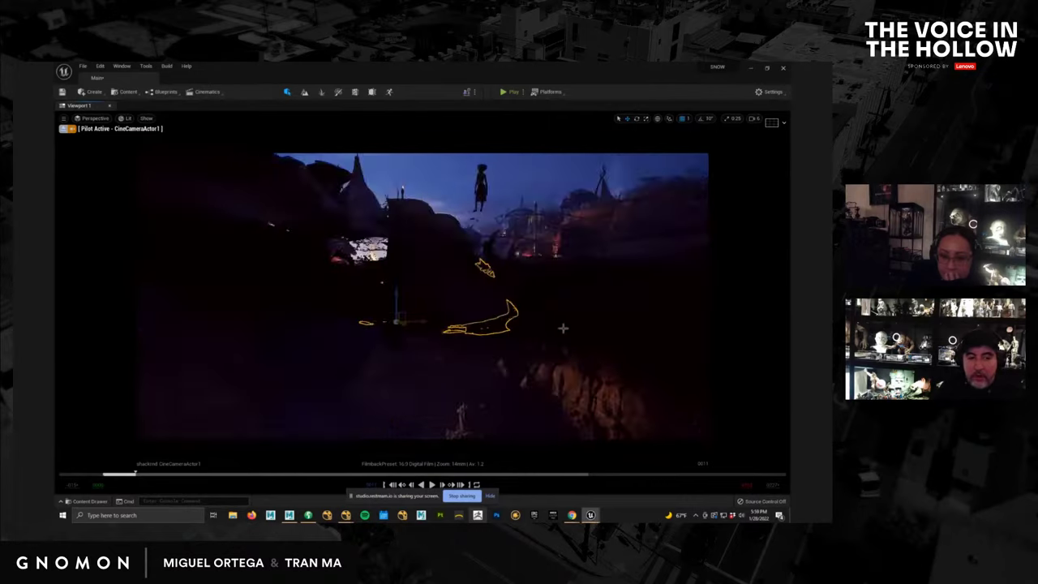
pyautogui.keyDown('alt'); pyautogui.moveTo(563, 328); pyautogui.dragTo(536, 371); pyautogui.keyUp('alt')
pyautogui.moveTo(557, 325)
pyautogui.keyDown('alt'); pyautogui.mouseDown(button='right')
pyautogui.moveTo(587, 346)
pyautogui.moveTo(549, 319)
pyautogui.mouseUp(button='right'); pyautogui.keyUp('alt')
pyautogui.keyDown('alt'); pyautogui.moveTo(549, 319); pyautogui.dragTo(533, 324); pyautogui.keyUp('alt')
pyautogui.keyDown('alt'); pyautogui.moveTo(533, 324); pyautogui.dragTo(540, 319, button='right'); pyautogui.keyUp('alt')
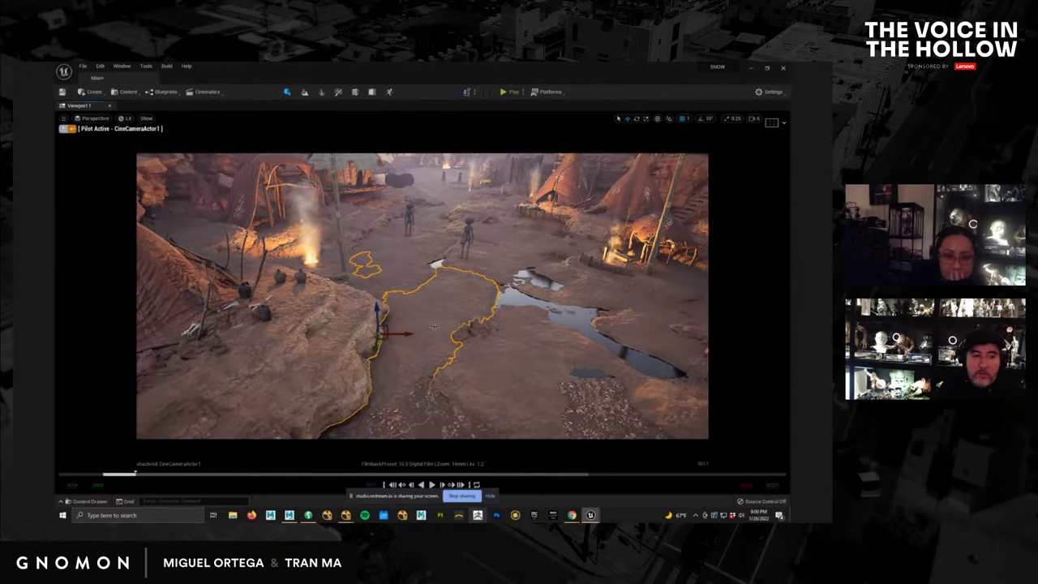
pyautogui.moveTo(376, 314); pyautogui.dragTo(376, 278)
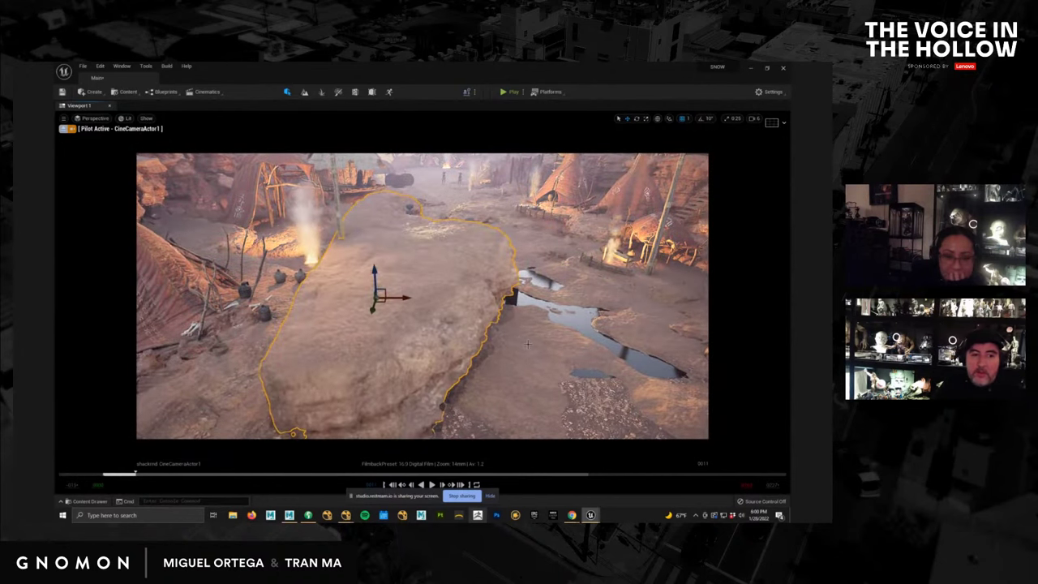
pyautogui.hotkey('ctrl', 'z')
pyautogui.hotkey('ctrl', 'z')
# Try lifting the ground rock piece in front of the puddles out of the terrain, and undo the move.
pyautogui.scroll(-5, 521, 347)
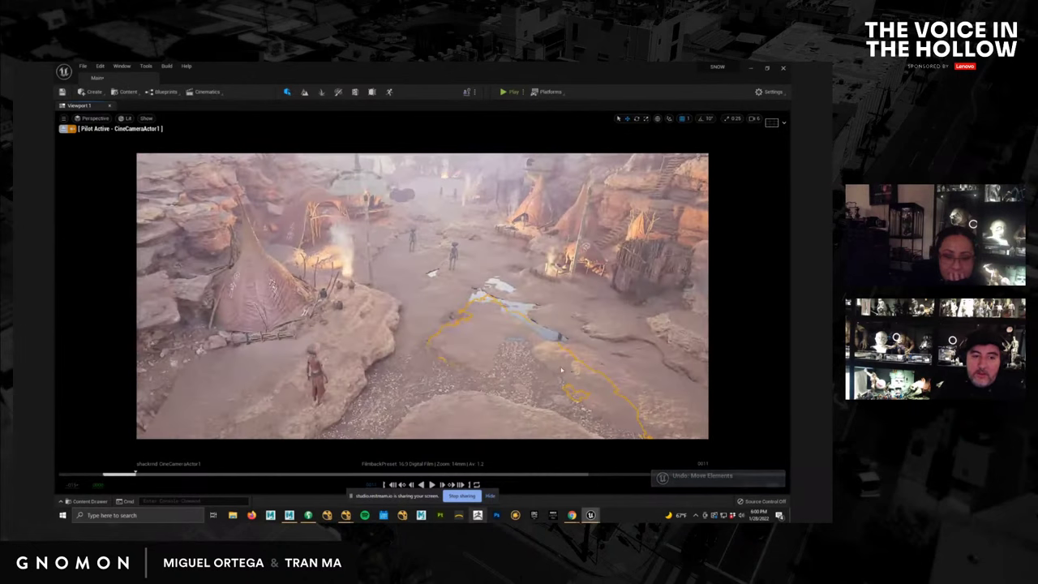
pyautogui.moveTo(496, 360); pyautogui.dragTo(501, 309)
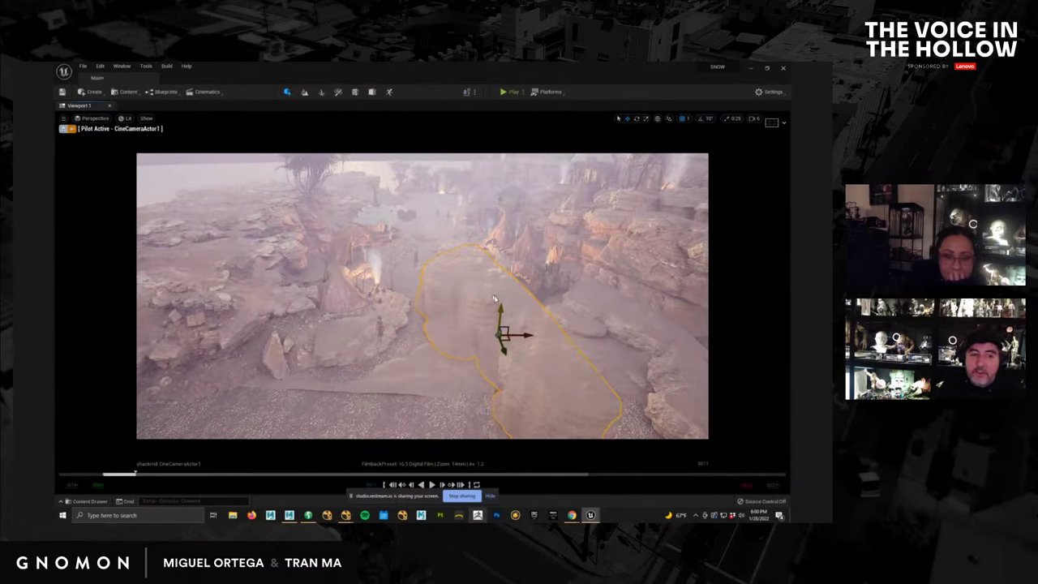
pyautogui.hotkey('ctrl', 'z')
pyautogui.hotkey('ctrl', 'z')
pyautogui.hotkey('ctrl', 'z')
pyautogui.hotkey('ctrl', 'z')
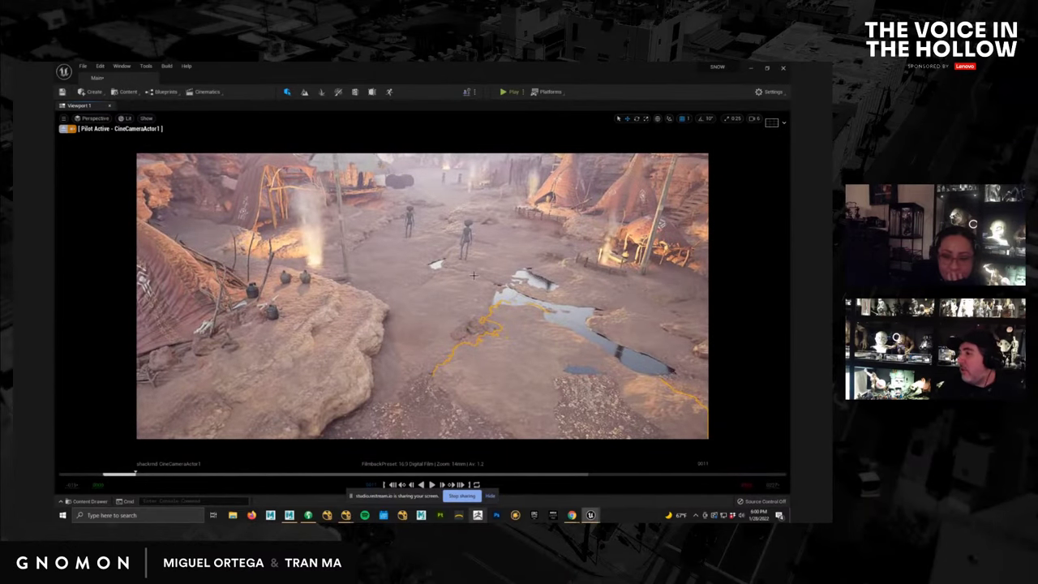
# Try raising the ground pieces around the puddles and under the campfire hut one at a time, undoing each move.
pyautogui.click(571, 280)
pyautogui.moveTo(571, 353); pyautogui.dragTo(582, 292)
pyautogui.hotkey('ctrl', 'z')
pyautogui.click(539, 213)
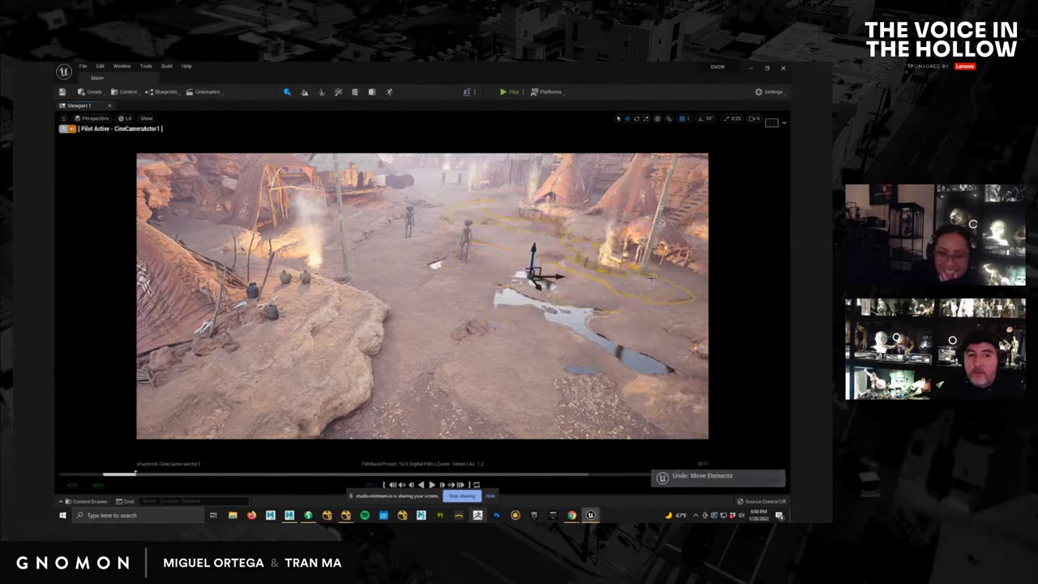
pyautogui.moveTo(536, 233); pyautogui.dragTo(542, 193)
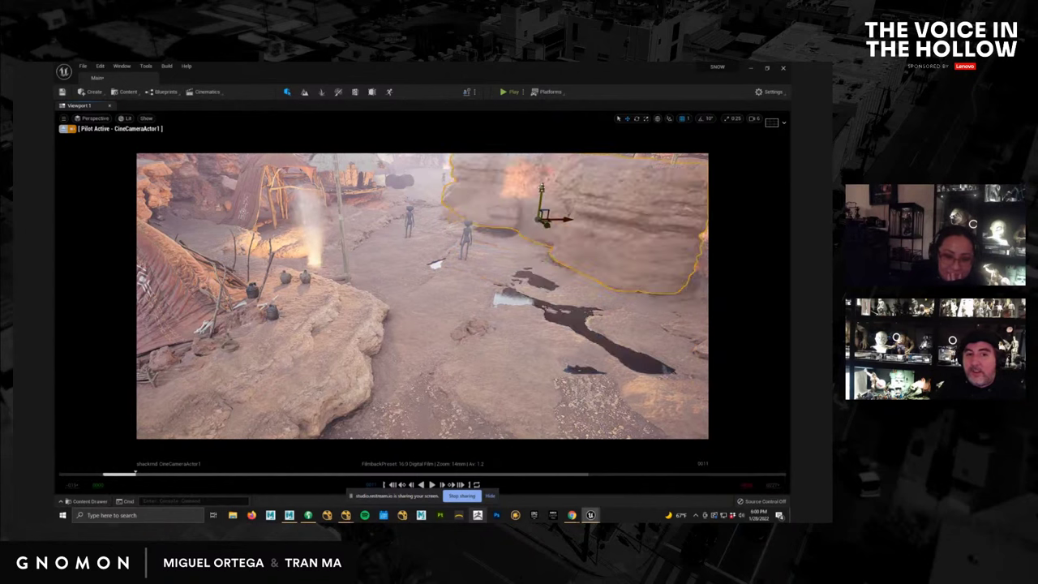
pyautogui.hotkey('ctrl', 'z')
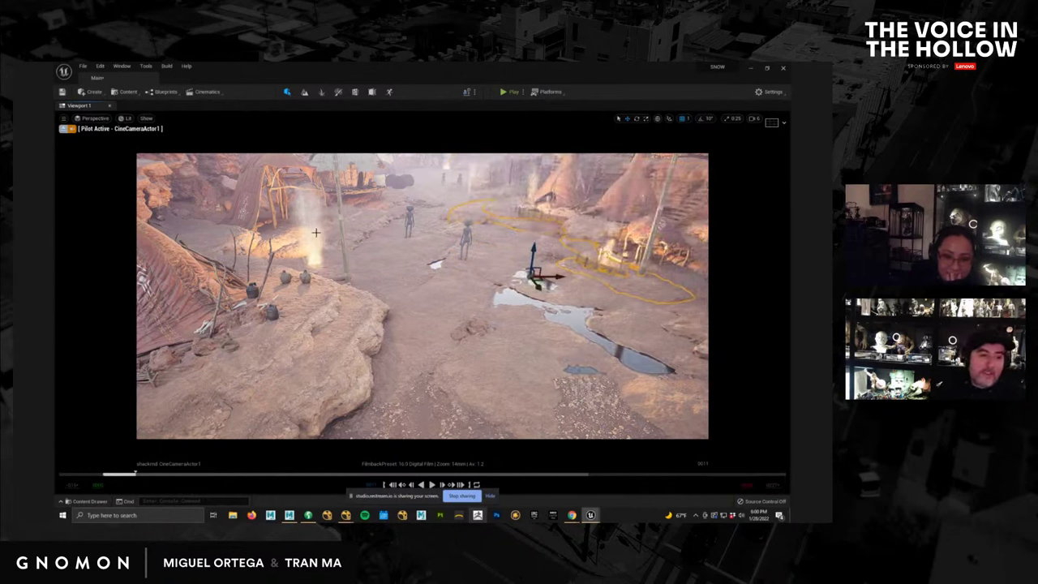
# Try moving the rock ledge beside the foreground tent across the village path, and undo the move.
pyautogui.click(365, 373)
pyautogui.scroll(-5, 365, 373)
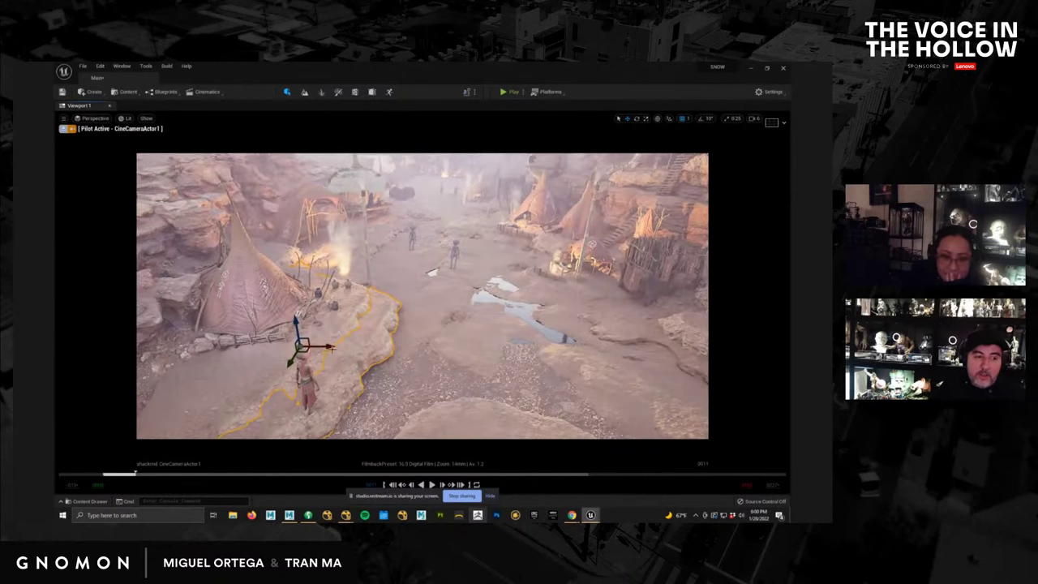
pyautogui.click(614, 364)
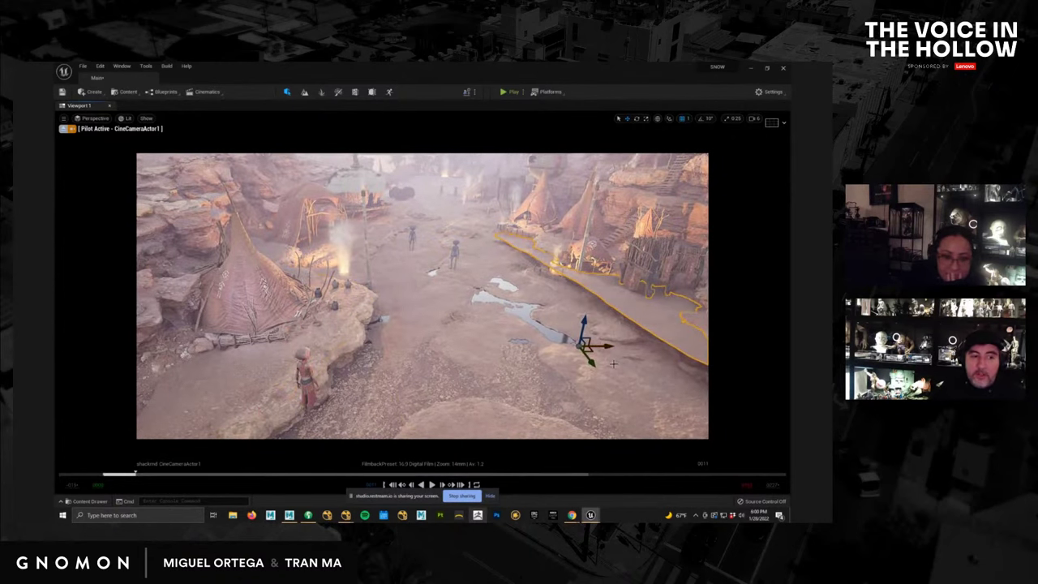
pyautogui.hotkey('ctrl', 'z')
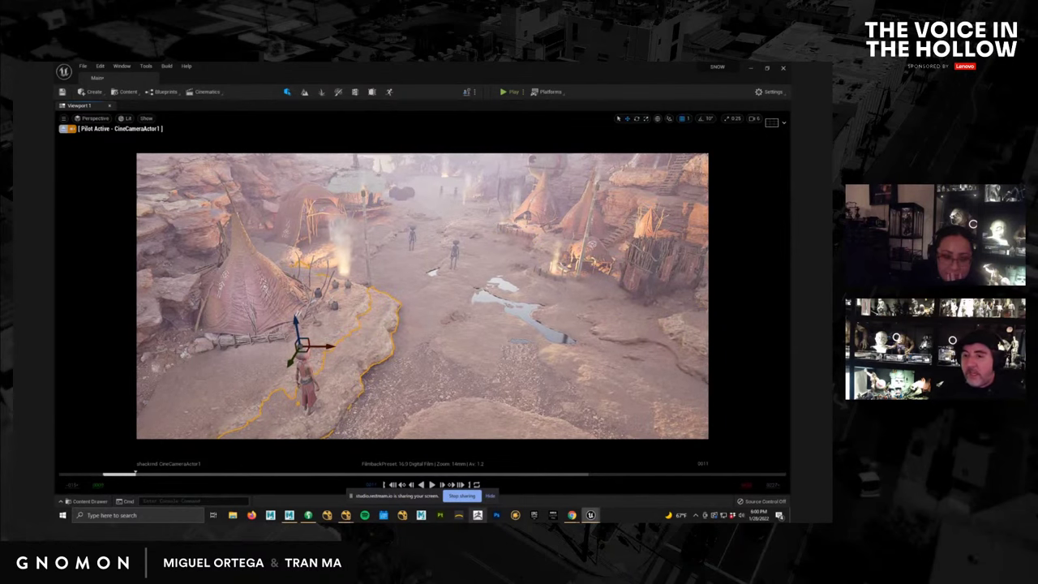
# Scrub the shot forward from its opening frames to view the village through the cine camera again.
pyautogui.moveTo(135, 474); pyautogui.dragTo(249, 473)
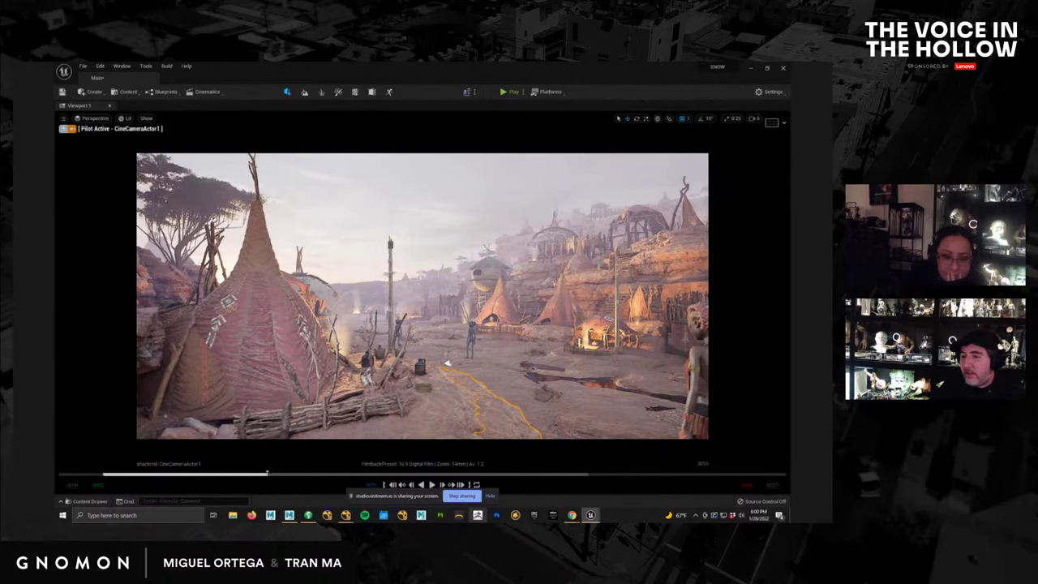
pyautogui.hotkey('ctrl', 'z')
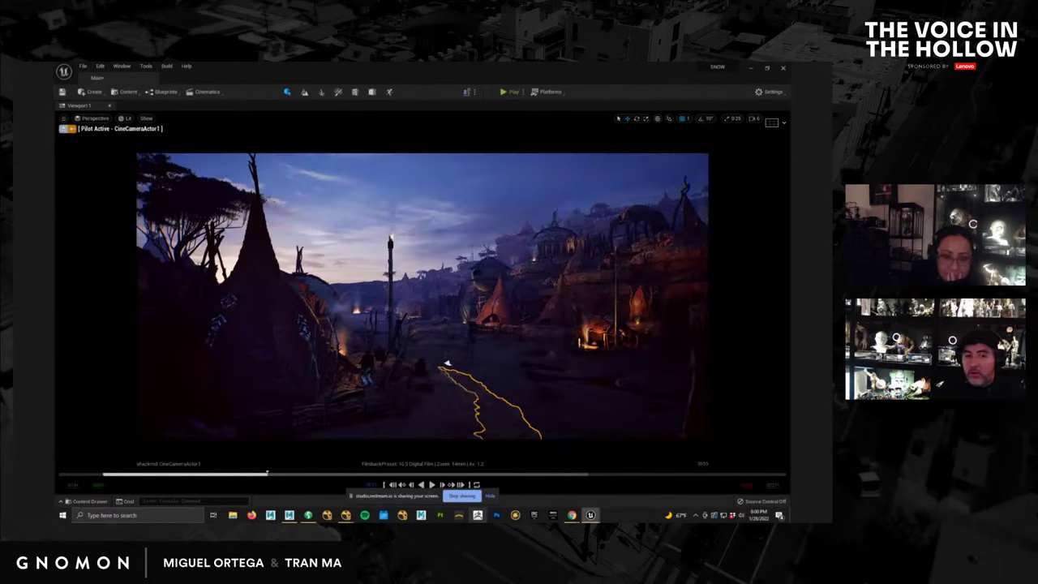